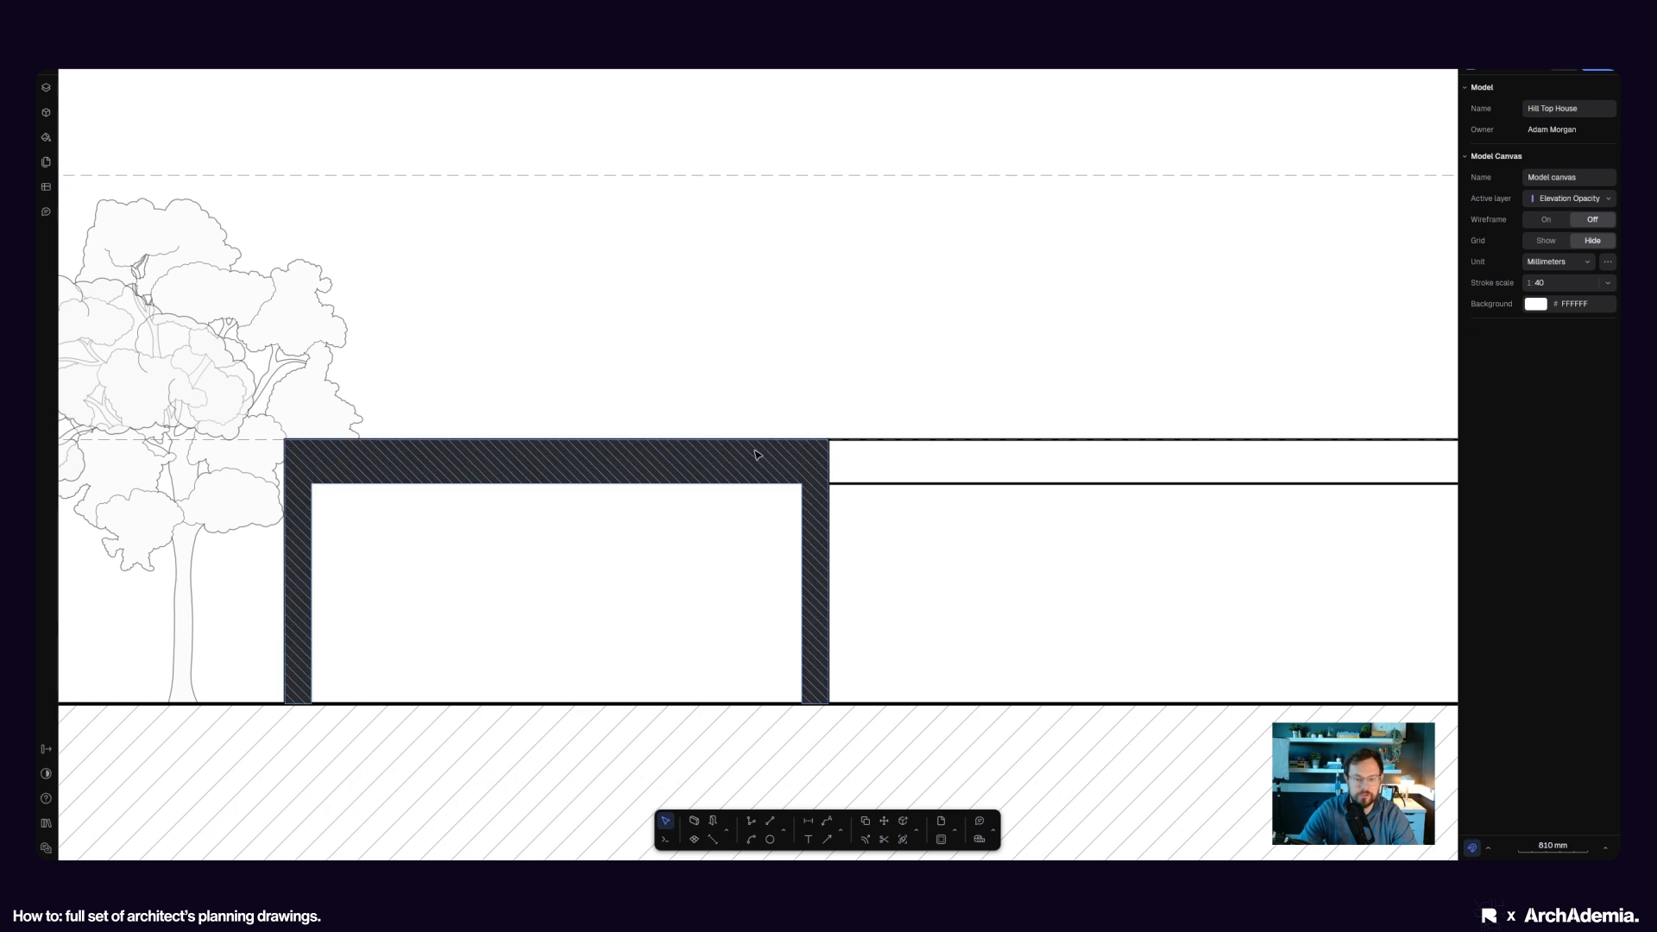
# - Examine the dark wall and roof fill around the small left-hand room in Section A-A, including its edges and corners
pyautogui.click(757, 454)
pyautogui.click(715, 380)
pyautogui.moveTo(712, 374); pyautogui.dragTo(724, 422, button='middle')
pyautogui.click(751, 517)
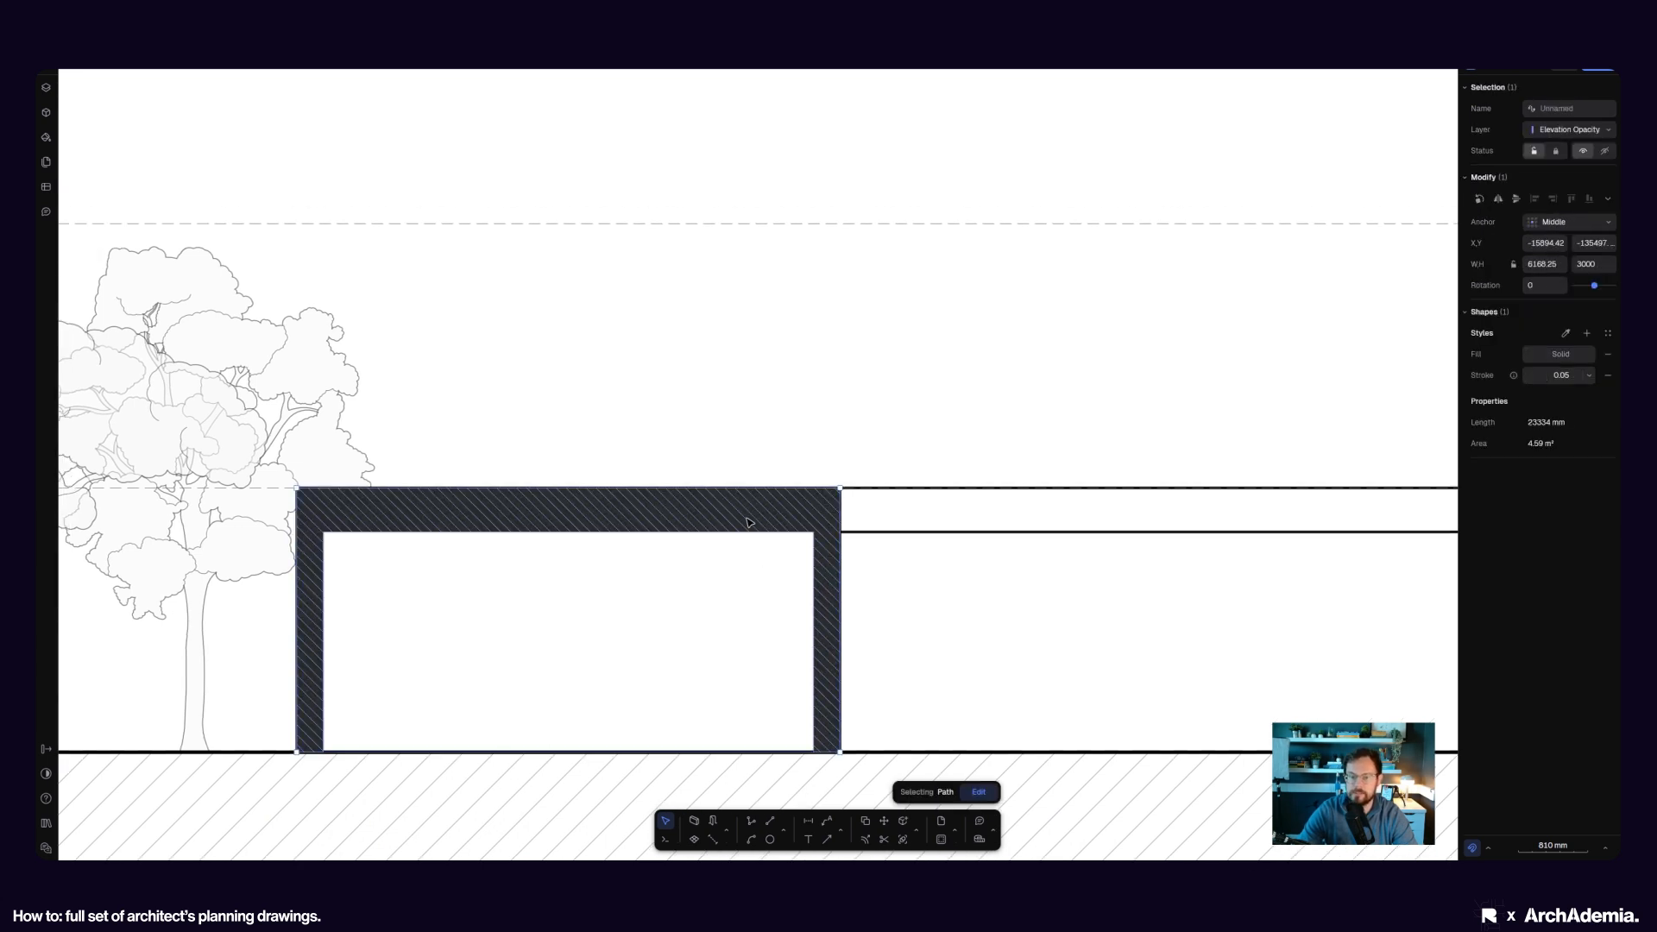
pyautogui.click(1027, 388)
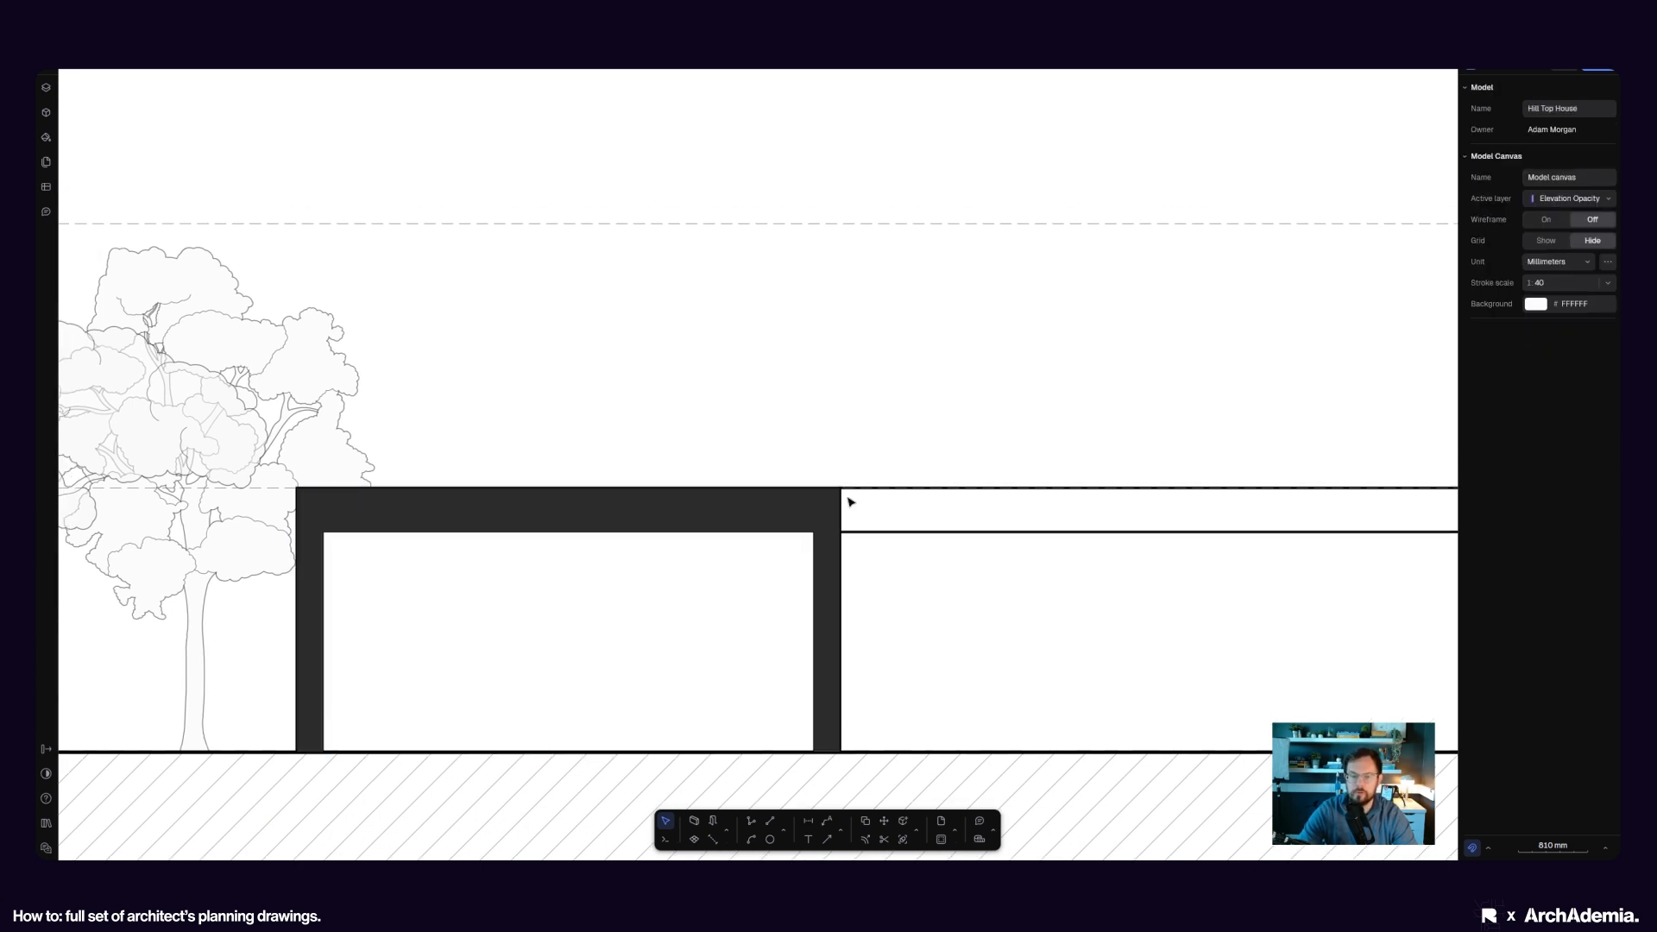
pyautogui.click(815, 511)
pyautogui.scroll(5, 808, 513)
pyautogui.click(928, 513)
pyautogui.scroll(7, 877, 517)
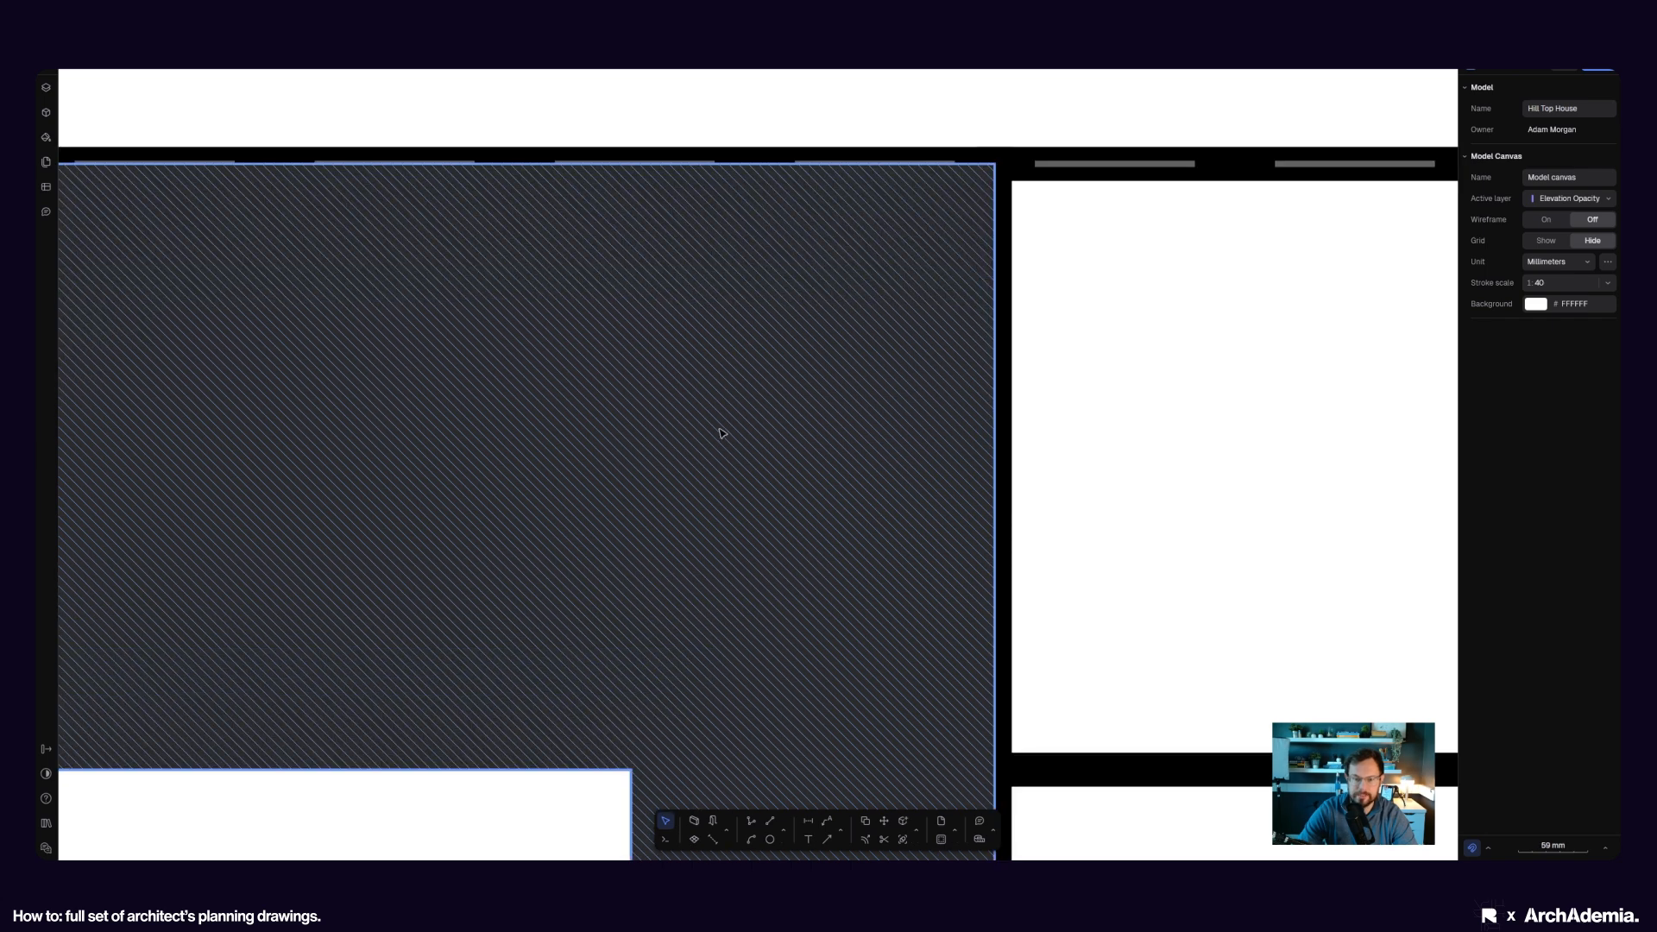
pyautogui.scroll(-3, 722, 427)
pyautogui.click(766, 432)
pyautogui.scroll(-5, 740, 310)
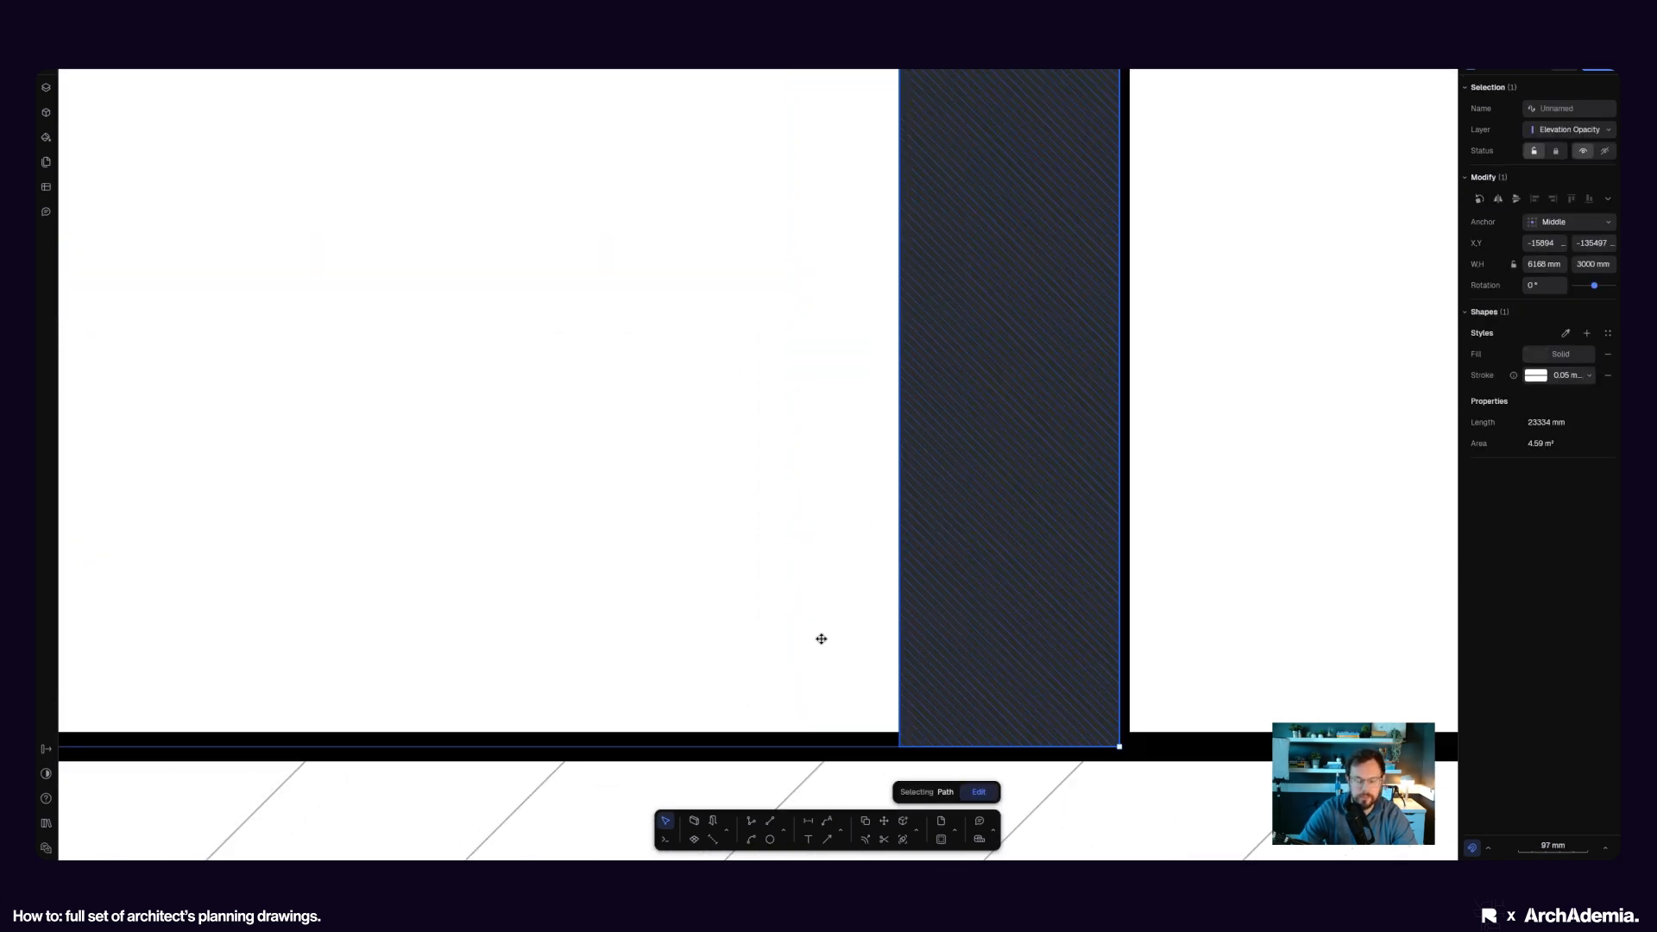
pyautogui.scroll(-7, 820, 639)
pyautogui.click(1081, 569)
# - Assign the dark wall and roof fill of the small left-hand room to the Hatches layer
pyautogui.click(595, 221)
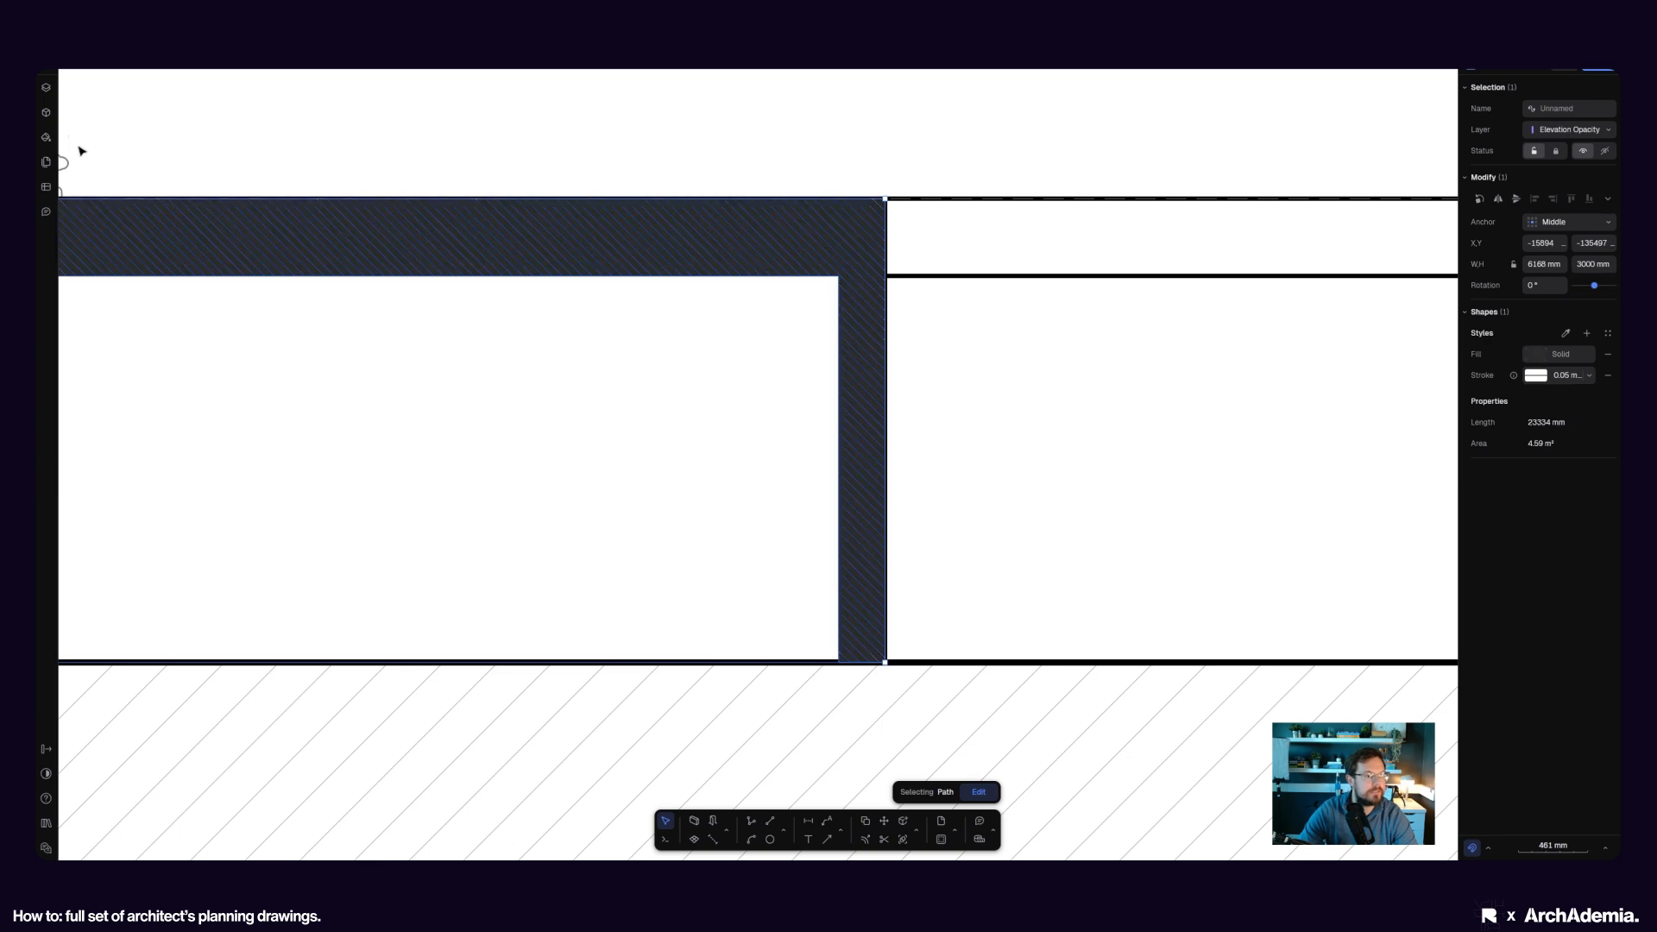
pyautogui.click(46, 87)
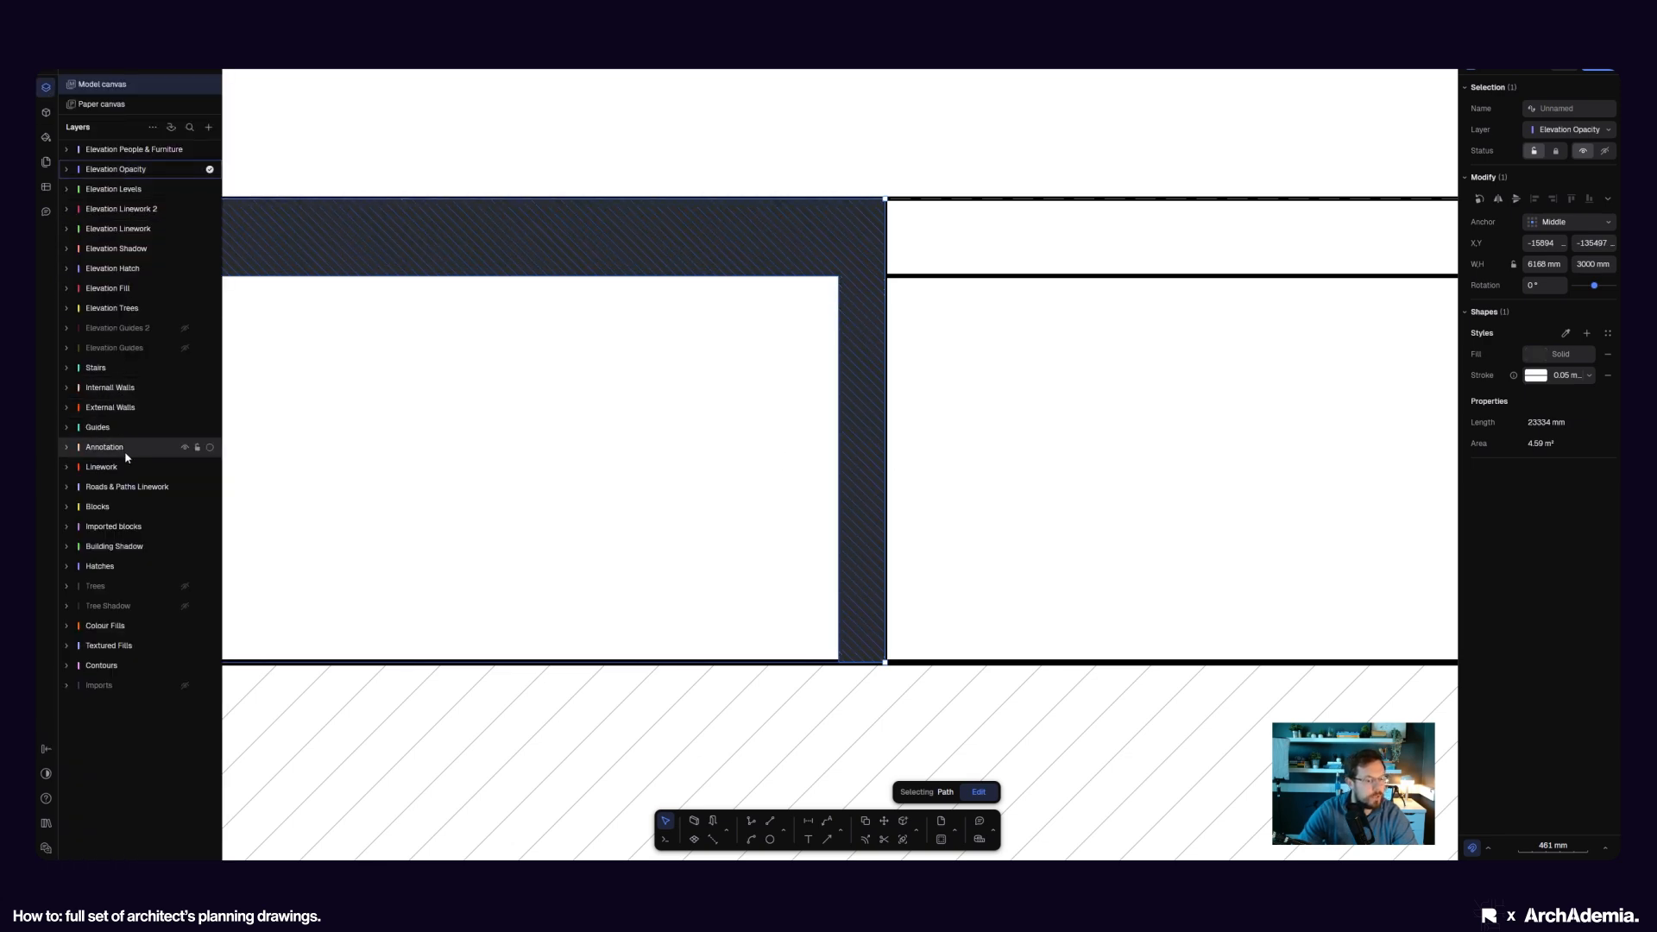
pyautogui.click(1569, 129)
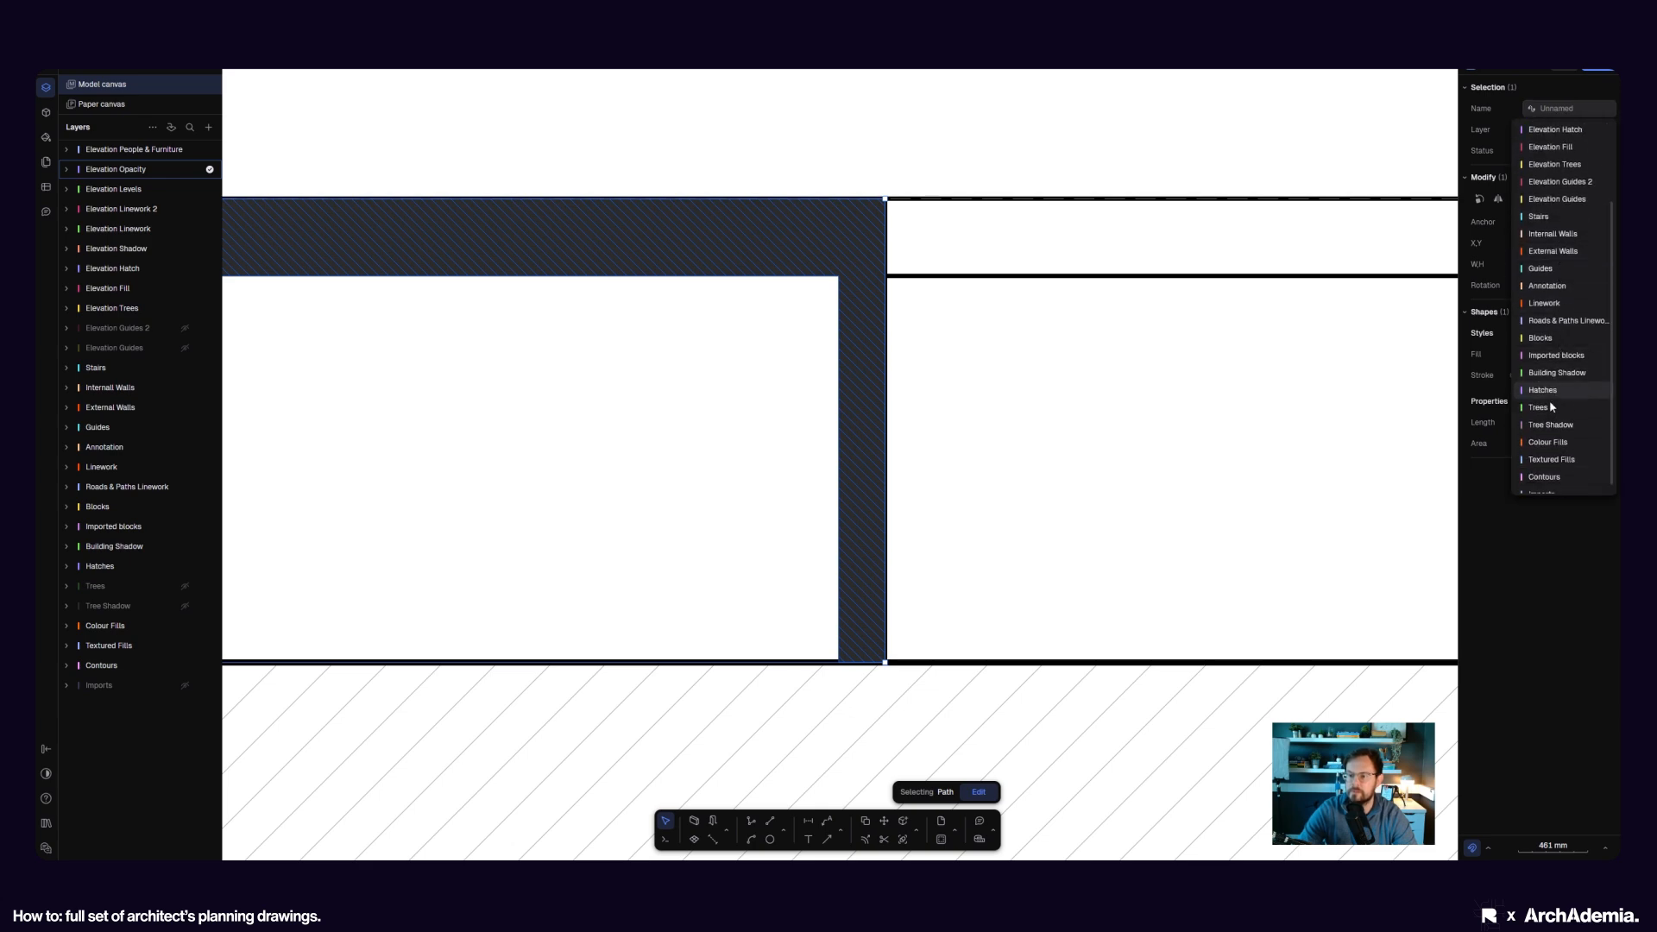
pyautogui.scroll(-2, 1553, 405)
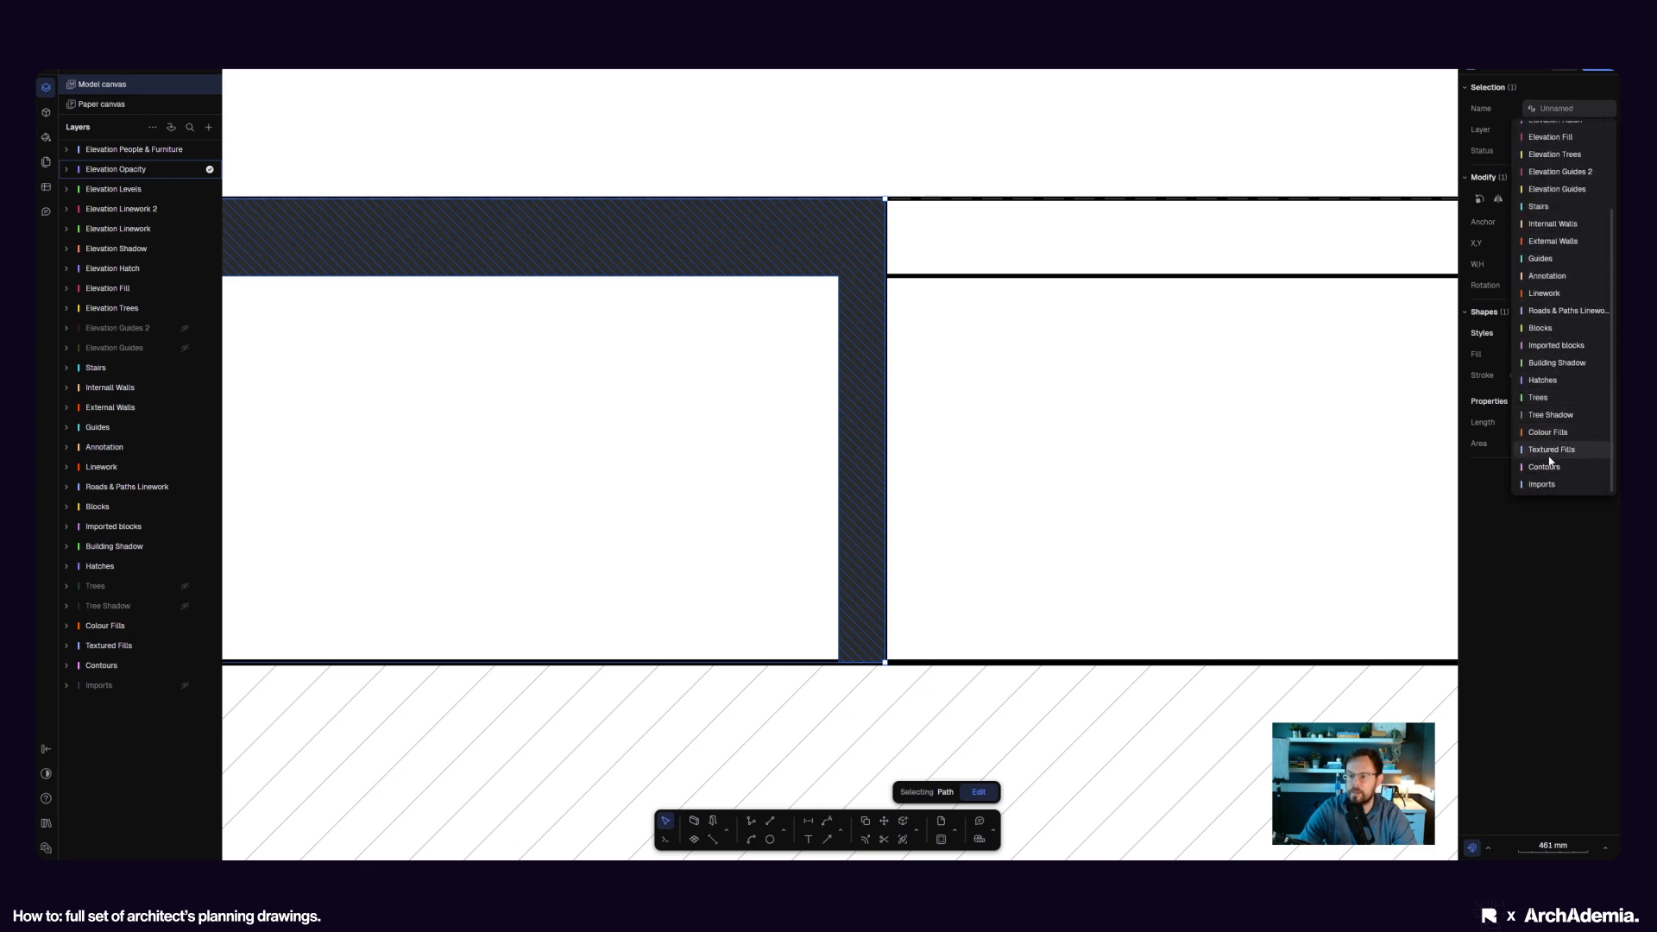
pyautogui.click(1533, 382)
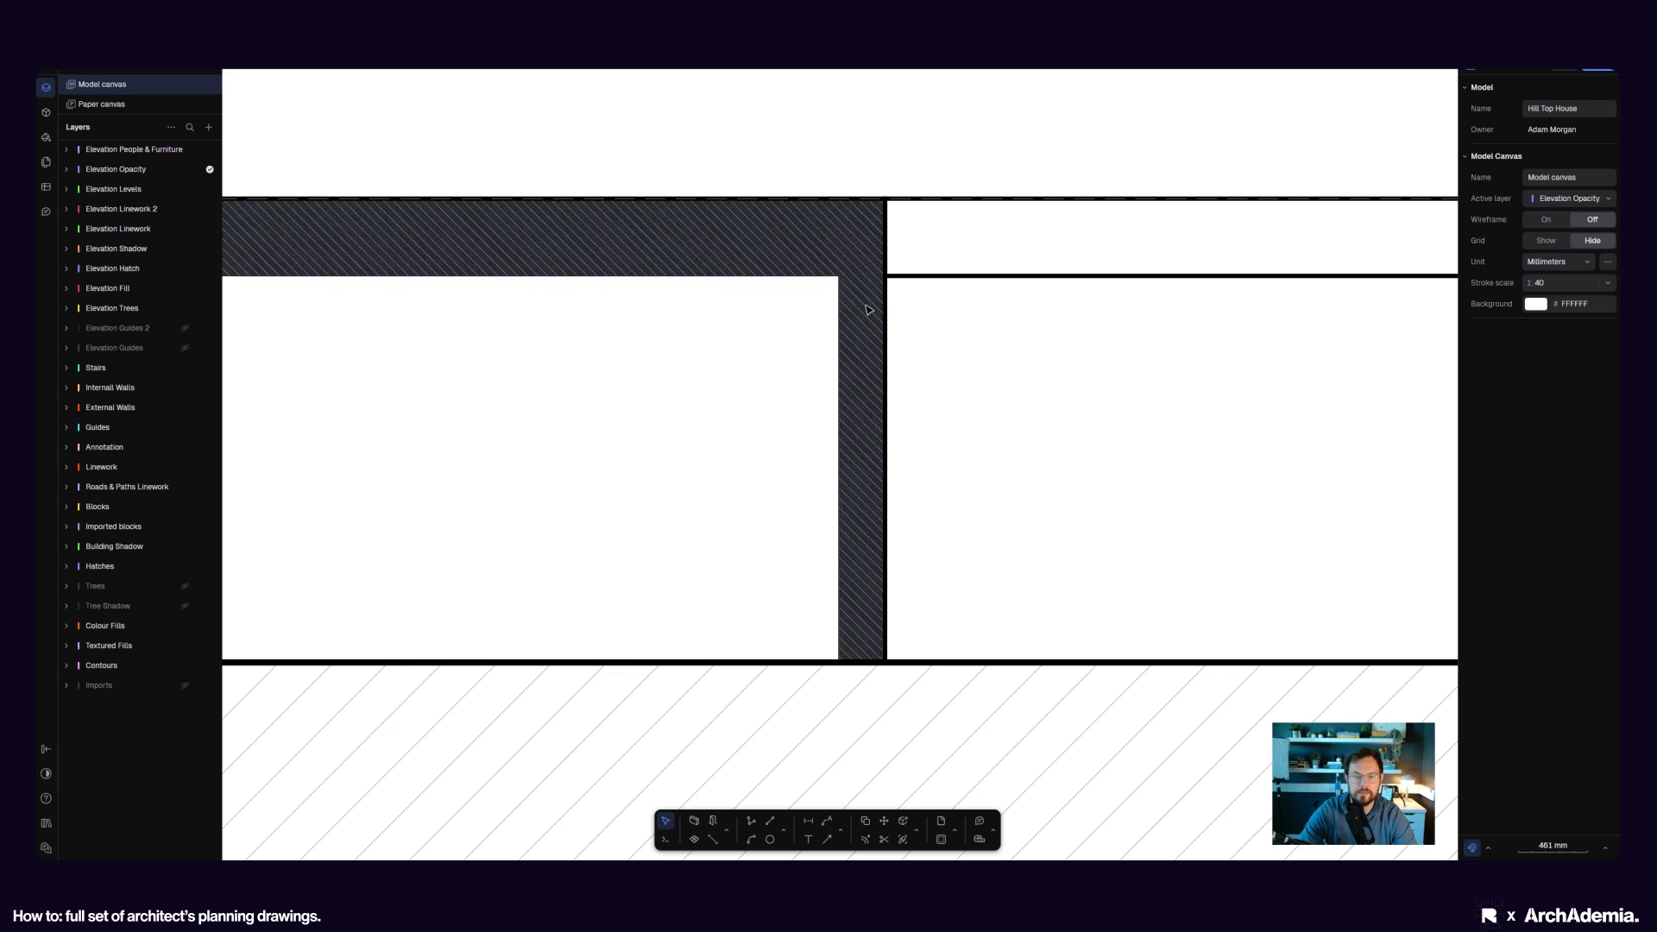
# - Inspect the inner and outer corners of the dark fill against the section's linework
pyautogui.scroll(3, 867, 309)
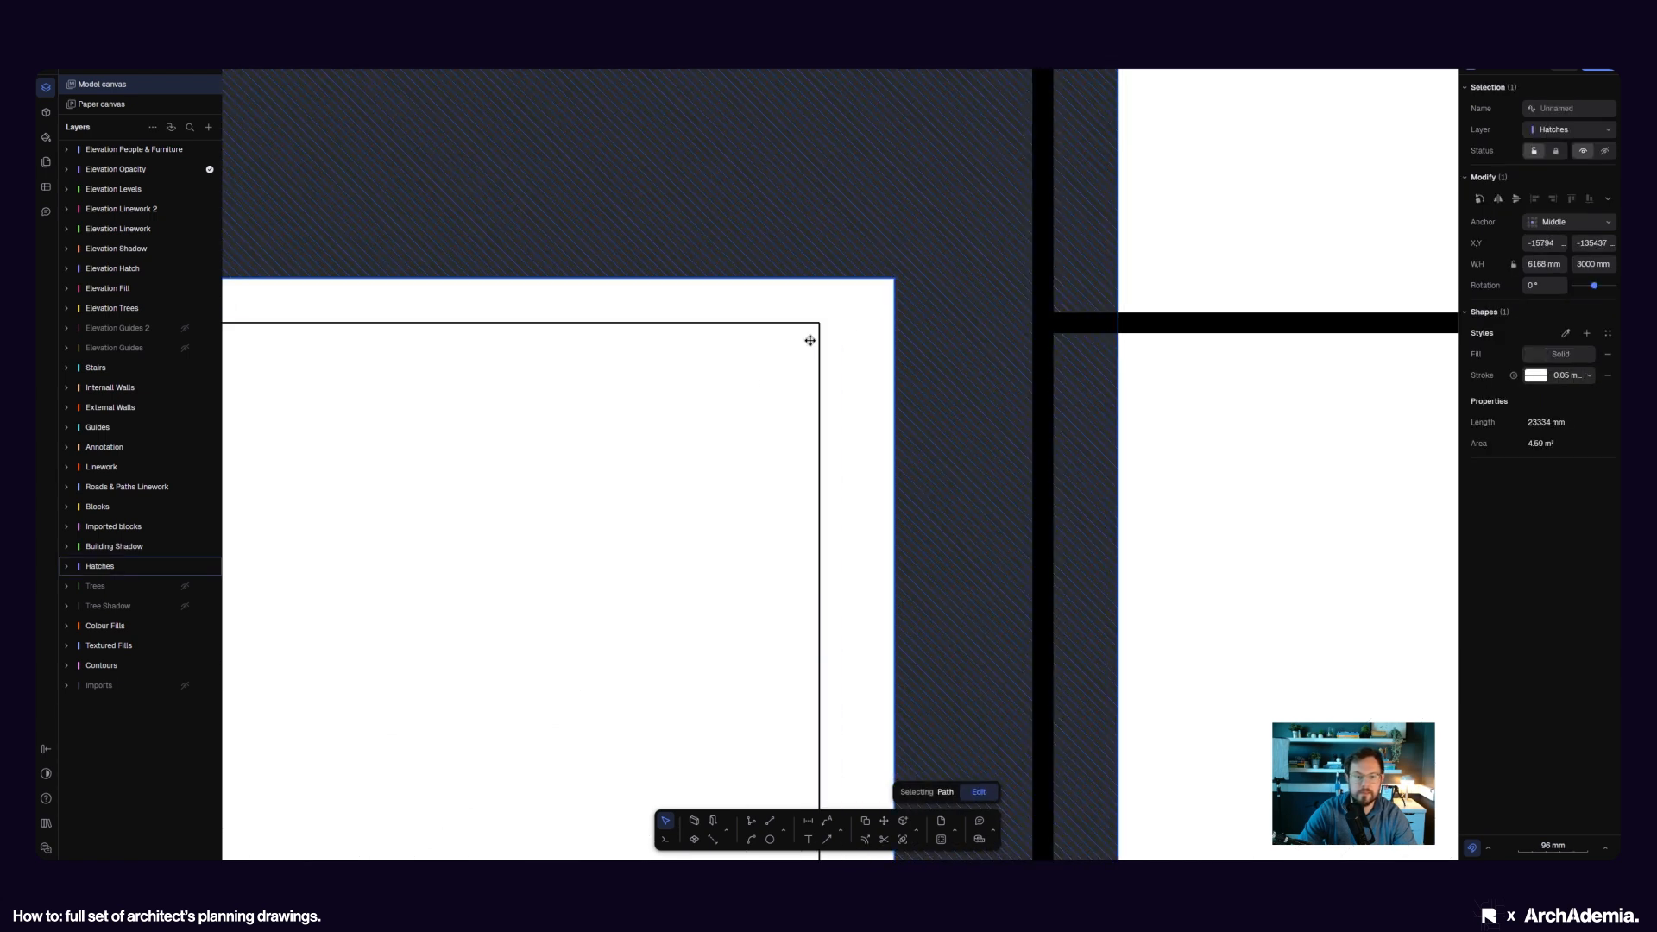
pyautogui.scroll(3, 807, 339)
pyautogui.scroll(2, 768, 348)
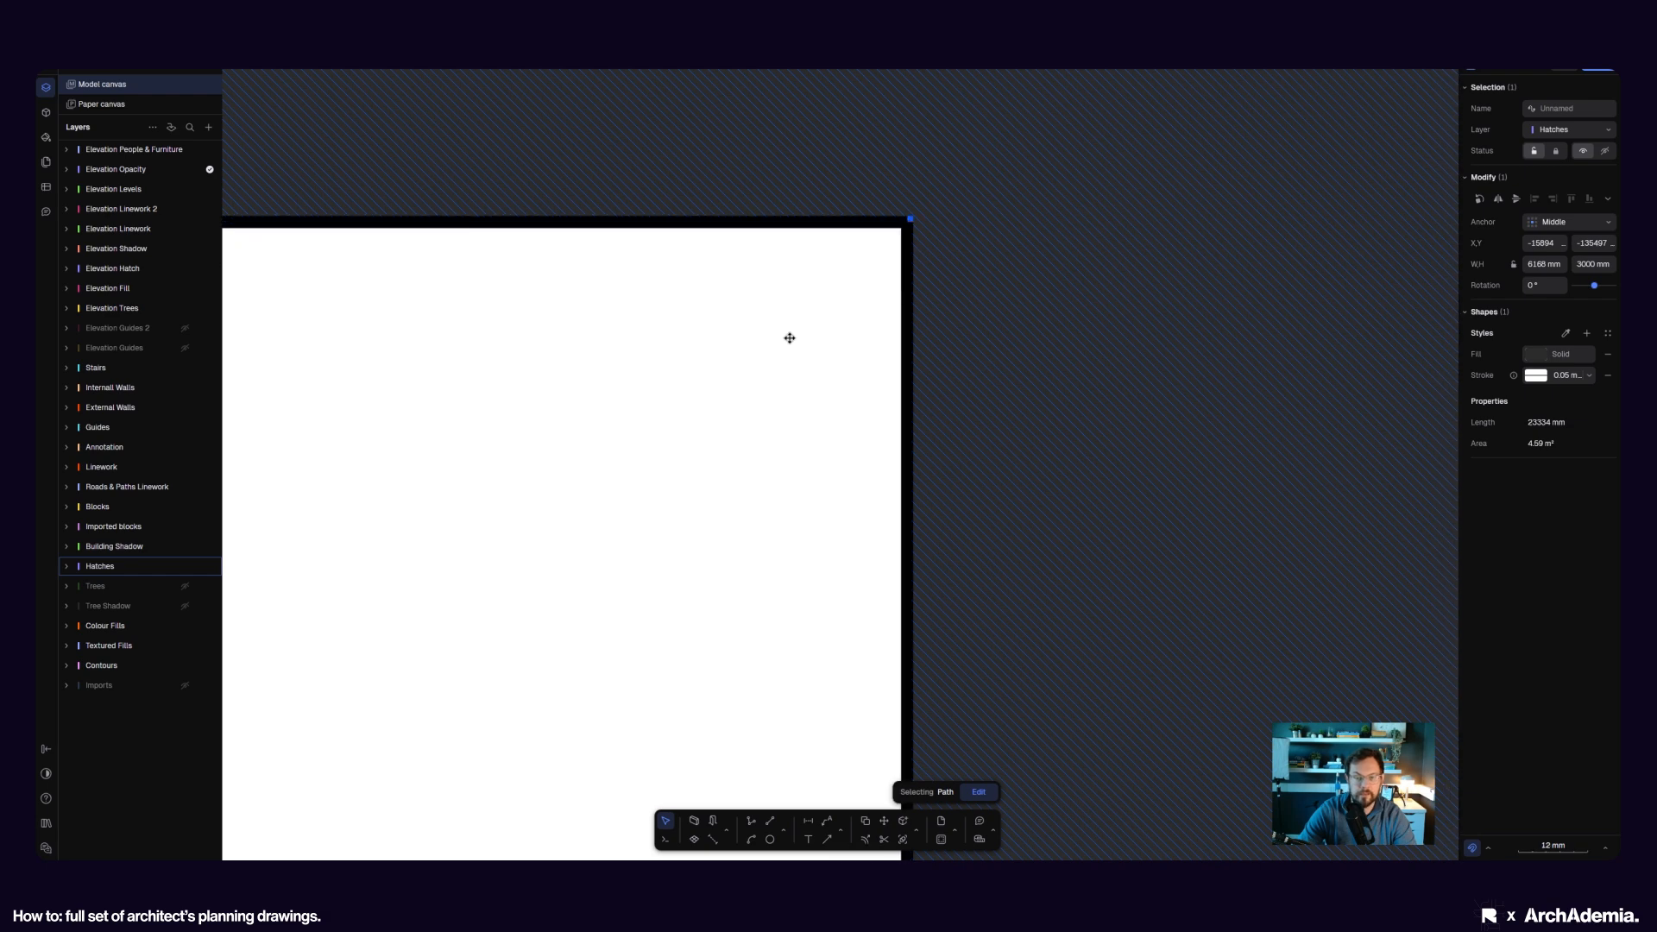
pyautogui.scroll(-5, 788, 395)
pyautogui.scroll(-5, 691, 506)
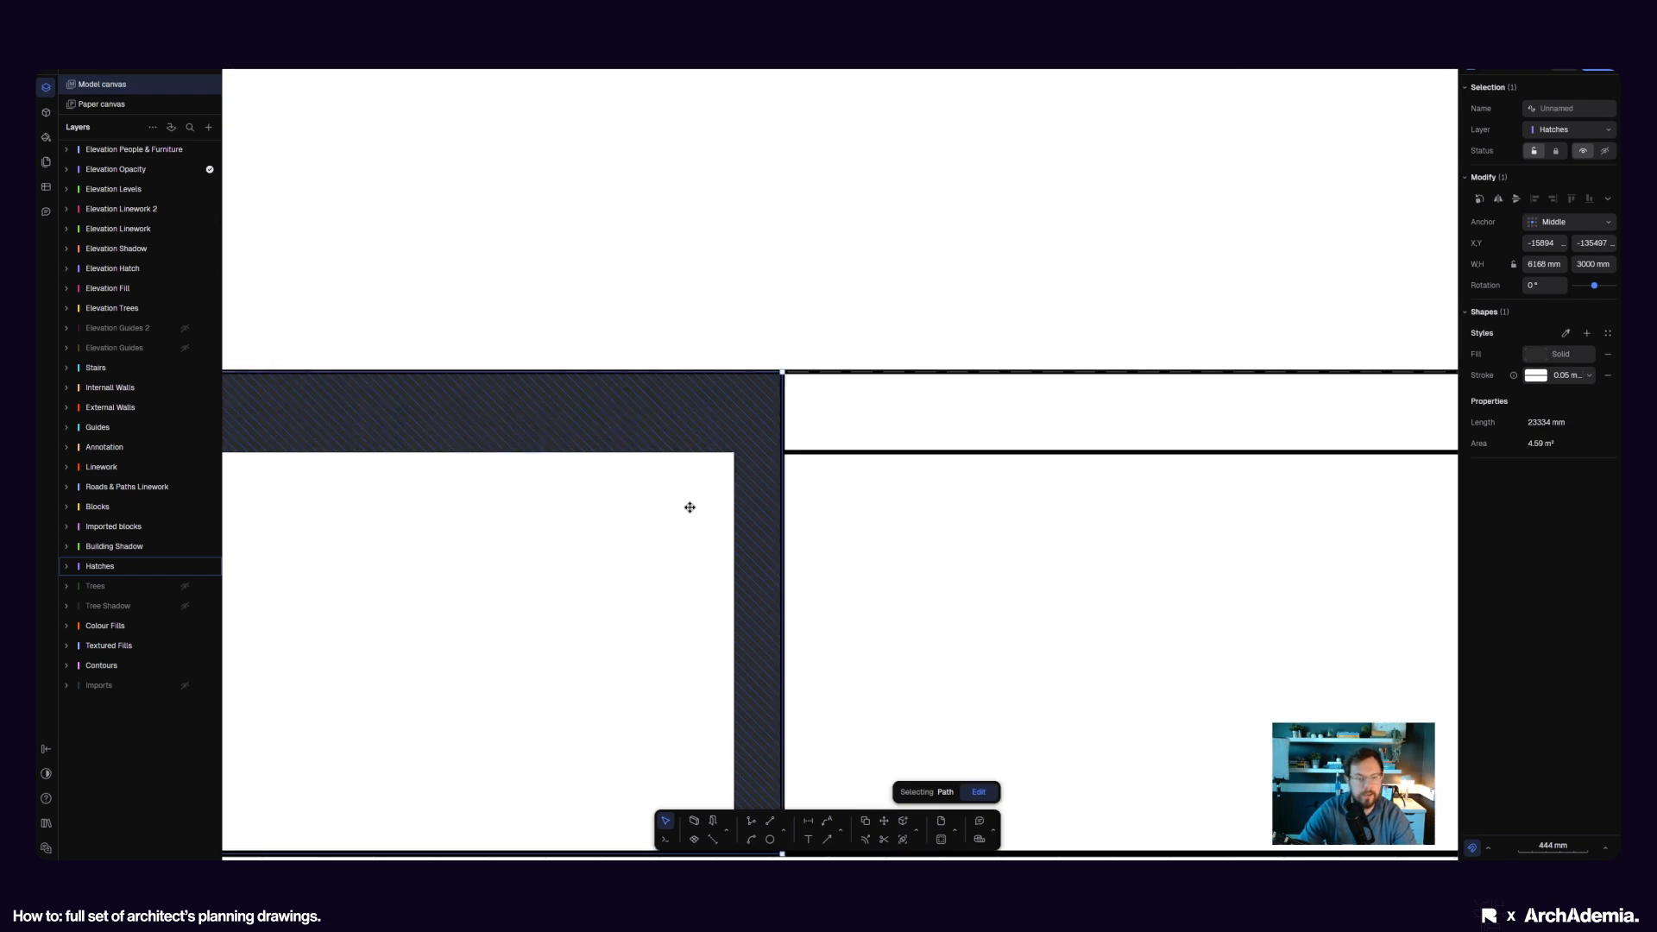
pyautogui.click(746, 293)
pyautogui.click(696, 462)
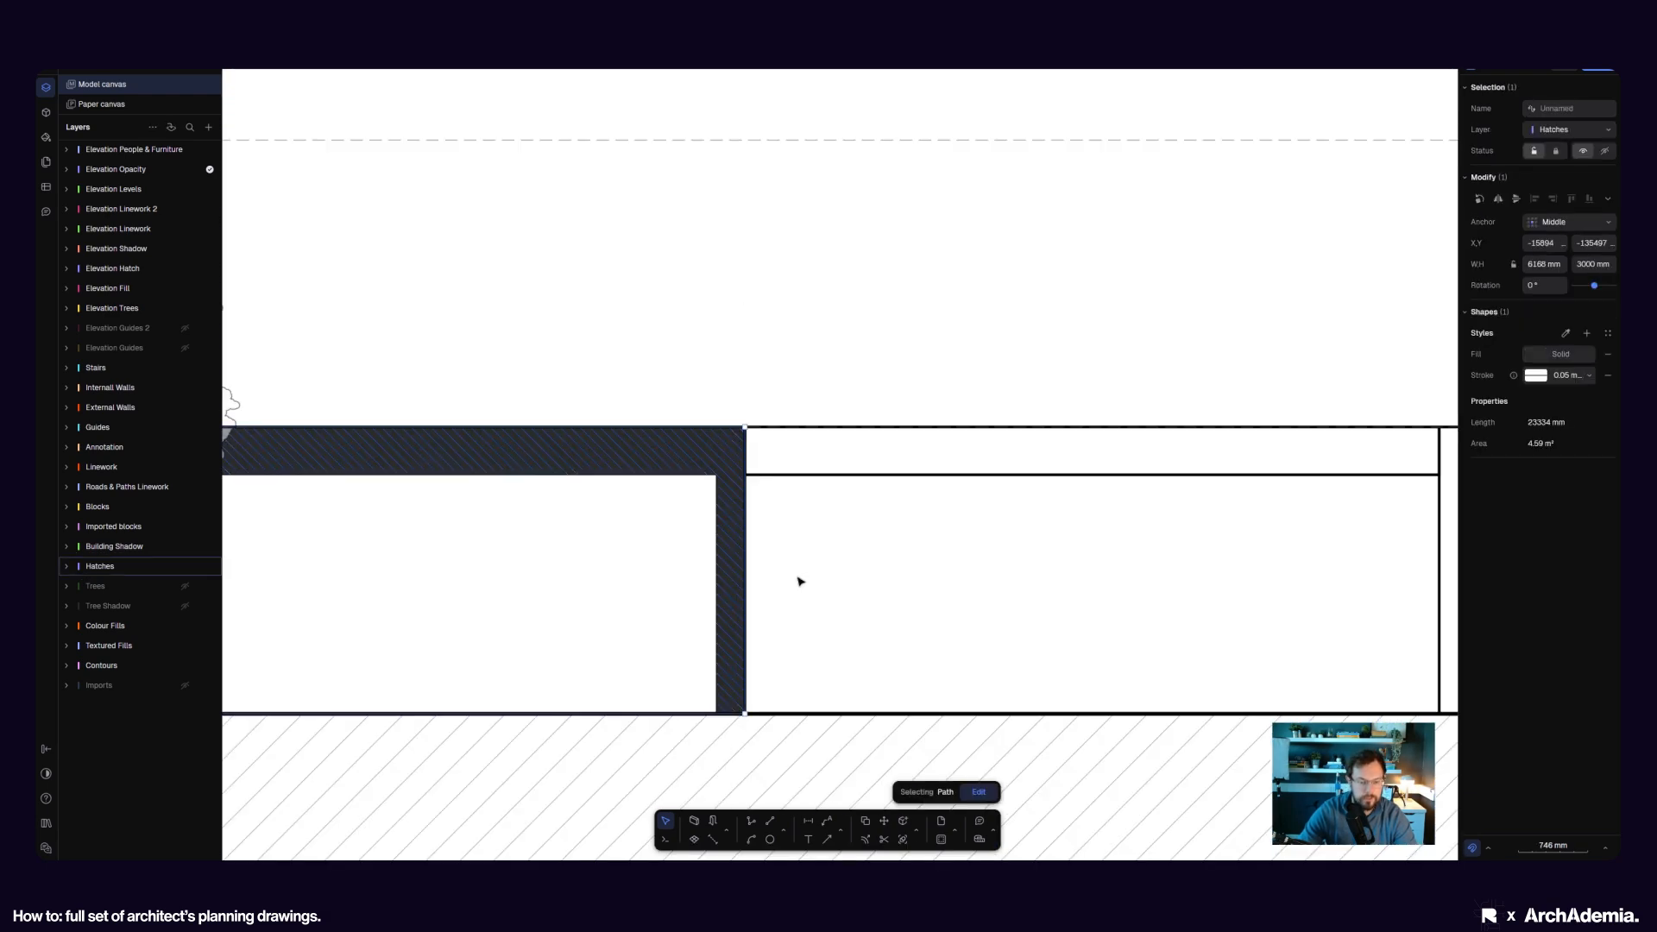
pyautogui.press('Escape')
pyautogui.click(751, 821)
pyautogui.scroll(-2, 440, 547)
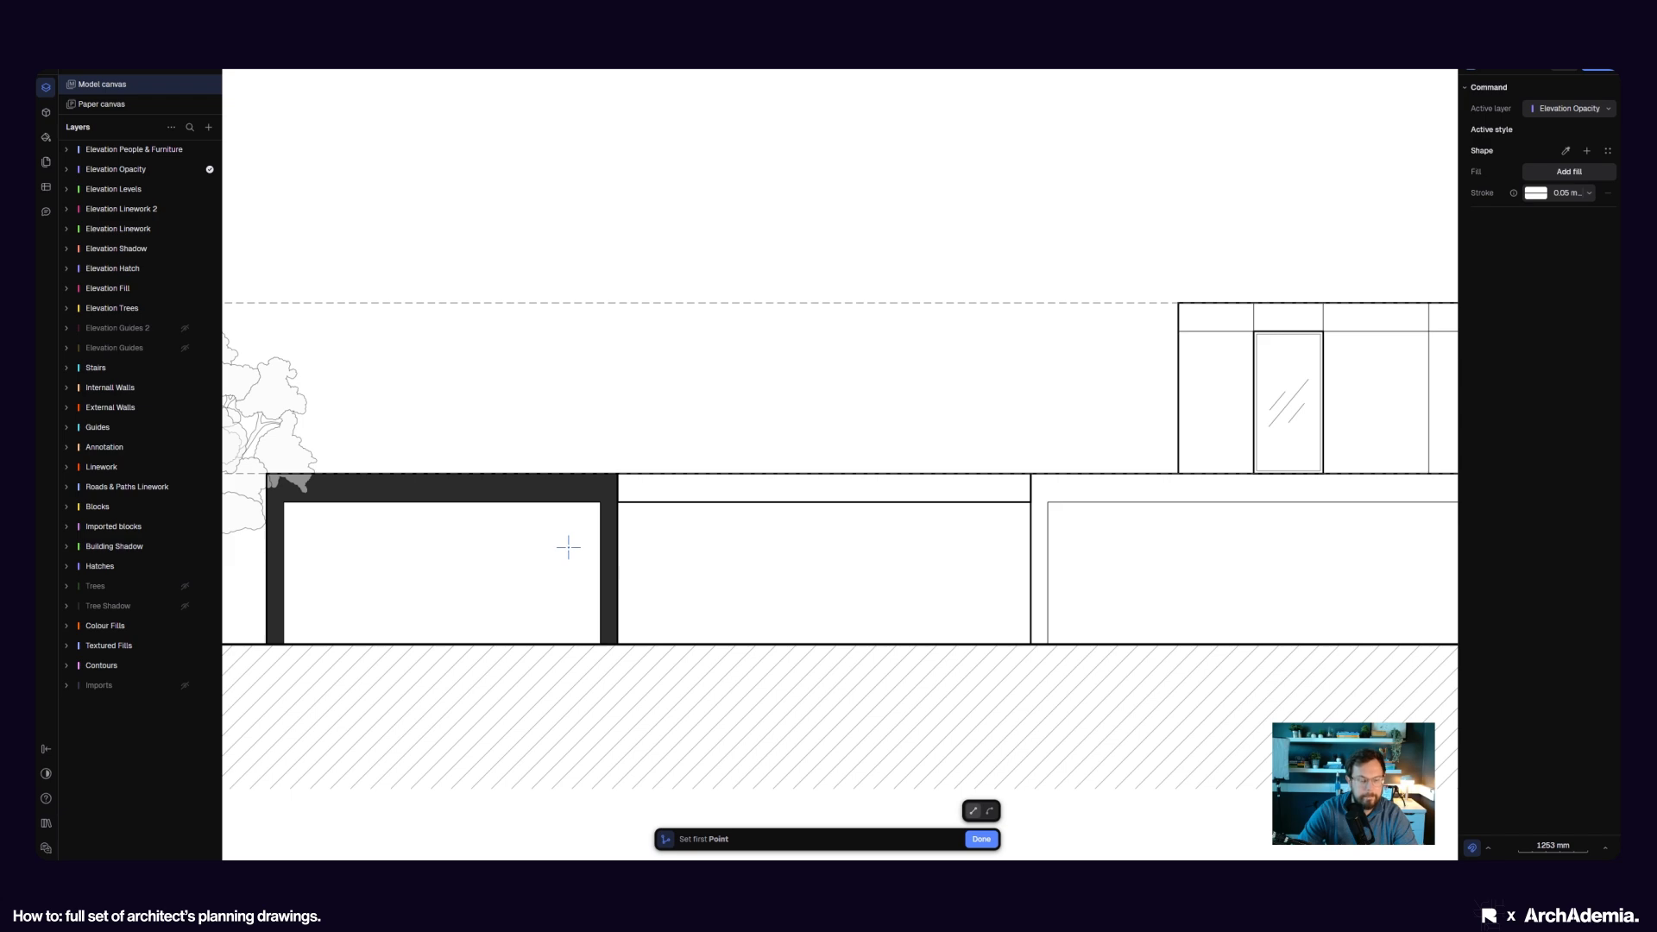
pyautogui.press('Escape')
# - Try to duplicate the dark wall and roof fill horizontally along the ground-floor level of Section A-A
pyautogui.click(480, 494)
pyautogui.scroll(-4, 471, 490)
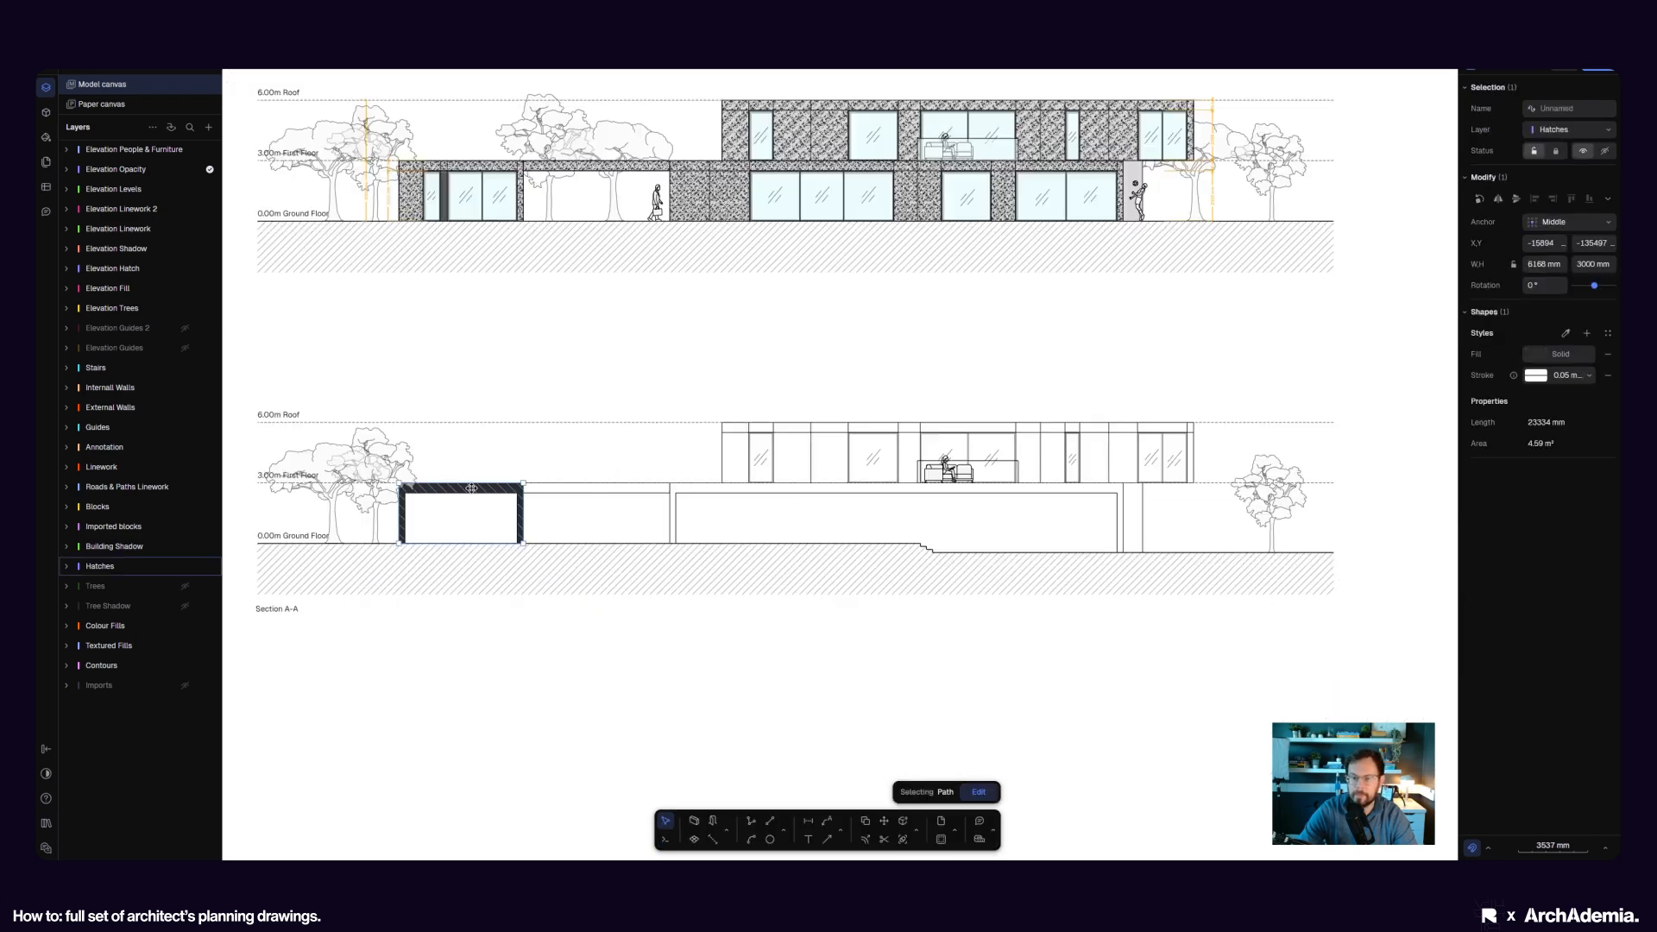
pyautogui.scroll(4, 471, 489)
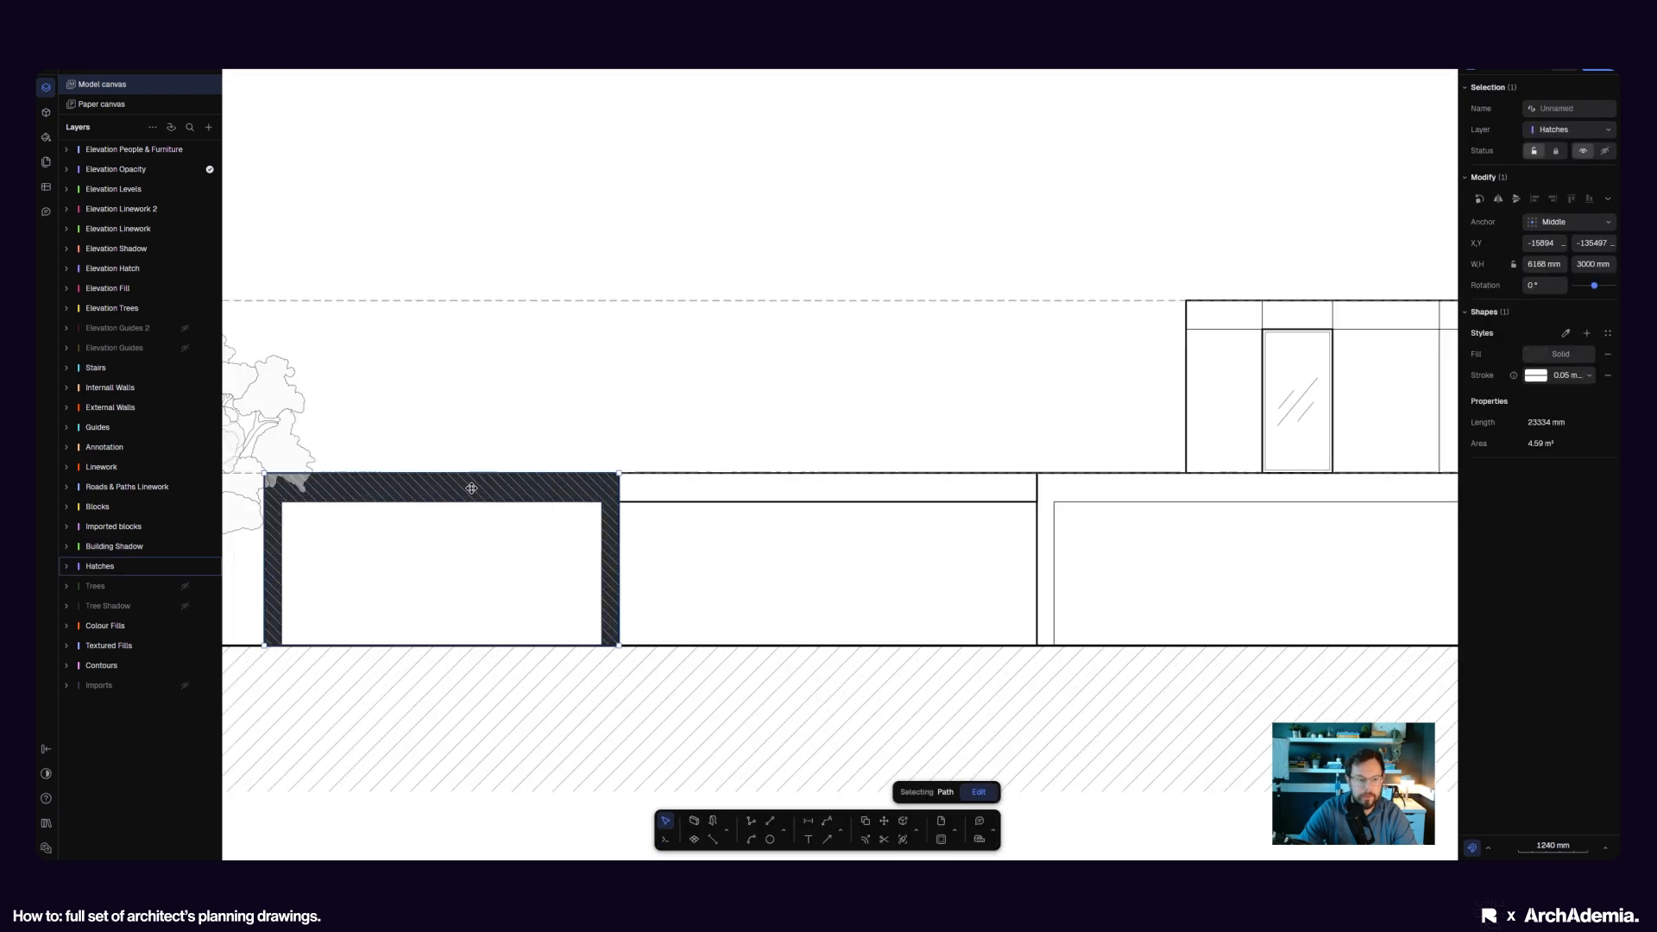
pyautogui.click(884, 821)
pyautogui.click(264, 620)
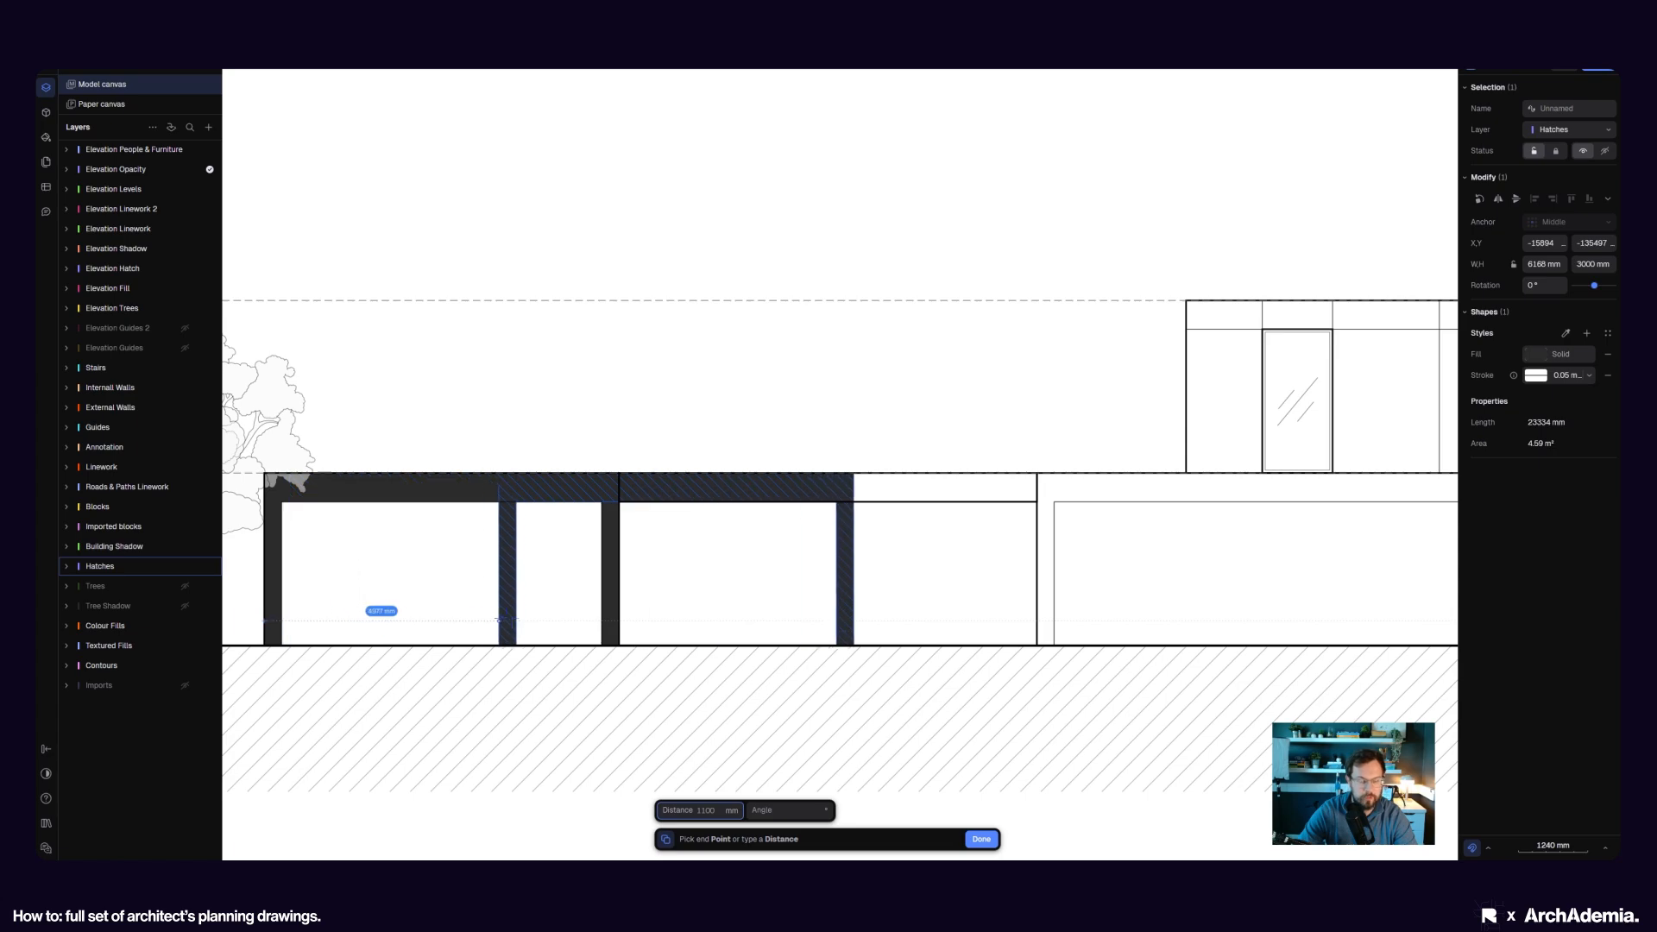
pyautogui.click(500, 620)
# - Compare the ground-floor plan's rooms and walls with the layout of Section A-A
pyautogui.scroll(-5, 621, 581)
pyautogui.scroll(6, 688, 320)
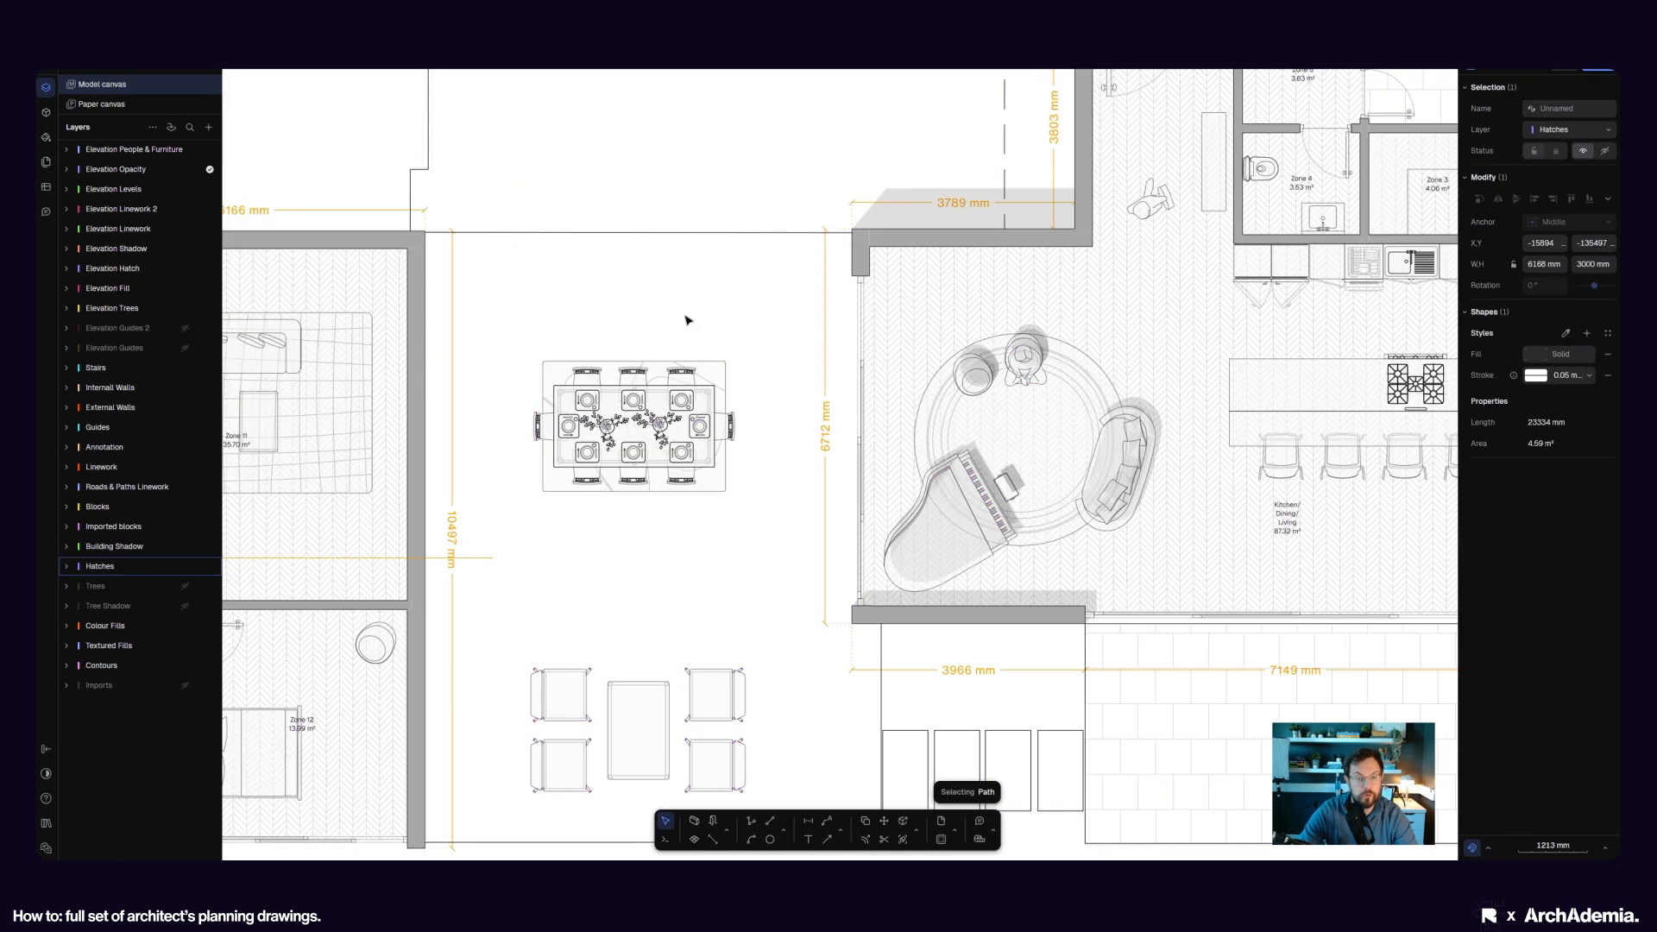
pyautogui.scroll(-8, 647, 164)
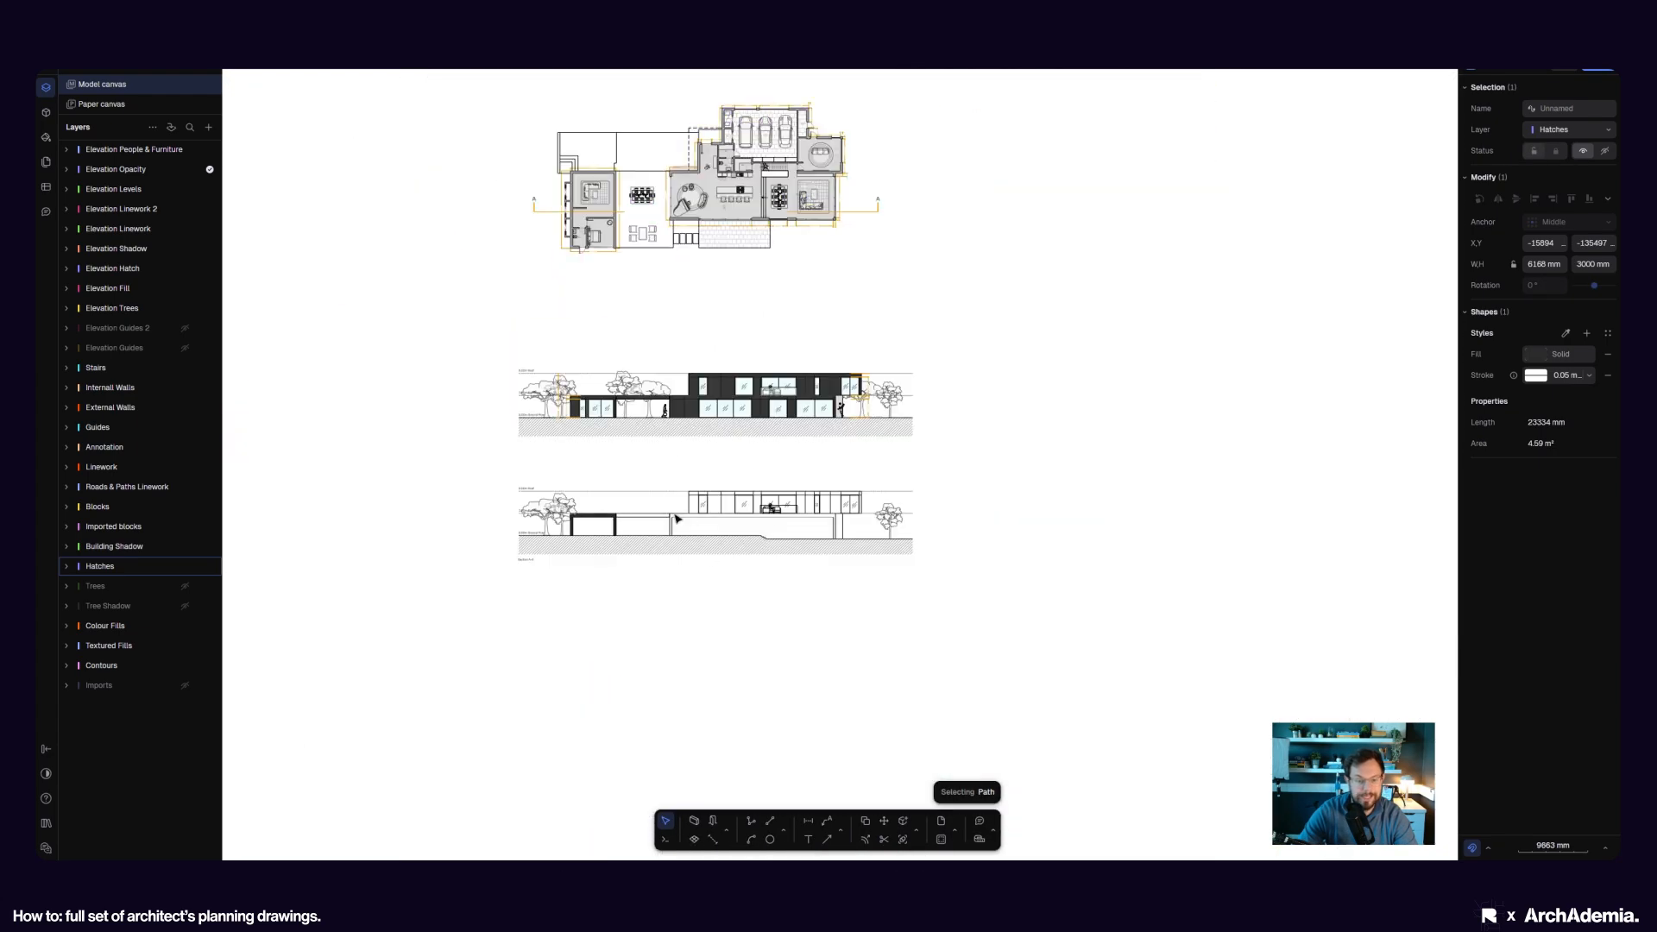
pyautogui.scroll(10, 703, 542)
pyautogui.click(691, 532)
pyautogui.scroll(6, 687, 530)
pyautogui.click(535, 483)
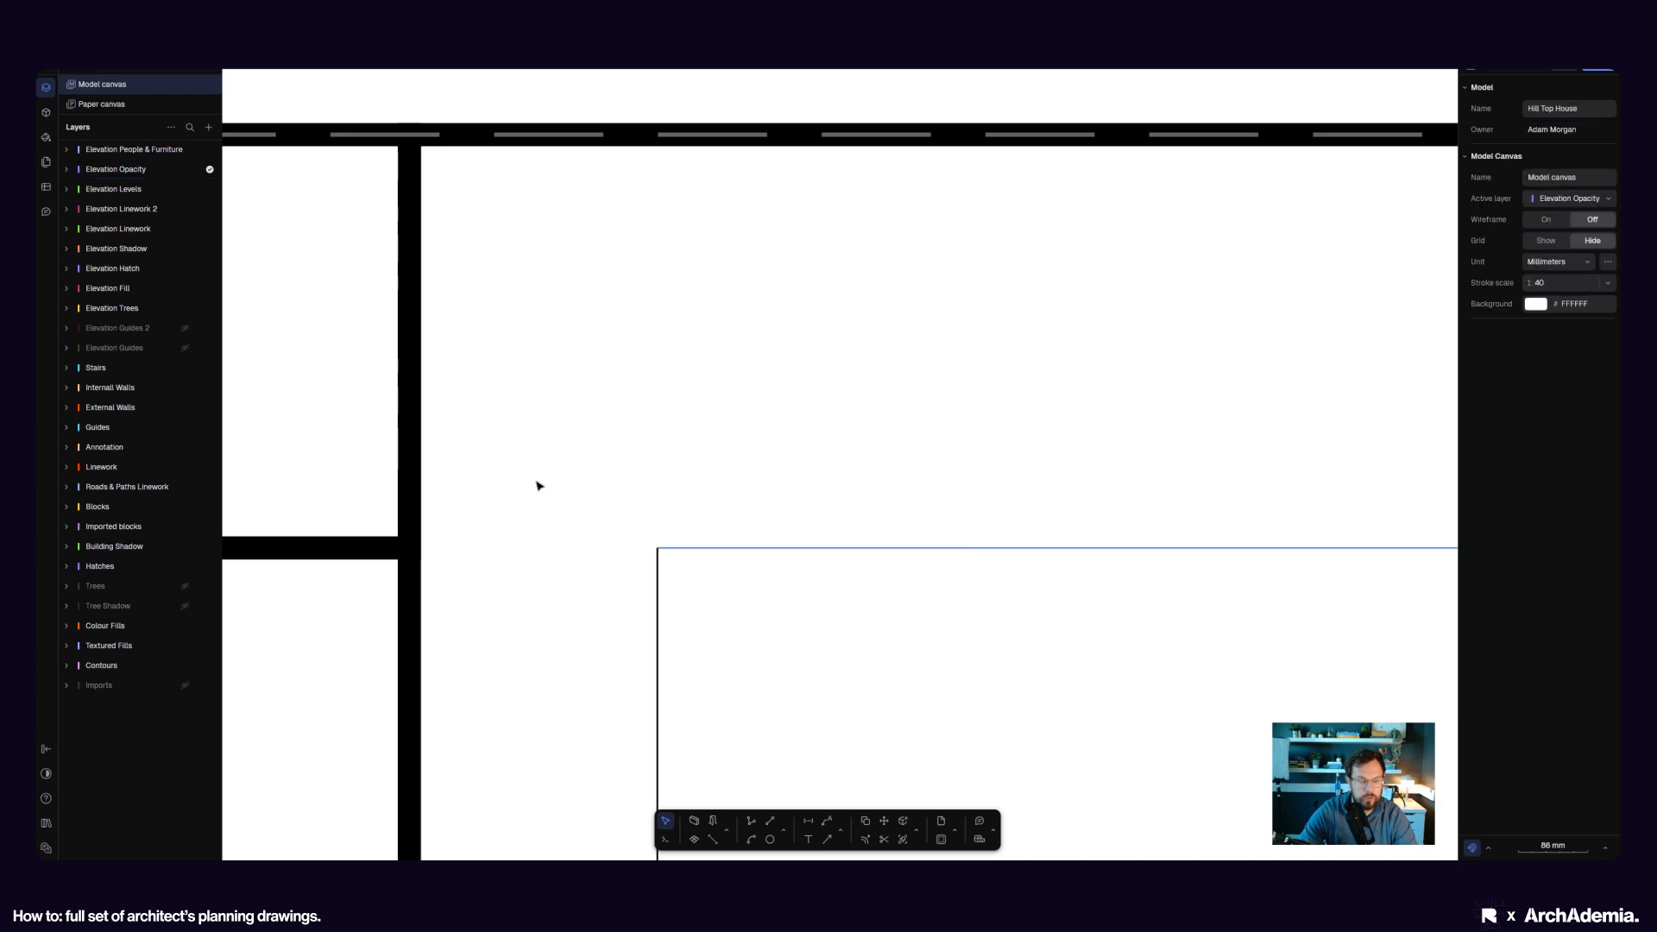
pyautogui.scroll(-6, 533, 482)
pyautogui.scroll(-6, 547, 565)
pyautogui.scroll(7, 531, 569)
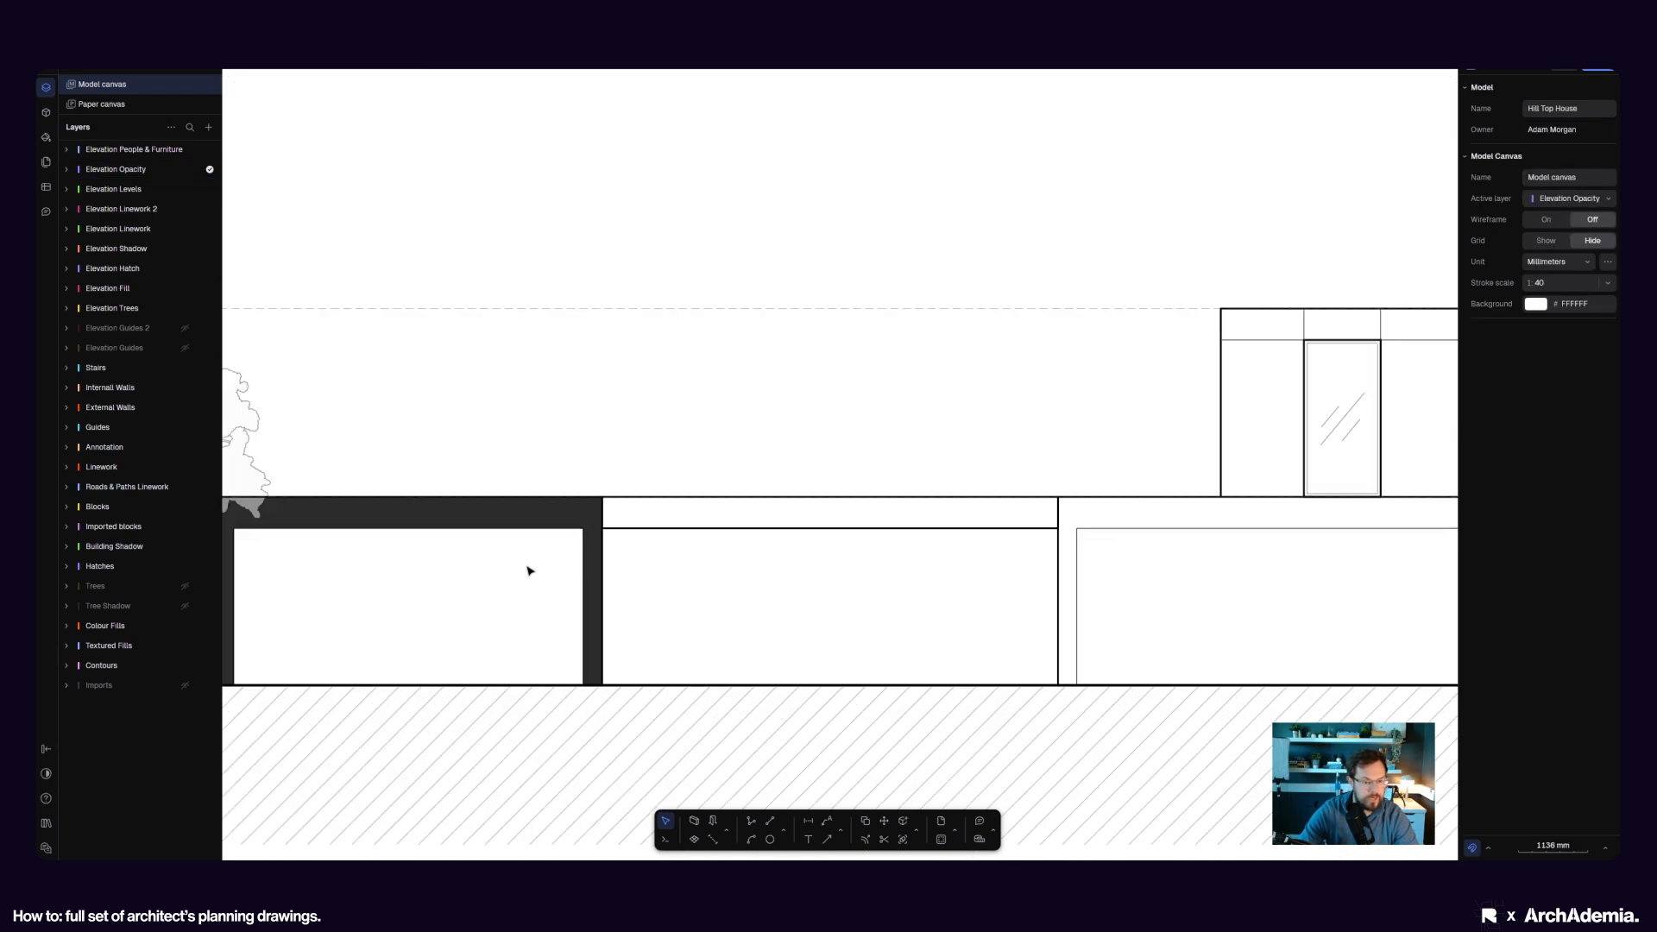
pyautogui.moveTo(555, 567); pyautogui.dragTo(721, 436, button='middle')
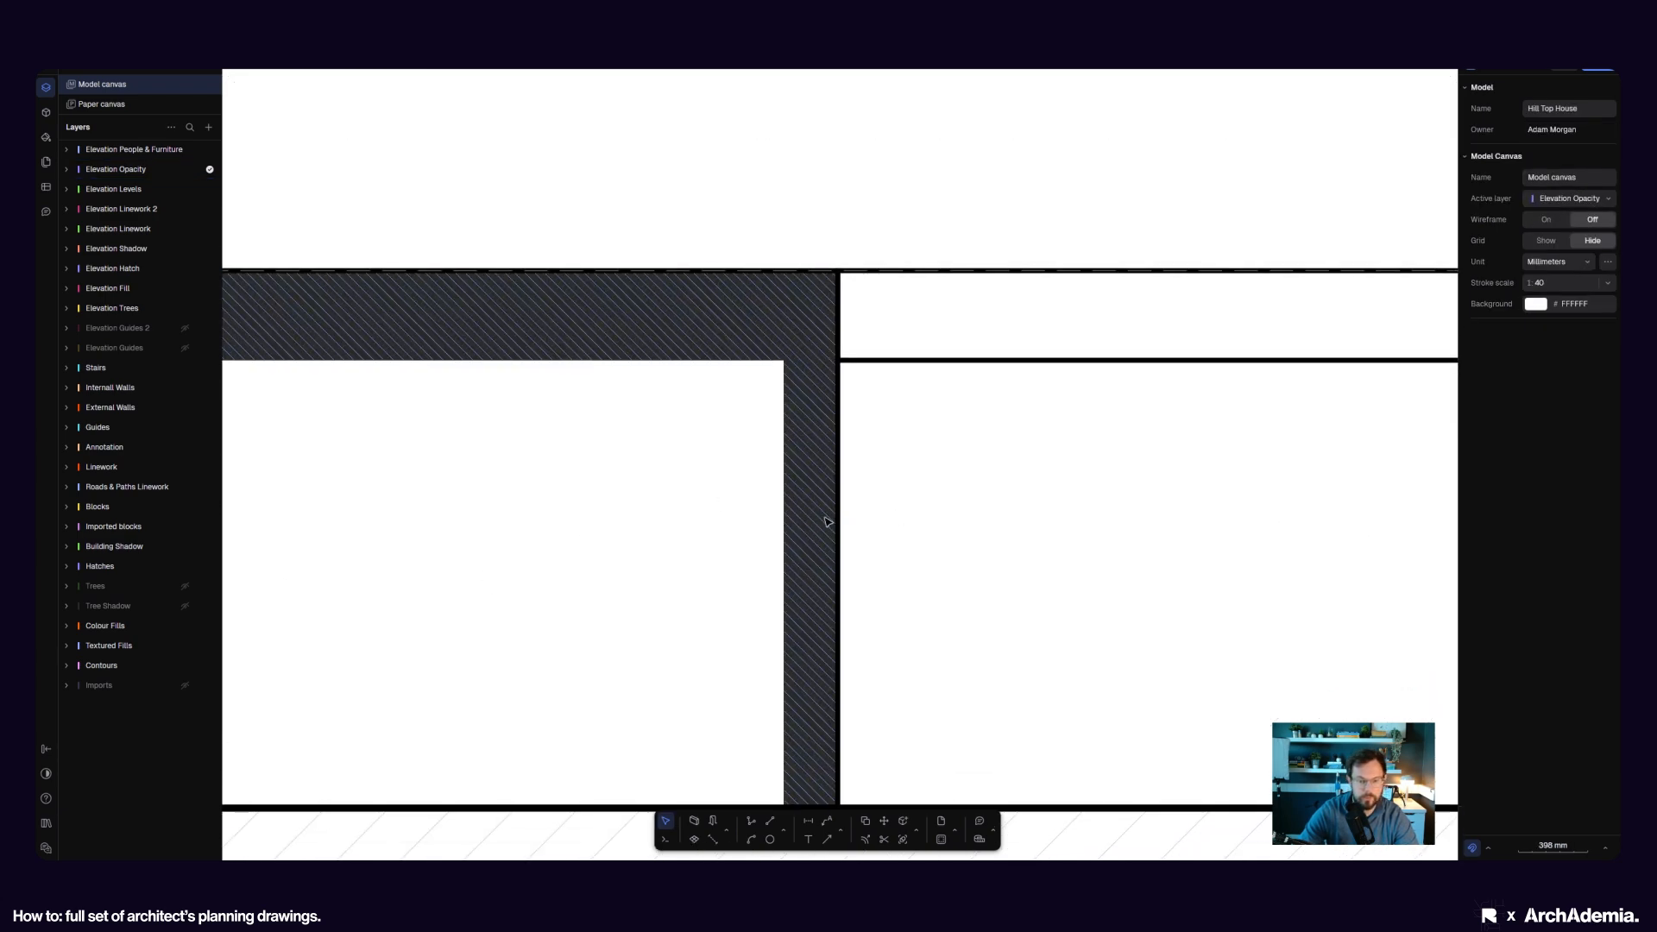
# - Compare the stroke weights of the small left-hand room's outer outline and its inner ceiling and wall edges
pyautogui.click(839, 509)
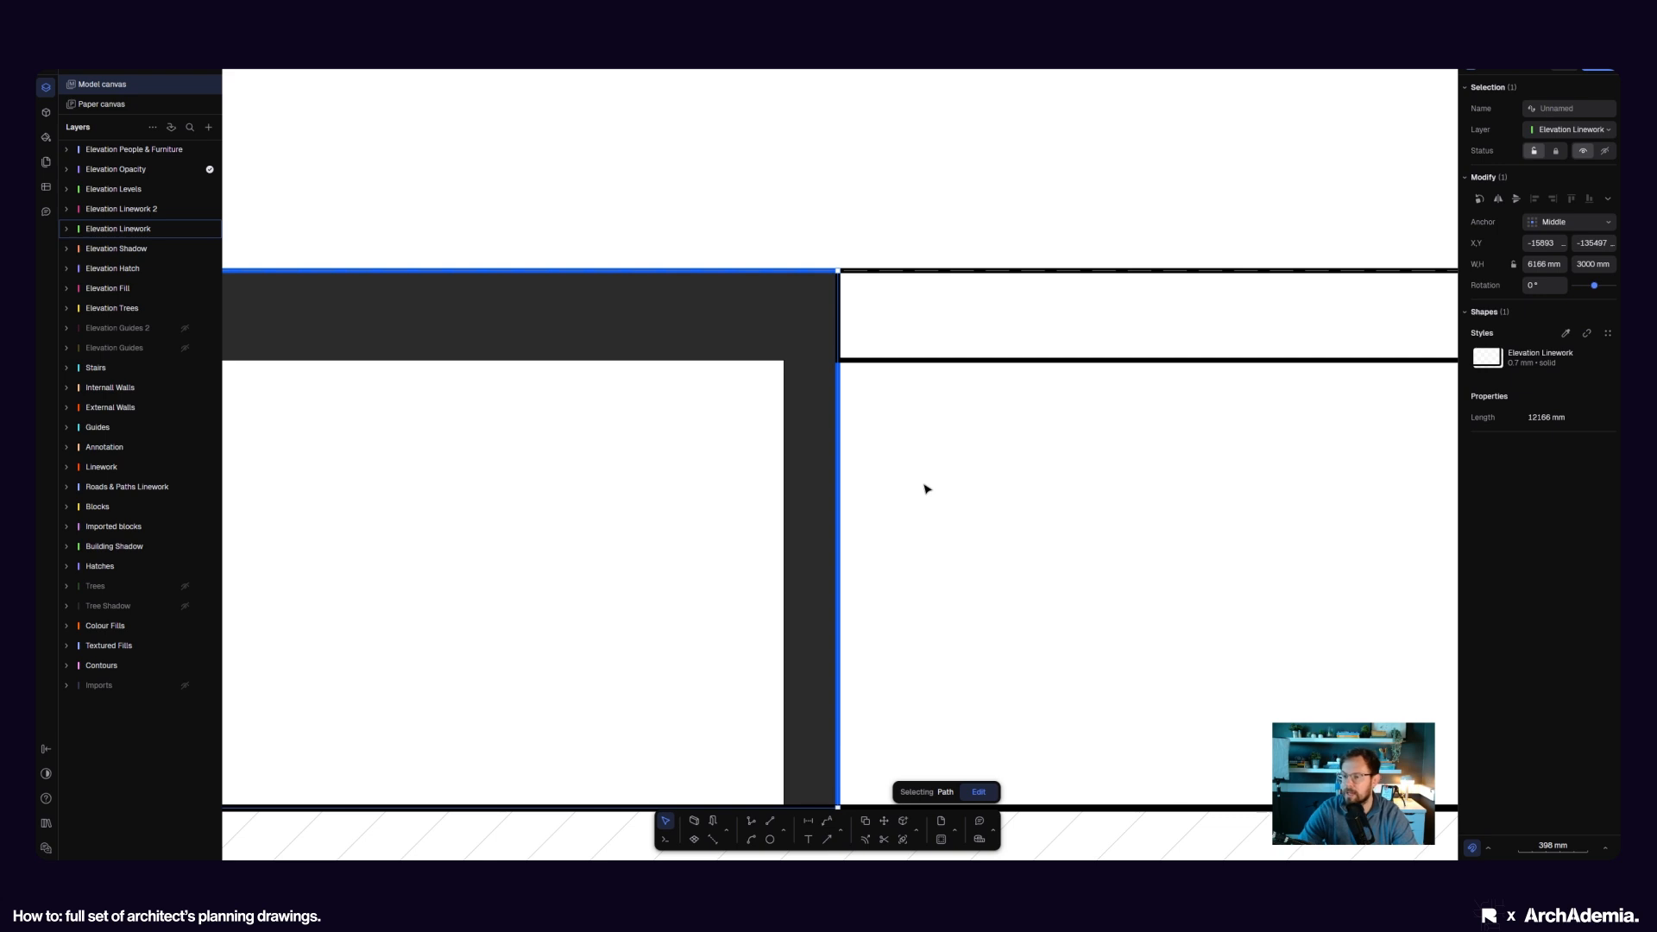
pyautogui.click(883, 374)
pyautogui.scroll(3, 783, 407)
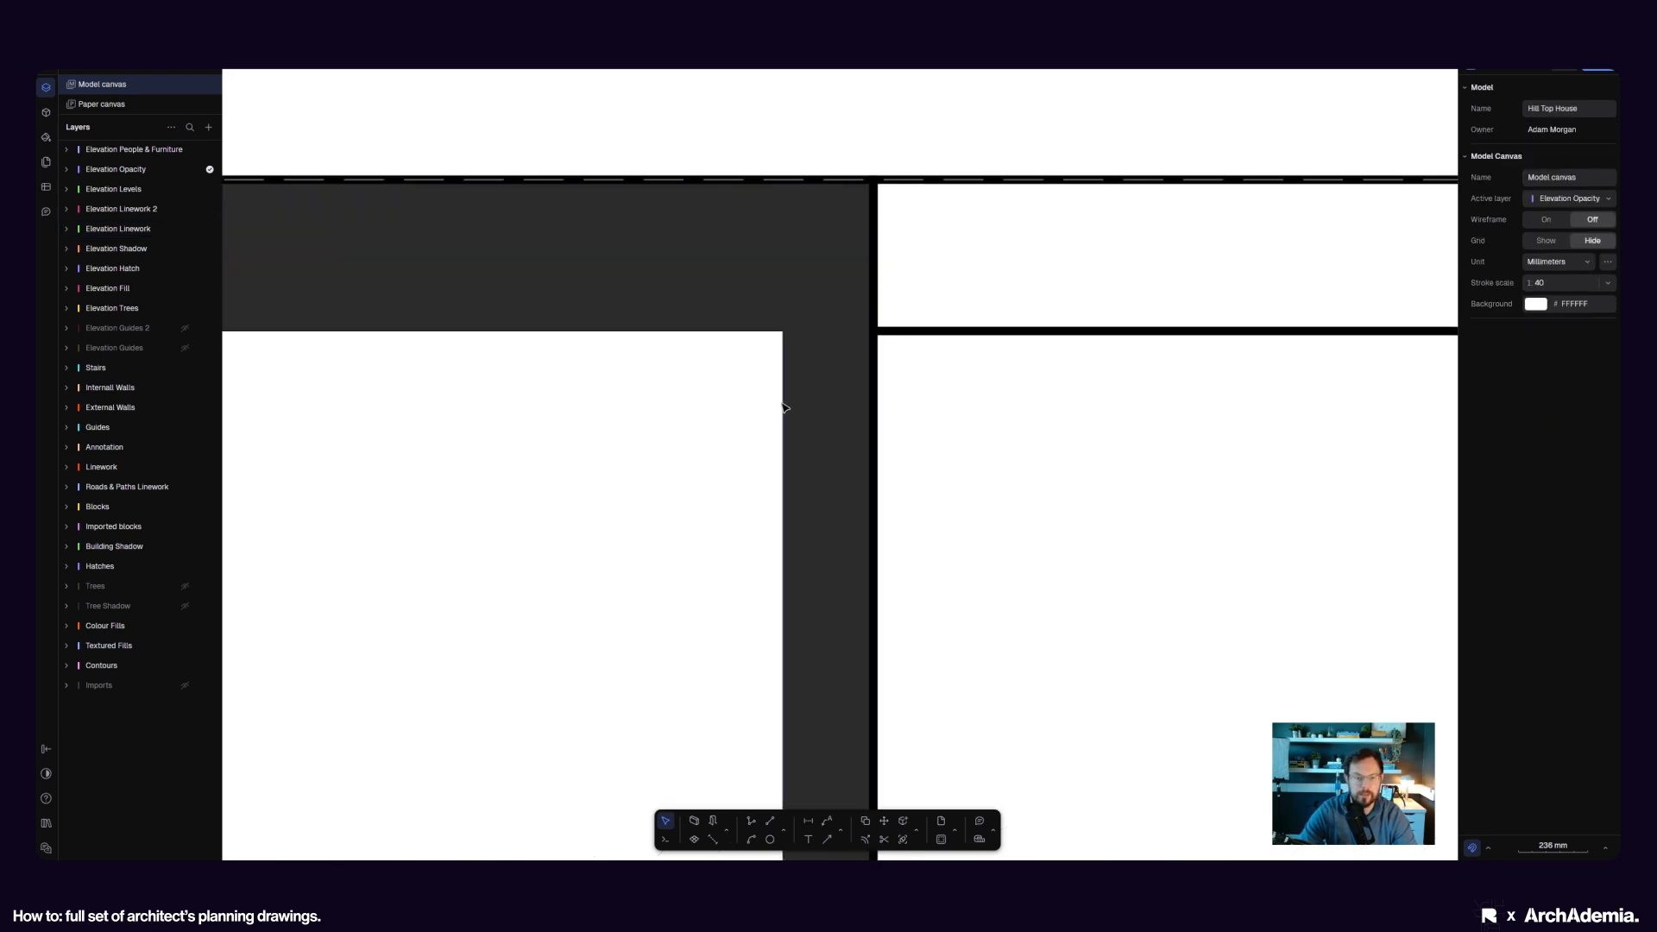
pyautogui.click(782, 407)
pyautogui.scroll(5, 759, 332)
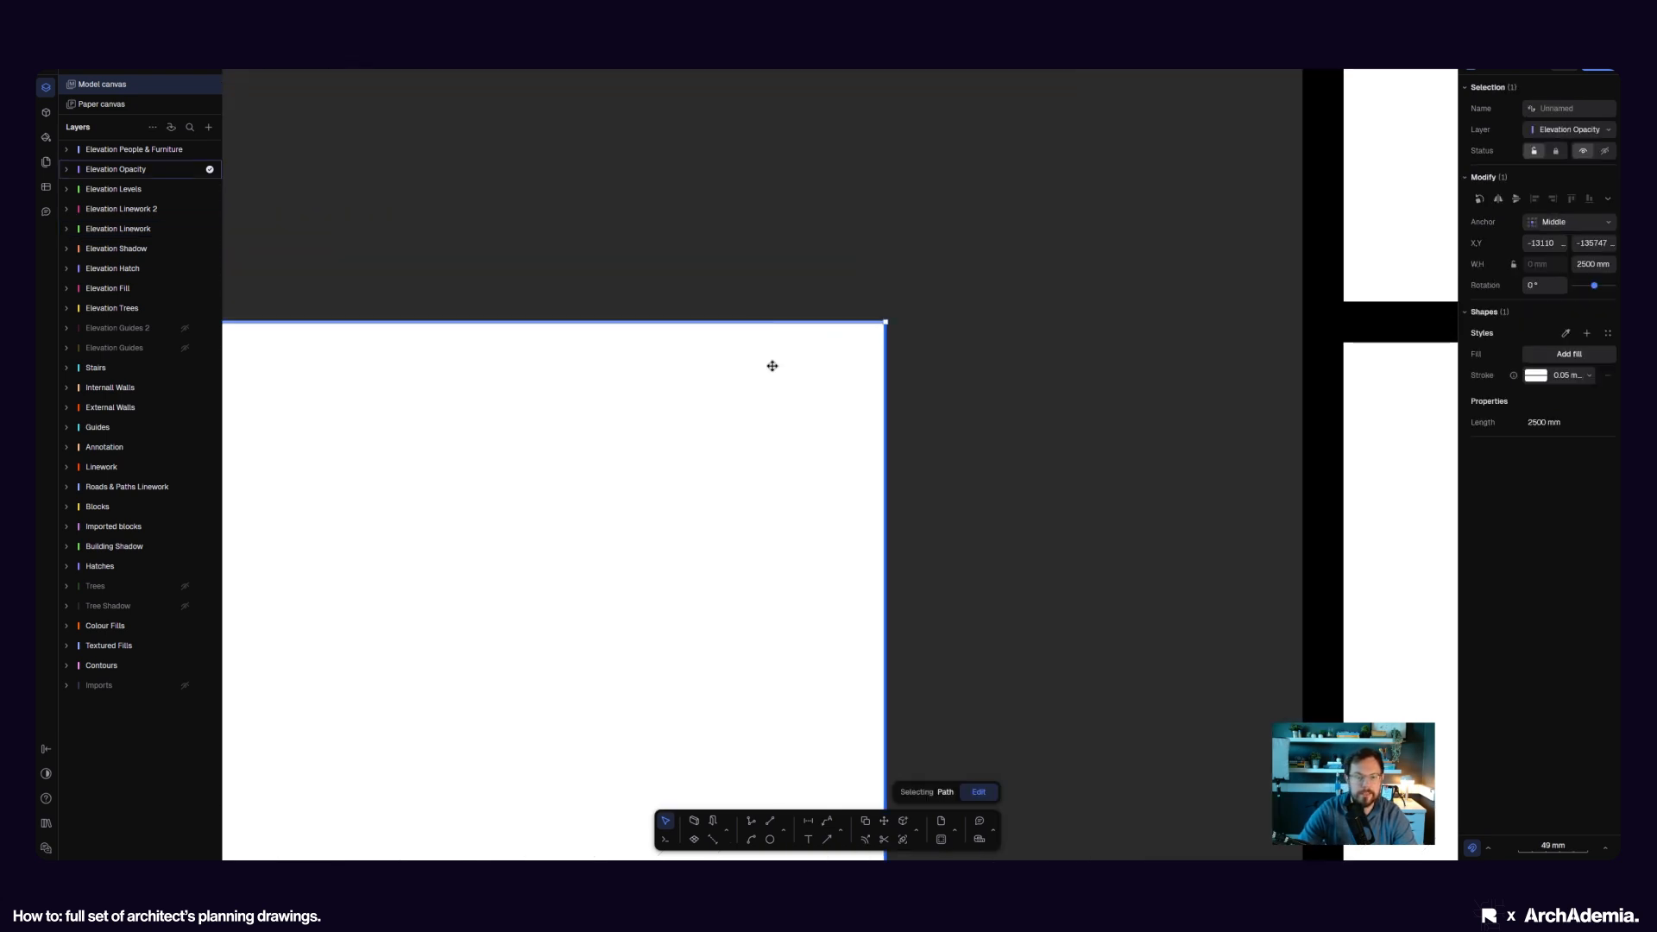
pyautogui.keyDown('shift'); pyautogui.click(772, 366); pyautogui.keyUp('shift')
pyautogui.scroll(-6, 772, 366)
pyautogui.scroll(5, 569, 462)
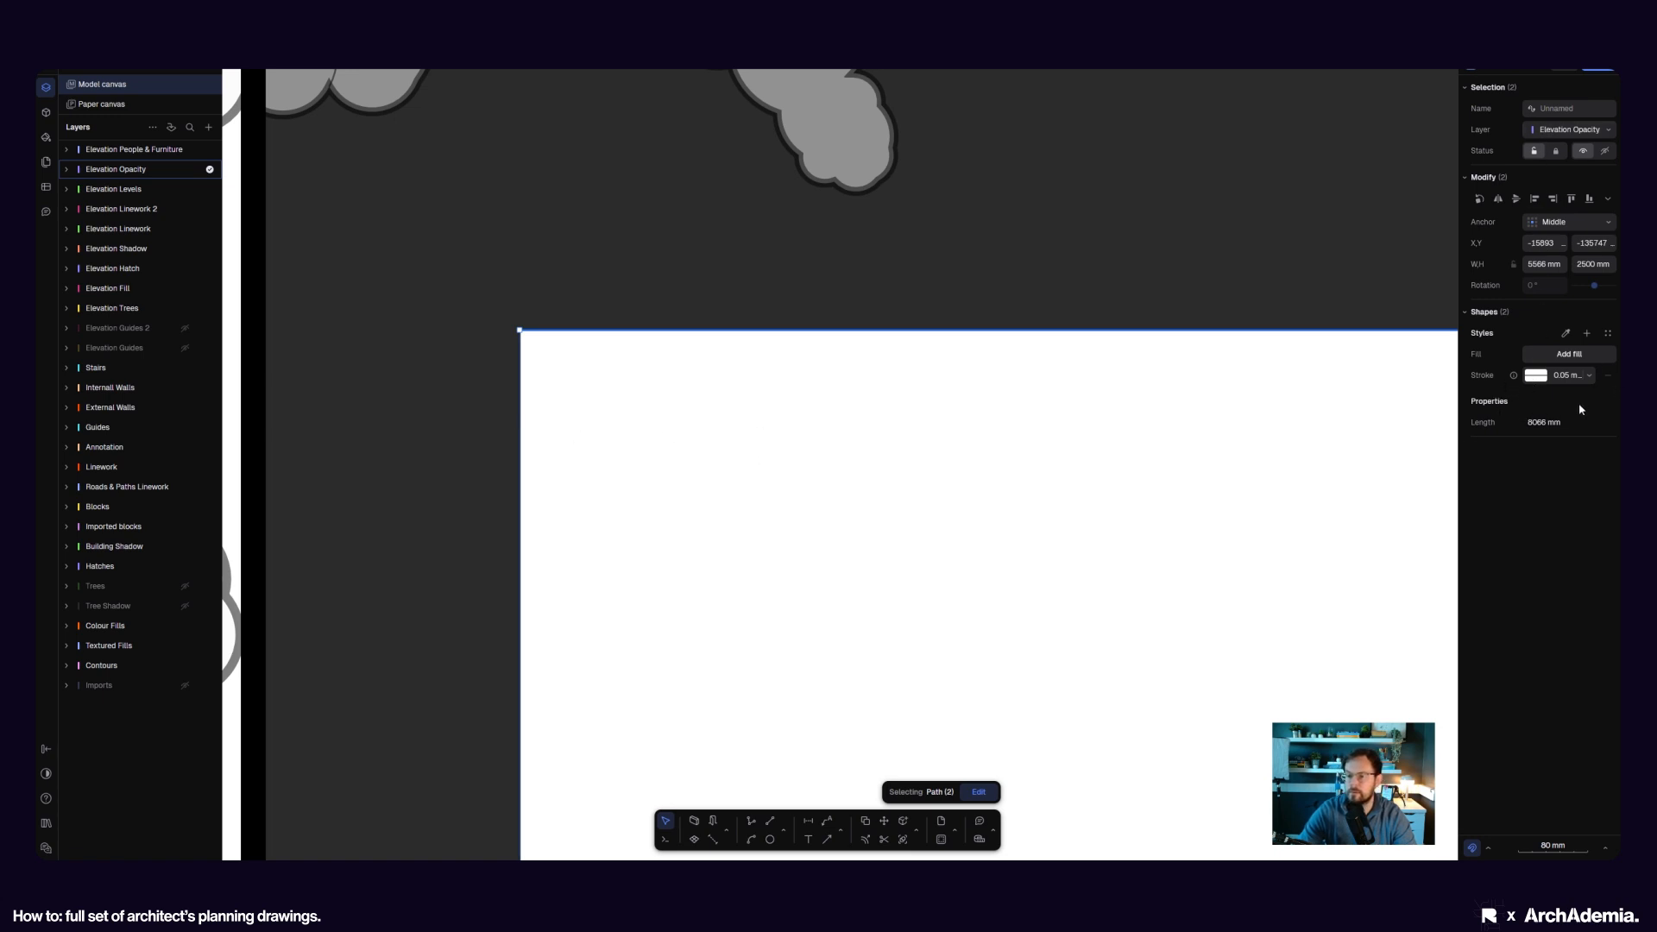
pyautogui.scroll(-3, 656, 483)
pyautogui.click(526, 460)
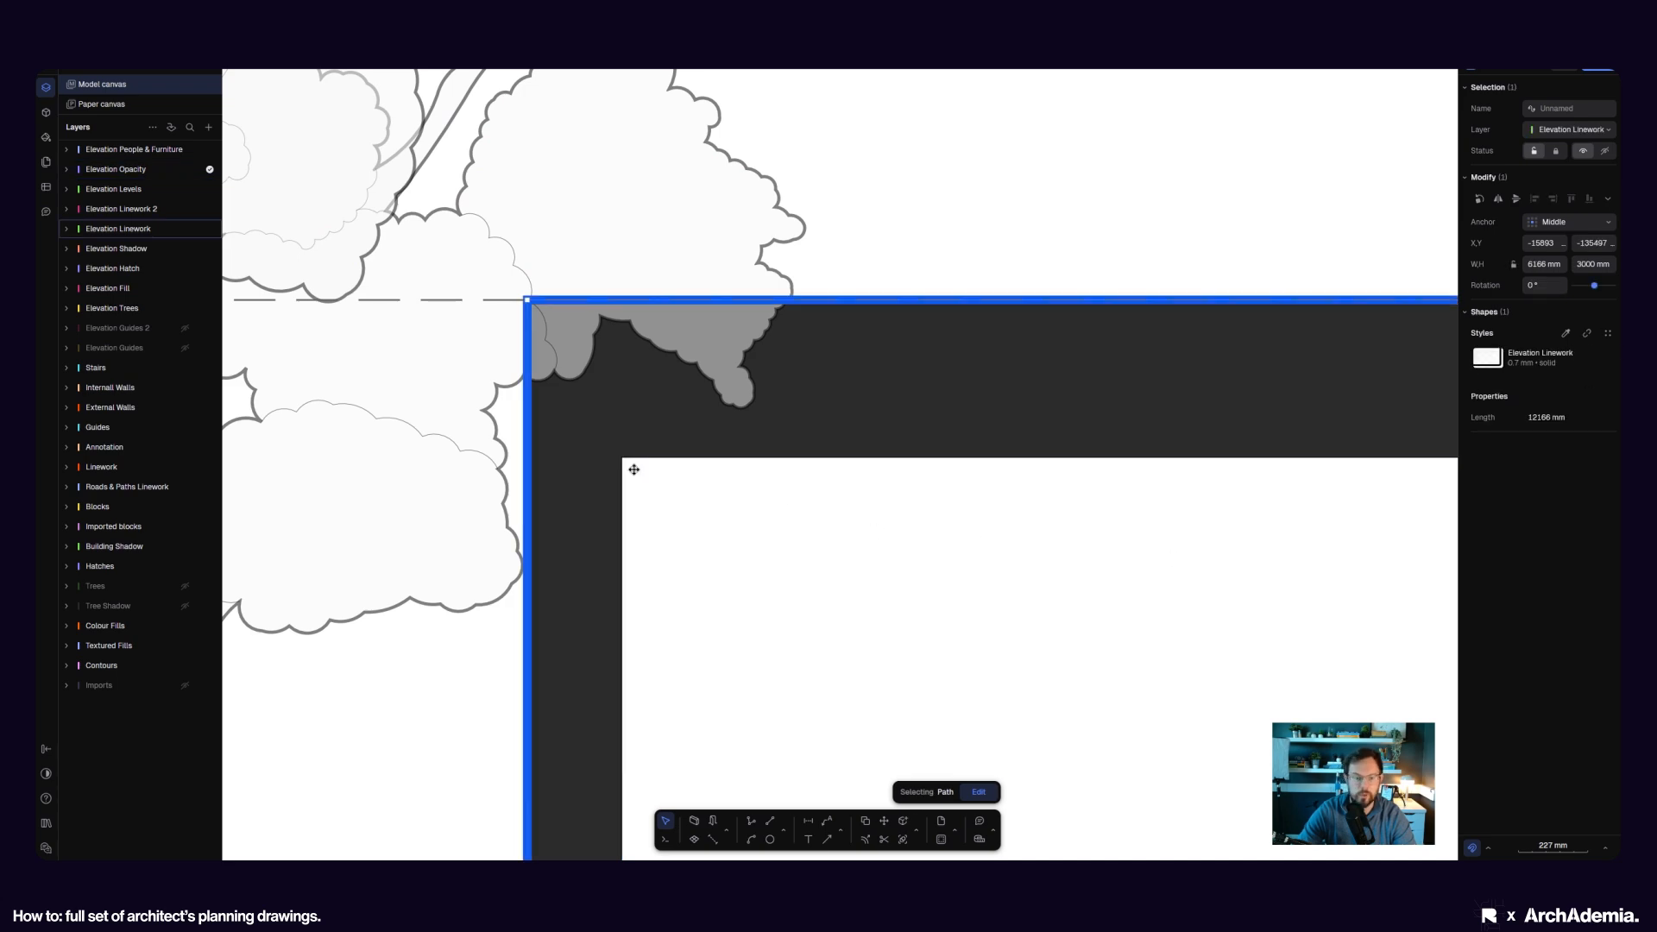
pyautogui.scroll(3, 634, 473)
pyautogui.scroll(-3, 639, 480)
pyautogui.scroll(1, 664, 470)
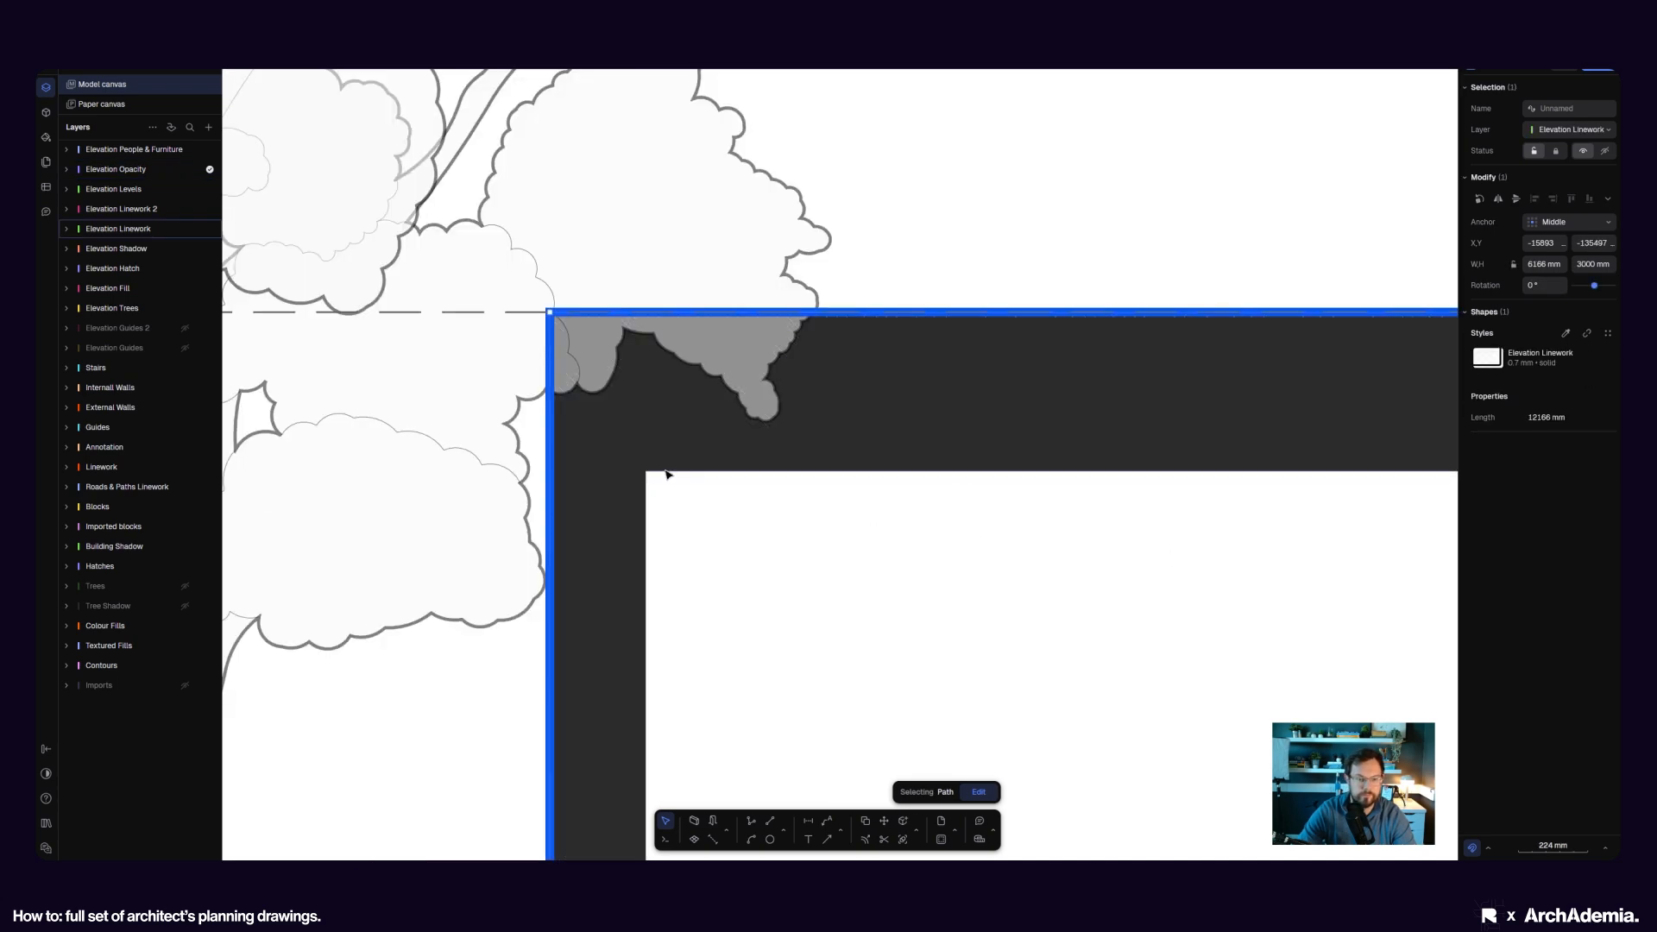
# - Set the stroke of the small left-hand room's inner ceiling line and right inner wall line to 0.7 mm
pyautogui.click(667, 472)
pyautogui.scroll(-2, 969, 452)
pyautogui.scroll(8, 897, 475)
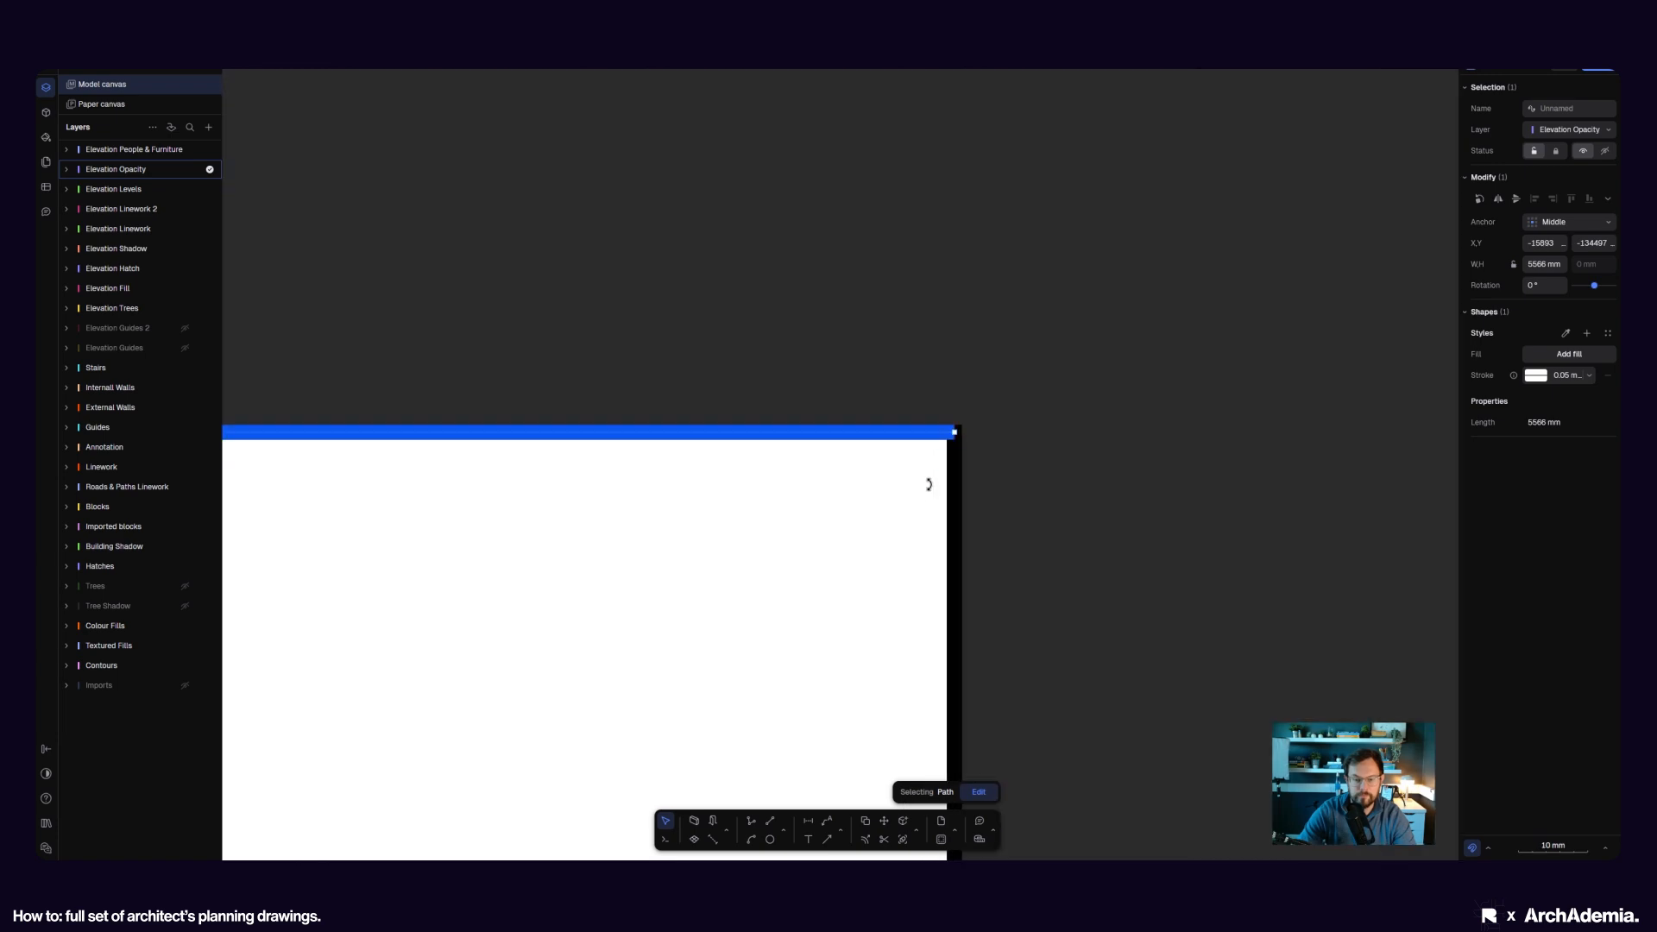
pyautogui.keyDown('shift'); pyautogui.click(955, 500); pyautogui.keyUp('shift')
pyautogui.click(1590, 376)
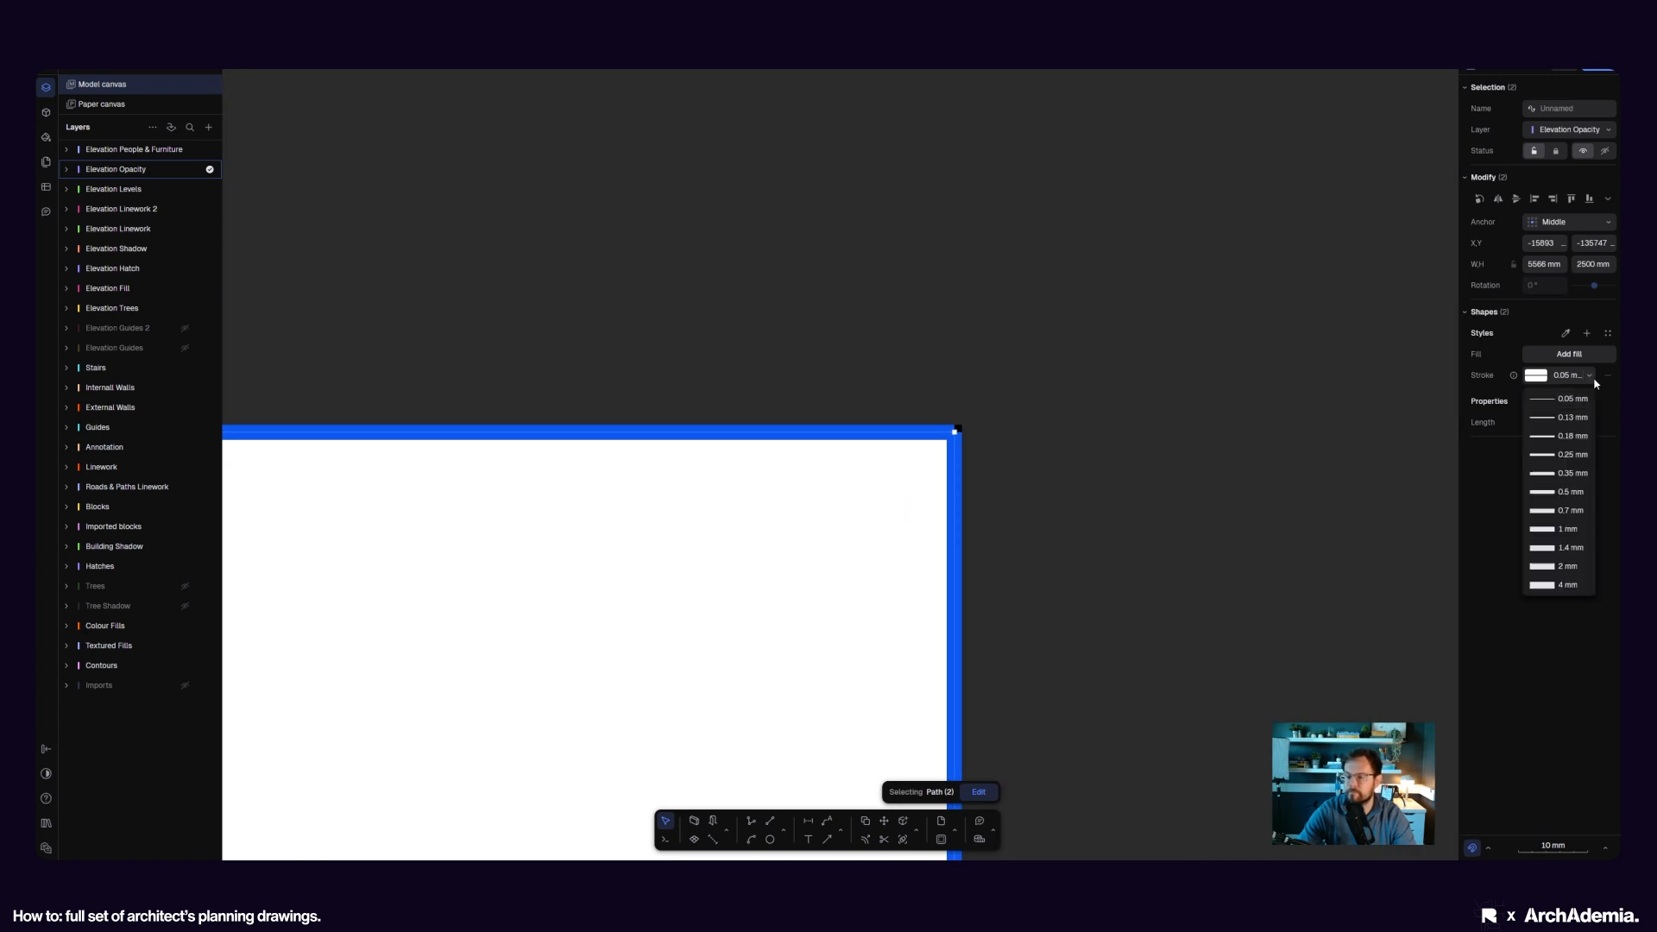
pyautogui.click(1558, 510)
pyautogui.scroll(-5, 737, 595)
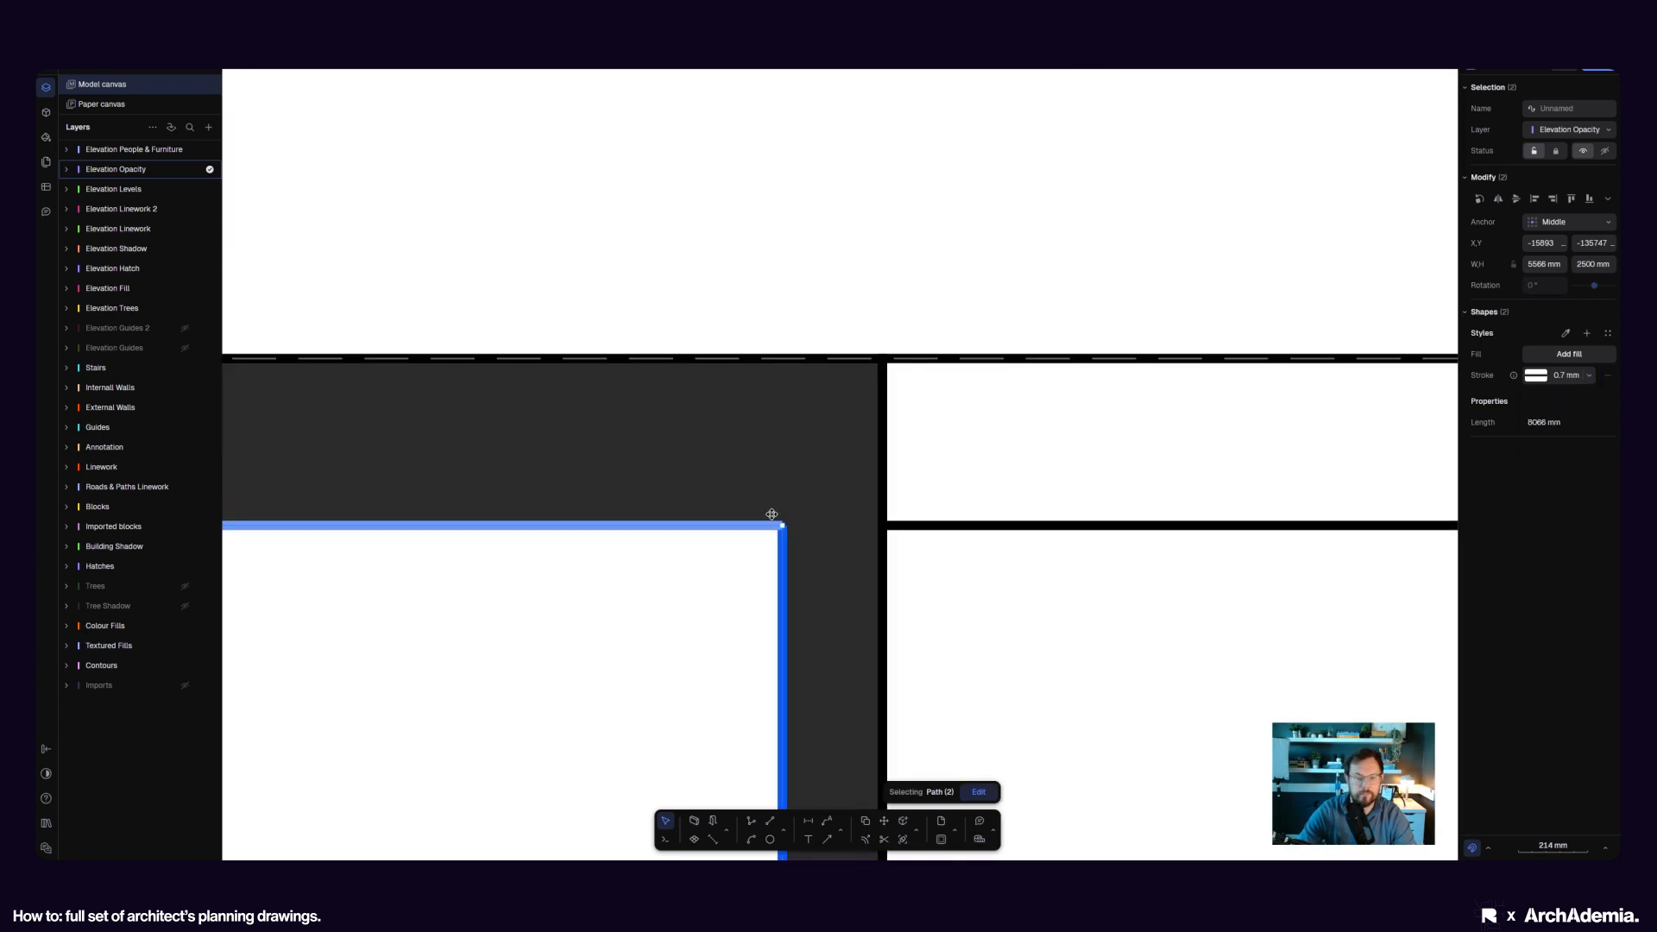
pyautogui.click(717, 286)
# - Set the stroke of the large ground-floor room's inner ceiling line and both inner wall lines to 0.7 mm
pyautogui.scroll(-4, 644, 259)
pyautogui.scroll(5, 914, 411)
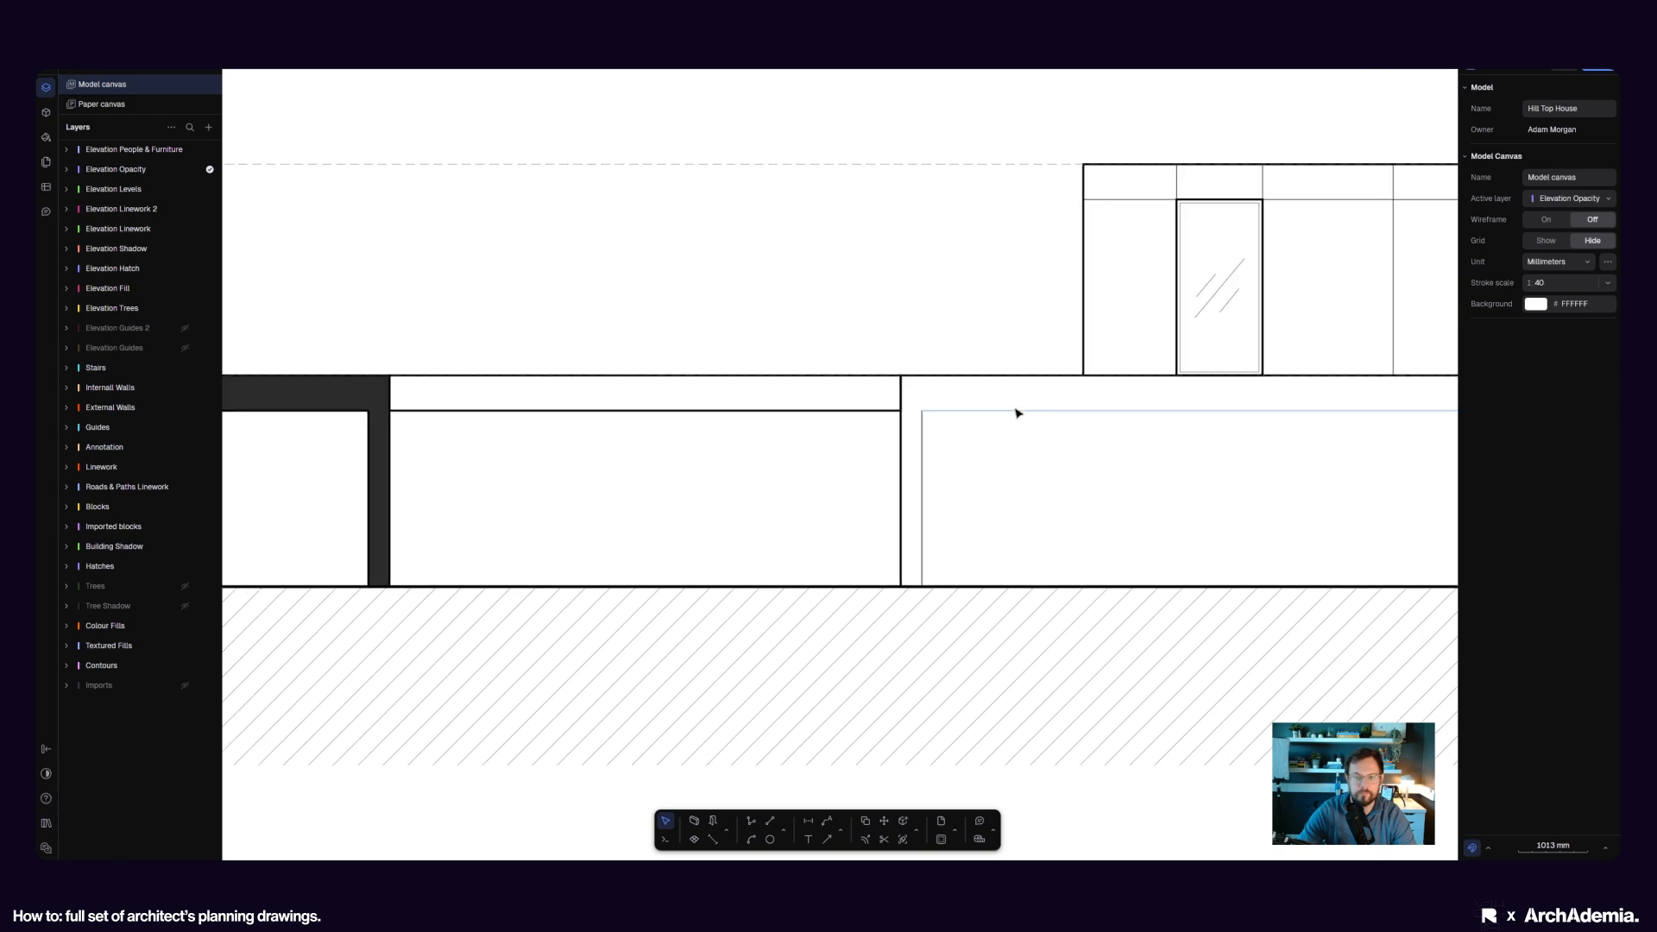
pyautogui.click(775, 459)
pyautogui.scroll(-6, 523, 530)
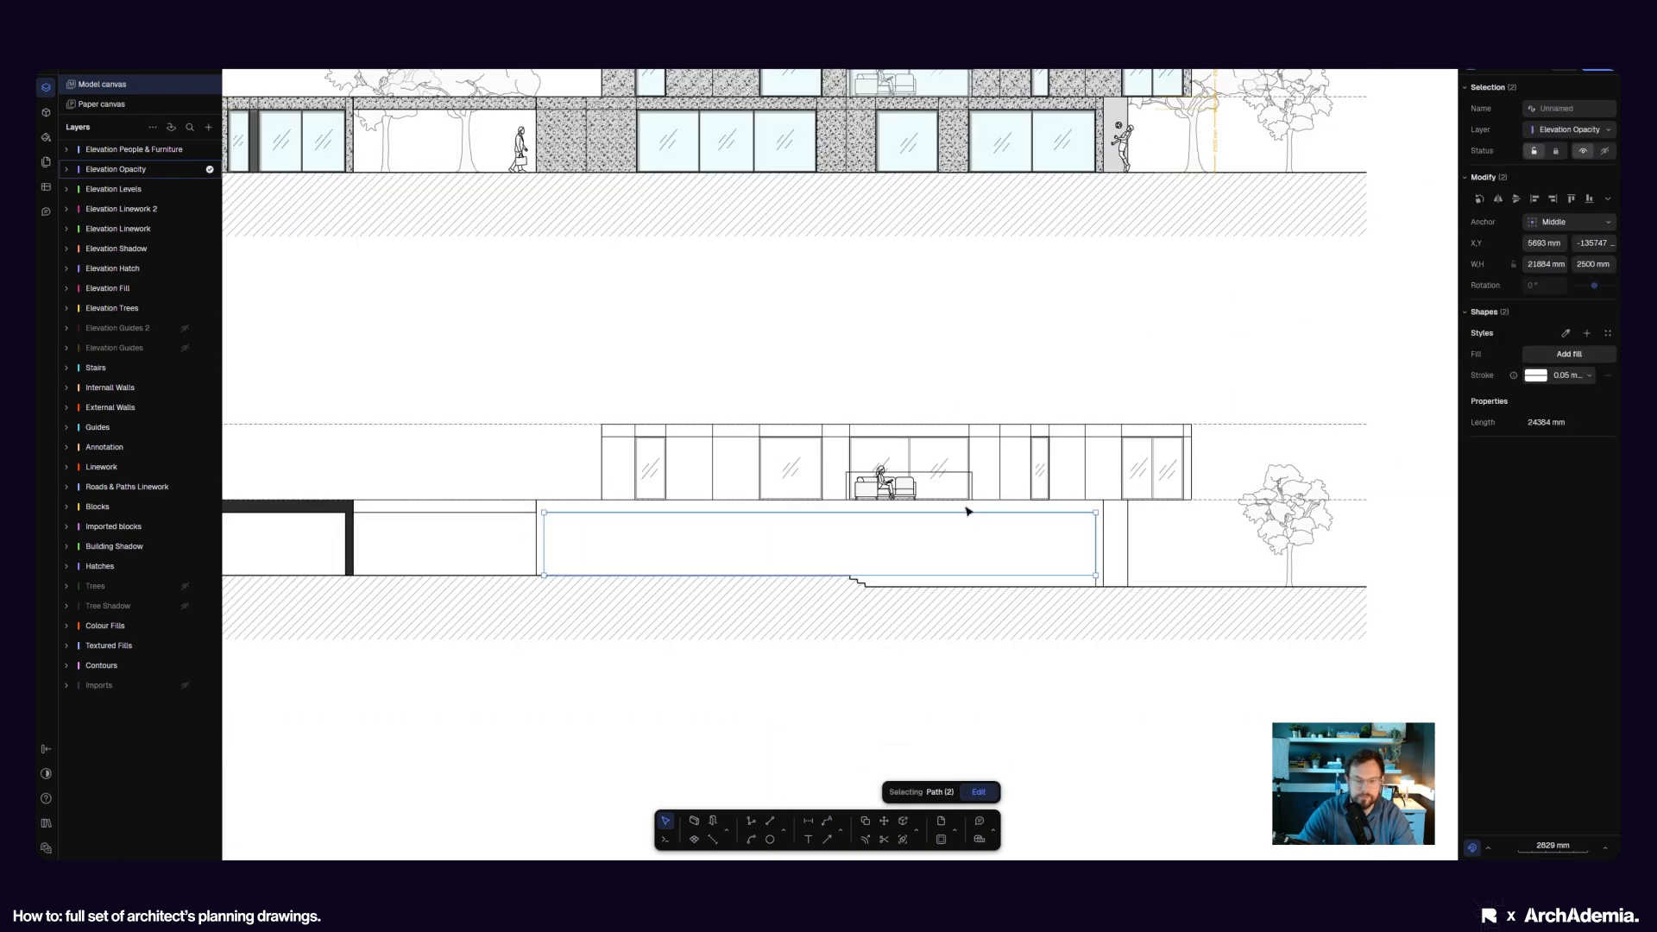
pyautogui.scroll(6, 1107, 536)
pyautogui.scroll(-4, 1002, 440)
pyautogui.scroll(4, 1007, 631)
pyautogui.scroll(2, 1007, 631)
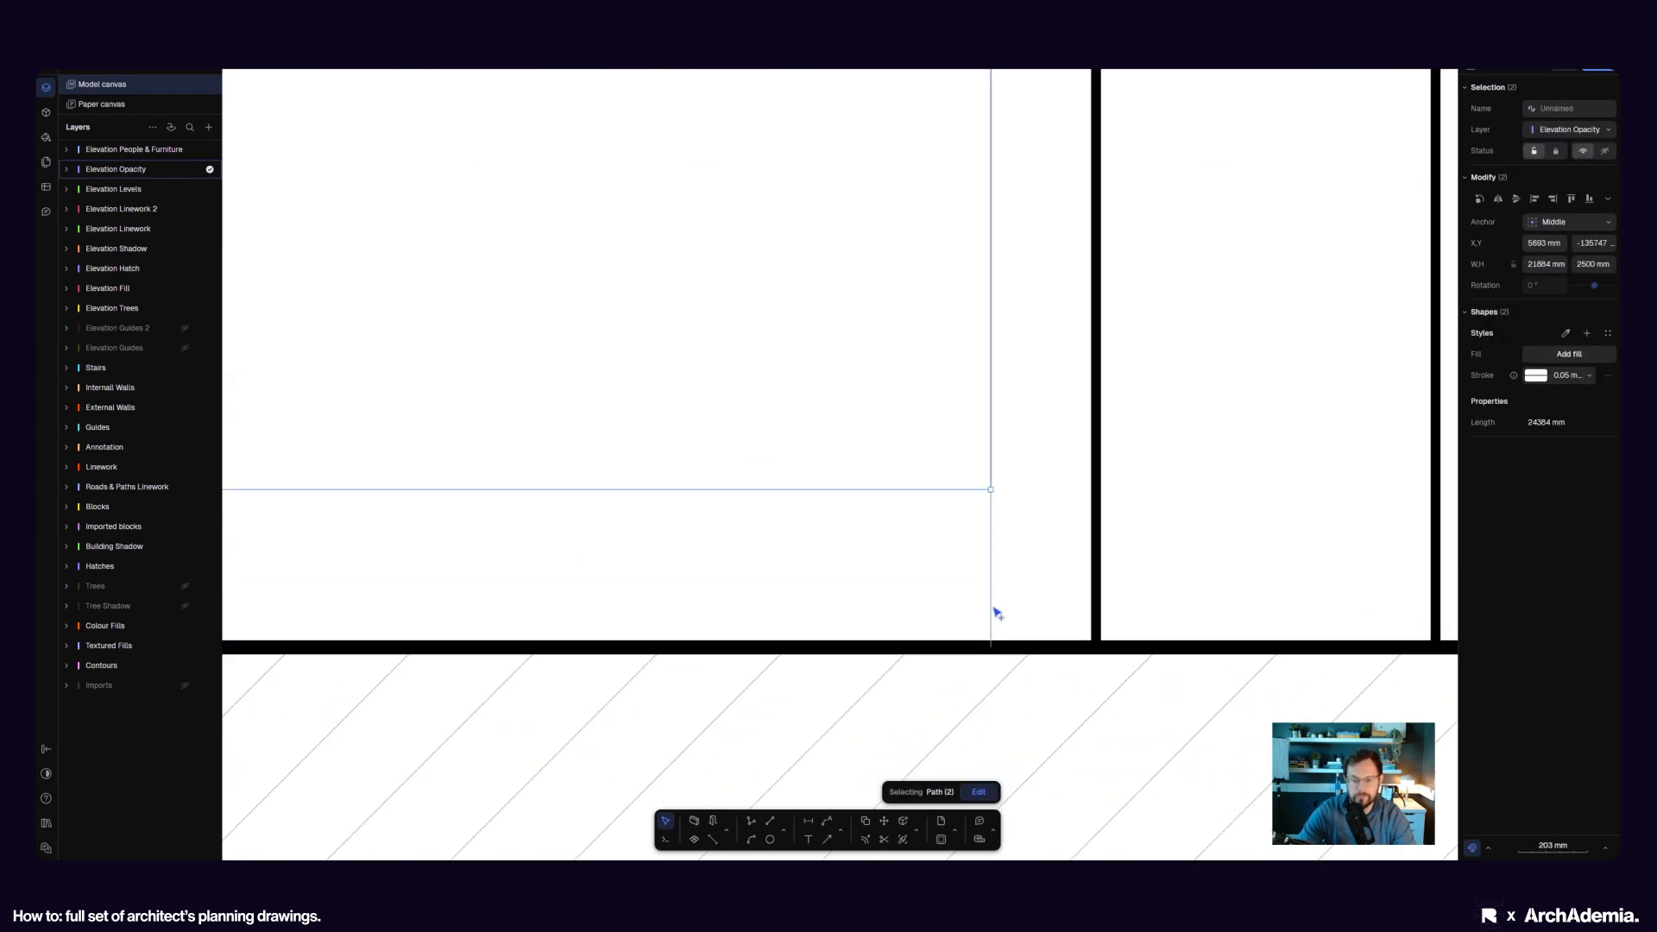
pyautogui.keyDown('shift'); pyautogui.click(991, 609); pyautogui.keyUp('shift')
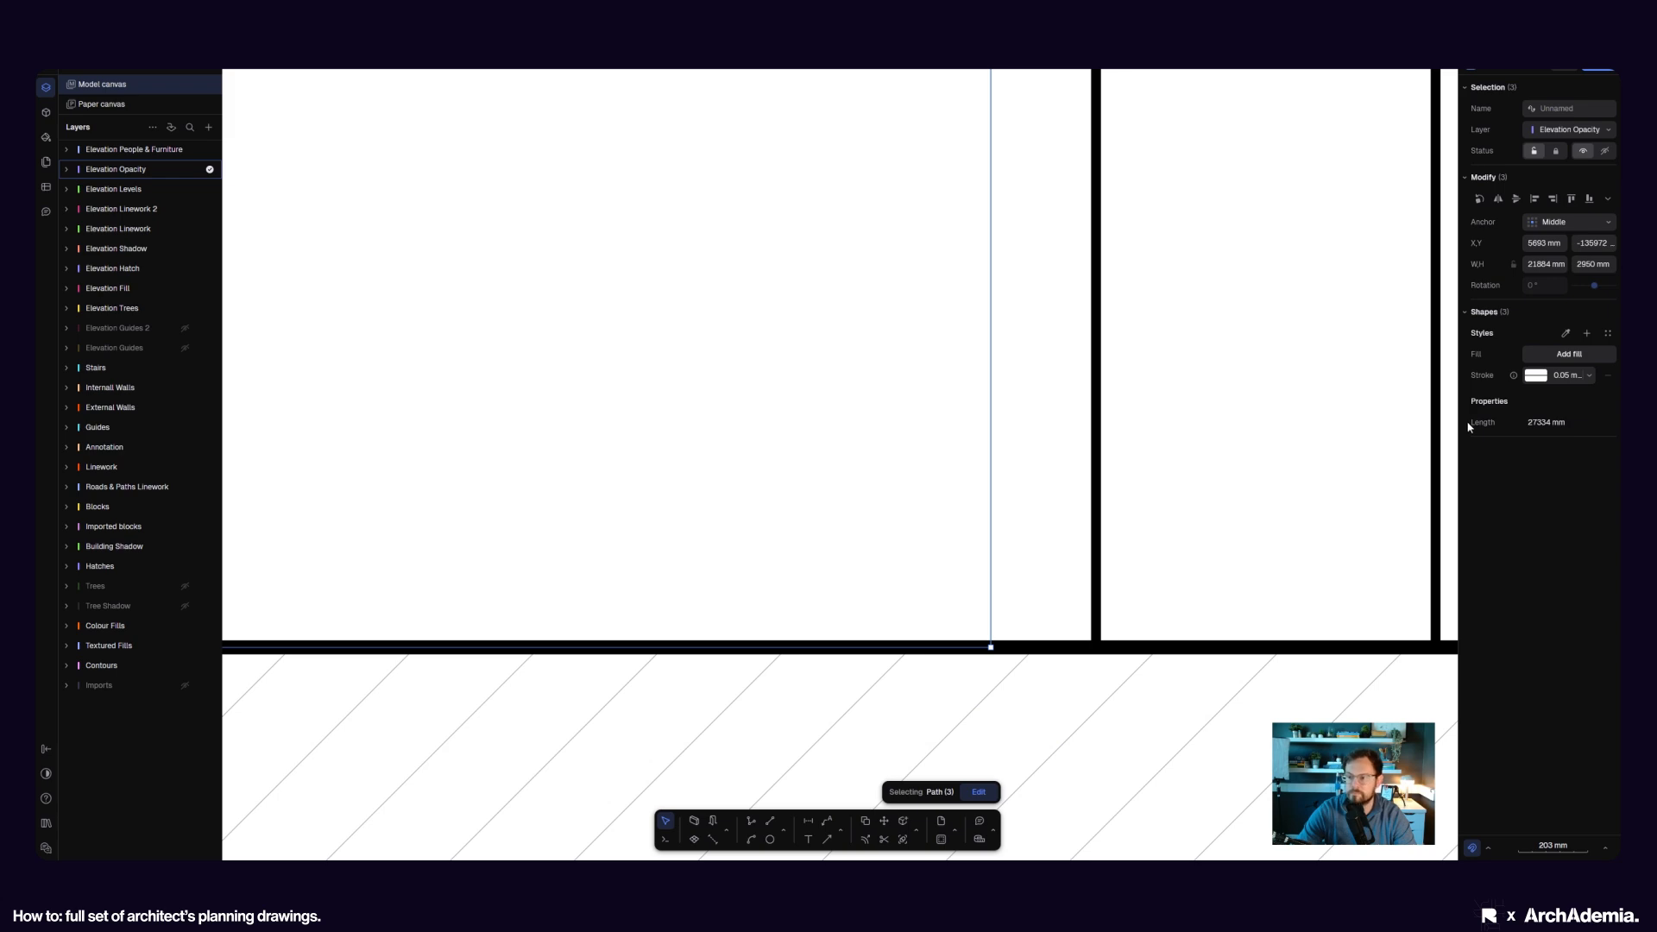
pyautogui.click(1592, 382)
pyautogui.click(1561, 523)
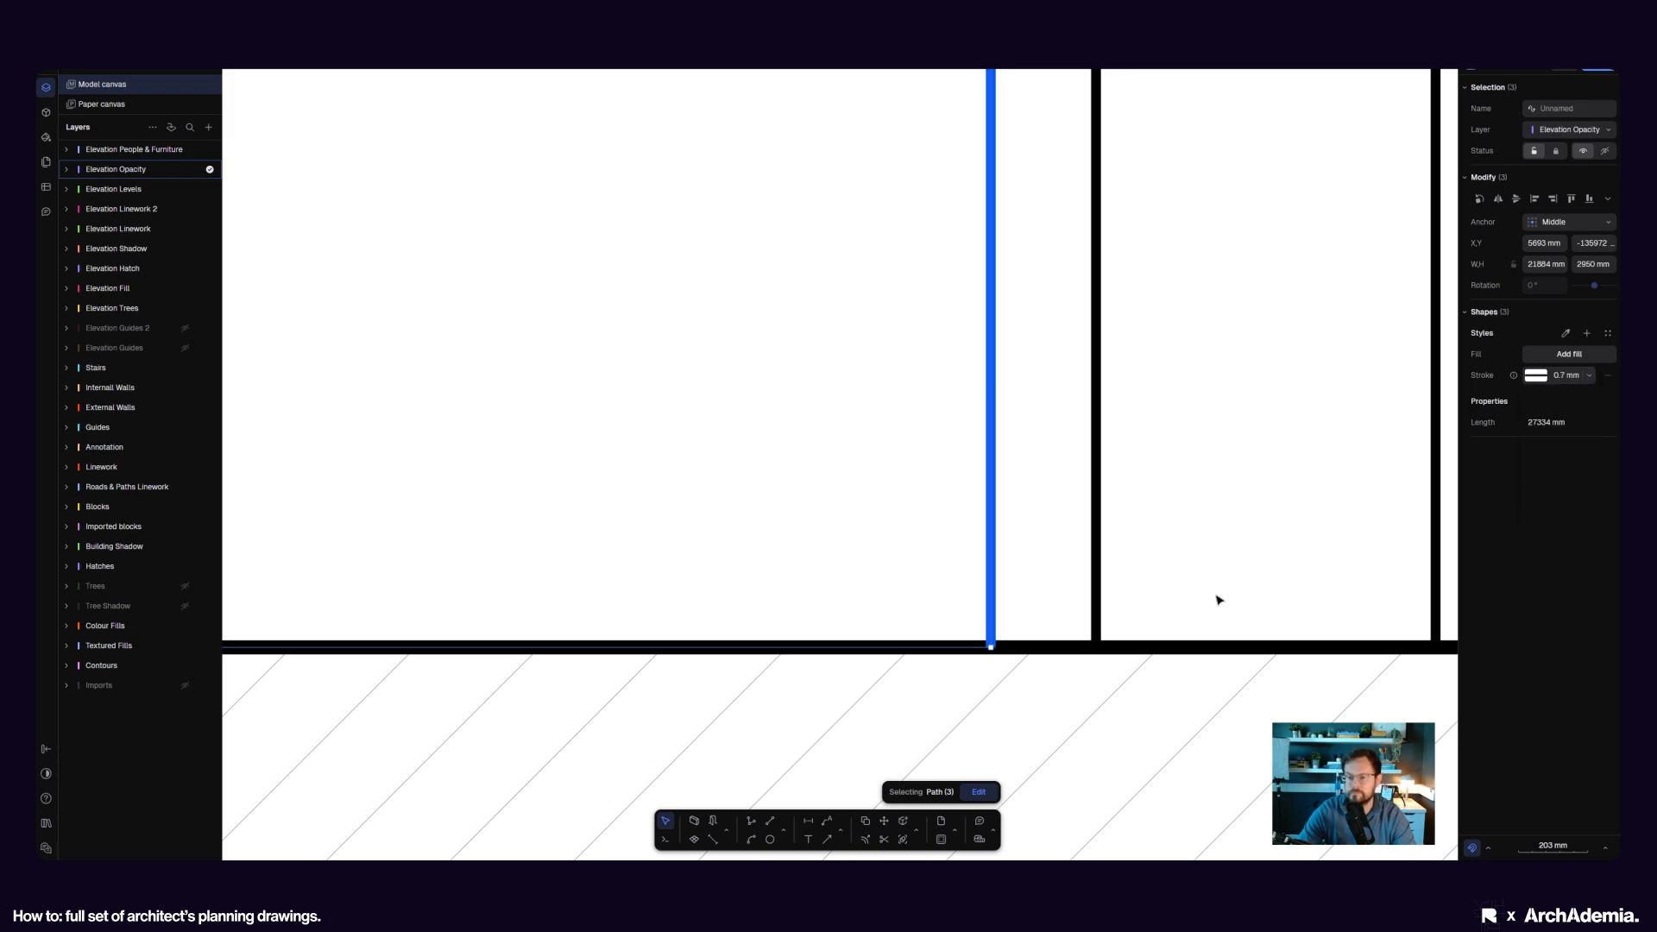
# - Extend the large room's inner ceiling line at both ends to meet the outer wall lines
pyautogui.scroll(-10, 1236, 587)
pyautogui.scroll(8, 655, 535)
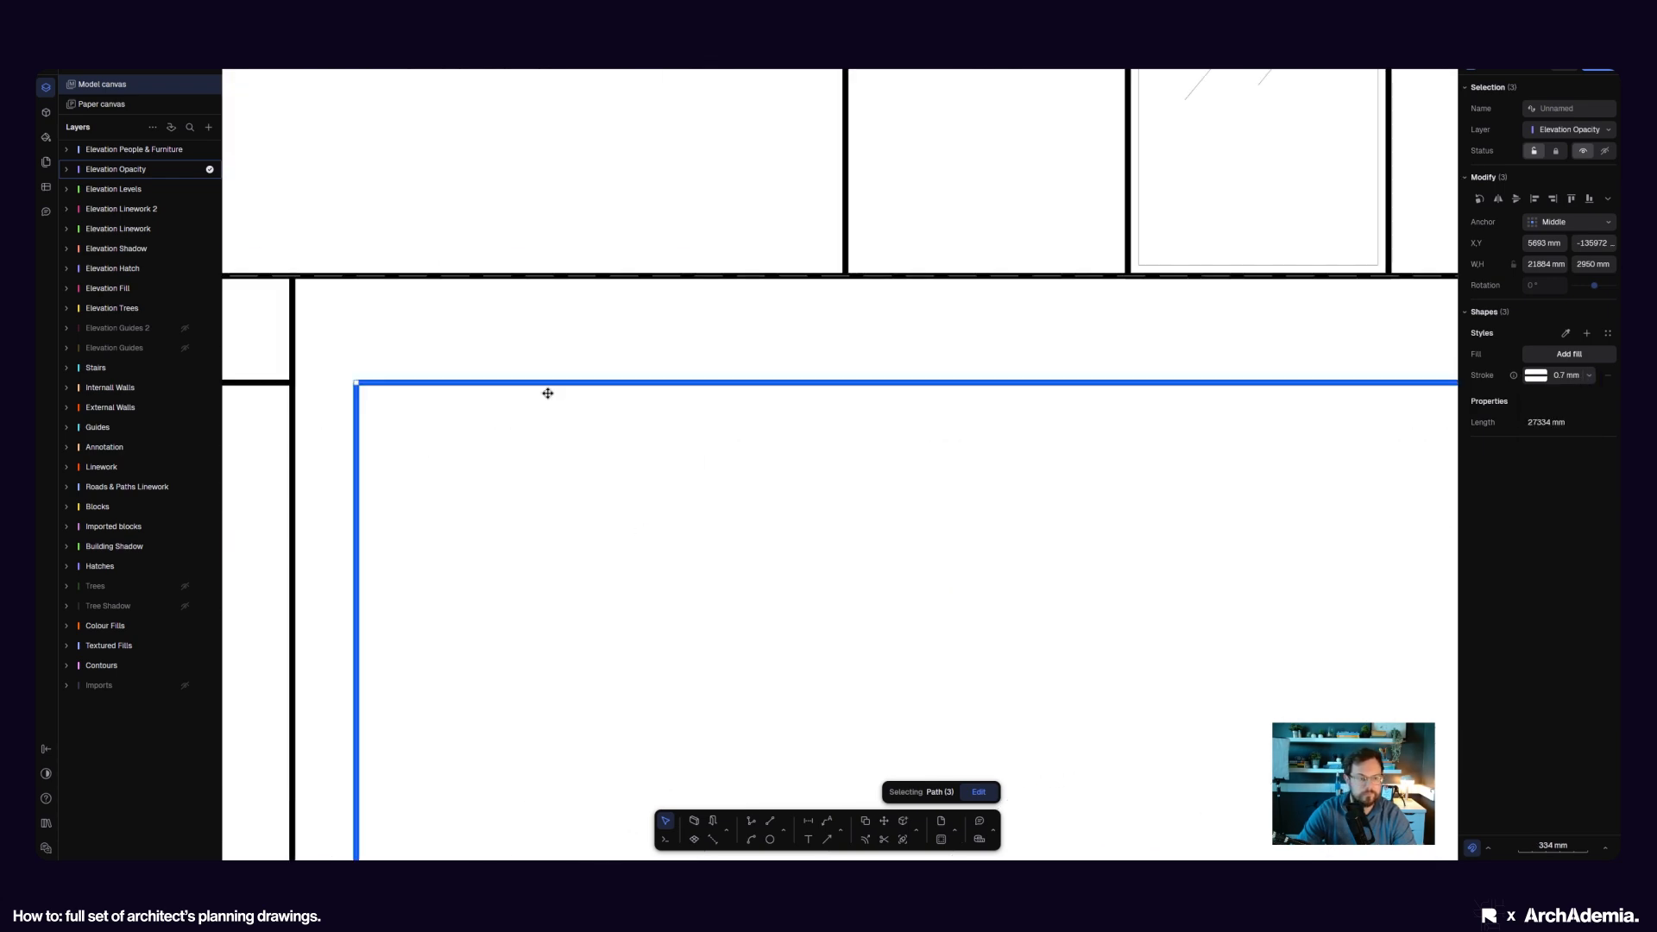
pyautogui.scroll(-2, 547, 393)
pyautogui.click(463, 210)
pyautogui.click(444, 394)
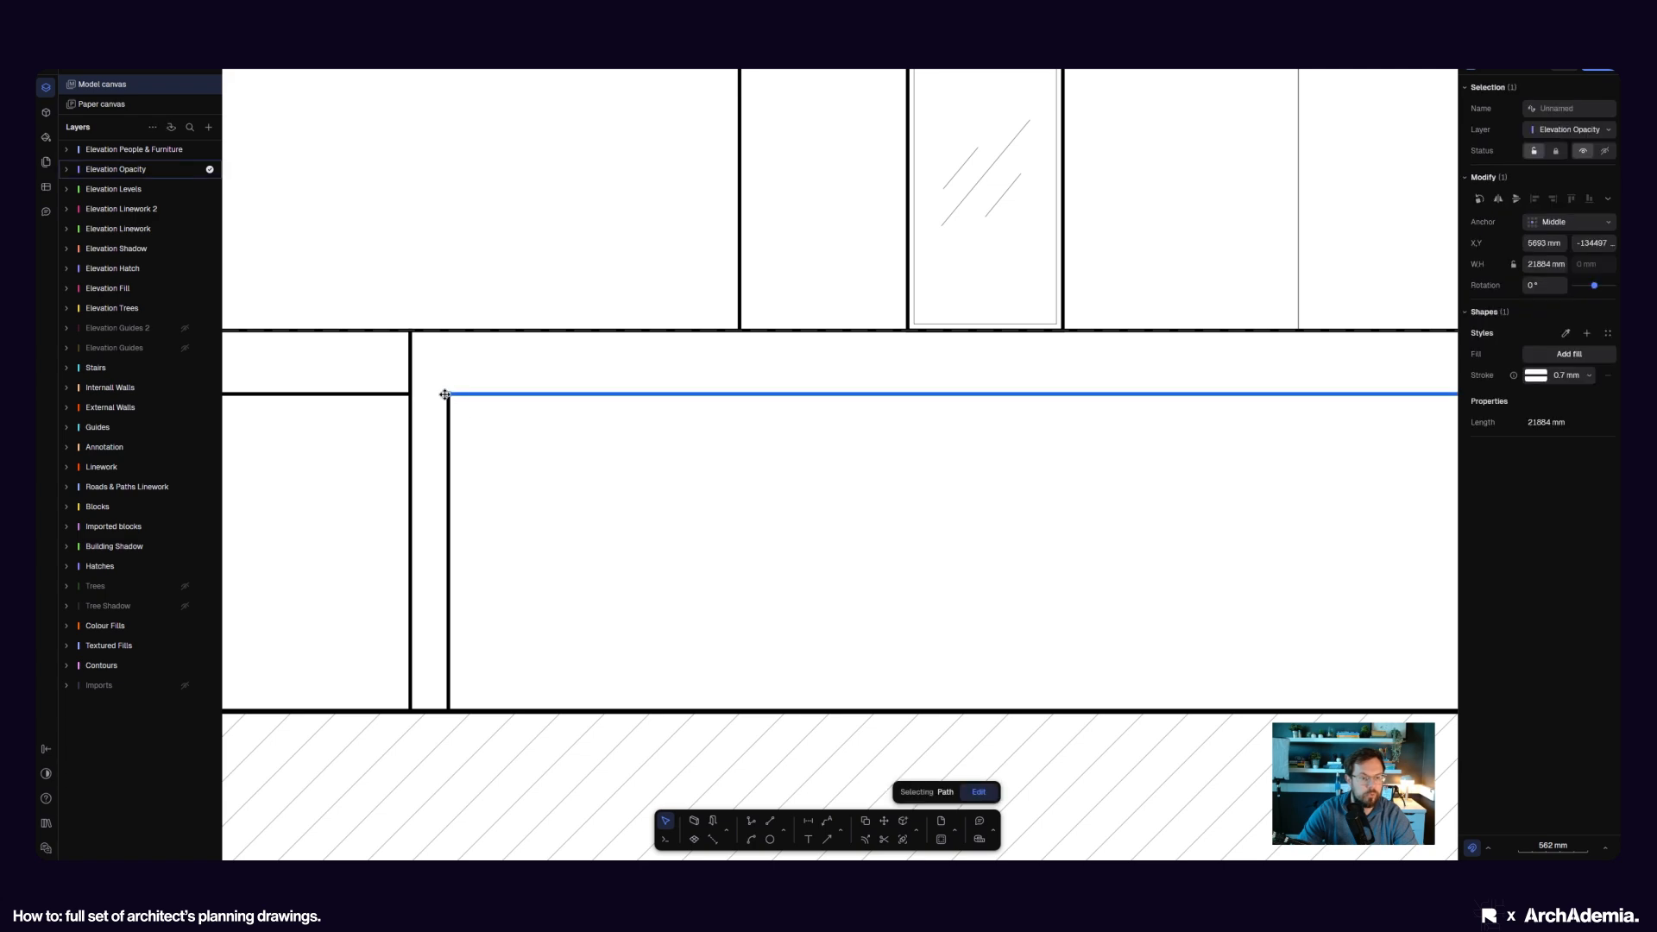
pyautogui.scroll(4, 447, 392)
pyautogui.moveTo(455, 393); pyautogui.dragTo(343, 393)
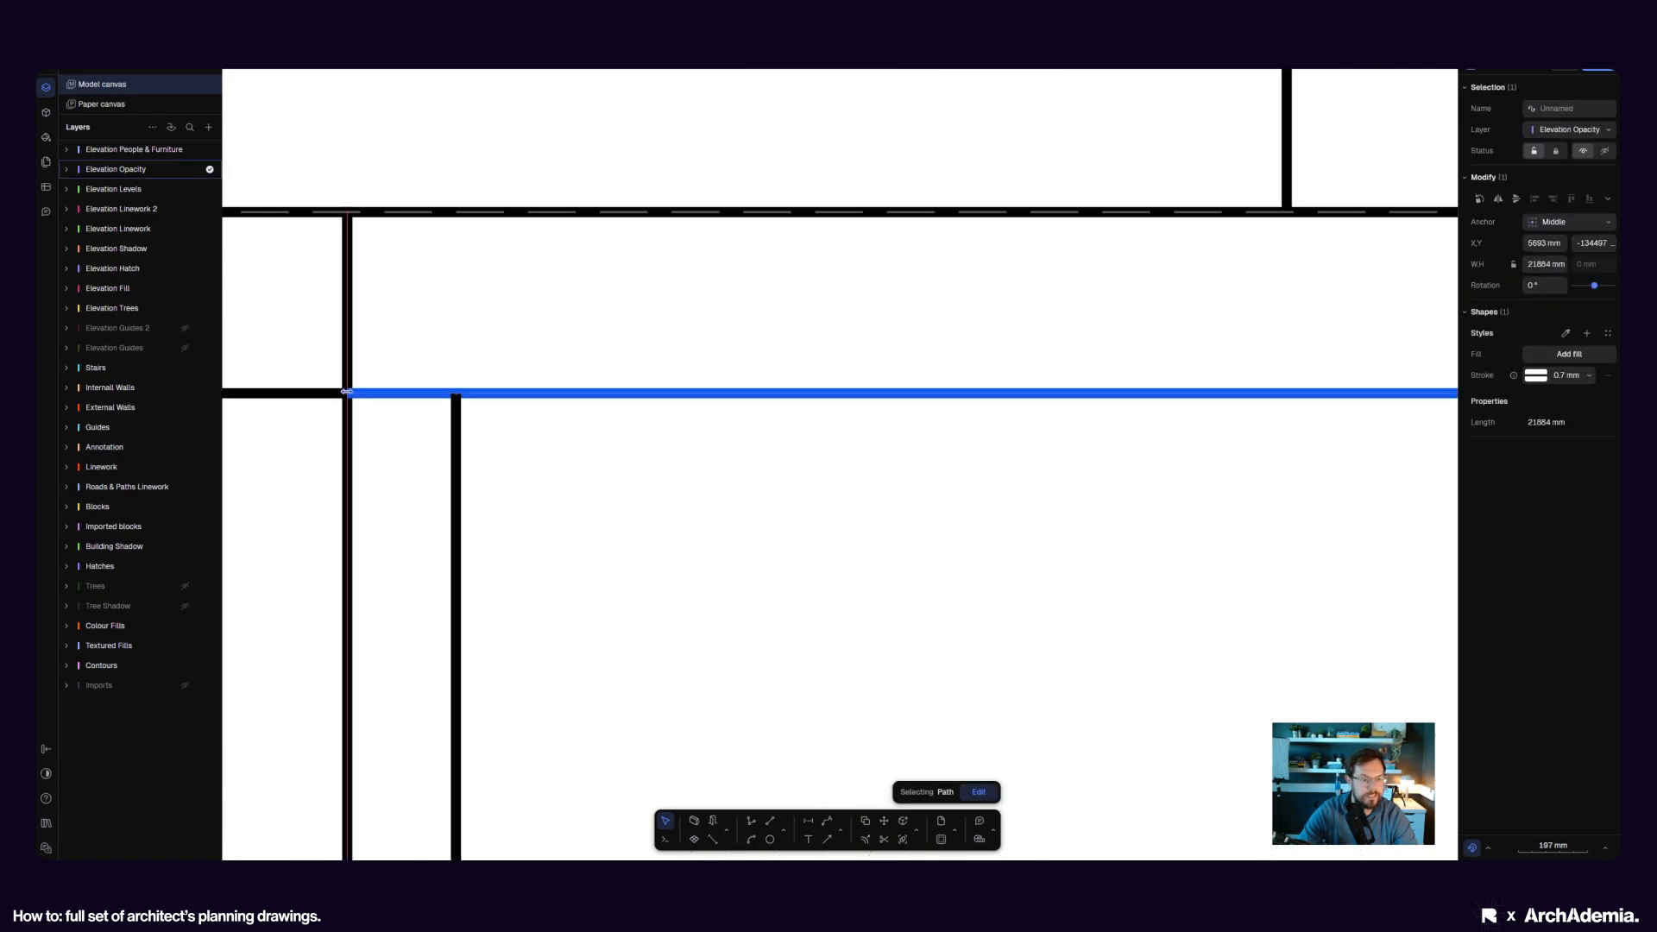
pyautogui.scroll(-10, 312, 467)
pyautogui.scroll(8, 913, 458)
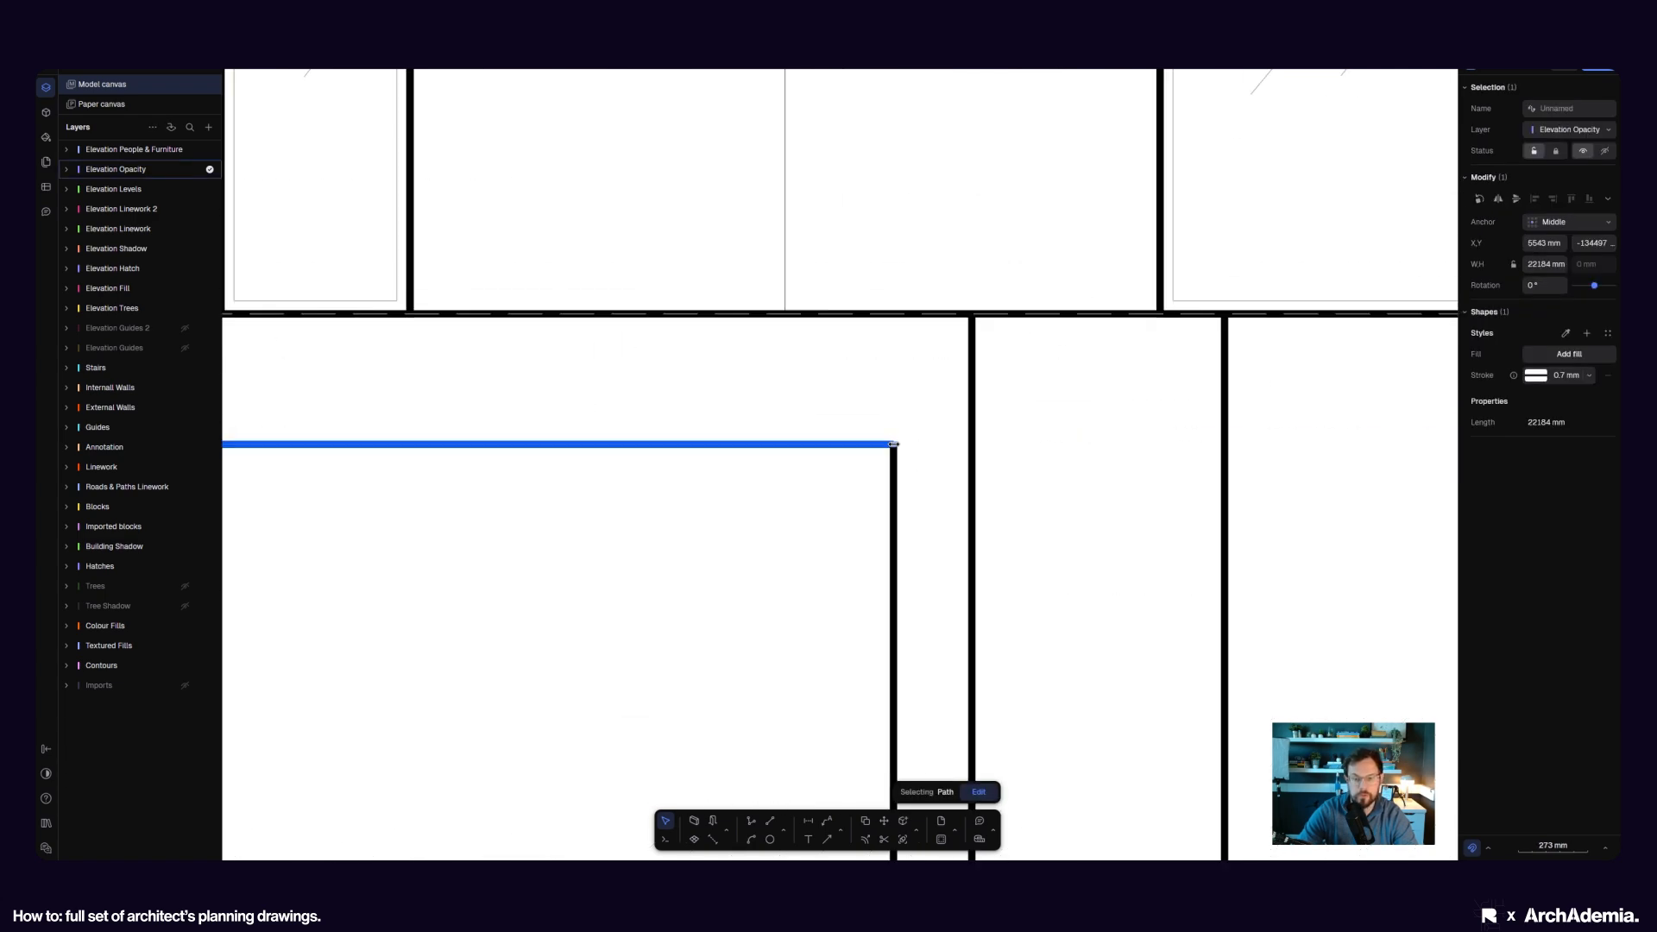
pyautogui.moveTo(893, 444); pyautogui.dragTo(970, 444)
pyautogui.click(893, 480)
pyautogui.scroll(-4, 920, 481)
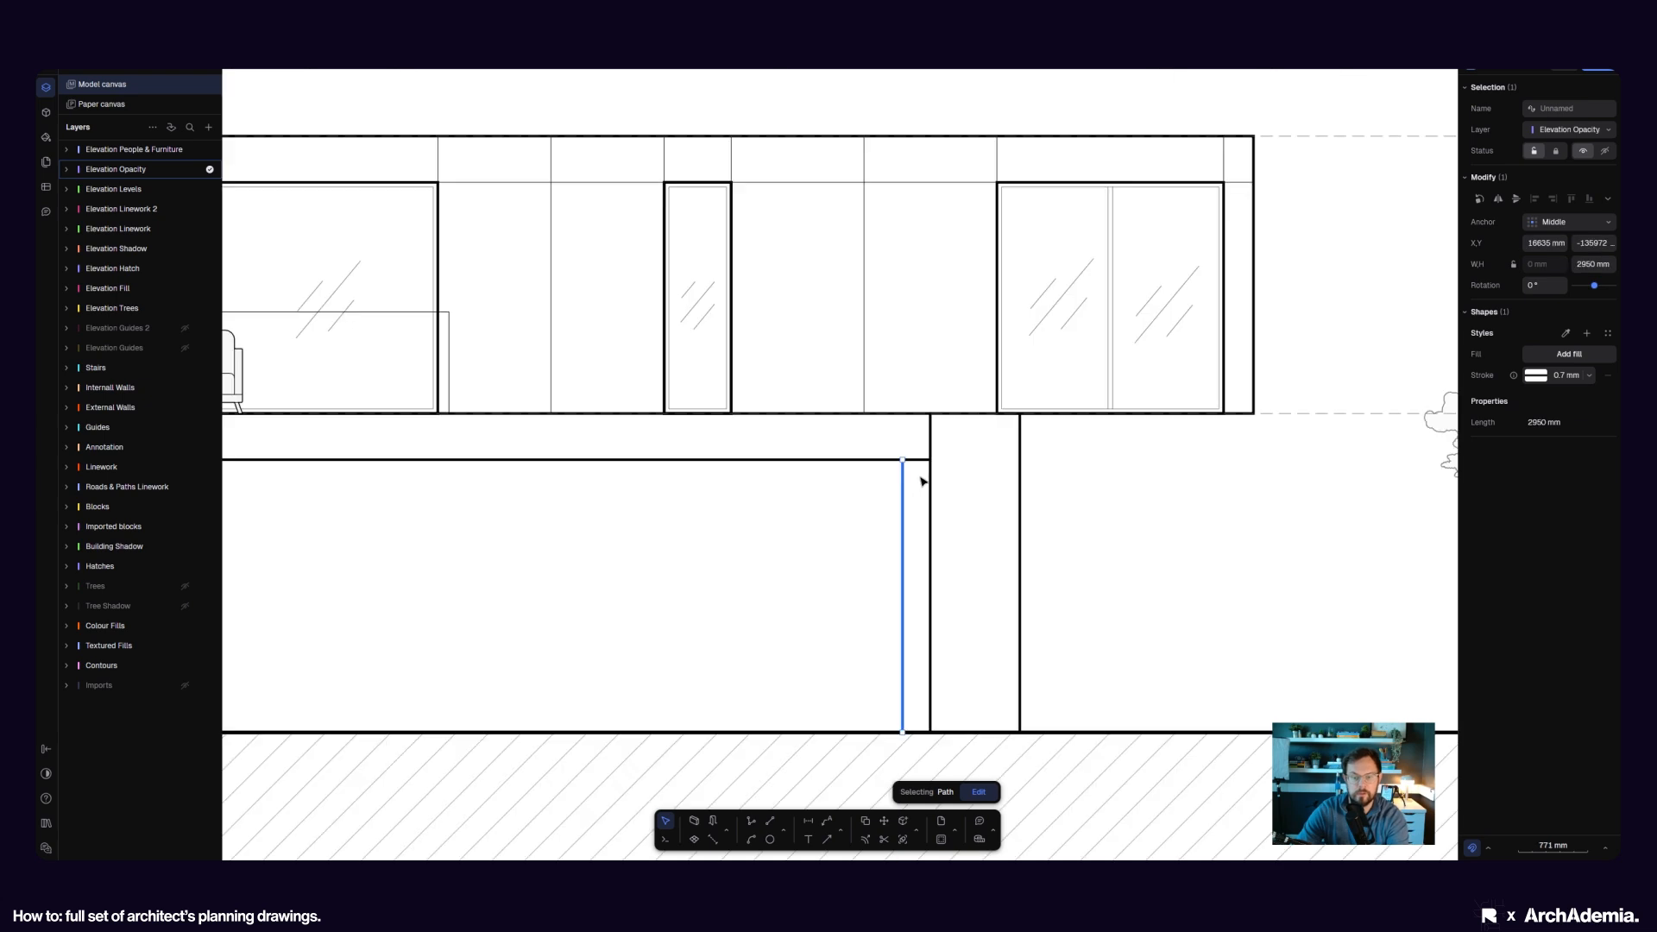
pyautogui.press('Delete')
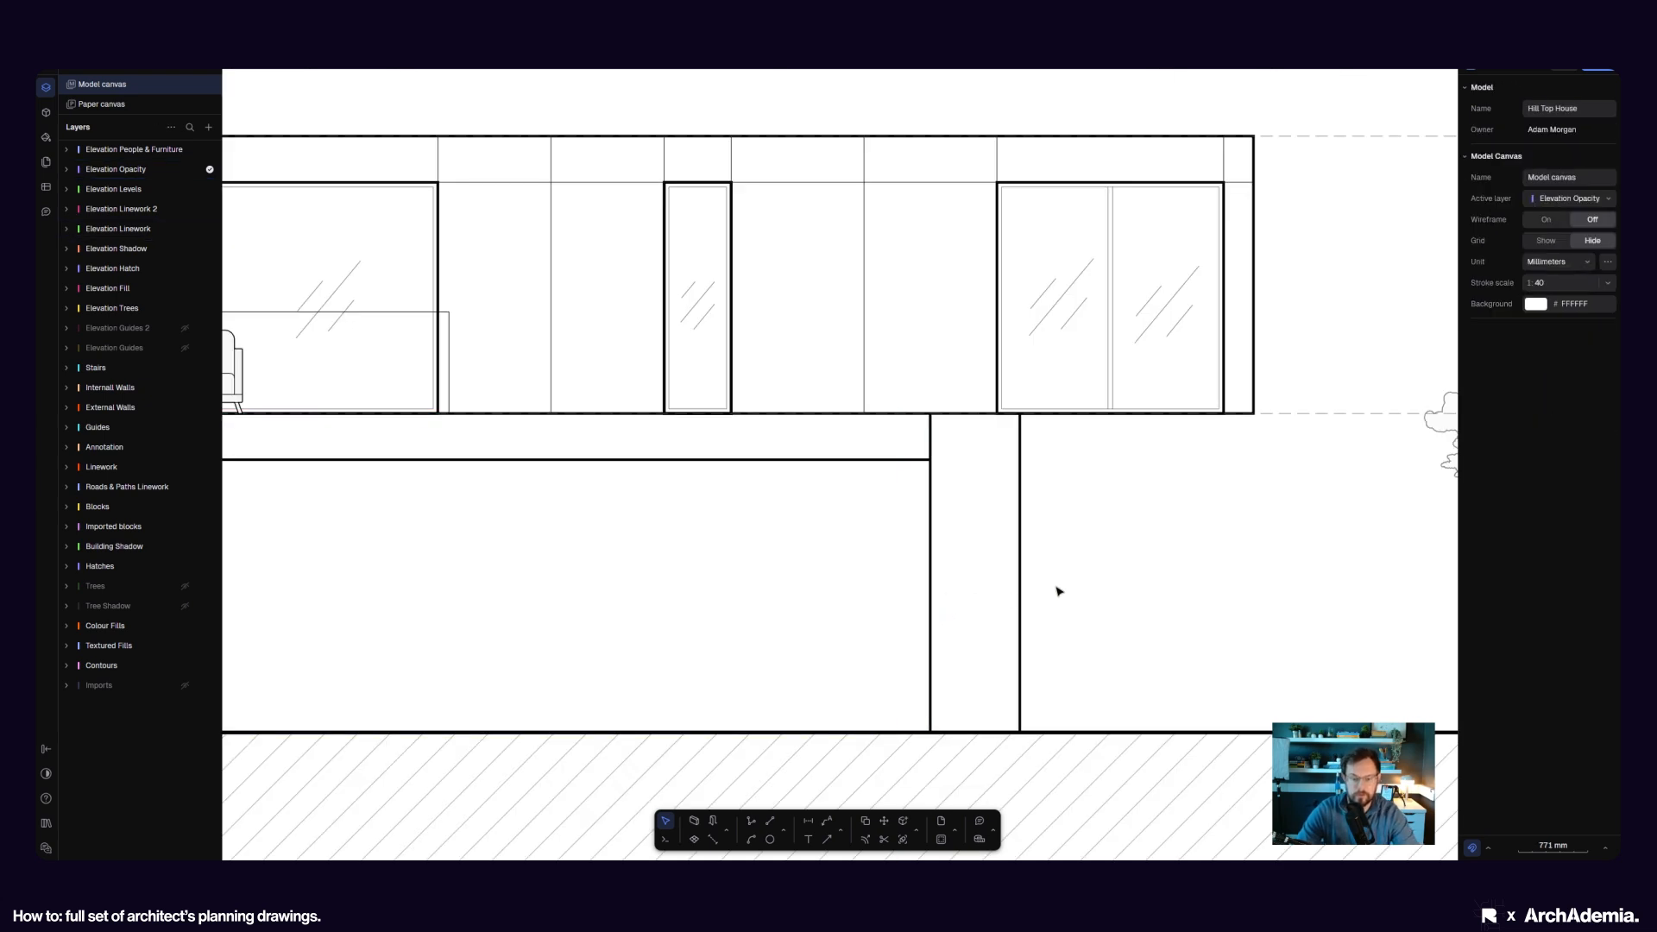
pyautogui.click(930, 580)
pyautogui.click(1096, 576)
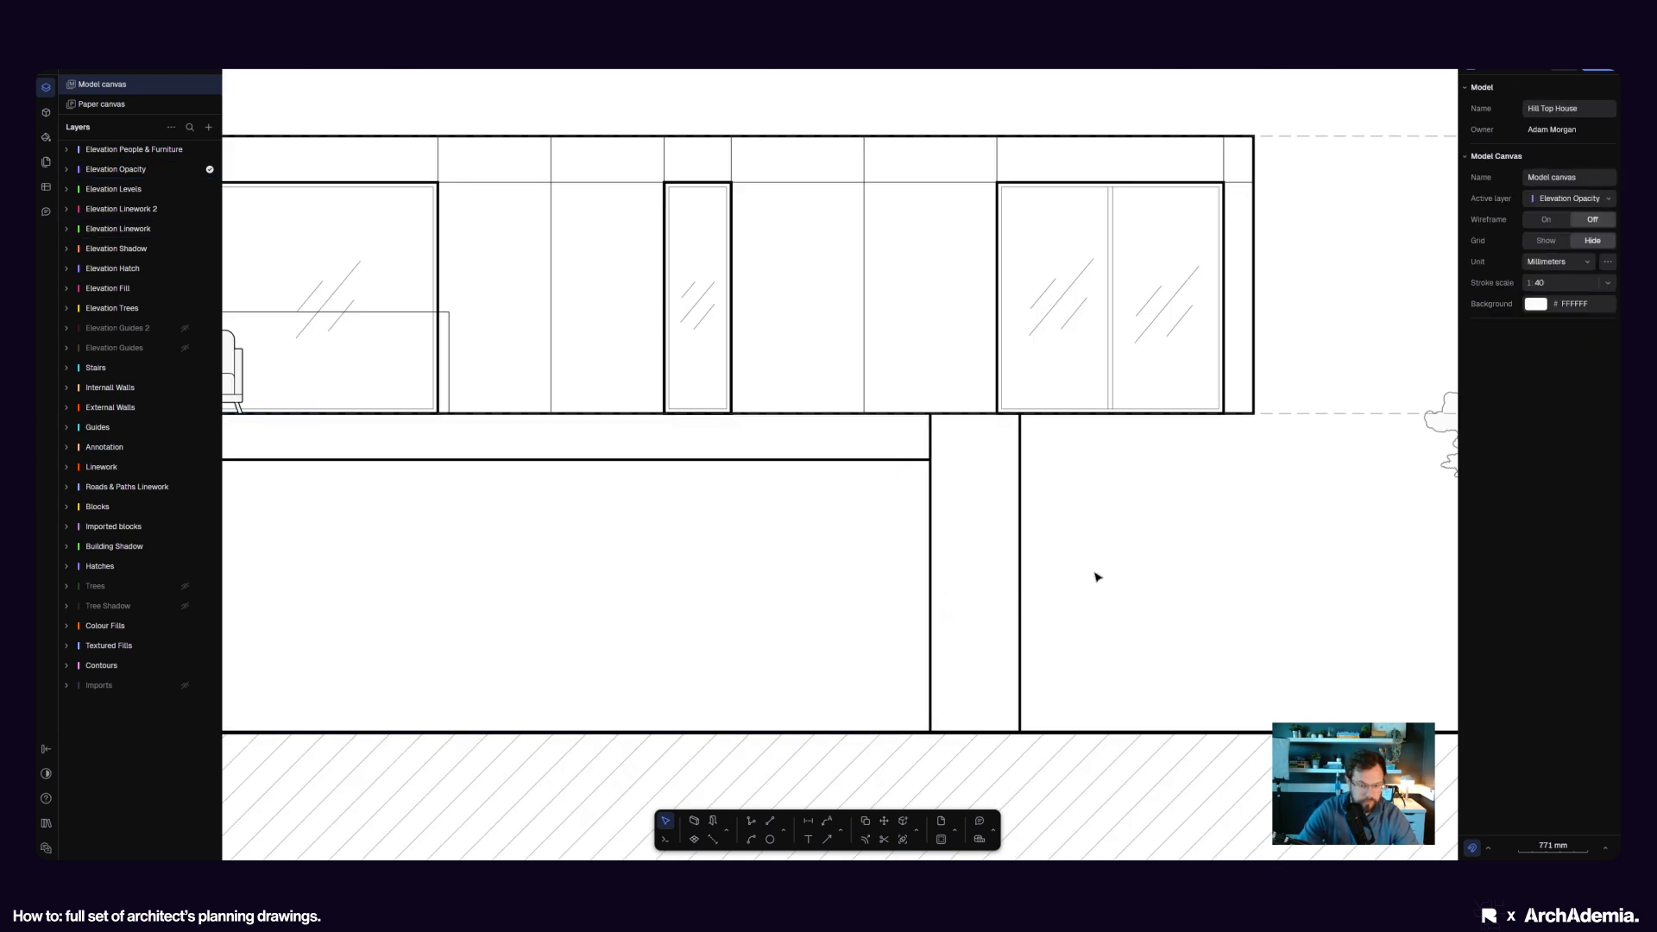
pyautogui.click(930, 572)
pyautogui.click(996, 556)
pyautogui.hotkey('ctrl', 'z')
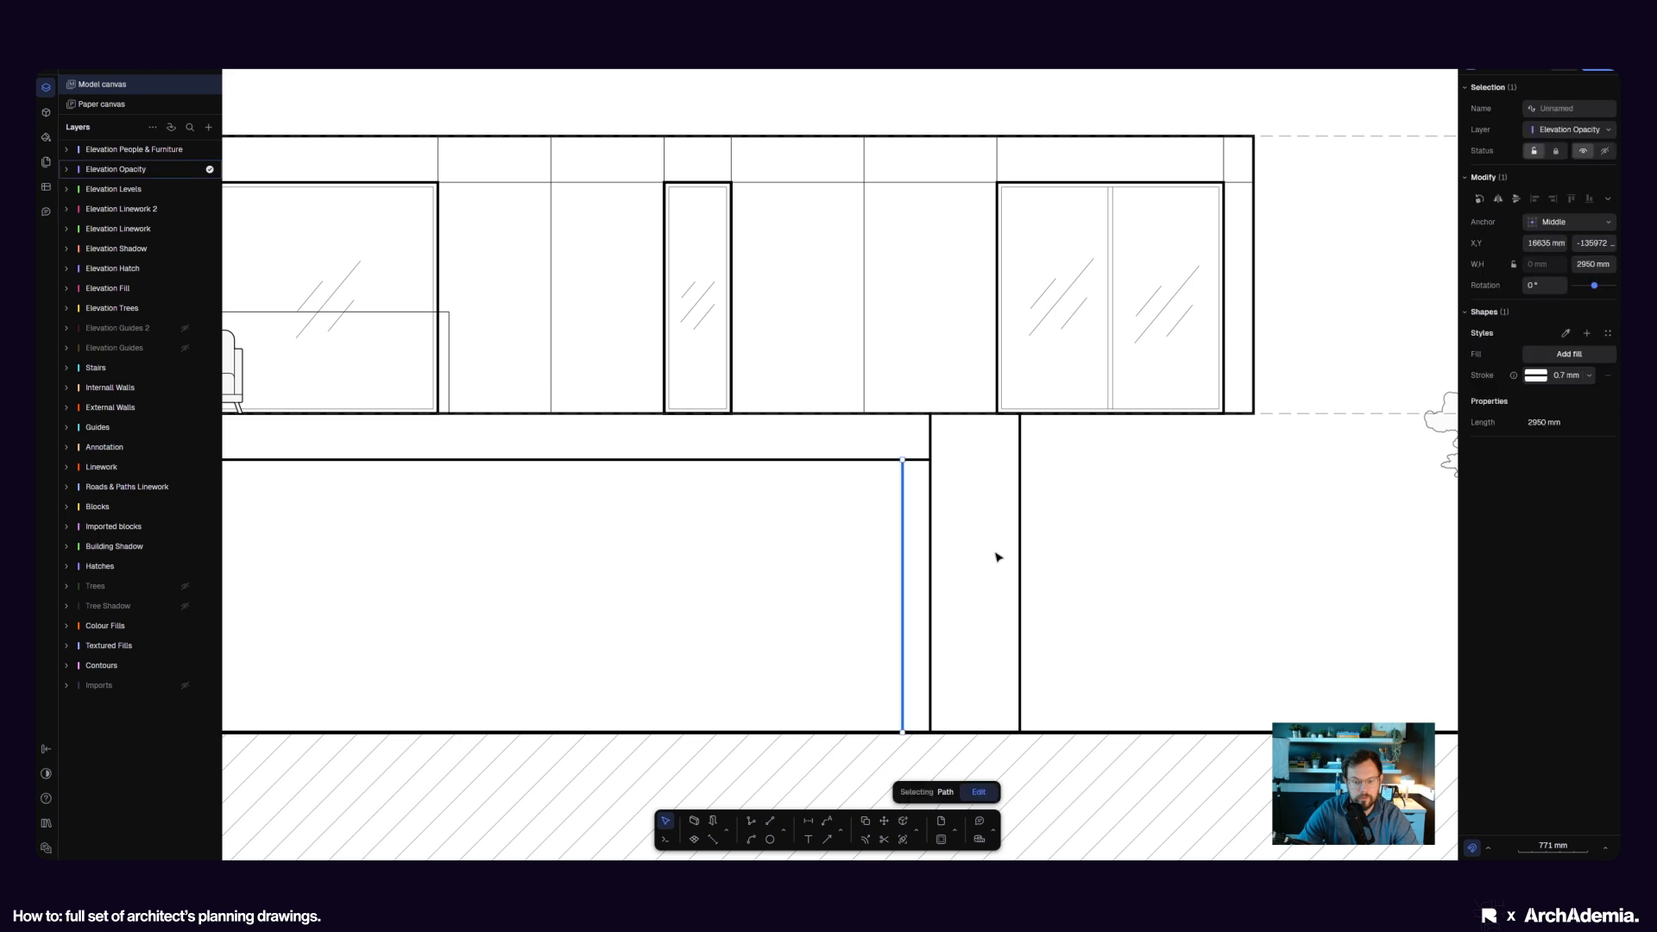
# - Shorten both vertical legs of the large room's outer outline so they end at the inner ceiling line
pyautogui.click(924, 557)
pyautogui.click(929, 552)
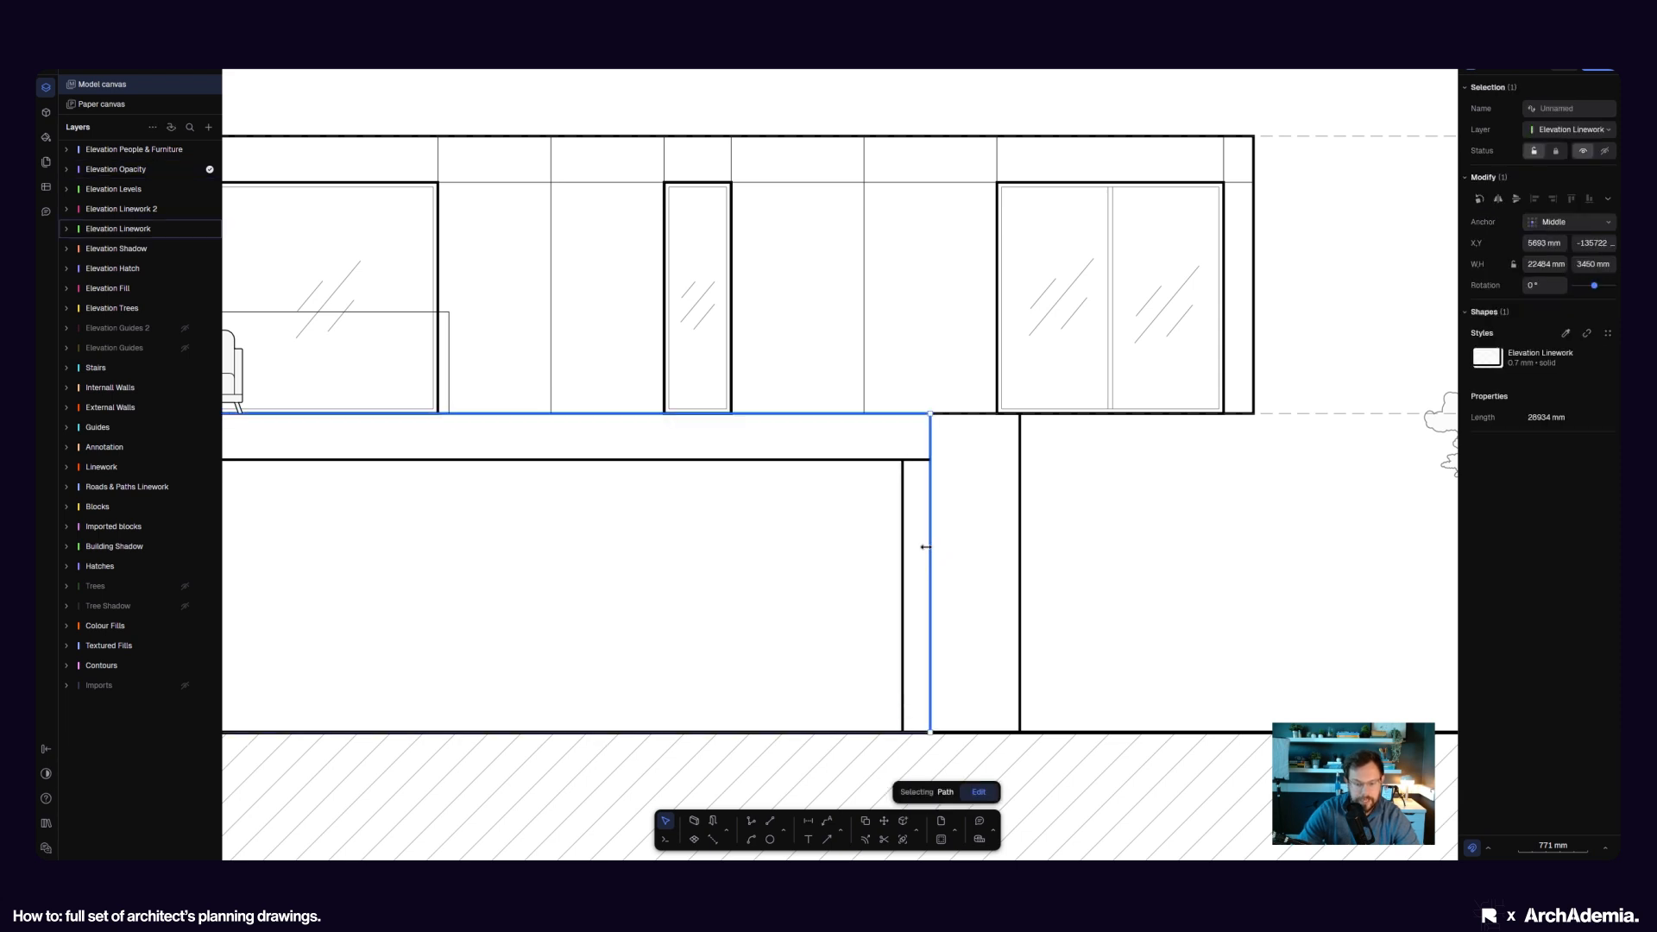
pyautogui.doubleClick(930, 694)
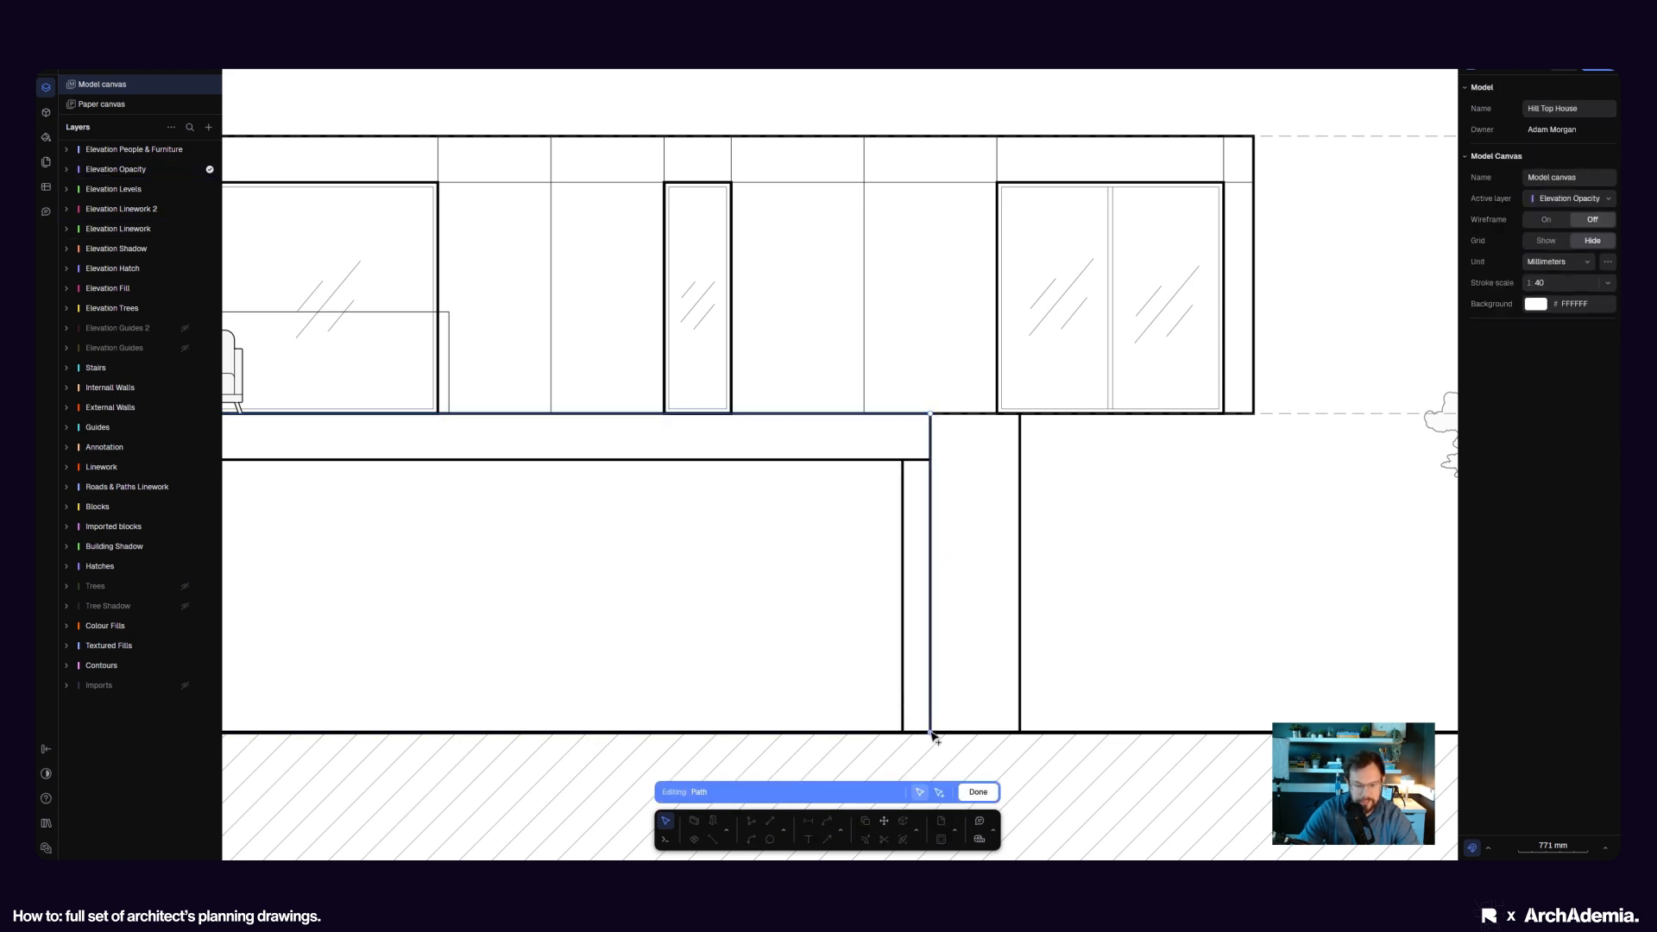
pyautogui.moveTo(932, 736); pyautogui.dragTo(932, 463)
pyautogui.scroll(-5, 708, 557)
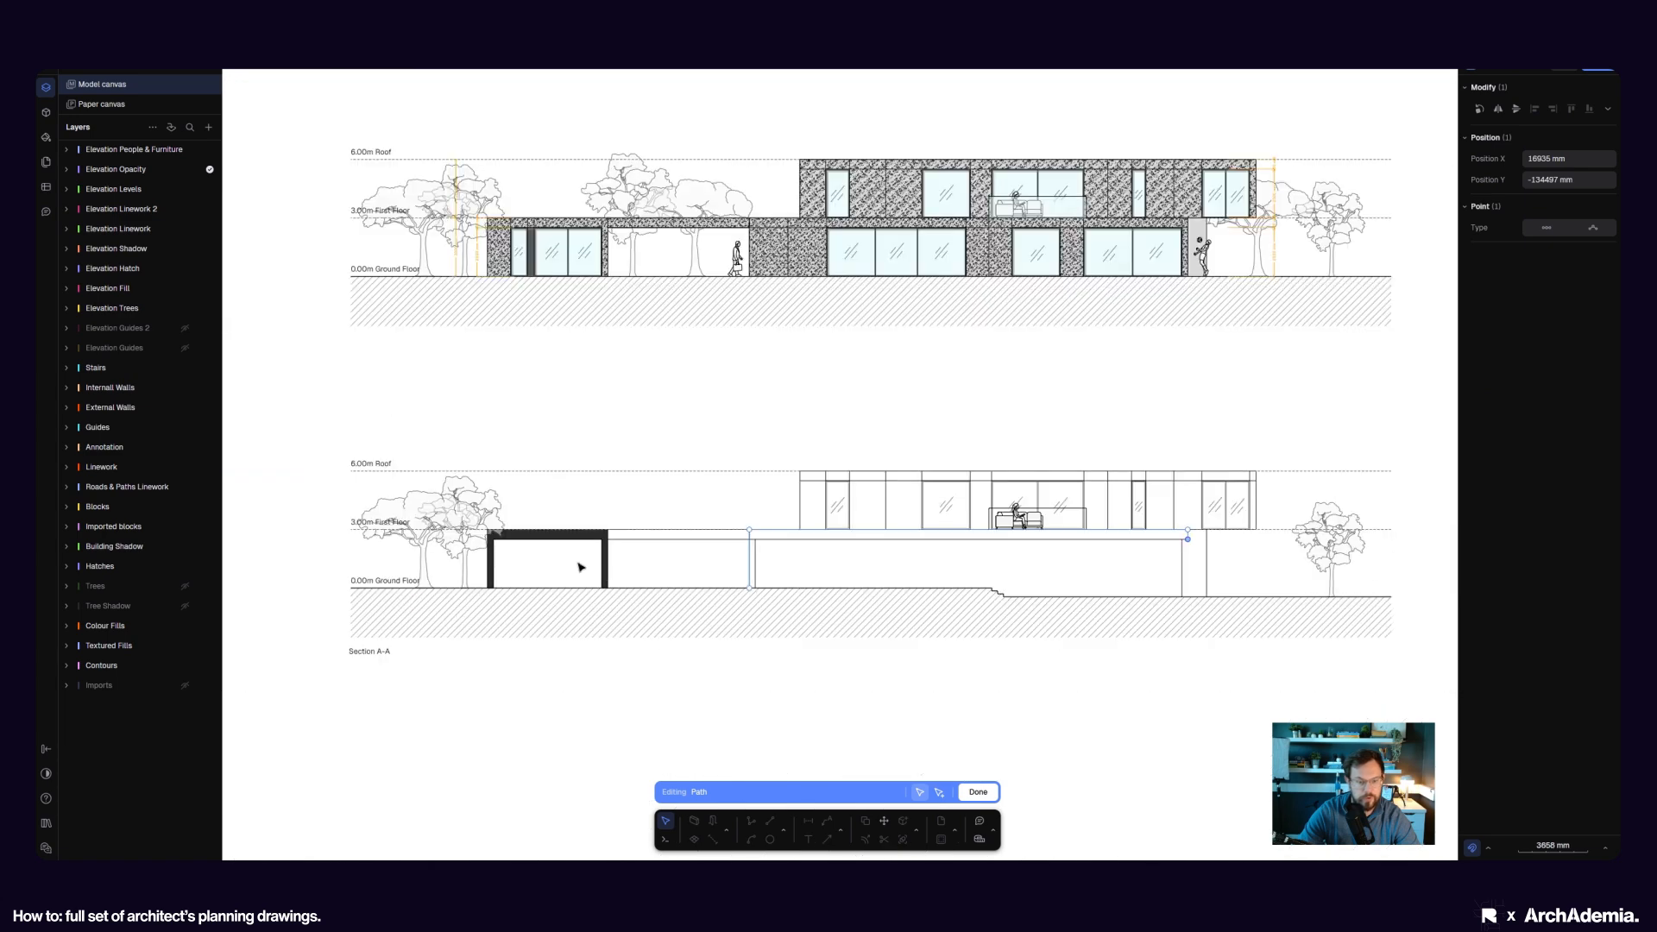
pyautogui.scroll(5, 742, 577)
pyautogui.moveTo(791, 658); pyautogui.dragTo(788, 427)
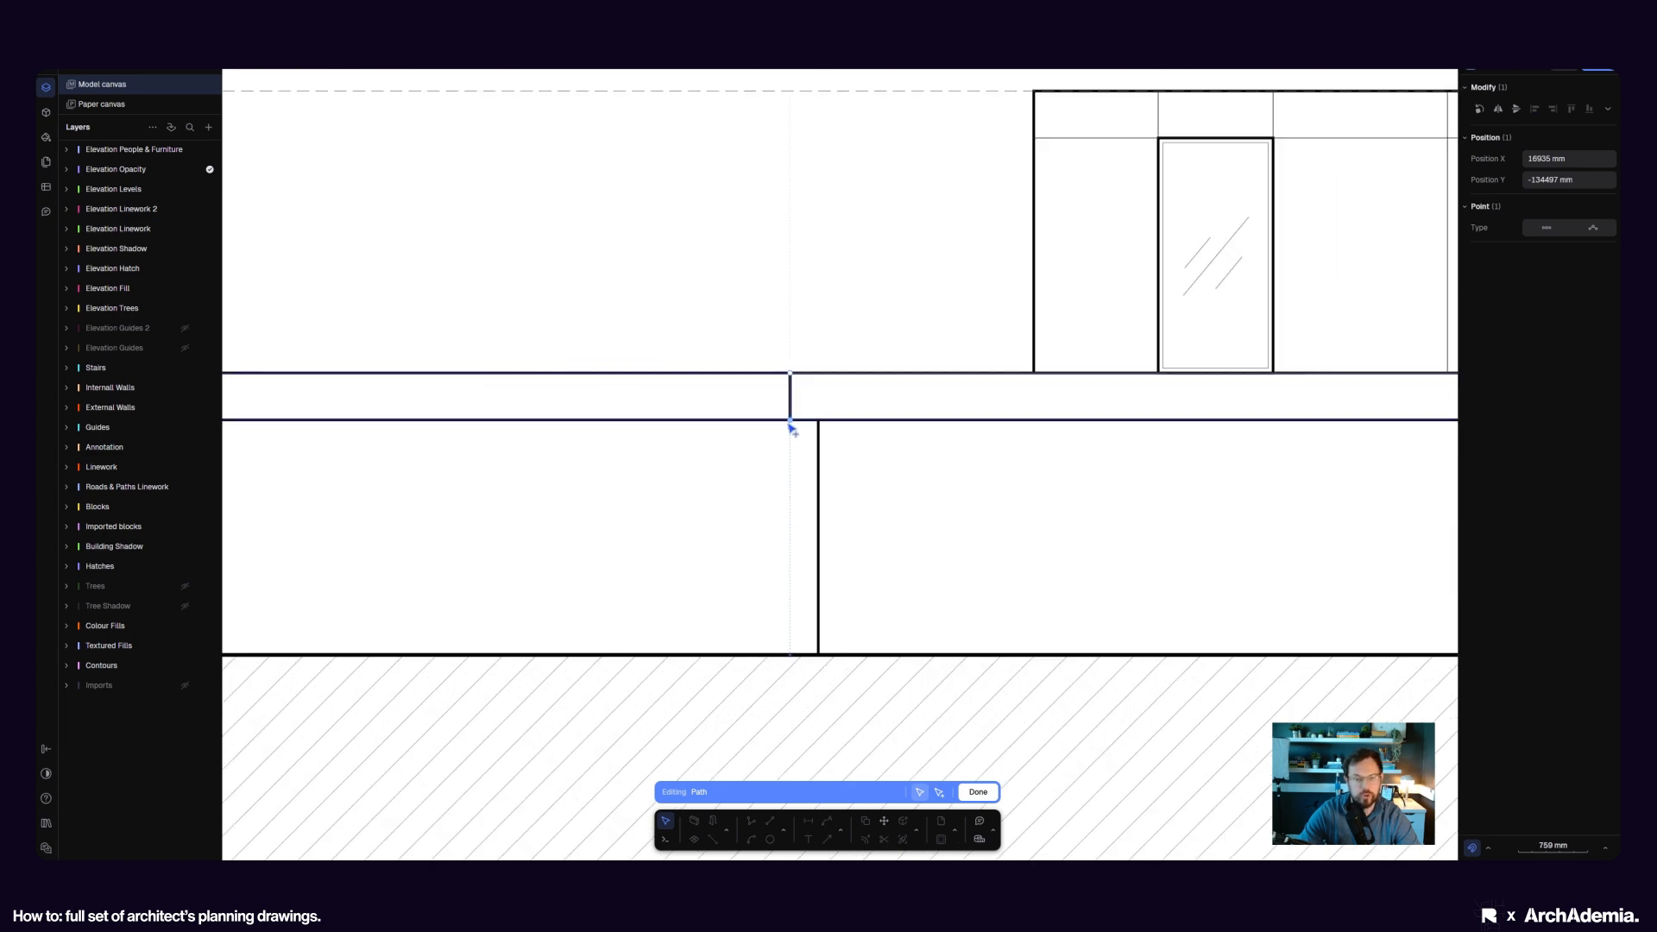
pyautogui.scroll(3, 818, 439)
pyautogui.click(978, 791)
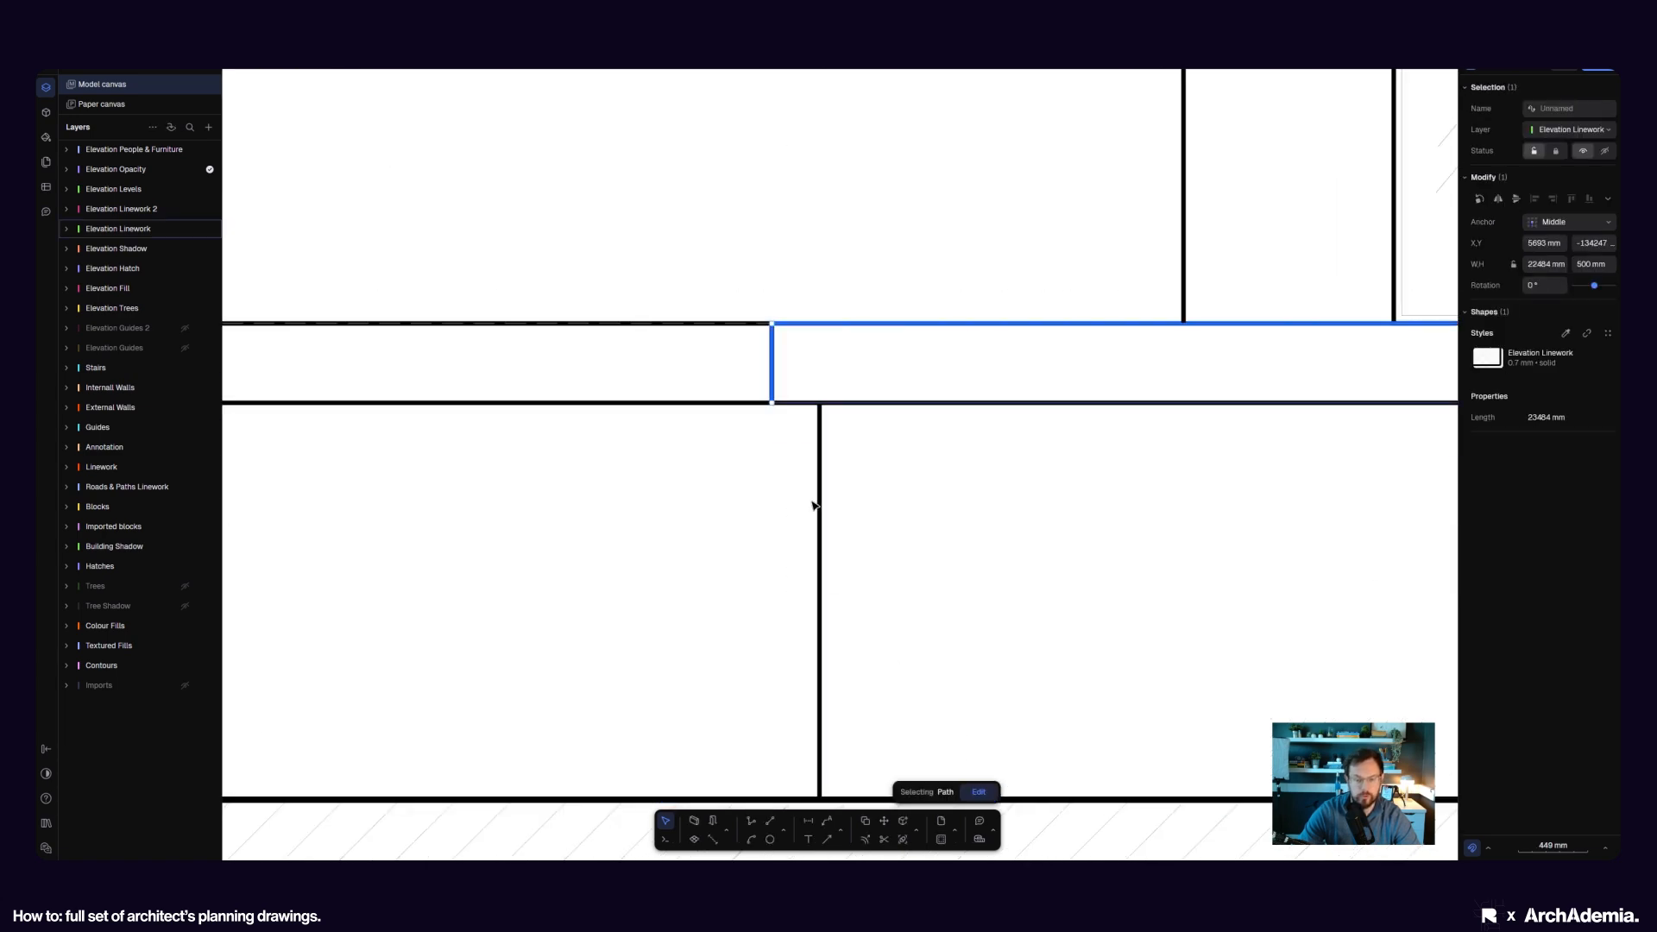
# - Set the stroke of the large room's left inner wall line to 0.25 mm
pyautogui.click(818, 505)
pyautogui.click(1588, 375)
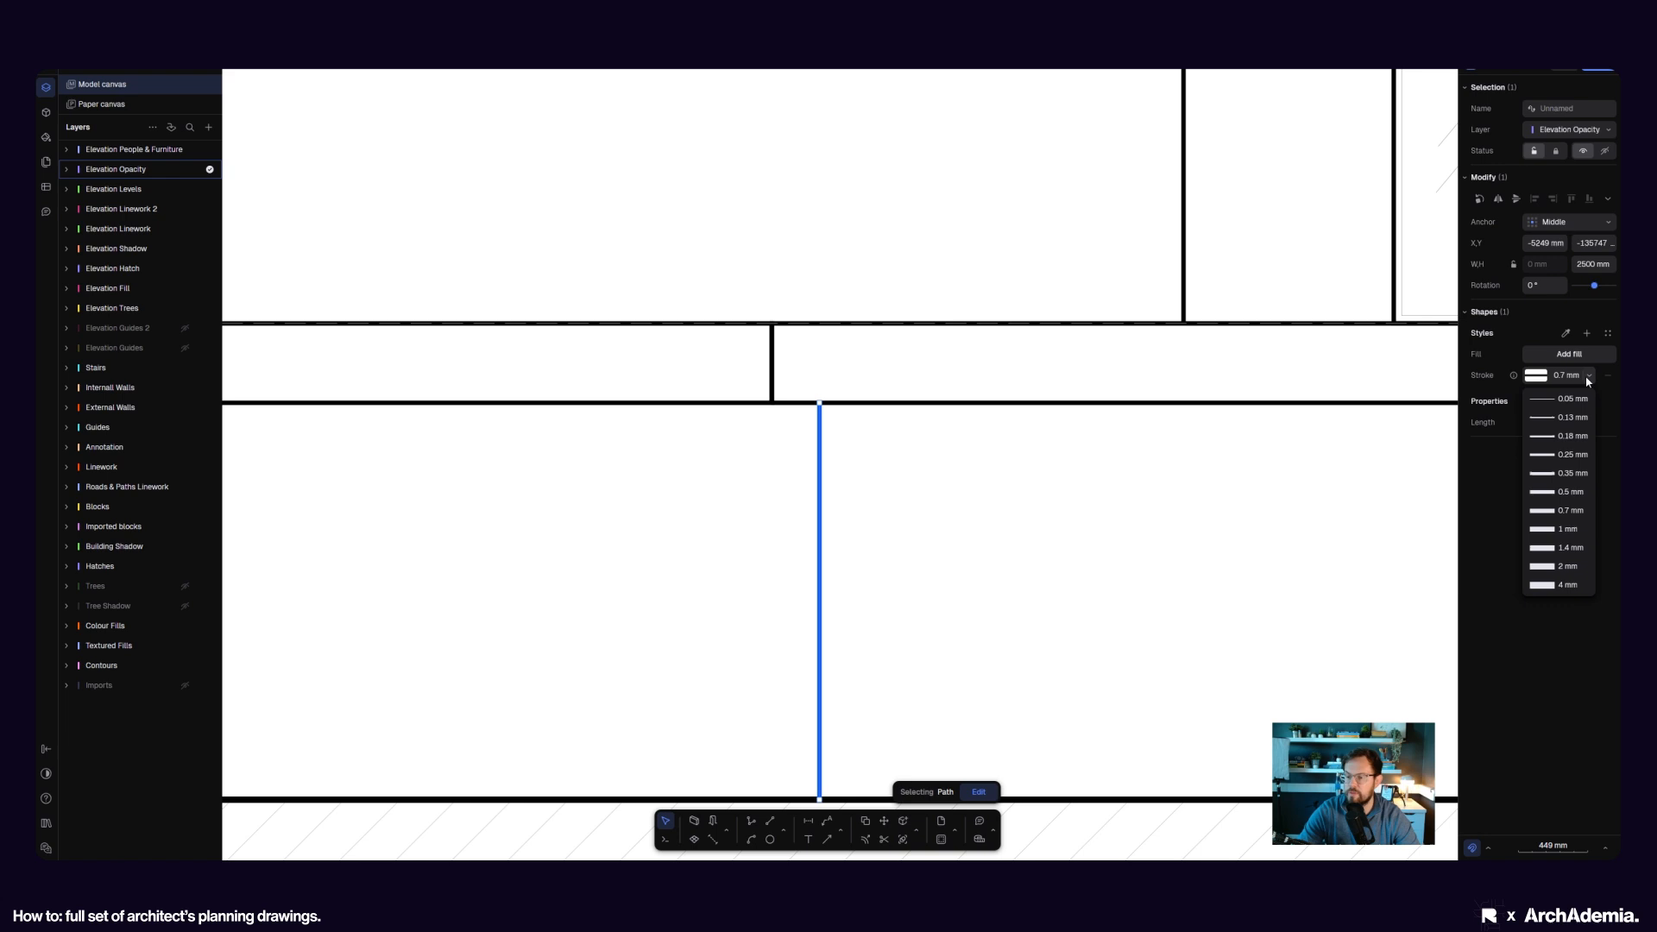
pyautogui.click(1569, 455)
pyautogui.click(818, 382)
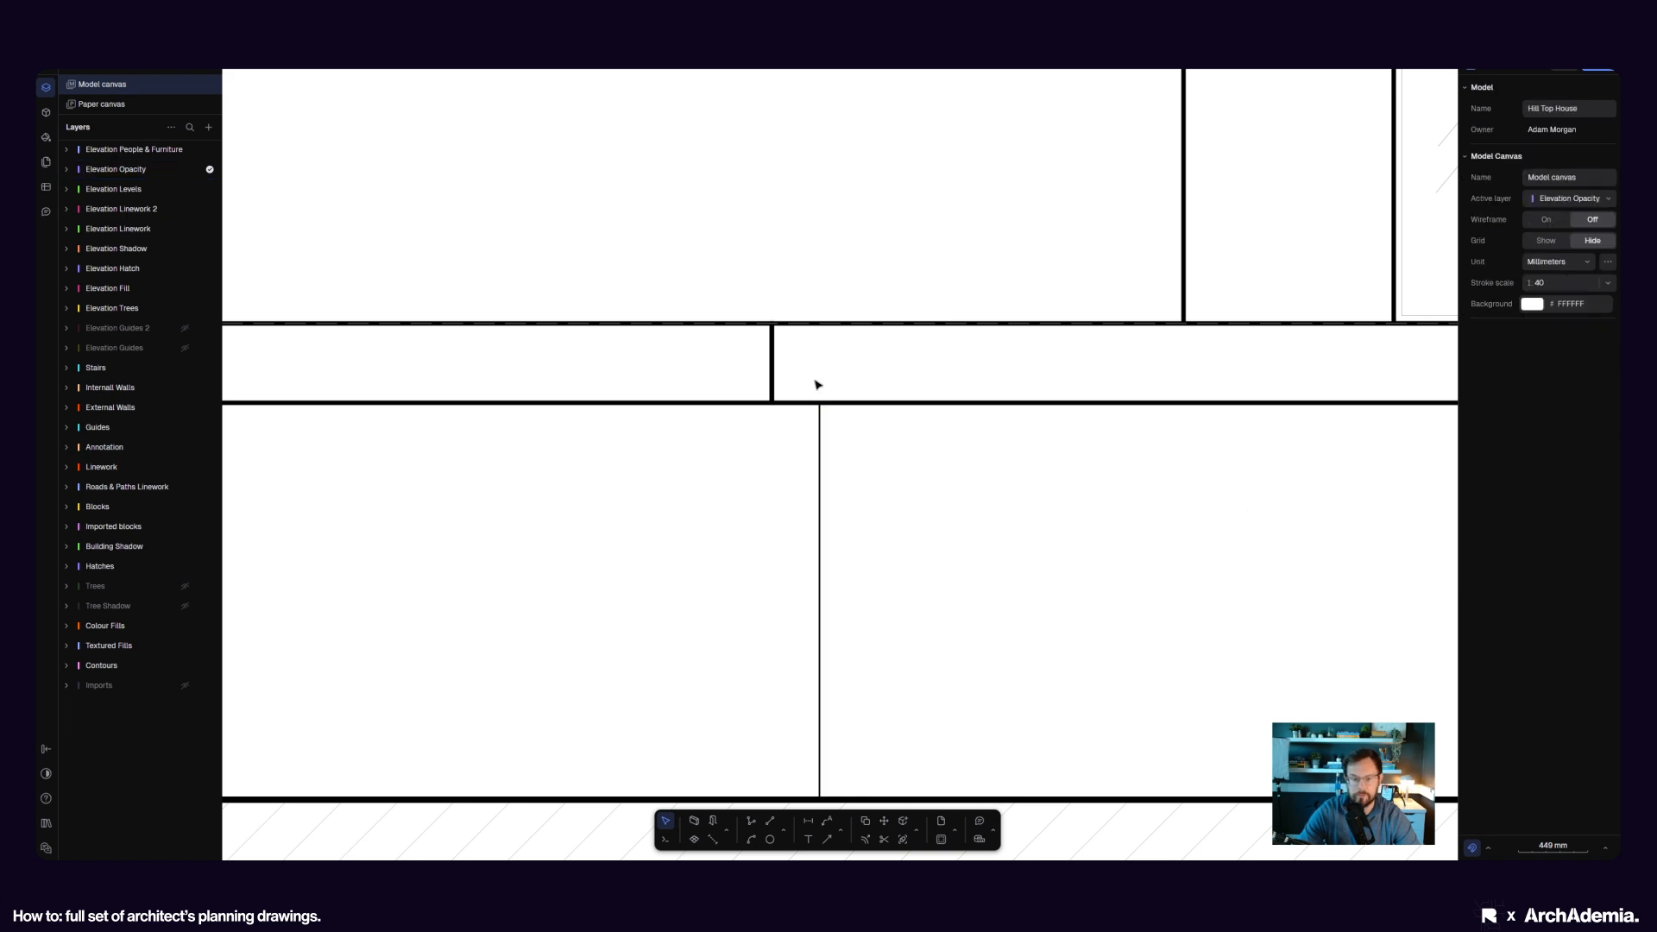
# - Set the stroke of the large room's left inner wall line to 0.18 mm
pyautogui.scroll(1, 844, 466)
pyautogui.click(829, 484)
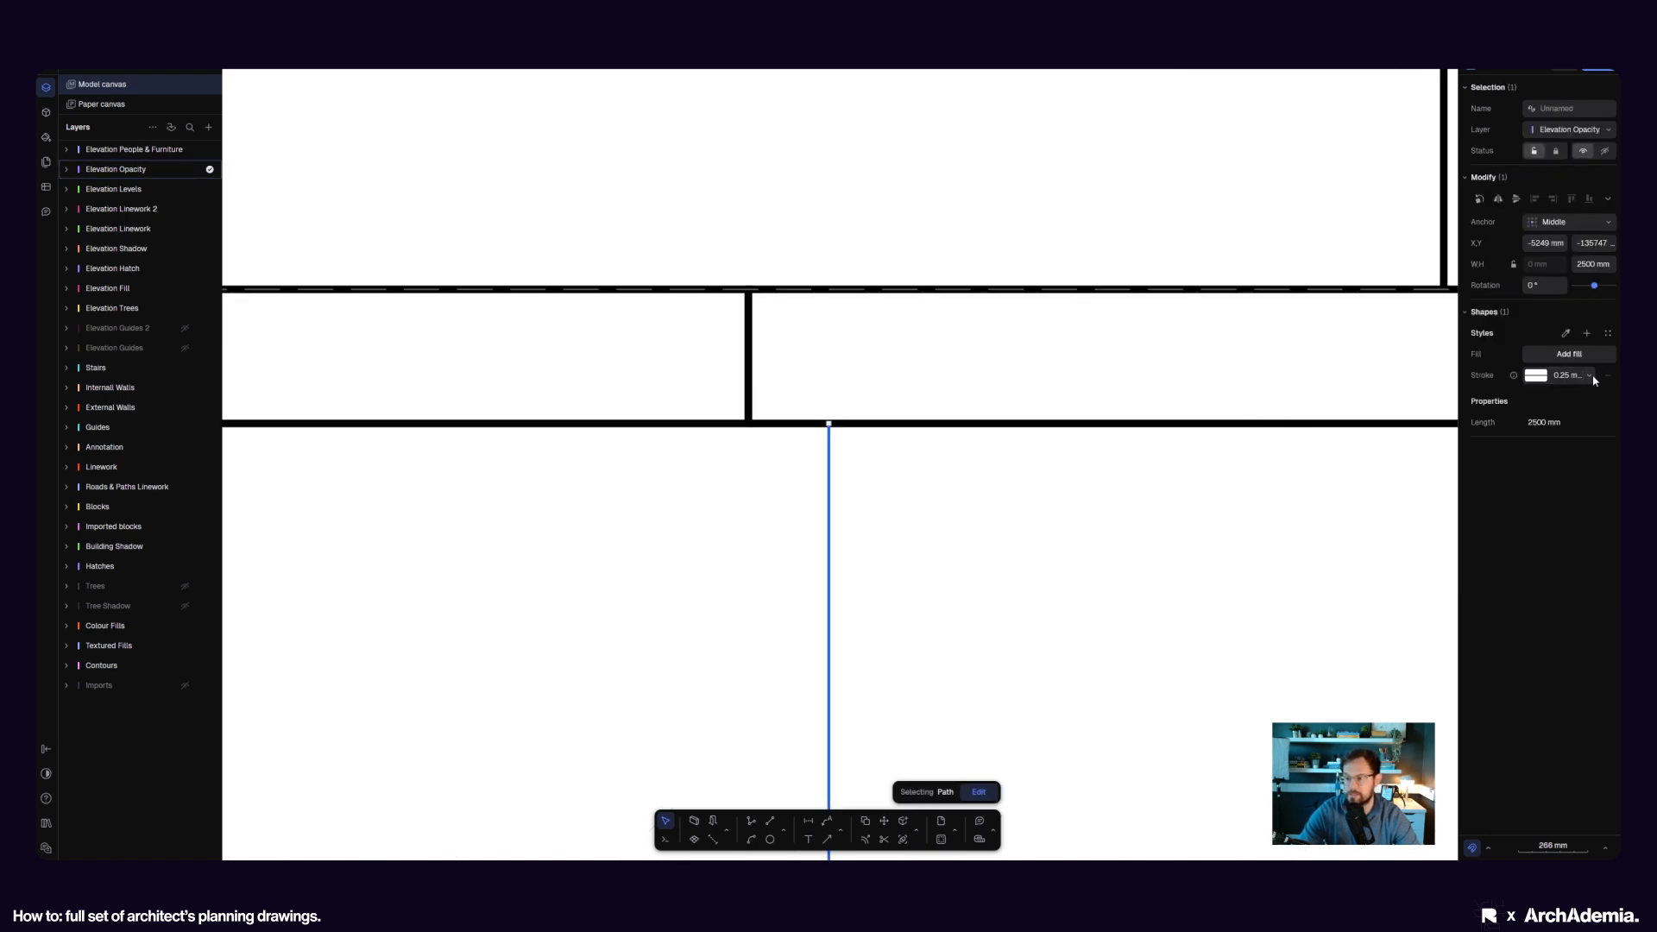
pyautogui.click(1592, 378)
pyautogui.click(1569, 437)
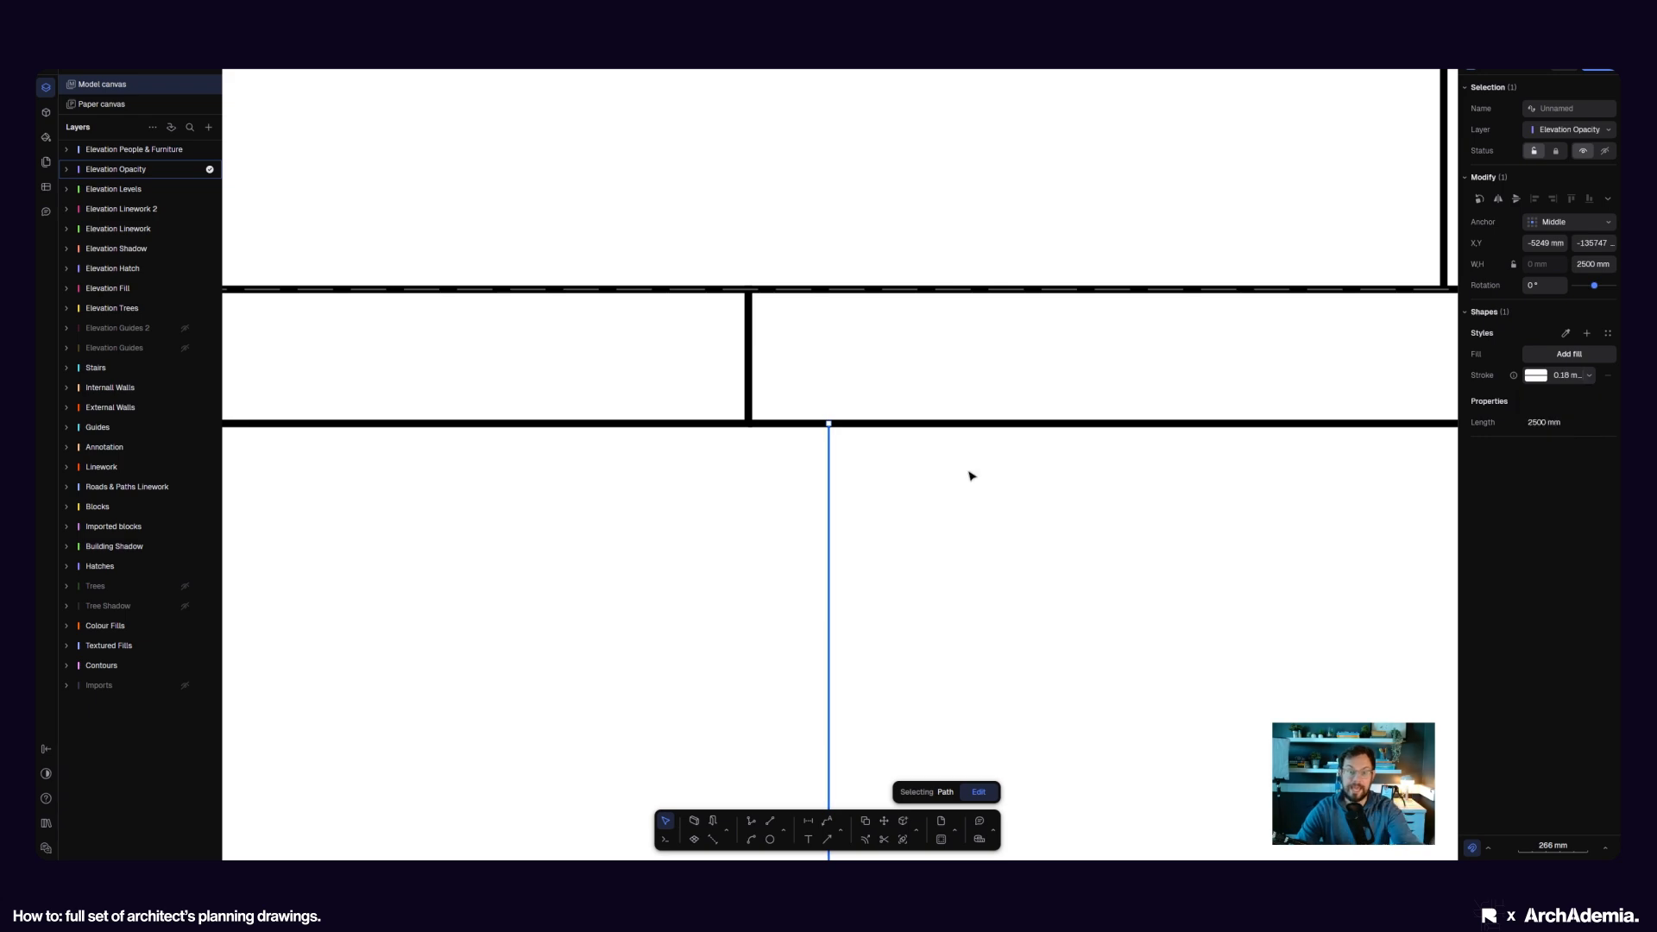
pyautogui.click(939, 474)
# - Copy the large room's left inner wall line to the left end of the roof slab to form the outer wall edge
pyautogui.click(829, 468)
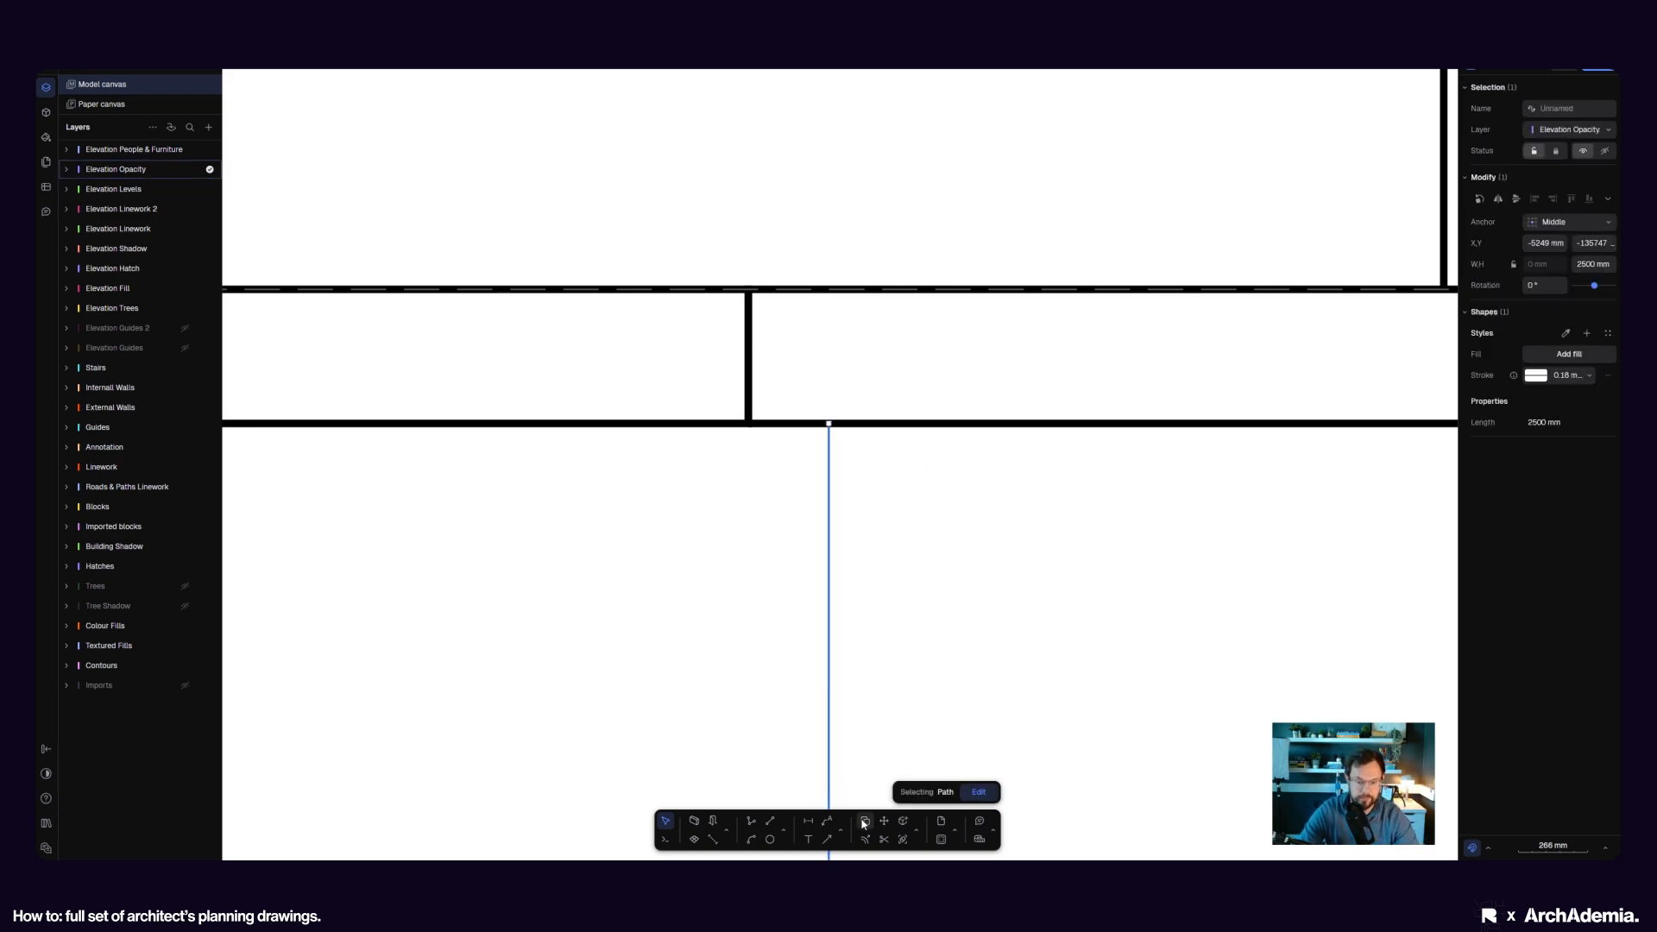
pyautogui.click(864, 823)
pyautogui.click(828, 423)
pyautogui.click(748, 424)
pyautogui.scroll(-5, 443, 503)
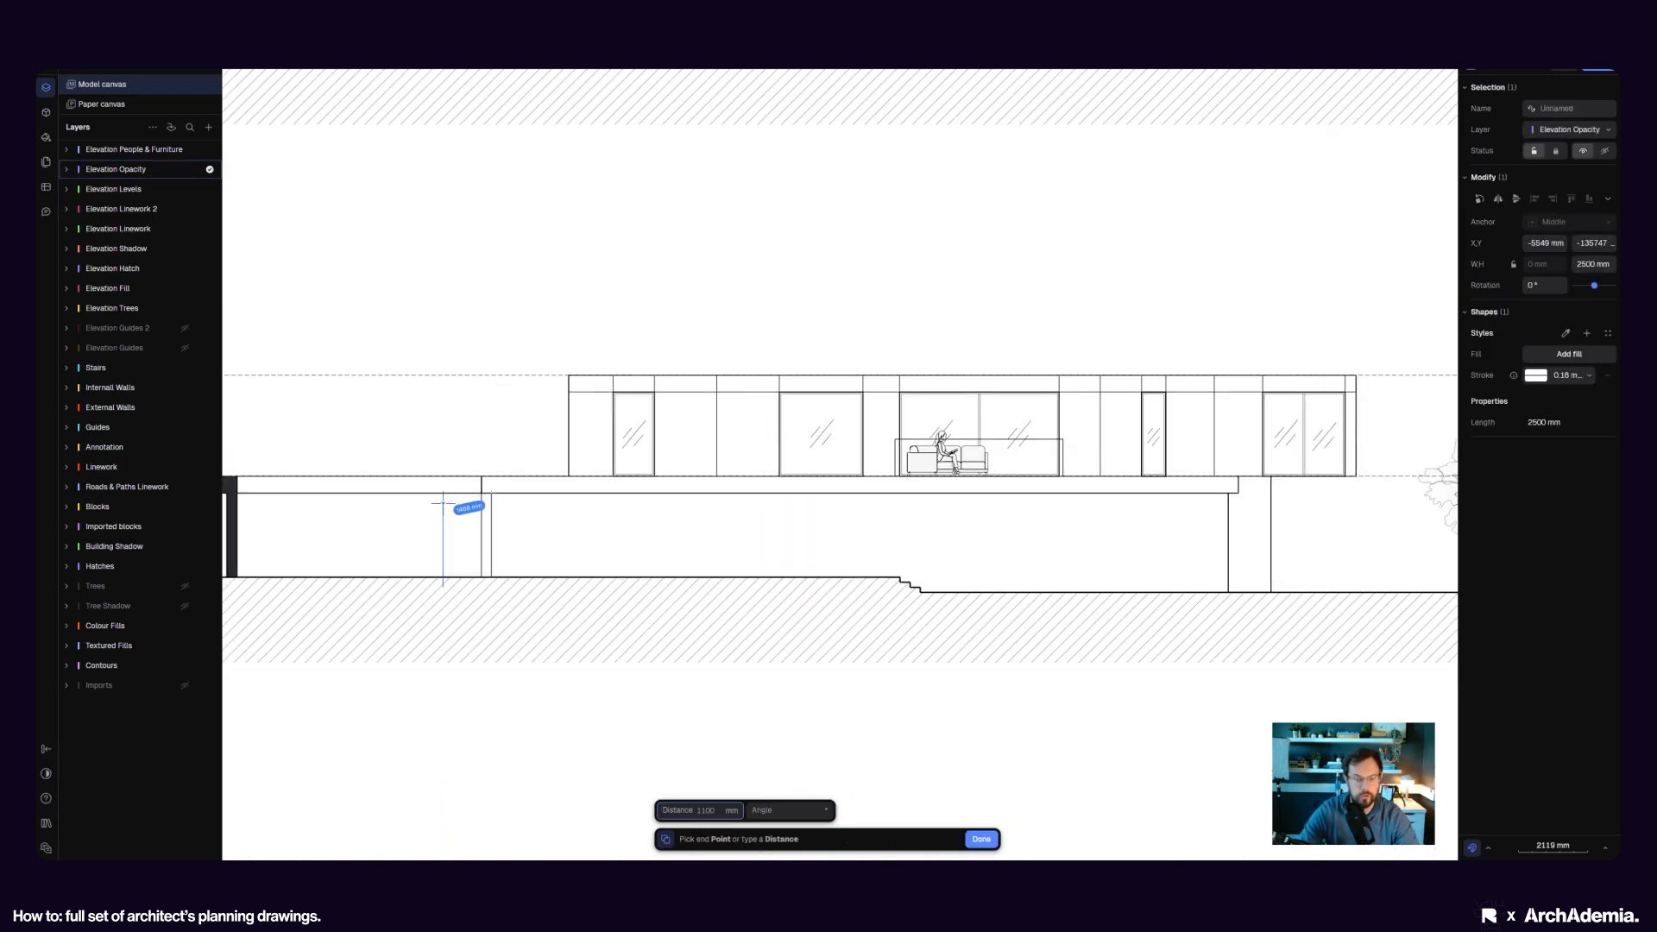
pyautogui.scroll(-3, 443, 503)
pyautogui.scroll(10, 913, 499)
pyautogui.press('Escape')
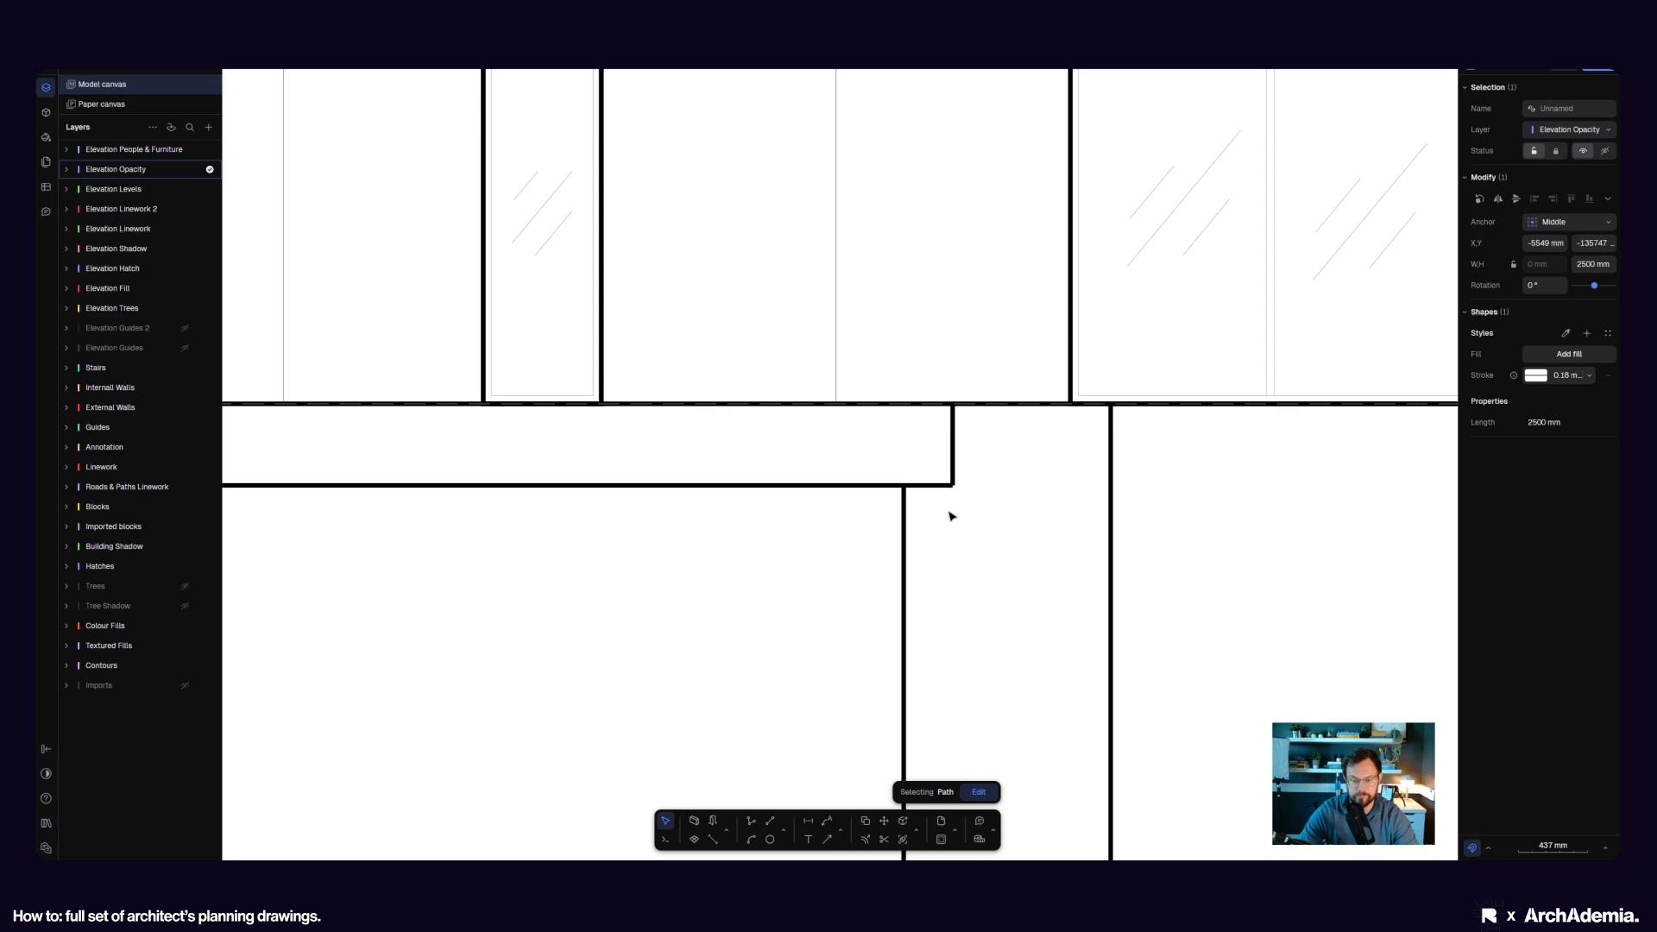
# - Set the stroke of the large room's right inner wall line to 0.18 mm, matching the left wall lines
pyautogui.click(905, 512)
pyautogui.scroll(-10, 1077, 578)
pyautogui.scroll(5, 810, 585)
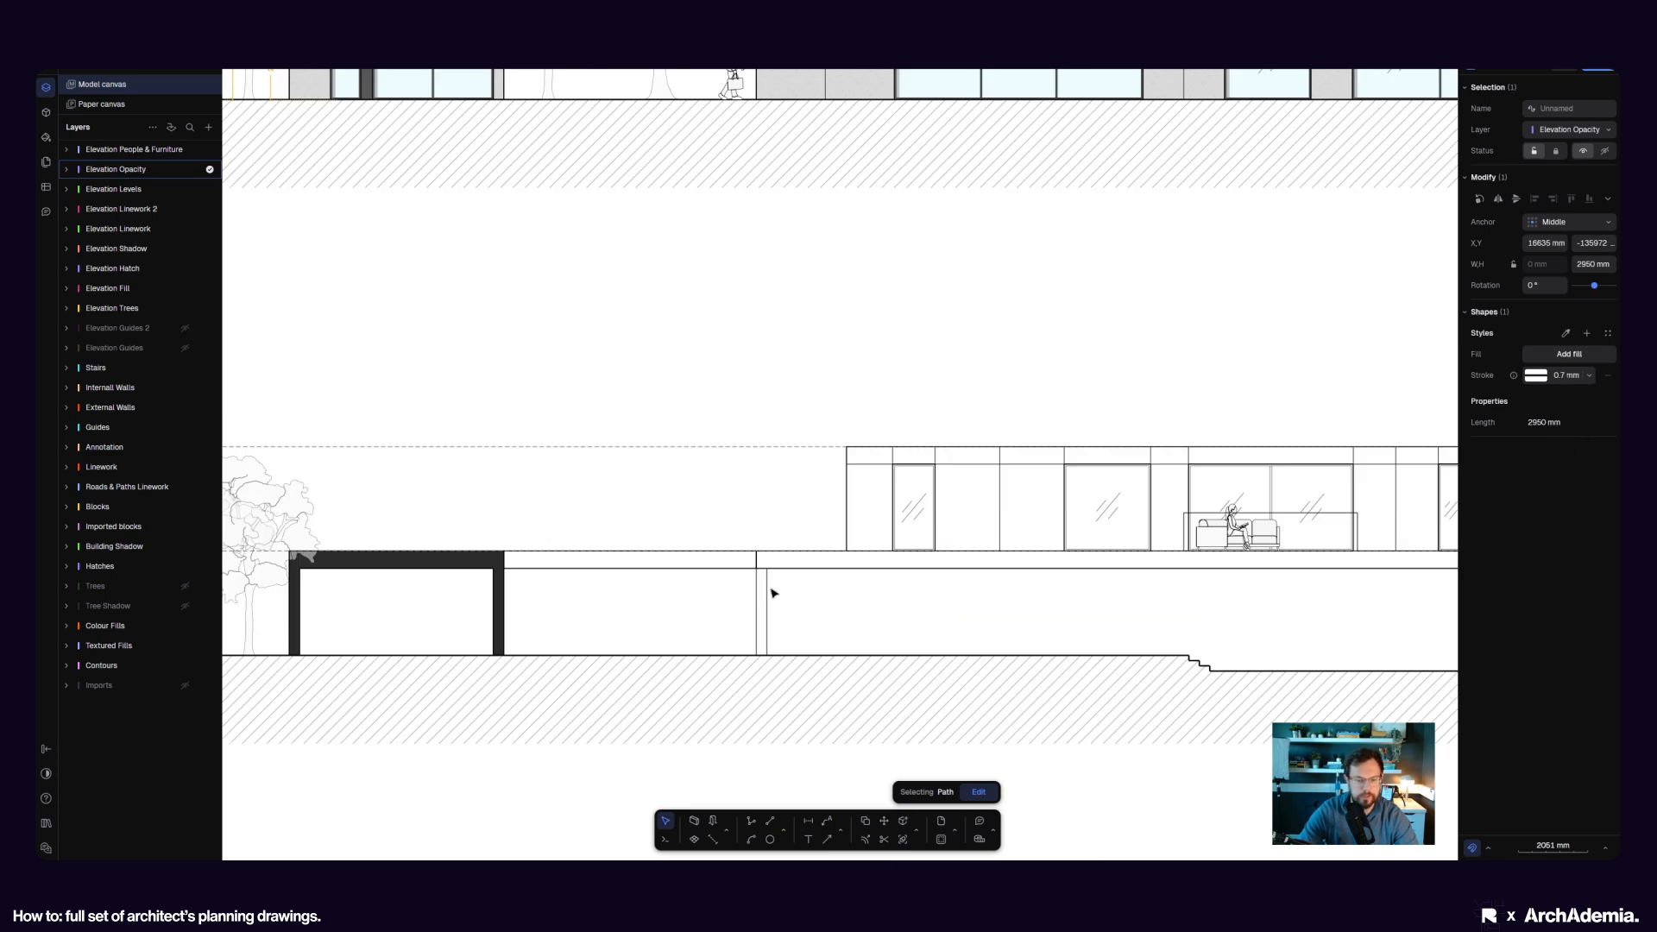
pyautogui.click(769, 589)
pyautogui.moveTo(959, 557); pyautogui.dragTo(633, 541, button='middle')
pyautogui.scroll(-5, 906, 547)
pyautogui.scroll(8, 906, 547)
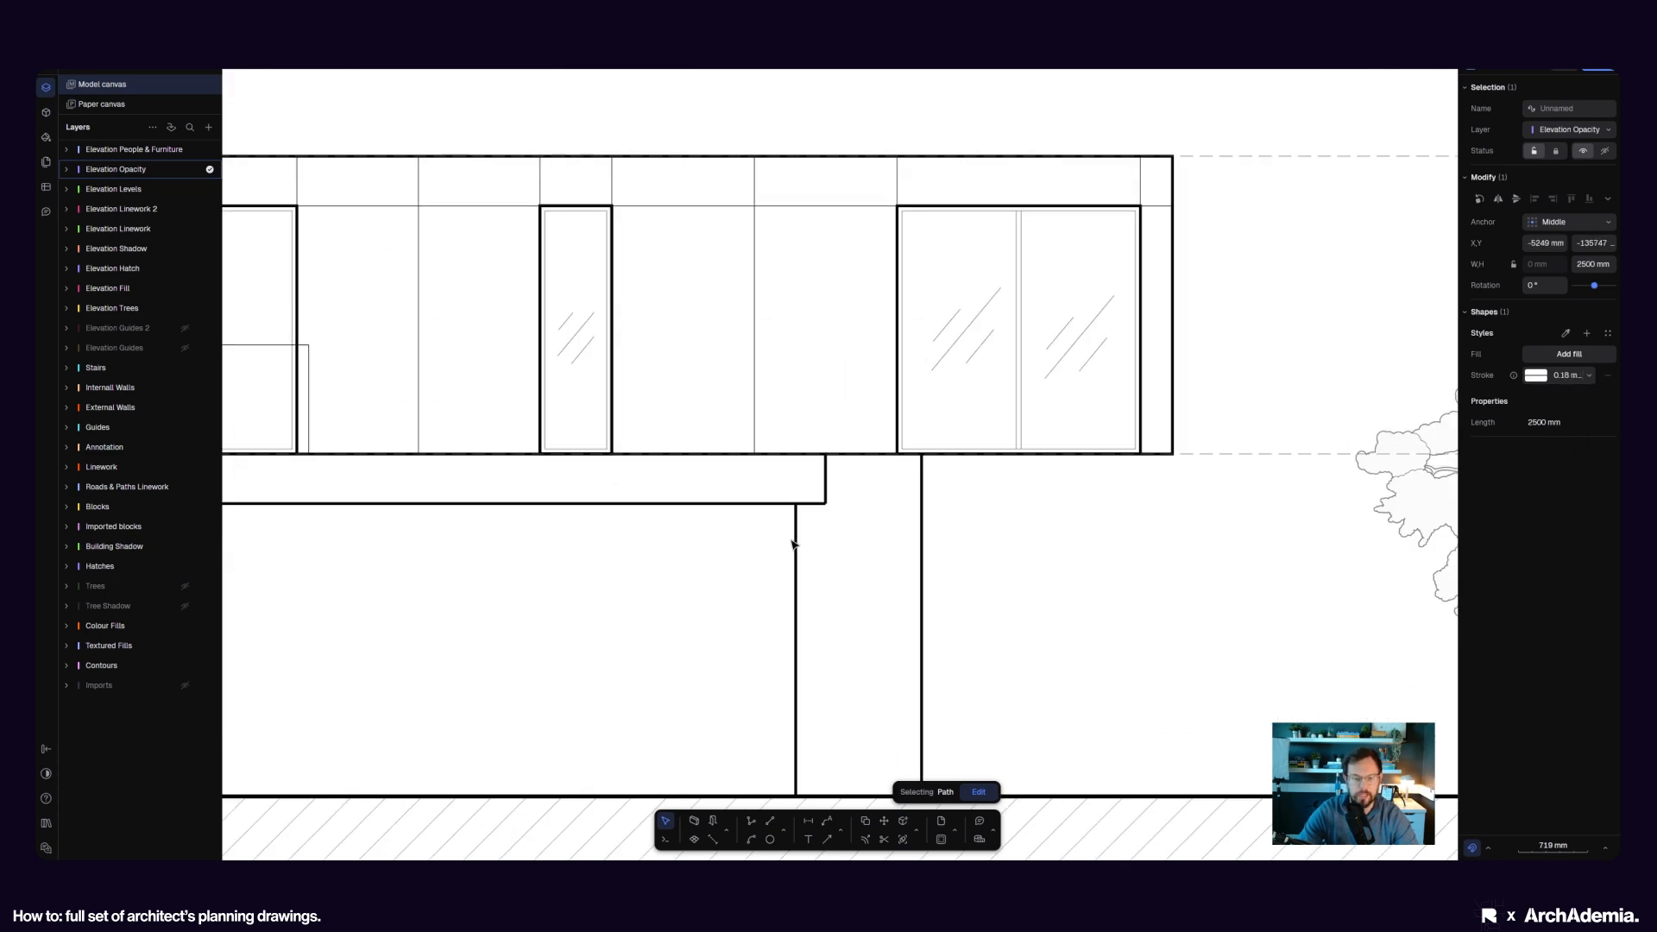
pyautogui.click(795, 604)
pyautogui.click(1589, 375)
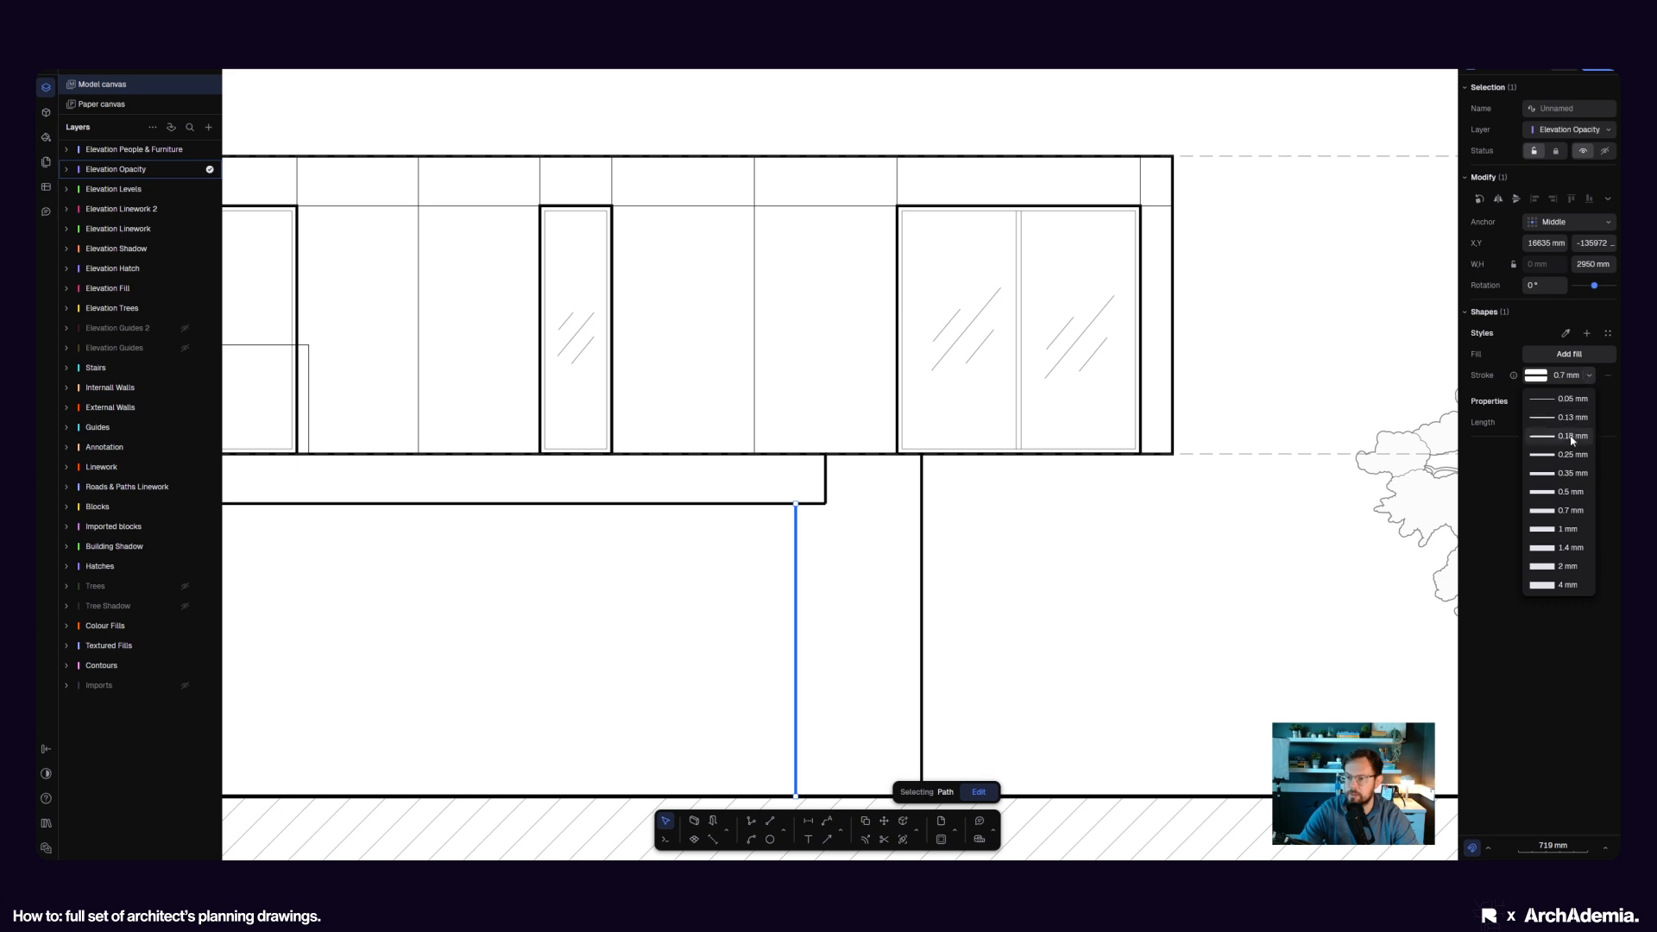
pyautogui.click(1553, 400)
# - Copy the large room's right inner wall line to the right end of the roof slab as the outer wall edge
pyautogui.scroll(5, 830, 535)
pyautogui.click(865, 821)
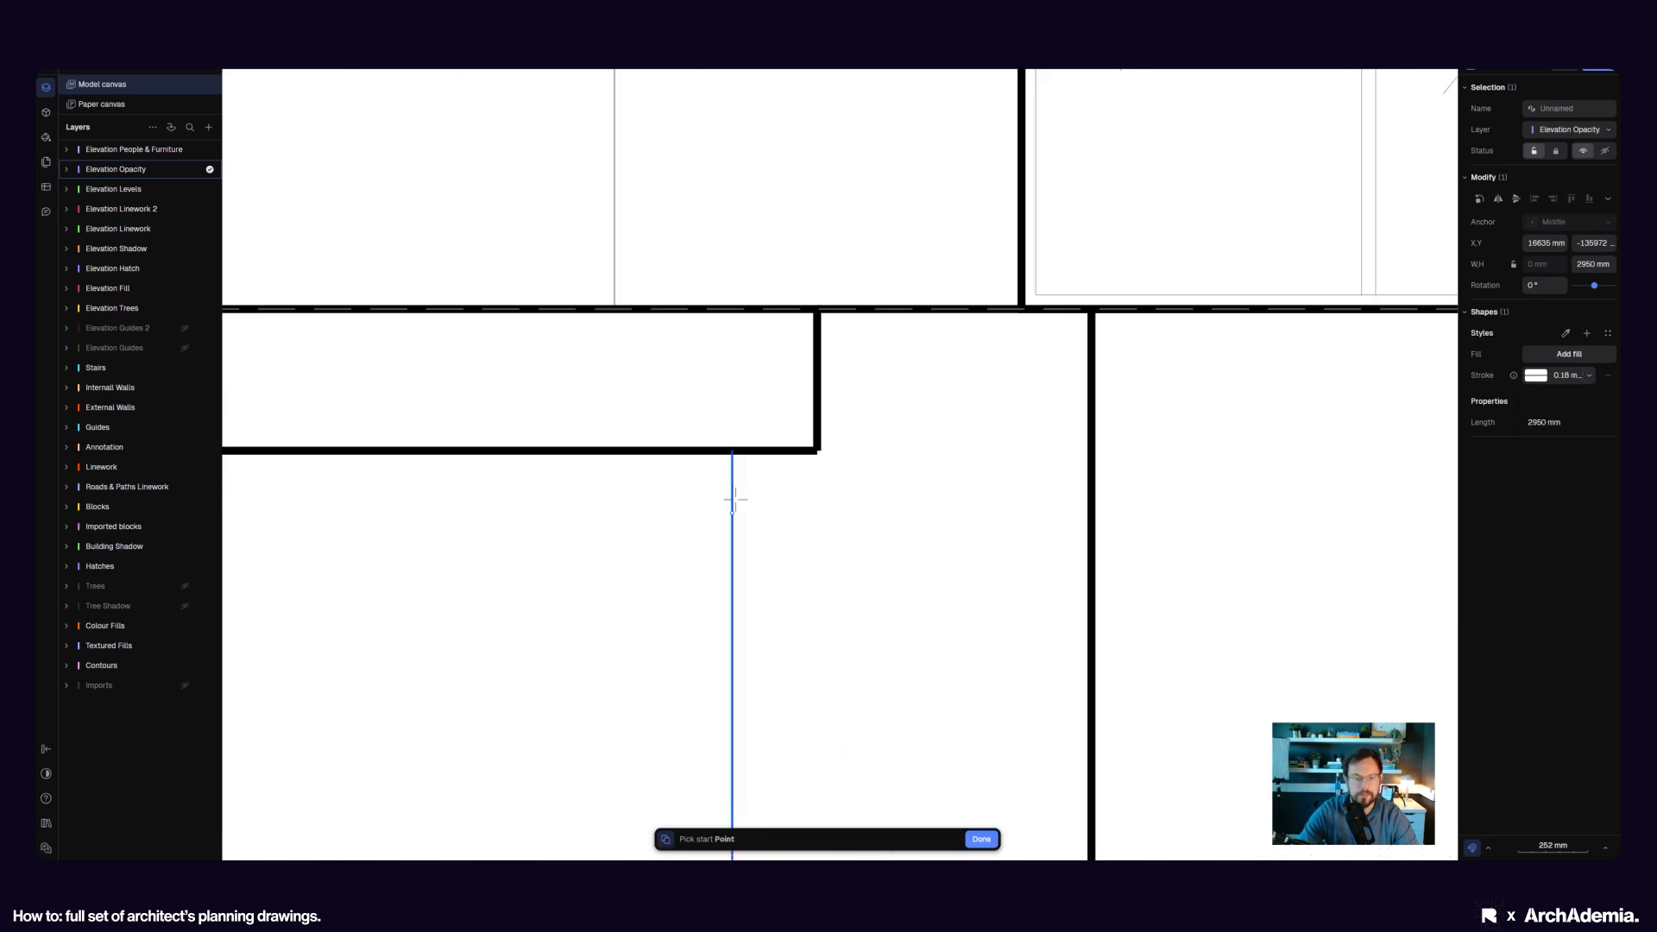
pyautogui.click(731, 451)
pyautogui.click(816, 450)
pyautogui.press('Escape')
pyautogui.press('Escape')
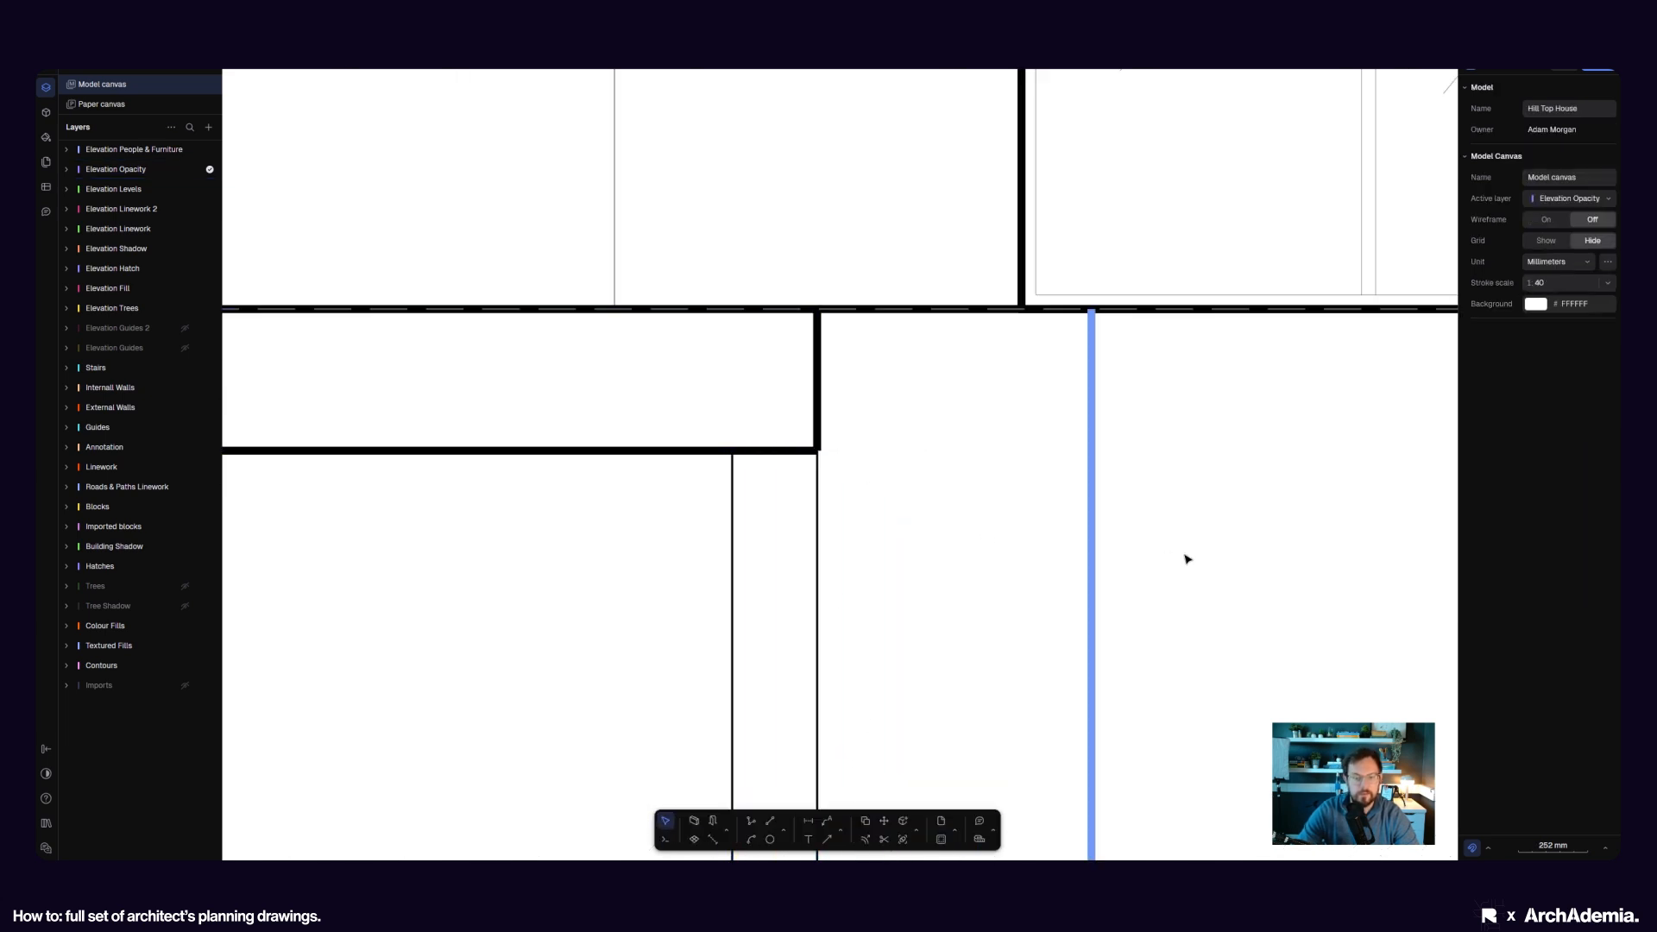
# - Check the colour and opacity of the dark fill on the small left-hand room's walls and roof
pyautogui.scroll(-8, 1215, 572)
pyautogui.moveTo(624, 576); pyautogui.dragTo(880, 578, button='middle')
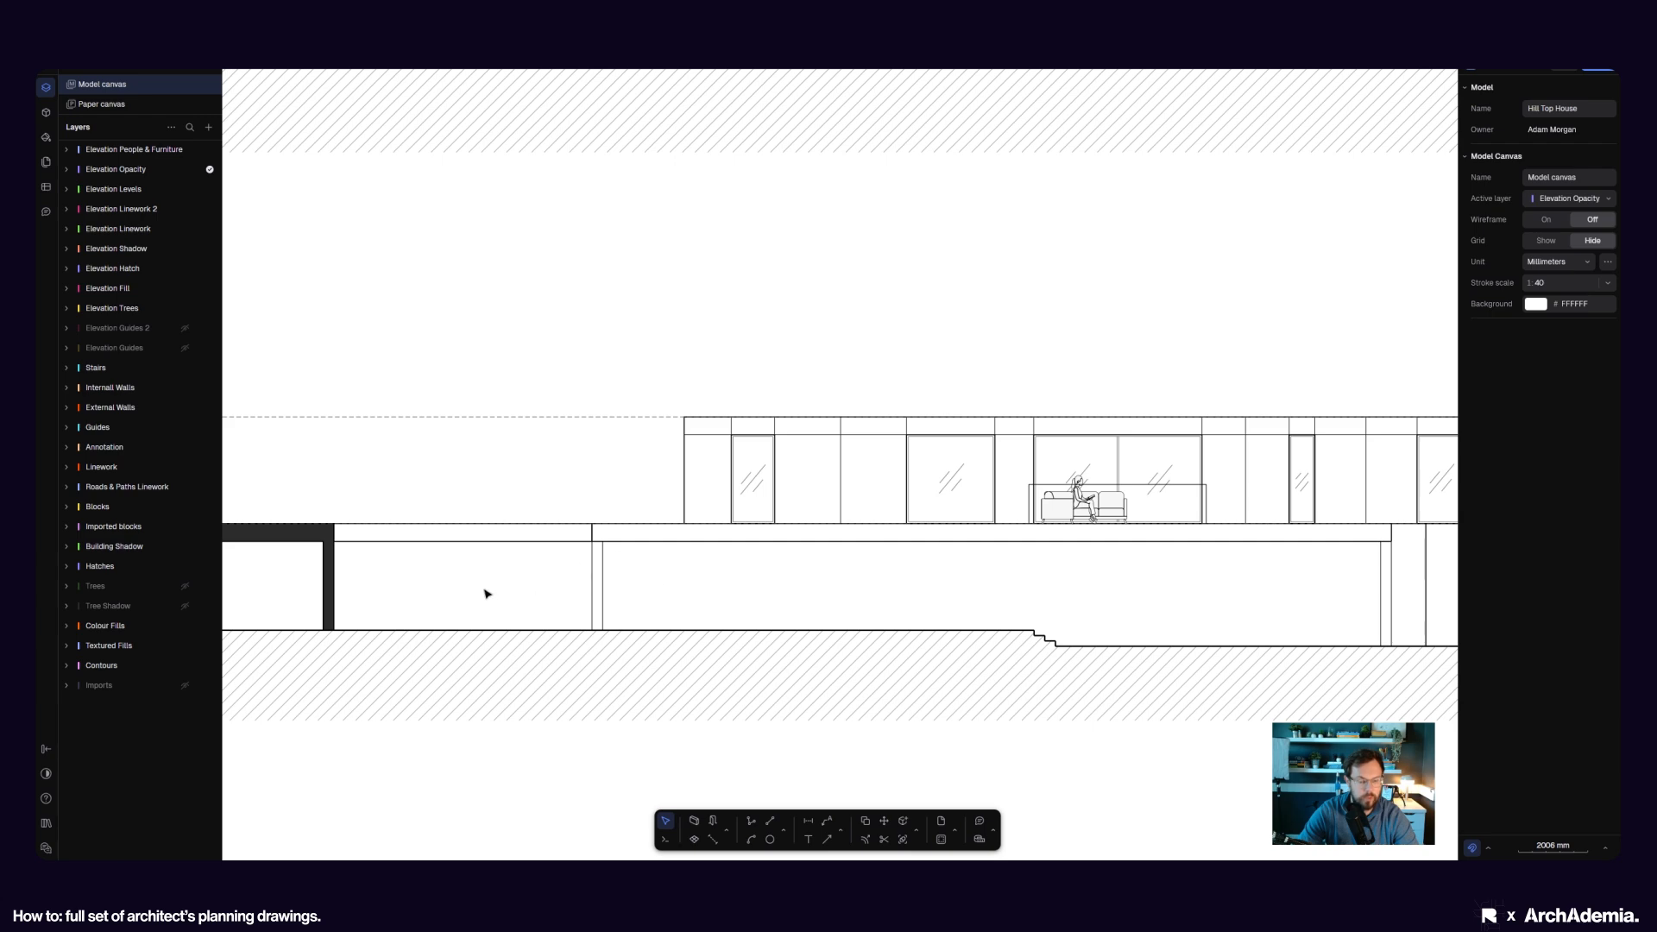
pyautogui.moveTo(485, 591); pyautogui.dragTo(648, 577, button='middle')
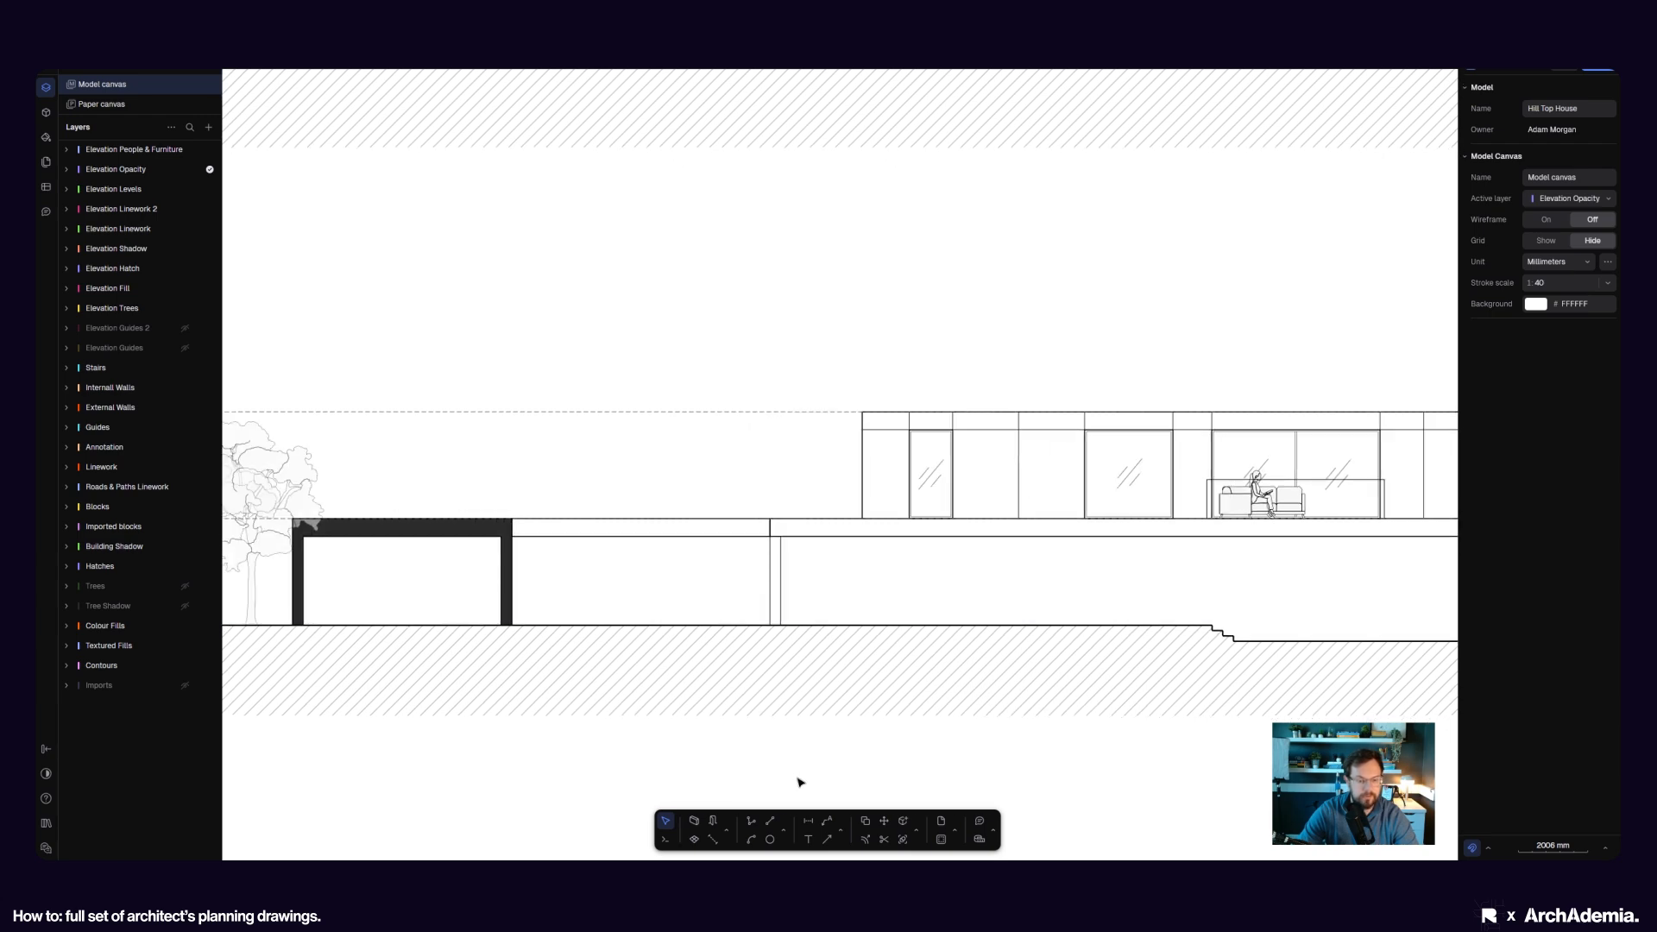
pyautogui.click(466, 528)
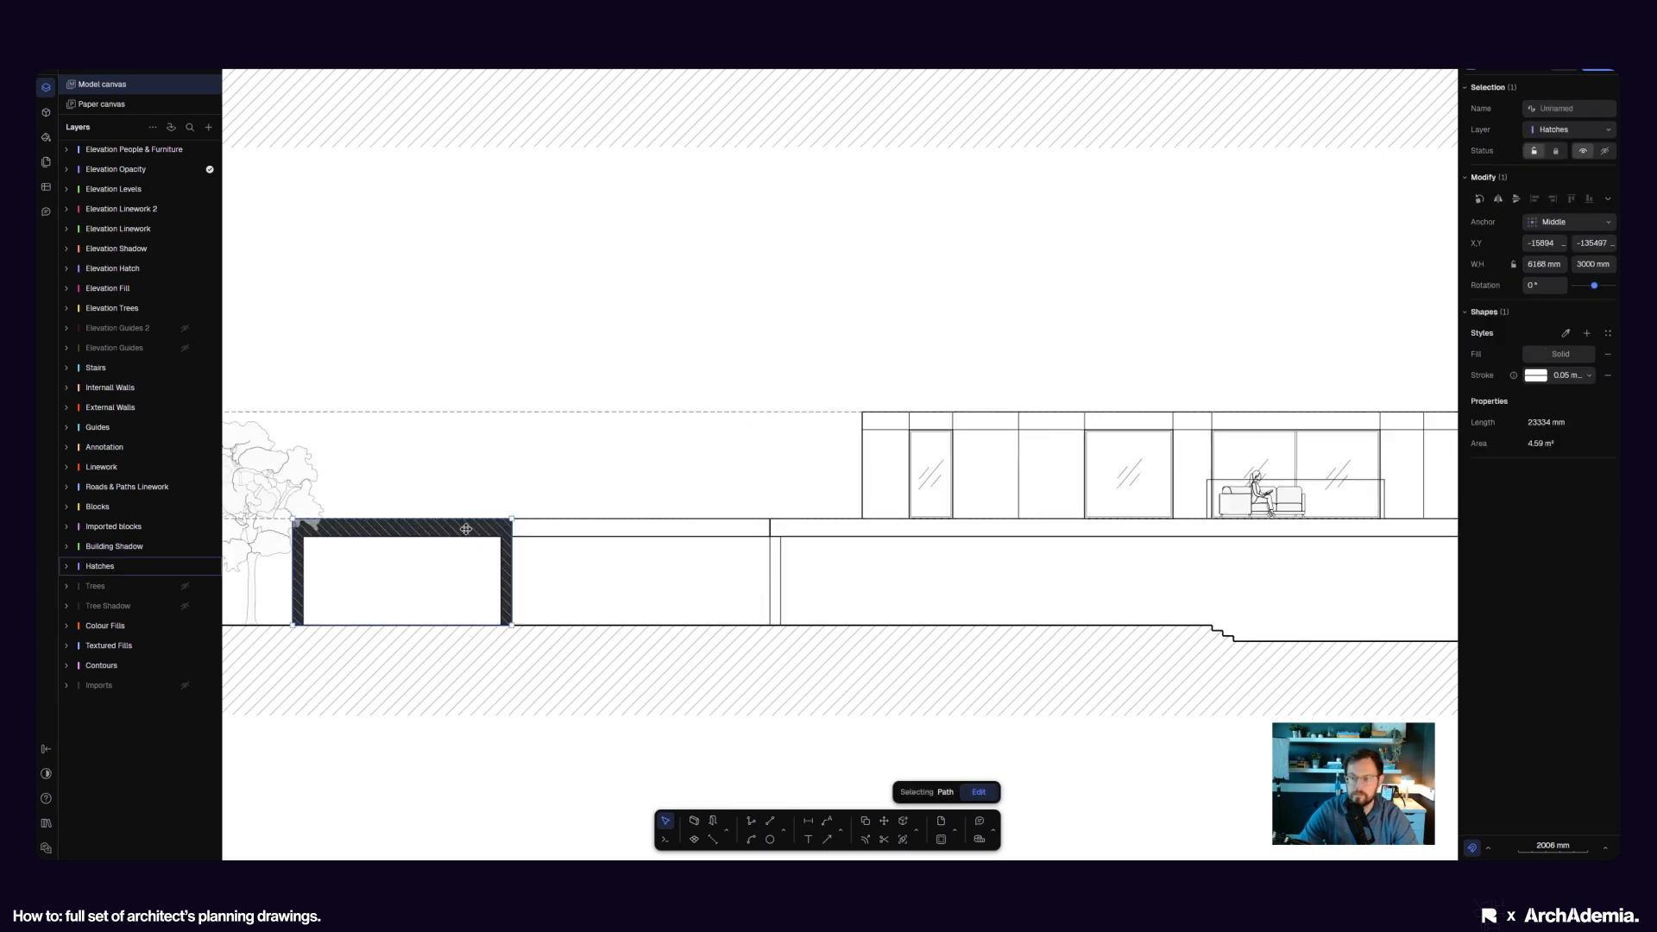
pyautogui.click(1534, 356)
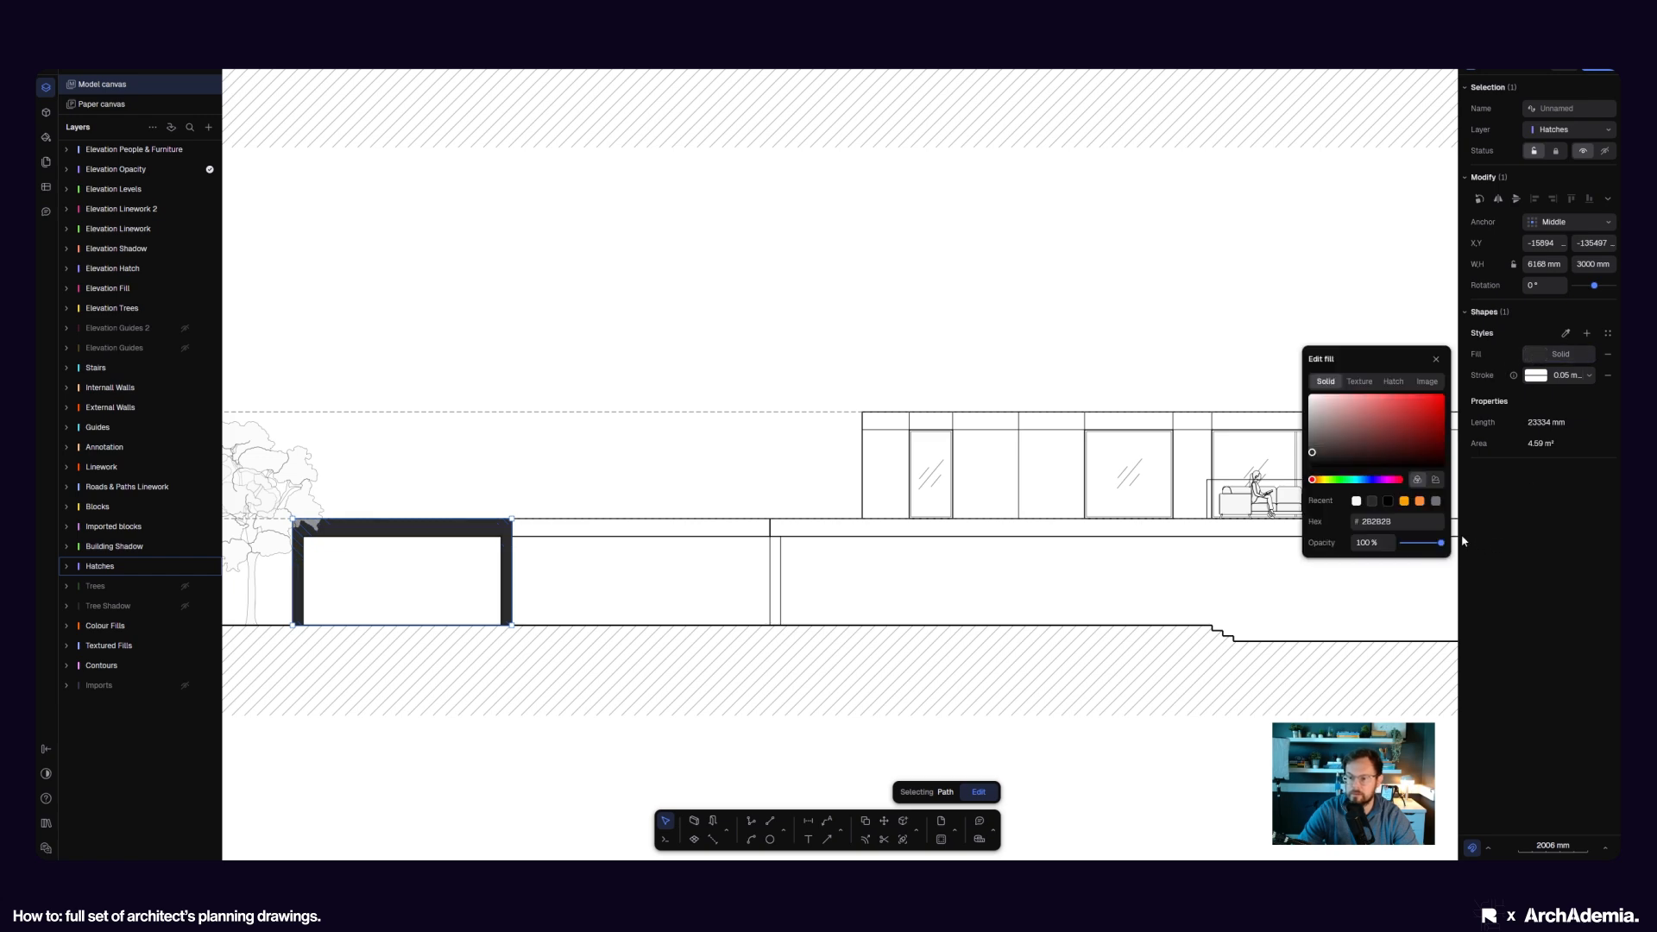
pyautogui.click(1400, 521)
pyautogui.click(1029, 325)
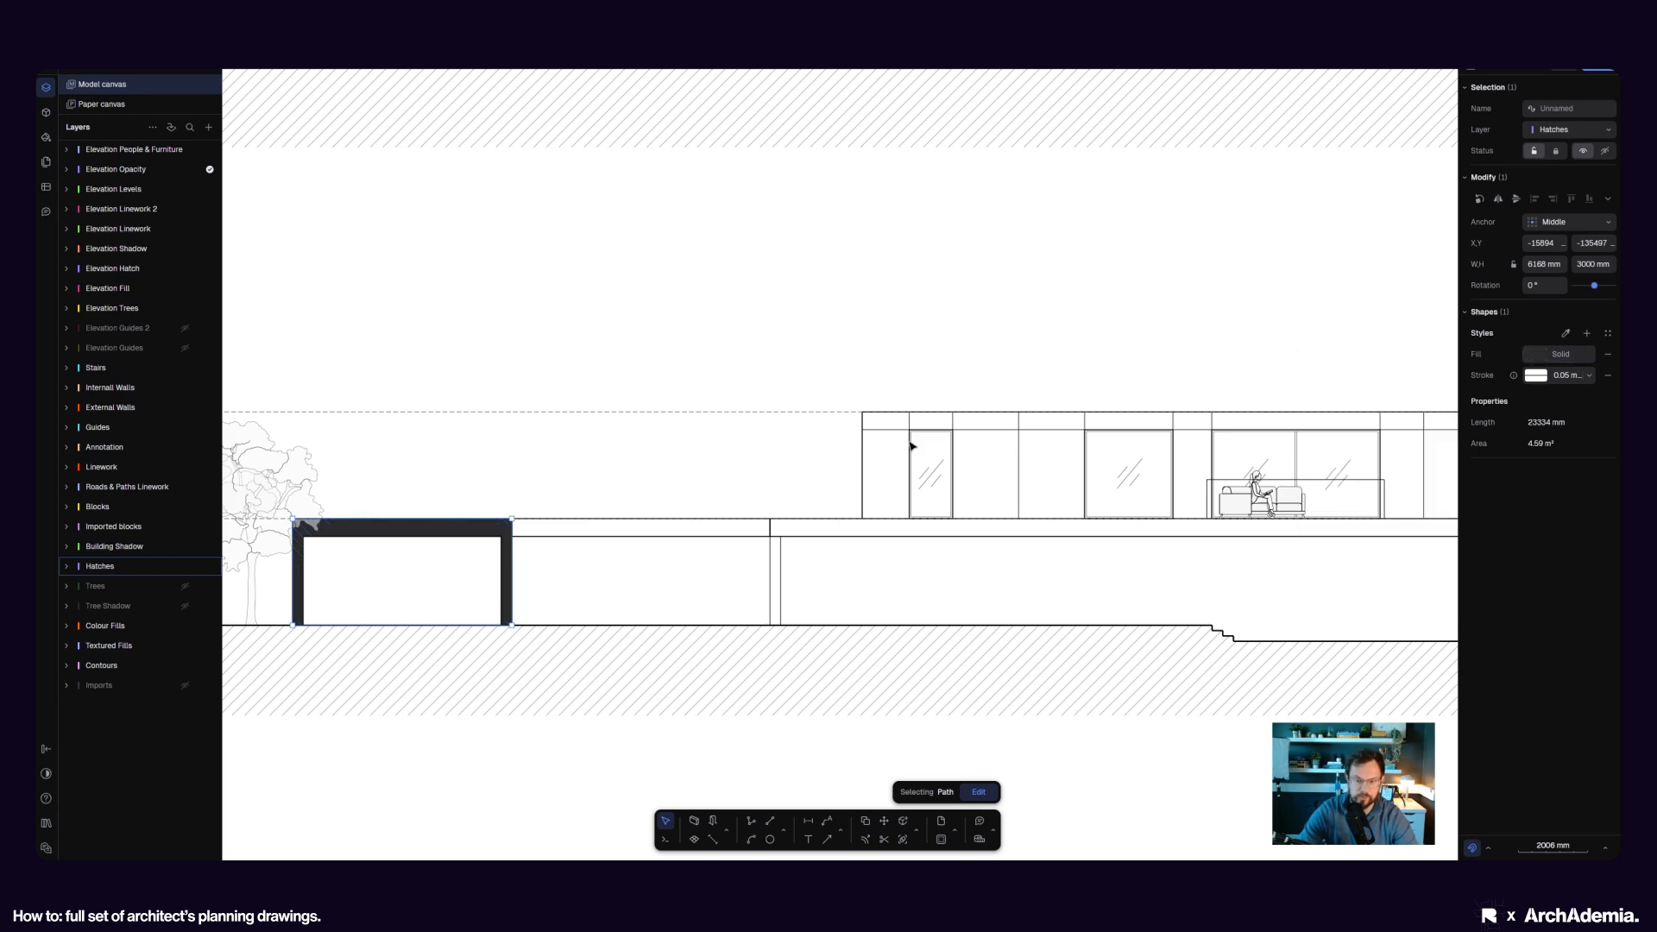
# - Draw a rectangle covering the full length and 500 mm depth of the large room's roof slab
pyautogui.scroll(5, 835, 559)
pyautogui.click(784, 830)
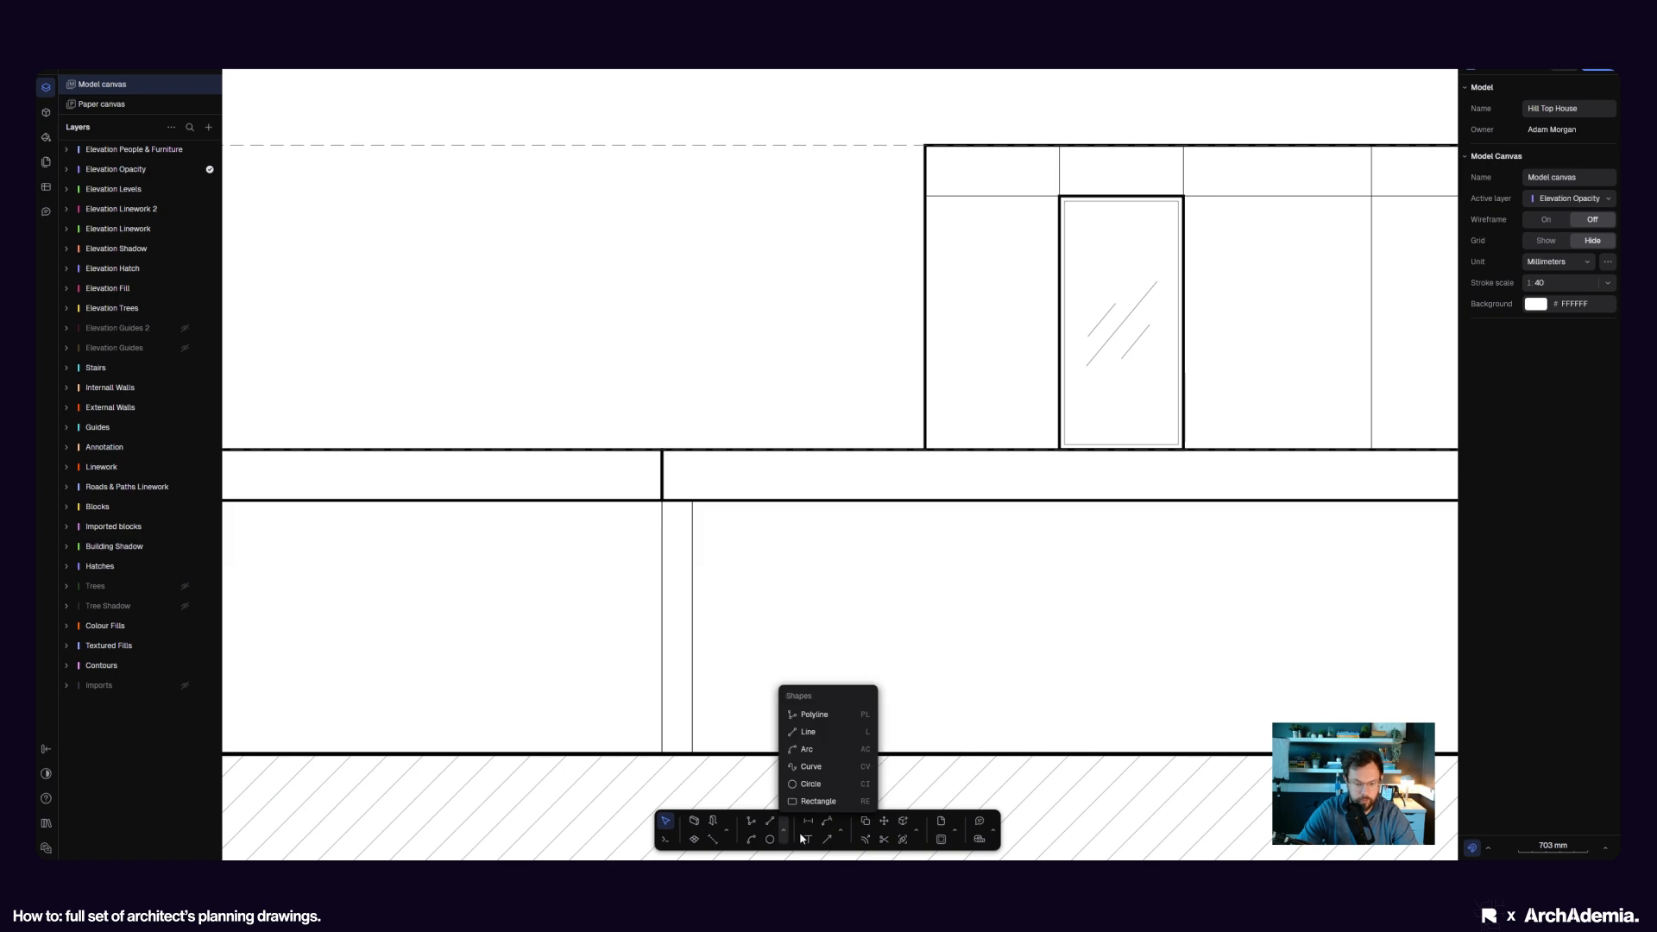
pyautogui.click(814, 798)
pyautogui.click(662, 451)
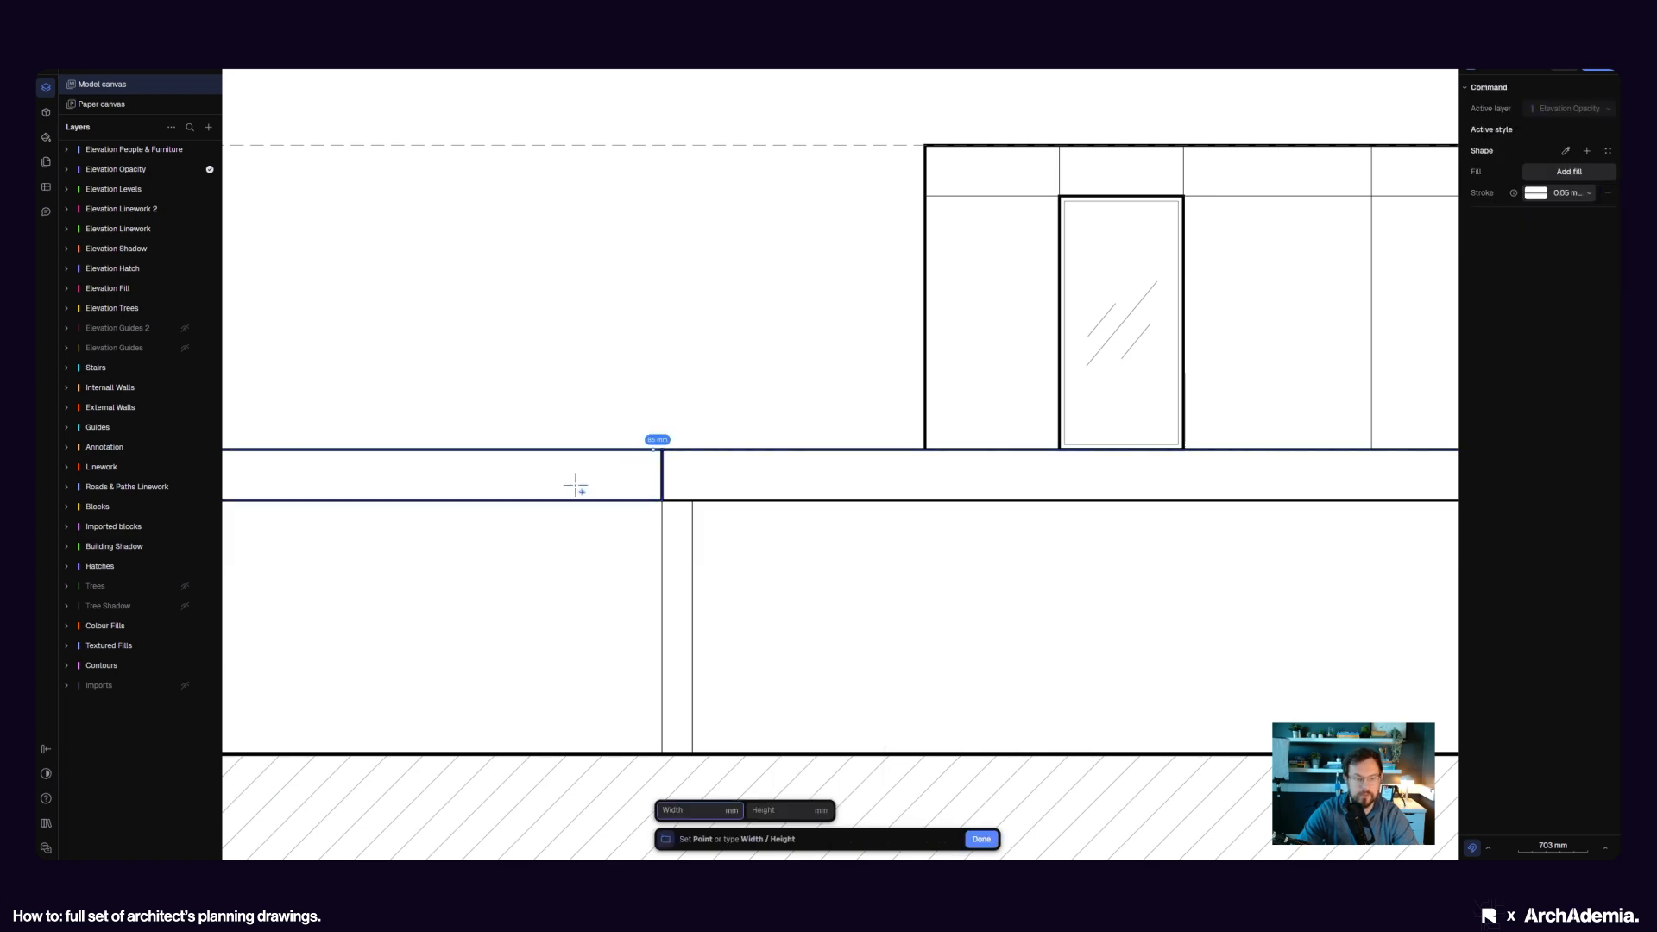
pyautogui.scroll(-5, 587, 501)
pyautogui.scroll(8, 909, 521)
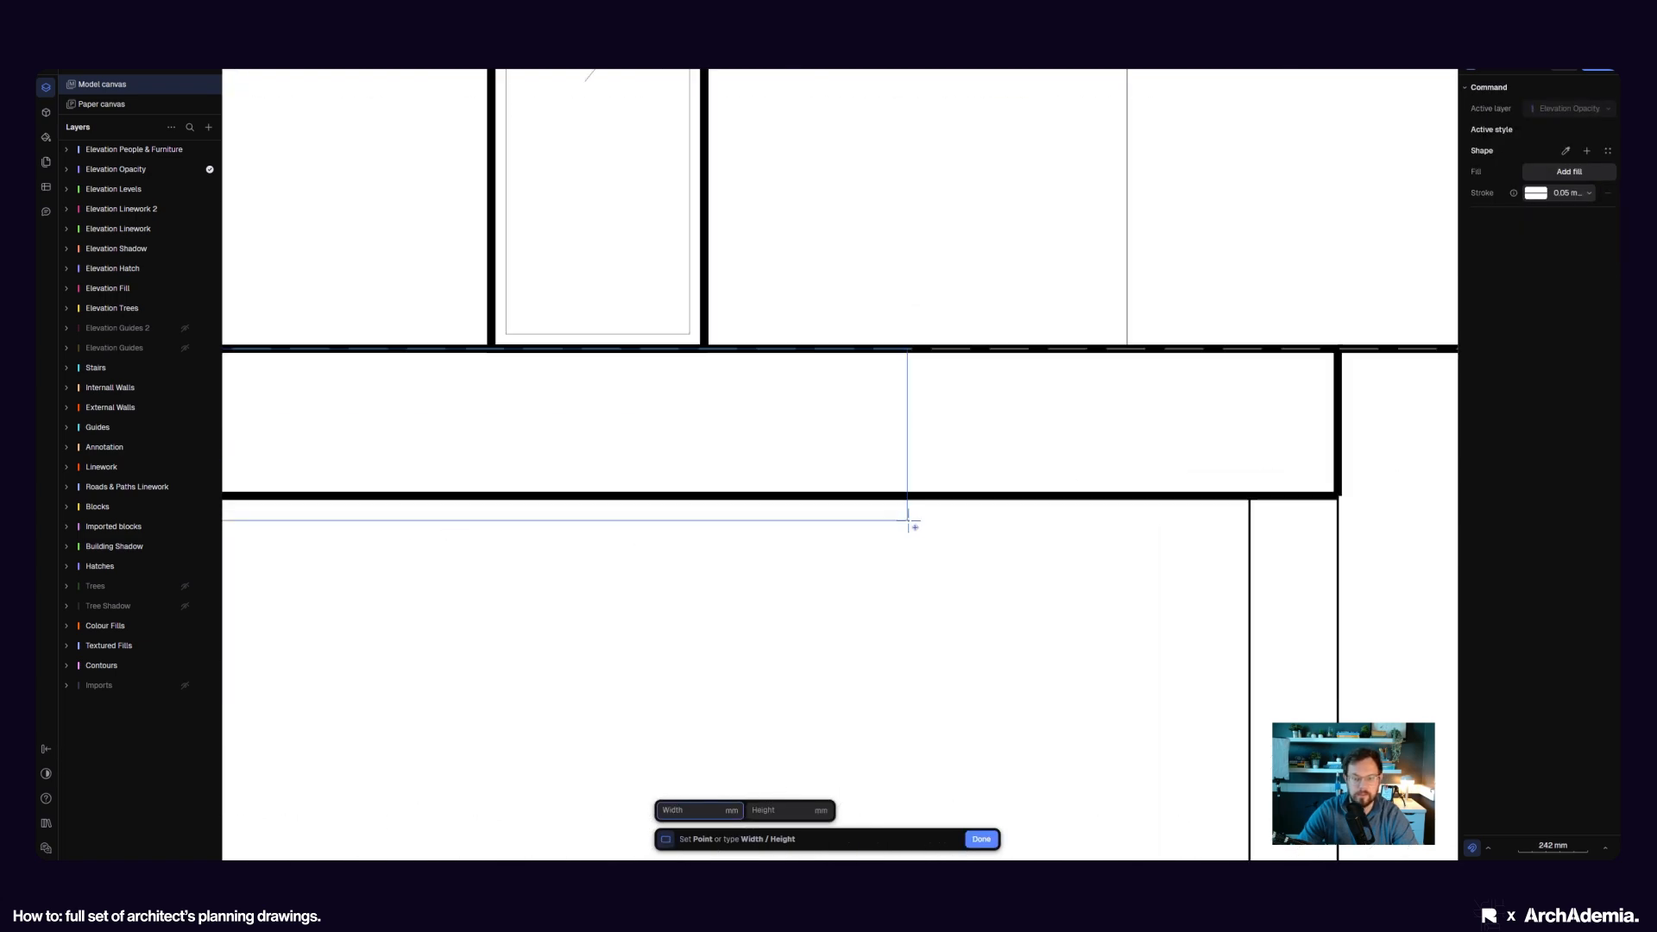
pyautogui.click(1336, 497)
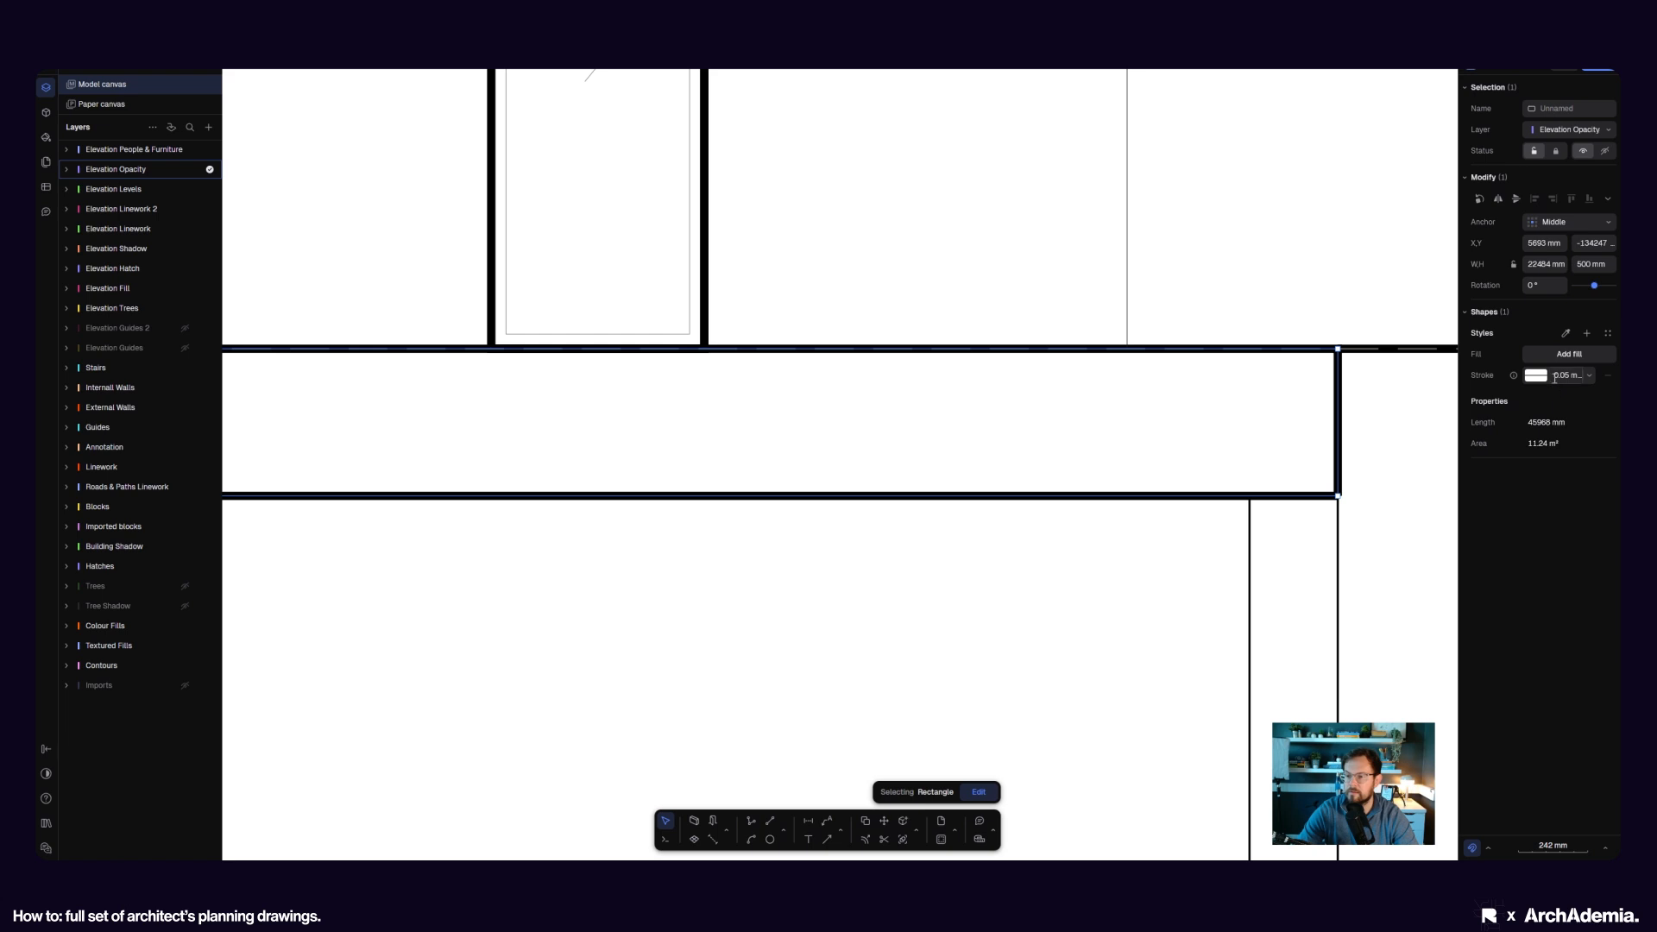
# - Fill the roof slab rectangle with solid colour 2B2B2B and assign it to the Hatches layer
pyautogui.click(1567, 354)
pyautogui.click(1385, 521)
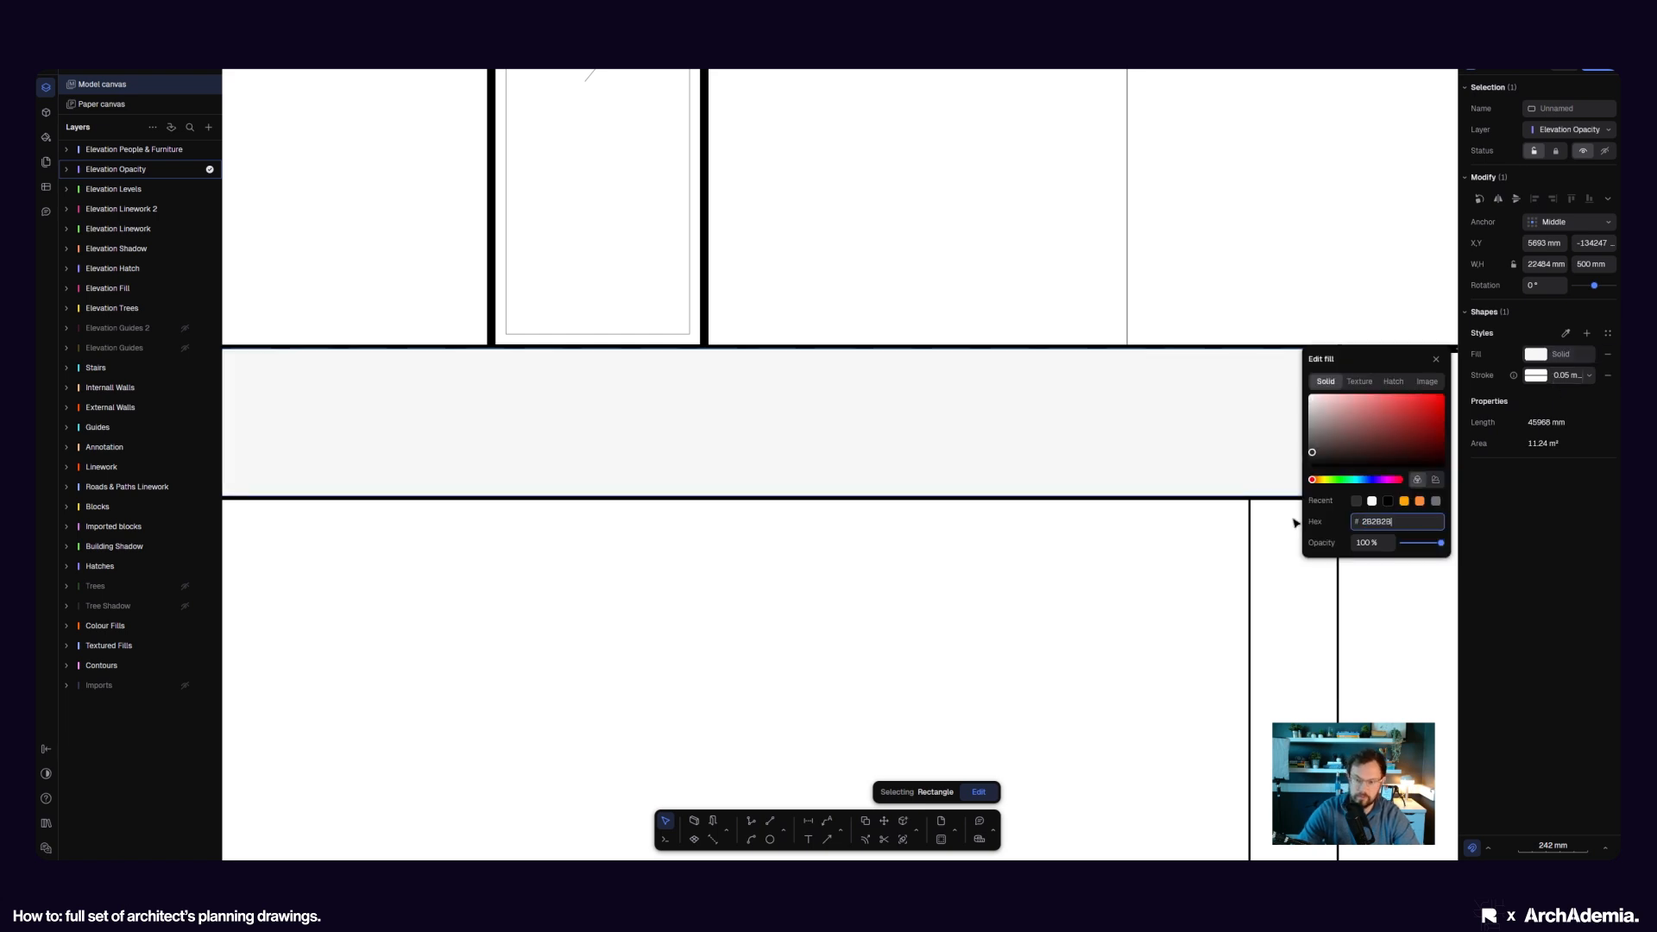
pyautogui.press('Return')
pyautogui.click(1607, 376)
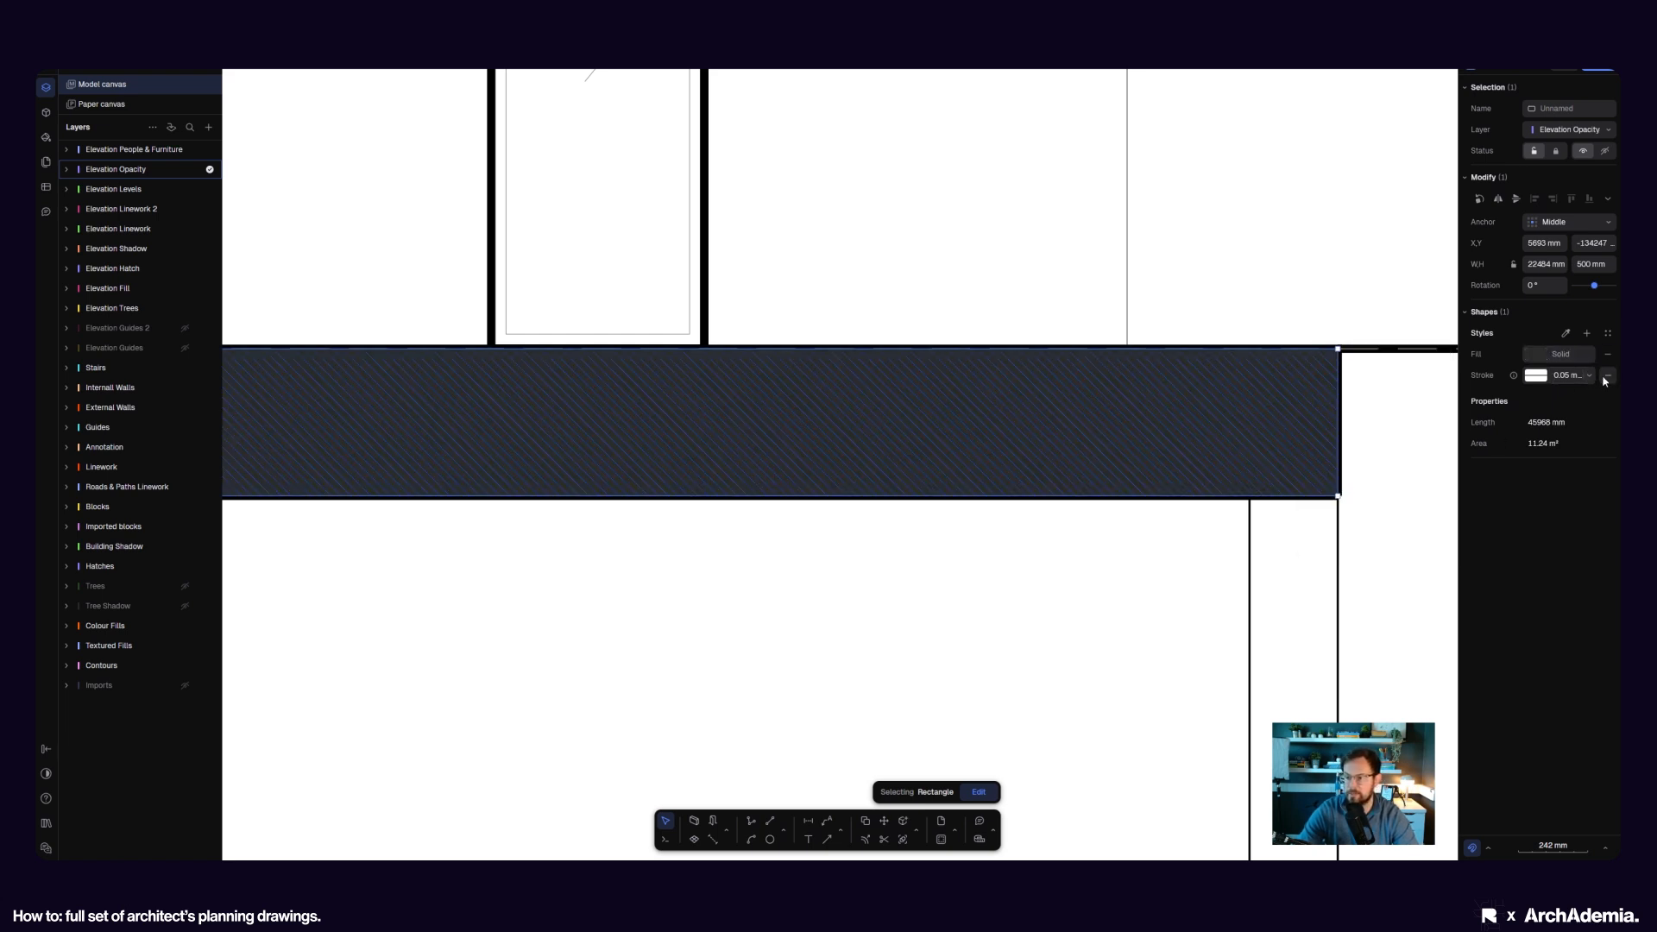
pyautogui.click(1608, 131)
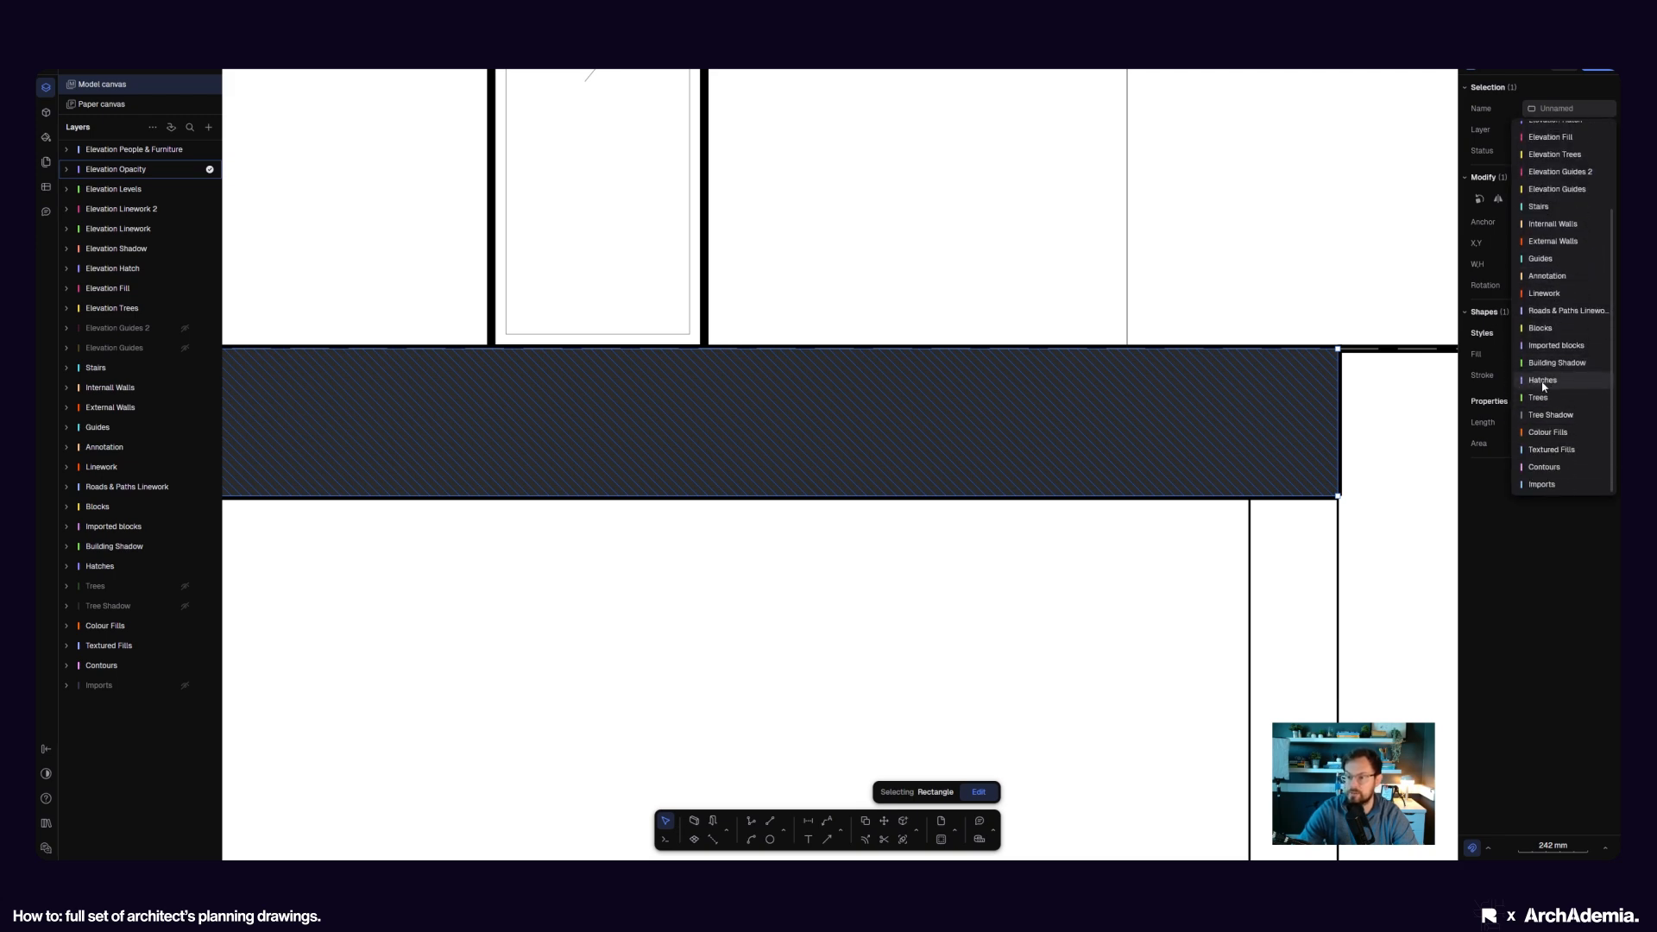
pyautogui.click(1543, 380)
pyautogui.click(1199, 588)
# - Examine the filled roof slab in Section A-A and compare it with where line A-A cuts the floor plan
pyautogui.scroll(-5, 1025, 621)
pyautogui.scroll(5, 753, 585)
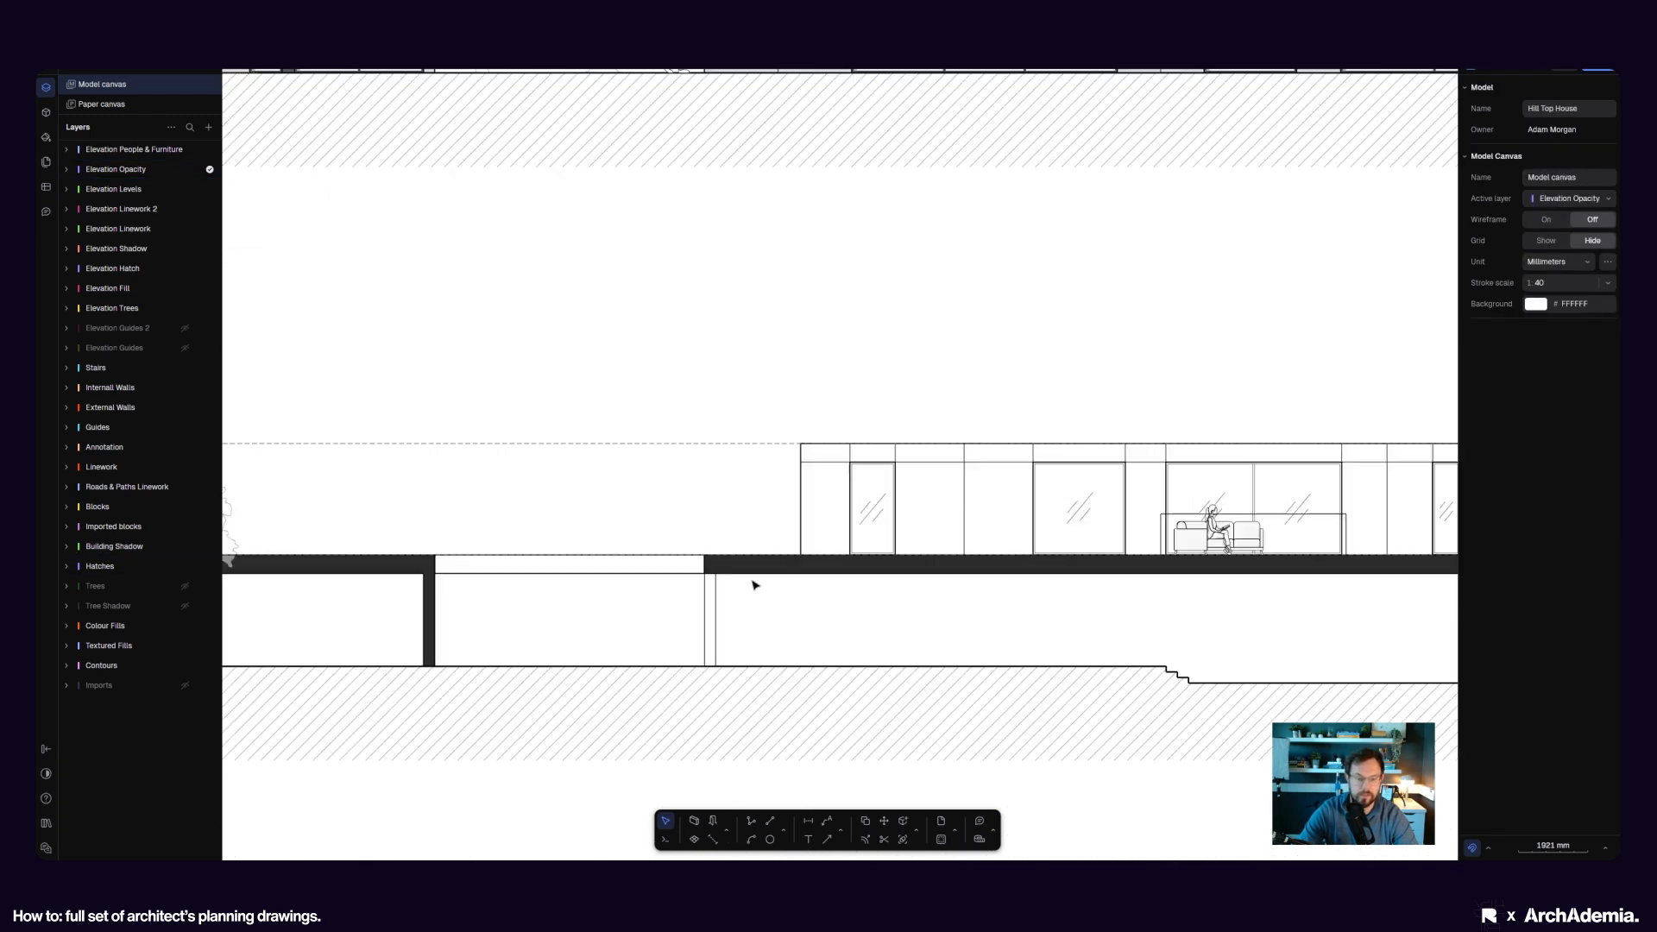
pyautogui.scroll(6, 753, 585)
pyautogui.scroll(-2, 692, 562)
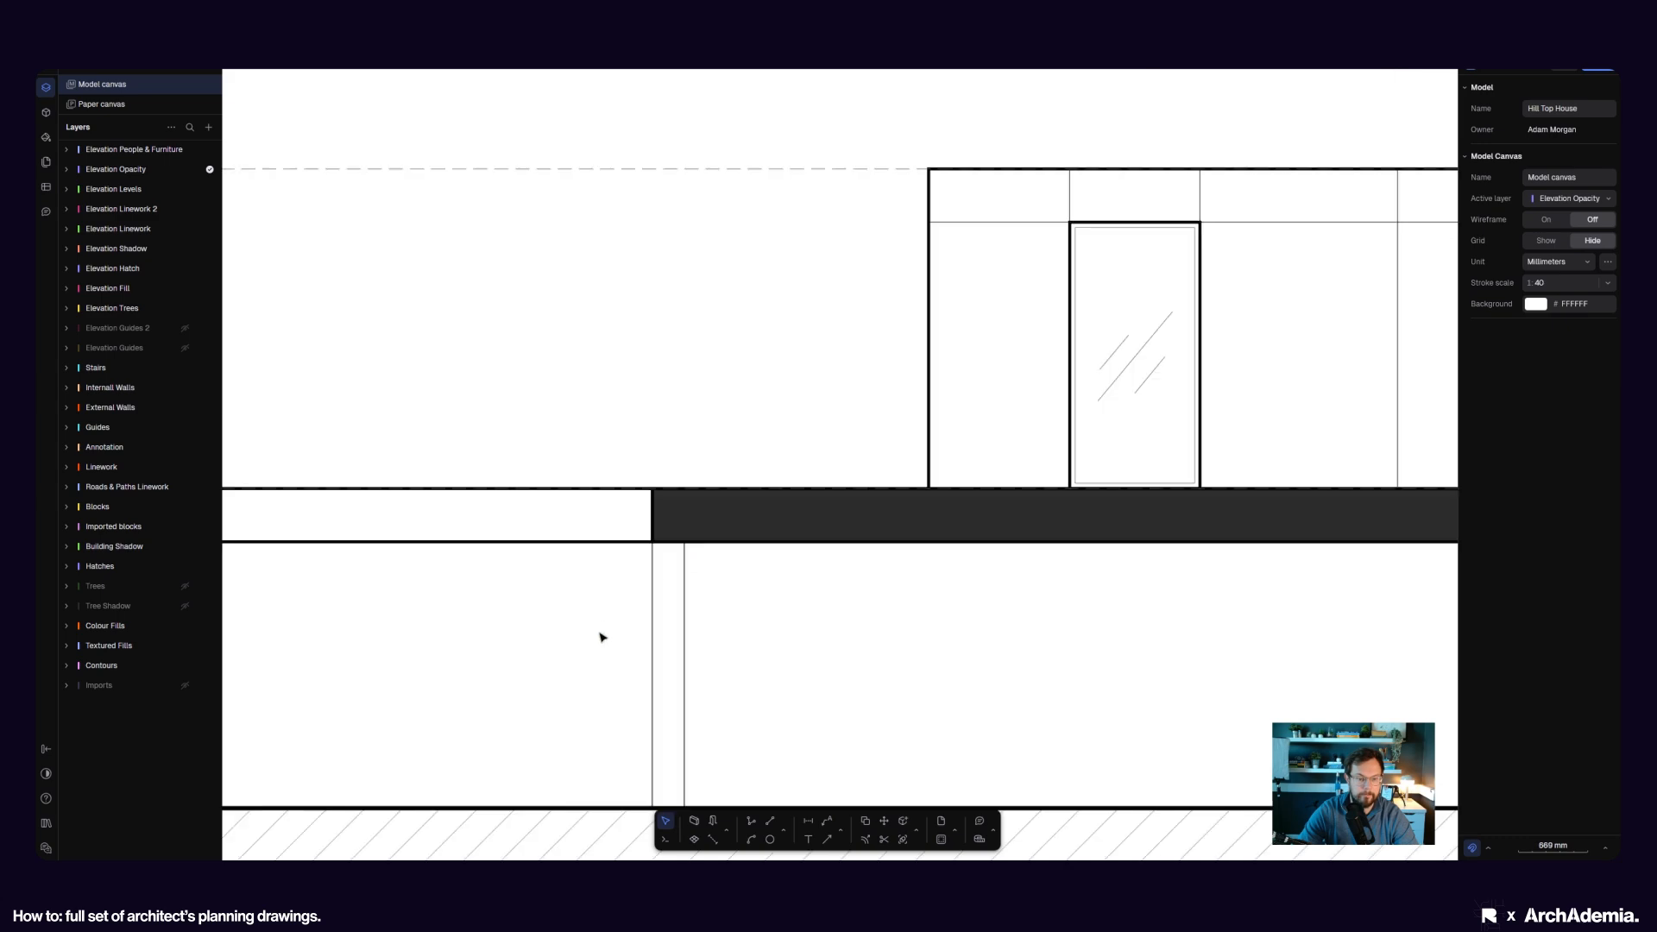
pyautogui.scroll(-5, 601, 637)
pyautogui.scroll(6, 734, 346)
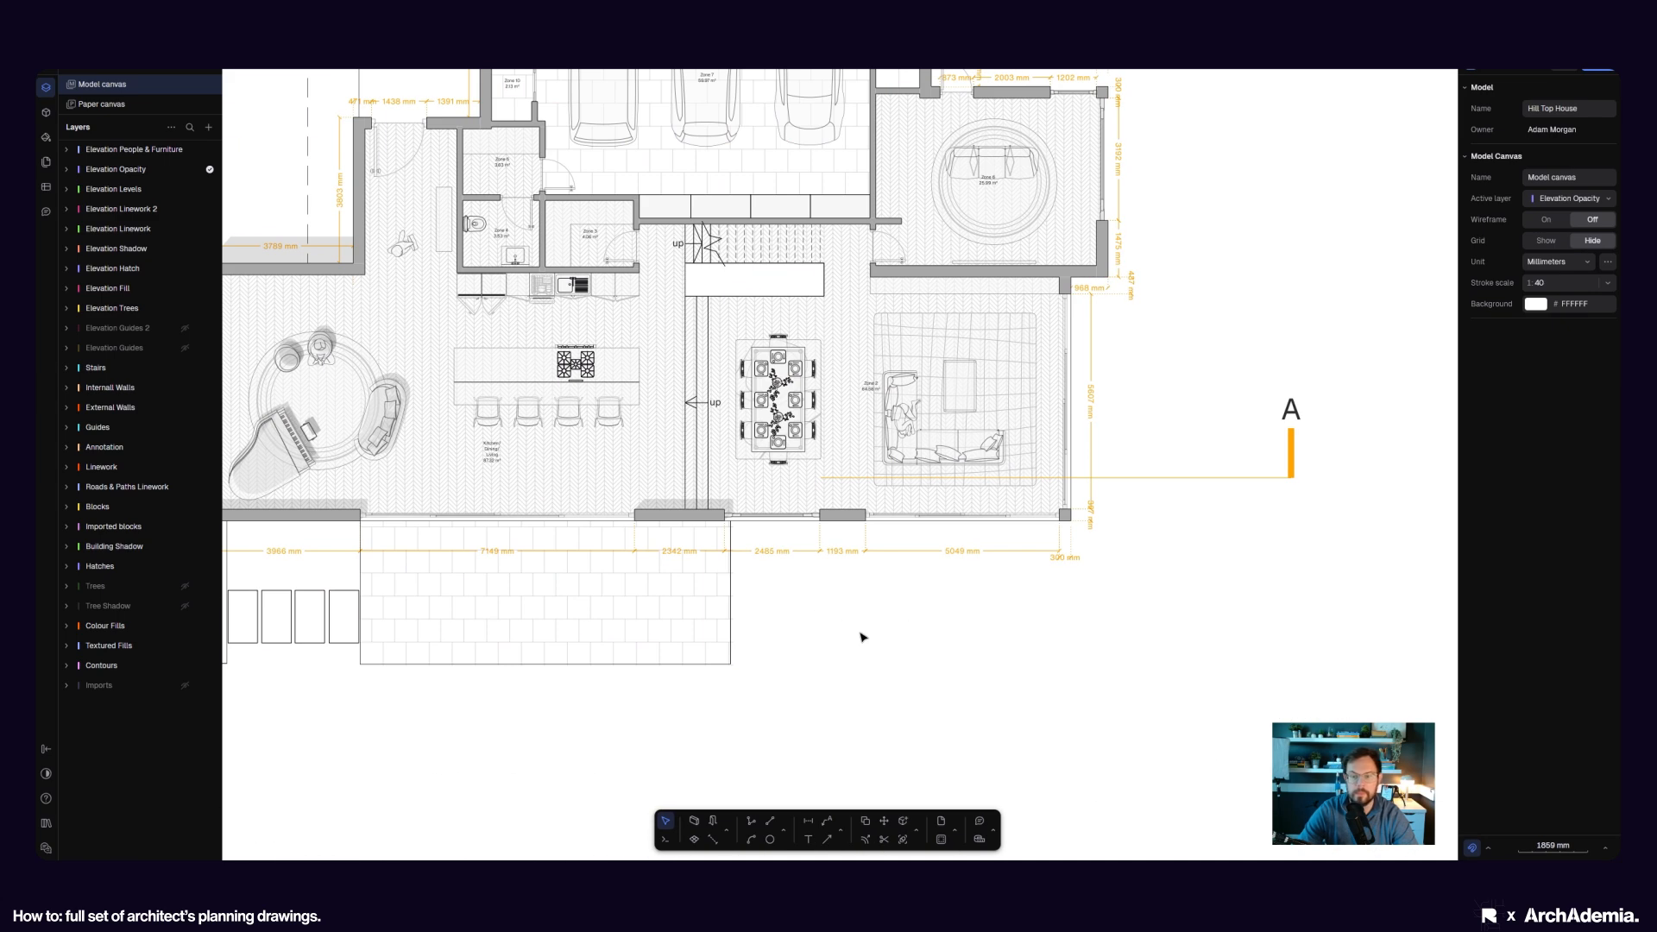
pyautogui.scroll(-4, 868, 644)
pyautogui.scroll(6, 856, 288)
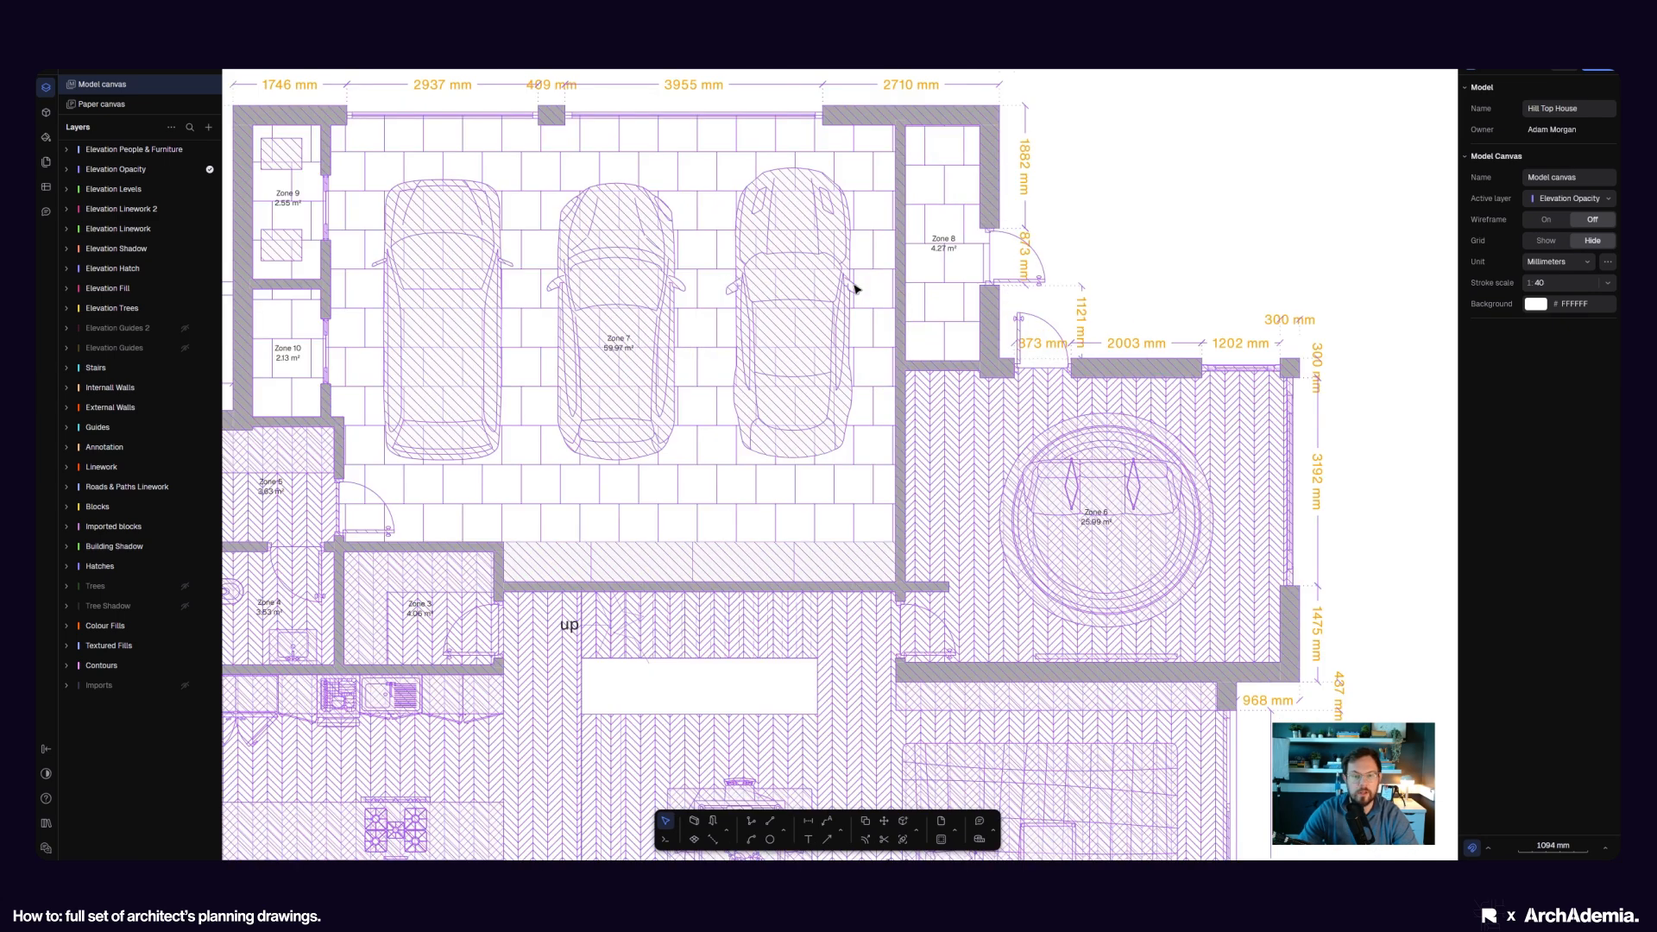
pyautogui.scroll(-4, 1170, 178)
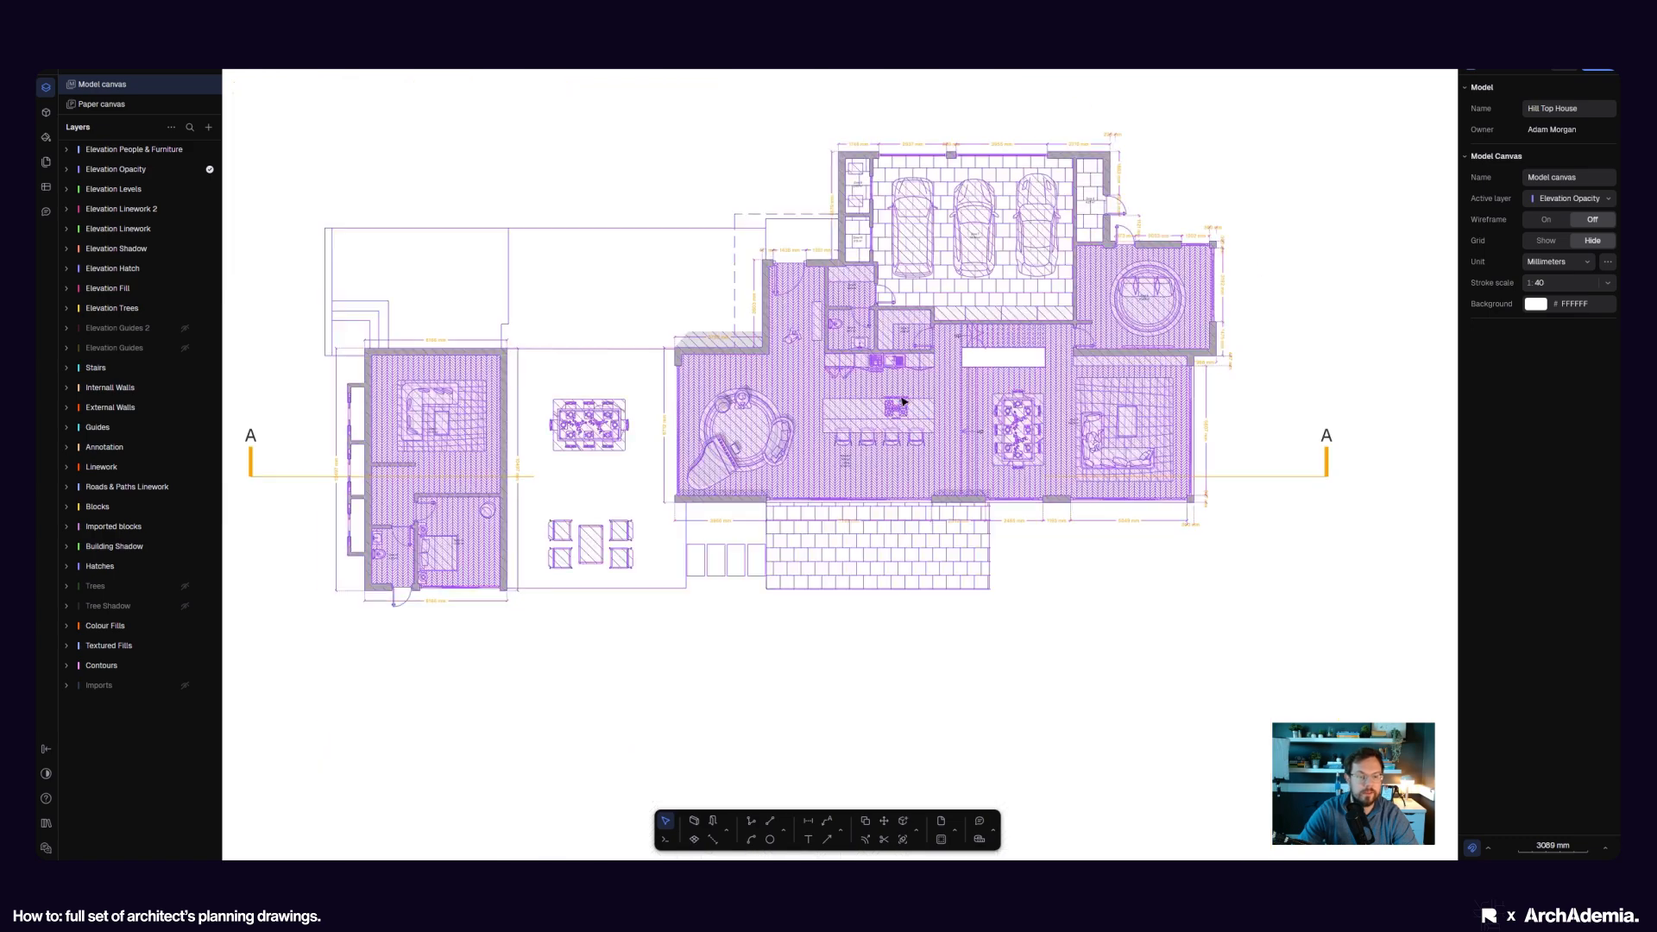
# - Open the floor plan block for editing and show the available views of the bypass sliding door beside the piano
pyautogui.click(795, 440)
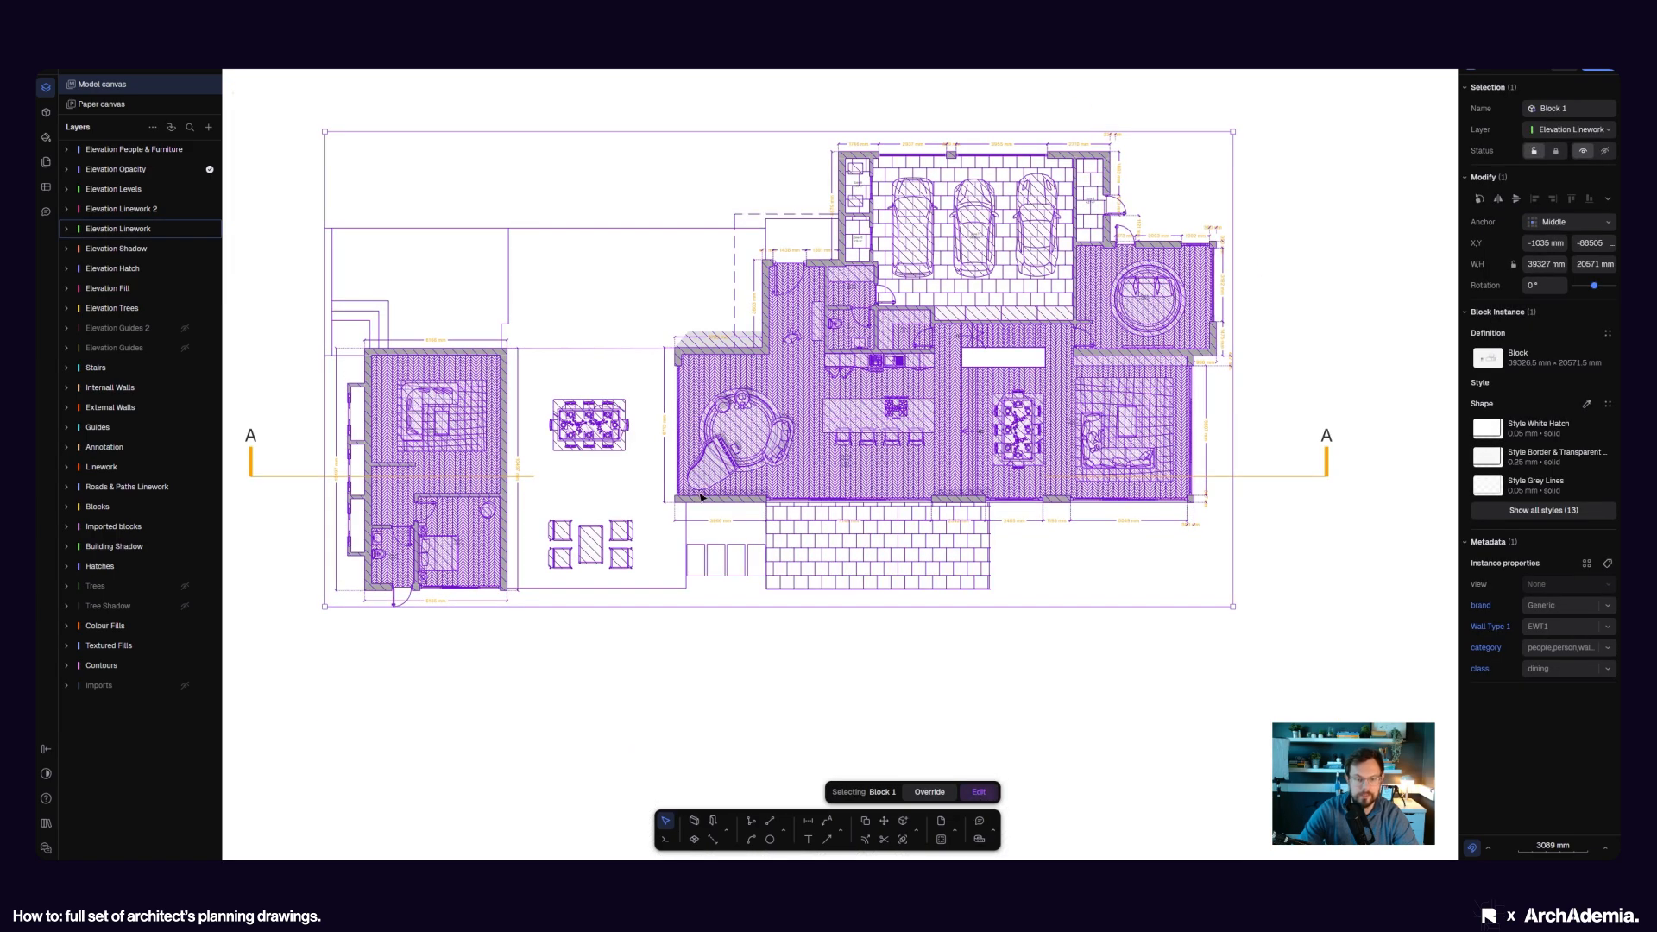
pyautogui.doubleClick(700, 497)
pyautogui.scroll(6, 701, 498)
pyautogui.click(715, 490)
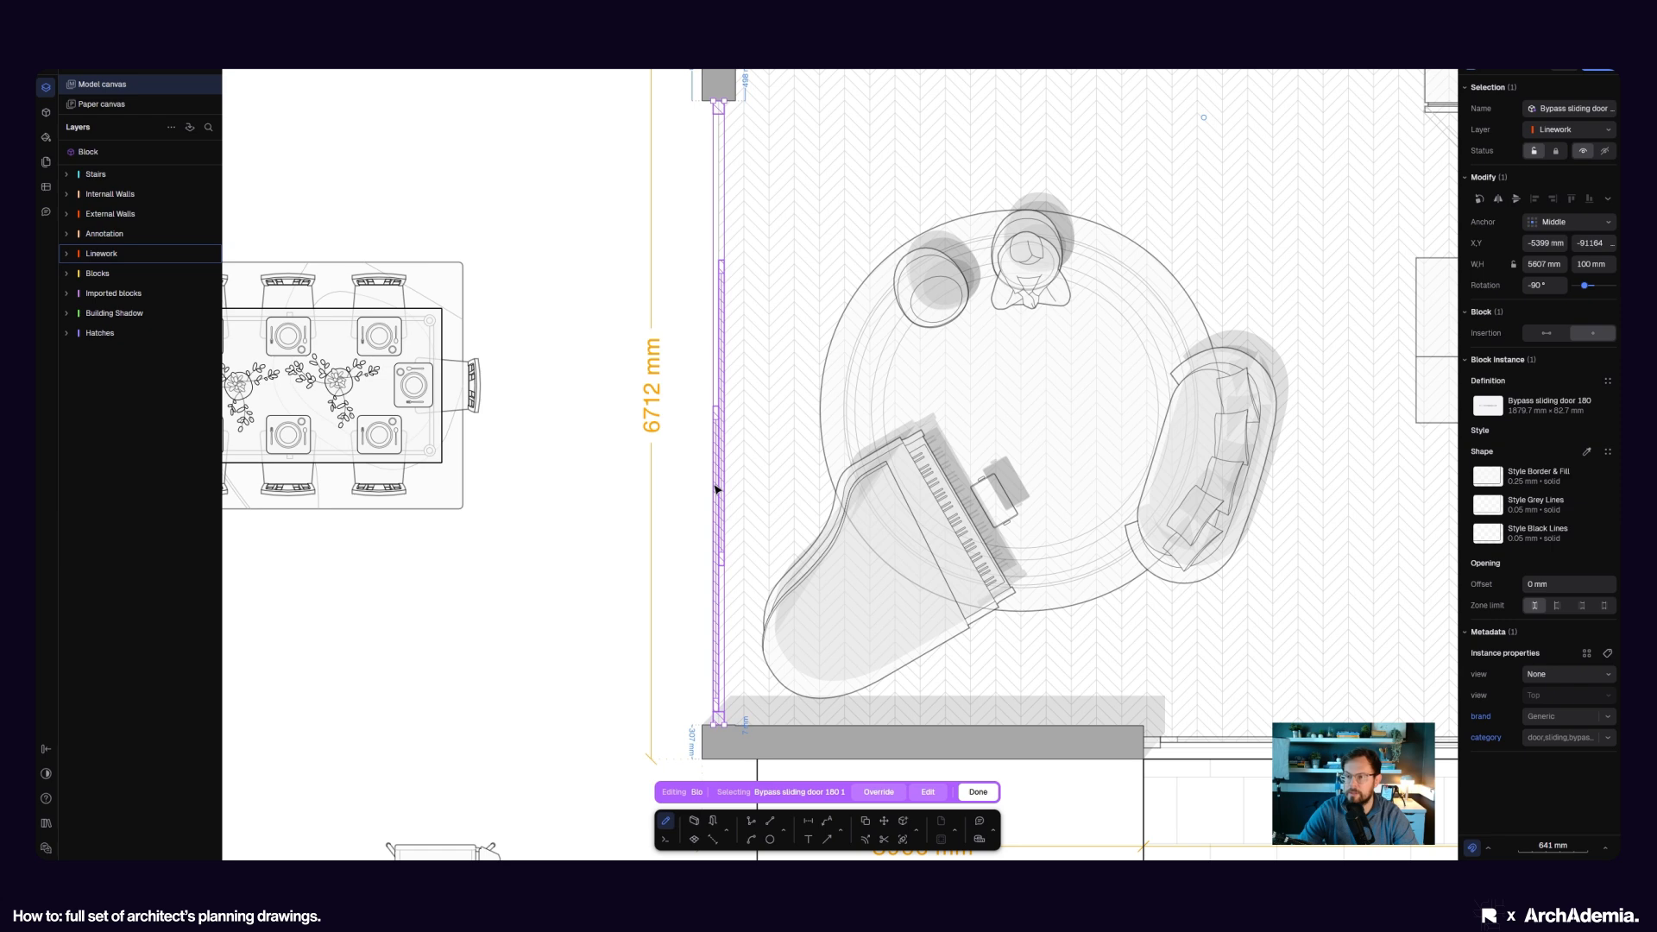
pyautogui.click(1548, 409)
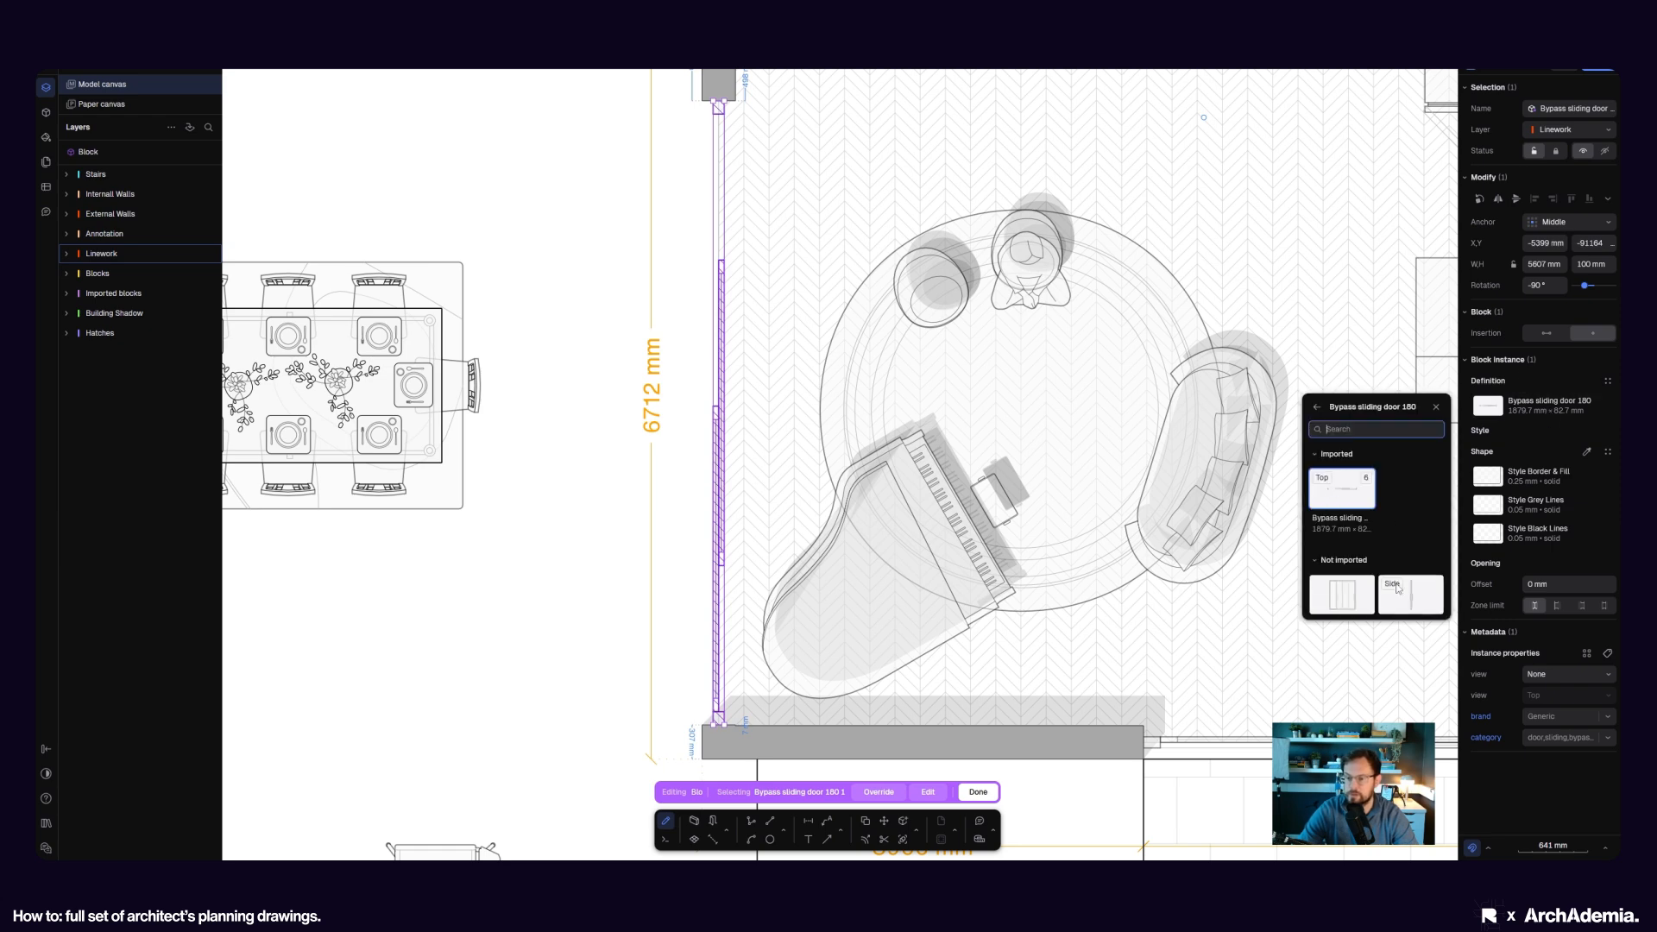
# - Switch the bypass sliding door beside the piano to its side view after comparing the plan with the section
pyautogui.scroll(-1, 1415, 535)
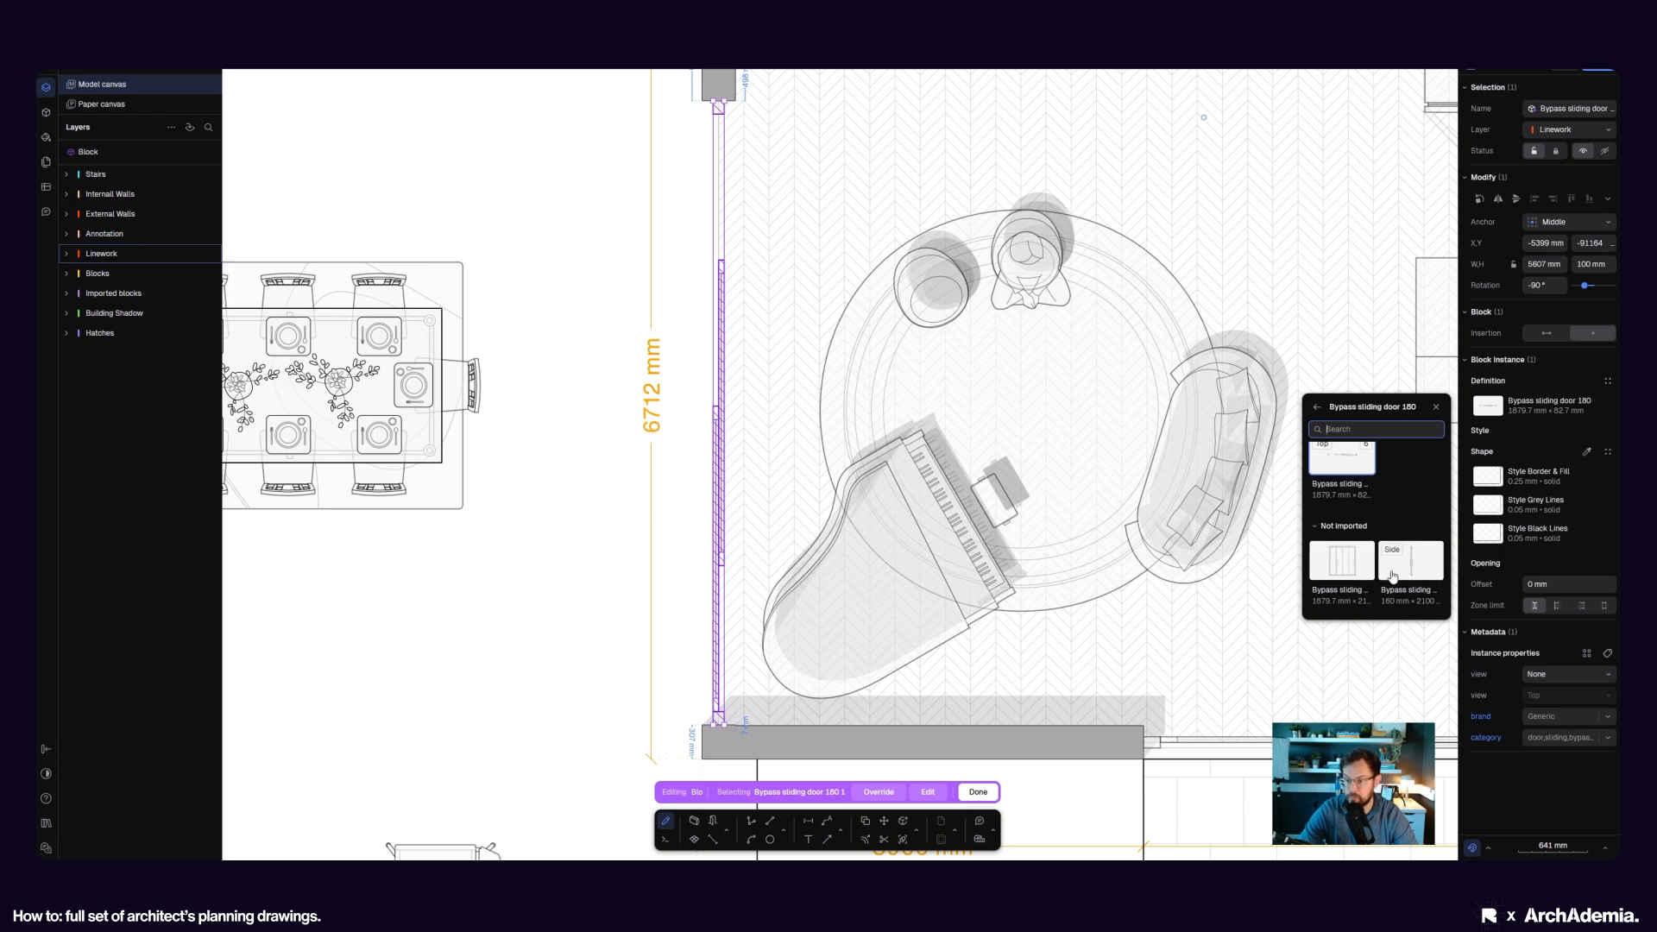
pyautogui.scroll(-10, 548, 277)
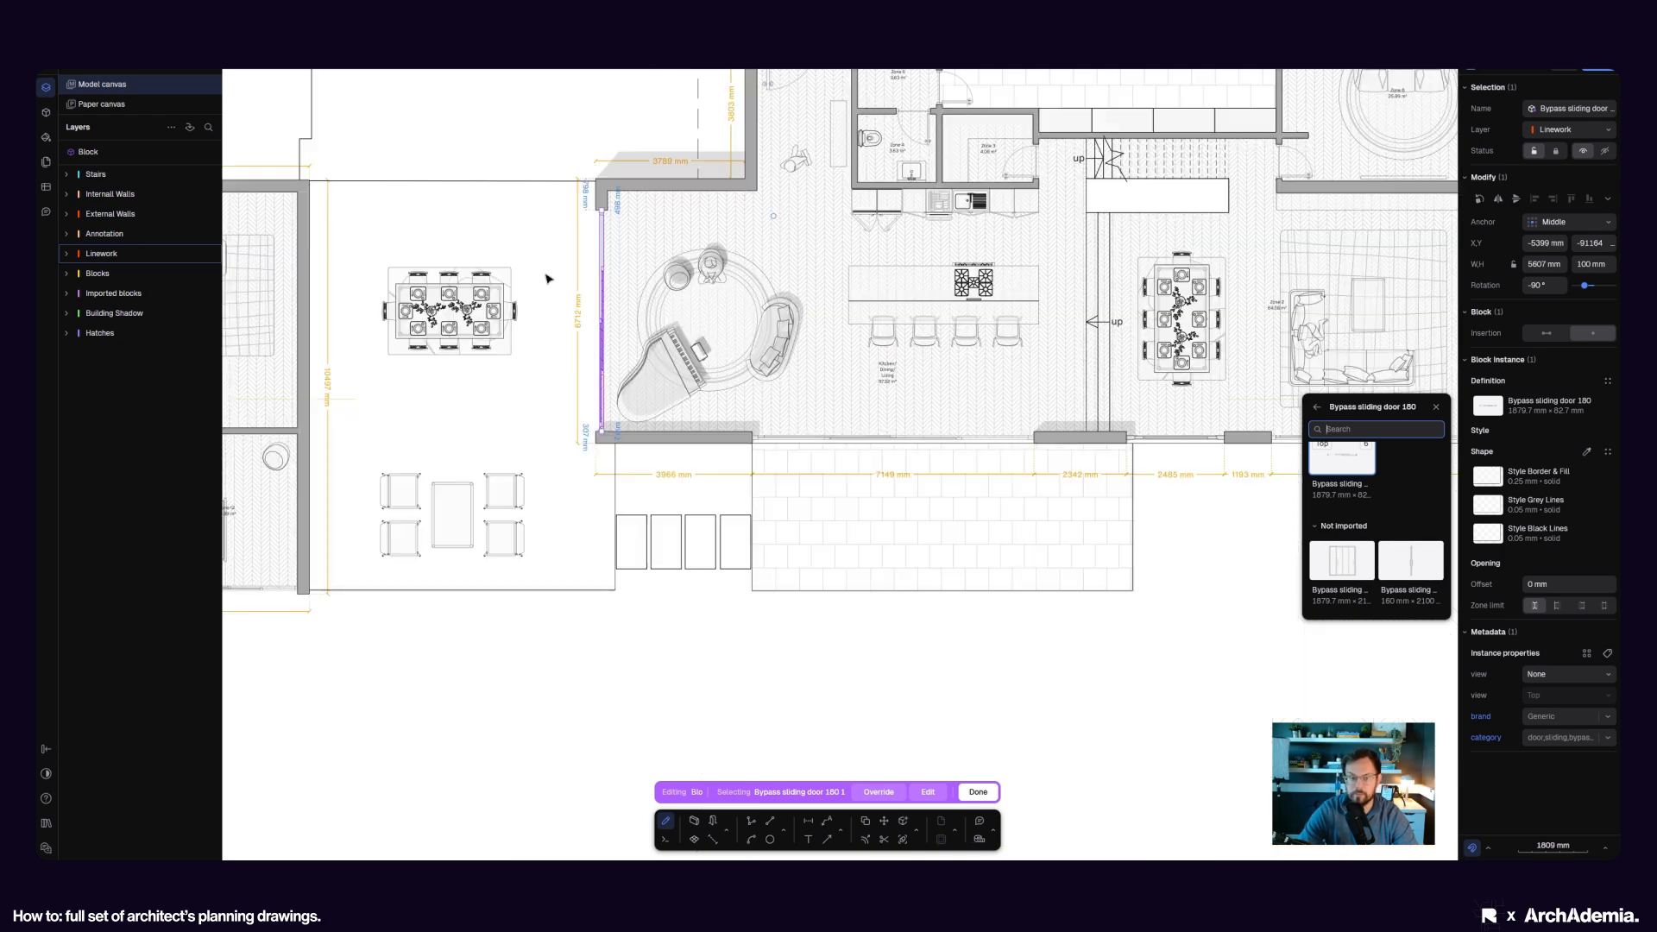
pyautogui.scroll(4, 557, 463)
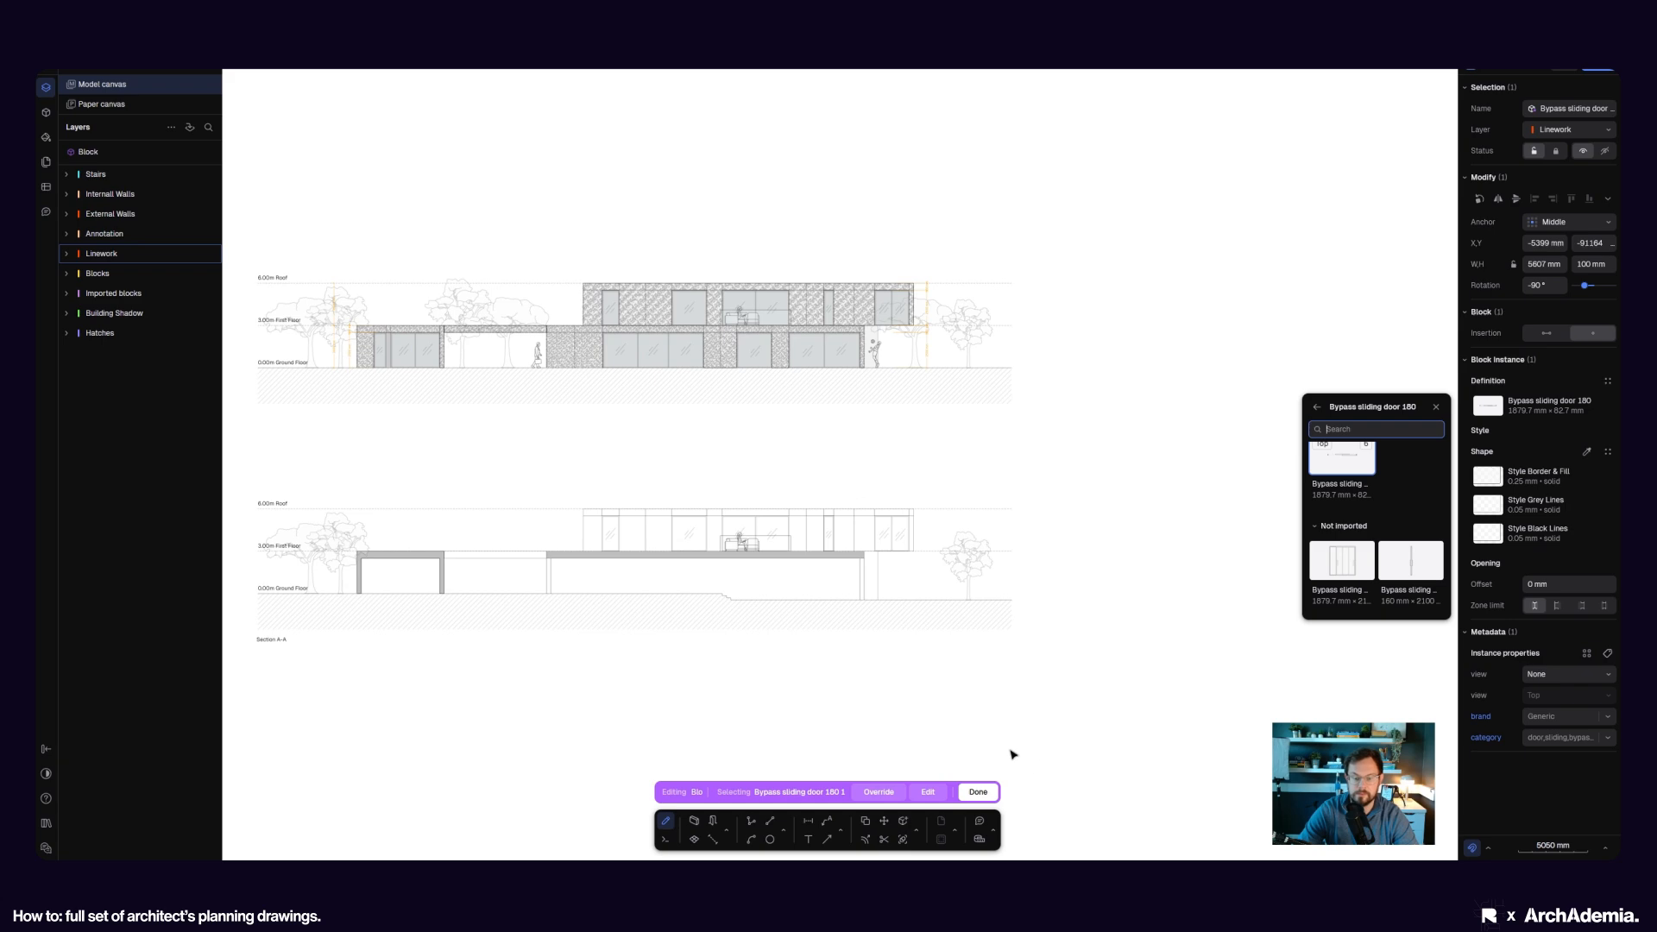
pyautogui.scroll(-5, 1013, 594)
pyautogui.scroll(5, 944, 444)
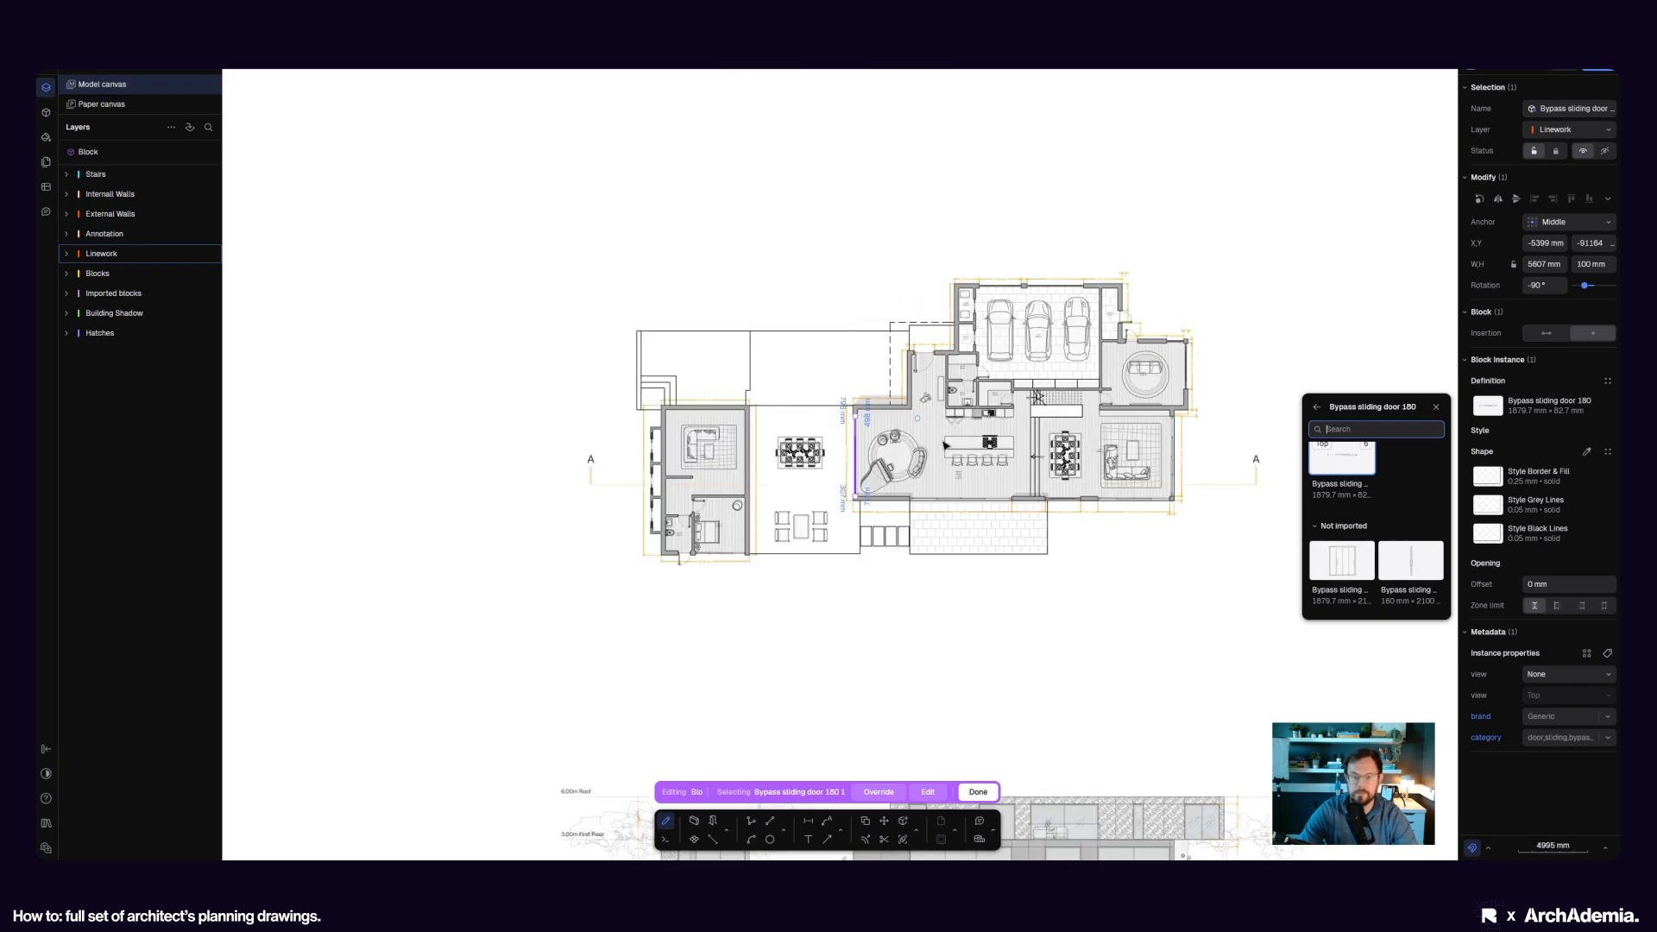
pyautogui.click(1413, 562)
pyautogui.scroll(4, 858, 356)
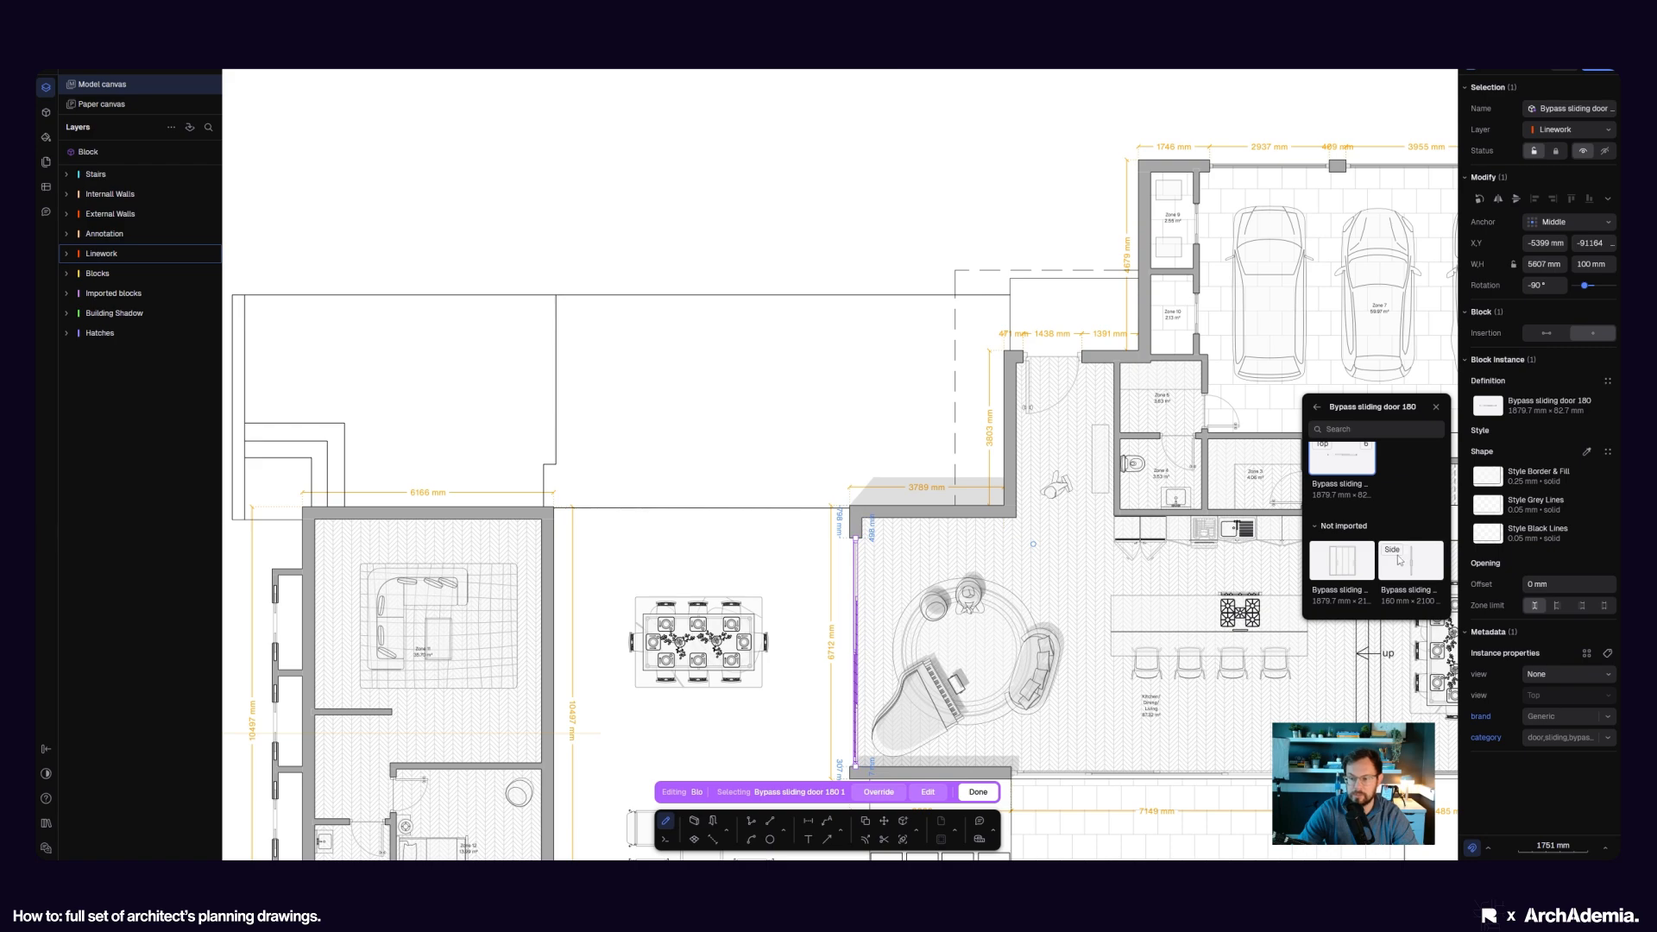
pyautogui.click(1400, 561)
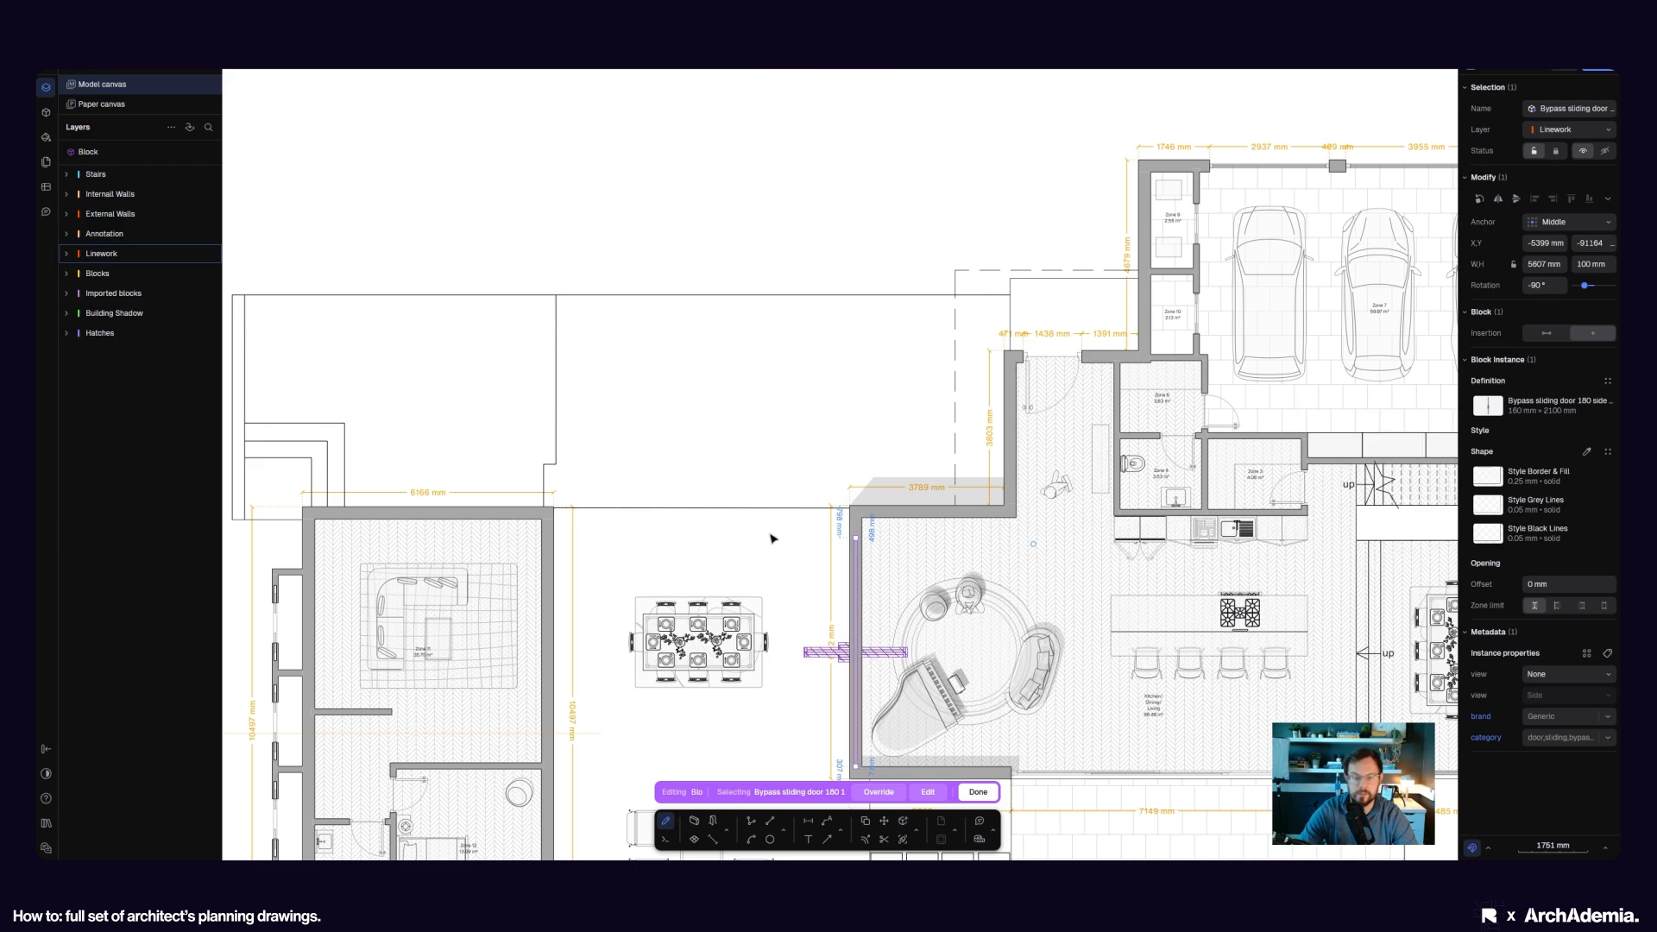
# - Move the side-view sliding door out of the wall into the clear space above the outdoor dining table
pyautogui.scroll(5, 833, 651)
pyautogui.moveTo(851, 659); pyautogui.dragTo(343, 247)
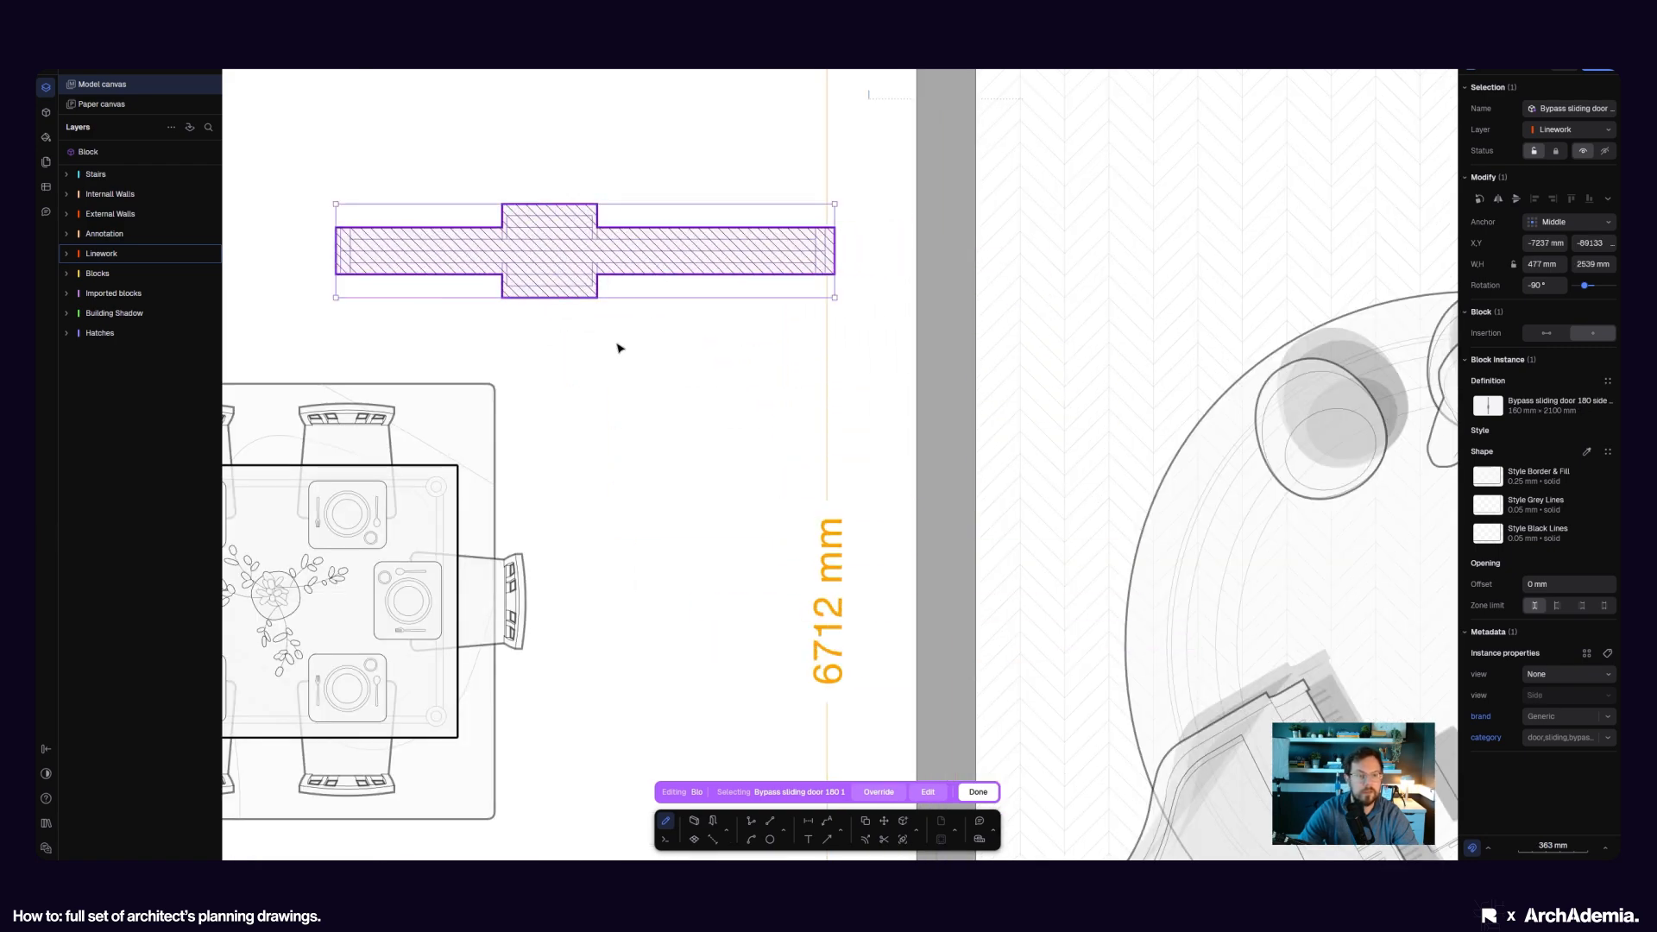
pyautogui.click(669, 399)
pyautogui.click(661, 298)
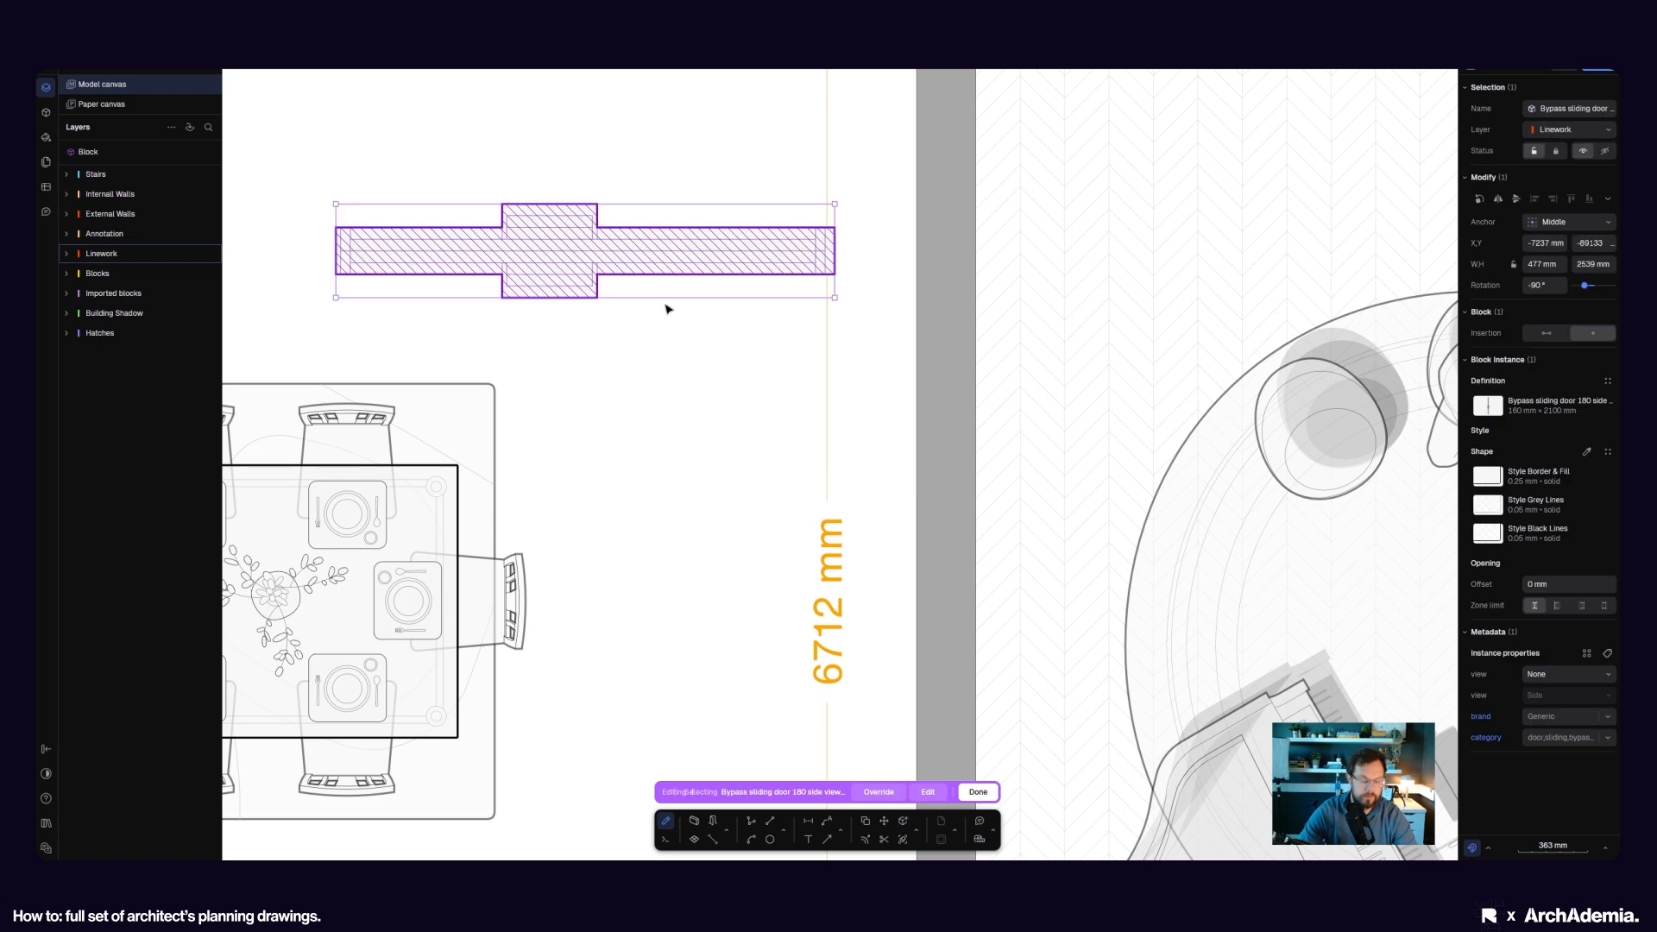
# - Transfer the side-view door out of the plan block into Section A-A, placing it inside the large room below the roof slab
pyautogui.scroll(-10, 669, 309)
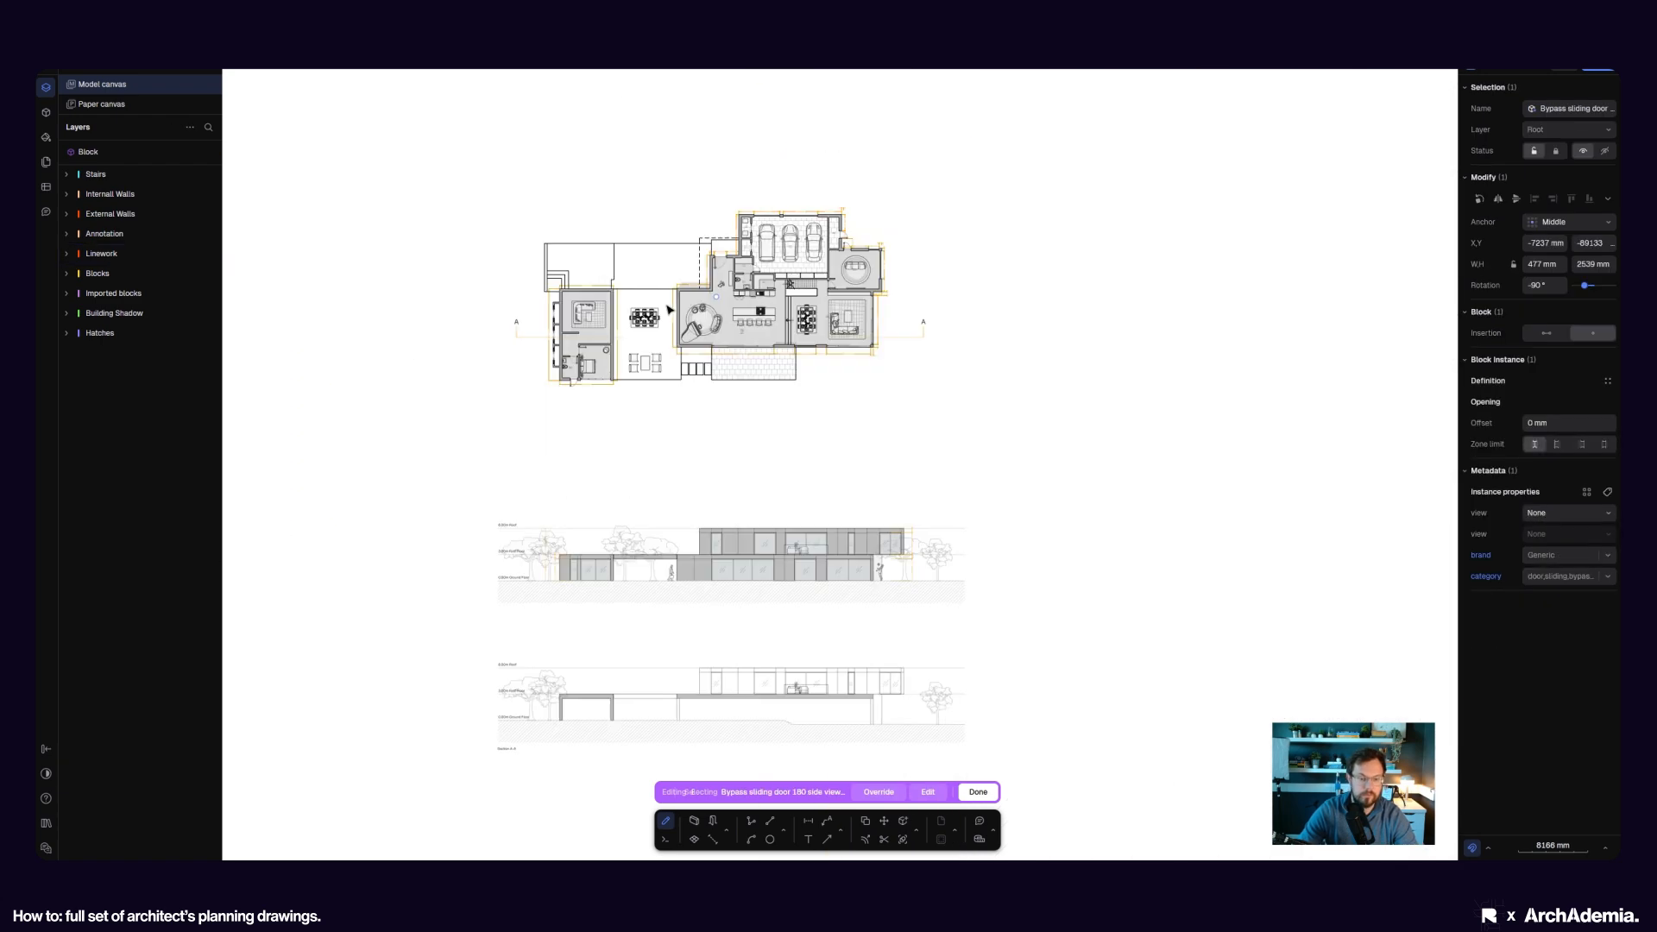
pyautogui.doubleClick(1088, 700)
pyautogui.scroll(10, 672, 715)
pyautogui.moveTo(677, 687); pyautogui.dragTo(613, 613, button='middle')
pyautogui.hotkey('ctrl', 'v')
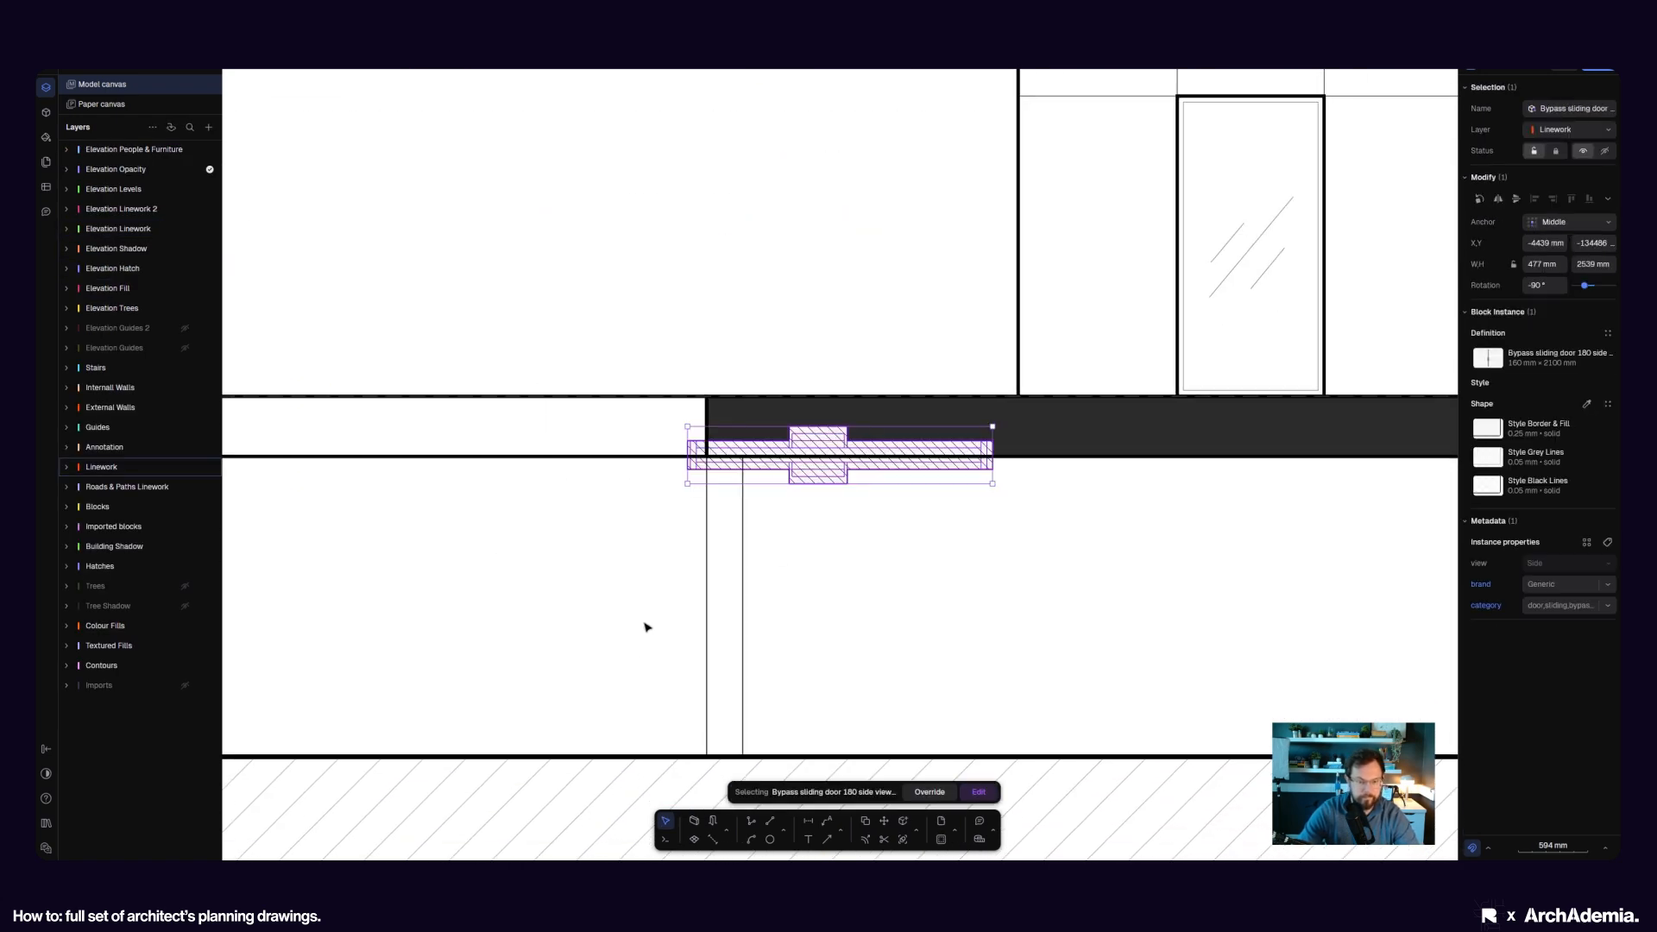
pyautogui.moveTo(820, 481); pyautogui.dragTo(924, 603)
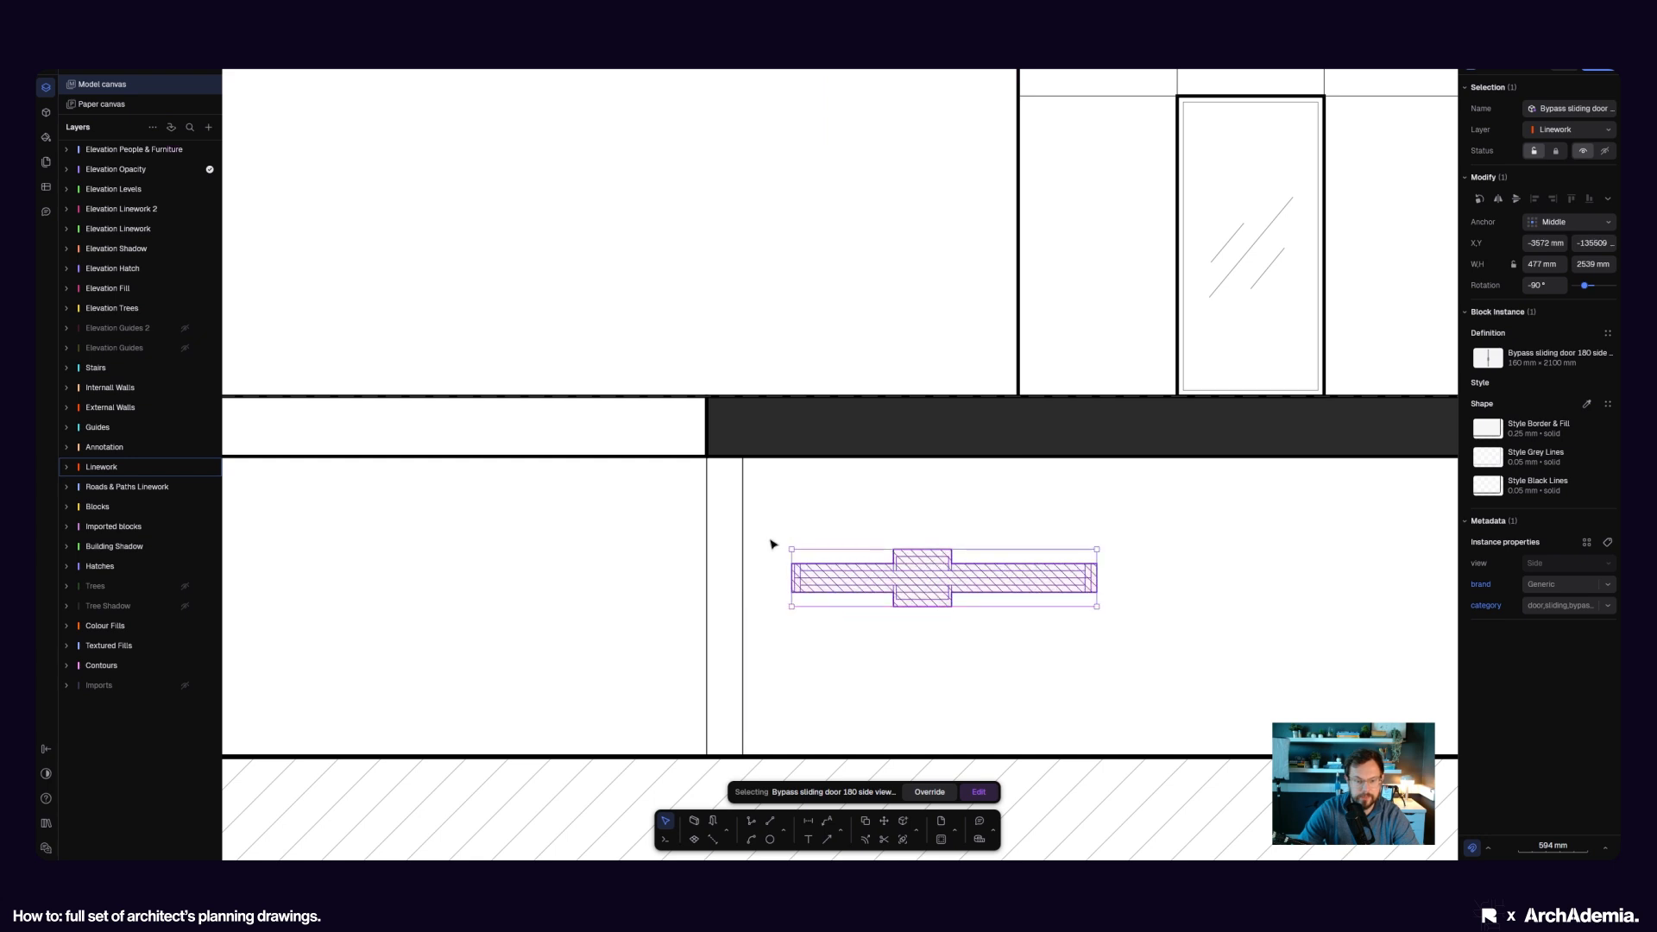
# - Set the pasted sliding door's rotation to 0° so that it stands upright
pyautogui.moveTo(789, 541); pyautogui.dragTo(958, 500)
pyautogui.hotkey('ctrl', 'z')
pyautogui.moveTo(1360, 542); pyautogui.dragTo(1300, 555, button='middle')
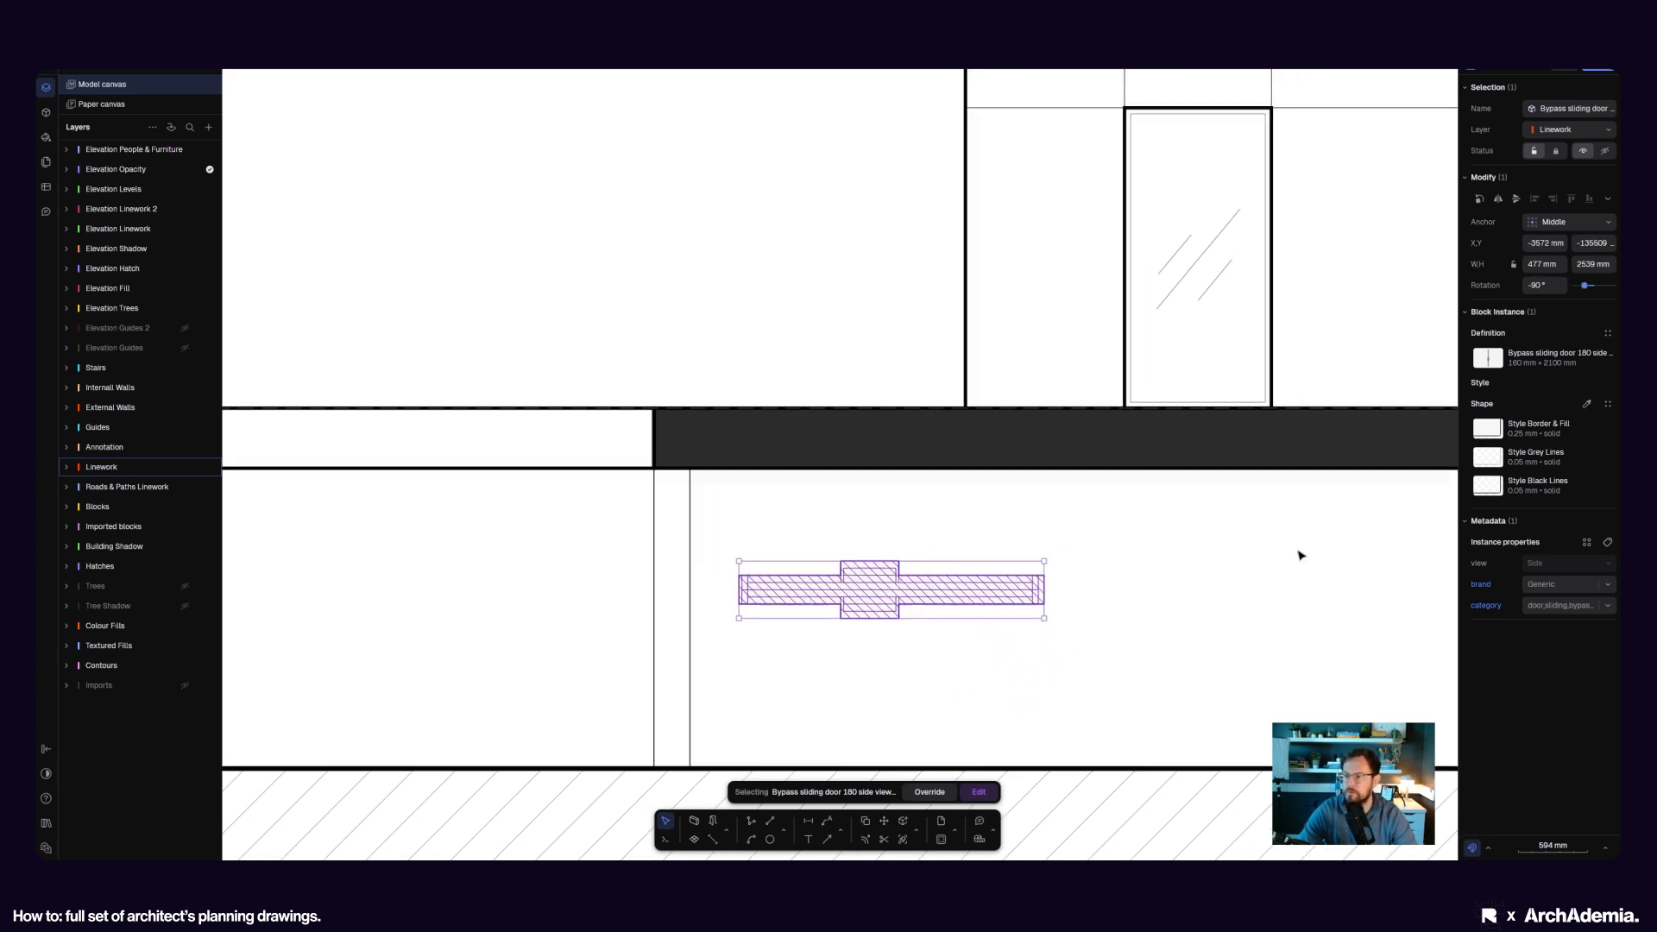
pyautogui.press('Return')
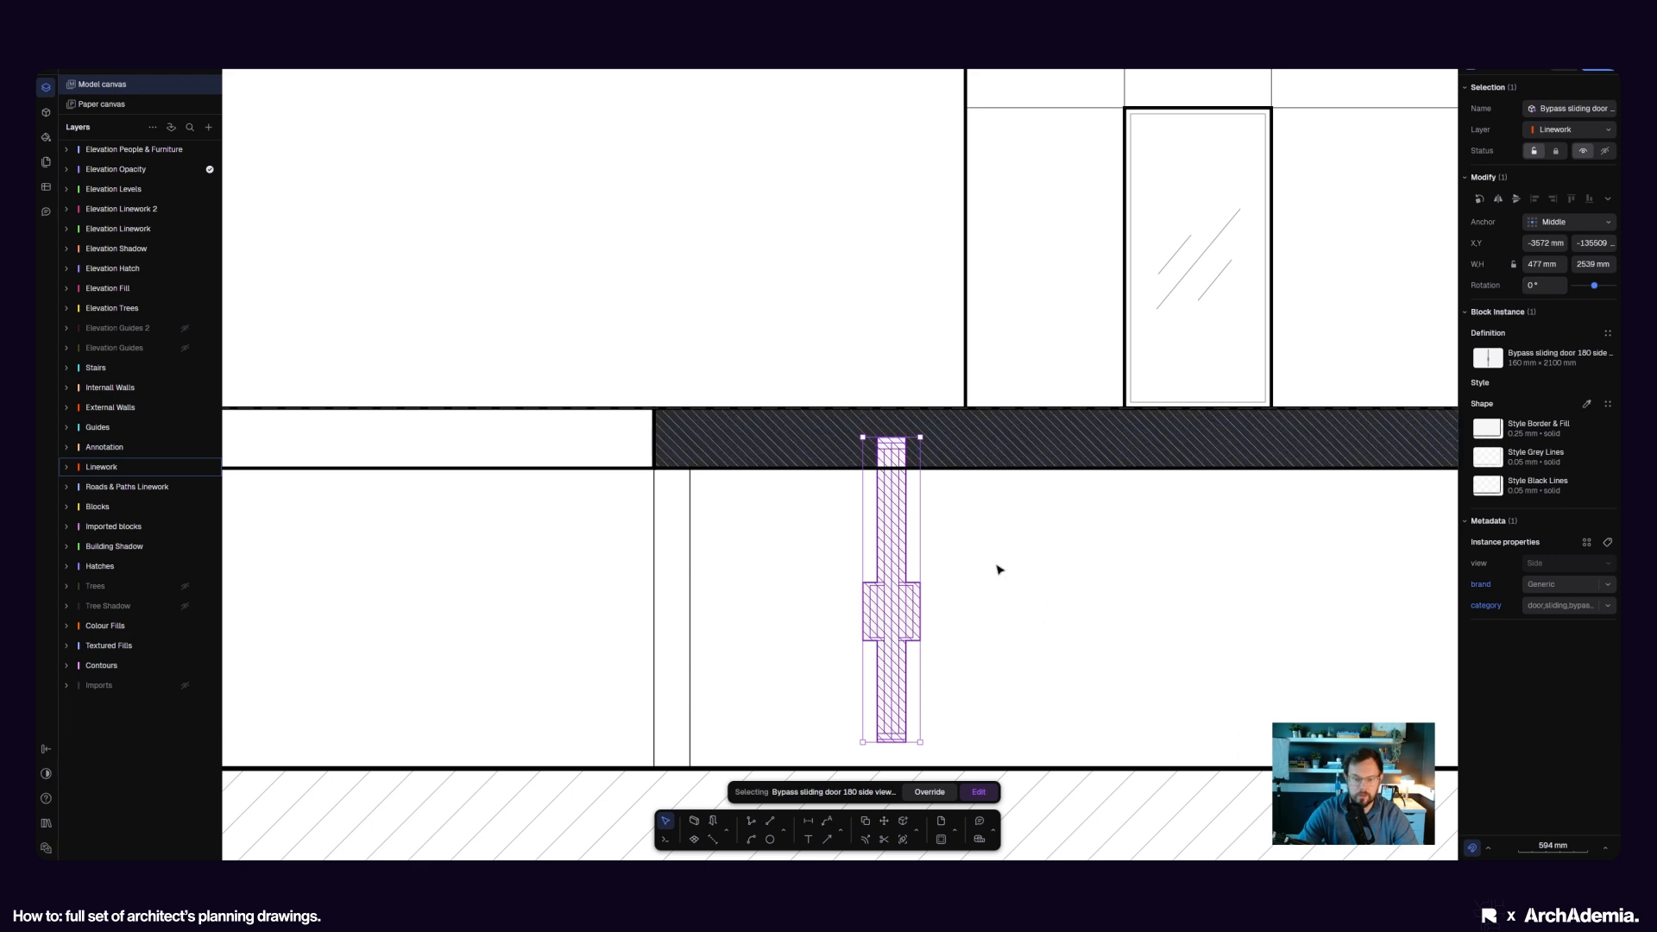
# - Fit the sliding door between the large room's left wall lines, 181 mm wide and 2500 mm high, from floor to slab underside
pyautogui.moveTo(903, 603); pyautogui.dragTo(681, 529)
pyautogui.scroll(4, 687, 613)
pyautogui.scroll(-3, 680, 529)
pyautogui.scroll(5, 662, 709)
pyautogui.moveTo(645, 682); pyautogui.dragTo(544, 513, button='middle')
pyautogui.moveTo(544, 512); pyautogui.dragTo(574, 628)
pyautogui.scroll(-7, 602, 732)
pyautogui.scroll(7, 586, 398)
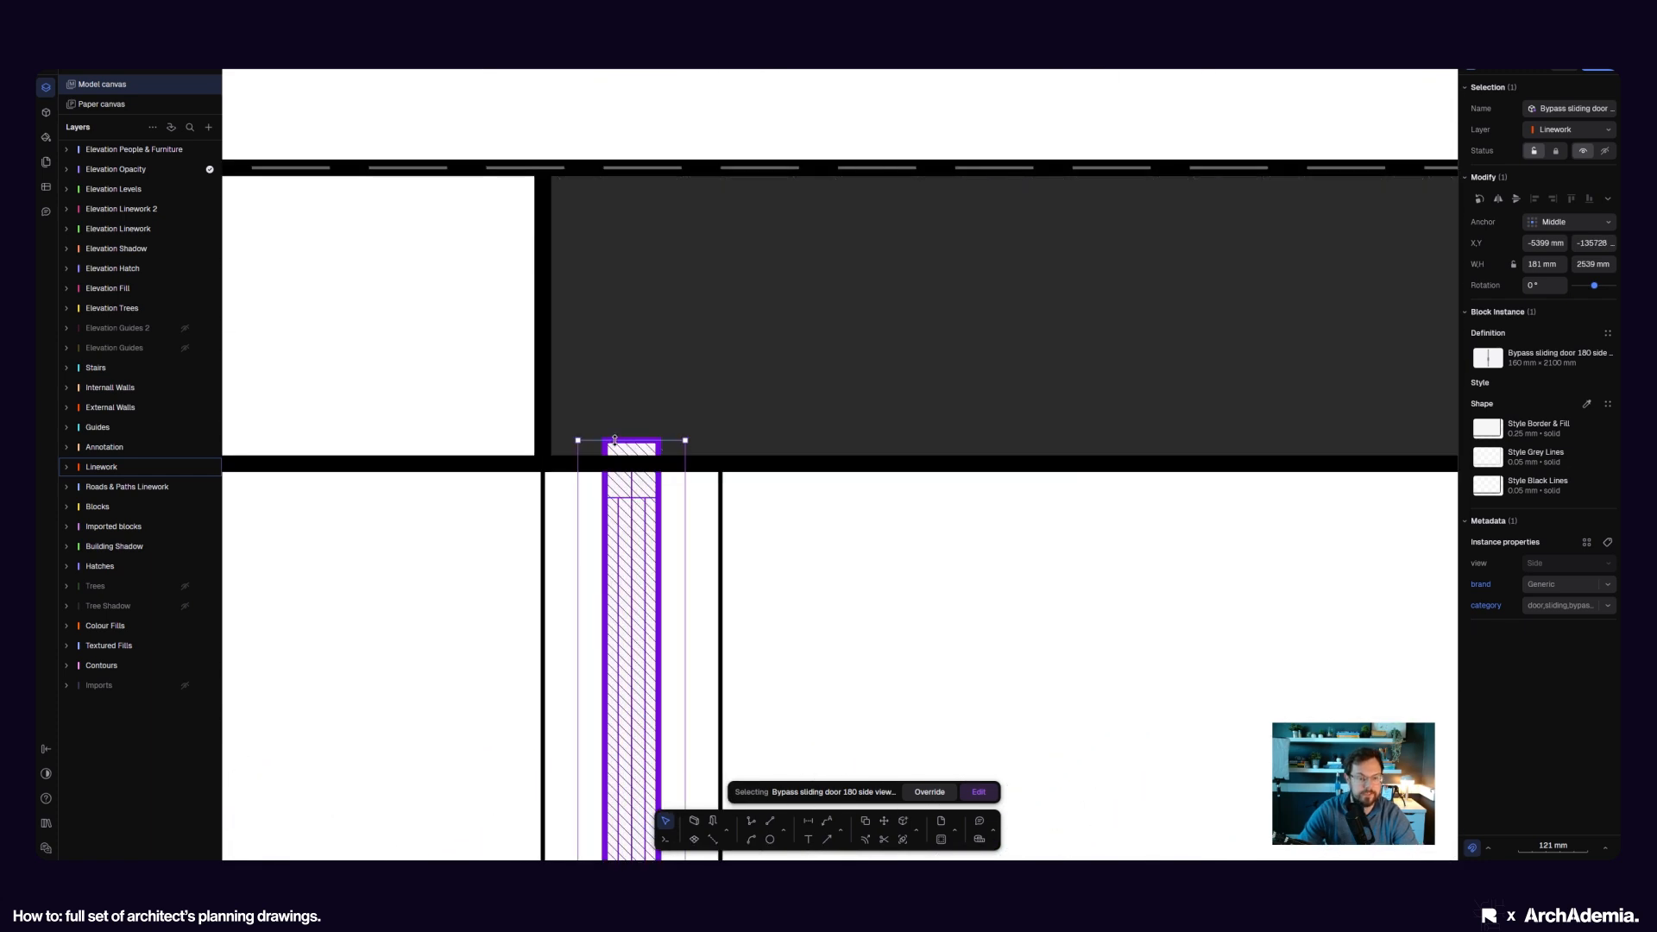
pyautogui.click(888, 566)
pyautogui.scroll(-8, 522, 562)
pyautogui.scroll(6, 515, 516)
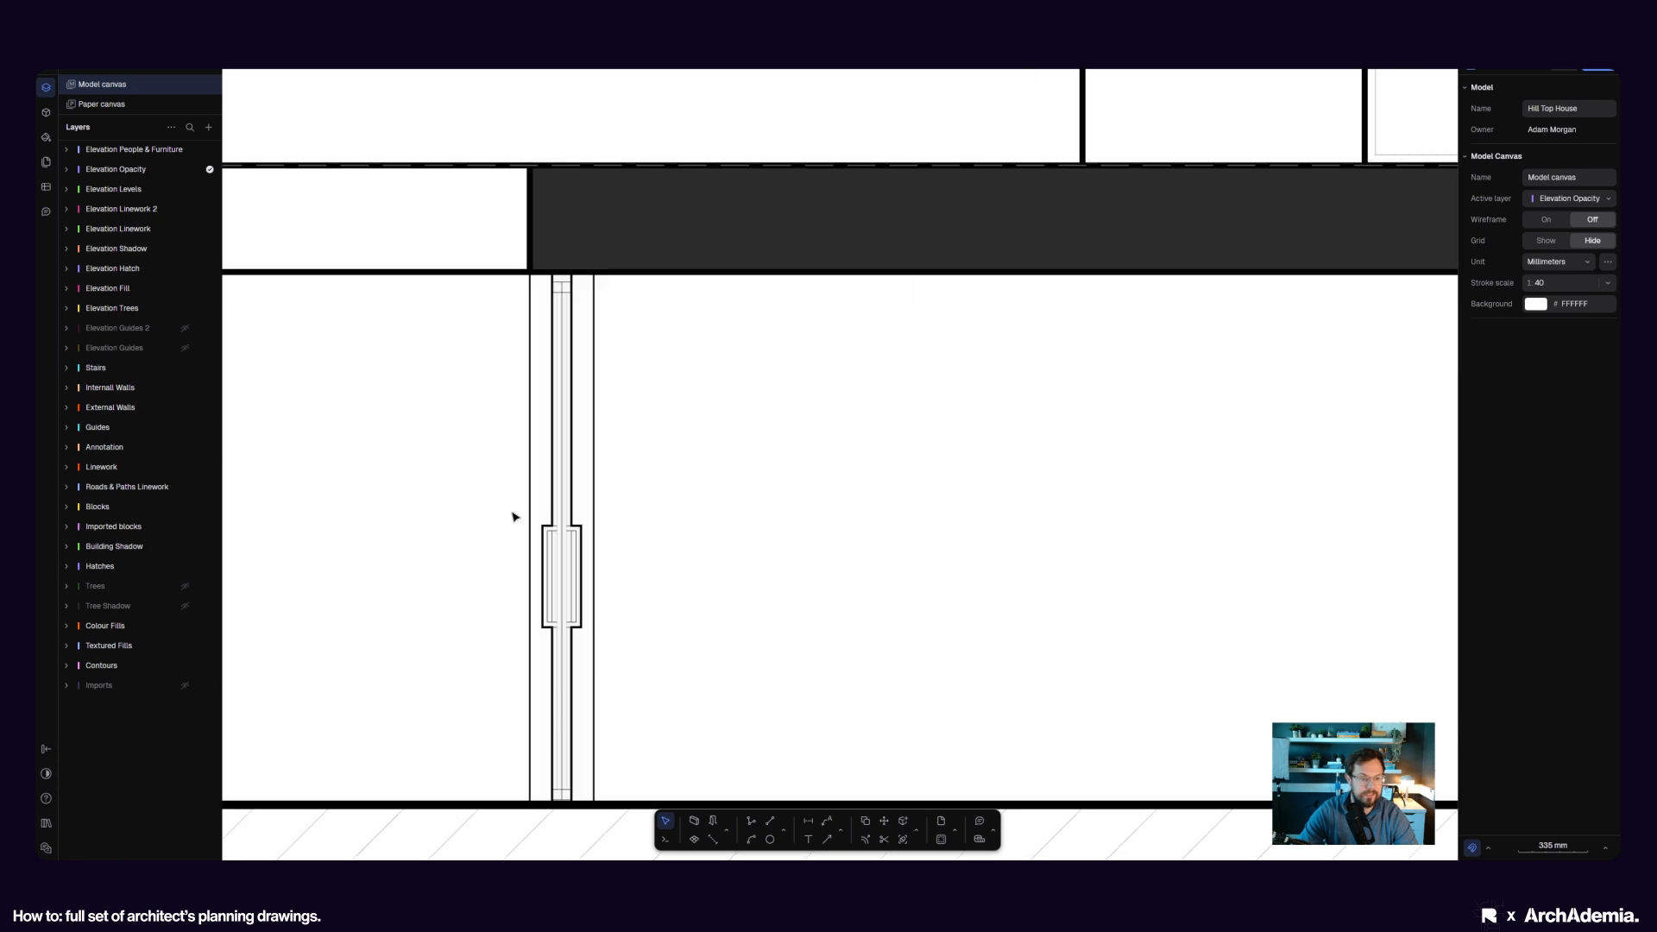
# - Narrow the sliding door to 166 mm and shift it sideways to centre it between the left wall lines
pyautogui.click(596, 581)
pyautogui.scroll(4, 590, 584)
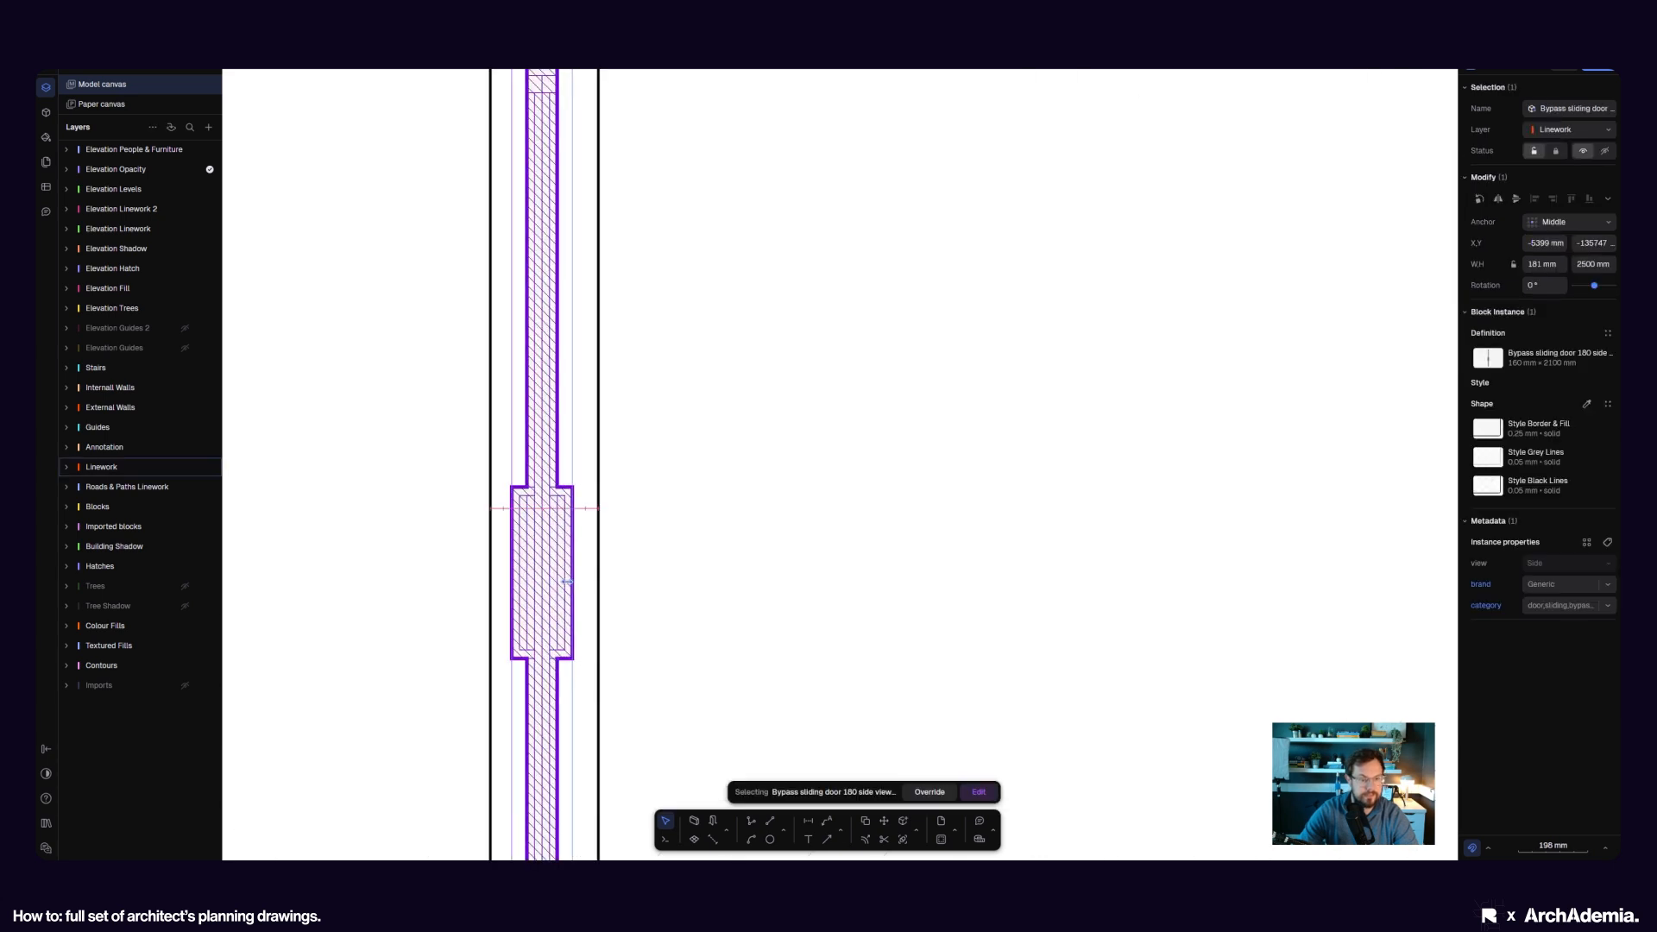
pyautogui.moveTo(567, 583); pyautogui.dragTo(565, 583)
pyautogui.click(883, 823)
pyautogui.click(639, 536)
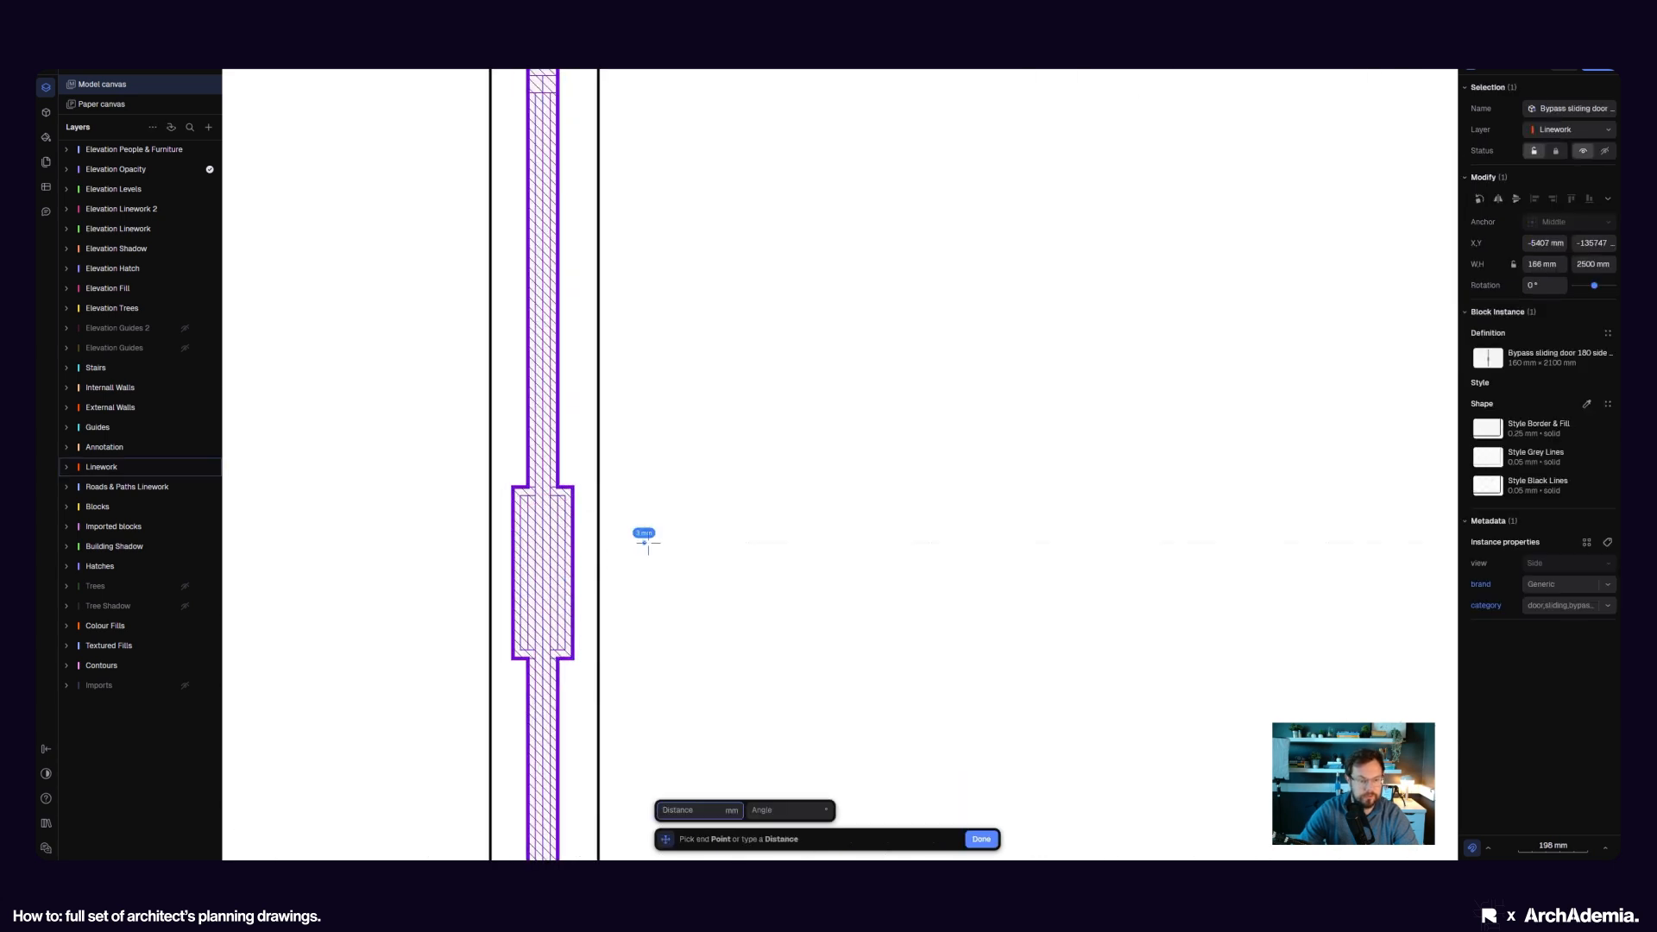
pyautogui.click(640, 536)
# - Copy the side-view sliding door to between the wall lines at the large room's right end
pyautogui.click(866, 820)
pyautogui.scroll(-4, 499, 534)
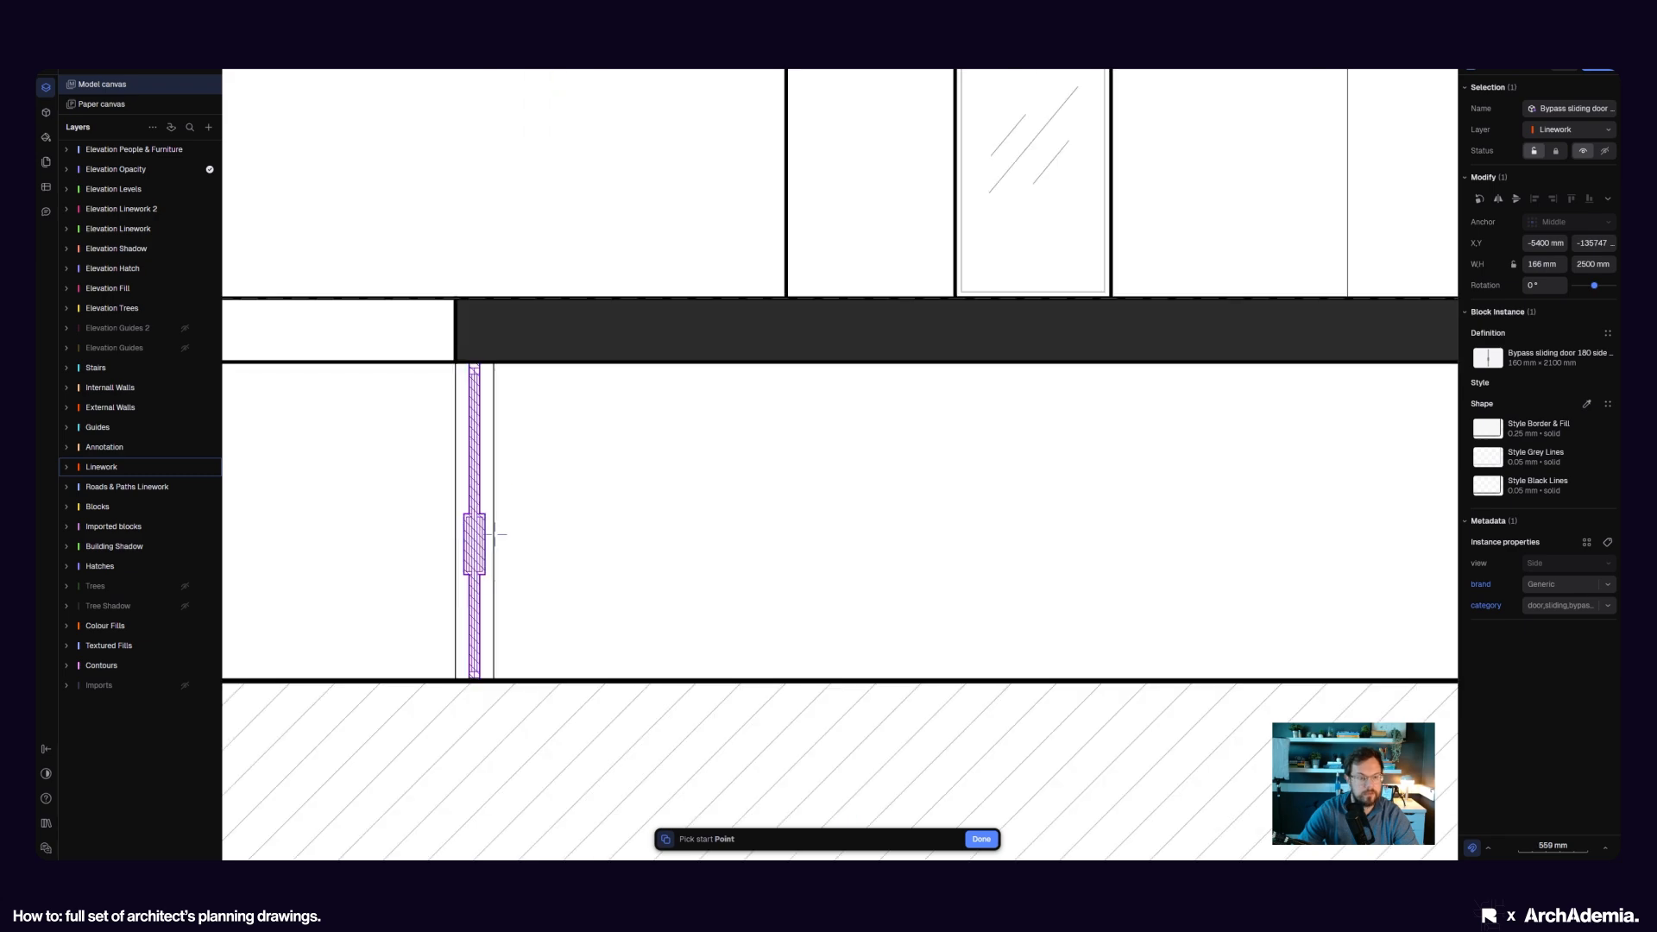
pyautogui.click(494, 529)
pyautogui.scroll(-3, 777, 544)
pyautogui.scroll(5, 639, 517)
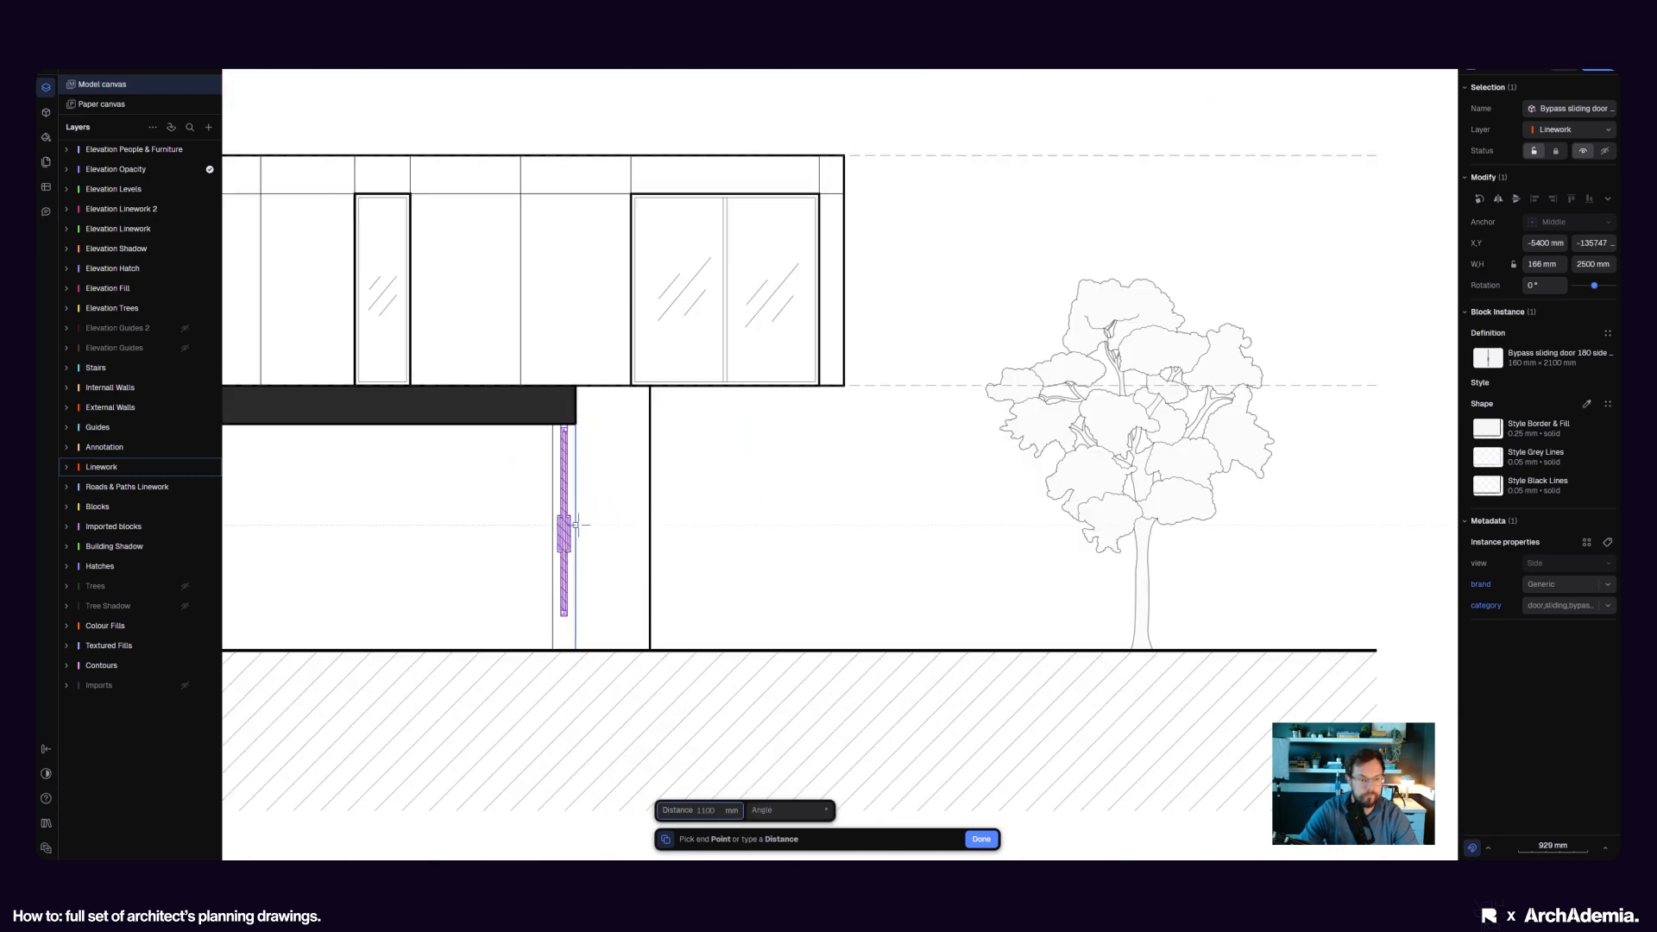
pyautogui.scroll(3, 565, 628)
pyautogui.click(565, 628)
pyautogui.scroll(3, 565, 628)
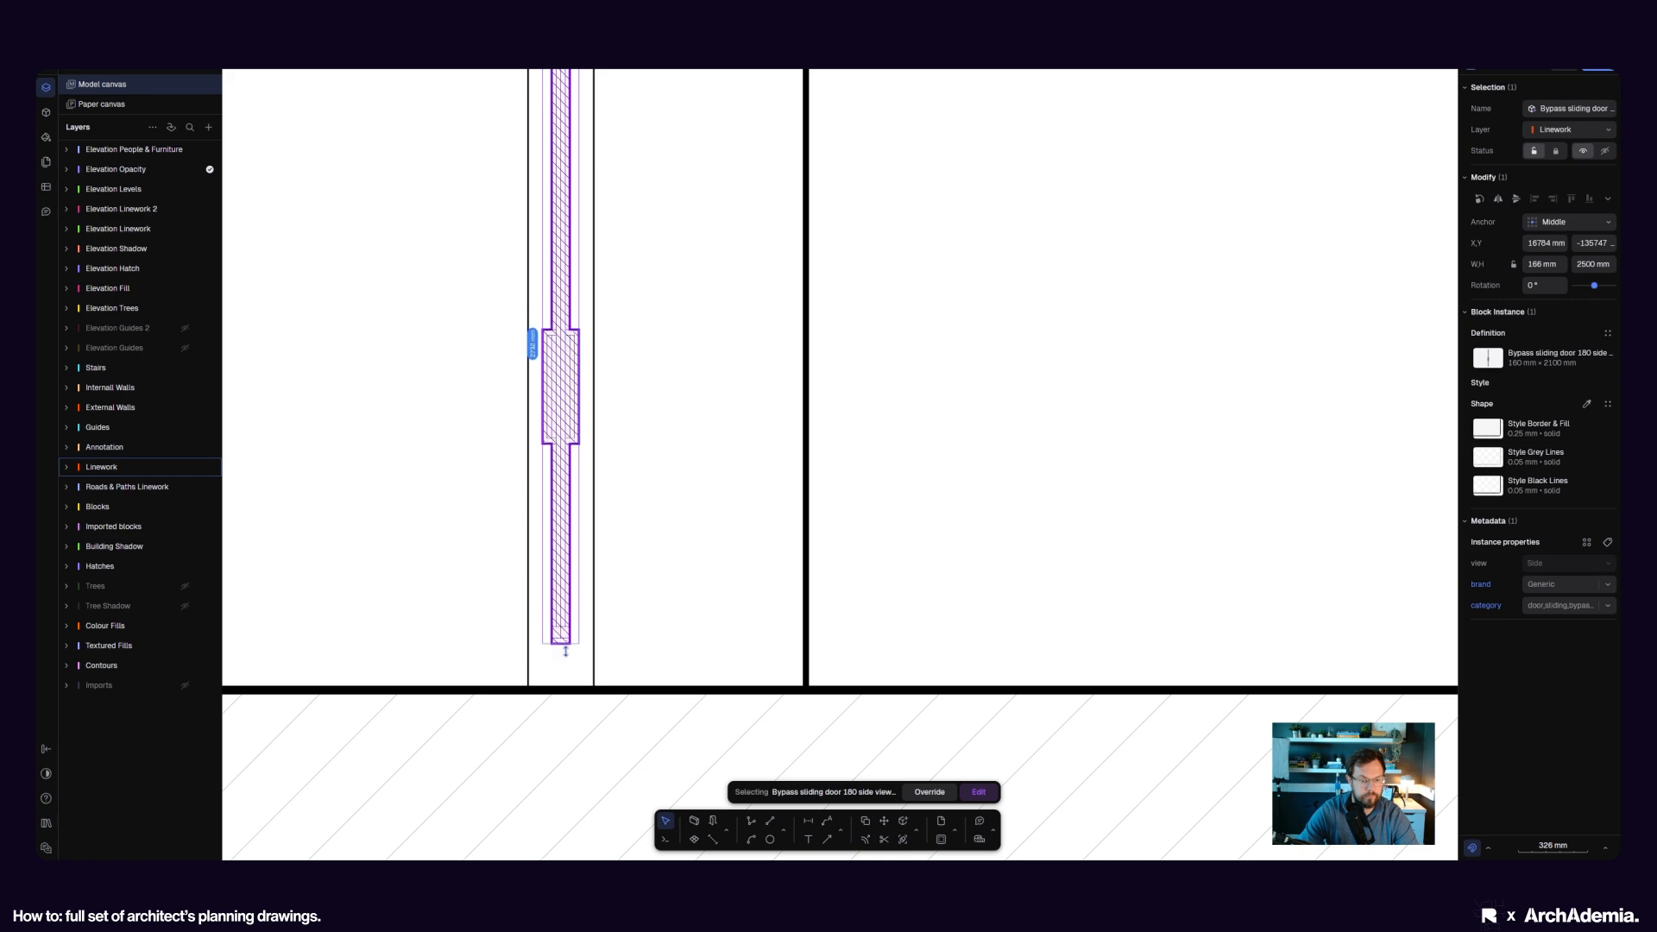
# - Open the ground floor plan block for editing around the kitchen, dining and living area
pyautogui.click(940, 610)
pyautogui.scroll(-10, 953, 604)
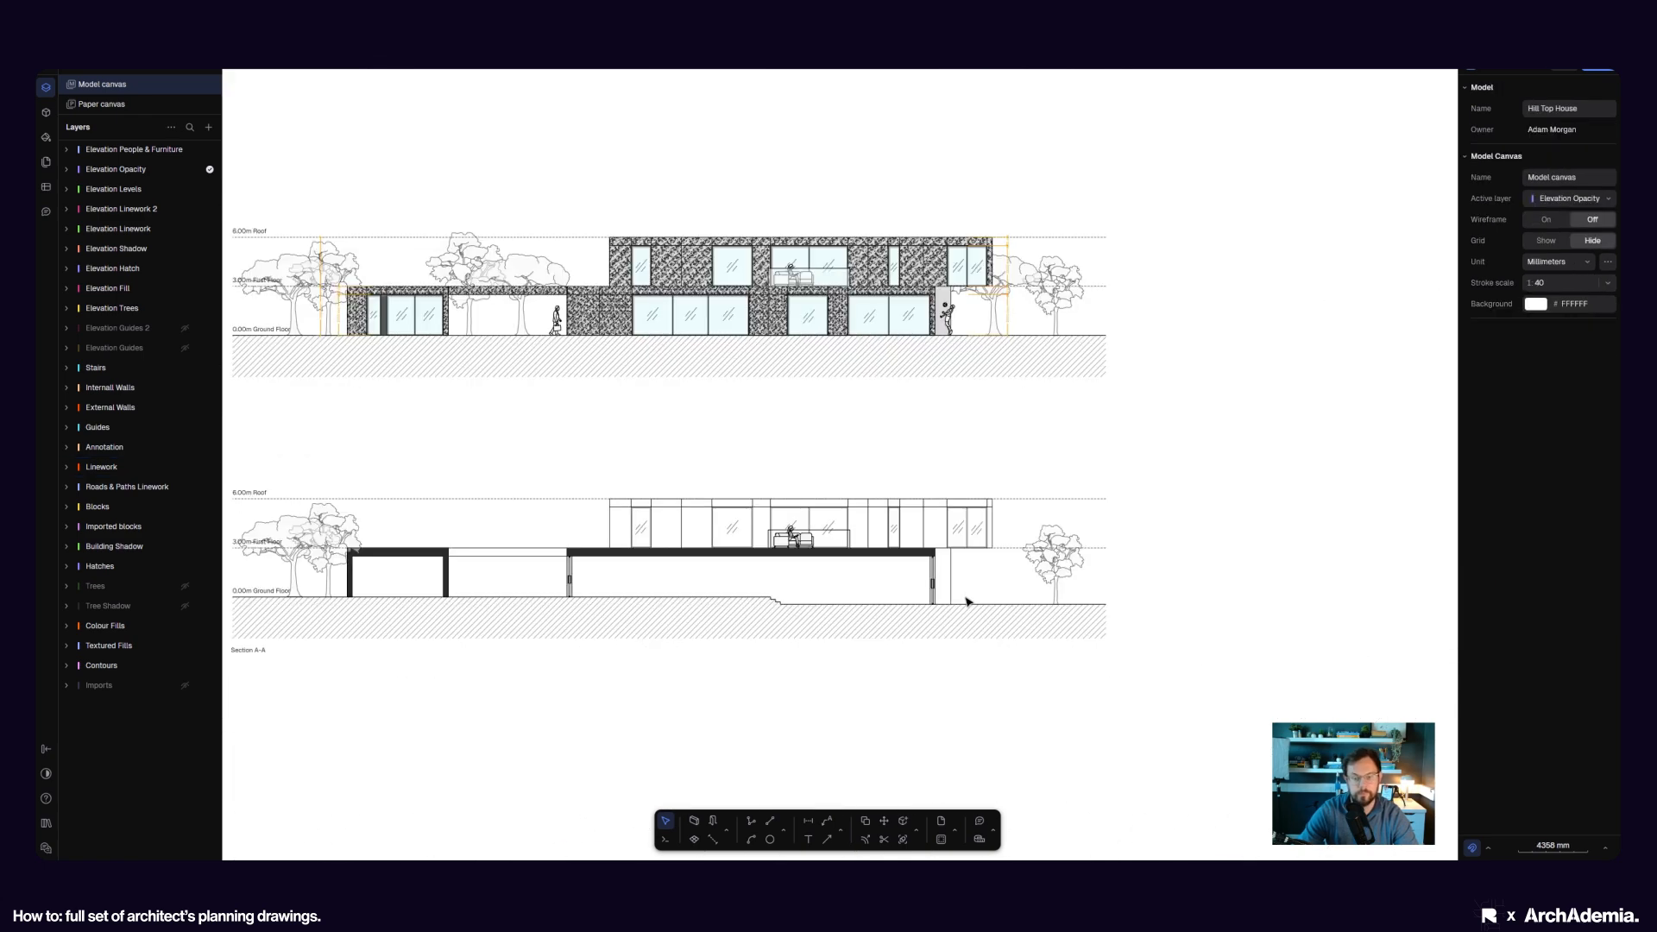
pyautogui.moveTo(829, 446); pyautogui.dragTo(843, 469, button='middle')
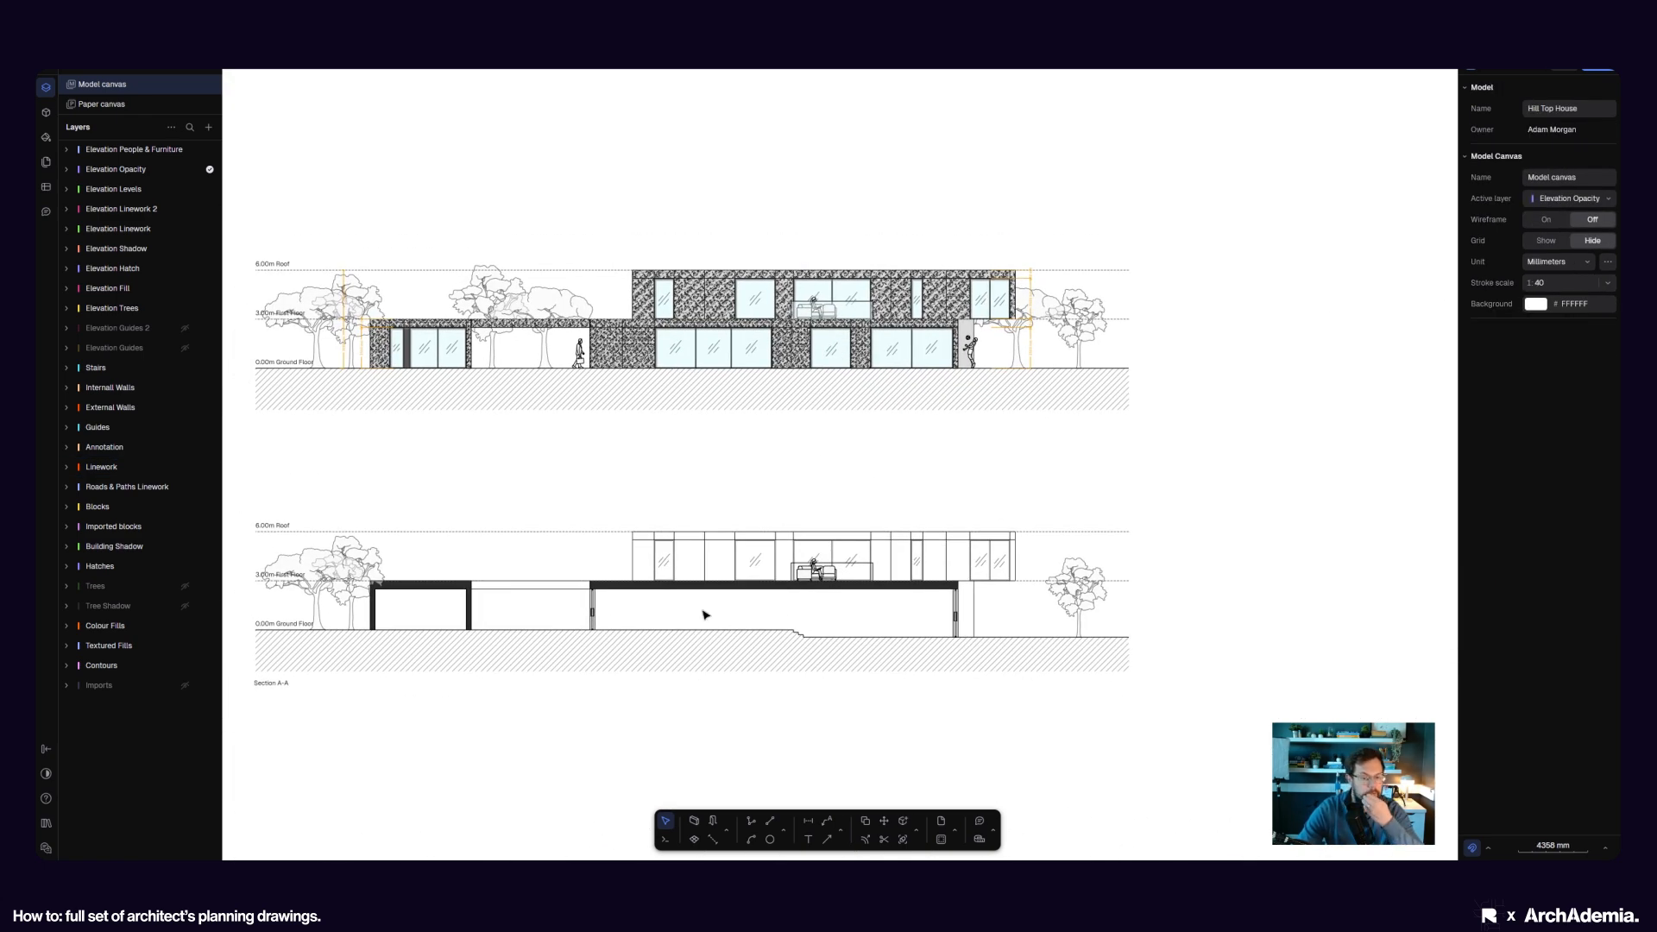
pyautogui.scroll(5, 705, 615)
pyautogui.scroll(-5, 521, 633)
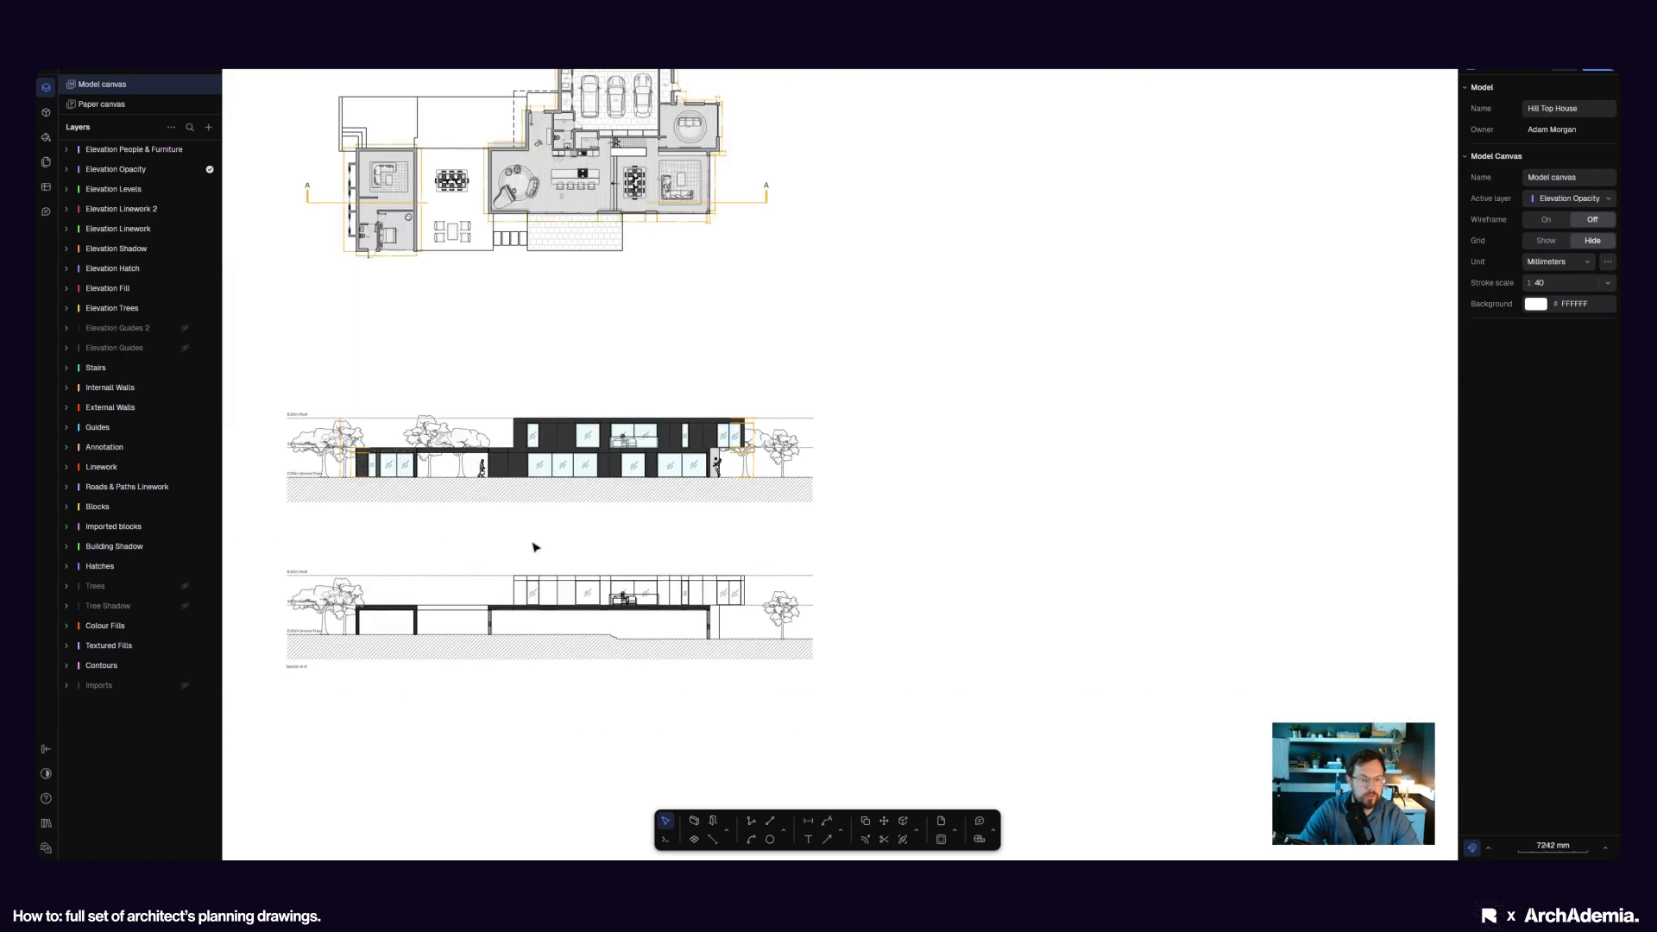
pyautogui.scroll(5, 516, 135)
pyautogui.click(502, 410)
pyautogui.moveTo(483, 478); pyautogui.dragTo(592, 456, button='middle')
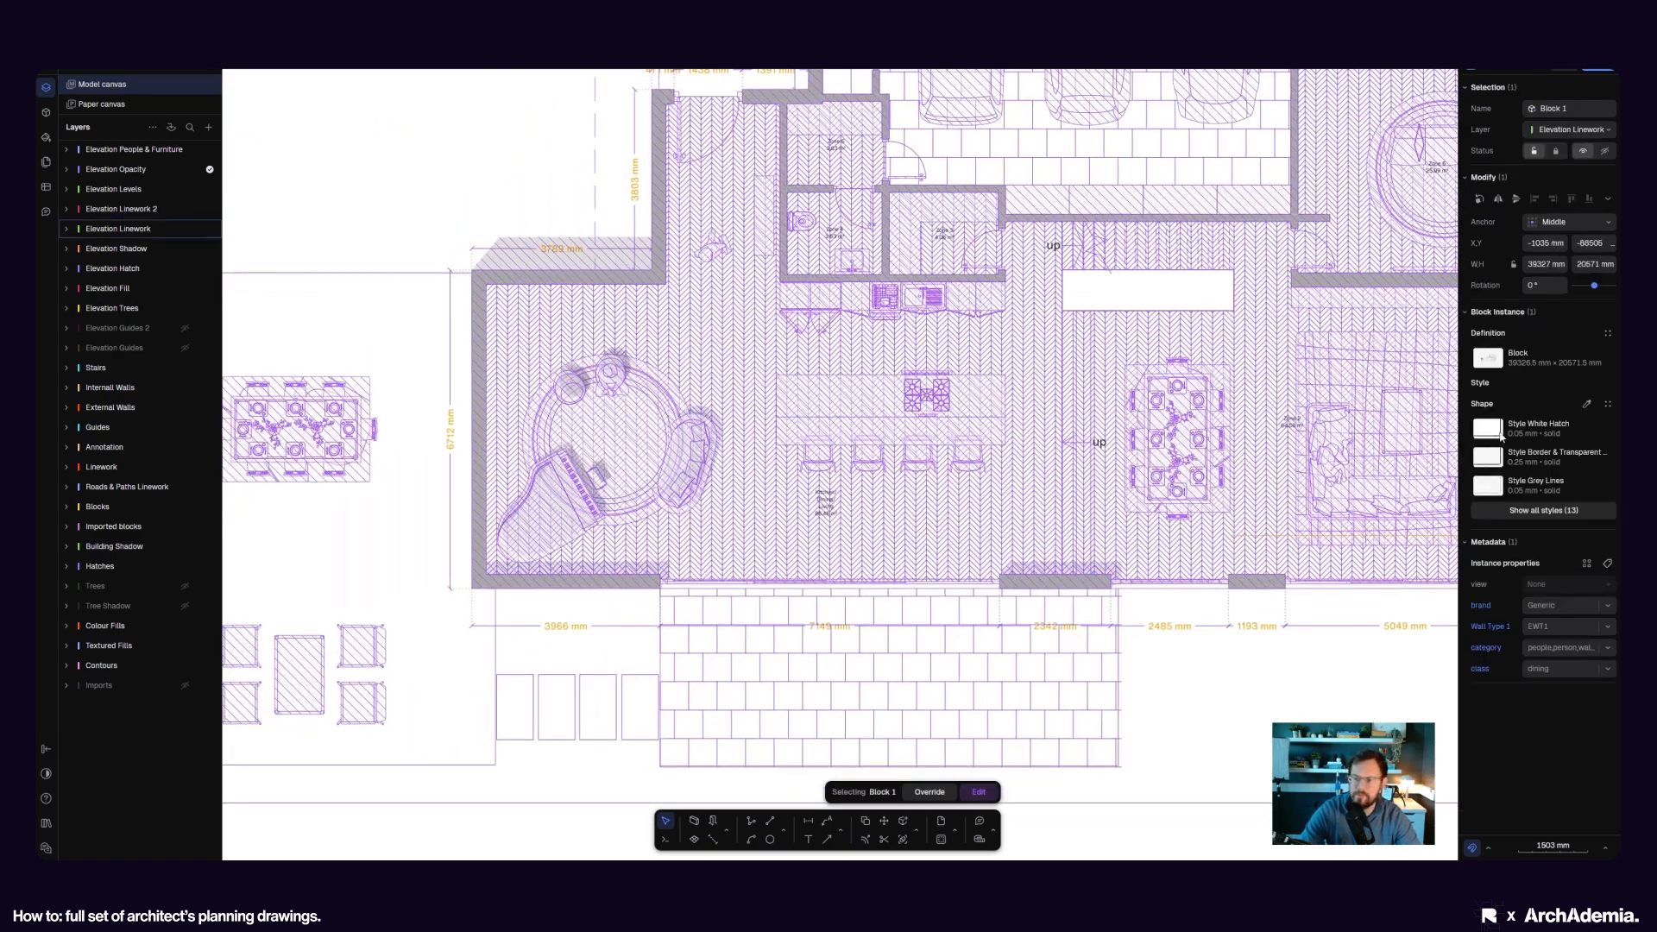
pyautogui.click(979, 791)
pyautogui.scroll(3, 612, 659)
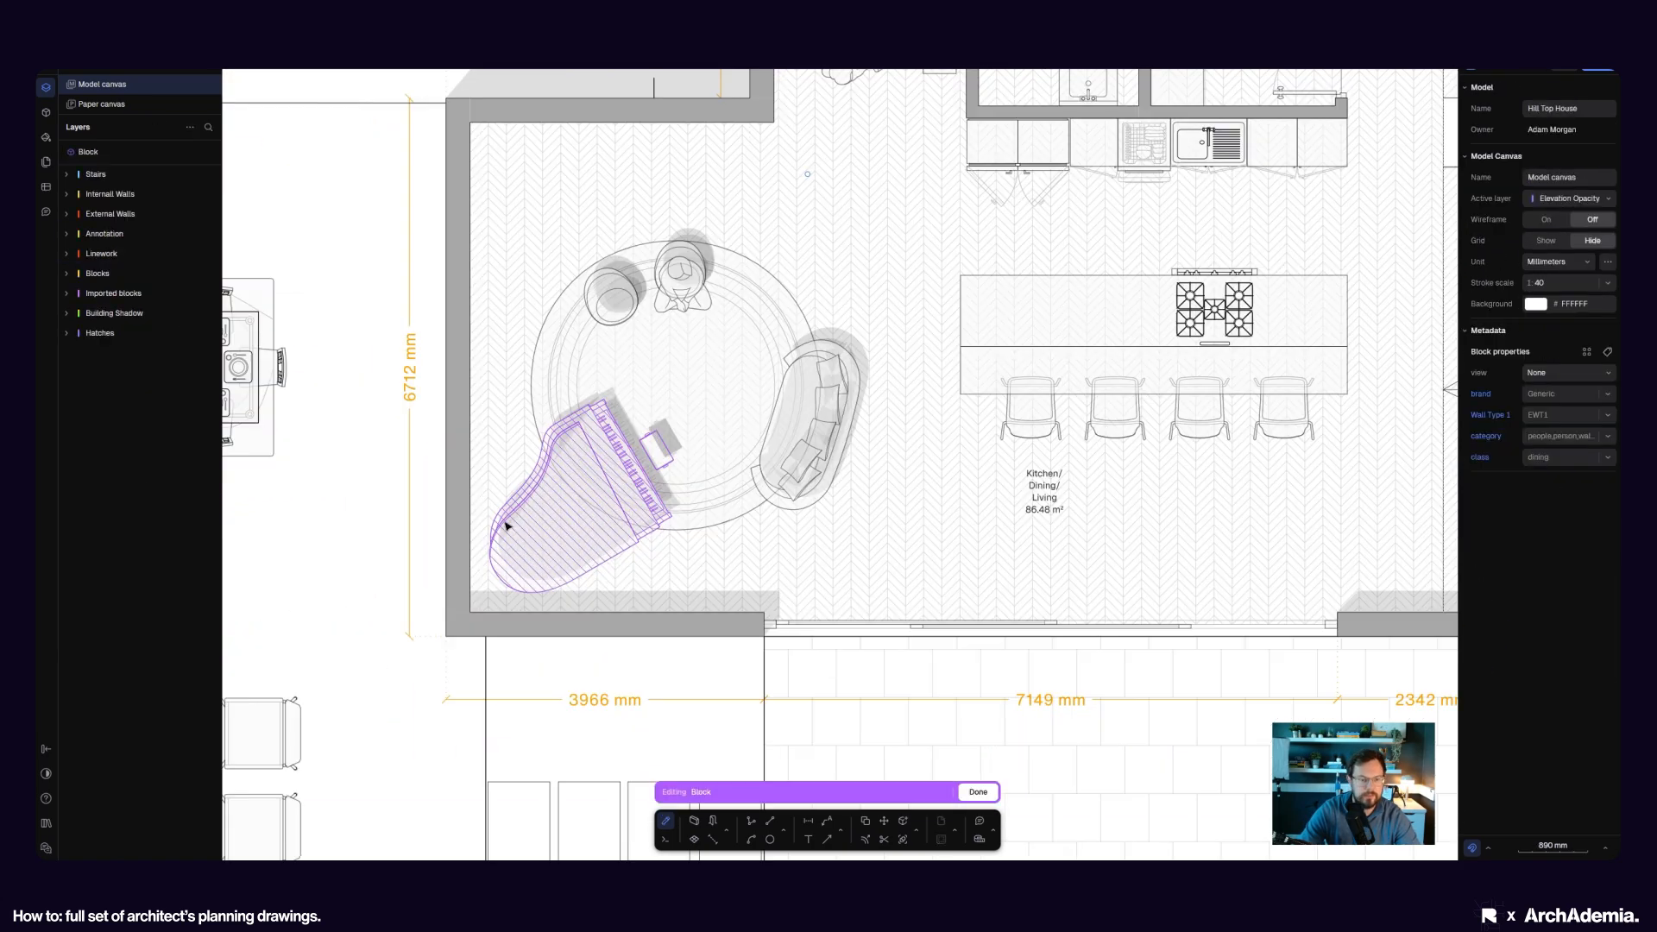
# - Set the fill opacity of the grand piano's Border & Fill style to 100% and finish editing the plan block
pyautogui.click(488, 573)
pyautogui.scroll(2, 1219, 602)
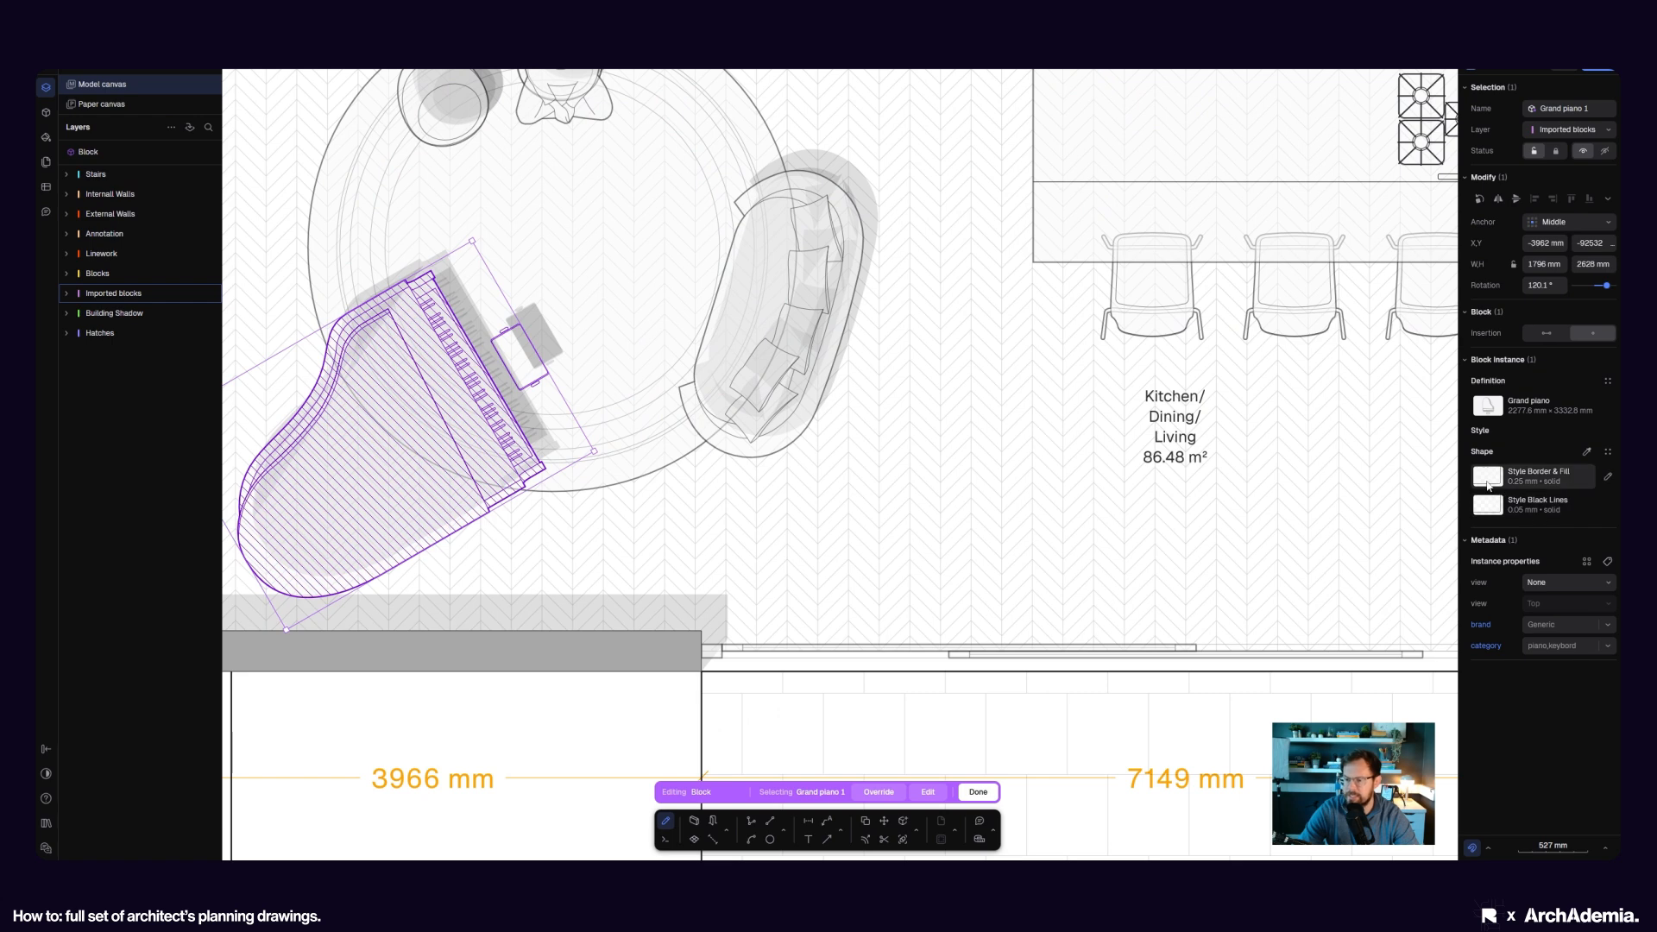
pyautogui.click(1488, 477)
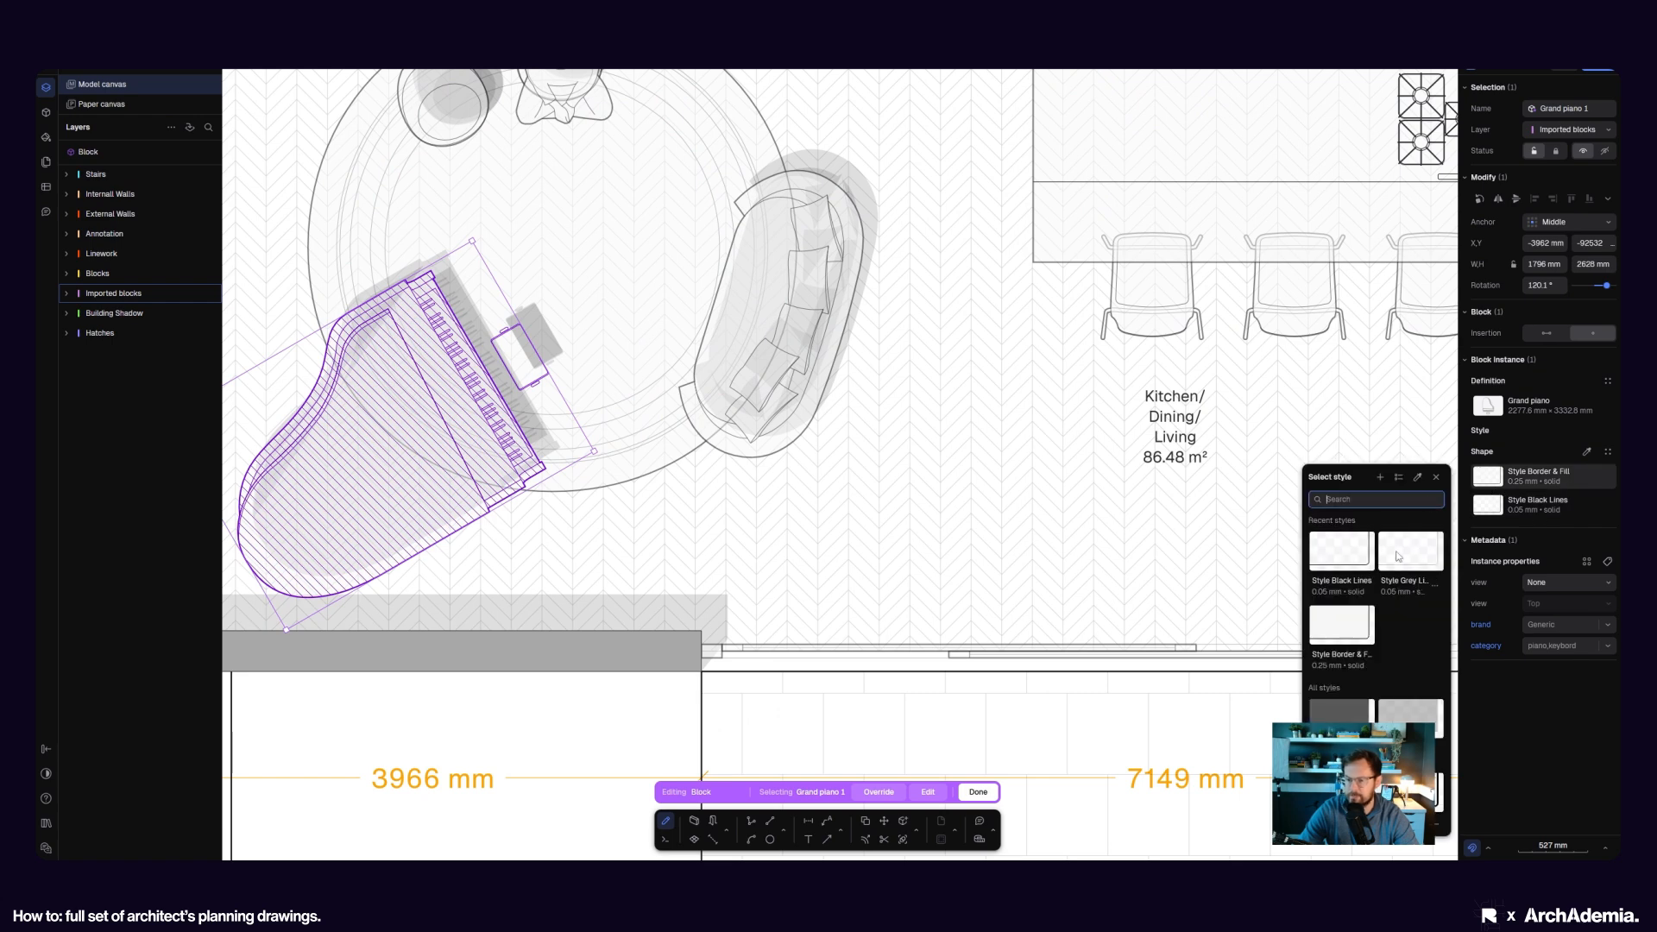
pyautogui.click(1608, 478)
pyautogui.click(1391, 521)
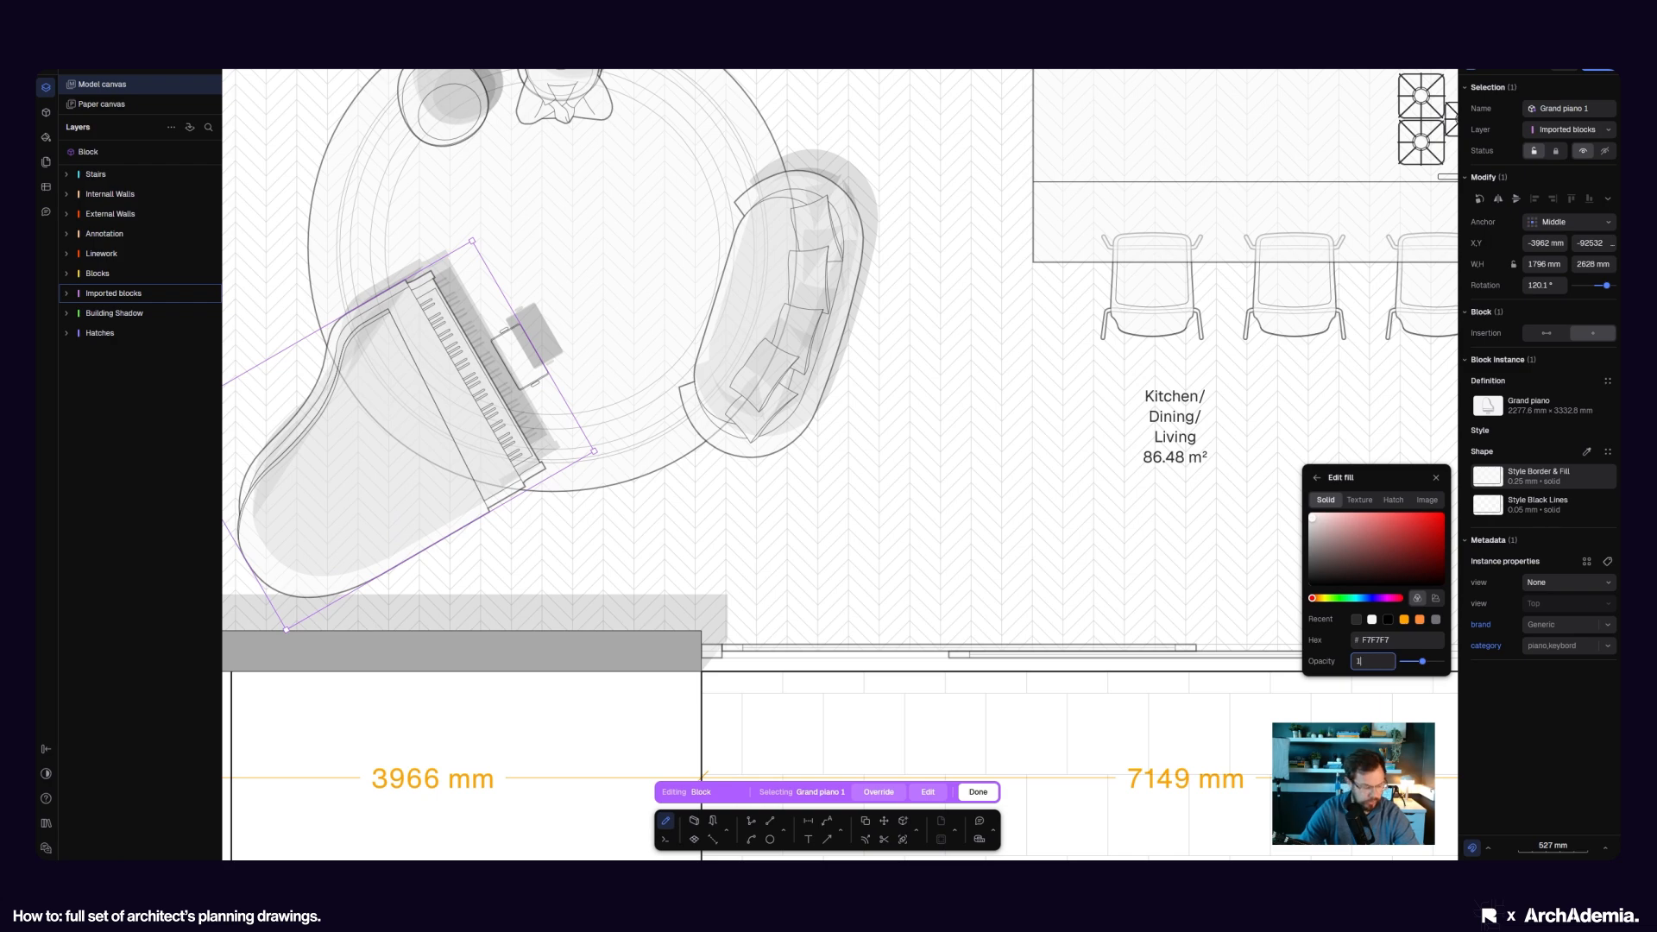
pyautogui.press('Return')
pyautogui.scroll(-8, 879, 590)
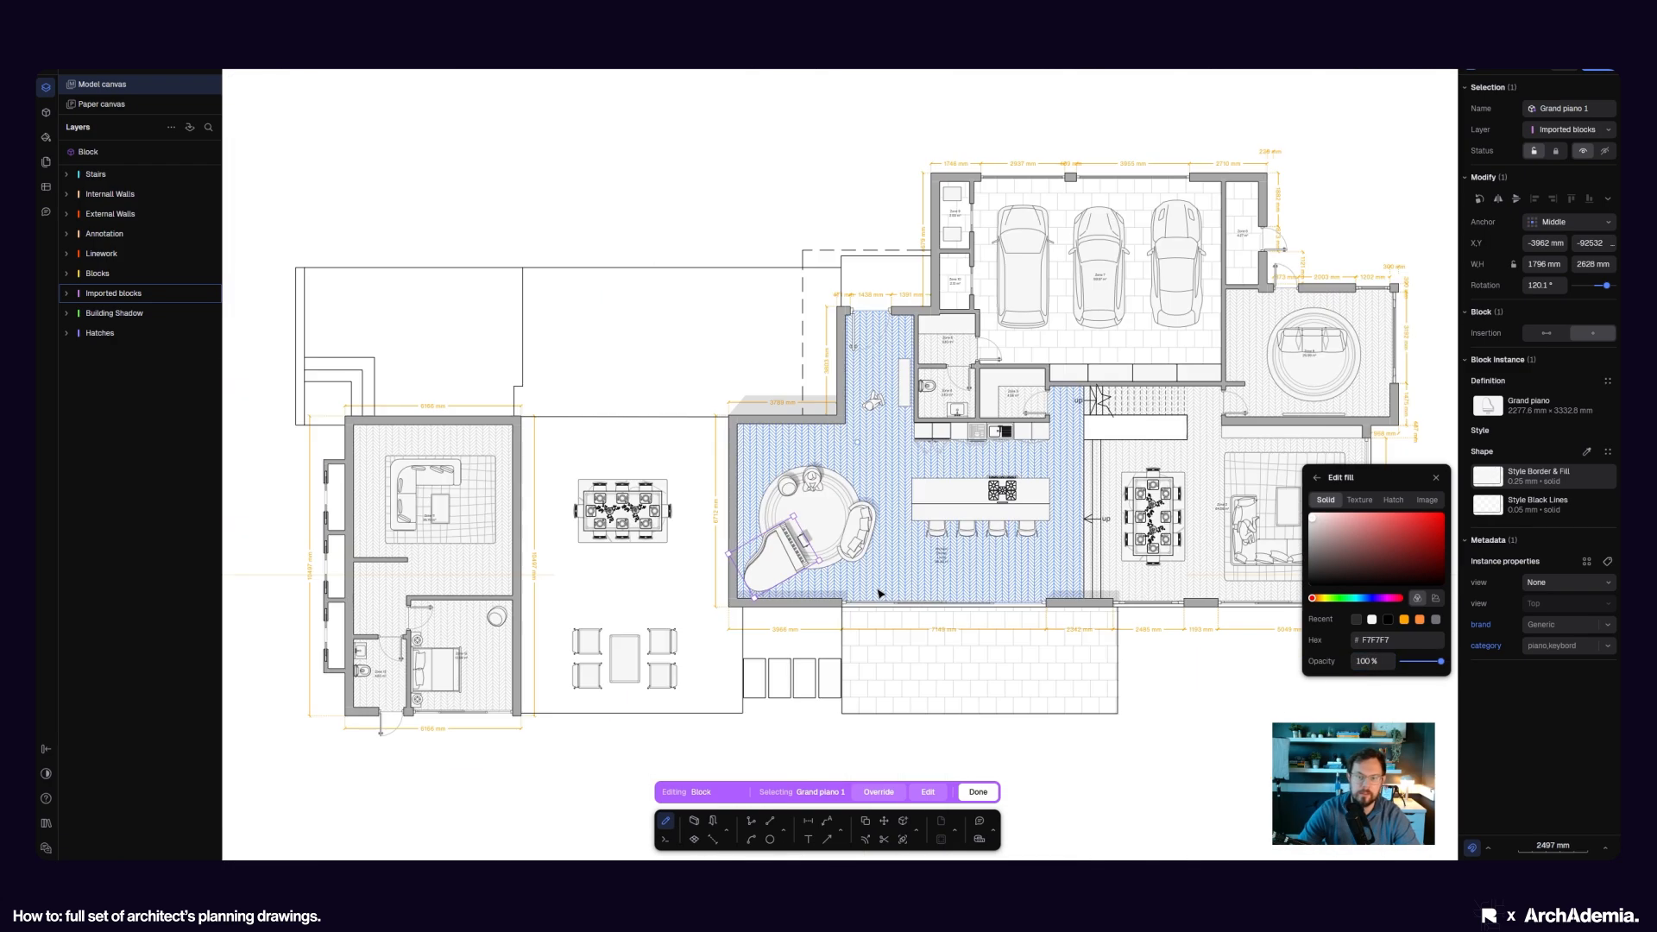
pyautogui.click(606, 192)
pyautogui.hscroll(3, 845, 501)
pyautogui.click(979, 792)
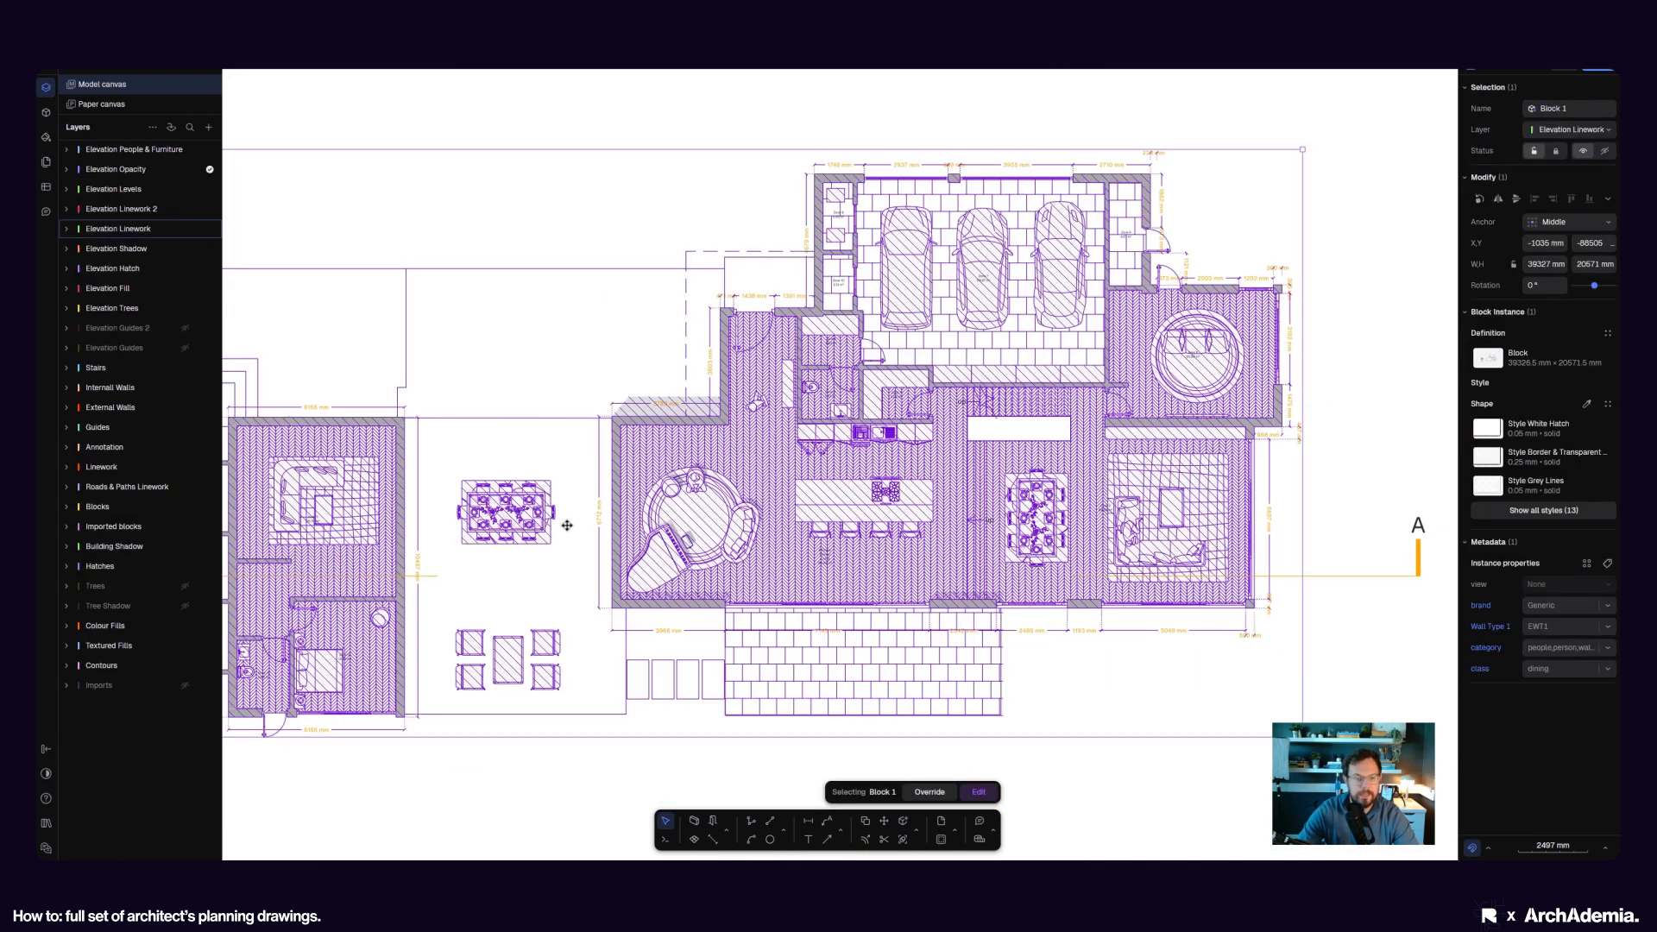
# - Reopen the floor plan block for editing with the grand piano selected
pyautogui.scroll(5, 607, 595)
pyautogui.doubleClick(695, 535)
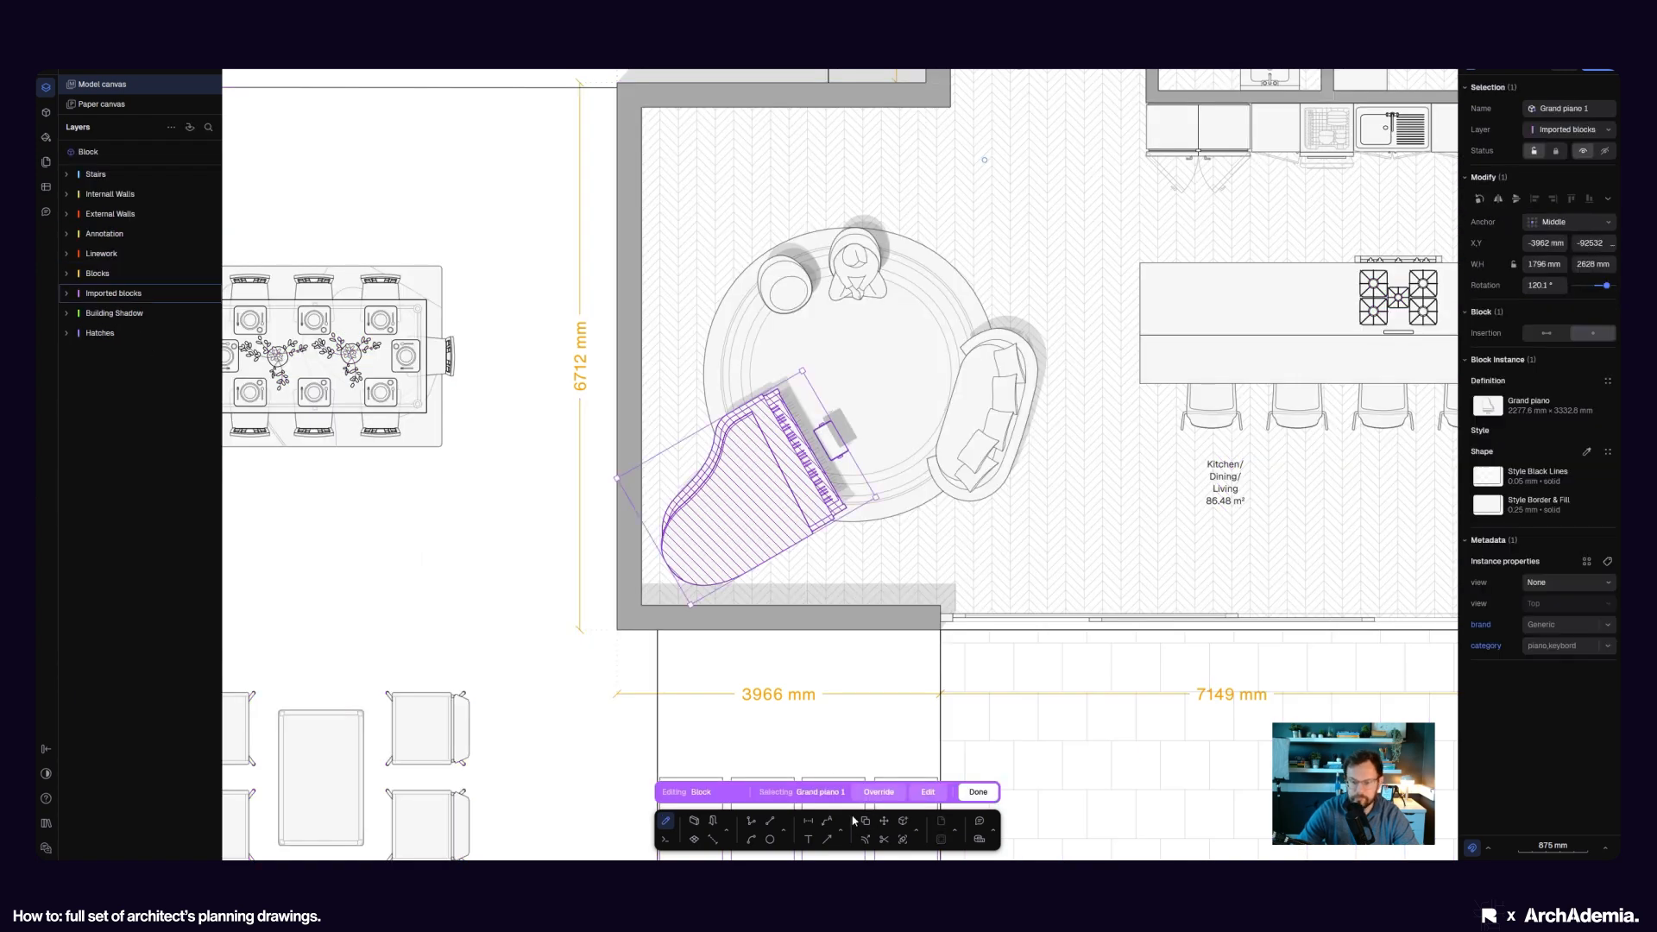
# - Try swapping the plan's grand piano for its side view definition, and undo the swap
pyautogui.click(1489, 405)
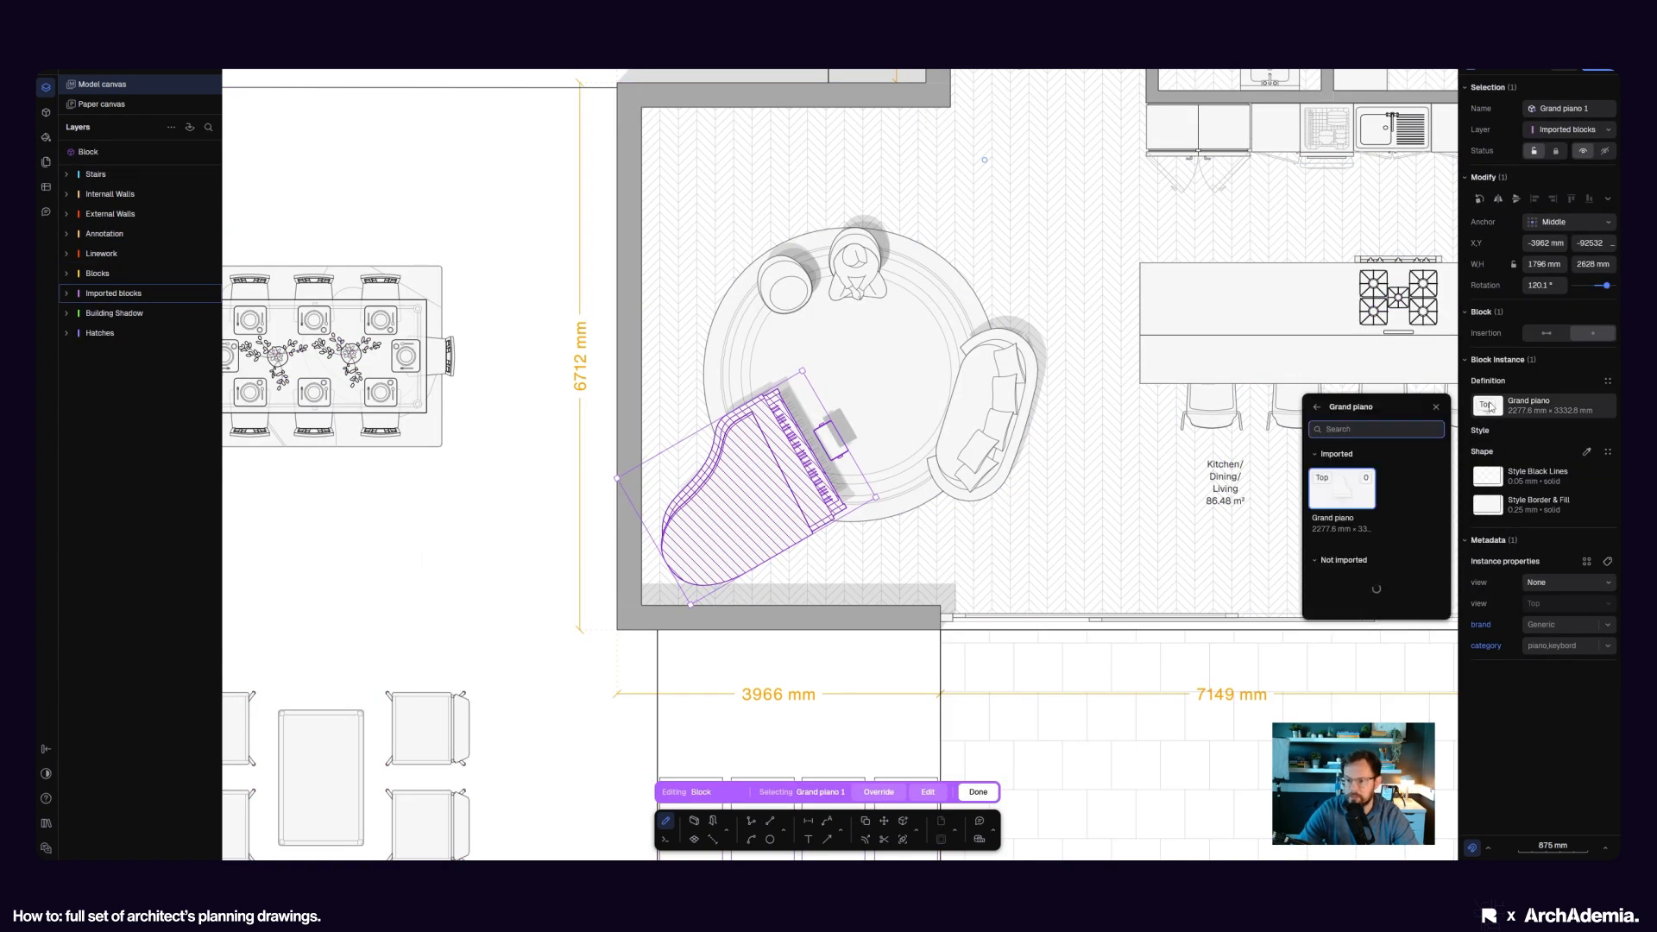
pyautogui.scroll(-1, 1404, 586)
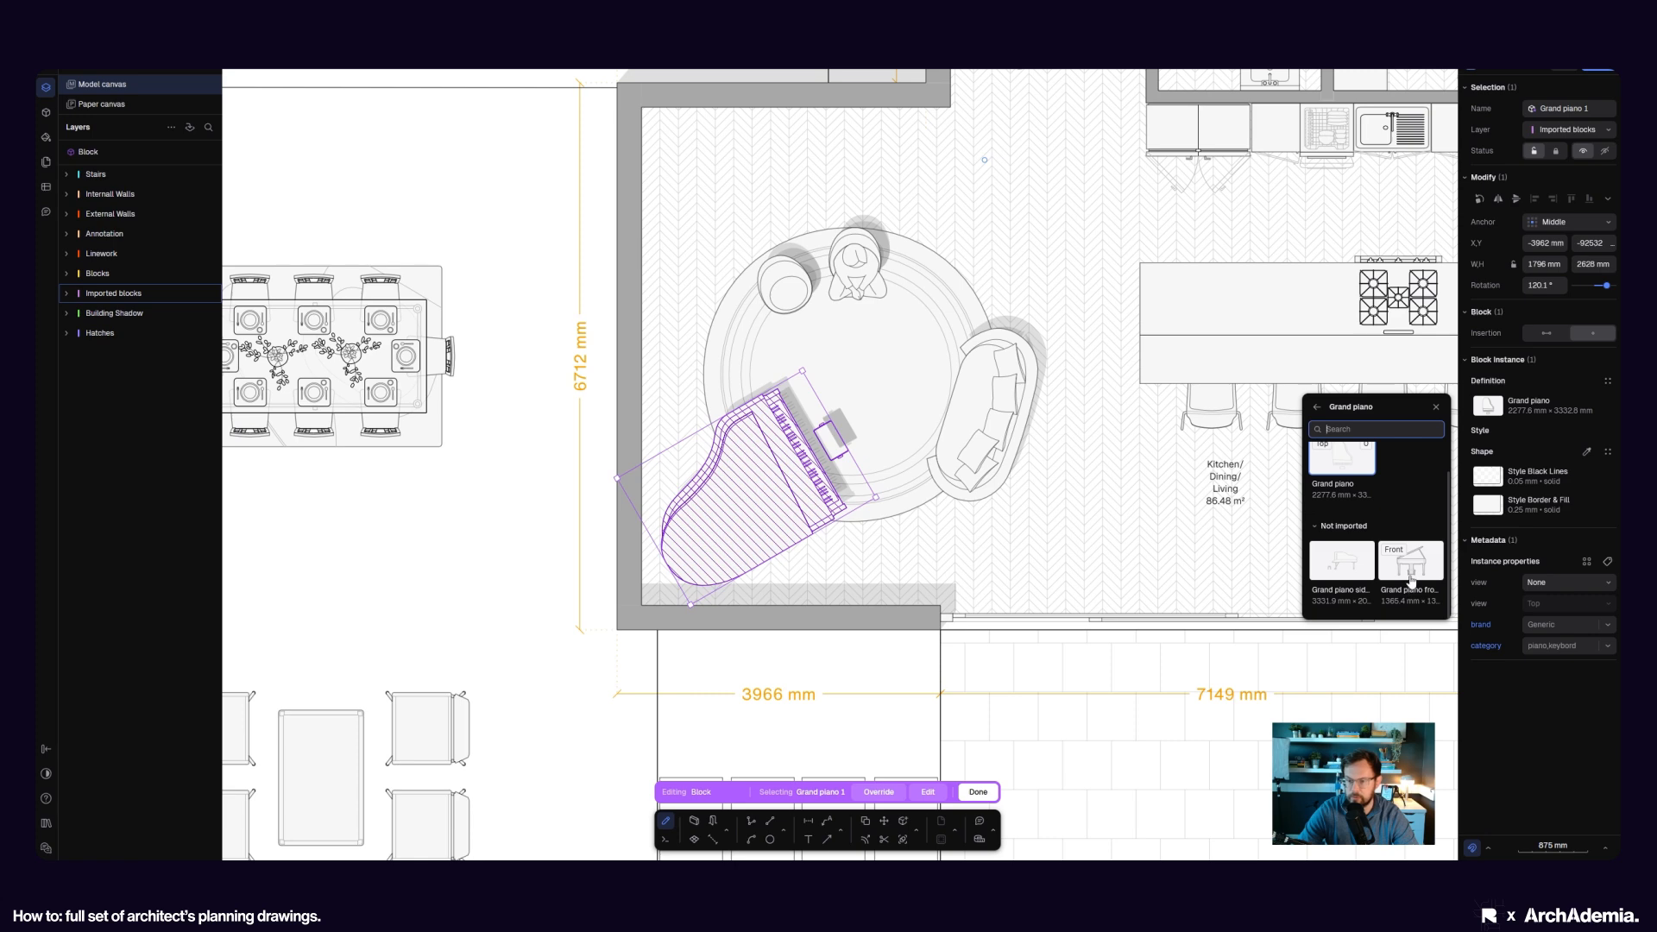
pyautogui.click(1342, 566)
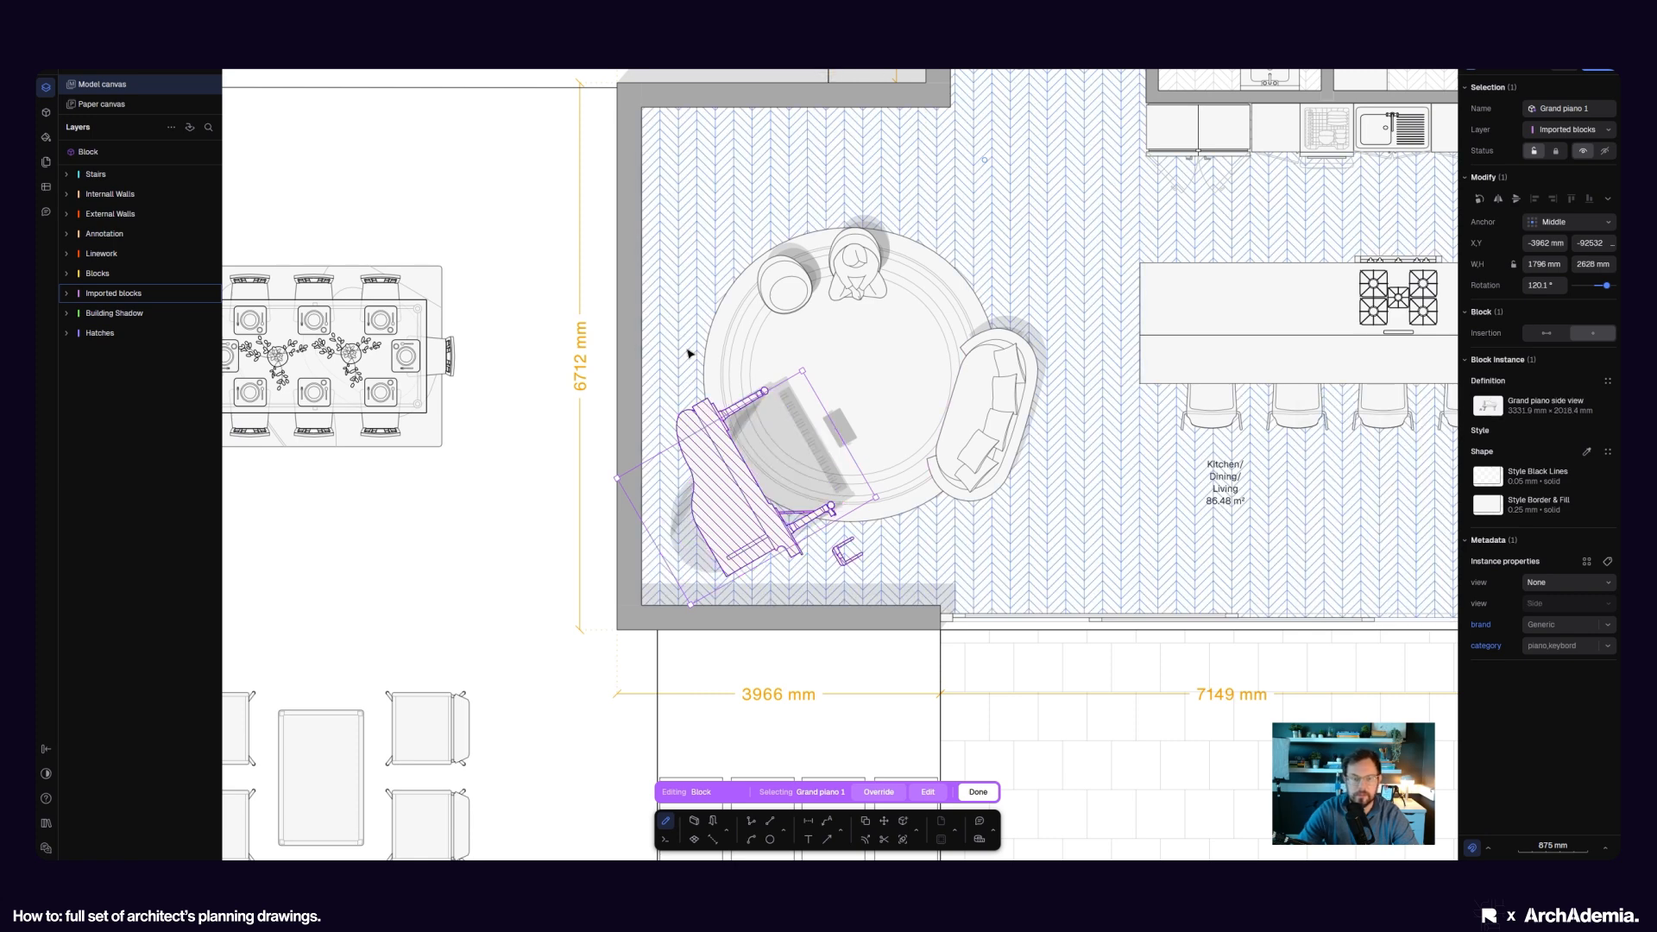
pyautogui.hotkey('ctrl', 'z')
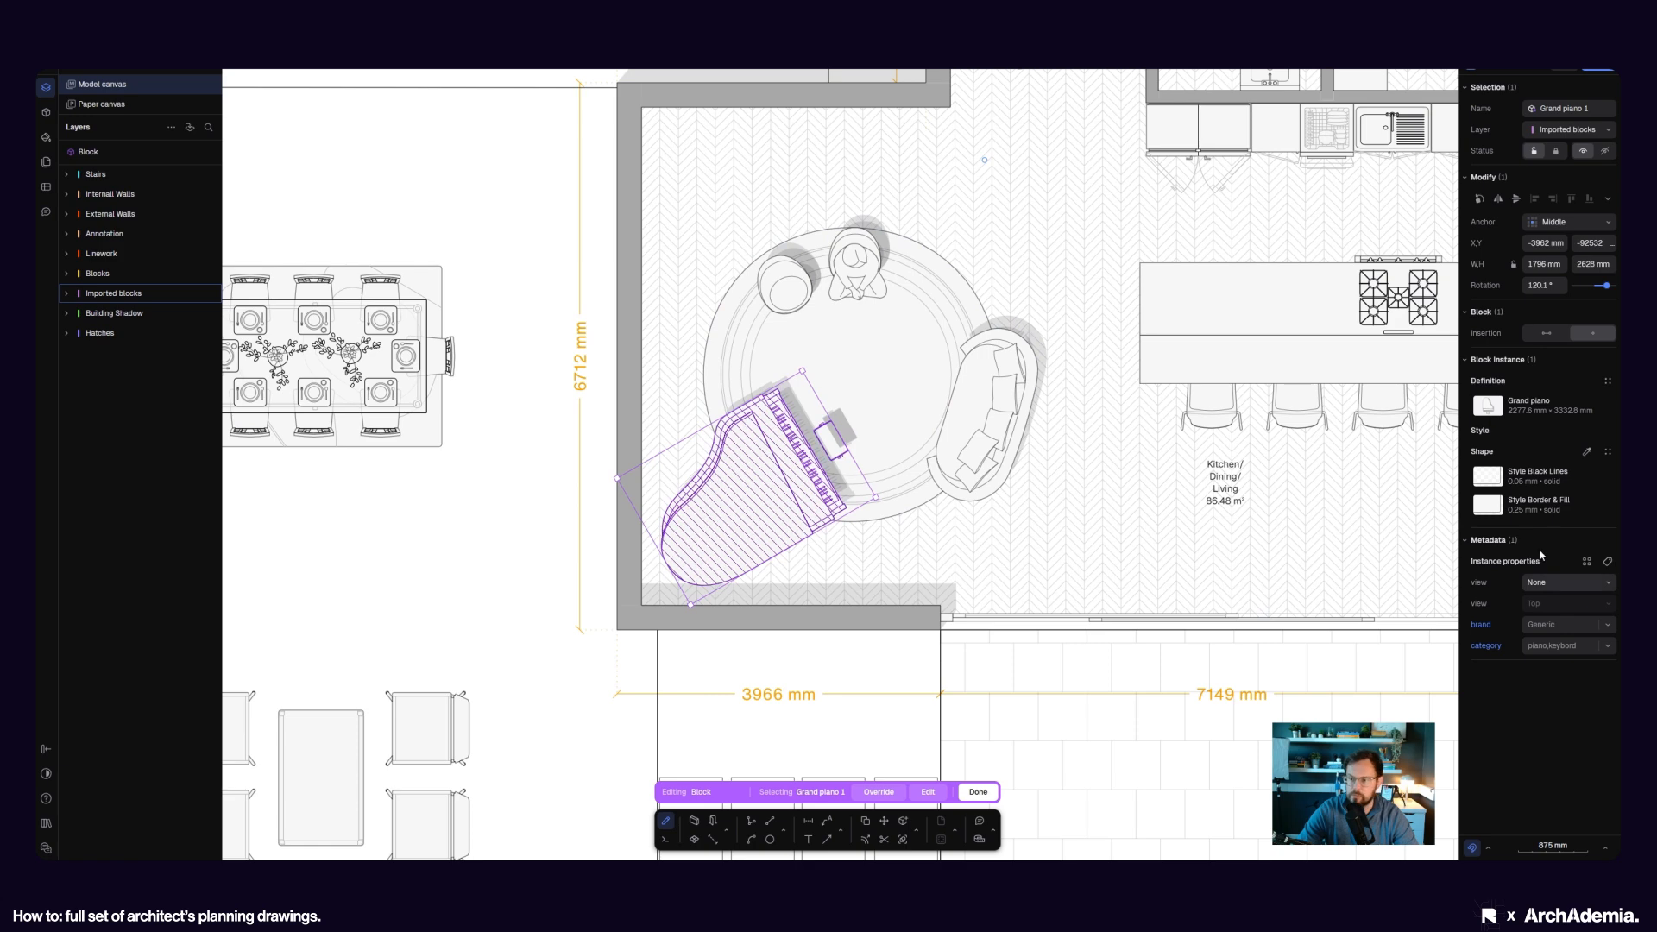
pyautogui.click(1488, 412)
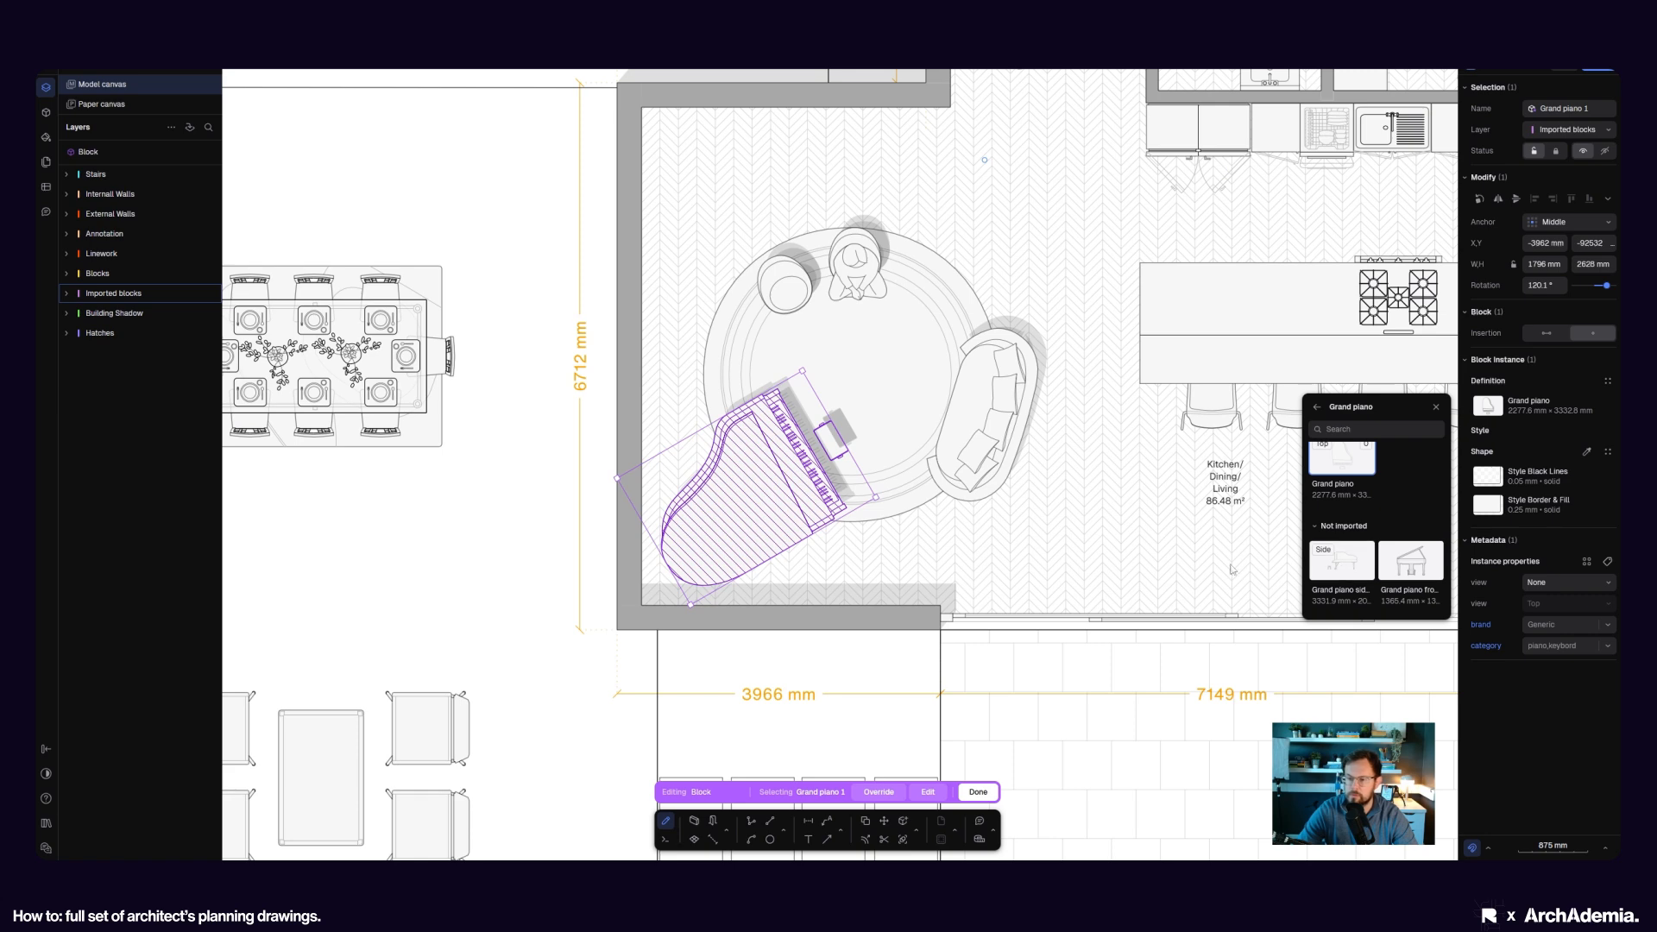
pyautogui.press('Escape')
# - Copy the bypass sliding door from the lounge's outer end wall into the living area's end wall behind the grand piano
pyautogui.click(629, 510)
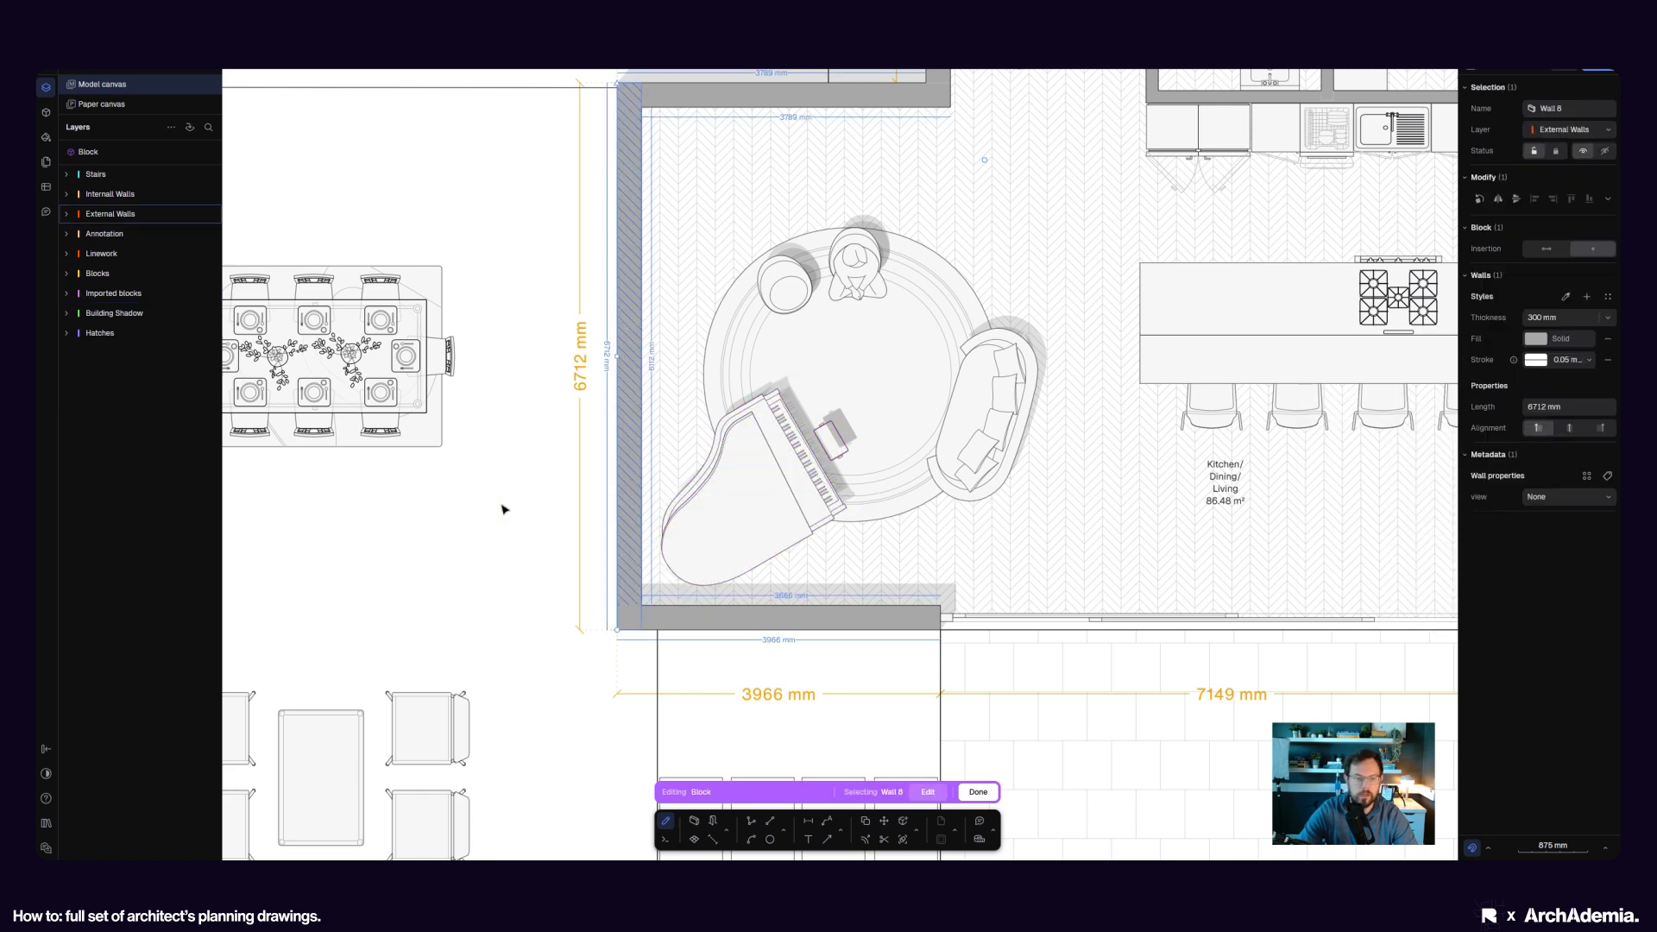
pyautogui.click(505, 511)
pyautogui.scroll(-5, 503, 509)
pyautogui.click(1187, 483)
pyautogui.scroll(5, 1208, 501)
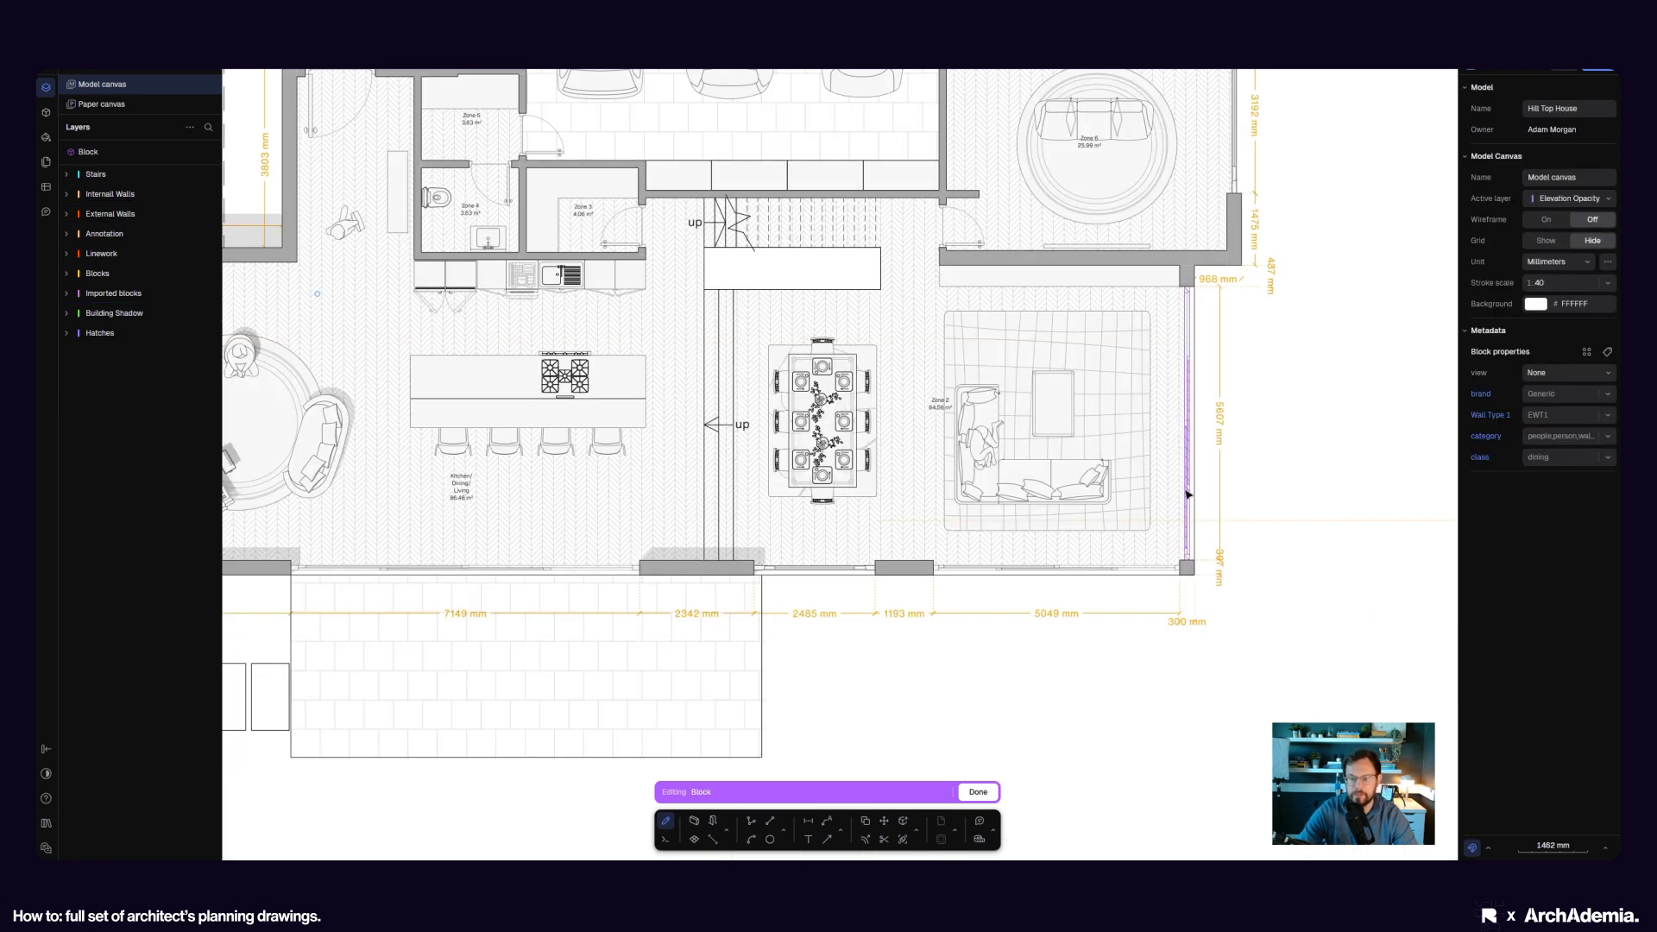
pyautogui.click(870, 826)
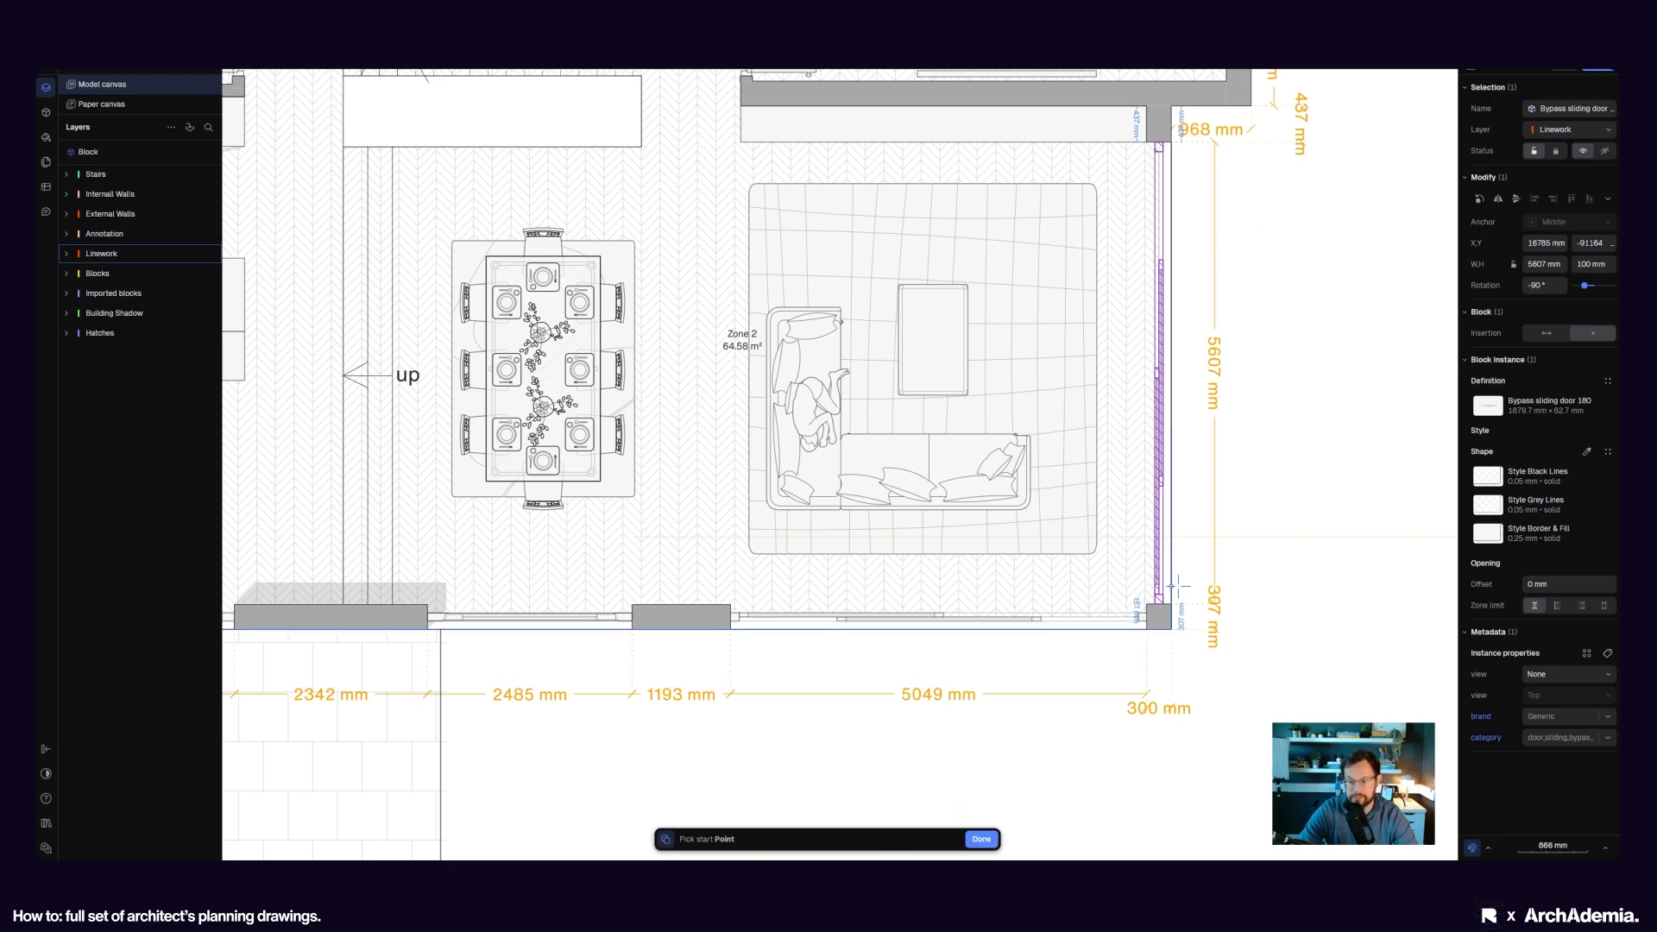
pyautogui.scroll(4, 1175, 587)
pyautogui.click(1160, 576)
pyautogui.scroll(-8, 1183, 574)
pyautogui.scroll(5, 771, 558)
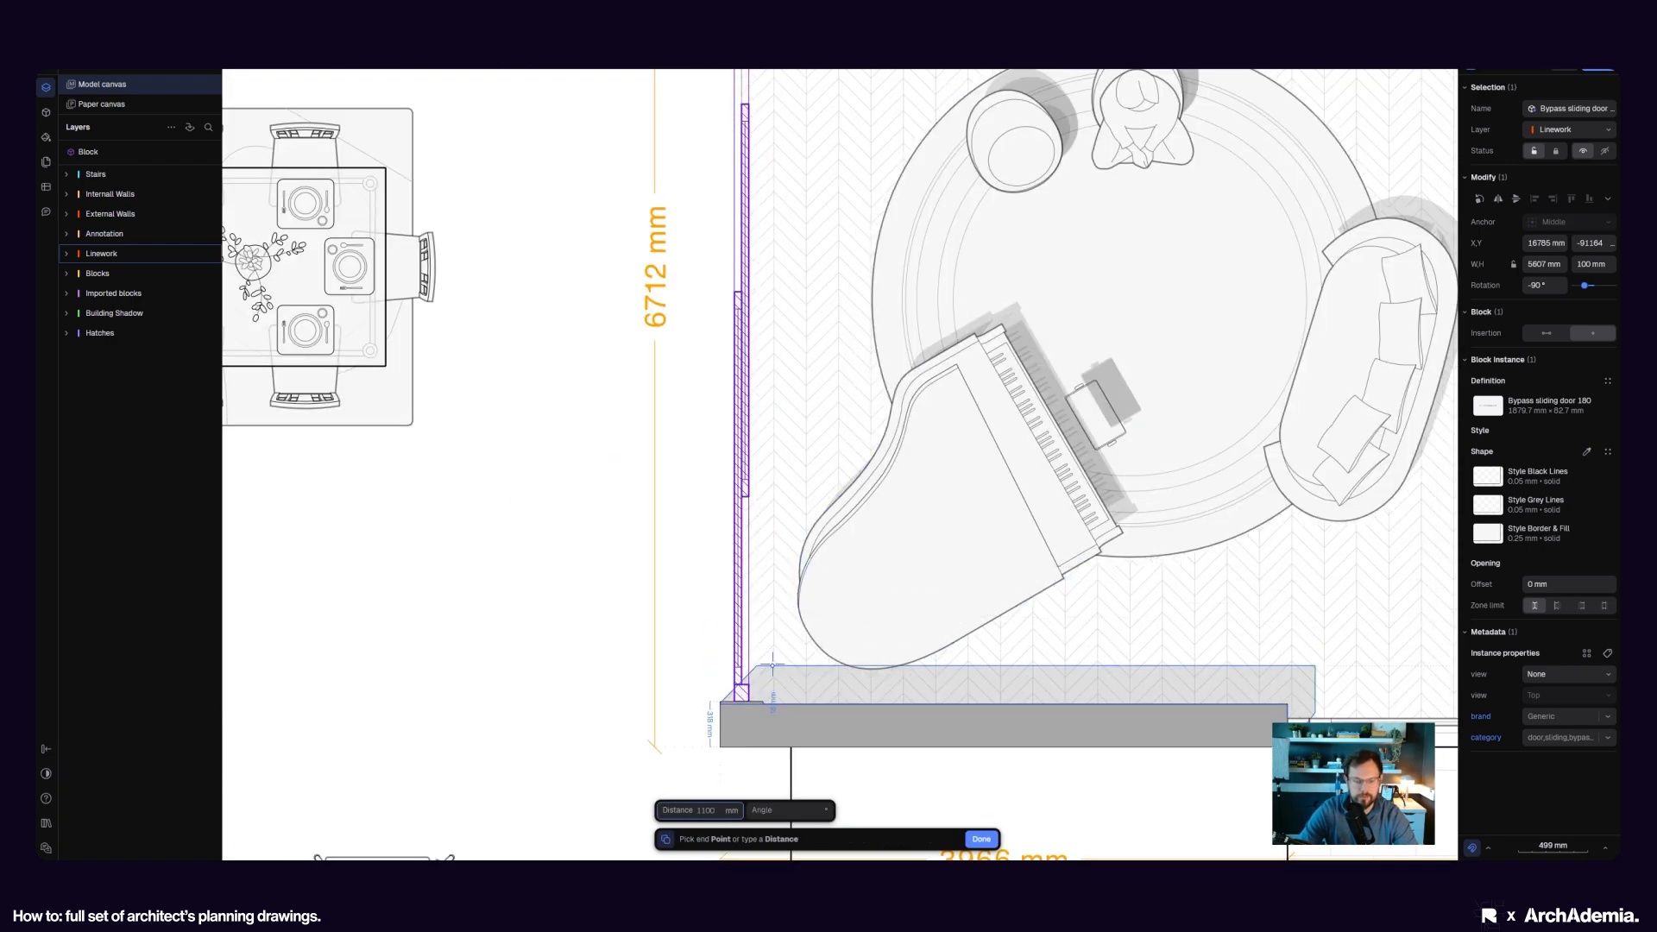
pyautogui.press('Escape')
pyautogui.scroll(-5, 497, 586)
pyautogui.press('Escape')
pyautogui.scroll(-3, 494, 524)
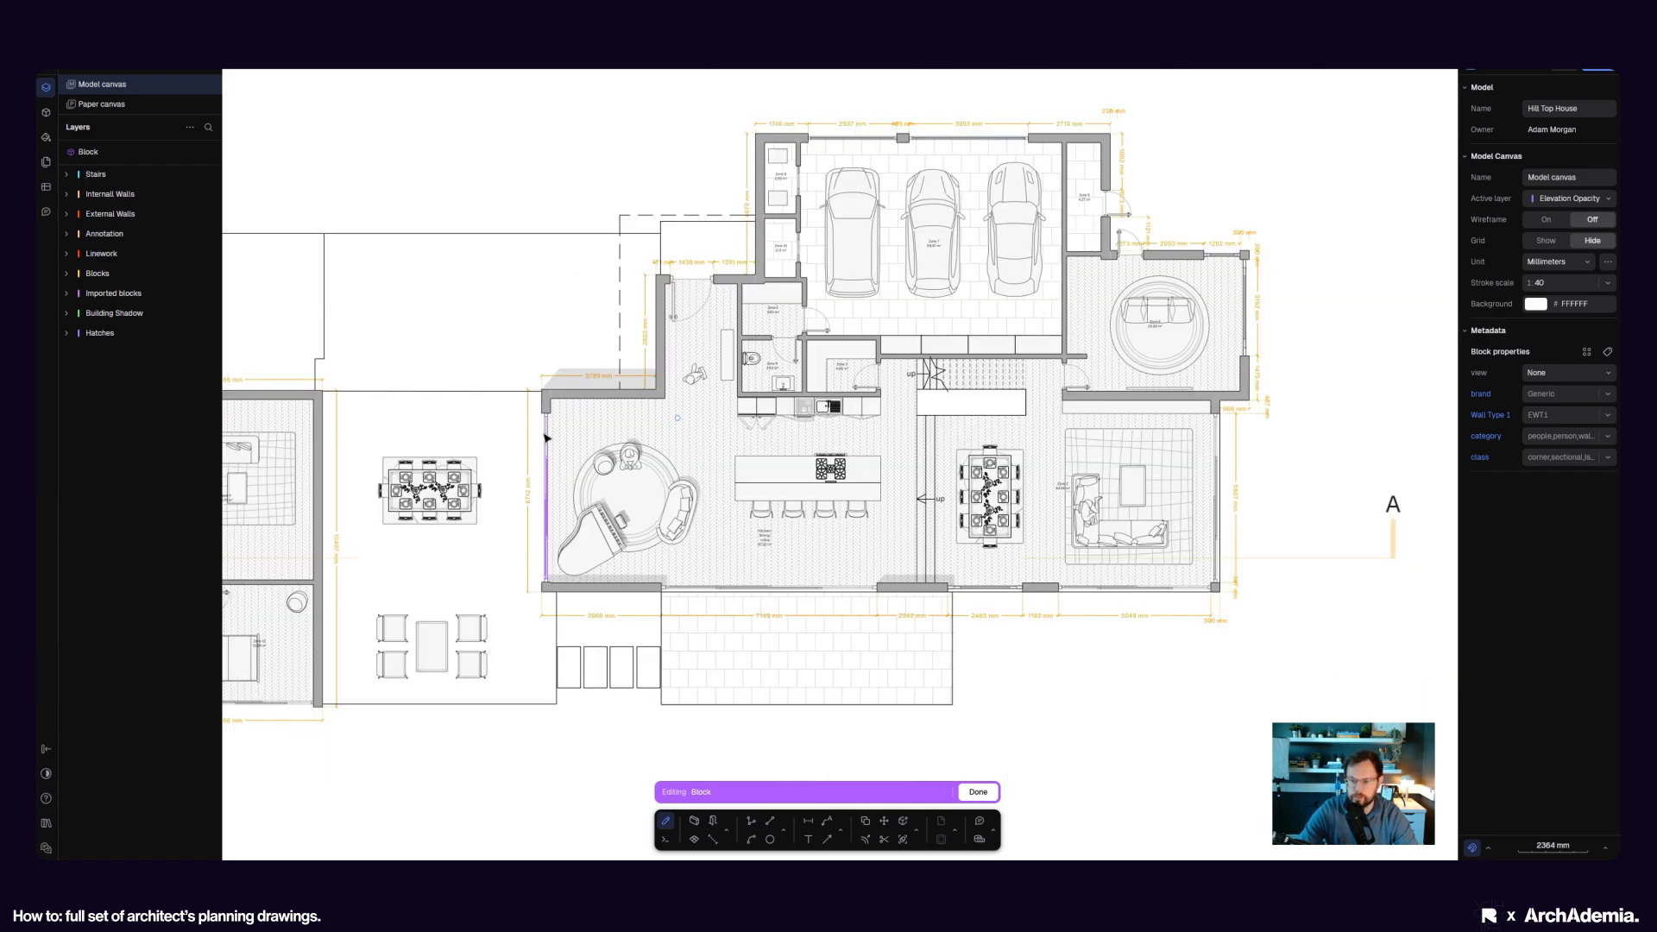
# - Copy the plan's grand piano, empty egg chair and round sofa straight down onto the large room in Section A-A
pyautogui.scroll(5, 546, 466)
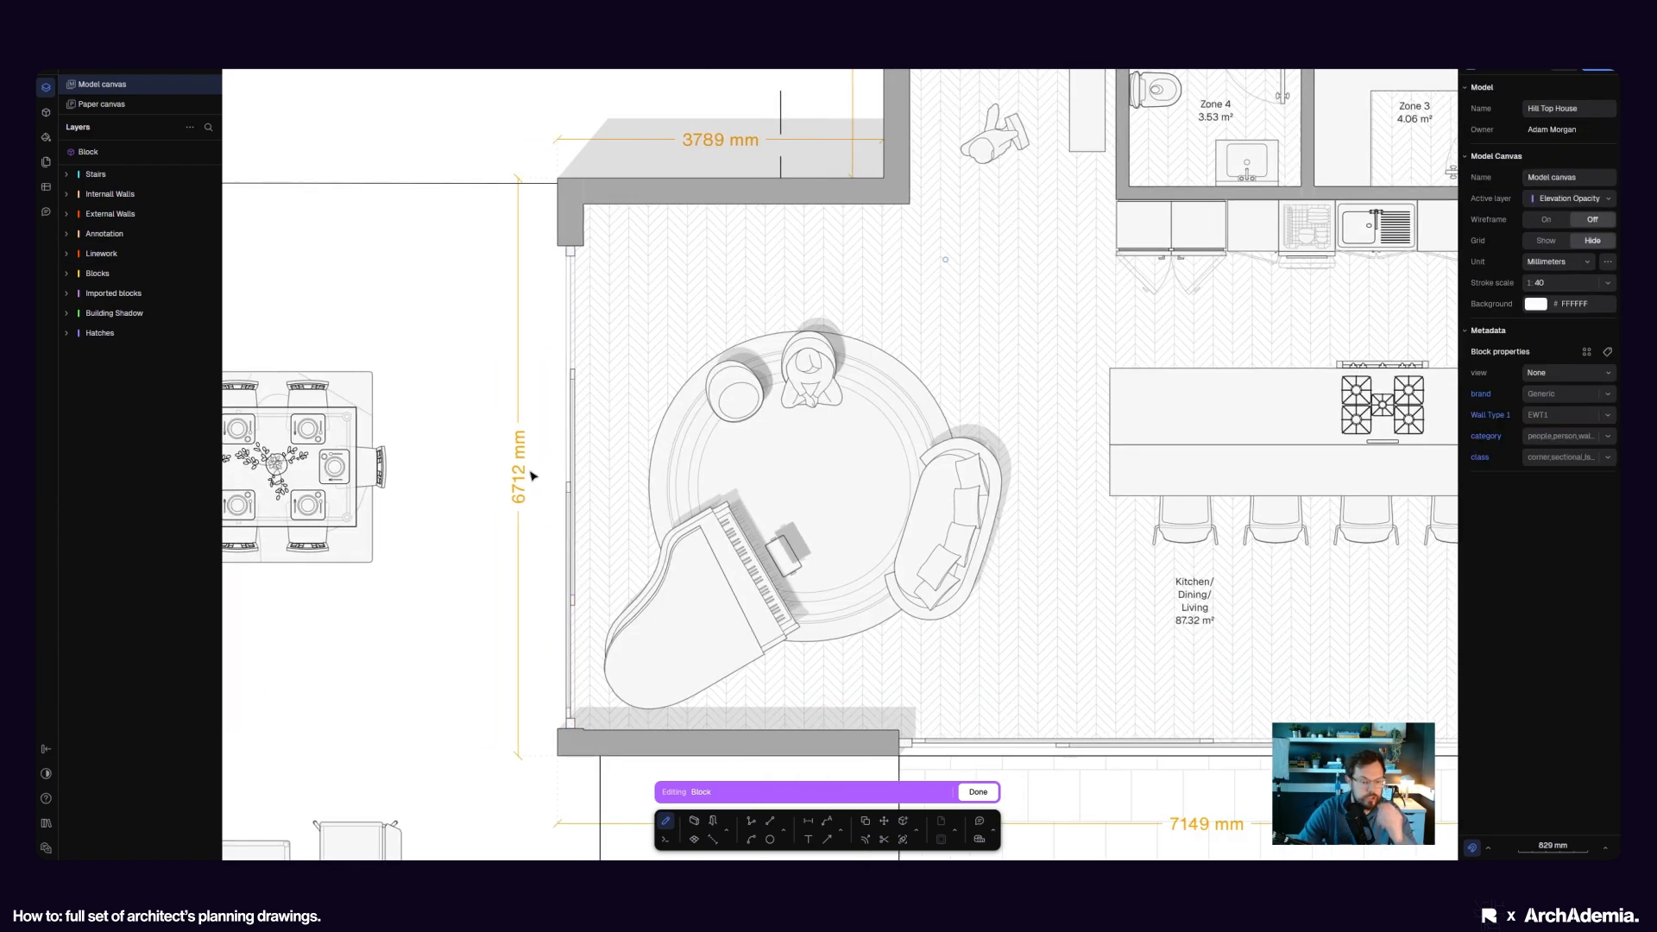
pyautogui.click(680, 563)
pyautogui.scroll(-3, 747, 478)
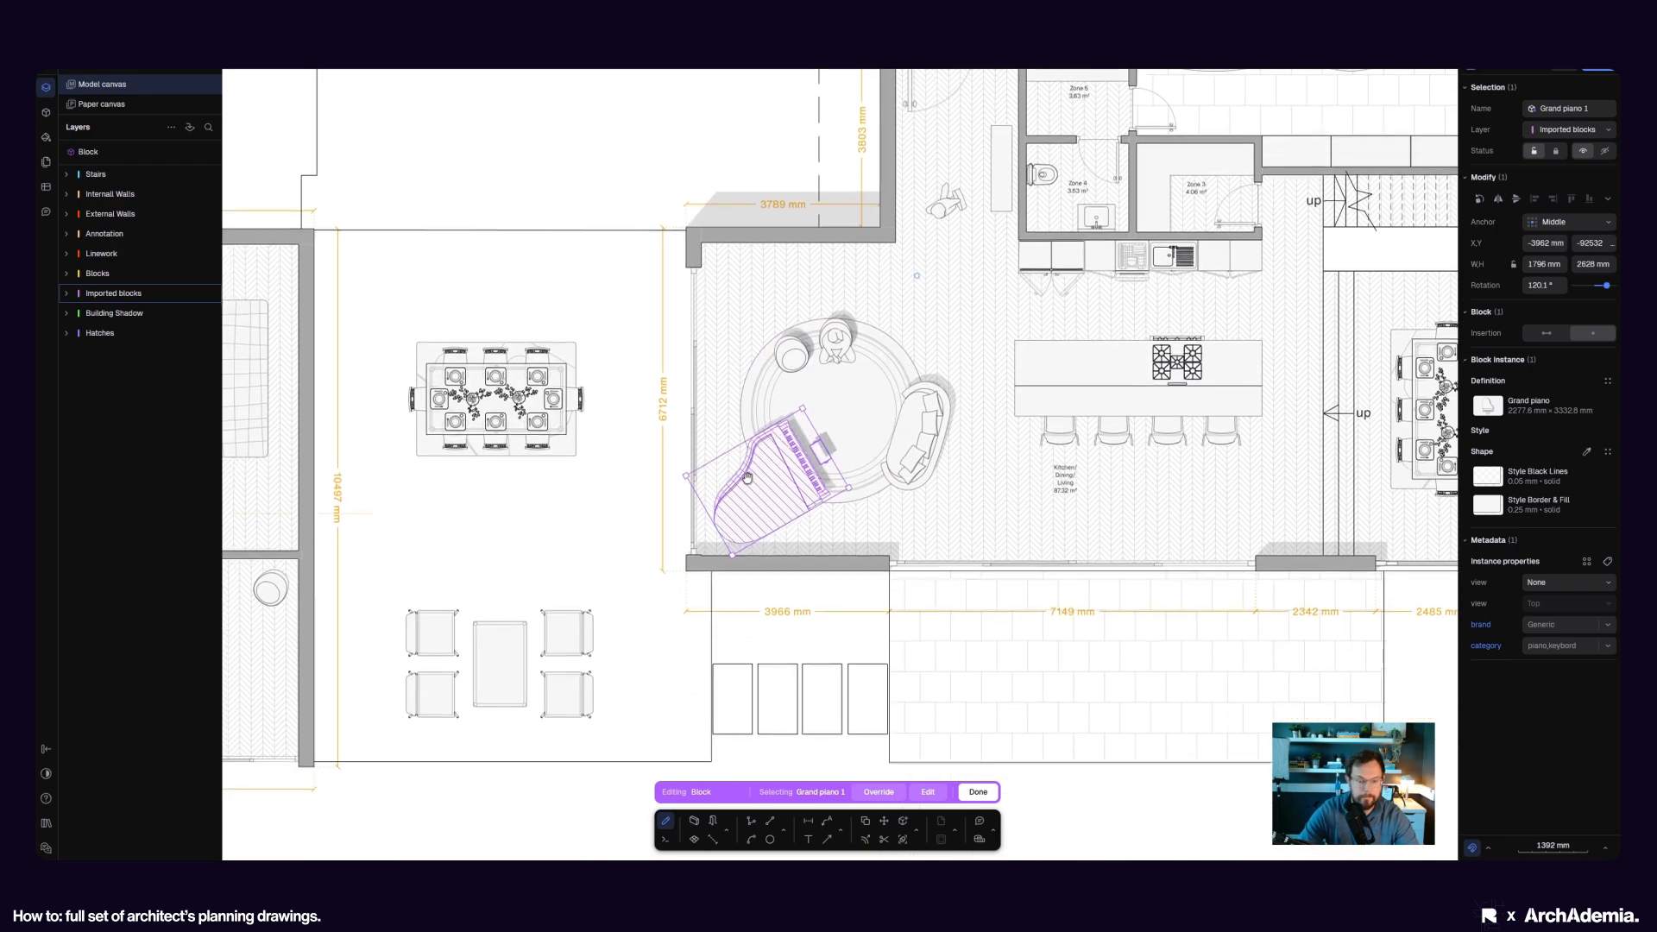
pyautogui.scroll(3, 899, 437)
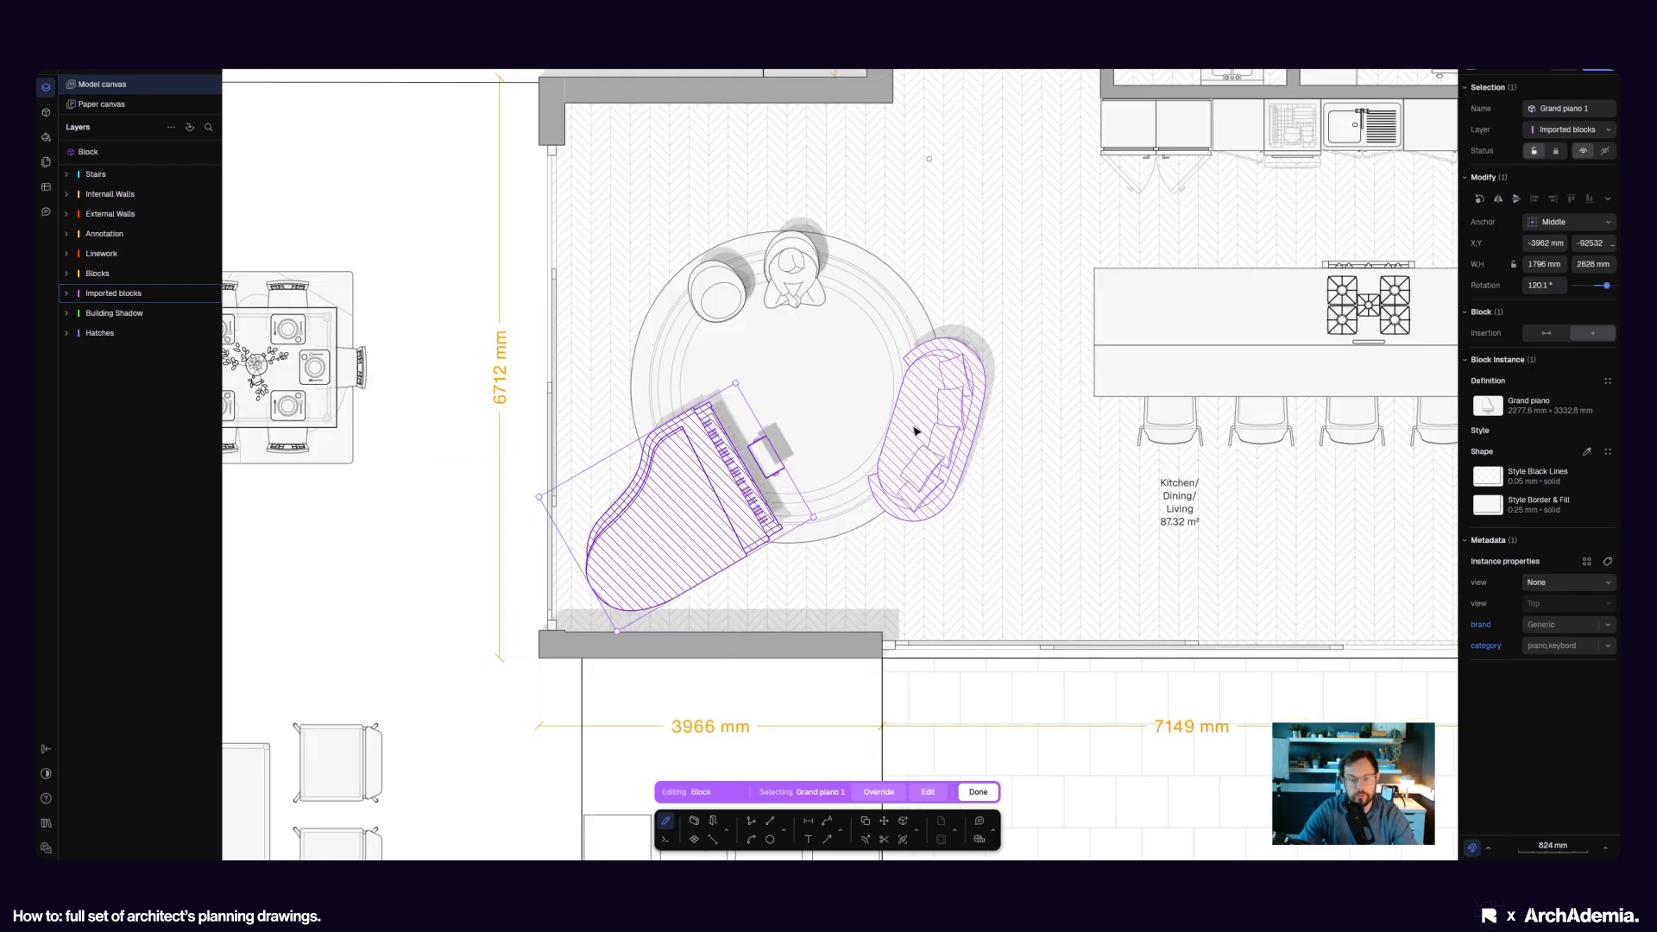
pyautogui.click(915, 432)
pyautogui.scroll(5, 812, 248)
pyautogui.click(799, 251)
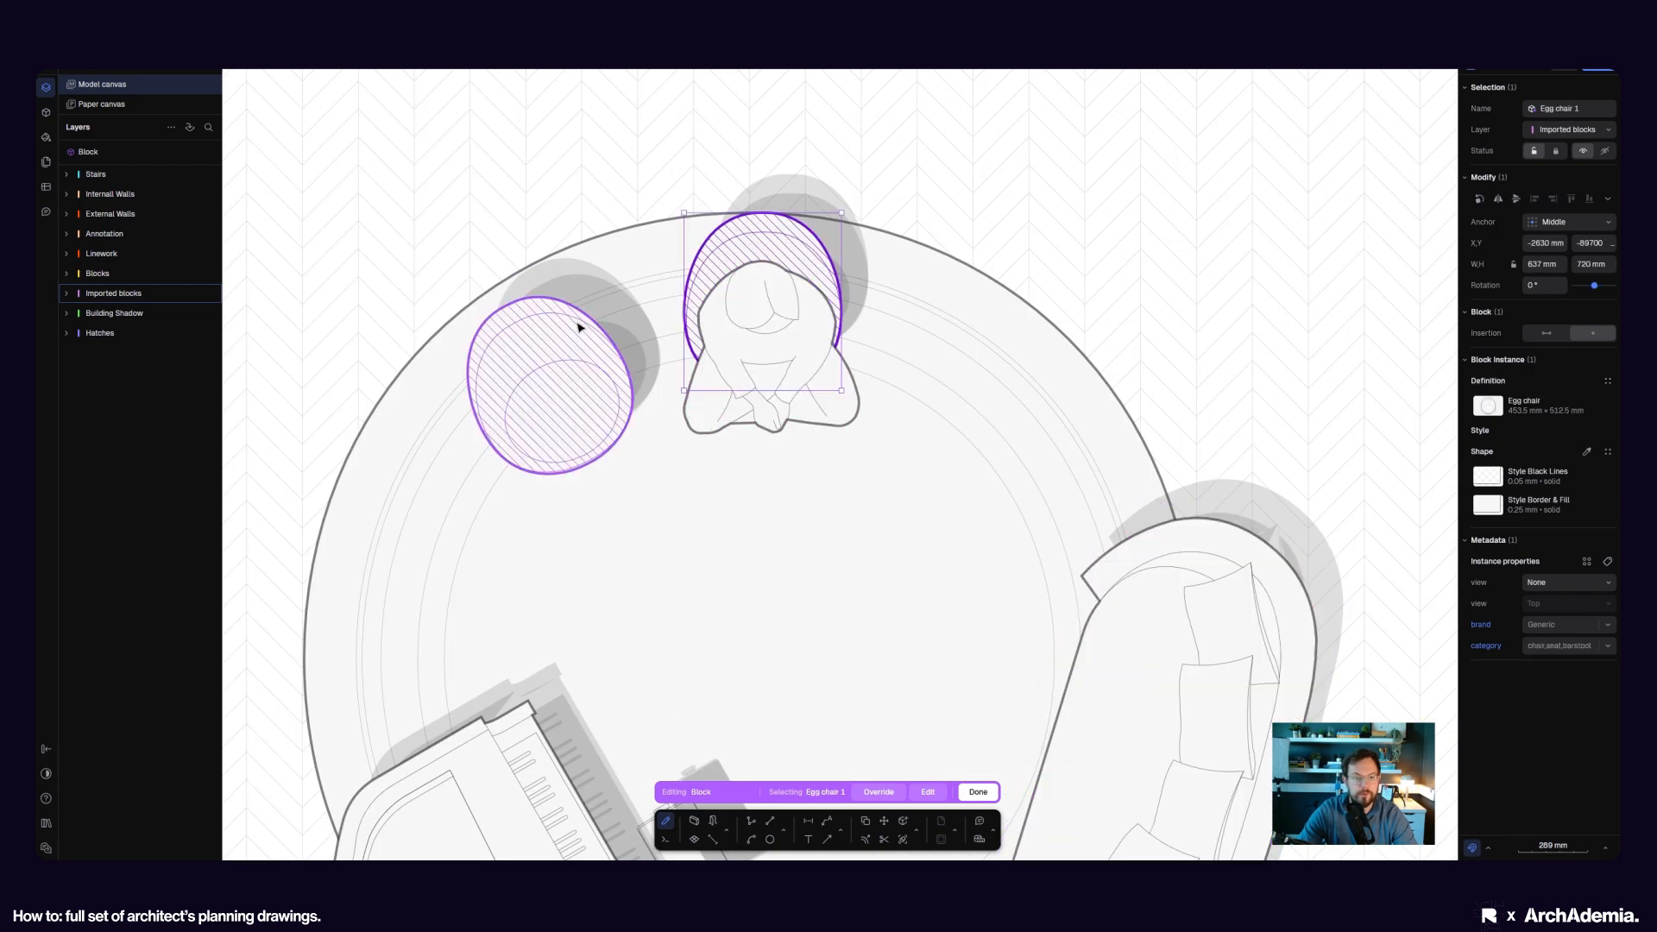
pyautogui.click(569, 320)
pyautogui.scroll(-5, 756, 328)
pyautogui.keyDown('shift'); pyautogui.click(677, 517); pyautogui.keyUp('shift')
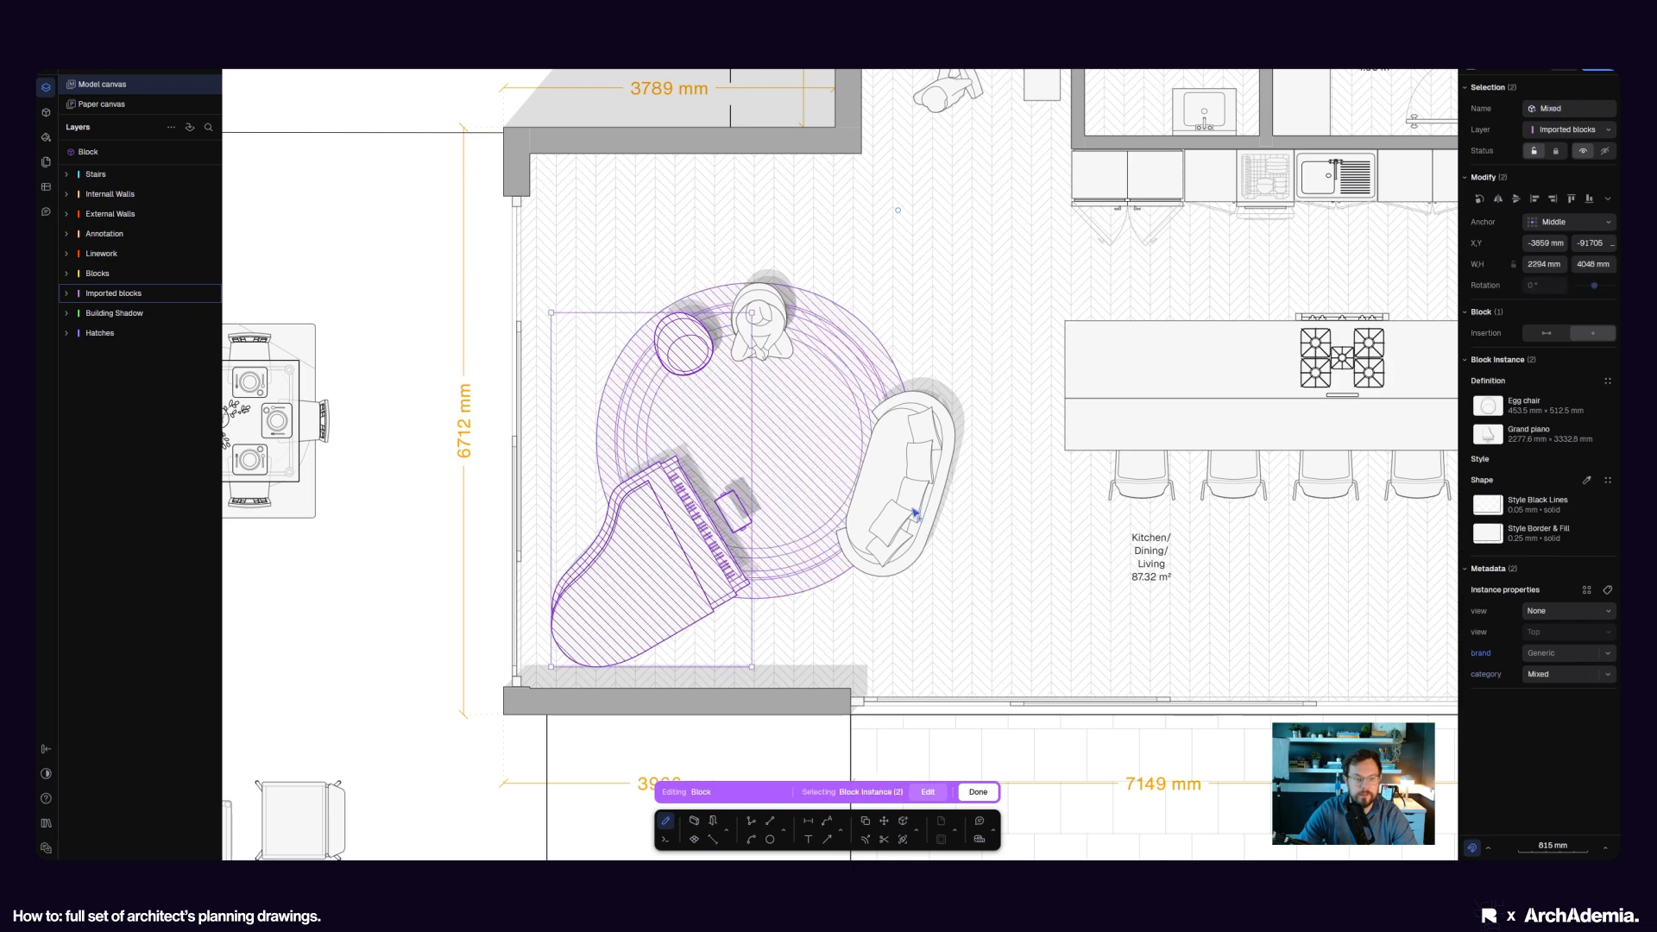
pyautogui.keyDown('shift'); pyautogui.click(915, 510); pyautogui.keyUp('shift')
pyautogui.click(867, 823)
pyautogui.scroll(-10, 649, 254)
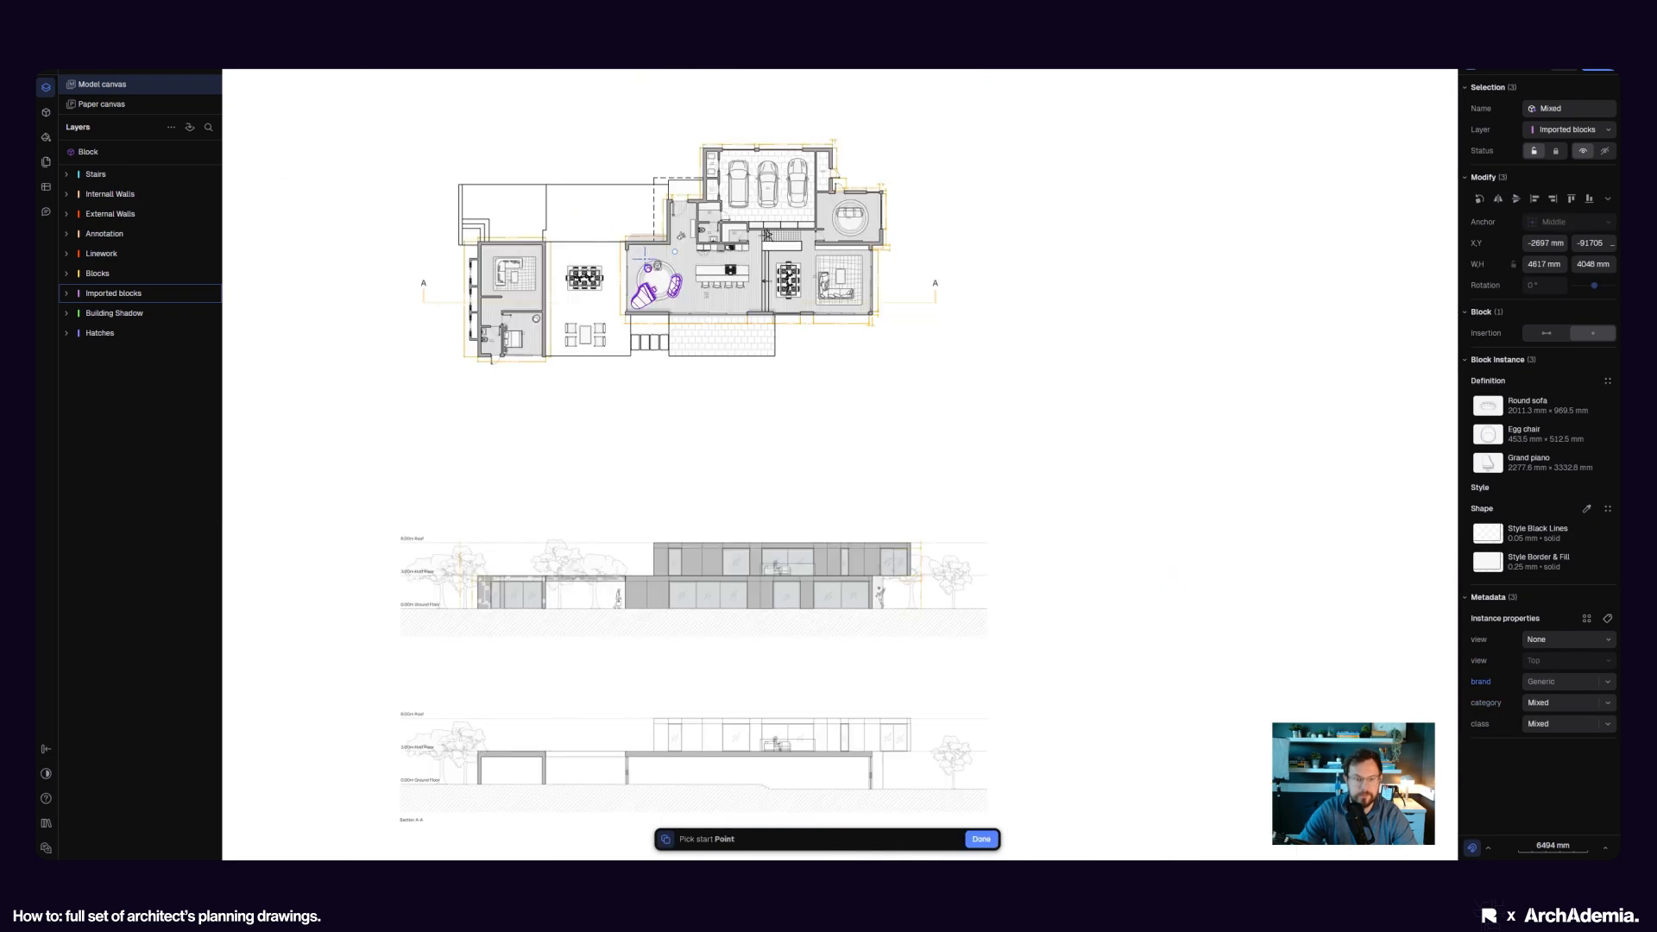
pyautogui.click(660, 268)
pyautogui.scroll(5, 645, 512)
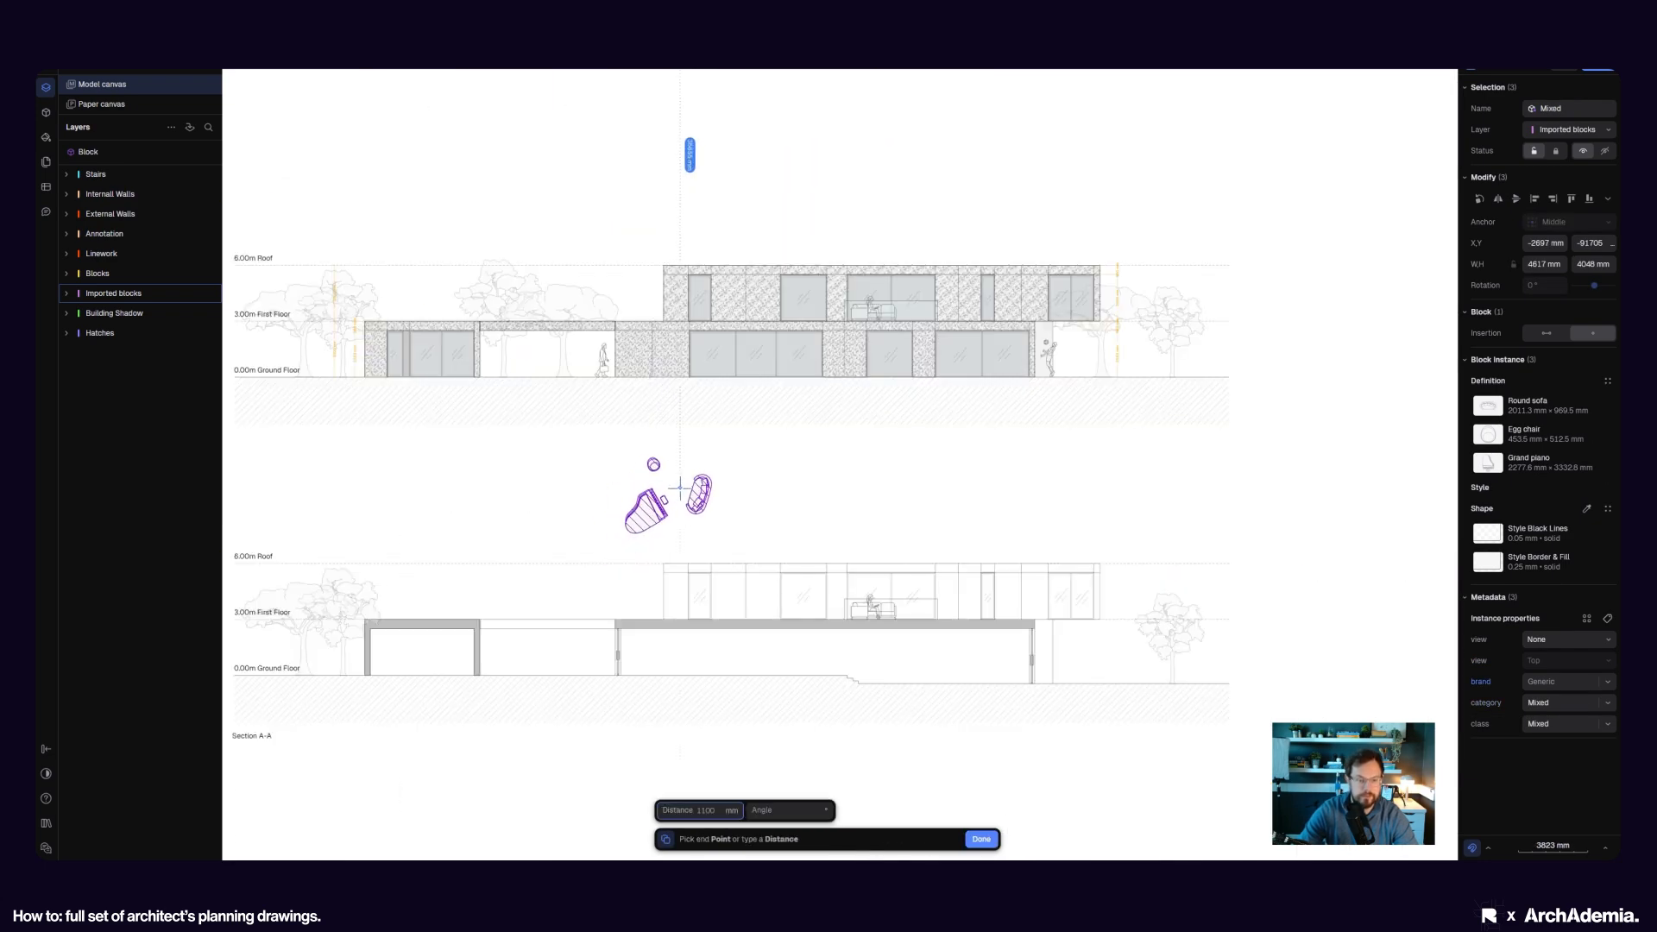
pyautogui.click(682, 647)
pyautogui.scroll(5, 704, 664)
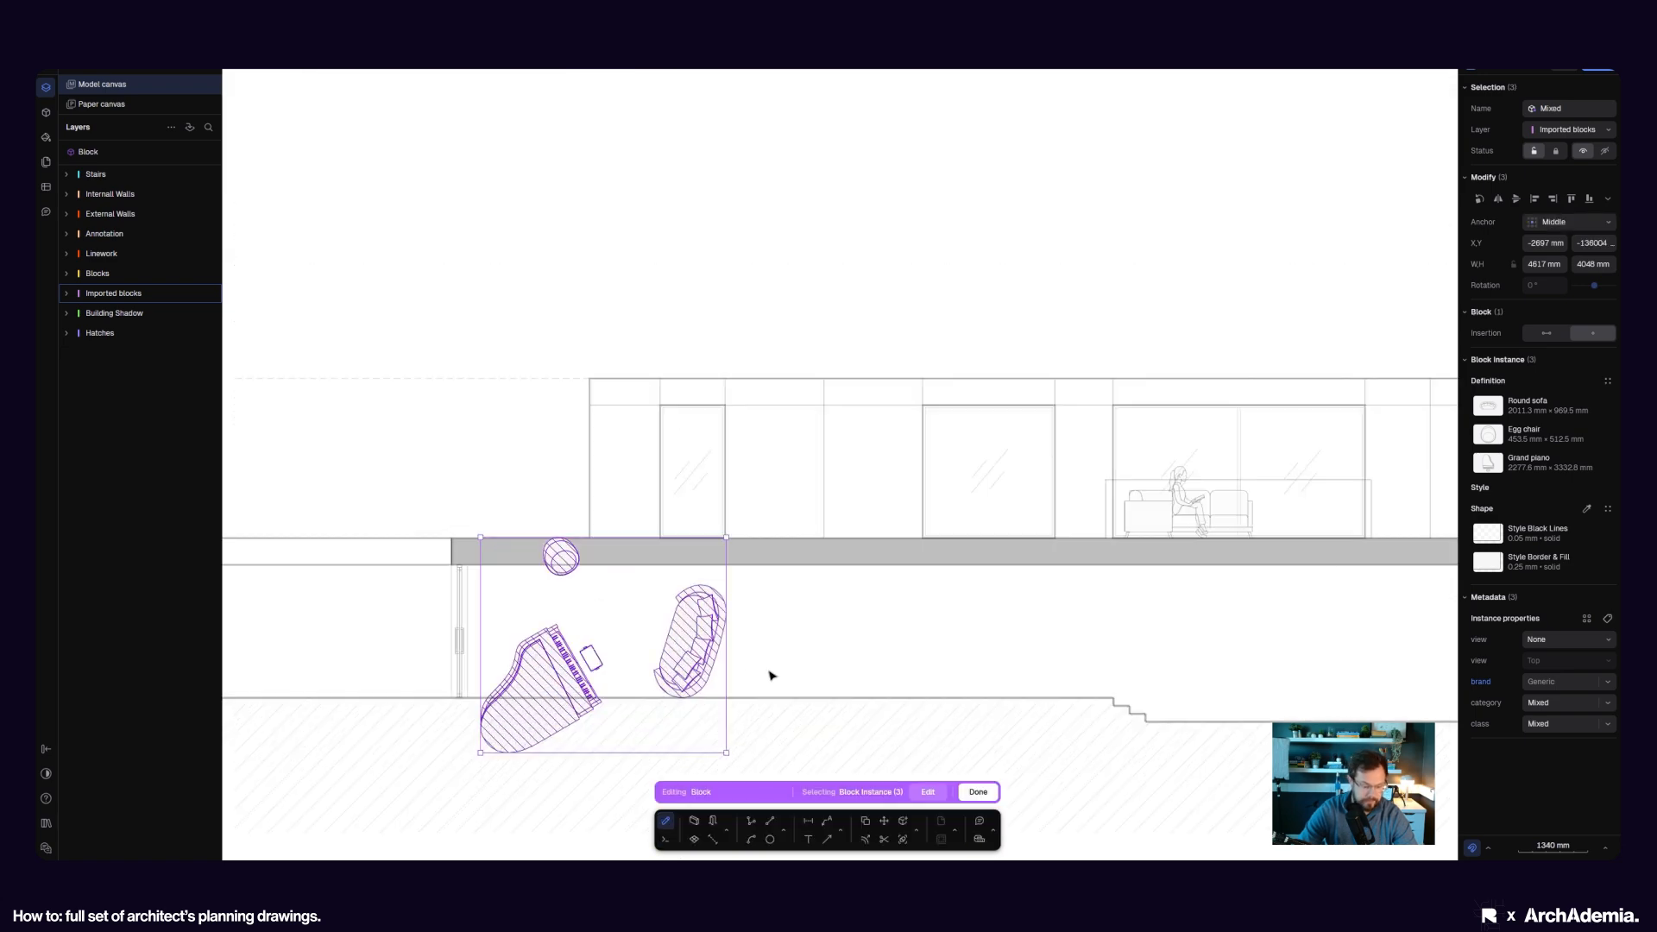
# - Move the copied piano, egg chair and sofa out of the plan block onto the main canvas, keeping their position over the section
pyautogui.press('Delete')
pyautogui.press('Escape')
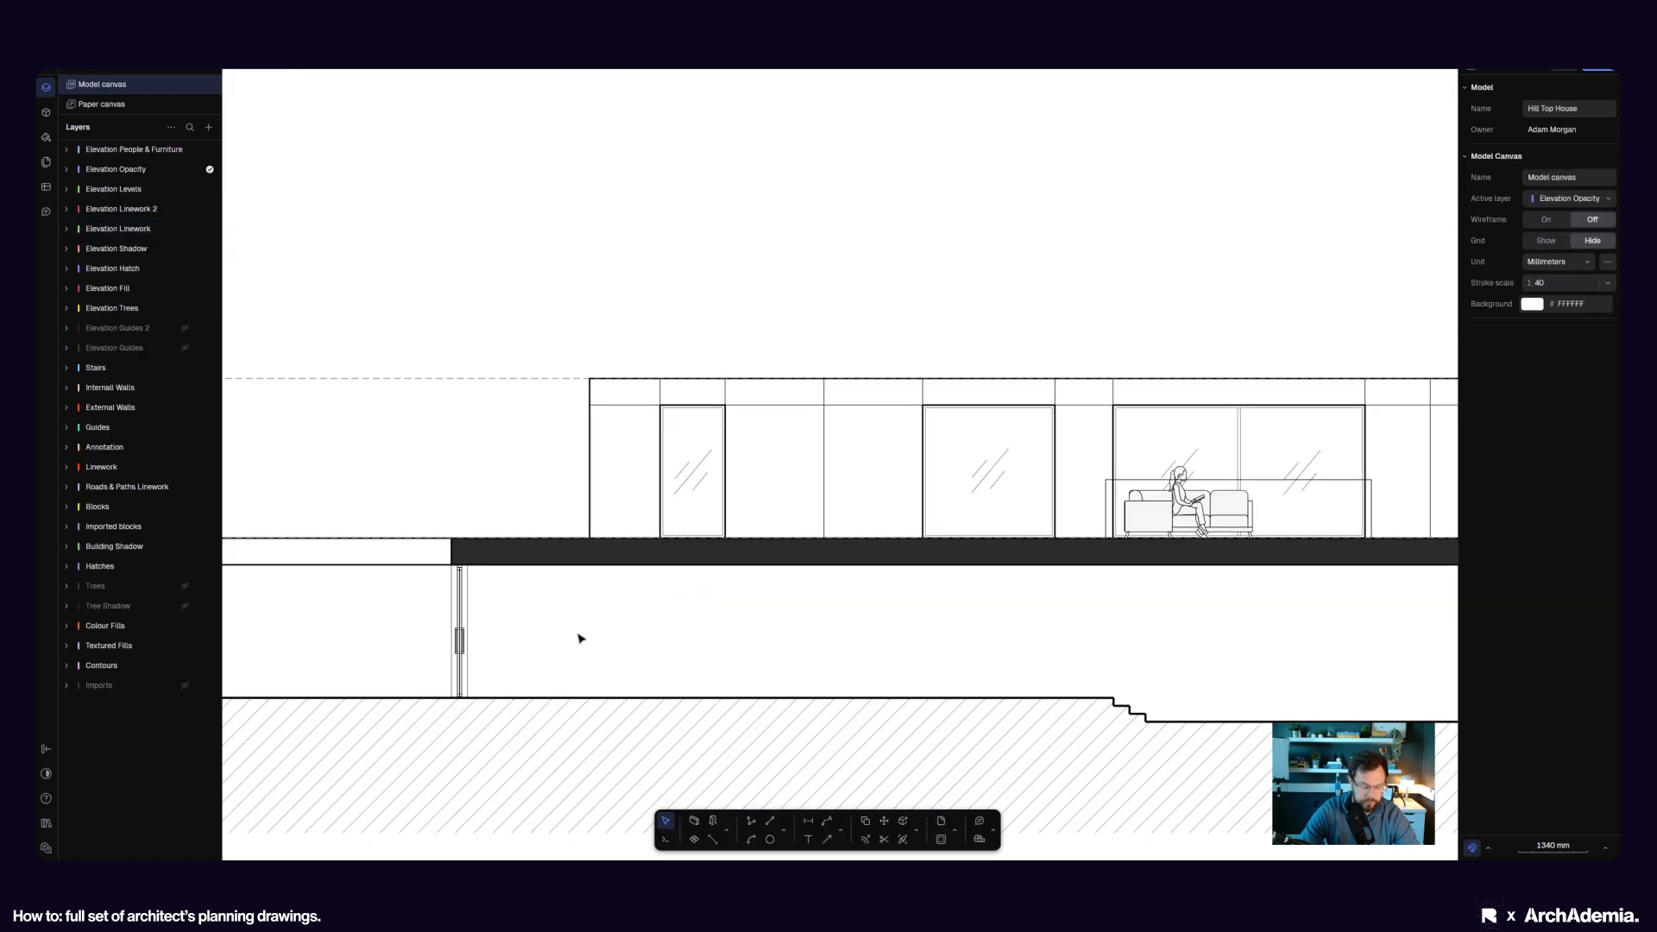
pyautogui.hotkey('ctrl', 'z')
pyautogui.press('Escape')
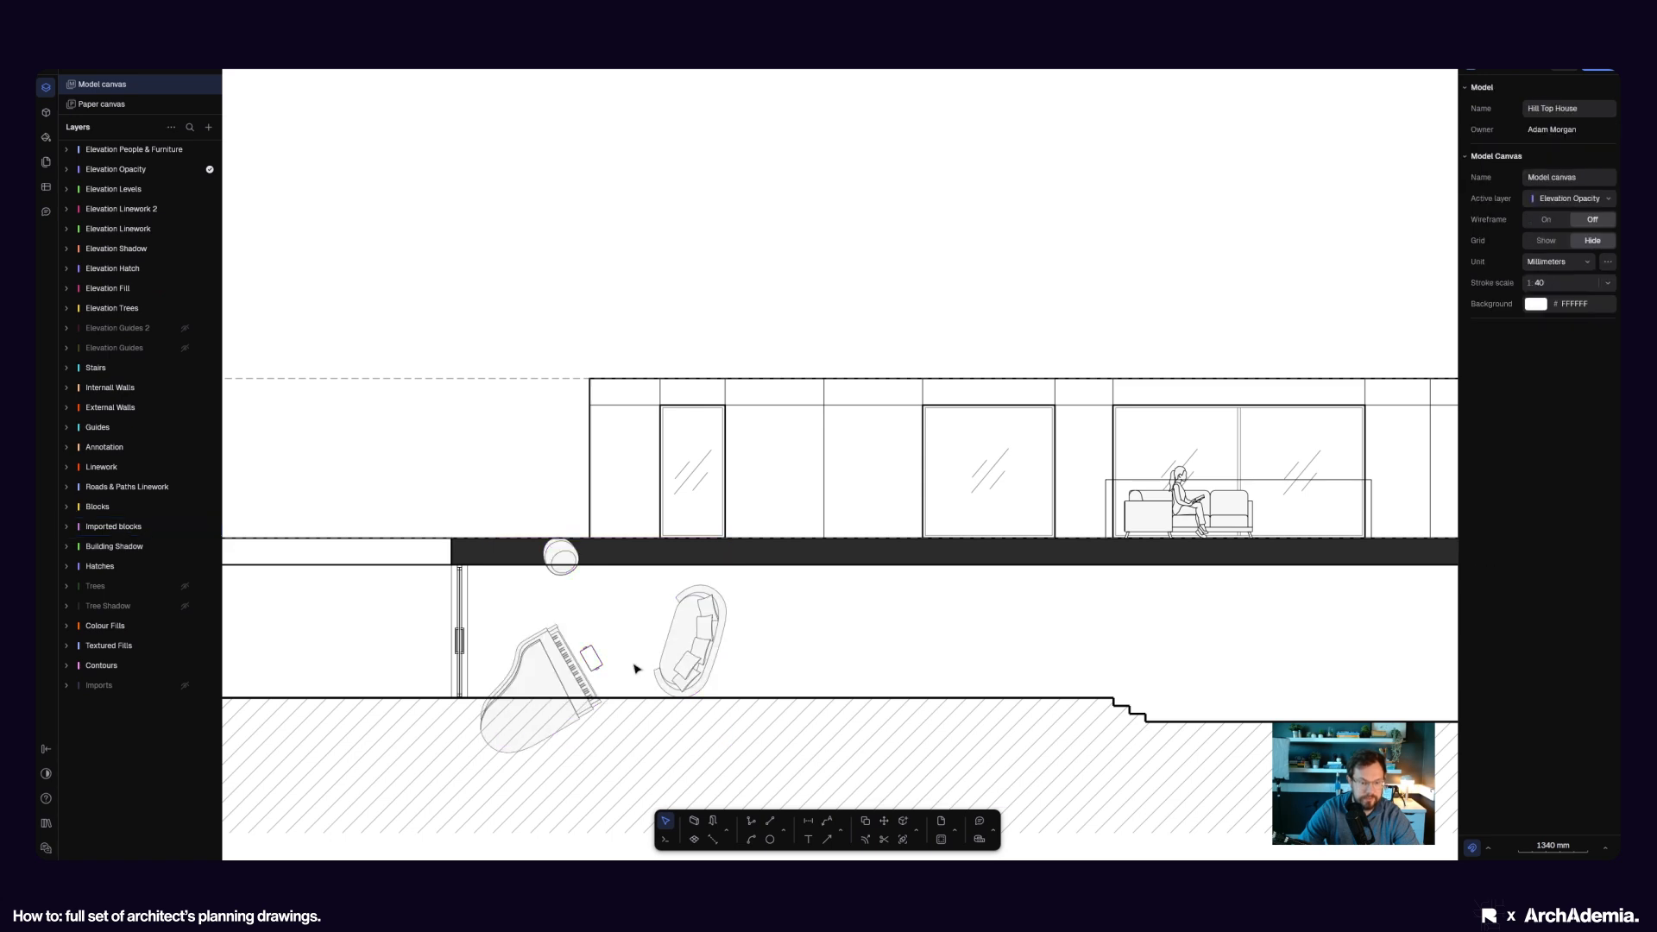
# - Swap the grand piano in Section A-A for its side view definition
pyautogui.scroll(-5, 669, 645)
pyautogui.scroll(4, 669, 645)
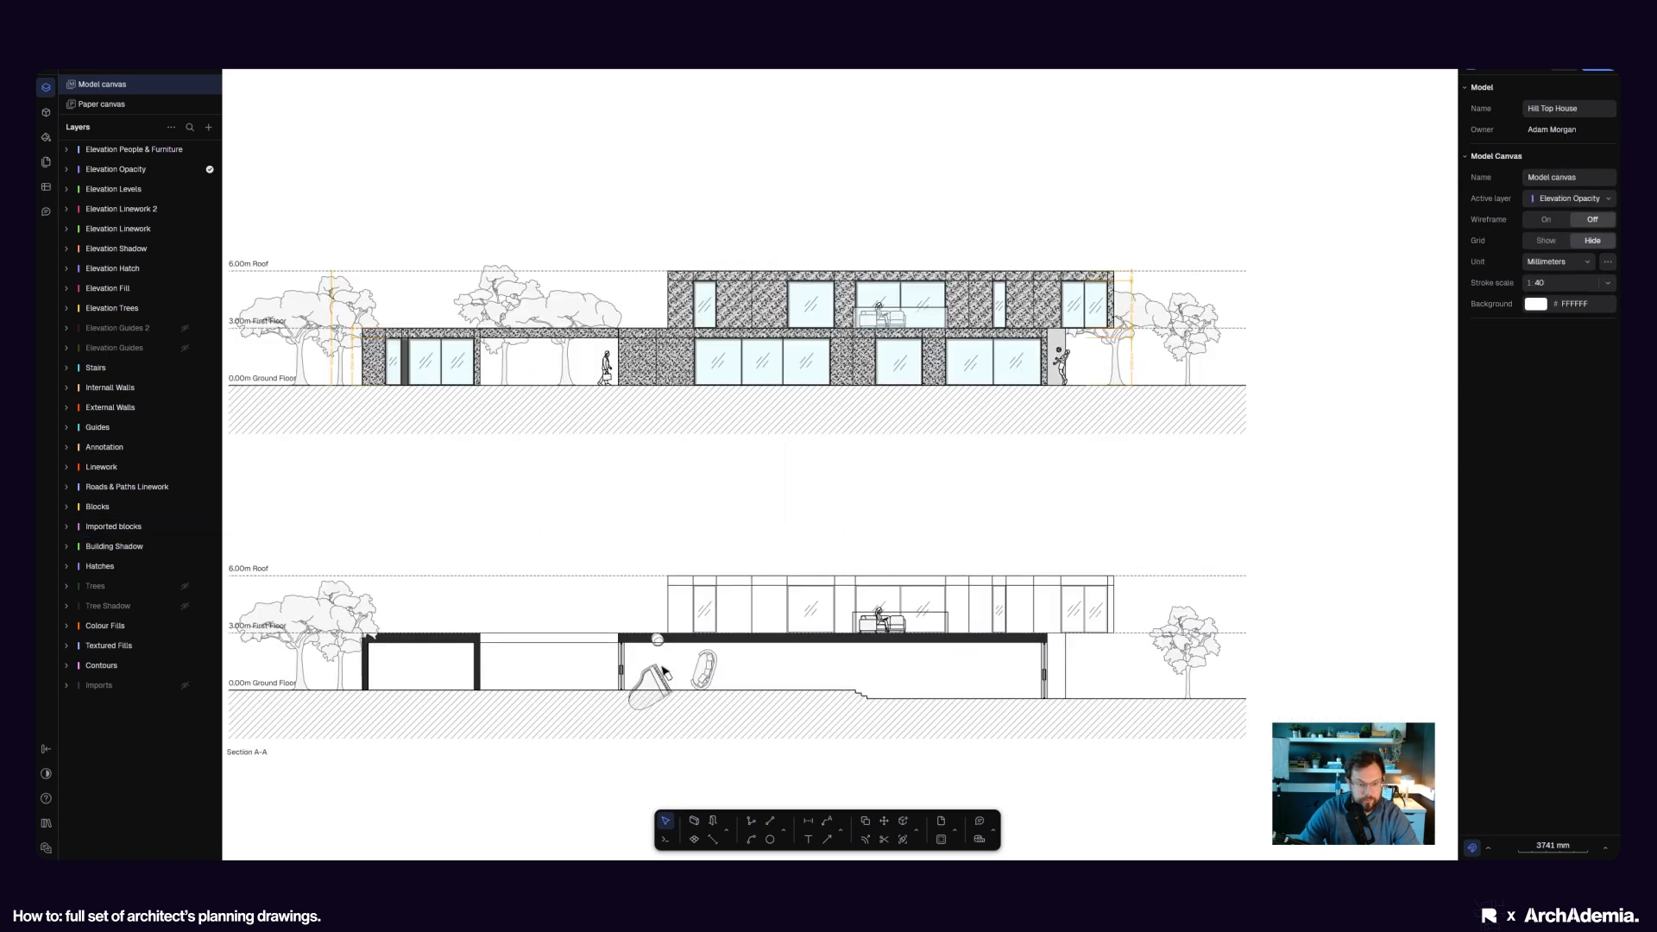
pyautogui.scroll(-2, 671, 682)
pyautogui.scroll(6, 672, 702)
pyautogui.click(607, 639)
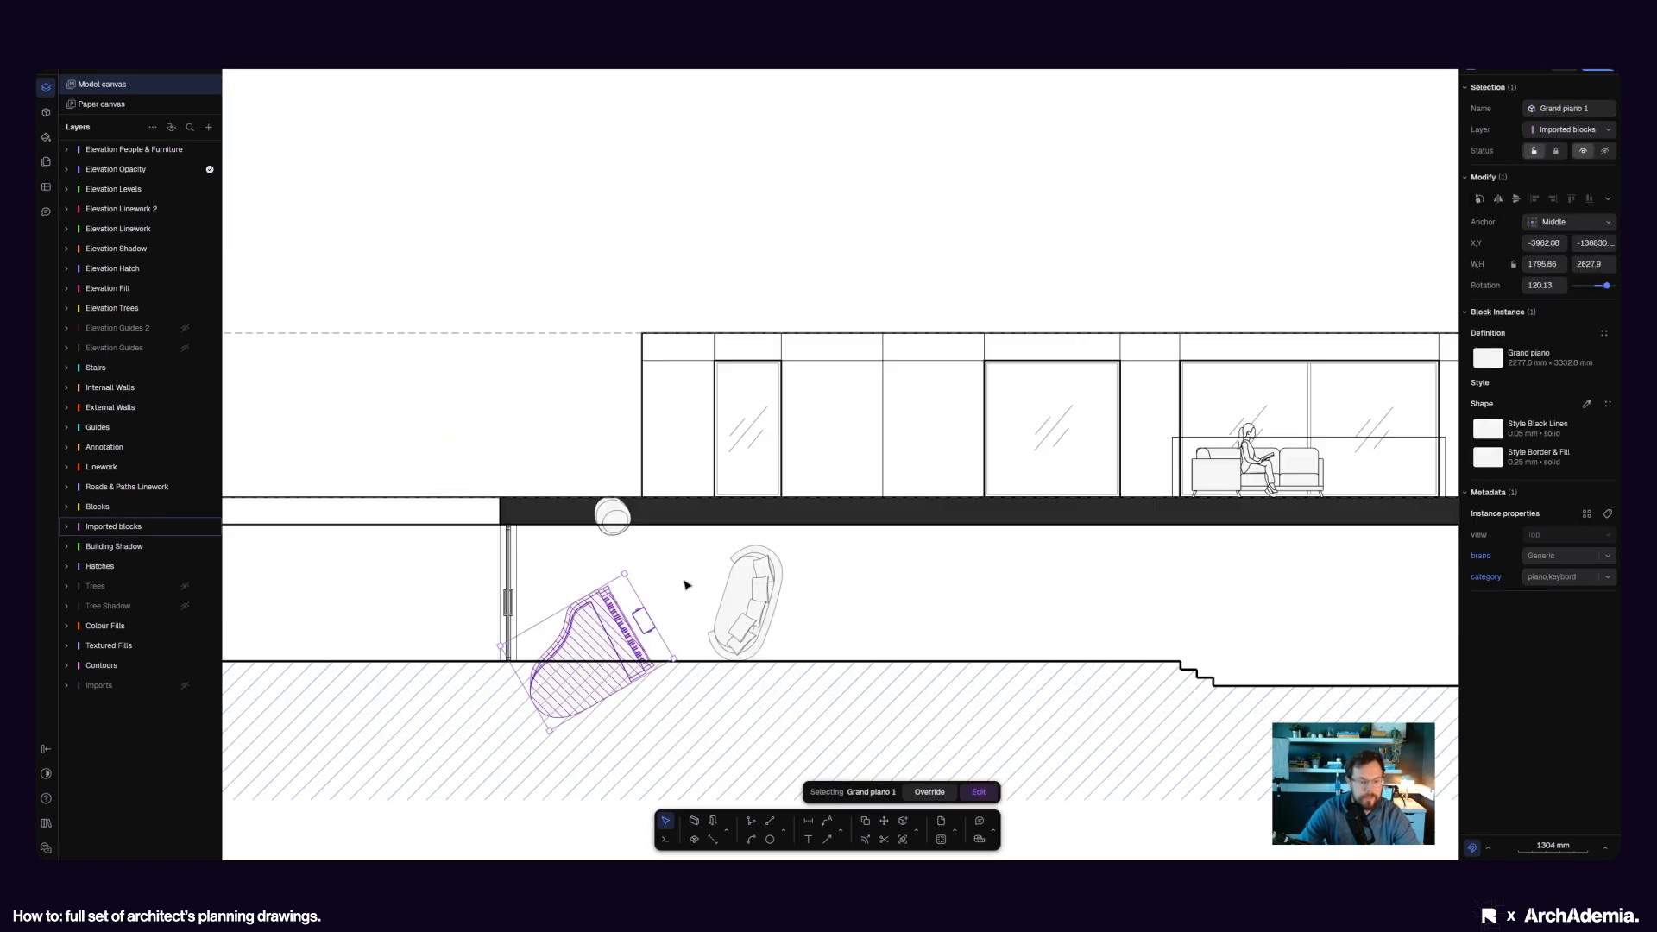
pyautogui.moveTo(682, 582); pyautogui.dragTo(696, 563, button='middle')
pyautogui.click(1497, 361)
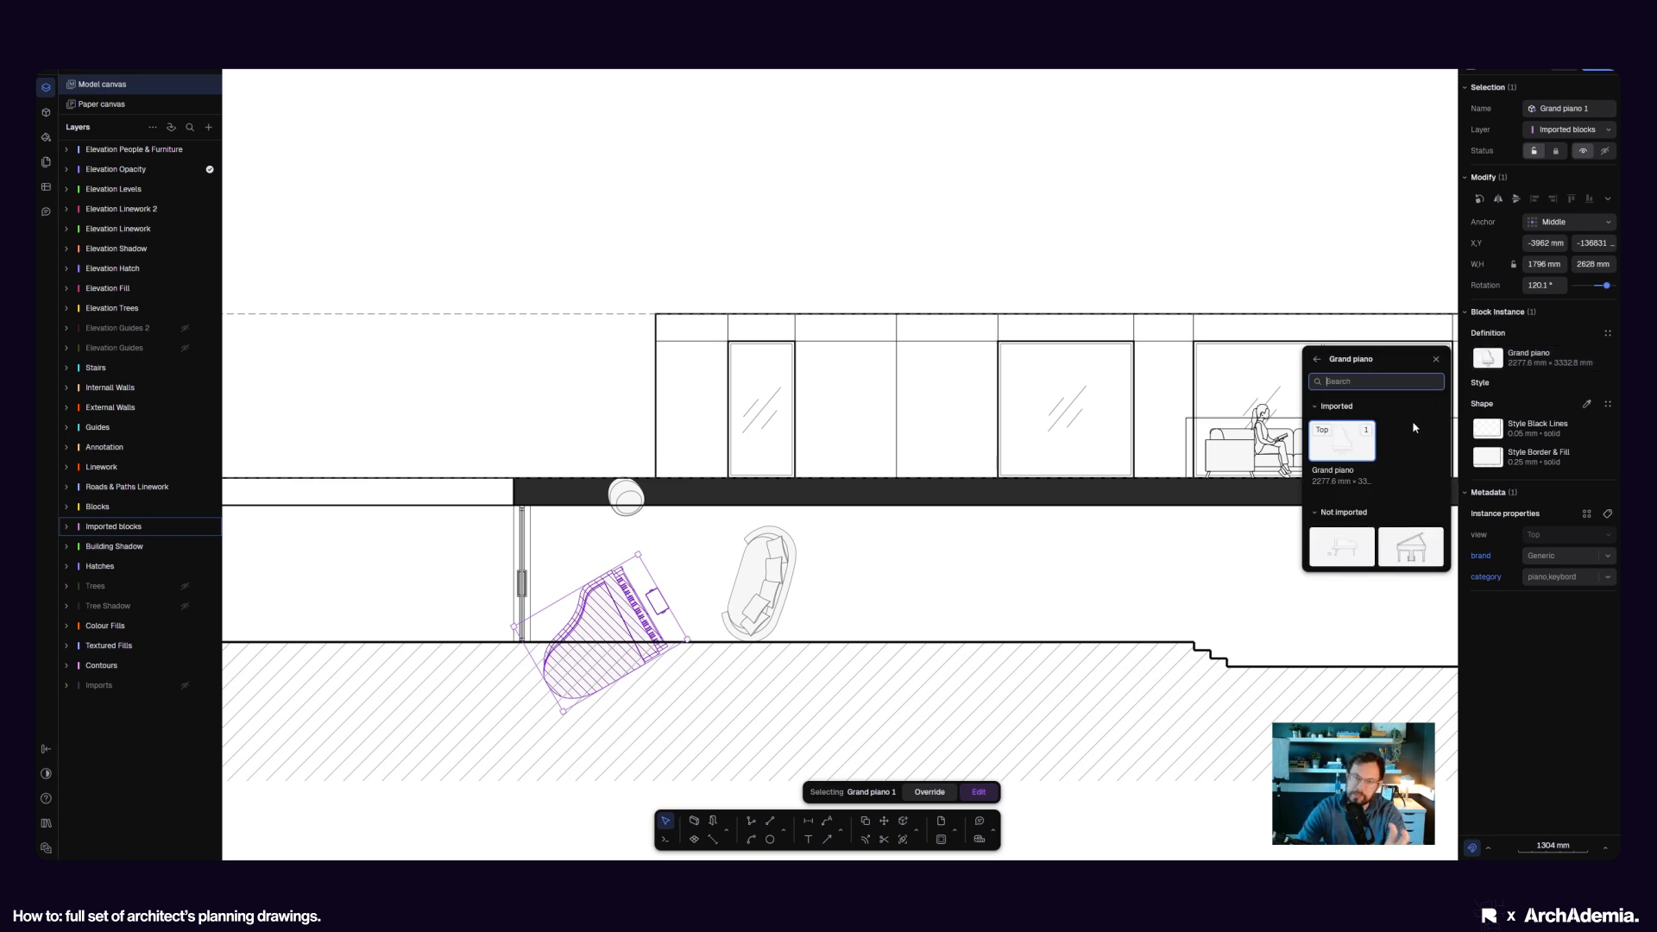
pyautogui.click(1346, 545)
pyautogui.scroll(5, 577, 636)
pyautogui.scroll(-2, 719, 488)
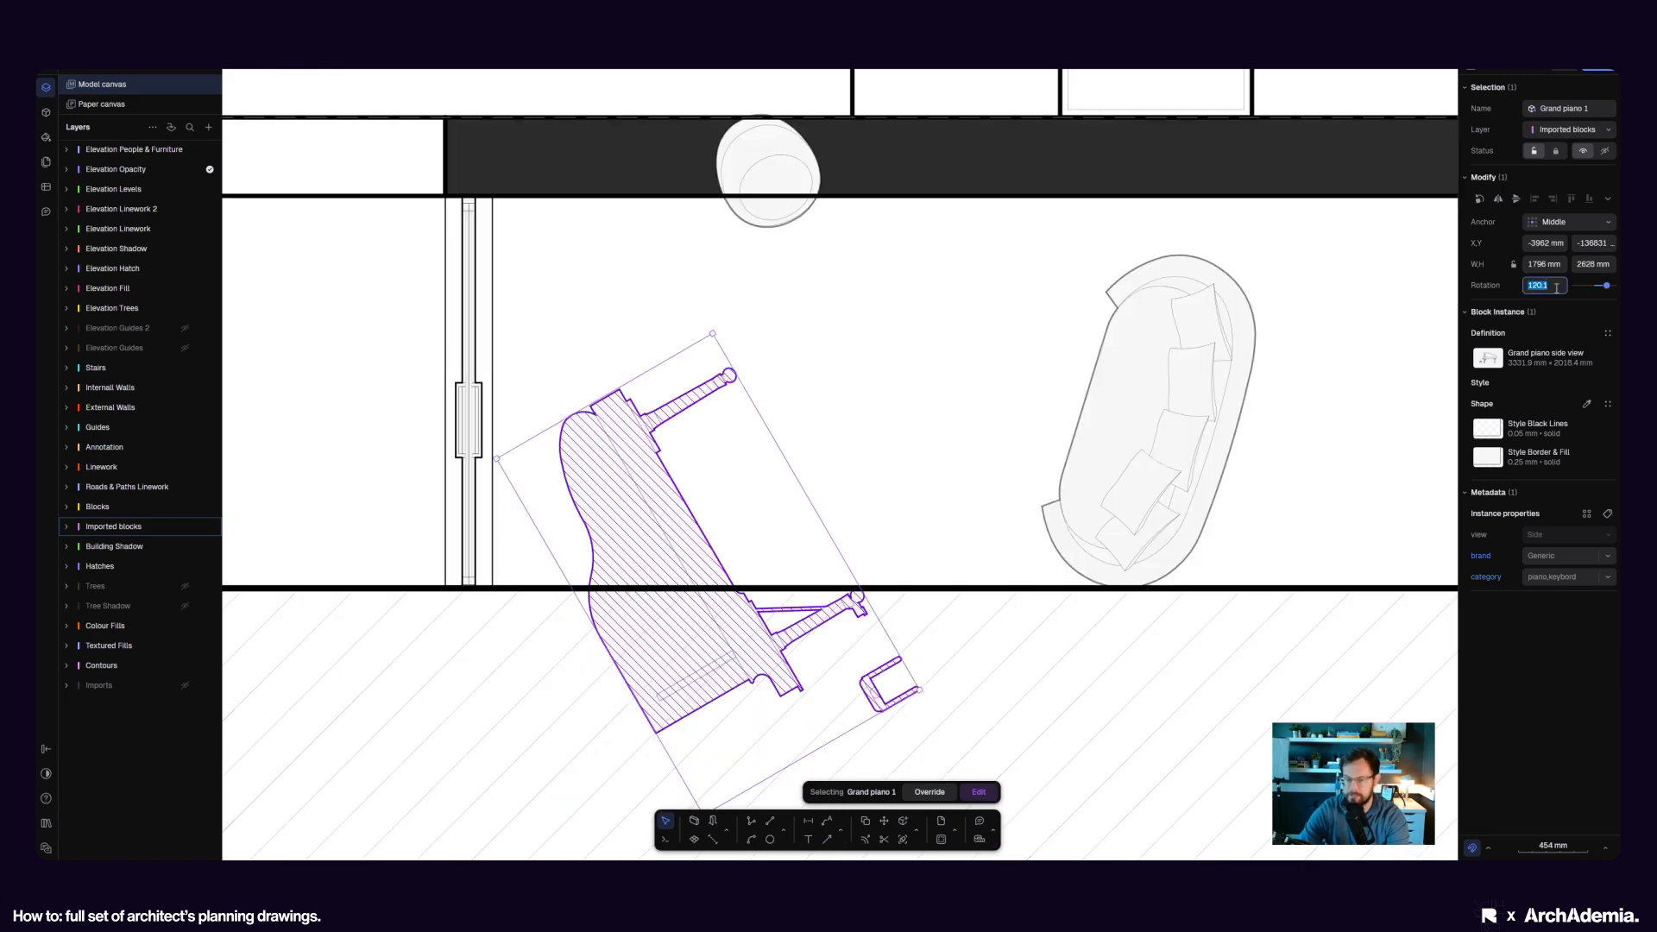
# - Set the side-view grand piano's rotation to 0° and move it straight up so its feet stand on the section's floor line
pyautogui.write('0')
pyautogui.press('Return')
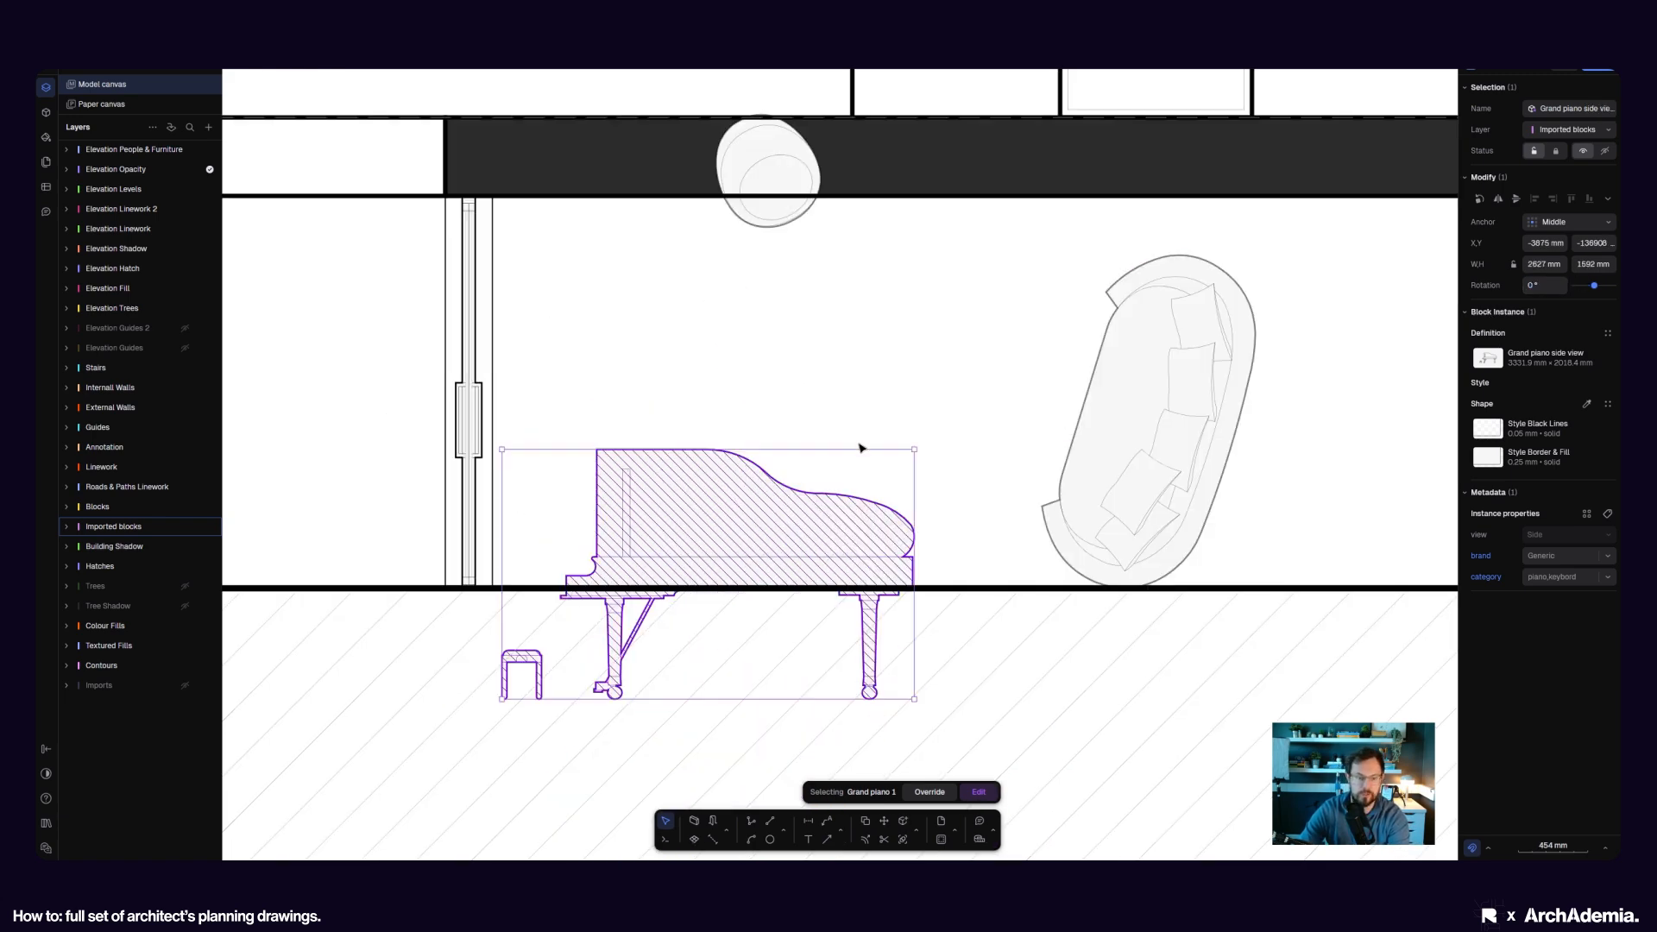
pyautogui.click(883, 820)
pyautogui.scroll(3, 533, 676)
pyautogui.click(543, 714)
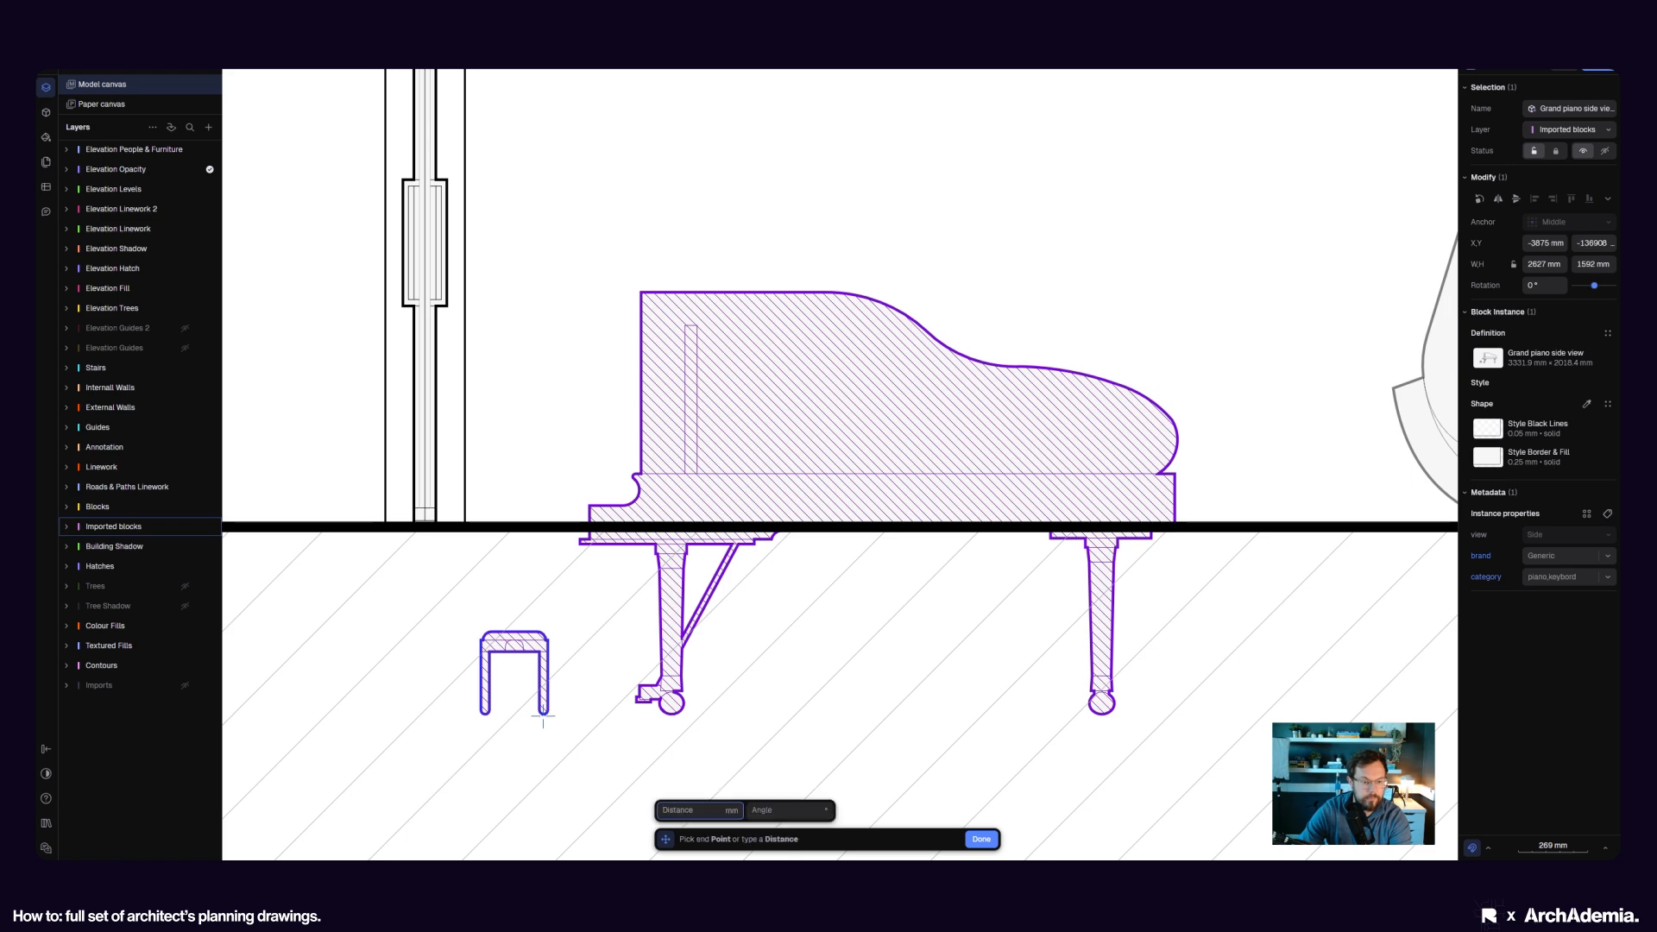
pyautogui.click(543, 526)
pyautogui.scroll(-5, 552, 561)
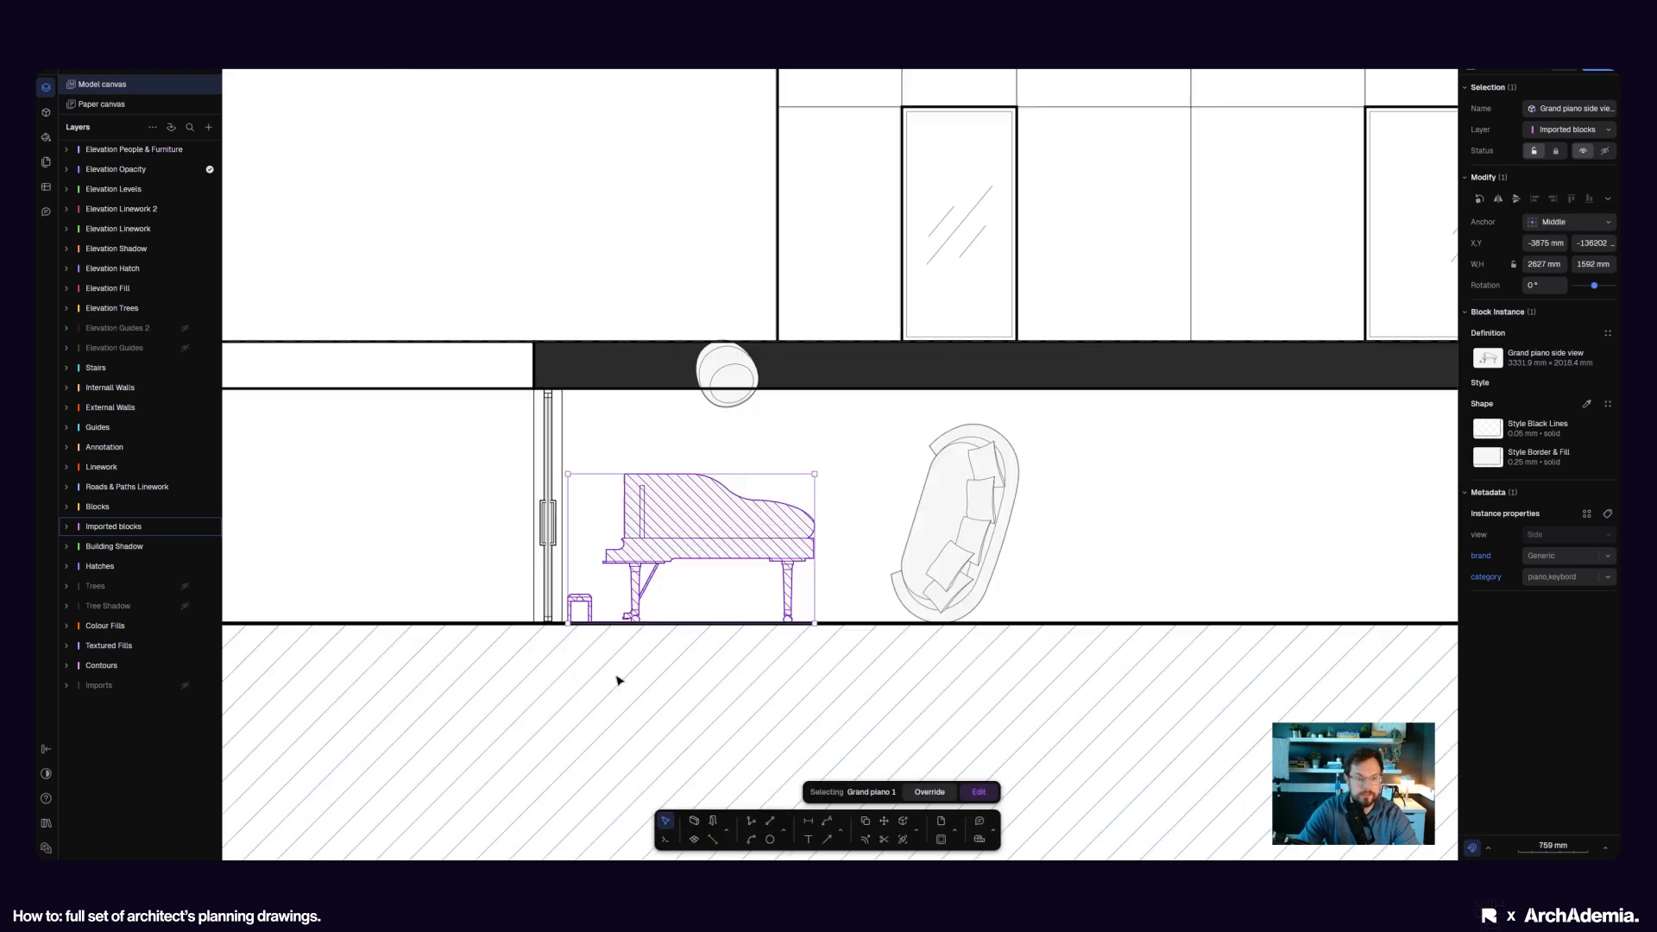
# - Swap the round sofa in Section A-A for its side view definition and set its rotation to 0°
pyautogui.scroll(2, 617, 676)
pyautogui.click(824, 596)
pyautogui.click(1486, 360)
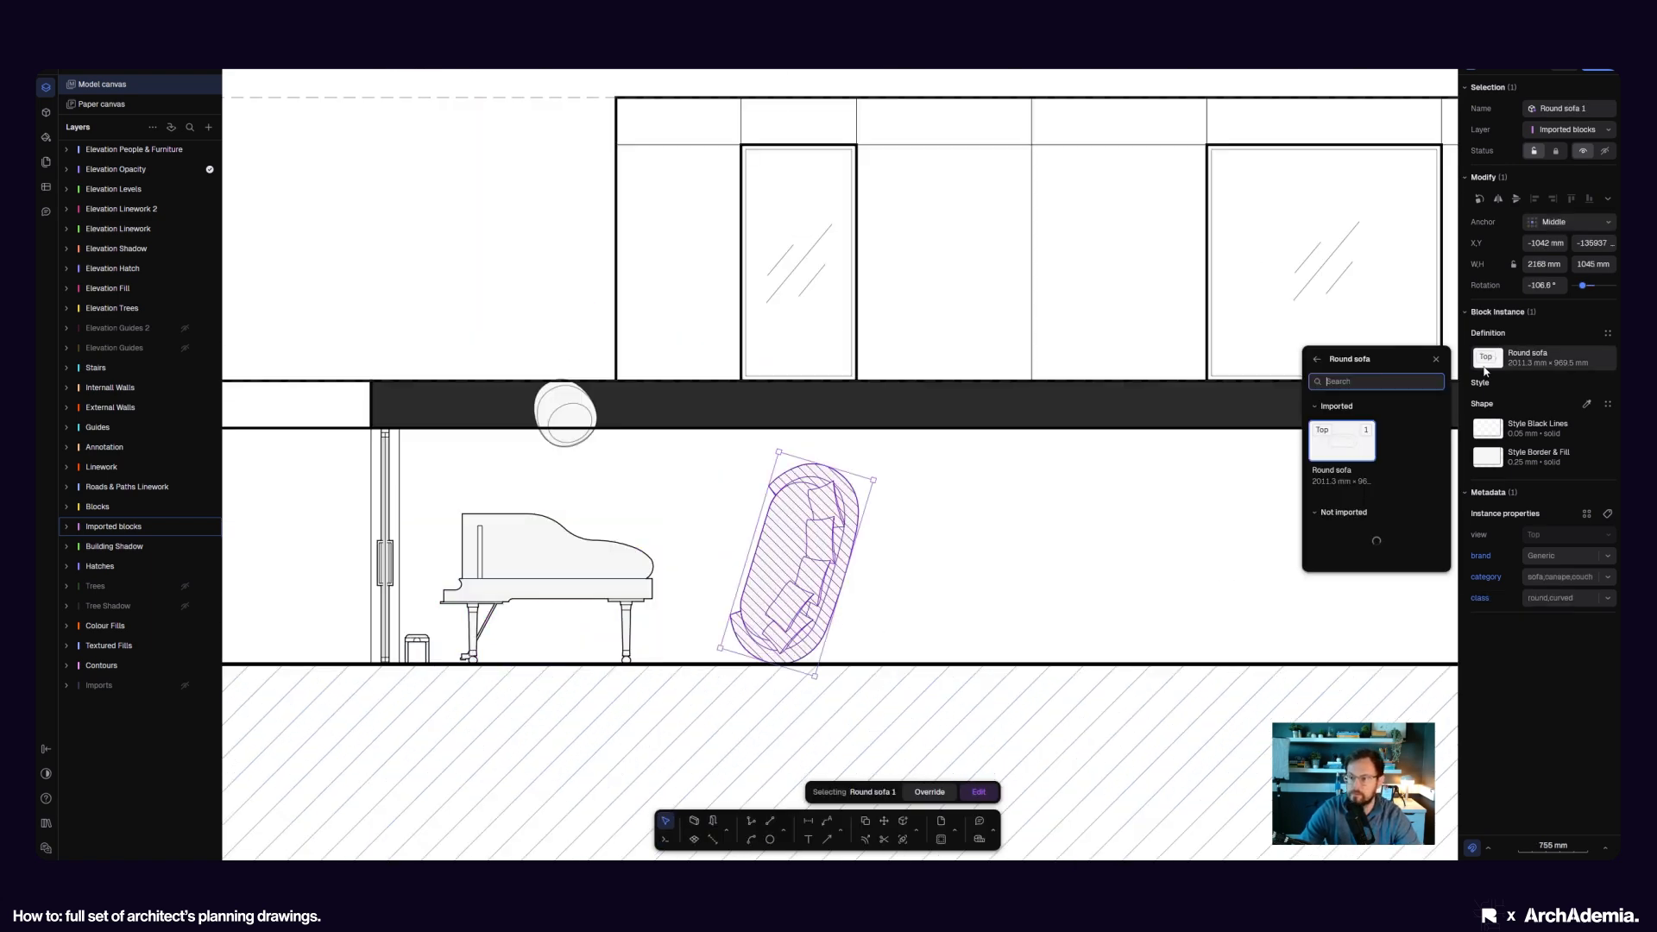
pyautogui.scroll(-1, 1367, 531)
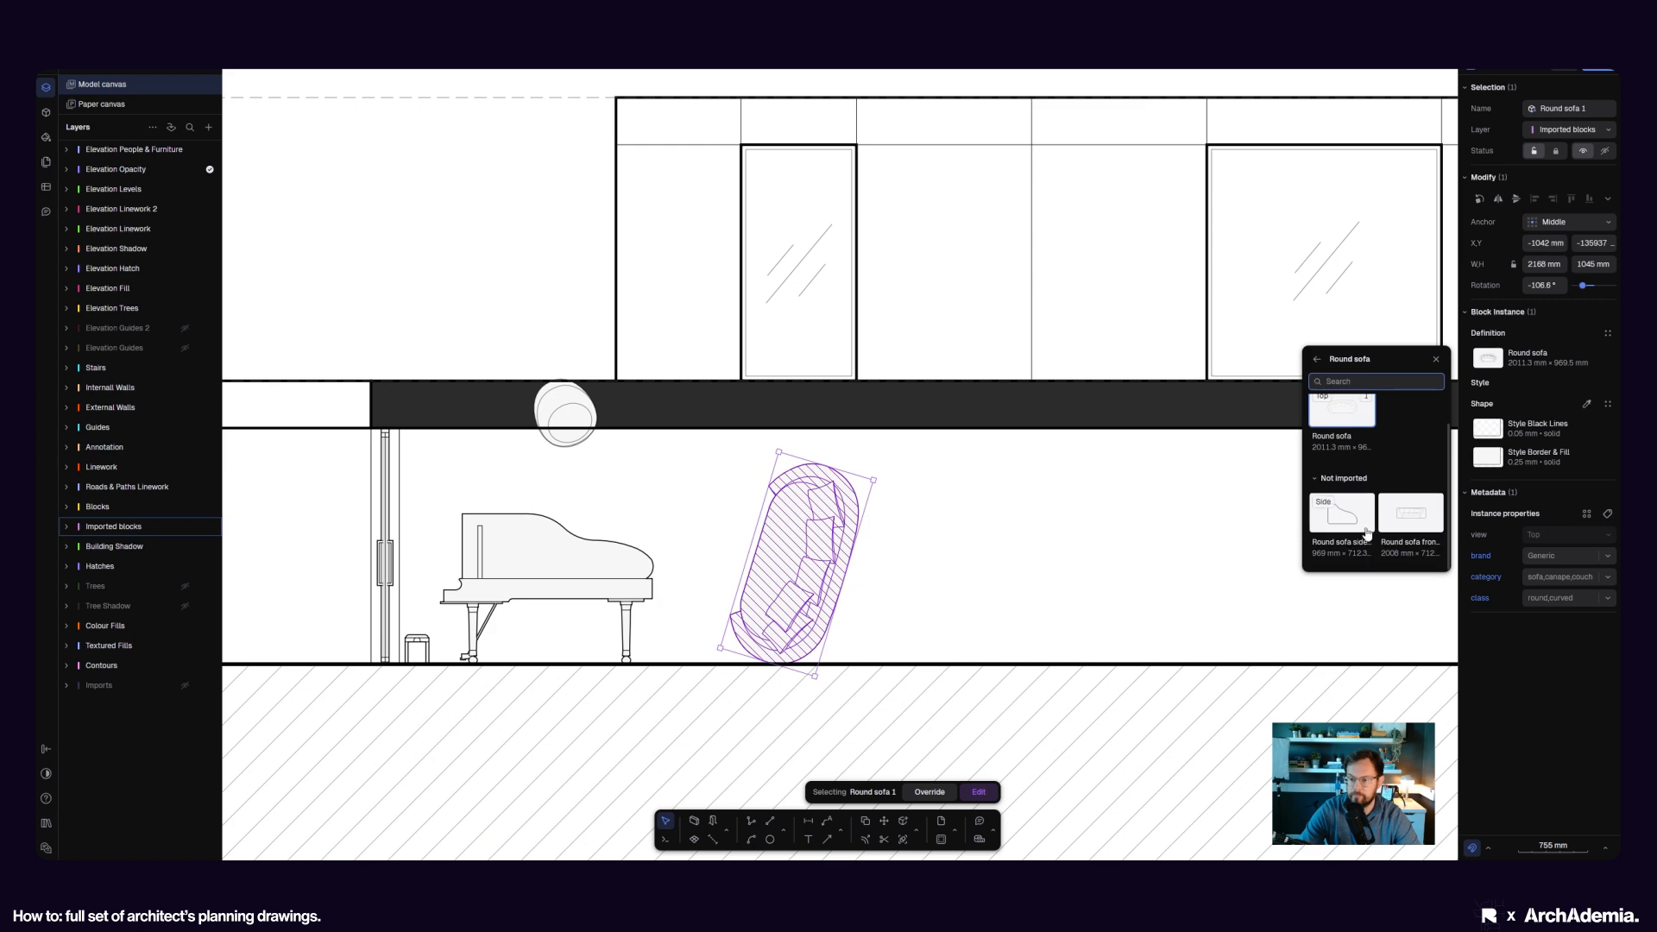
pyautogui.scroll(-10, 772, 656)
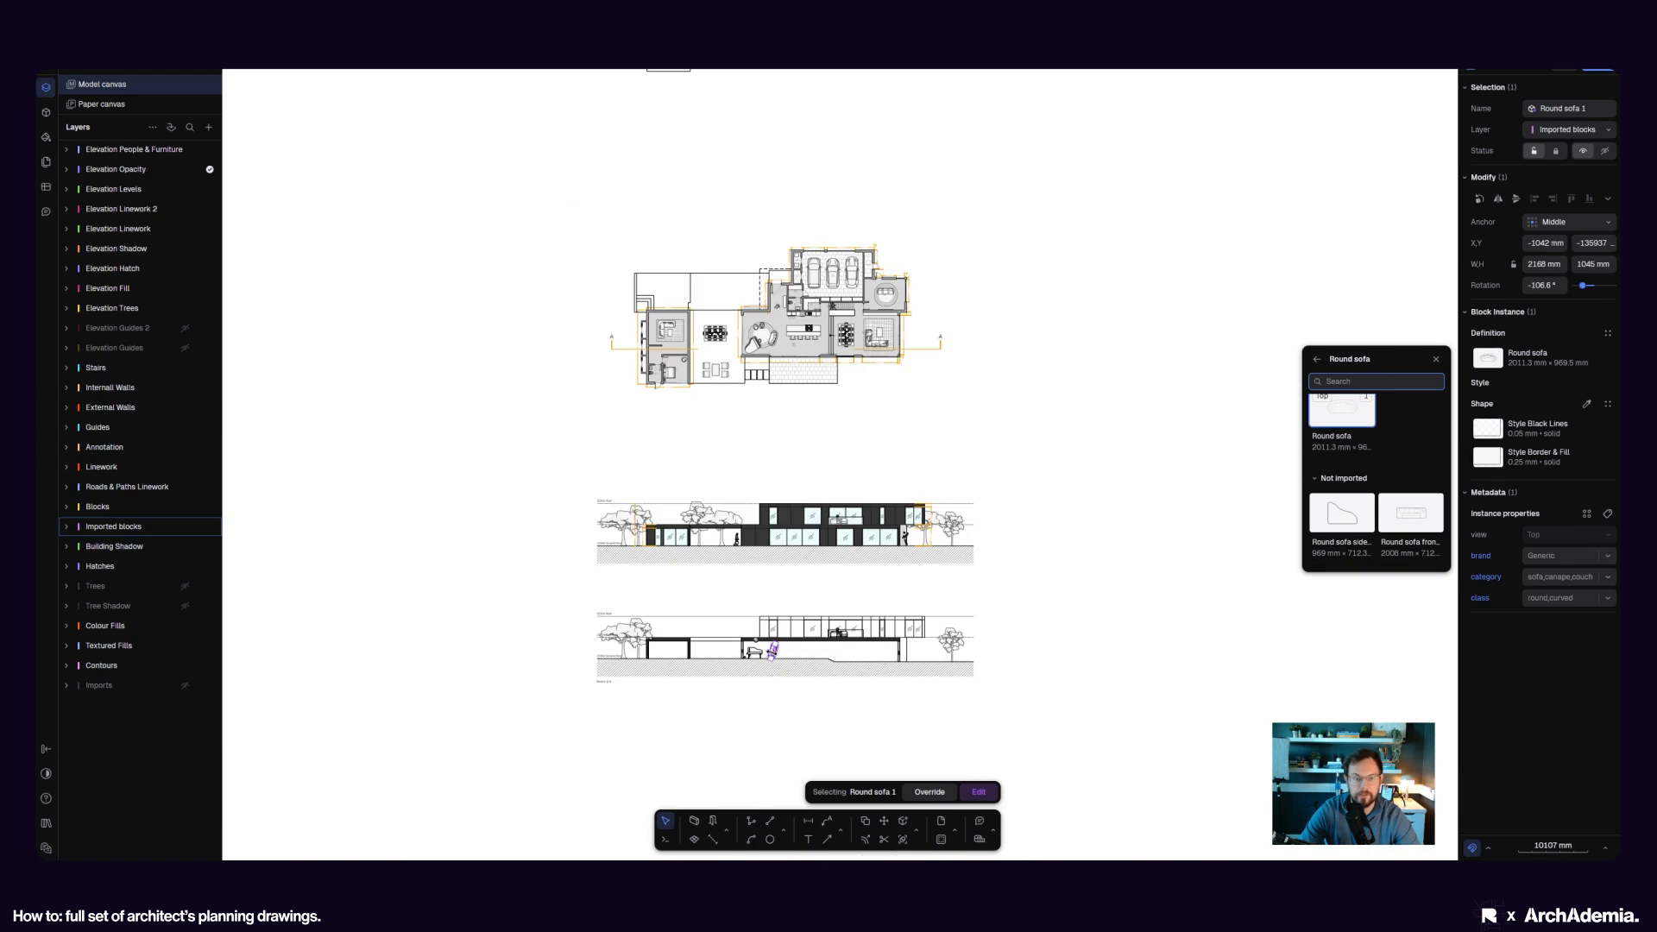
pyautogui.scroll(10, 772, 652)
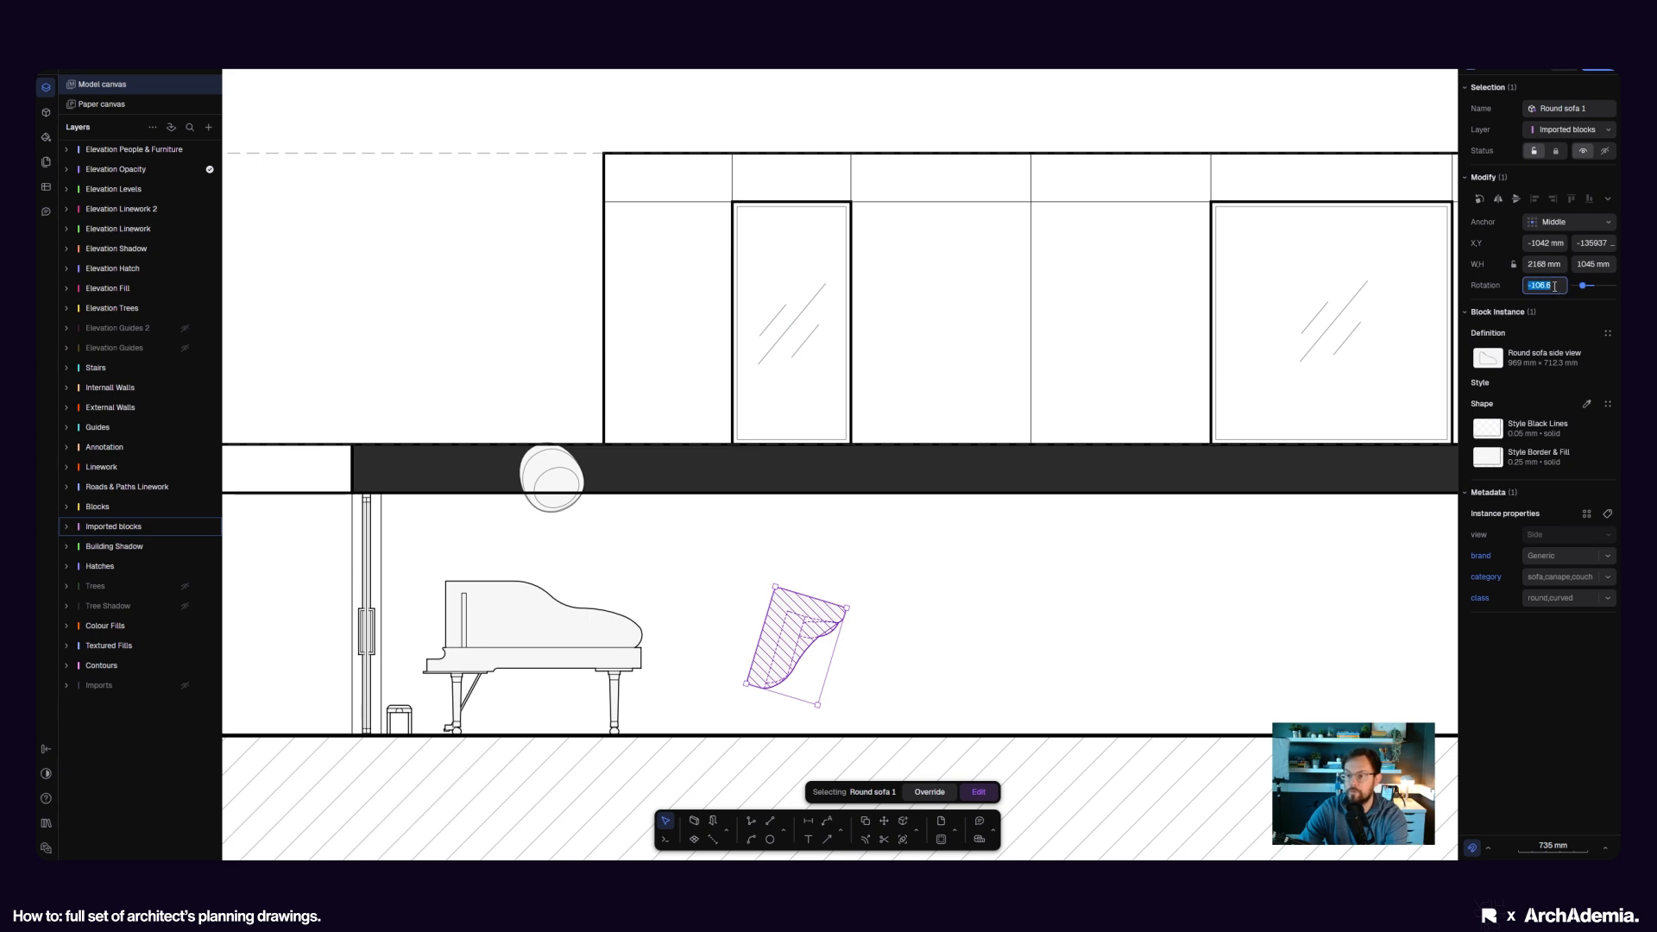
pyautogui.press('Return')
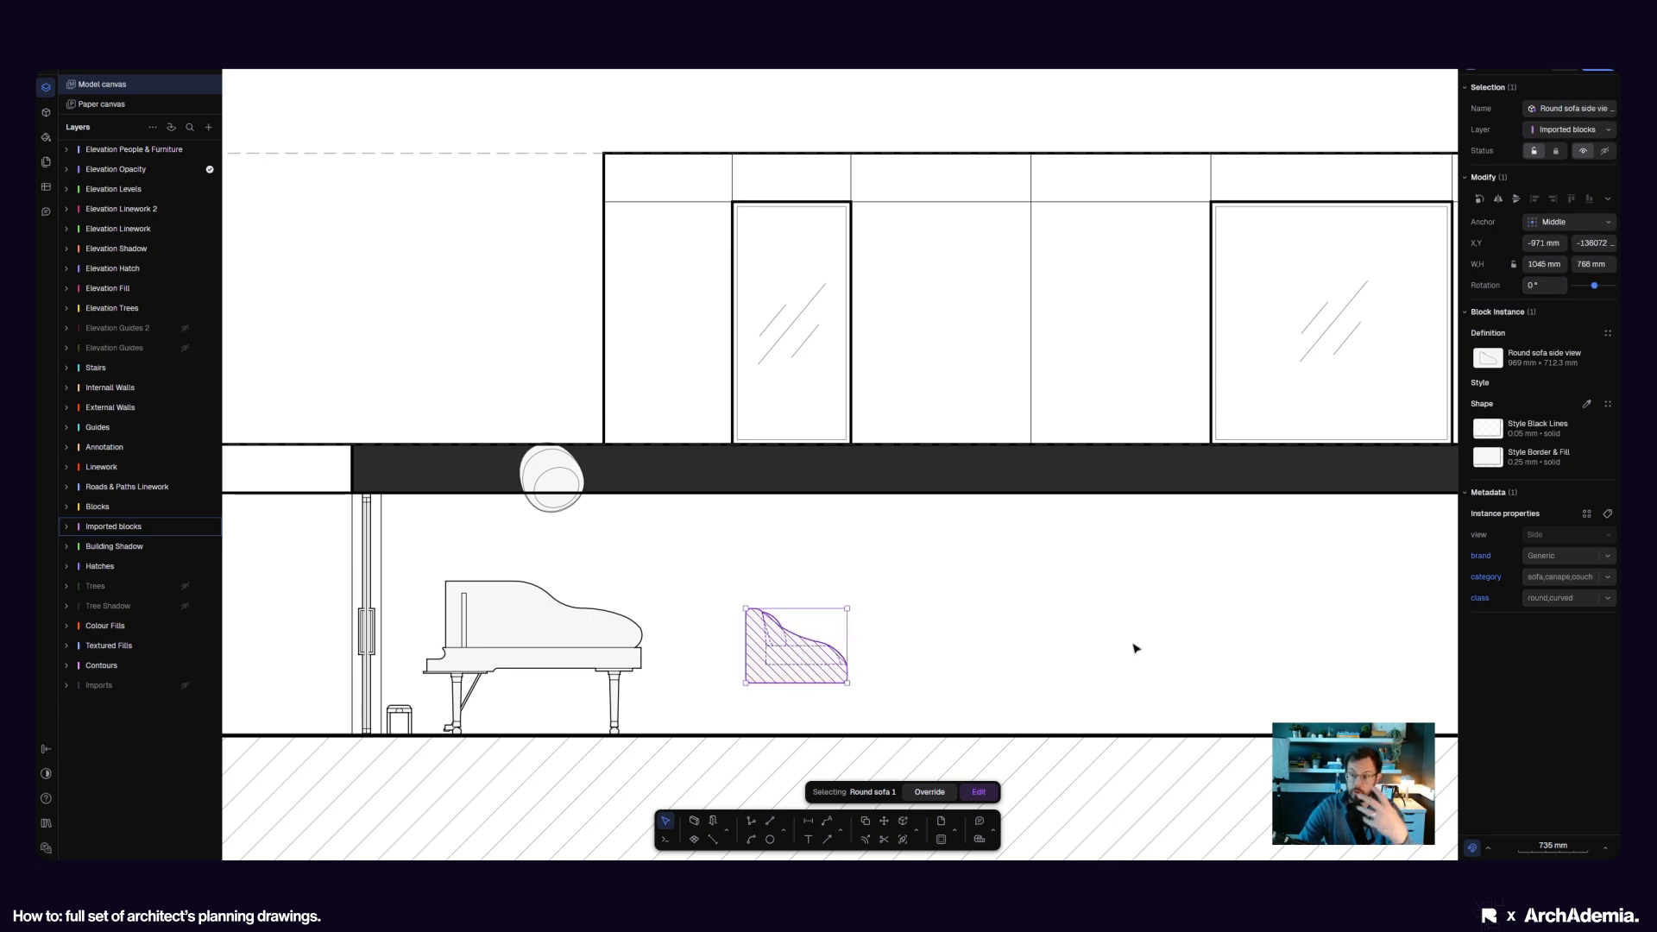
# - Mirror the side-view sofa horizontally so its seat faces the piano, and lower it onto the floor line
pyautogui.moveTo(969, 642); pyautogui.dragTo(979, 636, button='middle')
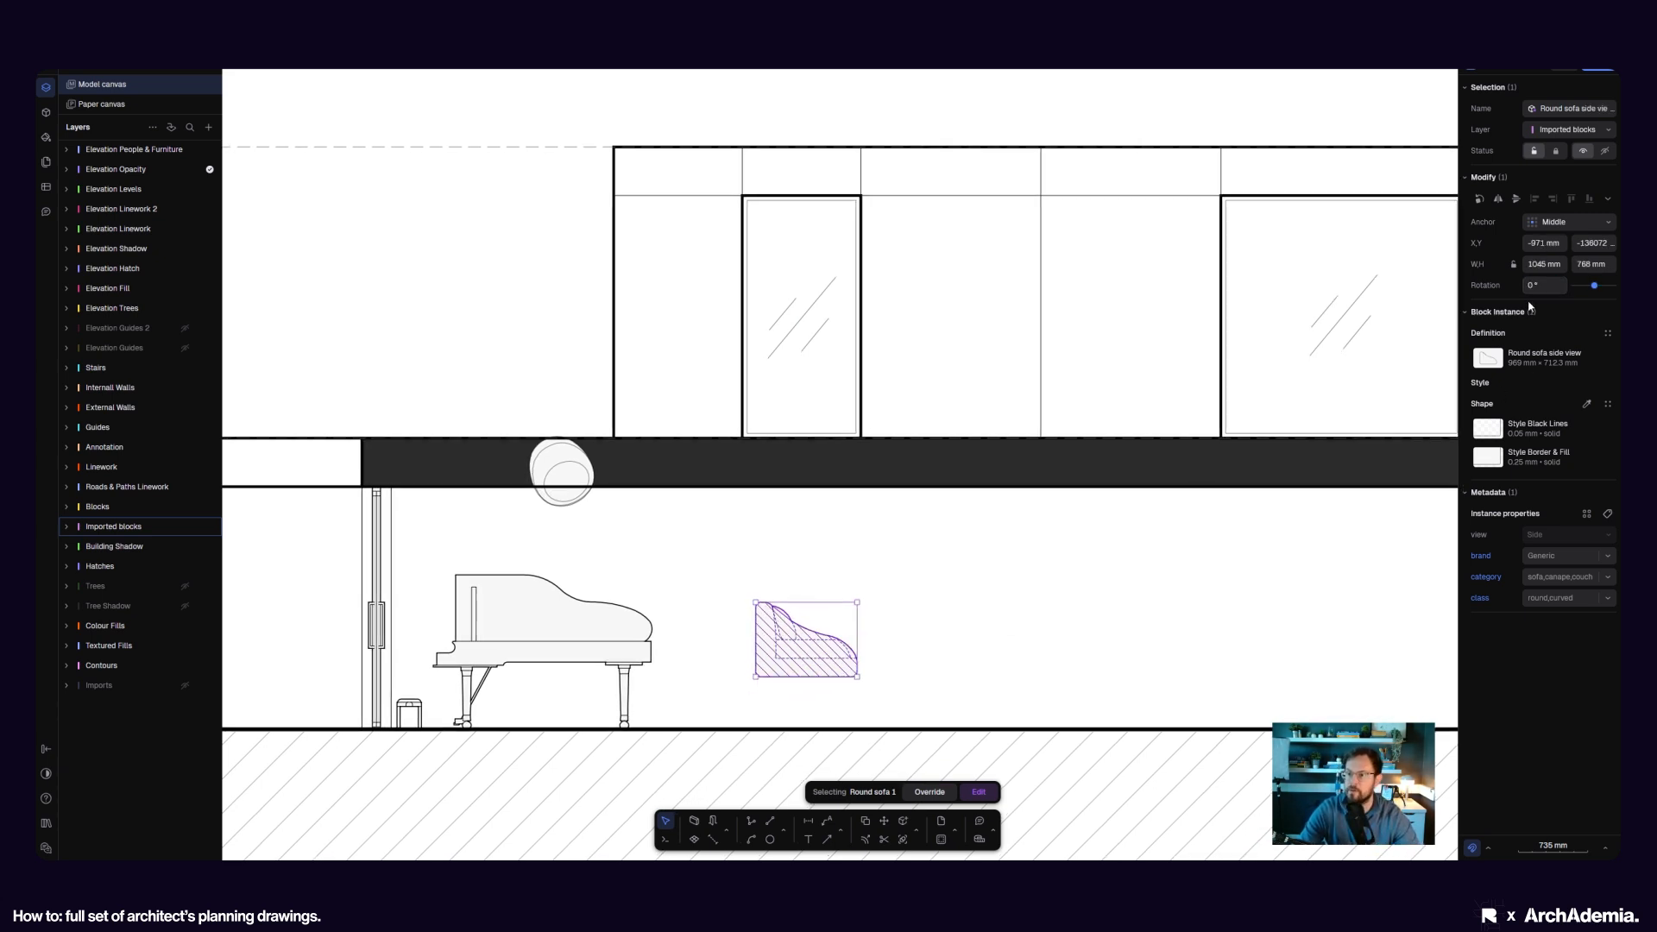
pyautogui.click(1500, 201)
pyautogui.scroll(5, 770, 584)
pyautogui.scroll(-5, 756, 594)
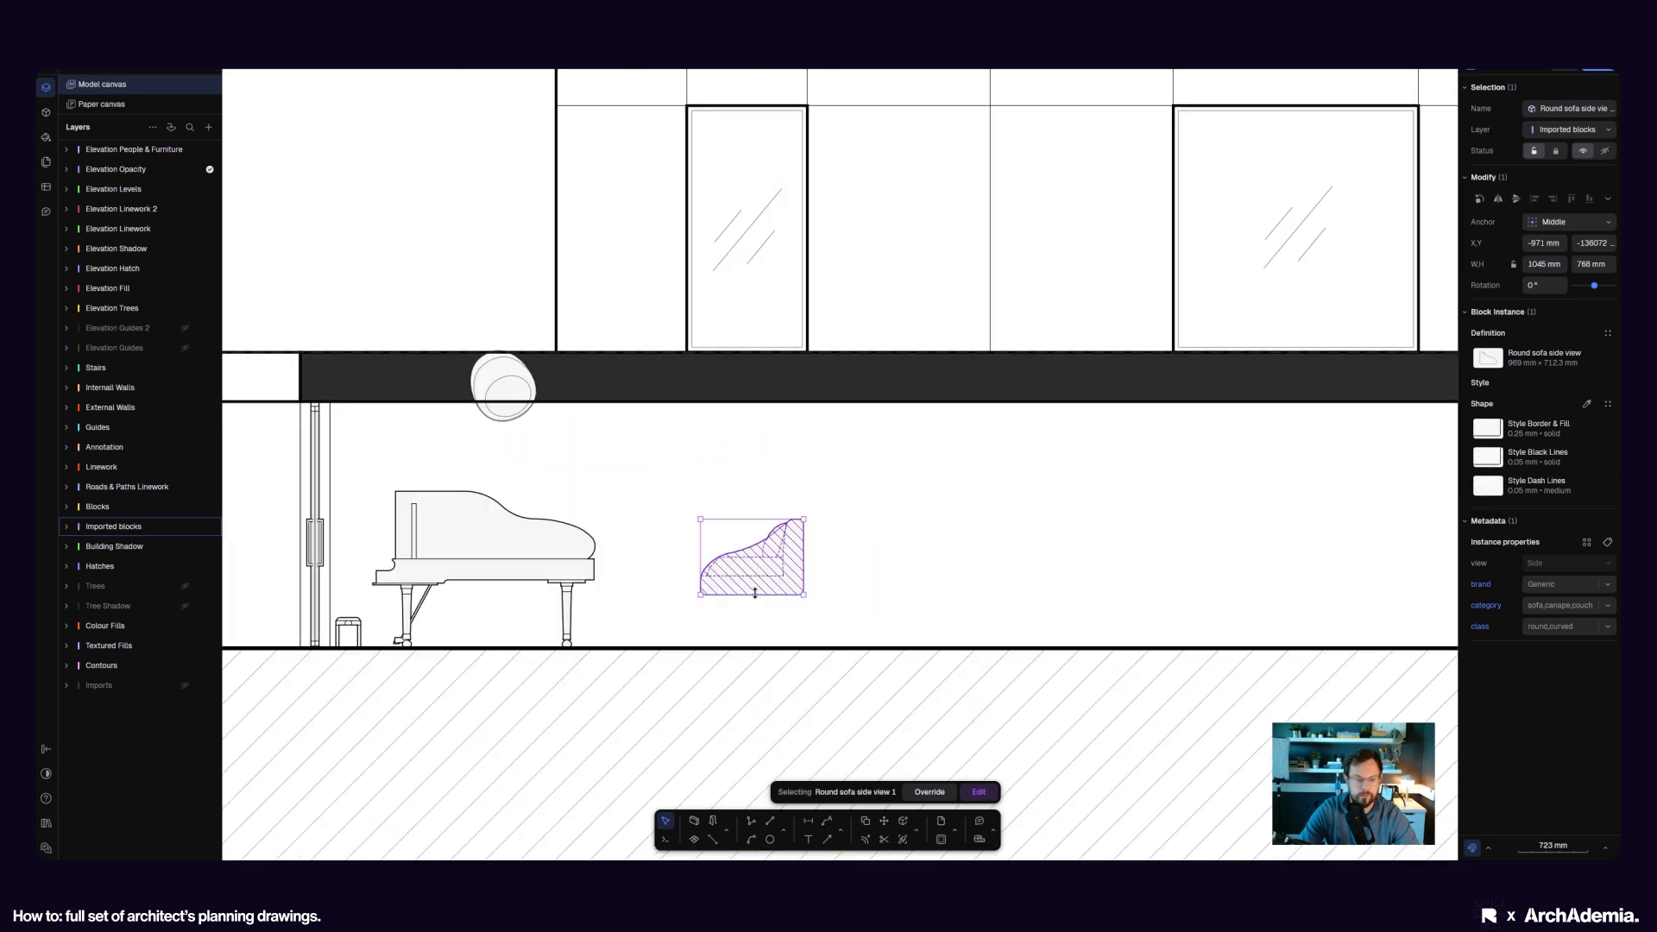
pyautogui.scroll(5, 758, 596)
pyautogui.moveTo(754, 577); pyautogui.dragTo(760, 677)
pyautogui.scroll(-5, 760, 675)
pyautogui.click(737, 510)
# - Swap the egg chair overlapping the floor slab for its front view definition and set its rotation to 0°
pyautogui.moveTo(596, 515); pyautogui.dragTo(613, 514, button='middle')
pyautogui.click(523, 429)
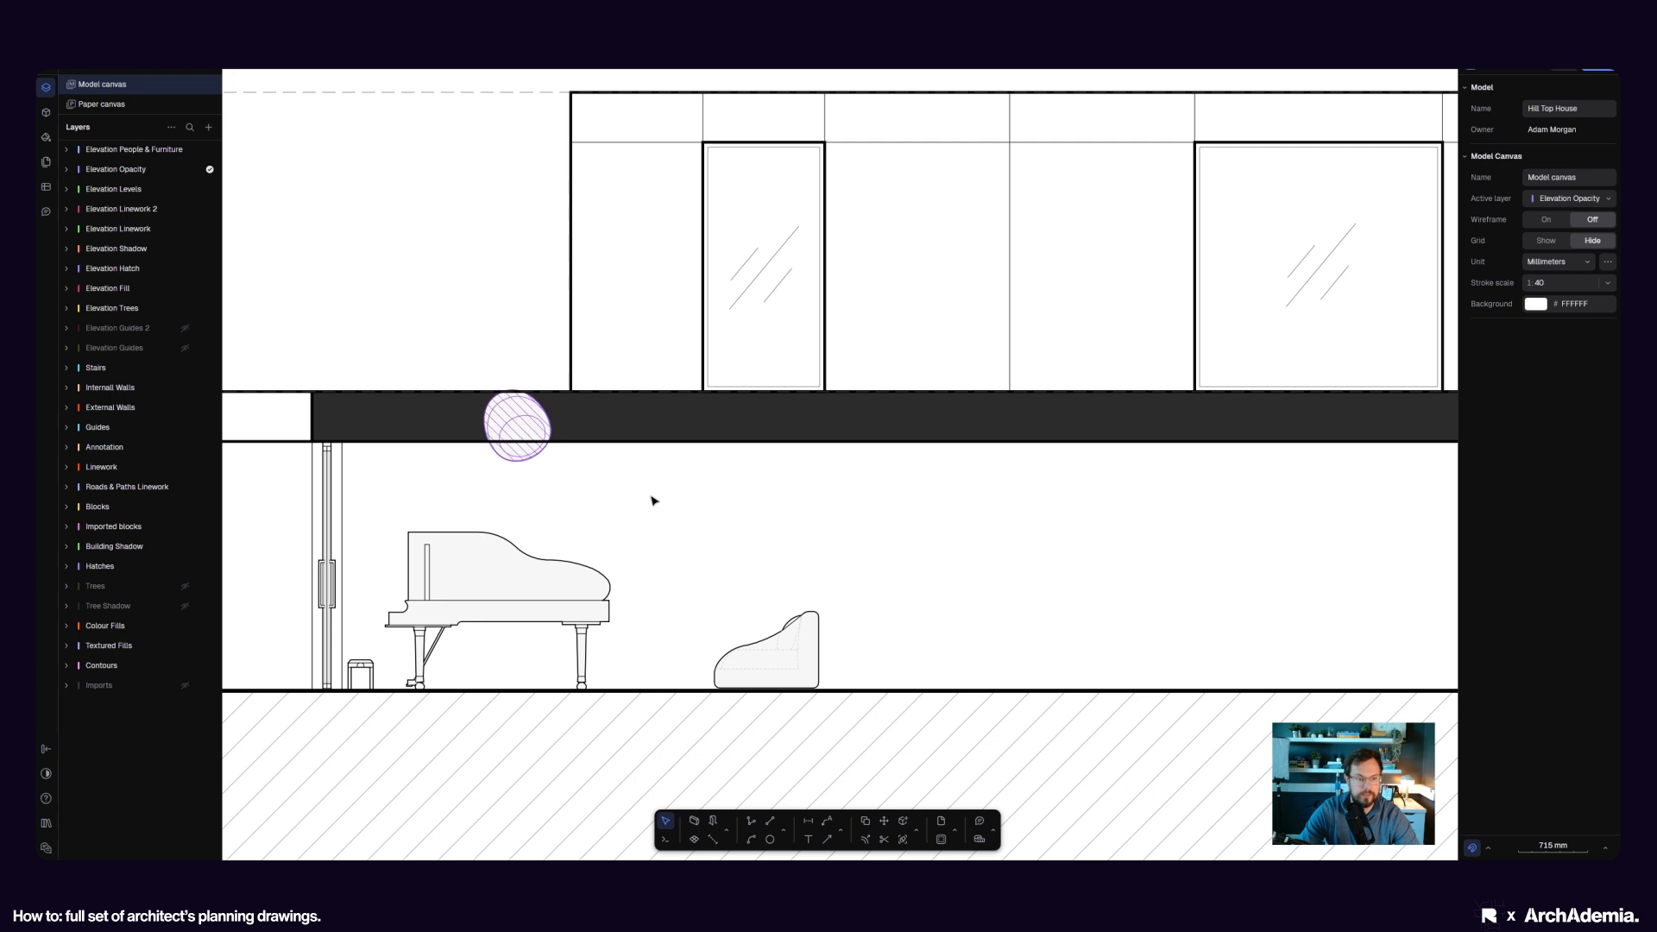
pyautogui.click(1491, 357)
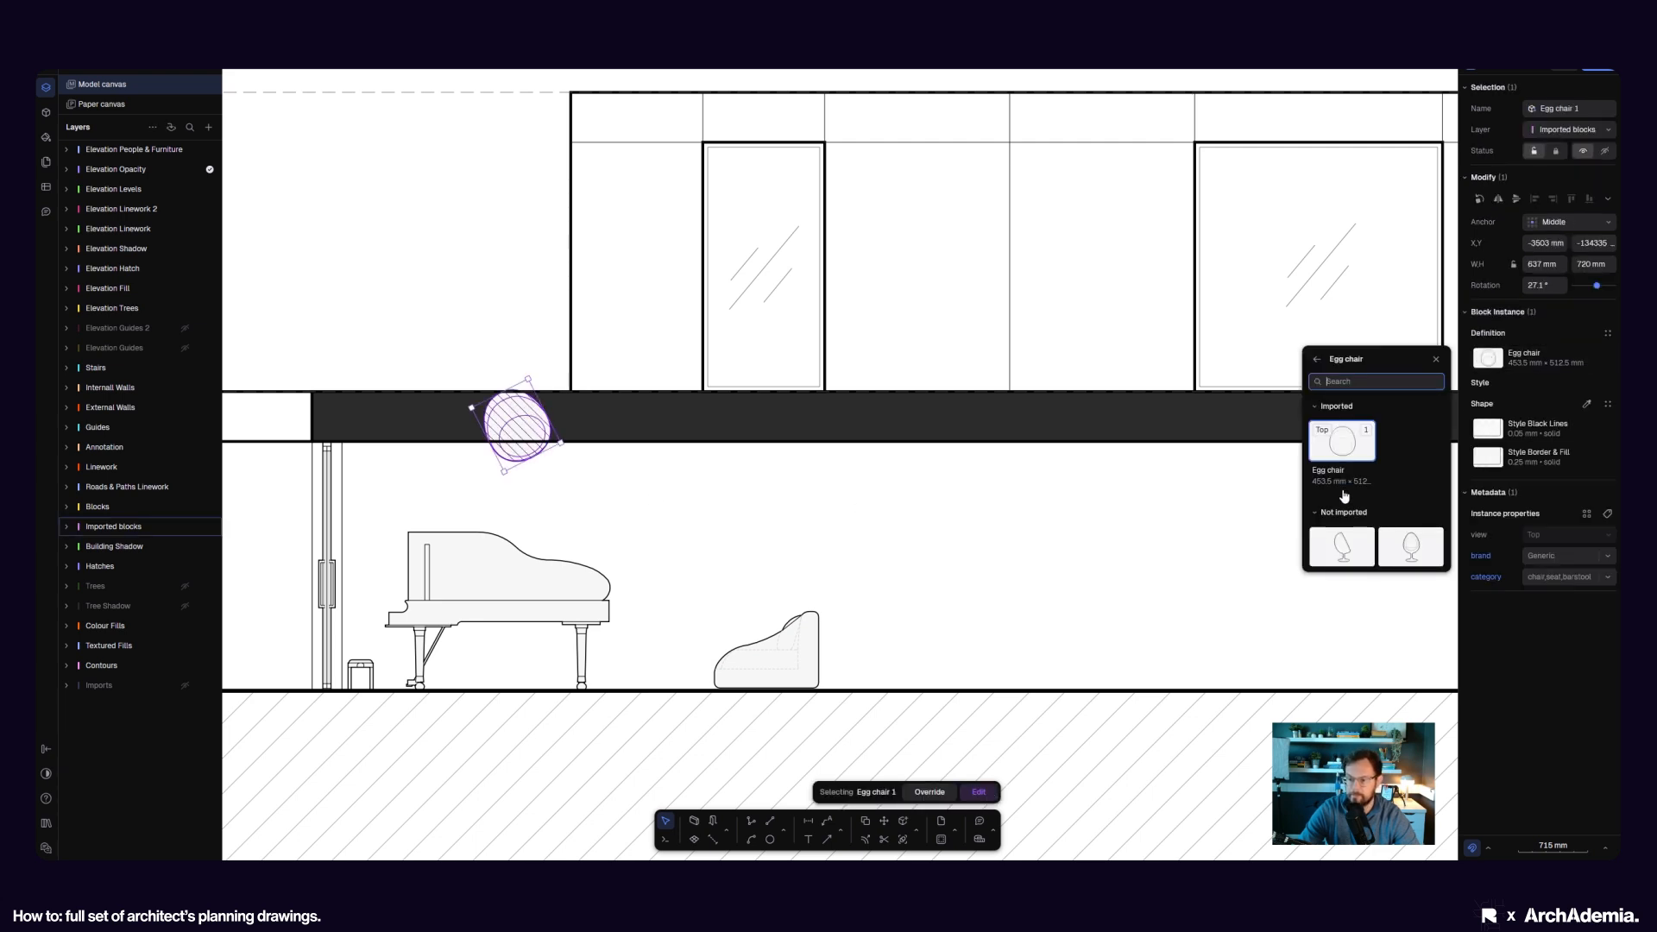
pyautogui.click(1401, 555)
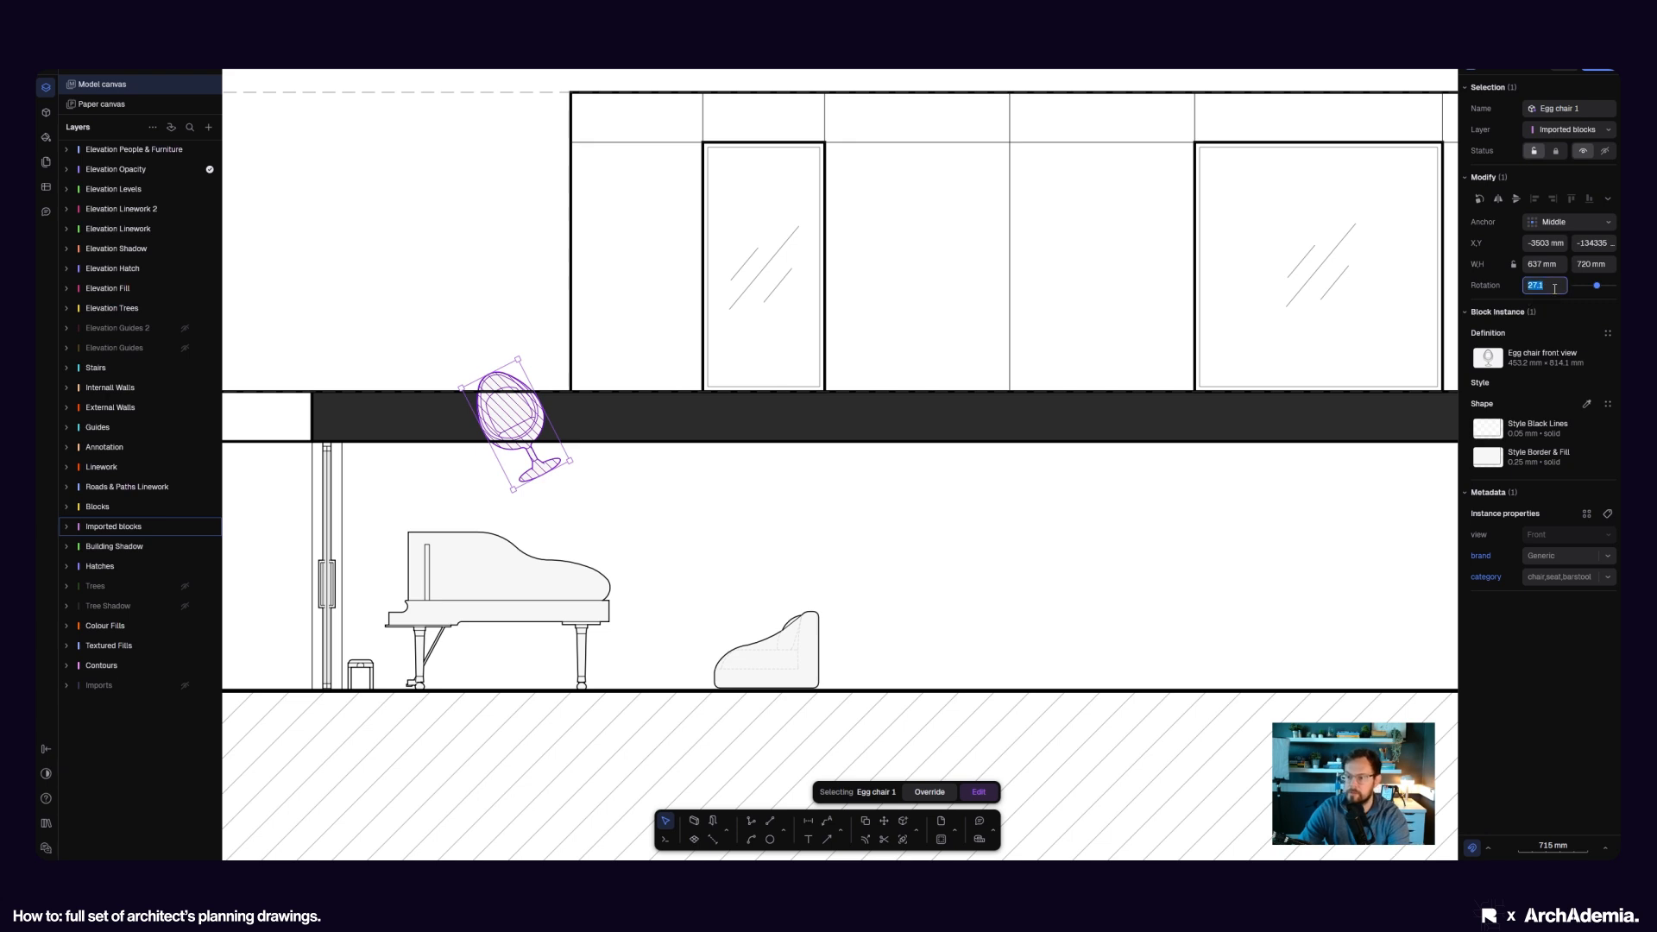
pyautogui.press('Return')
# - Move the front-view egg chair down onto the floor line at the piano's tail end and send it to the back of its layer
pyautogui.scroll(3, 518, 479)
pyautogui.moveTo(505, 474)
pyautogui.mouseDown()
pyautogui.moveTo(537, 798)
pyautogui.moveTo(565, 824)
pyautogui.mouseUp()
pyautogui.scroll(-3, 673, 690)
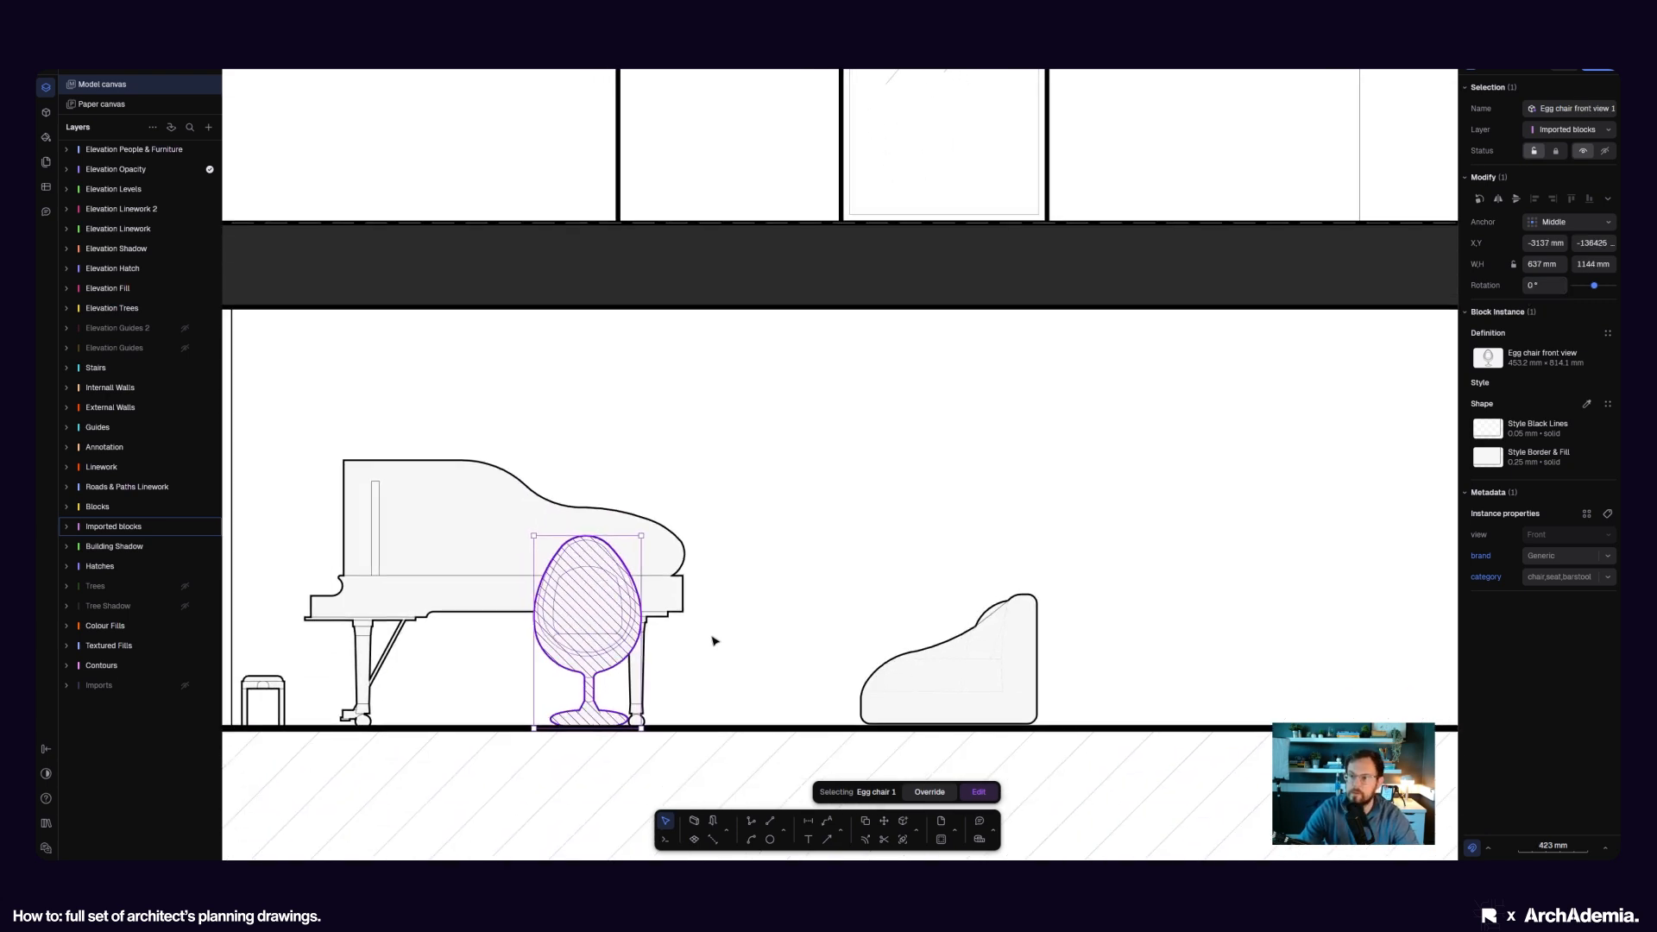
pyautogui.rightClick(582, 649)
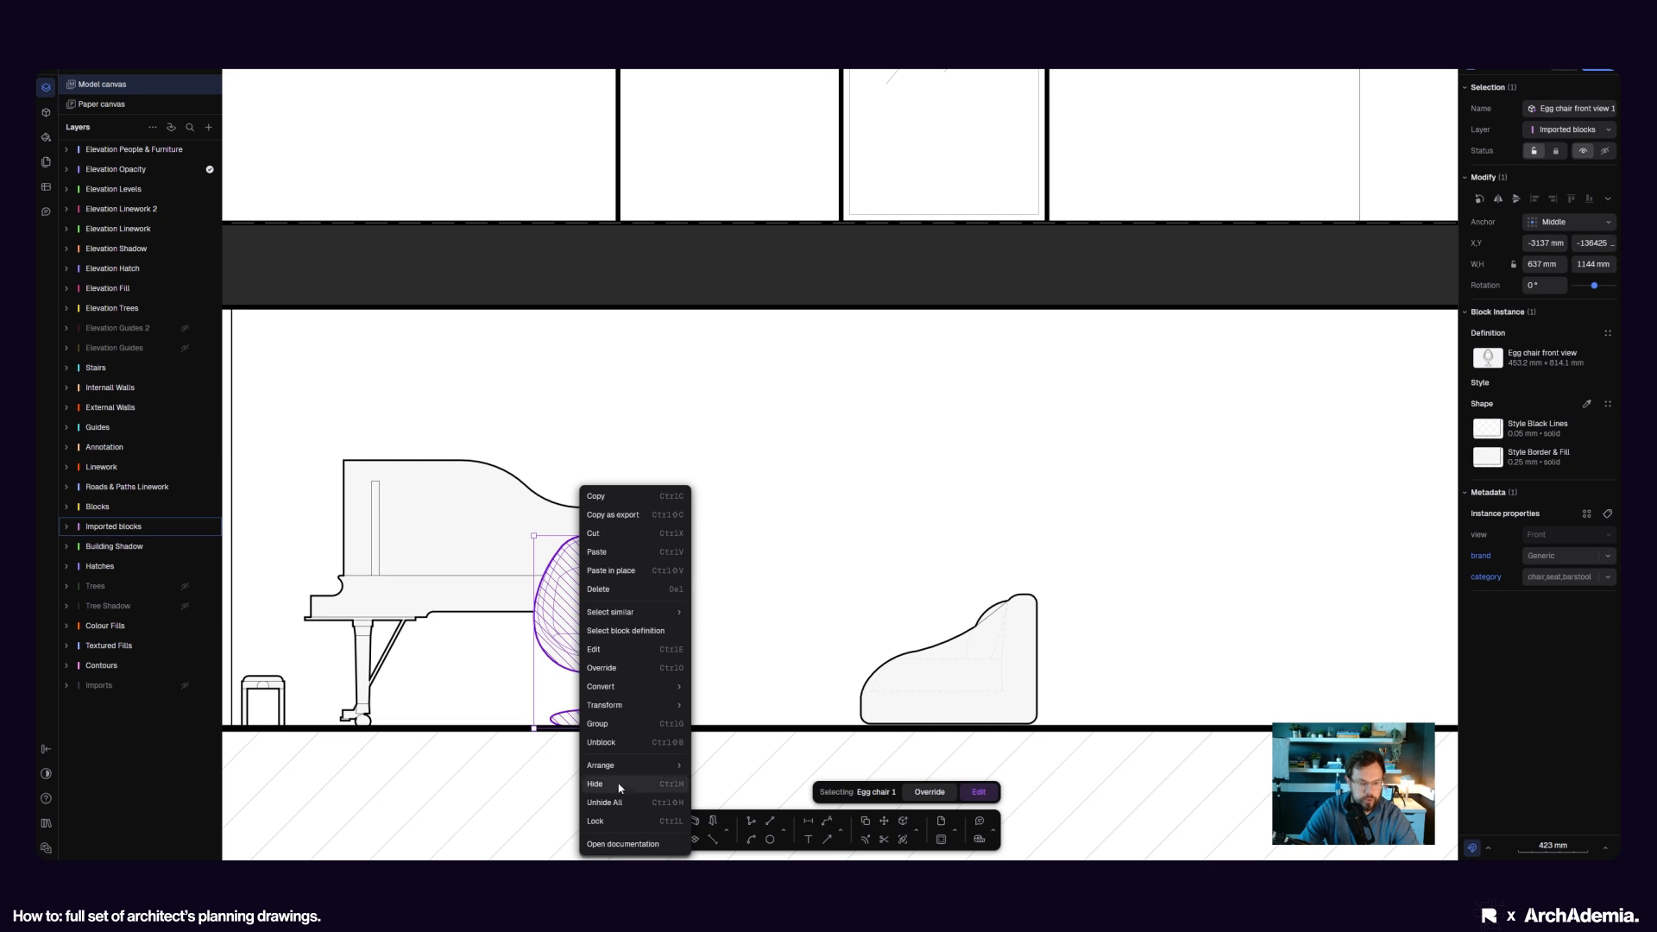
pyautogui.moveTo(645, 768)
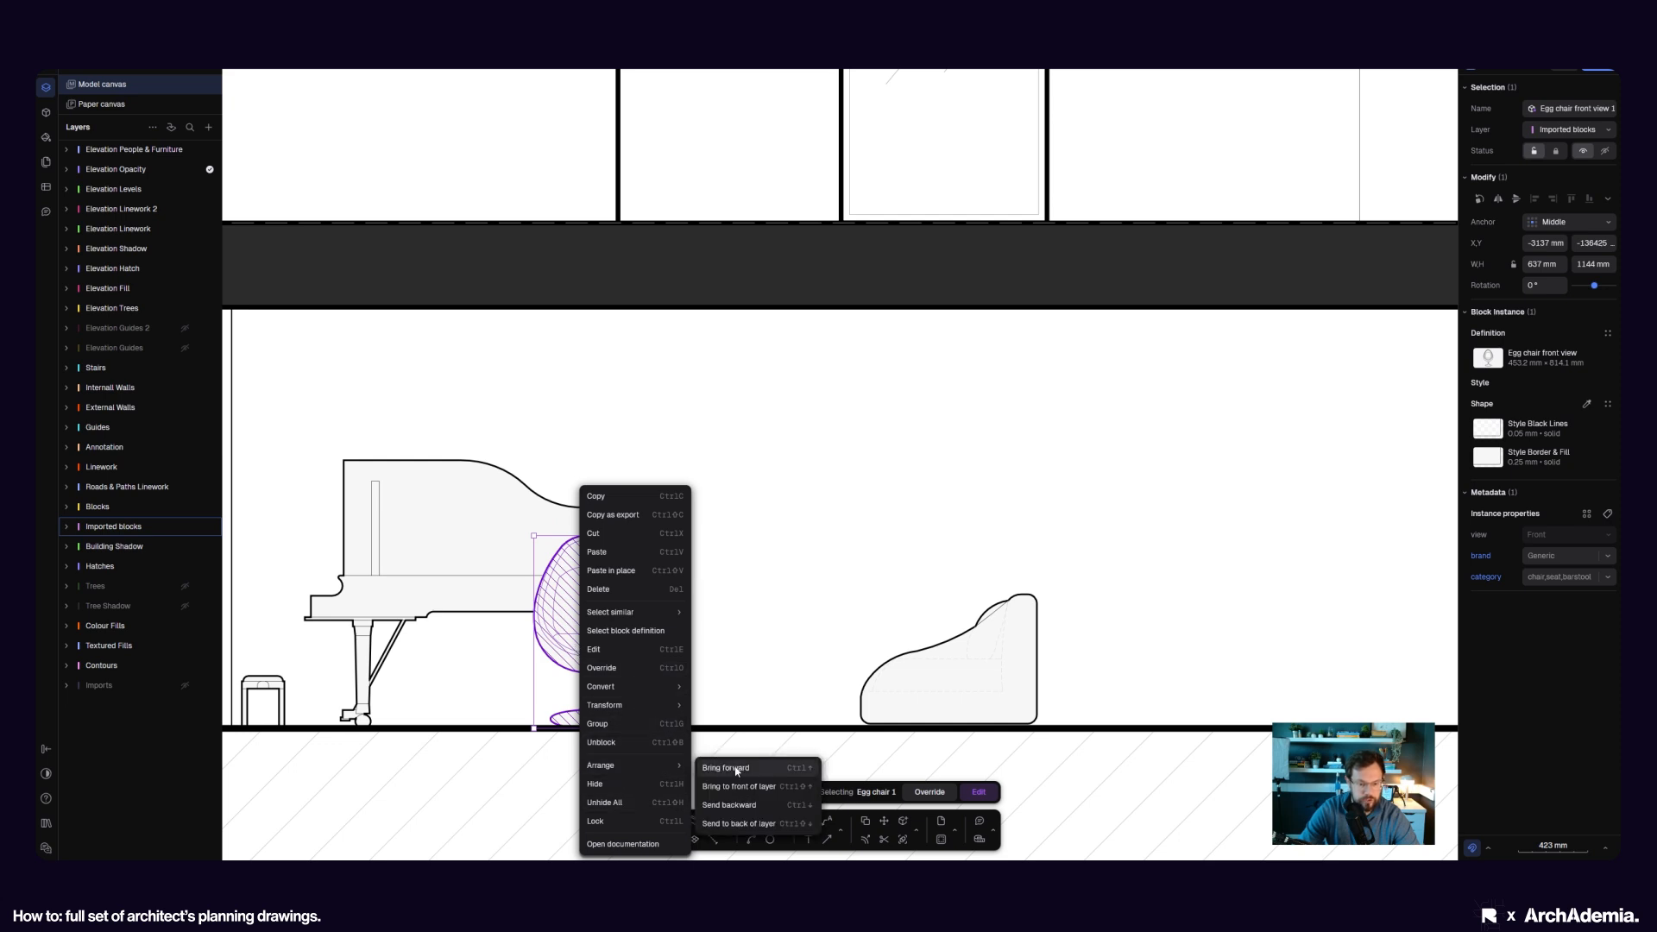
pyautogui.click(732, 822)
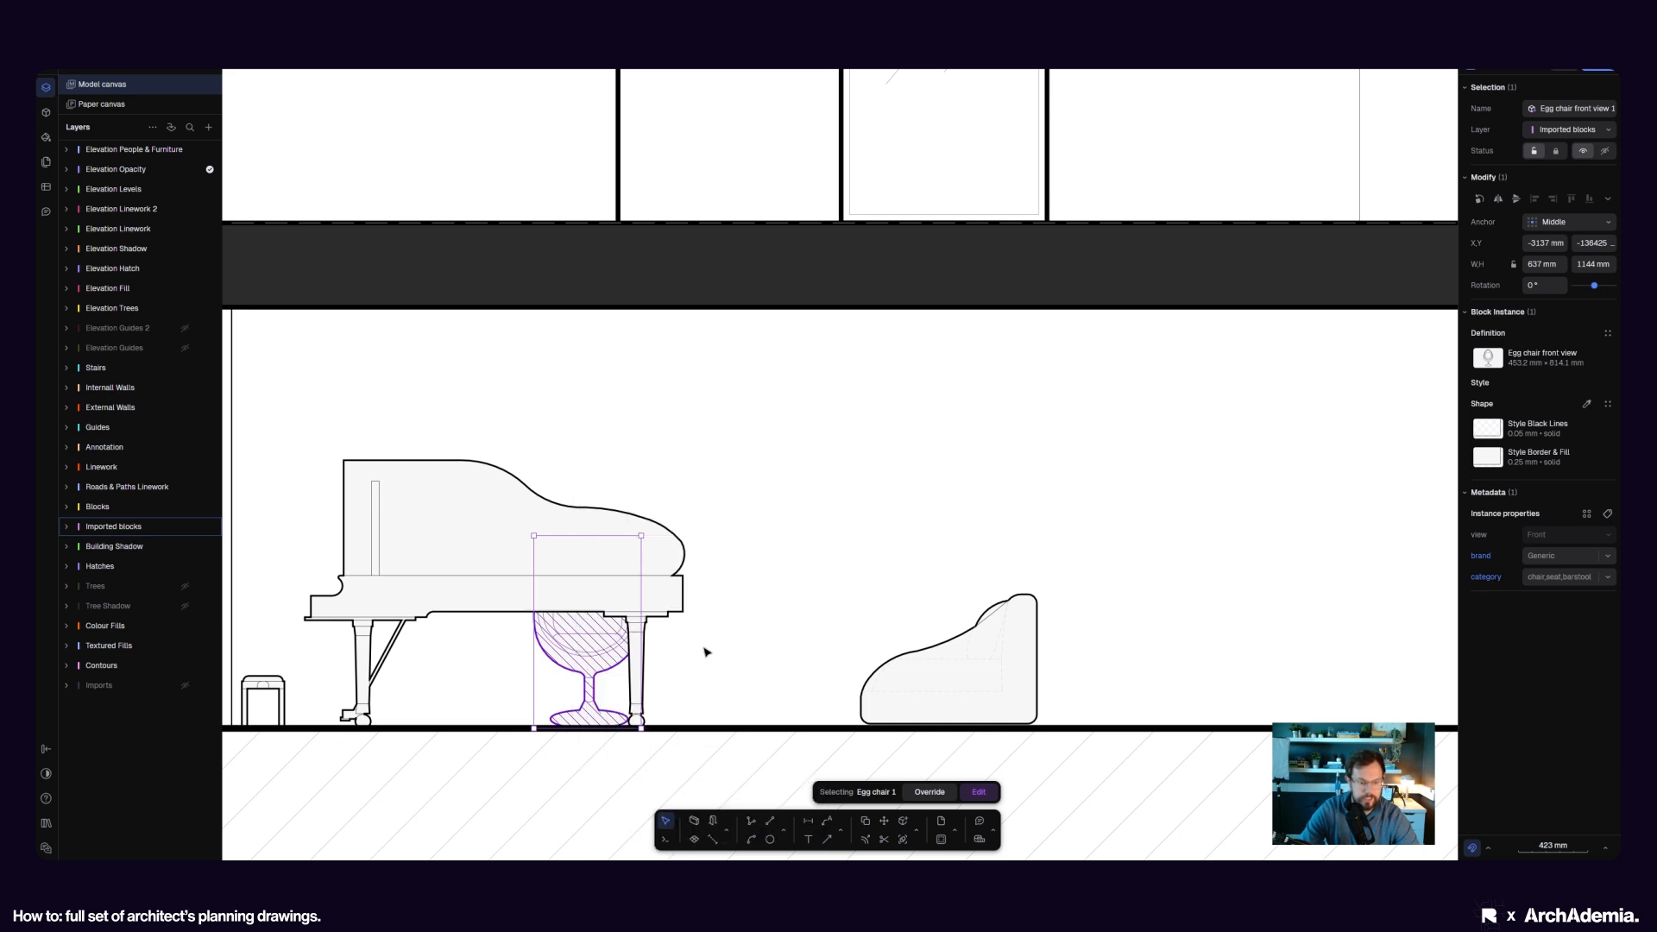
# - Copy the egg chair horizontally about 820 mm towards the sofa so the second chair stands just past the piano's tail
pyautogui.moveTo(703, 648); pyautogui.dragTo(676, 640, button='middle')
pyautogui.click(865, 825)
pyautogui.scroll(-10, 650, 663)
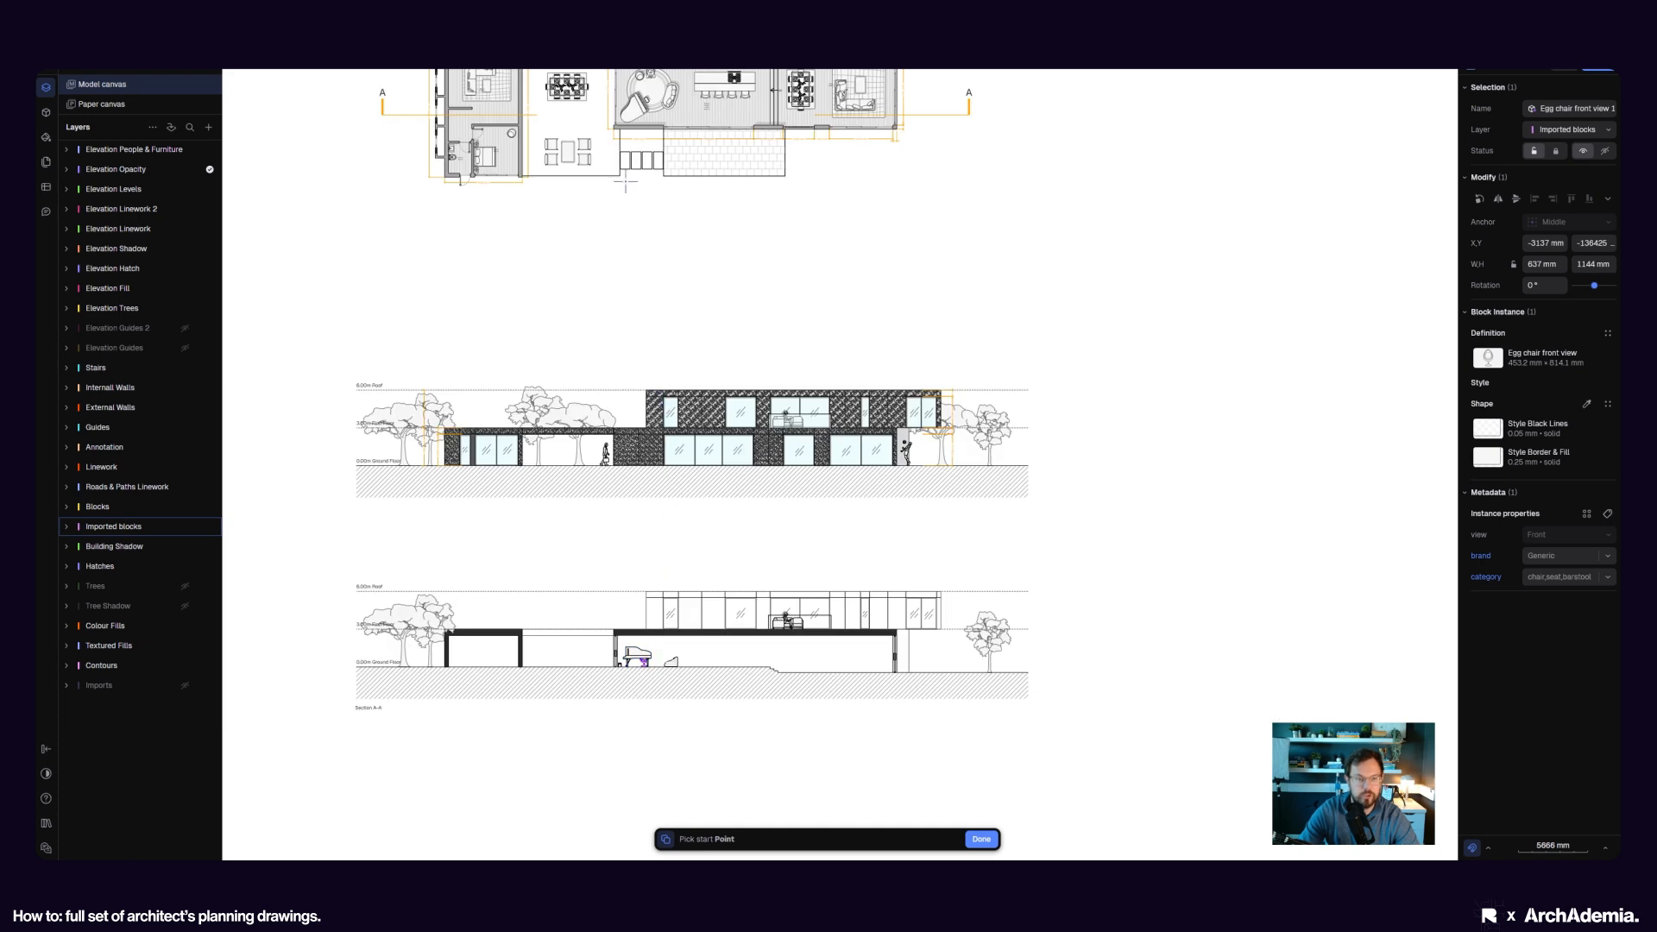
pyautogui.scroll(10, 694, 681)
pyautogui.click(610, 633)
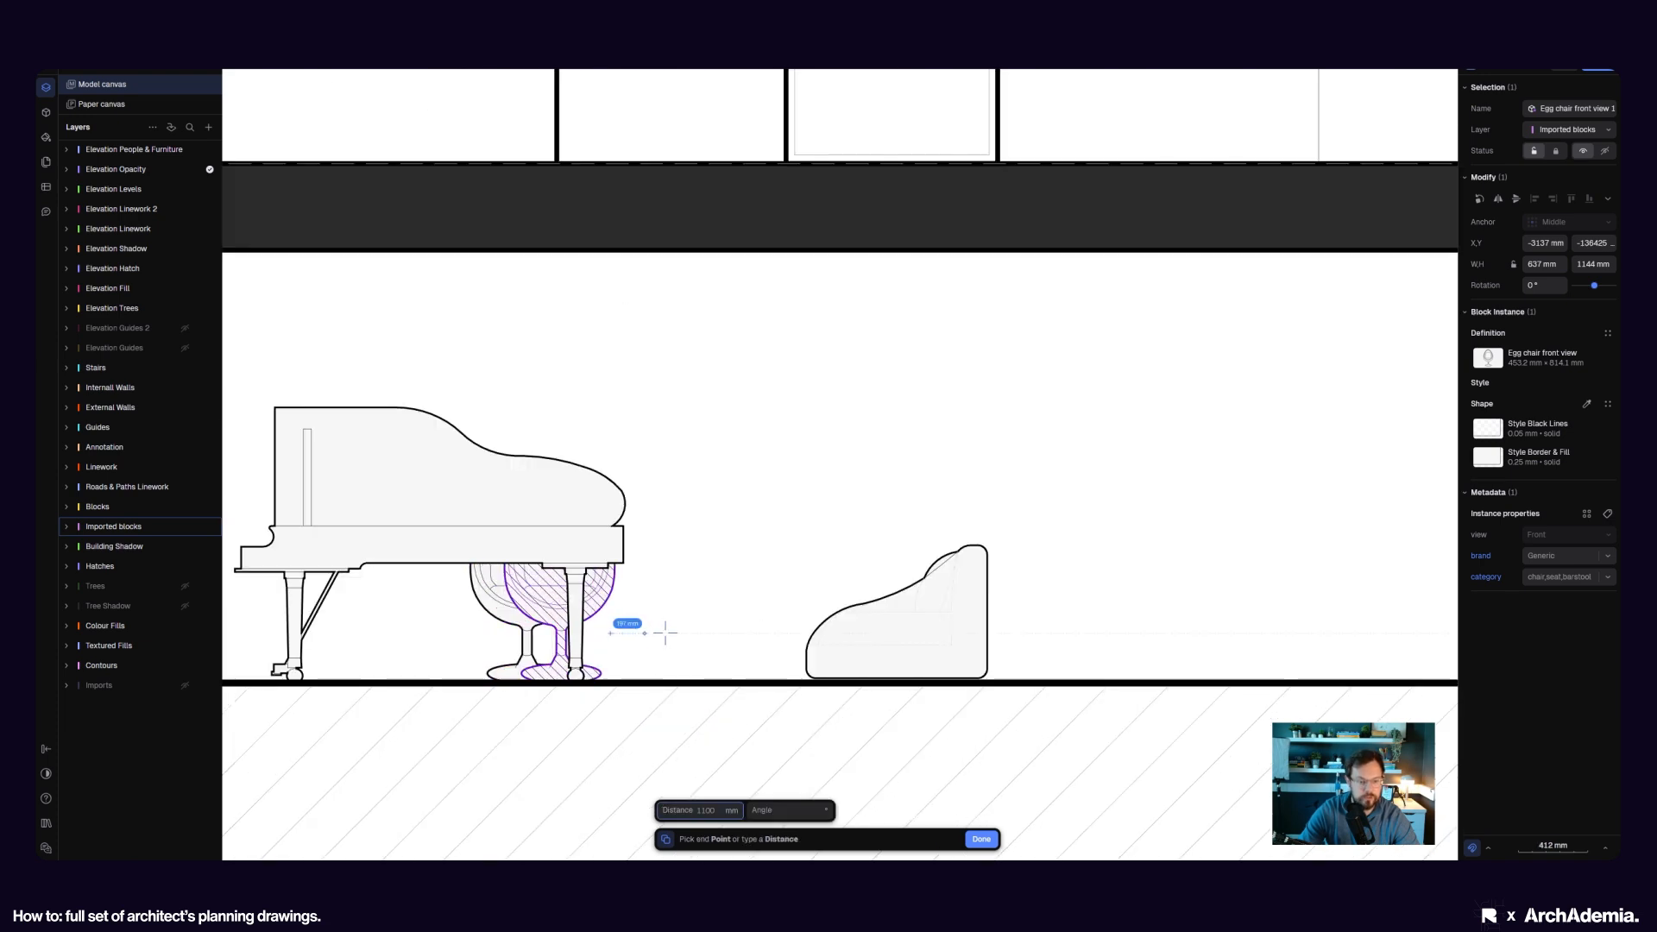
pyautogui.click(771, 645)
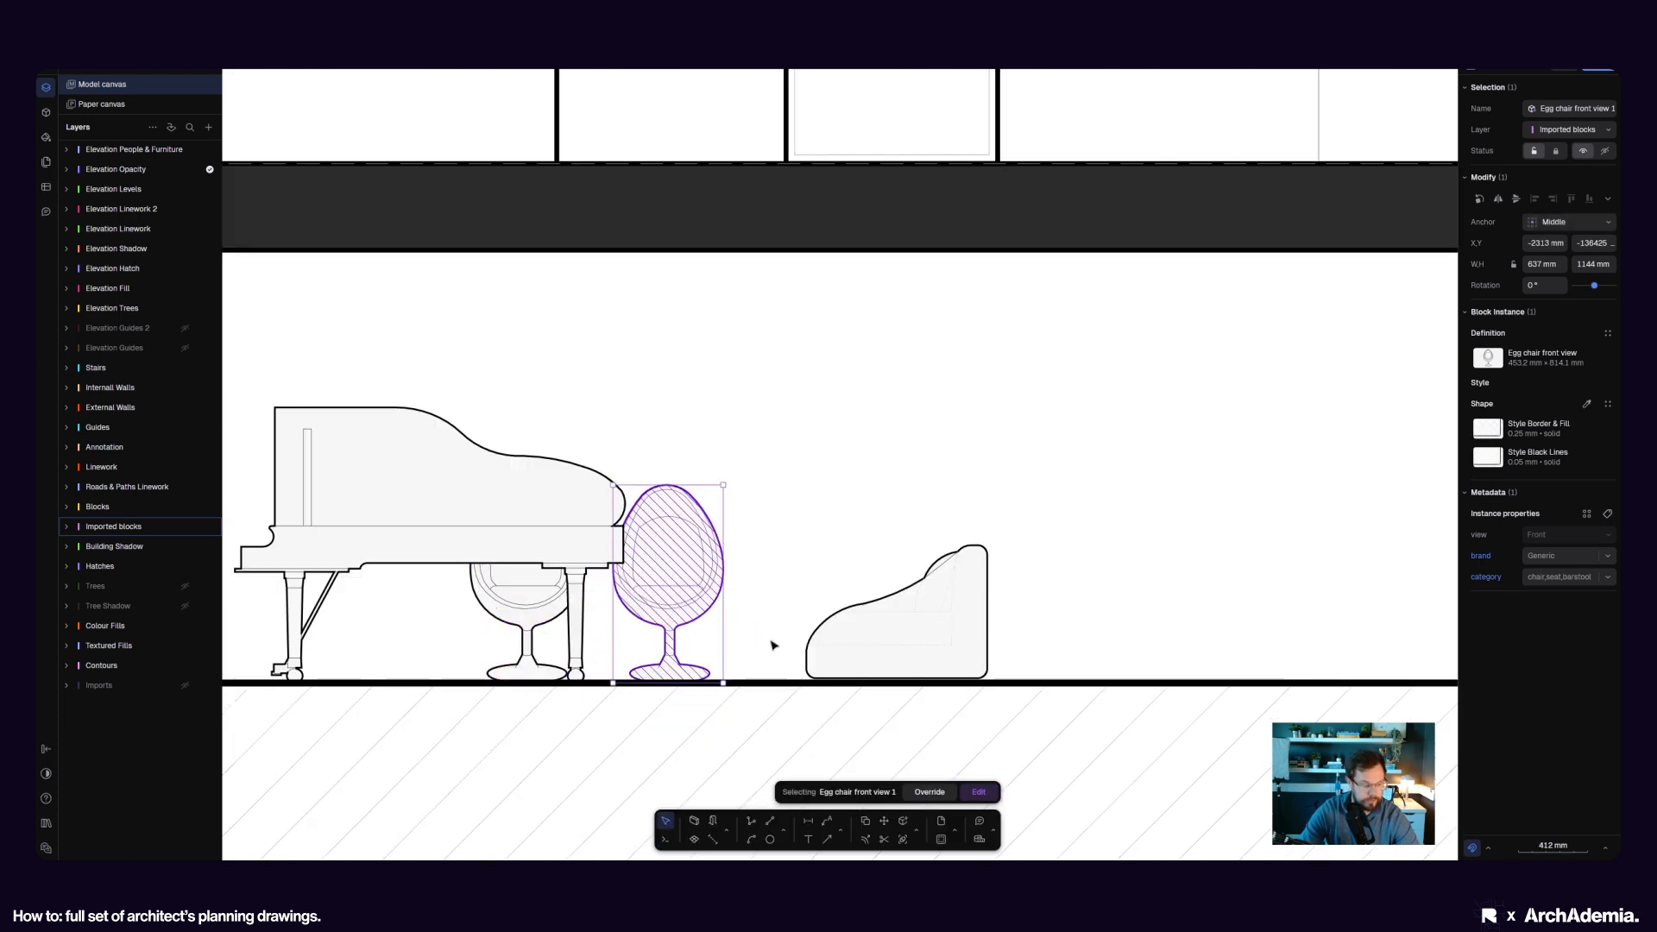
pyautogui.scroll(-5, 770, 646)
pyautogui.click(803, 532)
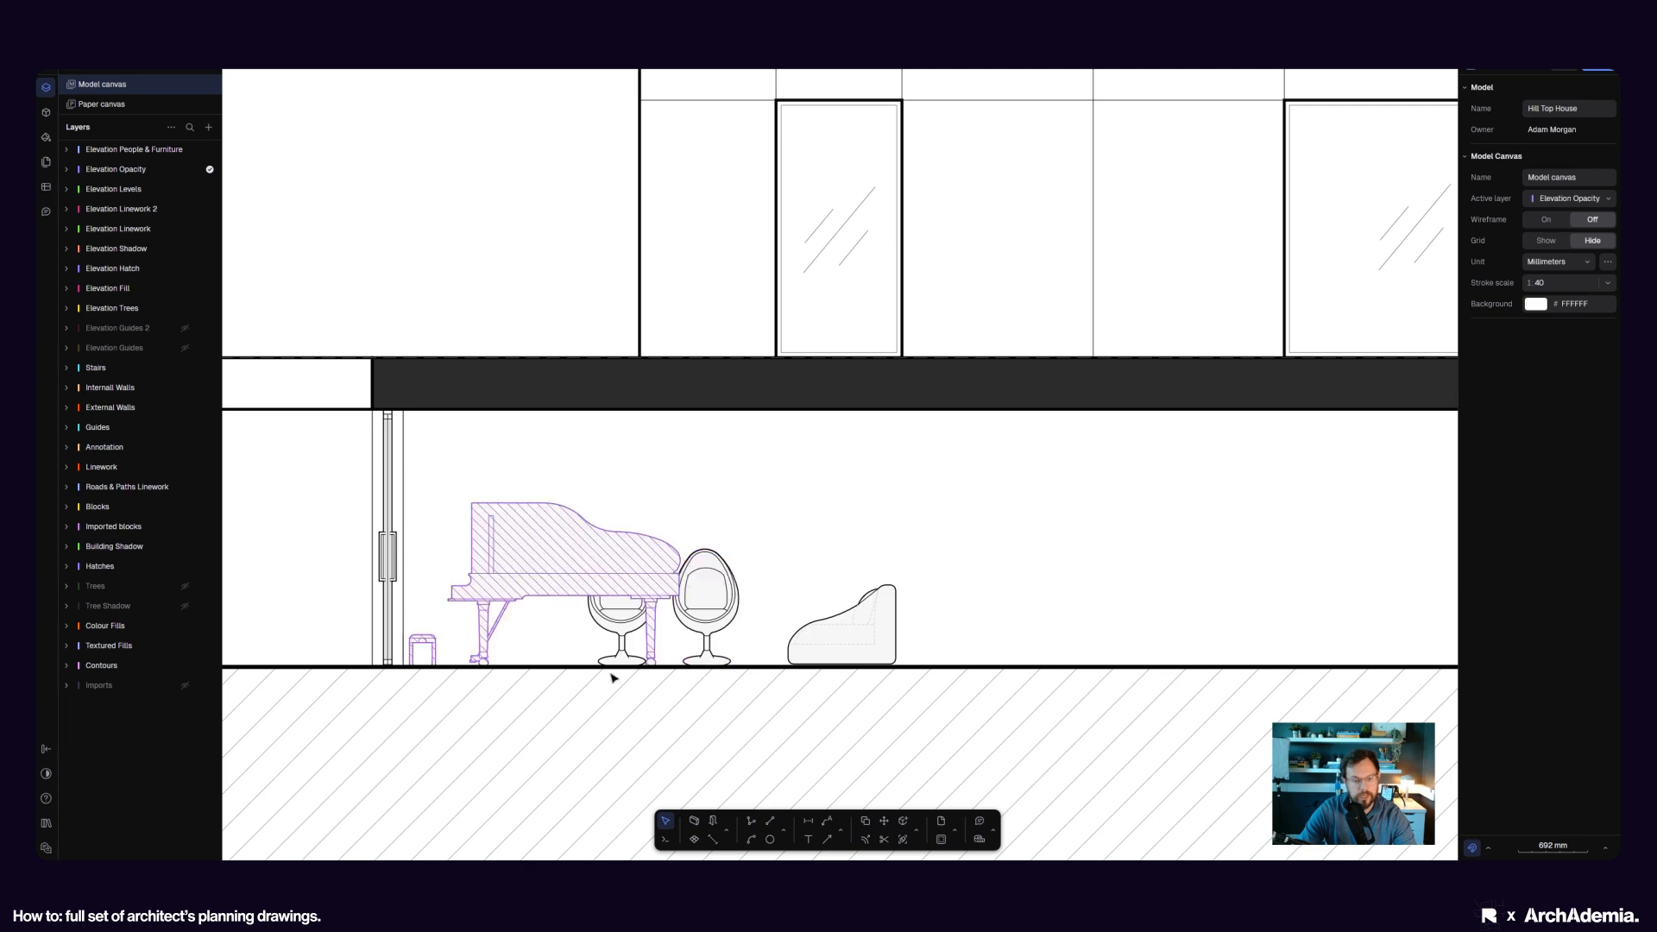
# - Measure the large room's floor-to-ceiling height between the sofa and the steps in Section A-A
pyautogui.scroll(-10, 766, 647)
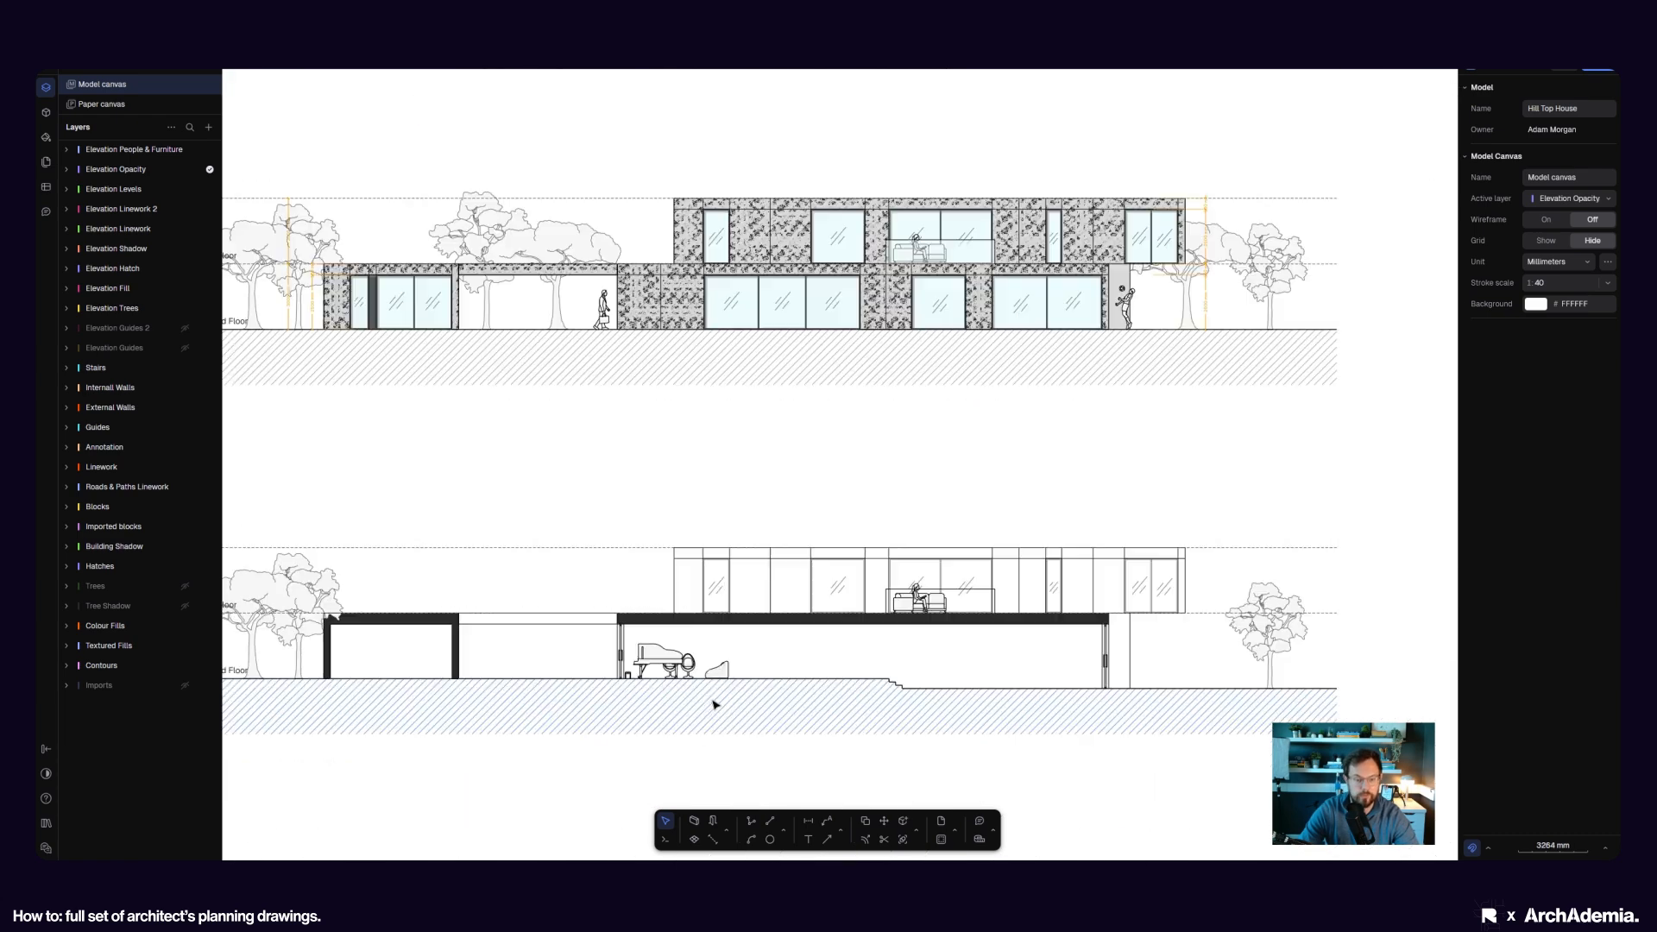
pyautogui.scroll(6, 725, 669)
pyautogui.click(808, 821)
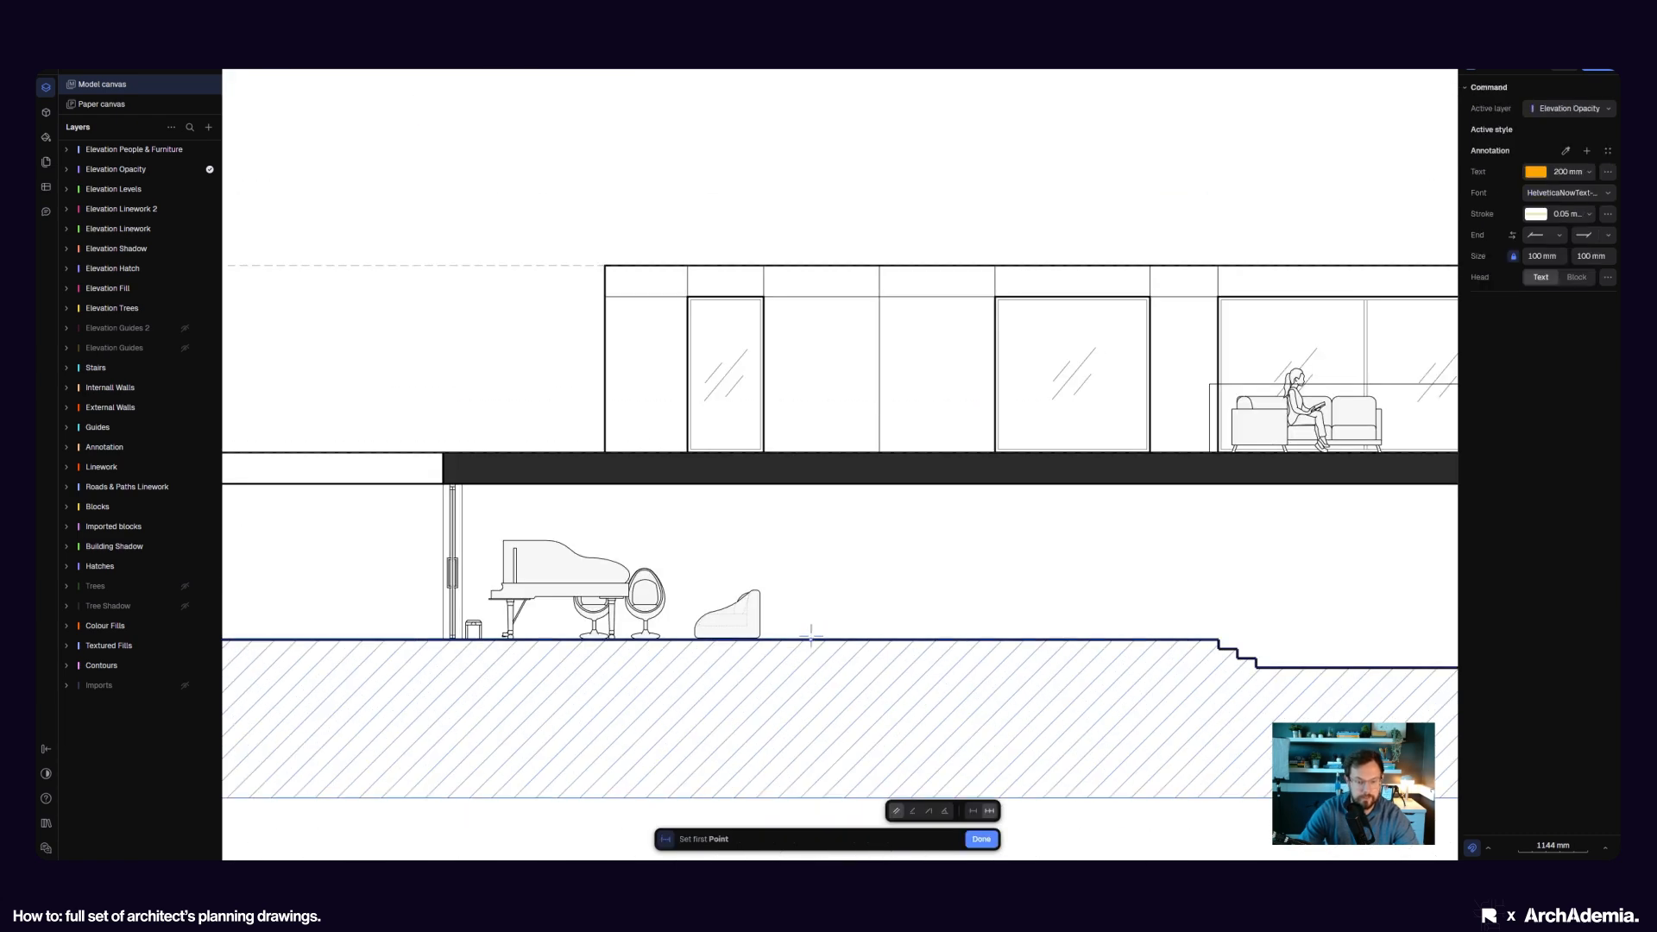
pyautogui.click(812, 639)
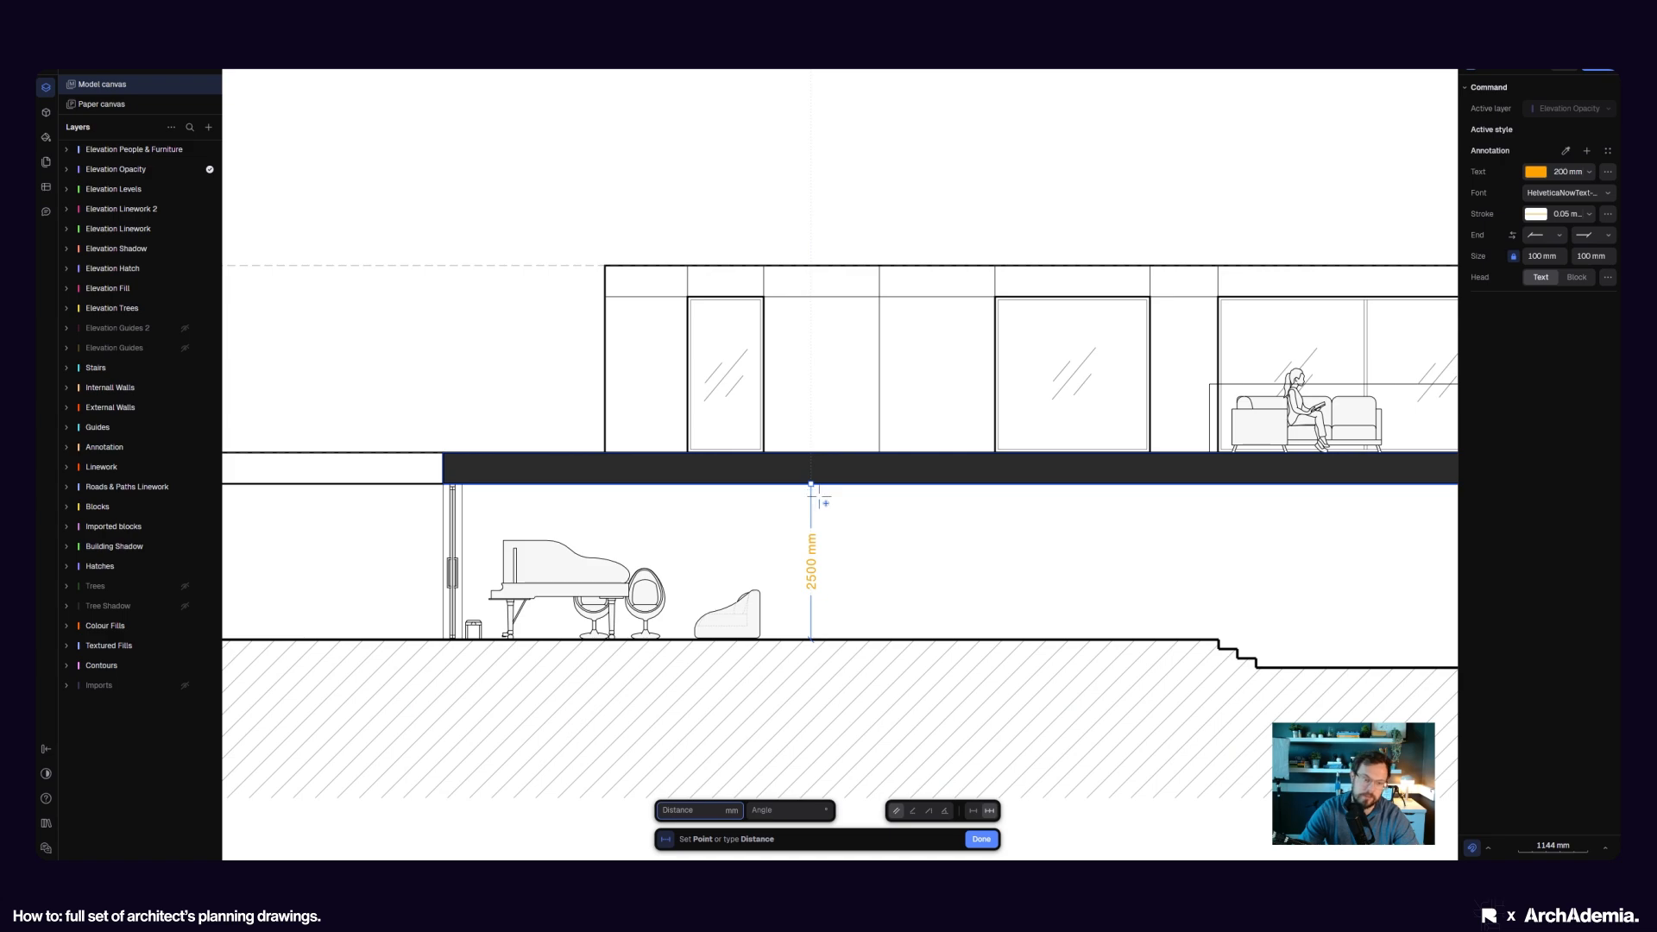
pyautogui.press('Escape')
pyautogui.scroll(-5, 863, 574)
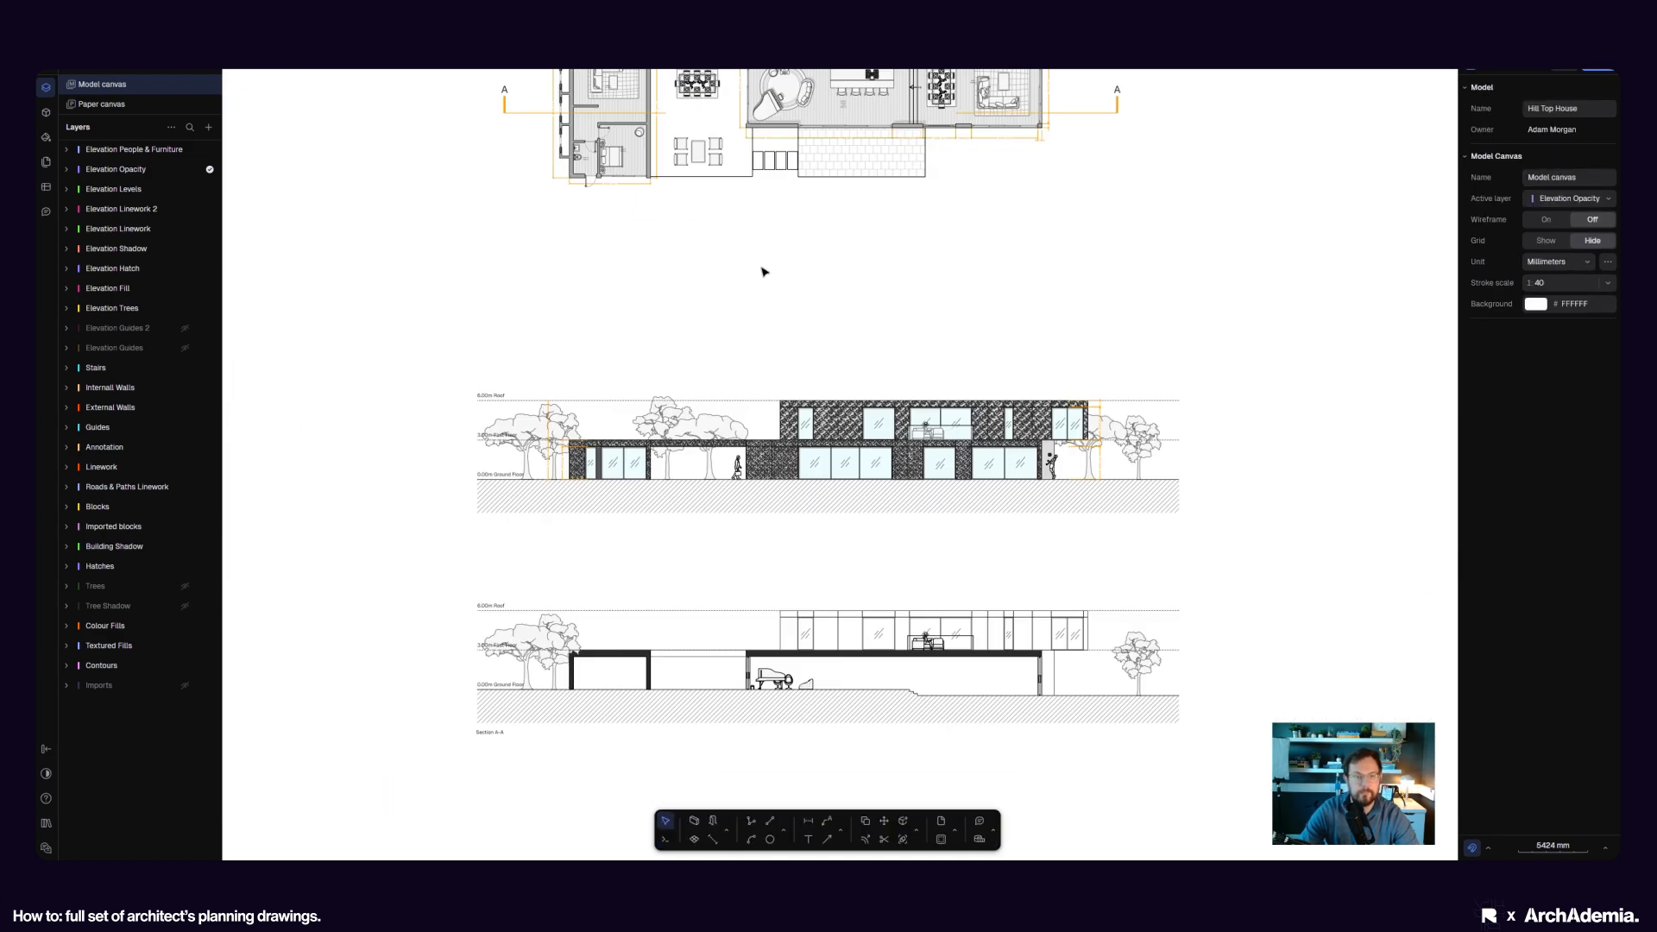
# - Search the model's own blocks for "sitting" to find a seated figure for the large room
pyautogui.scroll(-2, 763, 259)
pyautogui.scroll(8, 757, 197)
pyautogui.scroll(-8, 758, 197)
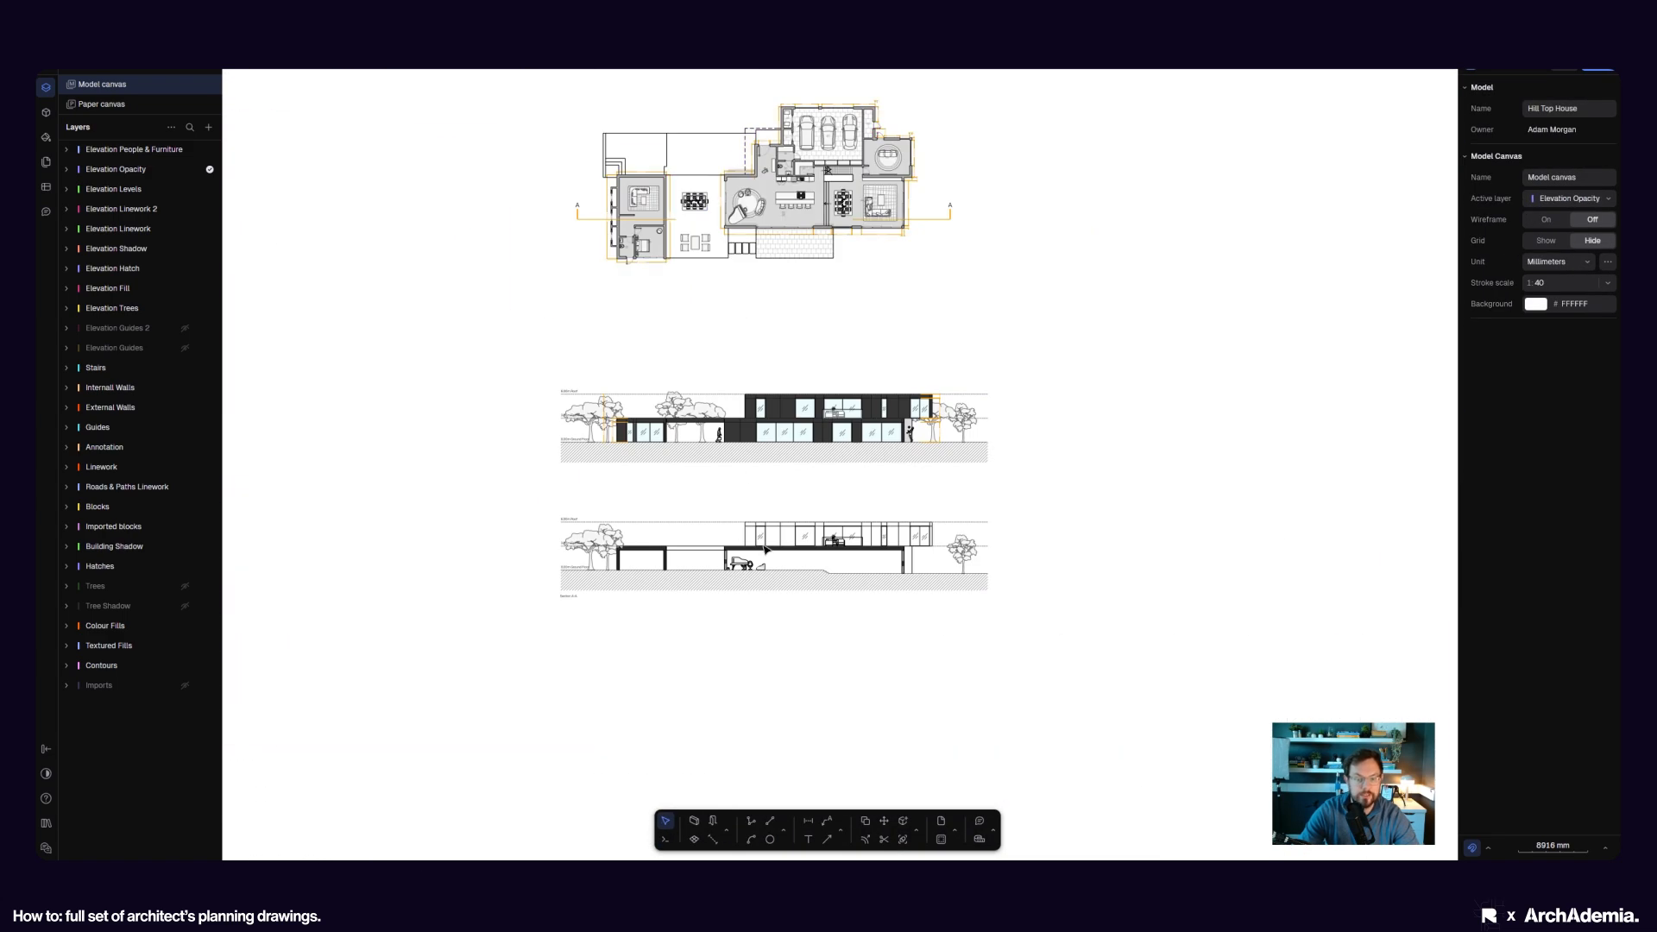
pyautogui.scroll(10, 763, 543)
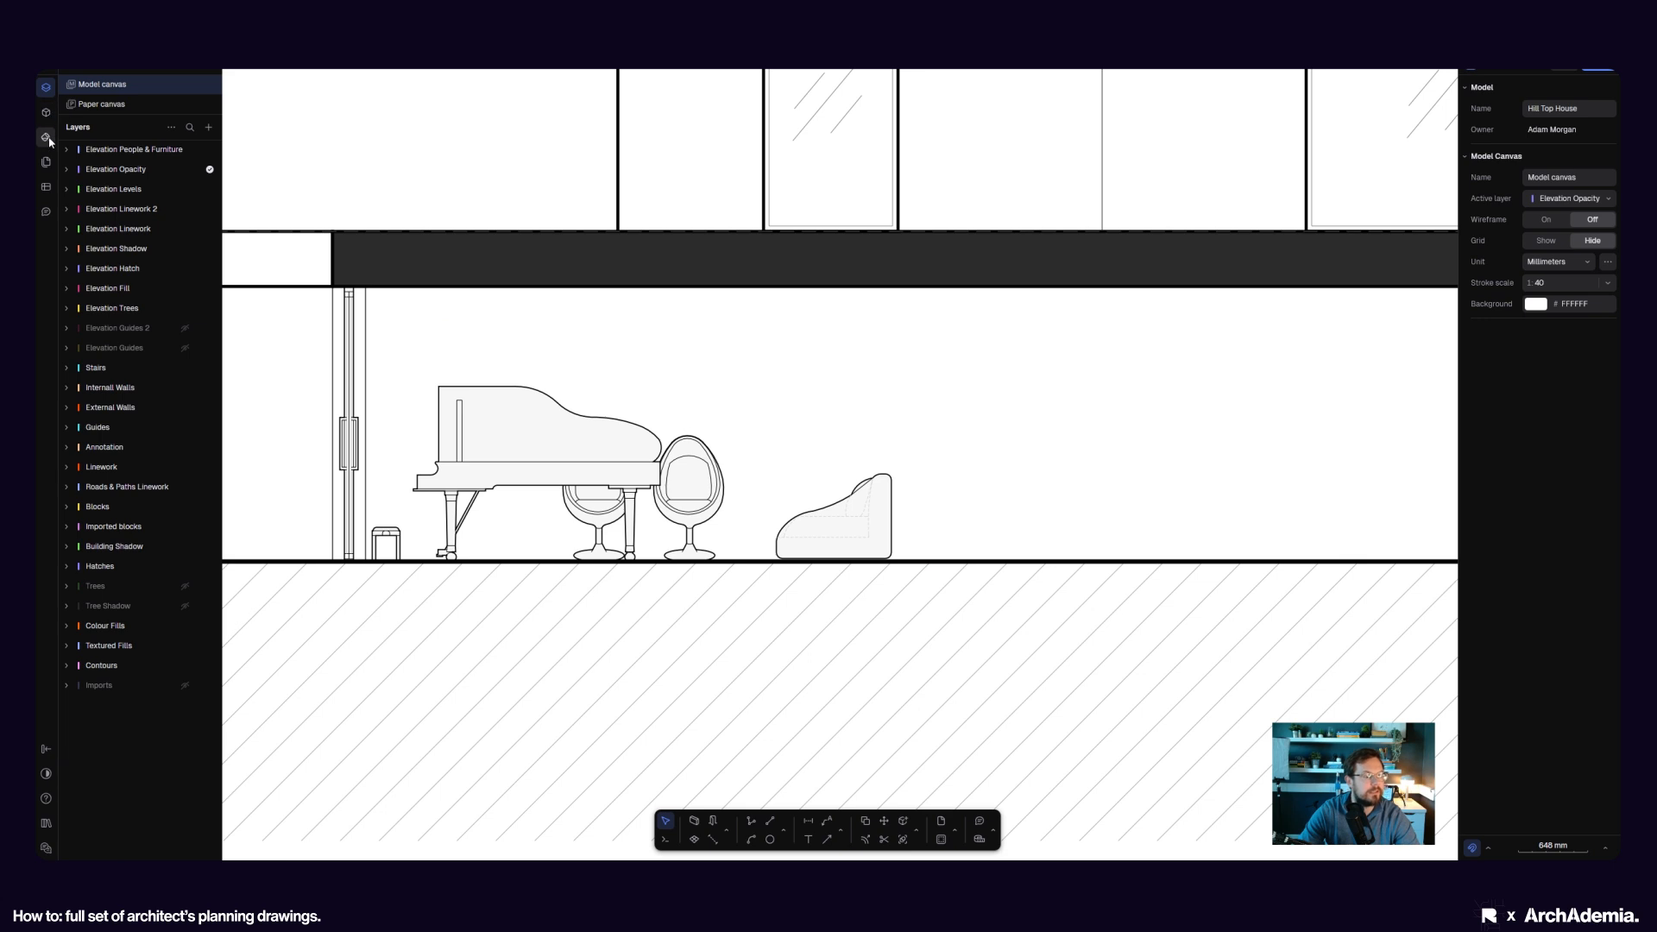
pyautogui.click(46, 113)
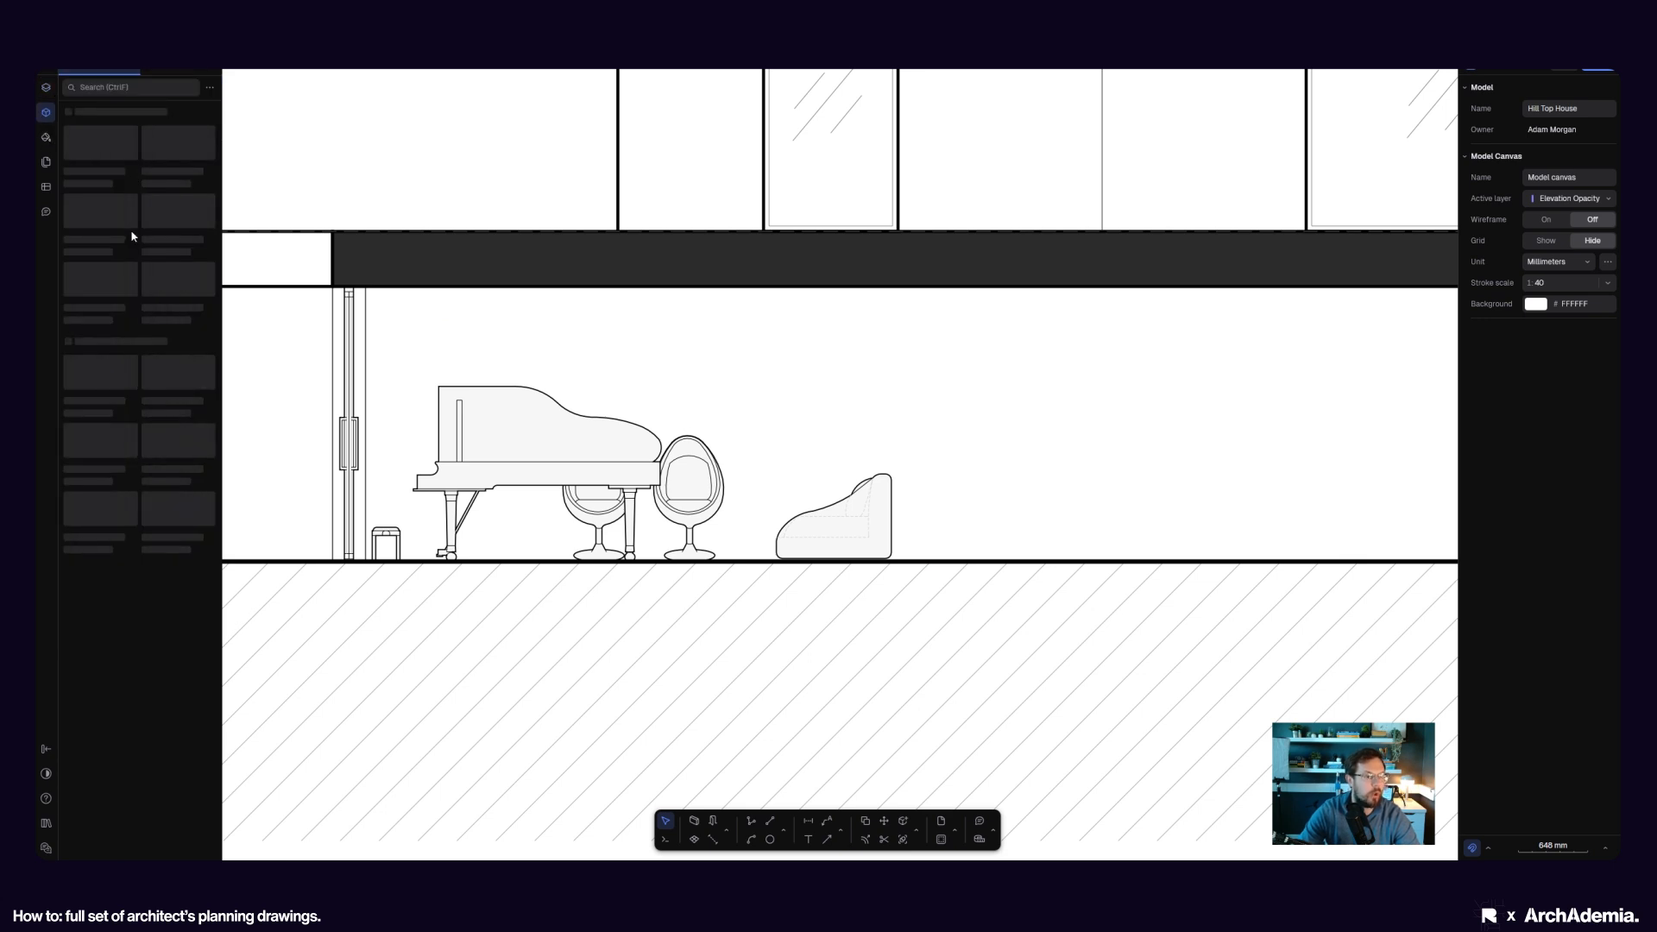
pyautogui.click(125, 87)
pyautogui.write('sitting')
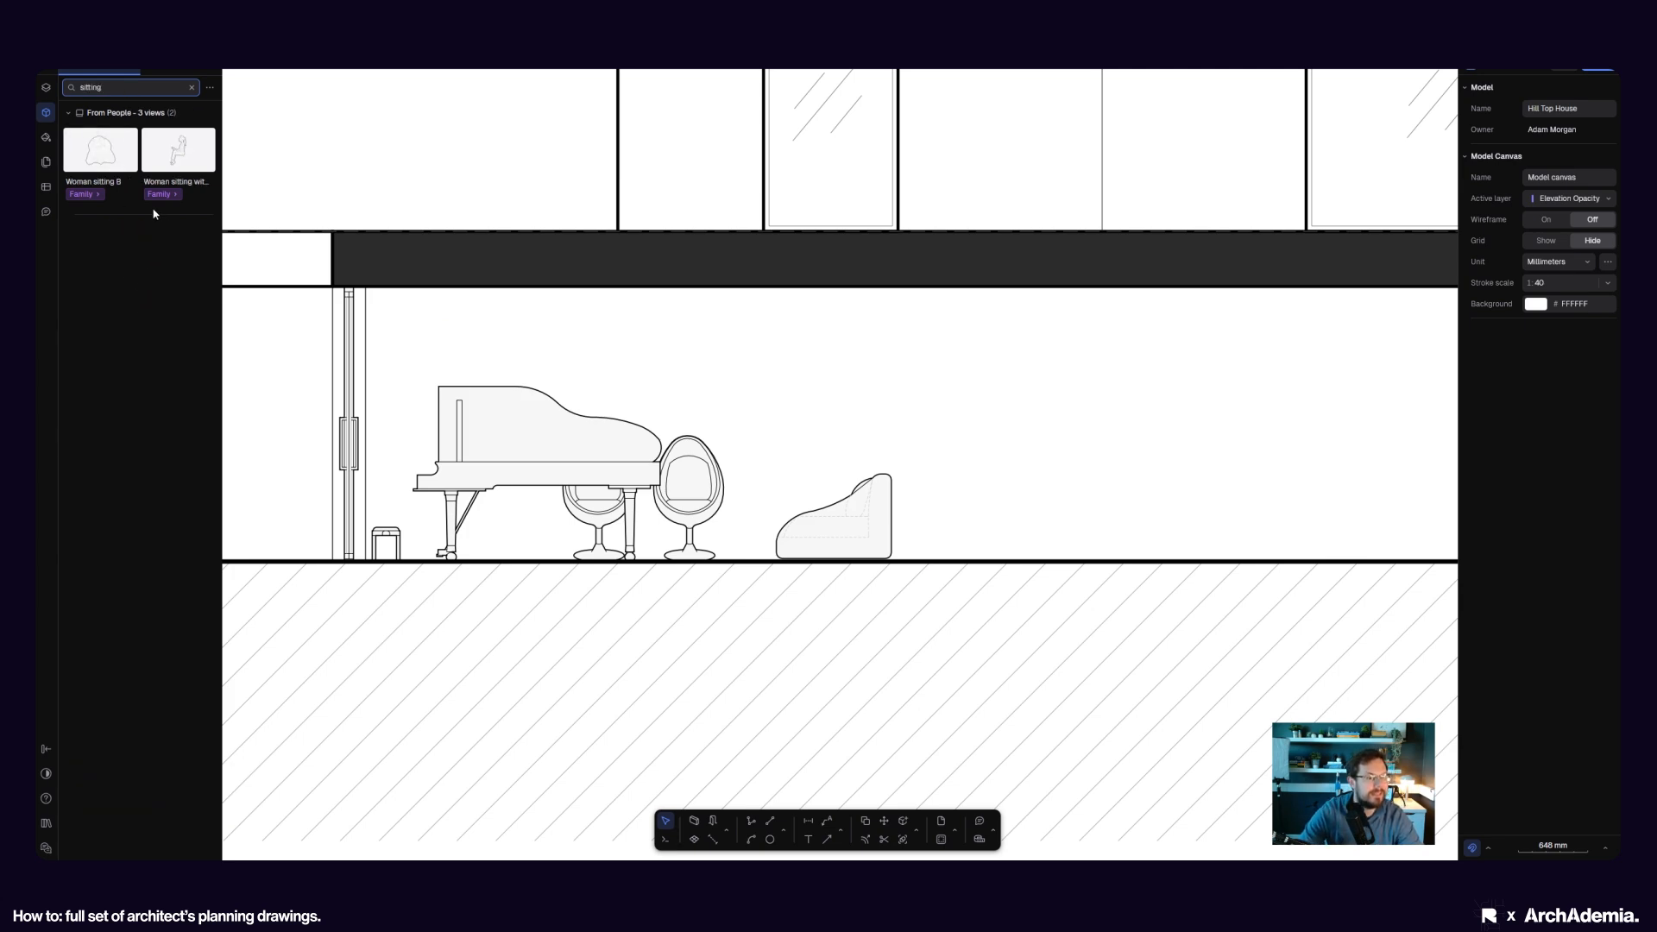
# - Search the Rayon libraries for "sitting" and place the Person sitting B block above the round sofa in Section A-A
pyautogui.hotkey('ctrl', 'a')
pyautogui.press('BackSpace')
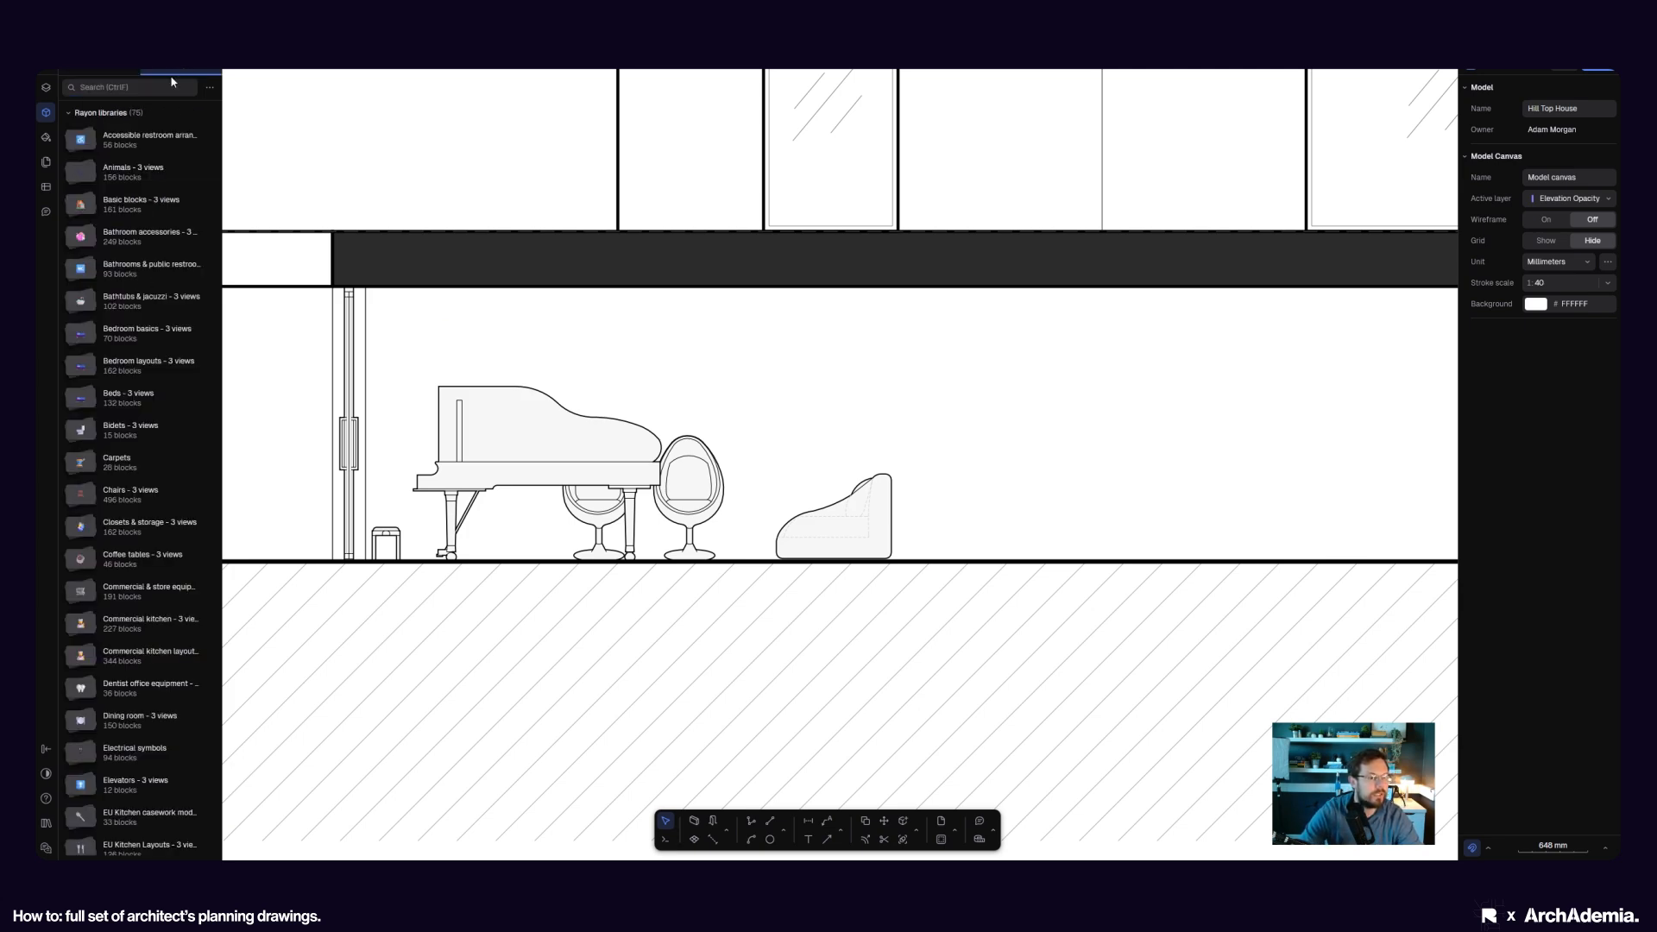
pyautogui.write('st')
pyautogui.press('BackSpace')
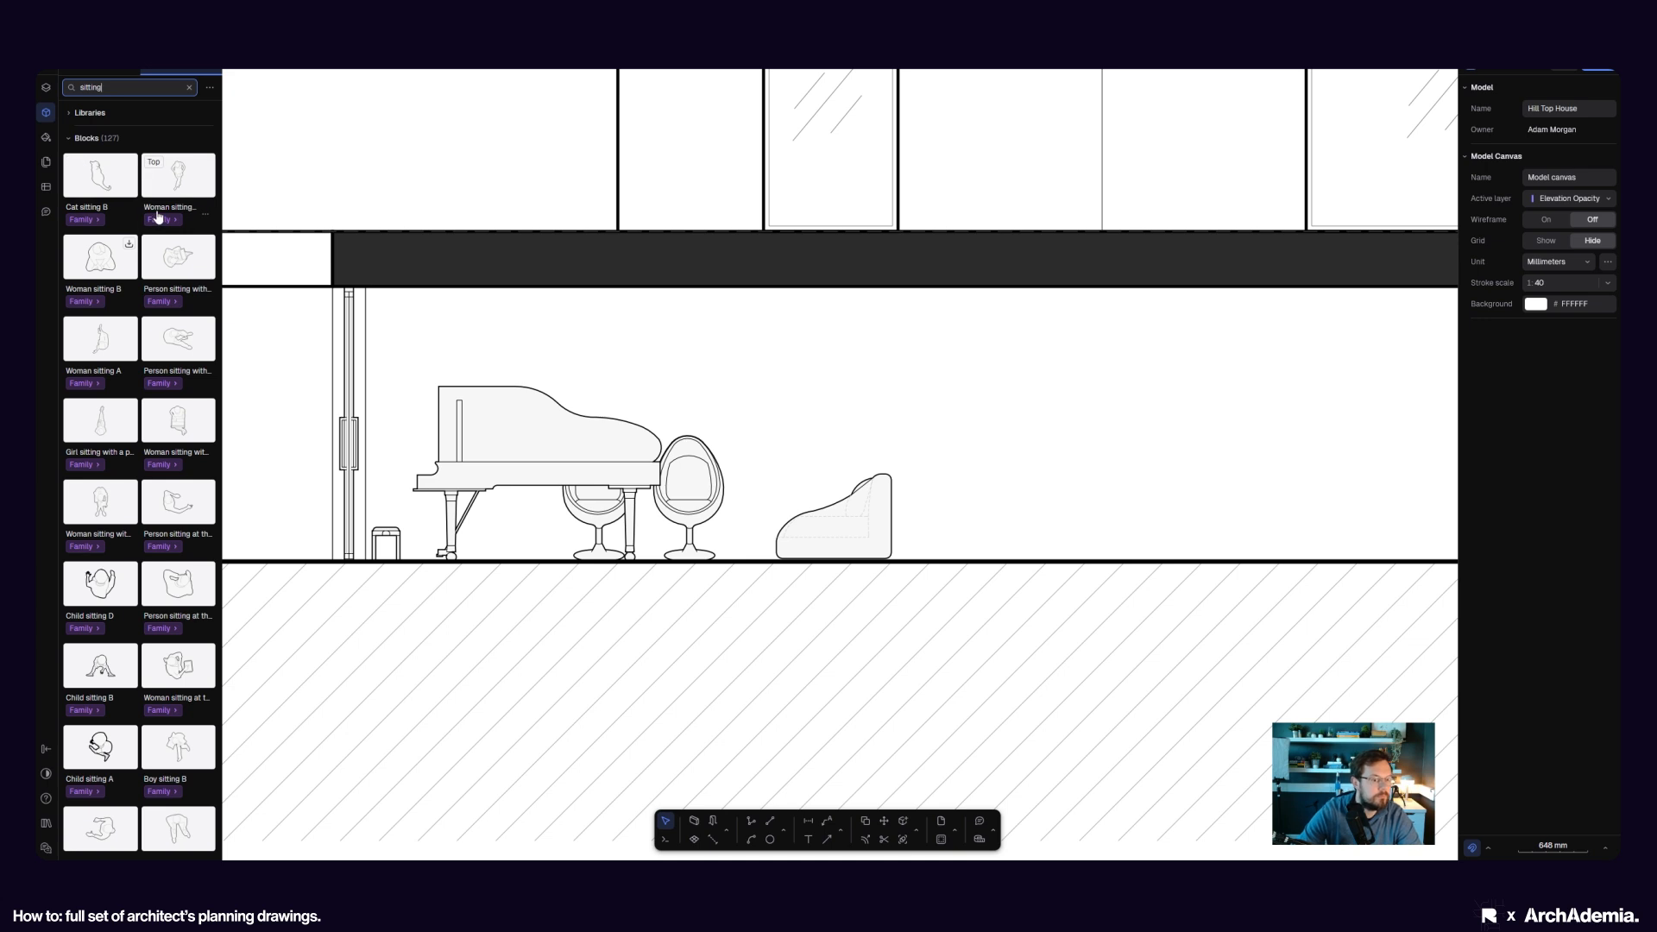
pyautogui.scroll(-3, 160, 379)
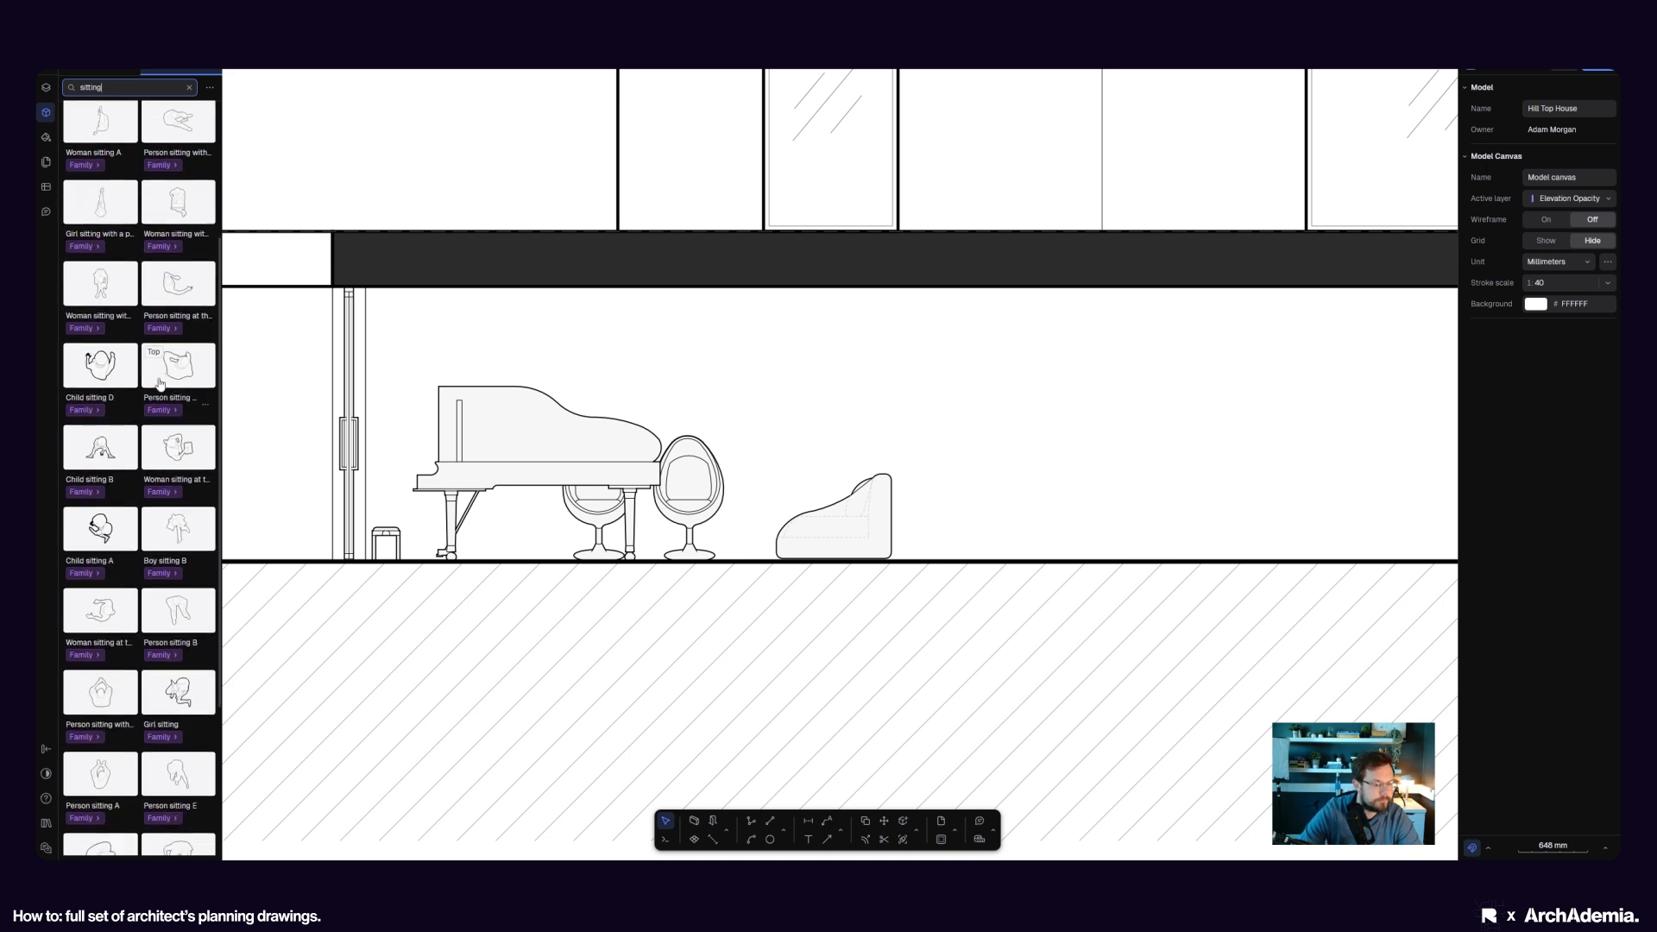
pyautogui.scroll(-2, 160, 384)
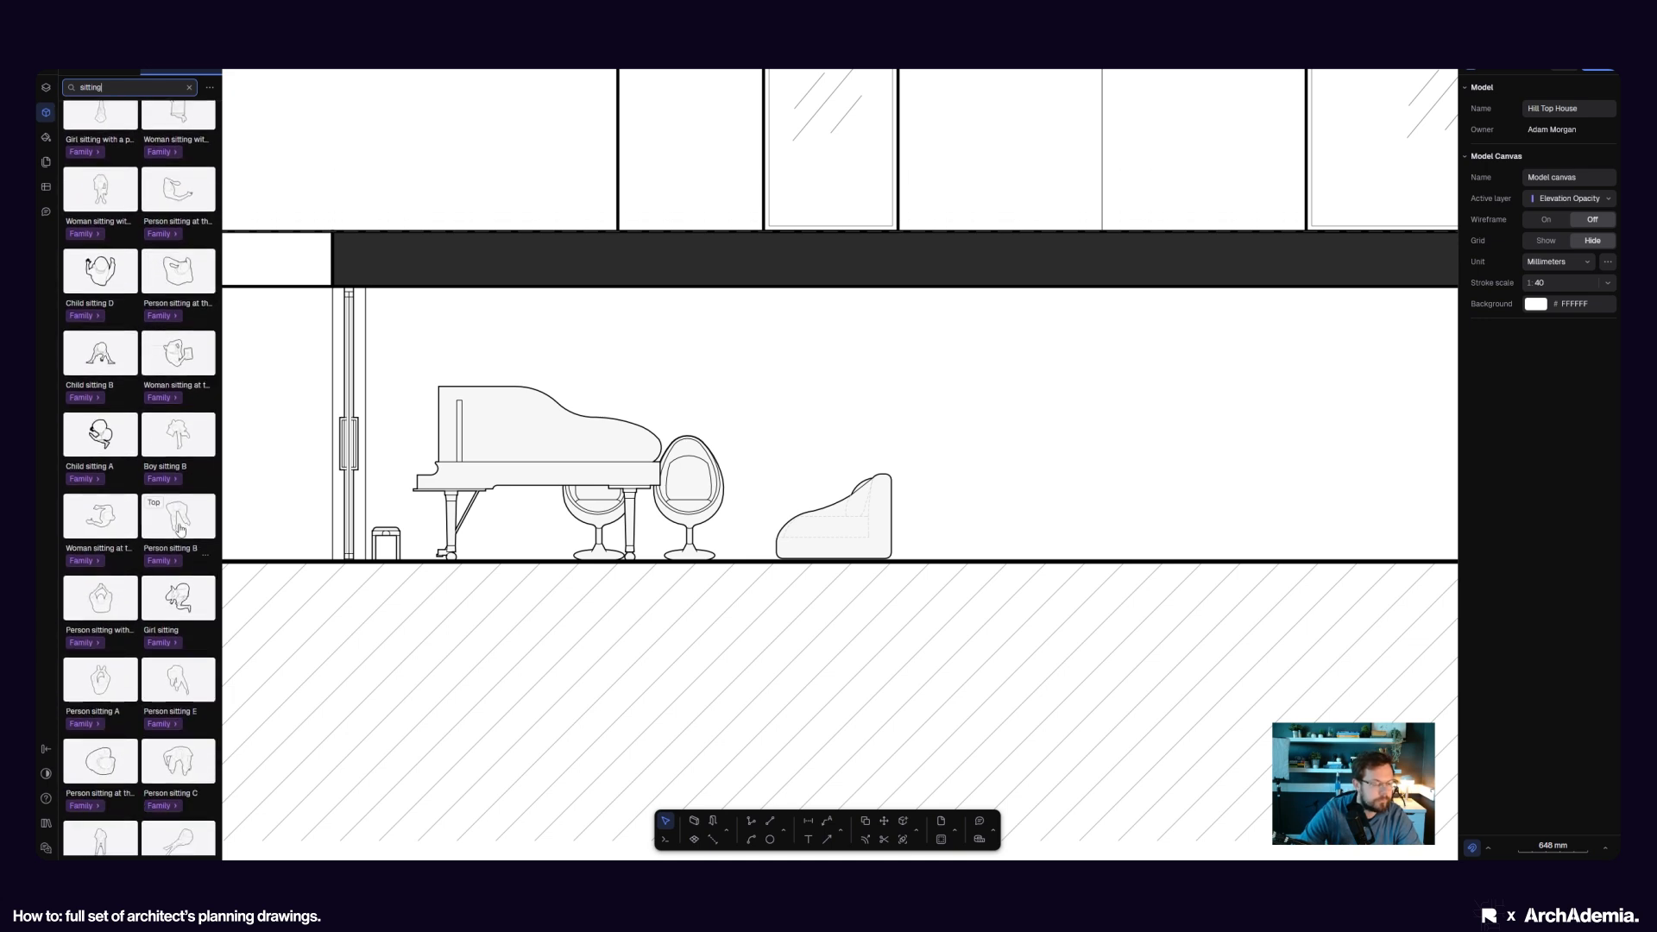
pyautogui.moveTo(180, 530); pyautogui.dragTo(825, 407)
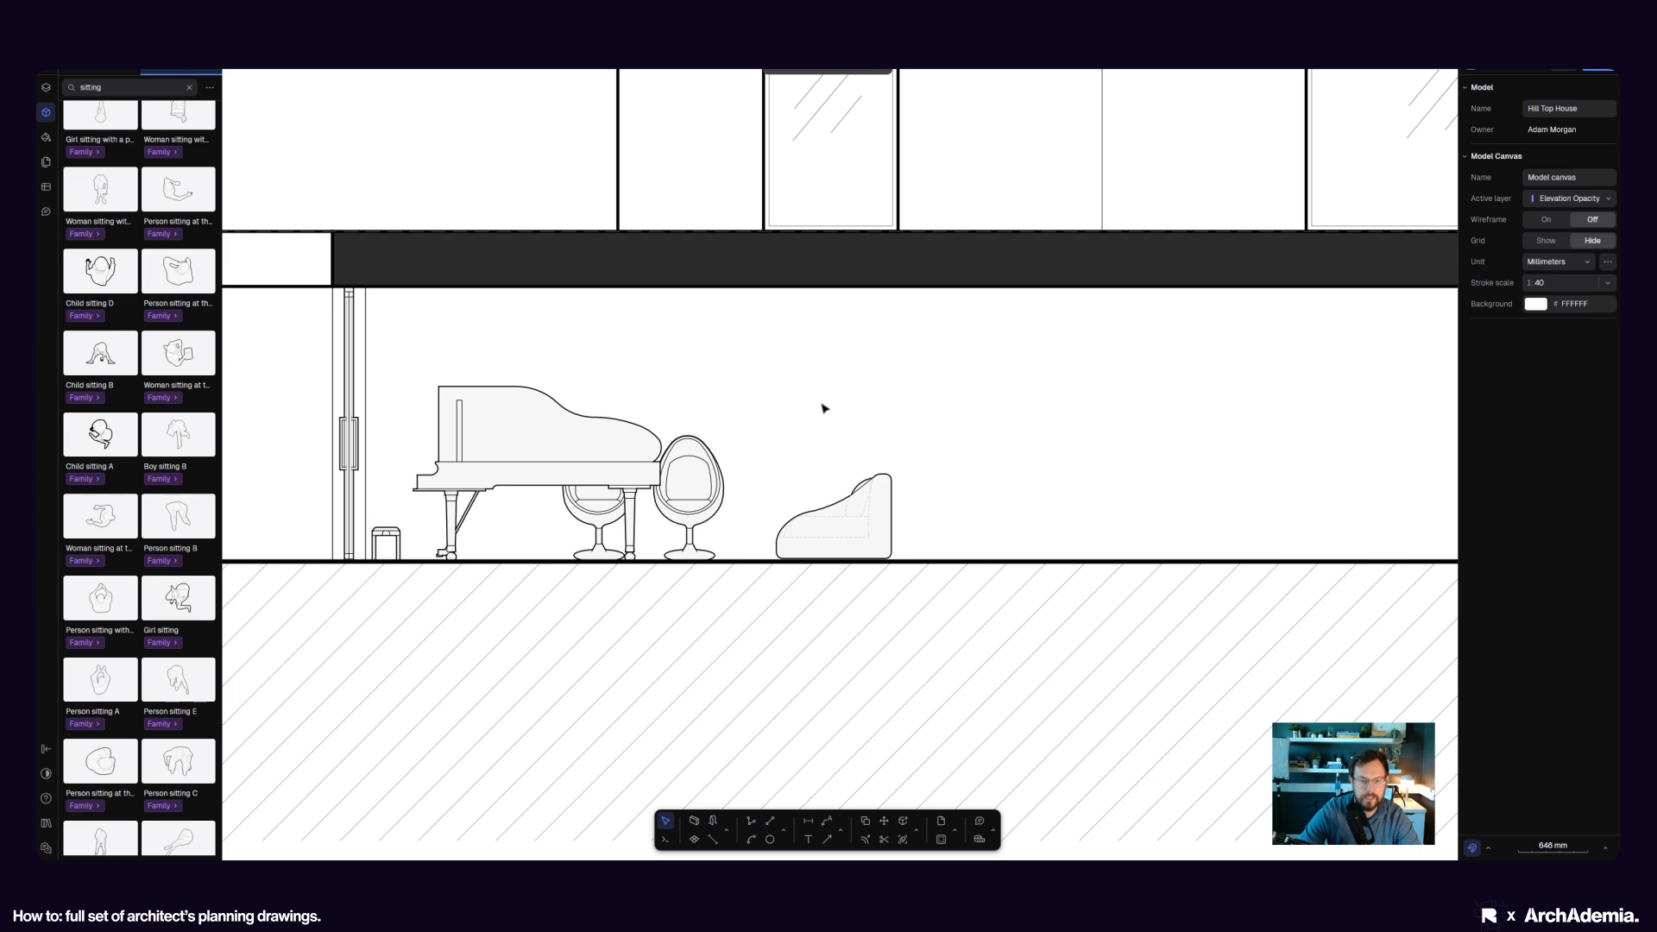
# - Switch the Person sitting B block to its front view and place it over the egg chair beside the piano in Section A-A
pyautogui.click(1496, 364)
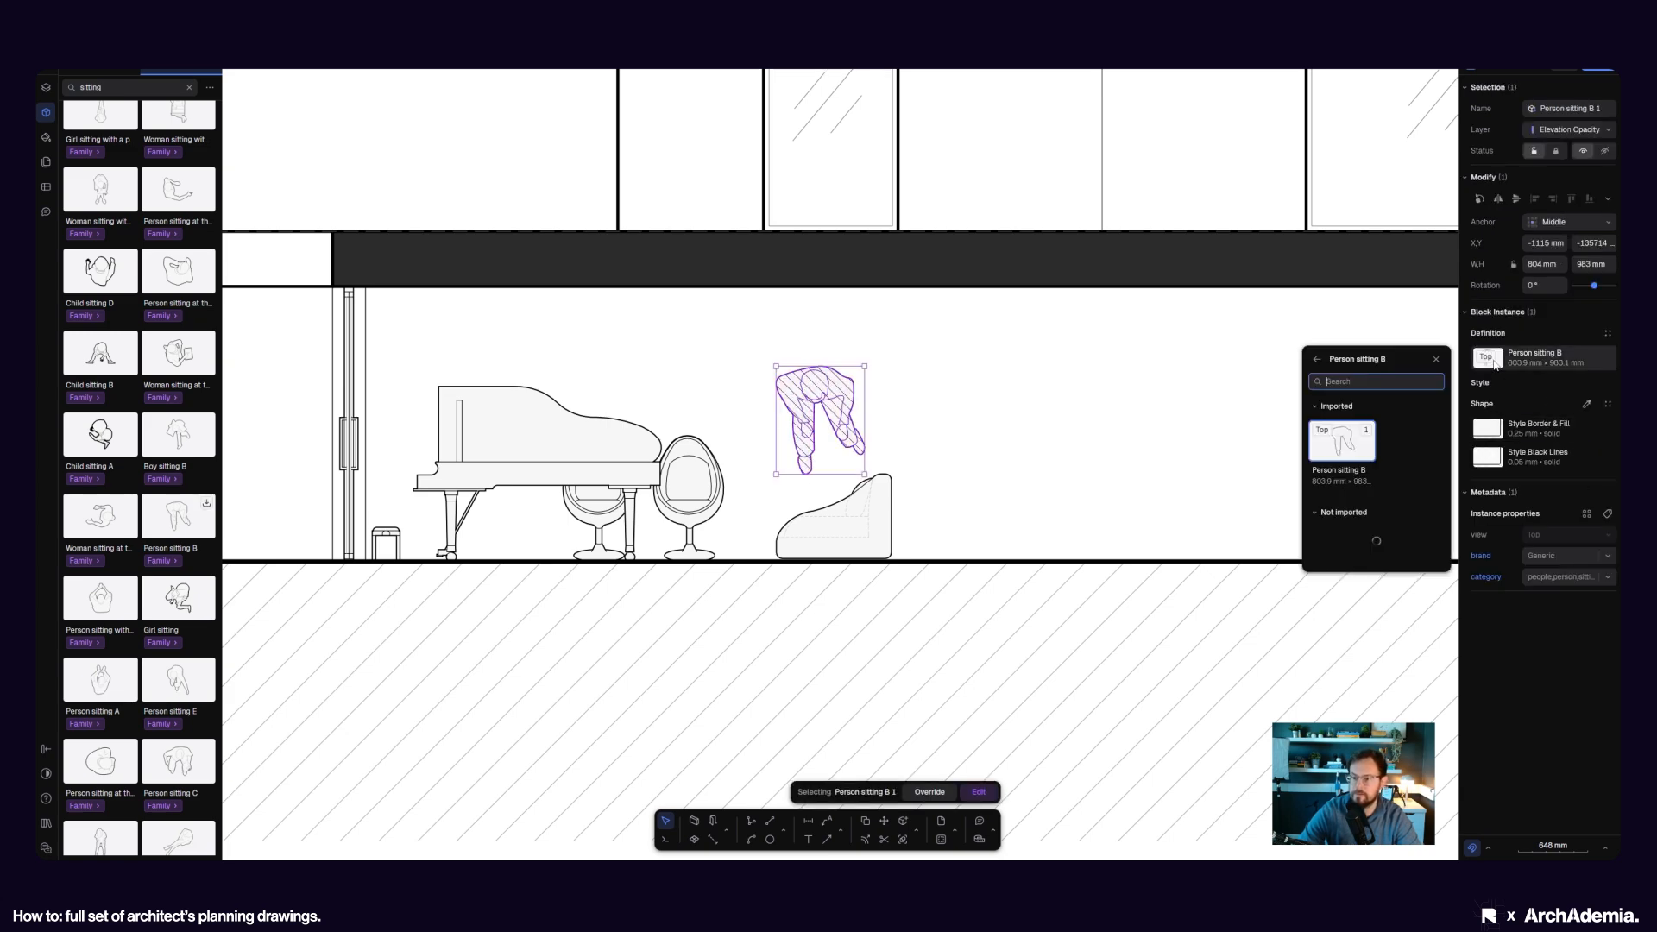
pyautogui.click(1348, 557)
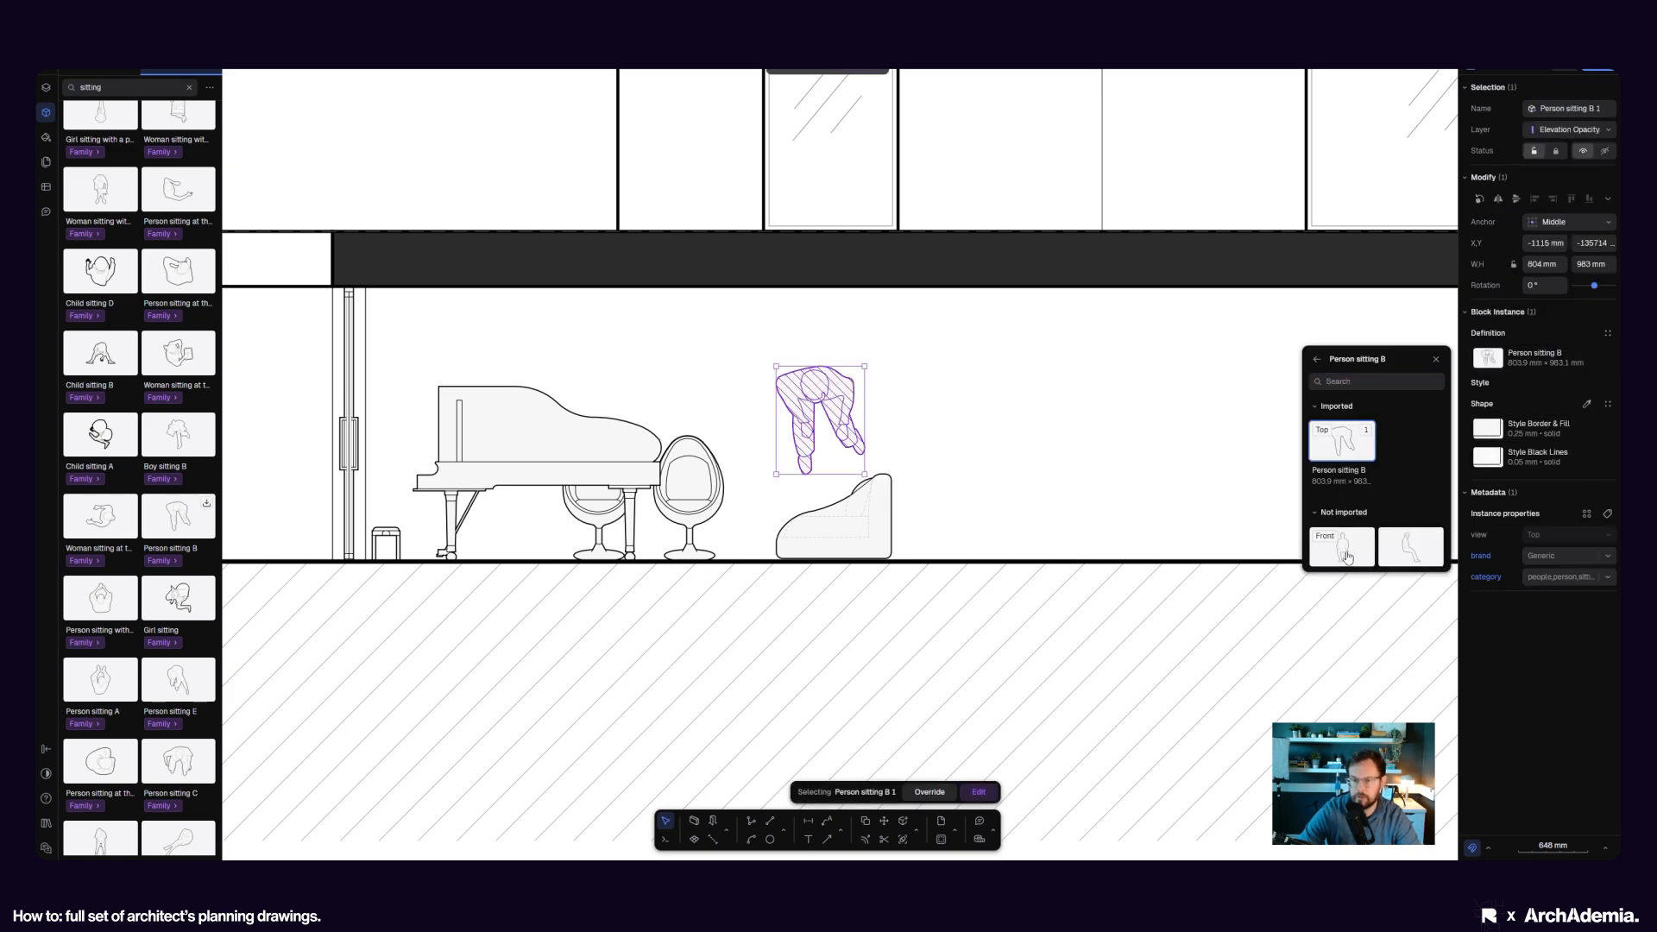
pyautogui.keyDown('ctrl'); pyautogui.scroll(3, 776, 484); pyautogui.keyUp('ctrl')
pyautogui.moveTo(846, 397); pyautogui.dragTo(634, 530)
pyautogui.keyDown('ctrl'); pyautogui.scroll(5, 735, 498); pyautogui.keyUp('ctrl')
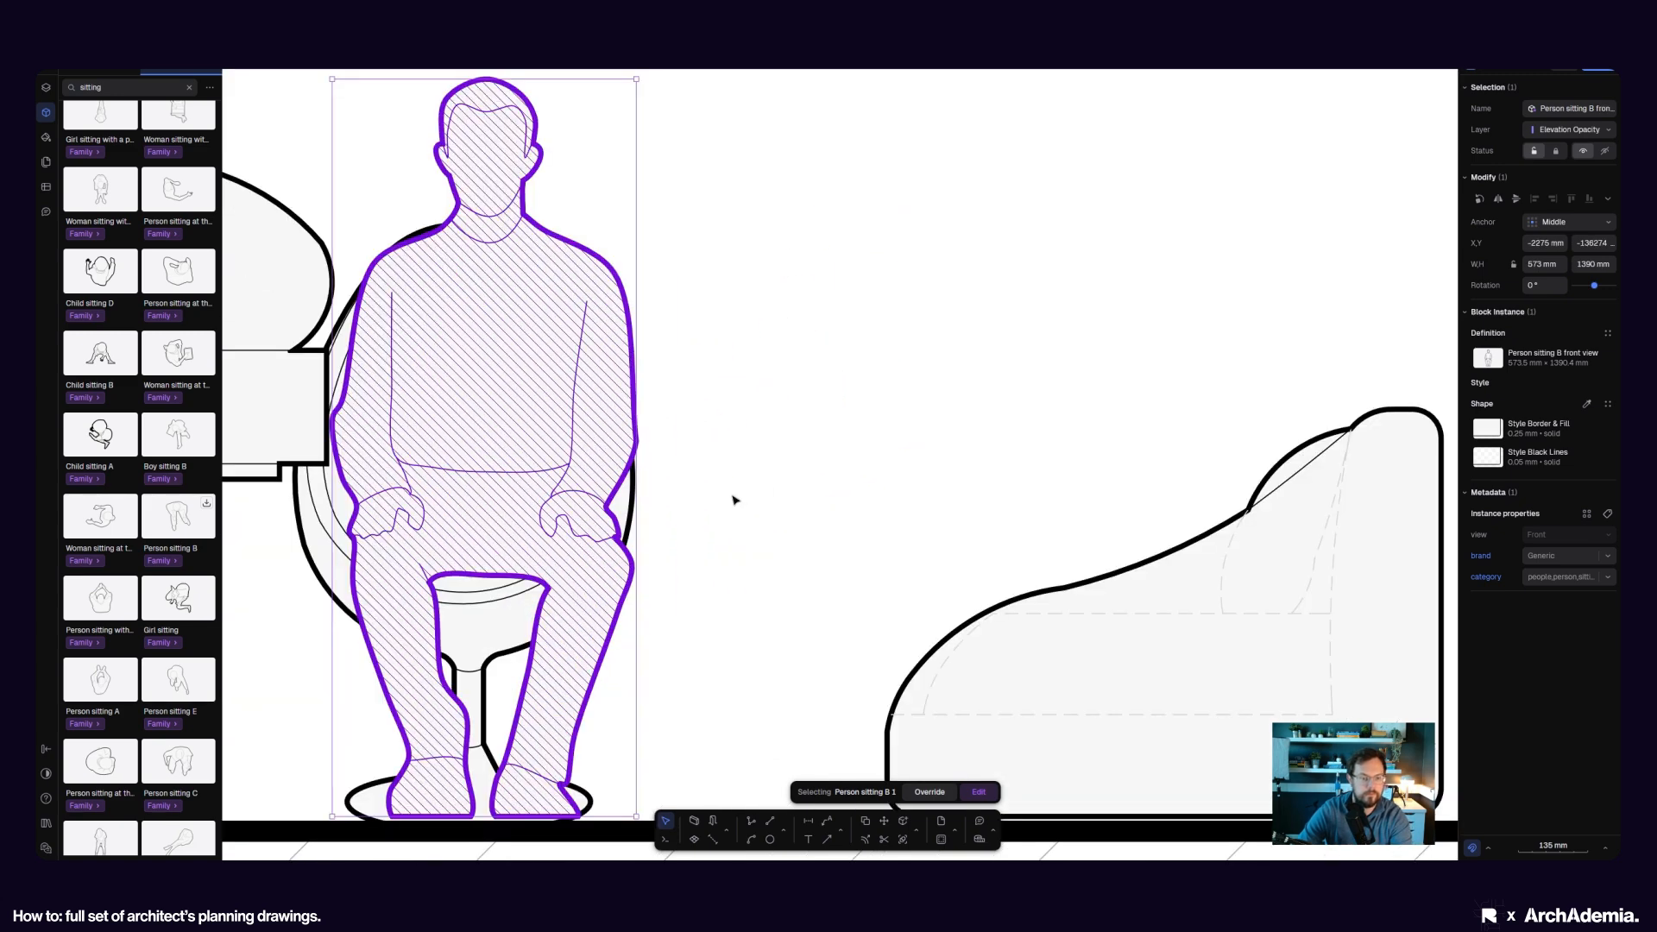
pyautogui.moveTo(555, 474)
pyautogui.mouseDown()
pyautogui.moveTo(533, 476)
pyautogui.moveTo(573, 477)
pyautogui.mouseUp()
# - Move the egg chair horizontally towards the sofa so it sits centred behind the seated person
pyautogui.click(341, 537)
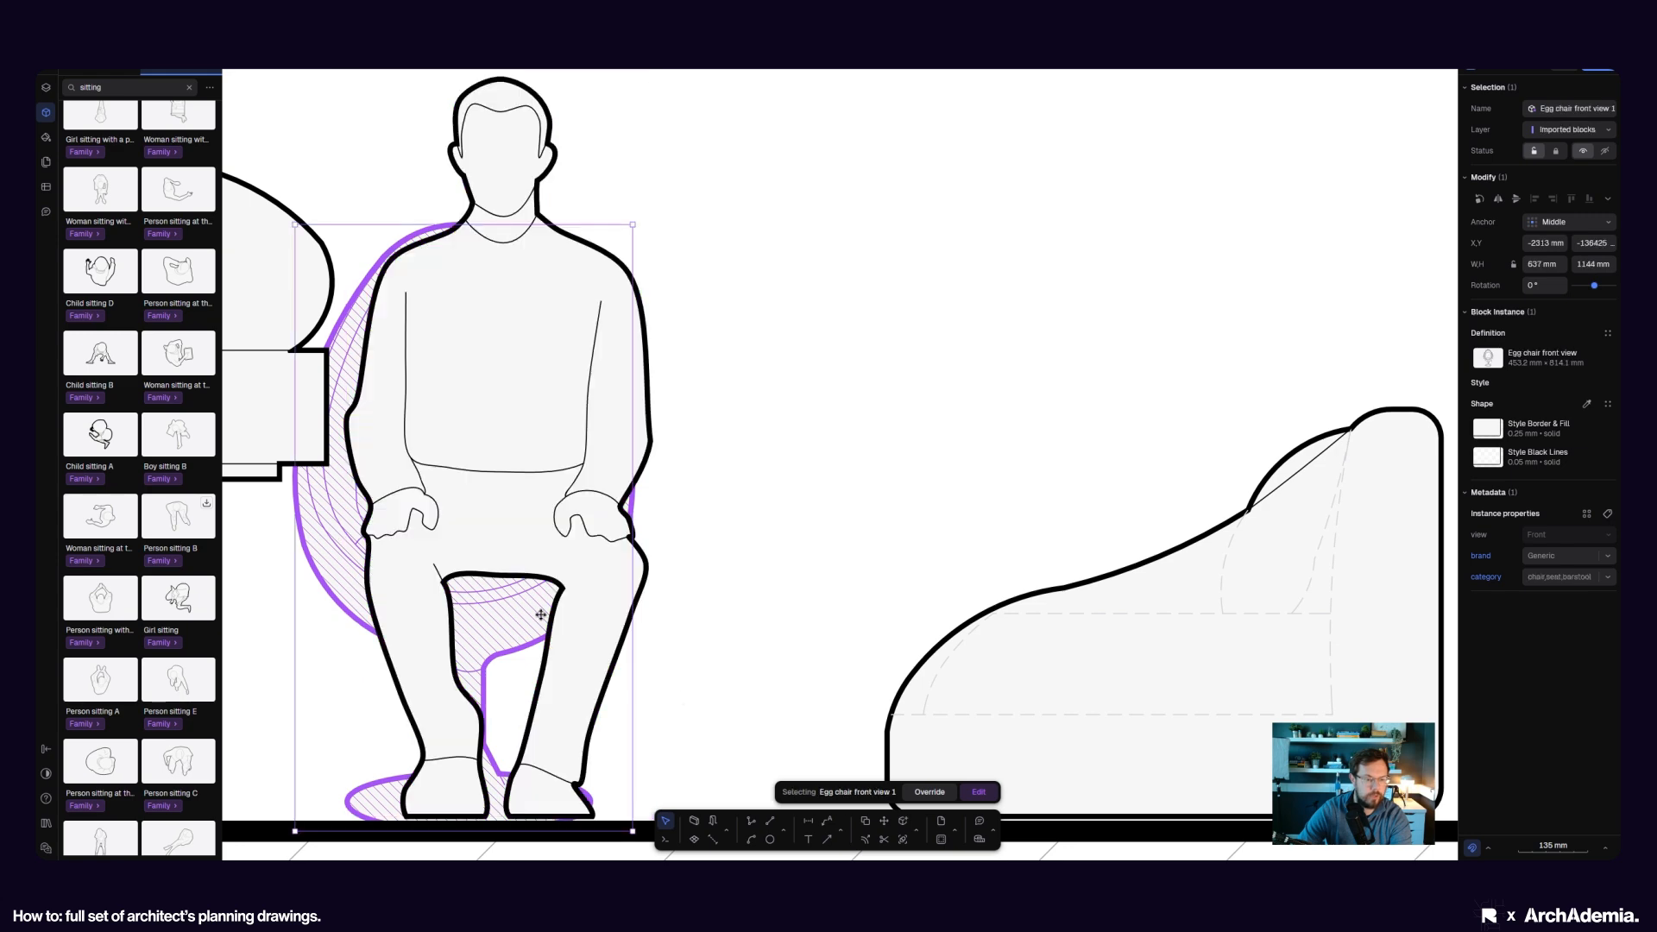
pyautogui.click(883, 821)
pyautogui.click(710, 488)
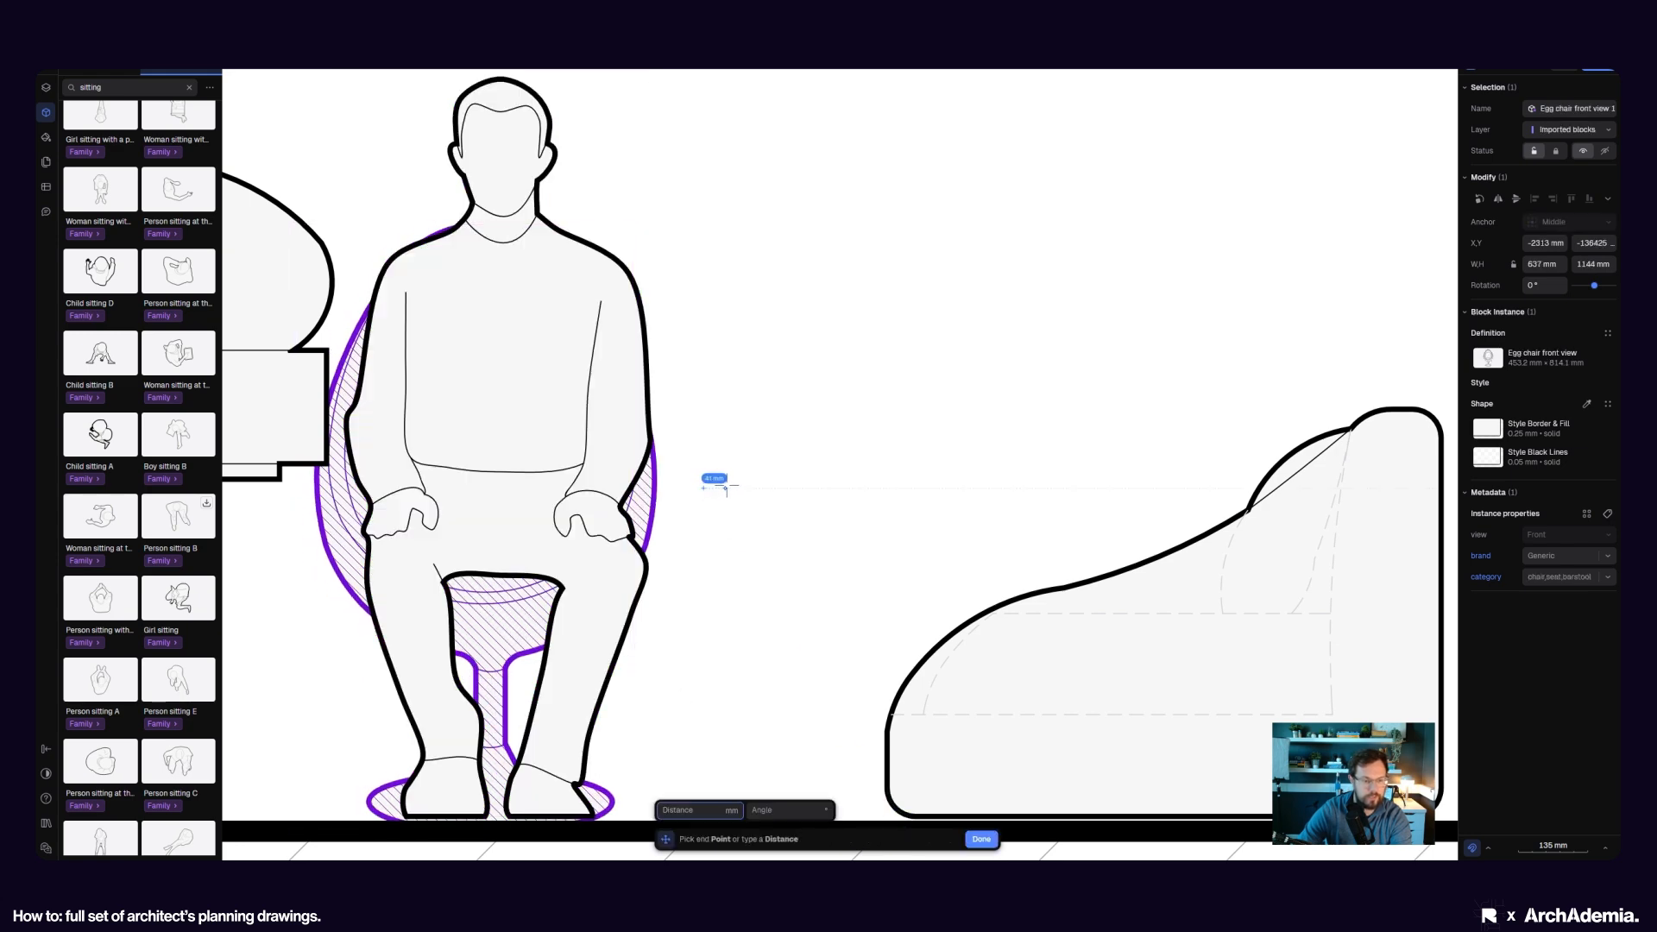
pyautogui.click(735, 489)
pyautogui.press('Escape')
# - Draw a vertical projection line from the free end of the short partition wall below Zone 11 in the floor plan to Section A-A's ground line
pyautogui.scroll(-15, 802, 511)
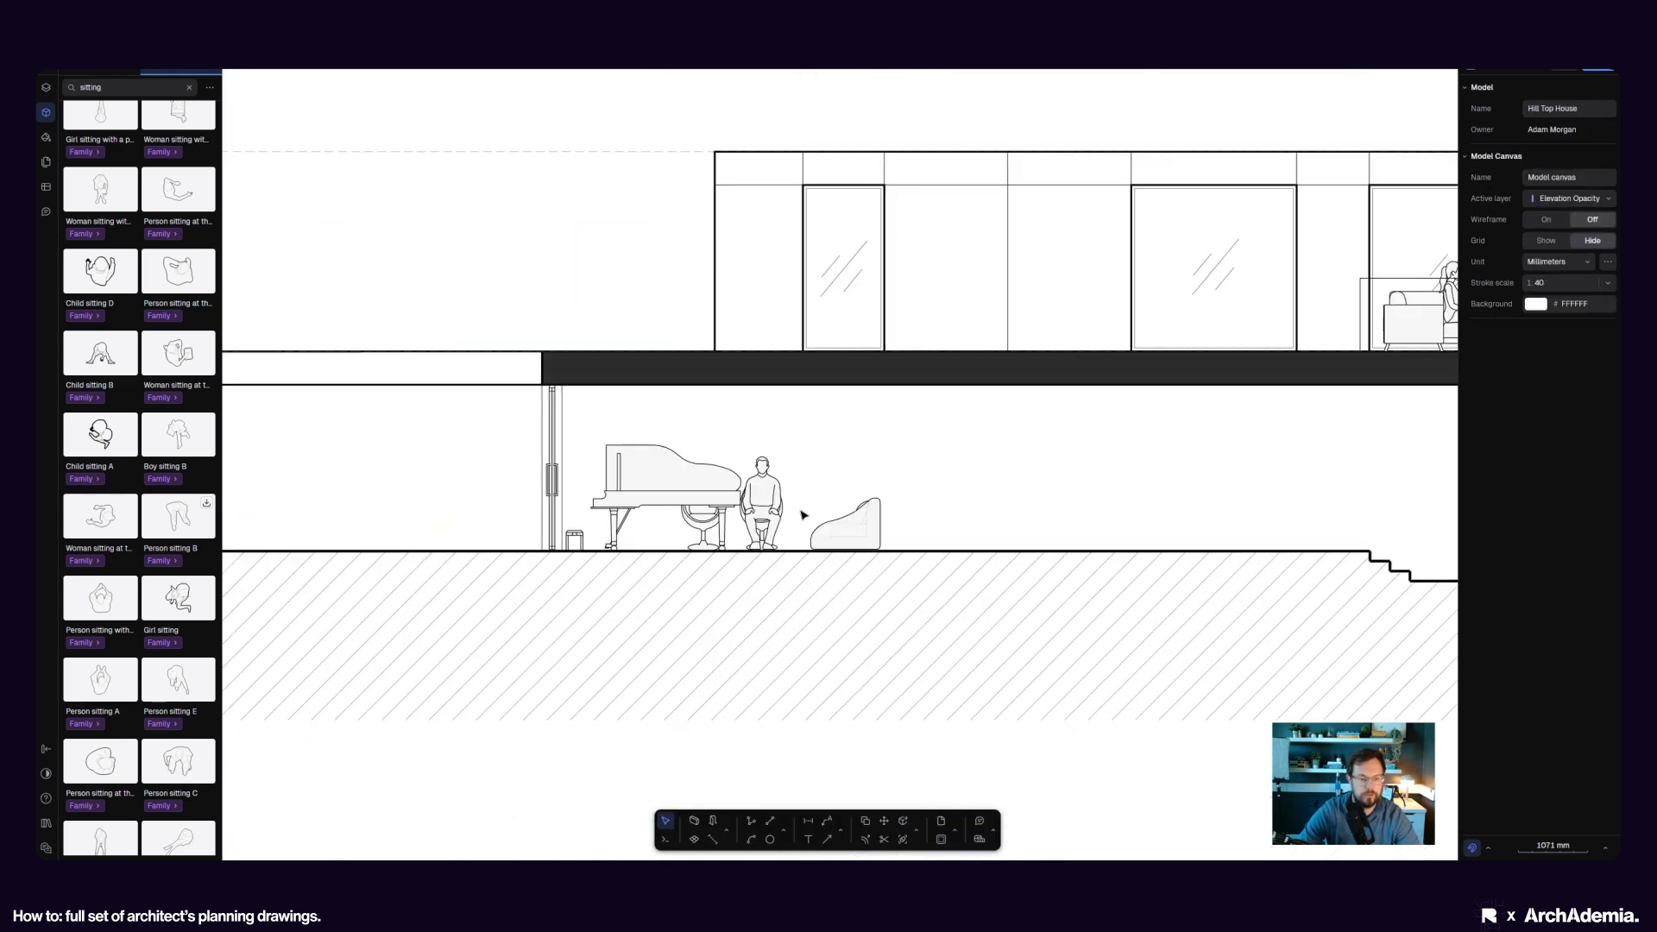
pyautogui.moveTo(847, 544); pyautogui.dragTo(936, 559, button='middle')
pyautogui.scroll(-6, 936, 559)
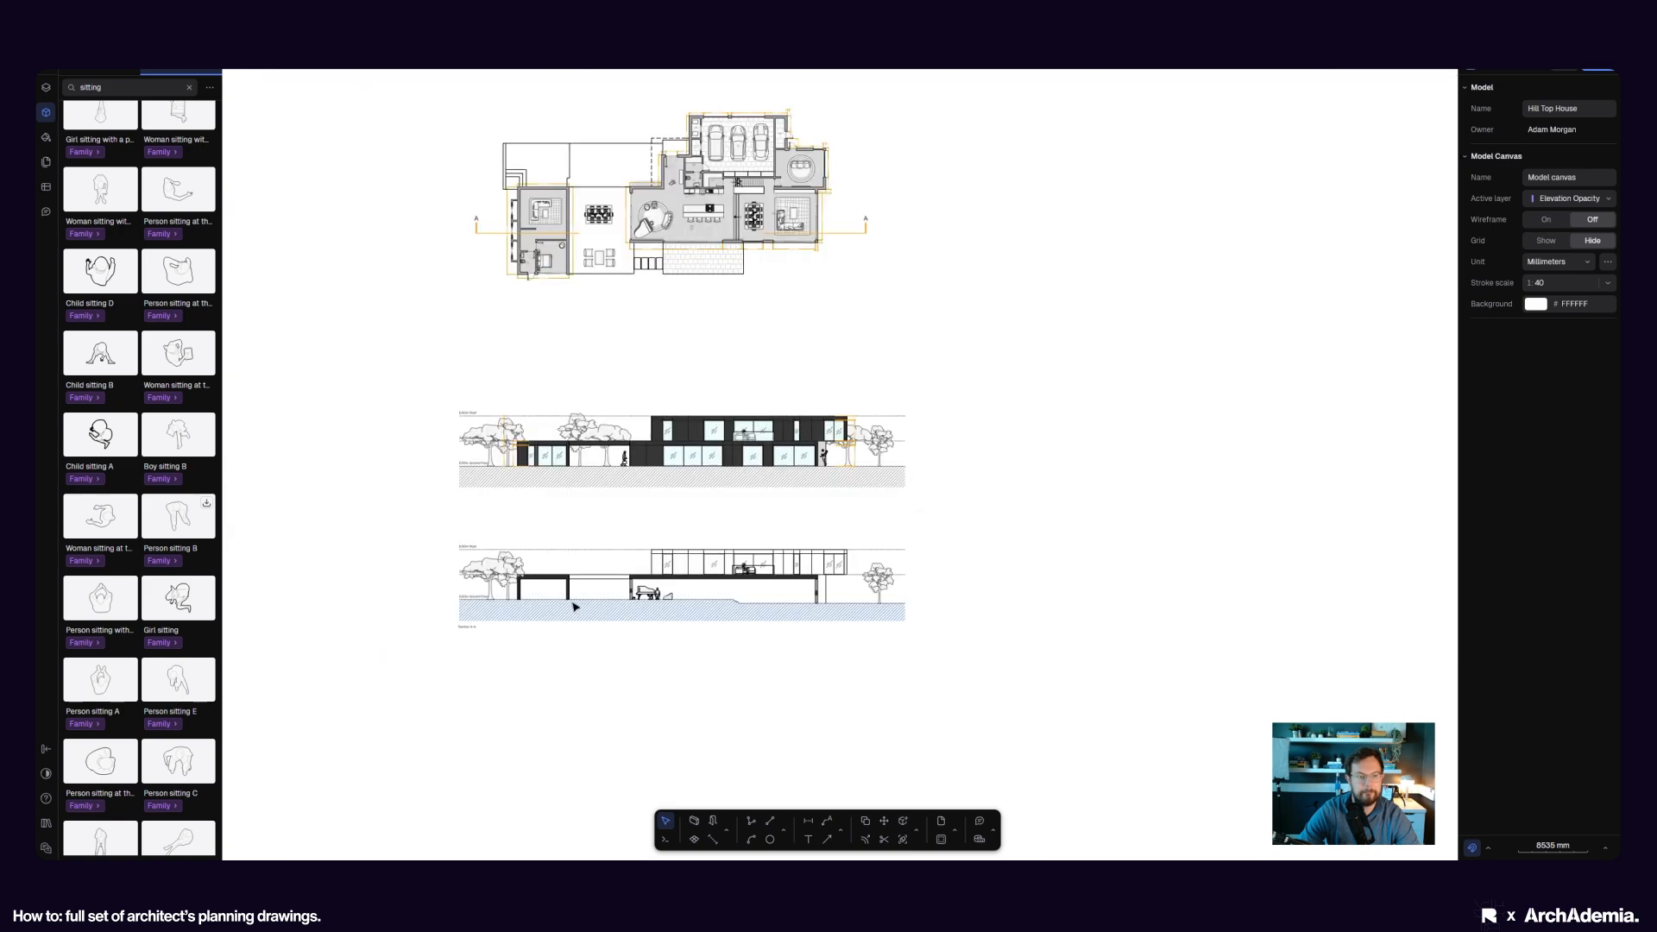
pyautogui.scroll(12, 374, 242)
pyautogui.scroll(3, 374, 242)
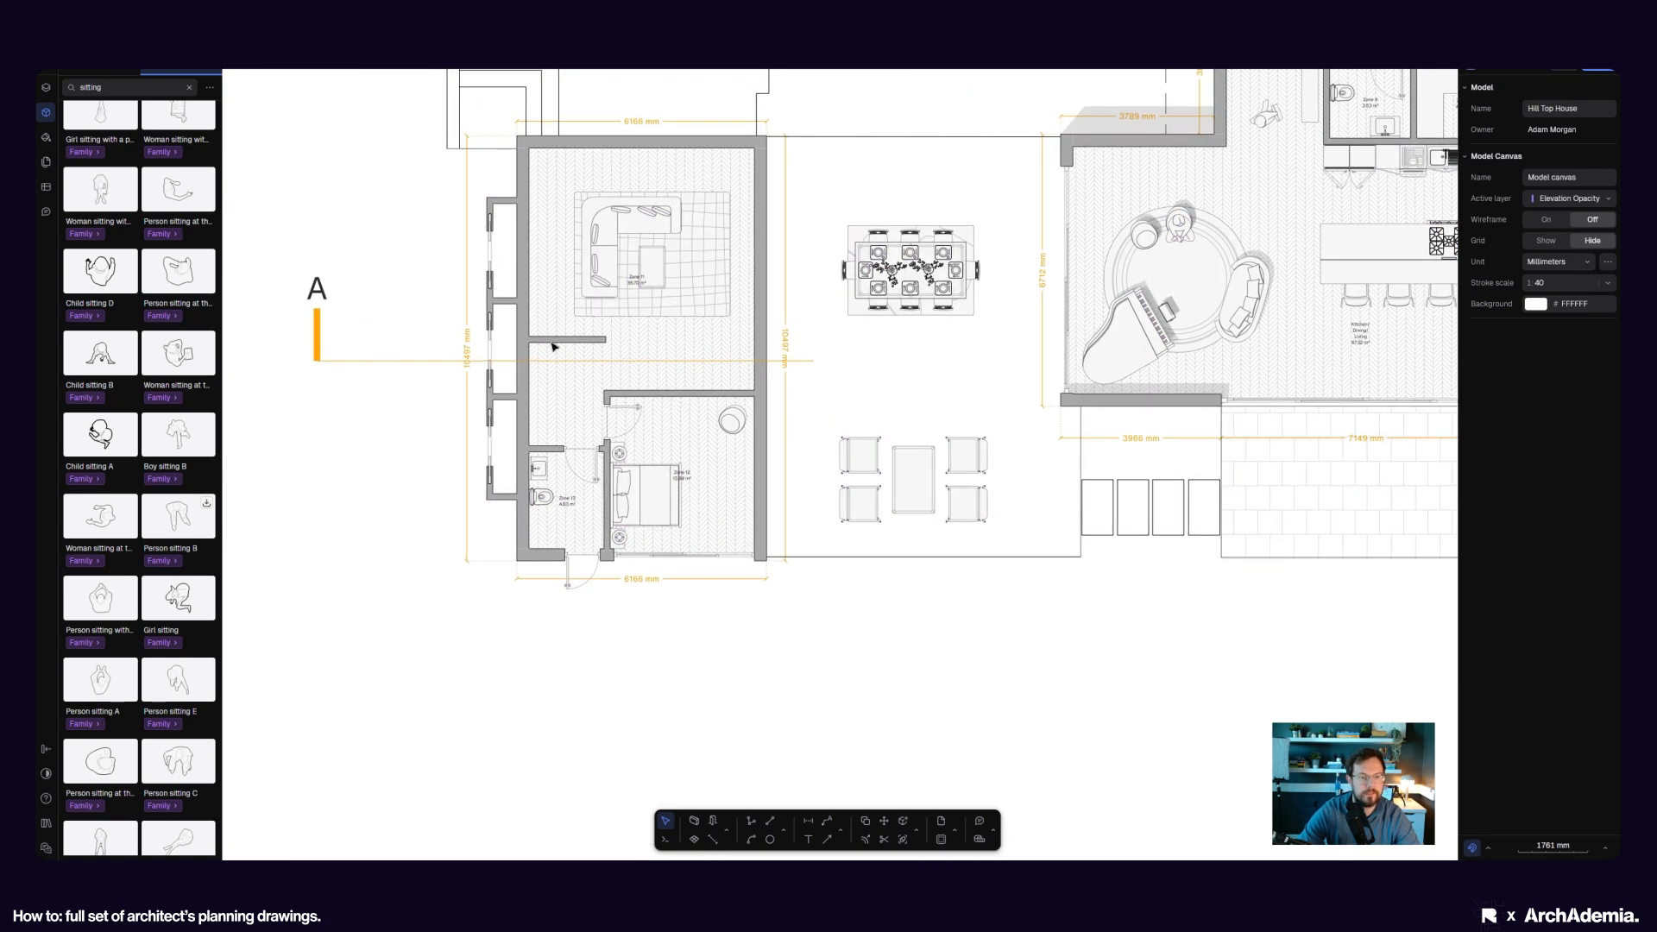
pyautogui.scroll(3, 615, 335)
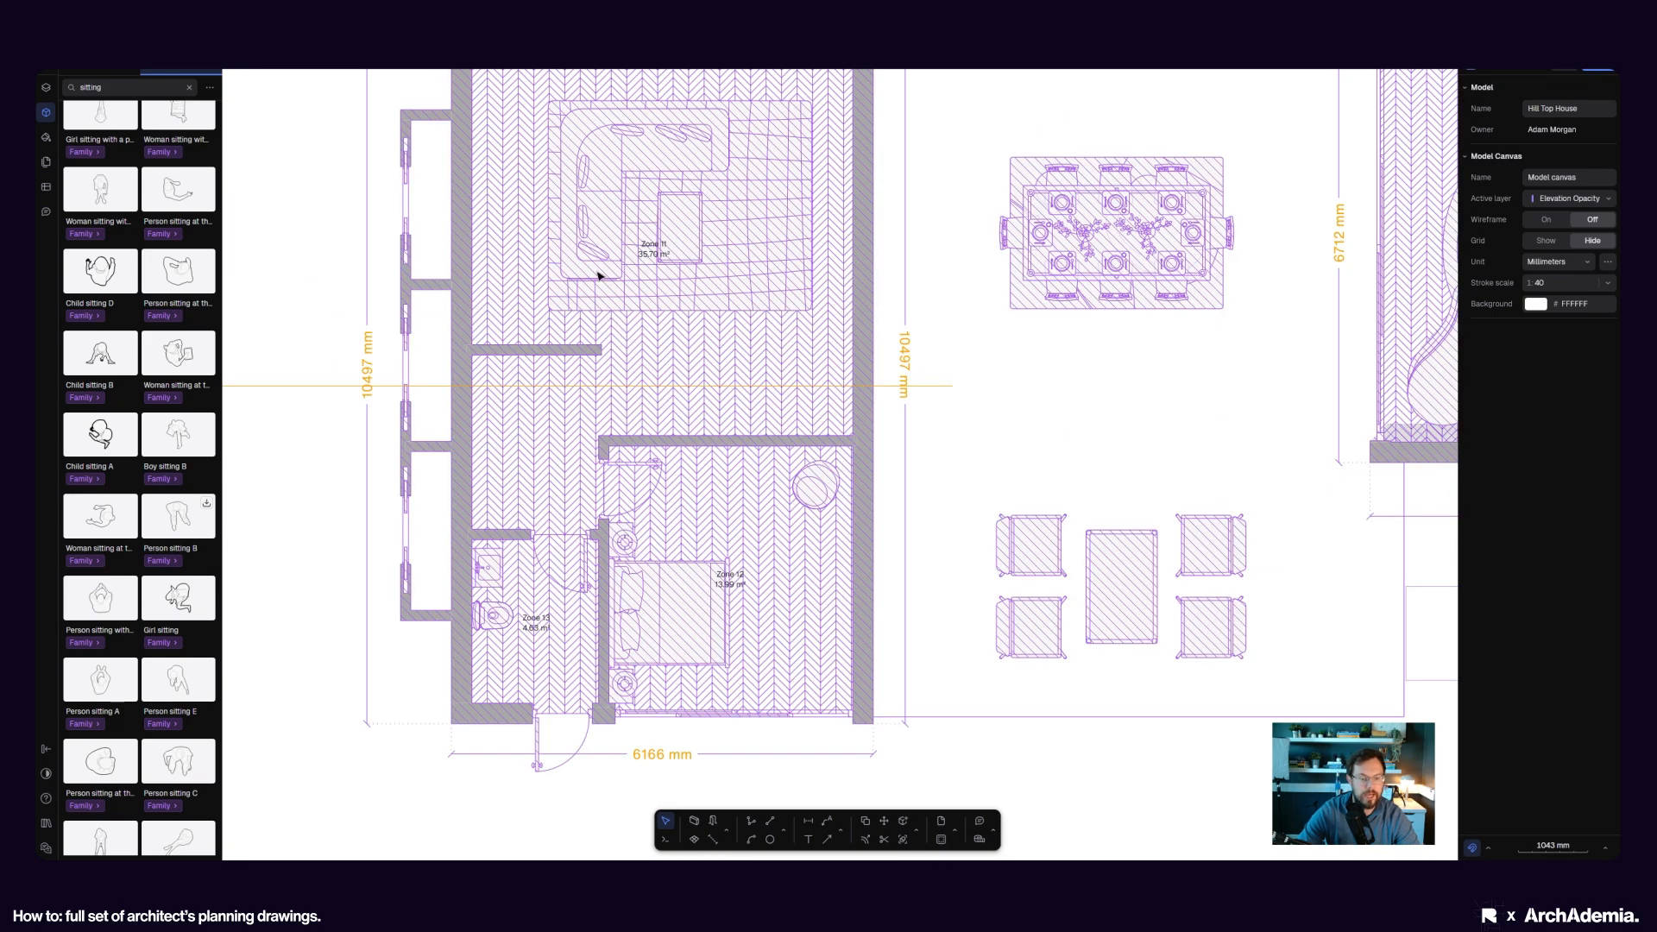
pyautogui.scroll(-3, 598, 274)
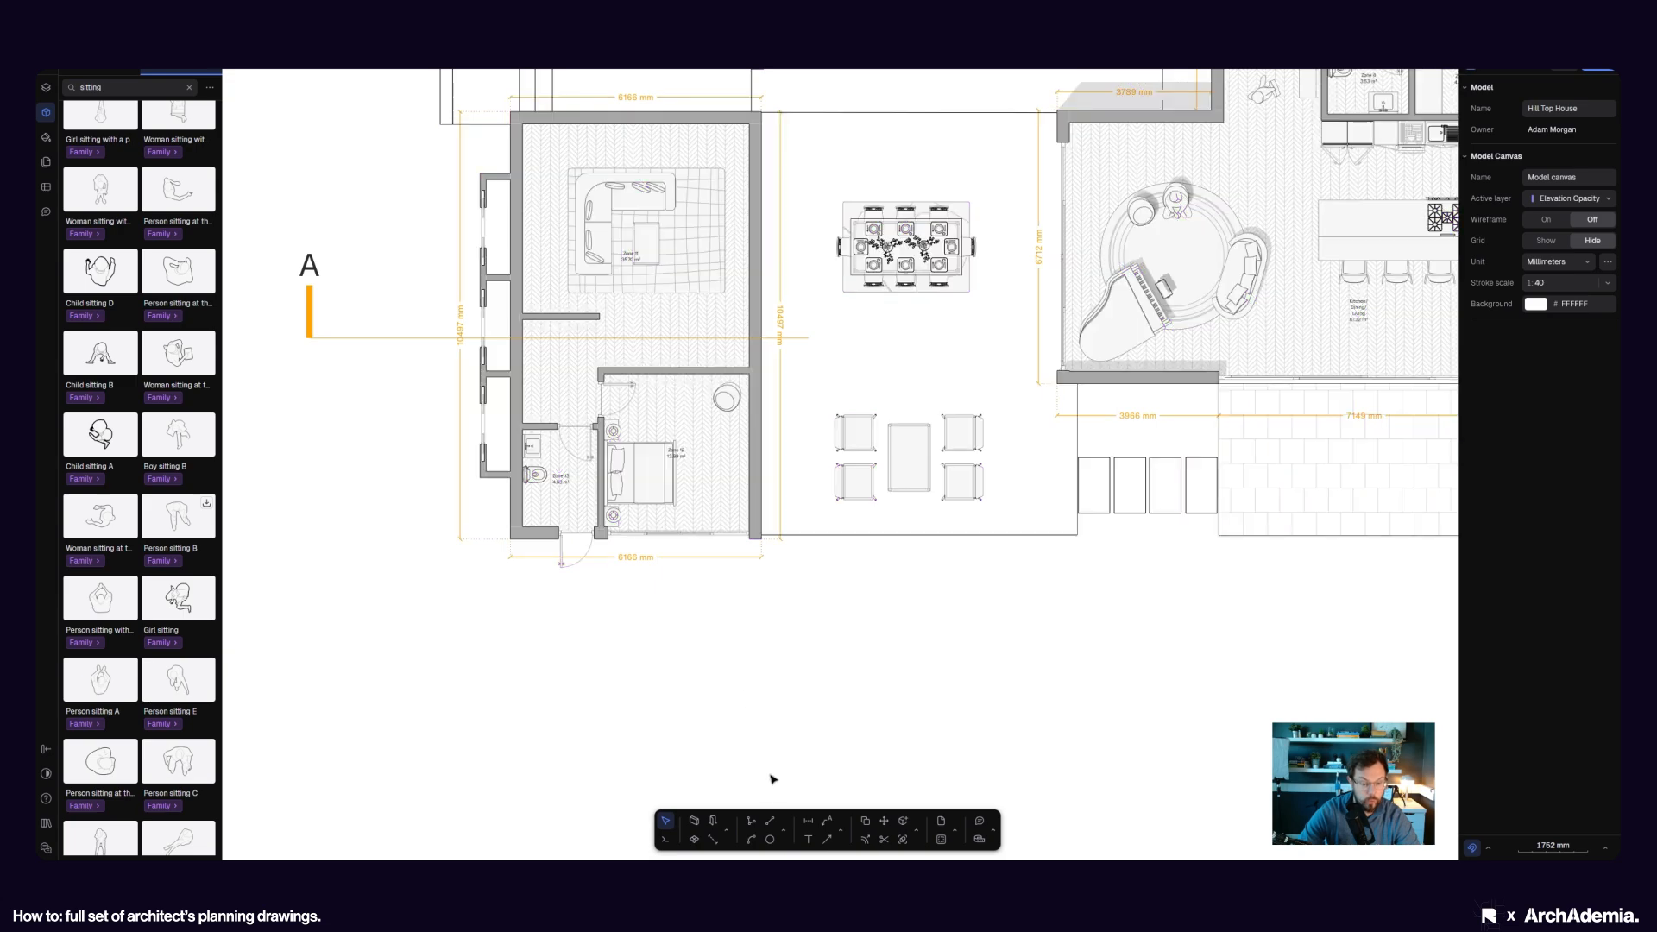
pyautogui.click(755, 822)
pyautogui.scroll(6, 584, 320)
pyautogui.click(657, 314)
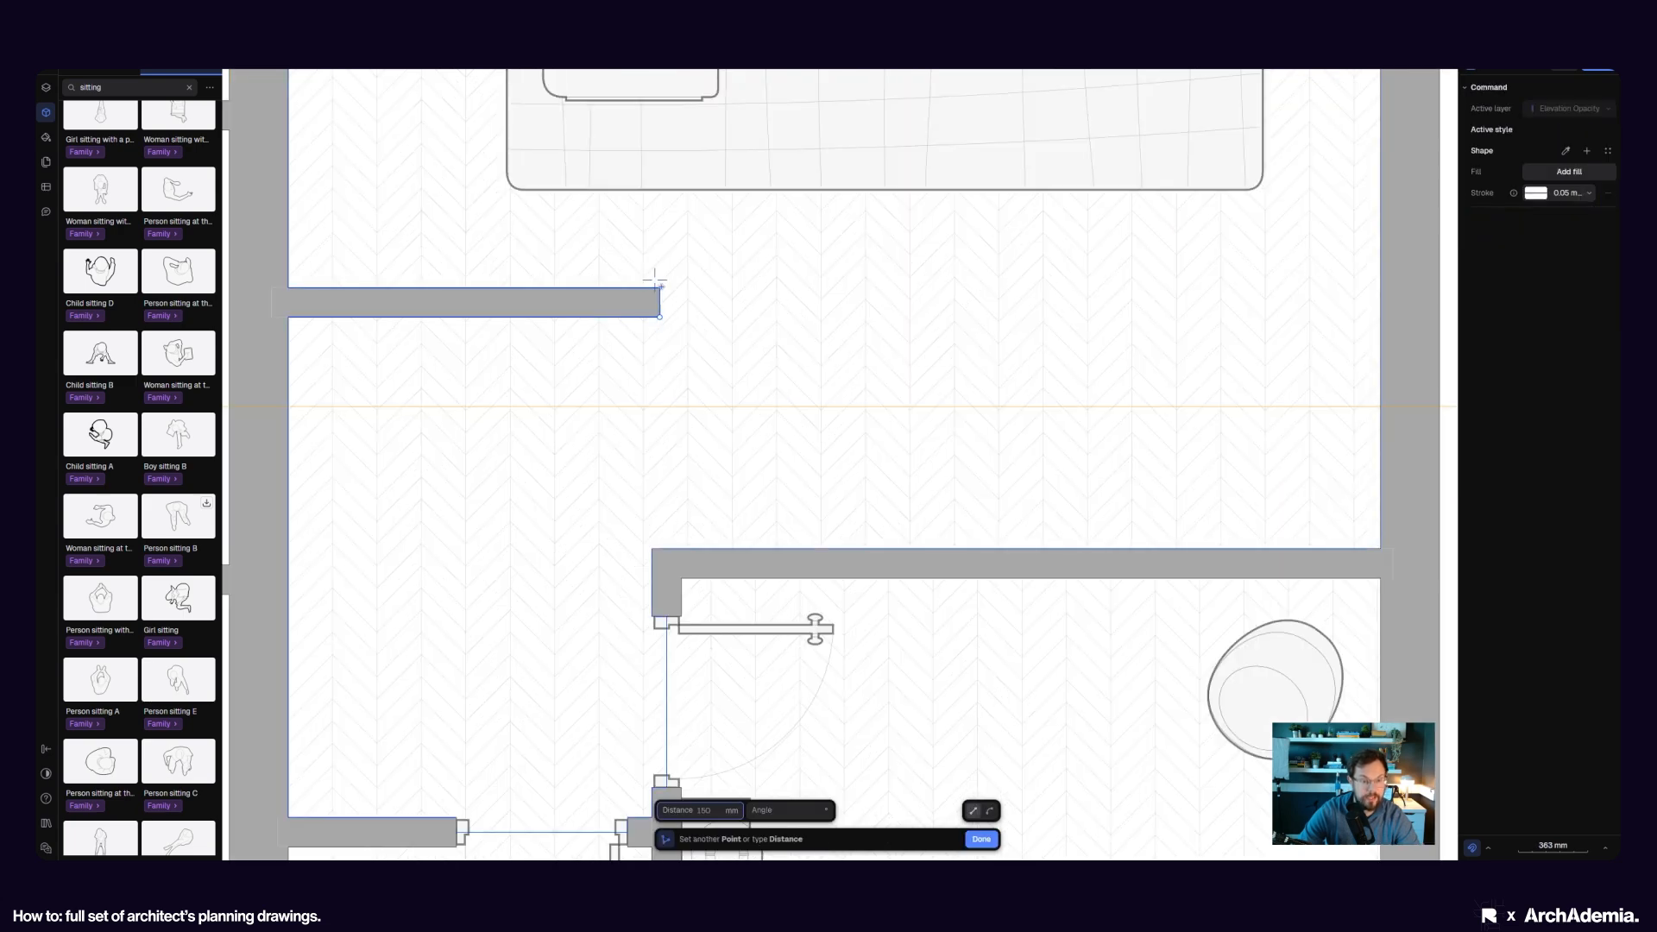
pyautogui.scroll(-10, 648, 195)
pyautogui.scroll(-3, 639, 448)
pyautogui.scroll(10, 611, 483)
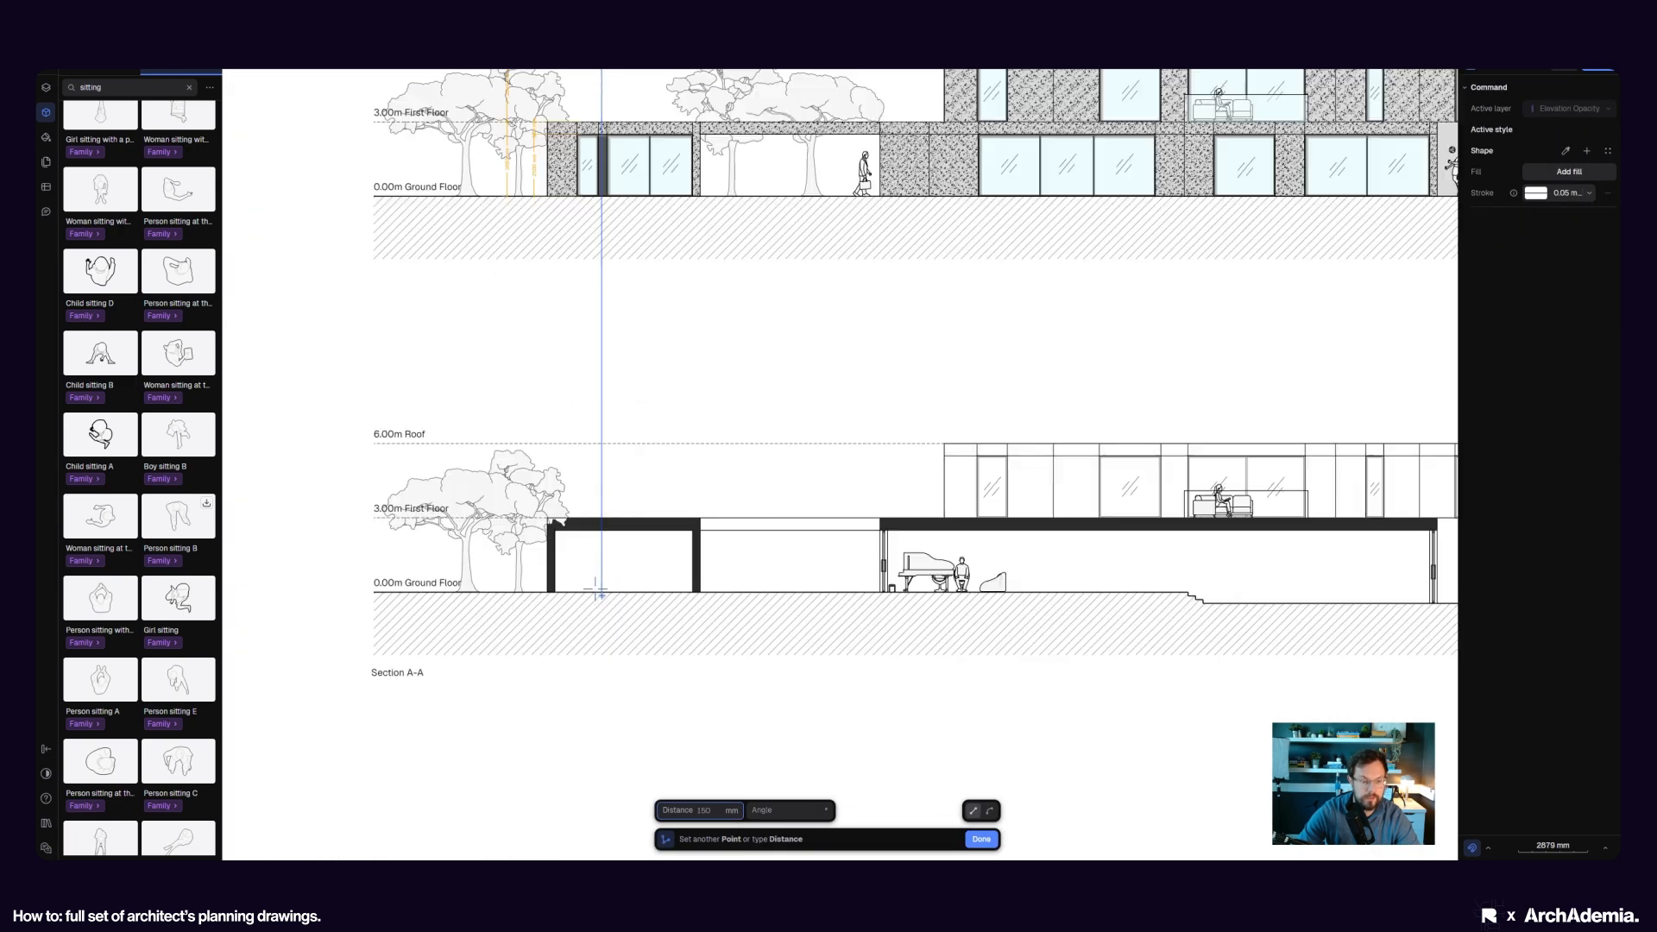
pyautogui.click(627, 604)
pyautogui.press('Escape')
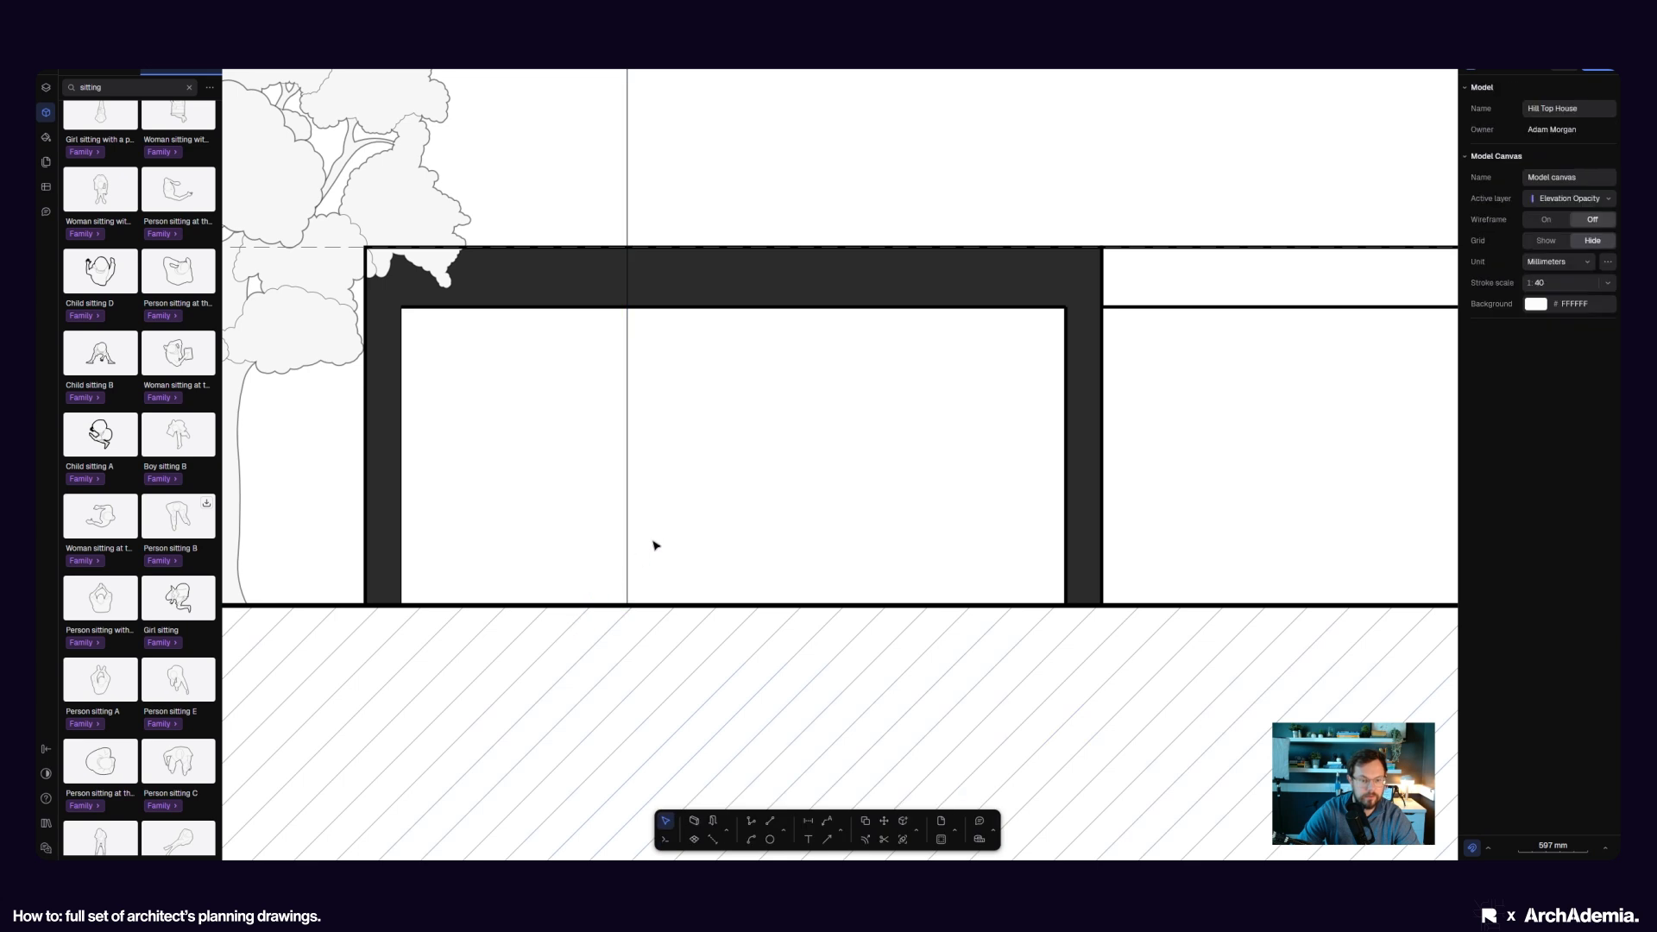
# - Trim the projected wall line at the smaller room's ceiling line, removing the part above it
pyautogui.click(883, 839)
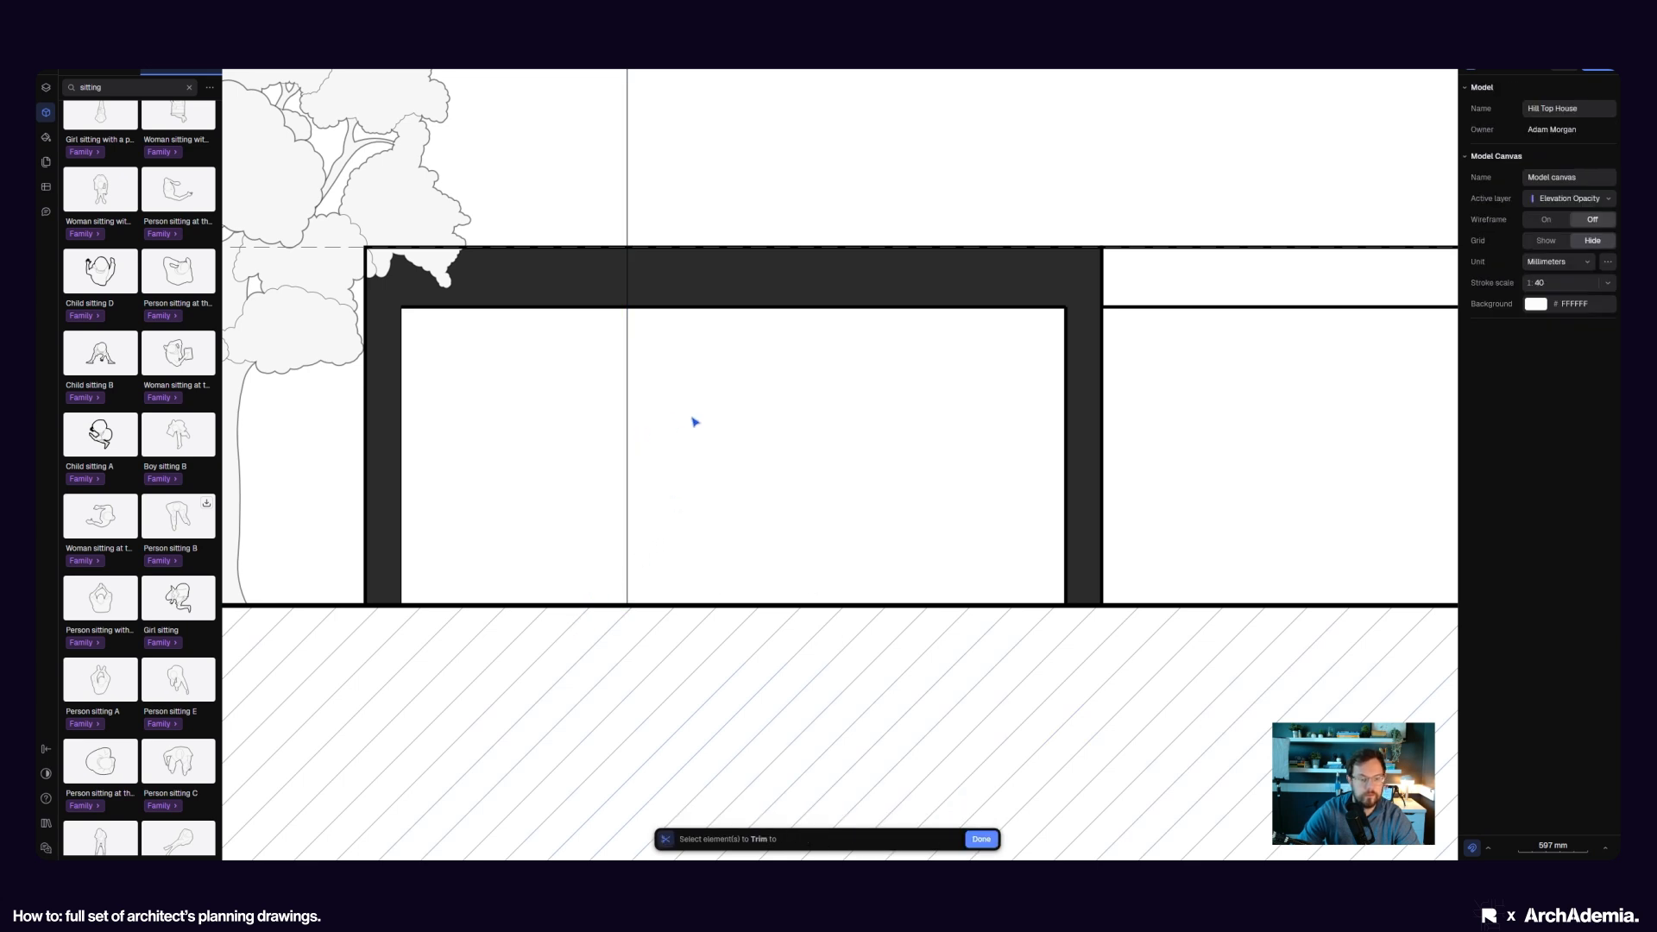
pyautogui.click(662, 309)
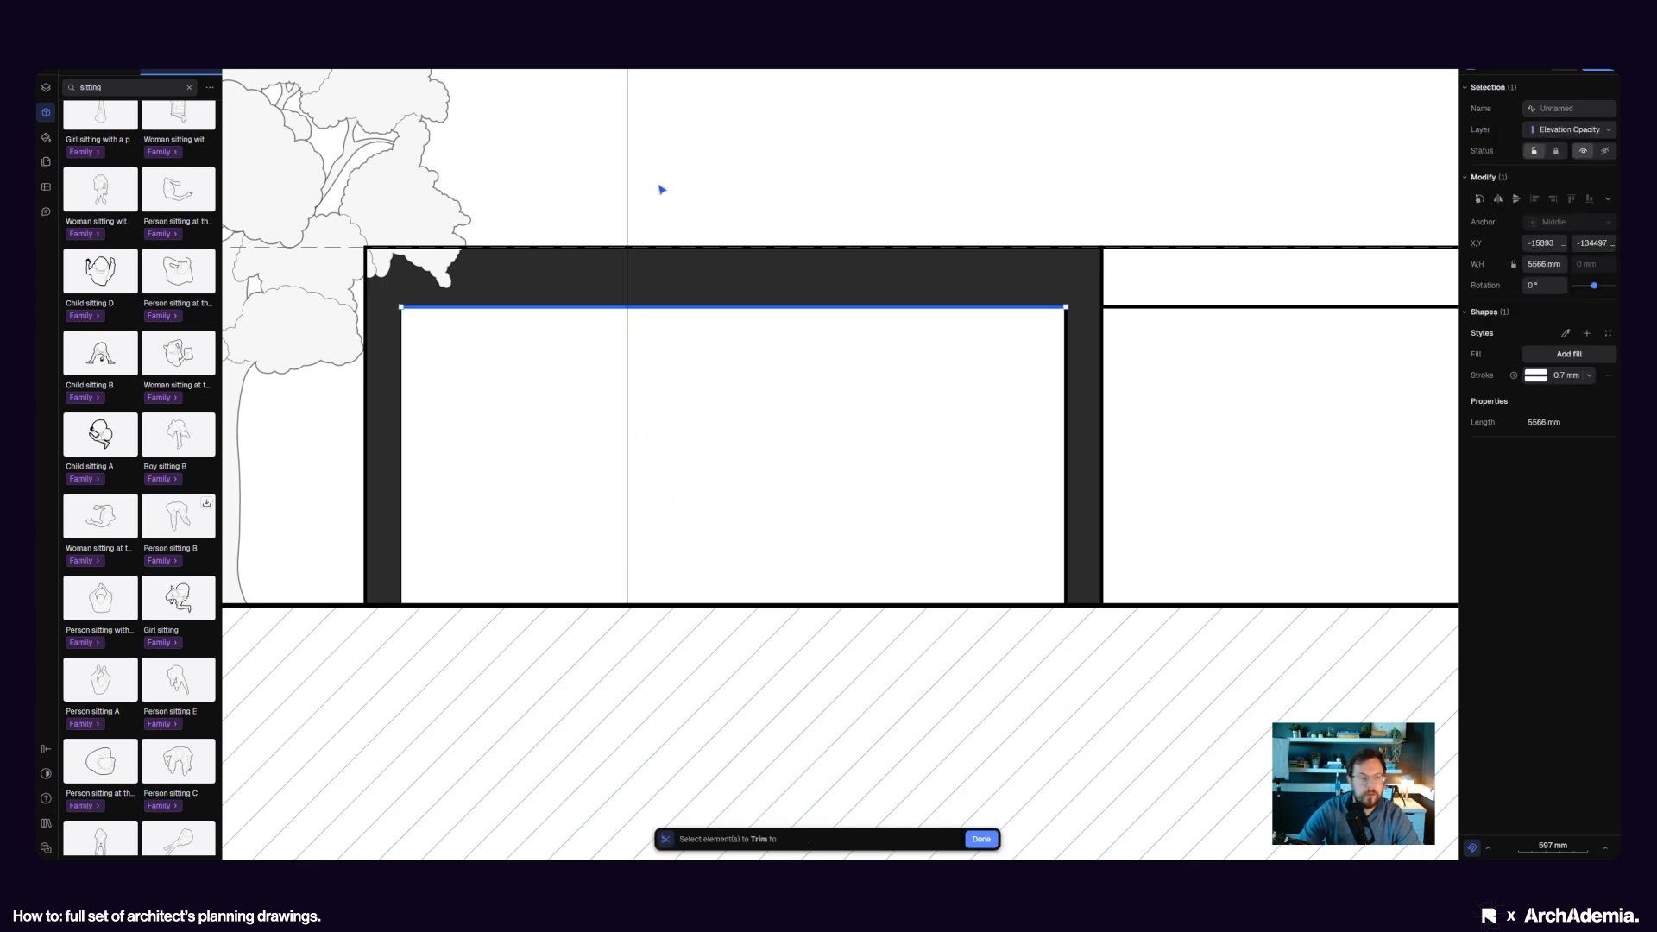
pyautogui.press('Return')
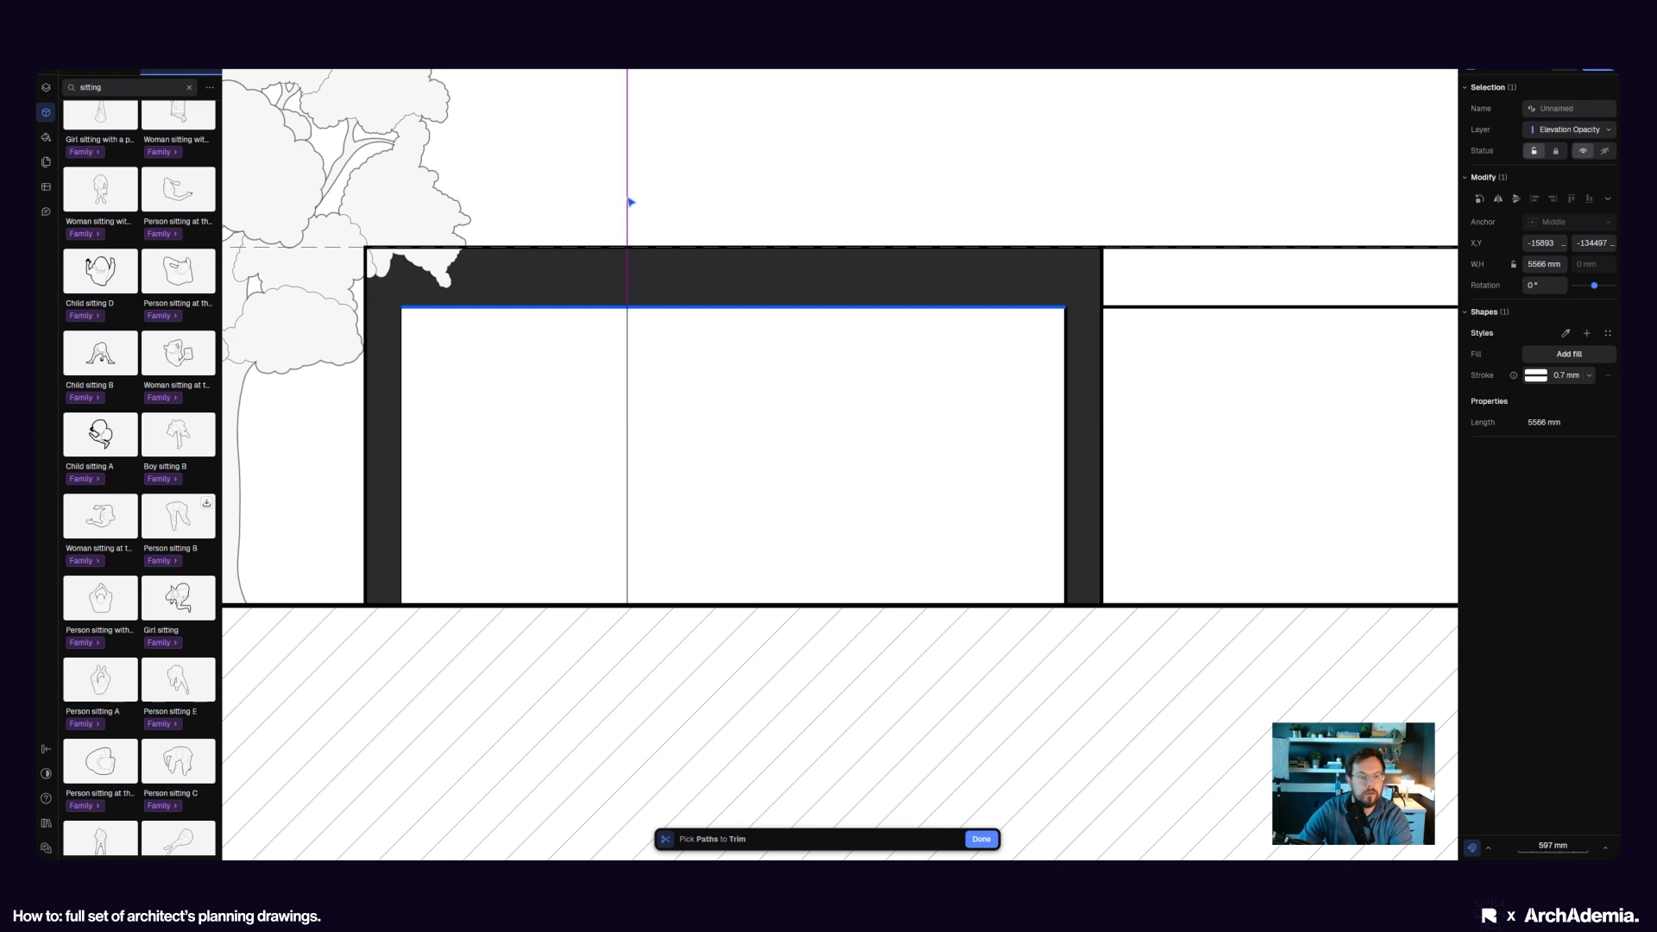
pyautogui.click(629, 204)
pyautogui.click(981, 839)
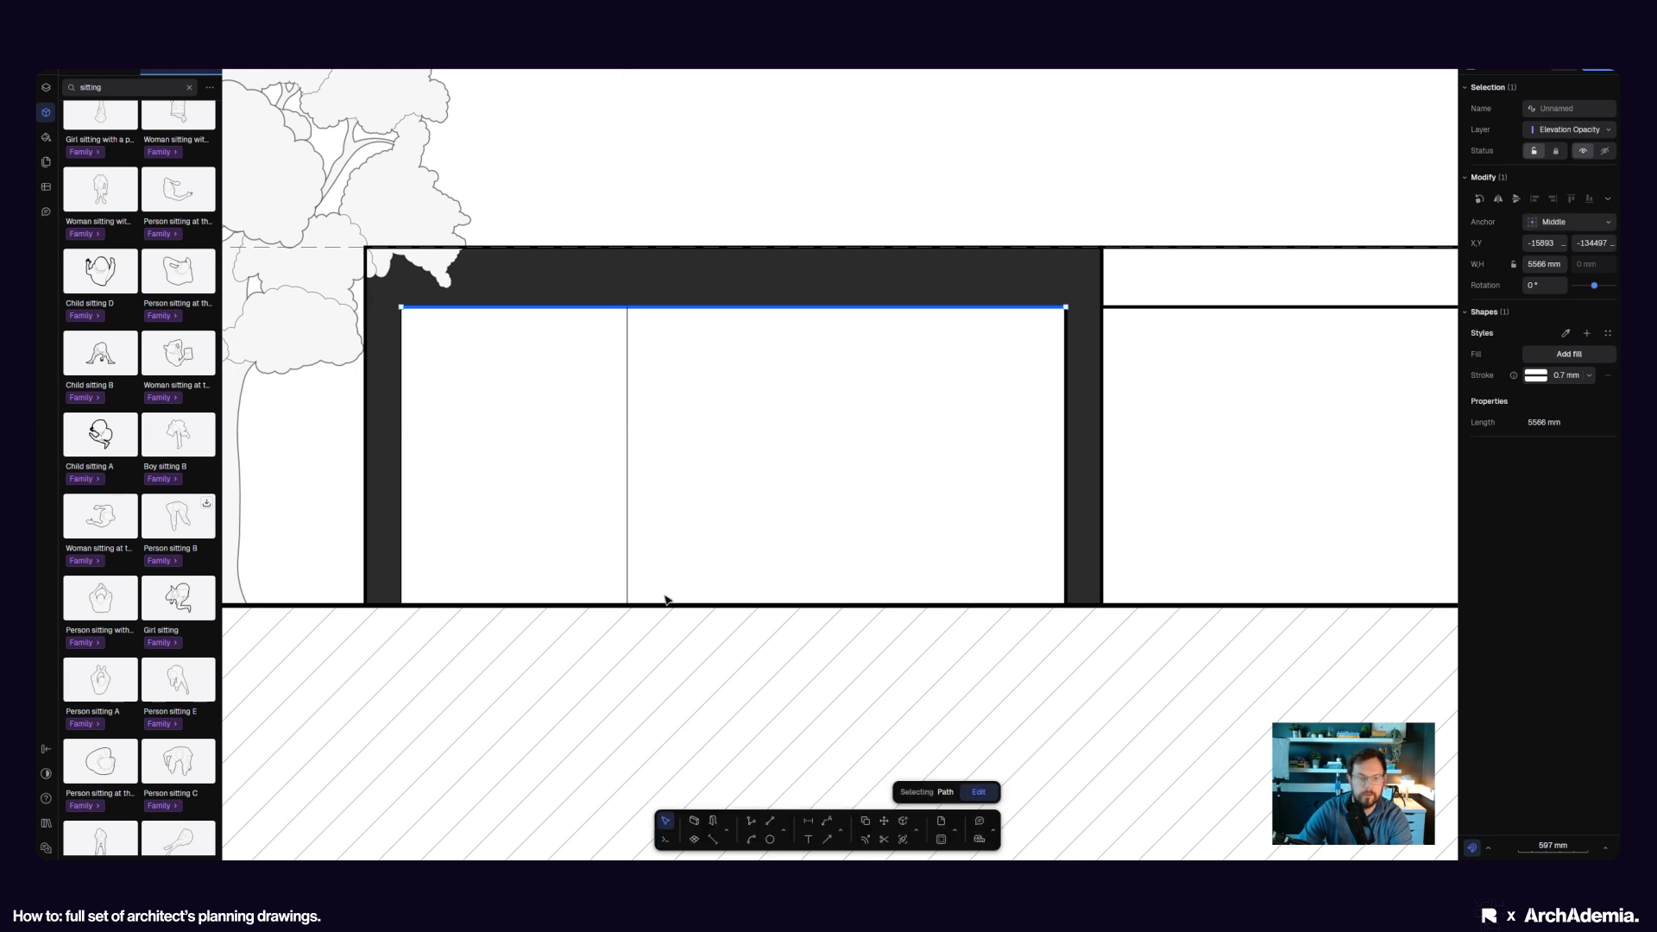
# - Inside the floor plan block, copy Zone 11's corner sofa and coffee table straight down over Section A-A's smaller room, and finish block editing
pyautogui.scroll(-10, 666, 599)
pyautogui.scroll(10, 573, 333)
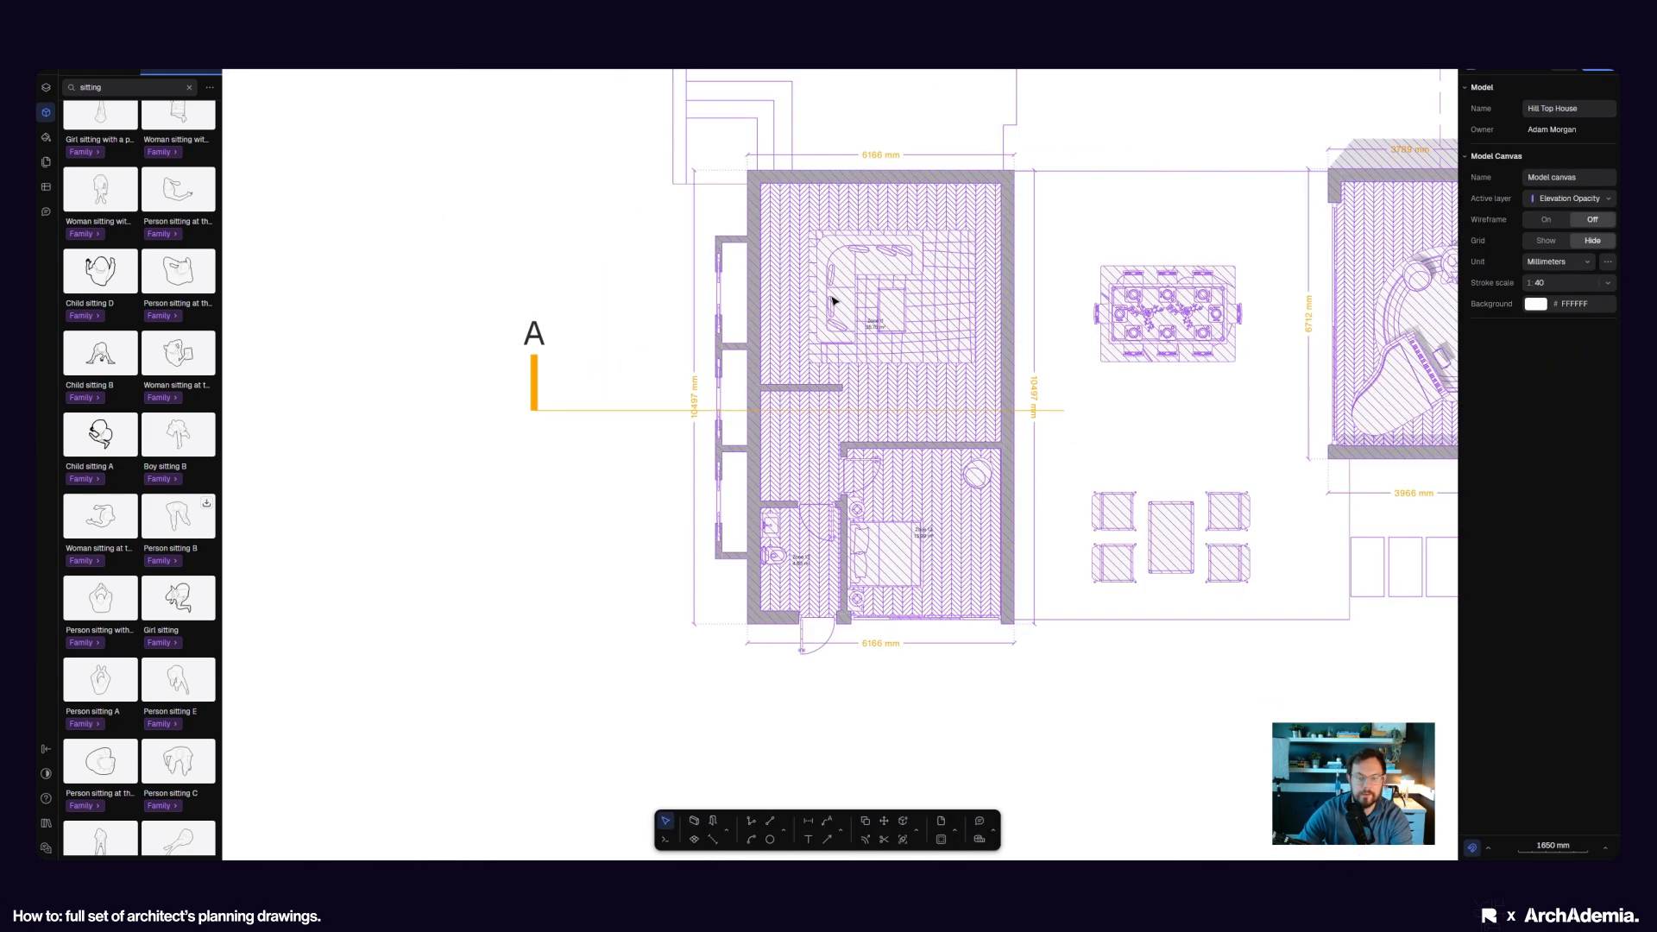
pyautogui.doubleClick(833, 300)
pyautogui.click(890, 334)
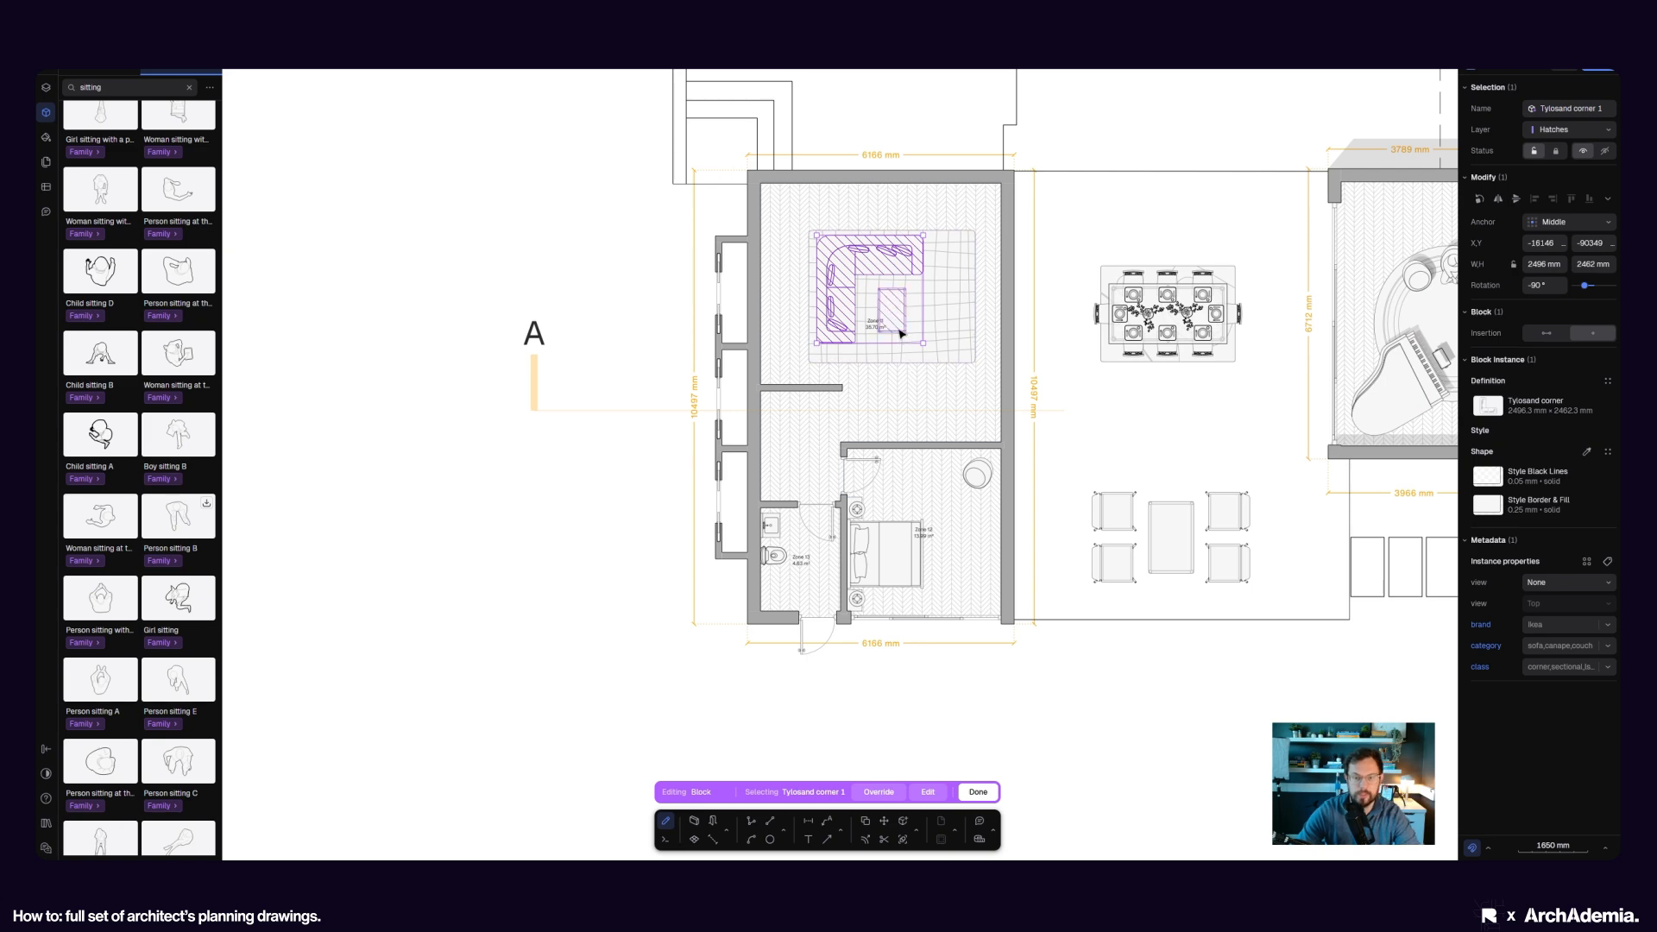
pyautogui.scroll(3, 894, 336)
pyautogui.keyDown('shift'); pyautogui.click(893, 335); pyautogui.keyUp('shift')
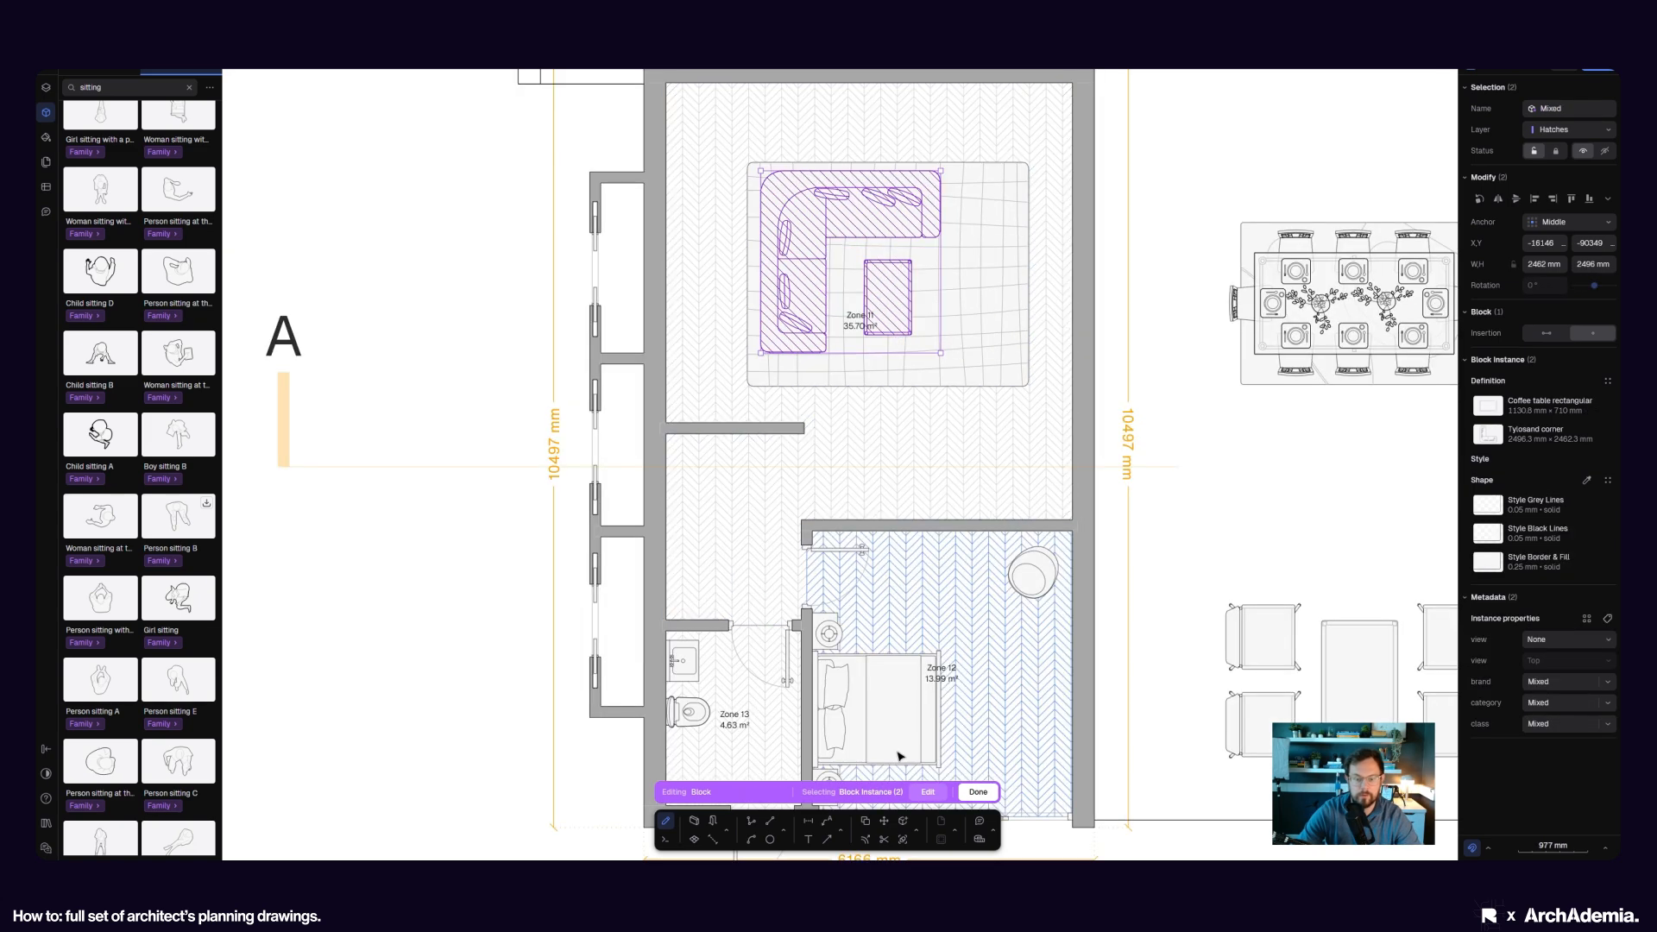
pyautogui.click(864, 820)
pyautogui.scroll(-8, 781, 256)
pyautogui.click(795, 293)
pyautogui.scroll(-5, 741, 570)
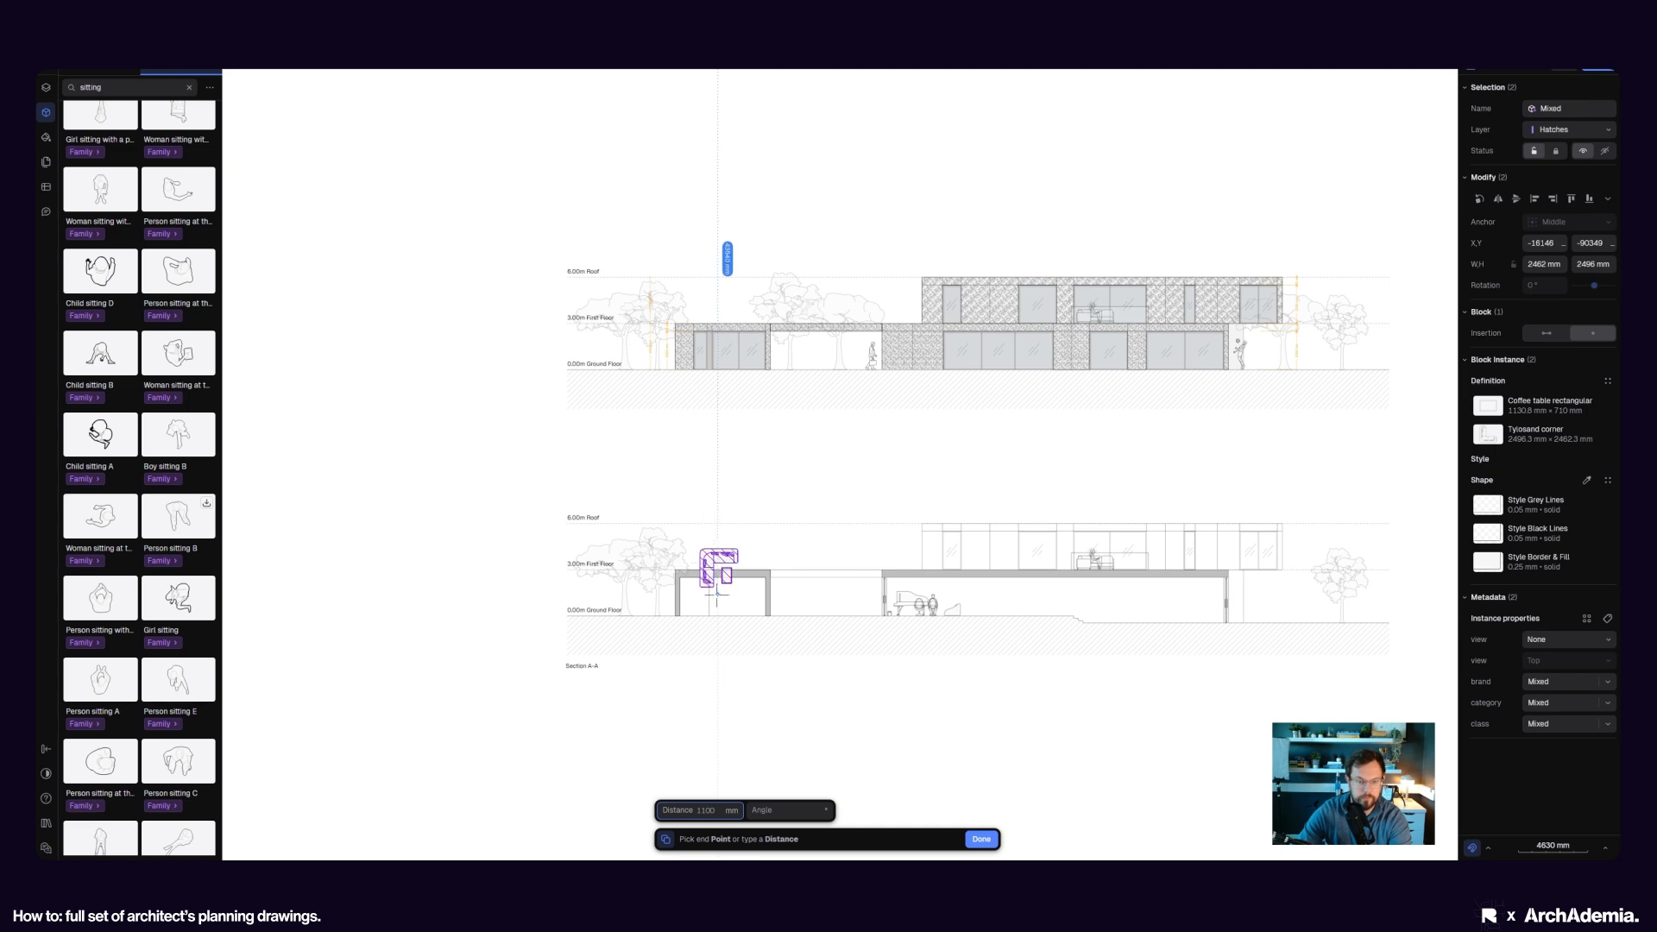
pyautogui.click(716, 596)
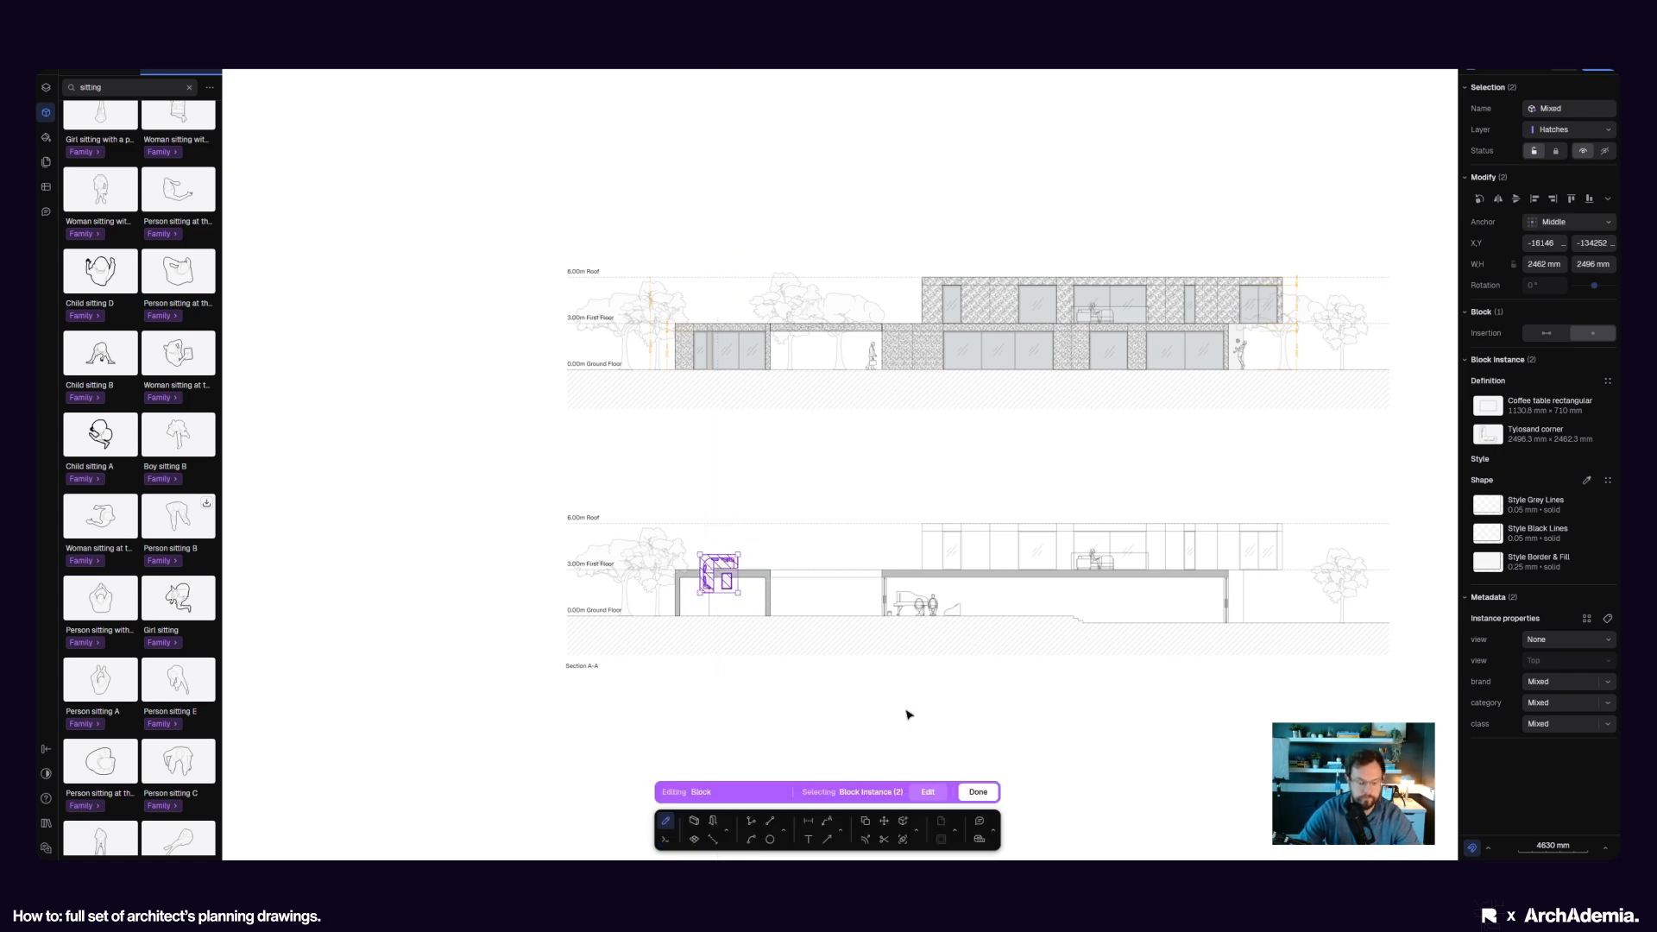
pyautogui.click(917, 734)
pyautogui.click(977, 793)
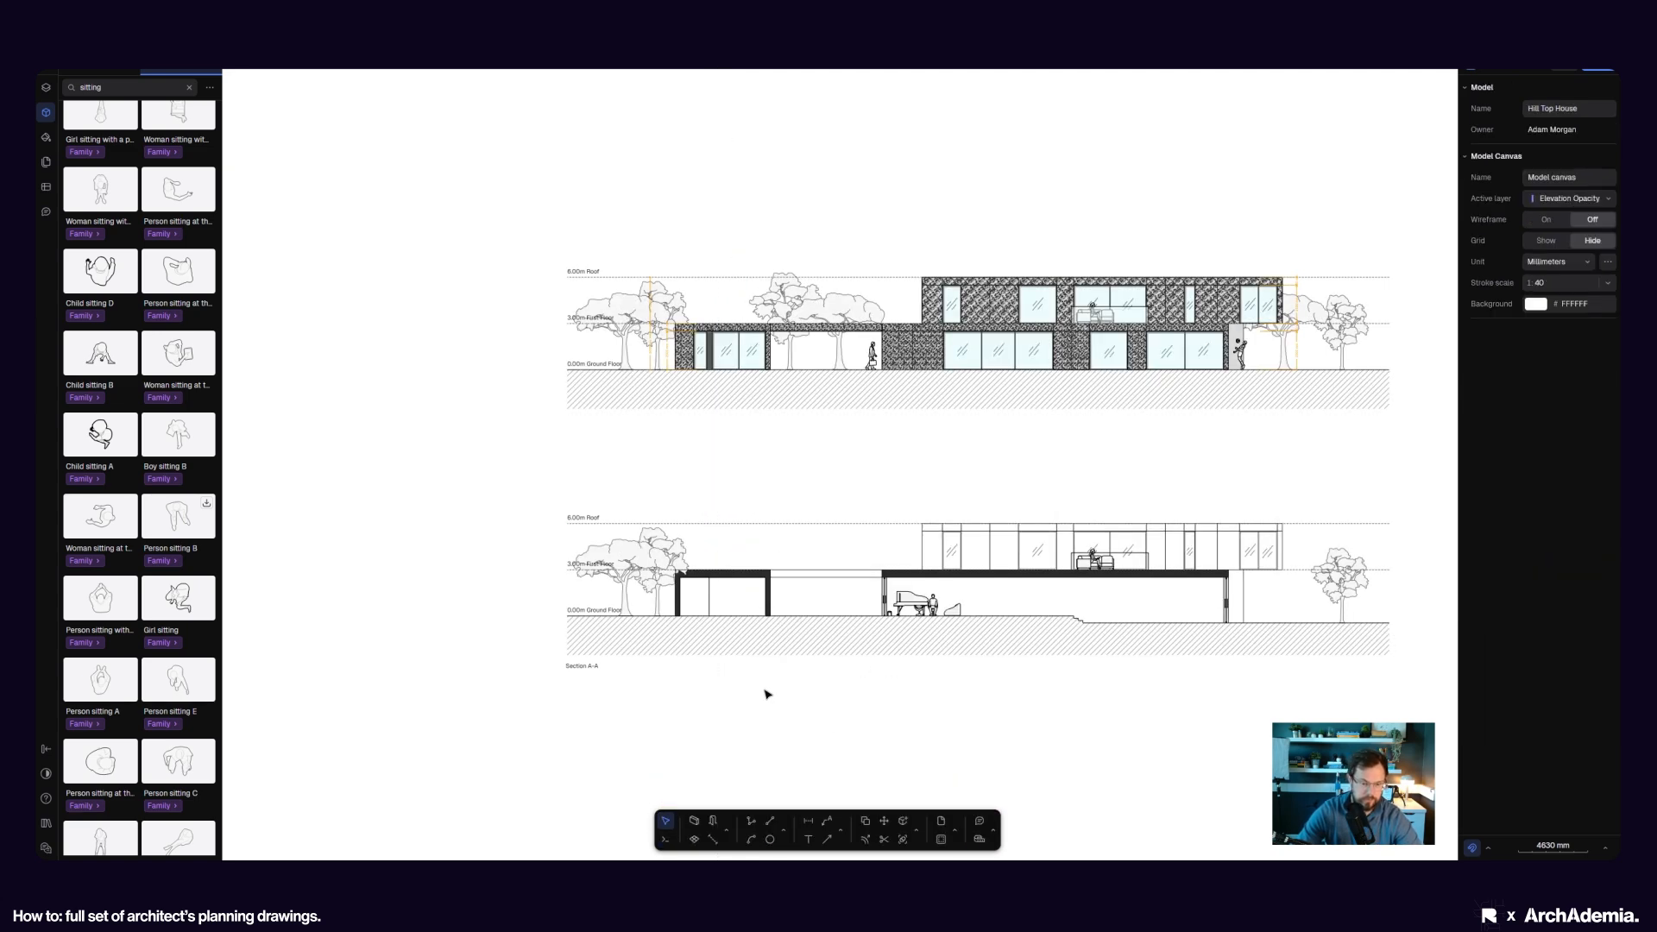
# - Switch the copied Tylosand corner sofa in Section A-A to its front view and set its rotation to 0°
pyautogui.scroll(5, 759, 682)
pyautogui.moveTo(742, 616); pyautogui.dragTo(685, 550, button='middle')
pyautogui.click(709, 611)
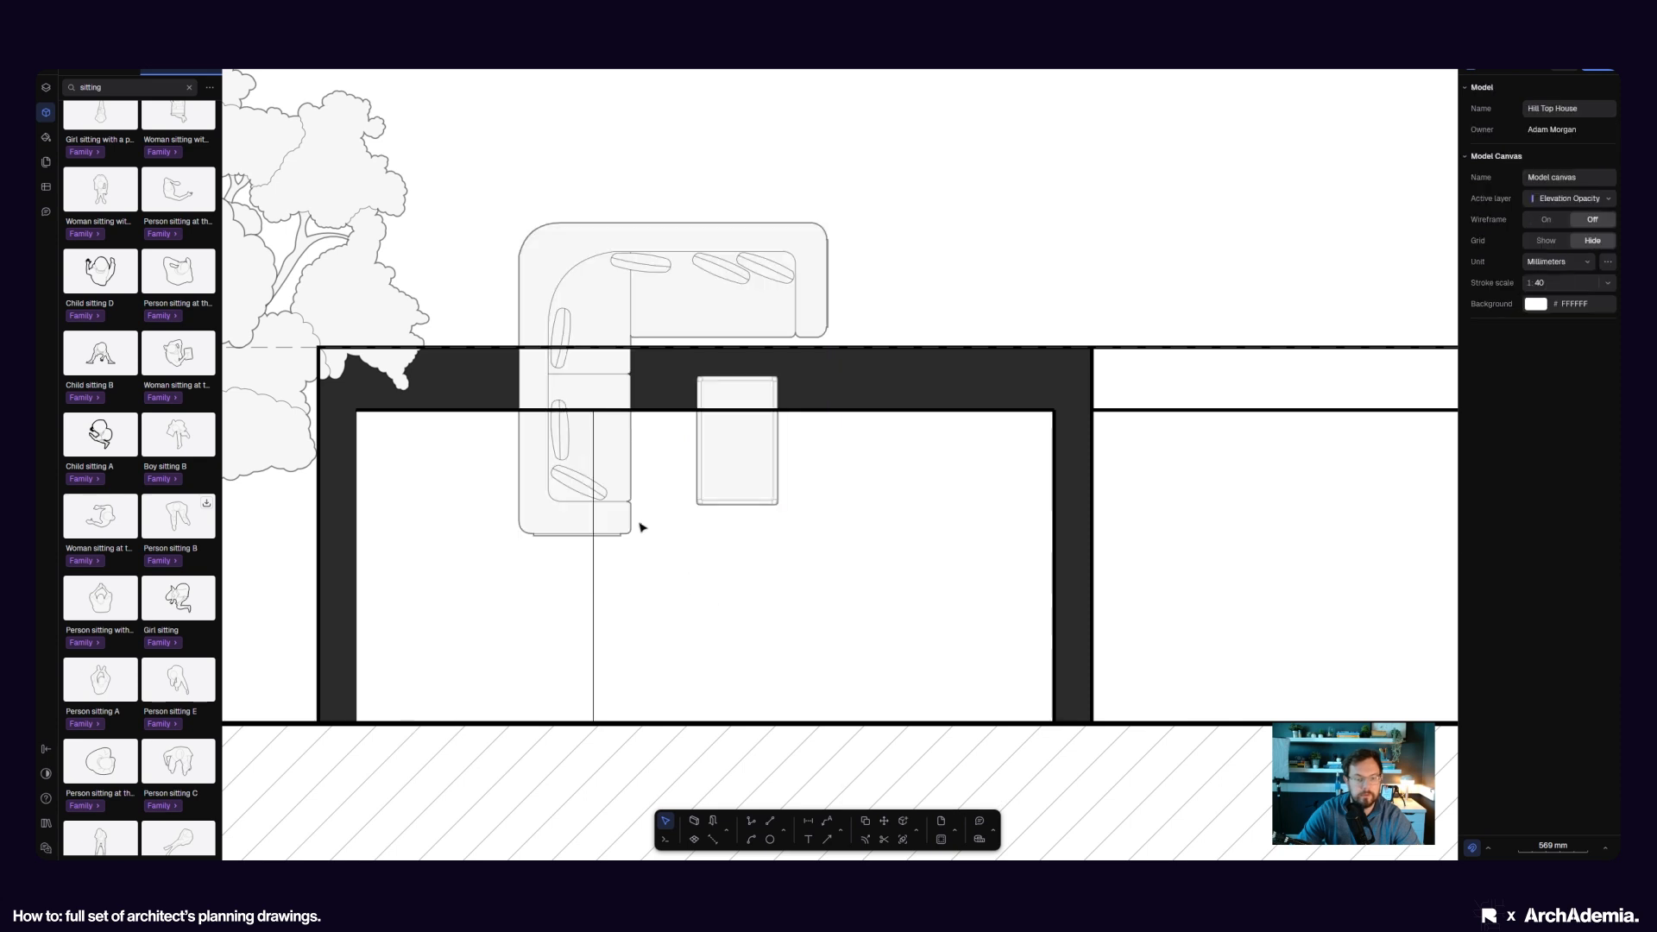
pyautogui.click(614, 514)
pyautogui.click(1486, 361)
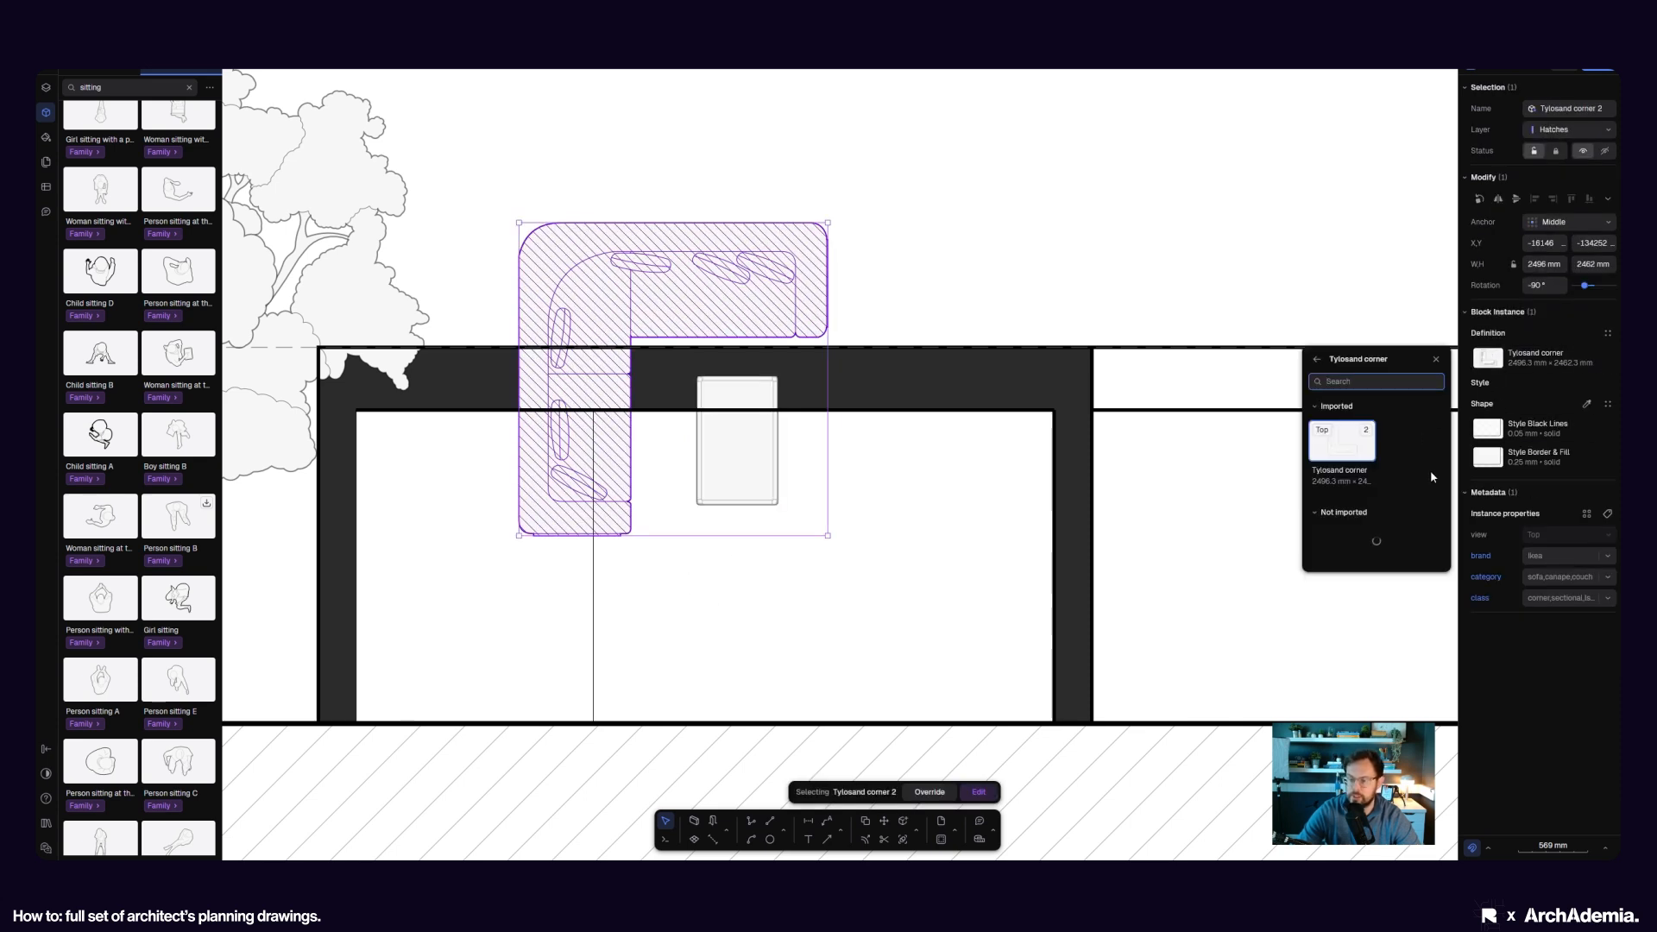
pyautogui.click(1344, 561)
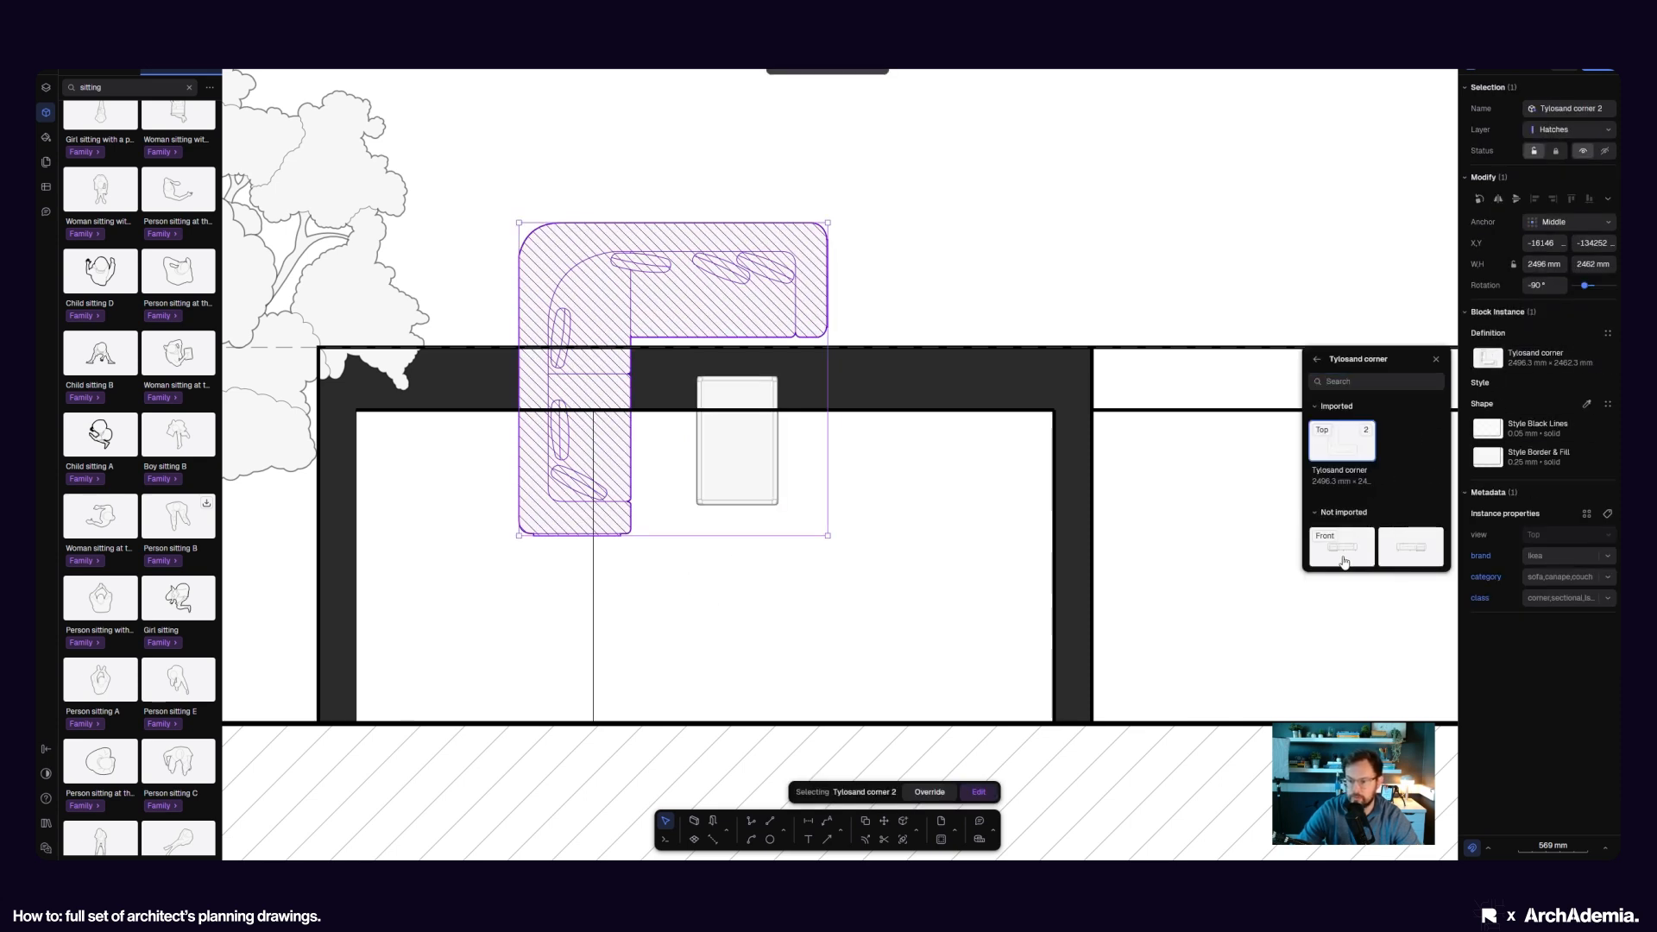
pyautogui.click(1555, 284)
pyautogui.write('0')
pyautogui.press('Return')
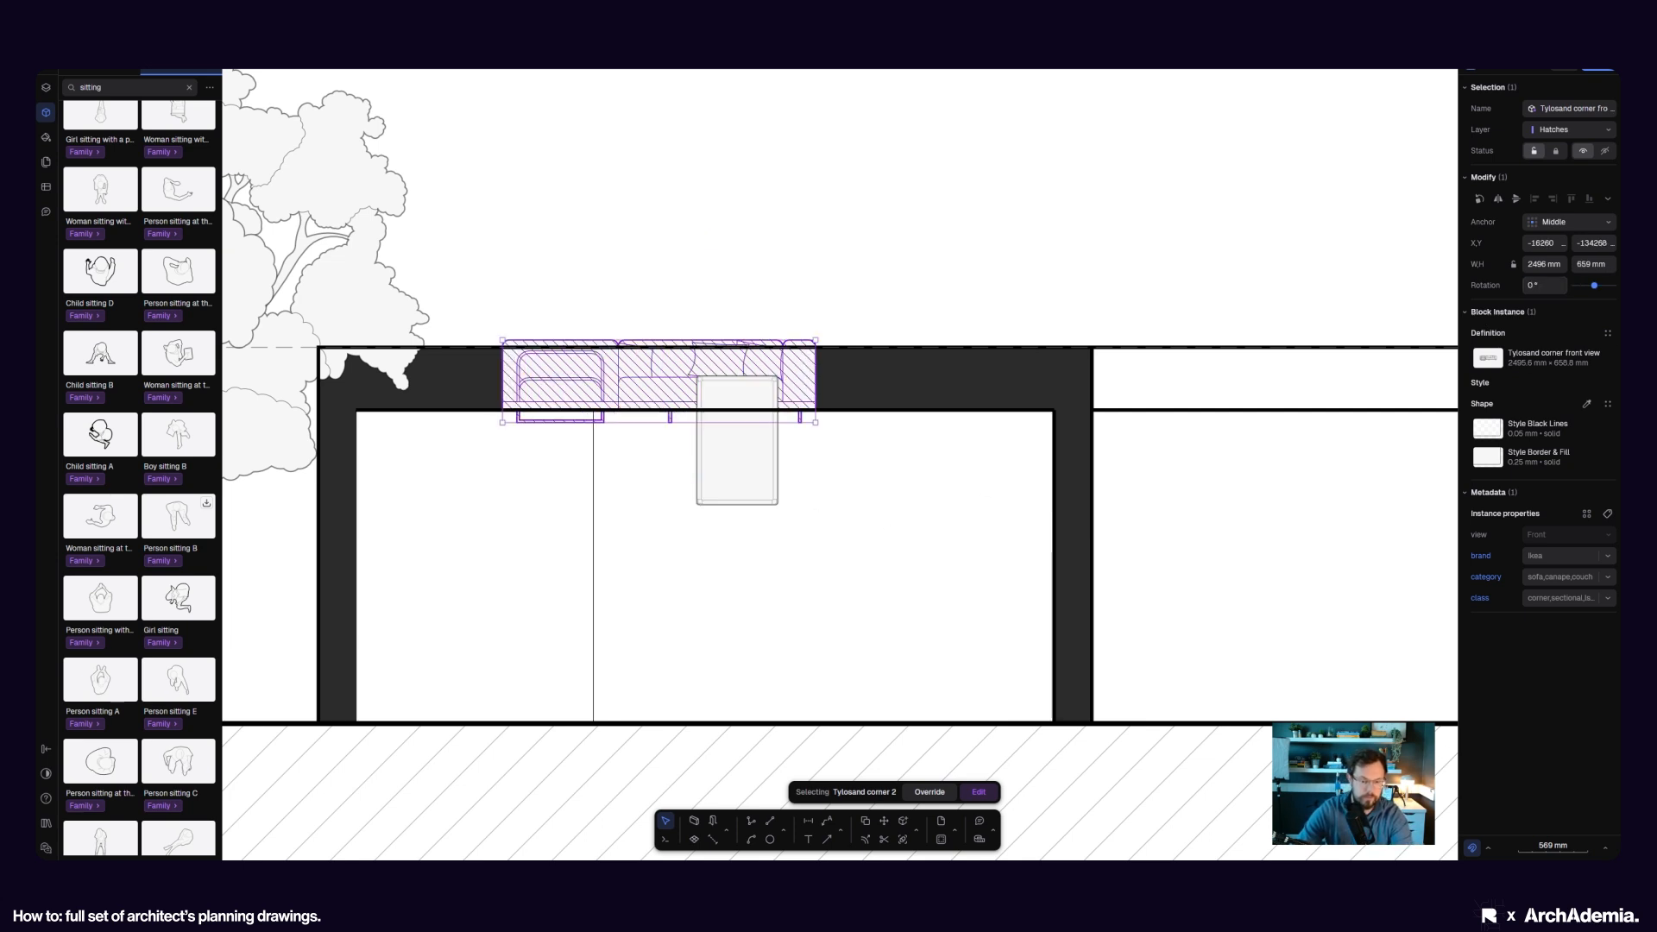
# - Move the front-view corner sofa vertically down so its feet stand on the ground floor line
pyautogui.click(884, 821)
pyautogui.click(604, 423)
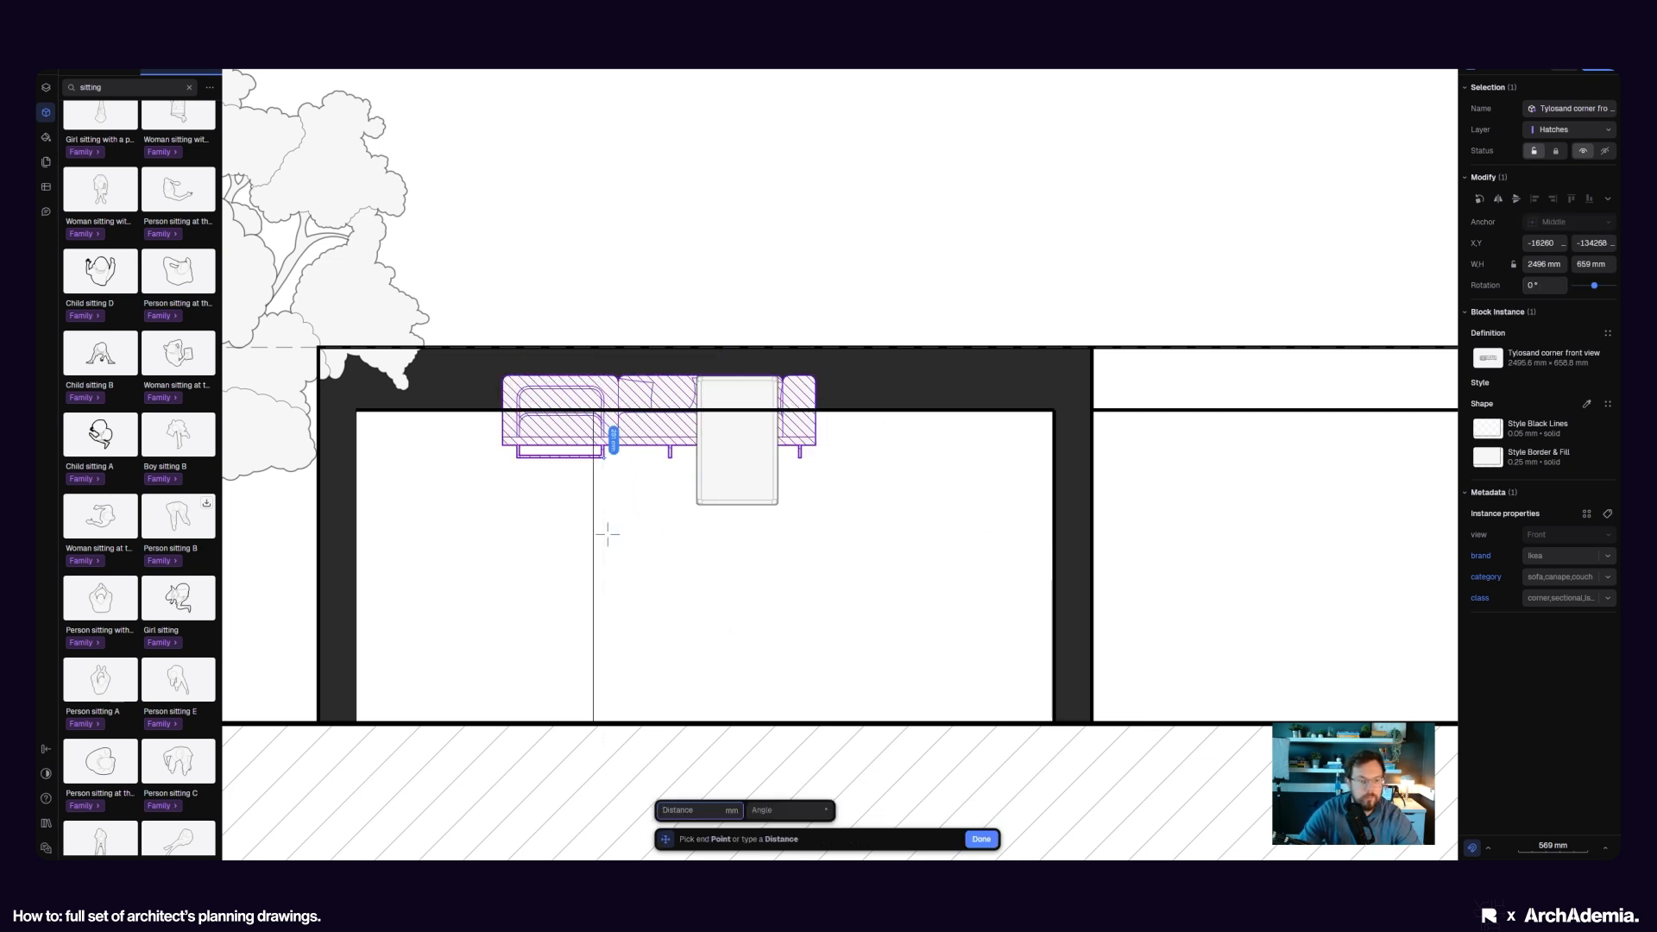
pyautogui.click(604, 723)
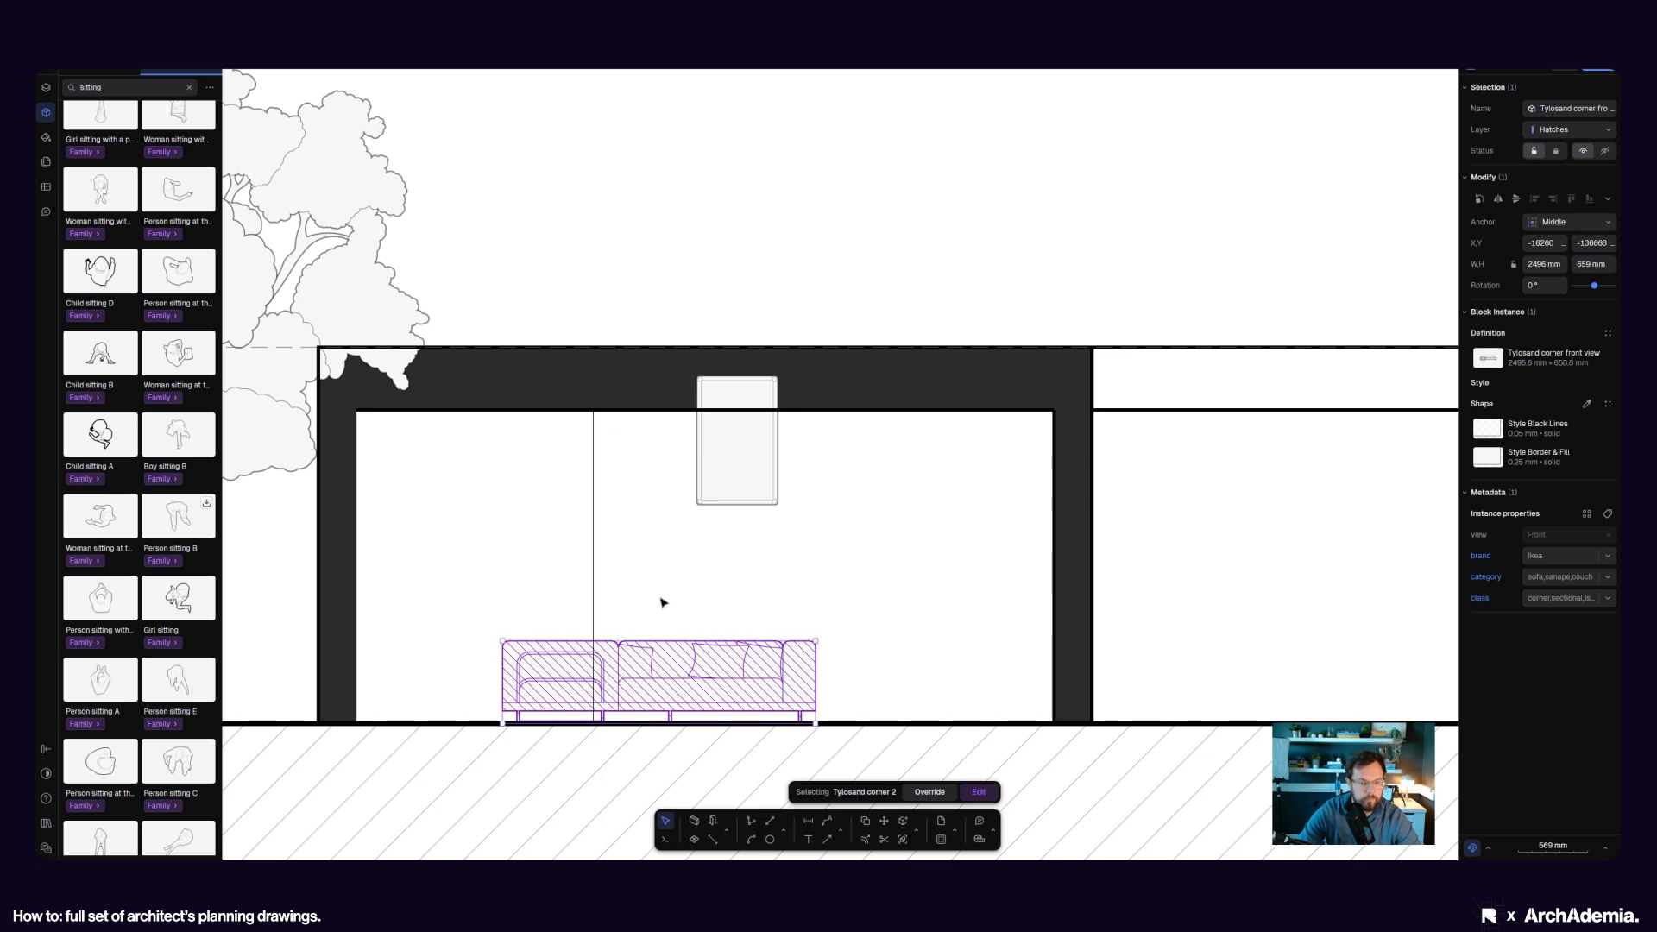
# - Switch the copied rectangular coffee table to its side view and set its rotation to 0°
pyautogui.click(714, 499)
pyautogui.click(1545, 357)
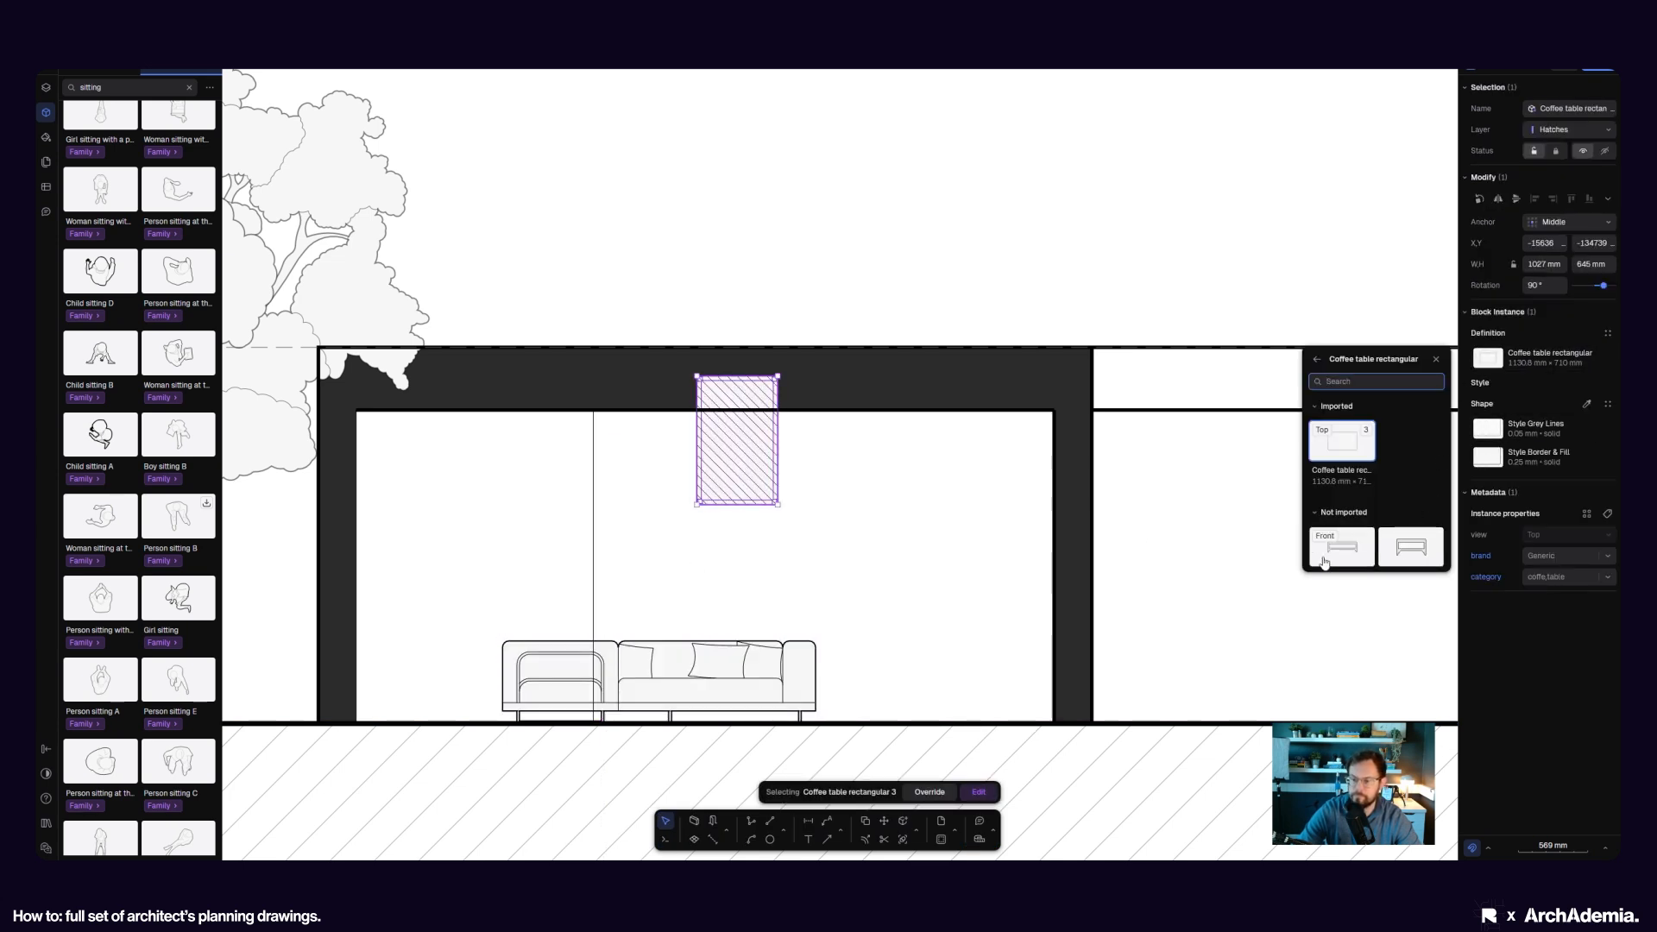
pyautogui.click(1416, 552)
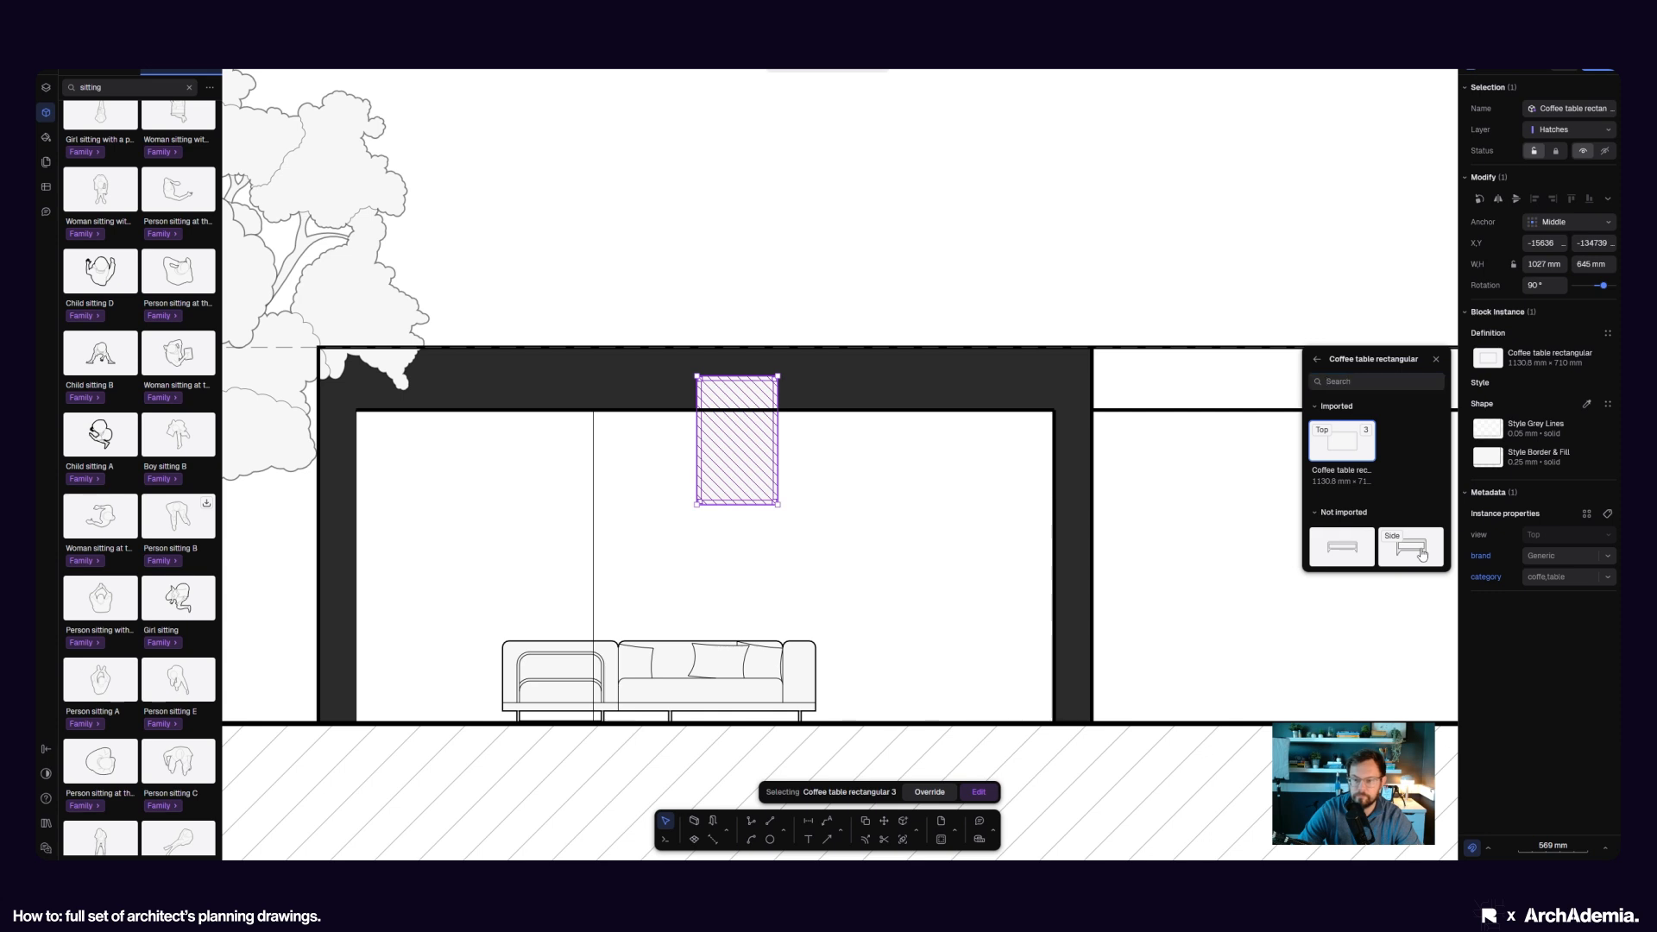
pyautogui.click(1538, 286)
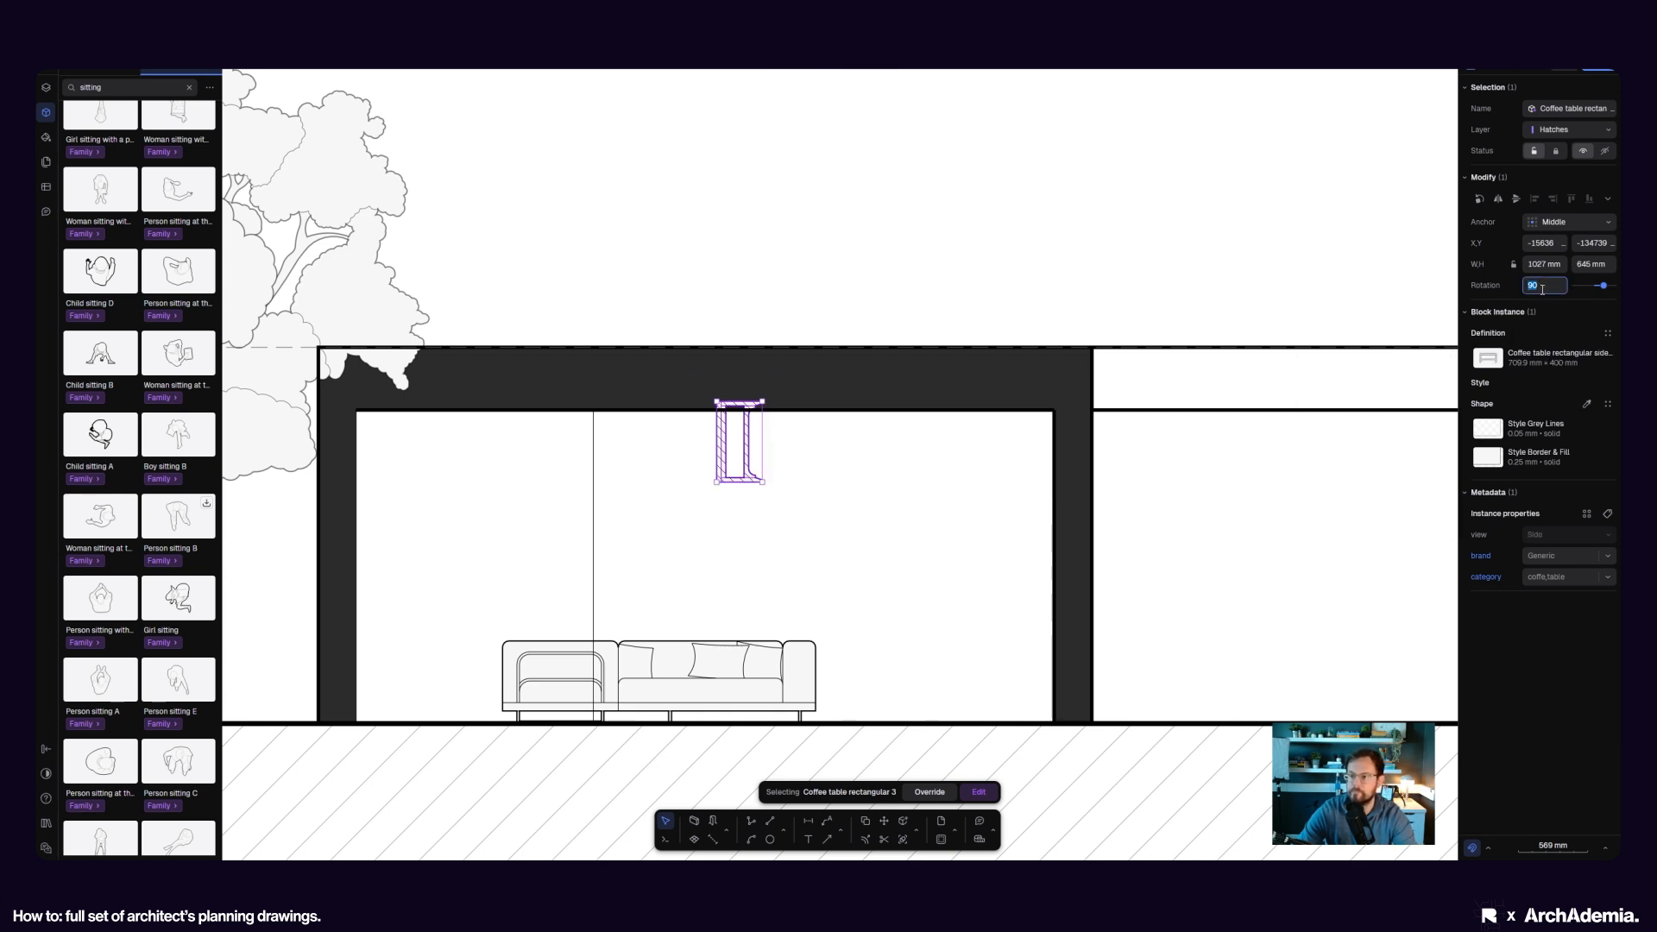
pyautogui.write('0')
pyautogui.press('Return')
# - Move the side-view coffee table straight down onto the ground floor line in front of the sofa
pyautogui.click(885, 820)
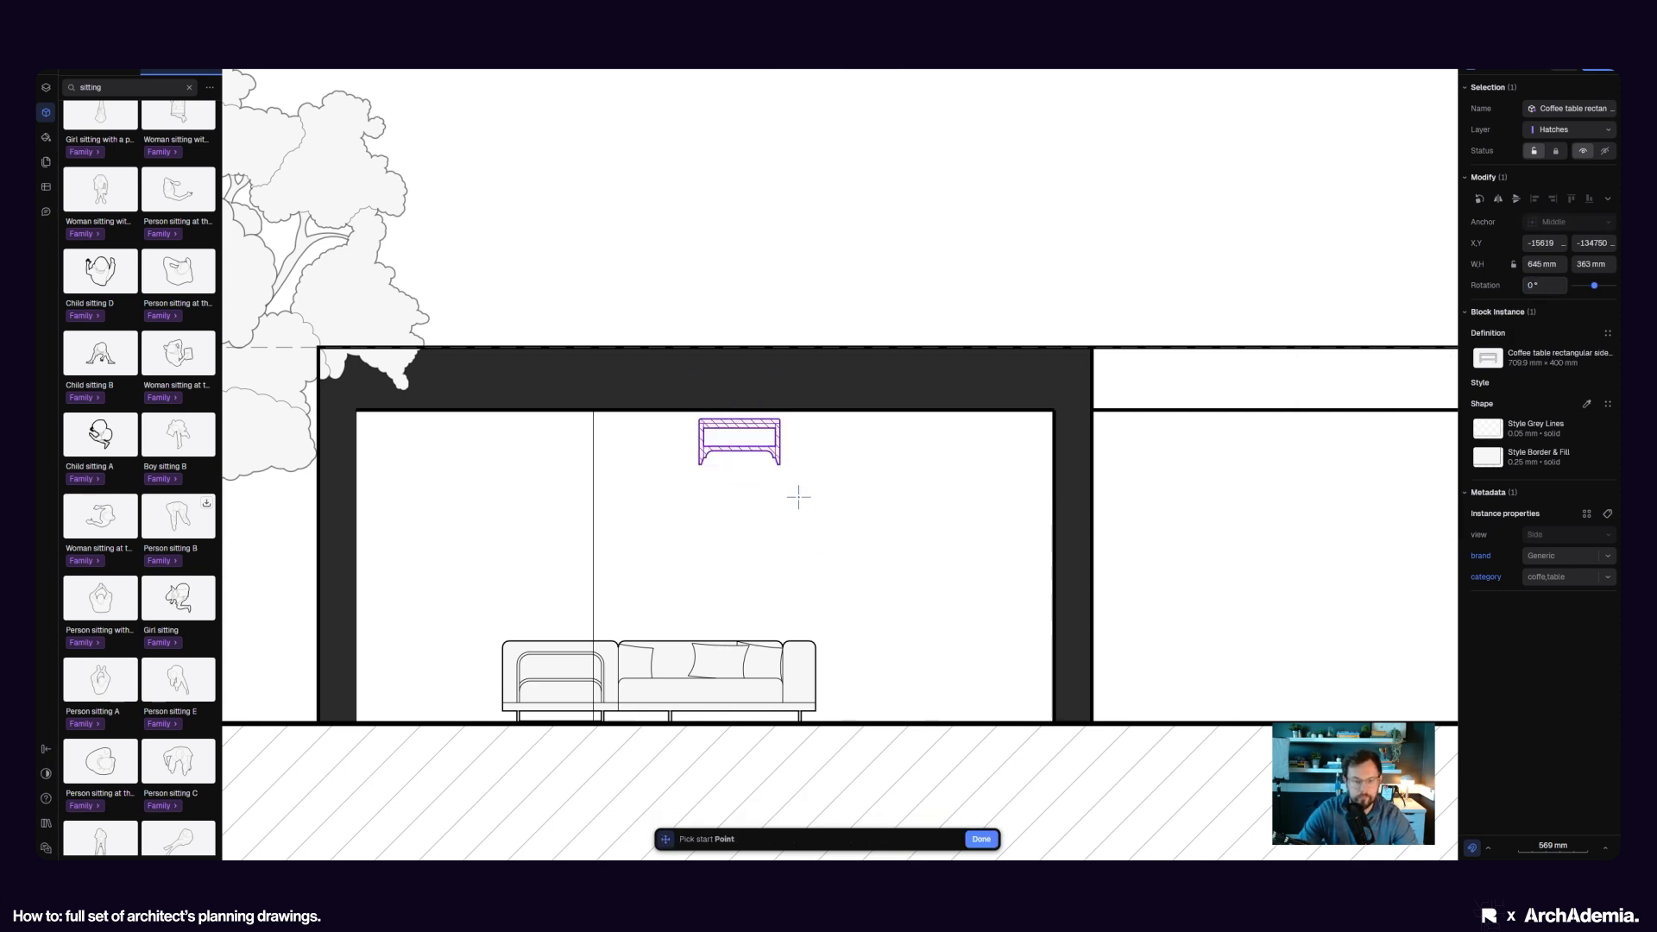
pyautogui.click(781, 466)
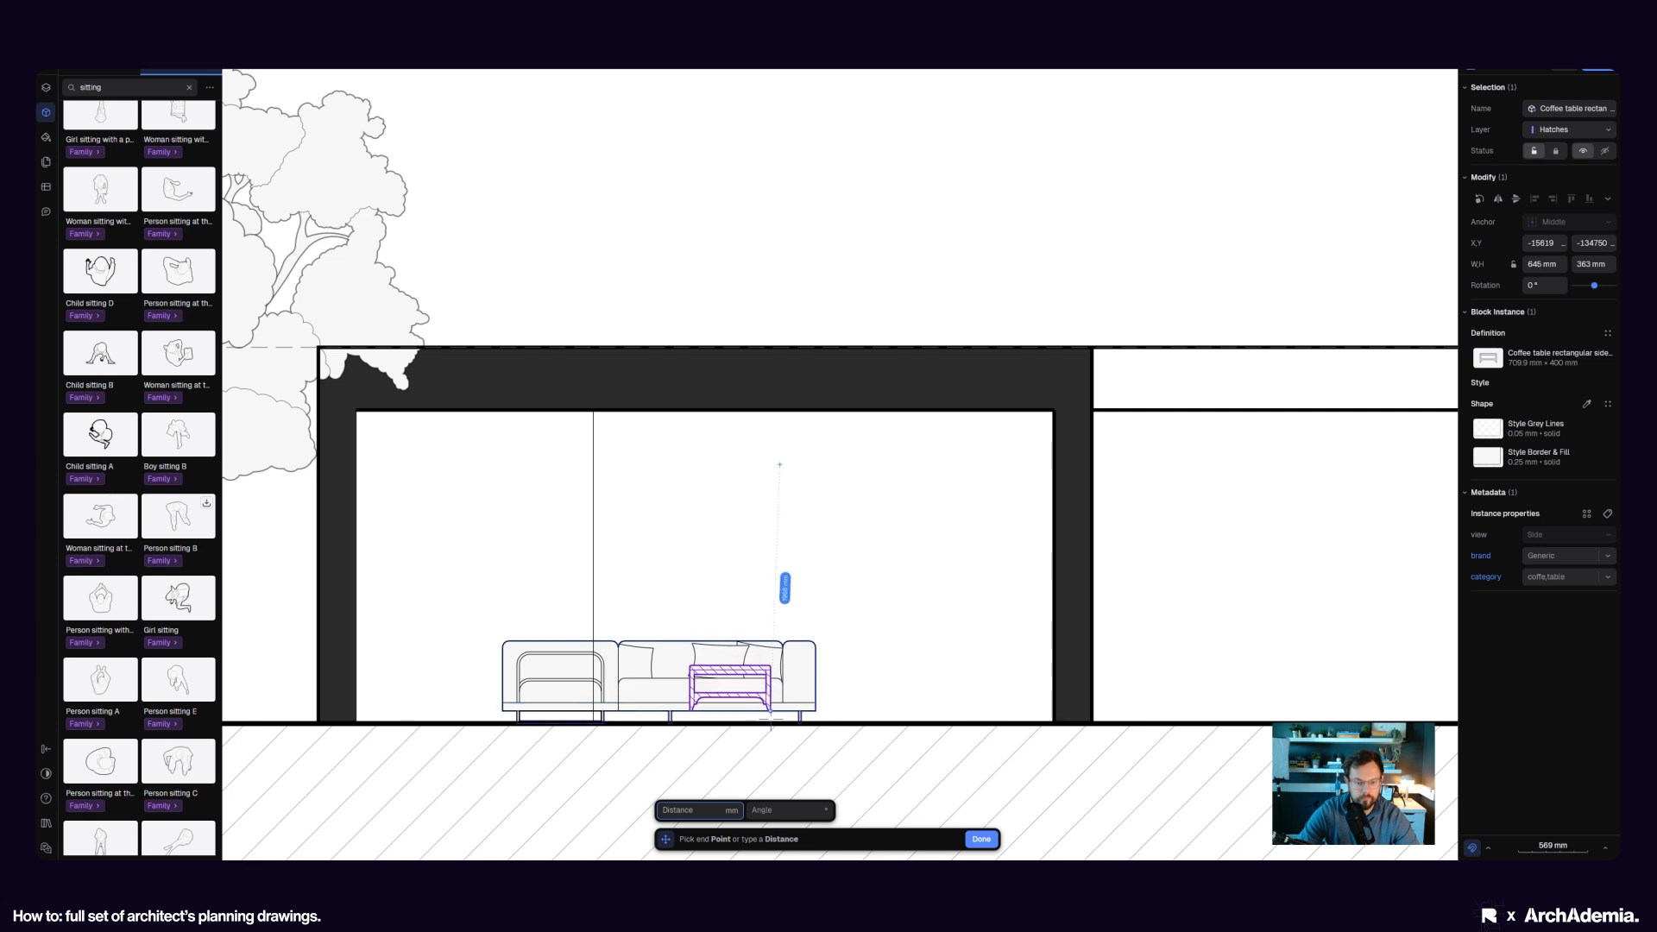
pyautogui.click(781, 722)
pyautogui.click(854, 676)
pyautogui.moveTo(801, 565); pyautogui.dragTo(853, 536, button='middle')
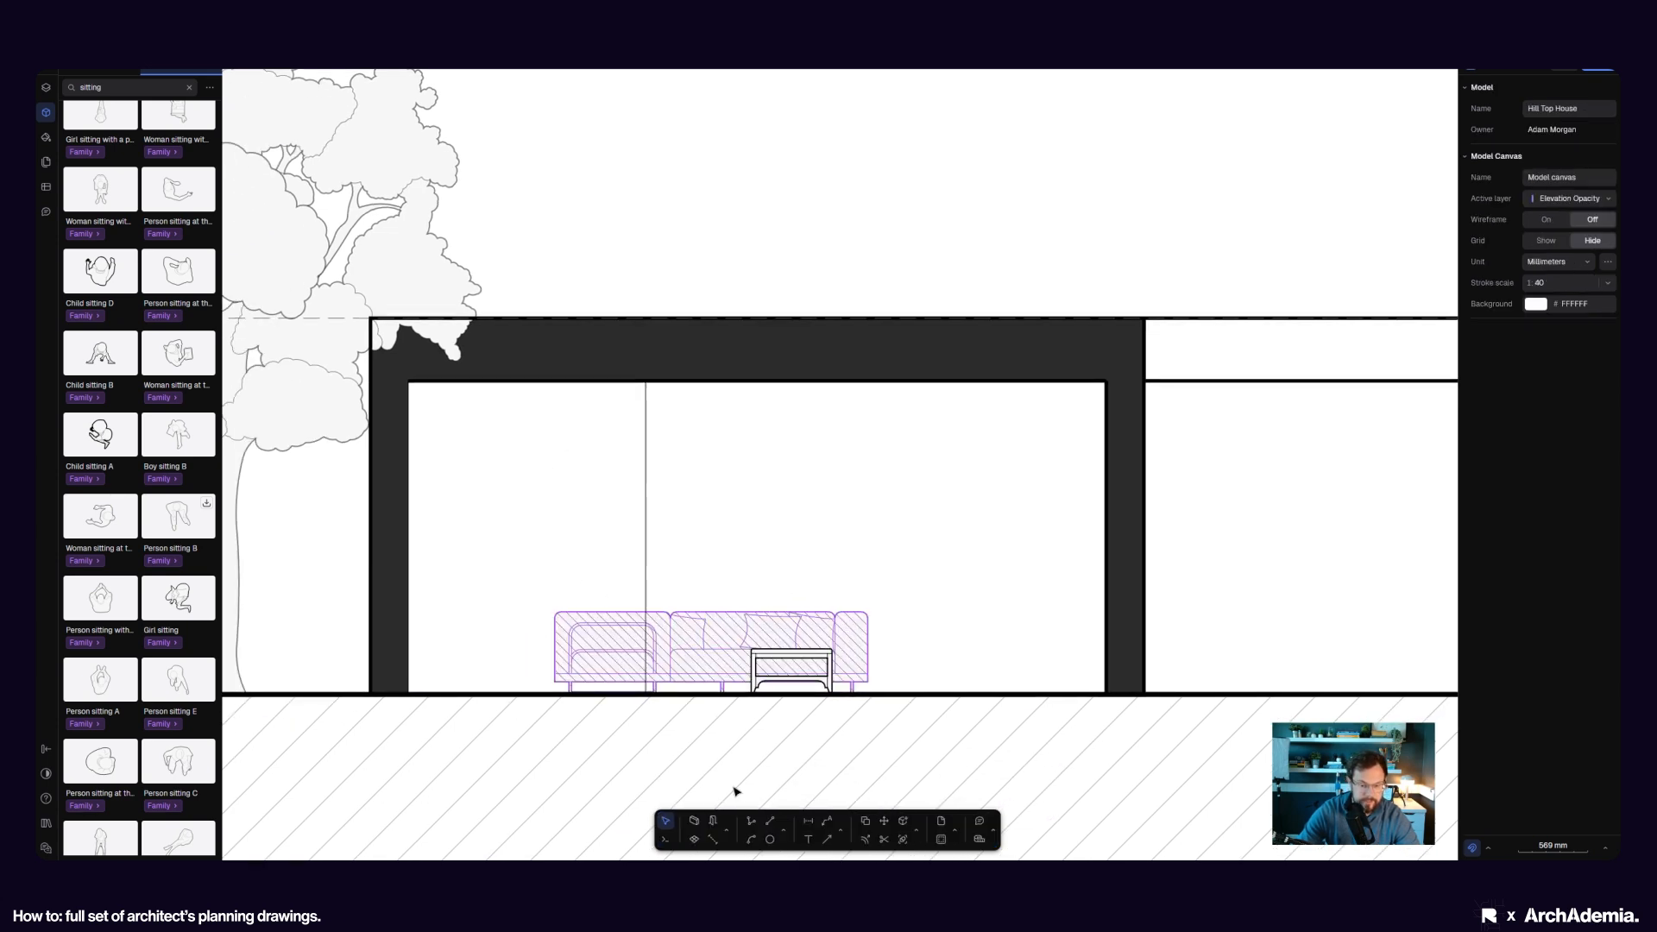
# - Draw a 1893 × 2500 mm rectangle between the outer wall and the vertical wall line, with solid F7F7F7 fill and no stroke
pyautogui.click(781, 838)
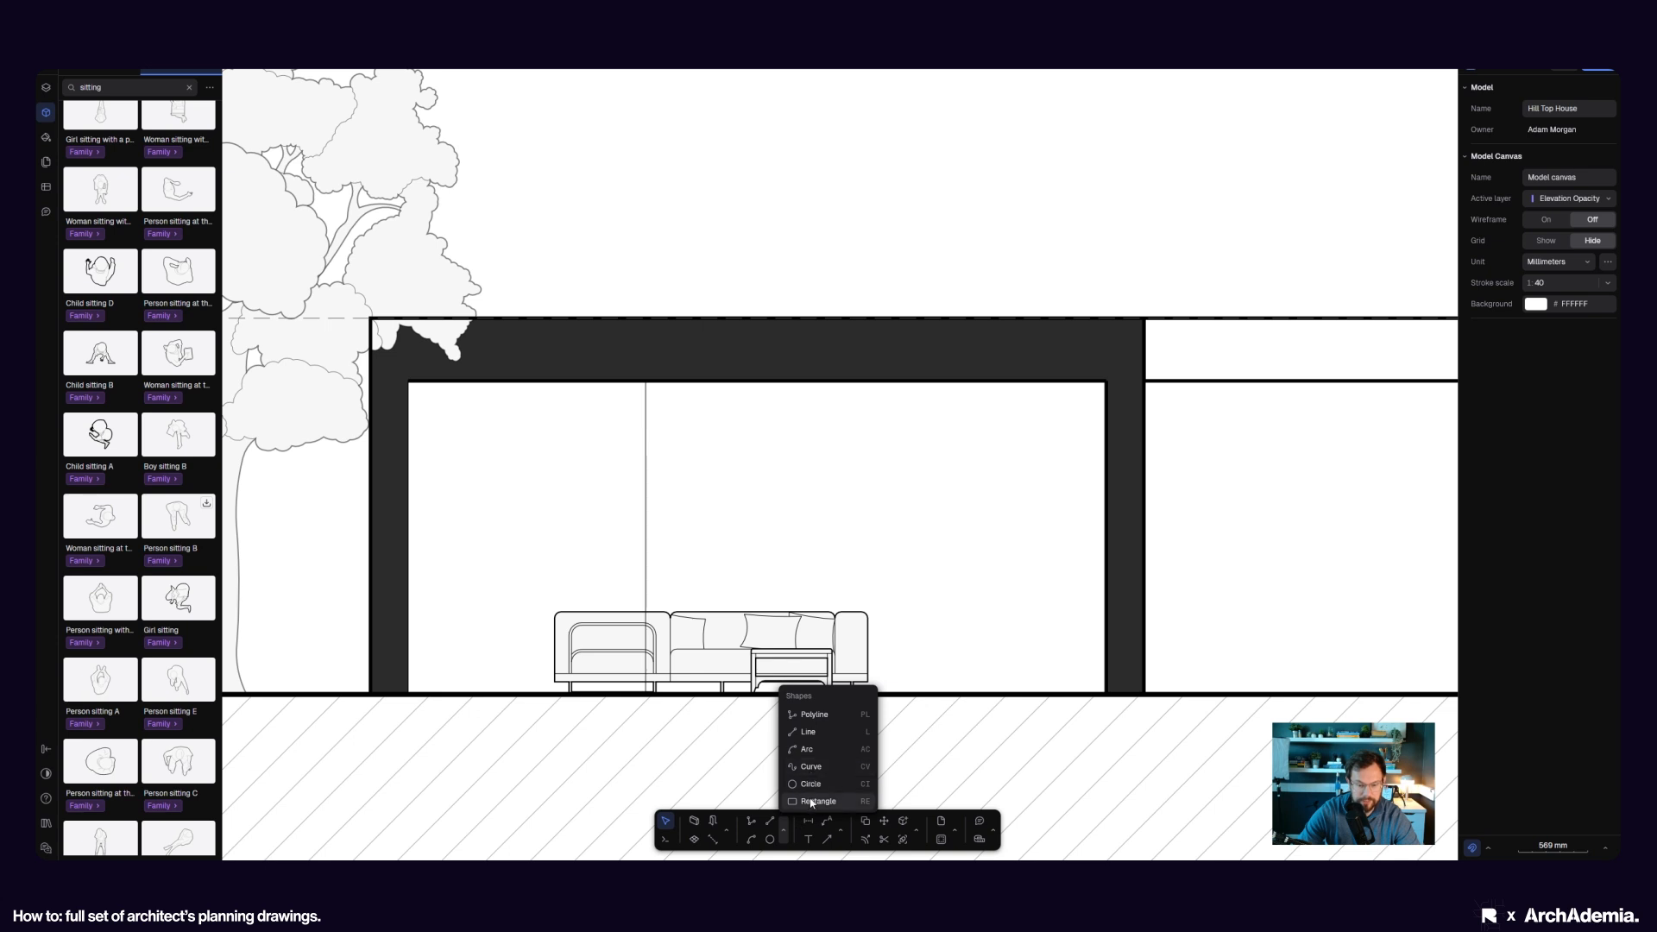
pyautogui.click(811, 801)
pyautogui.click(645, 381)
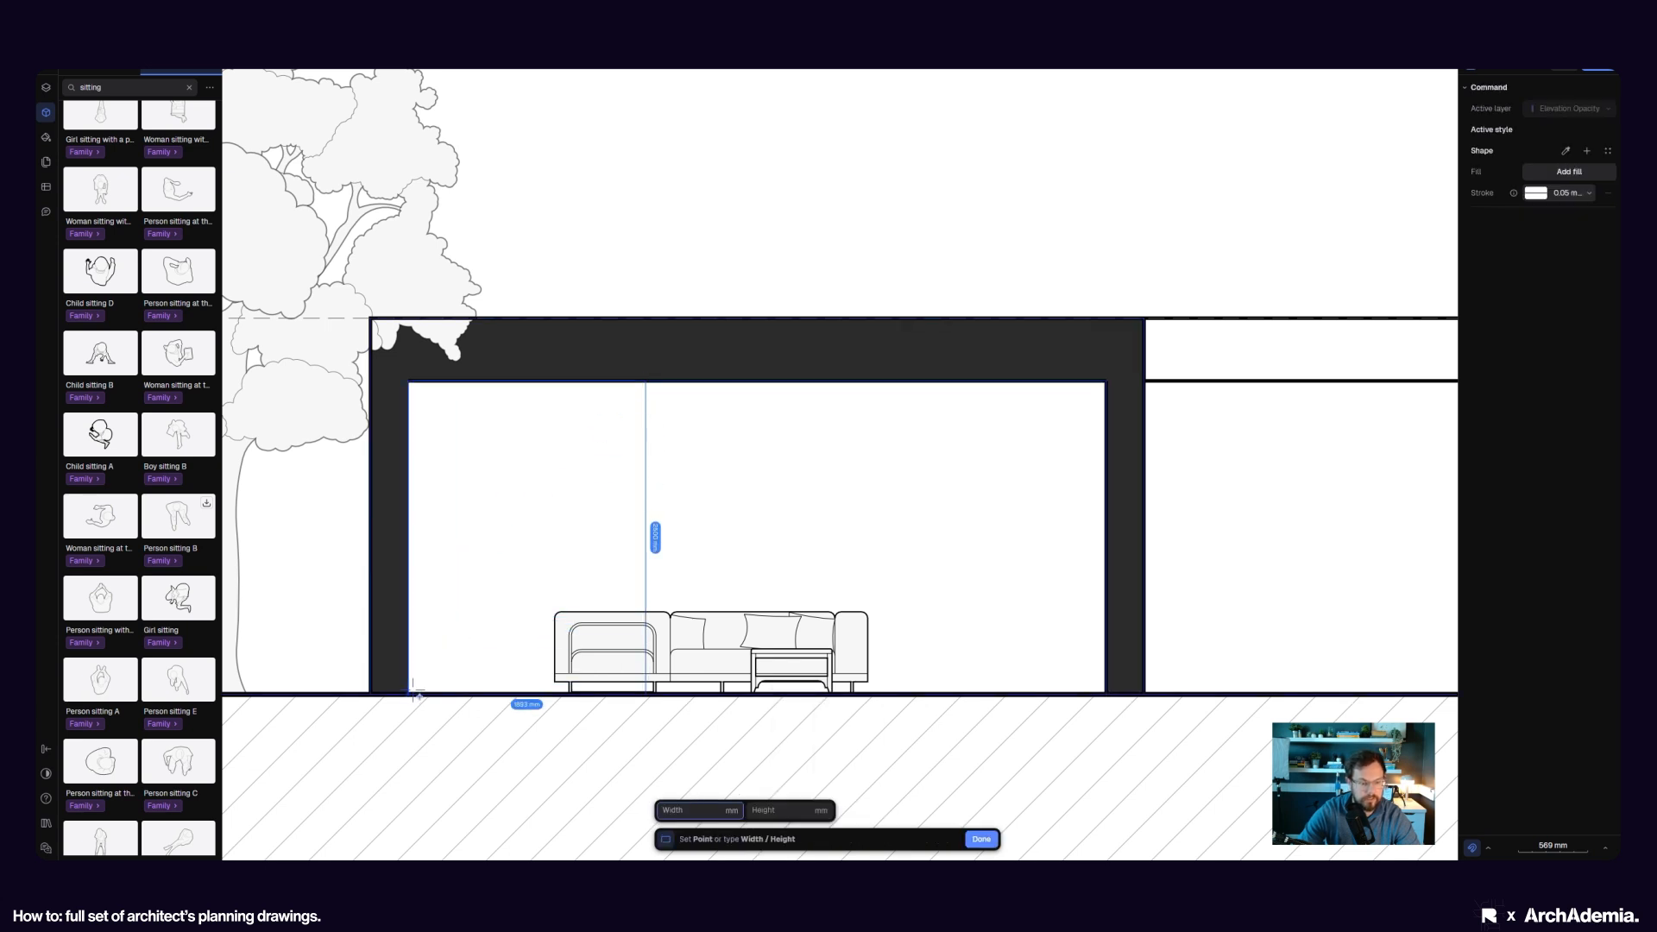
pyautogui.click(408, 693)
pyautogui.click(1558, 358)
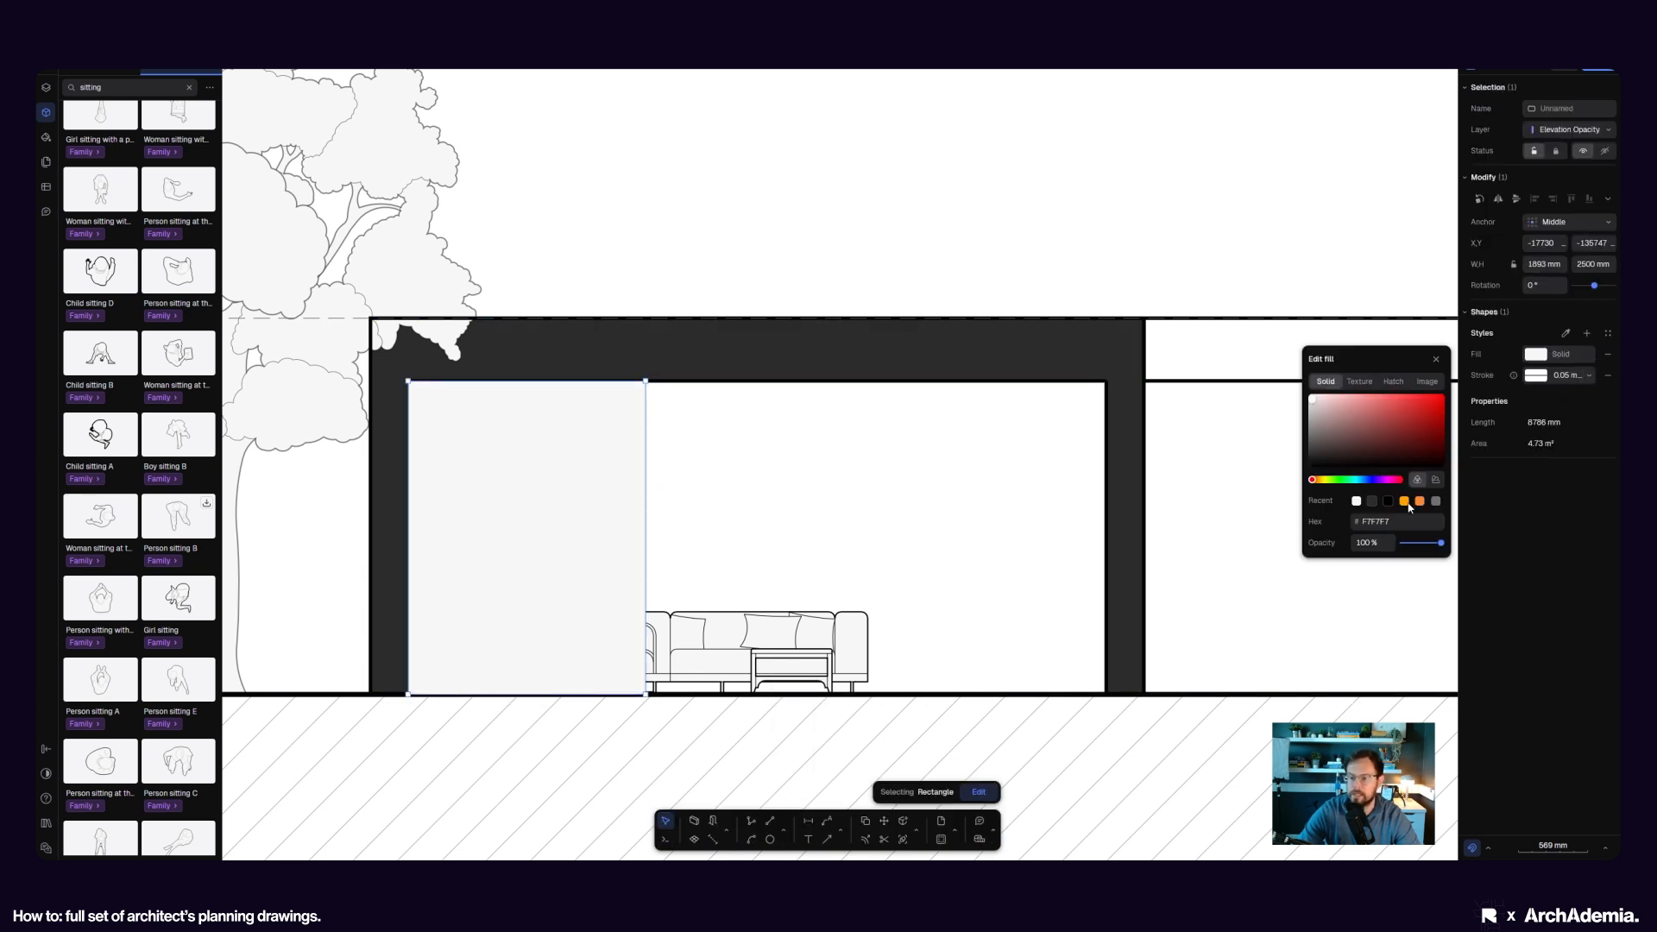
pyautogui.click(1602, 364)
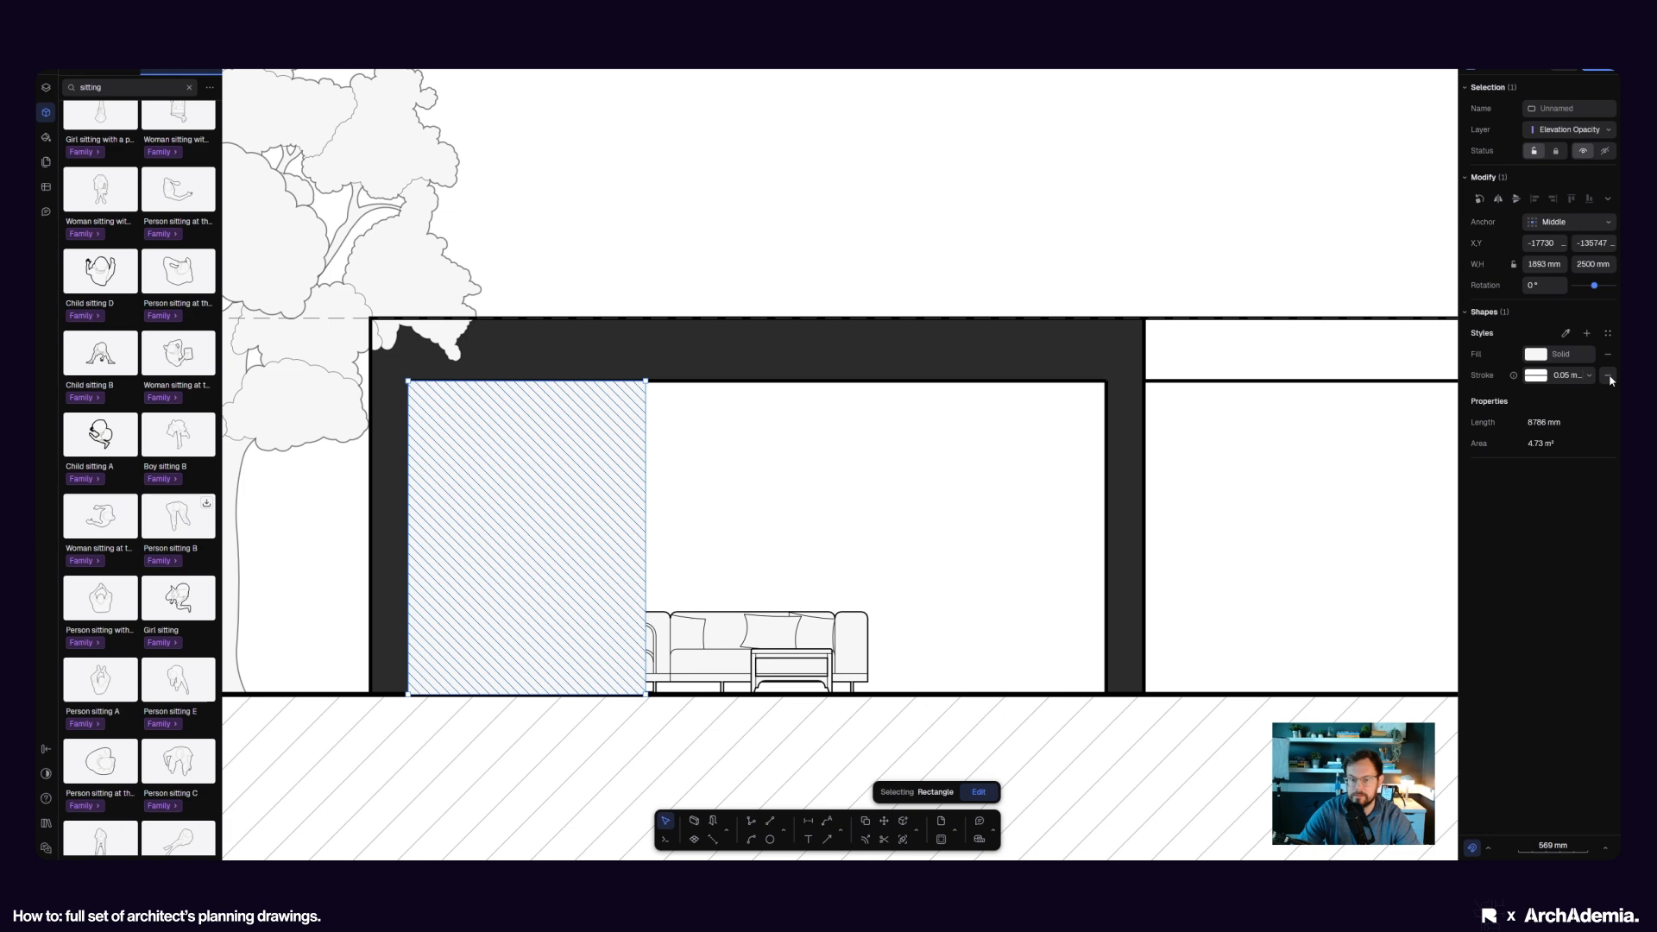
pyautogui.click(794, 524)
# - Trim the filled rectangle's top and bottom edges to the inner edges of the thick ceiling and floor lines, making it 2465 mm high
pyautogui.click(528, 382)
pyautogui.scroll(6, 658, 395)
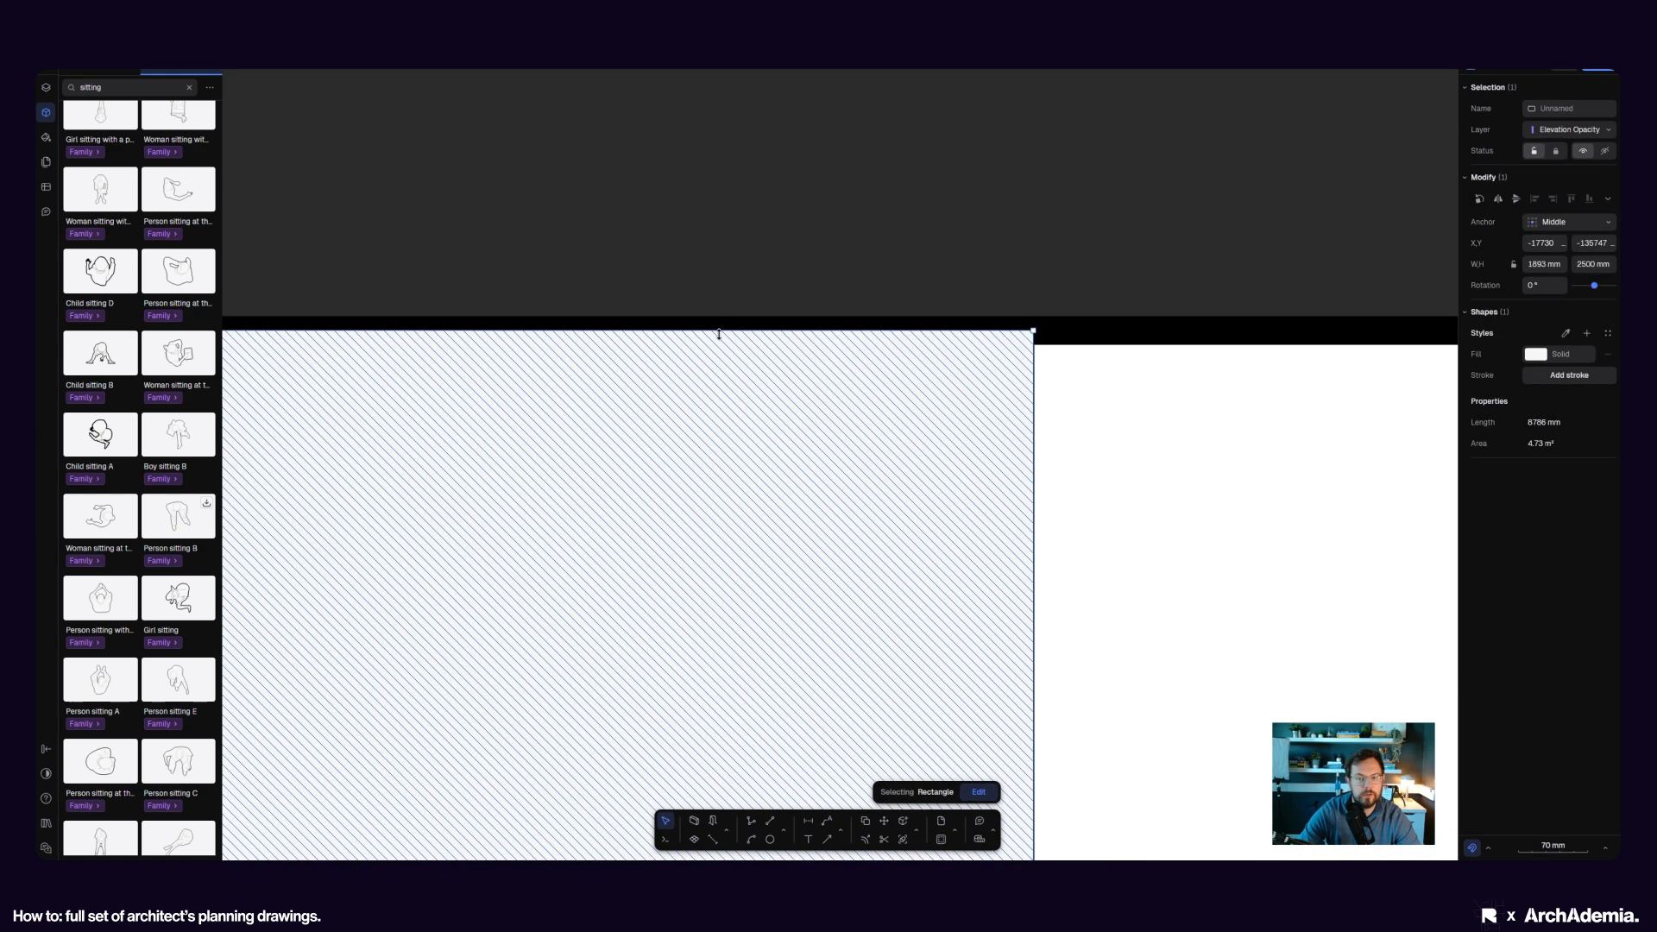
pyautogui.moveTo(716, 332); pyautogui.dragTo(715, 346)
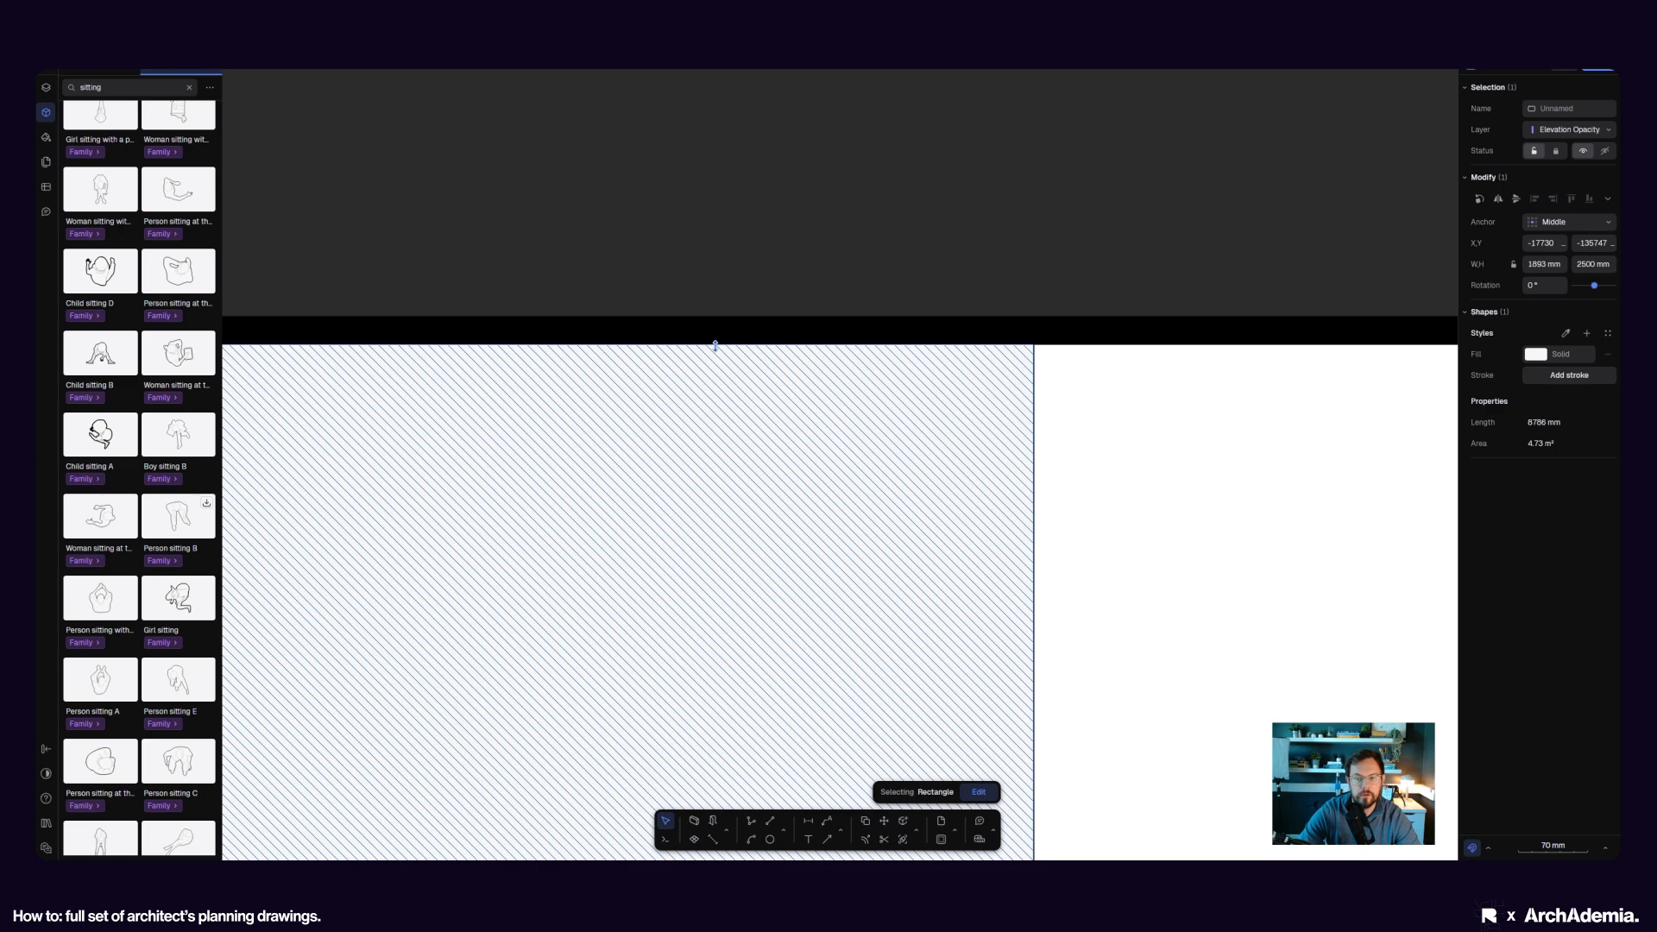
pyautogui.press('Escape')
pyautogui.scroll(-5, 995, 440)
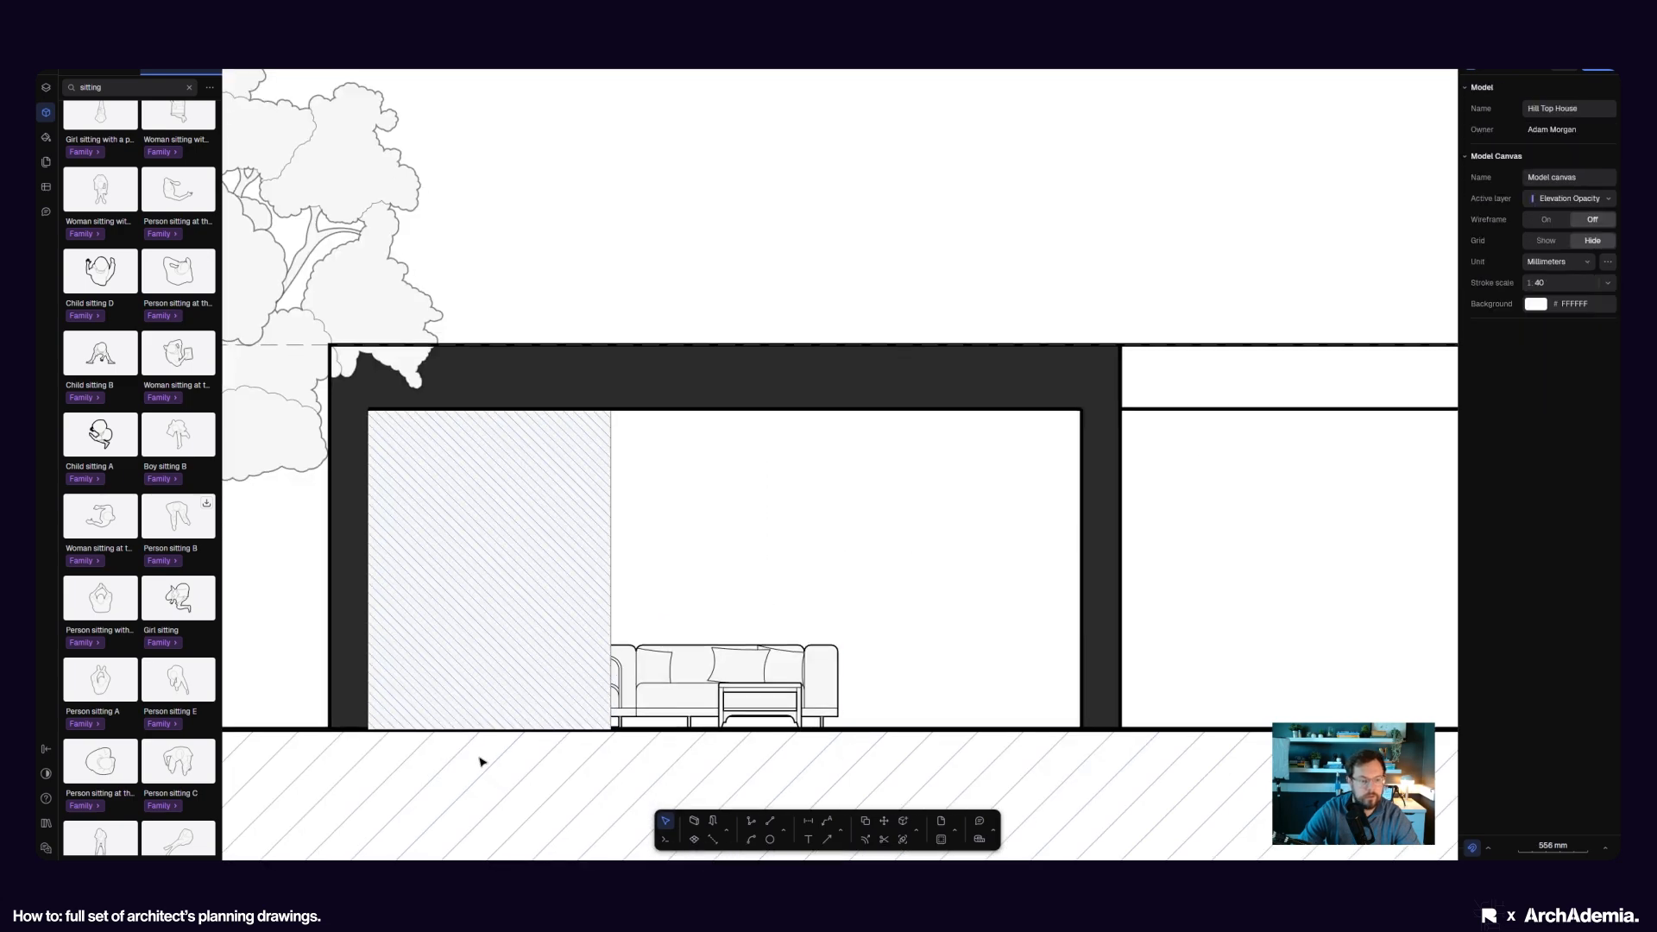
pyautogui.click(386, 736)
pyautogui.scroll(8, 386, 738)
pyautogui.moveTo(357, 696)
pyautogui.mouseDown()
pyautogui.moveTo(357, 656)
pyautogui.moveTo(351, 673)
pyautogui.mouseUp()
pyautogui.click(1537, 355)
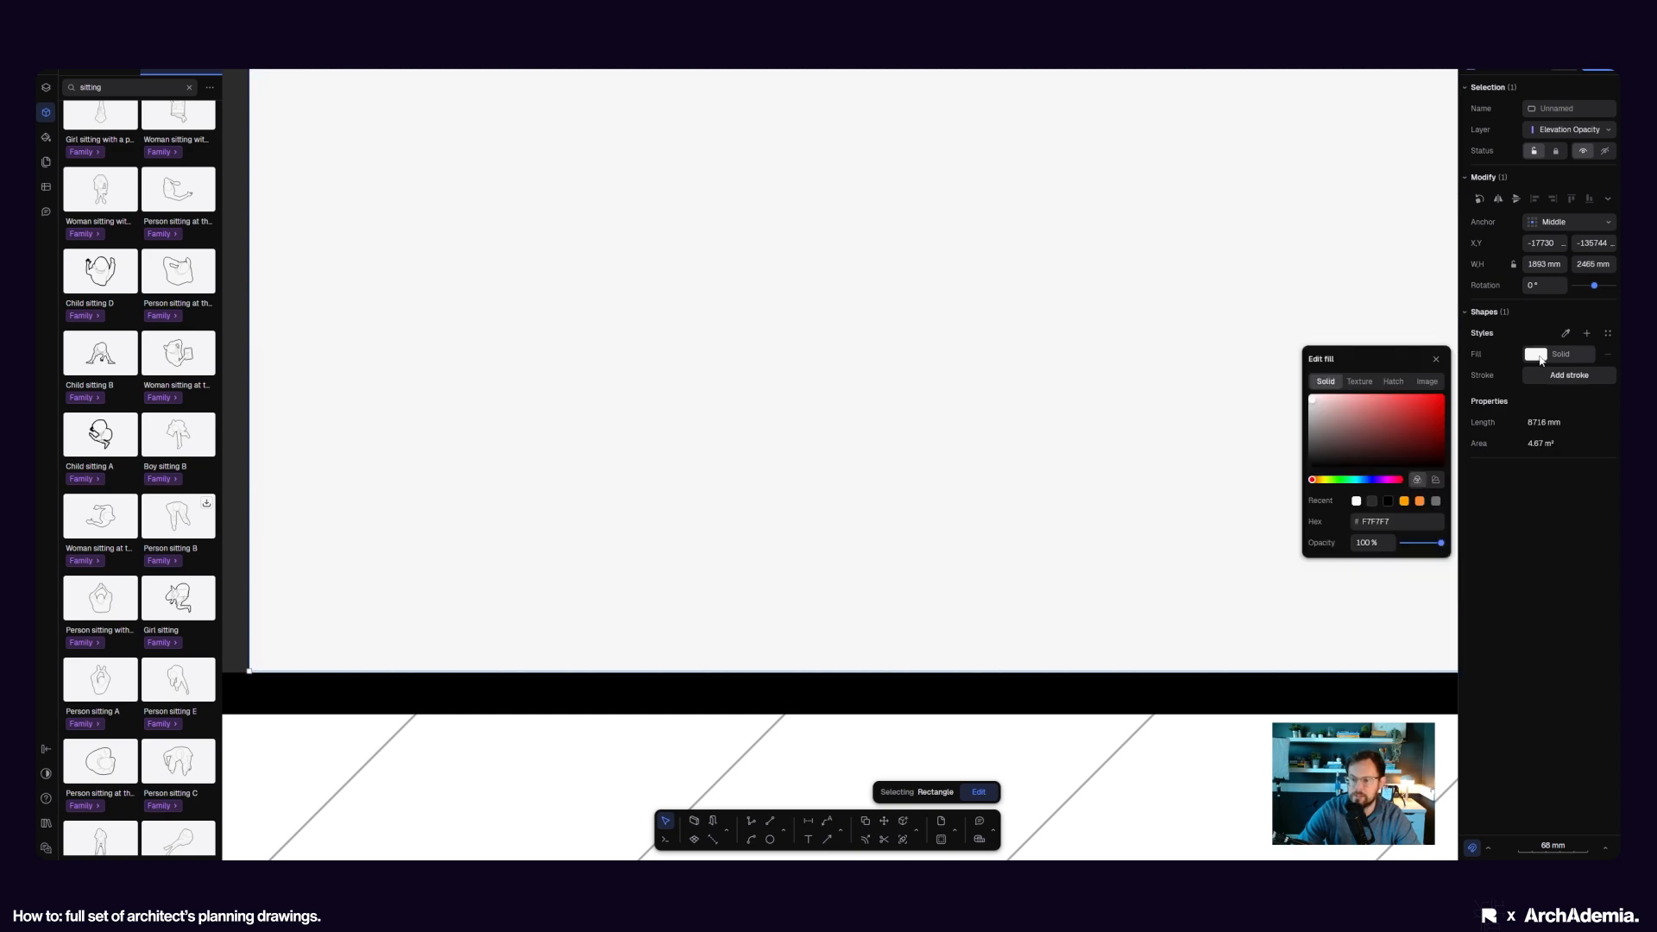
pyautogui.scroll(-5, 1276, 664)
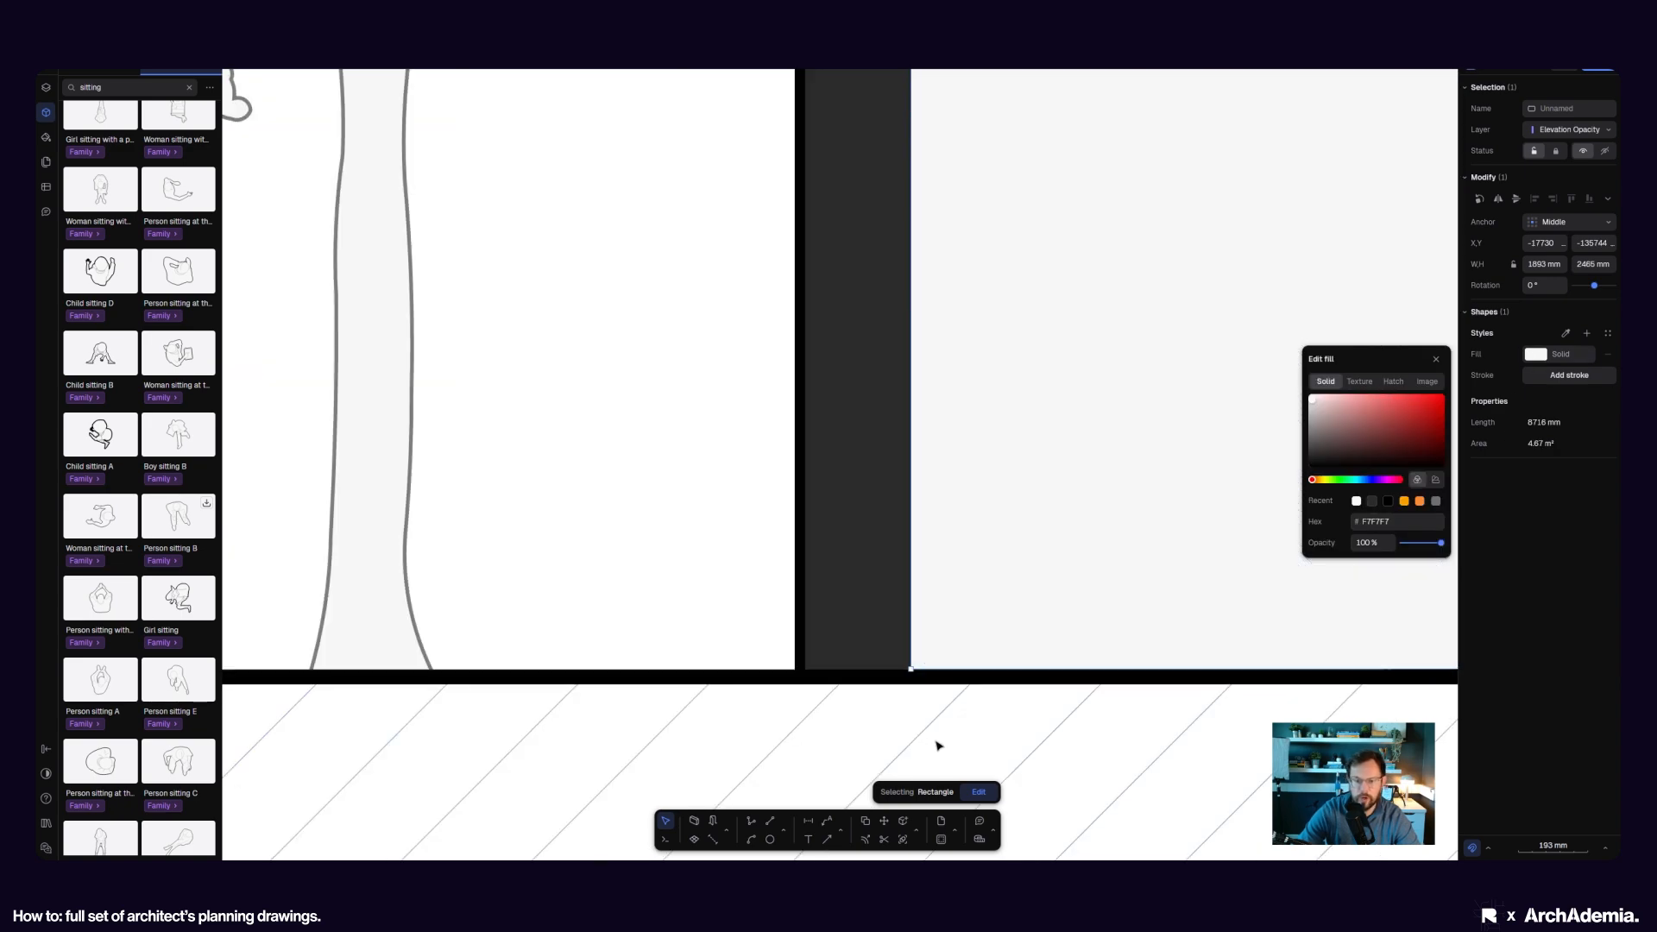
pyautogui.click(737, 609)
# - Compare the furnished room in Section A-A with the elevation and the ground floor plan above it
pyautogui.scroll(-10, 469, 641)
pyautogui.scroll(-10, 676, 587)
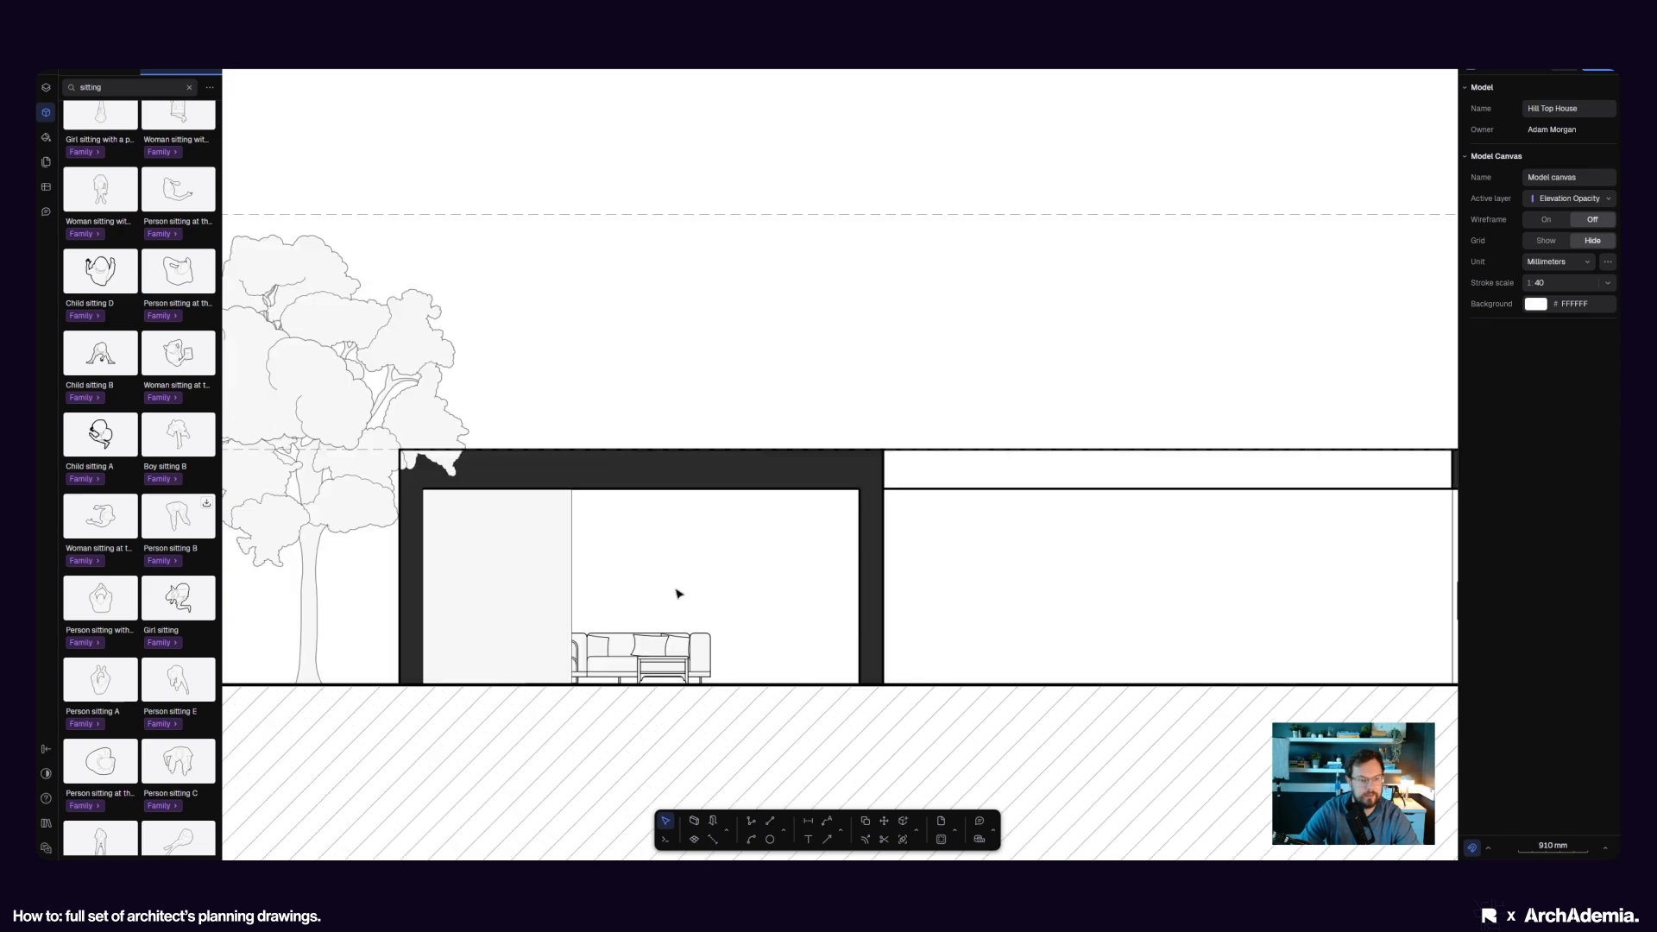
pyautogui.moveTo(715, 437); pyautogui.dragTo(729, 724, button='middle')
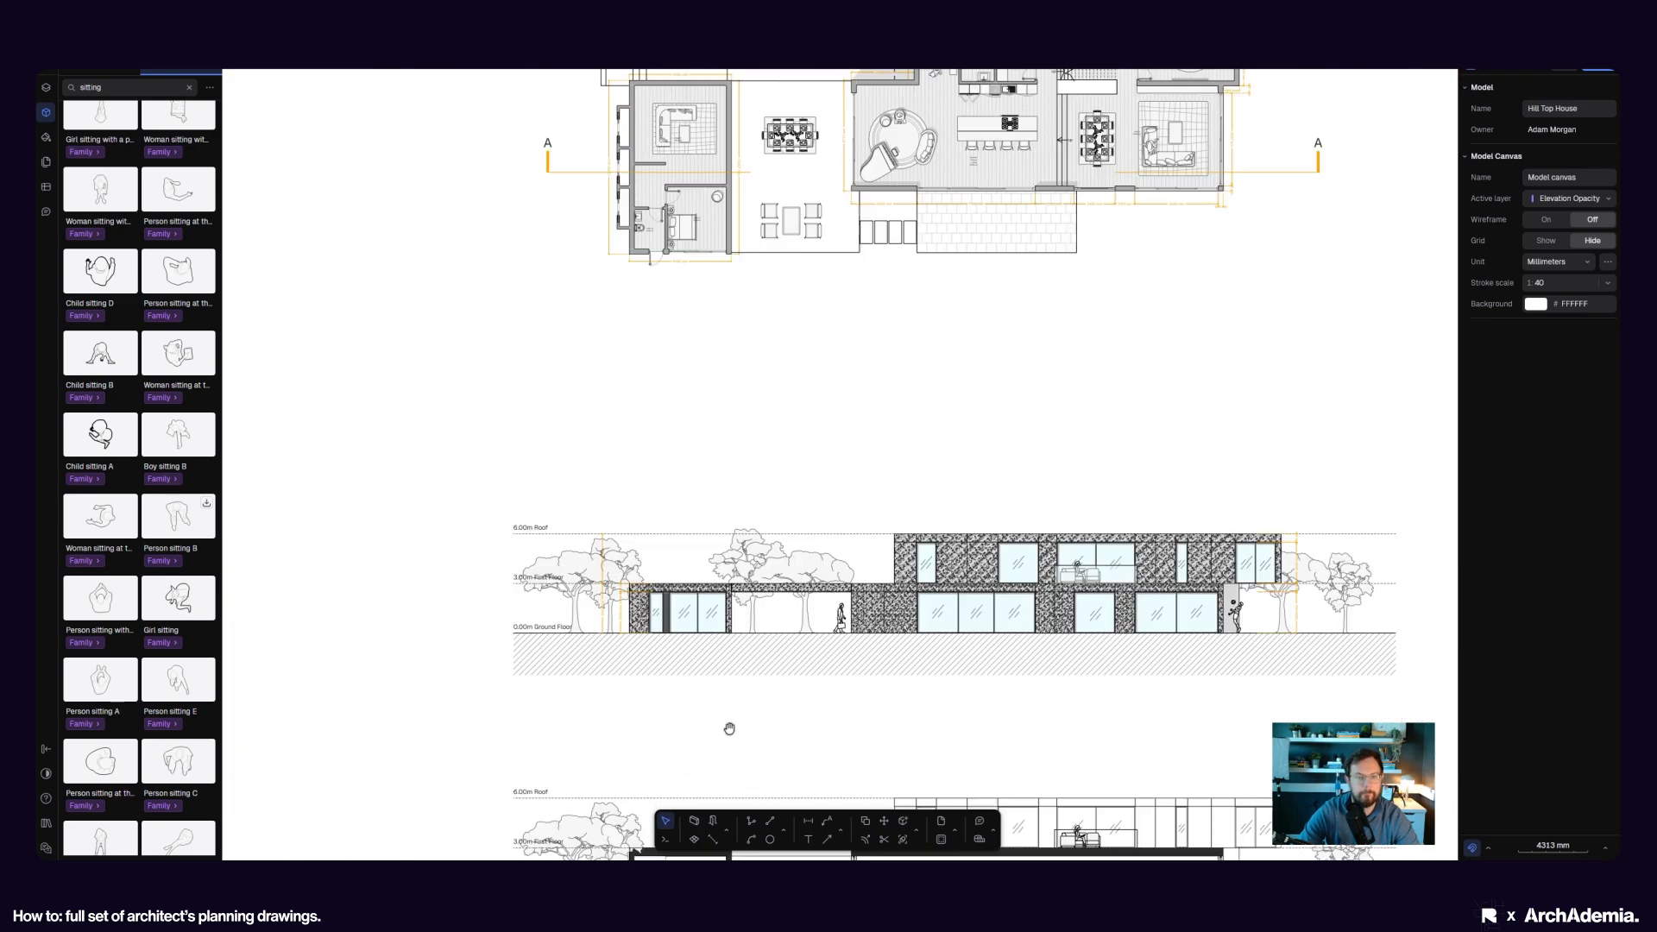
pyautogui.moveTo(692, 327); pyautogui.dragTo(699, 397, button='middle')
pyautogui.scroll(-5, 608, 404)
pyautogui.scroll(10, 678, 757)
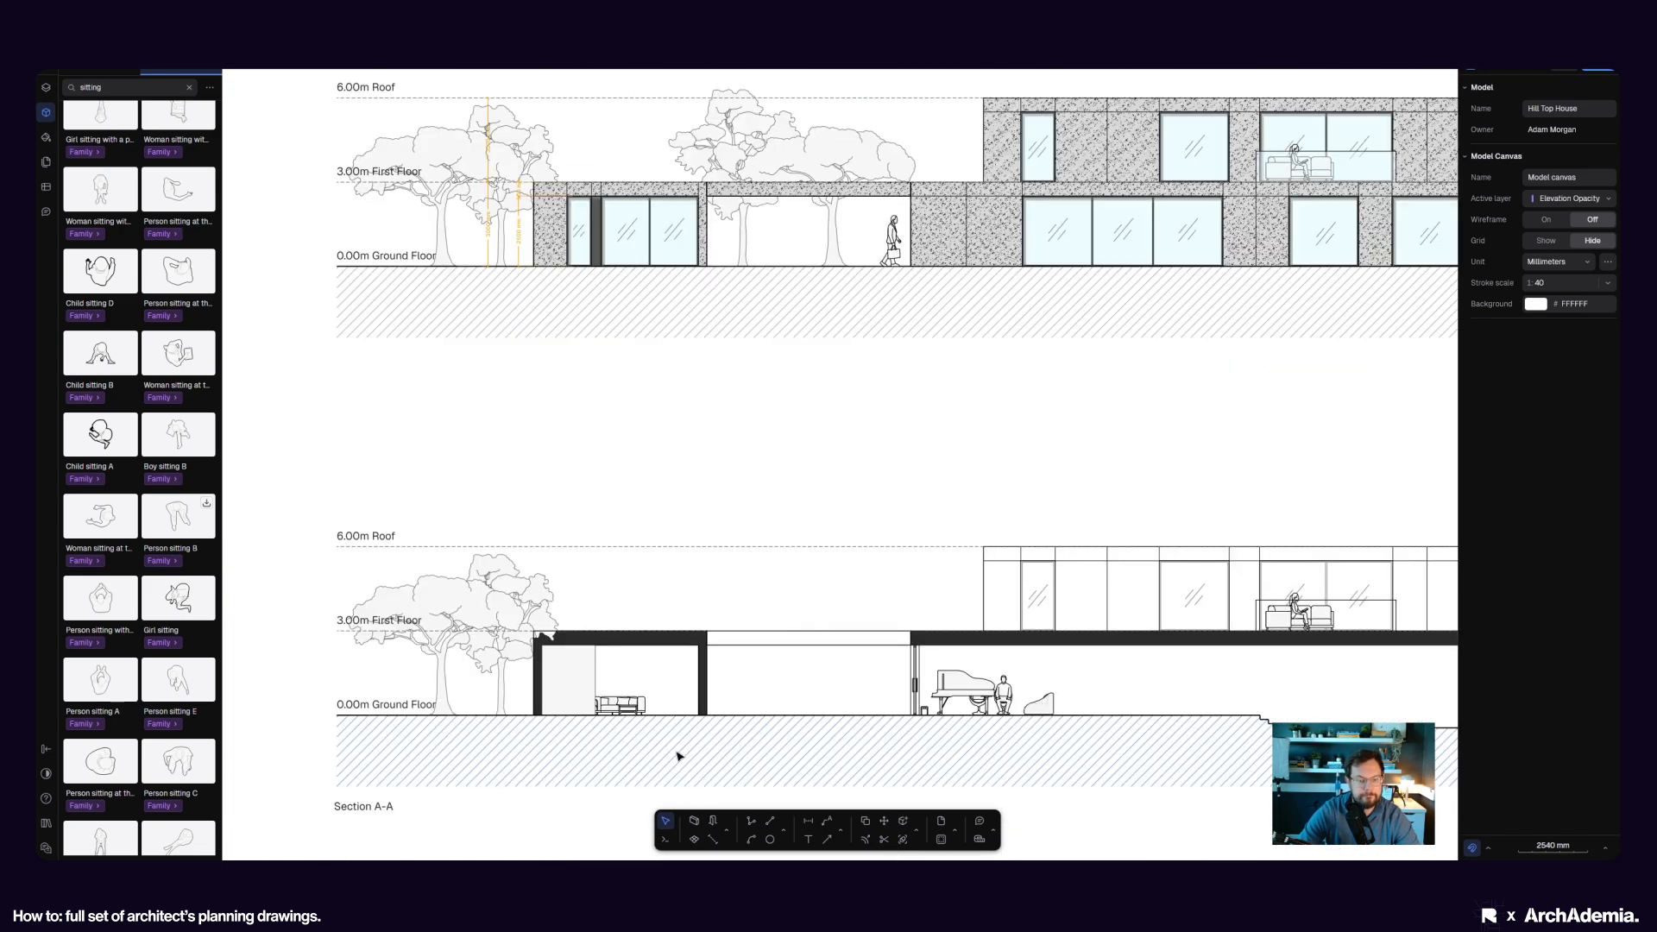
pyautogui.moveTo(730, 687); pyautogui.dragTo(725, 656, button='middle')
pyautogui.scroll(-10, 691, 677)
pyautogui.scroll(18, 691, 680)
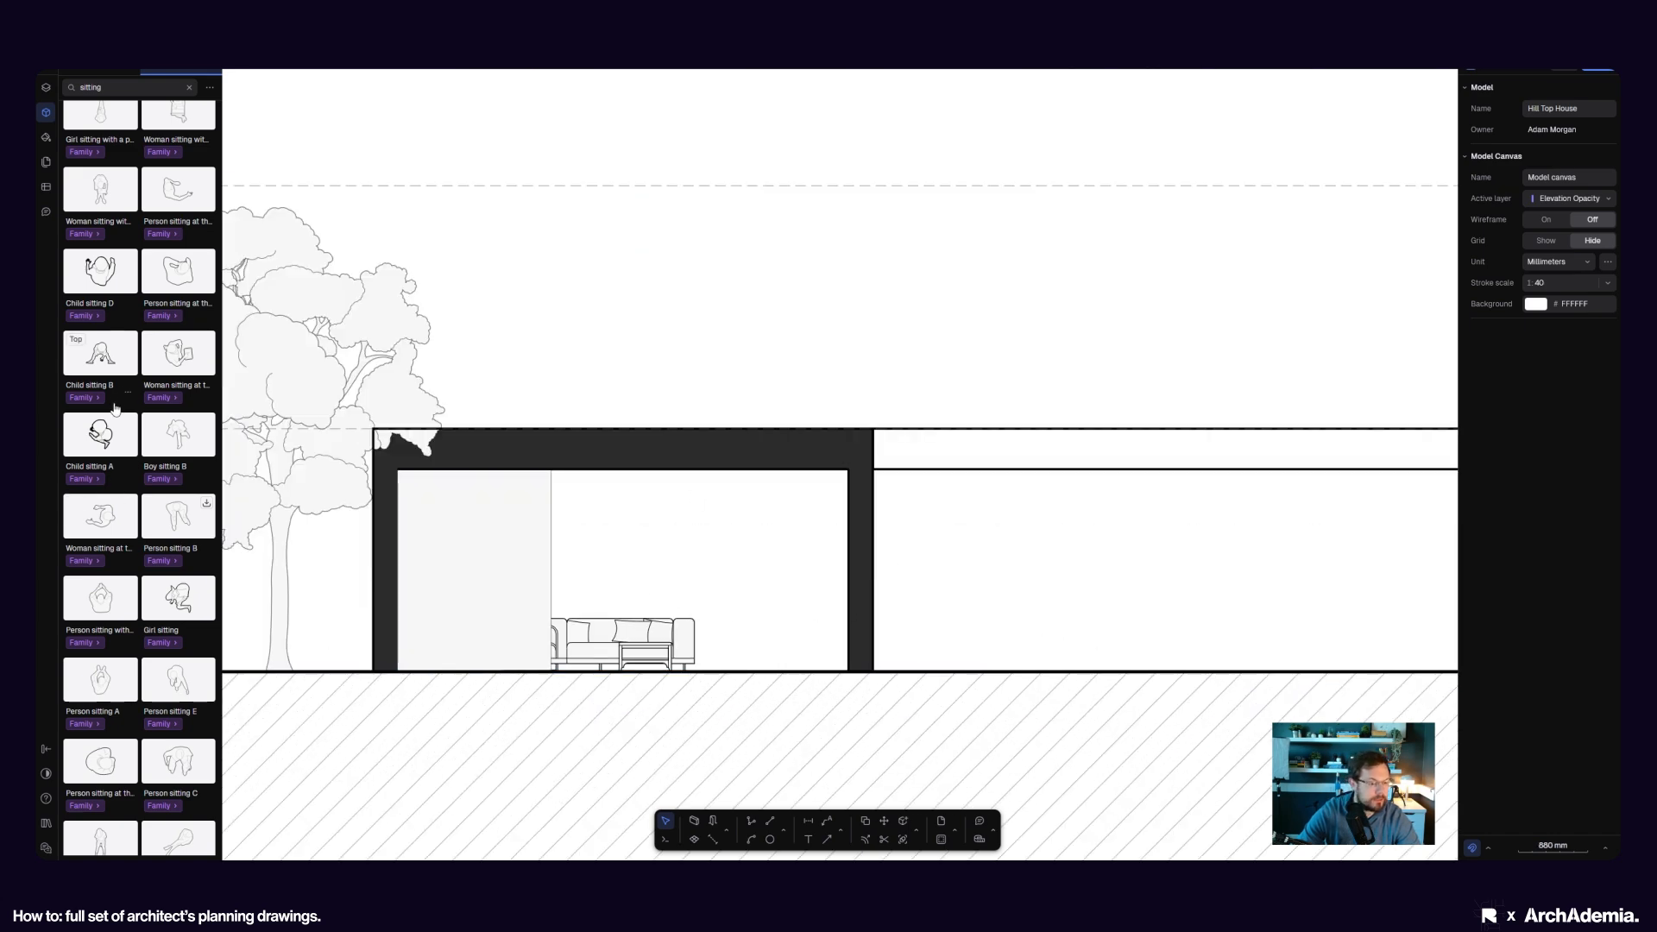
# - Search the block library for "talking" and place the Person walking with a cup block in the sofa room of Section A-A
pyautogui.scroll(-3, 115, 407)
pyautogui.click(116, 87)
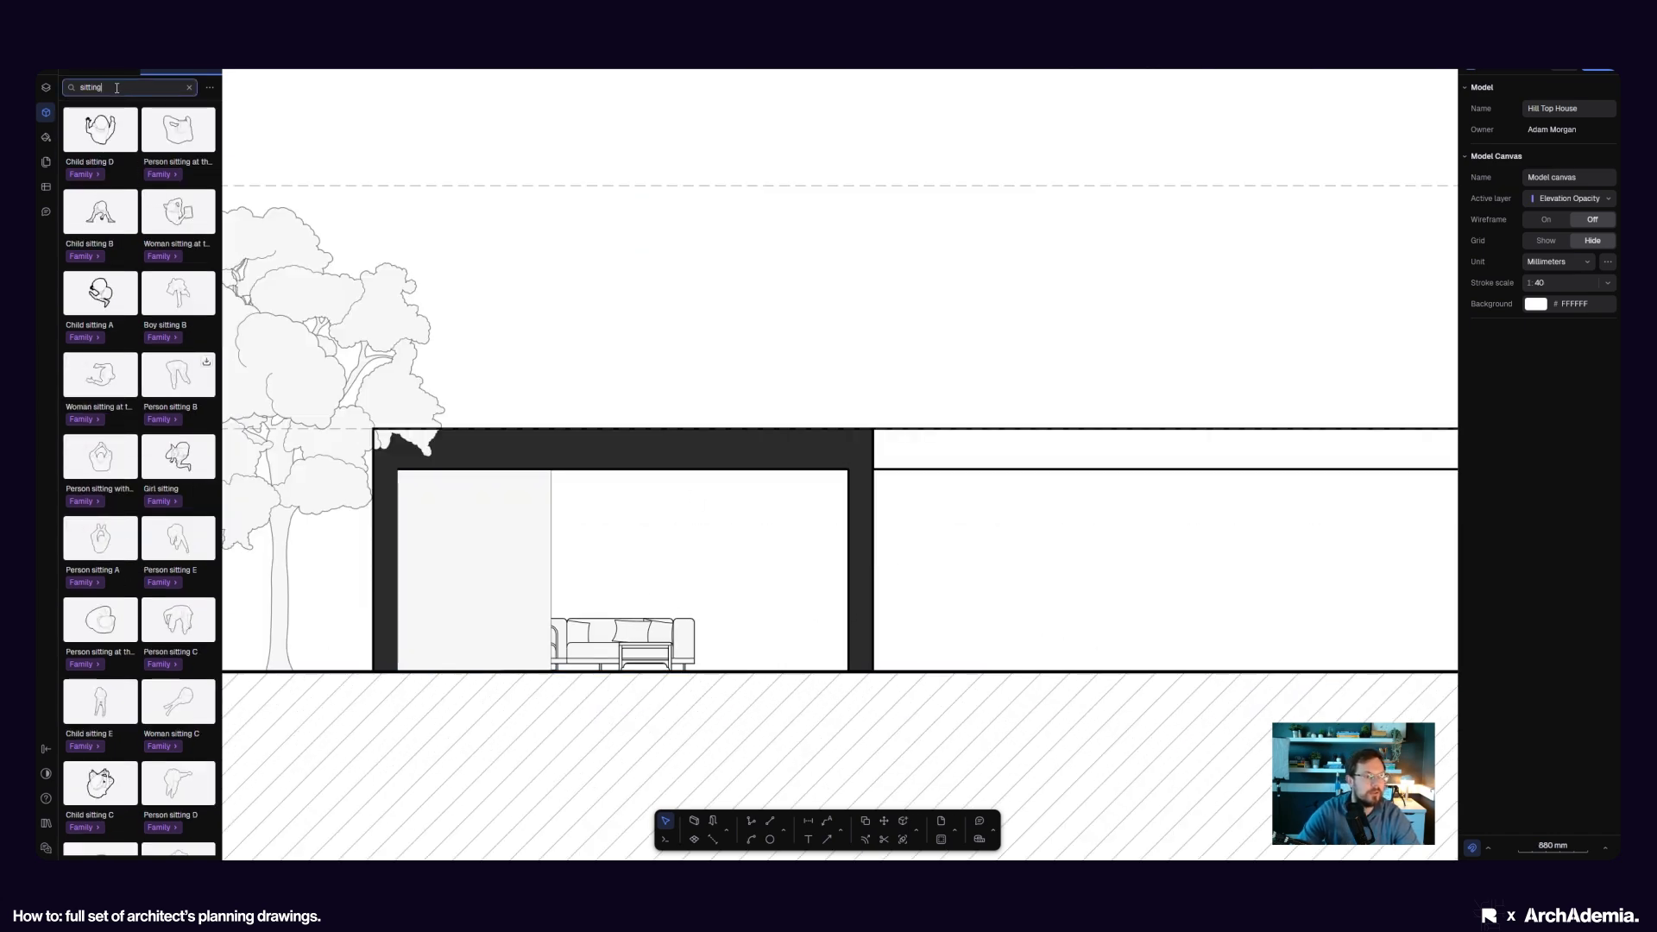
pyautogui.moveTo(116, 88); pyautogui.dragTo(54, 87)
pyautogui.write('person')
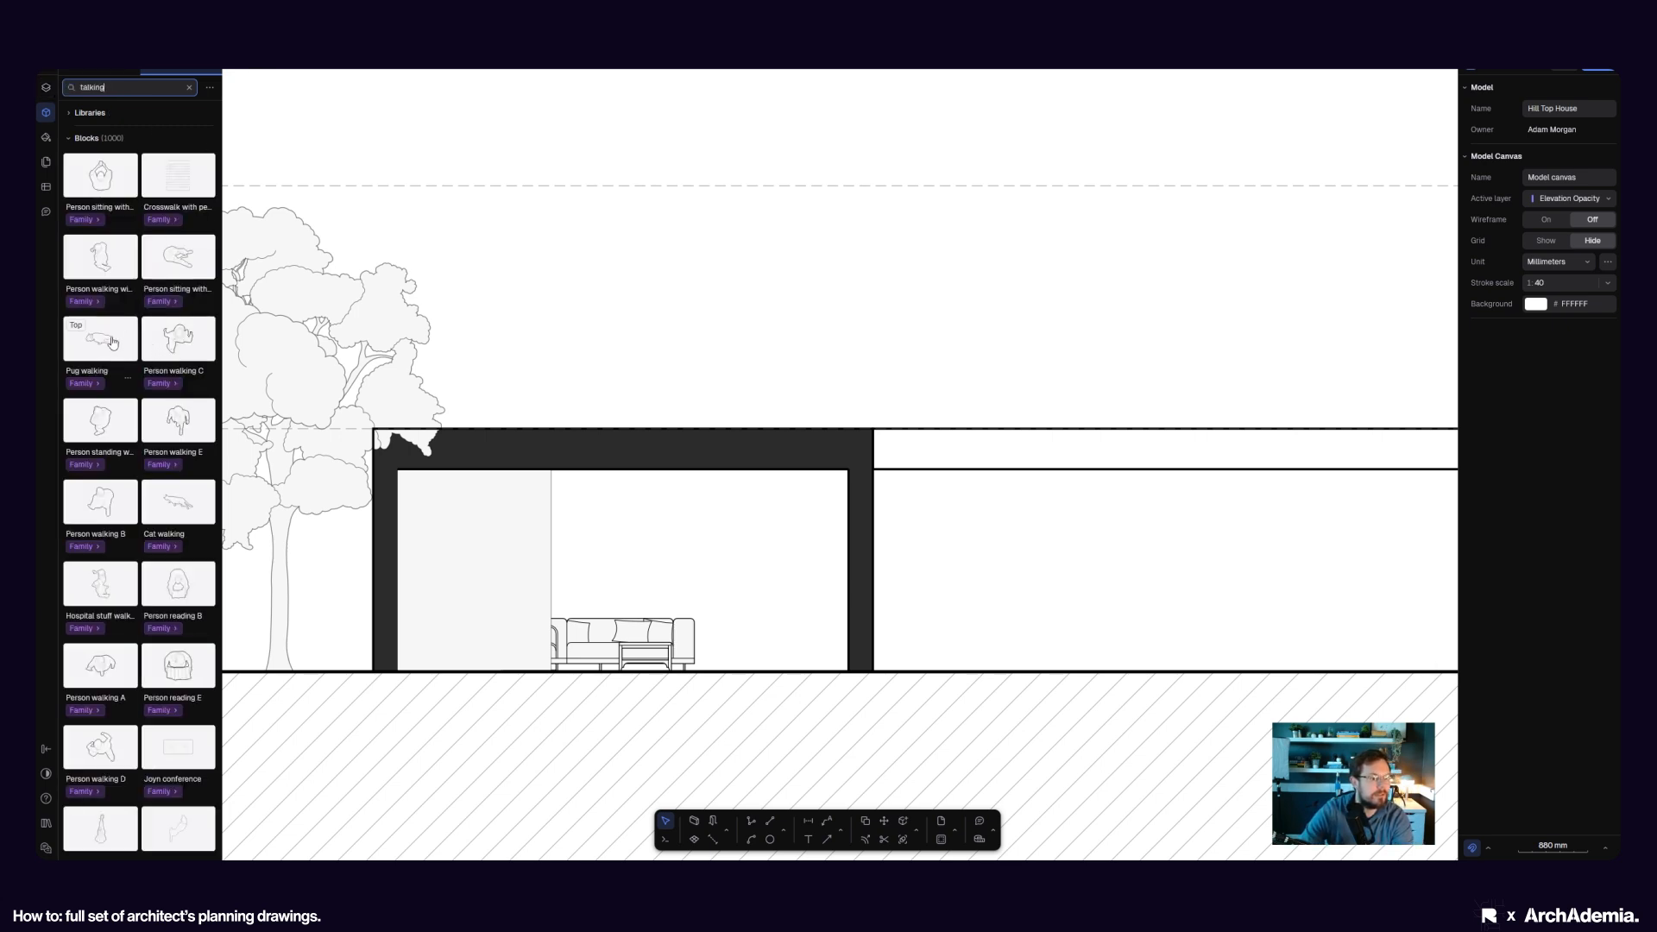
pyautogui.click(112, 265)
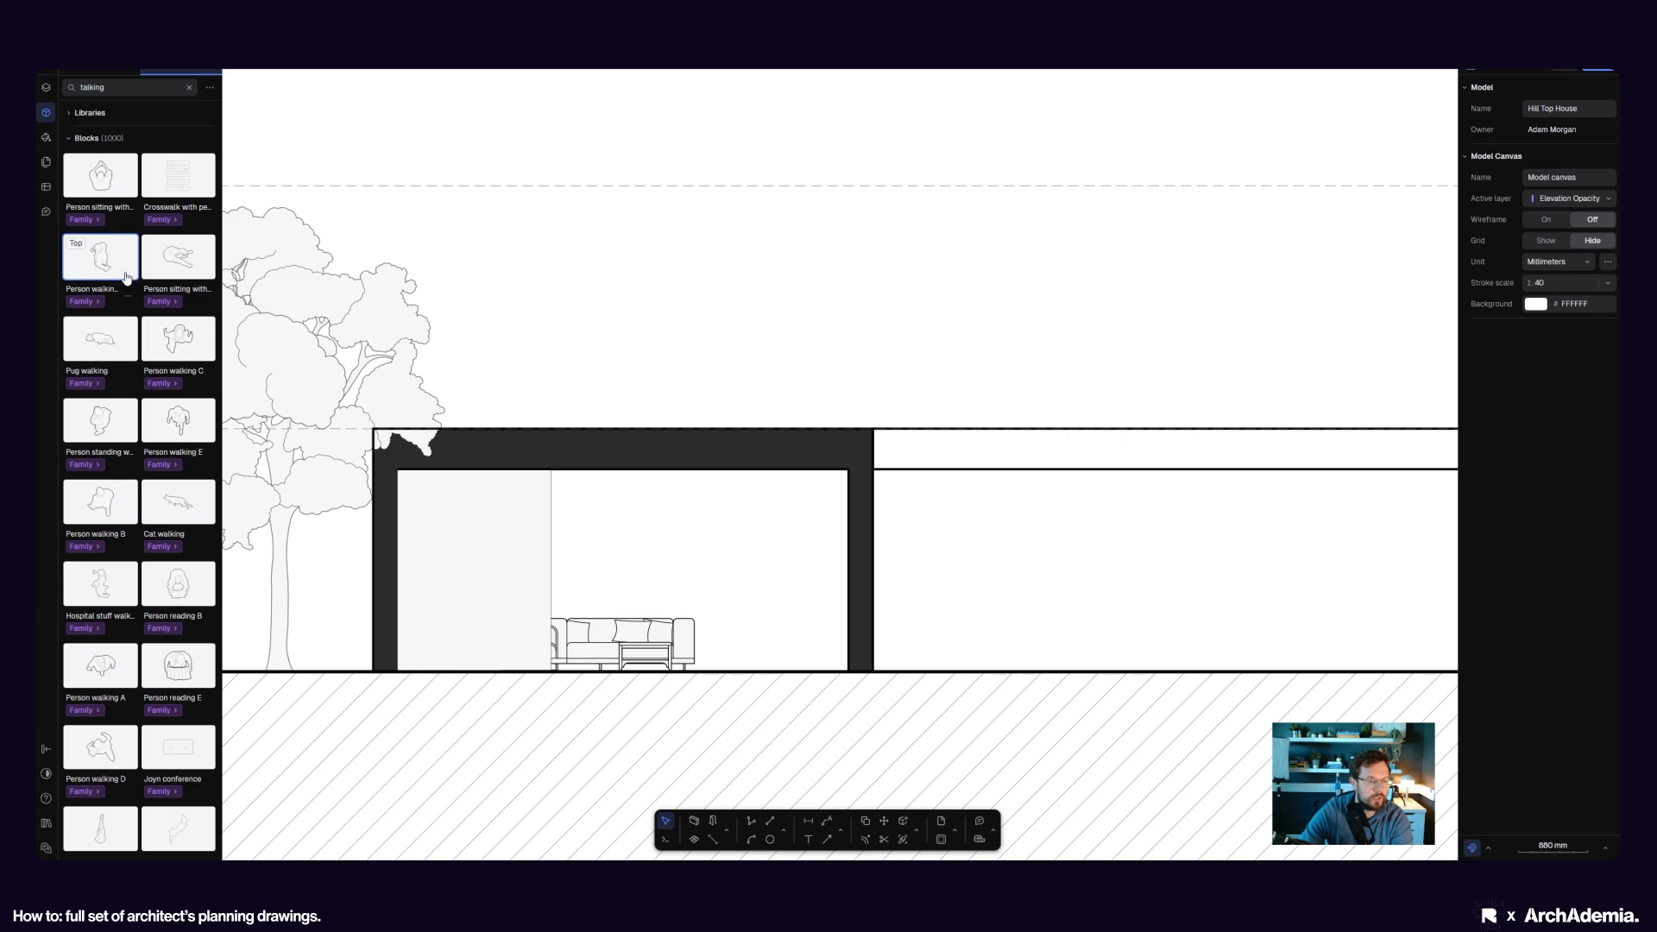
pyautogui.scroll(-10, 595, 653)
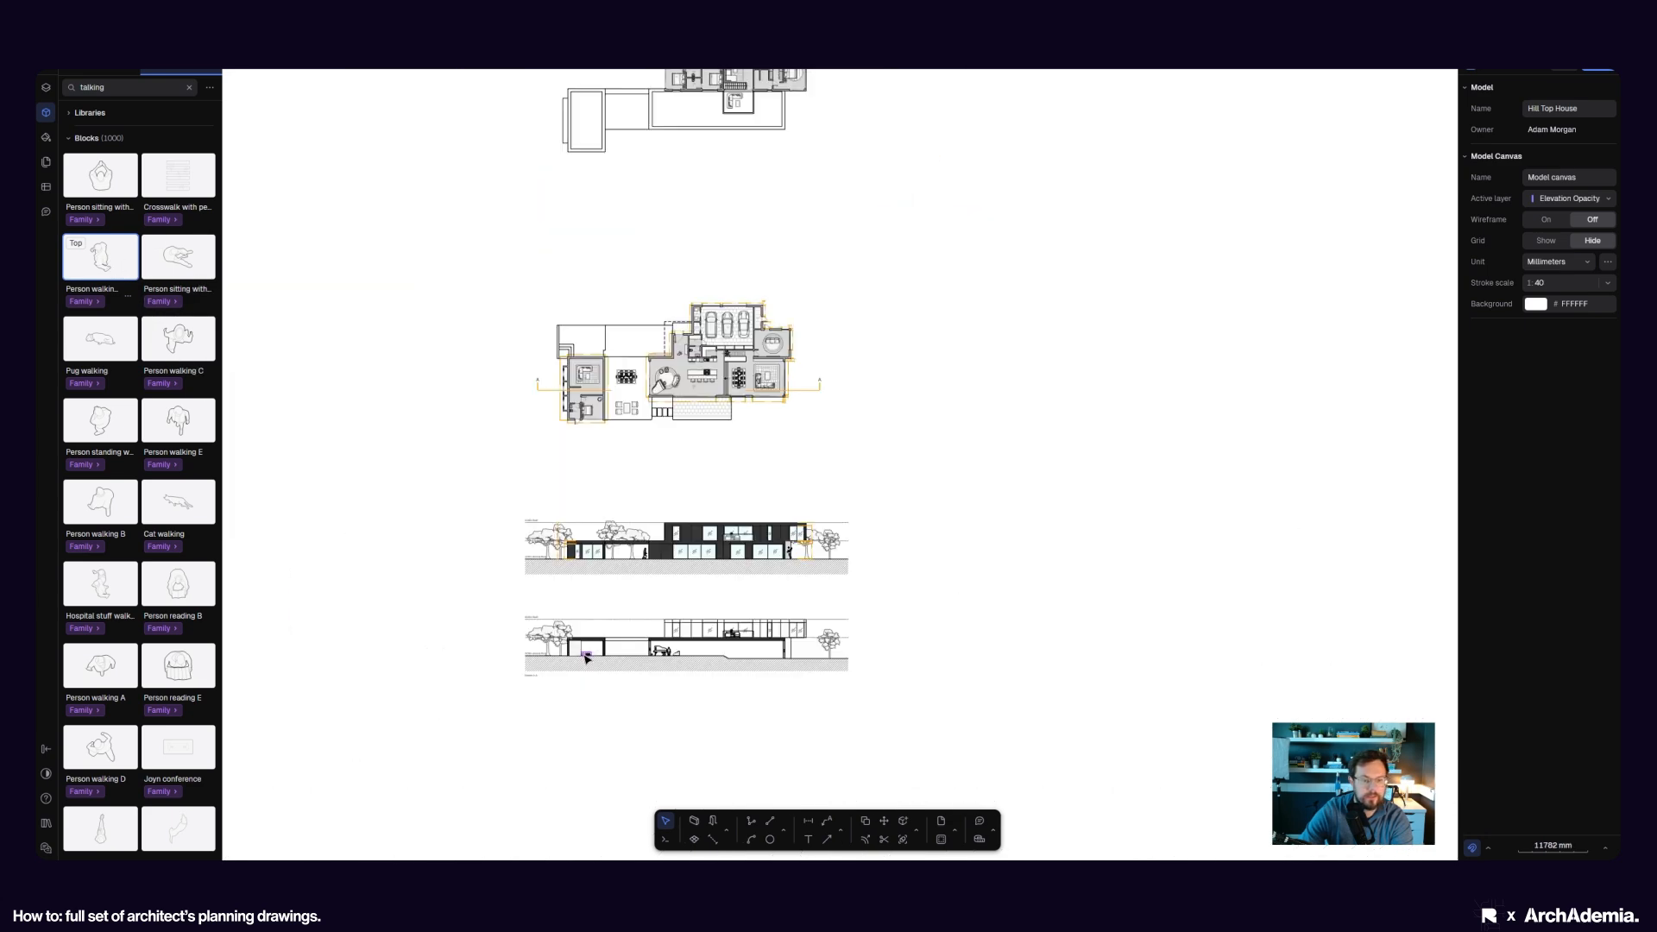
pyautogui.scroll(10, 593, 653)
pyautogui.moveTo(107, 267); pyautogui.dragTo(699, 635)
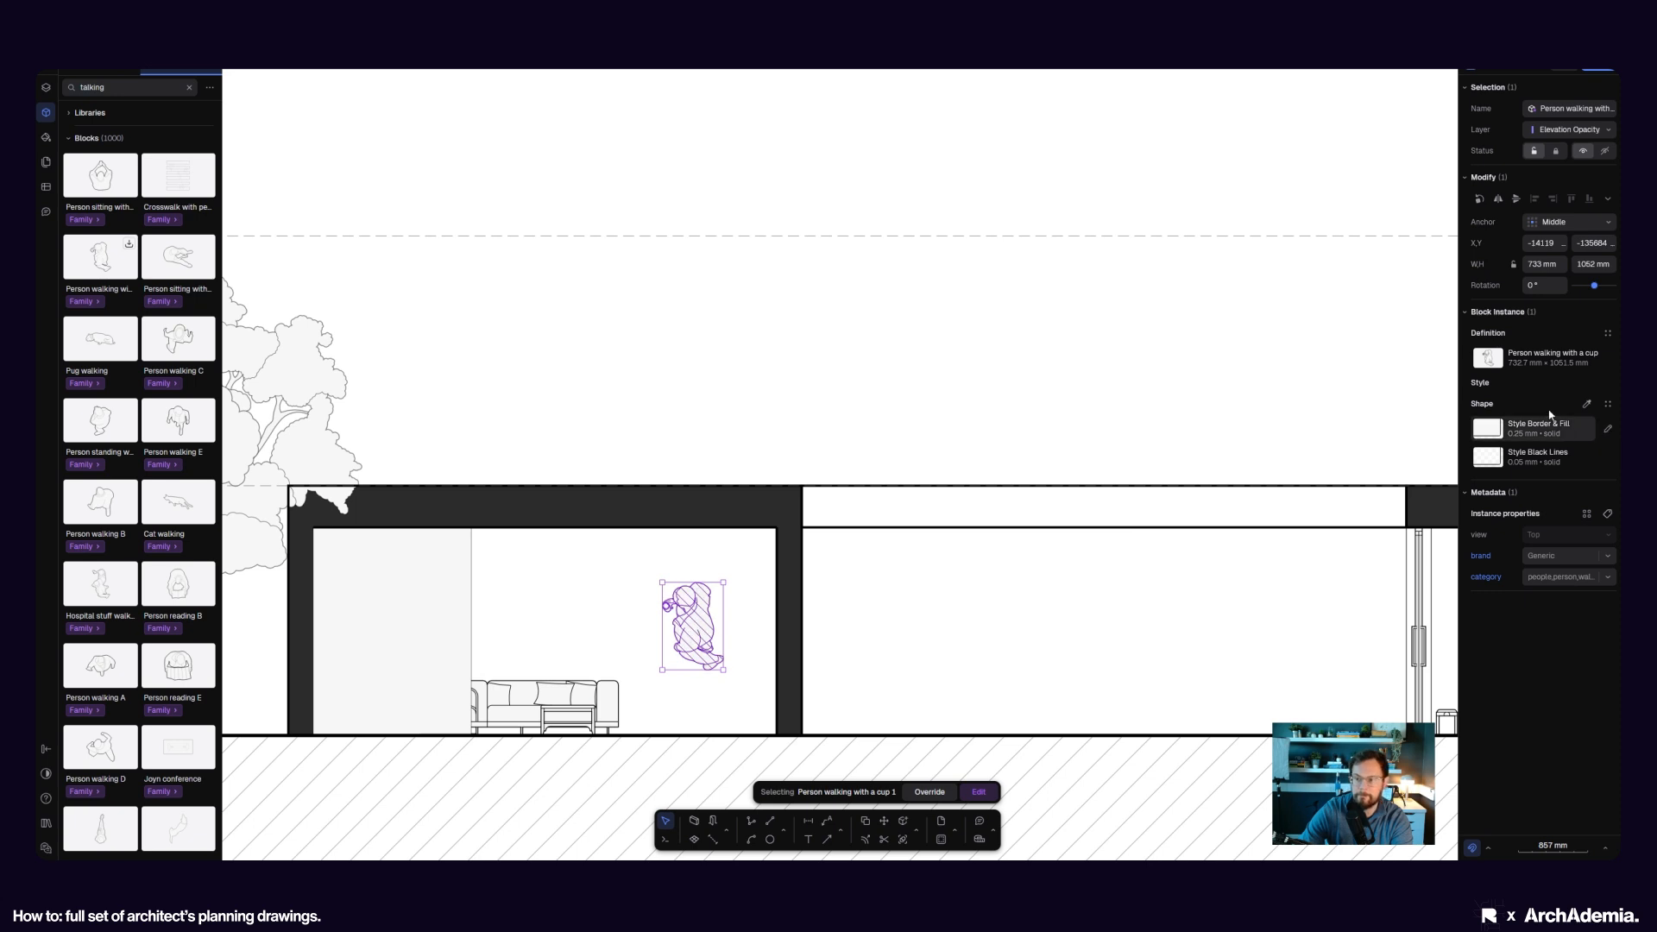
# - Switch the walking person to its side view facing the sofa and stand it on the ground floor line beside the interior wall
pyautogui.click(1492, 357)
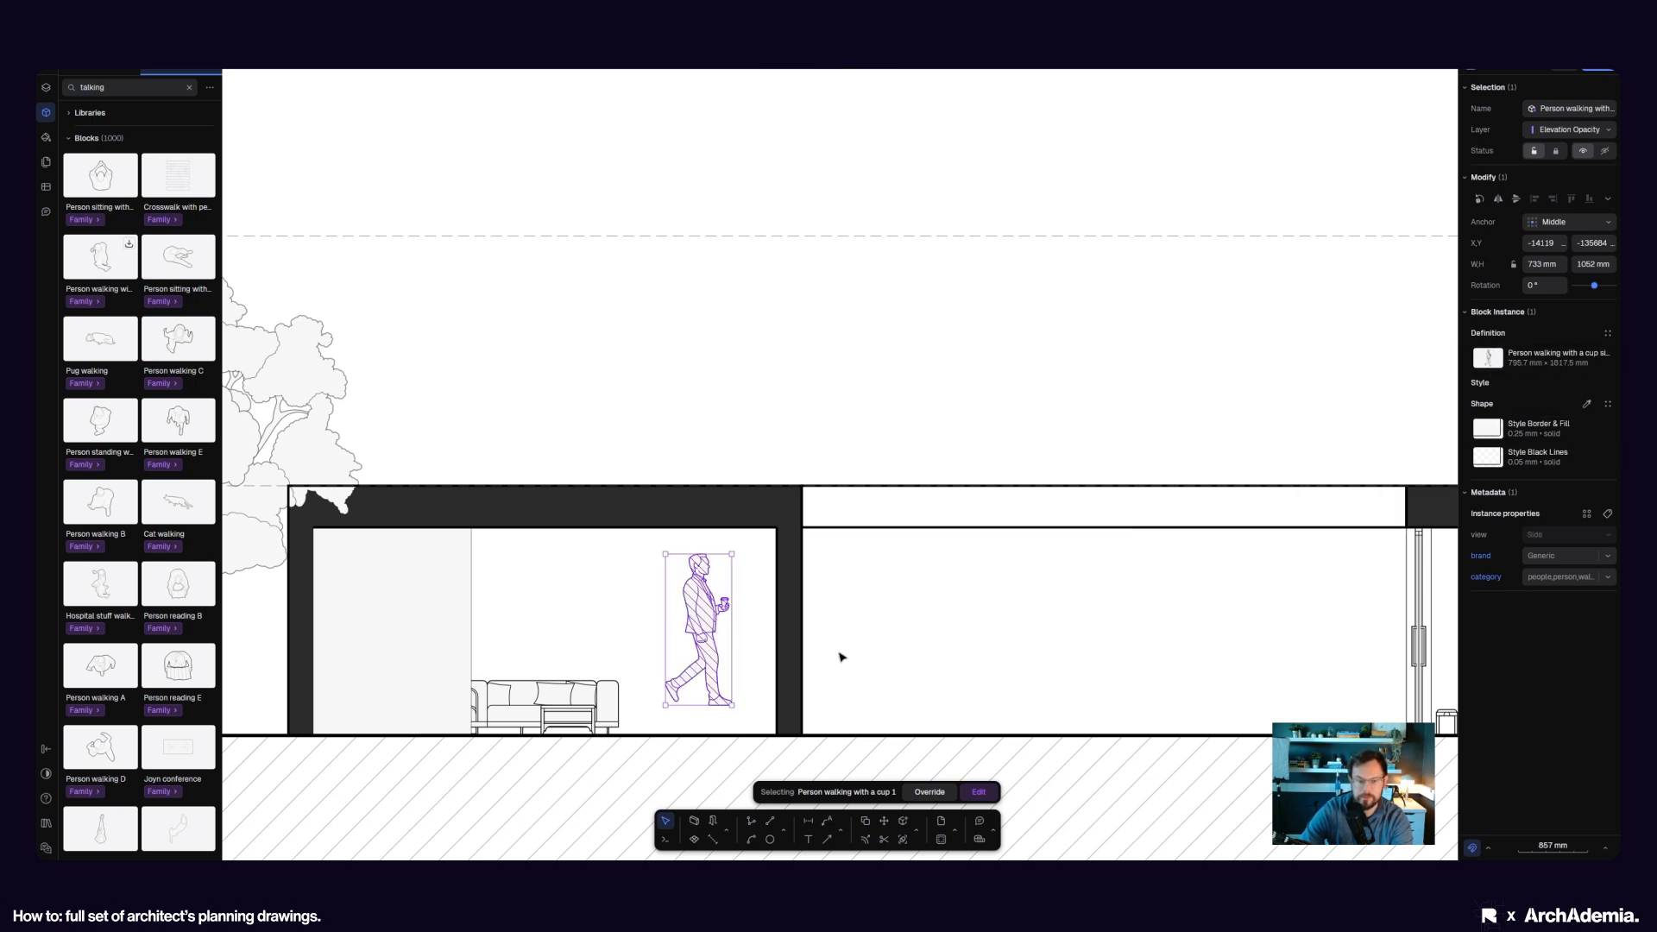
pyautogui.click(1498, 198)
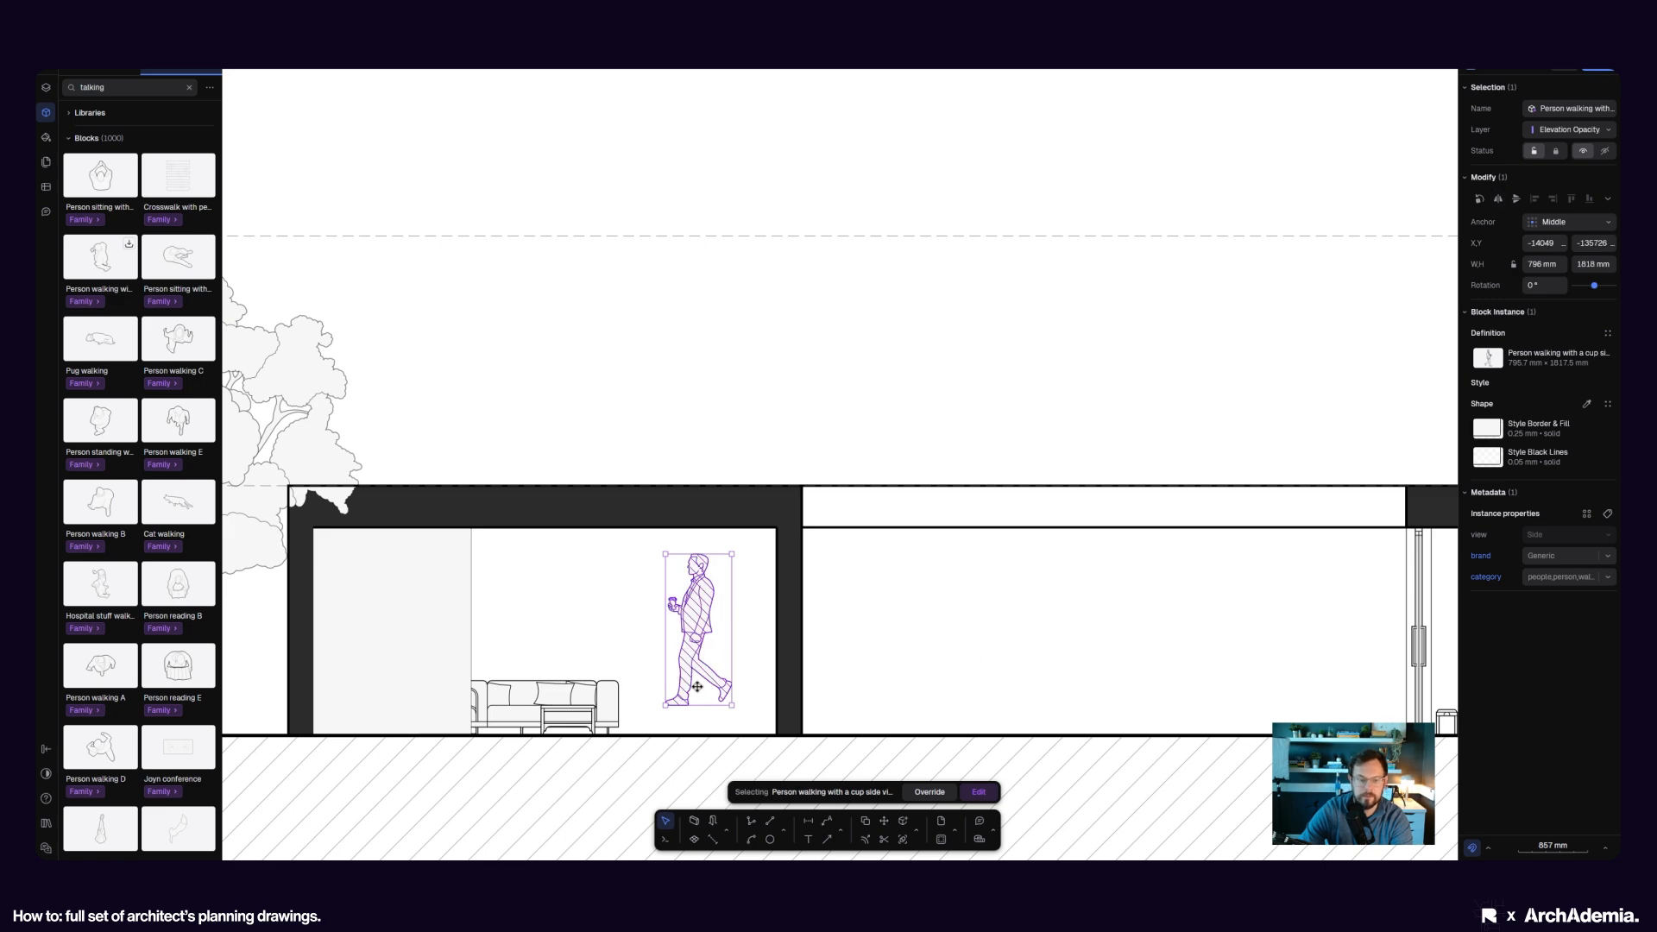
pyautogui.scroll(6, 697, 686)
pyautogui.scroll(-3, 682, 489)
pyautogui.moveTo(682, 489); pyautogui.dragTo(681, 432, button='middle')
pyautogui.scroll(3, 677, 487)
pyautogui.moveTo(677, 488); pyautogui.dragTo(718, 574)
pyautogui.click(531, 603)
# - Compare the empty rooms in Section A-A with the kitchen, dining and living areas on the ground floor plan
pyautogui.scroll(-8, 532, 602)
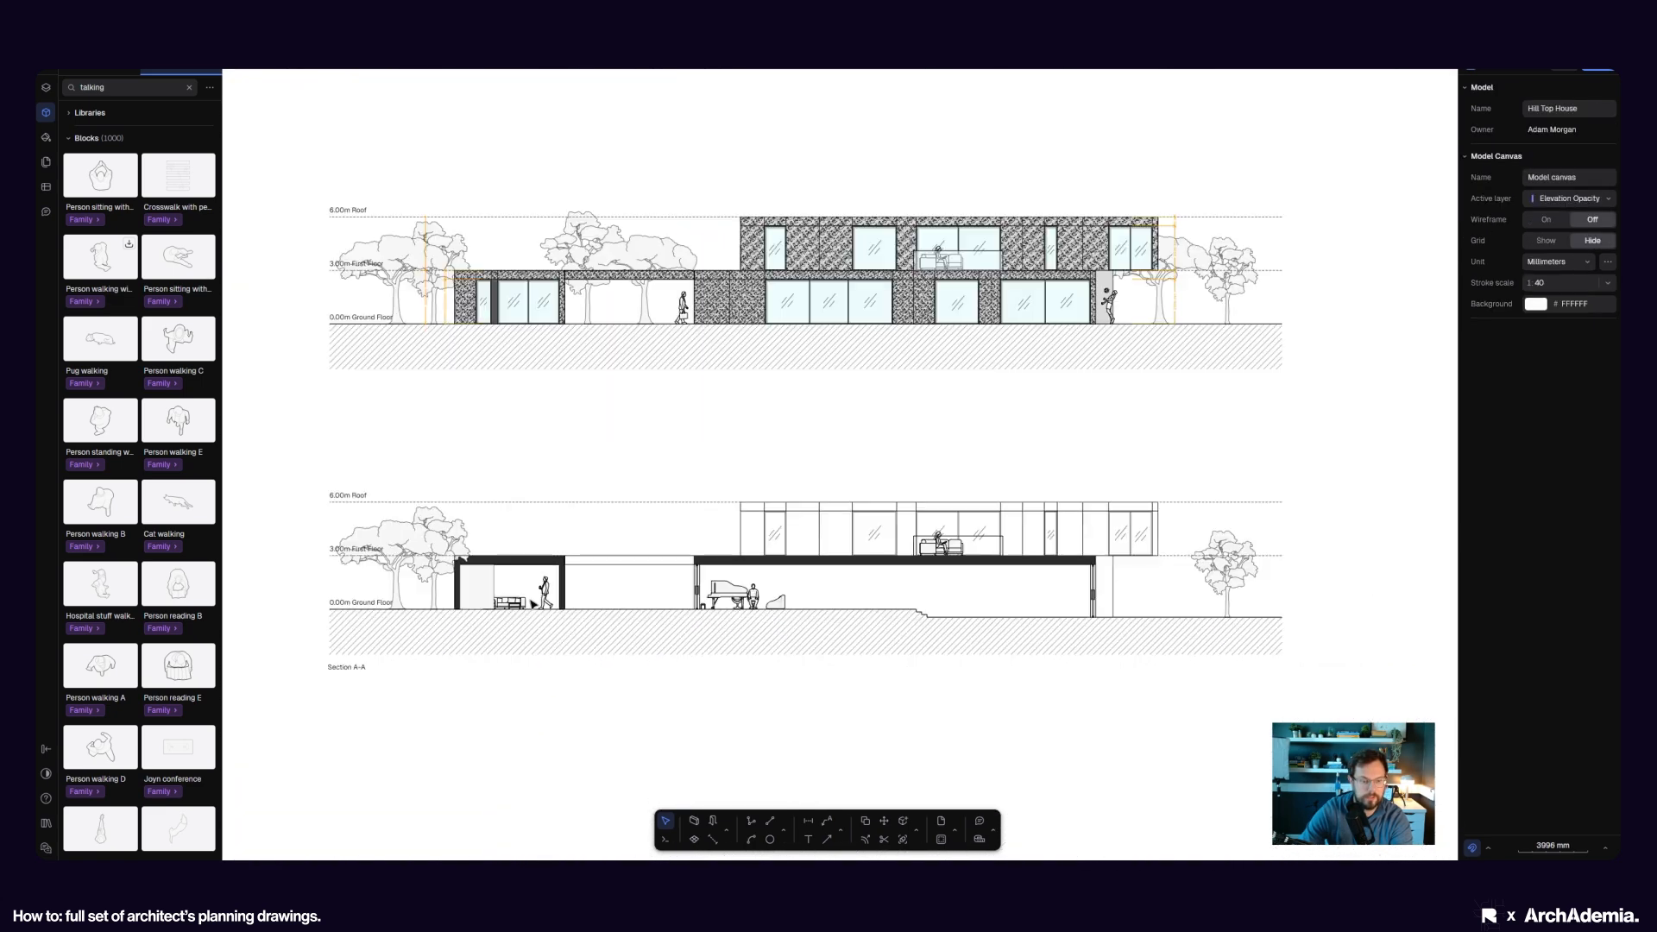
pyautogui.moveTo(803, 580); pyautogui.dragTo(756, 585, button='middle')
pyautogui.scroll(6, 723, 597)
pyautogui.scroll(-3, 749, 609)
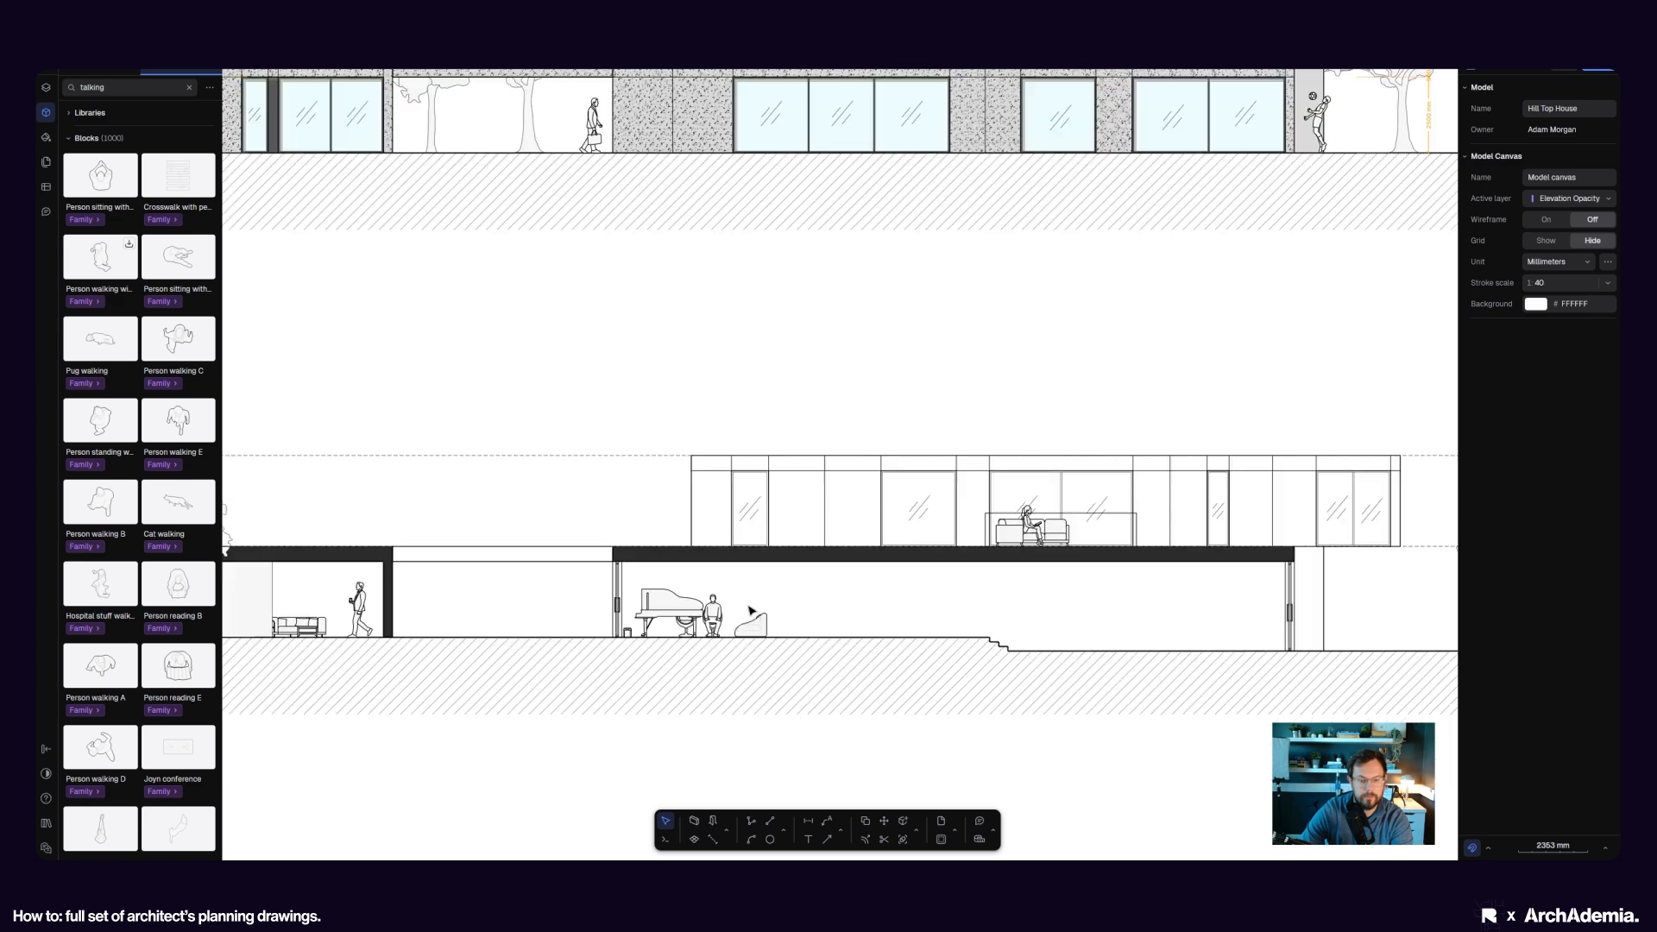
pyautogui.moveTo(886, 602); pyautogui.dragTo(799, 625, button='middle')
pyautogui.scroll(-4, 799, 625)
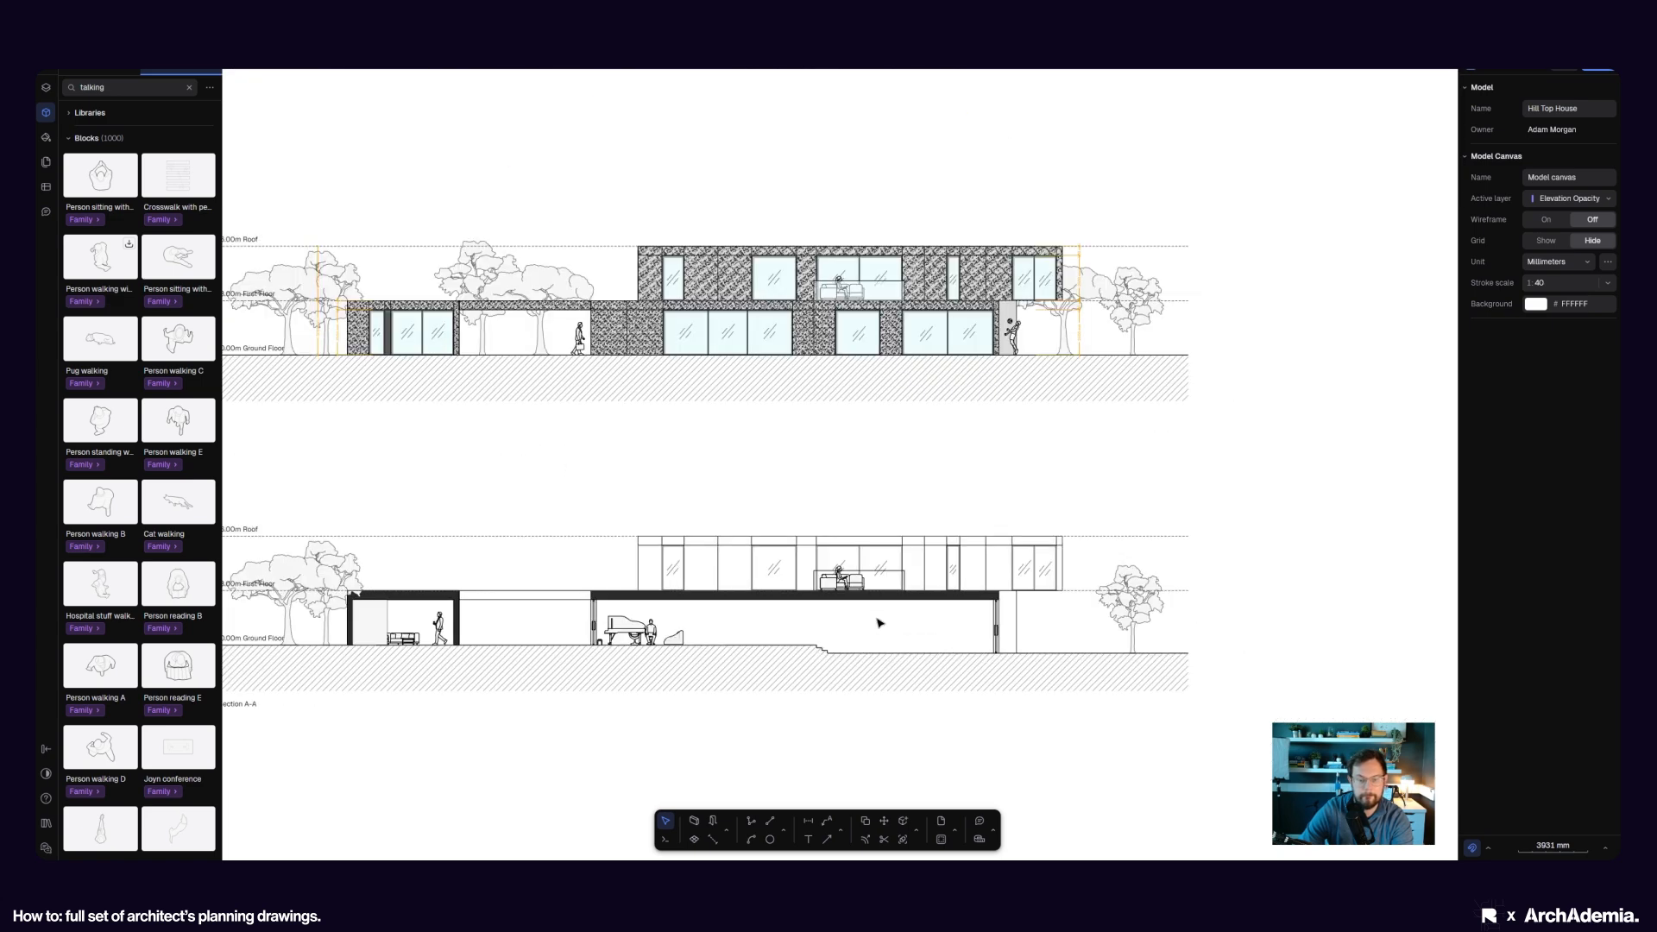
pyautogui.scroll(-4, 861, 634)
pyautogui.moveTo(755, 277); pyautogui.dragTo(722, 448, button='middle')
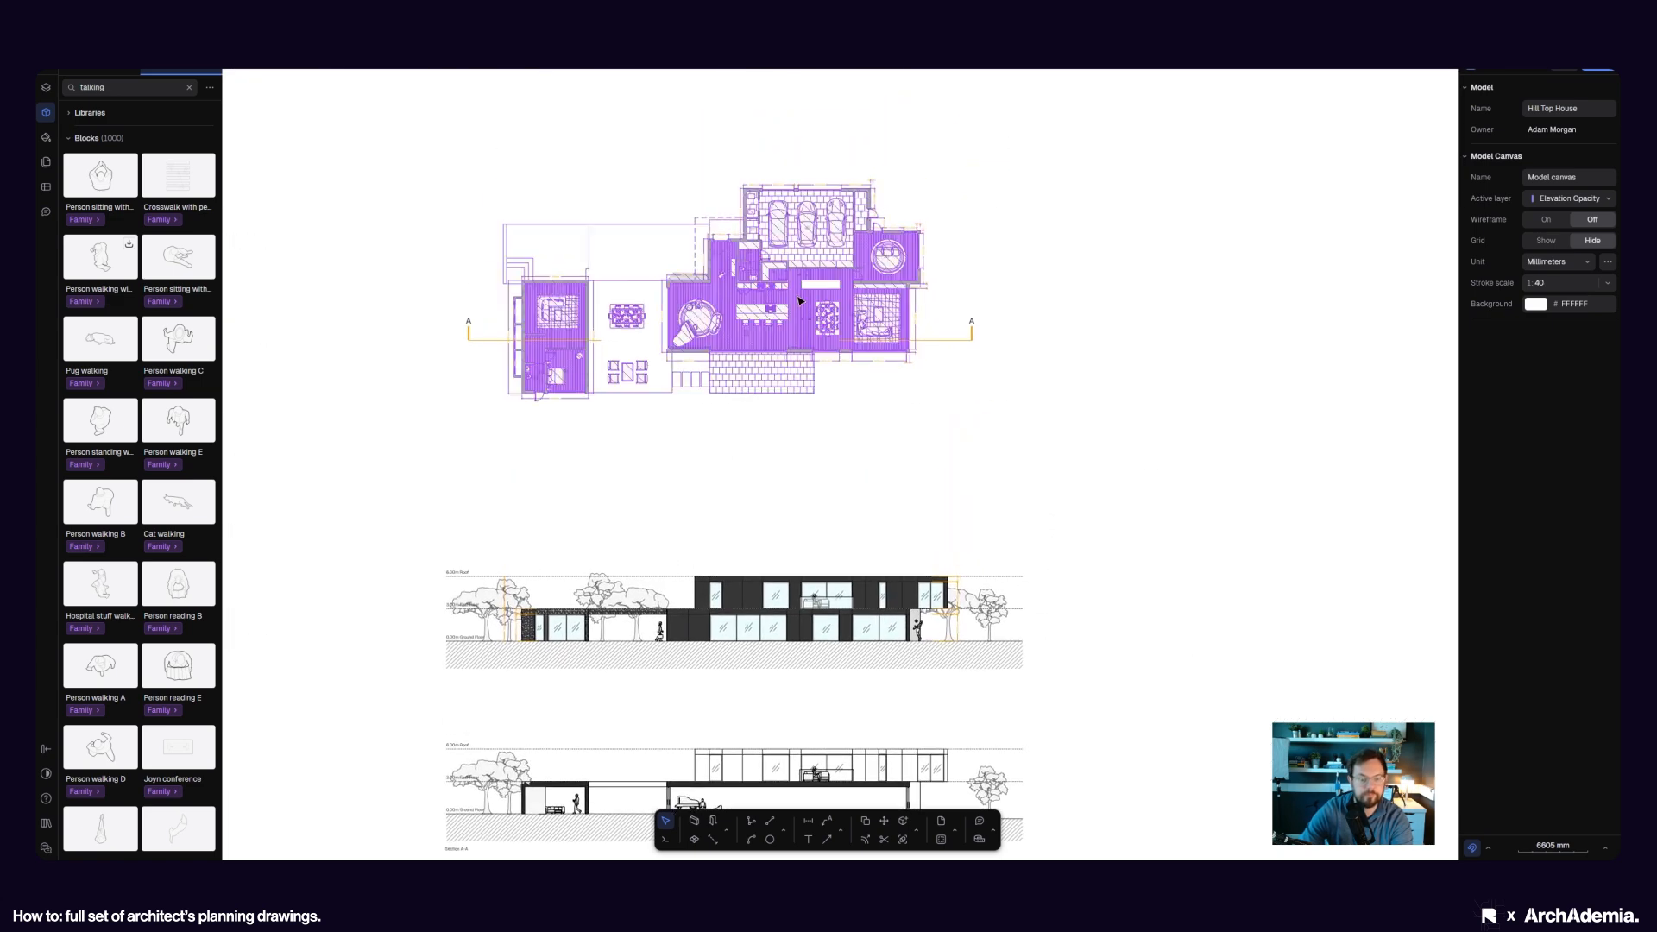
pyautogui.scroll(4, 796, 287)
pyautogui.click(667, 326)
pyautogui.scroll(3, 715, 332)
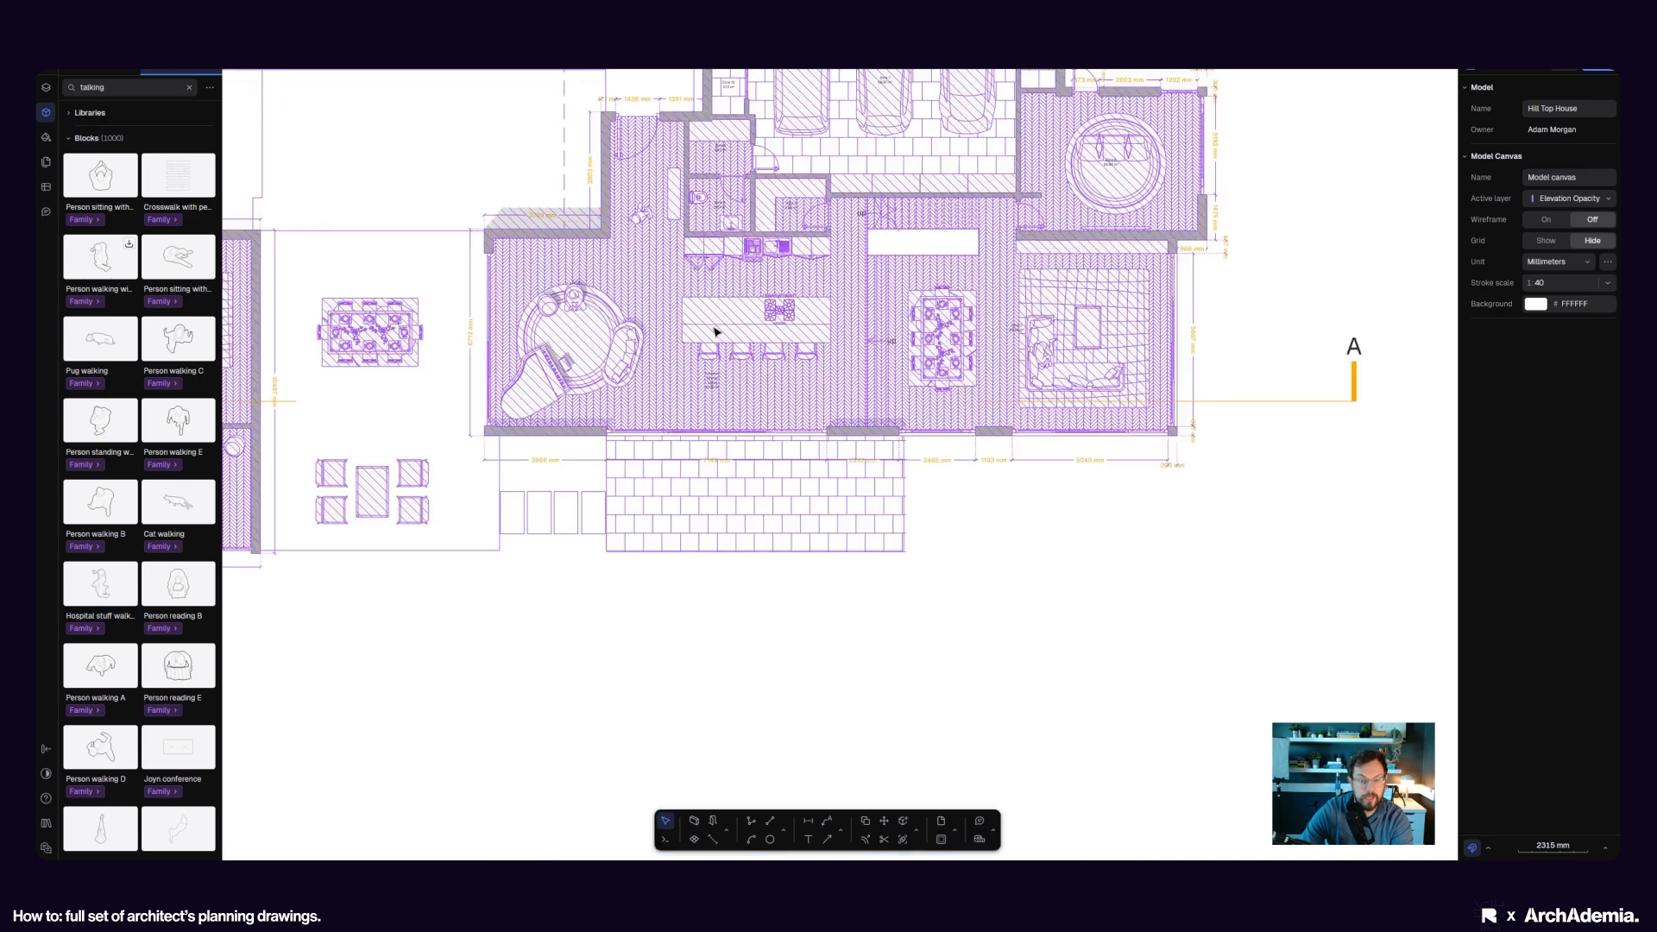
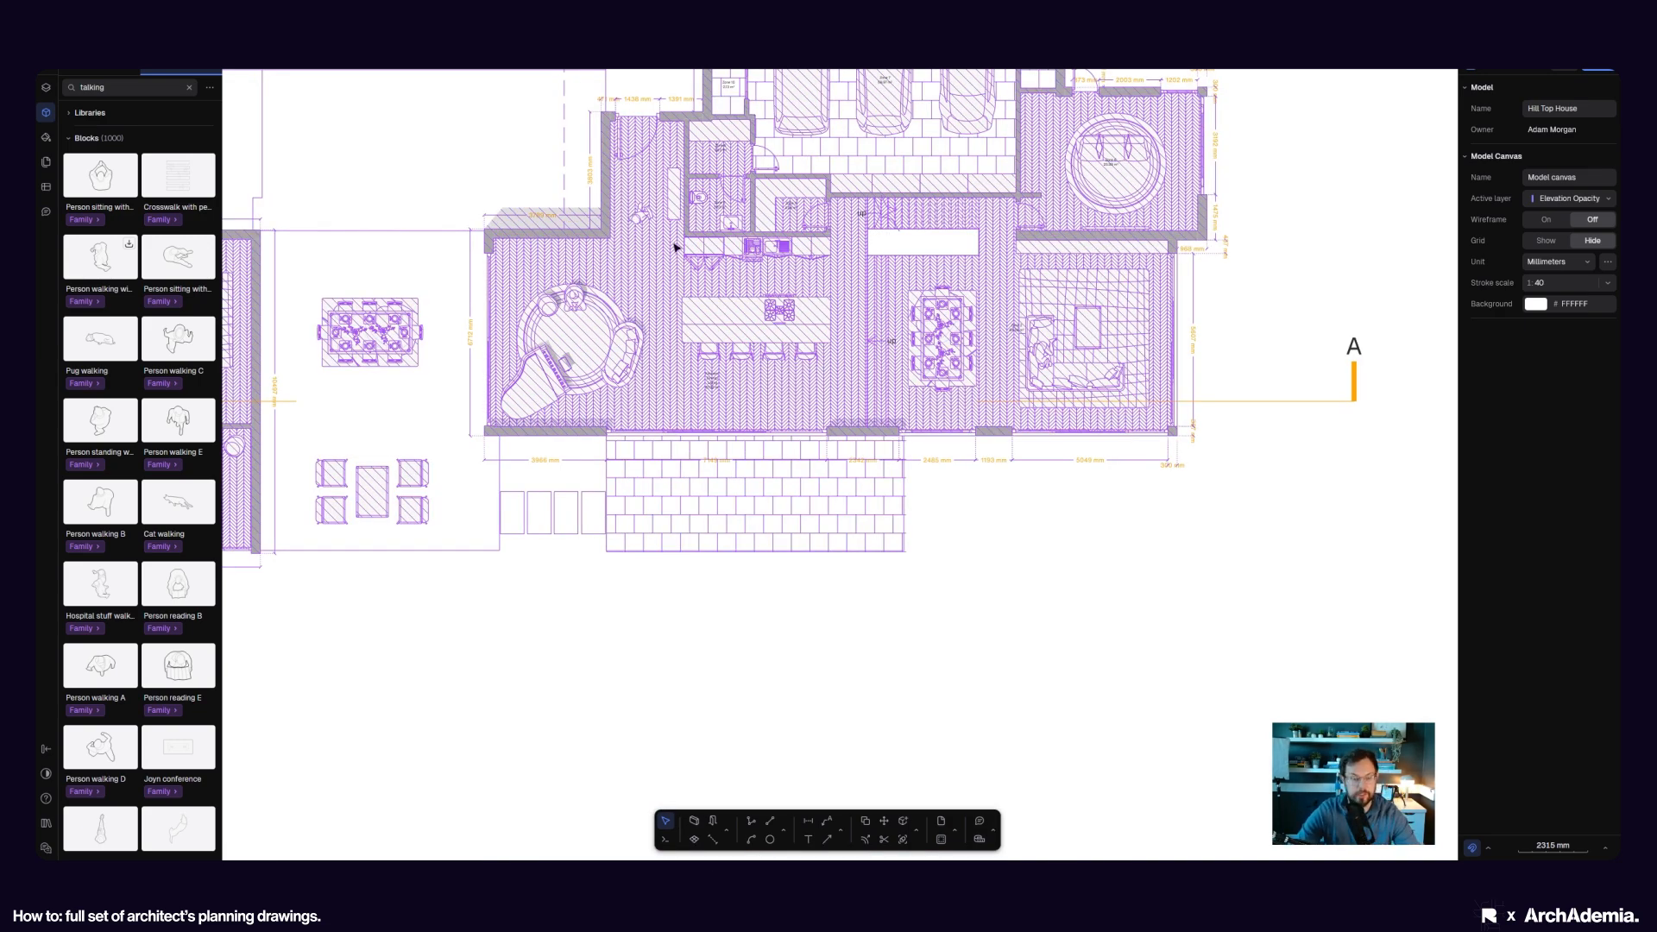
pyautogui.scroll(5, 675, 248)
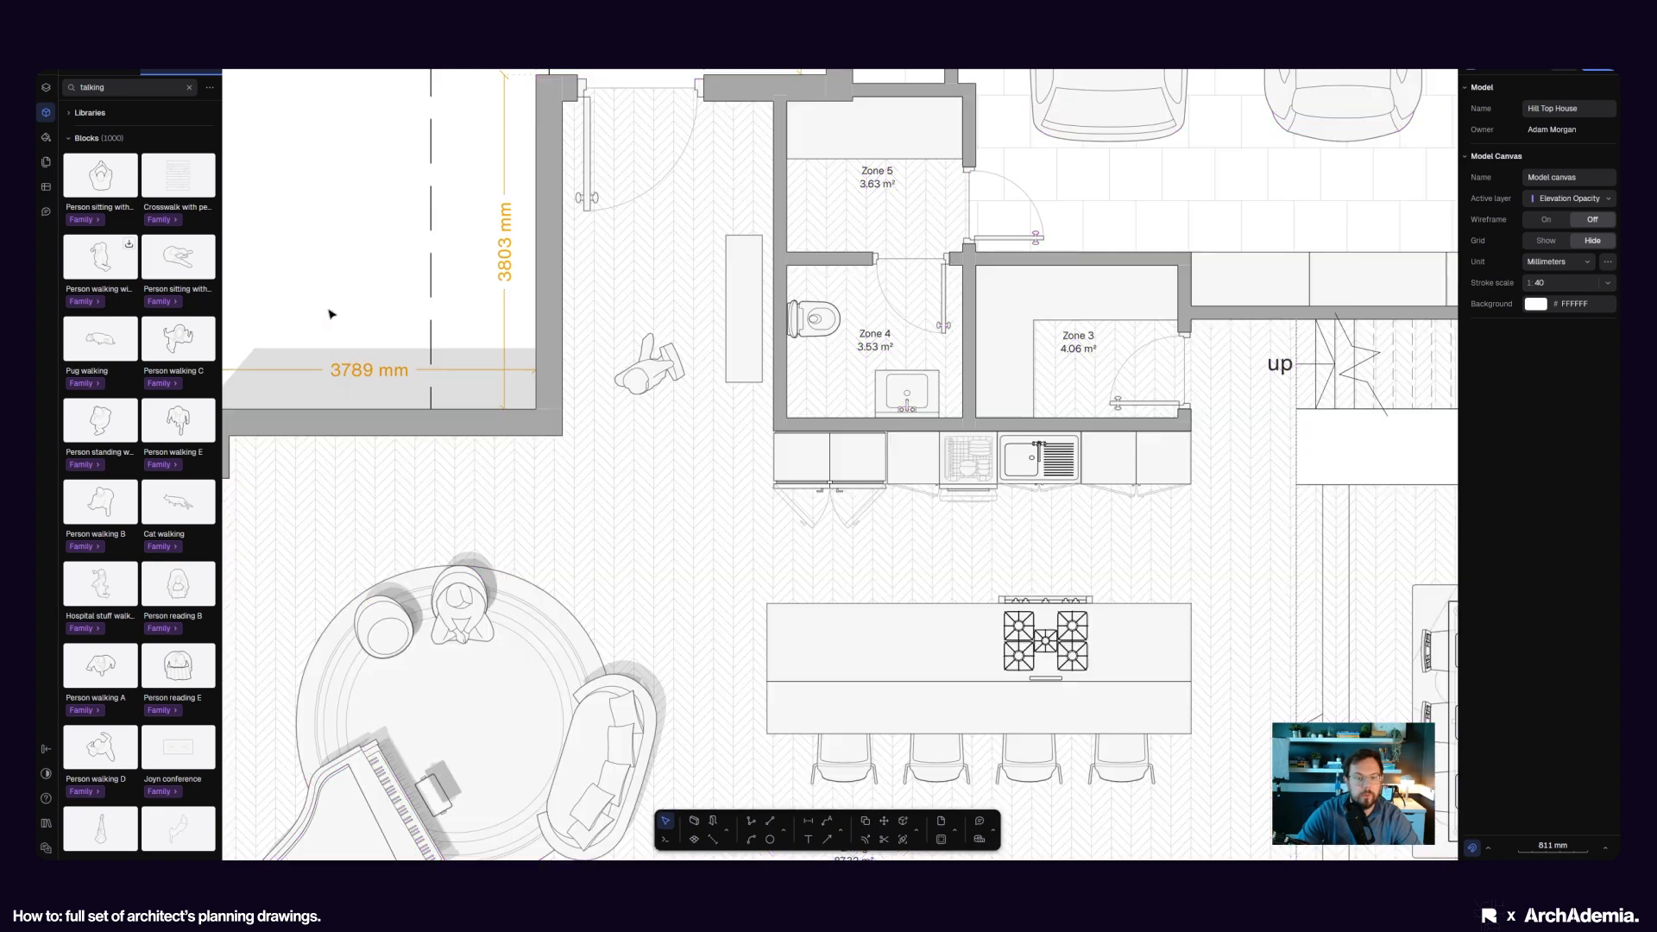
# - Open the ground floor plan block for editing, select the L-shaped kitchen with island and check its alternative views
pyautogui.doubleClick(939, 460)
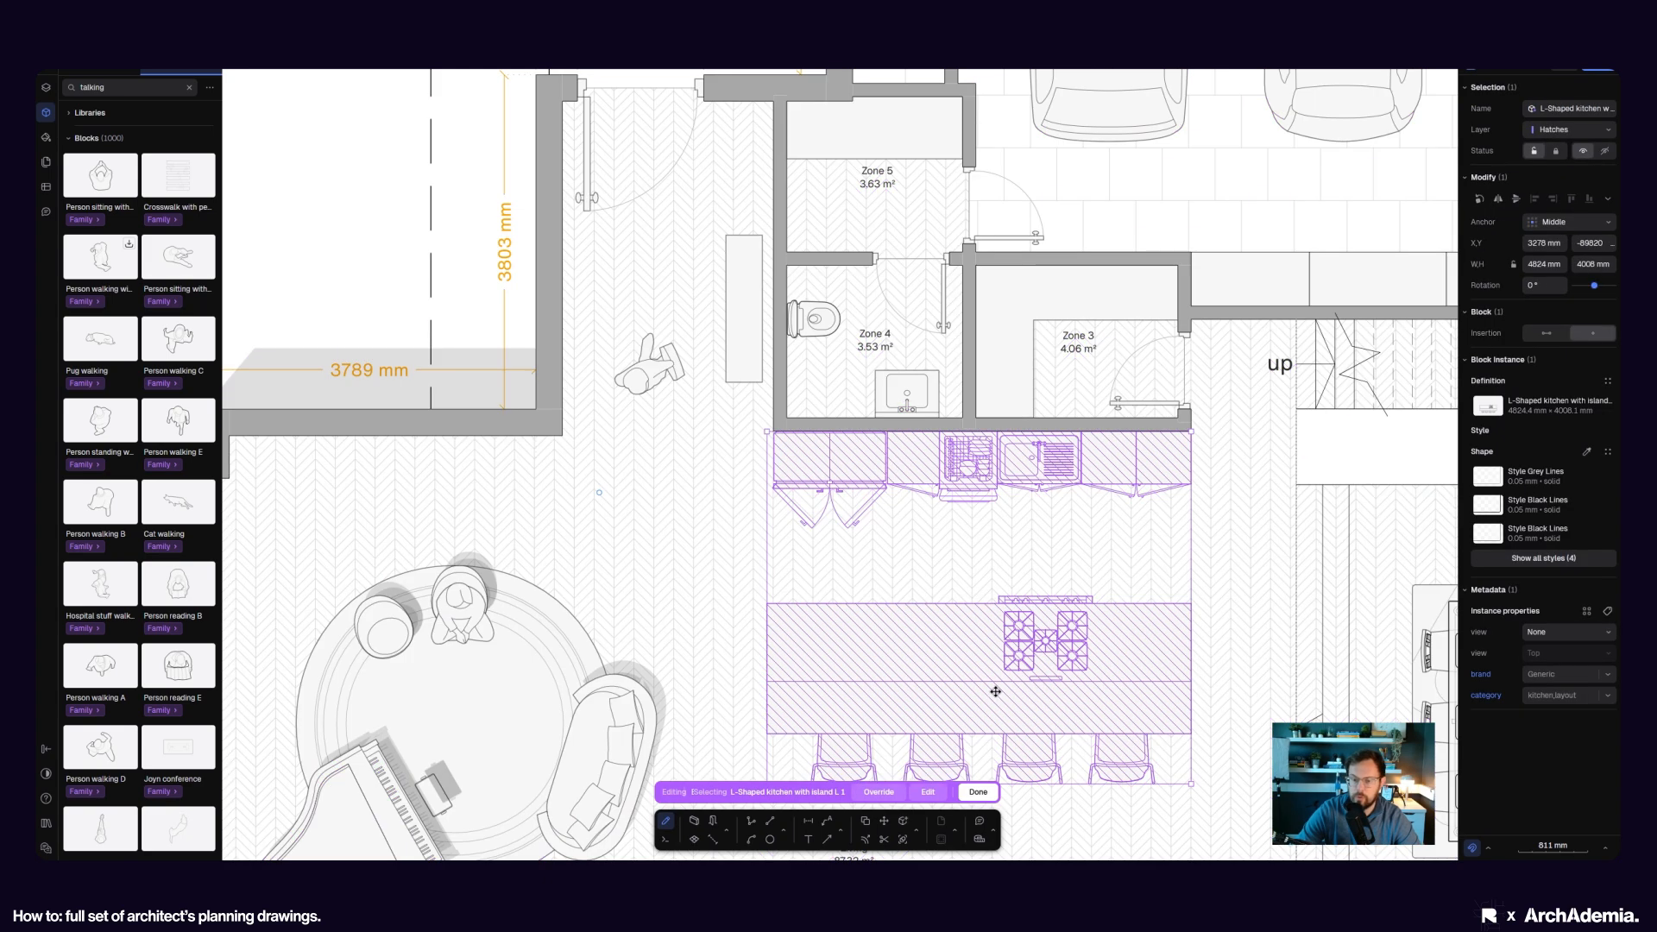
pyautogui.scroll(-8, 995, 692)
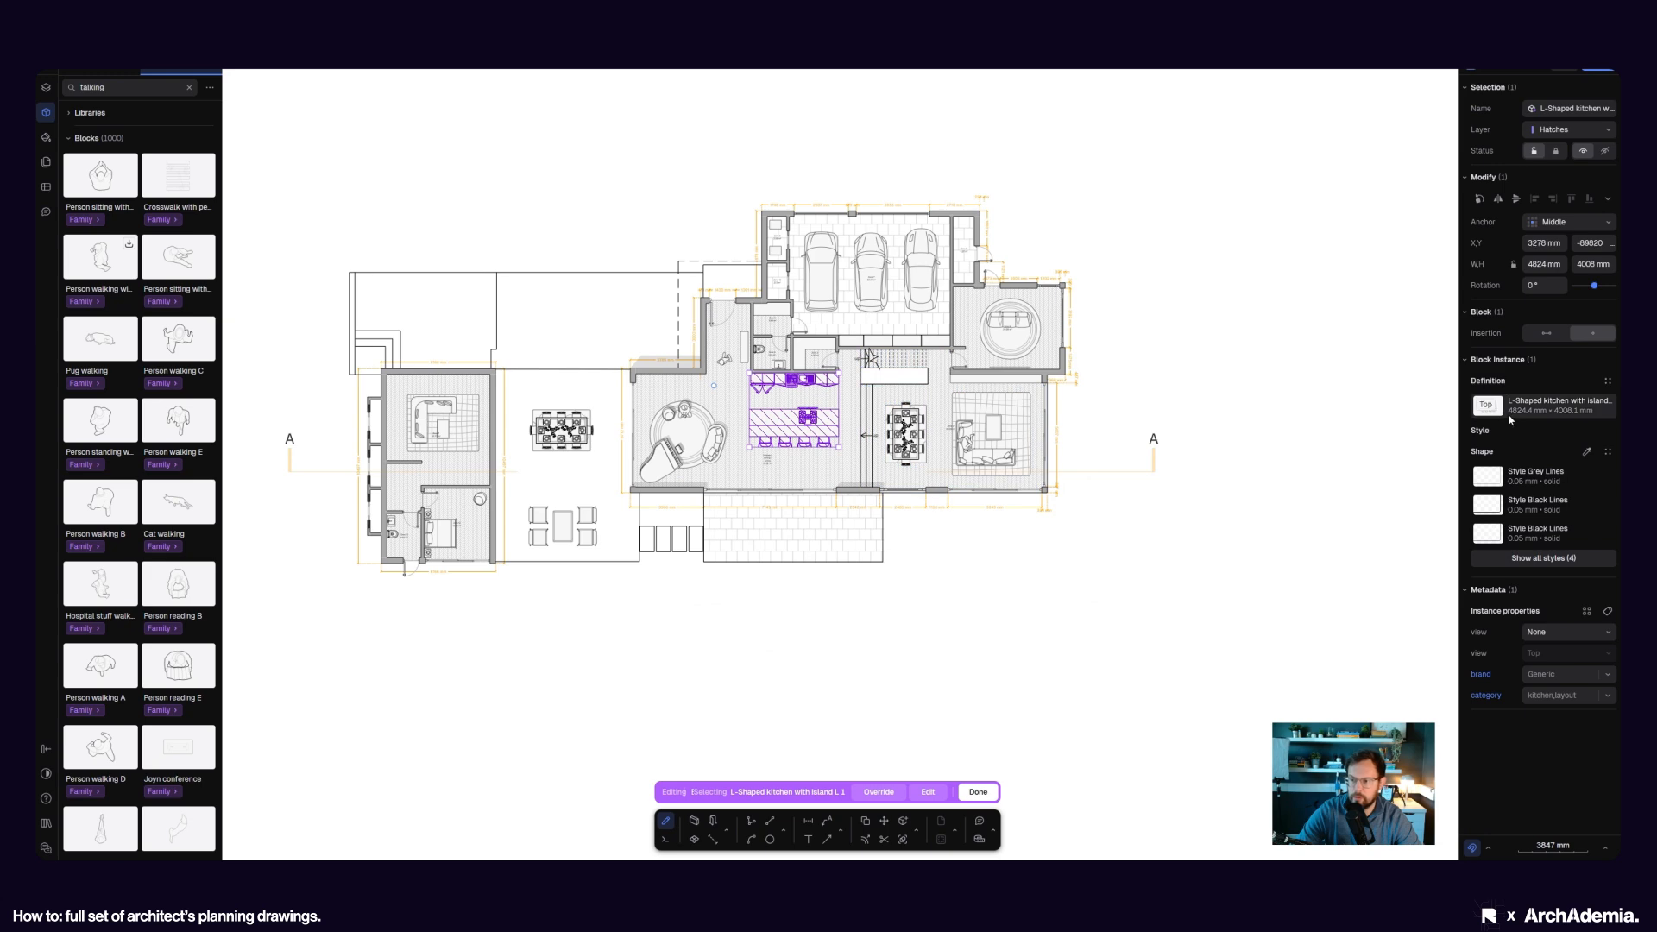
pyautogui.click(1510, 417)
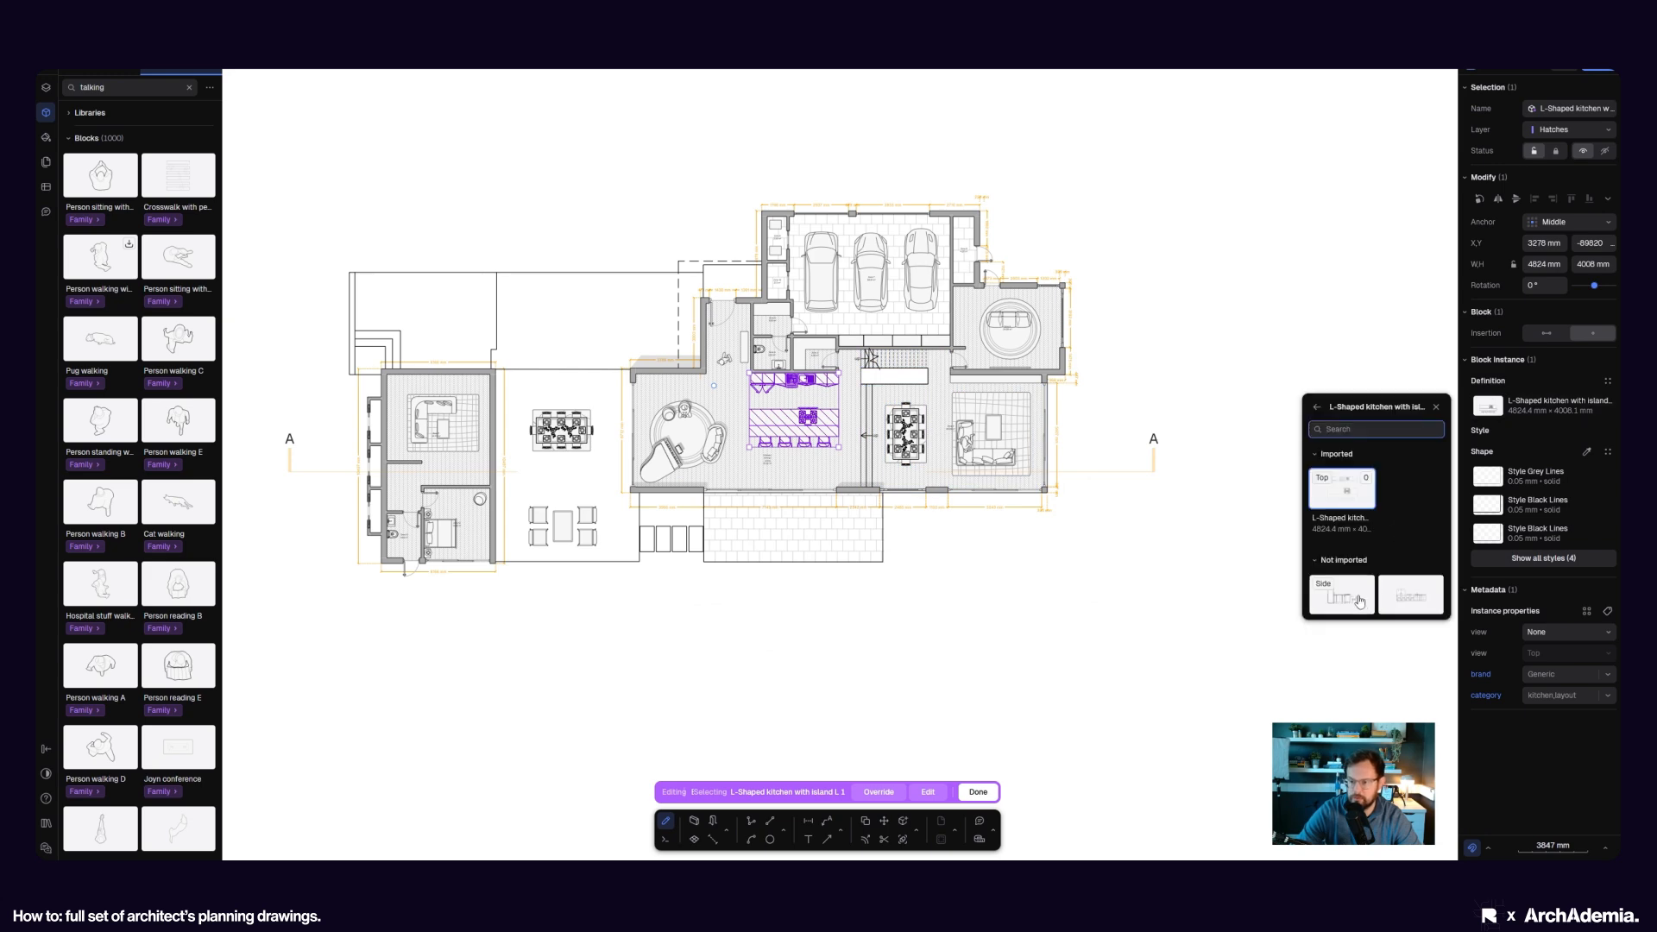
pyautogui.click(1083, 617)
pyautogui.click(825, 438)
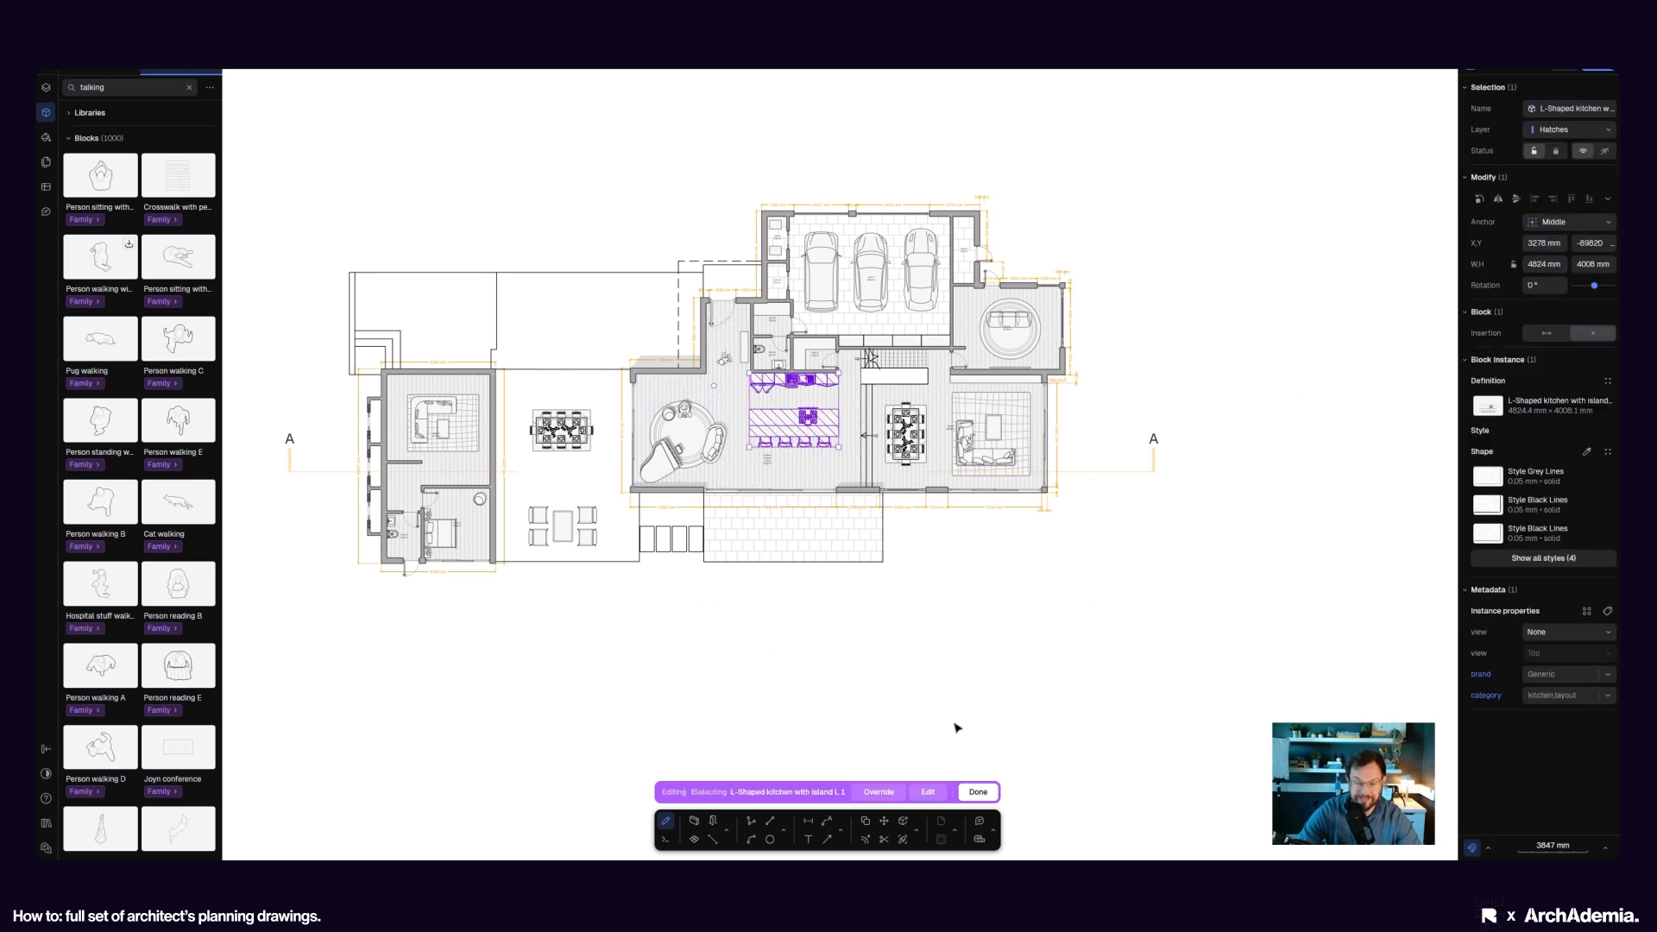
pyautogui.scroll(-5, 661, 308)
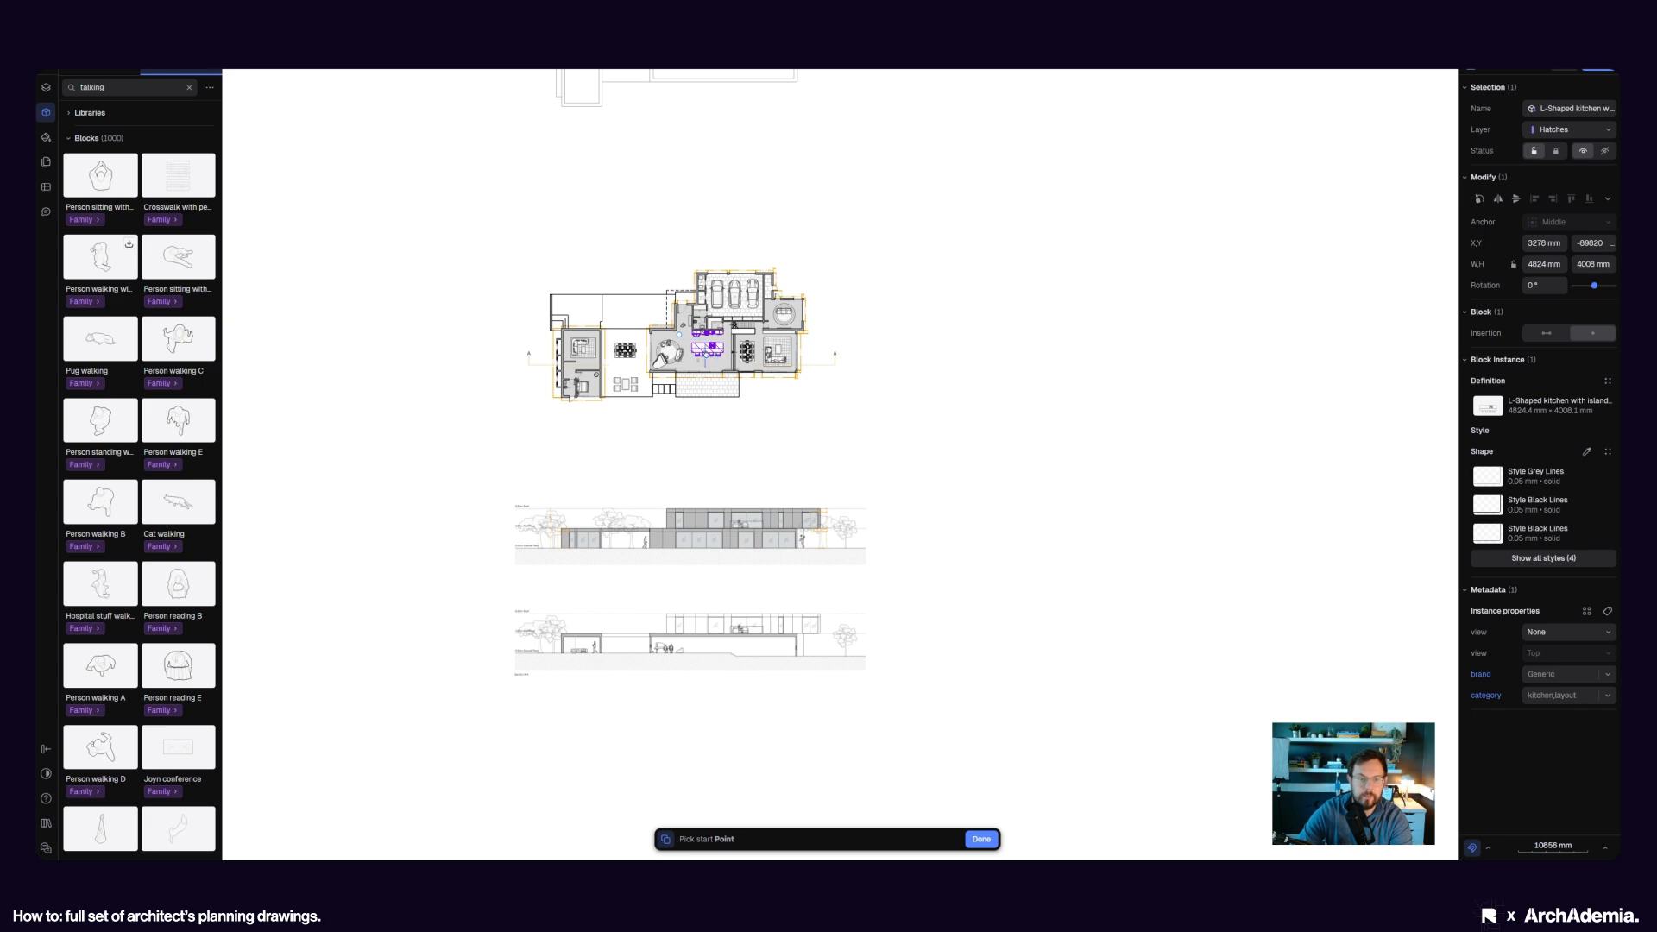
pyautogui.scroll(5, 723, 341)
pyautogui.press('Escape')
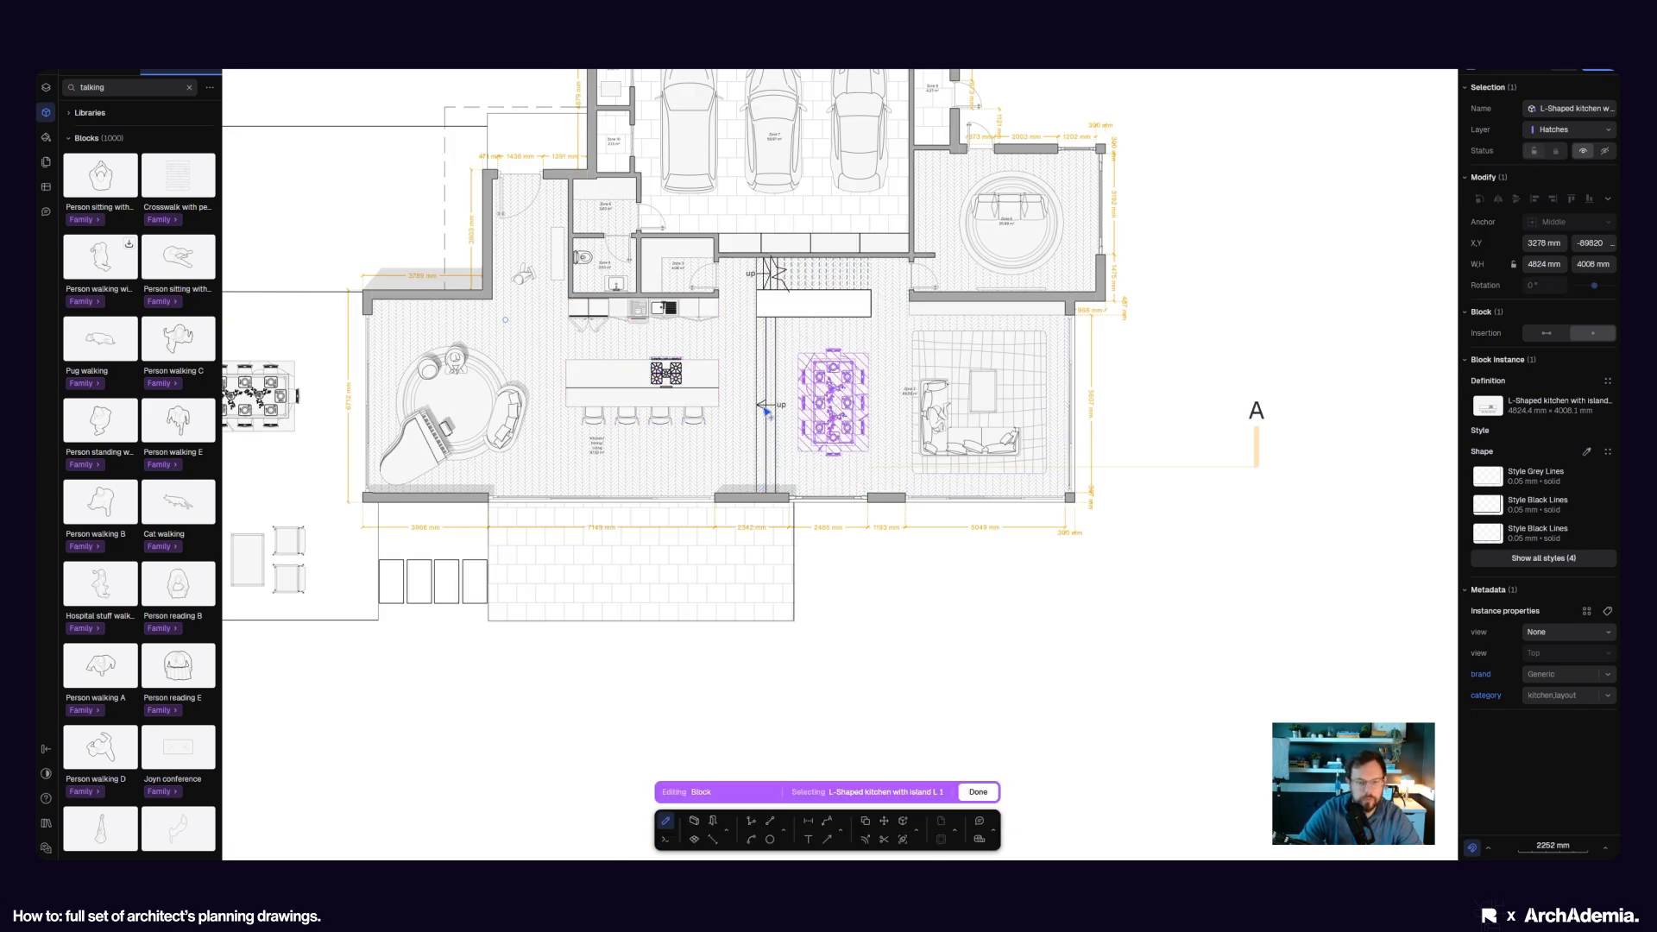
# - Copy the kitchen, indoor dining table set and corner sofa together from the ground floor plan straight down into Section A-A
pyautogui.keyDown('shift'); pyautogui.click(825, 417); pyautogui.keyUp('shift')
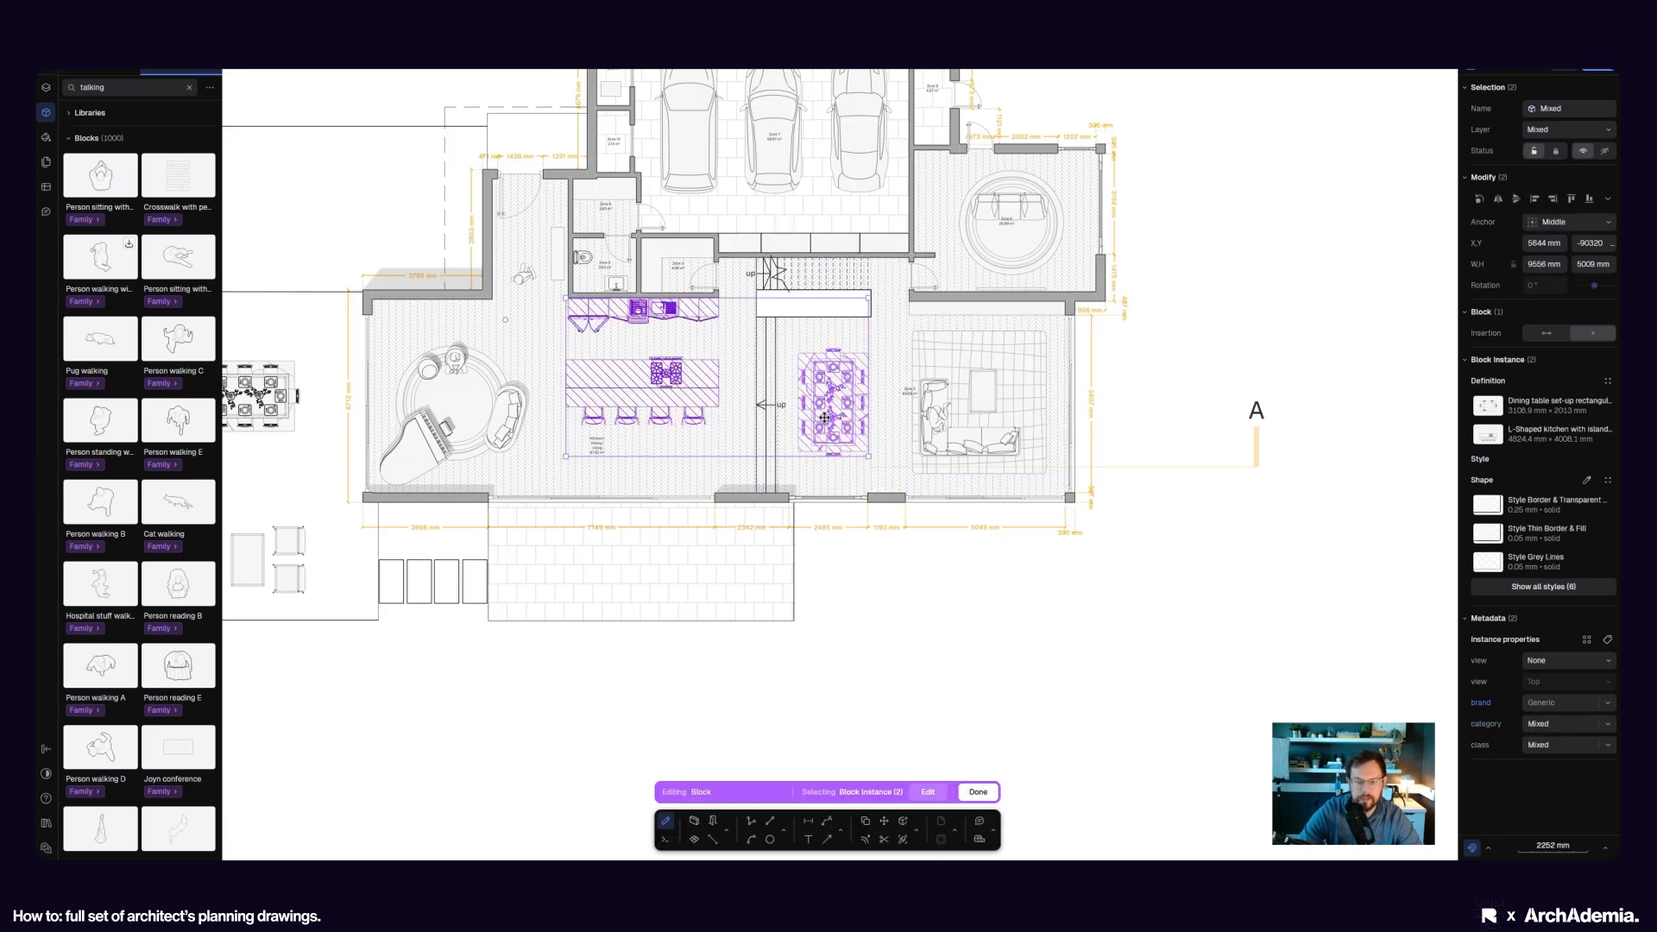
pyautogui.keyDown('shift'); pyautogui.click(941, 451); pyautogui.keyUp('shift')
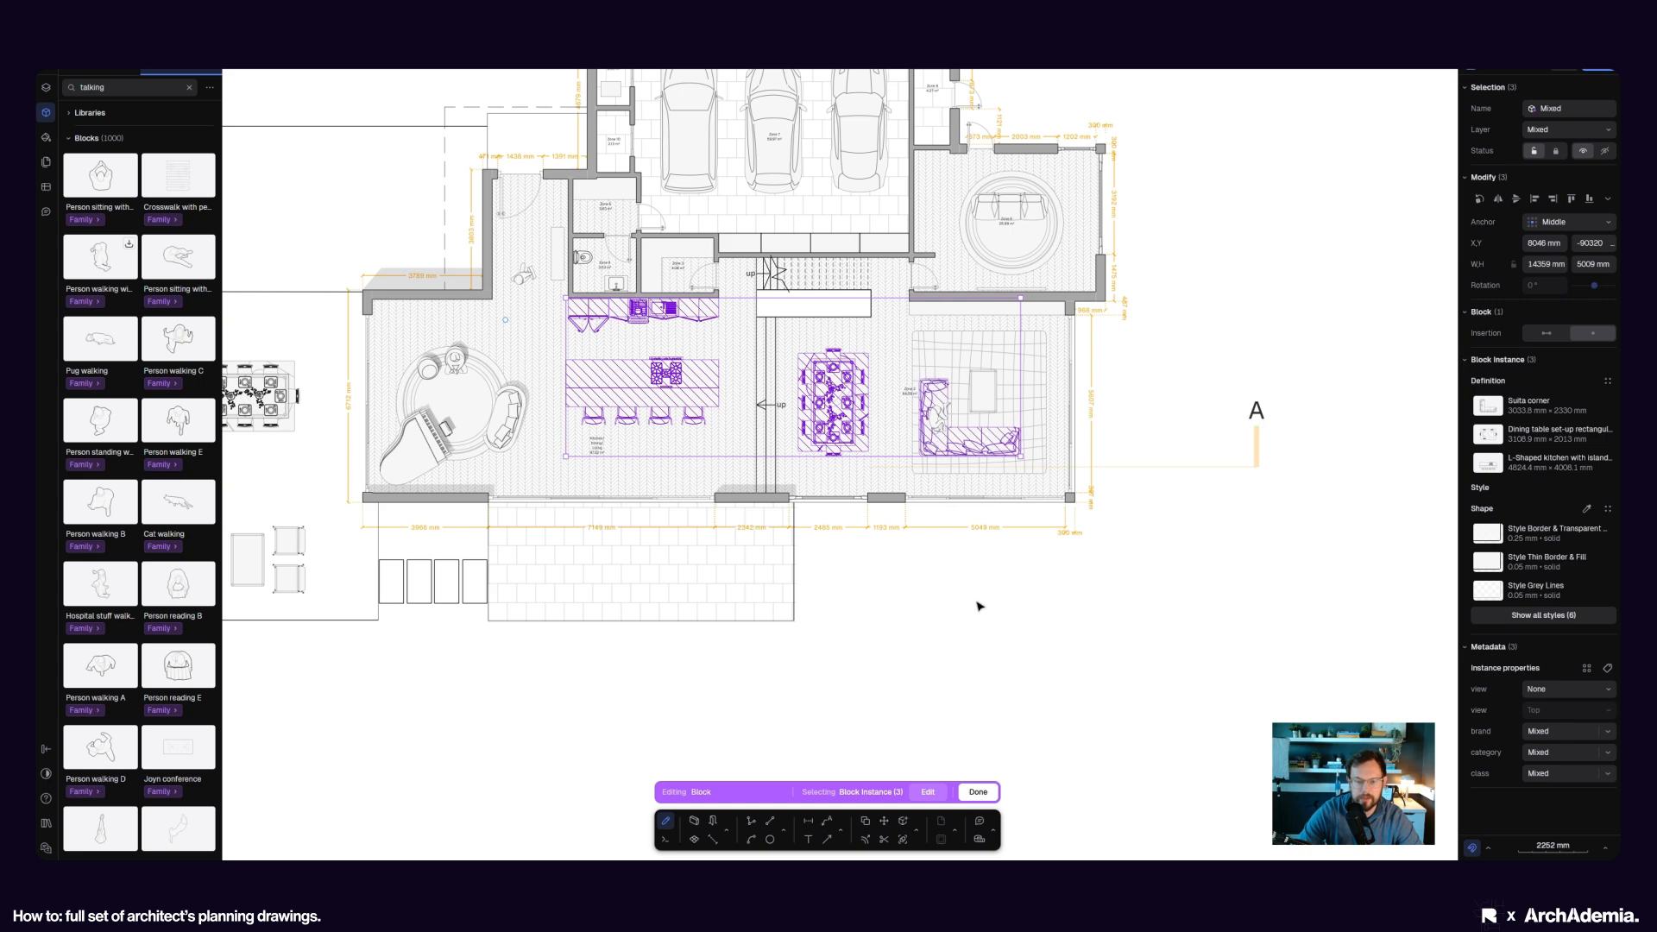
pyautogui.click(863, 822)
pyautogui.scroll(-5, 720, 518)
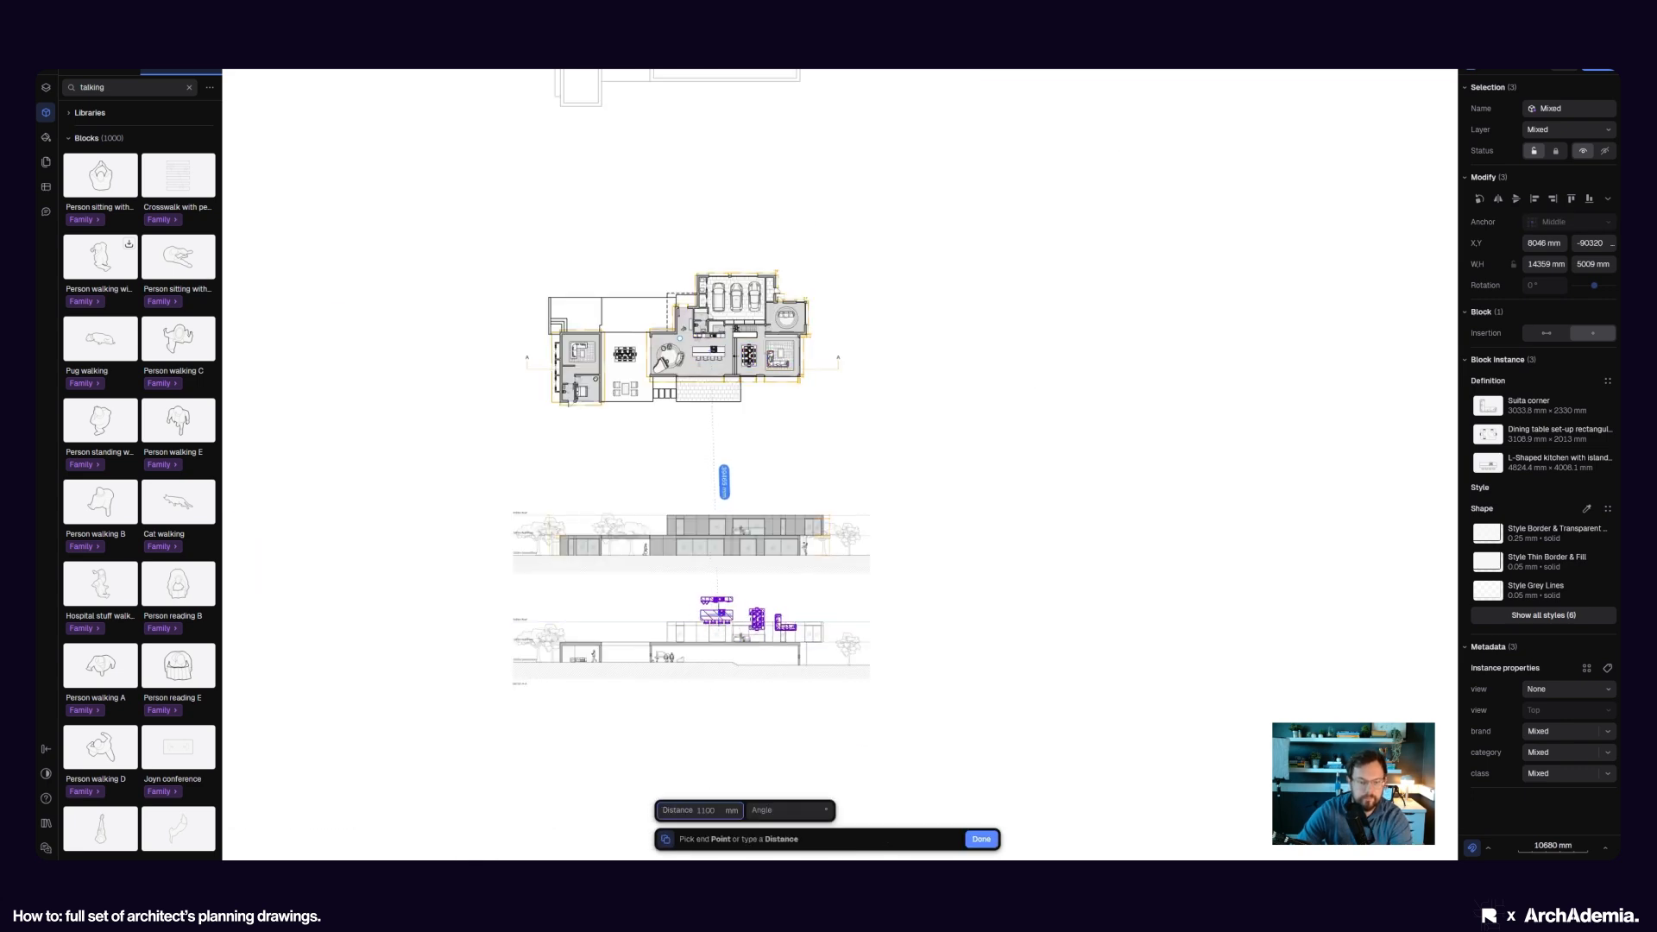
pyautogui.scroll(3, 656, 621)
pyautogui.scroll(2, 656, 621)
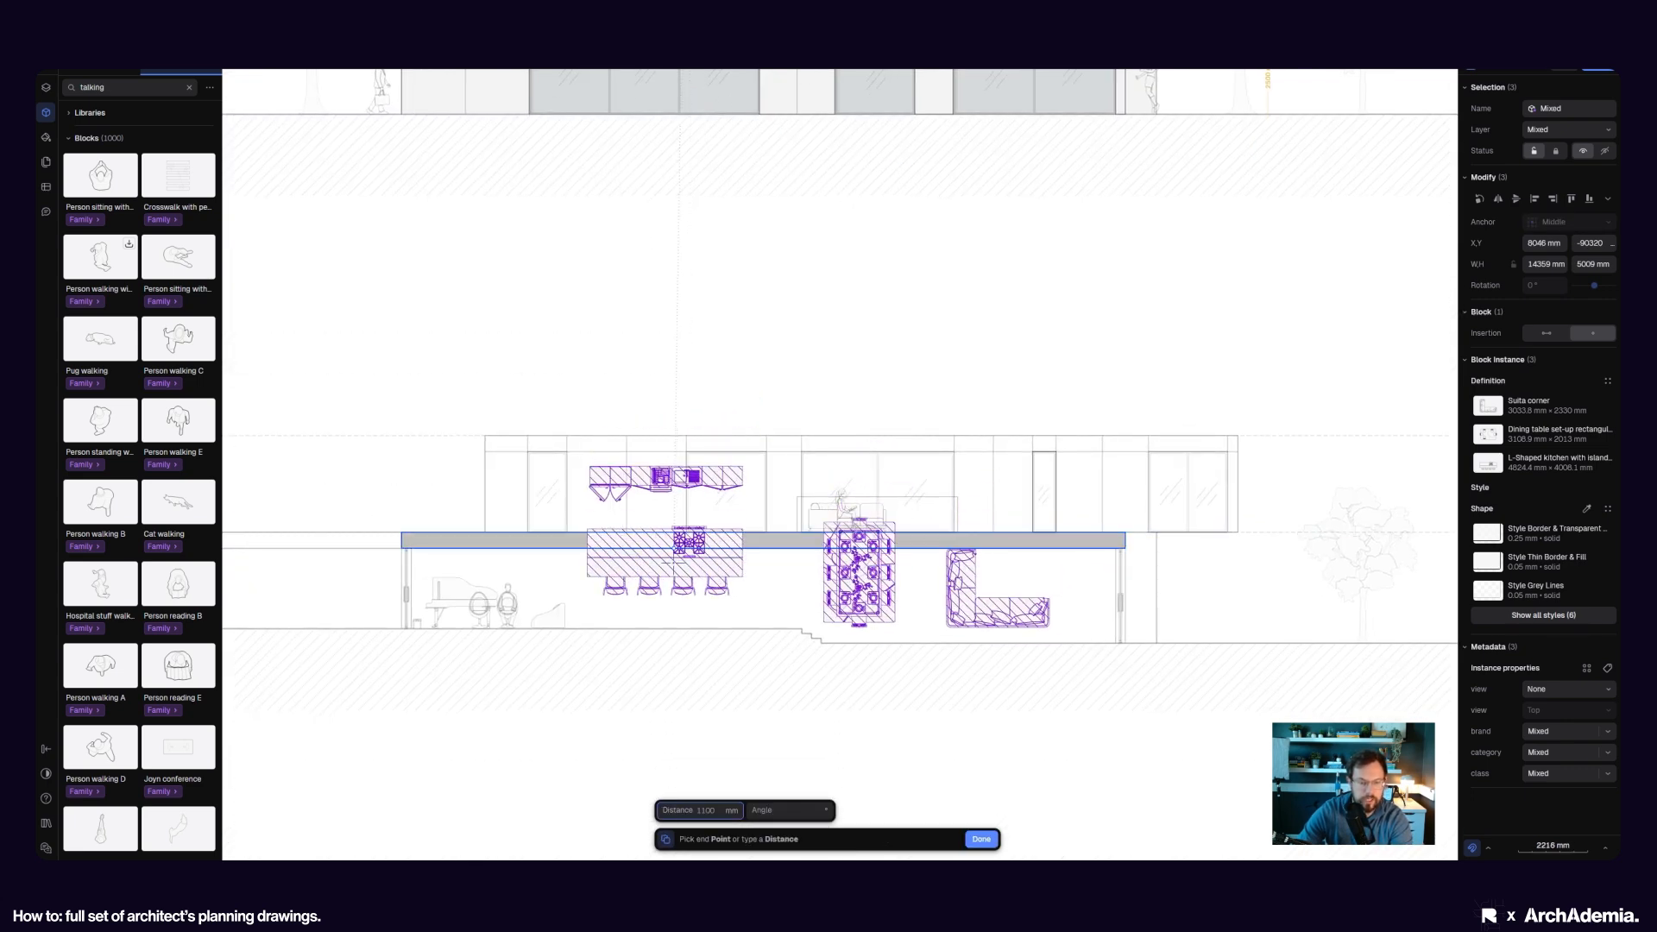
pyautogui.click(695, 577)
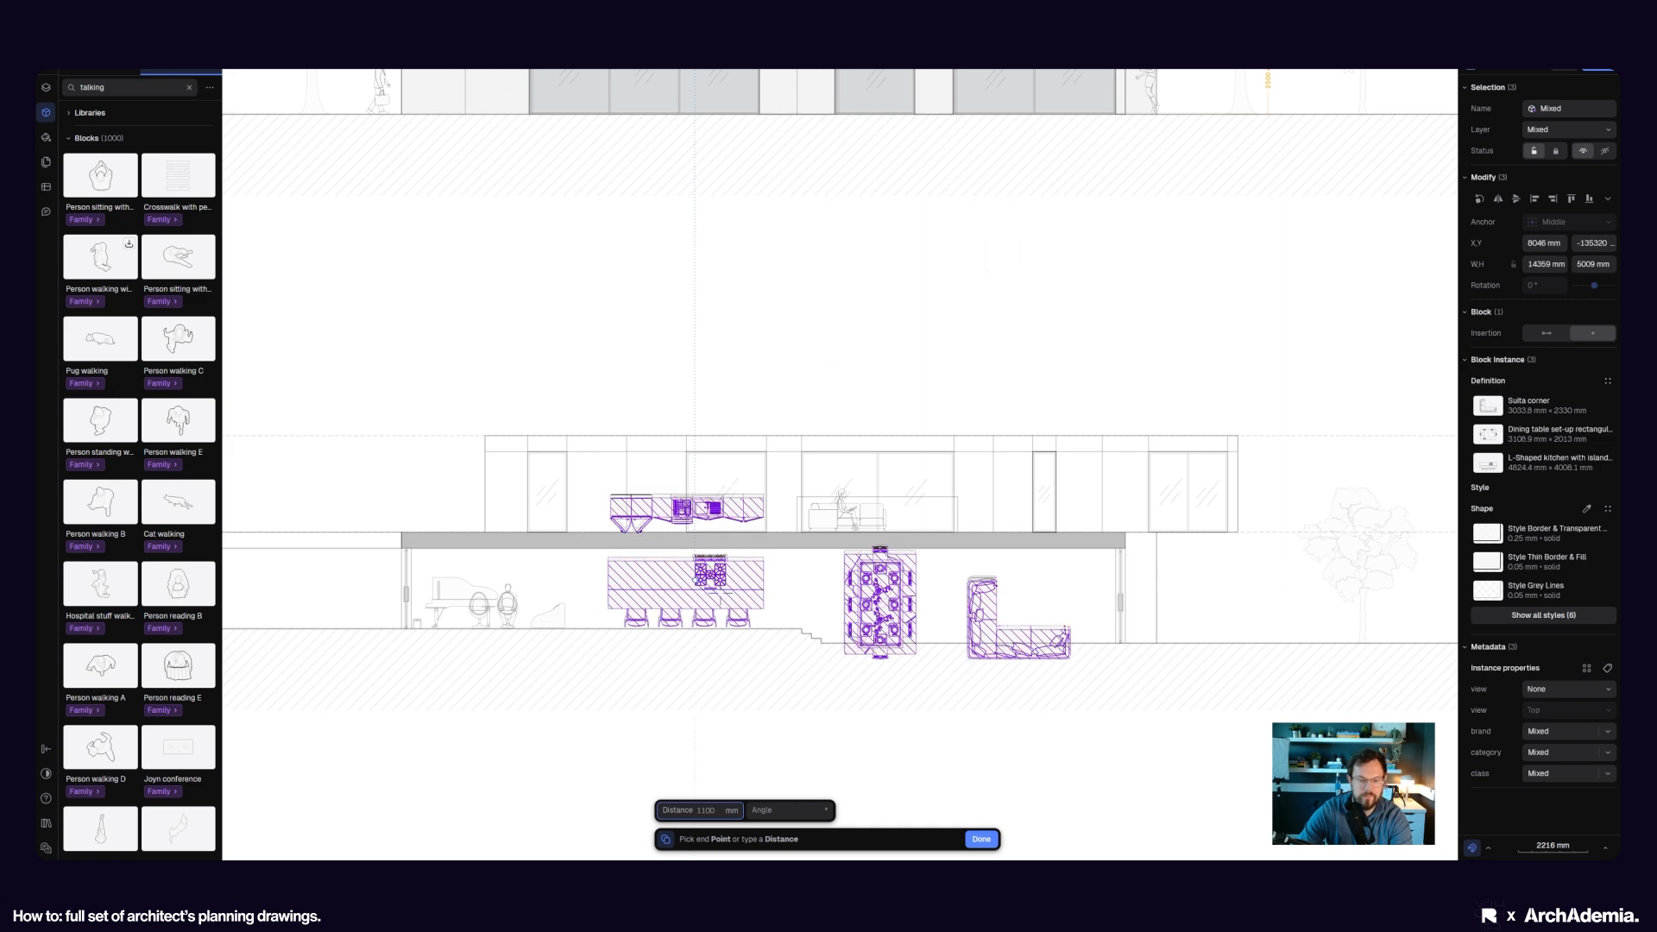
# - Cut the copied furniture out of the plan block, leave block editing and paste it at the same place in the main drawing
pyautogui.press('Escape')
pyautogui.press('Delete')
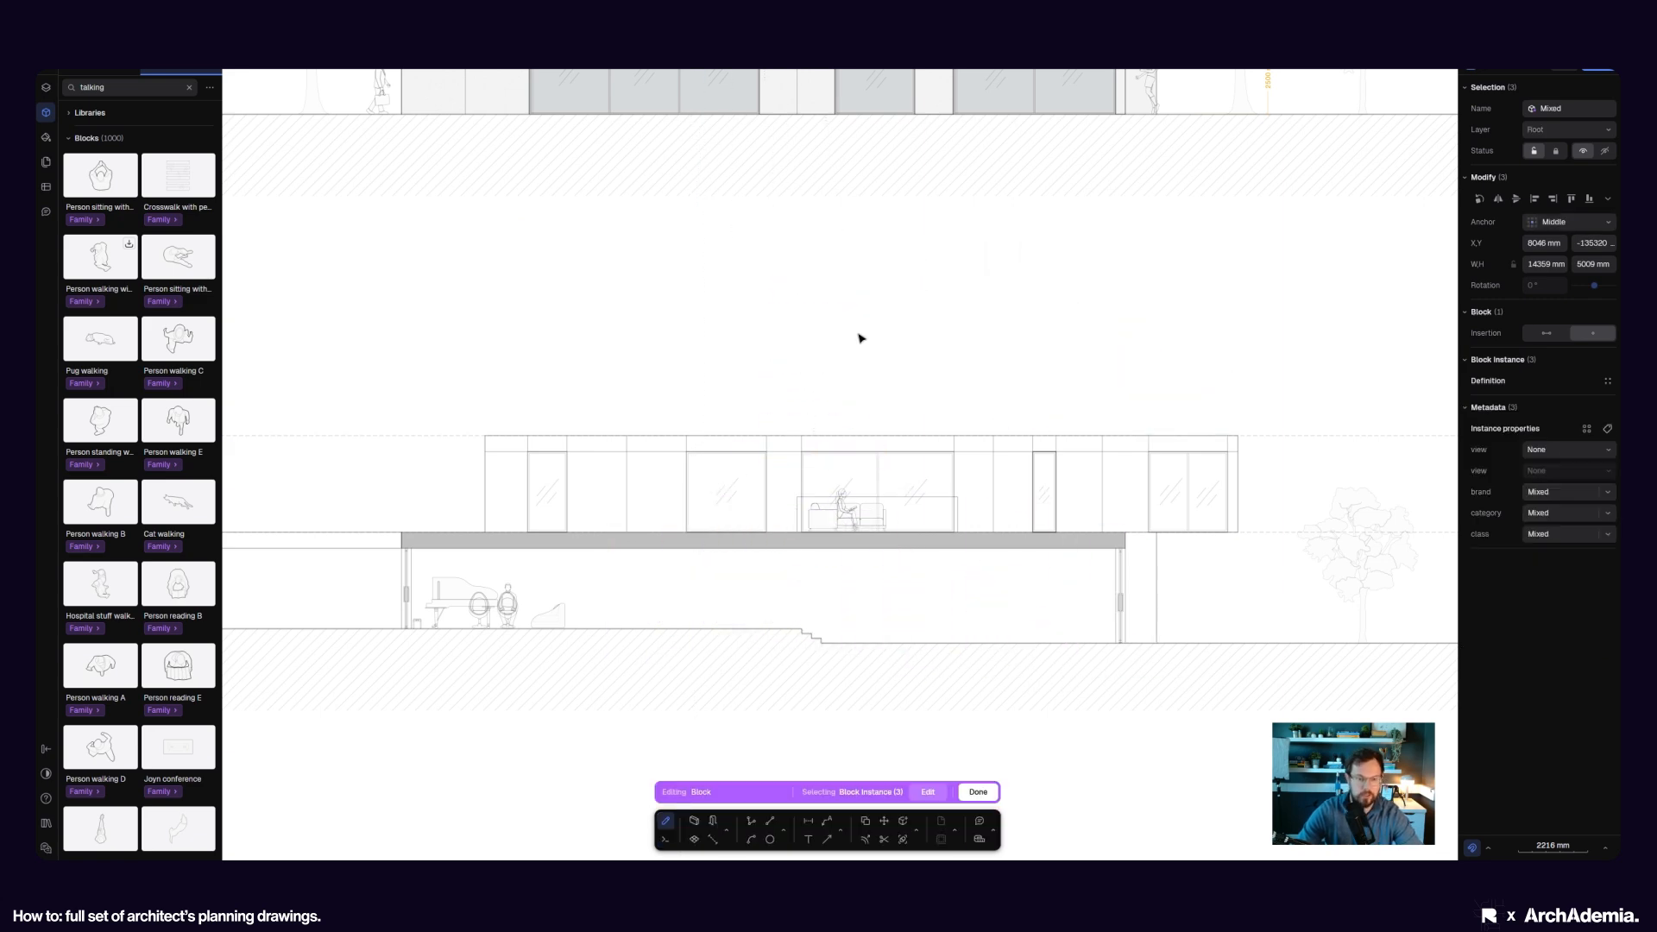
pyautogui.press('Escape')
pyautogui.press('Escape')
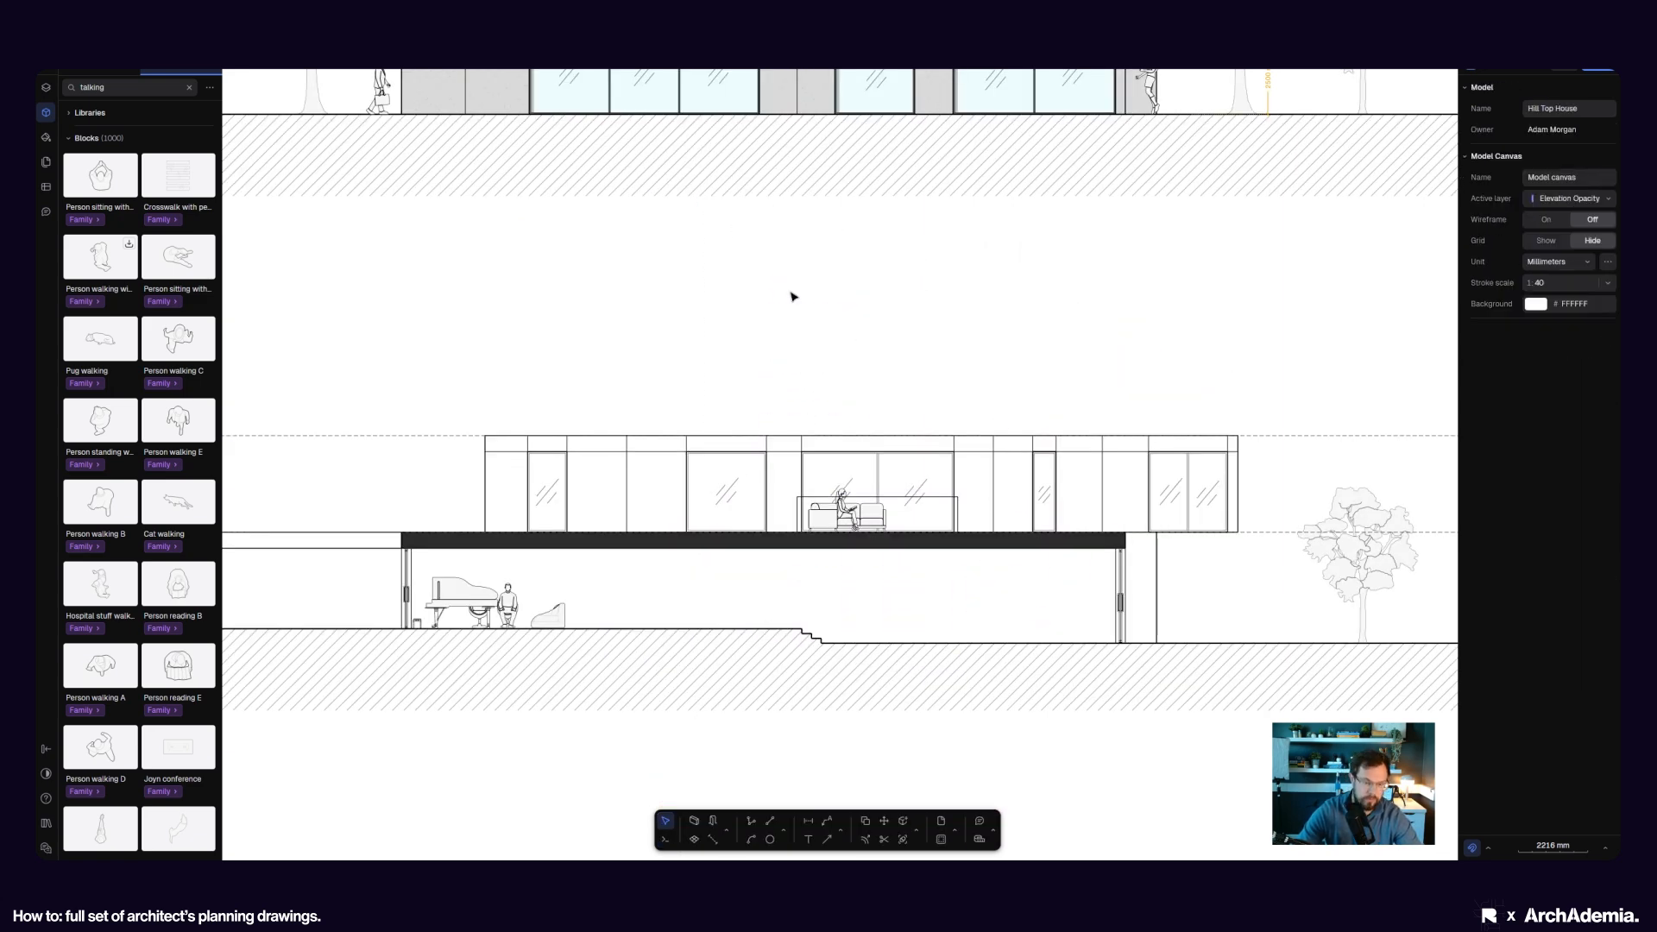
pyautogui.hotkey('ctrl', 'v')
# - Switch the L-shaped kitchen with island in Section A-A to its Front view
pyautogui.click(689, 604)
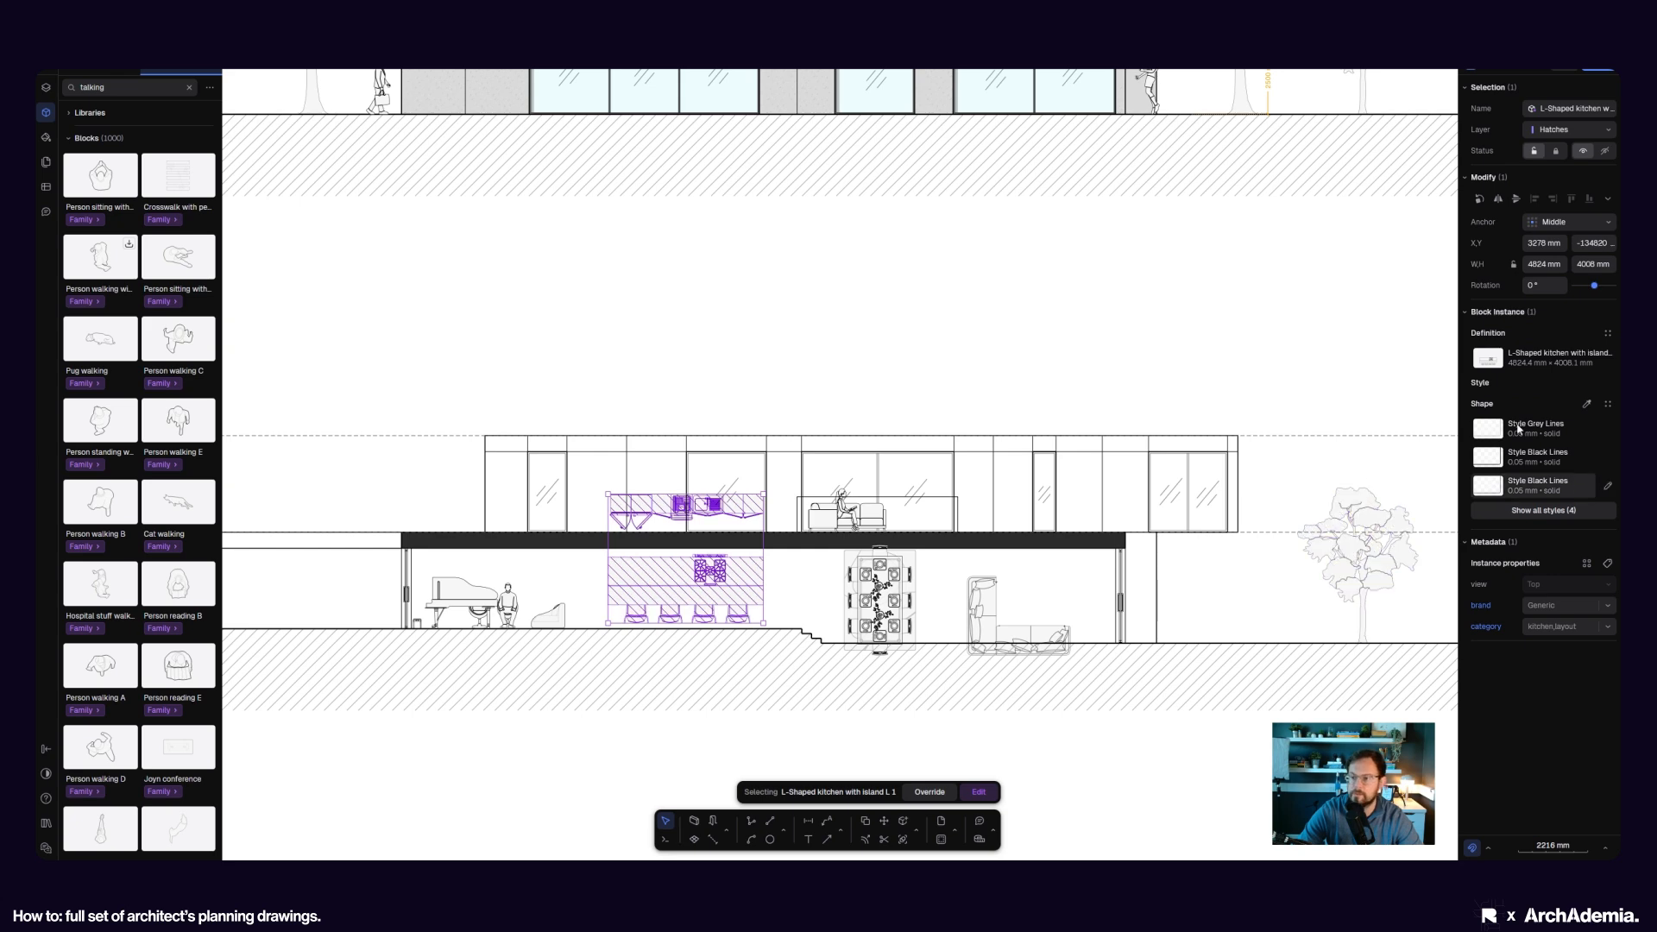
pyautogui.click(1486, 358)
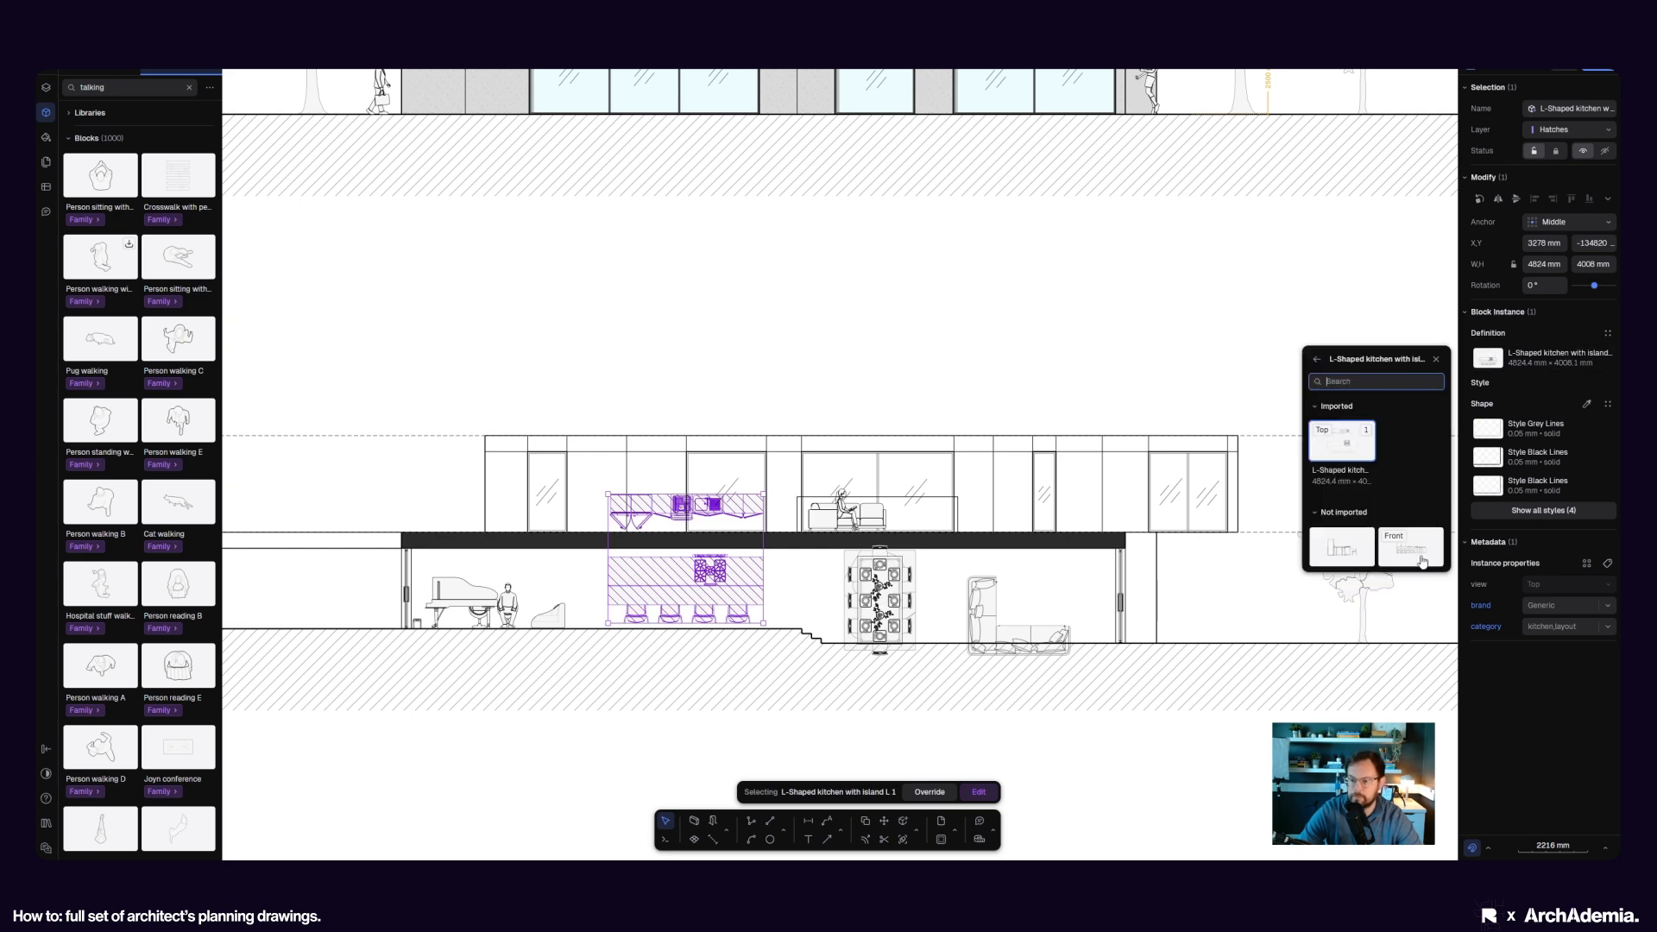
pyautogui.click(1411, 548)
# - Move the front-view kitchen vertically down so its base stands on the ground floor line
pyautogui.scroll(5, 672, 618)
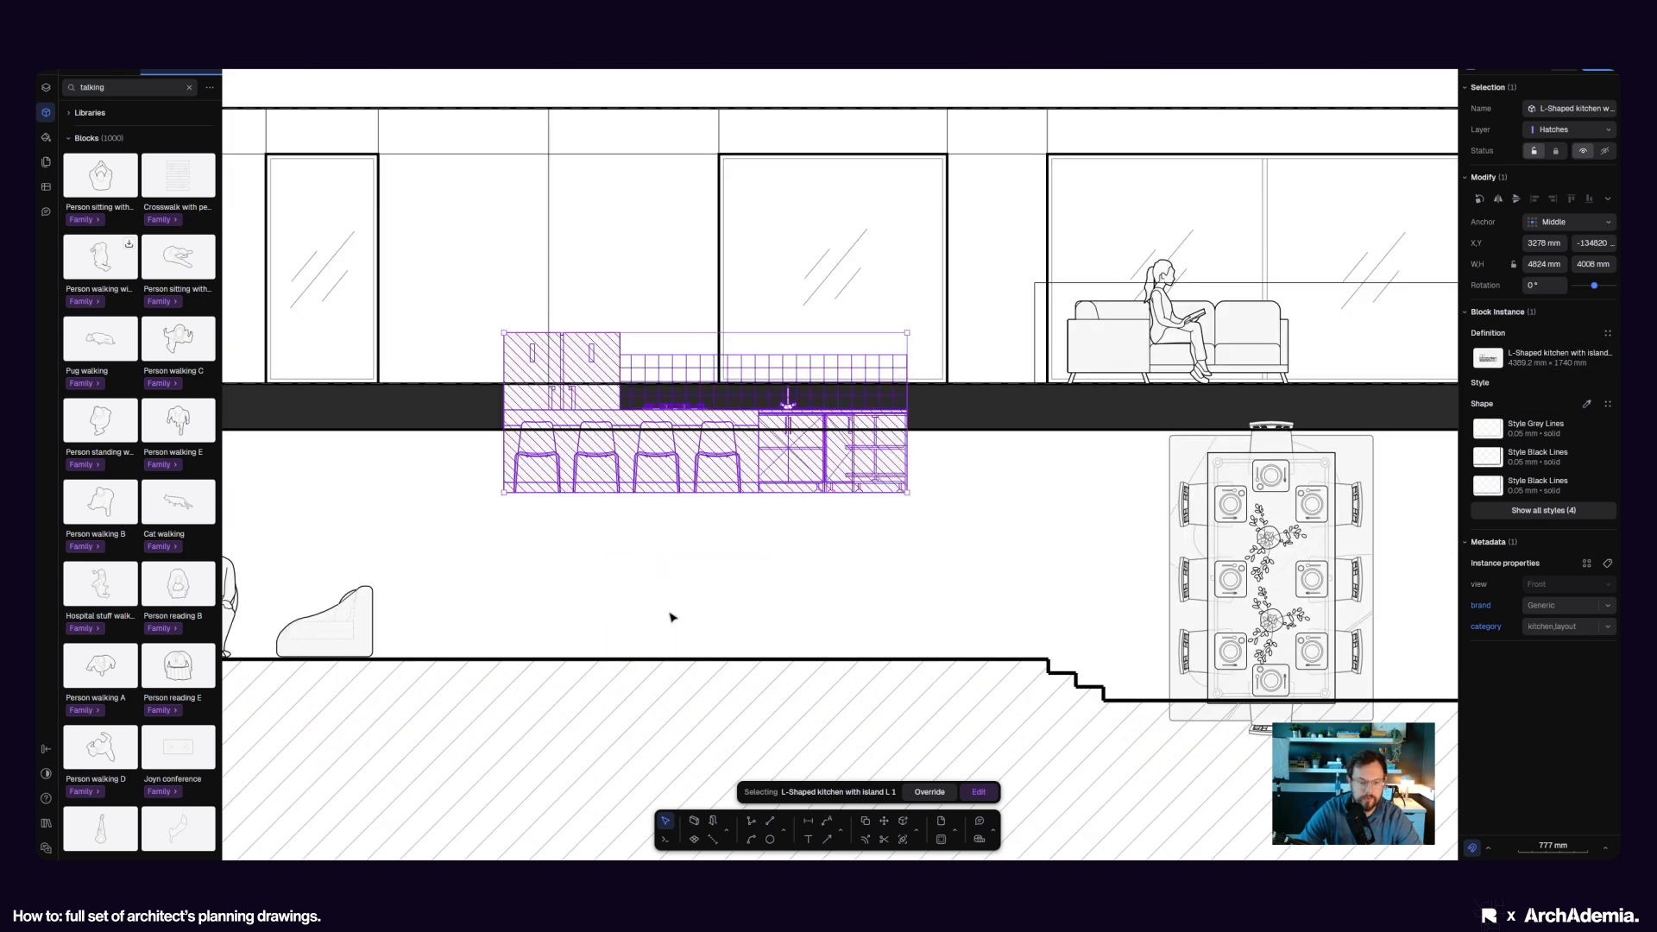
pyautogui.click(870, 828)
pyautogui.scroll(5, 520, 498)
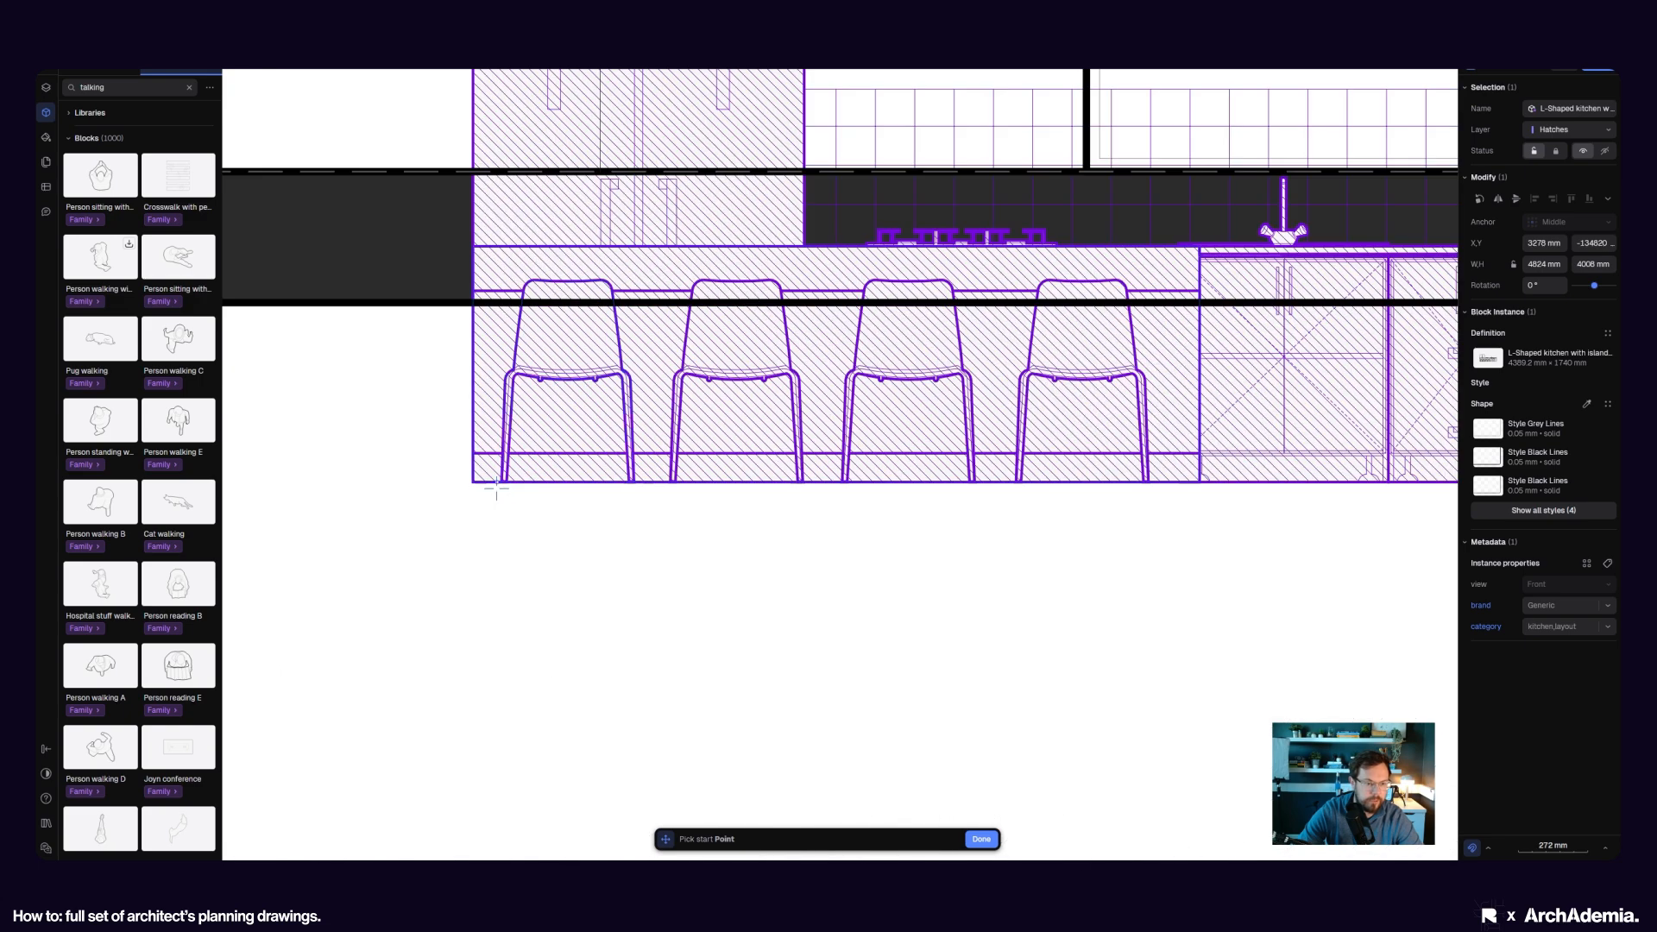
pyautogui.click(505, 491)
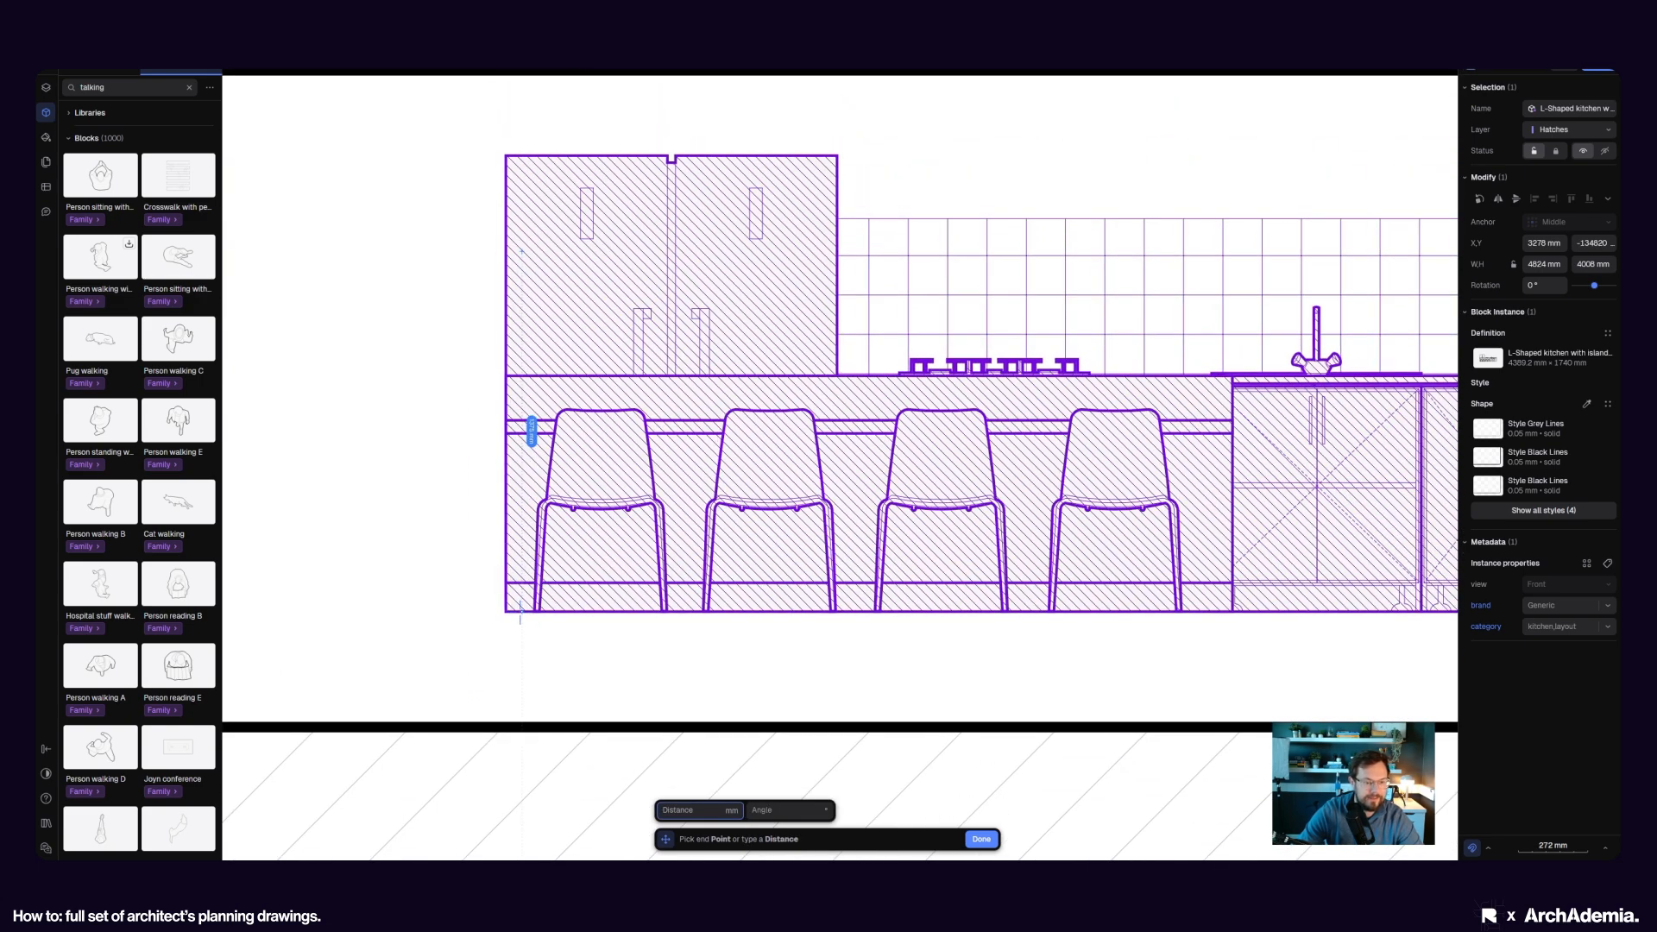
pyautogui.click(521, 723)
pyautogui.click(395, 621)
pyautogui.scroll(-5, 394, 619)
pyautogui.scroll(-5, 395, 620)
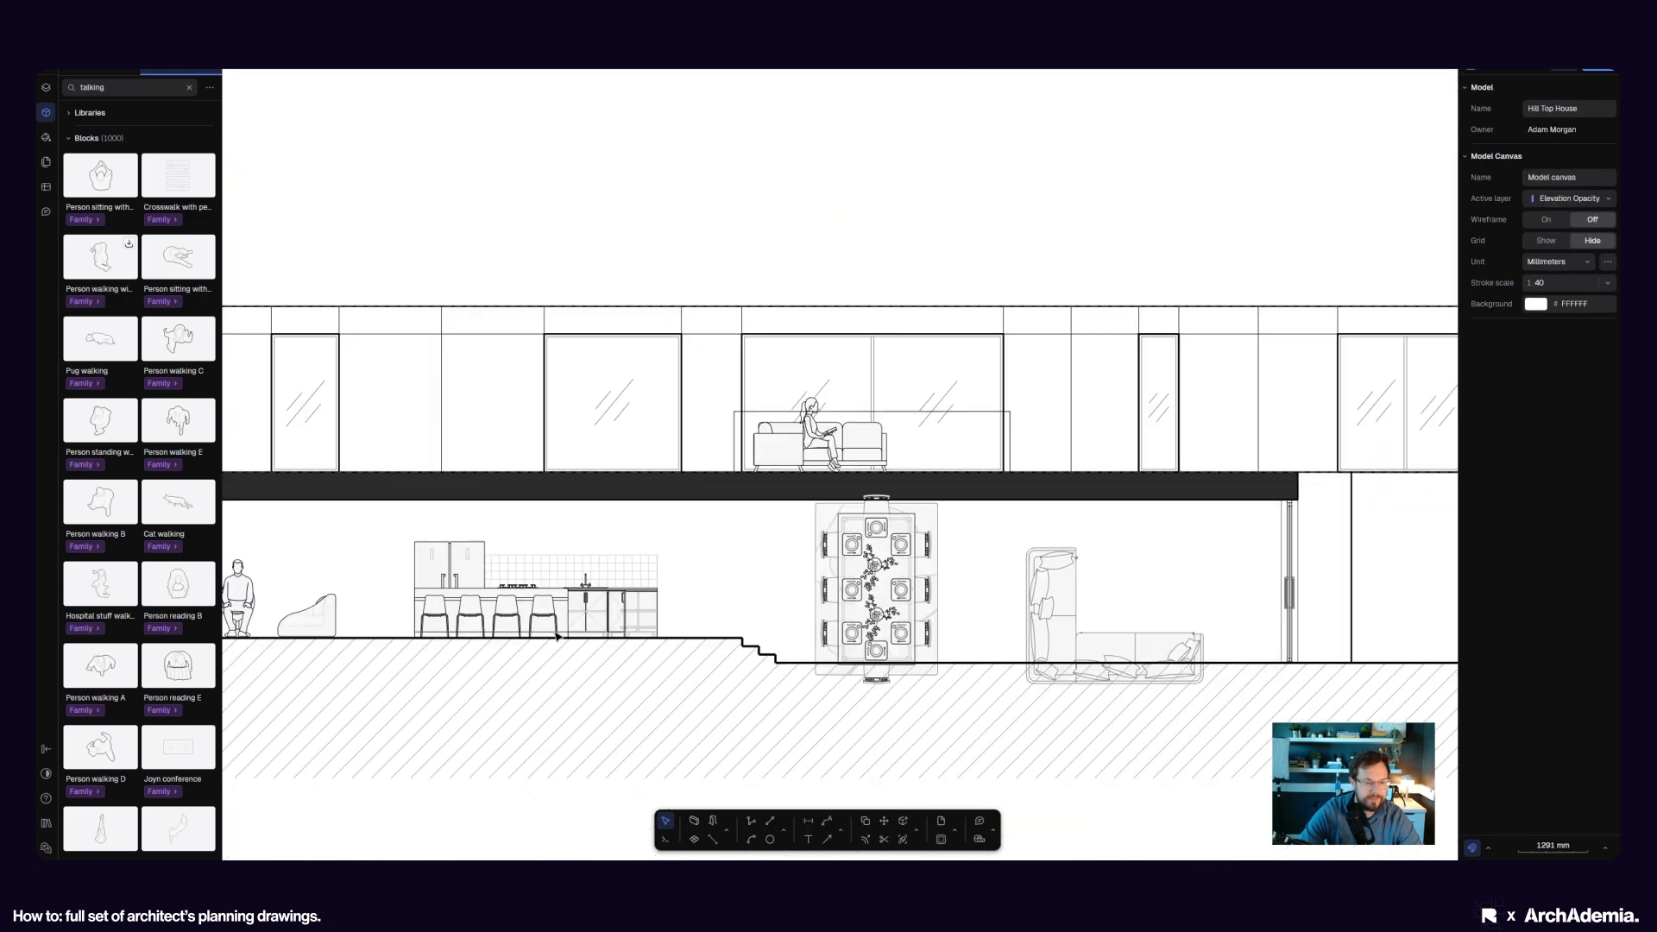
# - Draw a vertical line from the outer top corner of the kitchen's tall fridge unit up to the underside of the slab
pyautogui.scroll(-3, 708, 637)
pyautogui.scroll(-3, 707, 637)
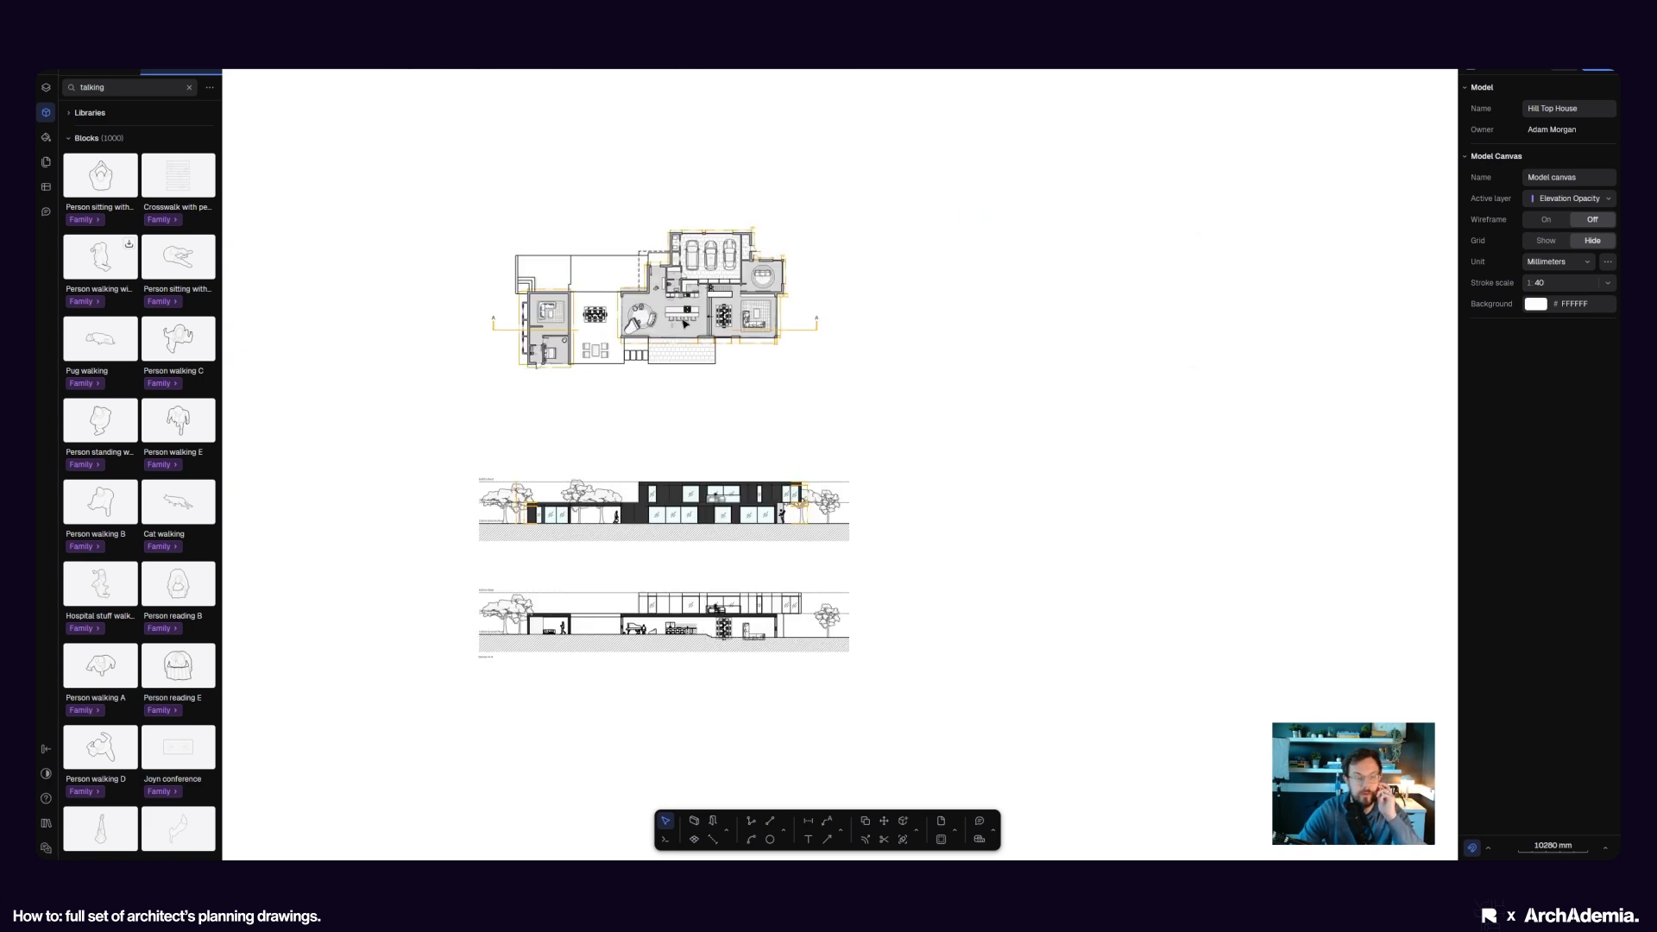
pyautogui.scroll(8, 673, 643)
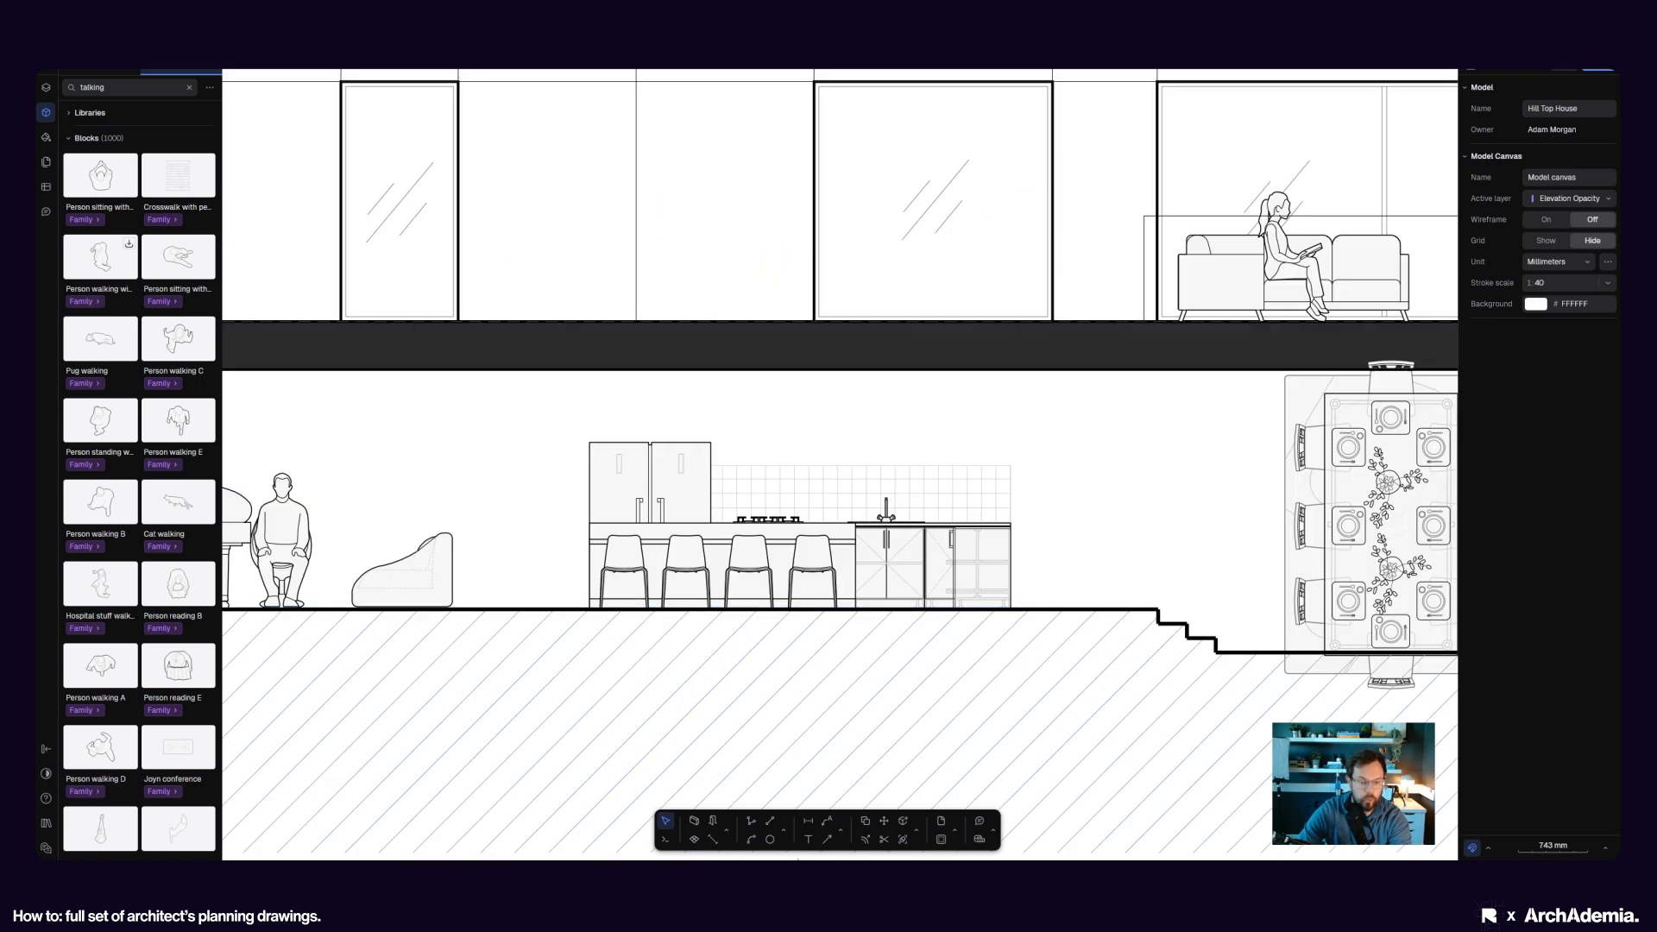
pyautogui.click(751, 821)
pyautogui.scroll(2, 592, 432)
pyautogui.click(597, 431)
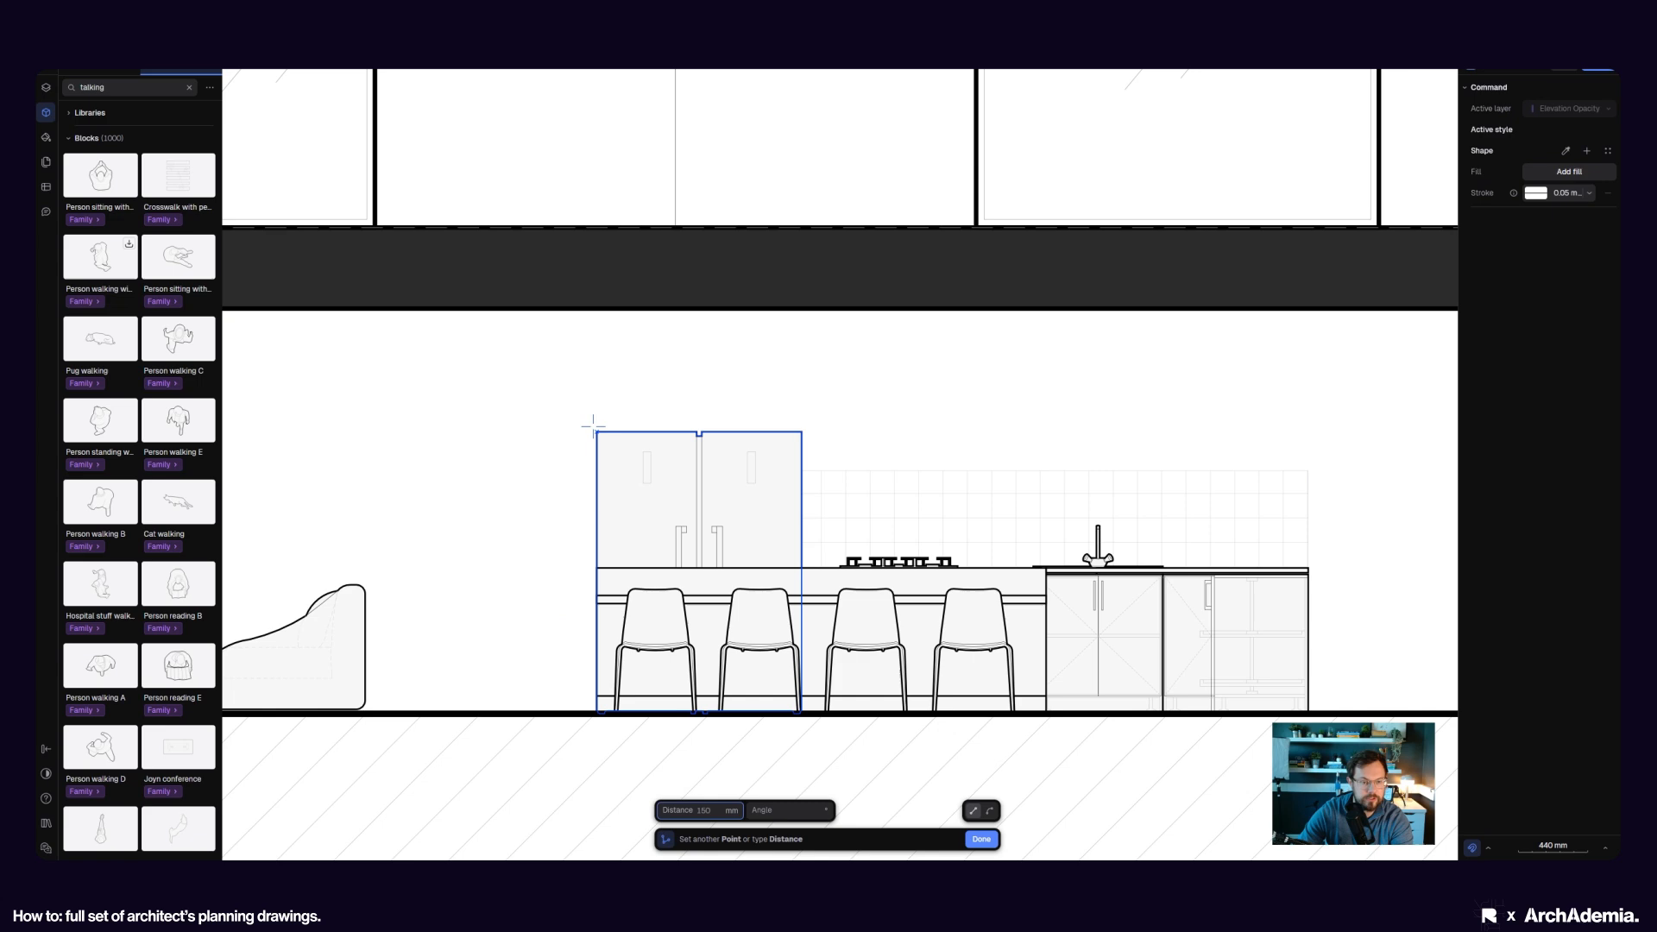
pyautogui.click(596, 312)
pyautogui.press('Escape')
# - Draw a 1000 mm vertical line from the free top corner of the tiled splashback up to the underside of the slab
pyautogui.hscroll(5, 965, 410)
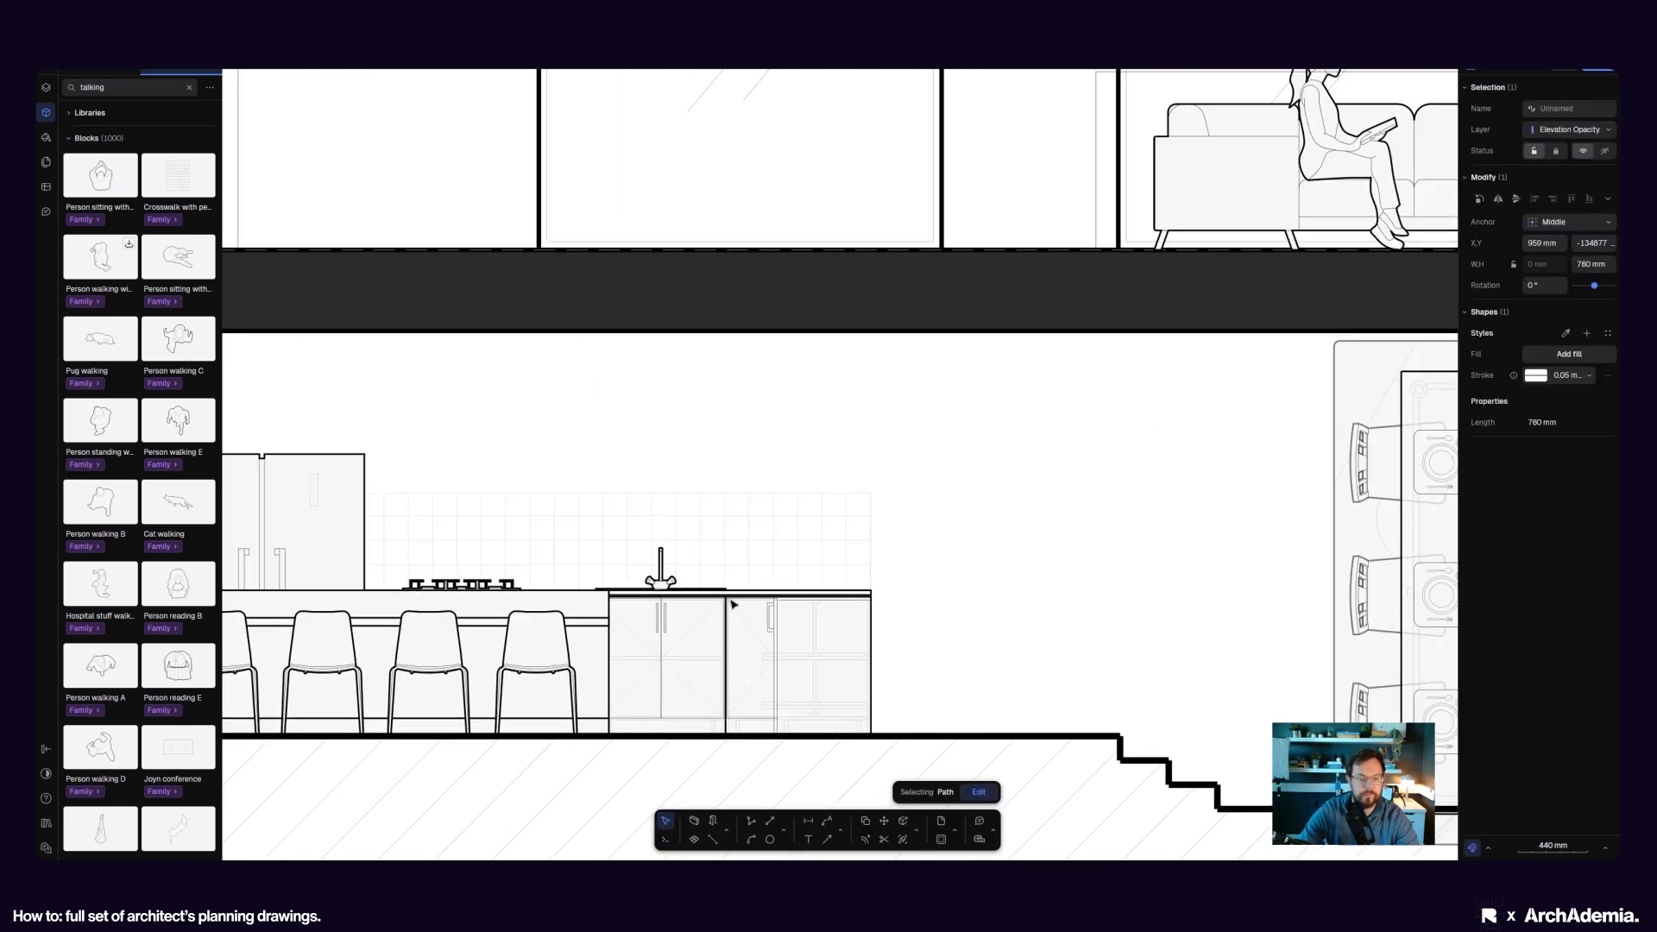
pyautogui.click(760, 818)
pyautogui.click(871, 493)
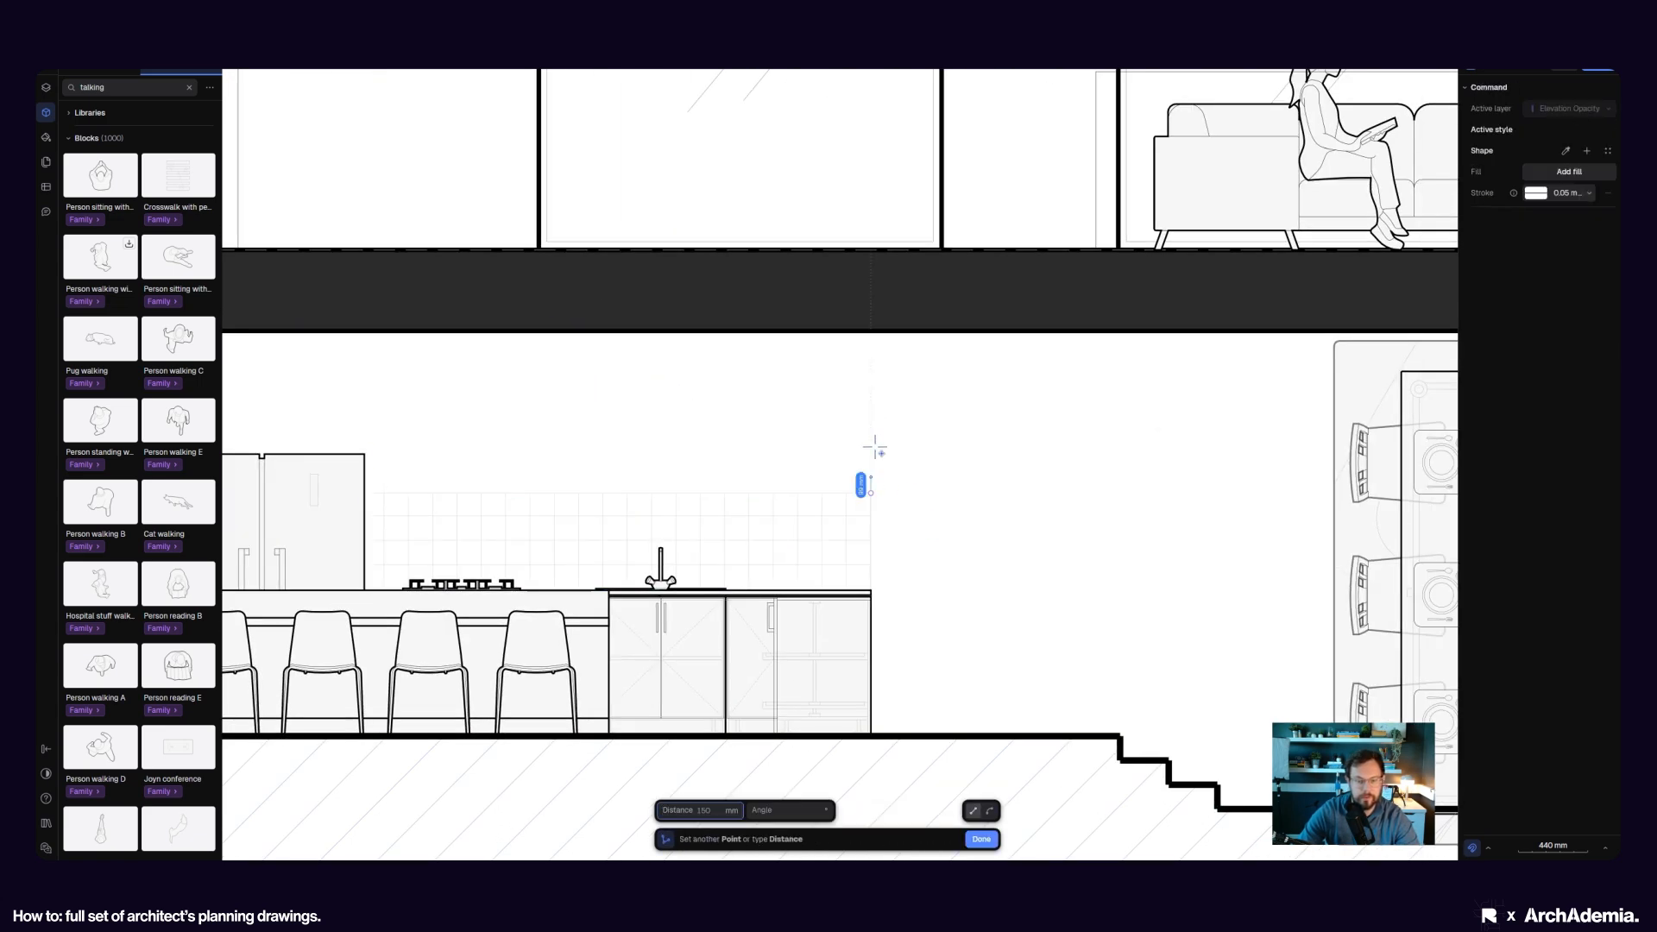
pyautogui.click(871, 334)
pyautogui.press('Escape')
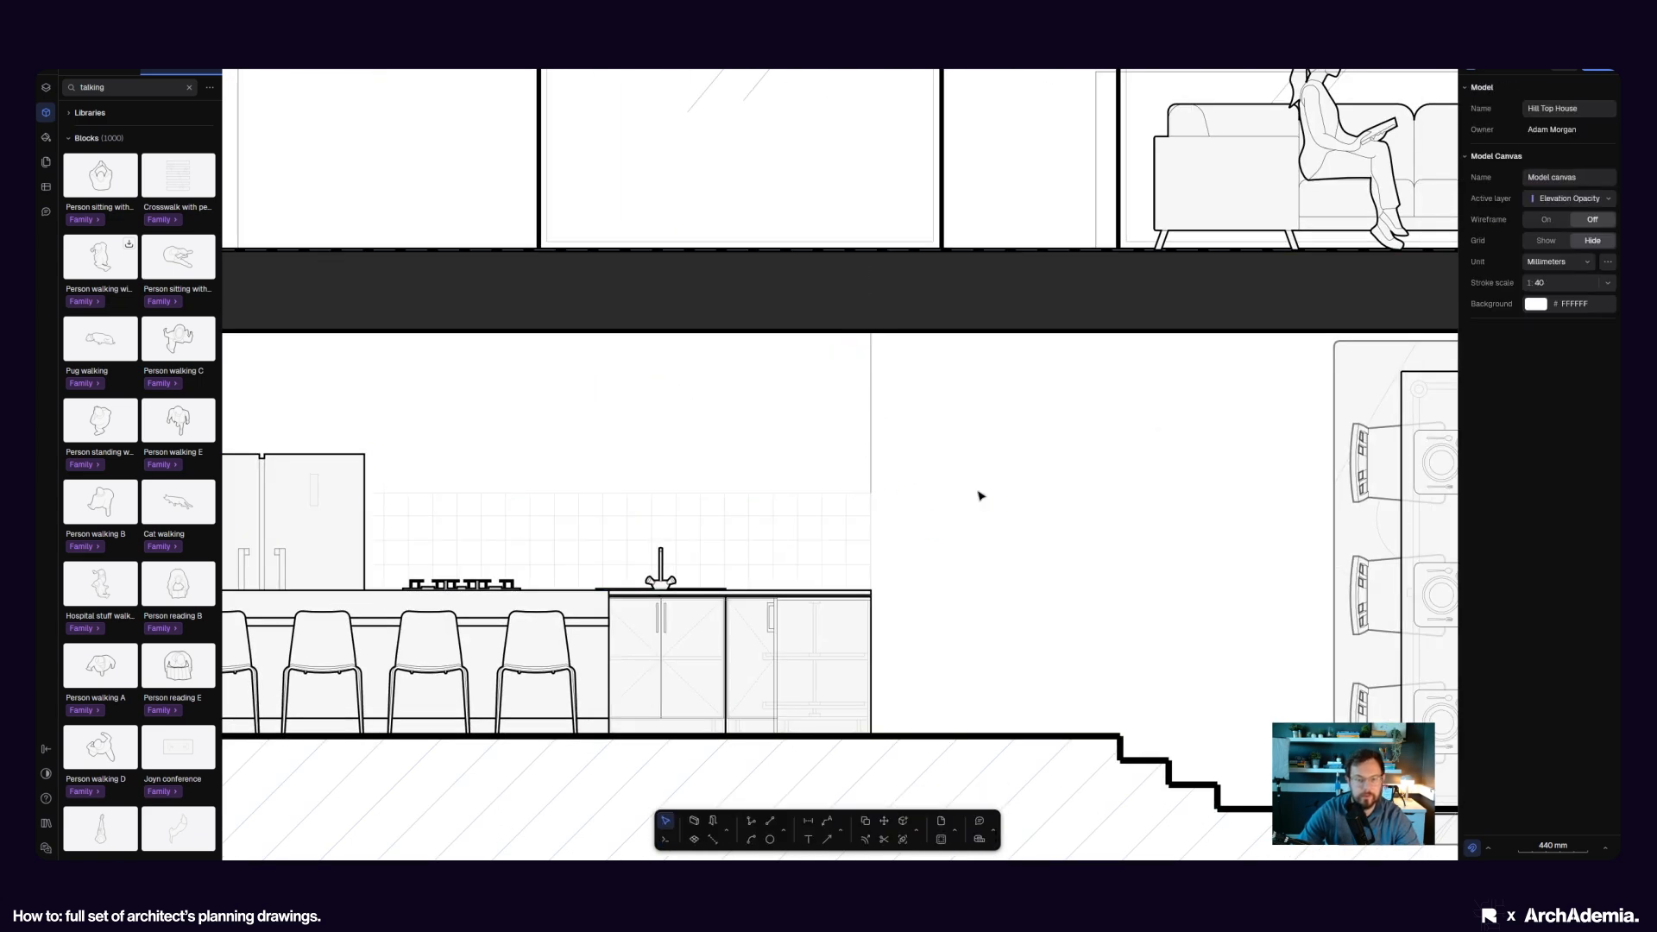
# - Extend the lower end of the line beside the splashback down to the worktop
pyautogui.click(872, 484)
pyautogui.scroll(5, 879, 532)
pyautogui.scroll(-2, 855, 356)
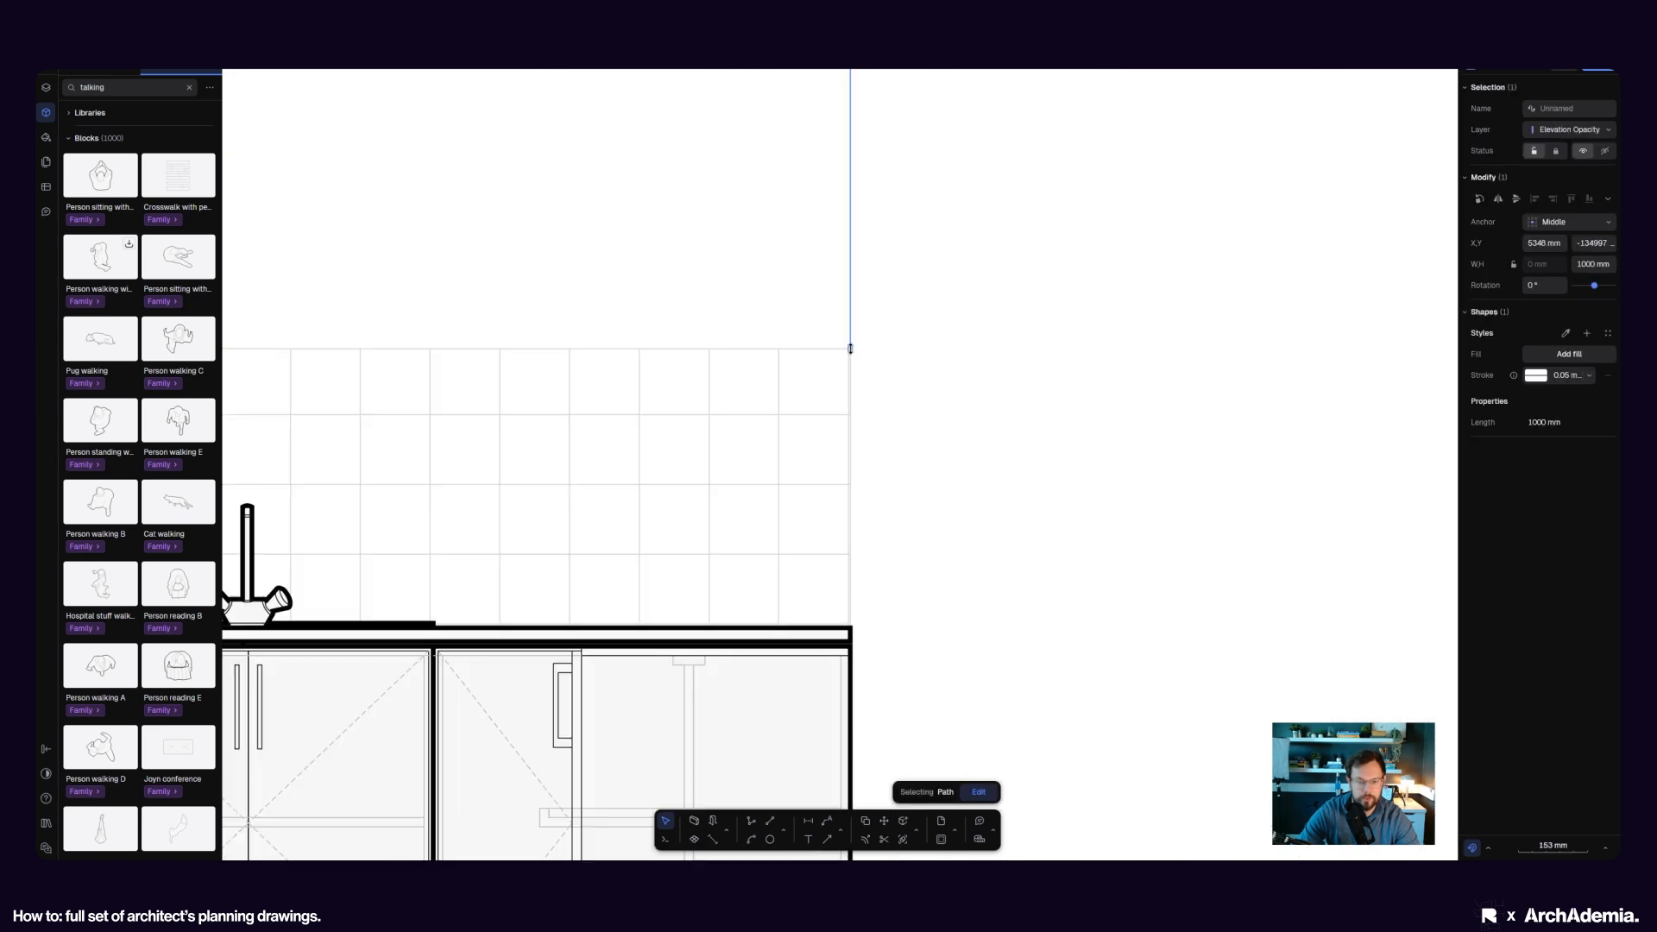
pyautogui.moveTo(850, 349); pyautogui.dragTo(846, 624)
pyautogui.click(968, 608)
# - Switch the dining table set in Section A-A to its side view and set its rotation to 0°
pyautogui.scroll(-6, 971, 608)
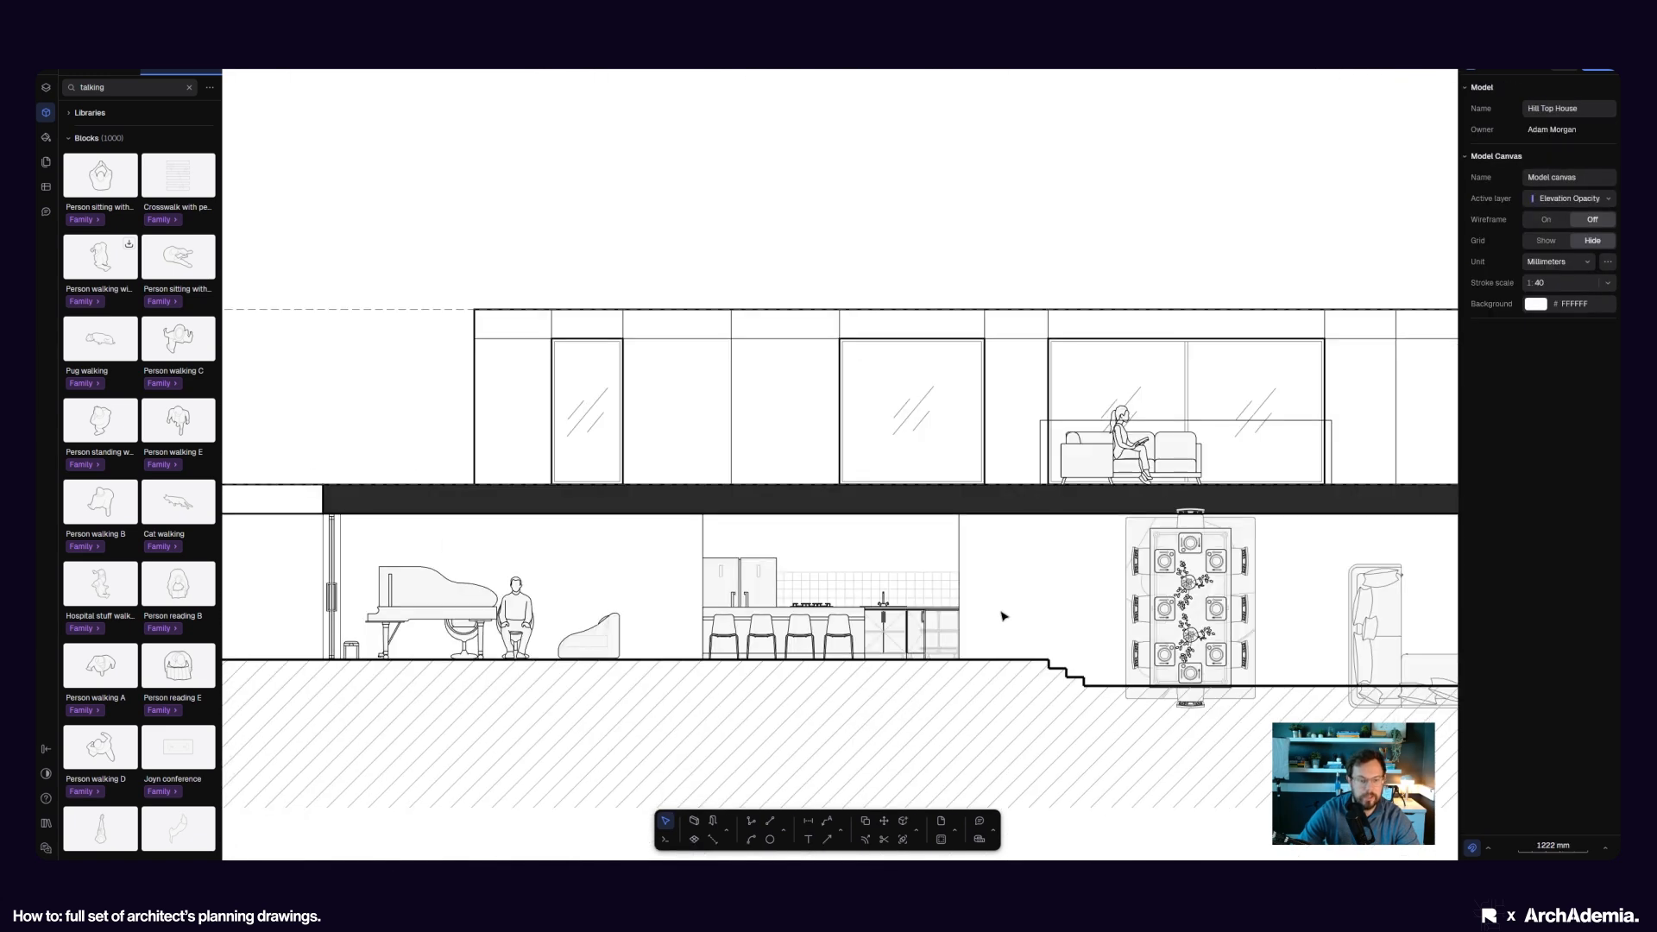
pyautogui.moveTo(1002, 618); pyautogui.dragTo(509, 536, button='middle')
pyautogui.click(759, 579)
pyautogui.scroll(3, 770, 585)
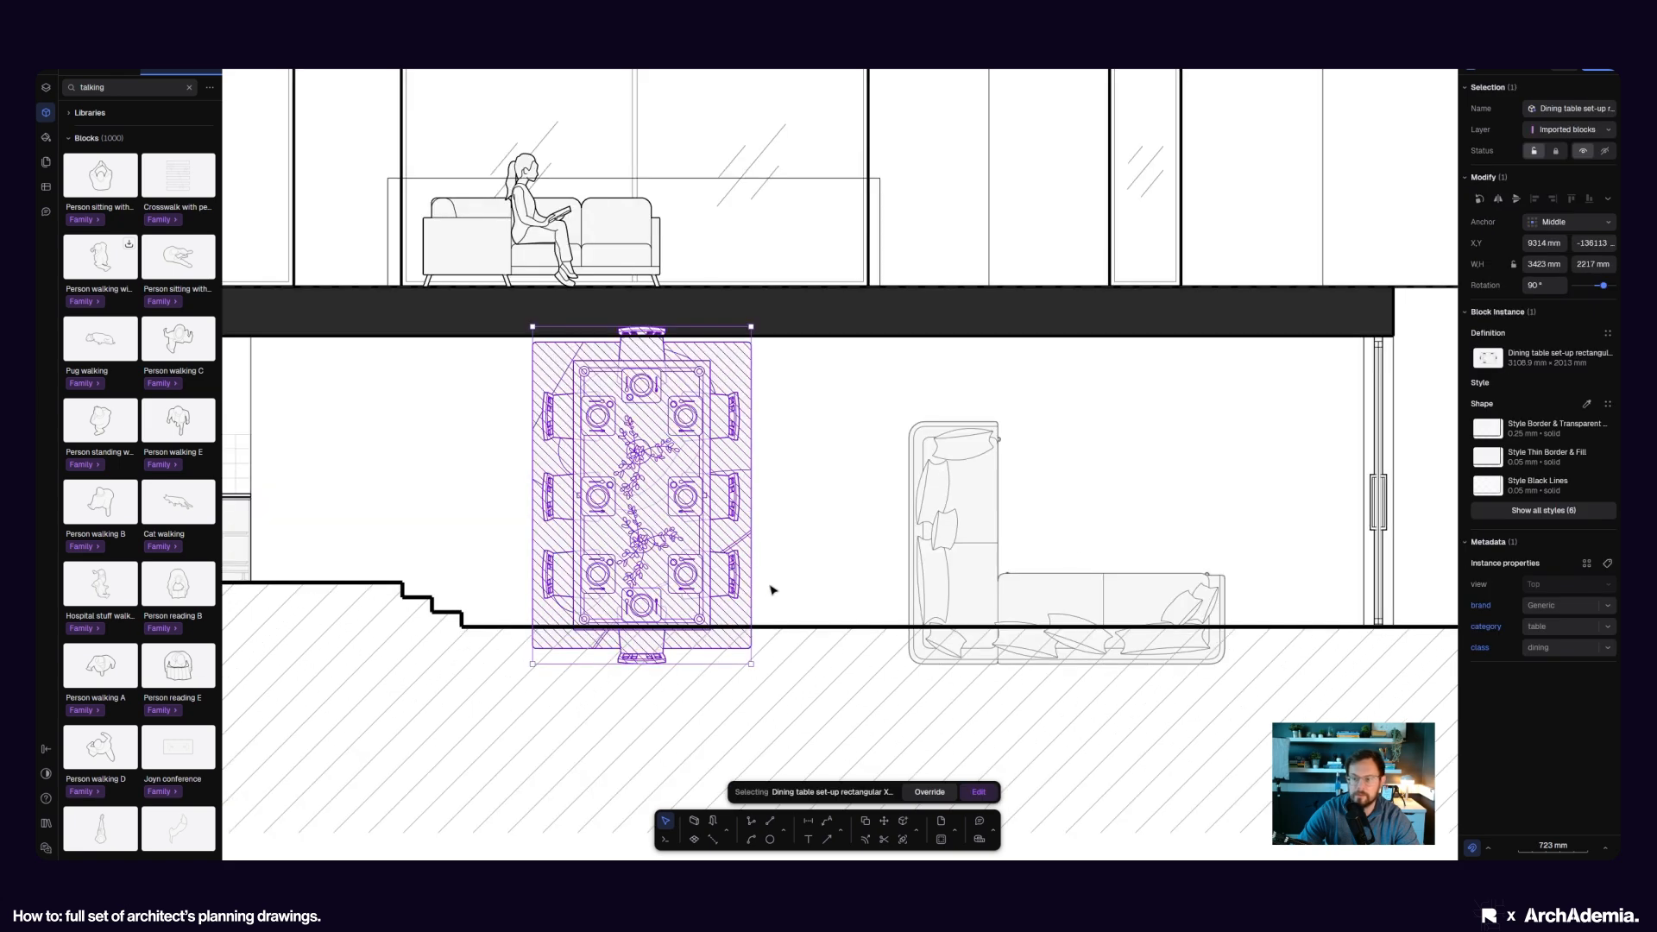
pyautogui.click(1486, 367)
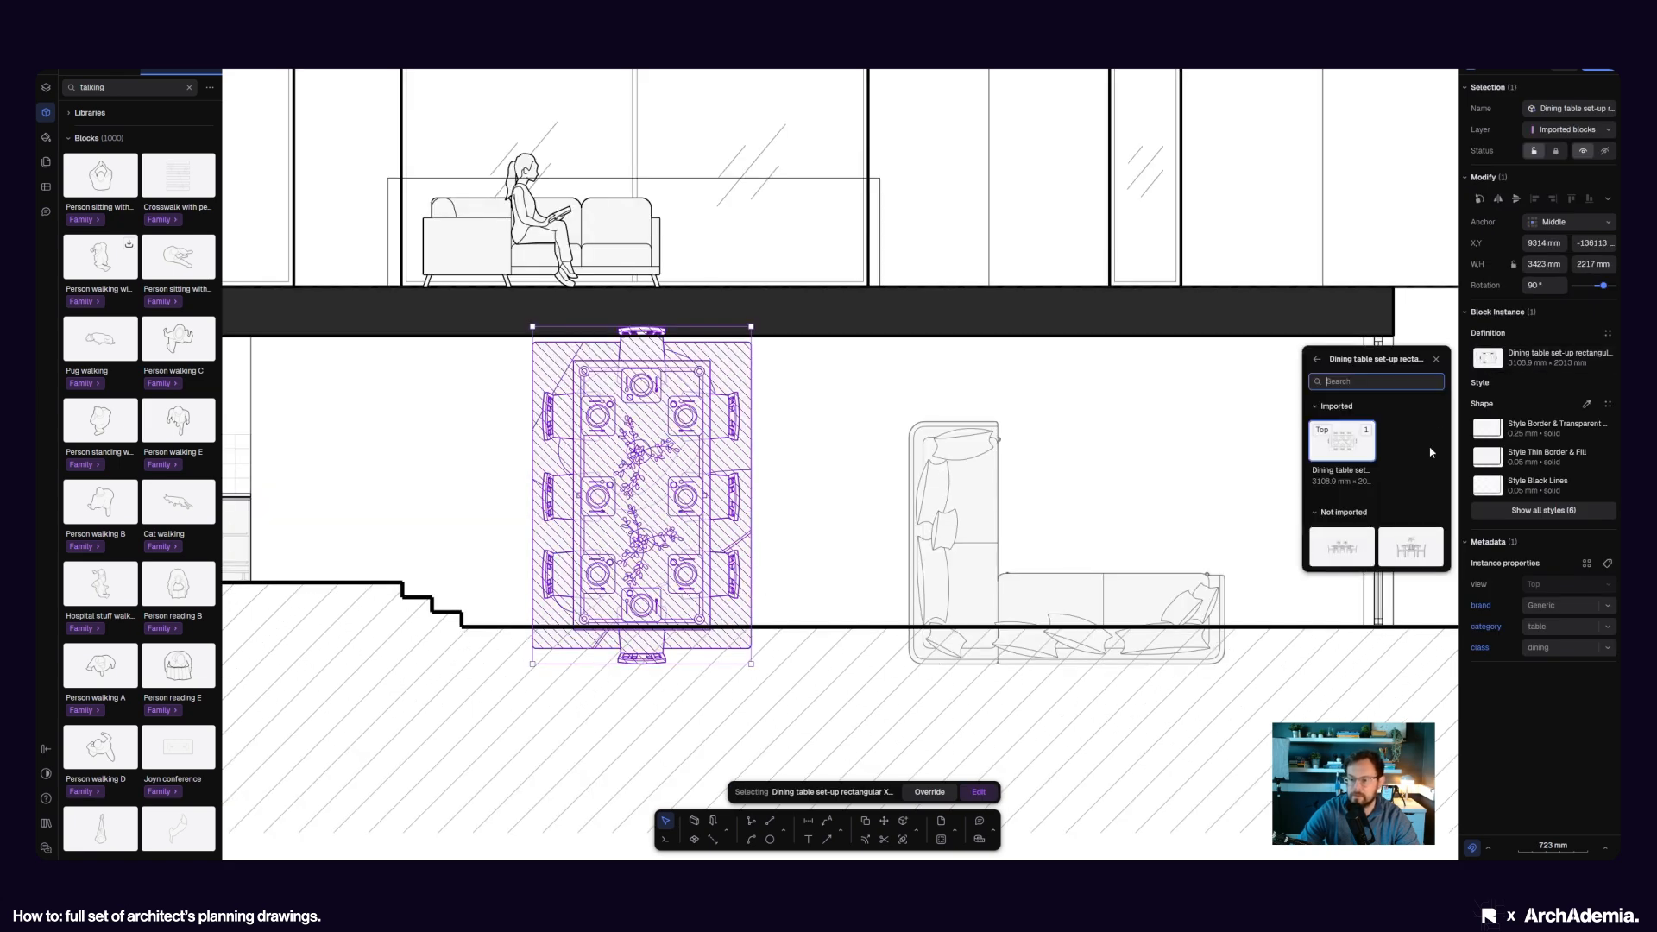
pyautogui.click(1419, 567)
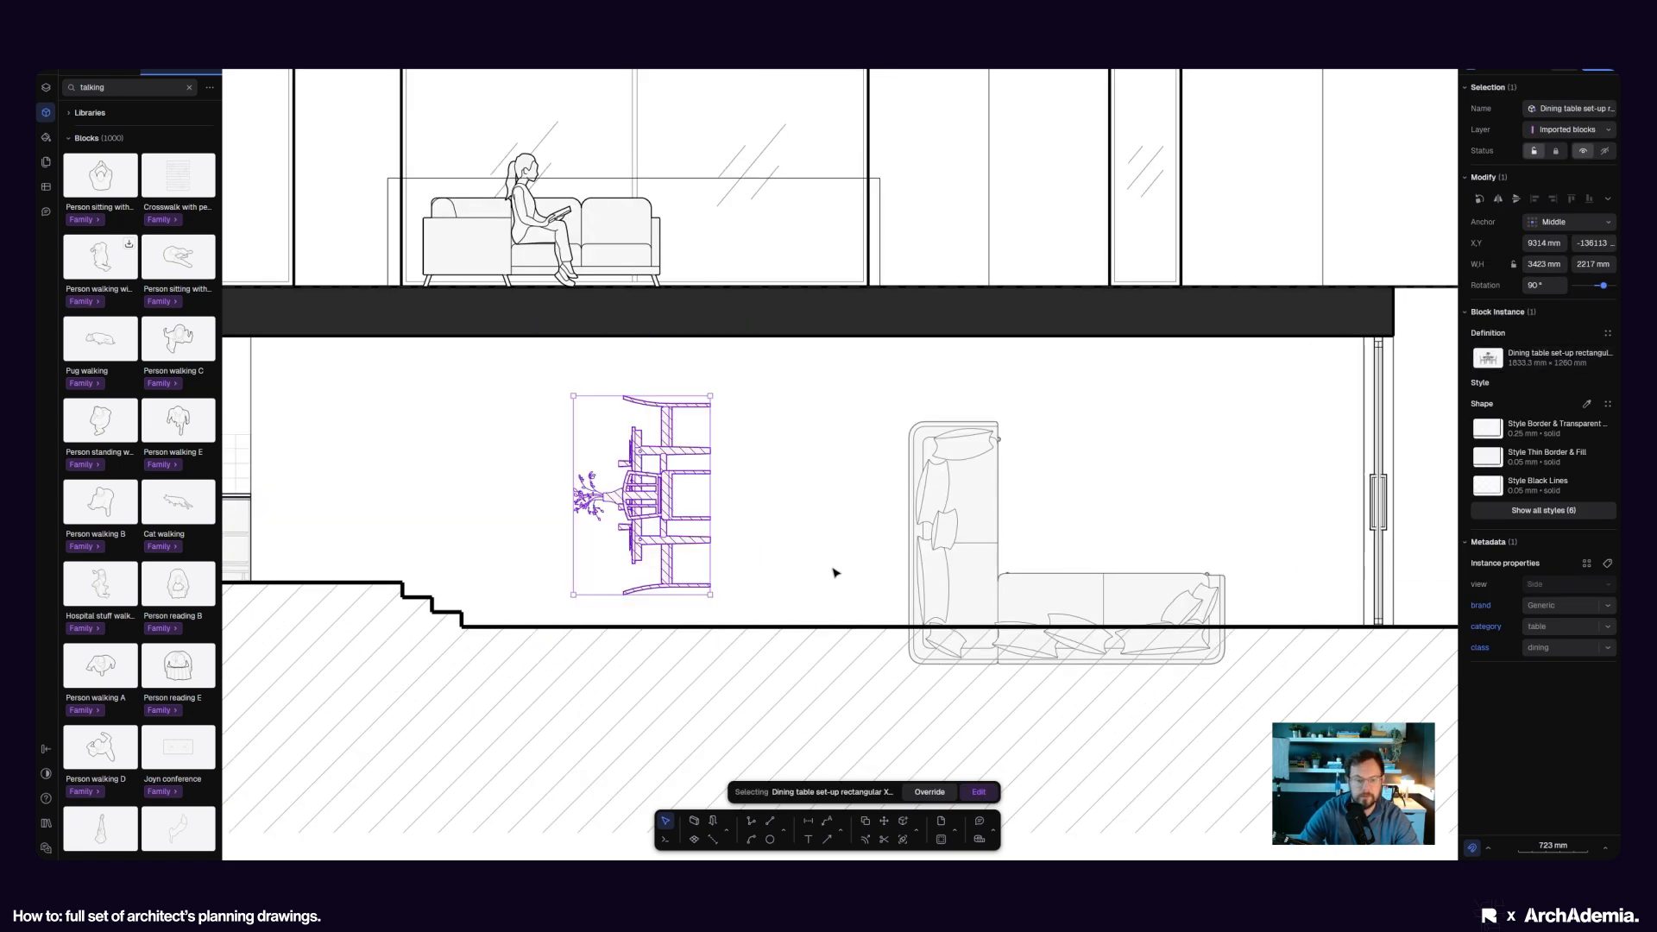
pyautogui.doubleClick(1554, 284)
pyautogui.write('0')
pyautogui.press('Return')
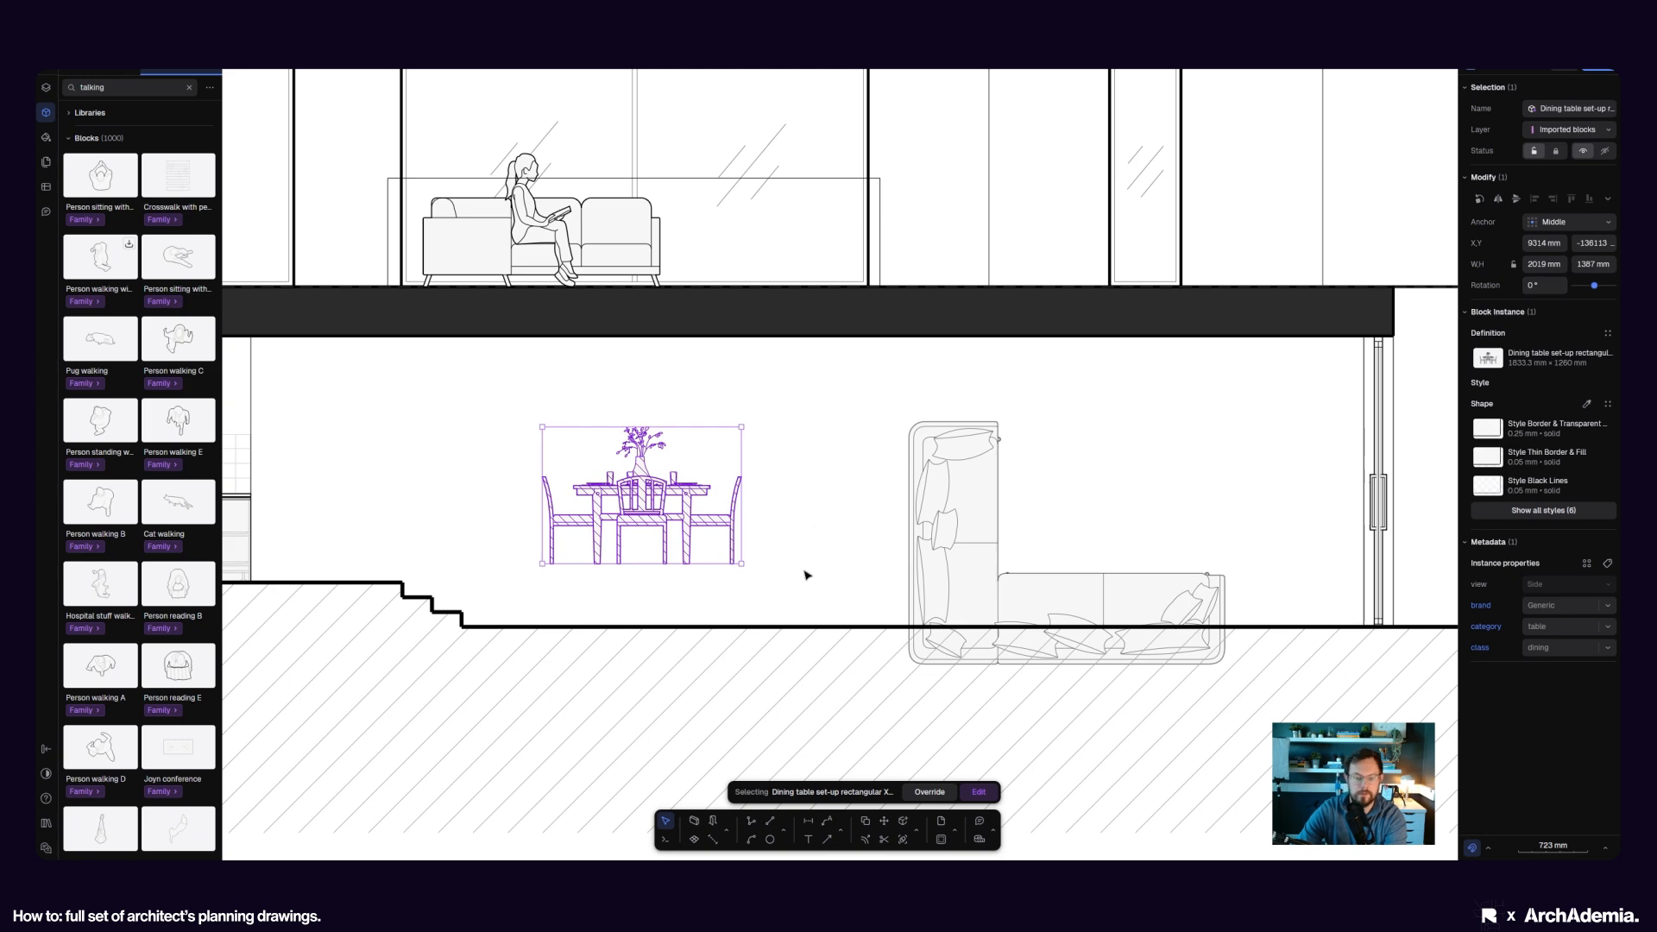
# - Move the dining table set straight down so its chair legs rest on the lower floor line
pyautogui.click(885, 822)
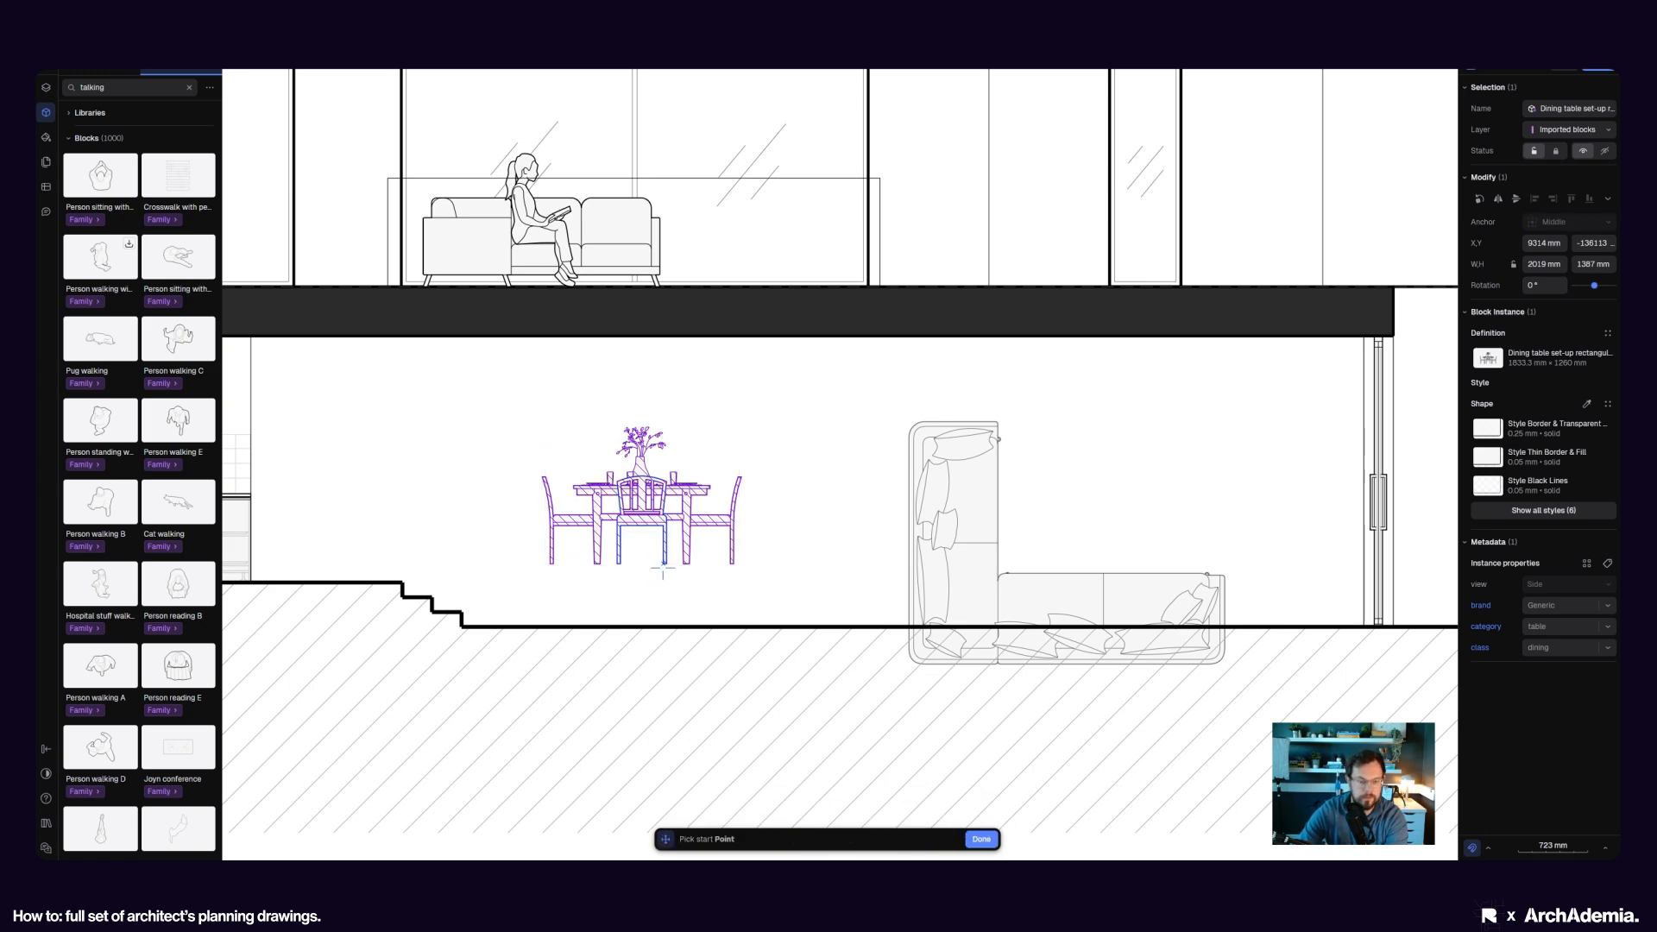
pyautogui.click(664, 565)
pyautogui.click(664, 626)
pyautogui.click(798, 509)
# - Switch the Suita corner sofa in Section A-A to its side view
pyautogui.moveTo(848, 516); pyautogui.dragTo(614, 544, button='middle')
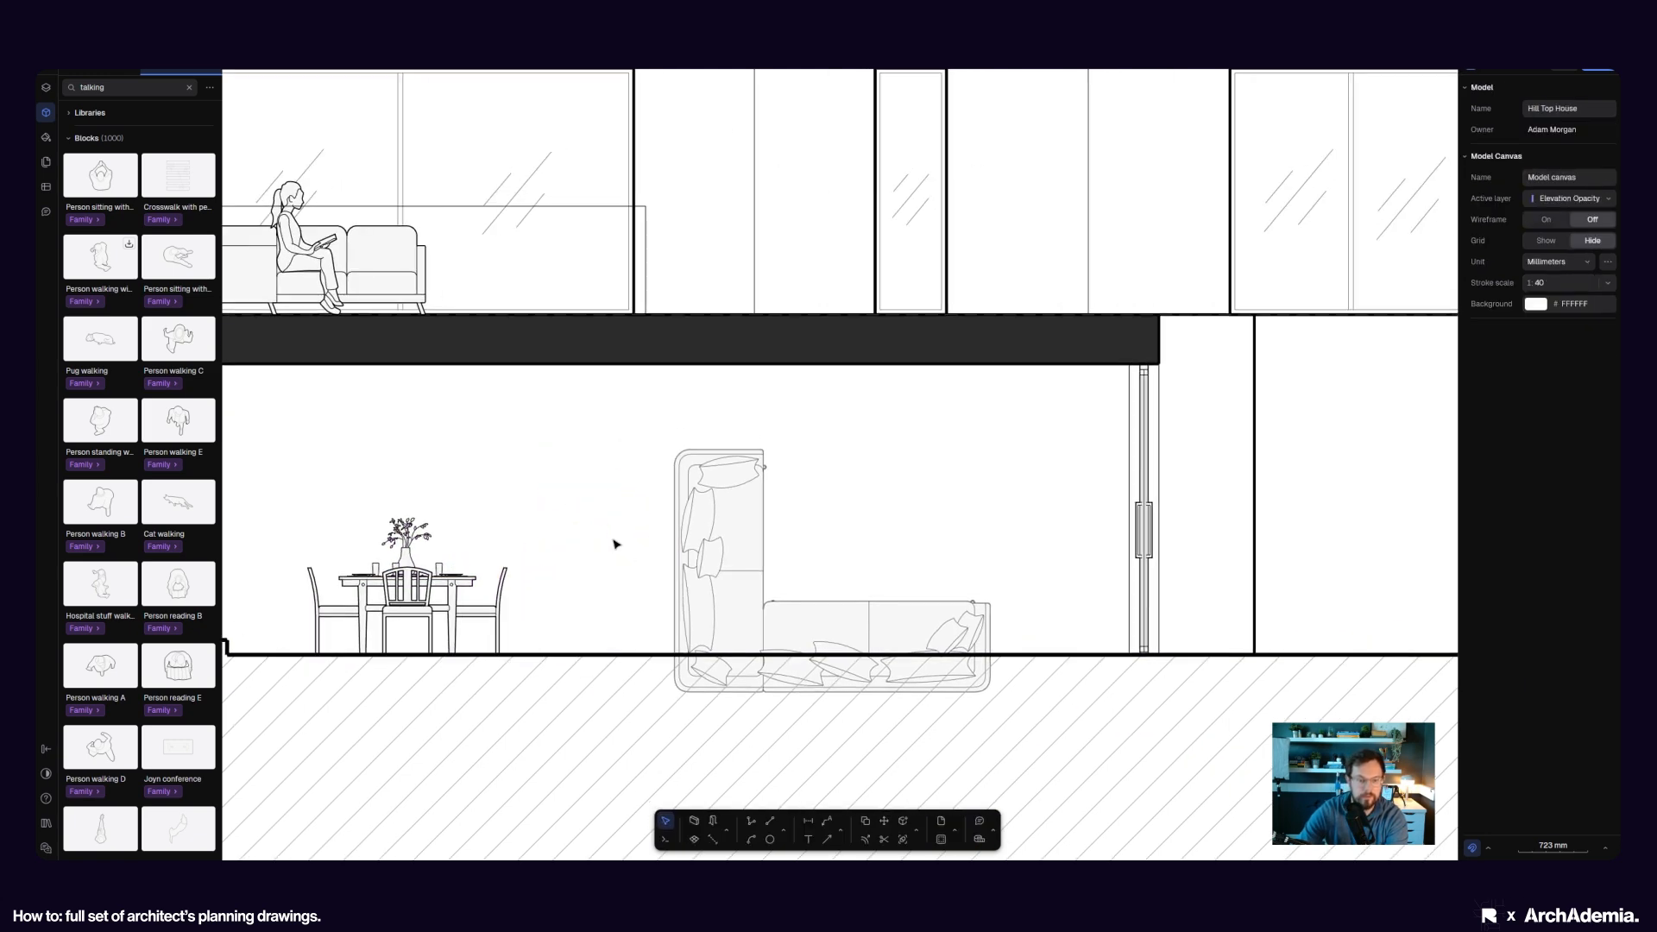
pyautogui.click(717, 553)
pyautogui.click(1487, 358)
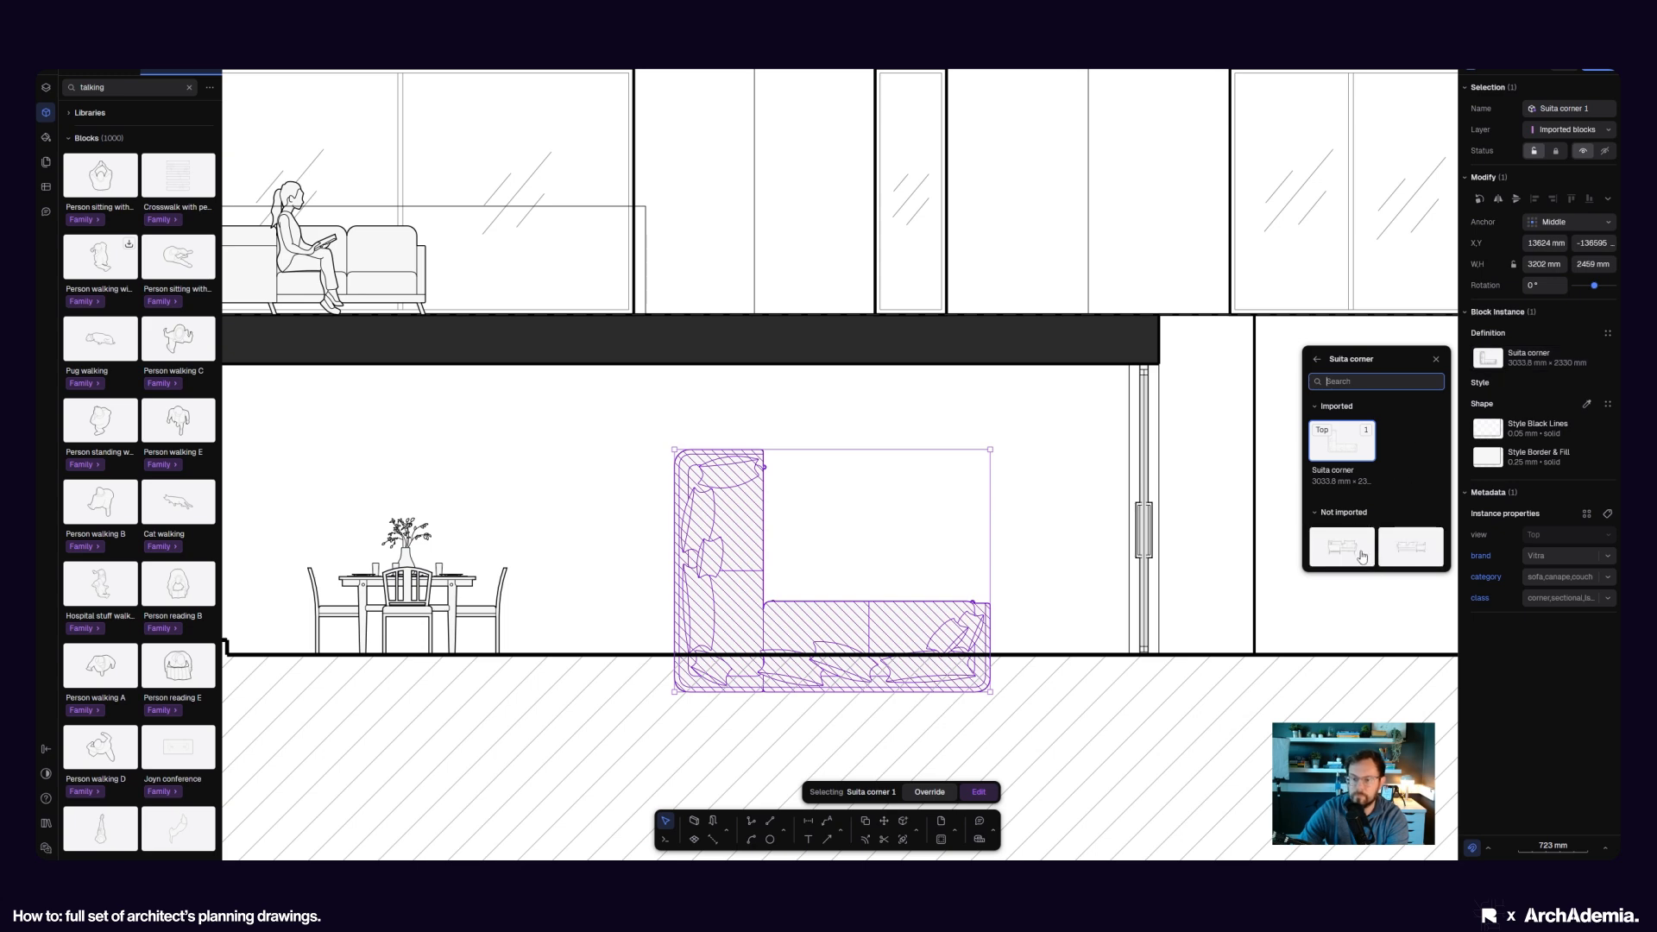
pyautogui.click(1362, 556)
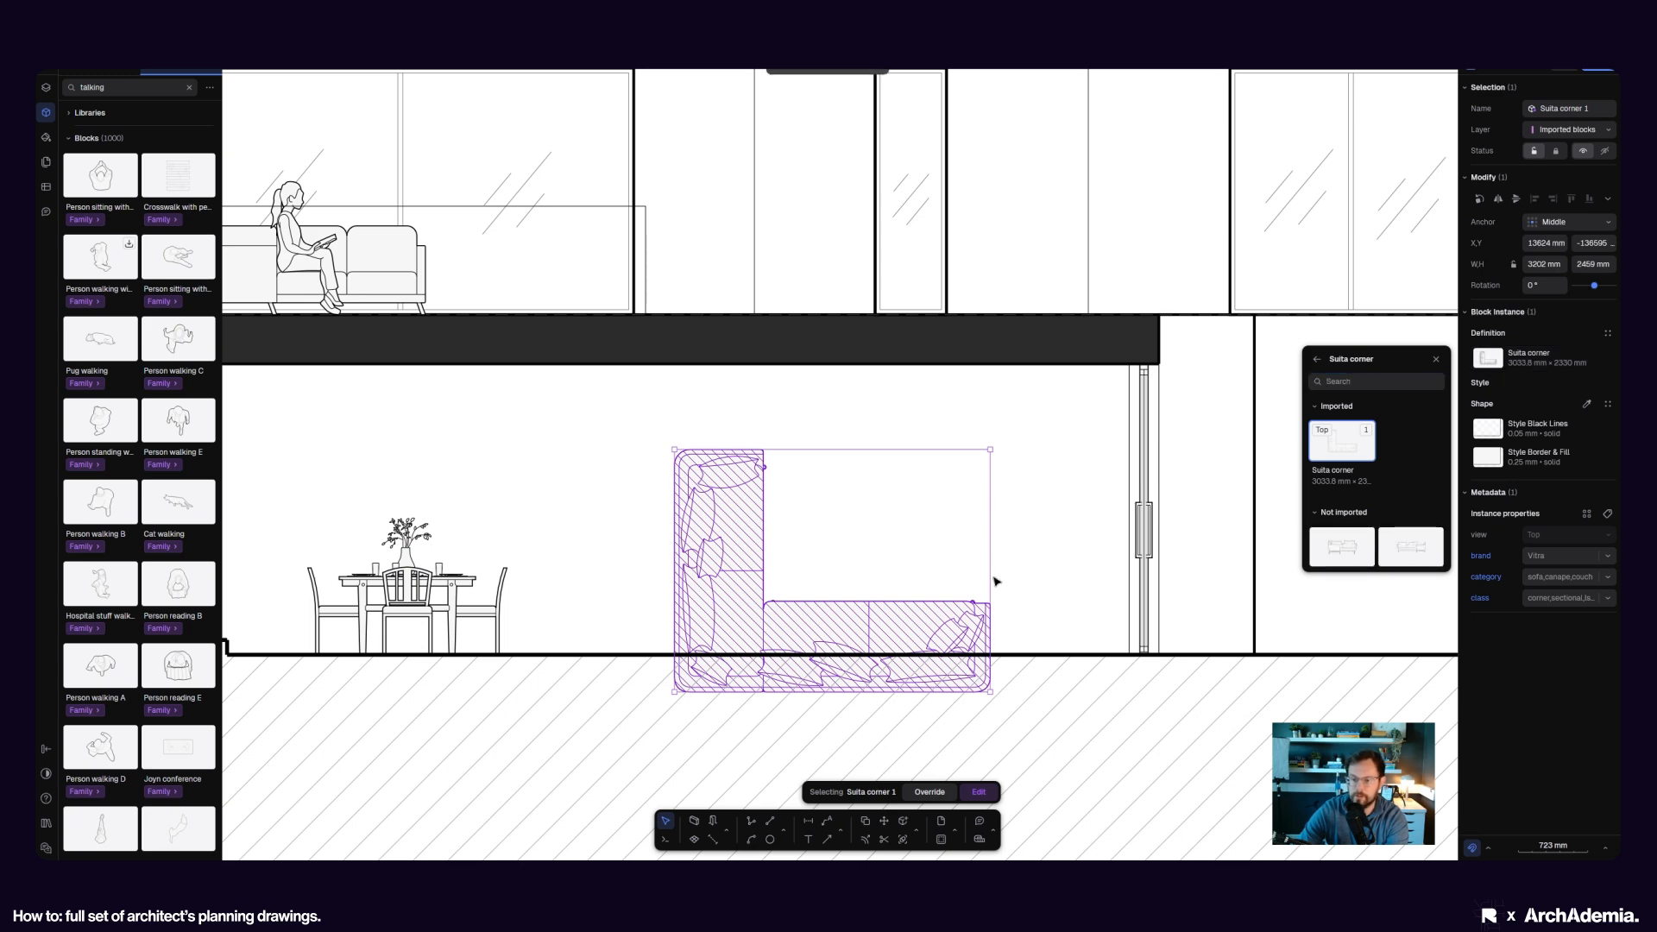
# - Move the corner sofa vertically so its legs stand on the lower floor line
pyautogui.click(883, 822)
pyautogui.scroll(3, 795, 640)
pyautogui.click(781, 637)
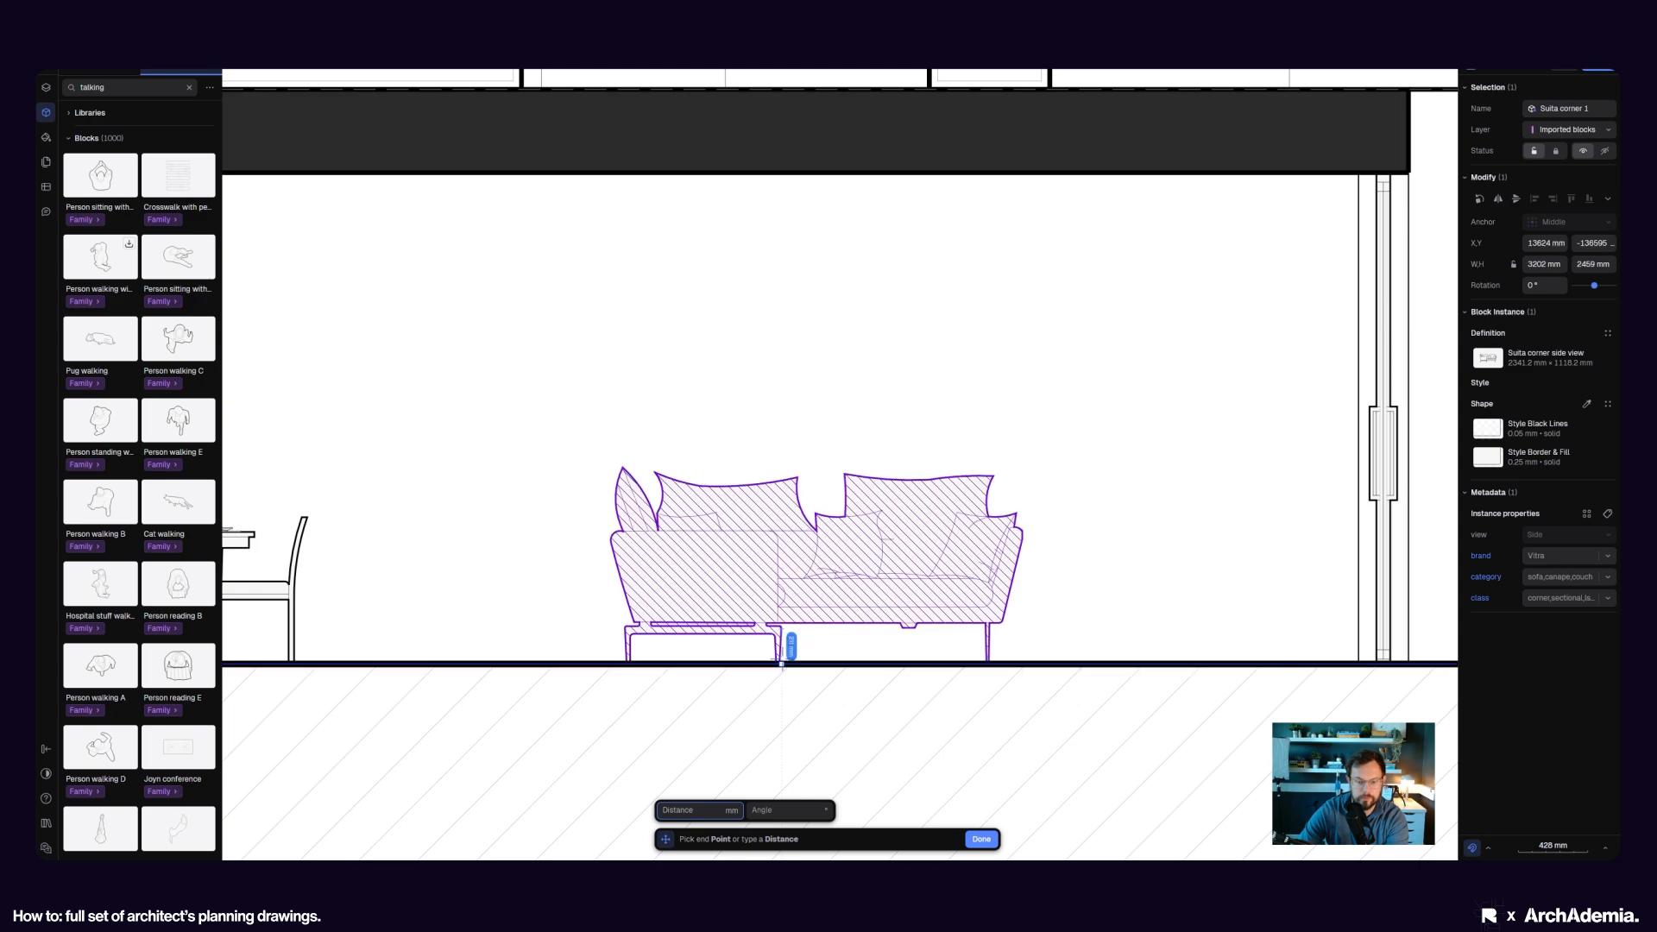
pyautogui.click(782, 660)
pyautogui.scroll(-6, 970, 670)
pyautogui.click(1100, 550)
# - Open the ground floor plan block for editing around the entrance hall
pyautogui.scroll(3, 954, 522)
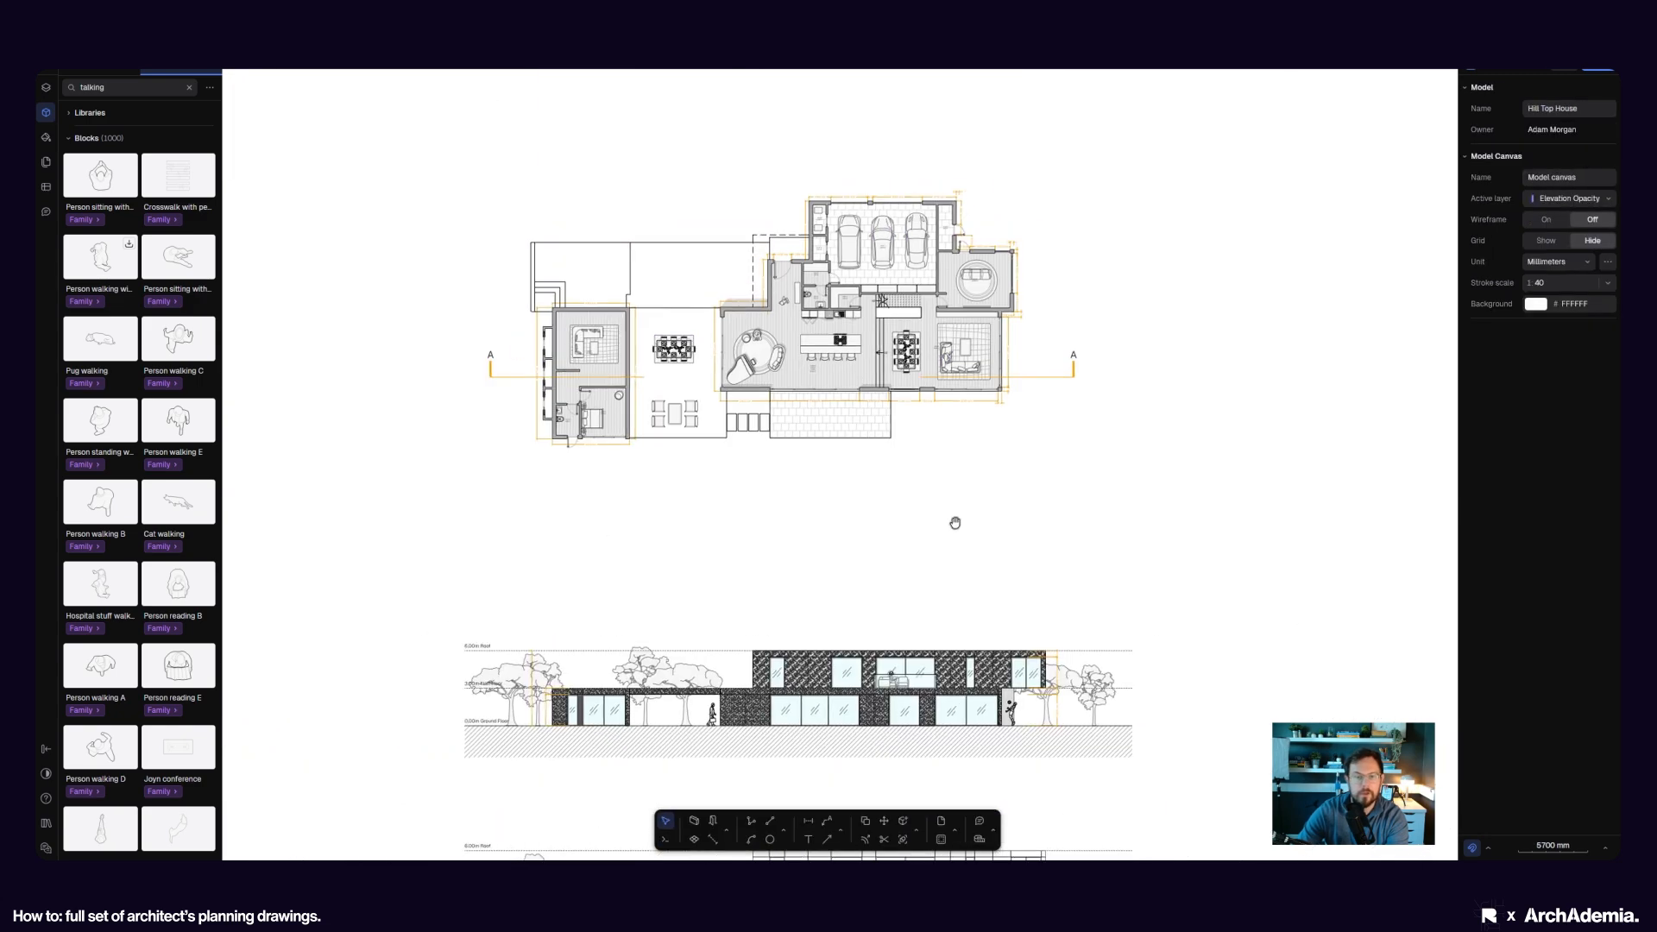
pyautogui.scroll(5, 687, 359)
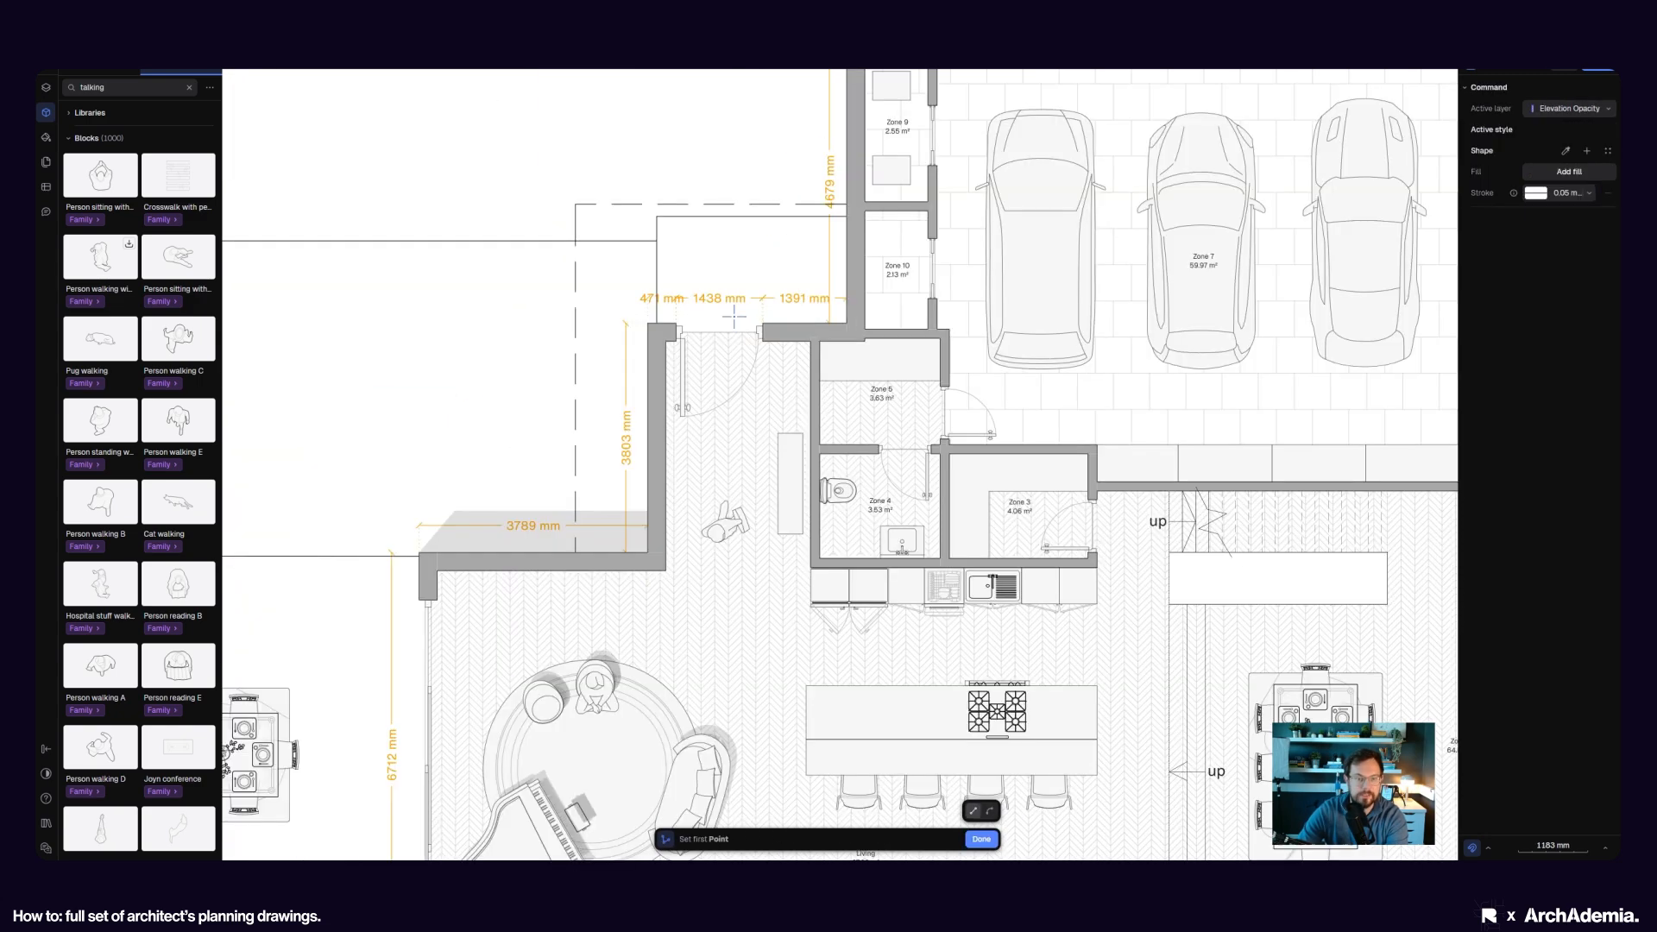
pyautogui.click(688, 358)
pyautogui.scroll(-4, 467, 460)
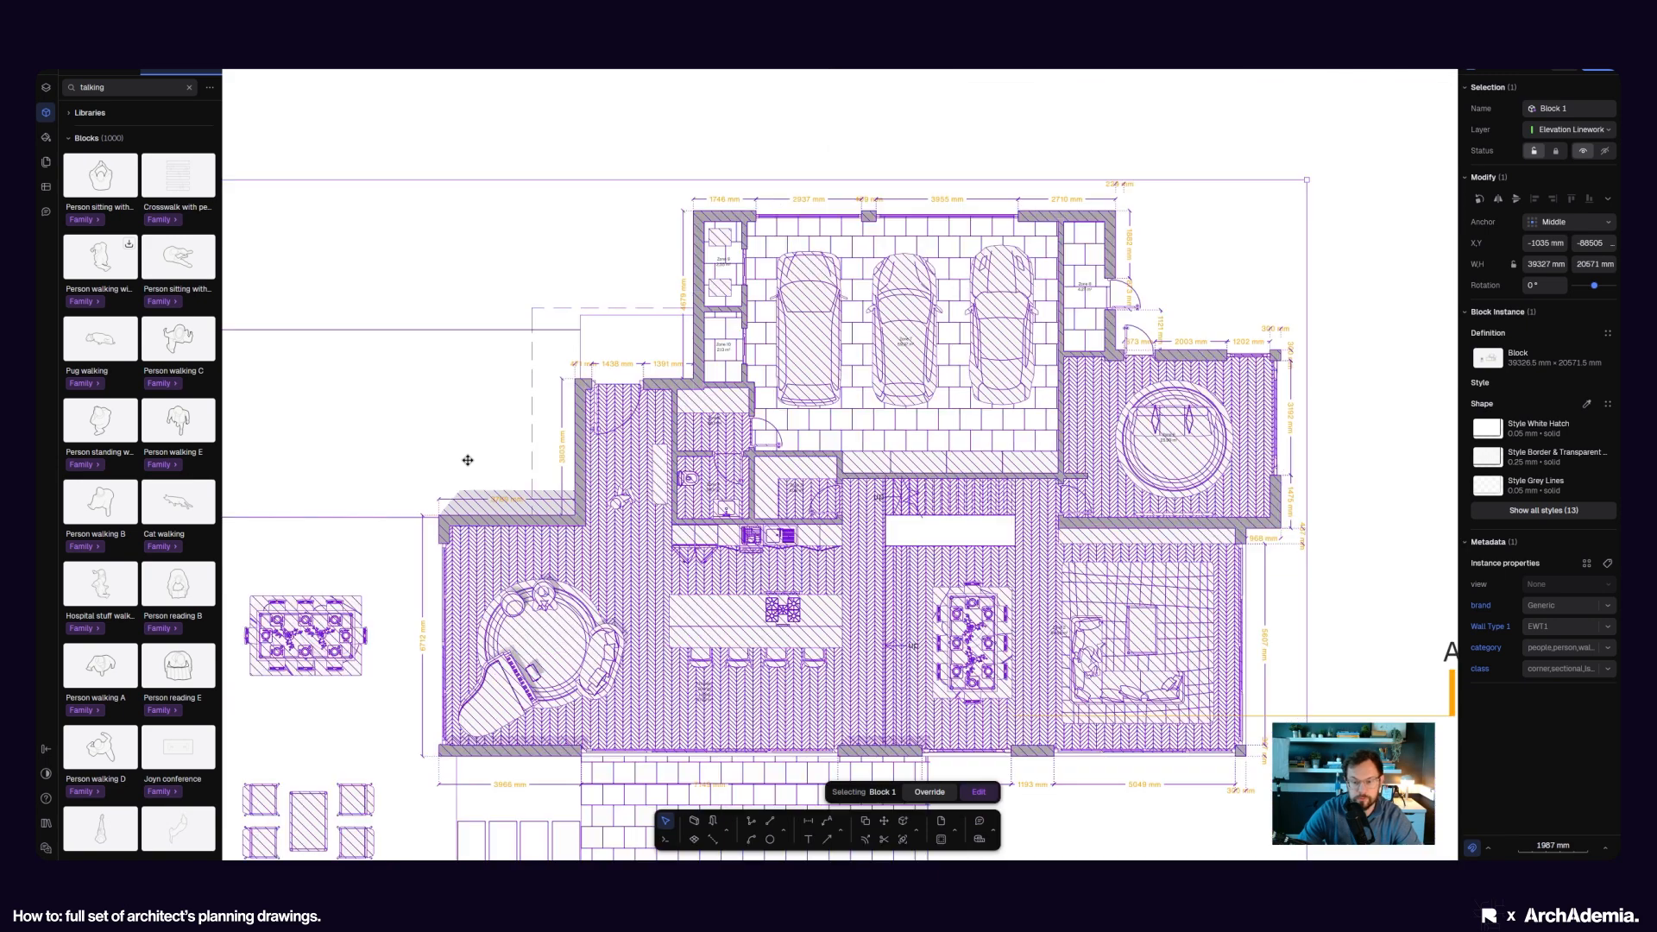
pyautogui.scroll(3, 552, 432)
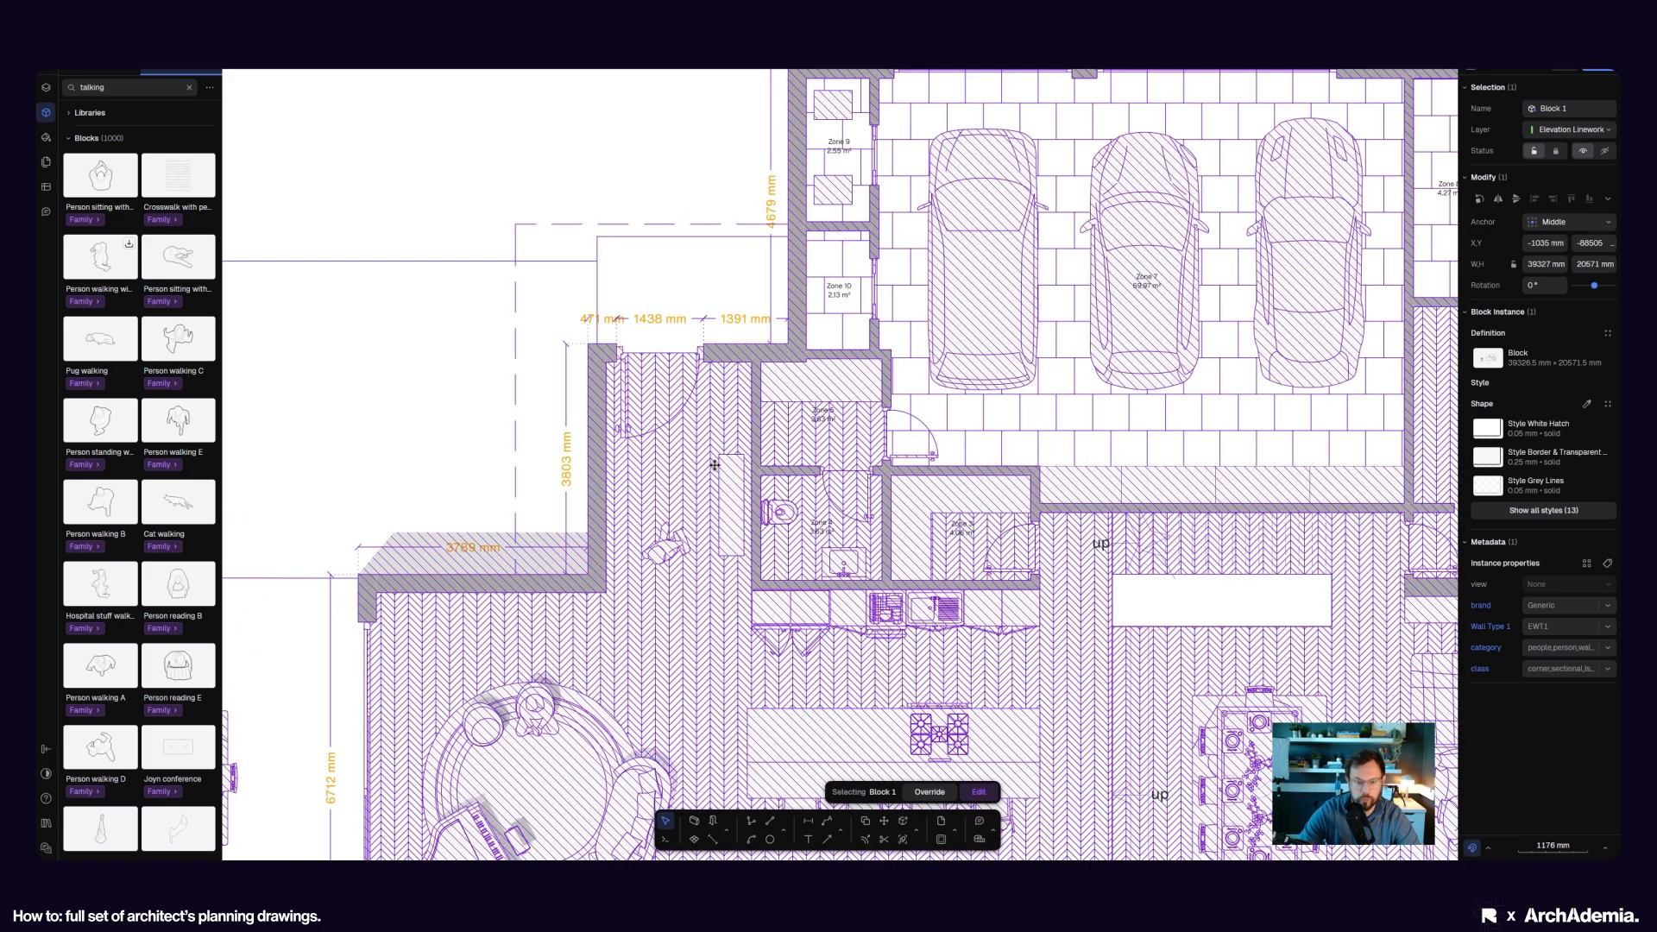
pyautogui.doubleClick(705, 423)
# - Copy the entrance door from the floor plan straight down into the ground-floor room of Section A-A
pyautogui.click(629, 370)
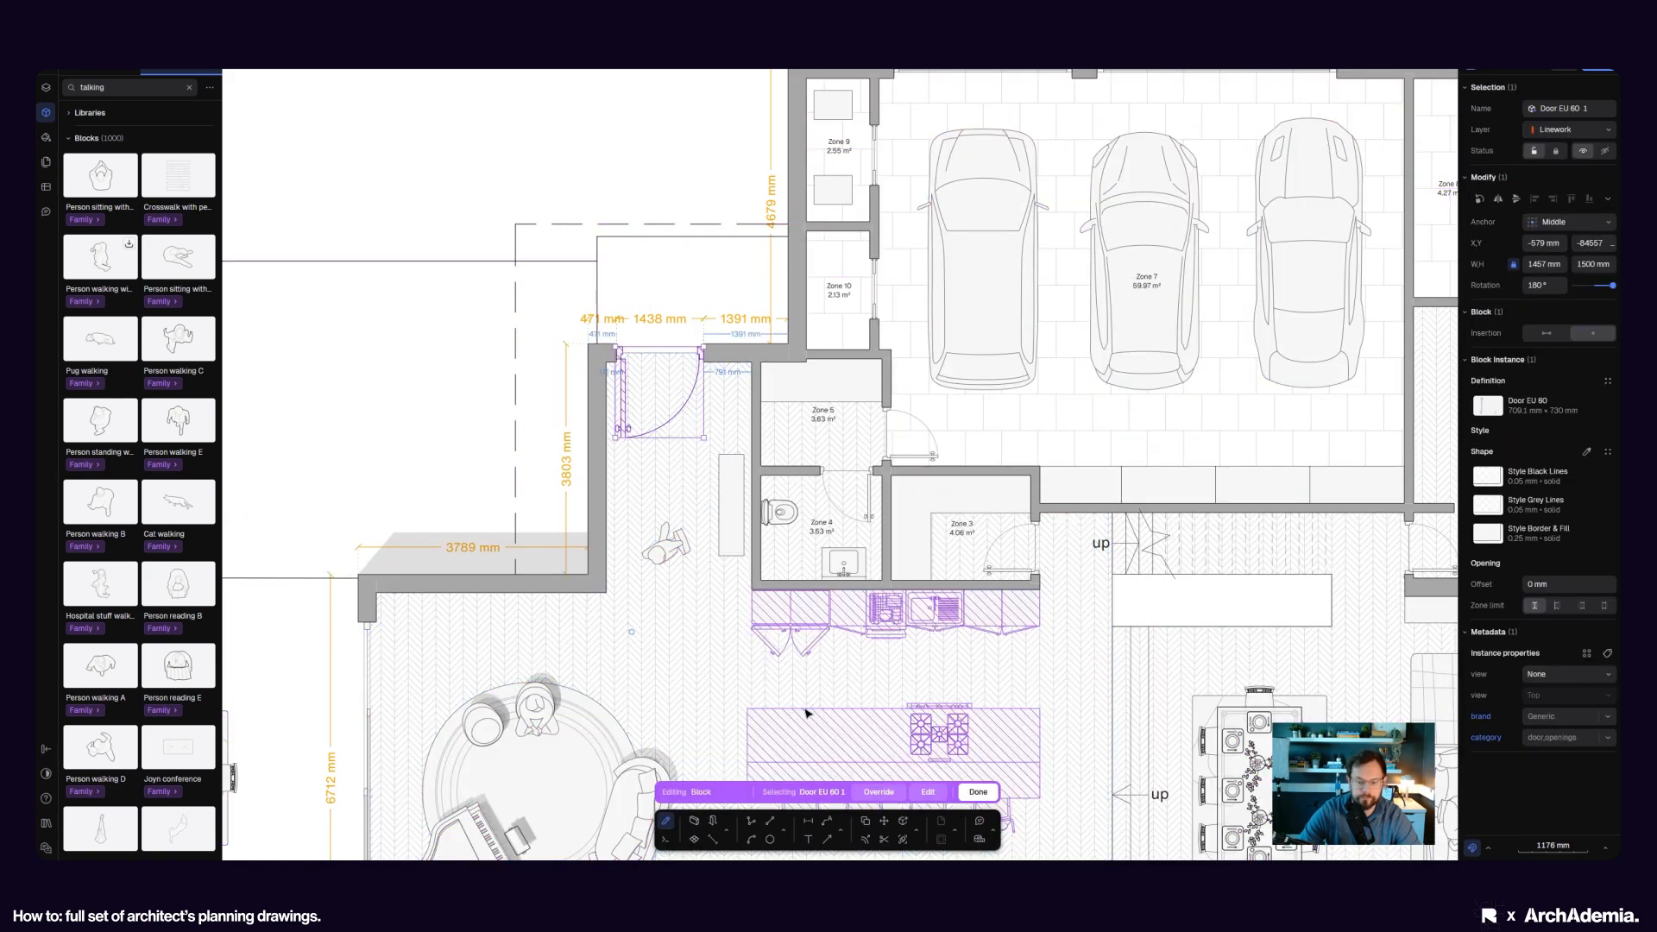
pyautogui.click(865, 821)
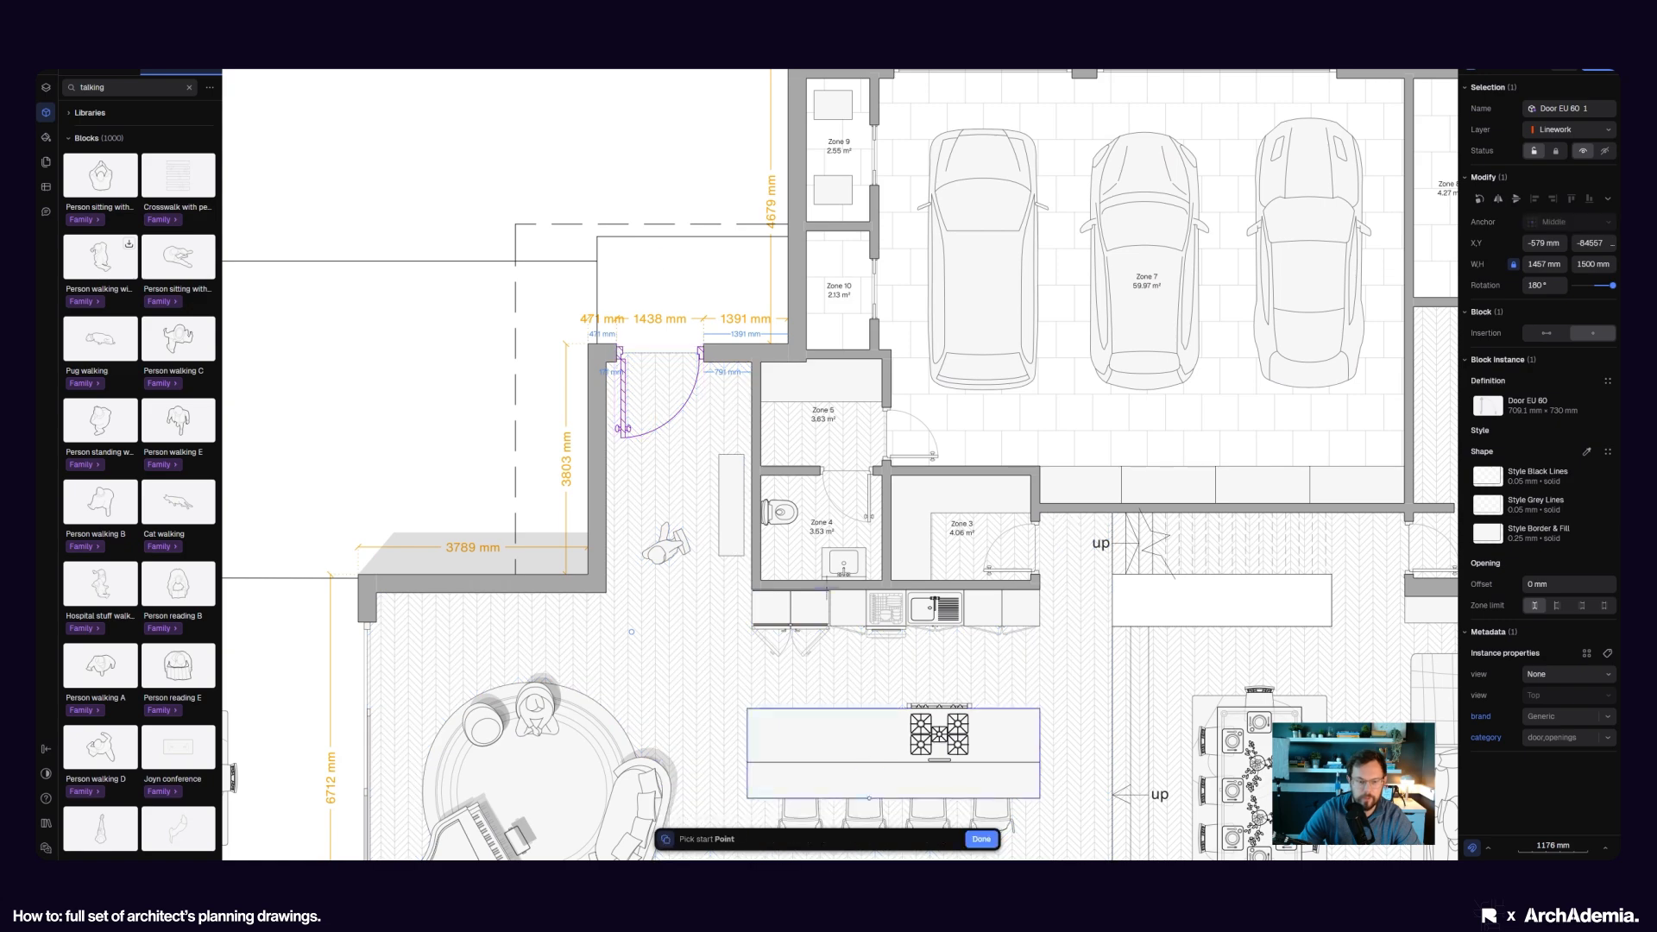
pyautogui.scroll(-5, 660, 250)
pyautogui.click(654, 279)
pyautogui.scroll(5, 646, 457)
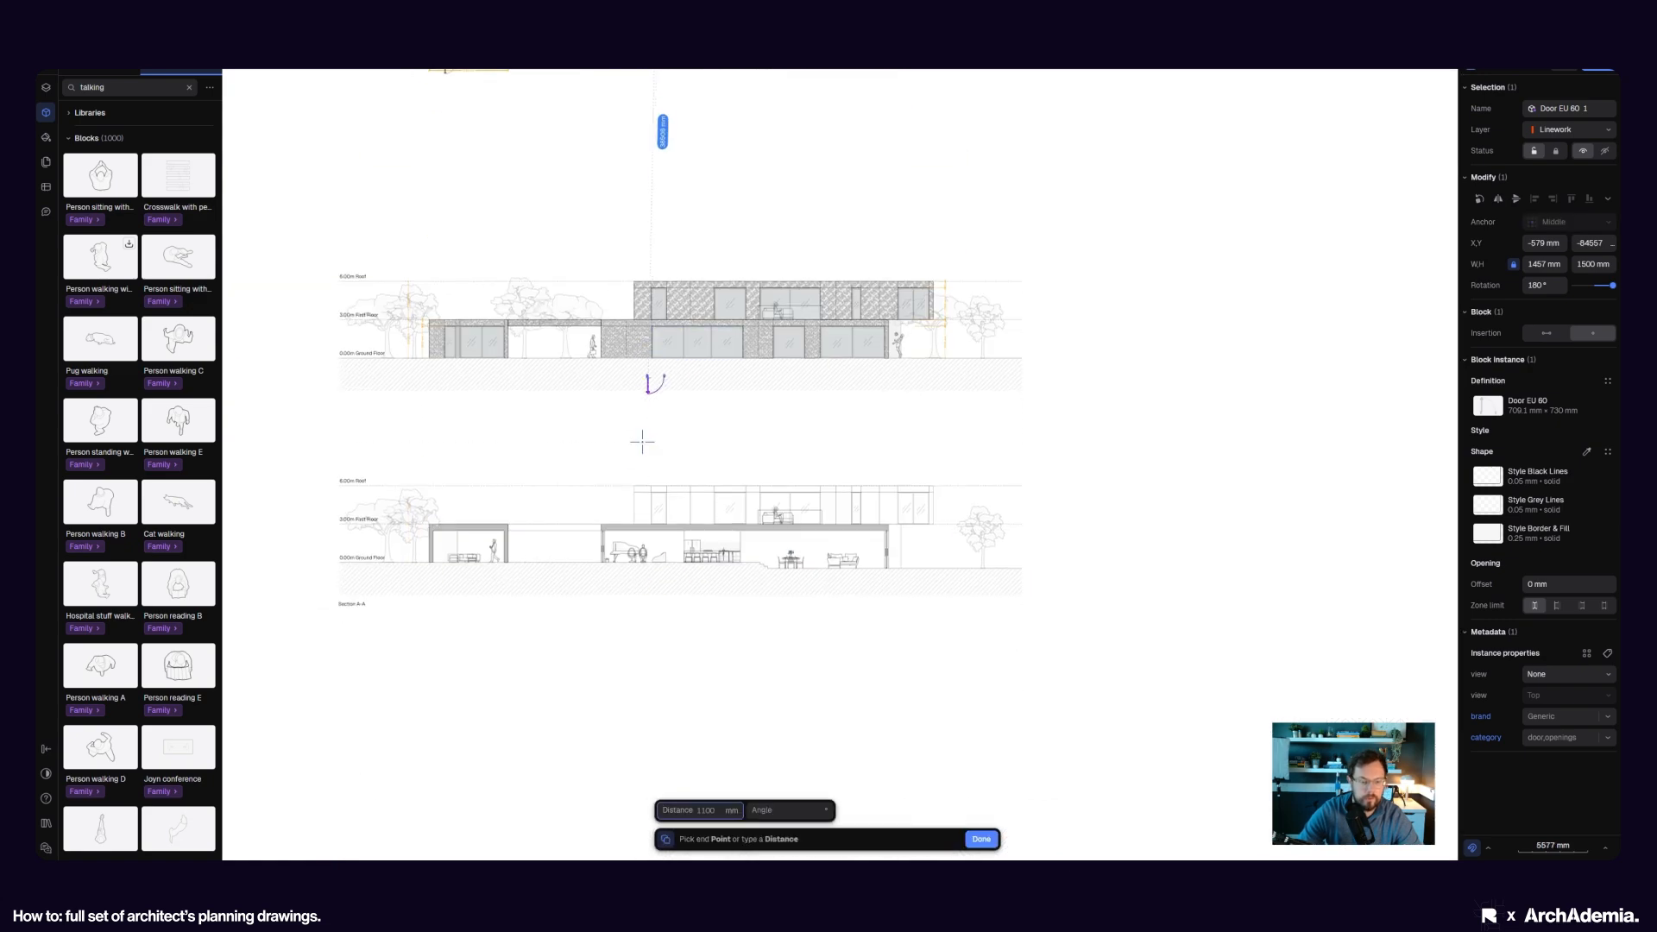
pyautogui.scroll(3, 643, 544)
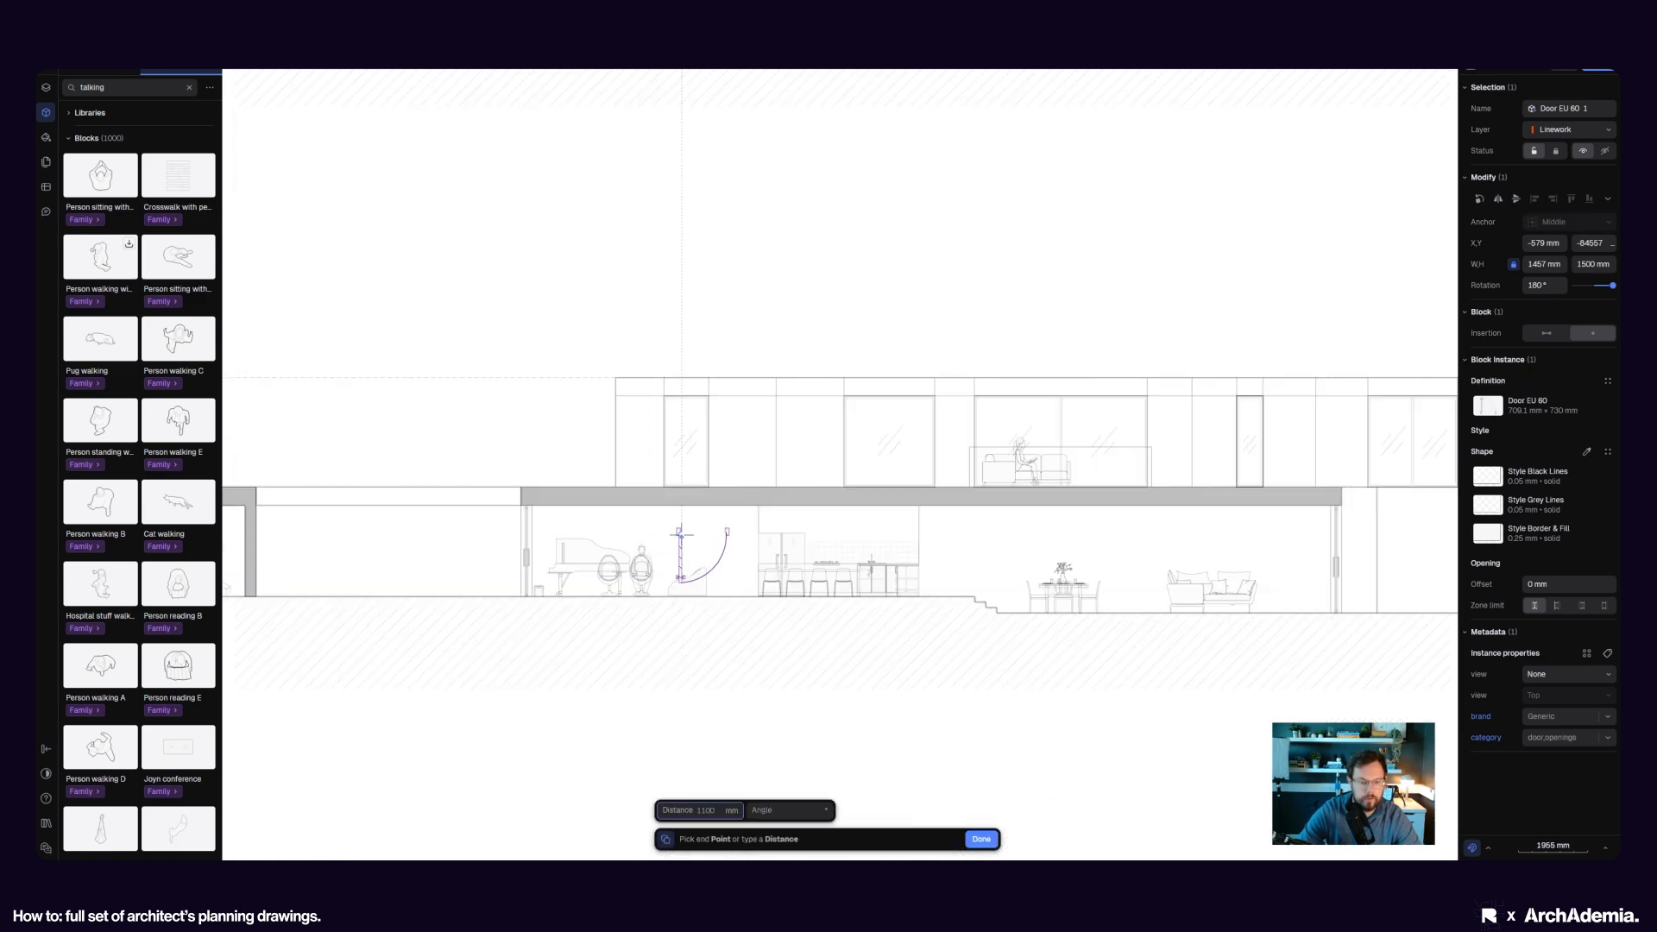
pyautogui.click(680, 523)
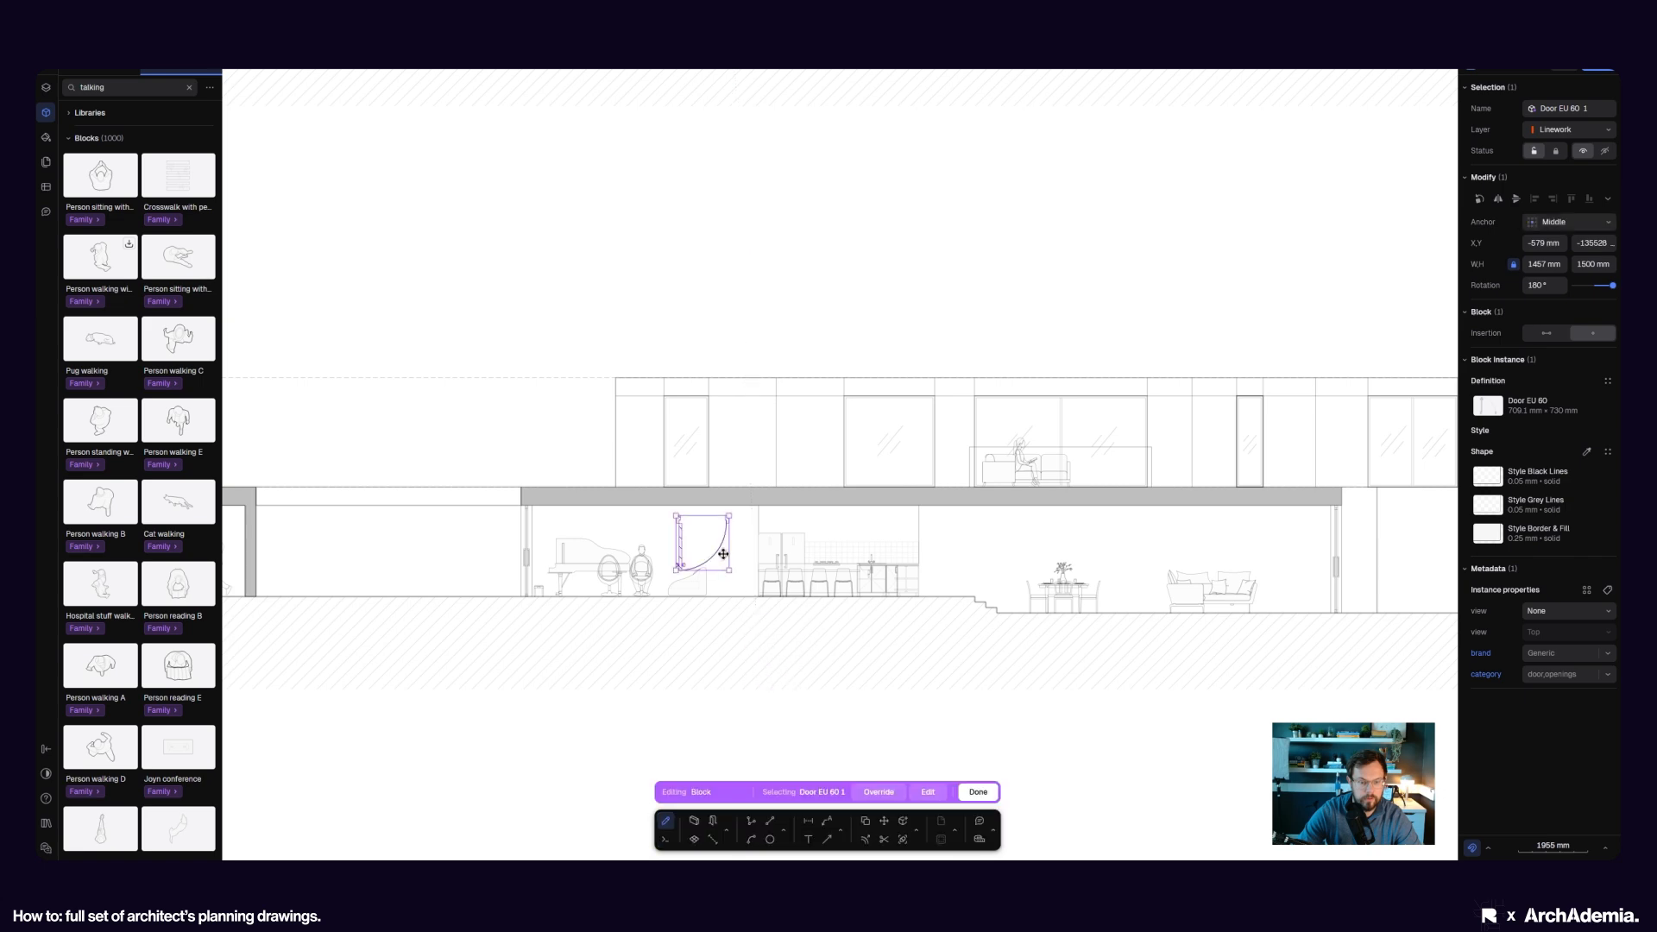
# - Leave the plan block, paste the copied door into the main drawing at Section A-A, and switch it to its front view
pyautogui.press('Escape')
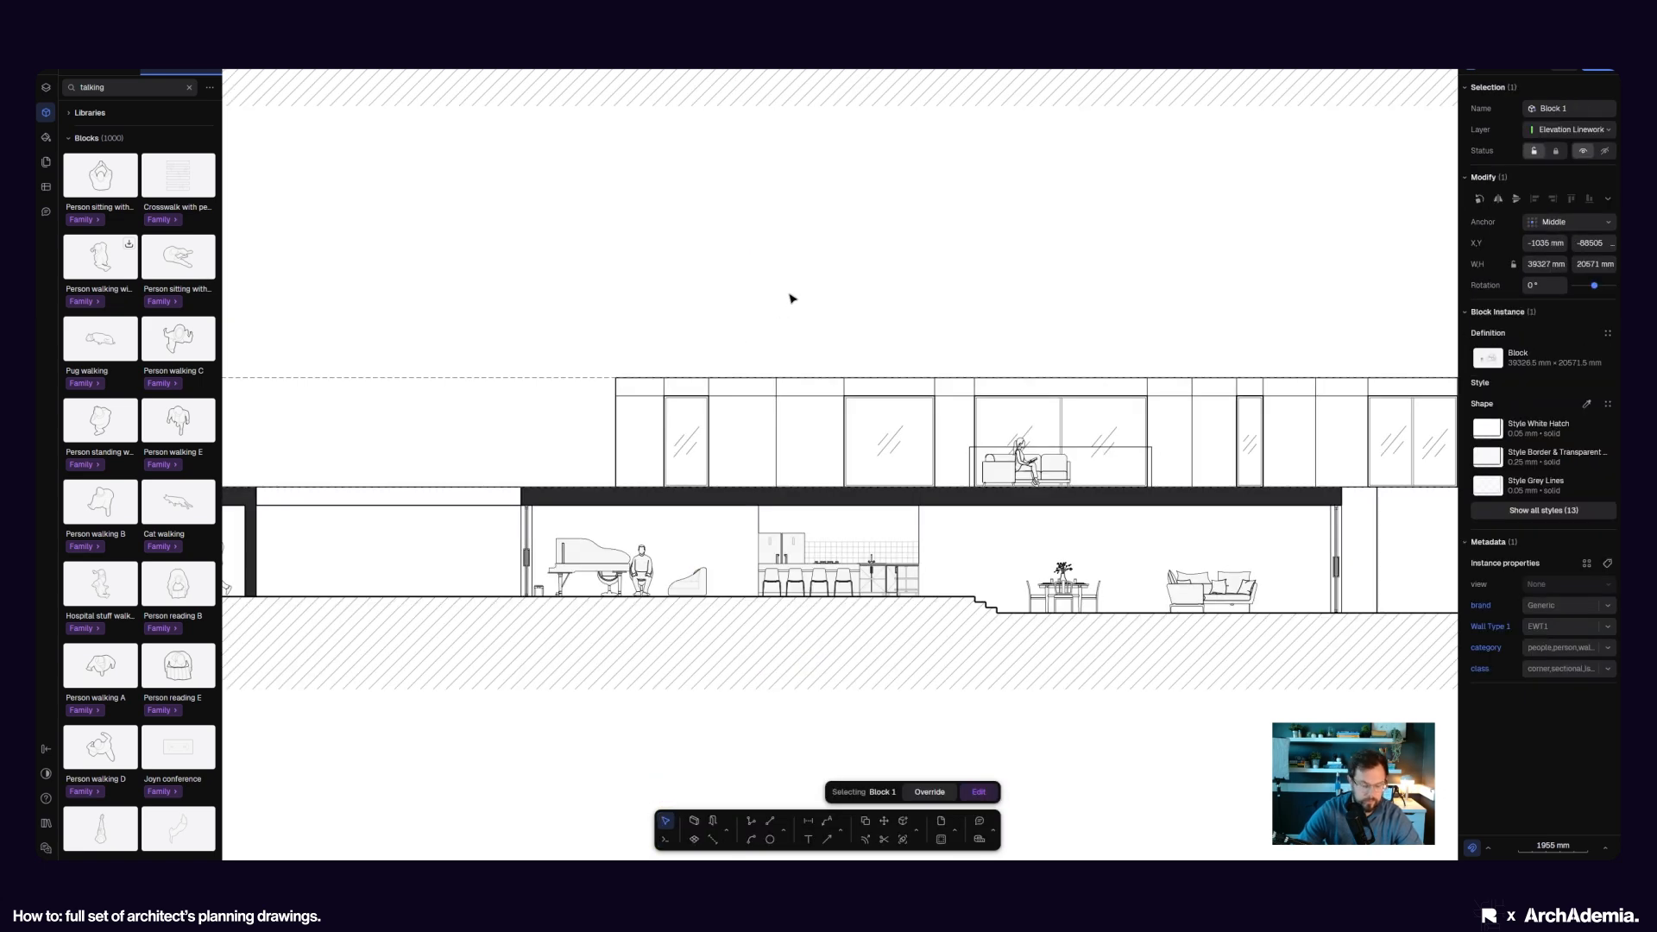
pyautogui.hotkey('ctrl', 'v')
pyautogui.click(1493, 362)
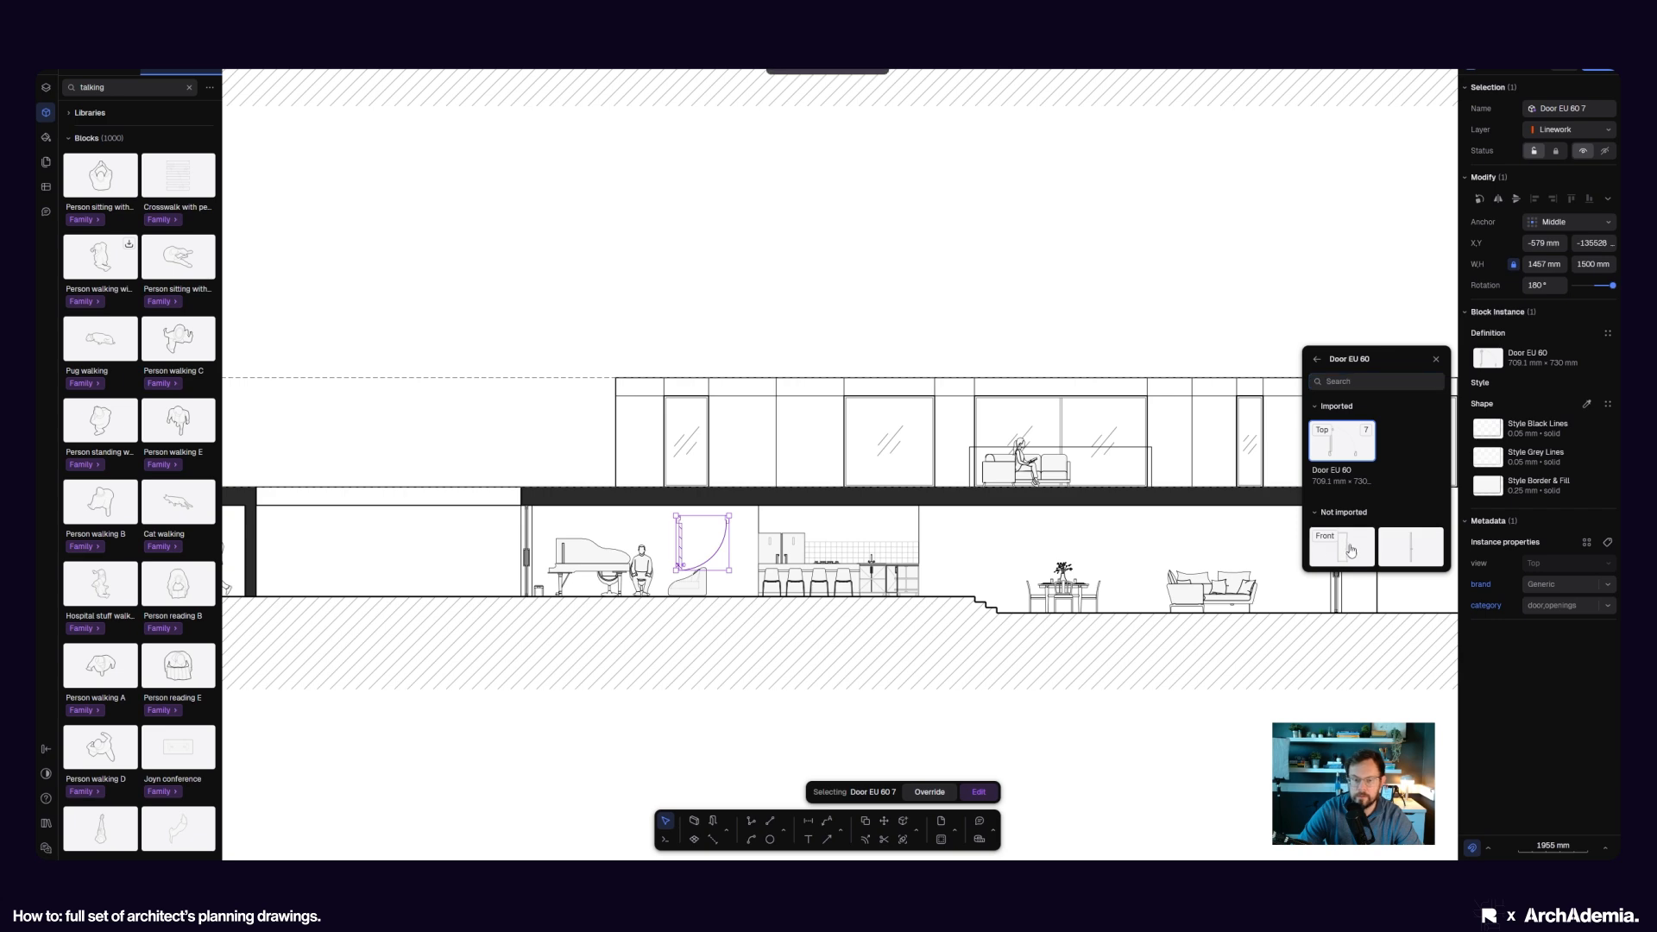
# - Move the front-view door vertically so its lower edge rests on the ground floor line of Section A-A
pyautogui.scroll(5, 729, 608)
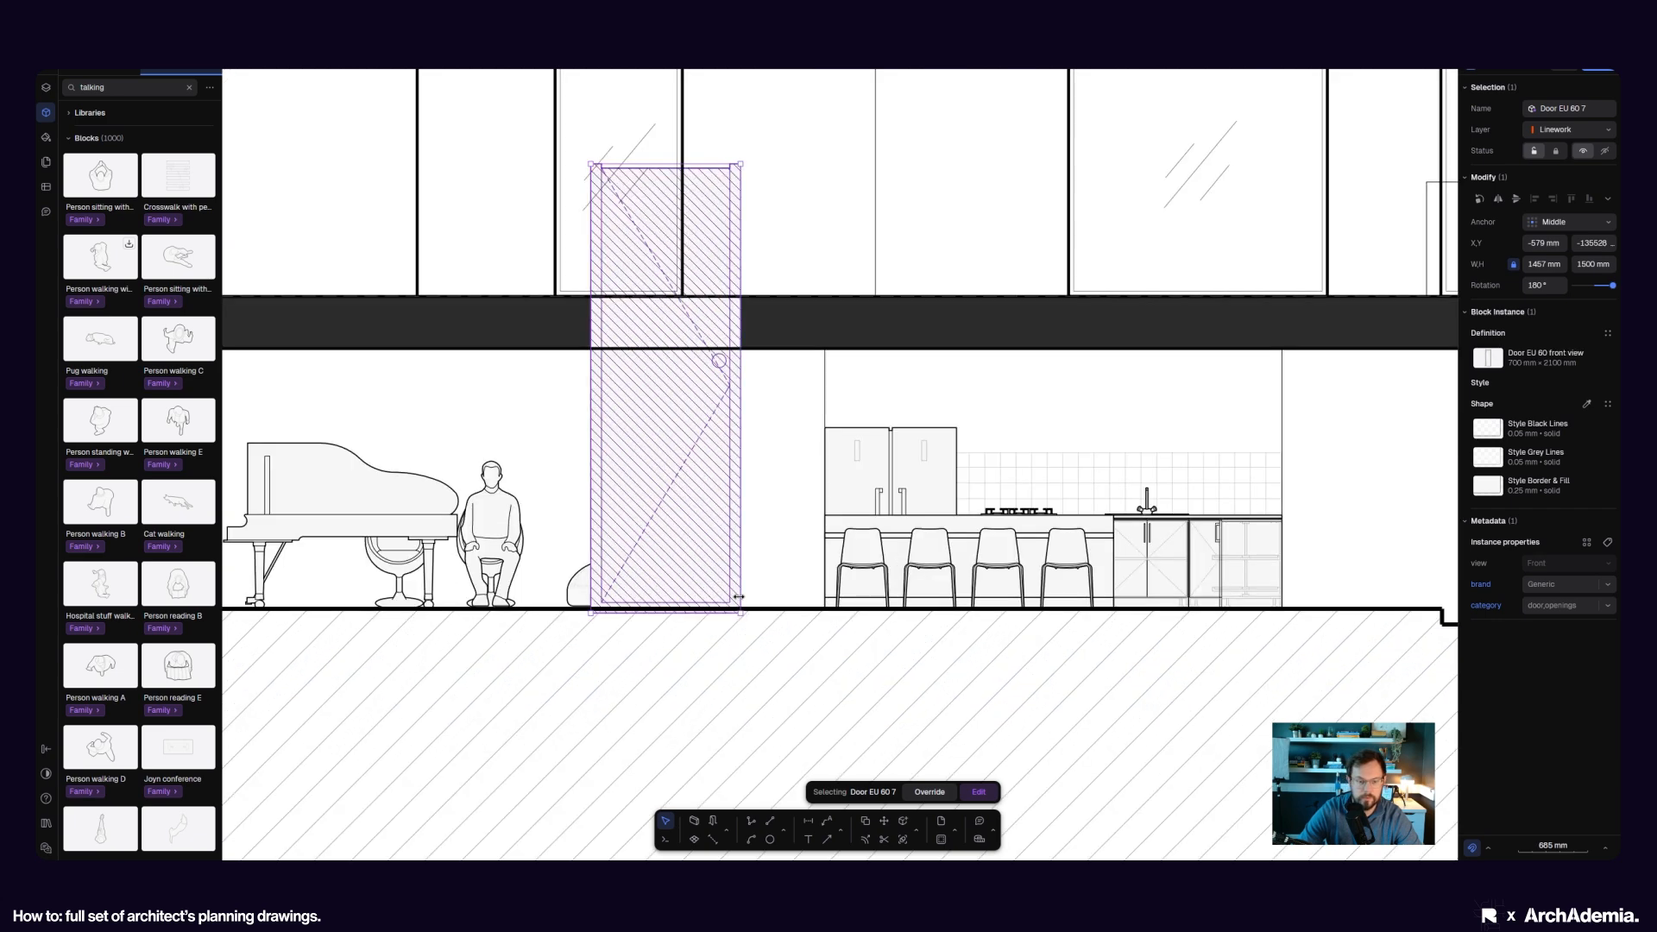
pyautogui.click(865, 821)
pyautogui.scroll(5, 740, 619)
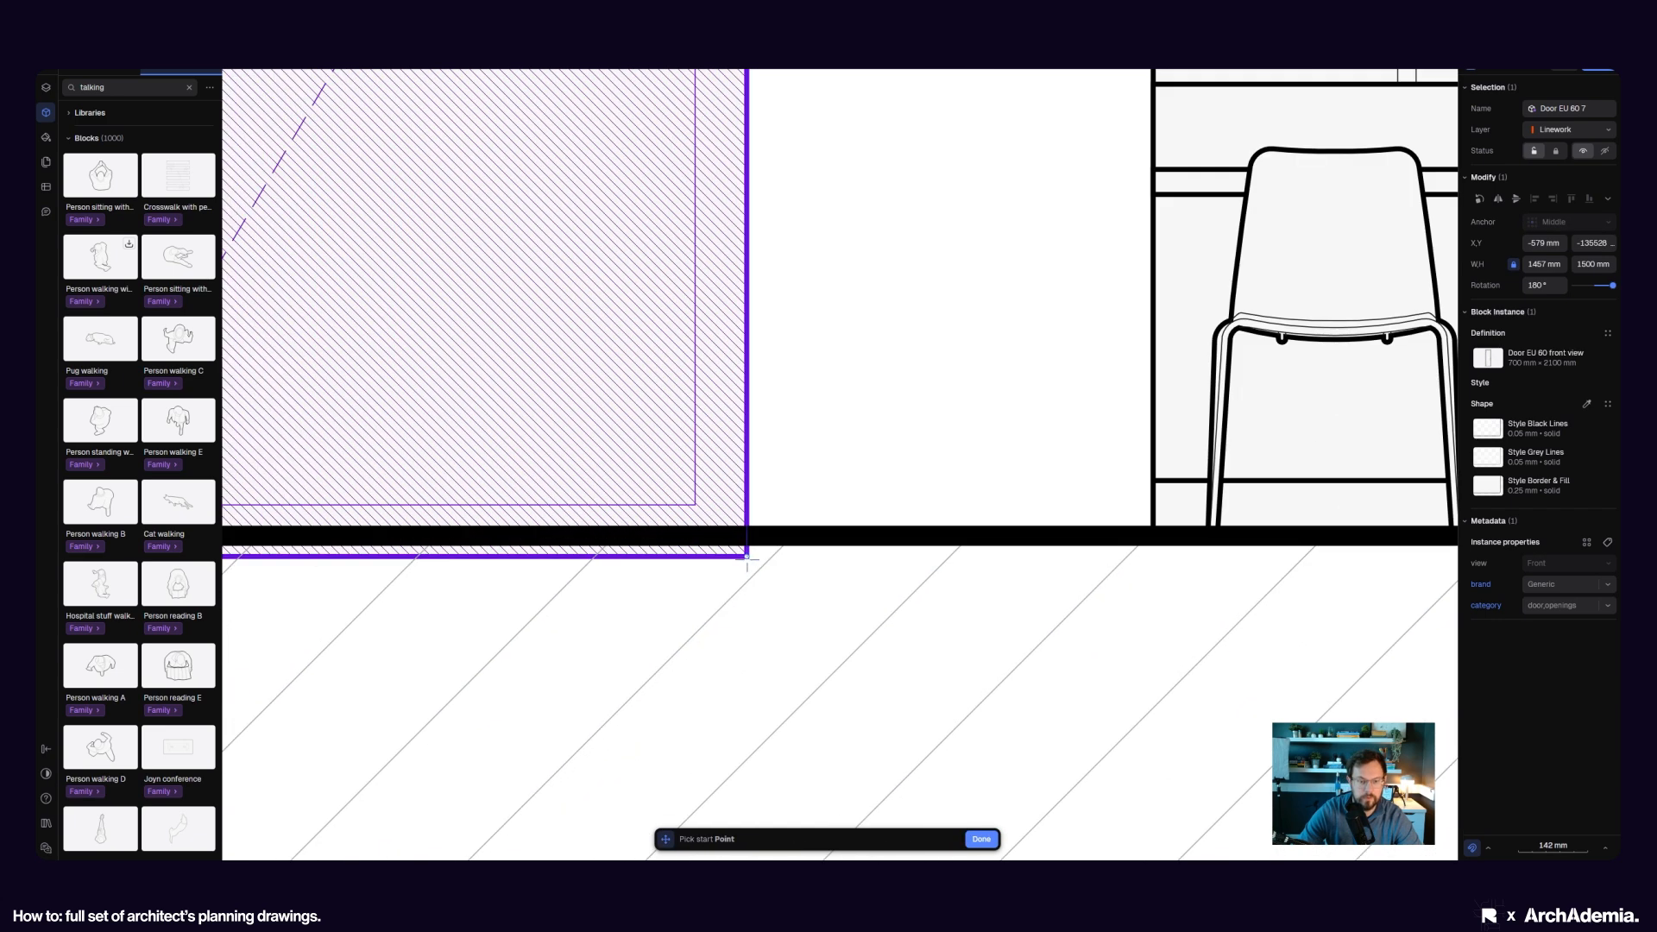
pyautogui.click(747, 558)
pyautogui.click(739, 544)
pyautogui.scroll(-5, 757, 651)
pyautogui.scroll(3, 740, 396)
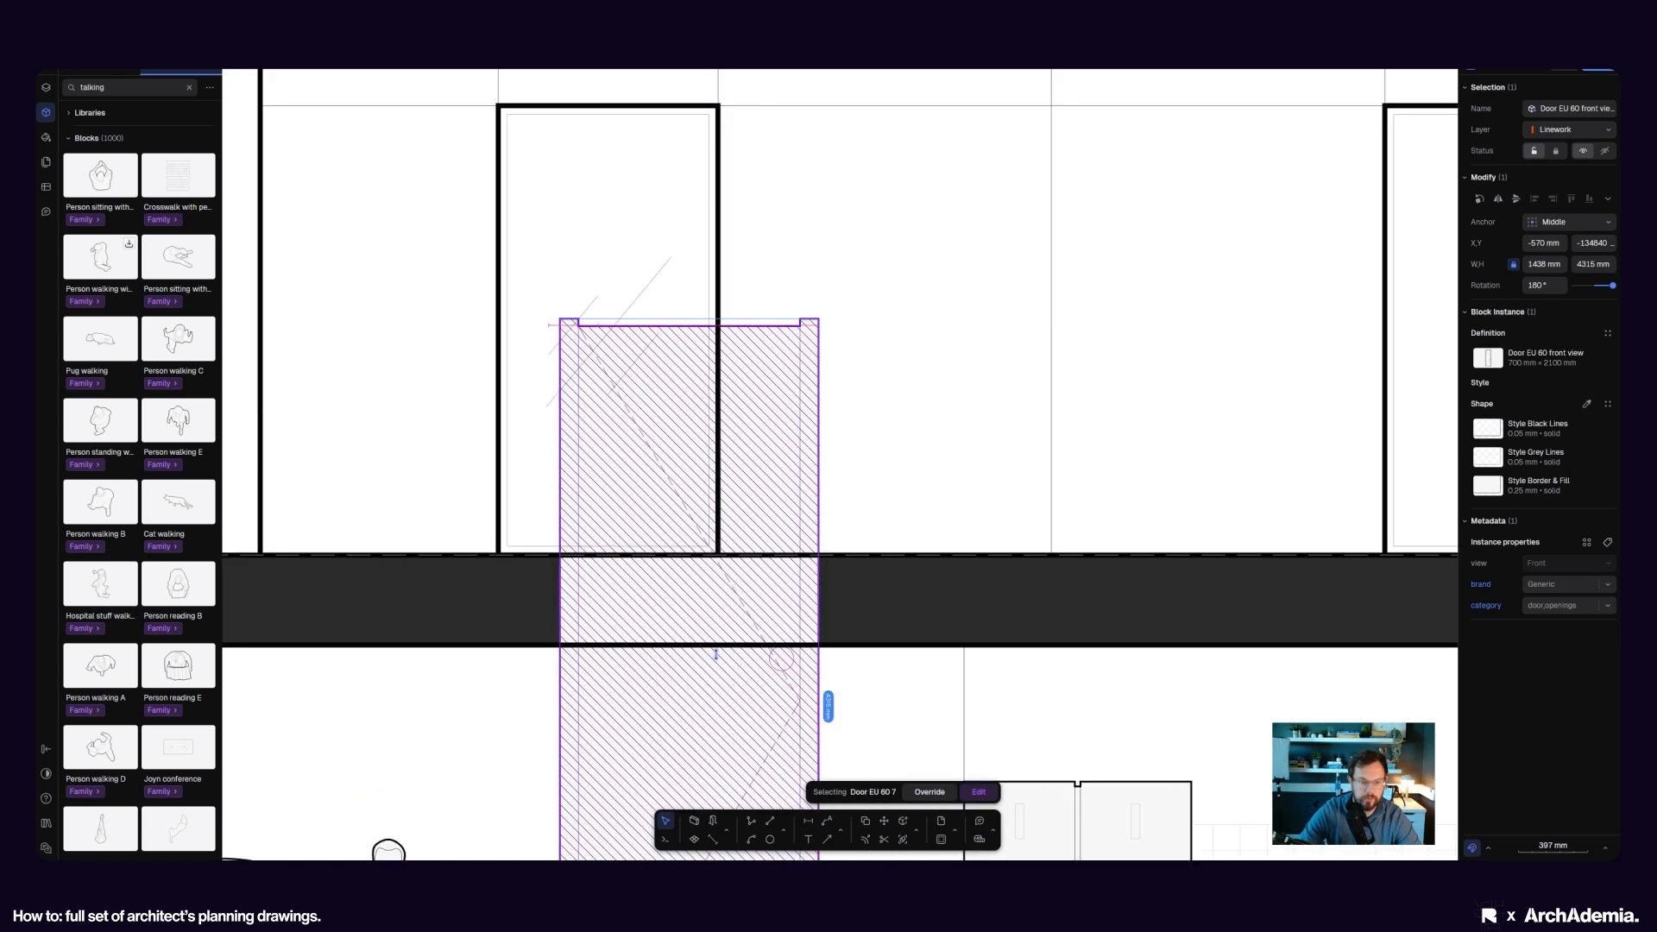
pyautogui.scroll(-5, 829, 561)
pyautogui.scroll(3, 822, 604)
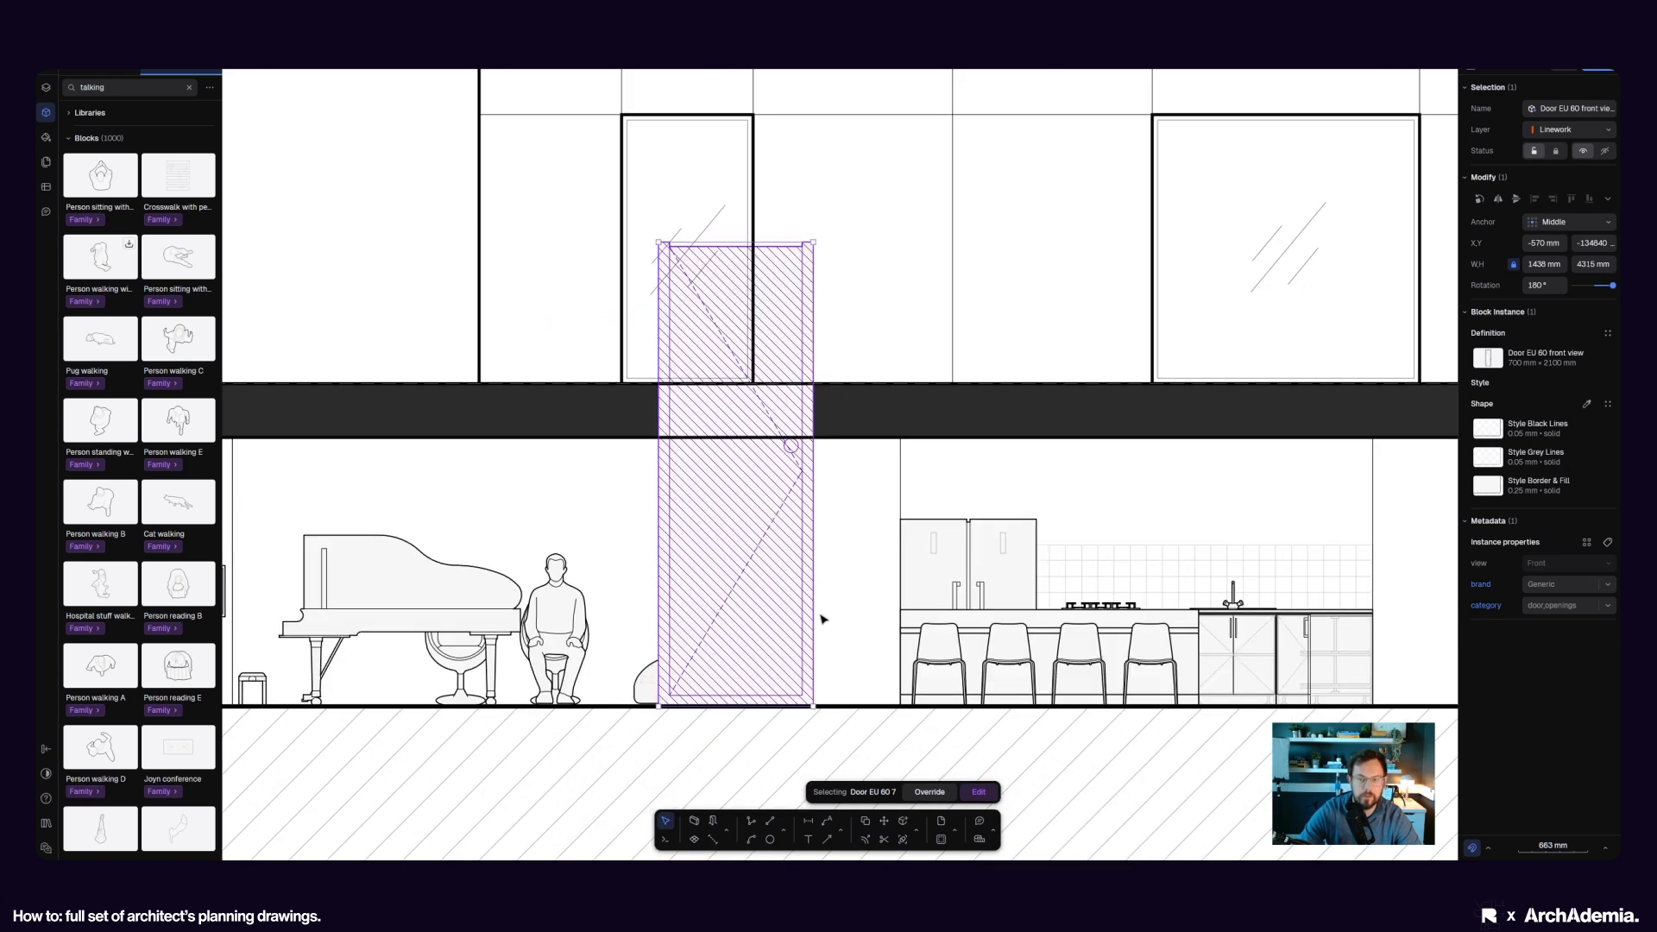
# - Try a rotation of 0° on the front-view door and undo the change
pyautogui.write('0')
pyautogui.press('Return')
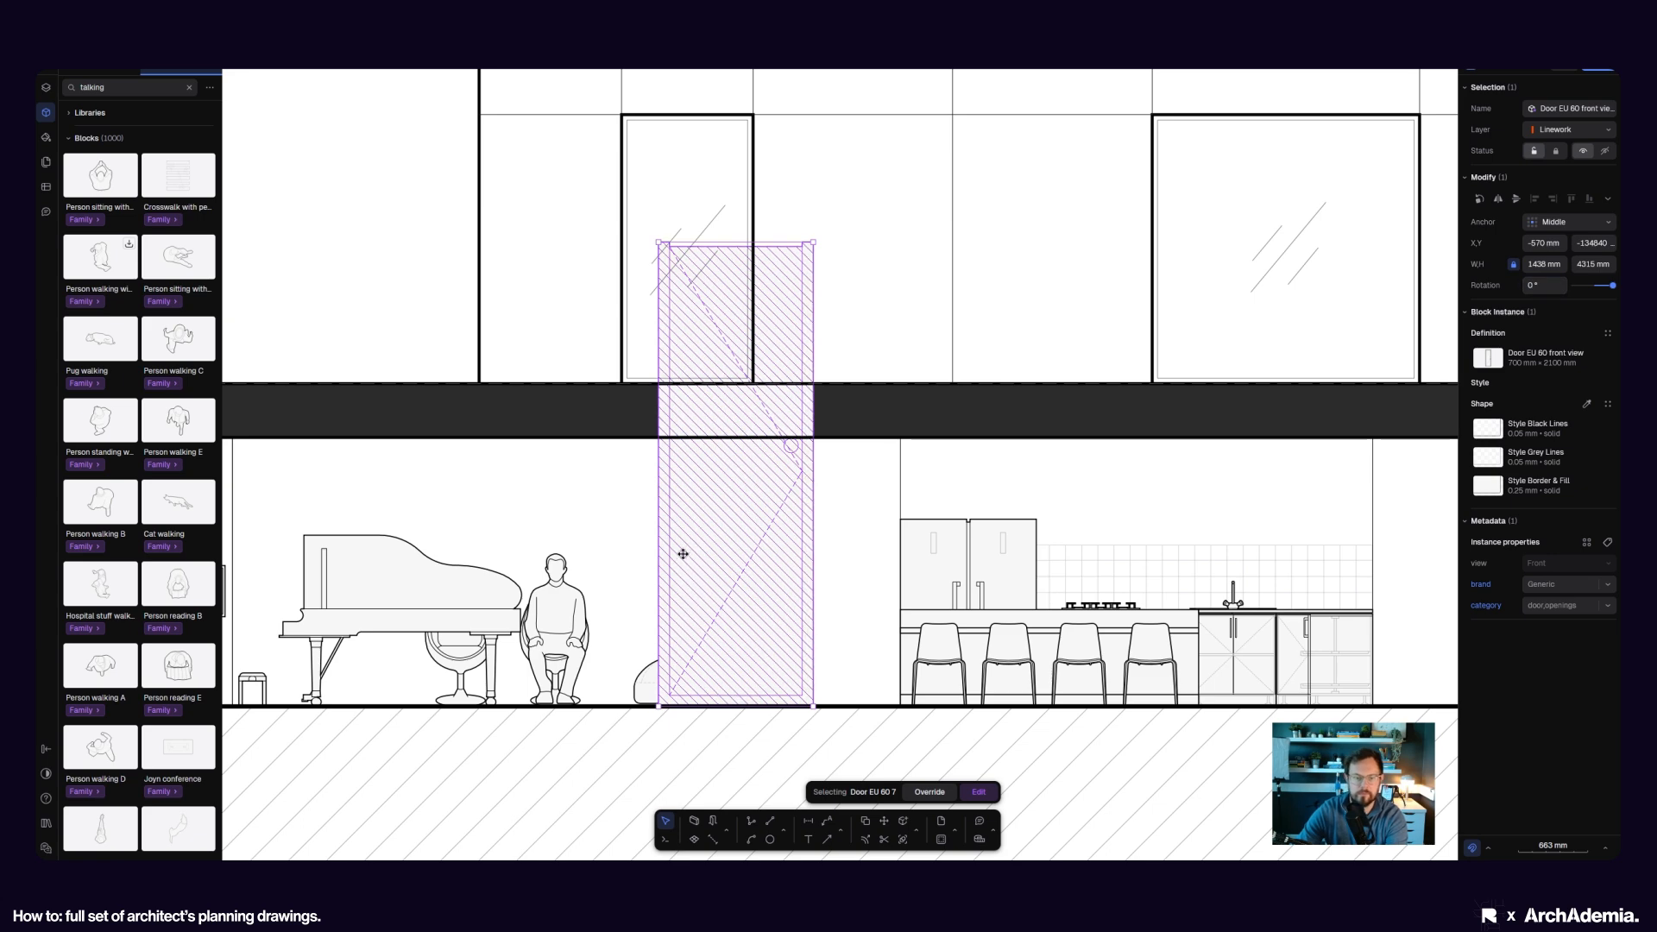
pyautogui.hotkey('ctrl', 'z')
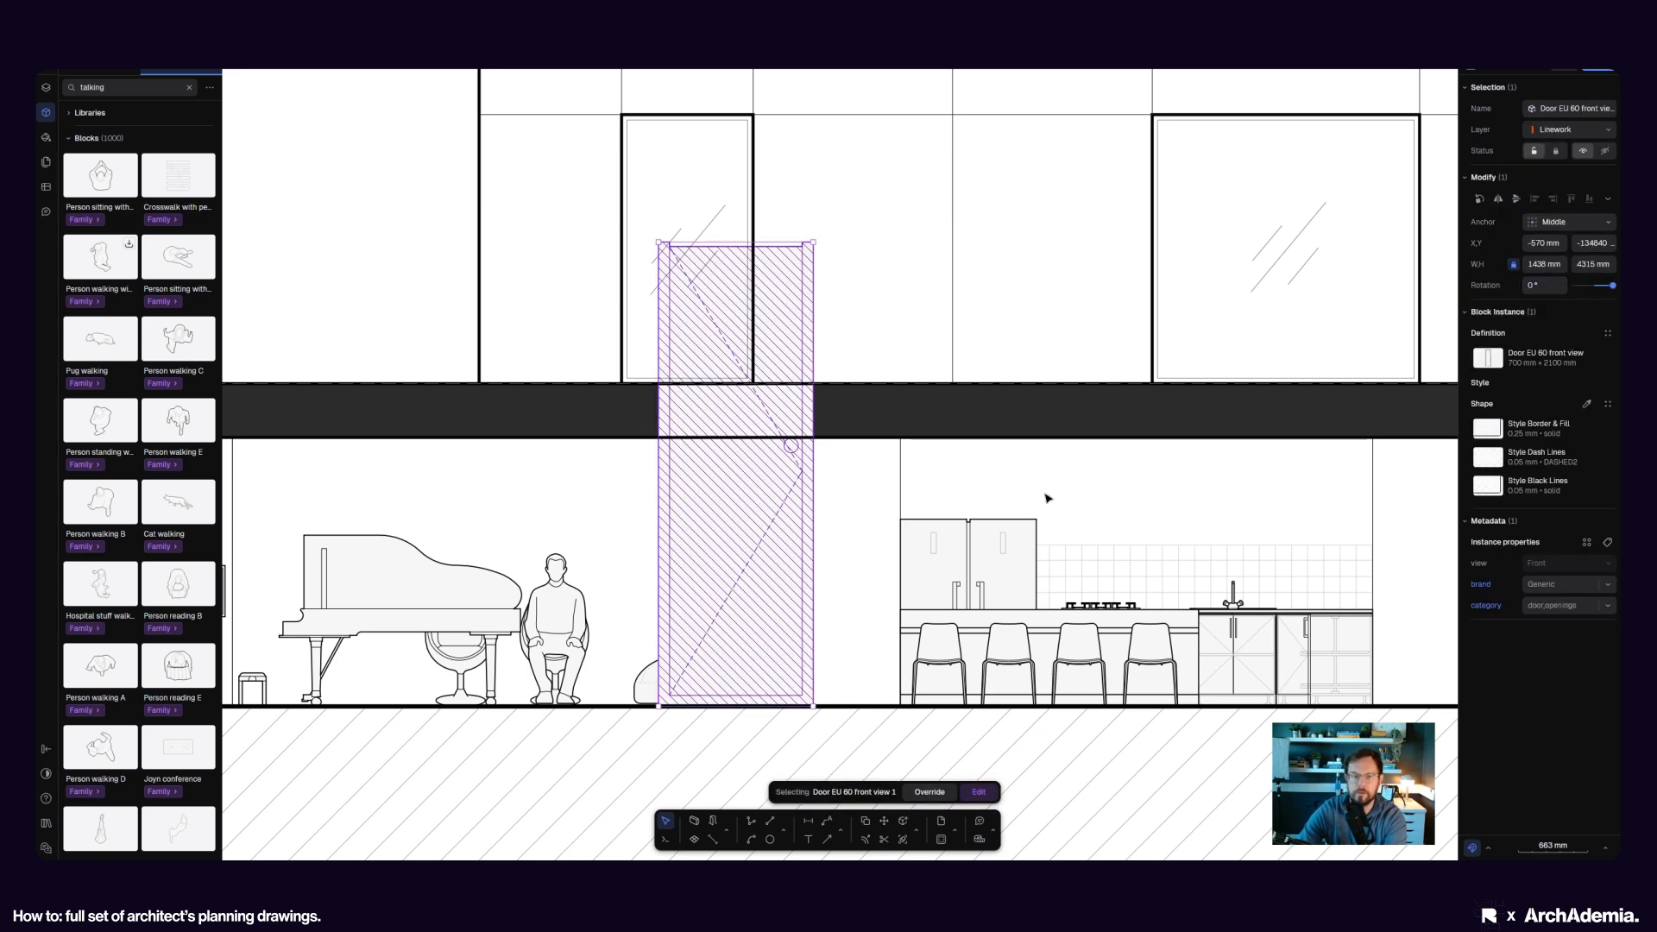
pyautogui.hotkey('ctrl', 'z')
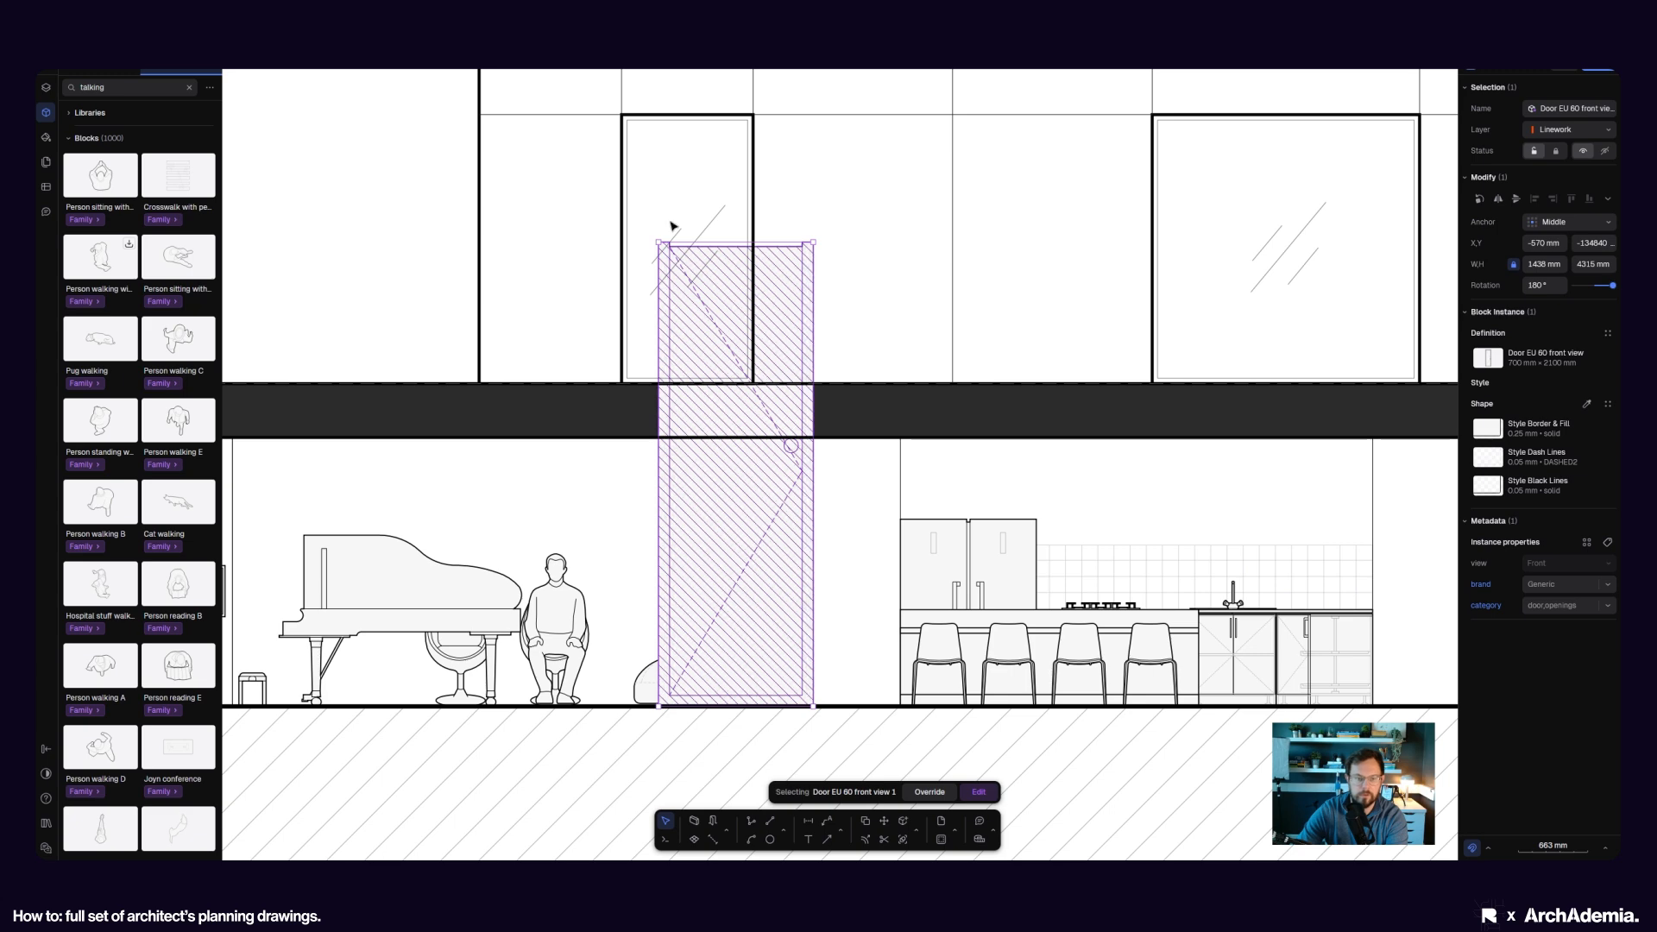
# - Set the rotation of the front-view door in Section A-A to 180°
pyautogui.moveTo(654, 240); pyautogui.dragTo(786, 613)
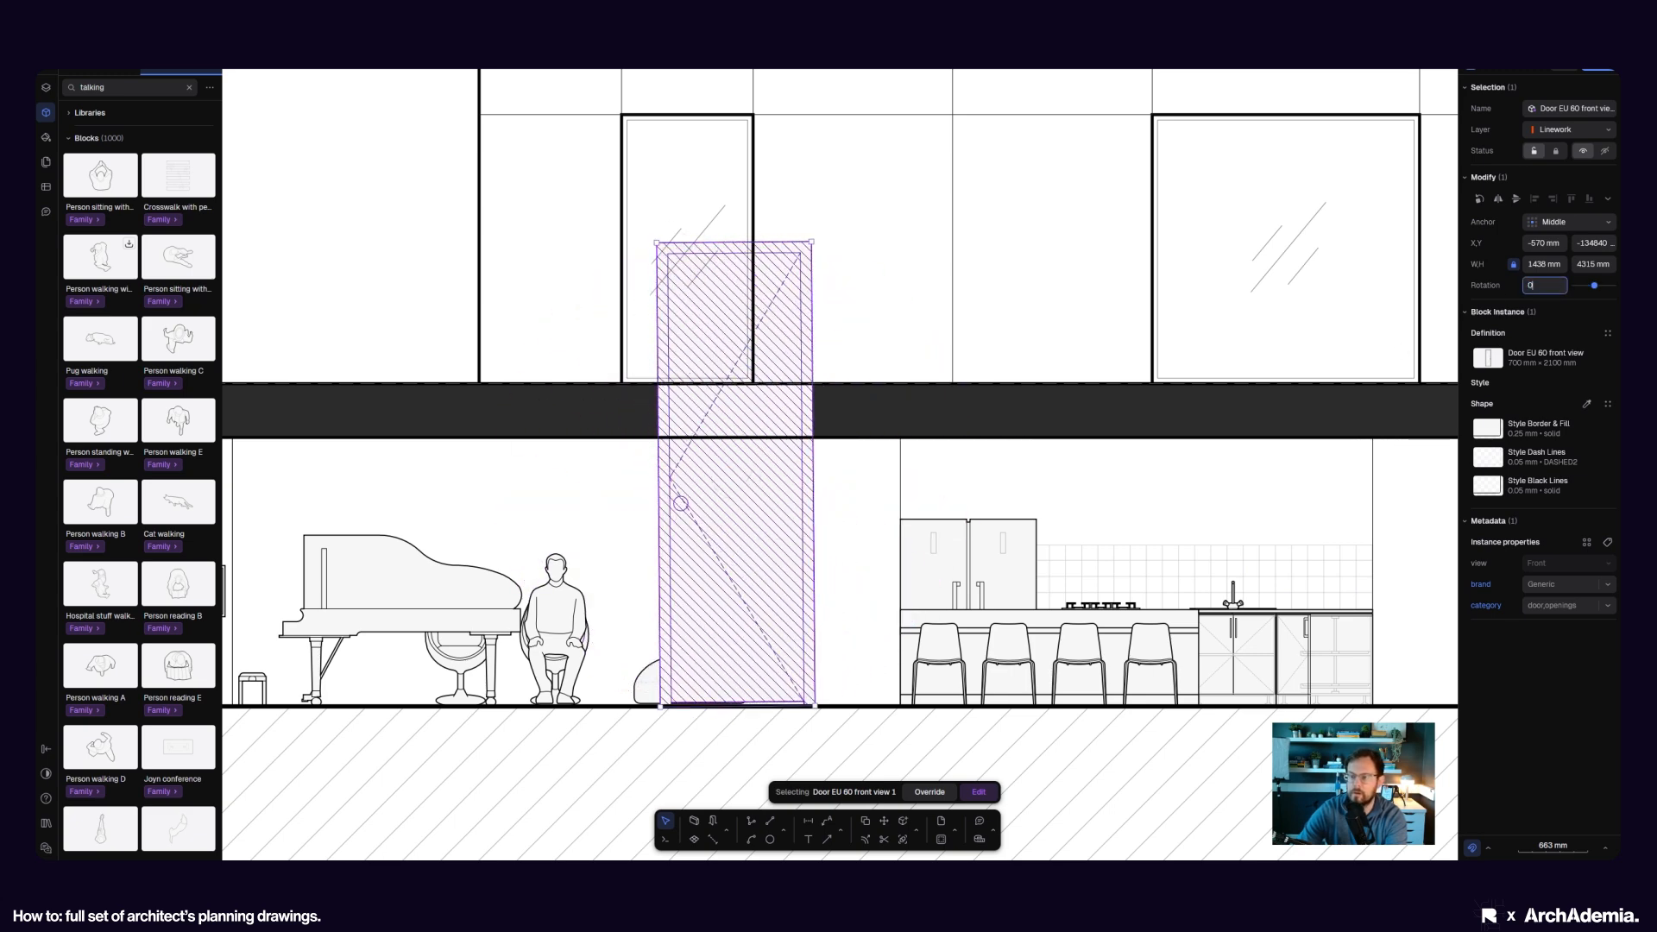
pyautogui.write('180')
pyautogui.press('Return')
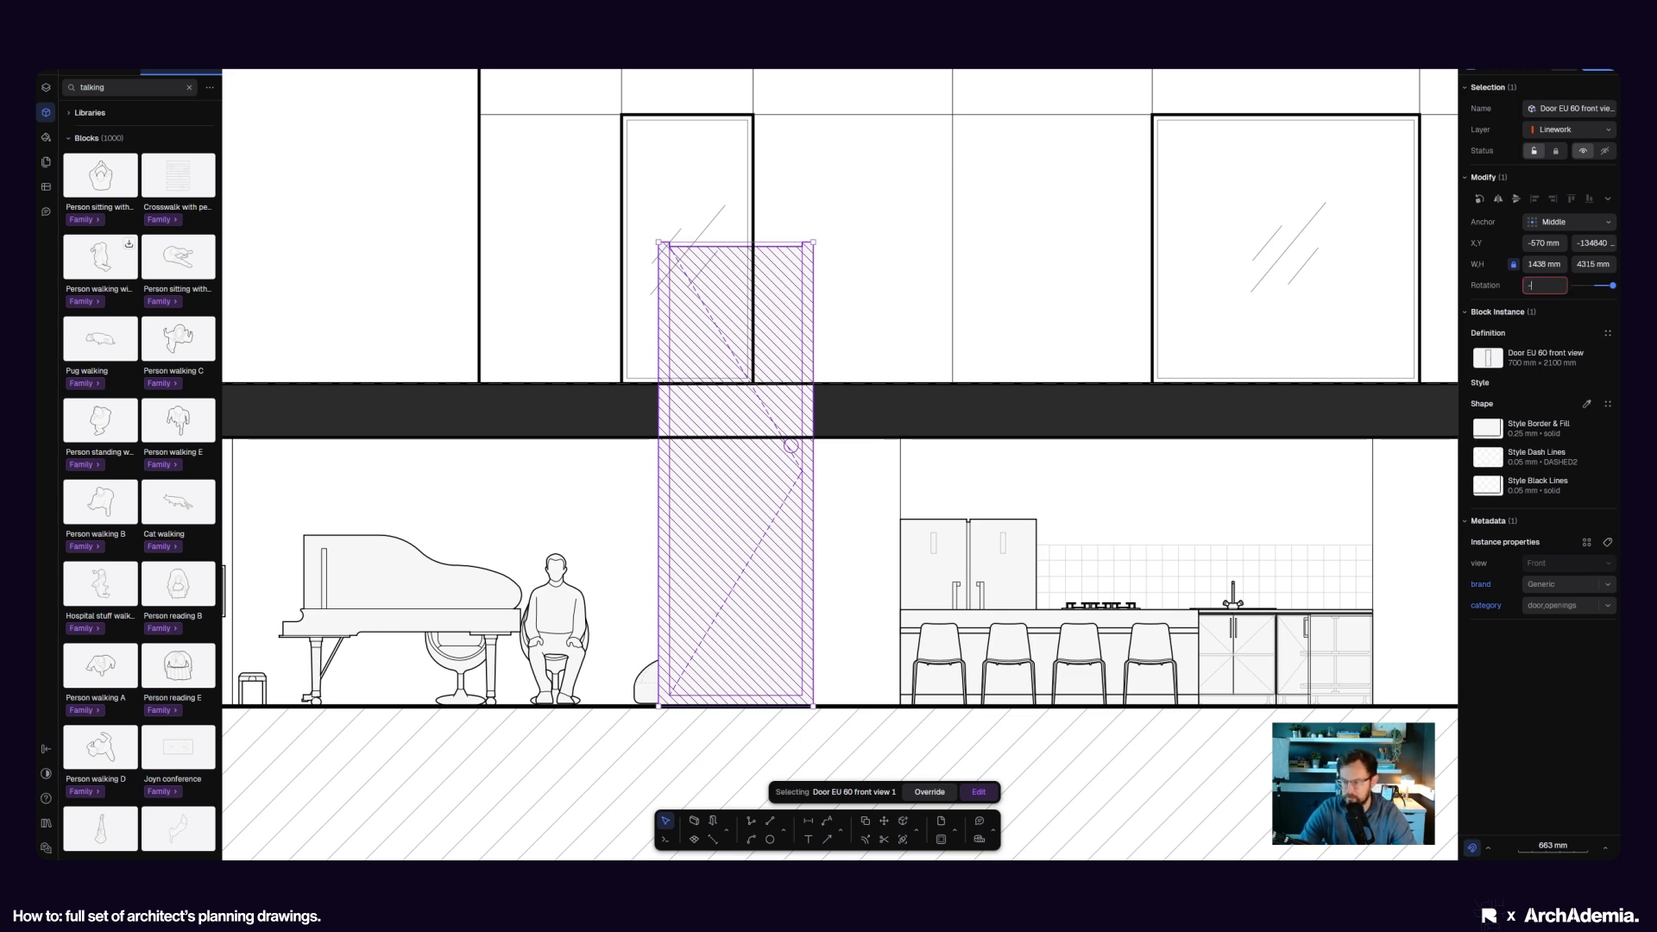
# - Rotate the door block by 180° so its handle sits on the left side of the leaf
pyautogui.write('-180')
pyautogui.press('Return')
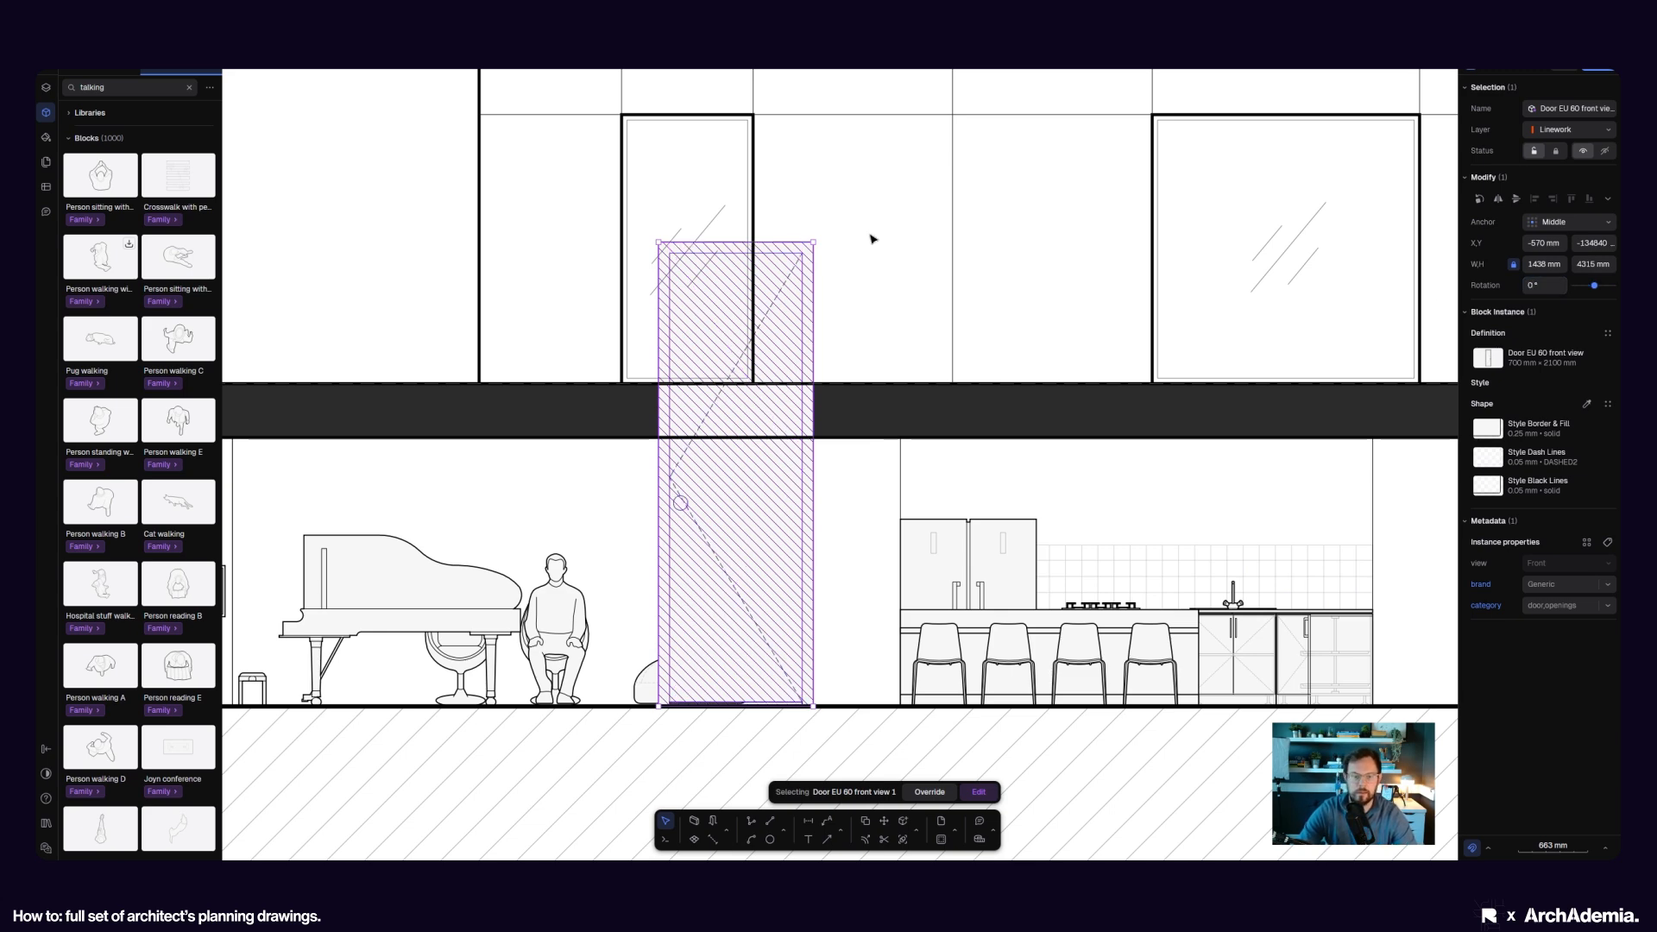
pyautogui.click(916, 237)
pyautogui.click(755, 277)
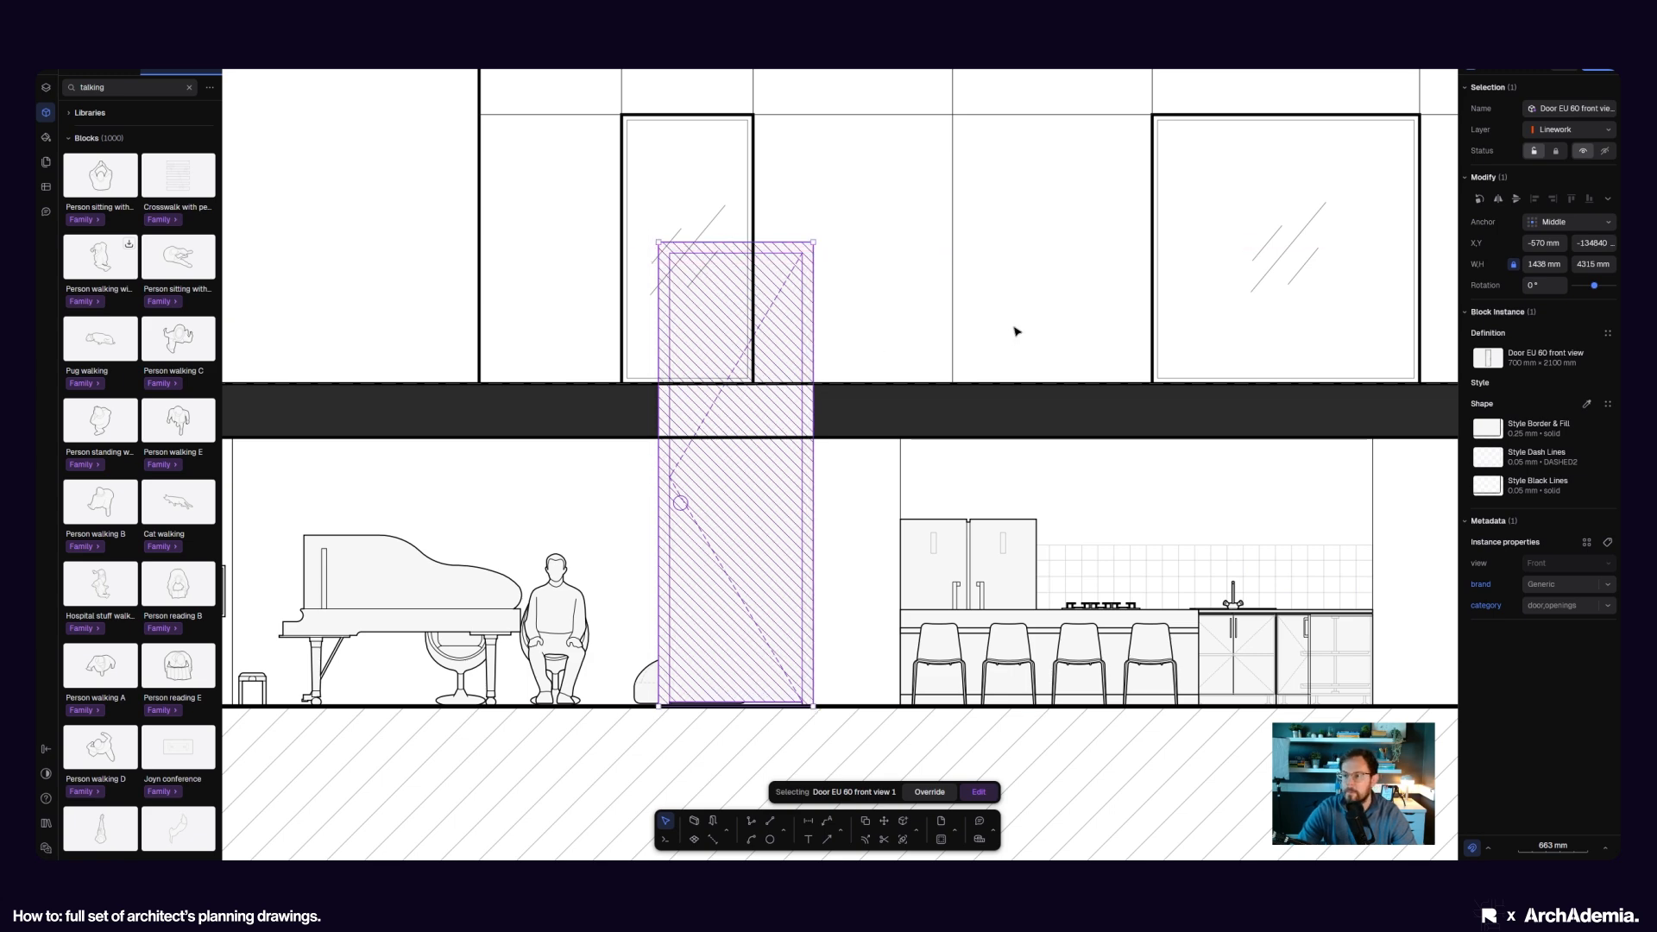
# - Unlink the door block's proportions, set its height to 2400 mm and move it down onto the ground-floor line
pyautogui.click(1529, 270)
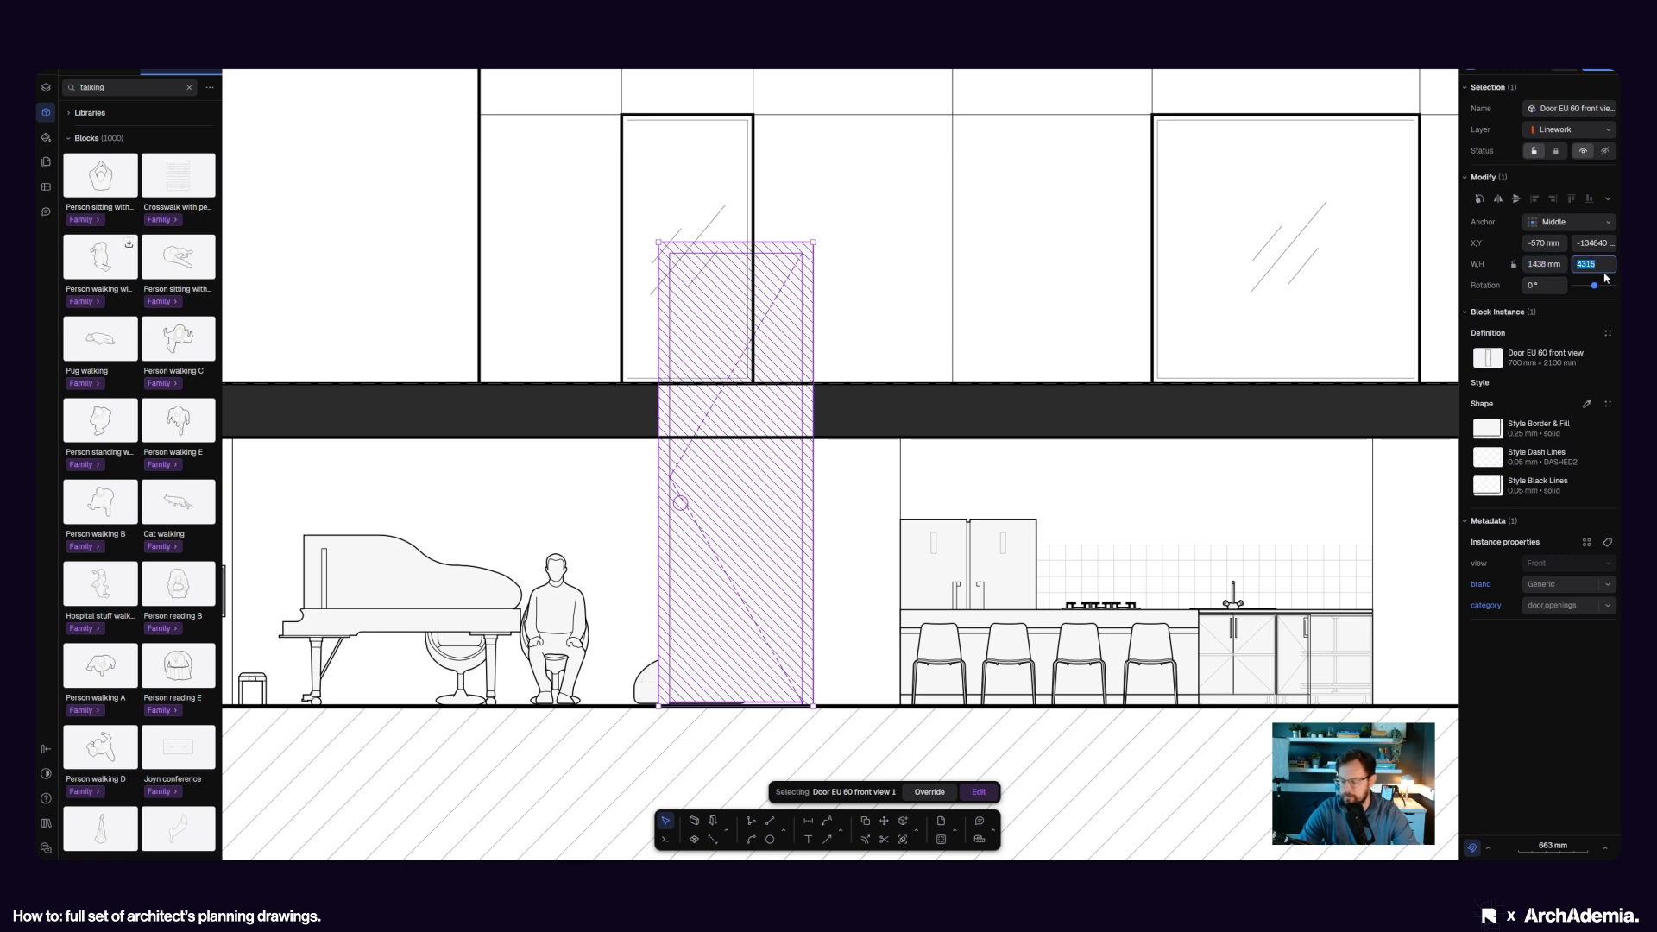
pyautogui.press('Return')
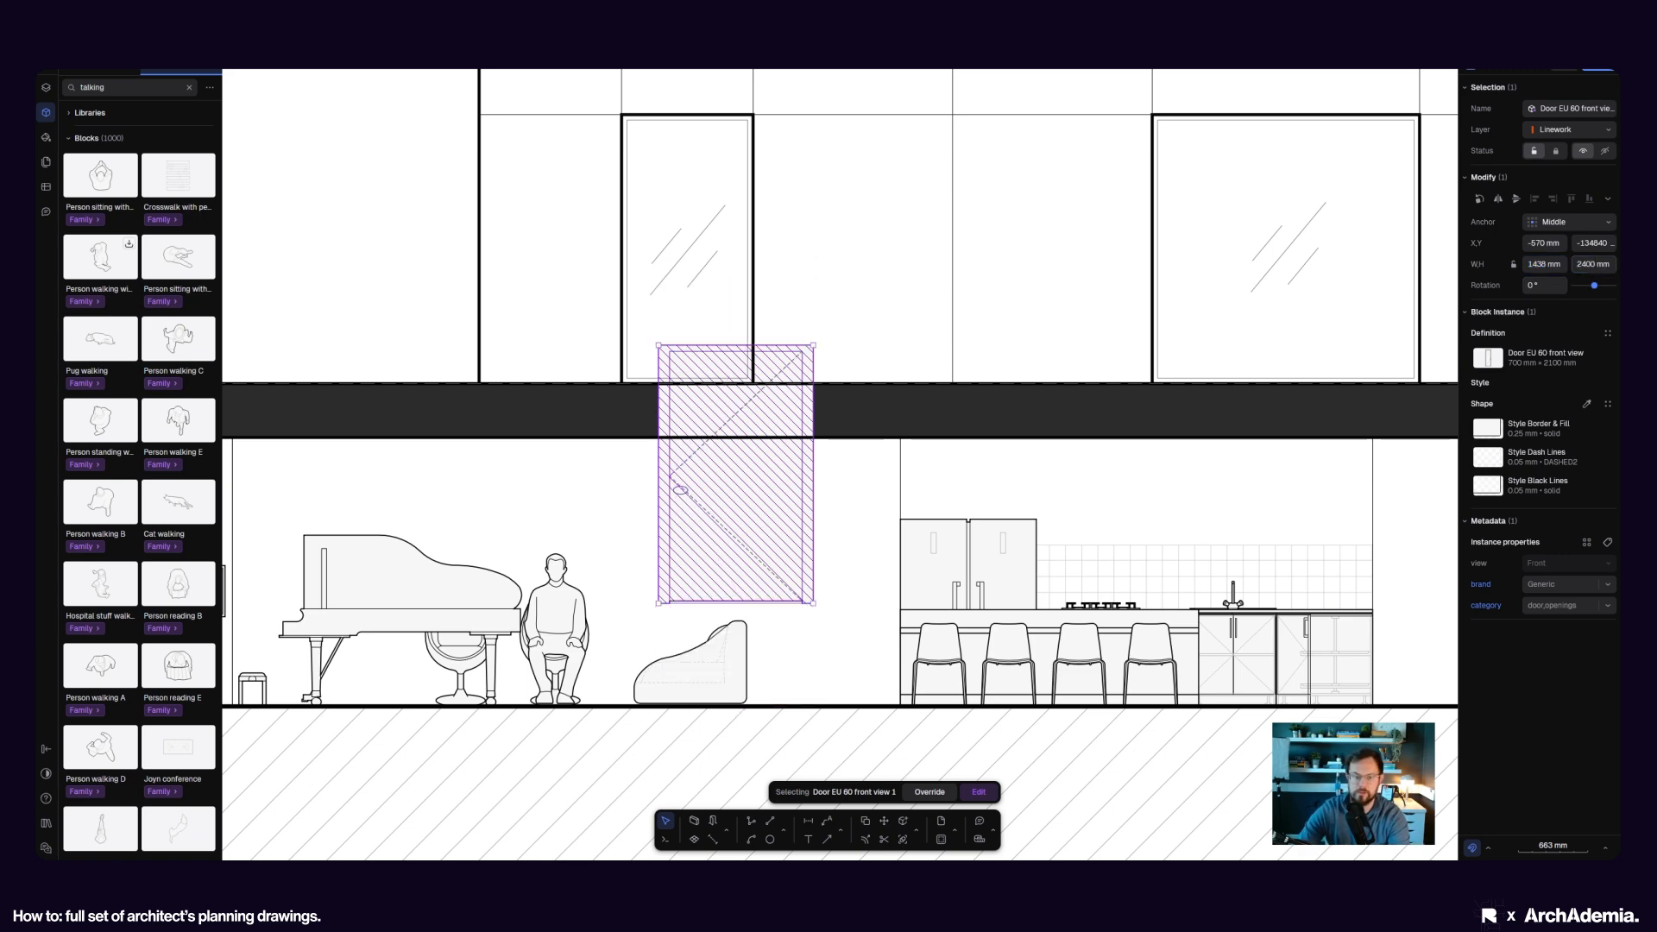
pyautogui.scroll(-1, 846, 673)
pyautogui.click(884, 821)
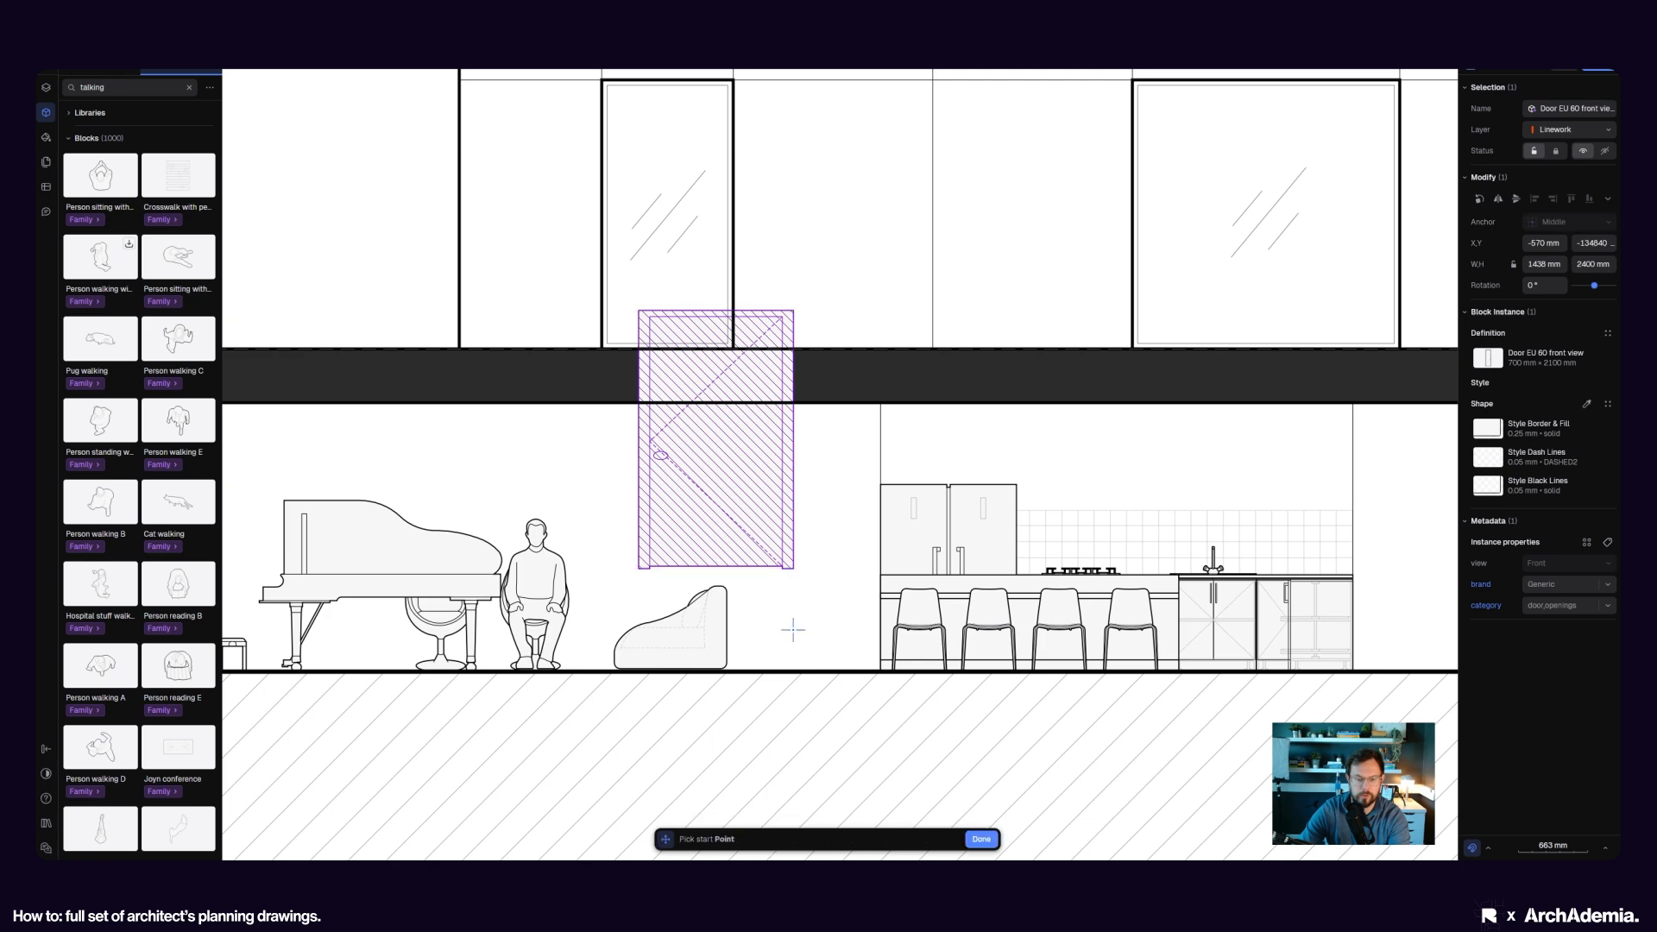
pyautogui.click(788, 575)
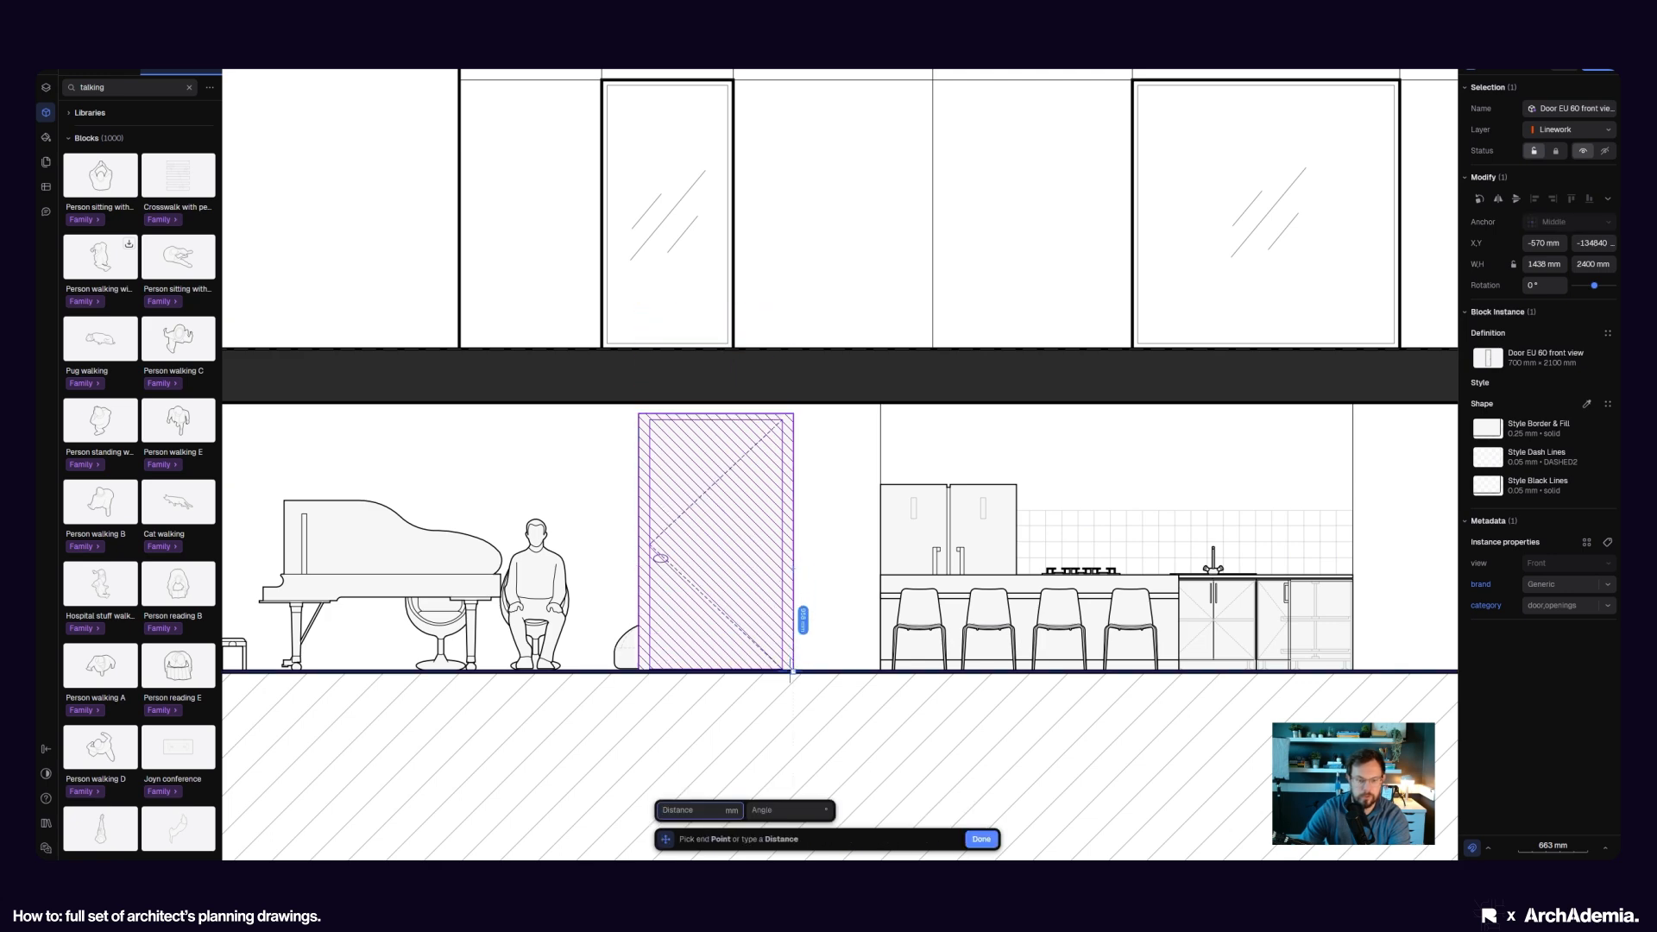
pyautogui.click(802, 622)
pyautogui.click(826, 504)
pyautogui.scroll(3, 774, 580)
# - Open the door block for editing and stretch its flattened knob vertically into a circle about 135 mm high
pyautogui.click(777, 580)
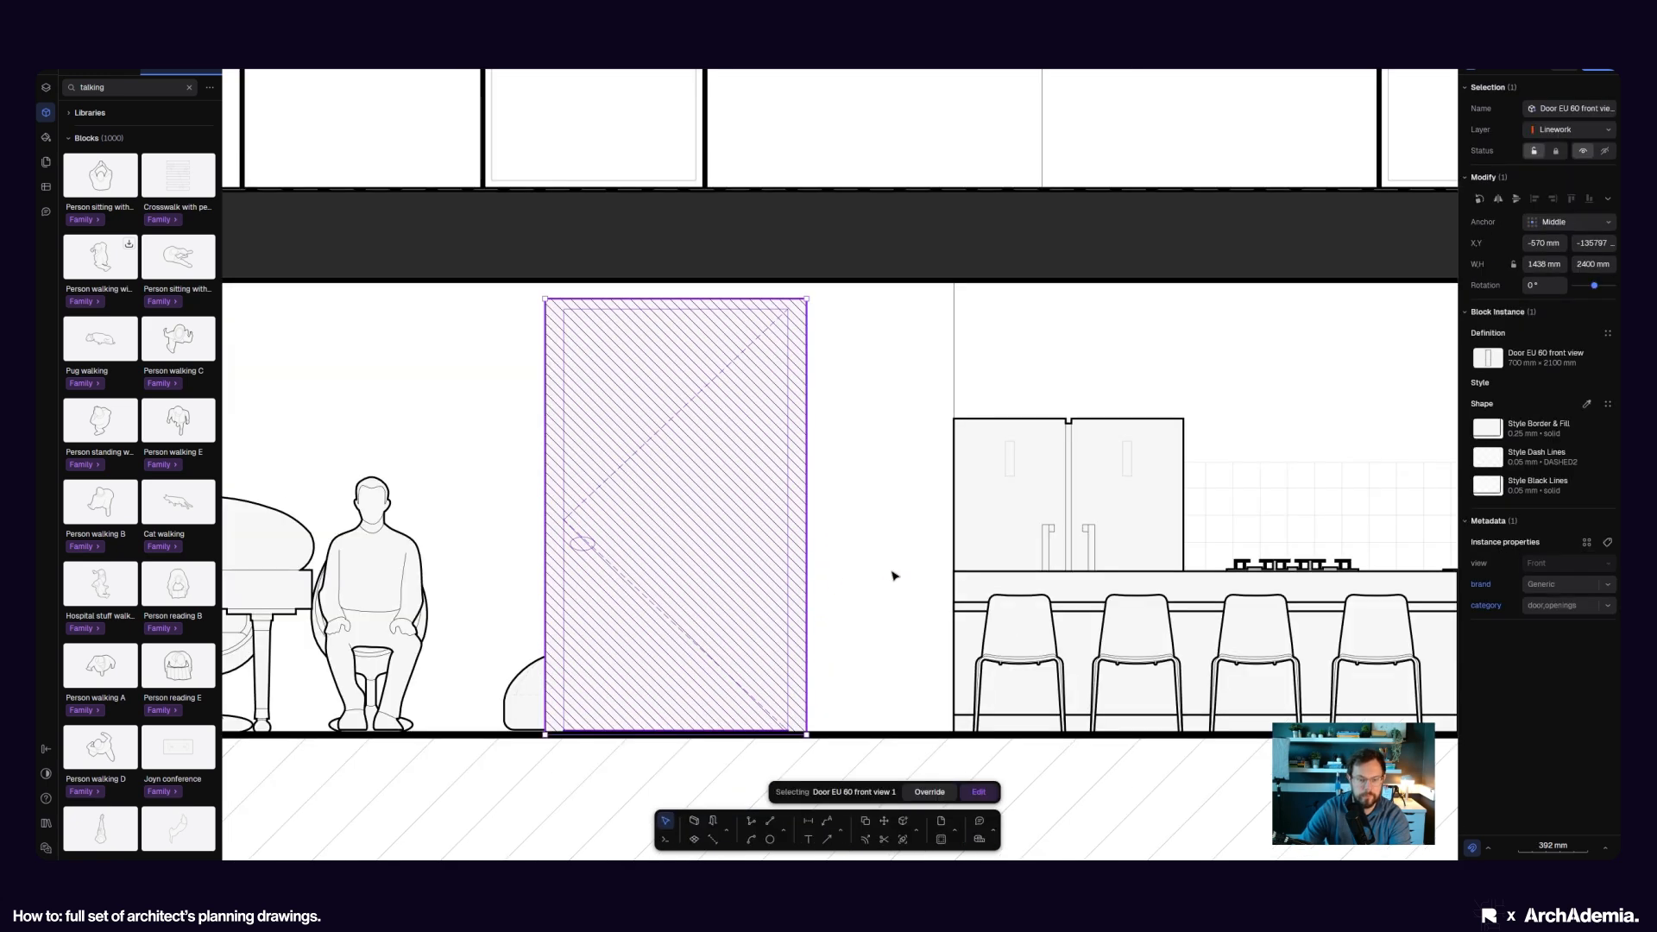
pyautogui.click(881, 586)
pyautogui.click(796, 585)
pyautogui.moveTo(884, 577); pyautogui.dragTo(855, 596, button='middle')
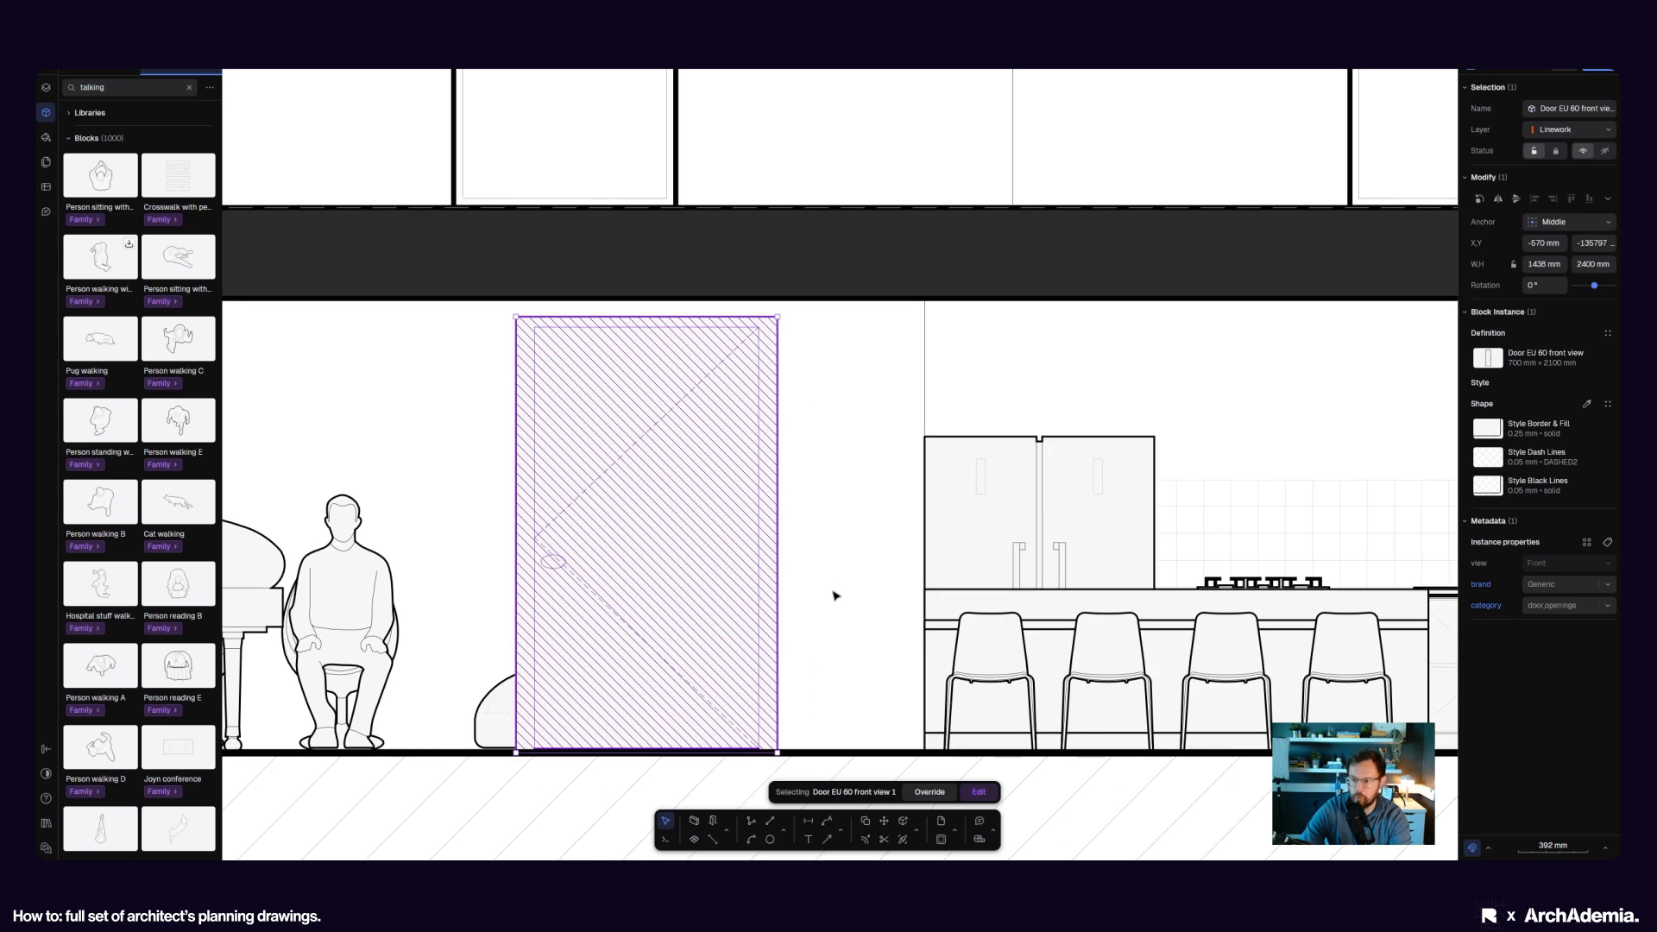
pyautogui.click(973, 798)
pyautogui.click(550, 568)
pyautogui.scroll(5, 538, 571)
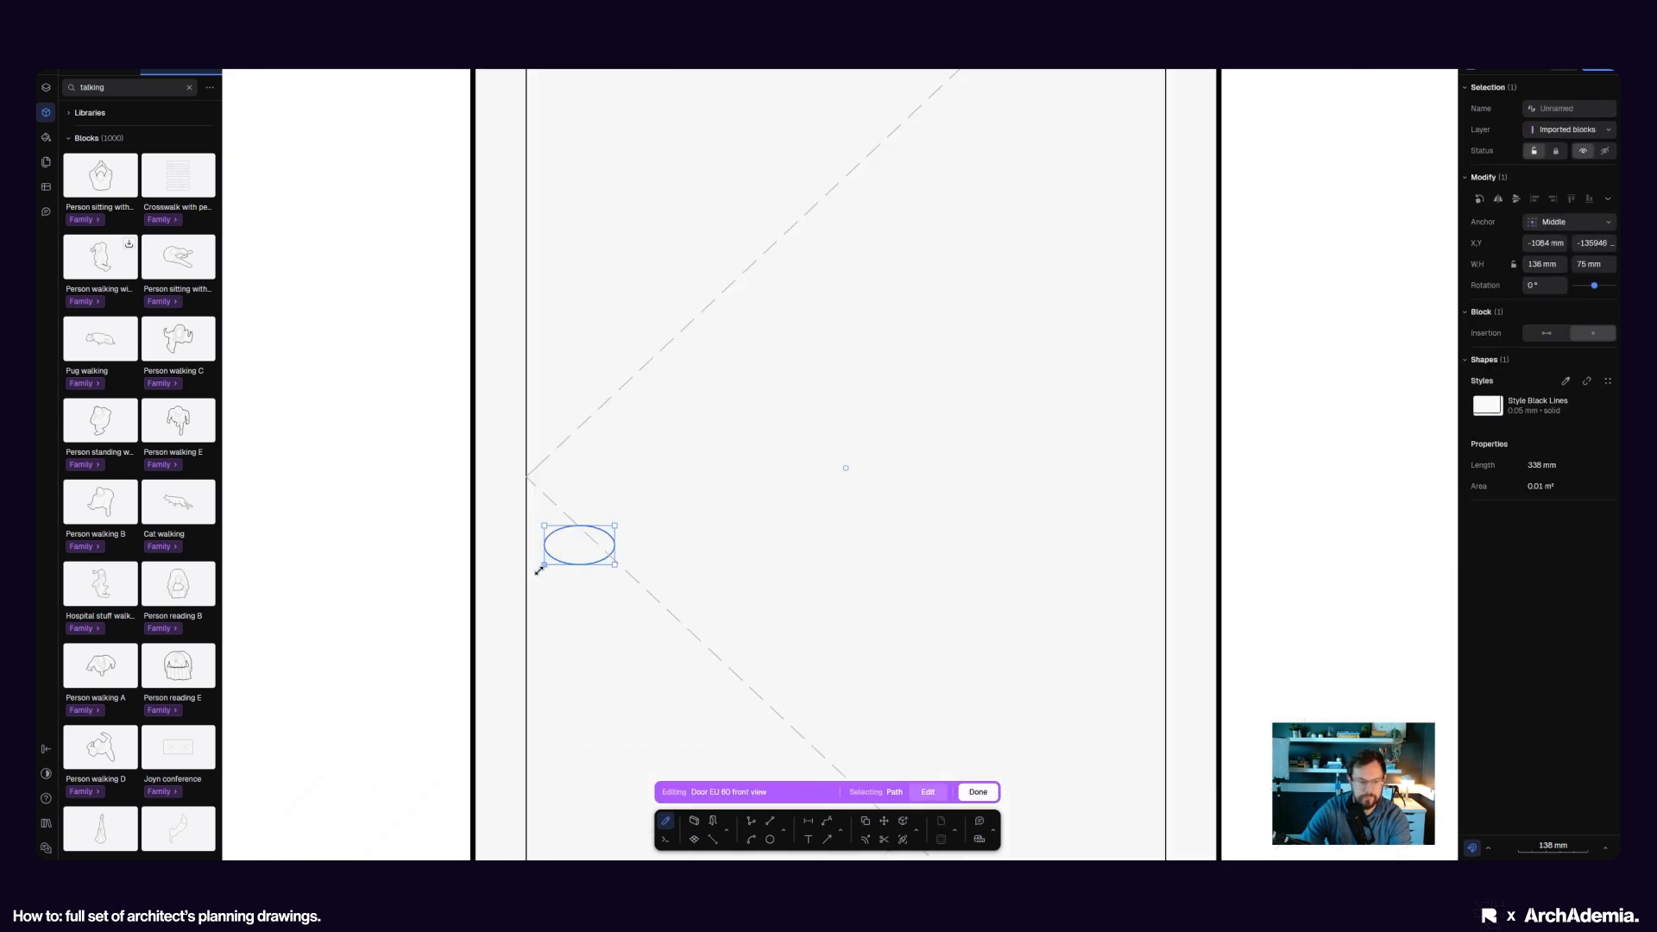
pyautogui.moveTo(580, 564); pyautogui.dragTo(584, 596)
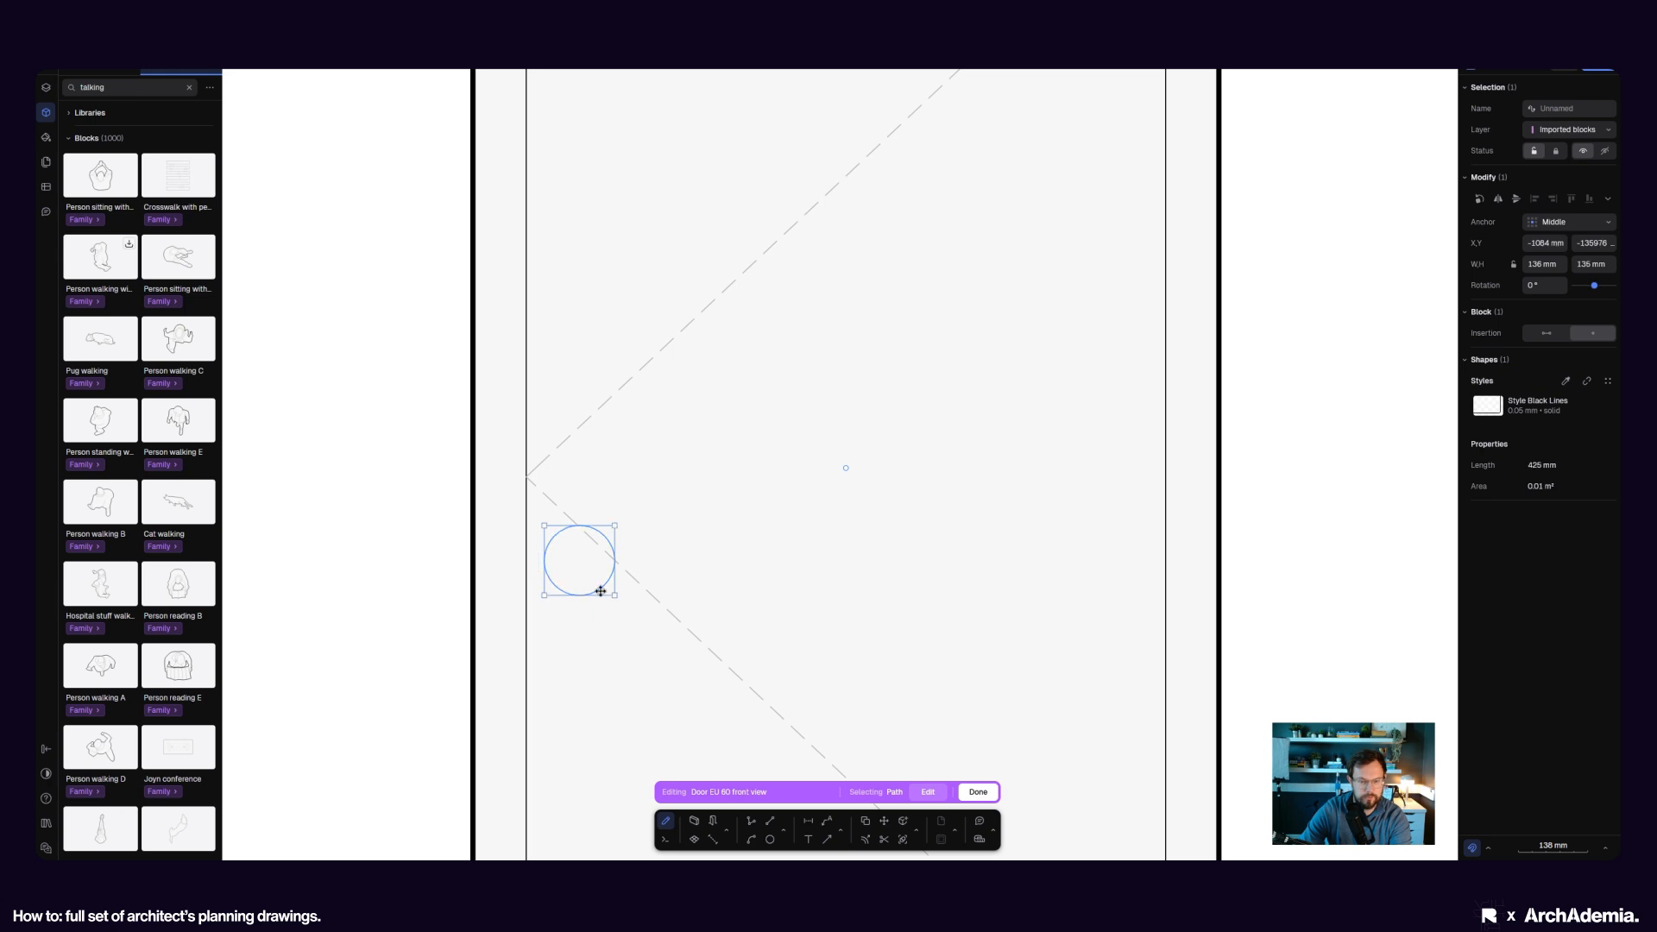
# - Lower the top edge of the door block's inner leaf outline, making the outline about 2300 mm high
pyautogui.scroll(-5, 873, 599)
pyautogui.click(869, 602)
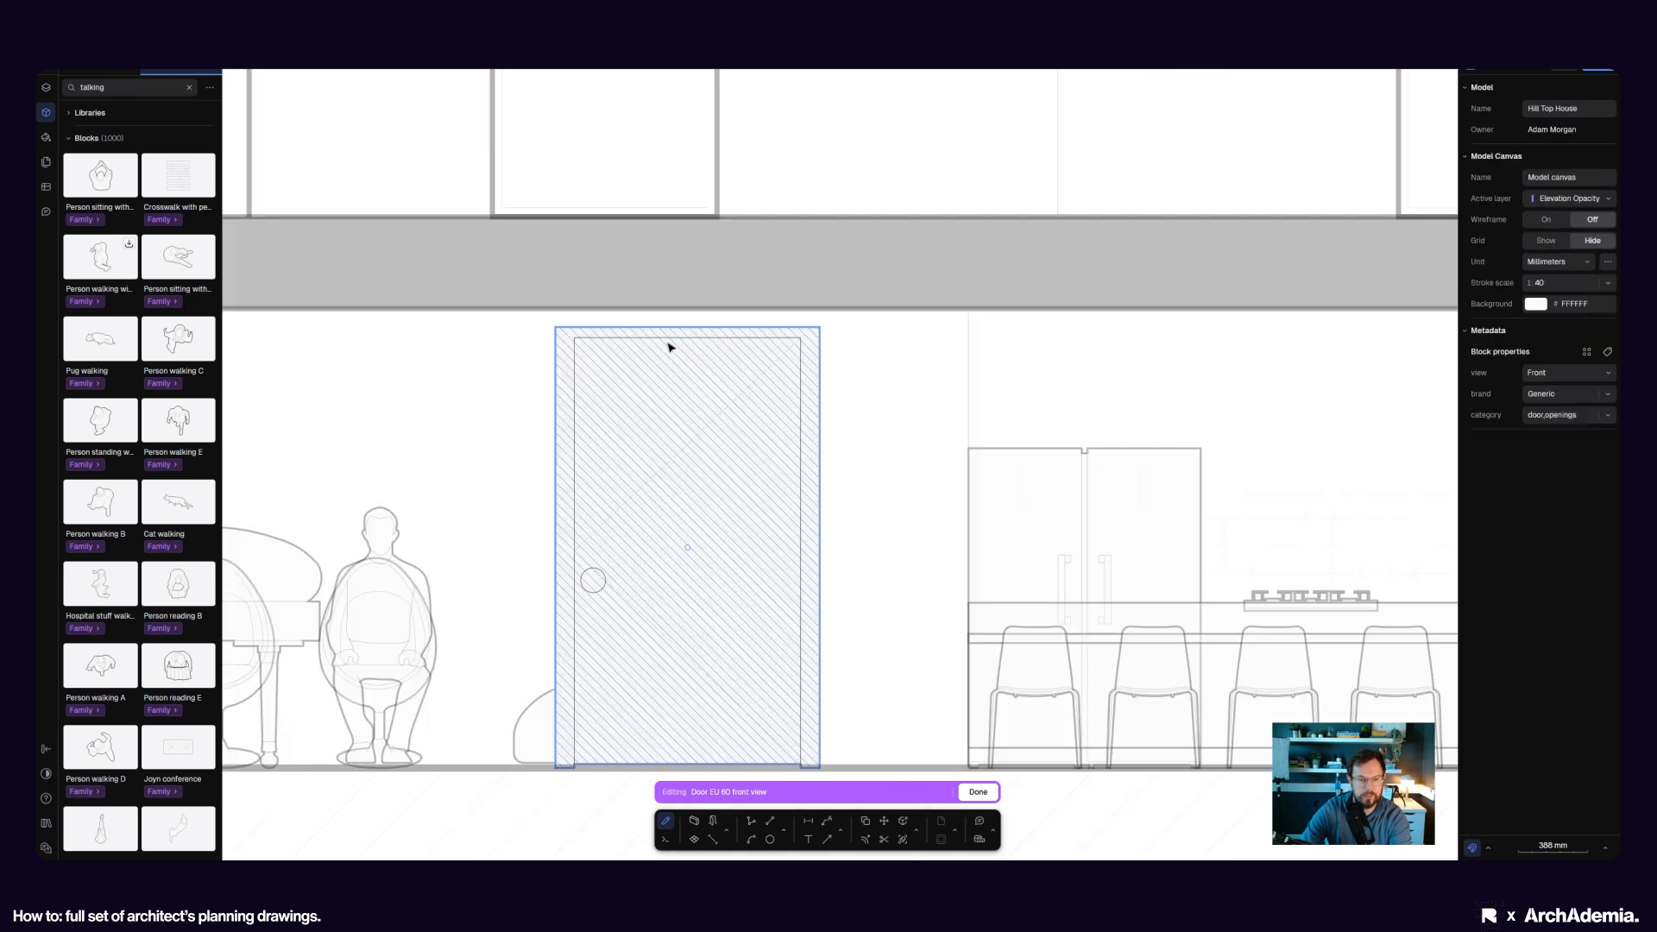
pyautogui.click(640, 340)
pyautogui.click(628, 340)
pyautogui.scroll(5, 622, 340)
pyautogui.moveTo(603, 338); pyautogui.dragTo(601, 362)
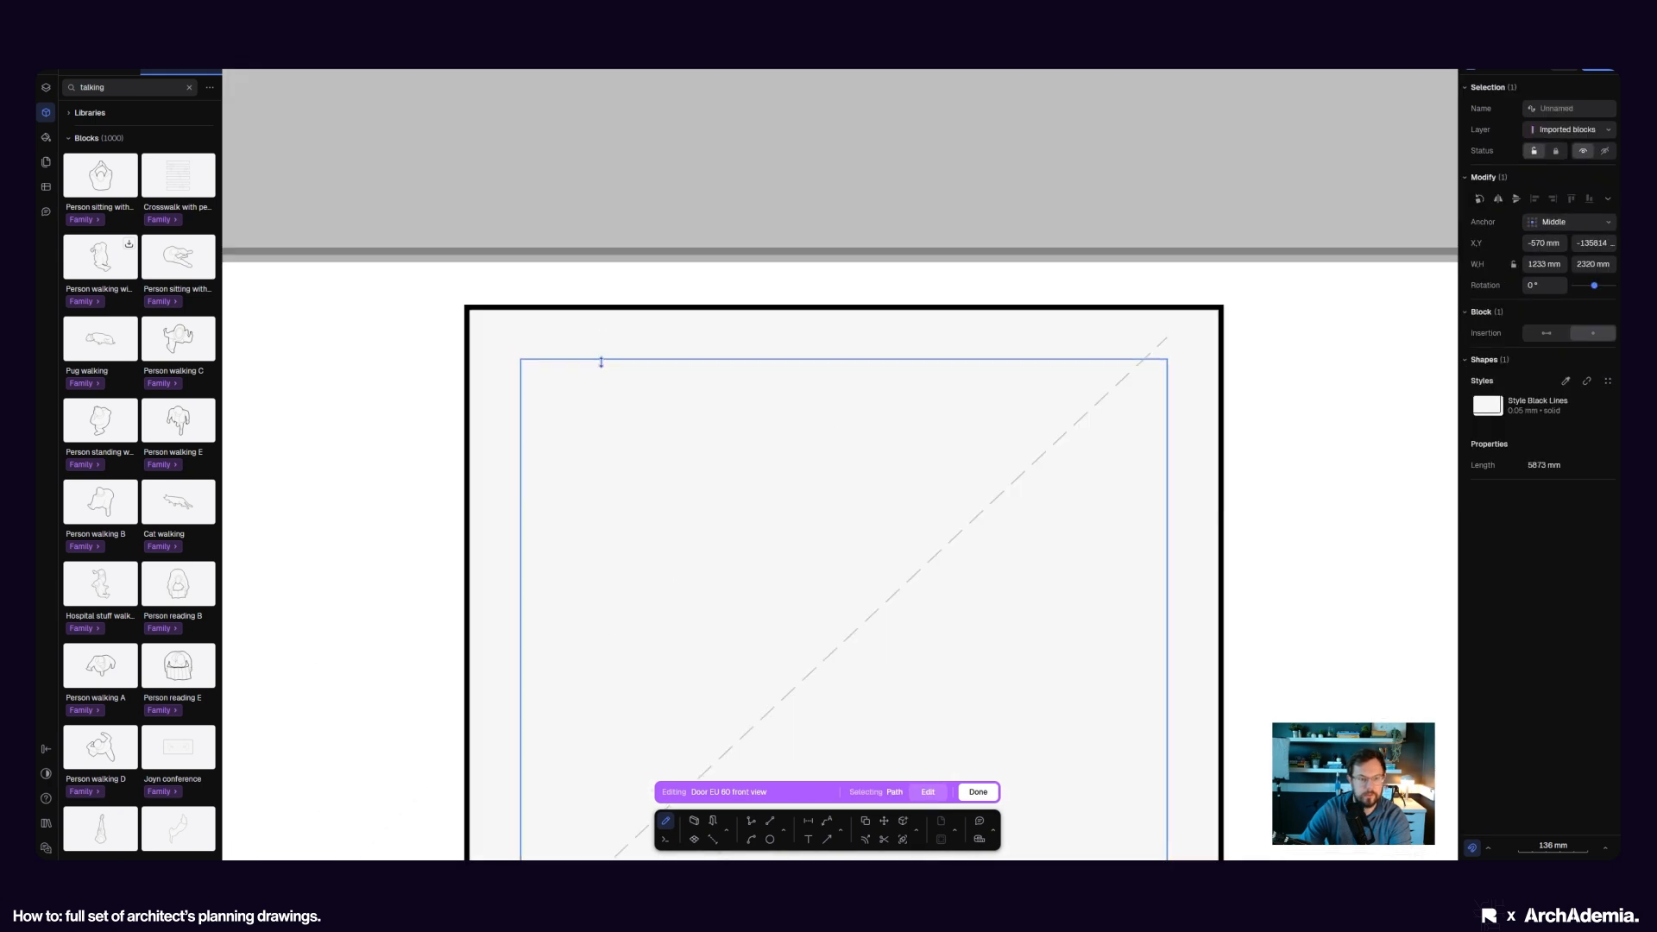
pyautogui.scroll(-5, 880, 603)
pyautogui.click(895, 644)
pyautogui.scroll(-1, 555, 544)
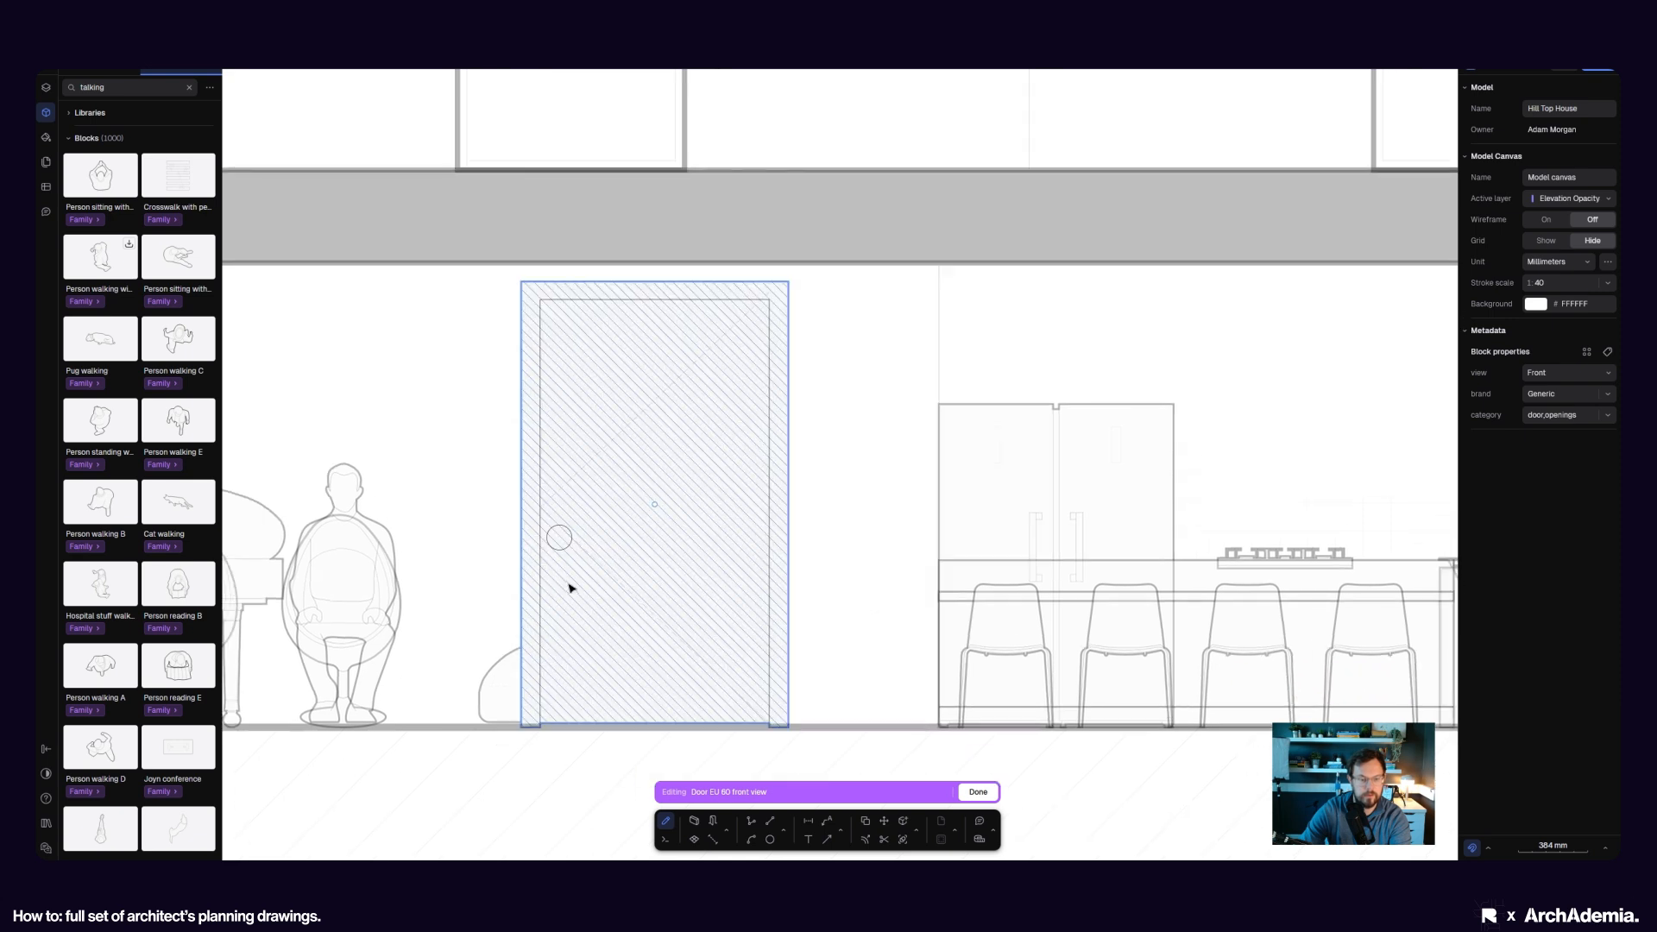
pyautogui.click(654, 505)
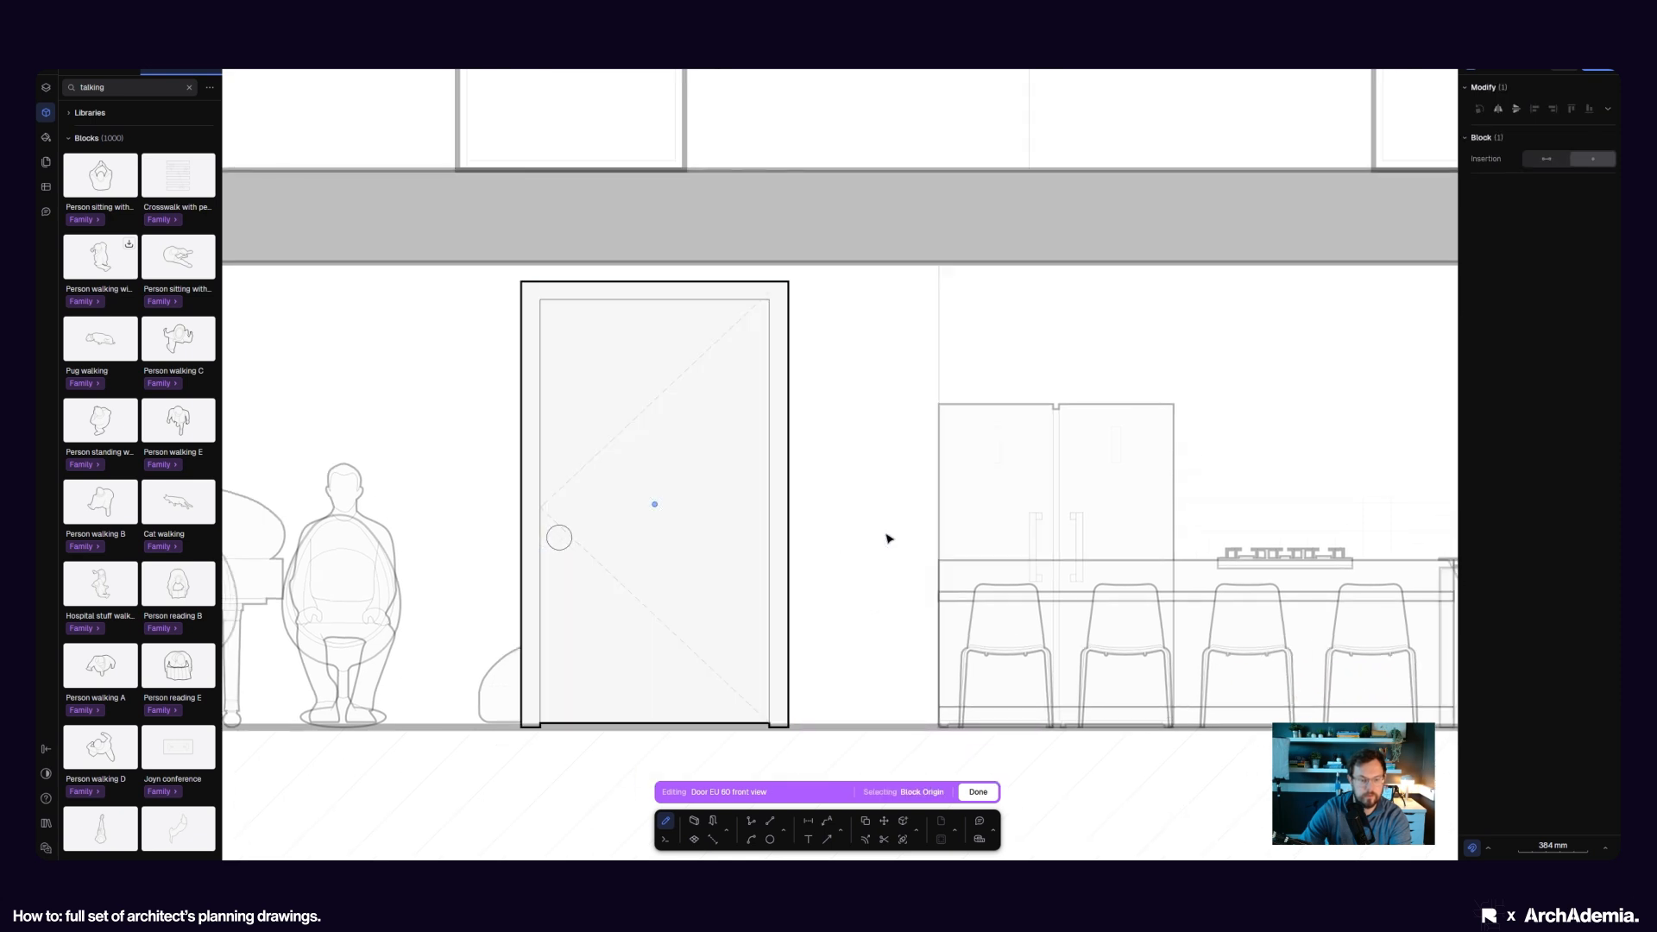
pyautogui.click(886, 821)
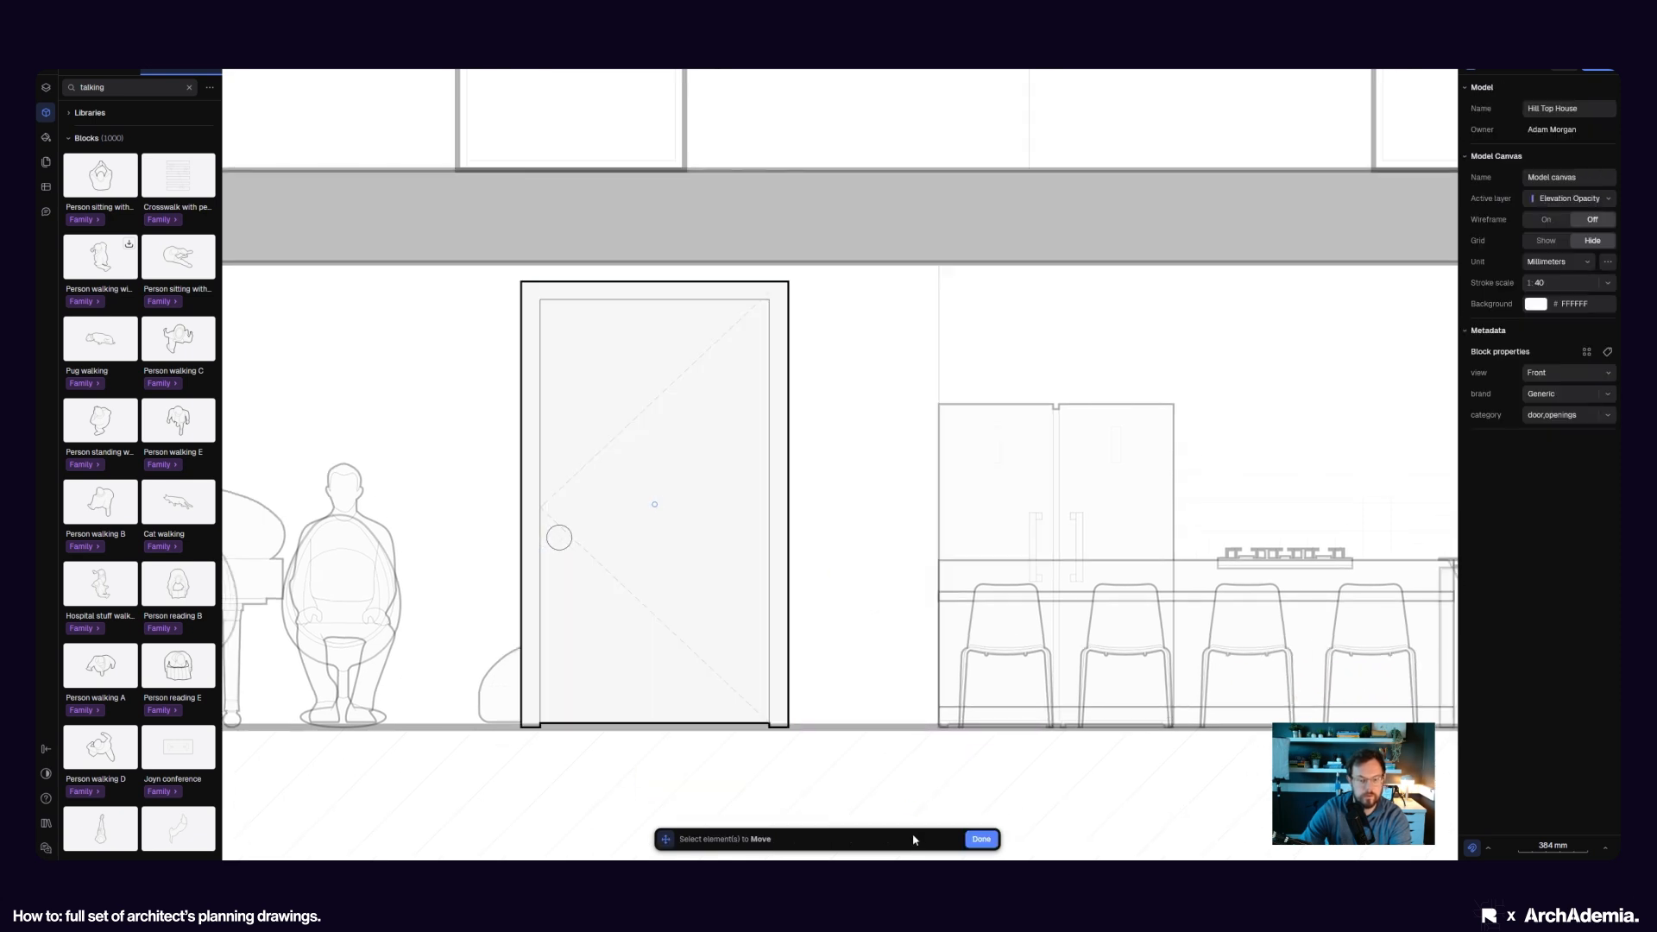
pyautogui.click(981, 839)
pyautogui.scroll(5, 648, 513)
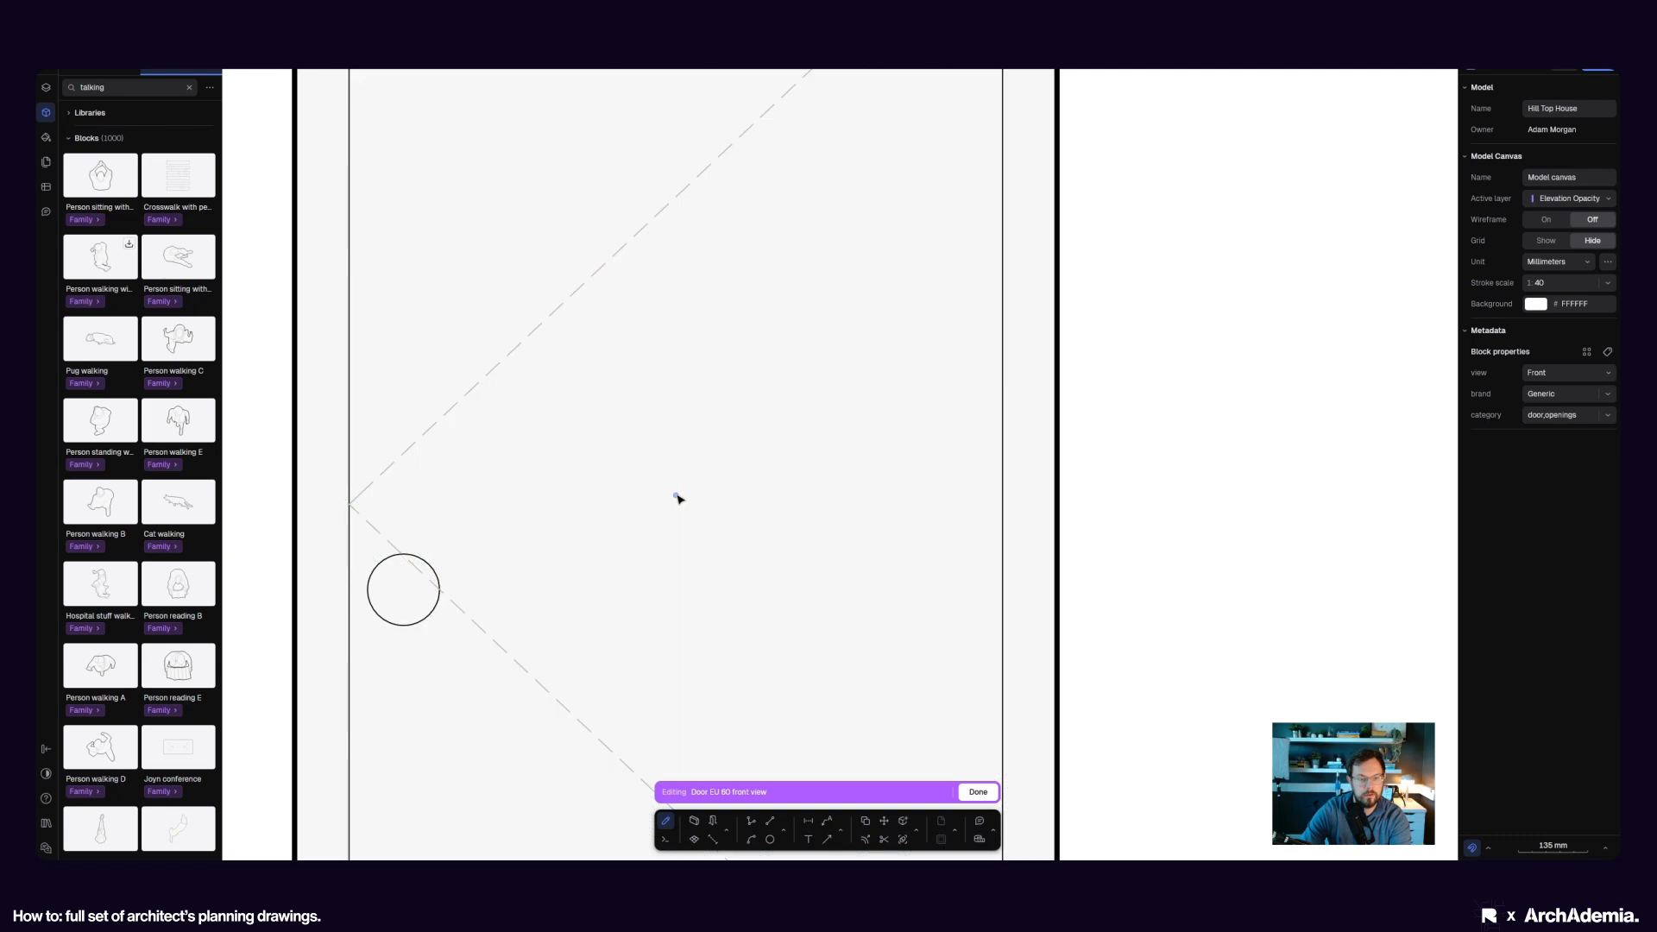
pyautogui.scroll(-3, 585, 416)
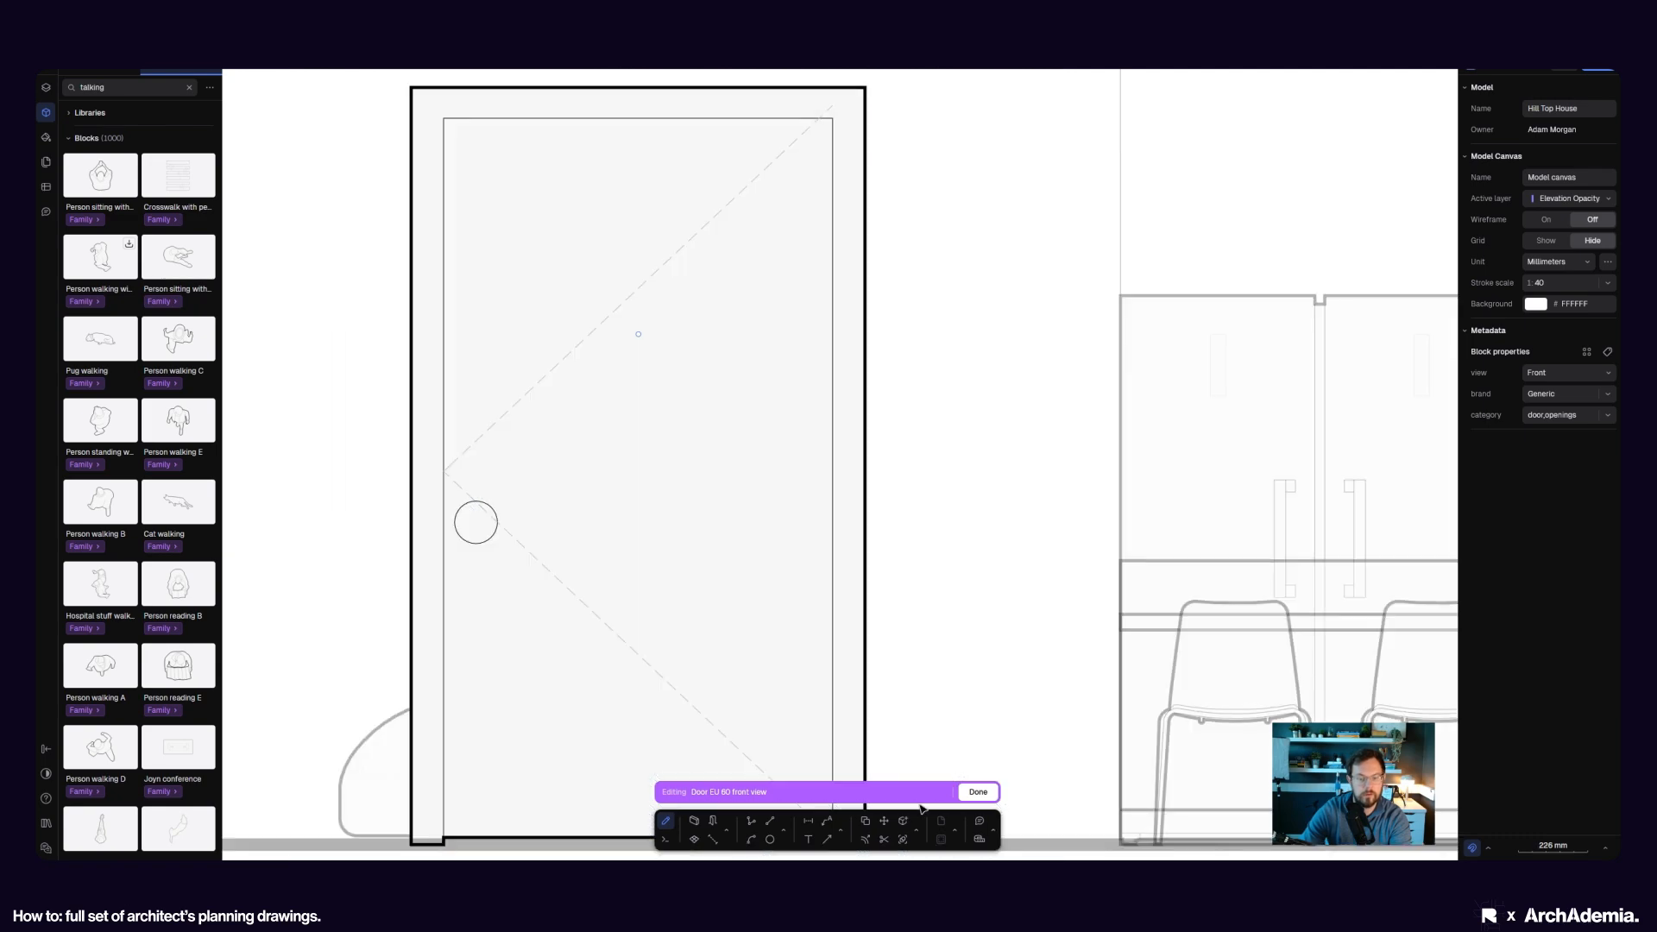
# - Finish editing the door block and return to the section drawing
pyautogui.press('Escape')
pyautogui.scroll(-6, 954, 587)
pyautogui.click(917, 556)
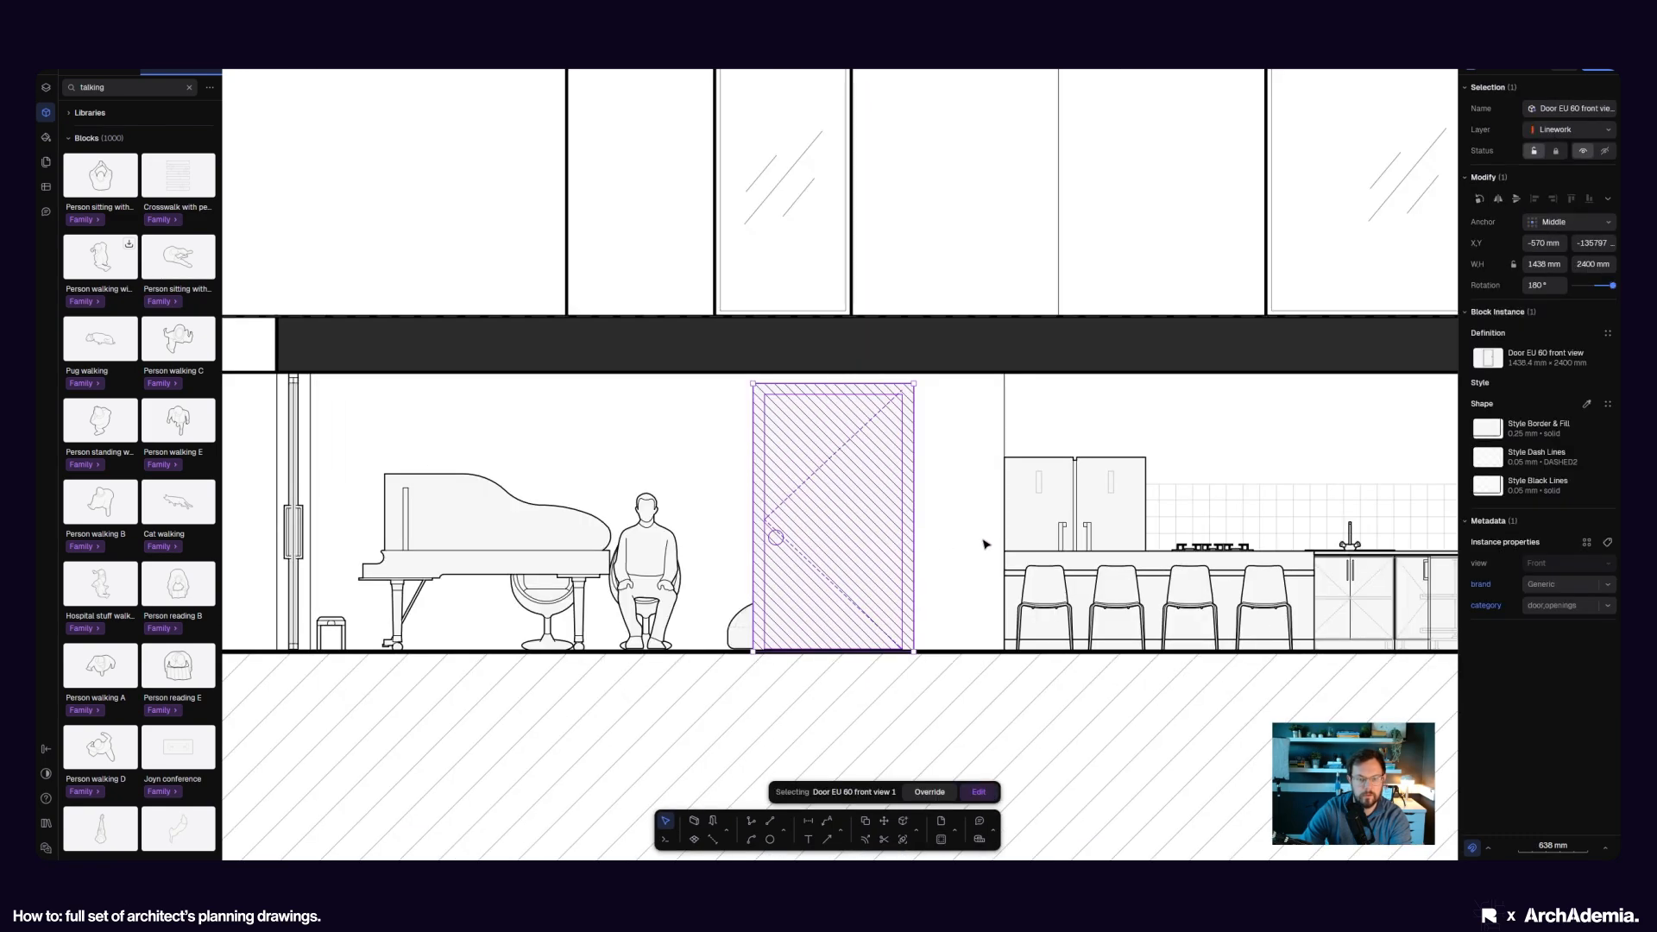
# - Draw a vertical guide line about 61000 mm long from the entrance opening's right jamb in the plan down past the section
pyautogui.scroll(-12, 863, 561)
pyautogui.scroll(5, 706, 222)
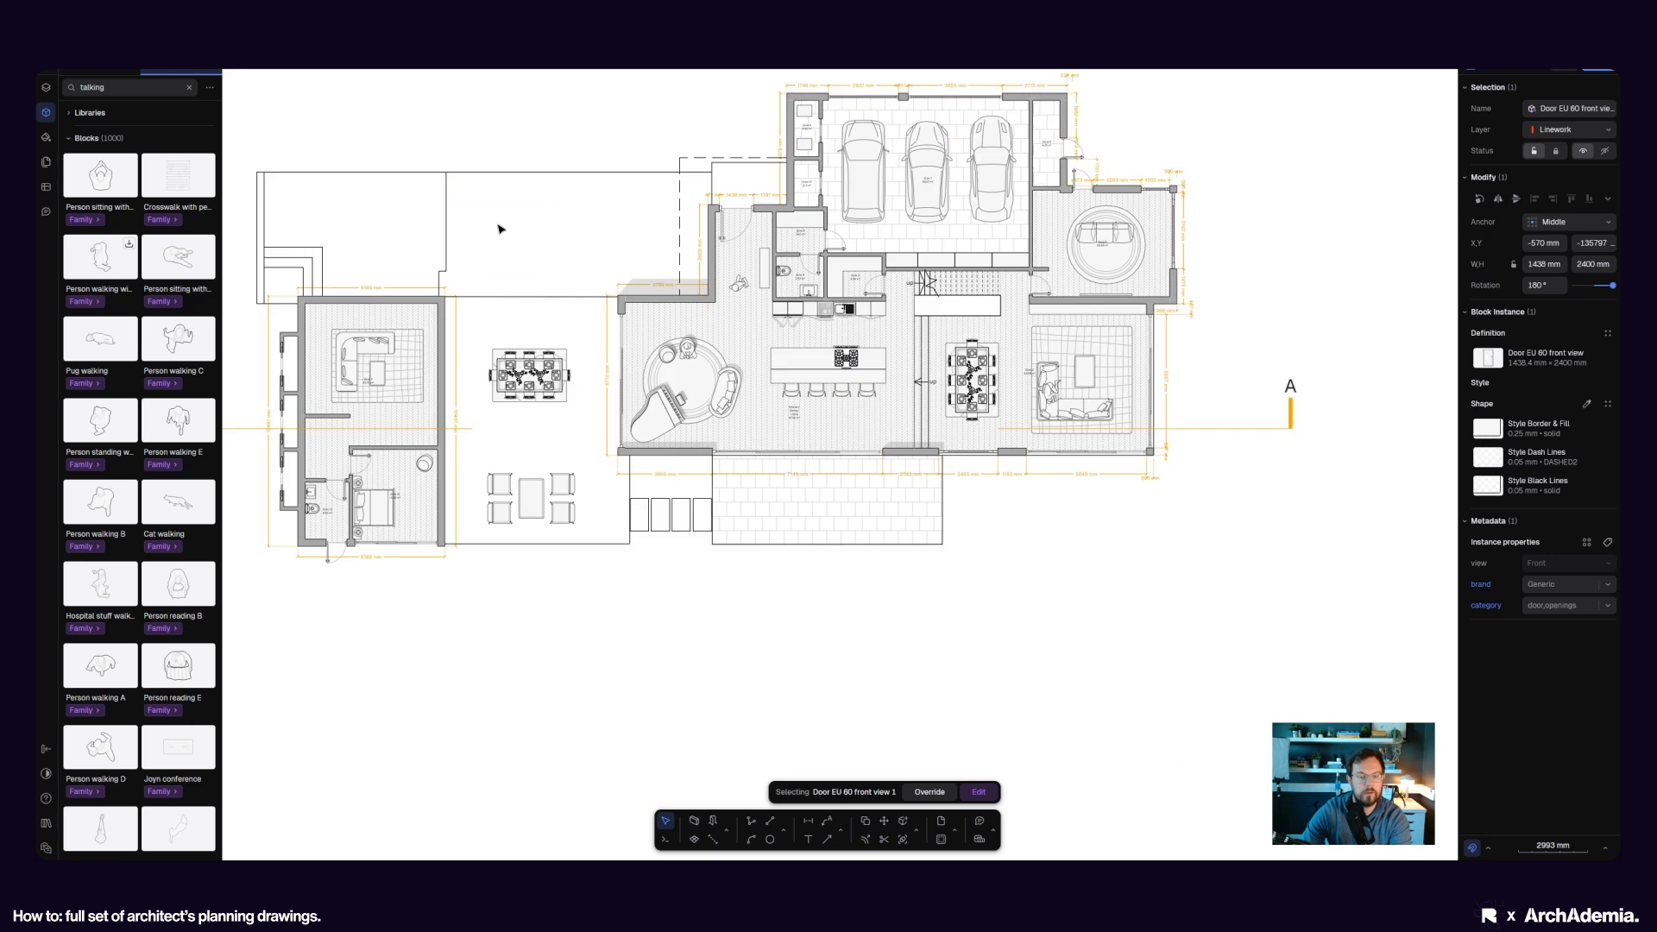
pyautogui.click(771, 824)
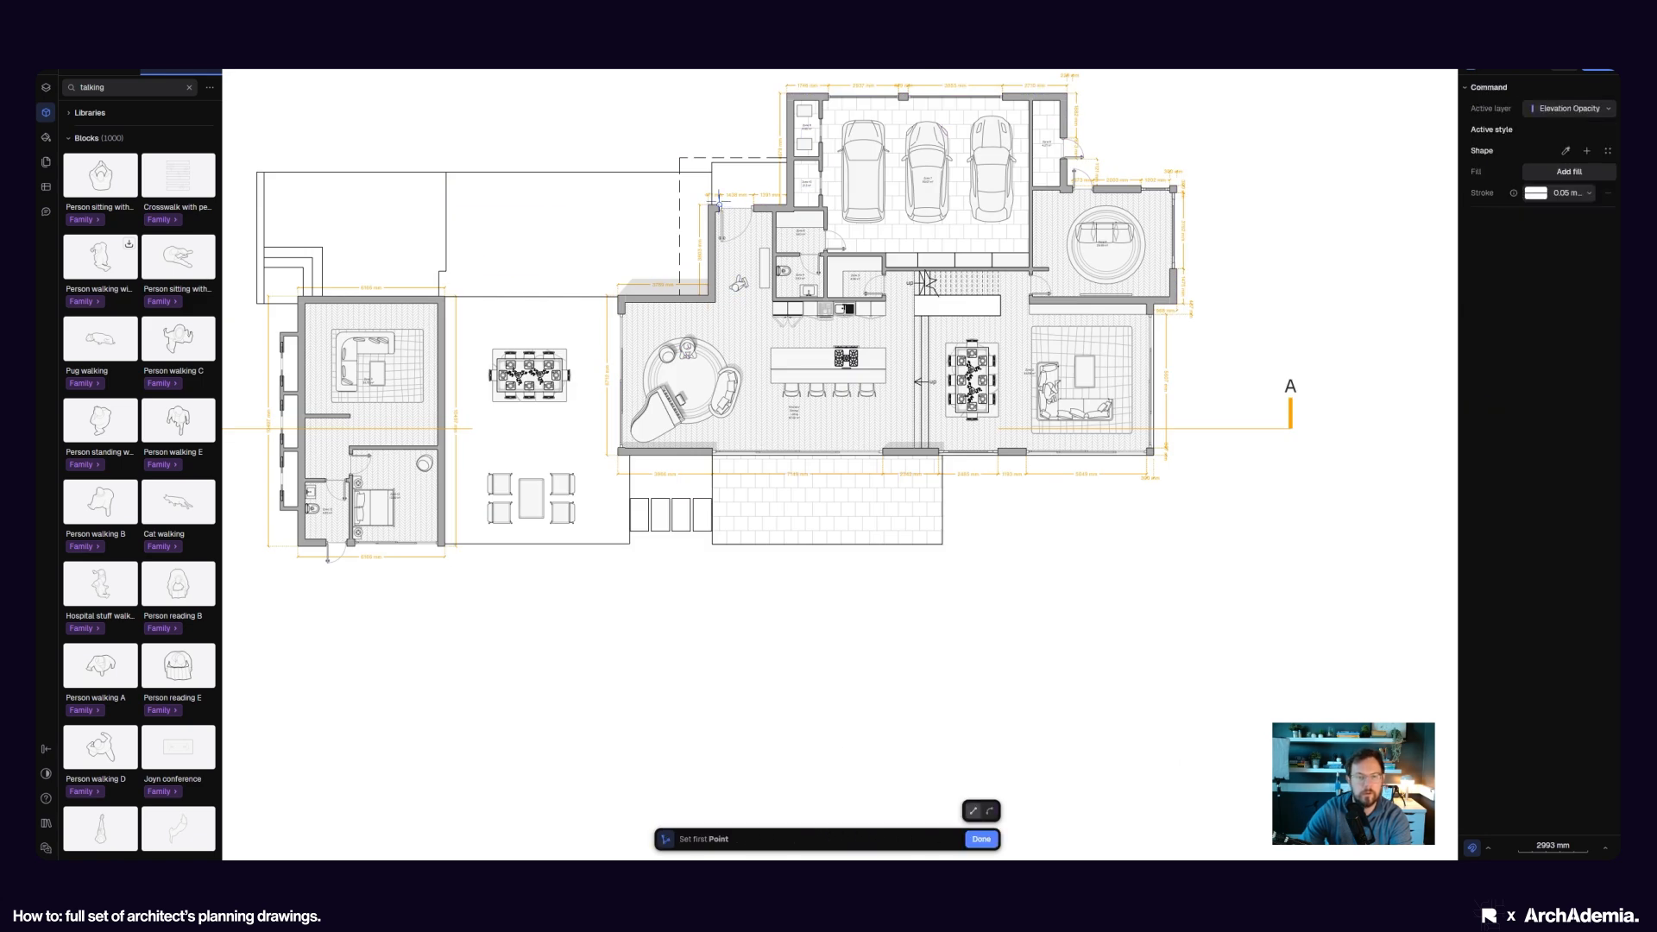
pyautogui.click(753, 205)
pyautogui.scroll(-5, 754, 205)
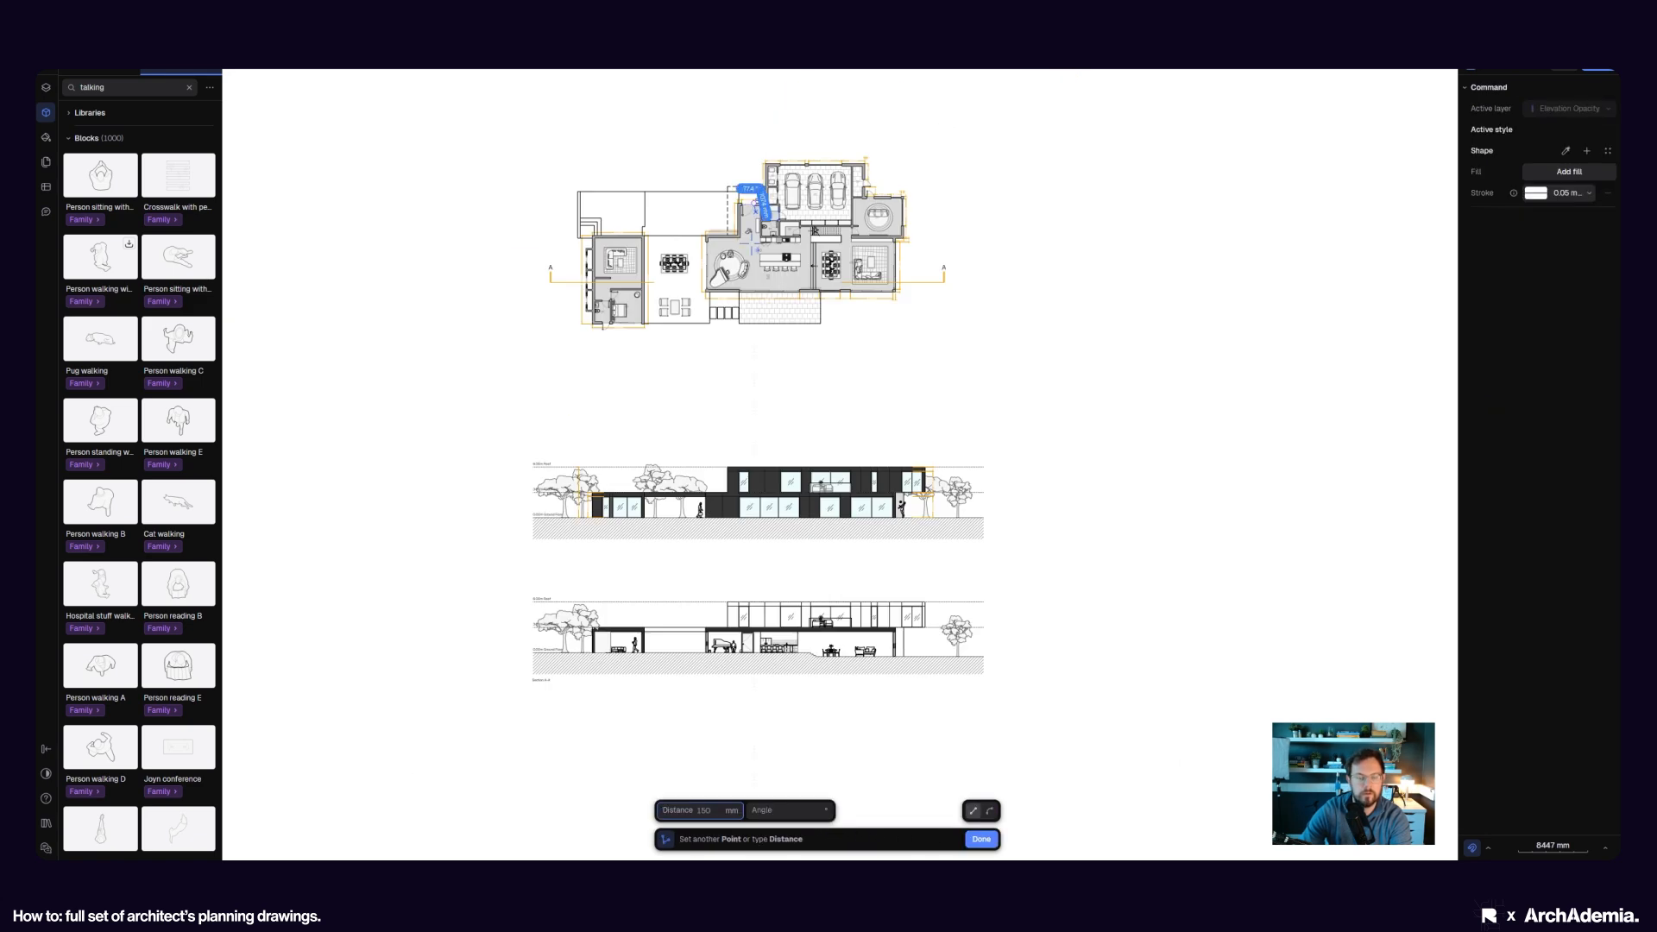
pyautogui.click(753, 731)
pyautogui.press('Return')
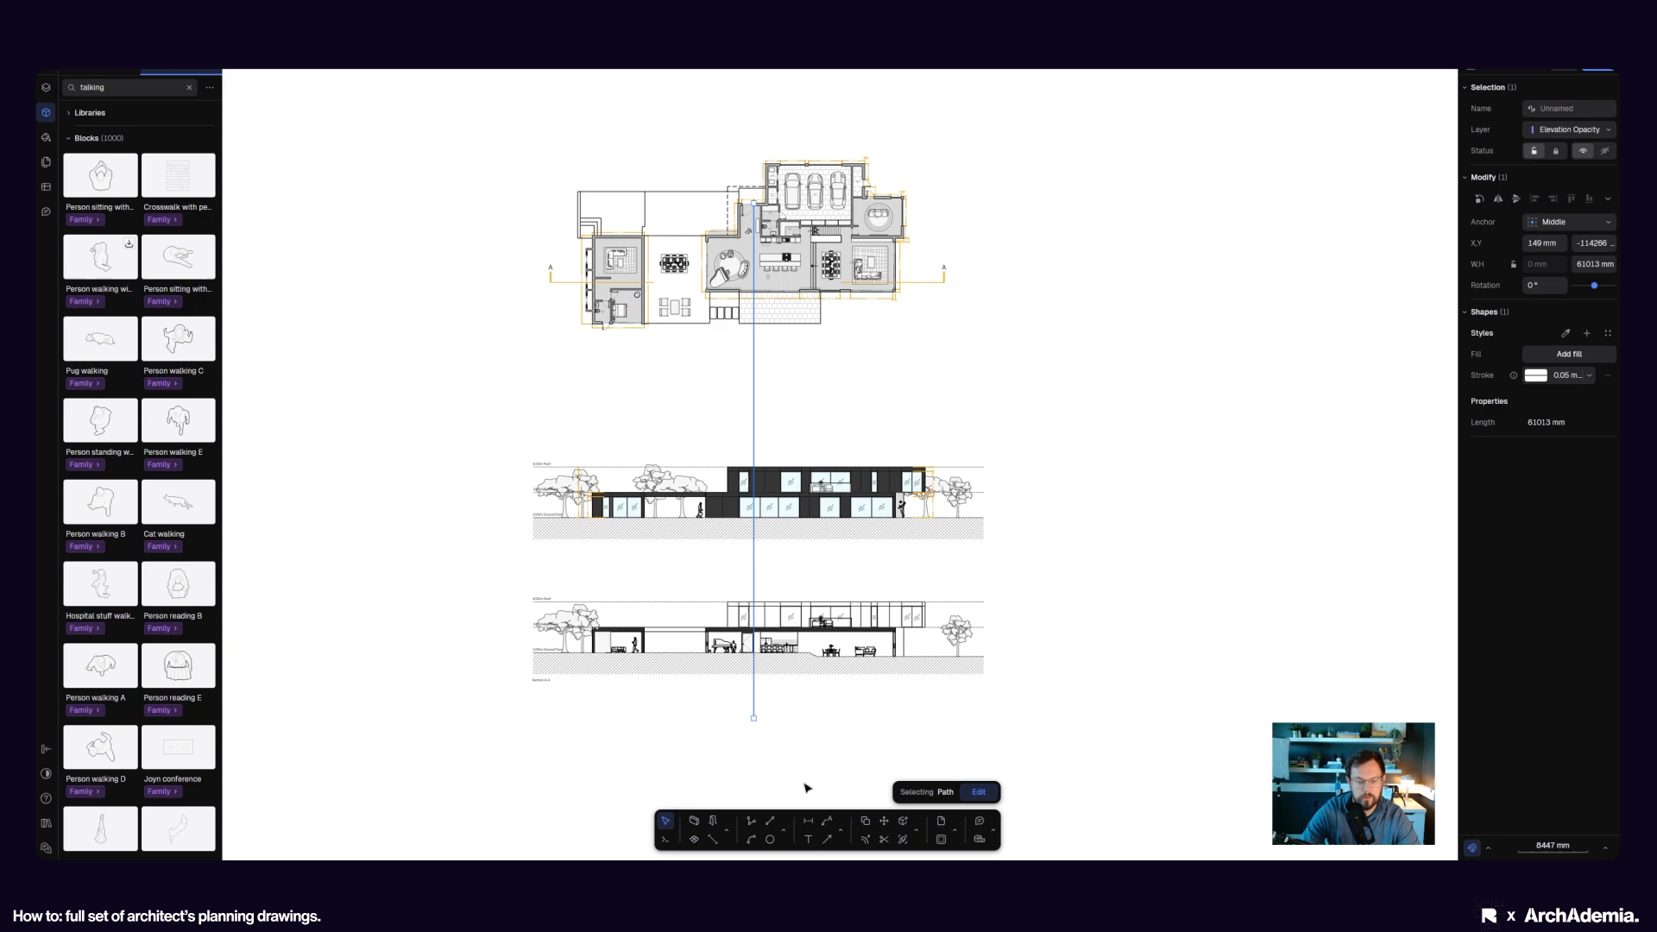
# - Copy the vertical guide line from the entrance opening's right jamb to its left jamb
pyautogui.click(866, 824)
pyautogui.scroll(15, 725, 179)
pyautogui.click(870, 440)
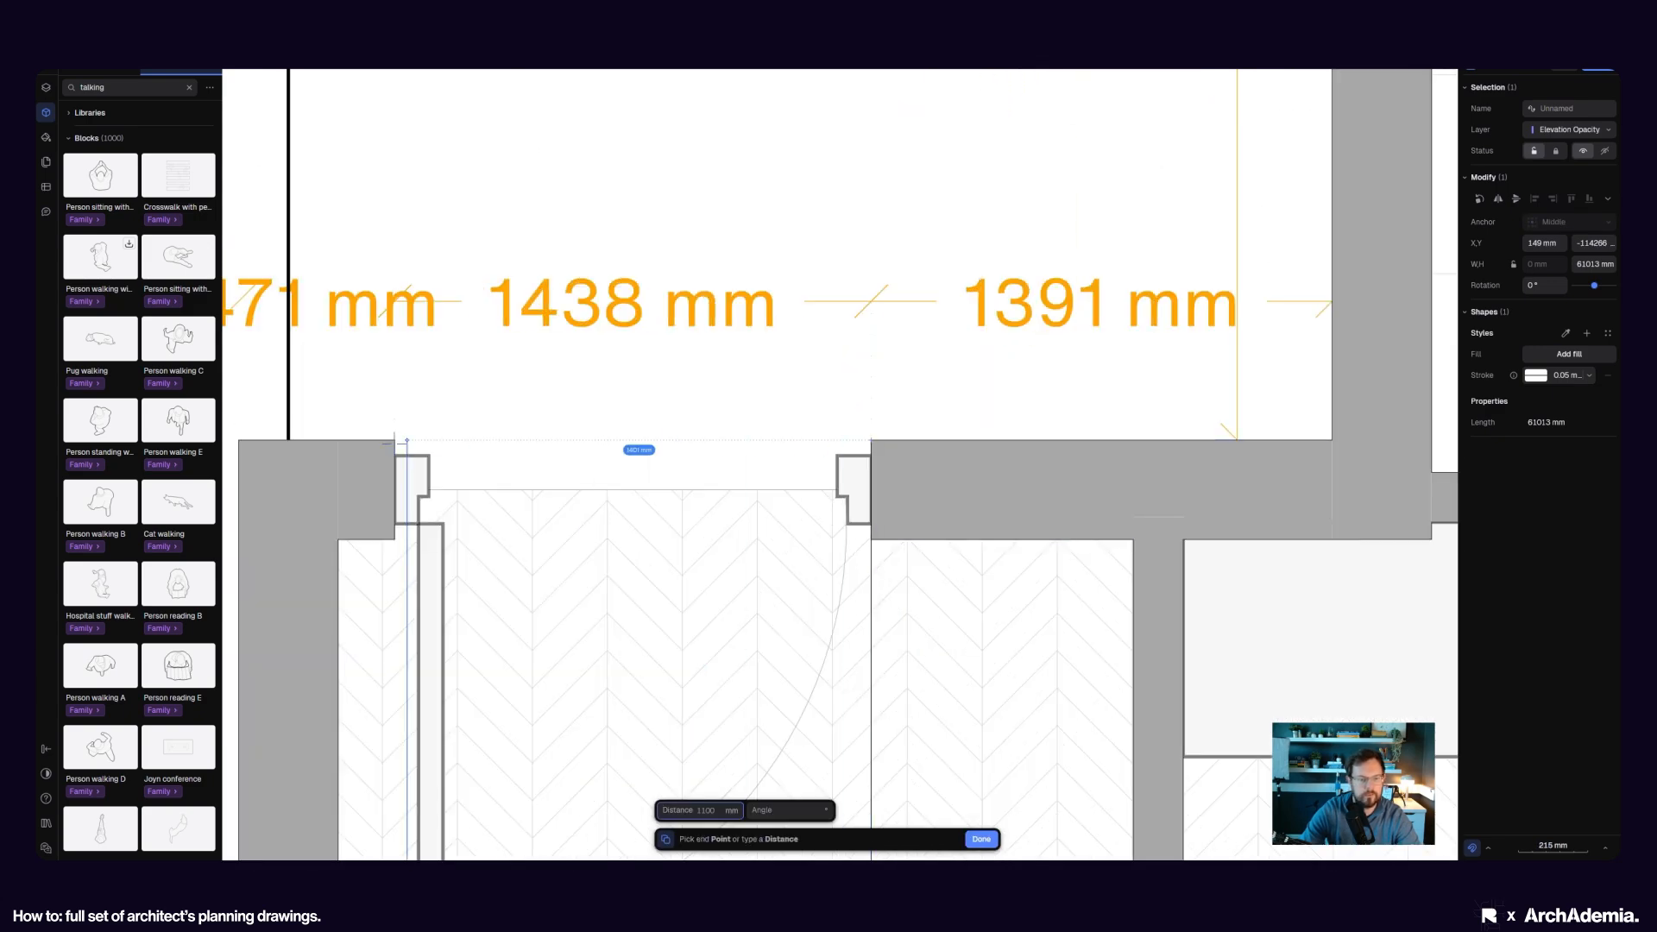
pyautogui.click(394, 440)
pyautogui.scroll(-12, 447, 182)
pyautogui.press('Escape')
# - Delete both vertical guide lines running through the section at the door
pyautogui.moveTo(465, 643); pyautogui.dragTo(571, 266, button='middle')
pyautogui.scroll(5, 544, 608)
pyautogui.moveTo(686, 145); pyautogui.dragTo(469, 233)
pyautogui.press('Delete')
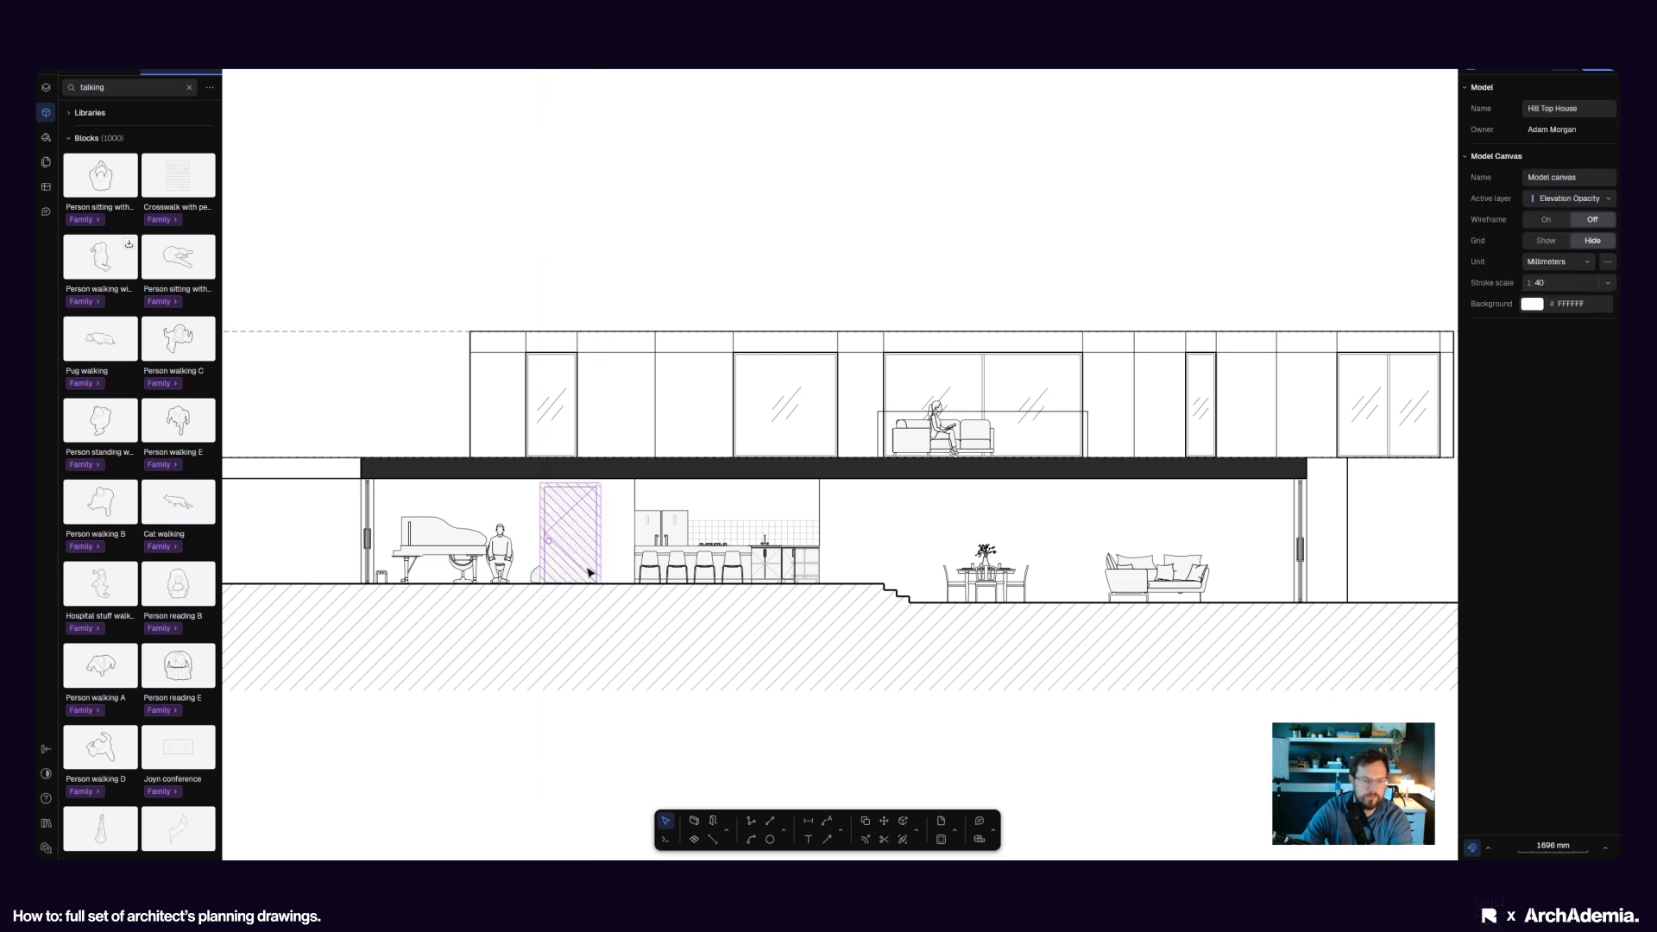
# - Inspect the layer assignments of the door, the seated person and the round sofa in the section
pyautogui.scroll(6, 589, 572)
pyautogui.click(736, 555)
pyautogui.moveTo(736, 555); pyautogui.dragTo(814, 544, button='middle')
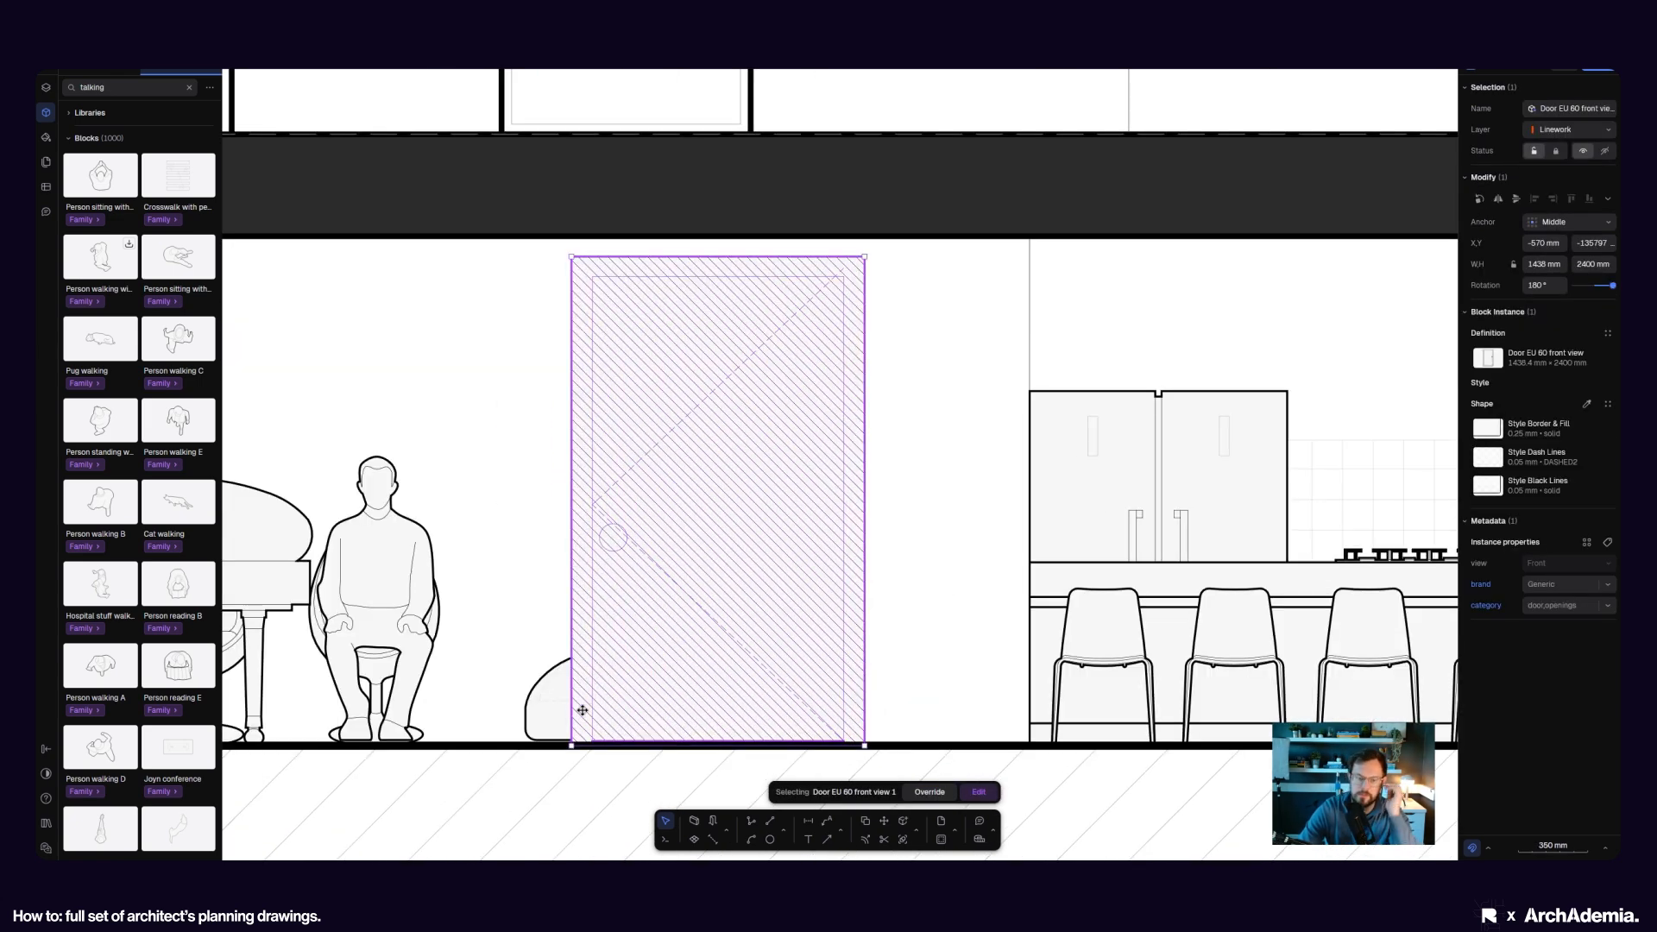
pyautogui.rightClick(812, 487)
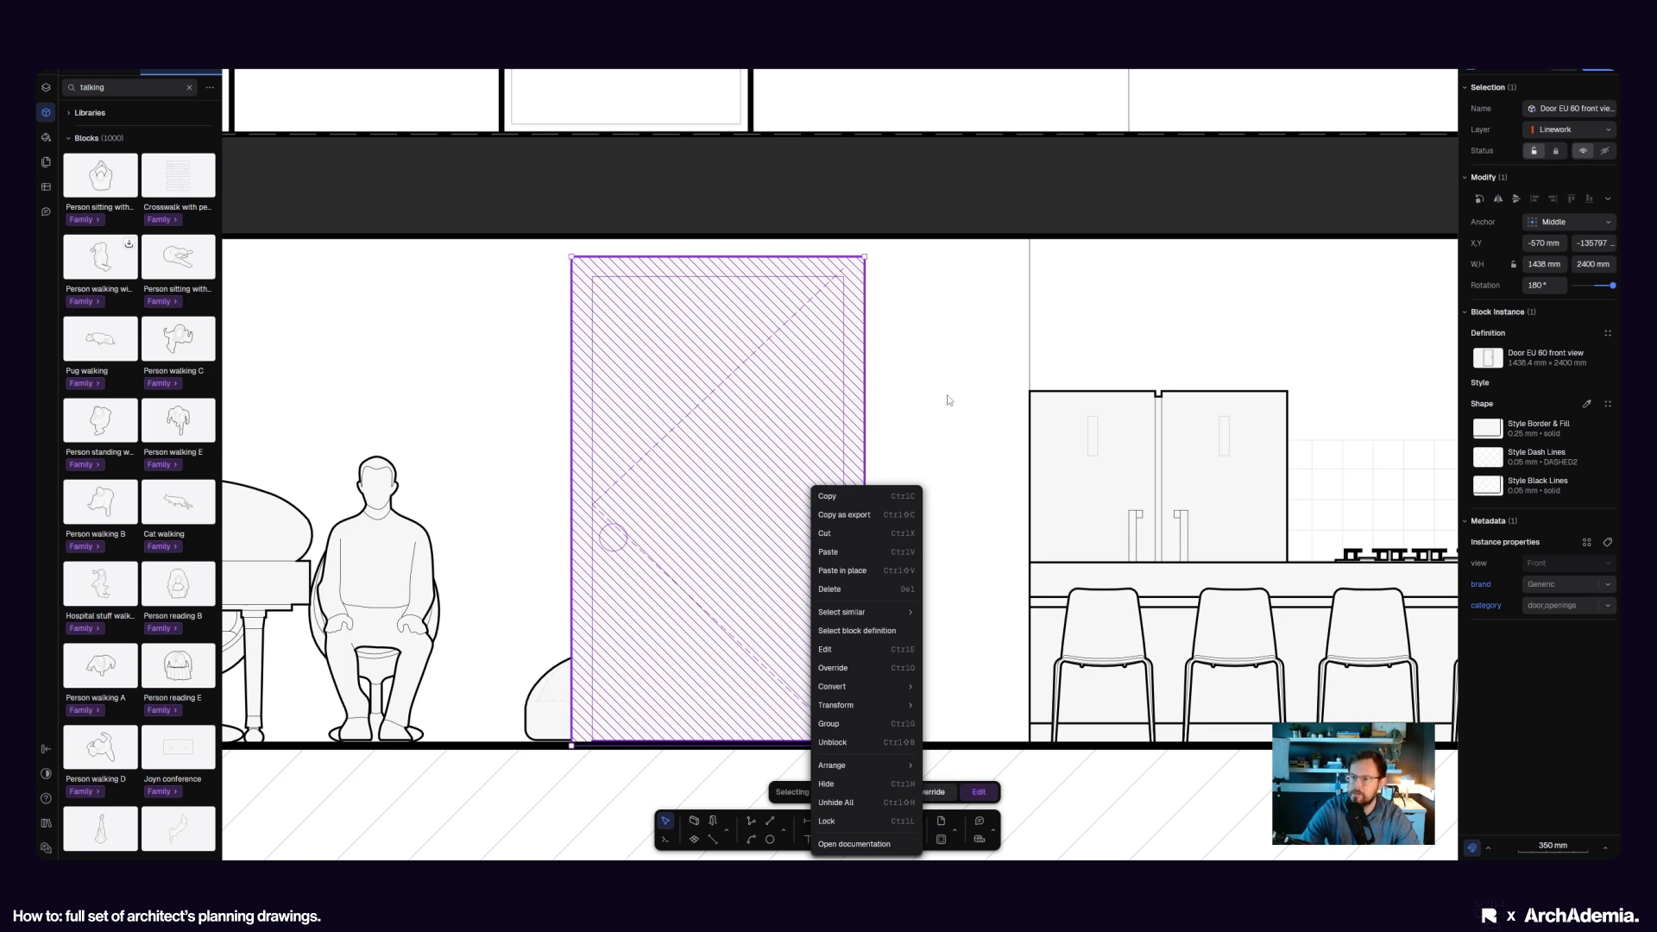
pyautogui.press('Escape')
pyautogui.click(442, 518)
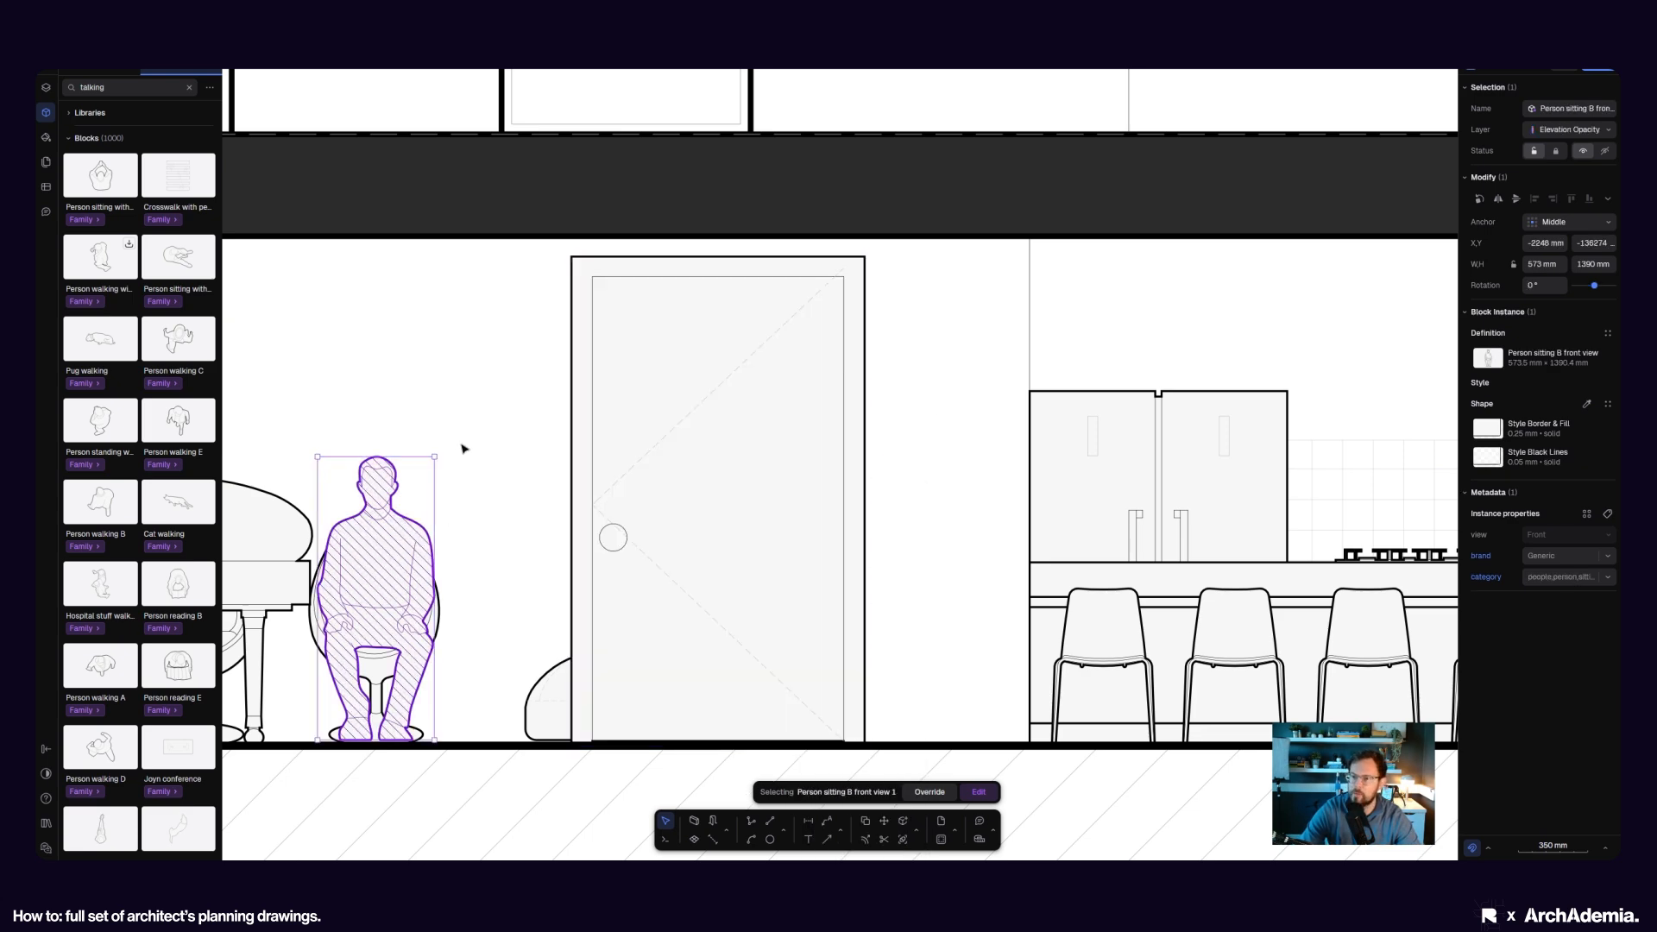
pyautogui.click(604, 448)
pyautogui.click(548, 708)
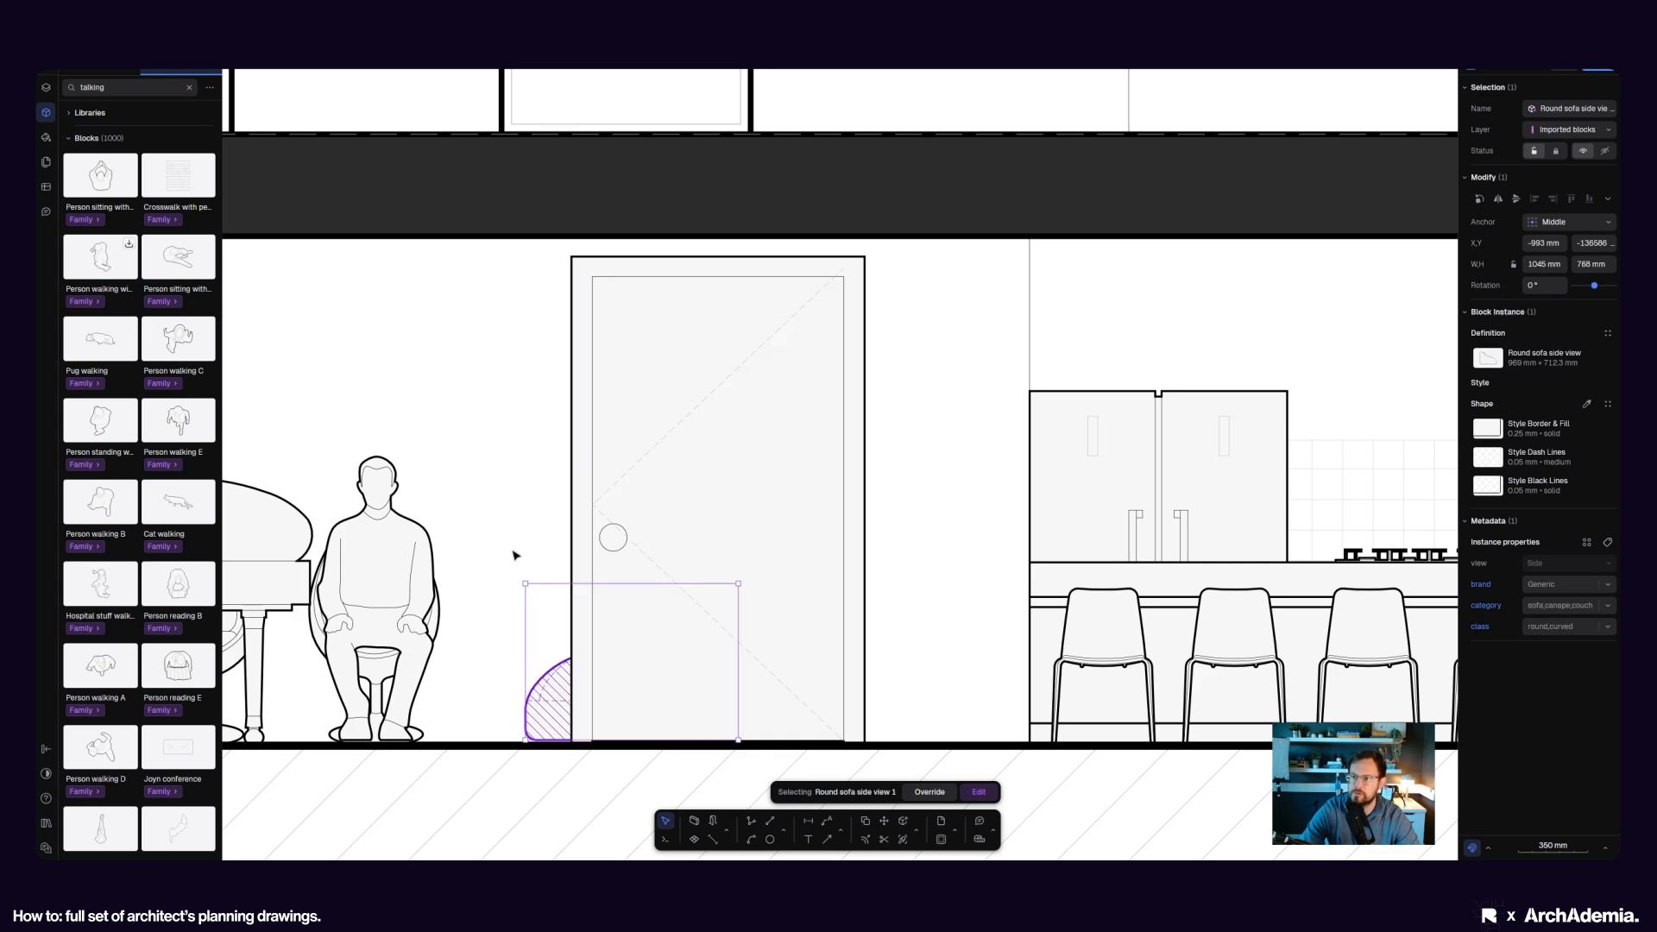
pyautogui.click(516, 554)
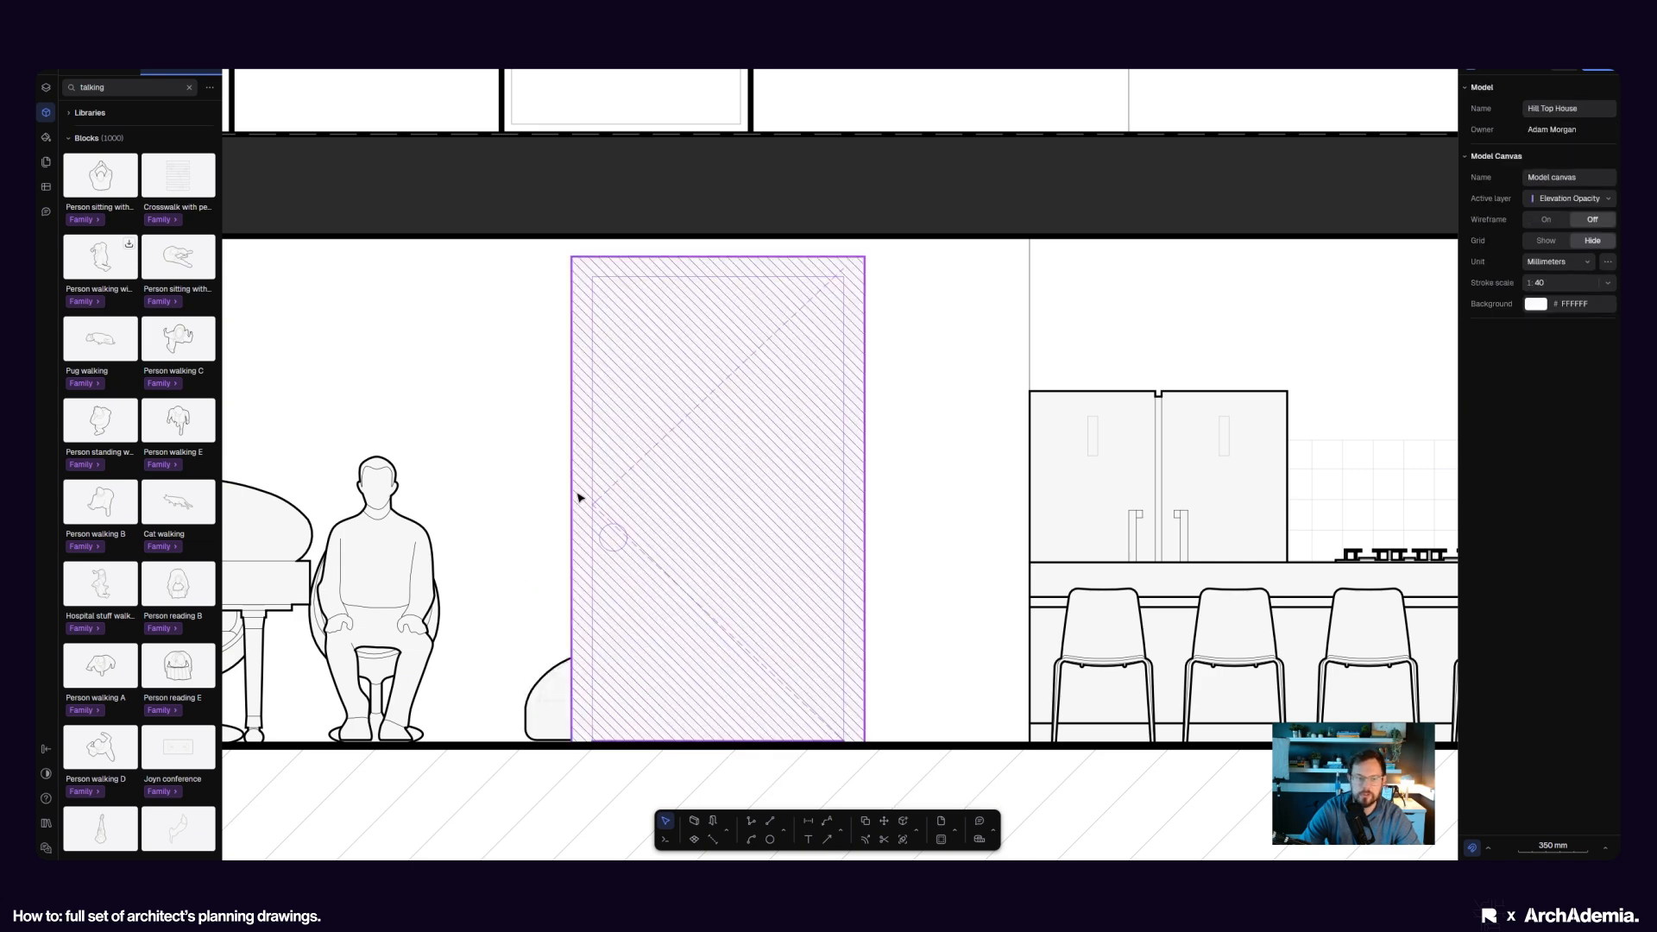
pyautogui.click(438, 628)
pyautogui.click(535, 518)
# - Assign the door block to the Imported blocks layer
pyautogui.click(610, 491)
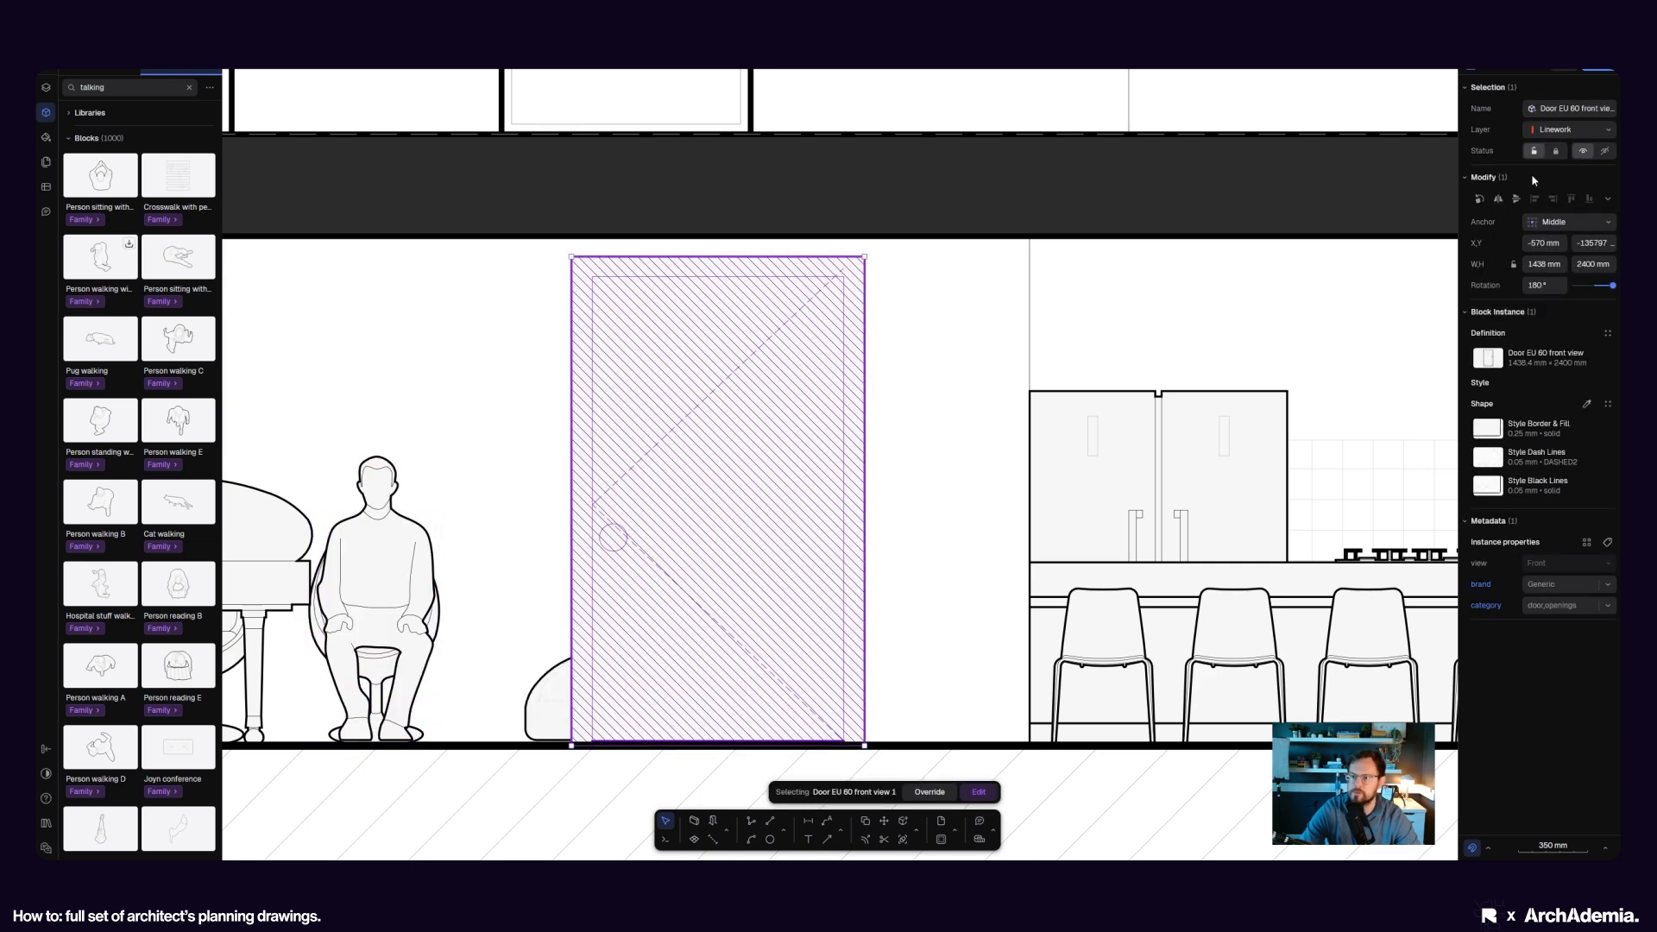
pyautogui.click(1569, 129)
pyautogui.click(1558, 459)
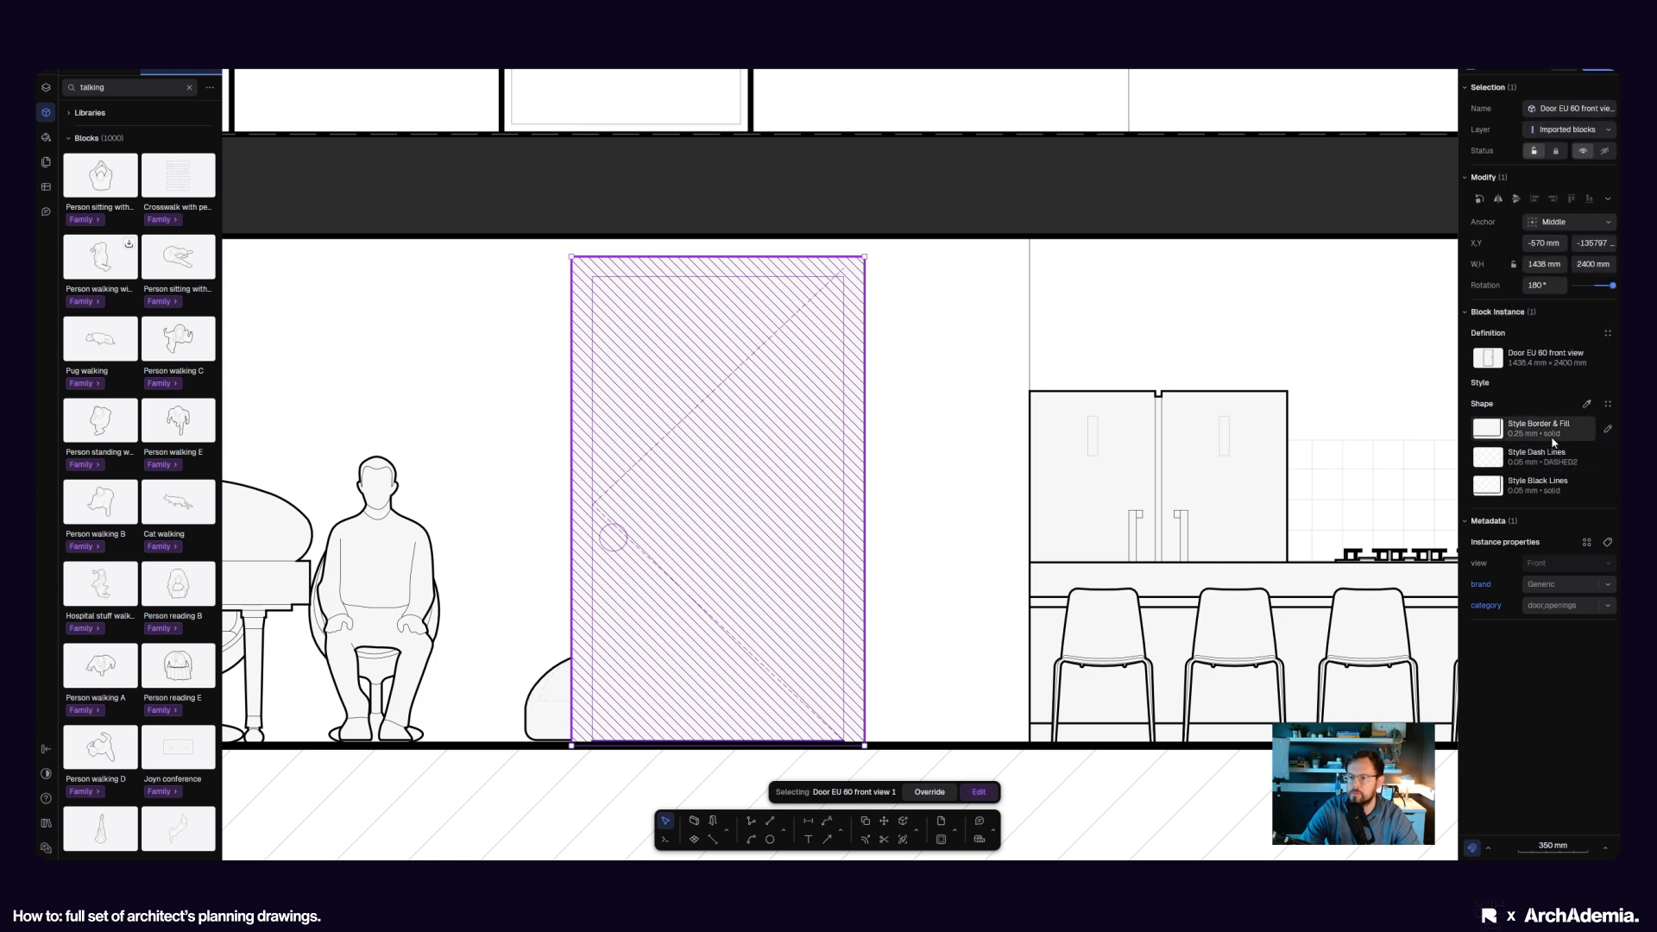
# - Arrange the door block behind the round sofa in the section's drawing order
pyautogui.rightClick(782, 402)
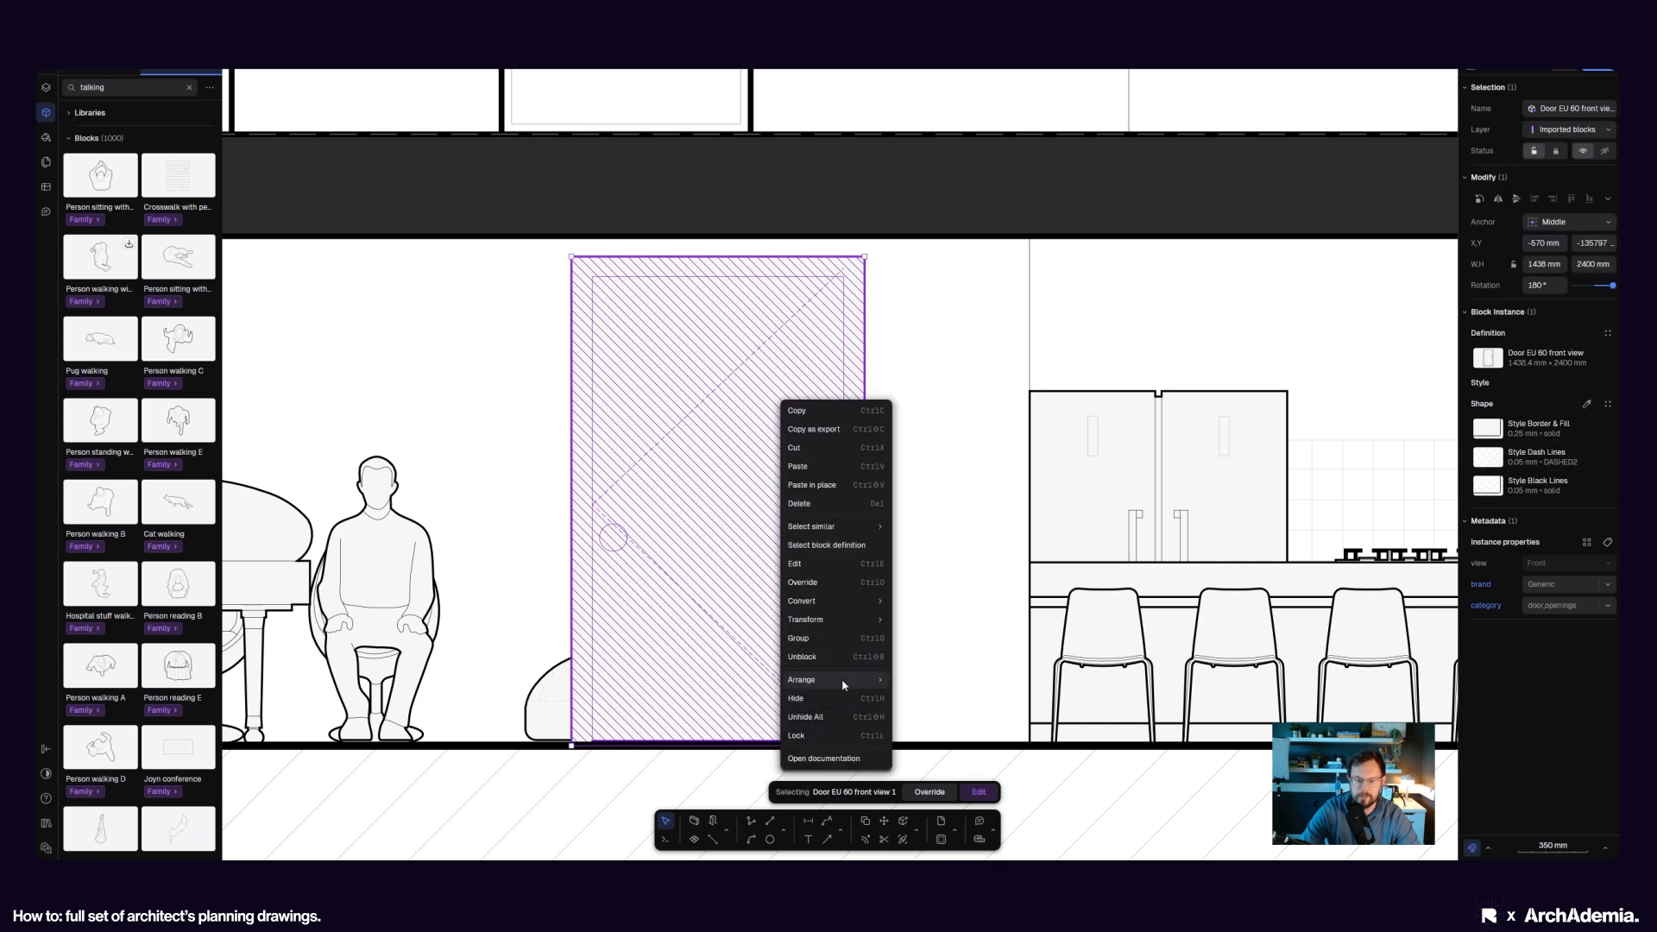
pyautogui.moveTo(841, 679)
pyautogui.click(936, 738)
pyautogui.click(935, 589)
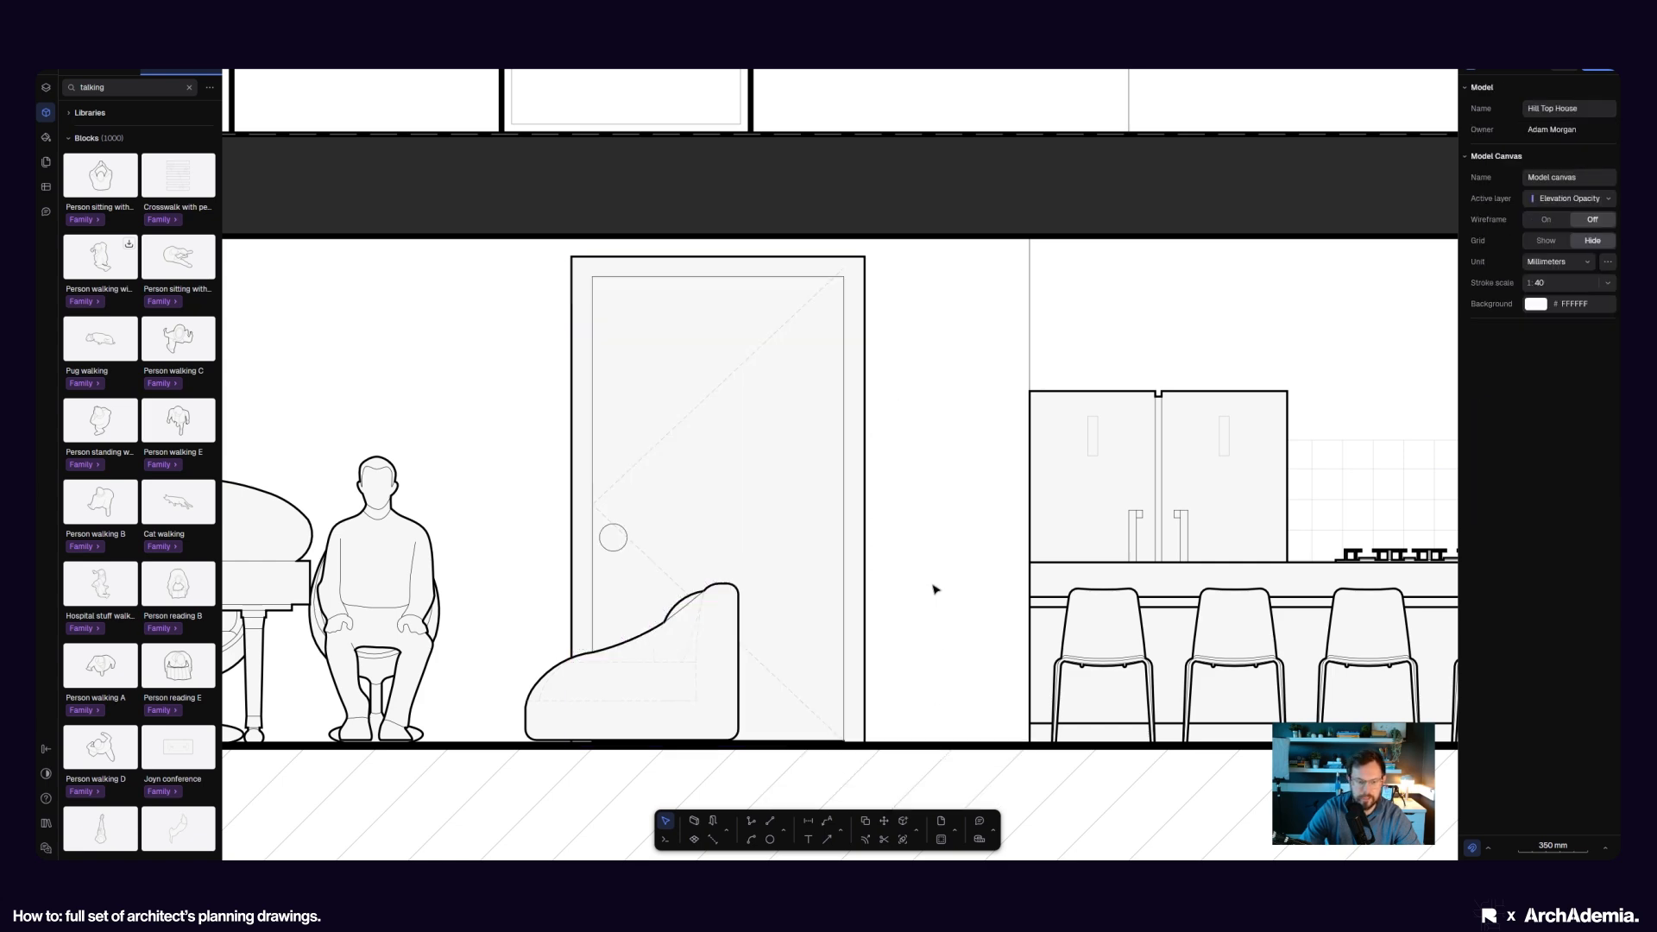
pyautogui.scroll(-8, 934, 590)
pyautogui.moveTo(935, 573); pyautogui.dragTo(544, 592, button='middle')
pyautogui.scroll(-3, 725, 626)
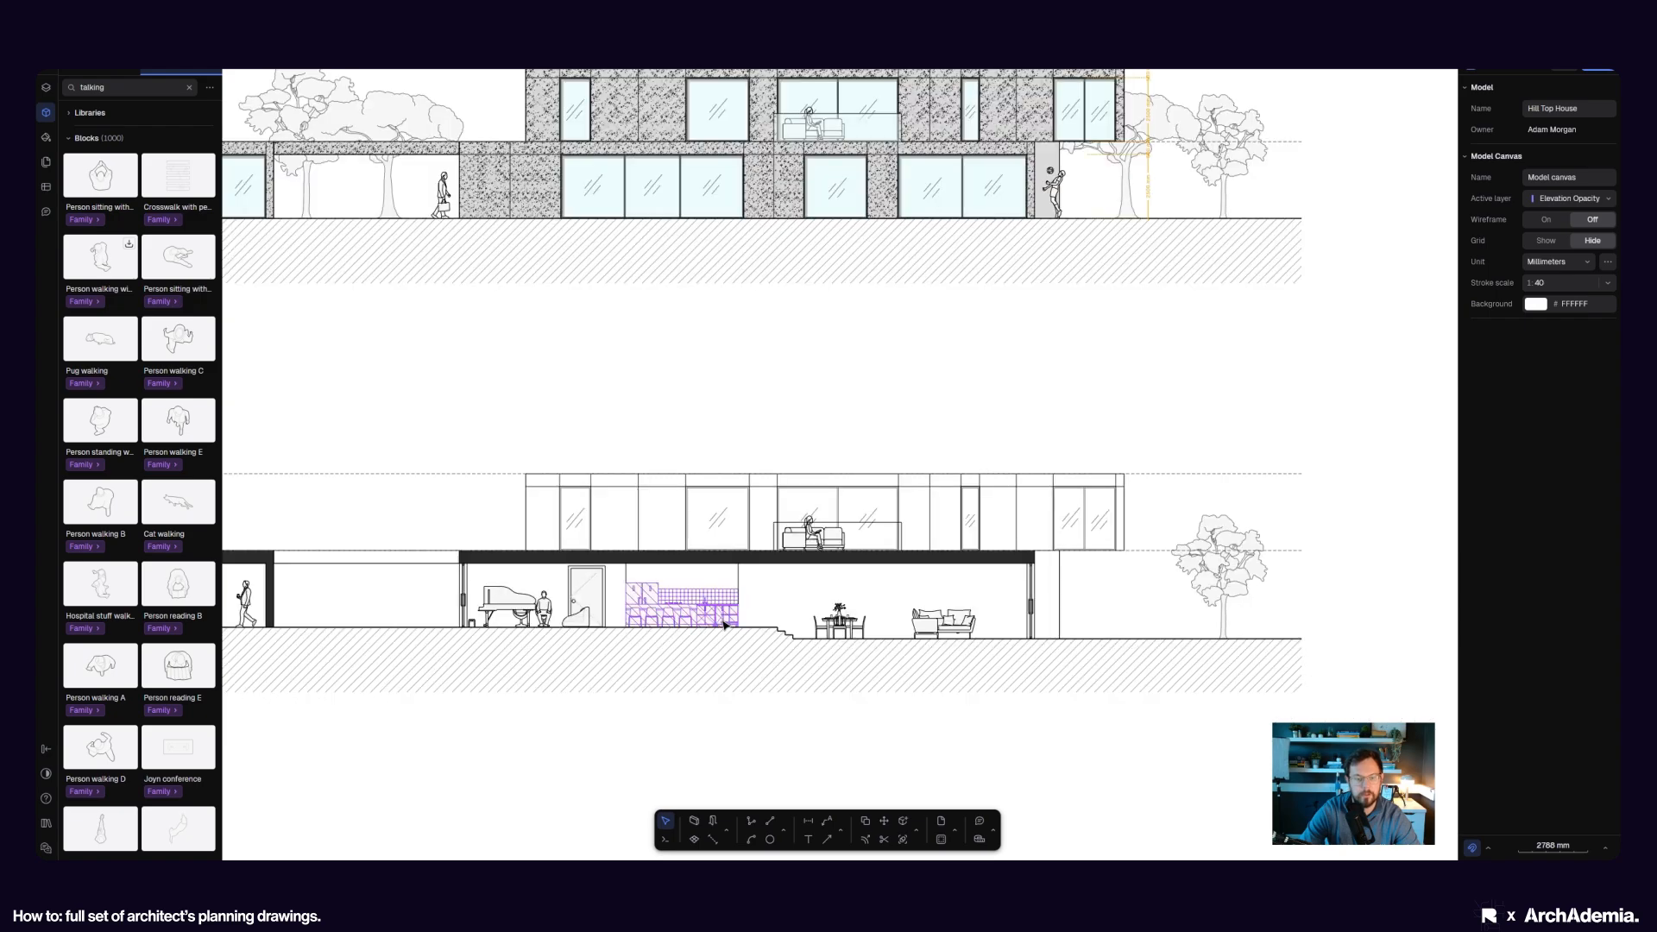
pyautogui.scroll(-5, 725, 626)
pyautogui.scroll(8, 748, 135)
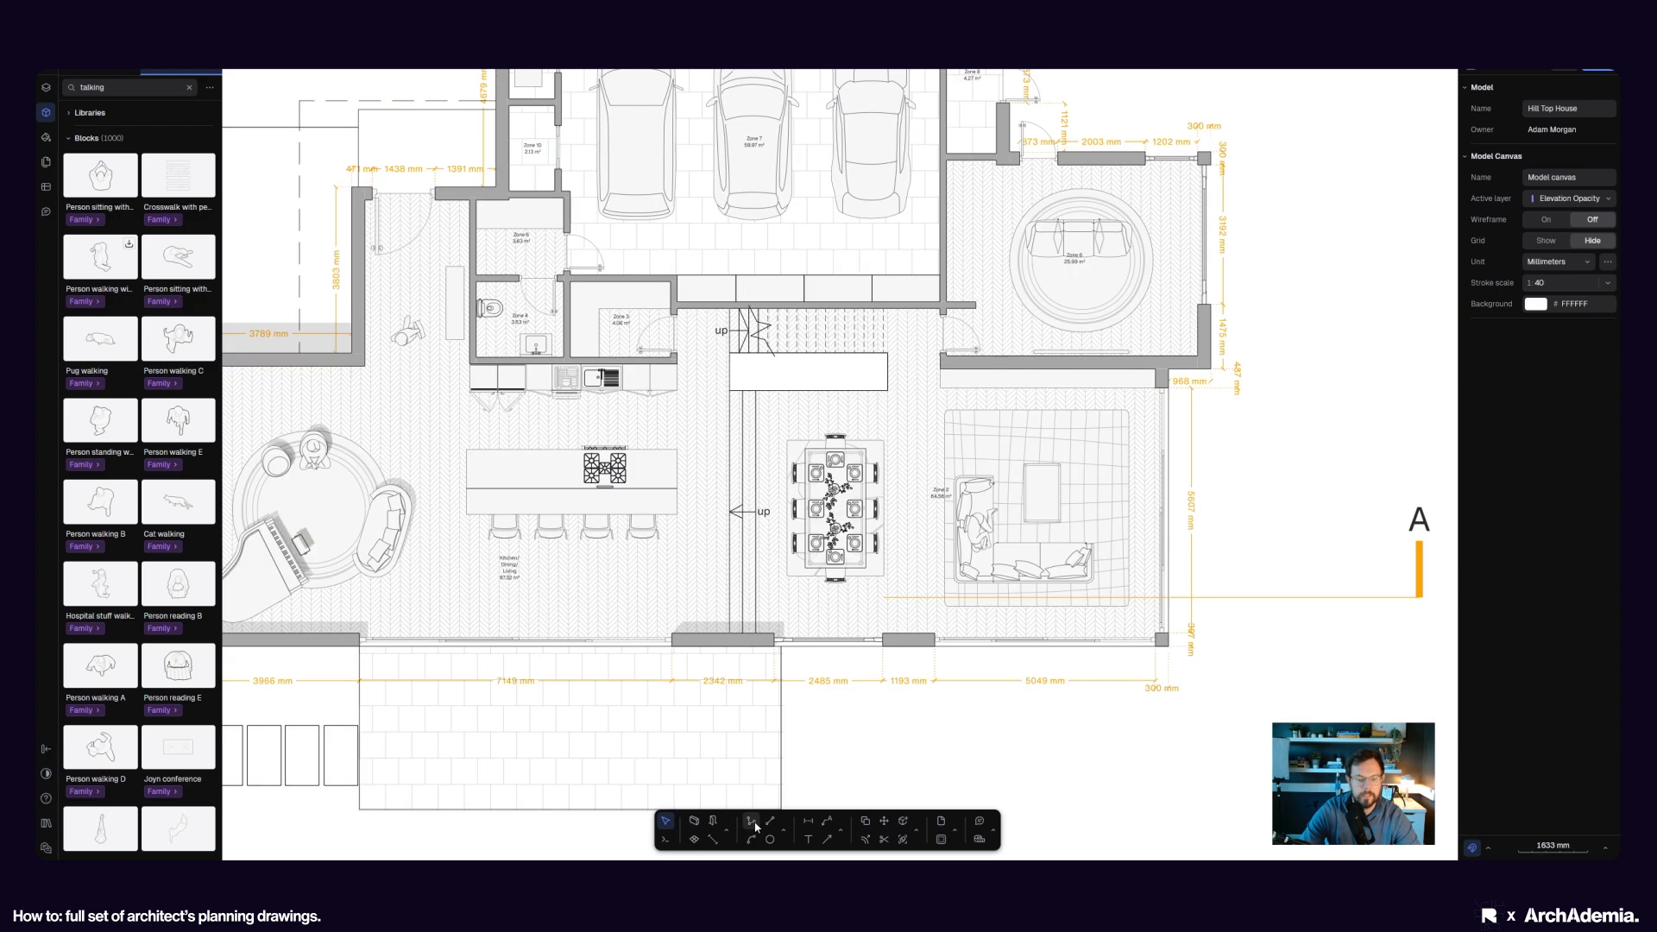
# - Draw a vertical guide line from the left end of the white wall by the stairs in the ground-floor plan to the top of the section's steps
pyautogui.click(753, 822)
pyautogui.scroll(5, 740, 370)
pyautogui.click(739, 370)
pyautogui.scroll(-10, 752, 253)
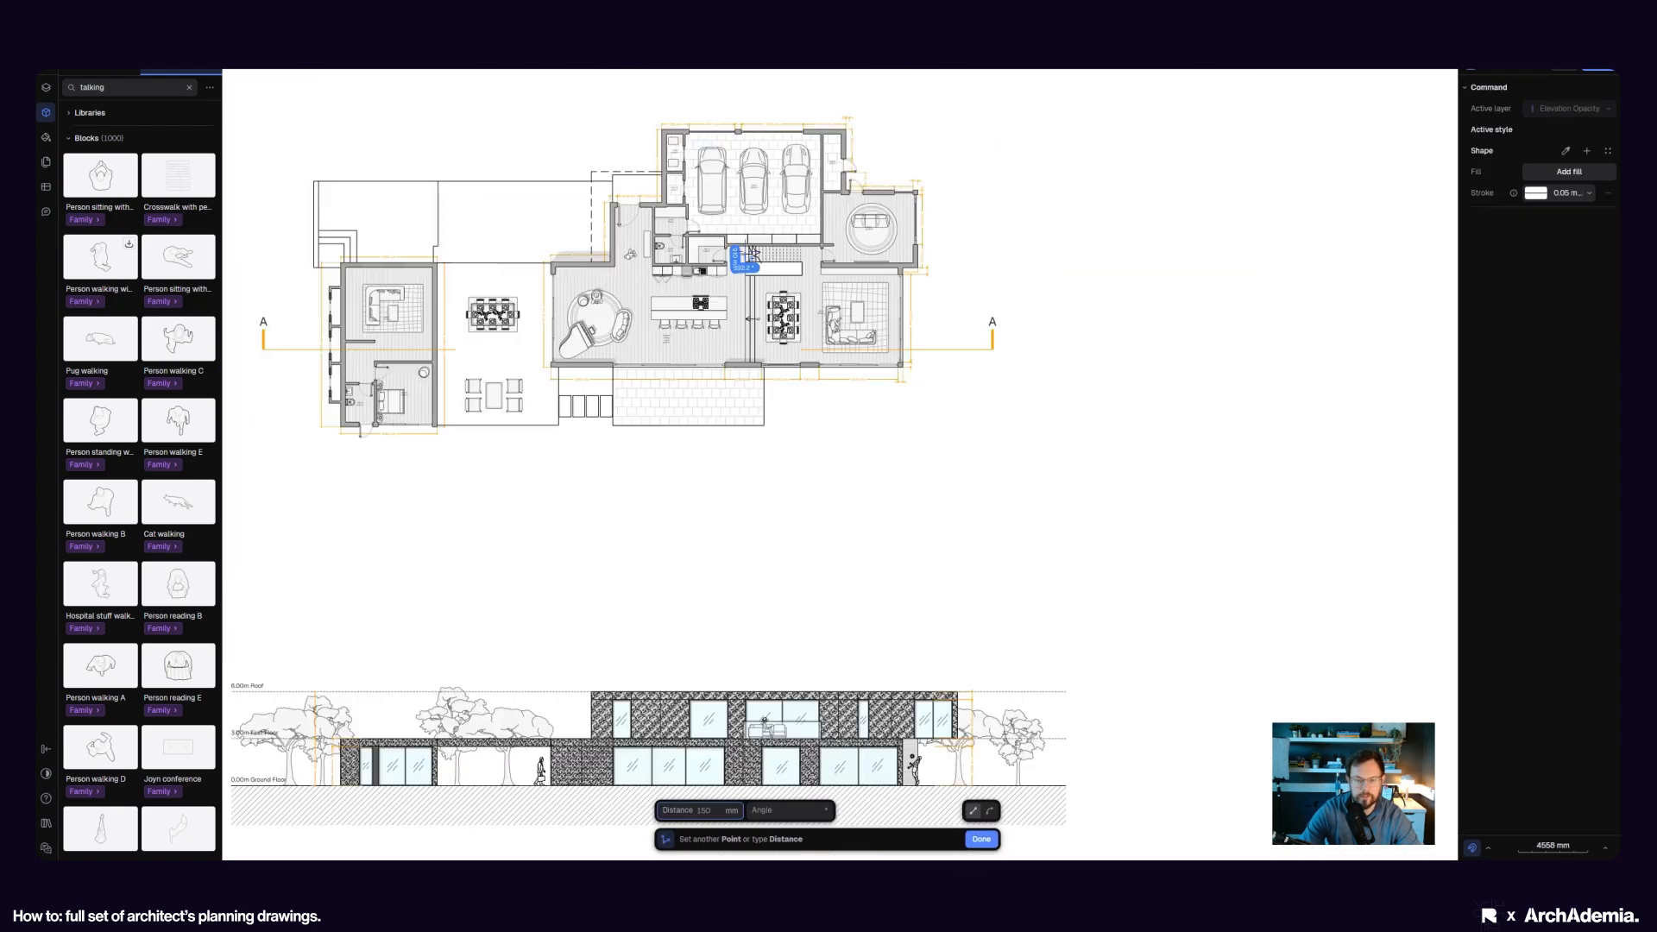
pyautogui.scroll(-3, 752, 253)
pyautogui.scroll(5, 748, 781)
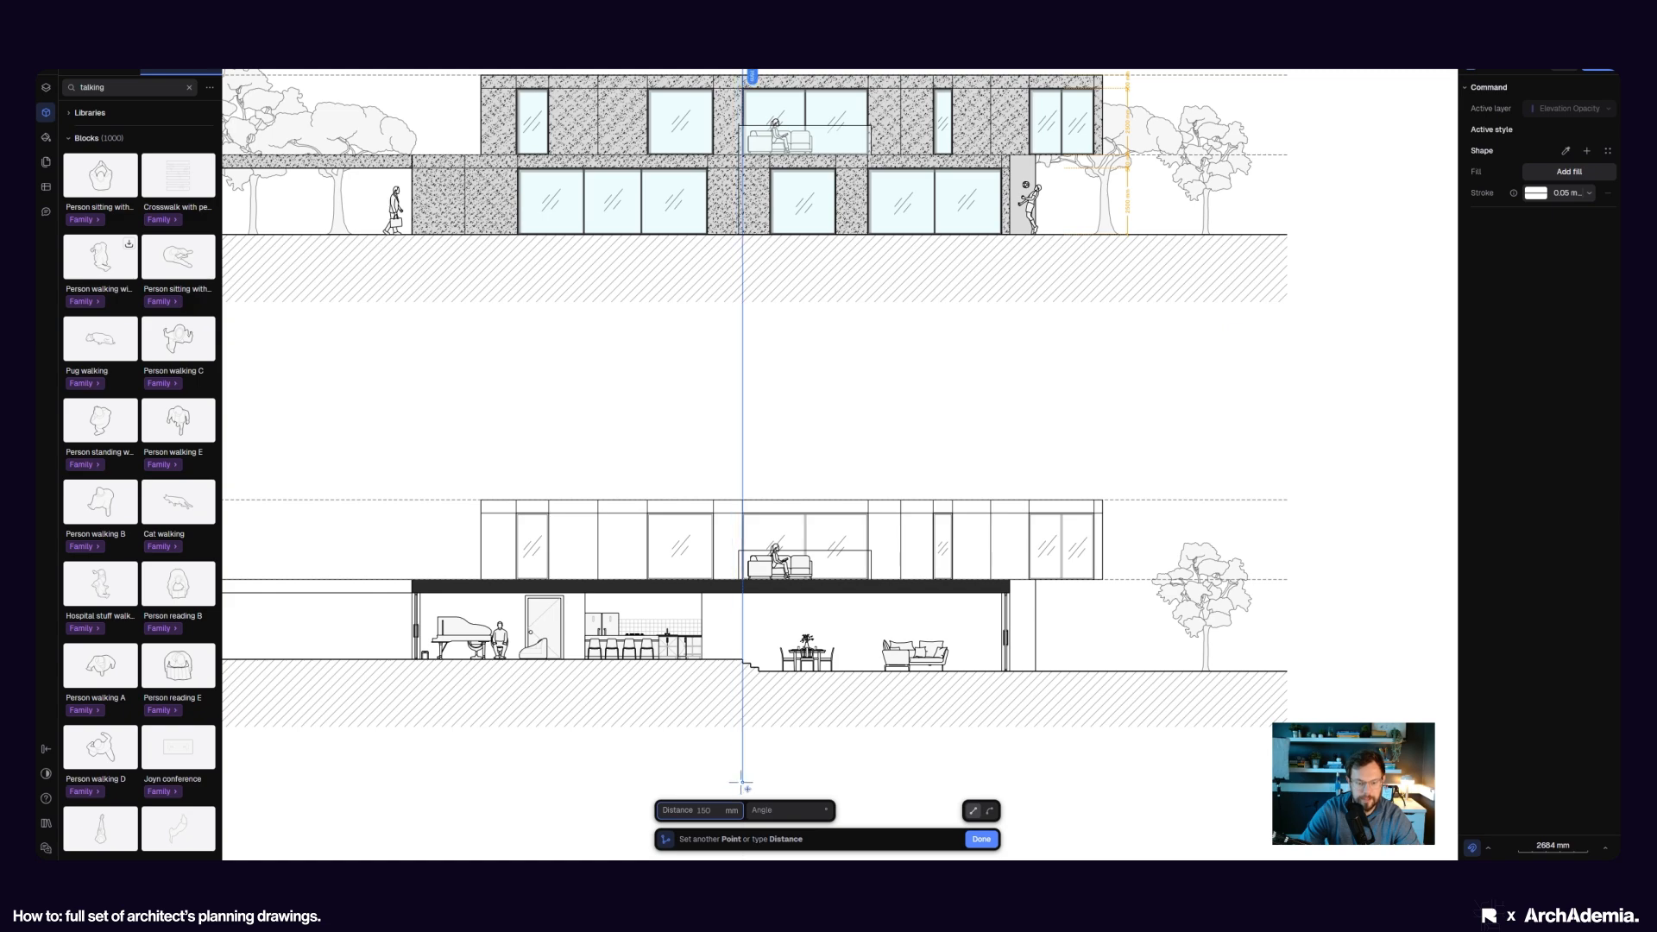
pyautogui.scroll(5, 781, 658)
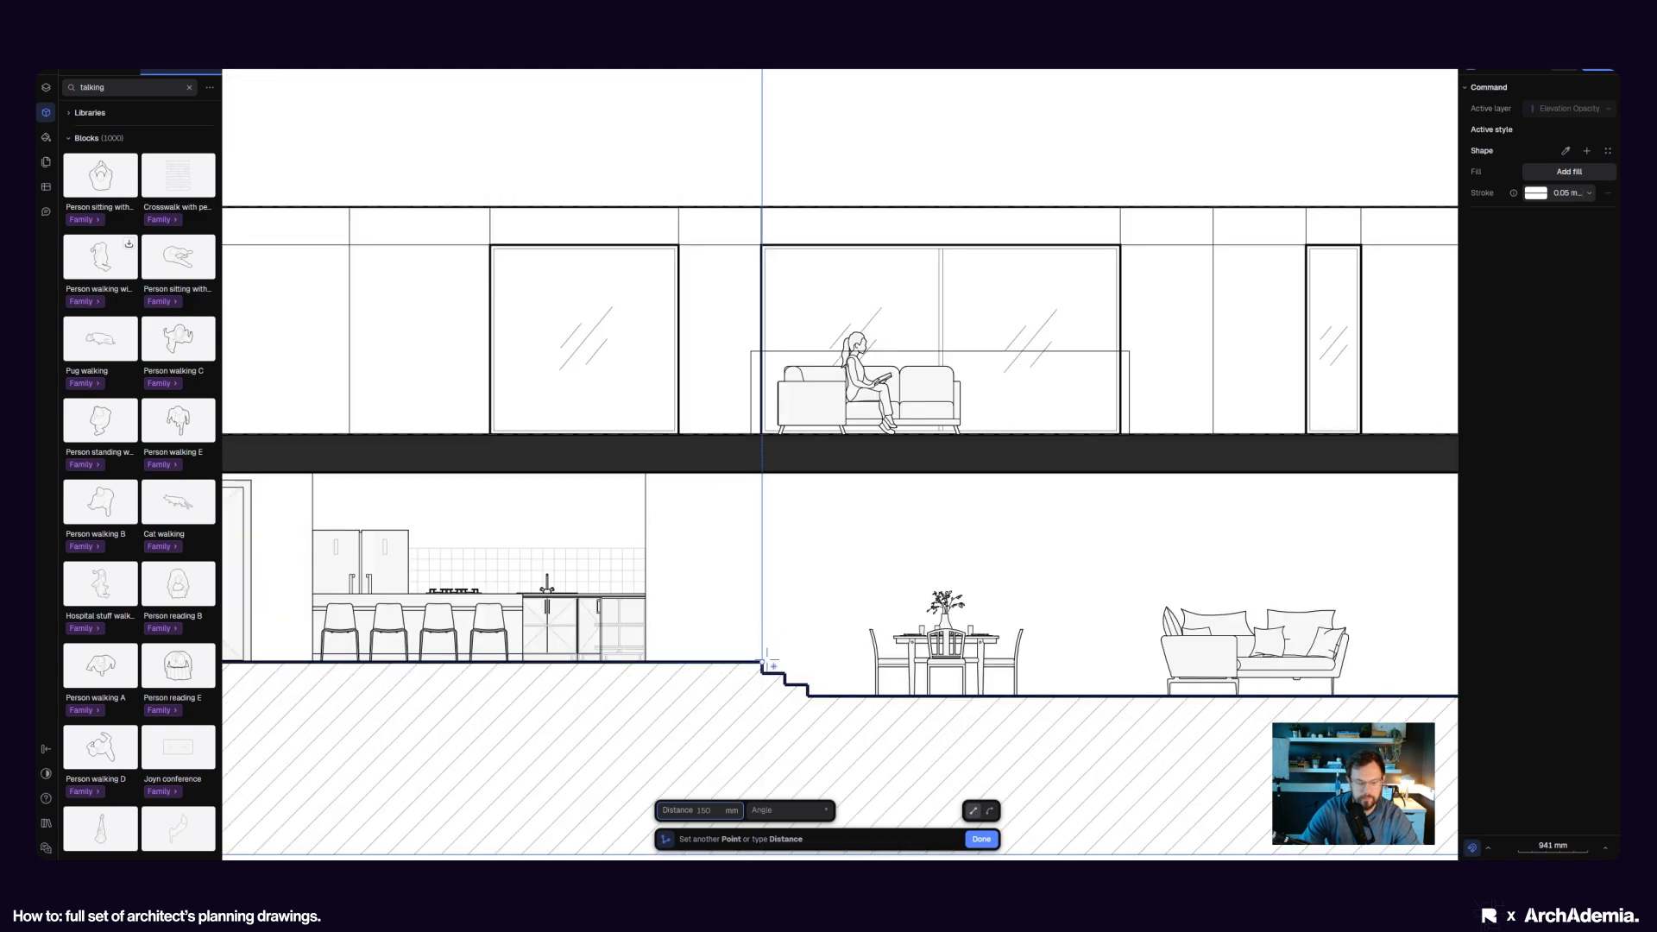
pyautogui.scroll(-6, 687, 723)
pyautogui.scroll(-3, 686, 721)
pyautogui.click(684, 709)
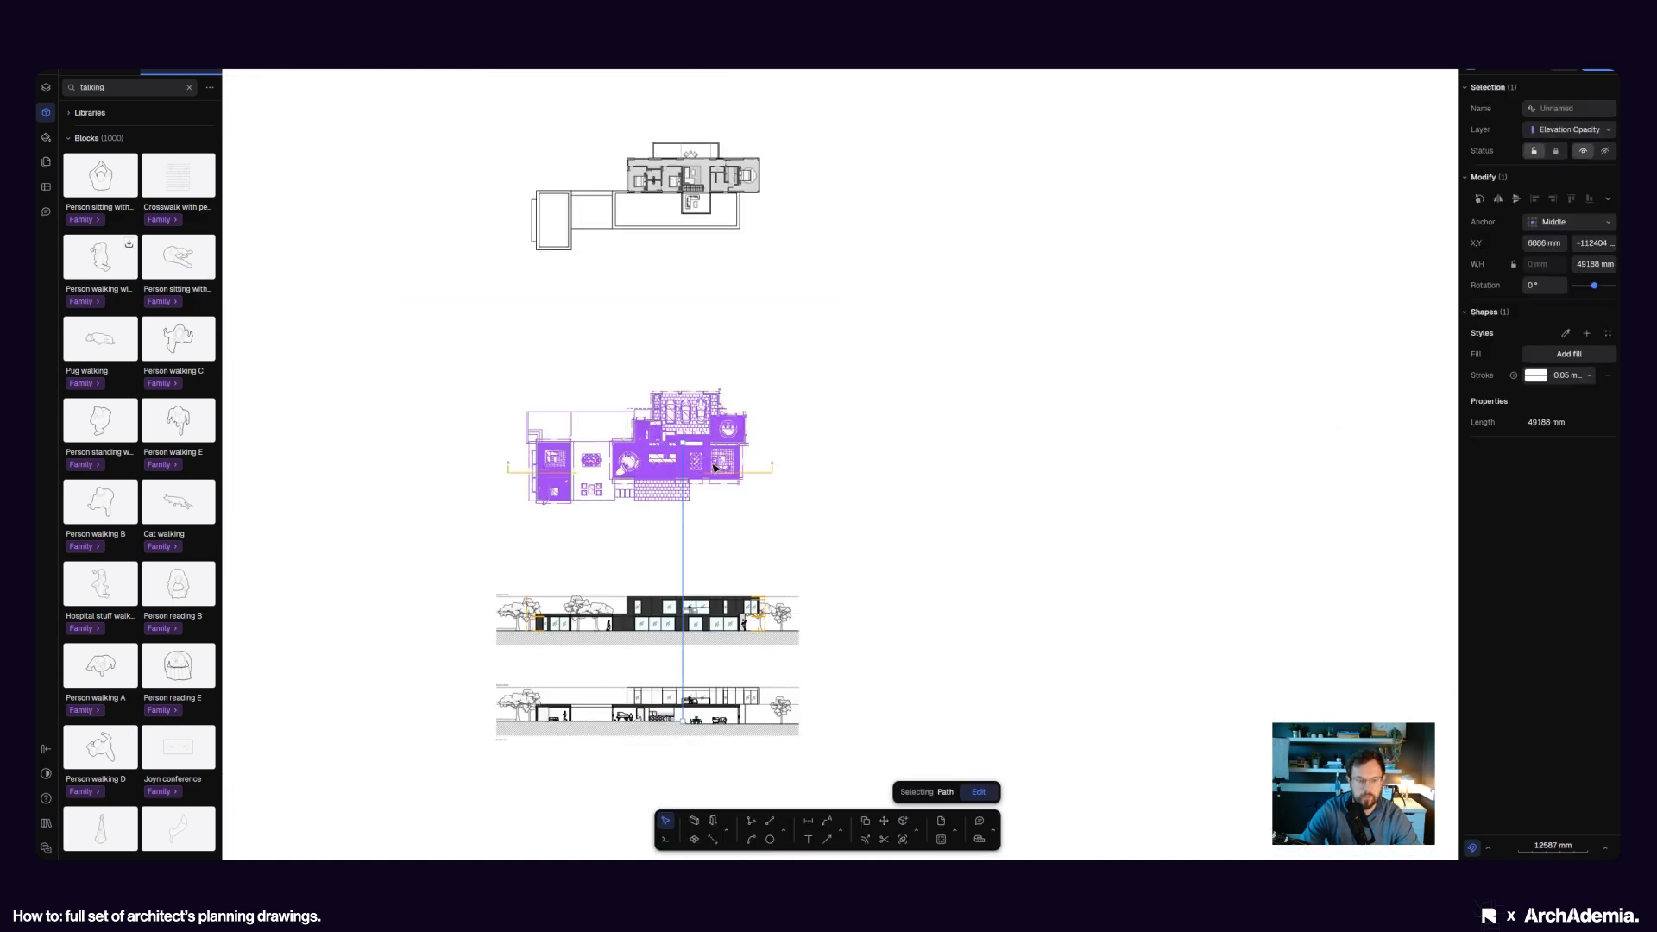
# - Copy the vertical guide line from the left end to the right end of the white wall in the plan
pyautogui.scroll(6, 687, 443)
pyautogui.click(866, 822)
pyautogui.scroll(3, 715, 434)
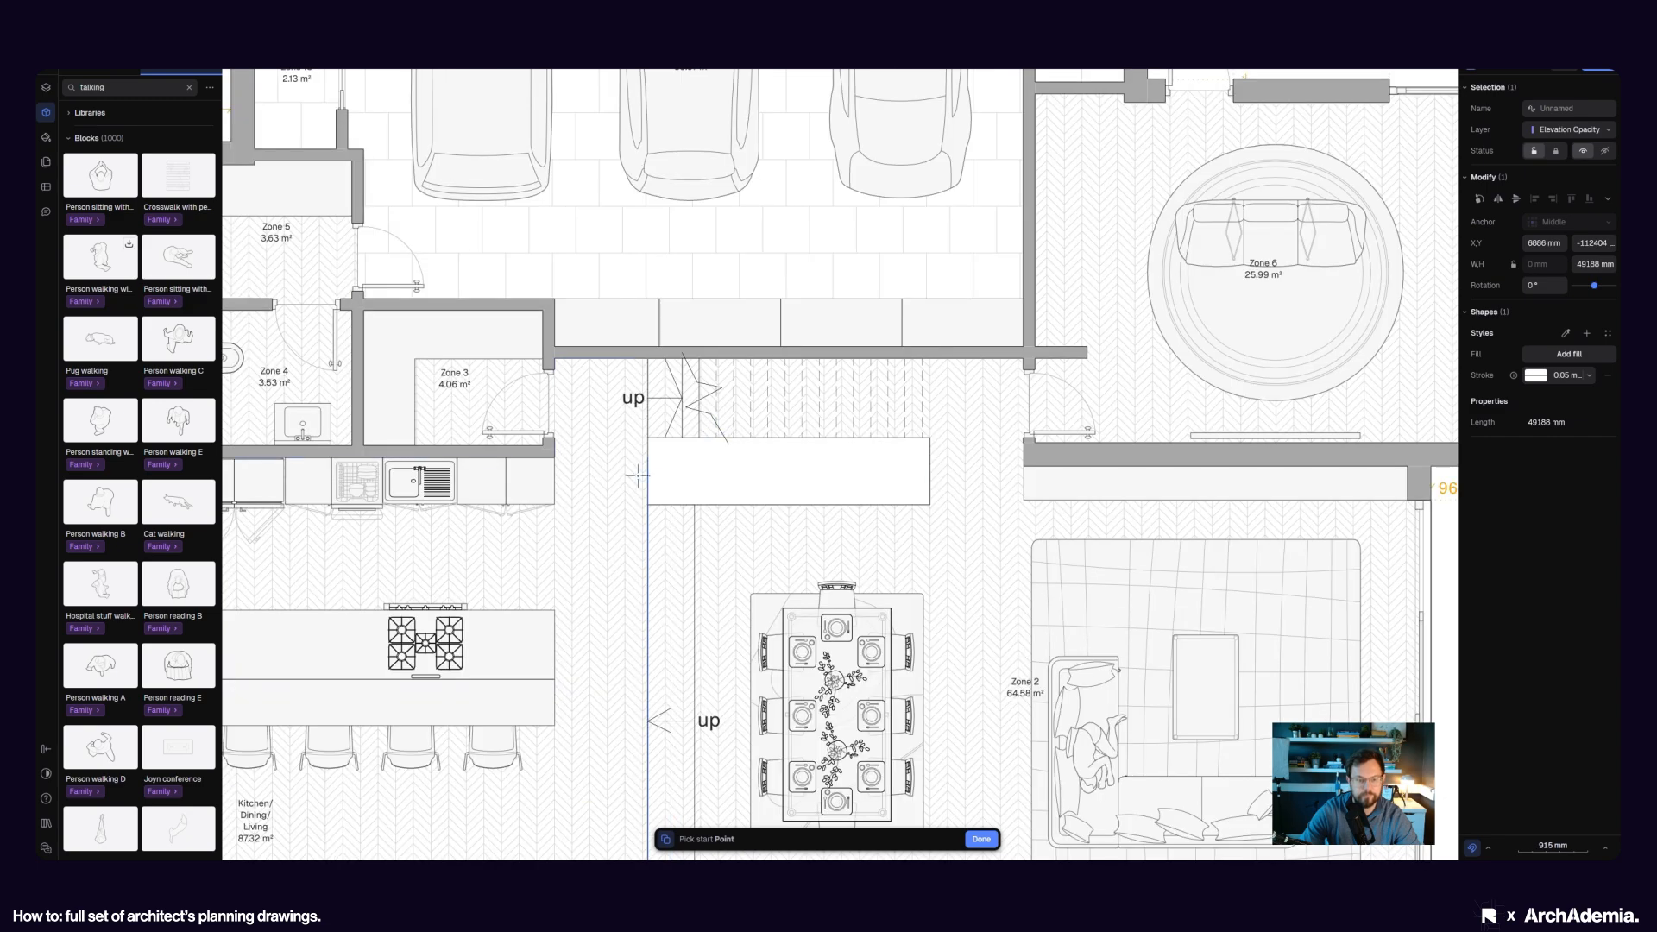
pyautogui.click(647, 473)
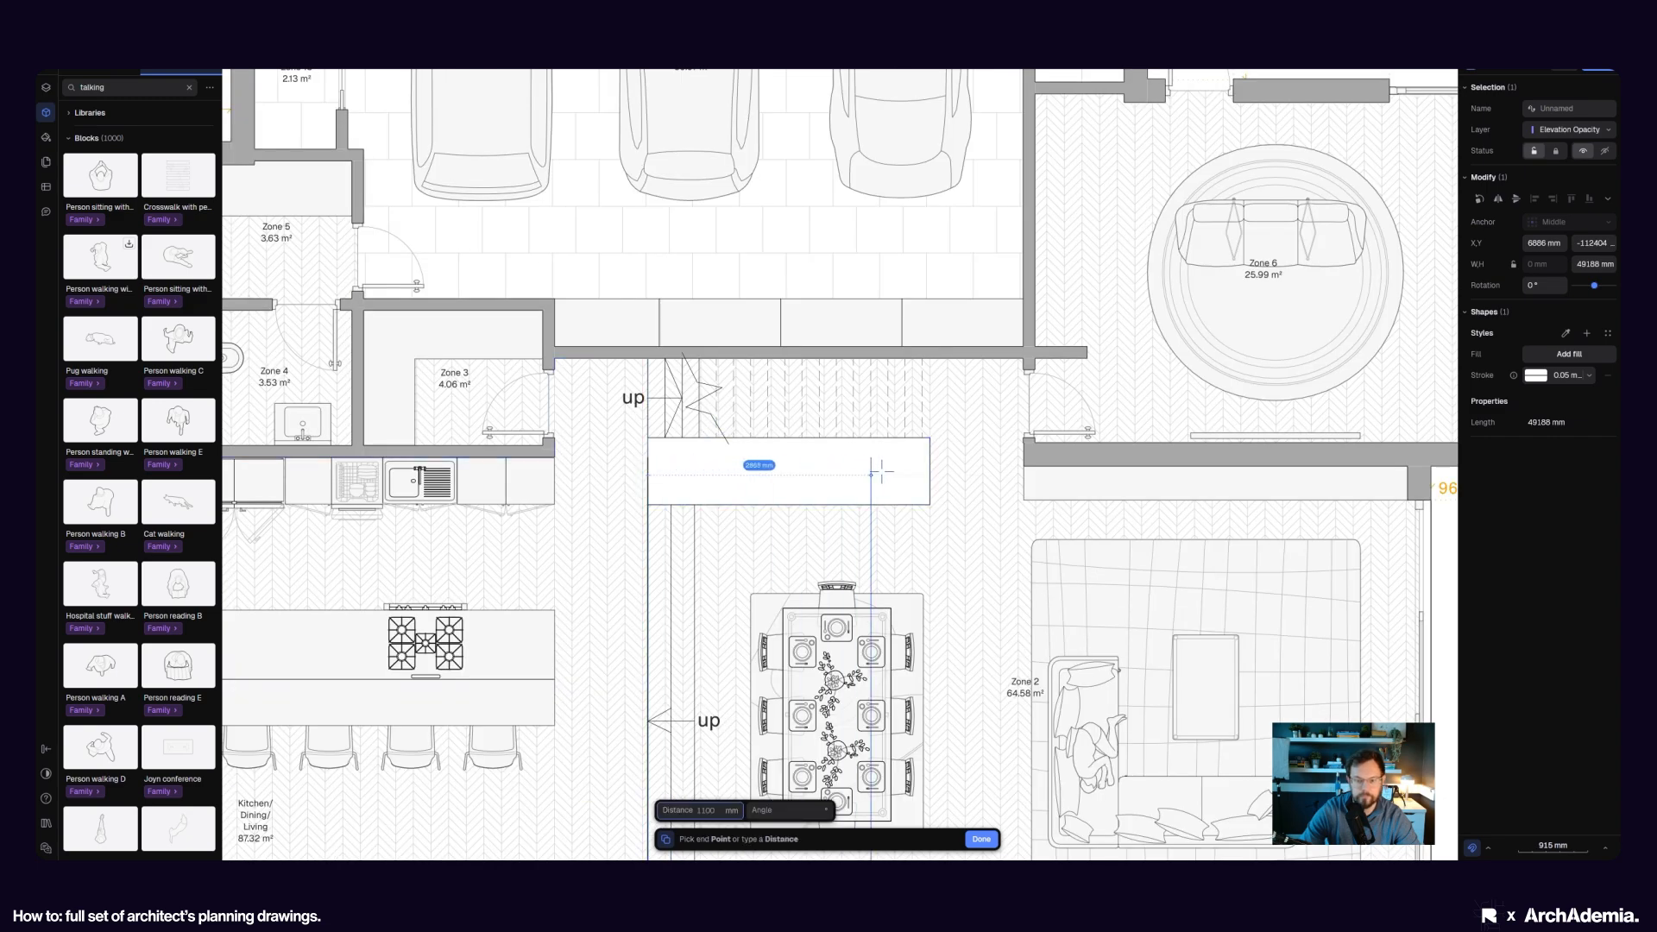
pyautogui.click(929, 475)
pyautogui.press('Escape')
pyautogui.press('Escape')
# - Inspect the long narrow rectangle between the Zone 6 wall and the living area inside the floor plan block
pyautogui.doubleClick(1073, 492)
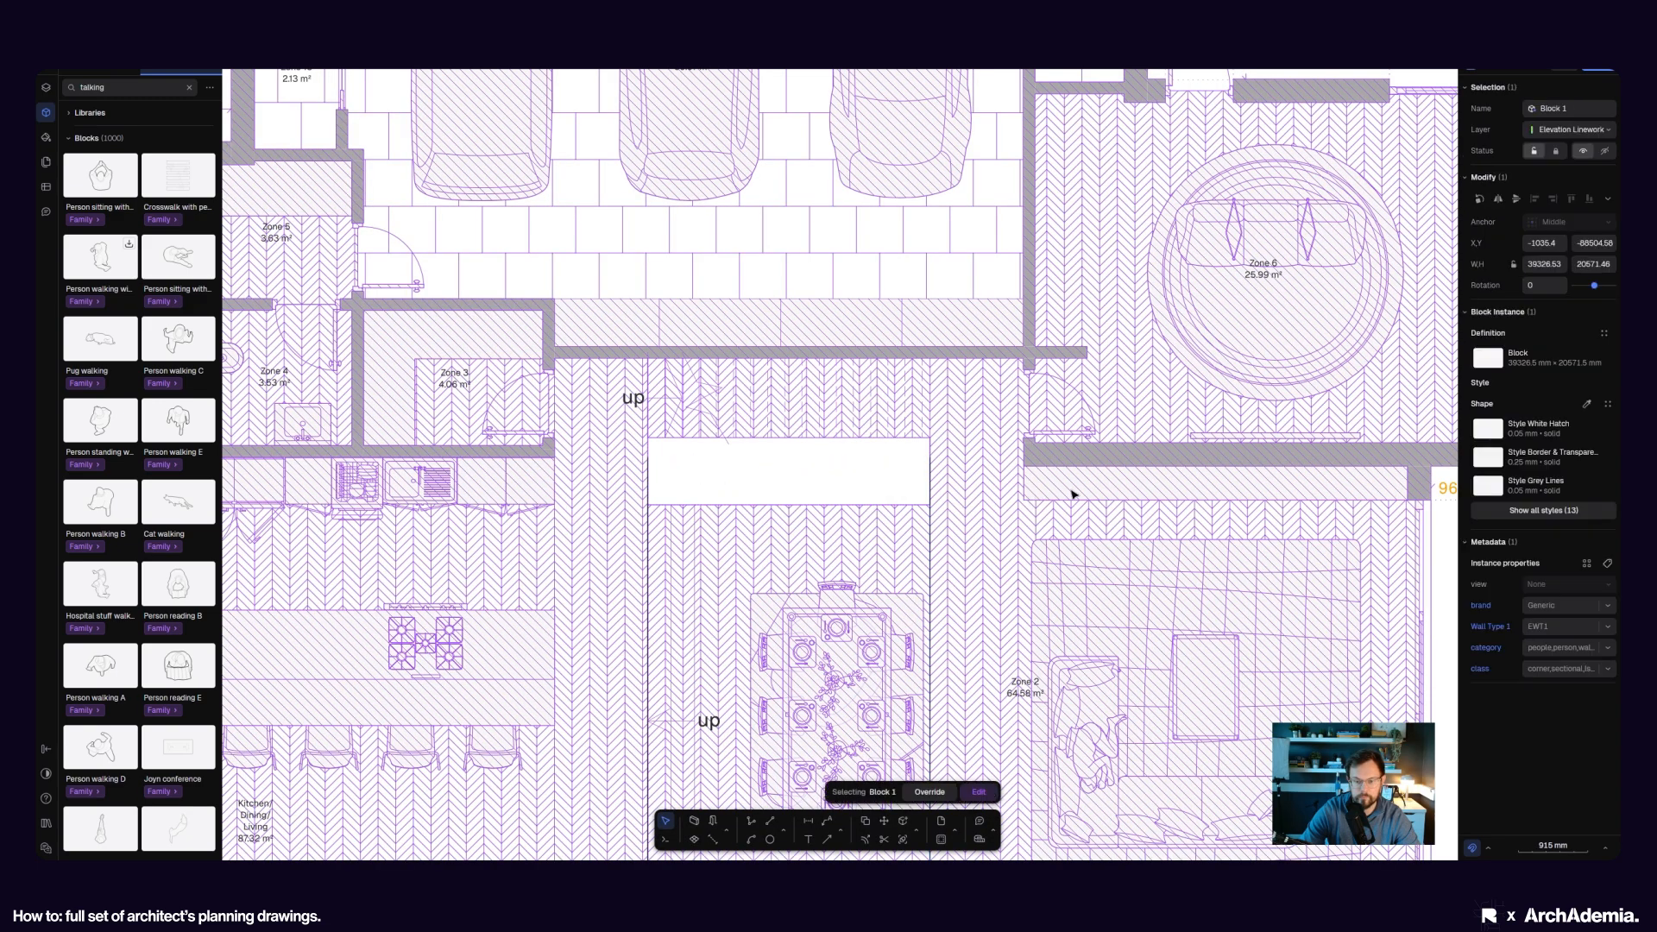
pyautogui.hscroll(5, 1187, 493)
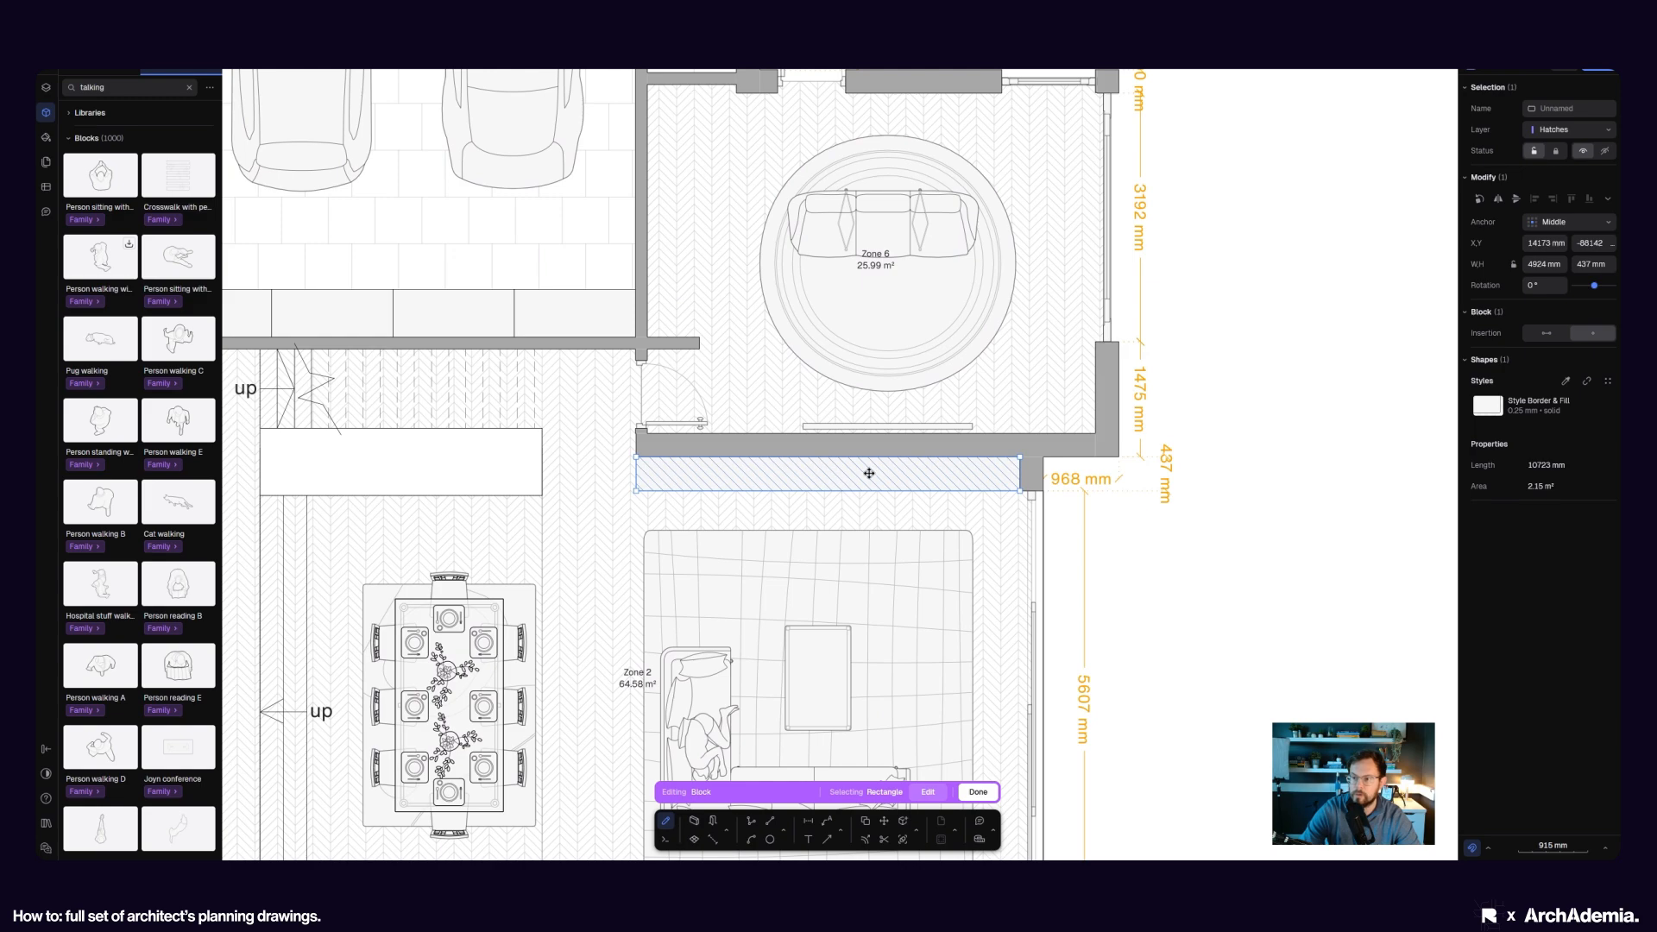
pyautogui.press('Escape')
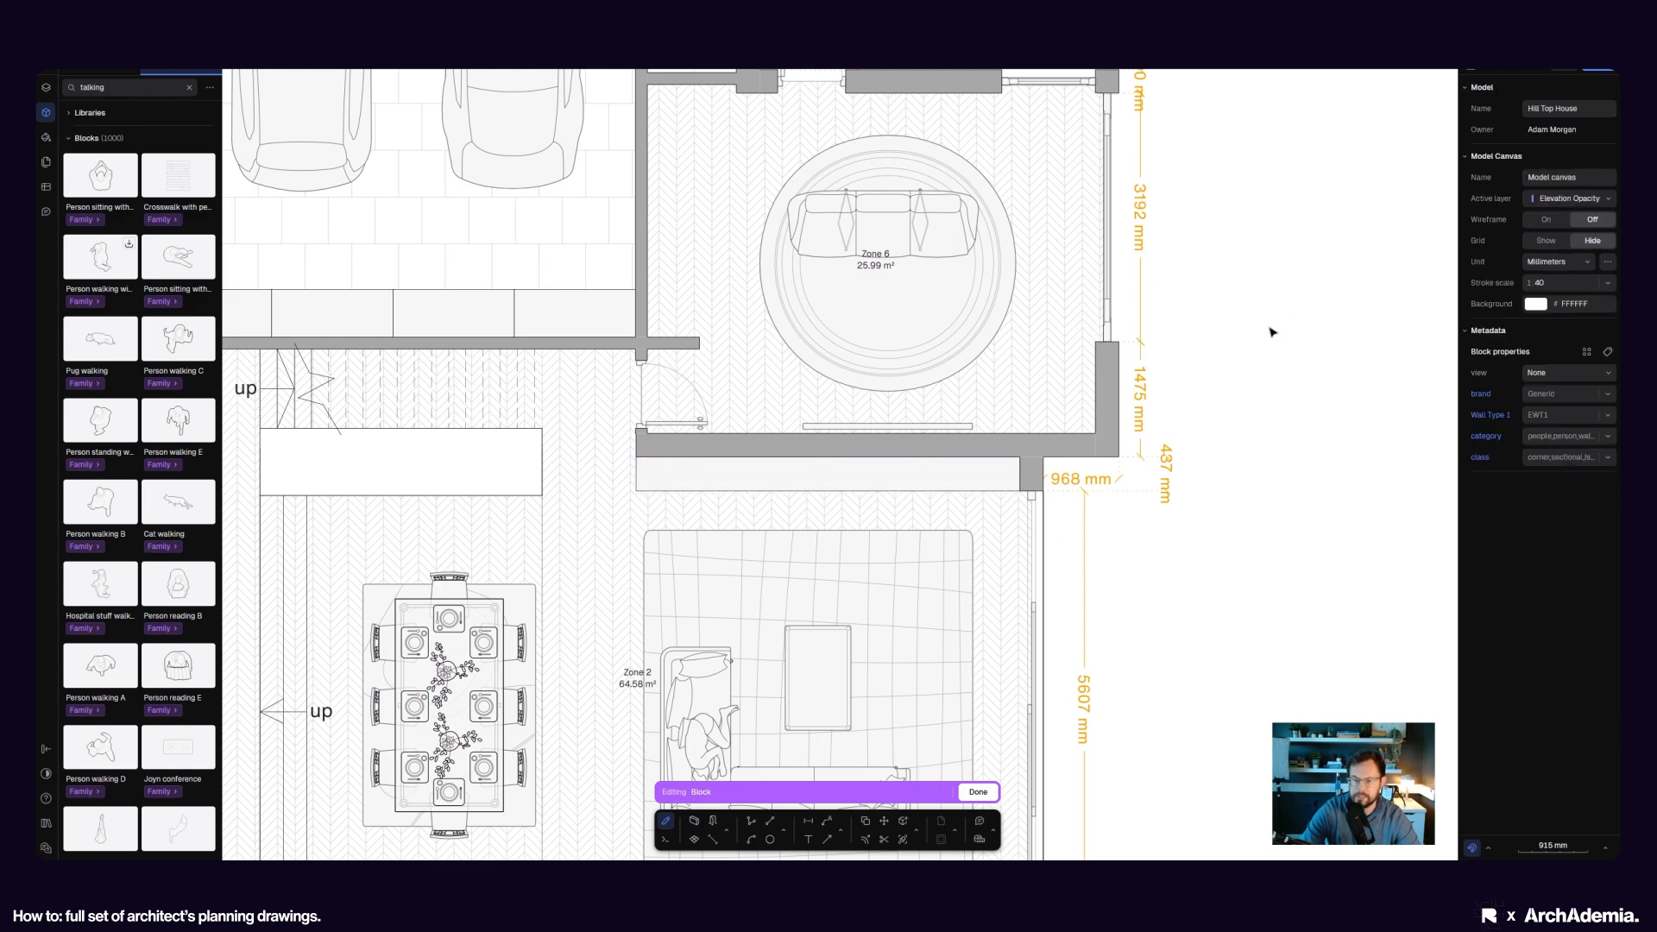
pyautogui.press('Escape')
# - Trim both vertical guide lines in the section to the underside of the floor slab, removing everything above it
pyautogui.scroll(-5, 691, 380)
pyautogui.click(857, 547)
pyautogui.scroll(-5, 855, 539)
pyautogui.scroll(10, 801, 676)
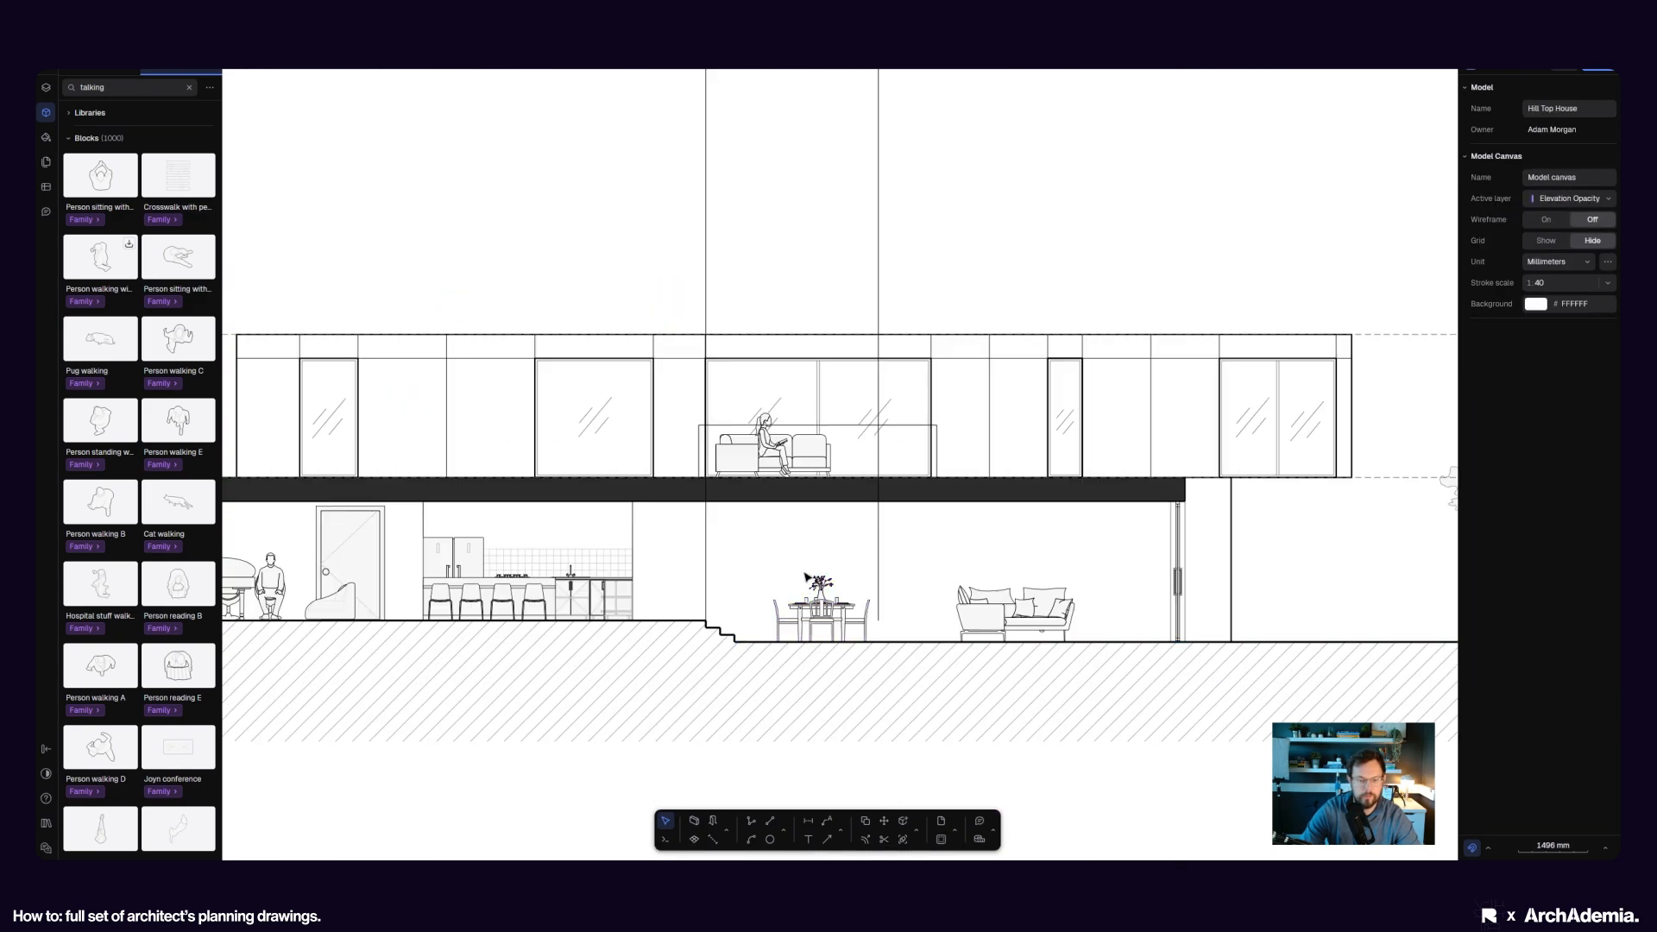
pyautogui.click(779, 568)
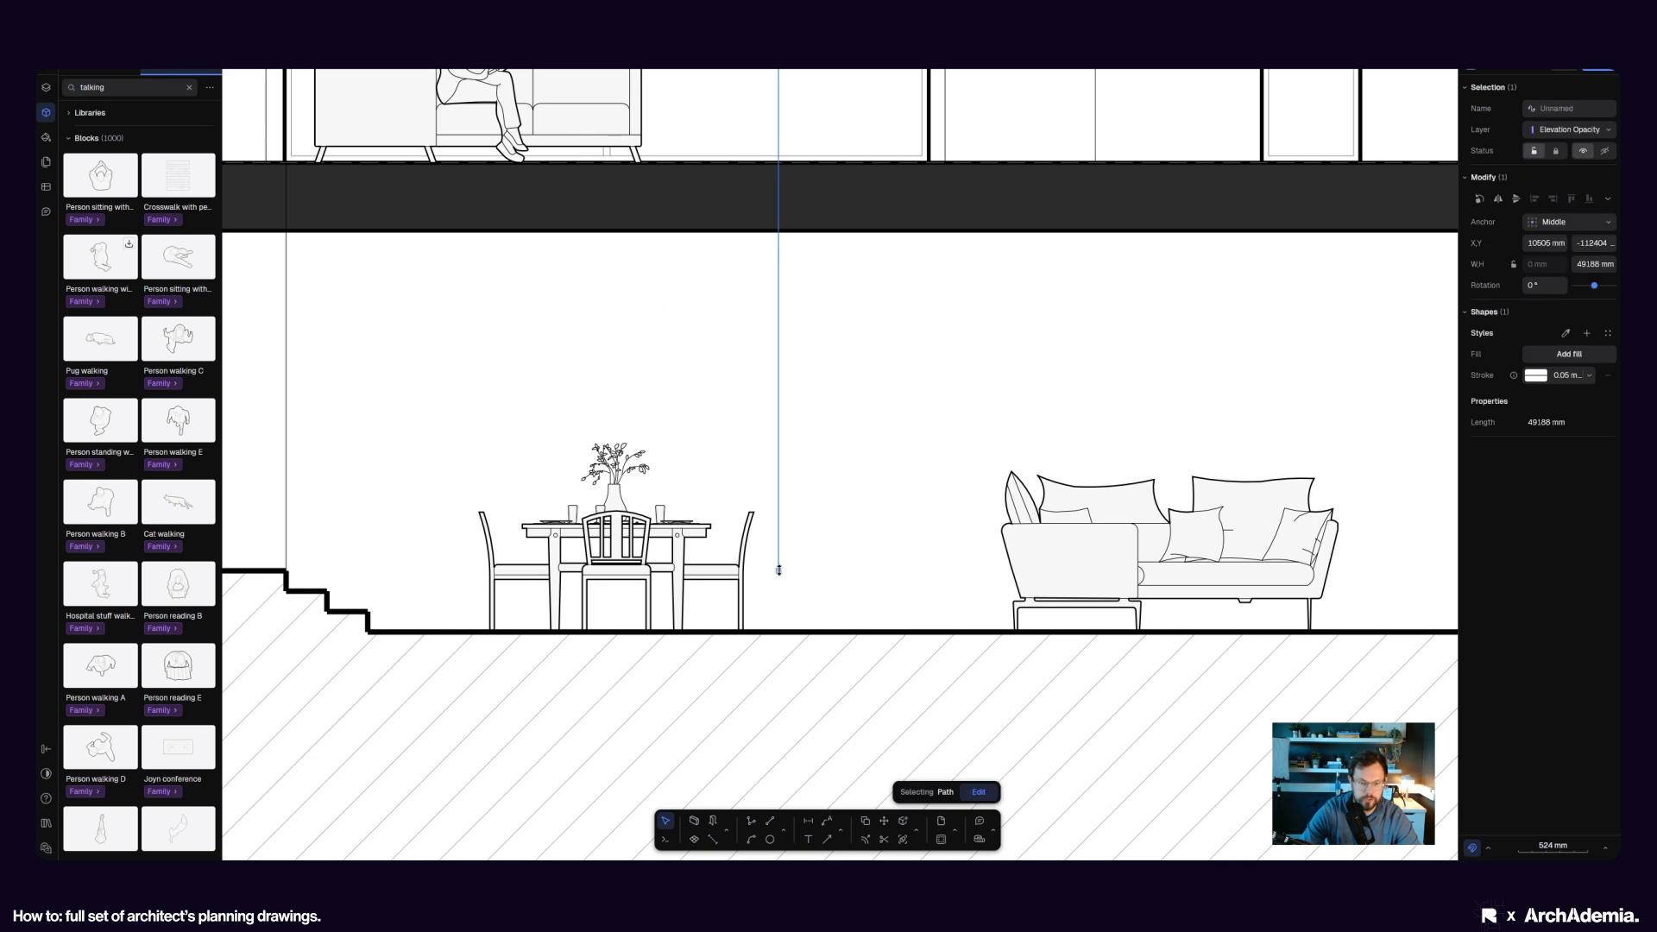
pyautogui.click(873, 541)
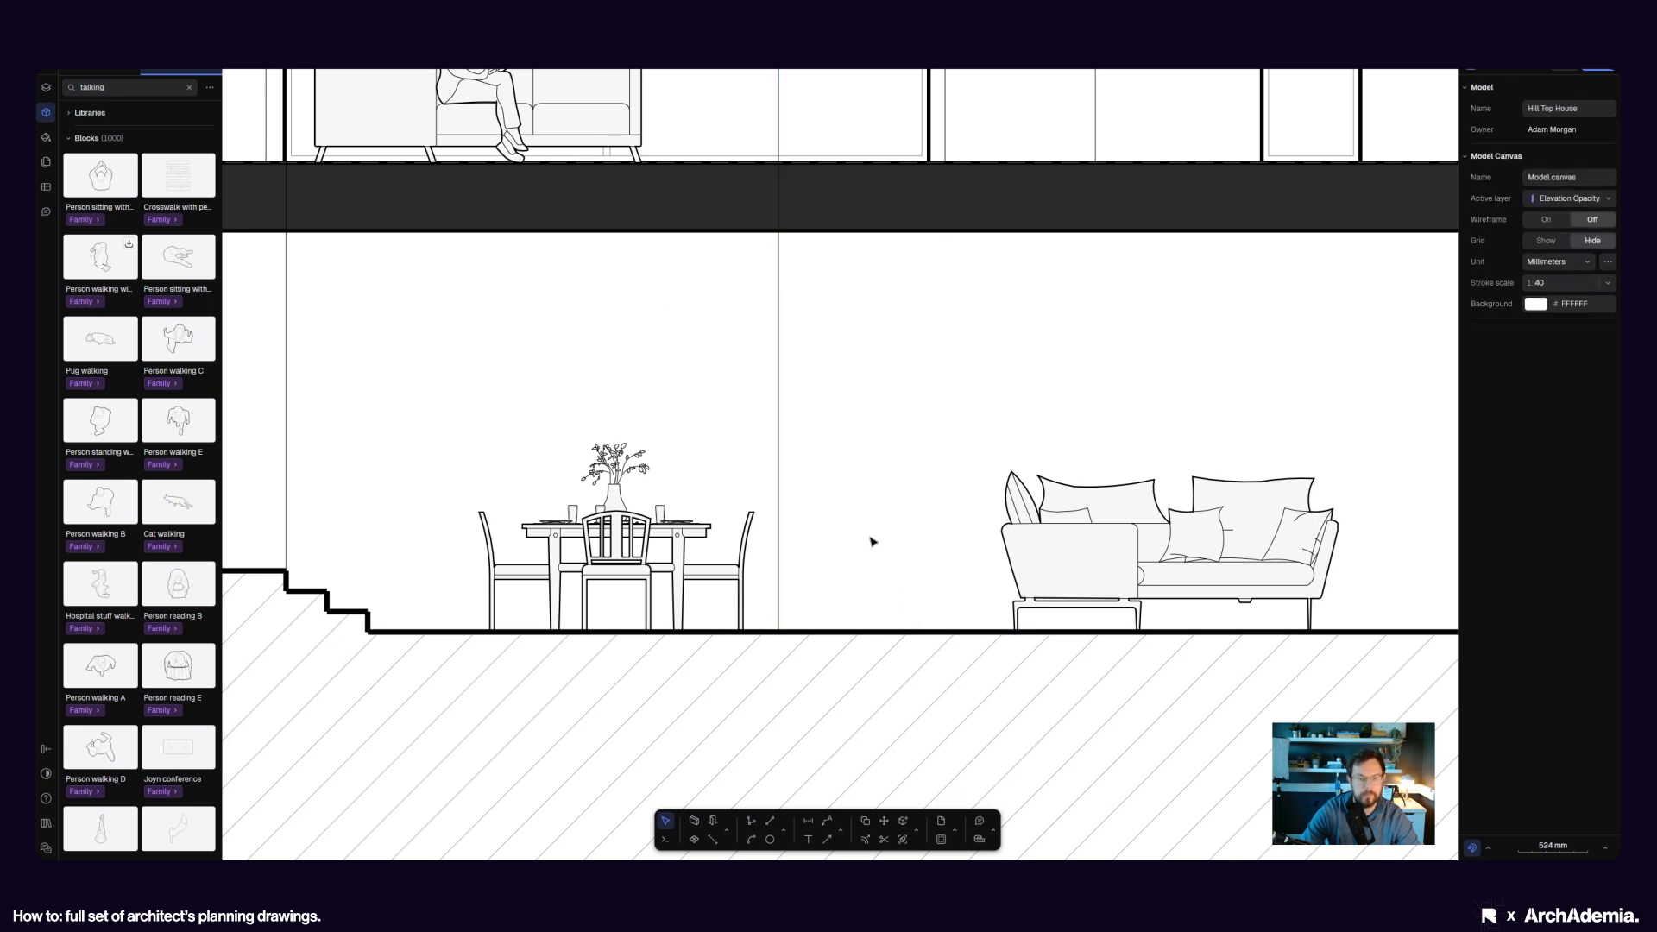
pyautogui.click(884, 839)
pyautogui.click(825, 233)
pyautogui.scroll(-5, 758, 527)
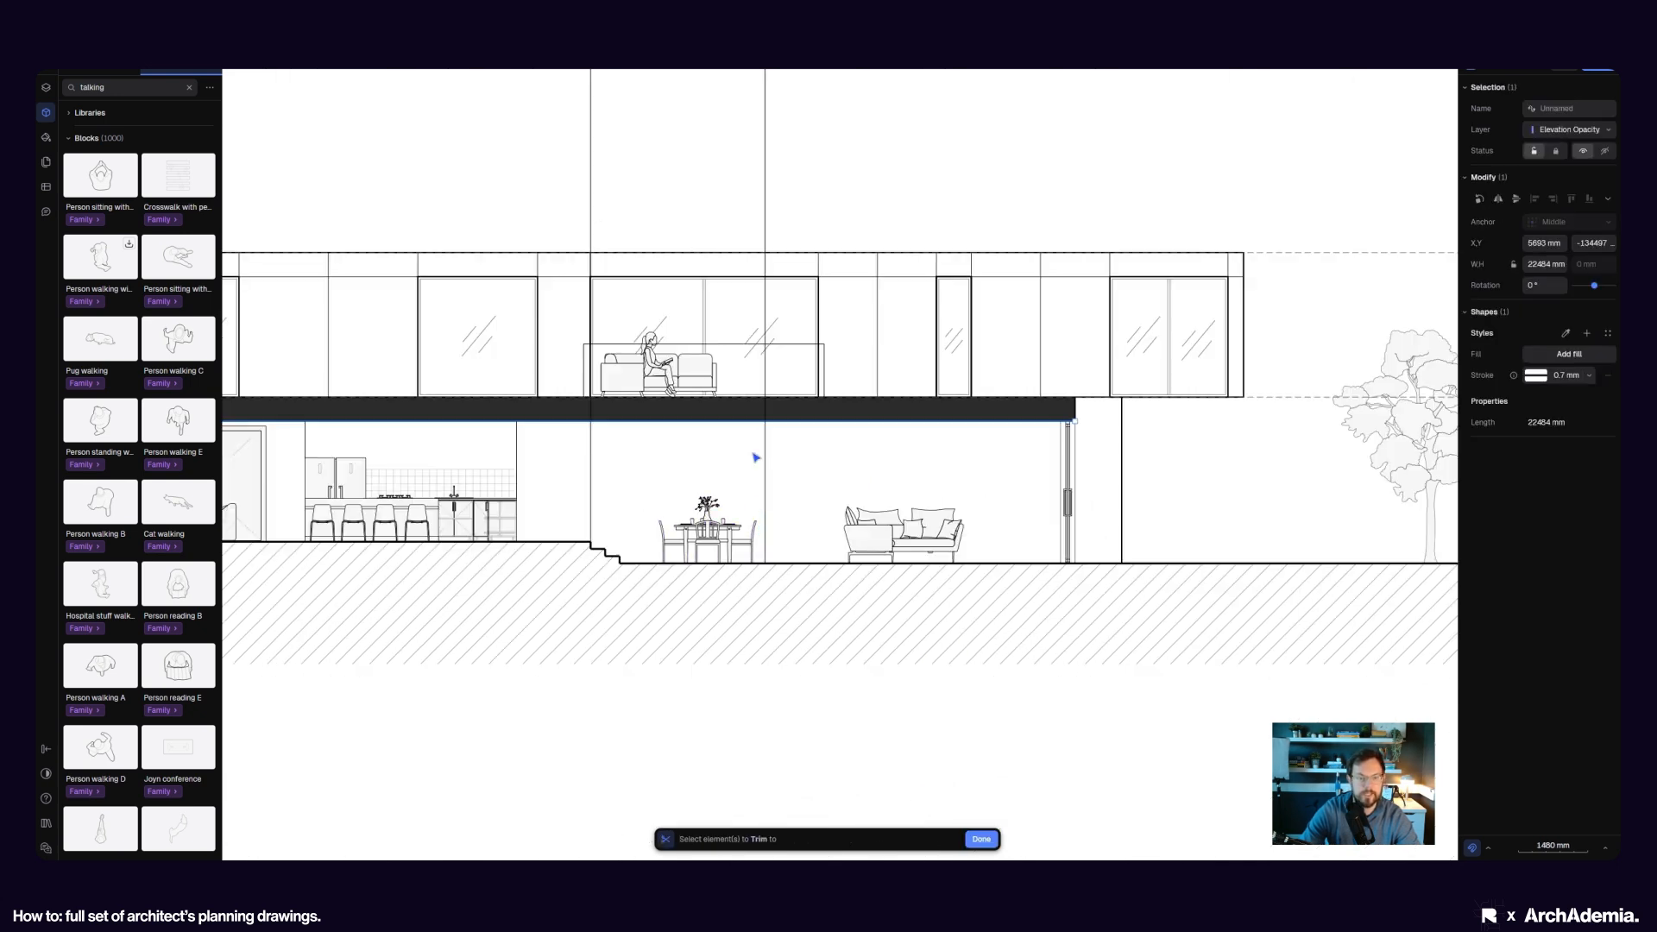
pyautogui.click(982, 841)
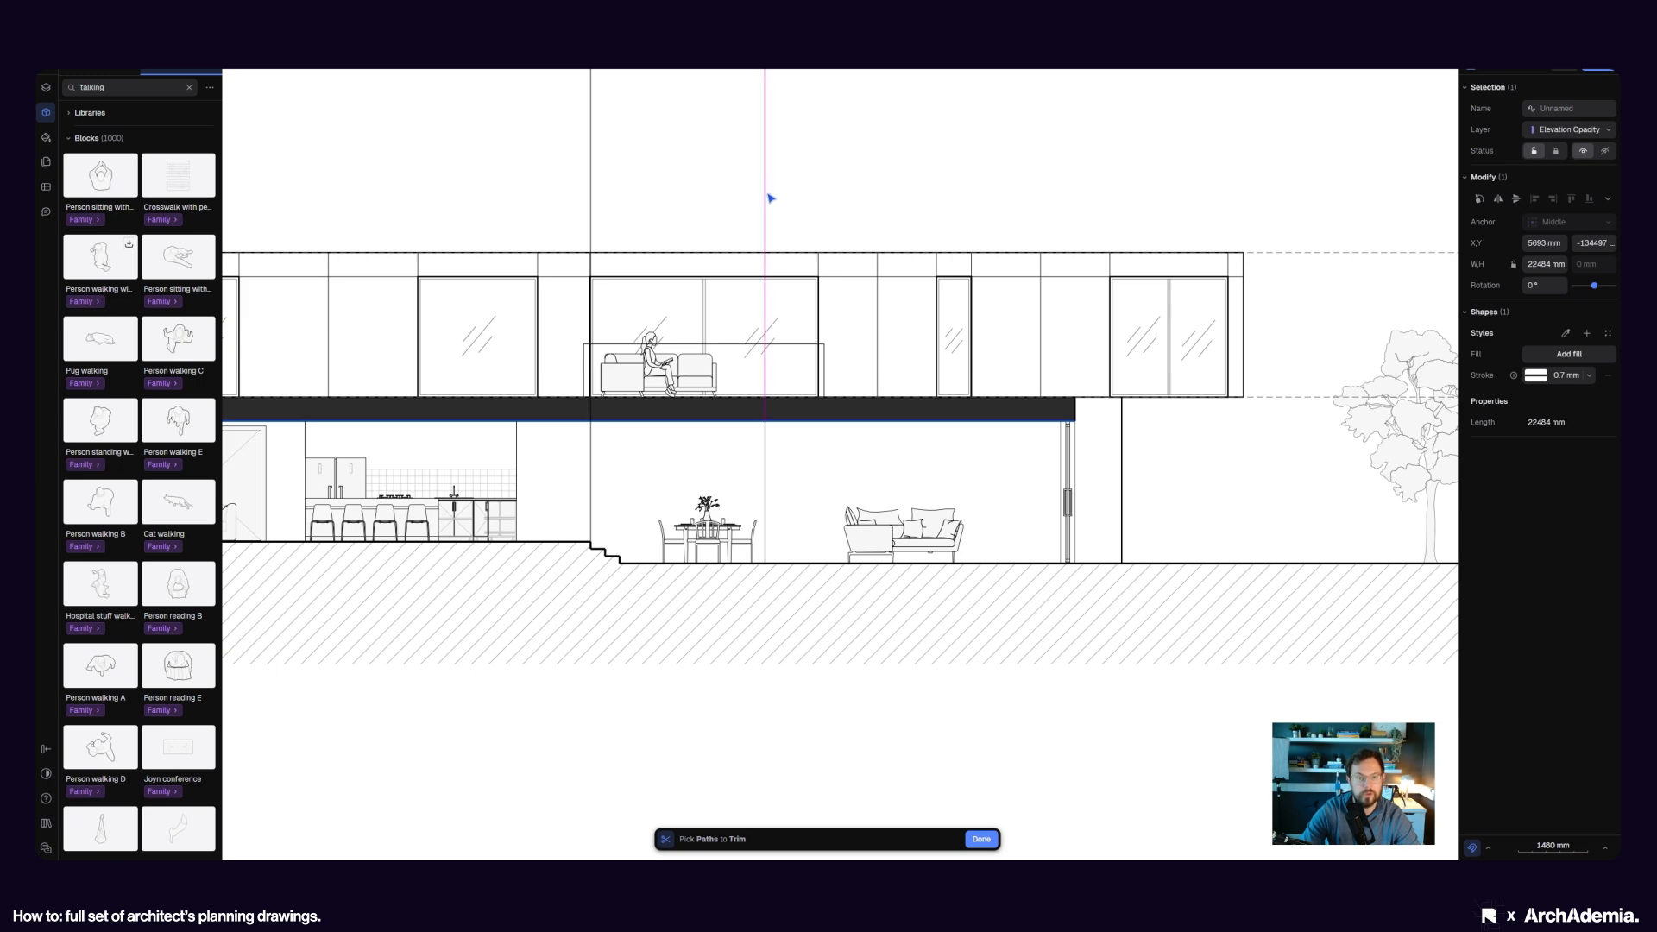
pyautogui.click(593, 199)
pyautogui.click(981, 839)
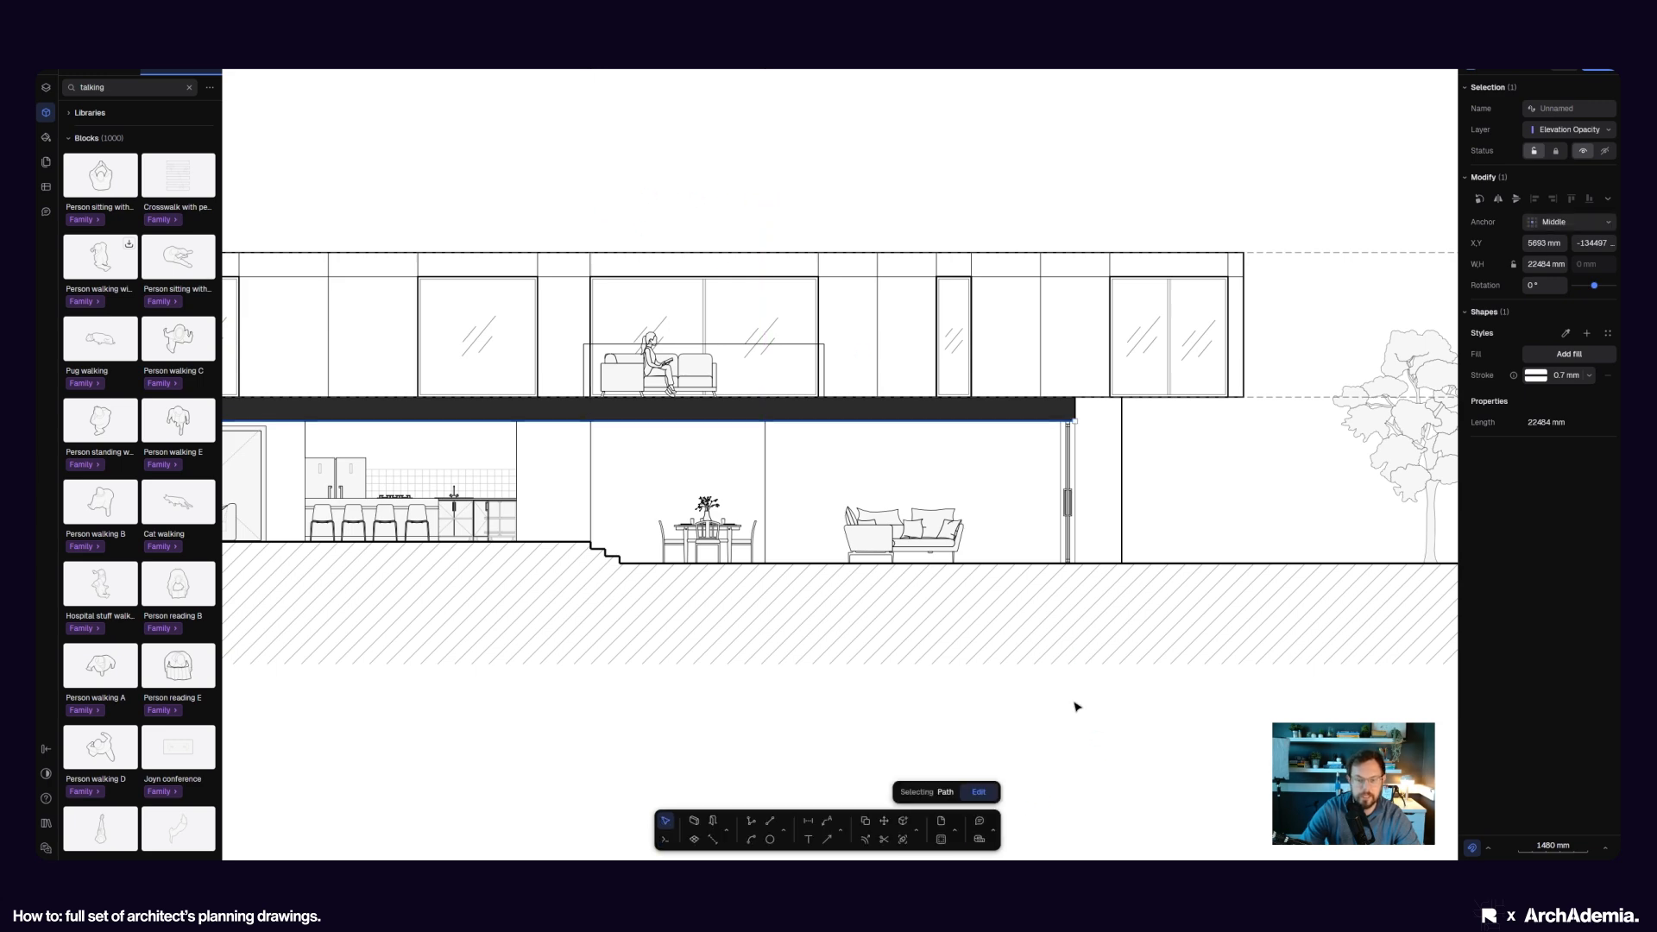
# - Examine the section's composition and its ground-floor rooms, including the corner sofa block beside the dining table
pyautogui.scroll(-3, 874, 733)
pyautogui.scroll(-8, 874, 734)
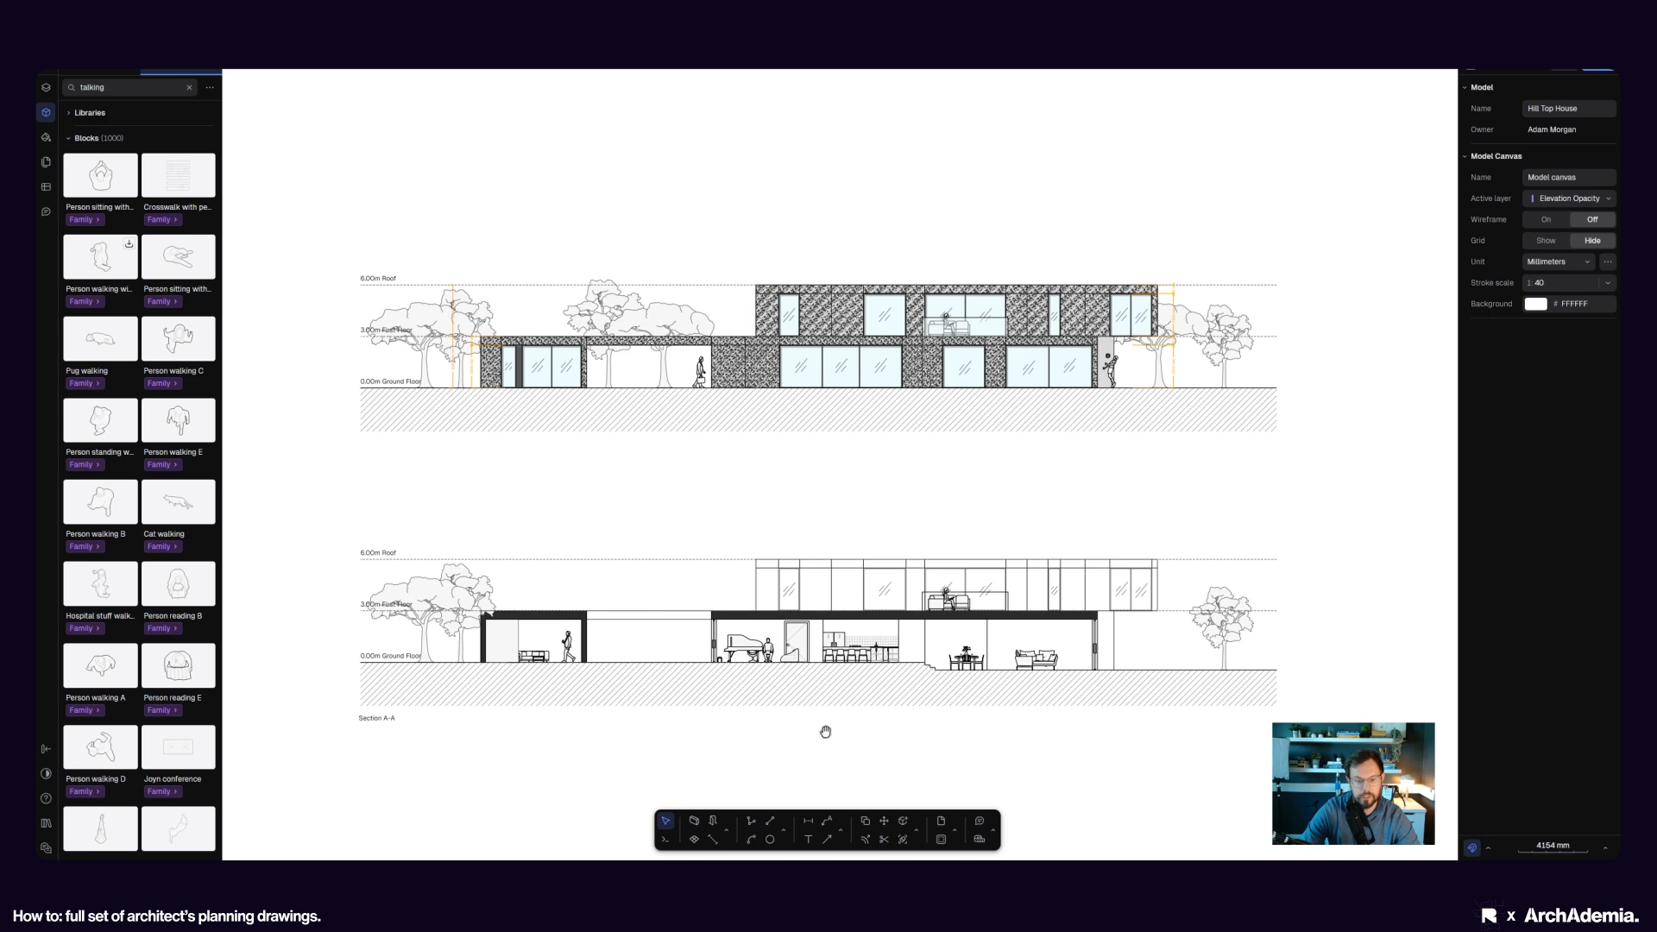
pyautogui.moveTo(825, 732); pyautogui.dragTo(830, 729, button='middle')
pyautogui.scroll(10, 898, 666)
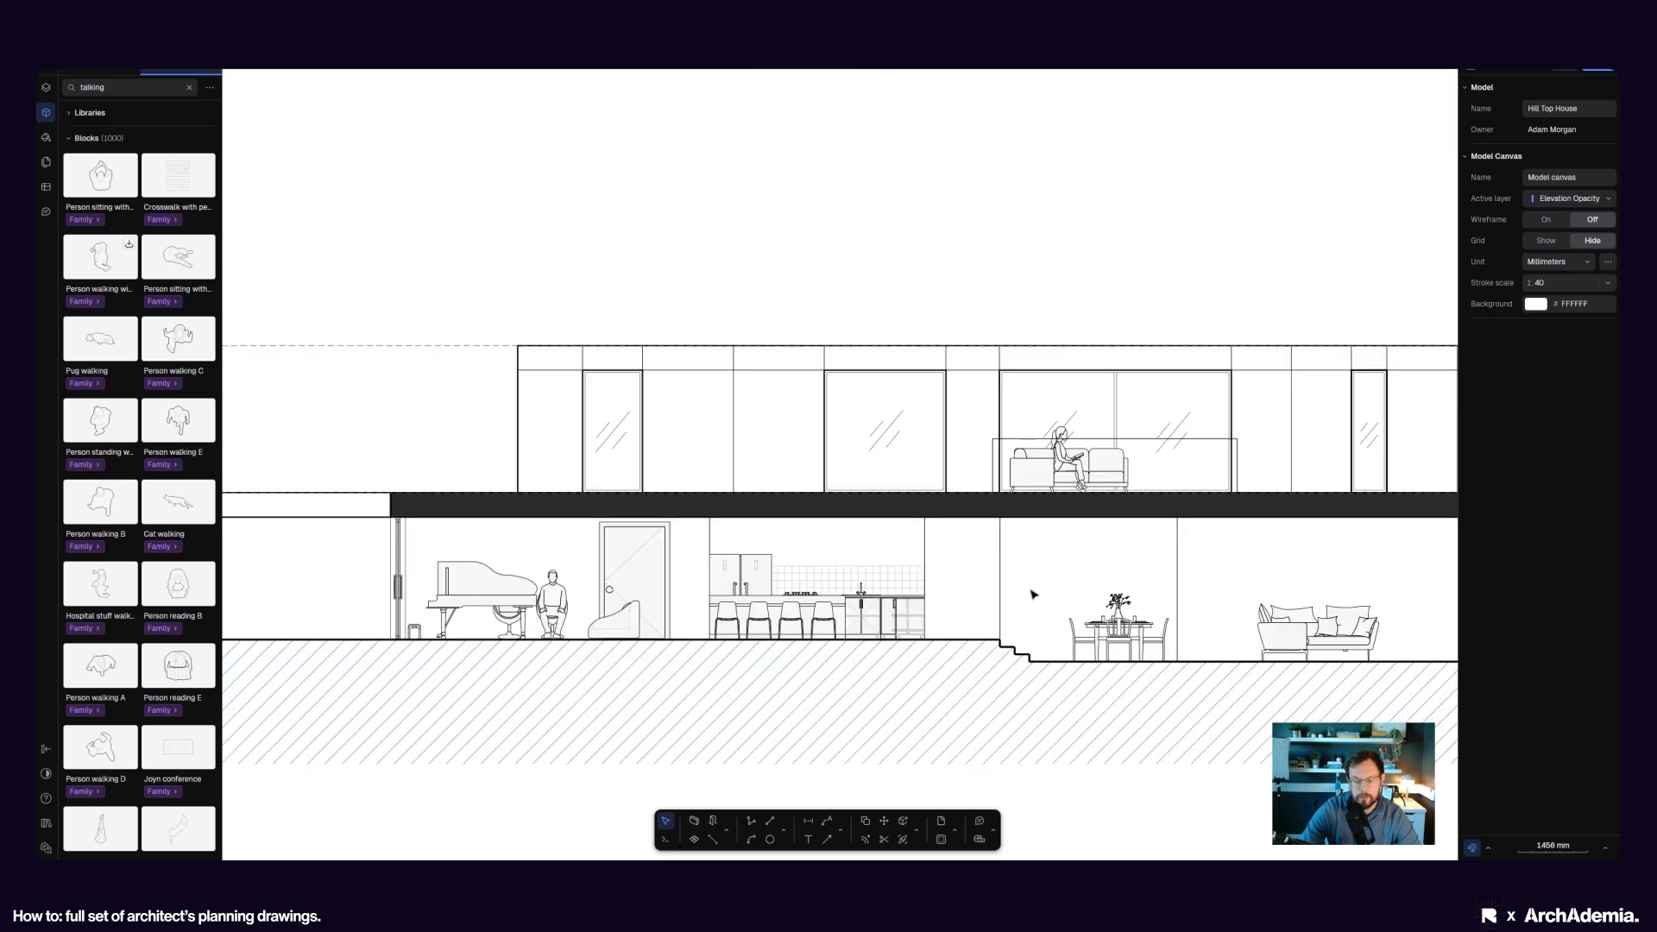
pyautogui.hscroll(5, 765, 592)
pyautogui.scroll(5, 1013, 618)
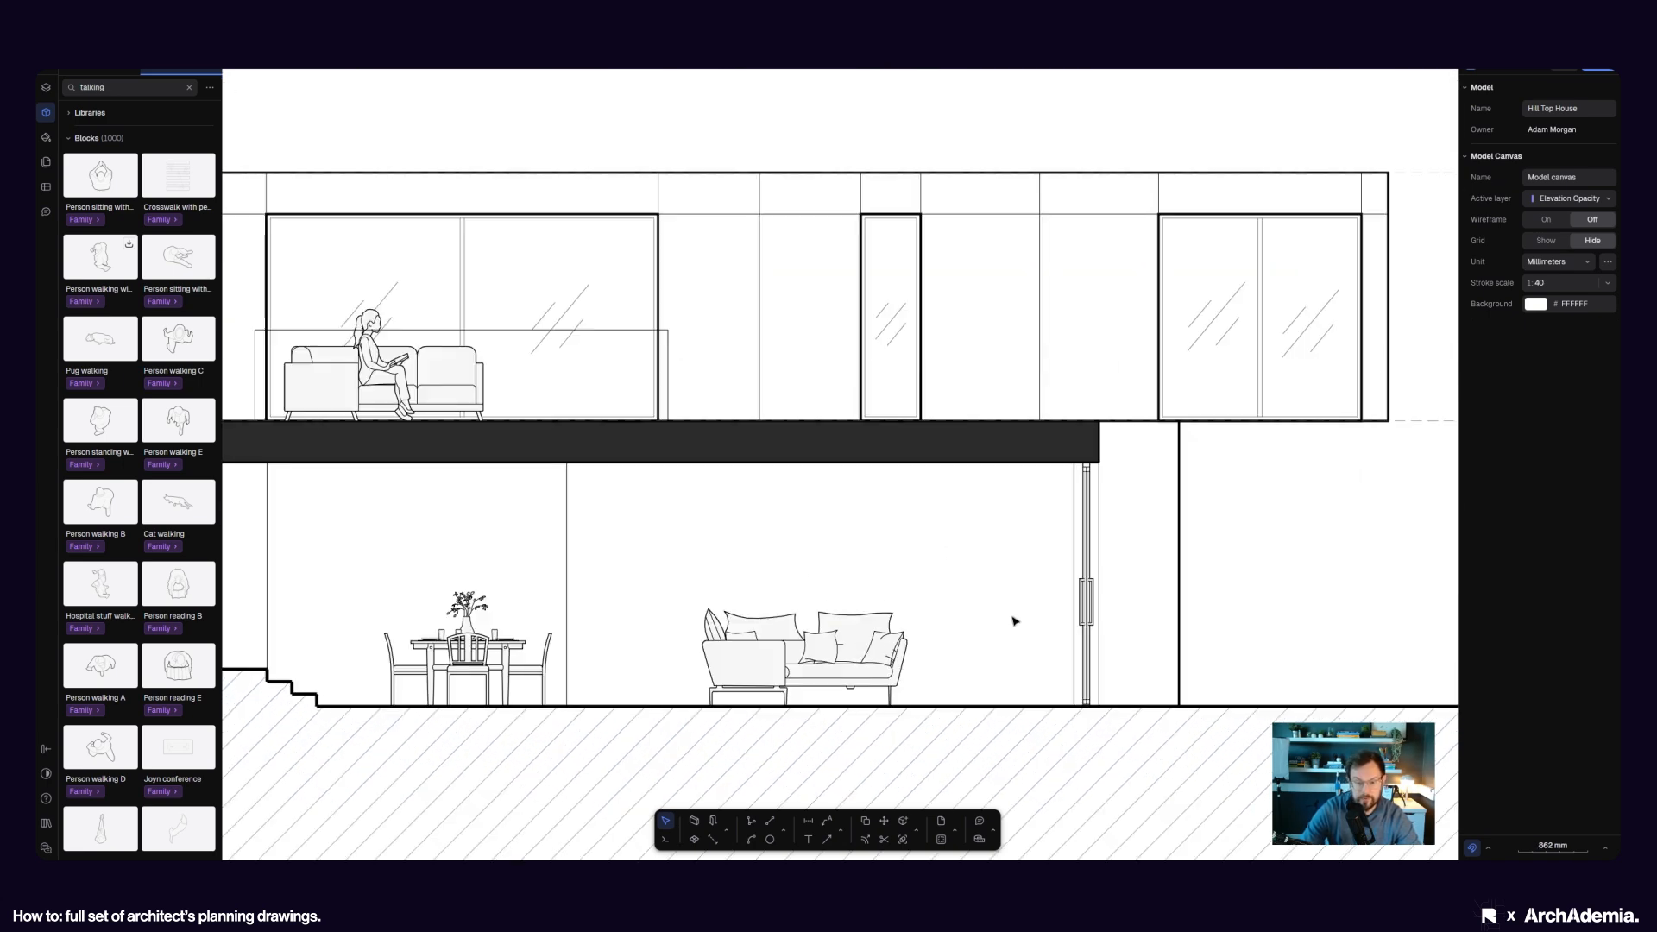
pyautogui.click(801, 684)
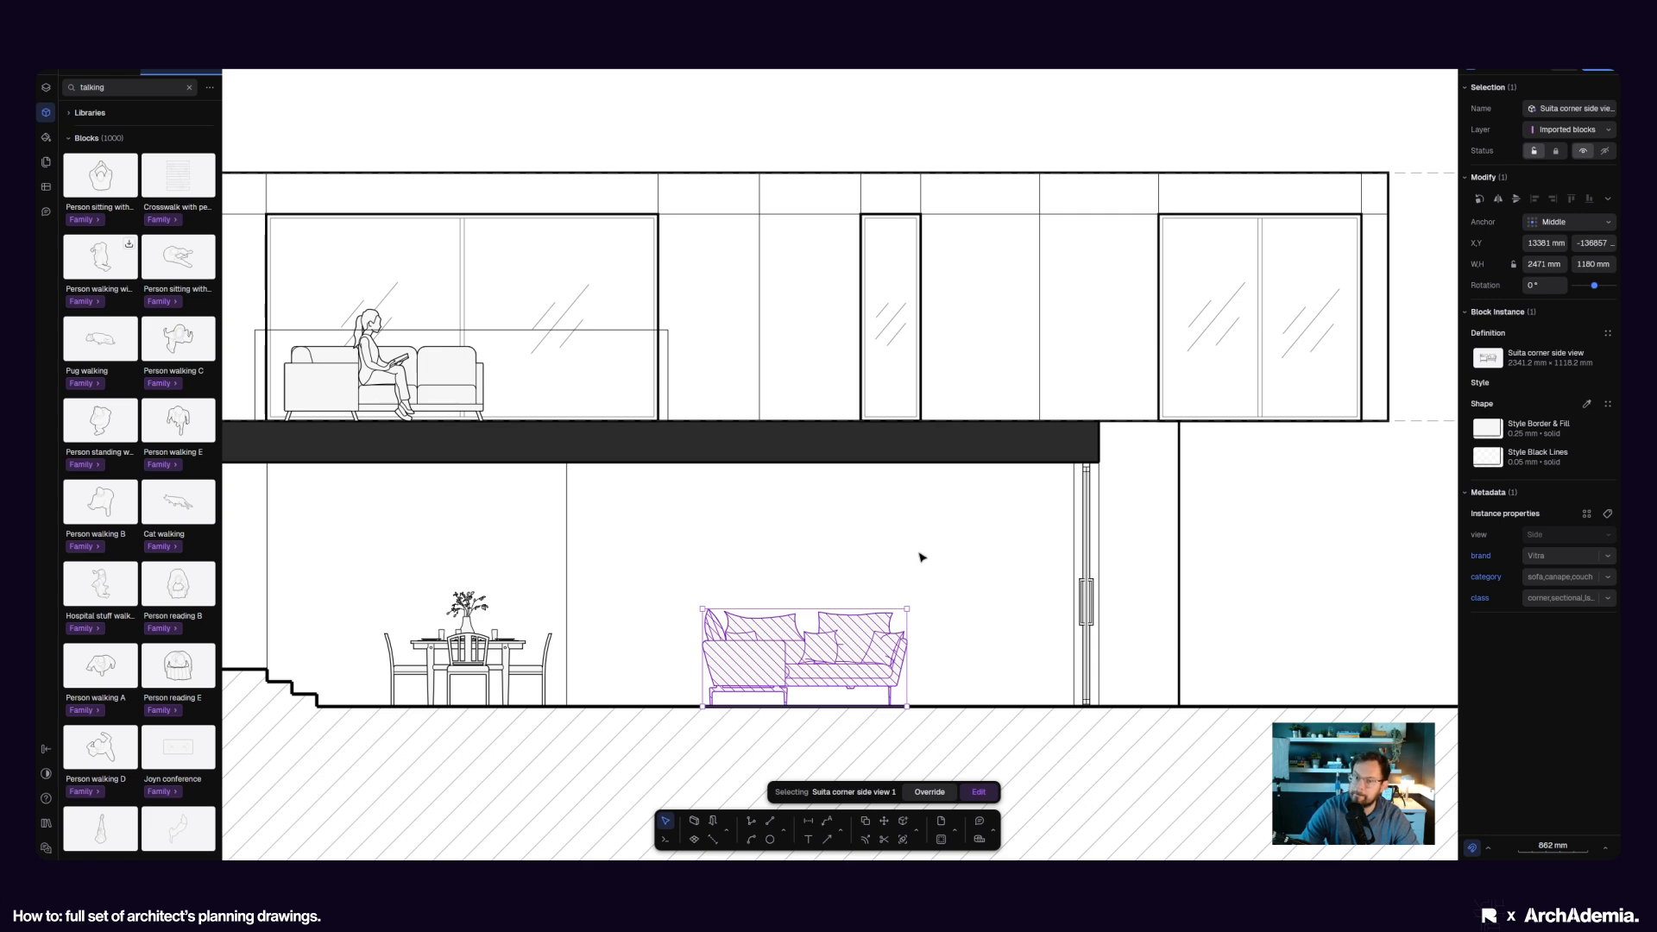
pyautogui.click(895, 544)
pyautogui.scroll(-1, 895, 530)
pyautogui.hscroll(1, 895, 531)
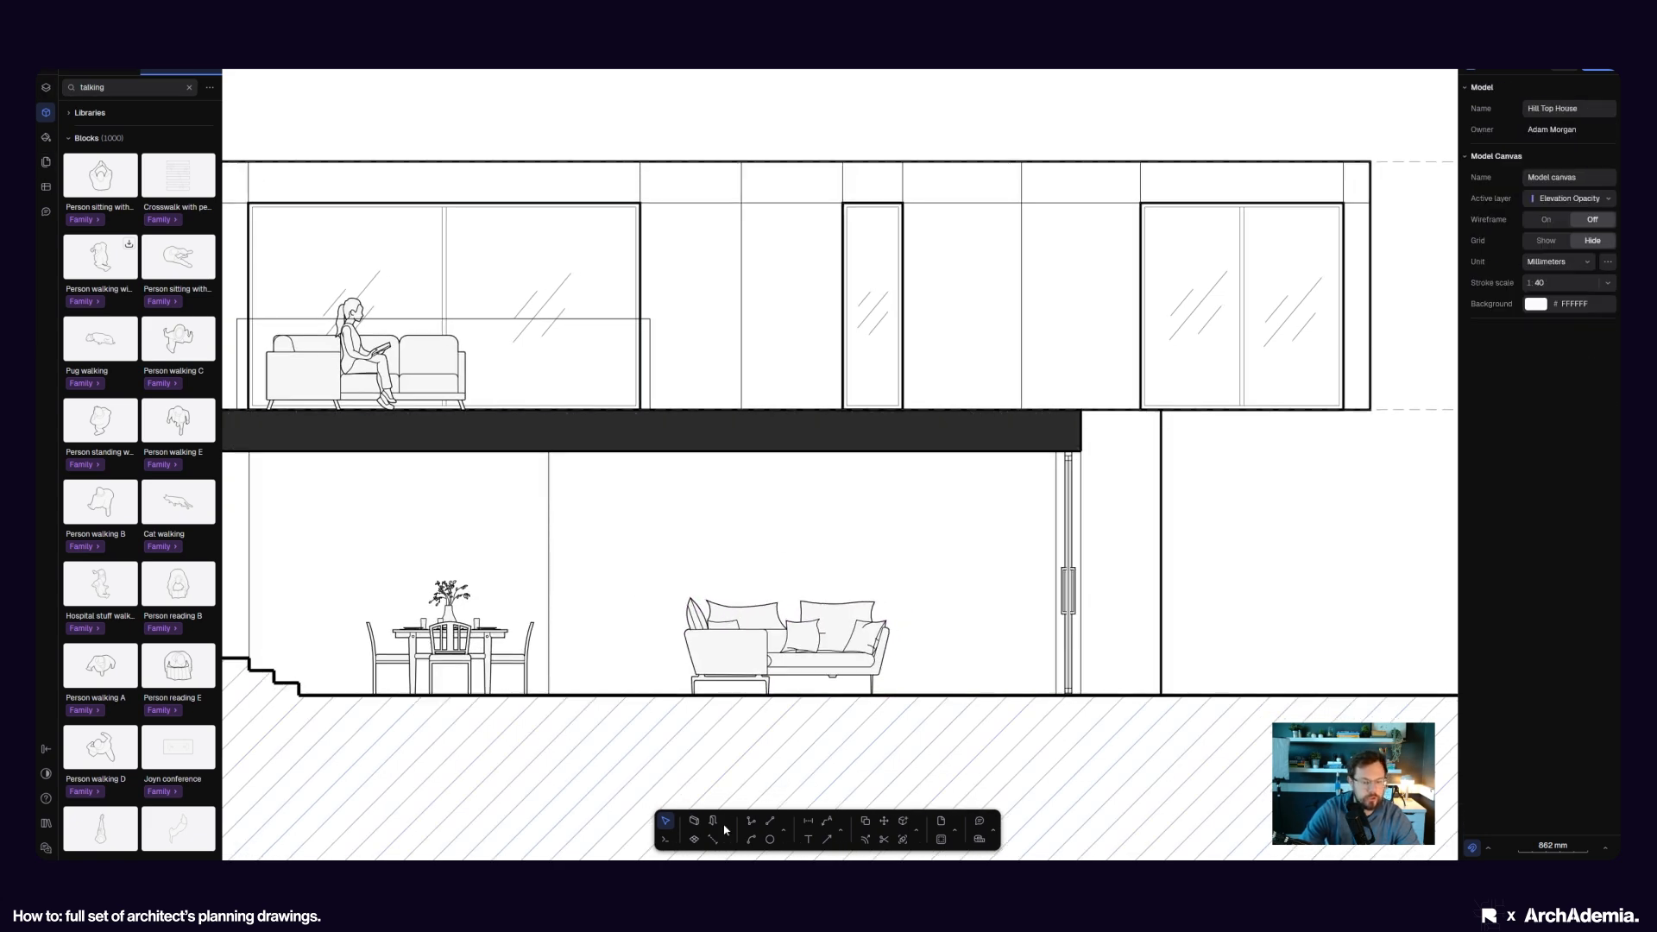
pyautogui.scroll(-5, 1036, 663)
pyautogui.scroll(5, 673, 631)
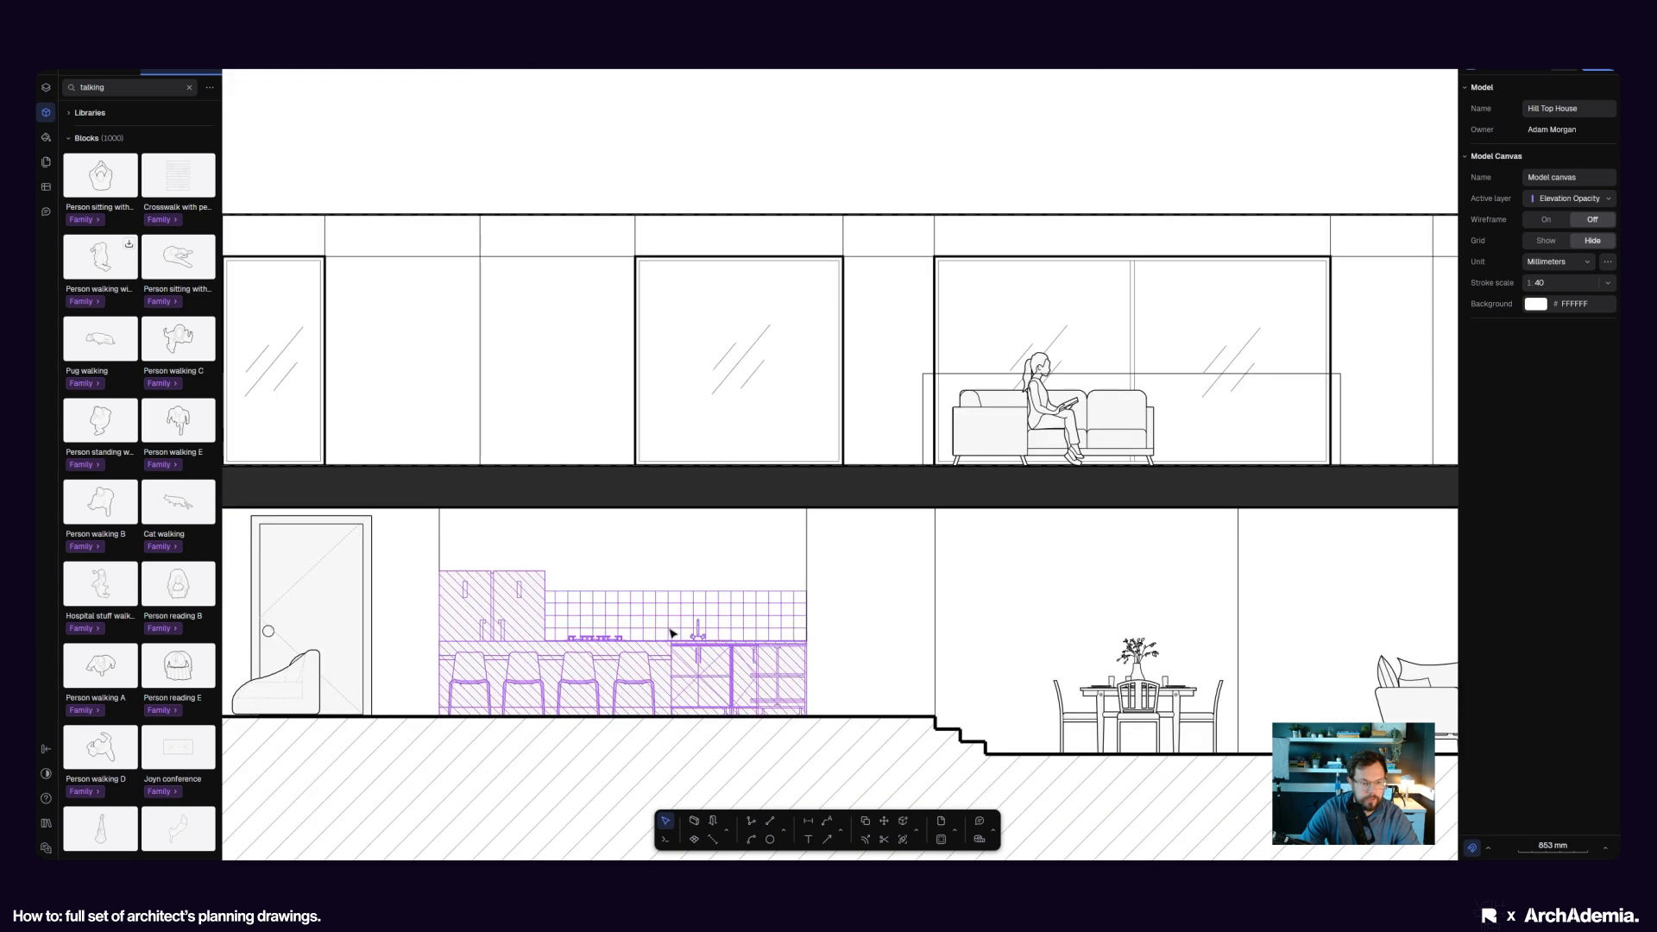
# - Inside the kitchen block, stretch the tiled splashback's upper corners to the slab underside at both ends of the kitchen wall
pyautogui.click(645, 604)
pyautogui.scroll(3, 645, 622)
pyautogui.click(977, 792)
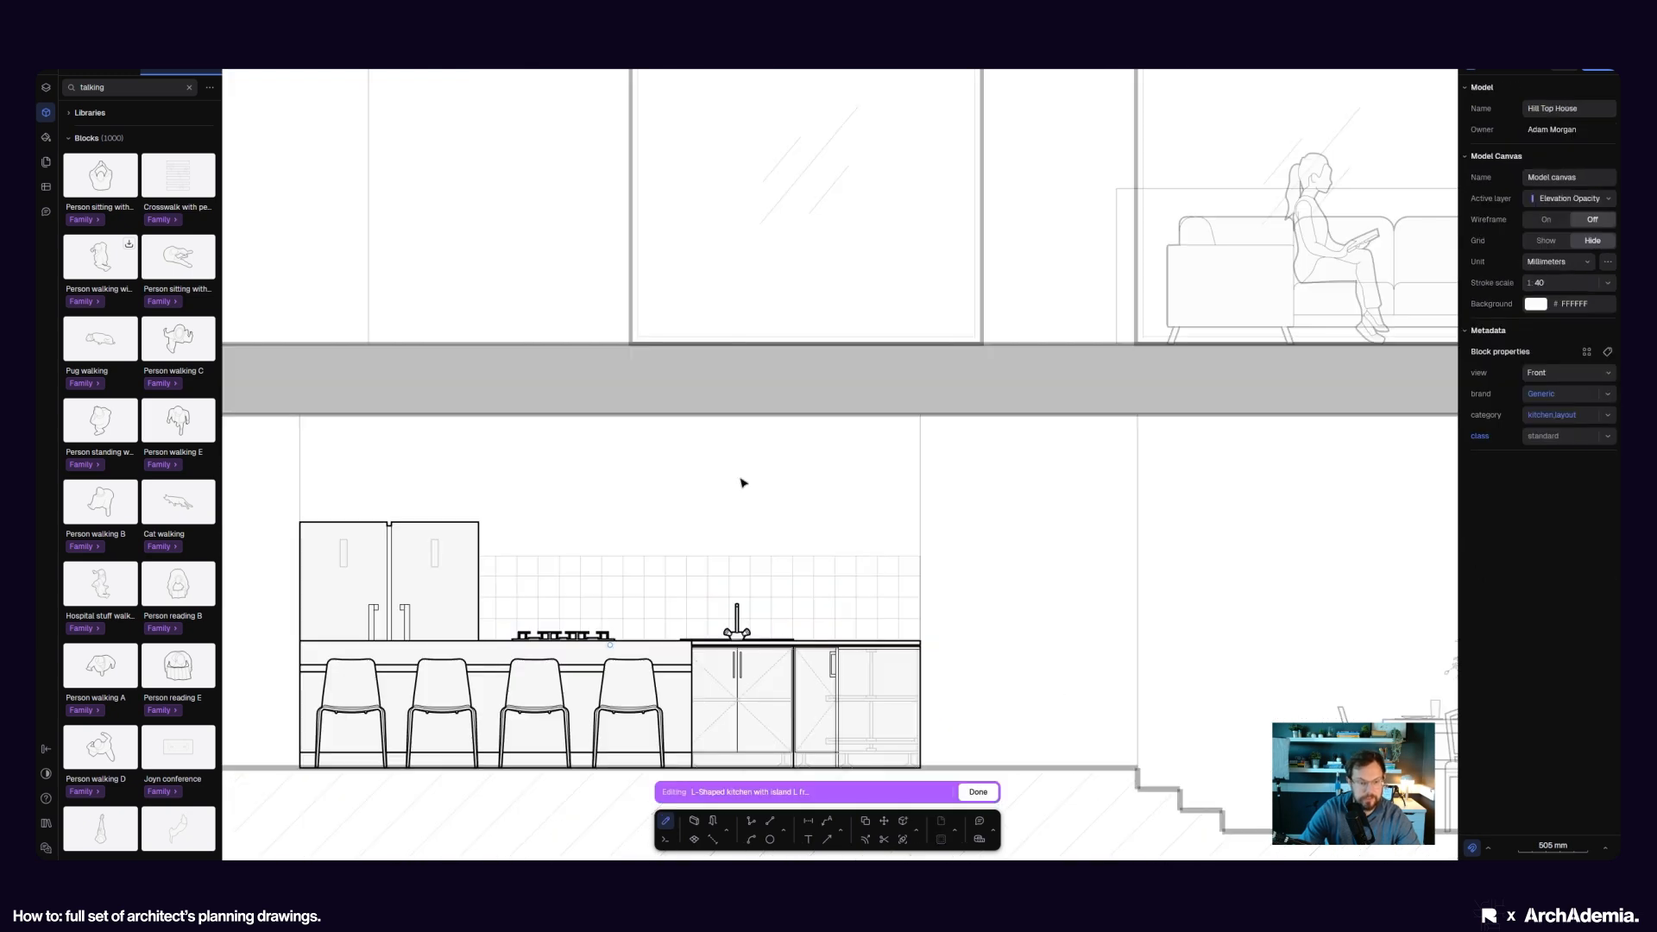
pyautogui.click(653, 557)
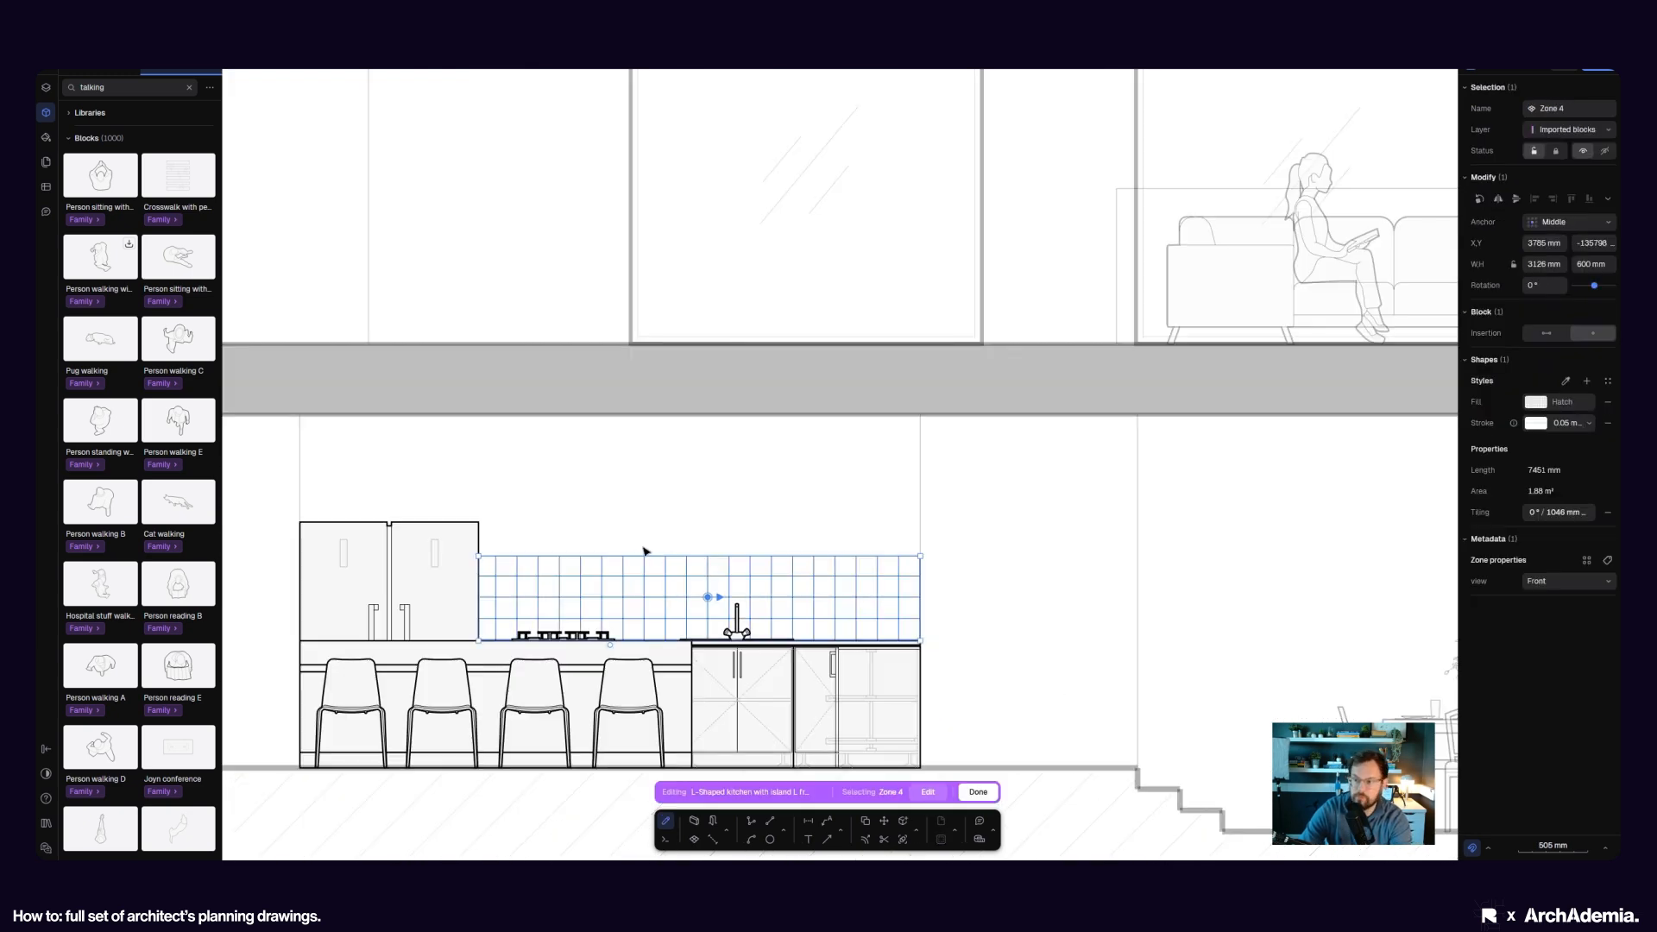
pyautogui.moveTo(570, 516); pyautogui.dragTo(686, 519, button='middle')
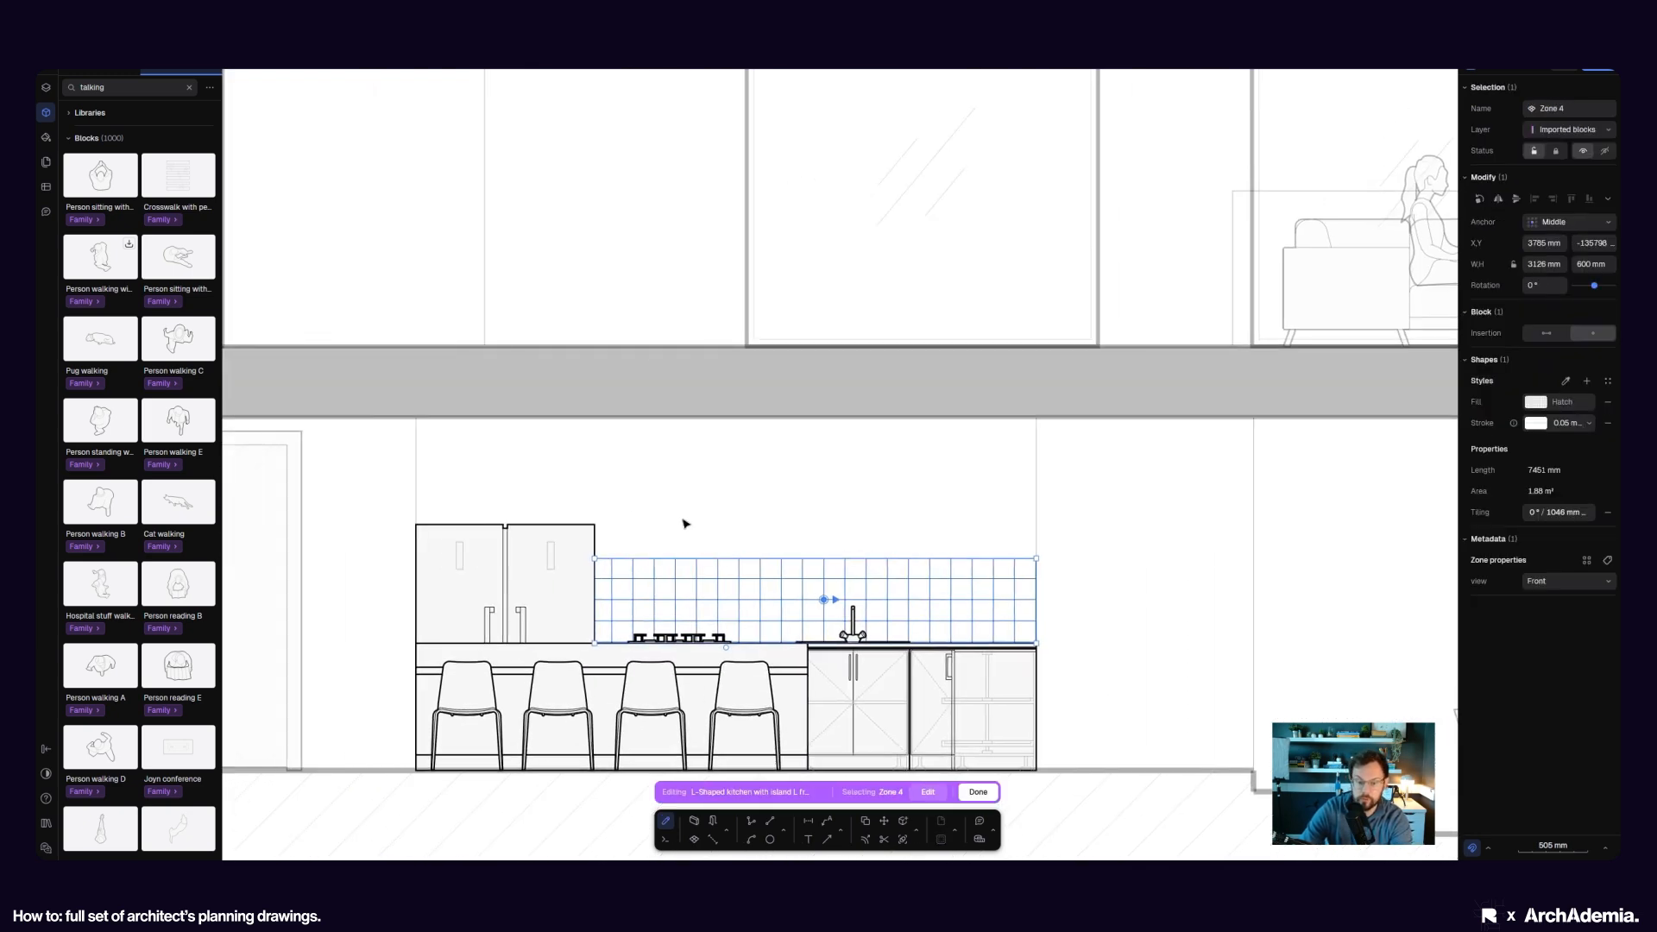
pyautogui.click(927, 793)
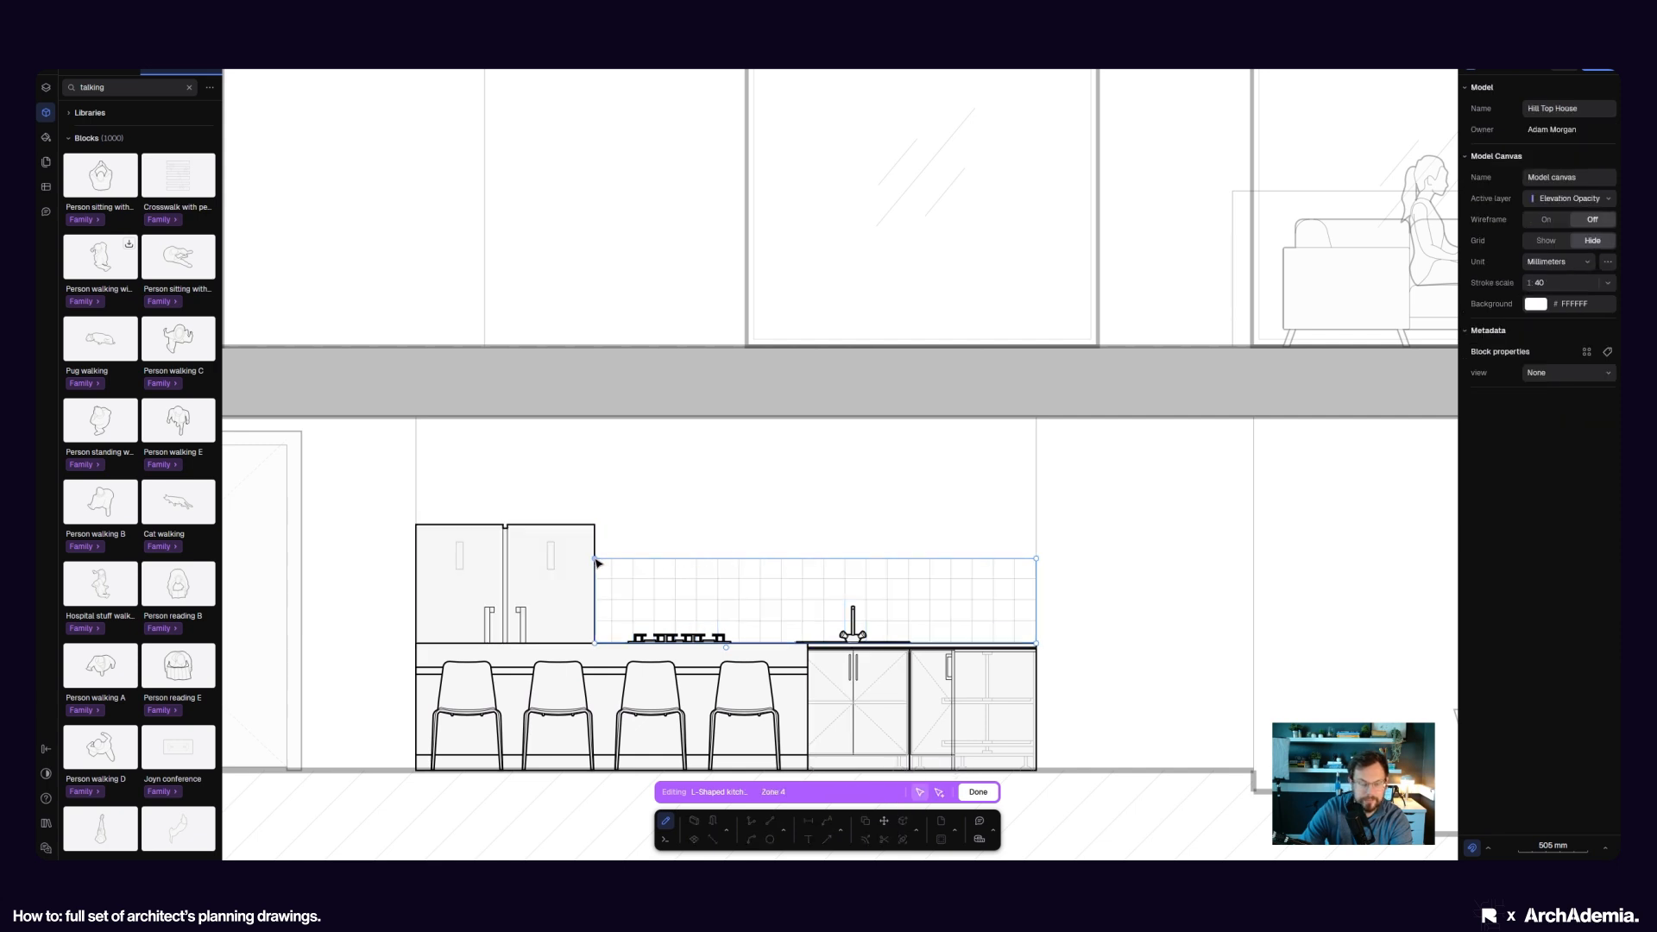
pyautogui.moveTo(595, 561); pyautogui.dragTo(416, 418)
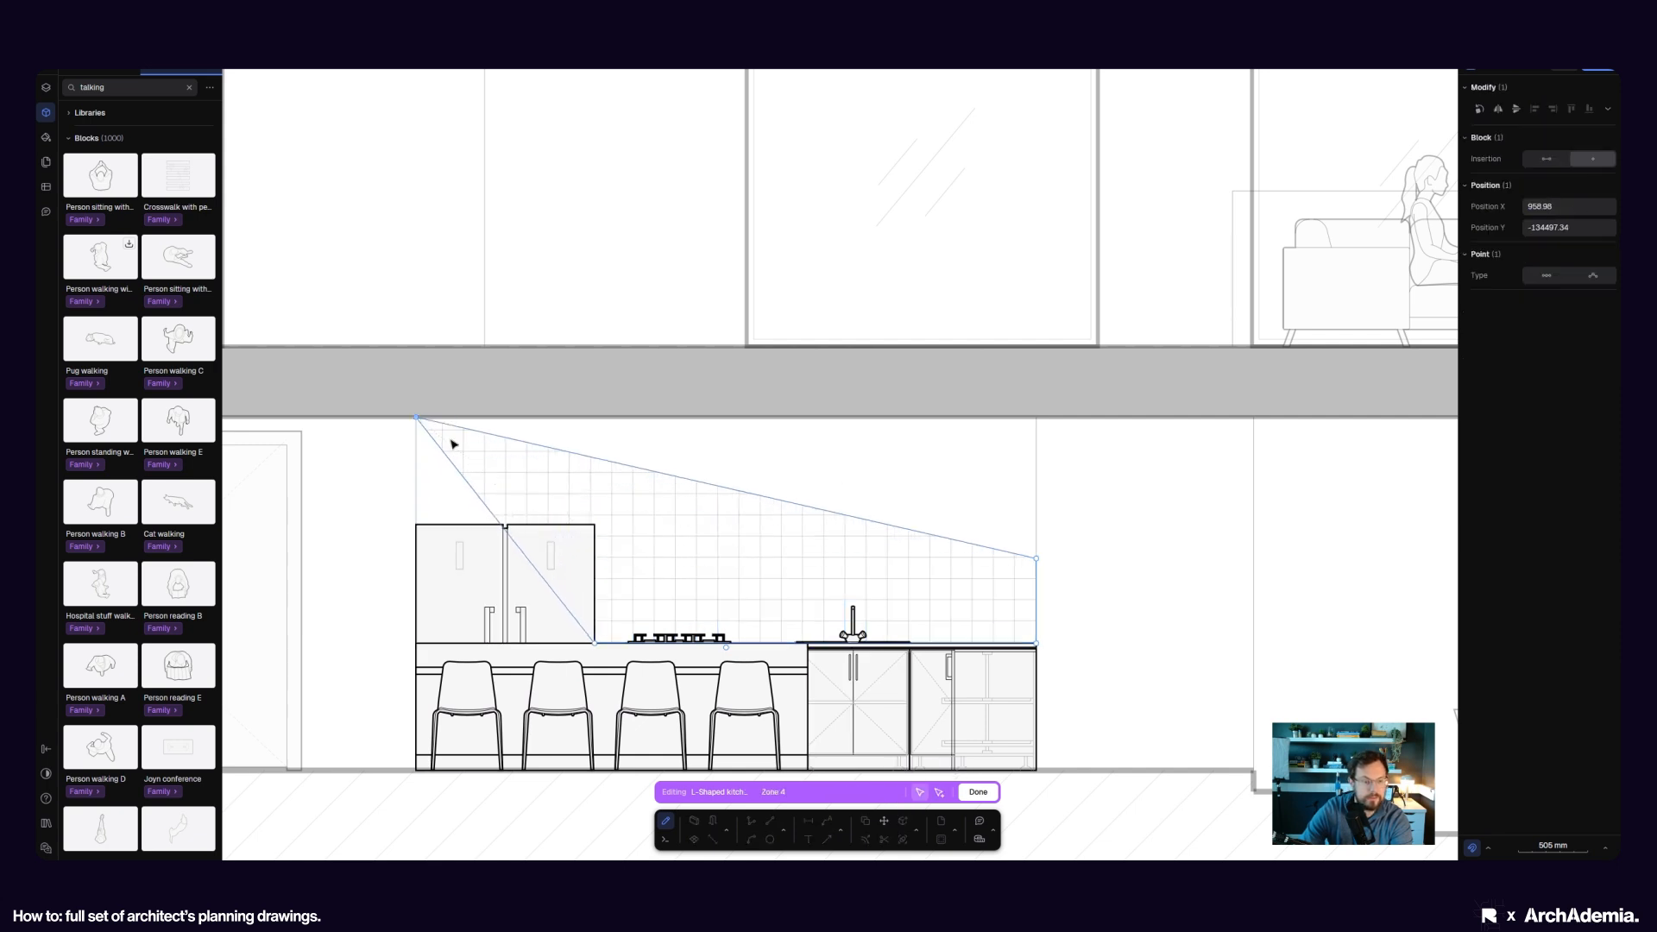
pyautogui.moveTo(1035, 560); pyautogui.dragTo(1036, 419)
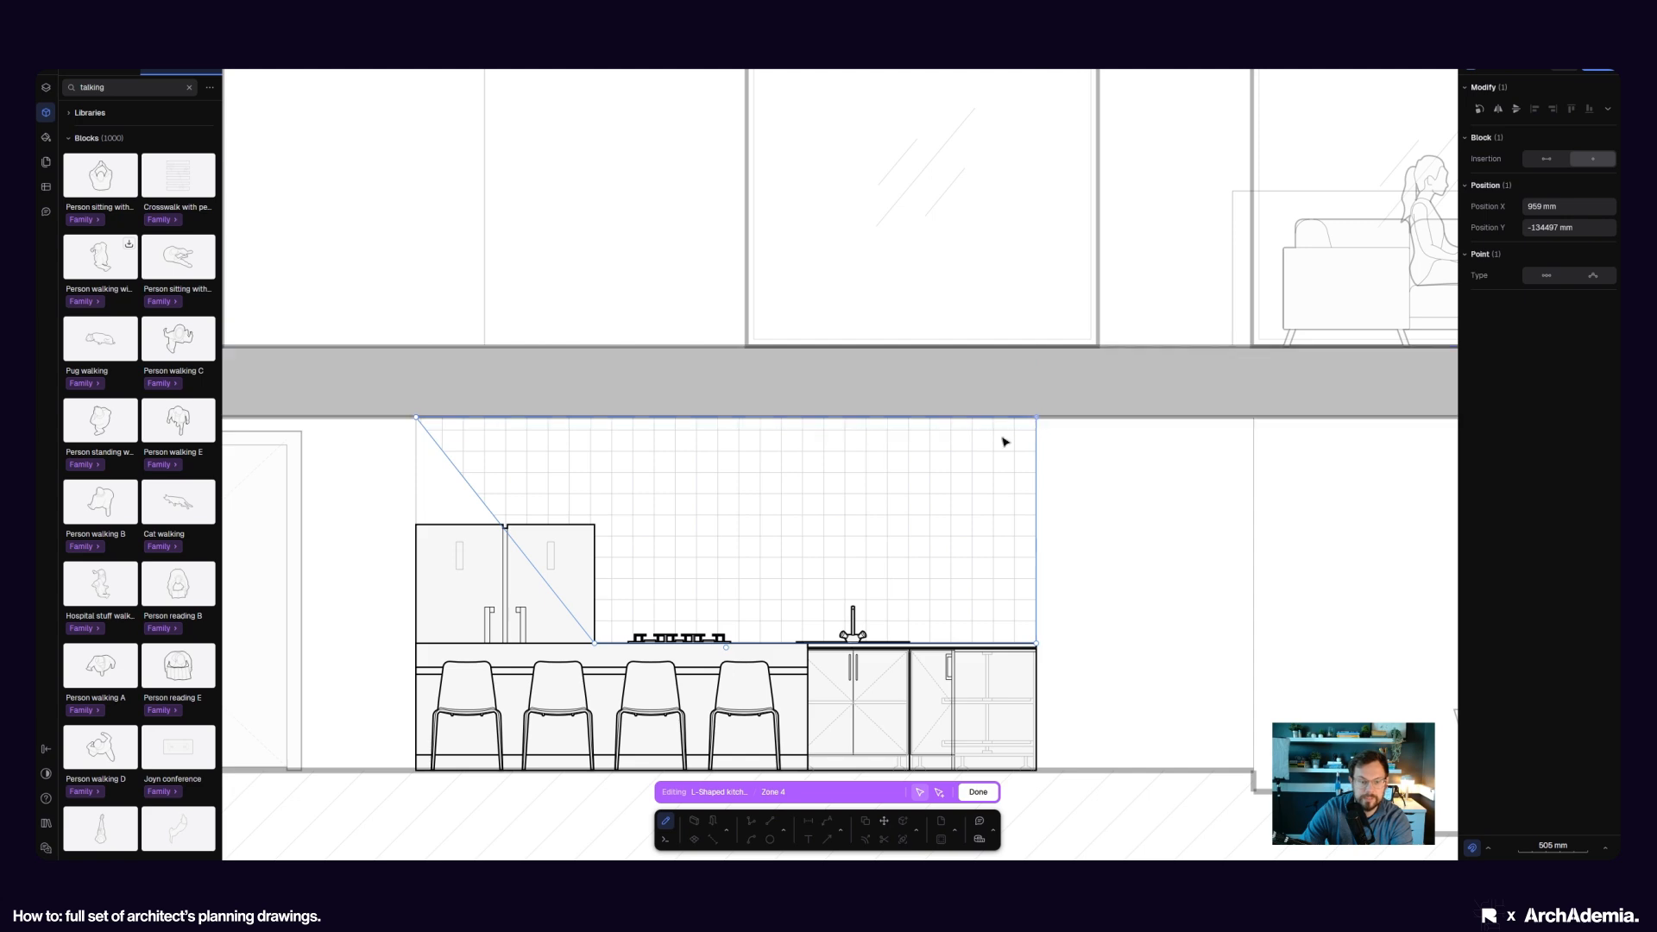
# - Stretch the splashback's lower-left corner to the kitchen's left edge and finish editing the kitchen block
pyautogui.scroll(3, 595, 652)
pyautogui.moveTo(593, 628); pyautogui.dragTo(294, 636)
pyautogui.press('Escape')
pyautogui.scroll(-5, 605, 544)
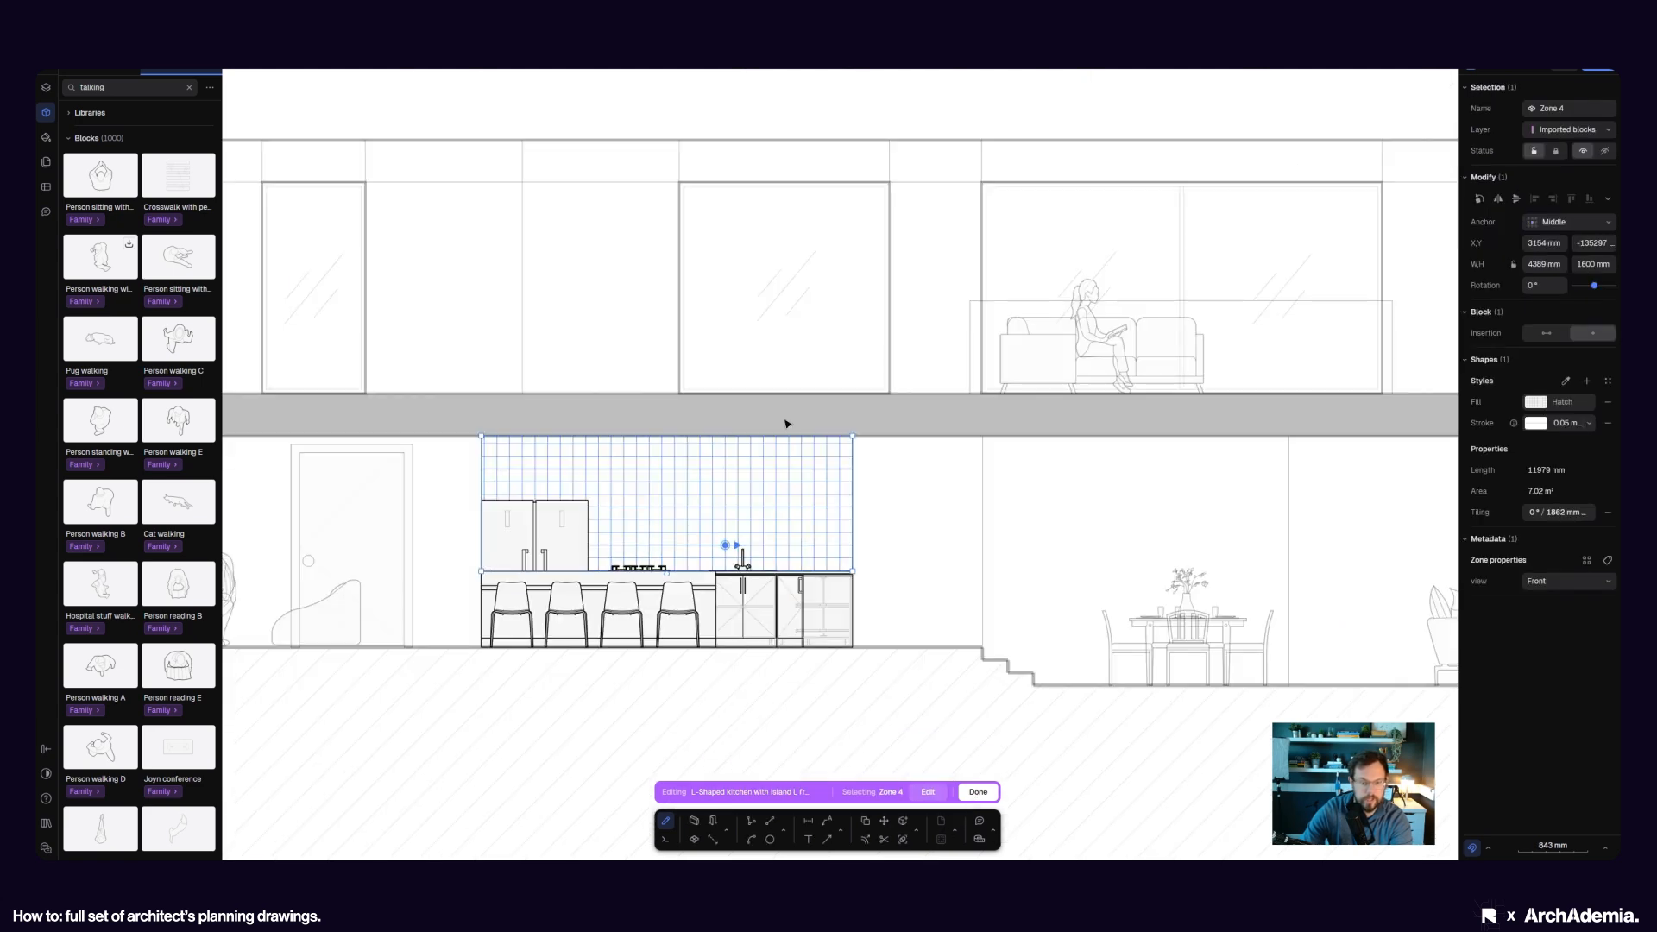
pyautogui.scroll(-6, 894, 514)
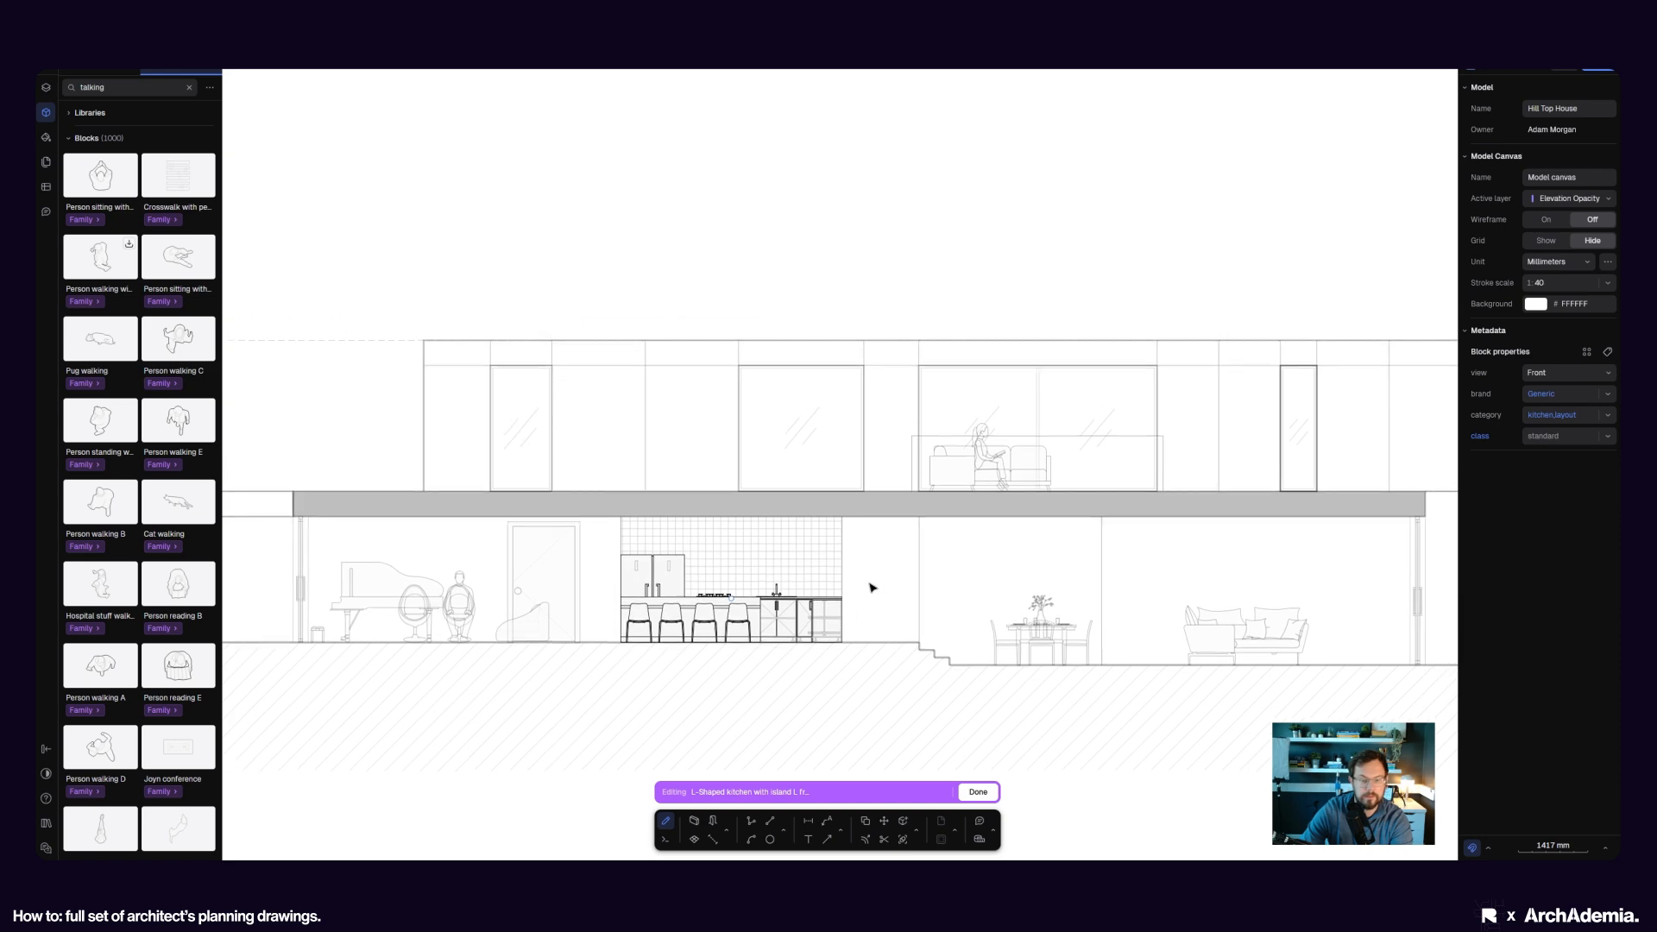
pyautogui.click(977, 792)
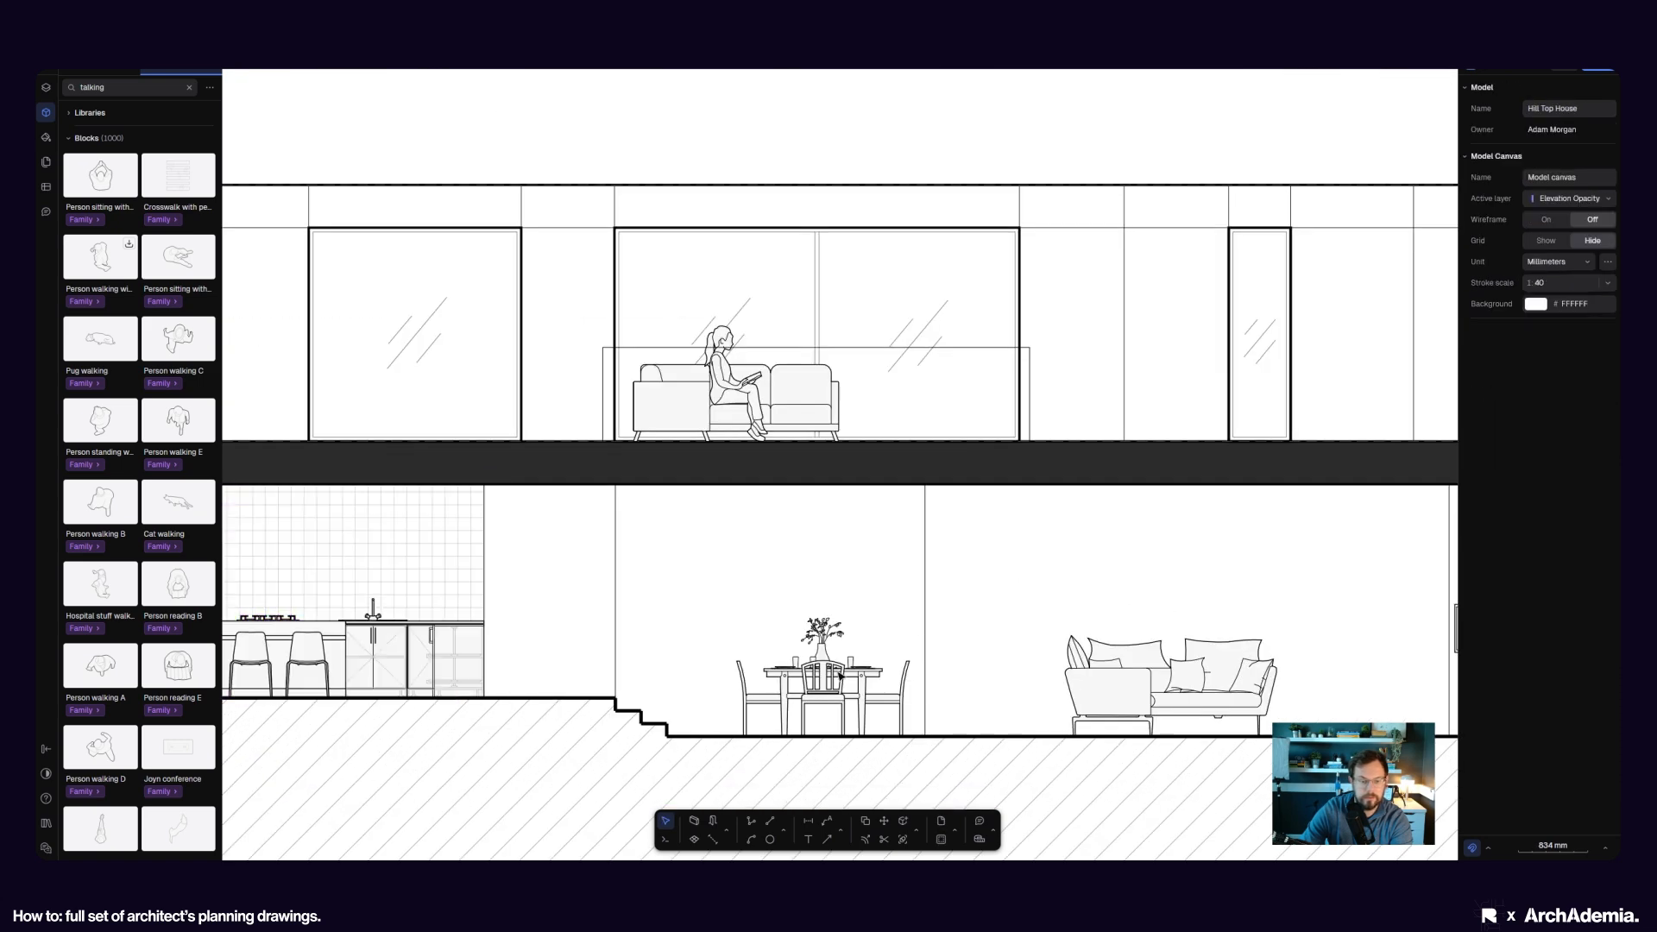
# - Draw a closed path around the dining area's back wall, following the slab underside, right-hand wall line, floor, stepped stairs and left wall line
pyautogui.scroll(6, 700, 741)
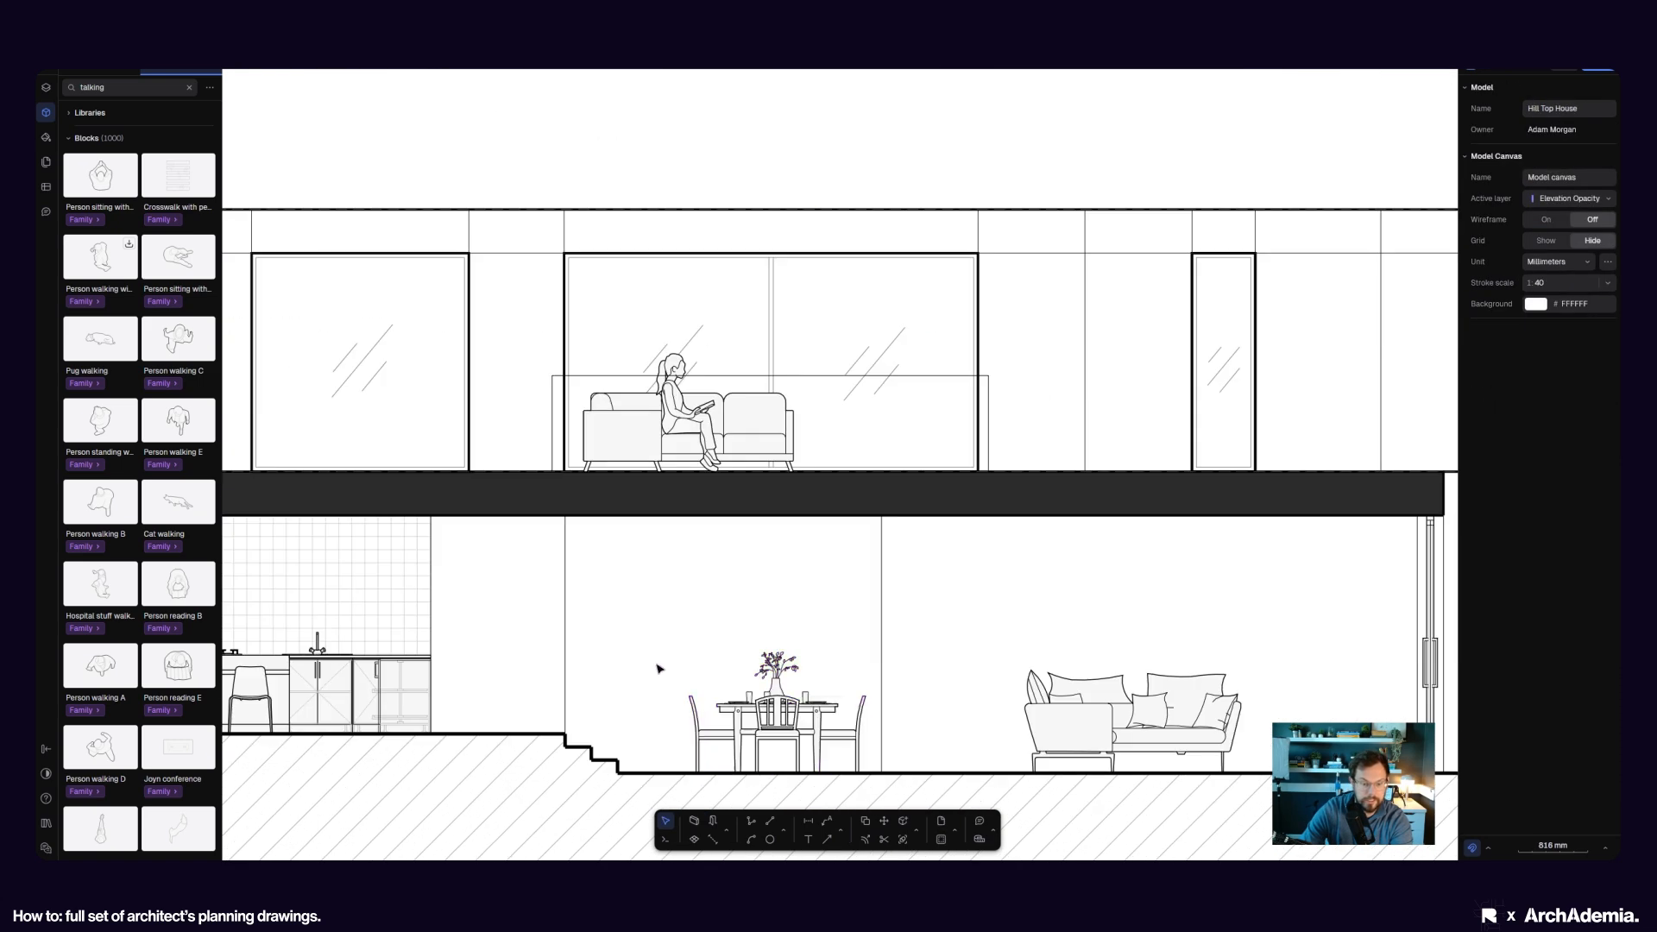
pyautogui.click(749, 826)
pyautogui.click(525, 464)
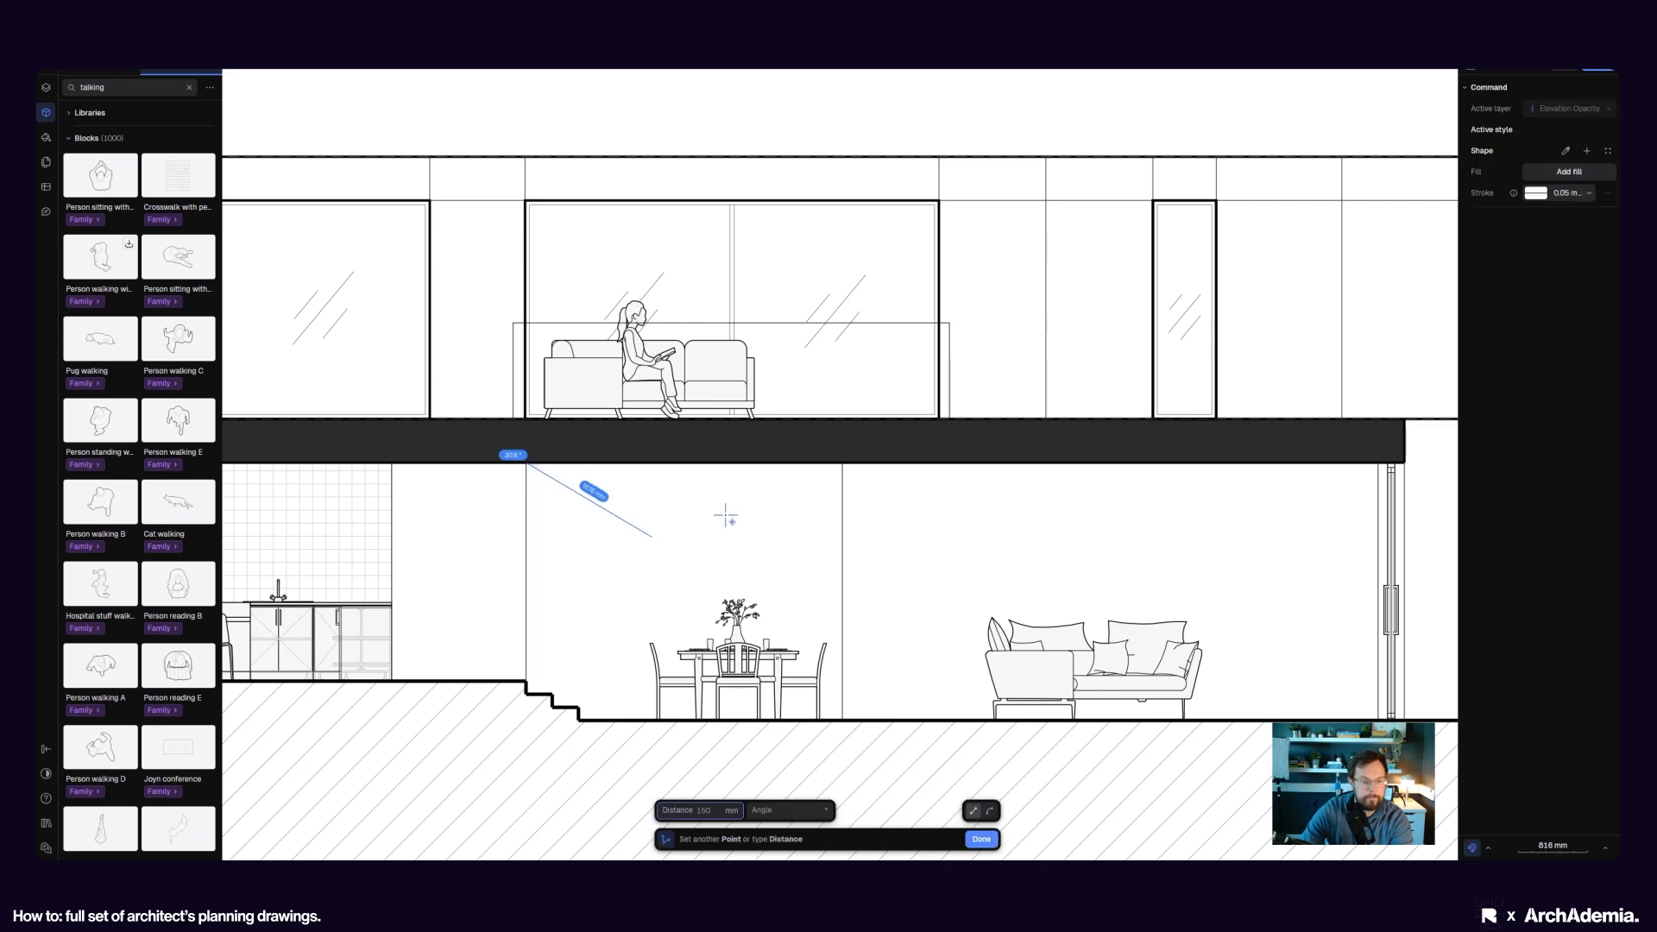
pyautogui.click(842, 466)
pyautogui.scroll(3, 843, 474)
pyautogui.click(846, 758)
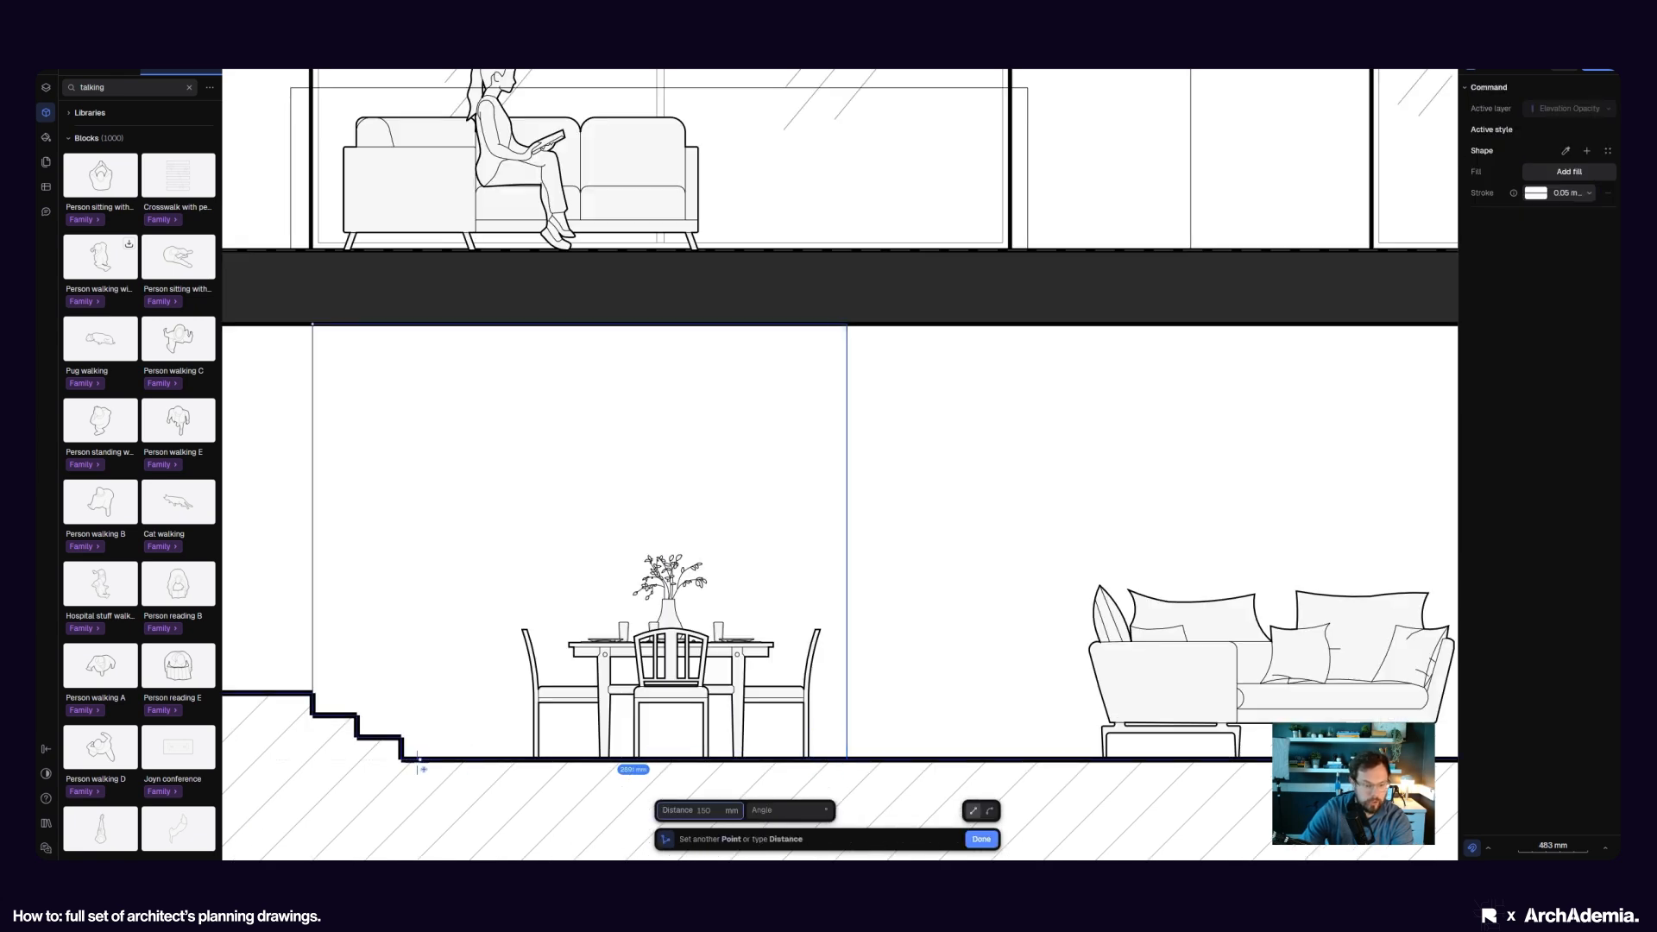
pyautogui.click(402, 759)
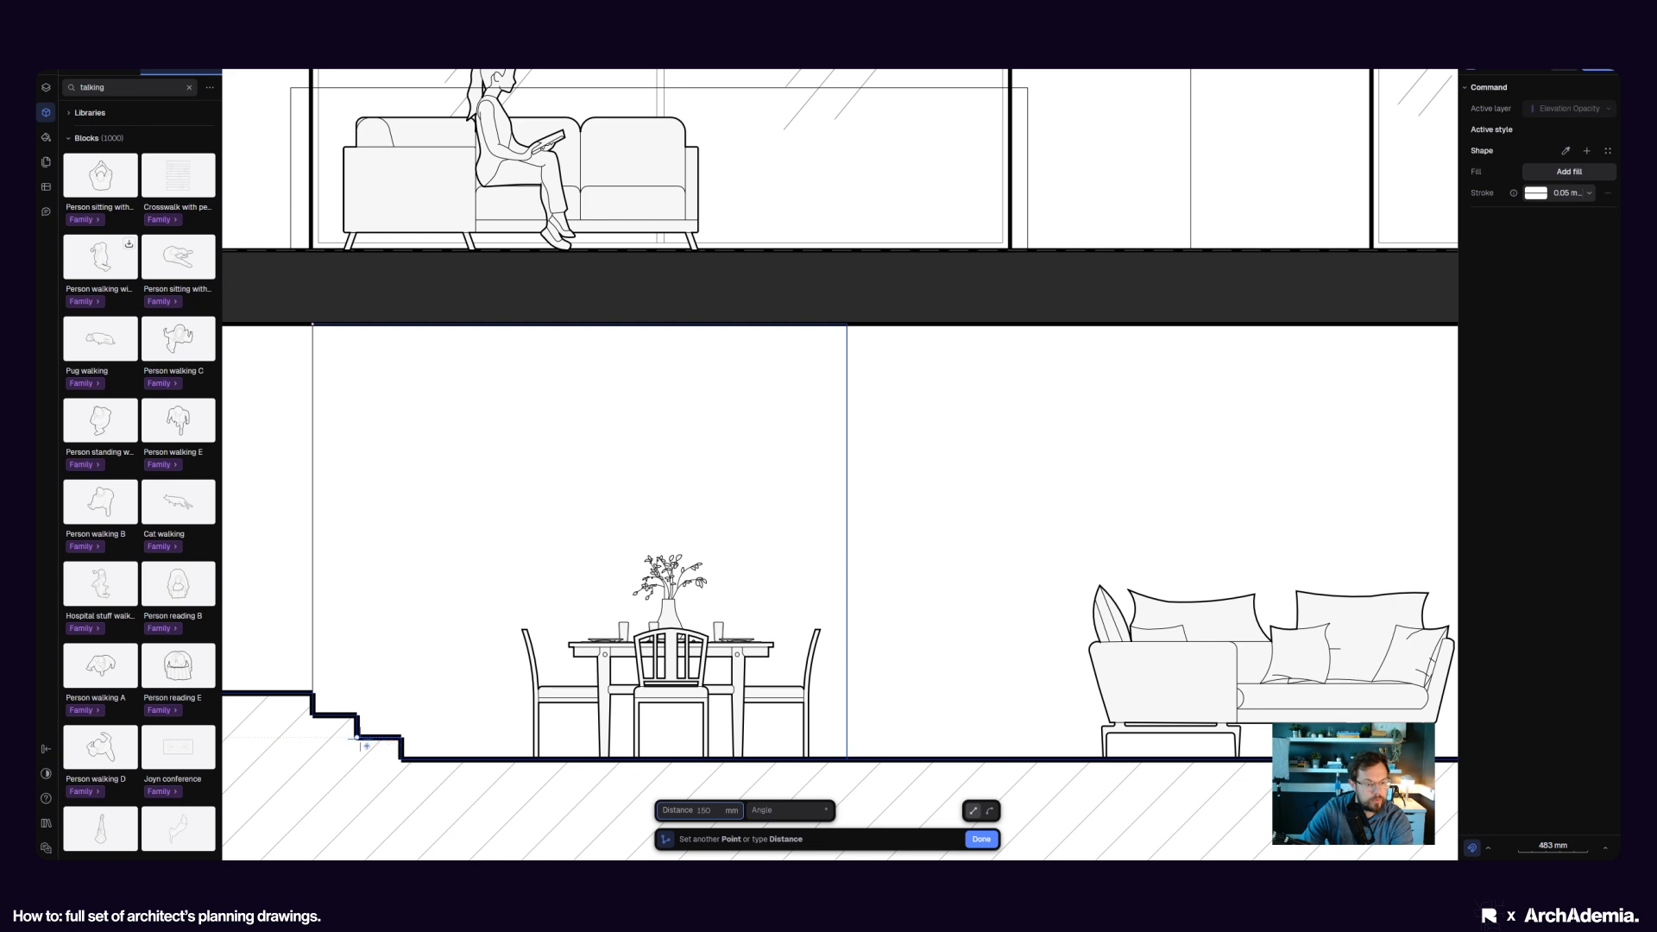
pyautogui.click(357, 715)
pyautogui.click(312, 715)
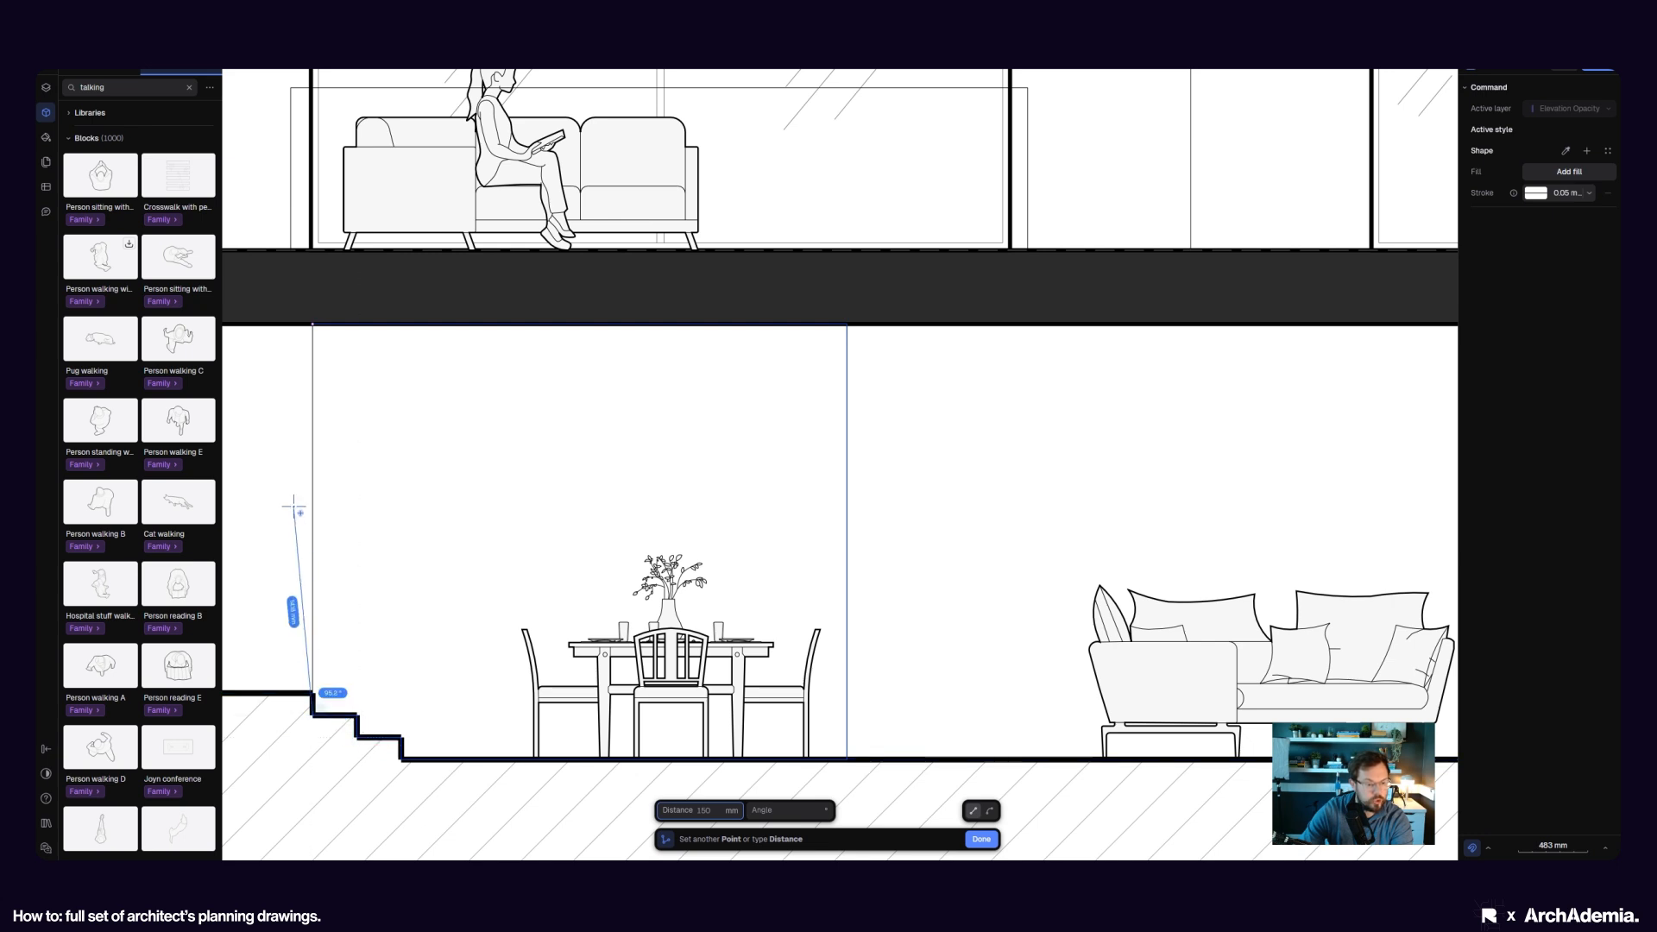
pyautogui.click(312, 325)
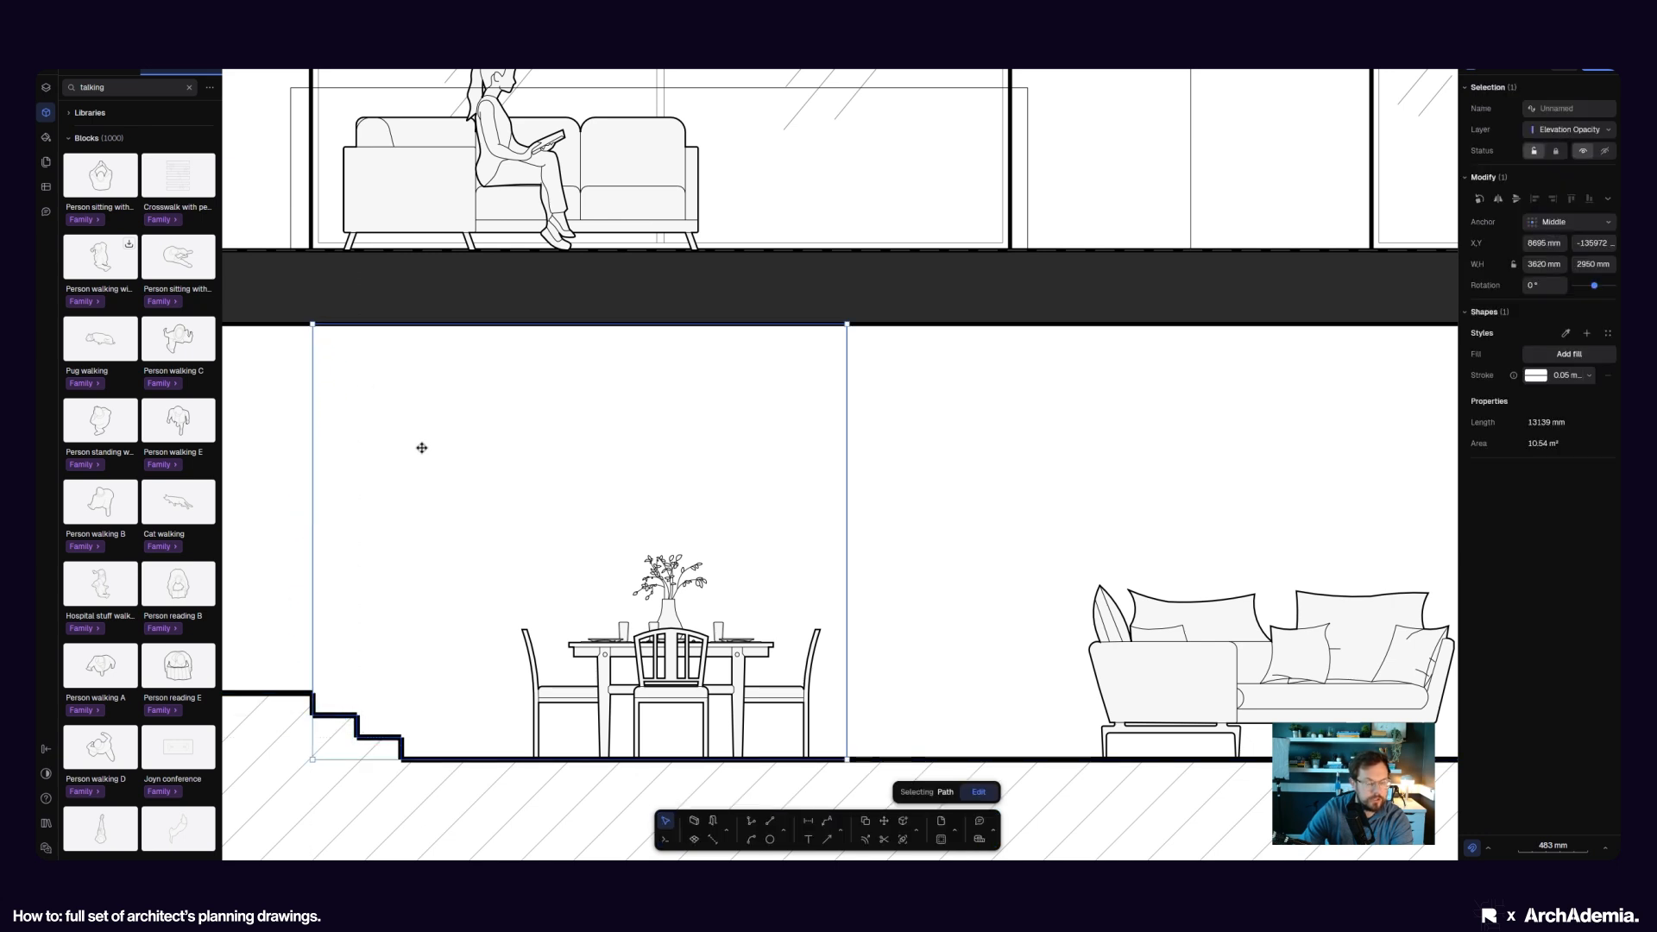
# - Add a hatch fill to the new dining wall outline
pyautogui.click(1565, 355)
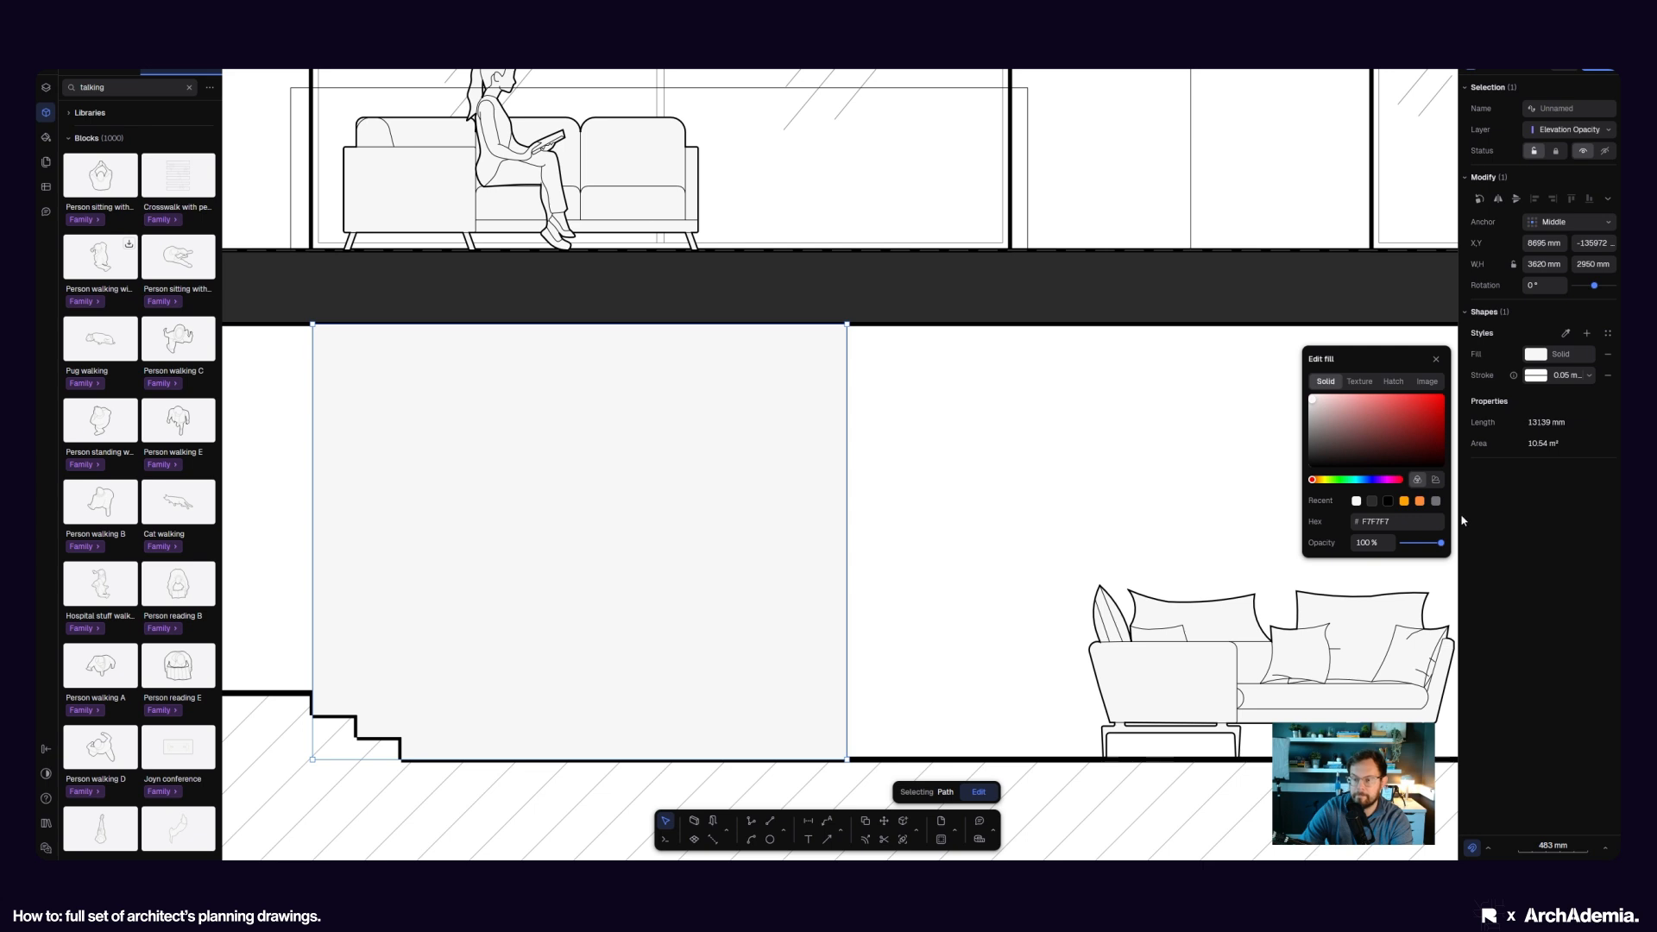
pyautogui.click(1391, 381)
pyautogui.click(1377, 433)
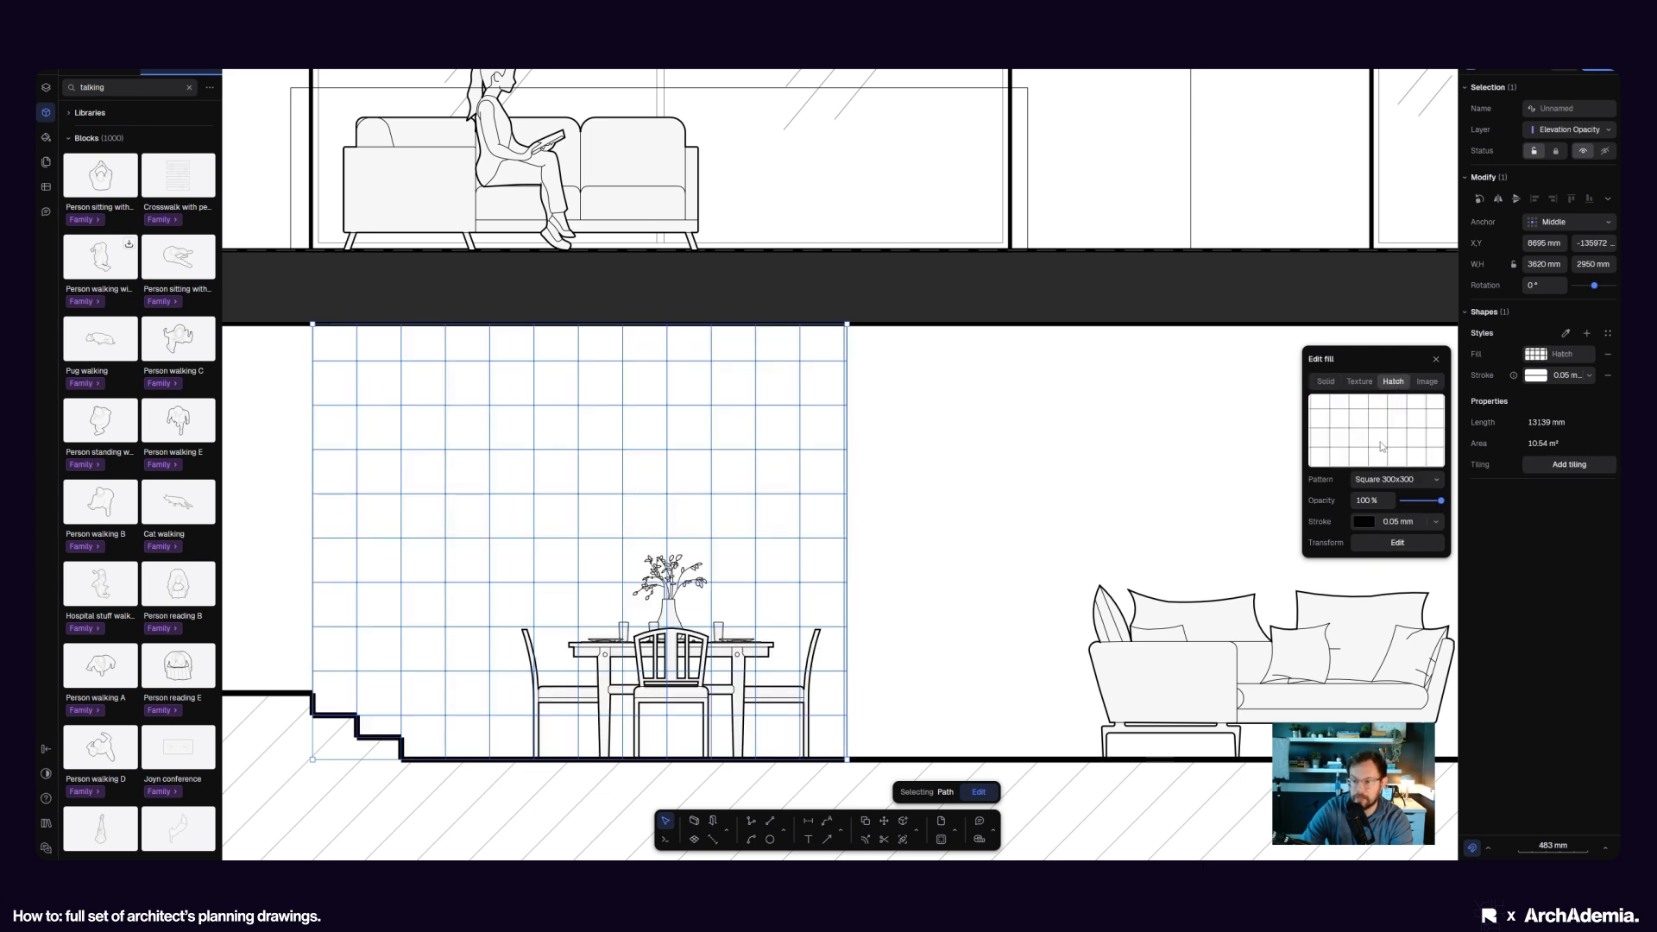
pyautogui.press('Escape')
# - Try the model's HBS24045 concrete hatch pattern on the dining wall, with its scale set to 5000
pyautogui.click(1380, 484)
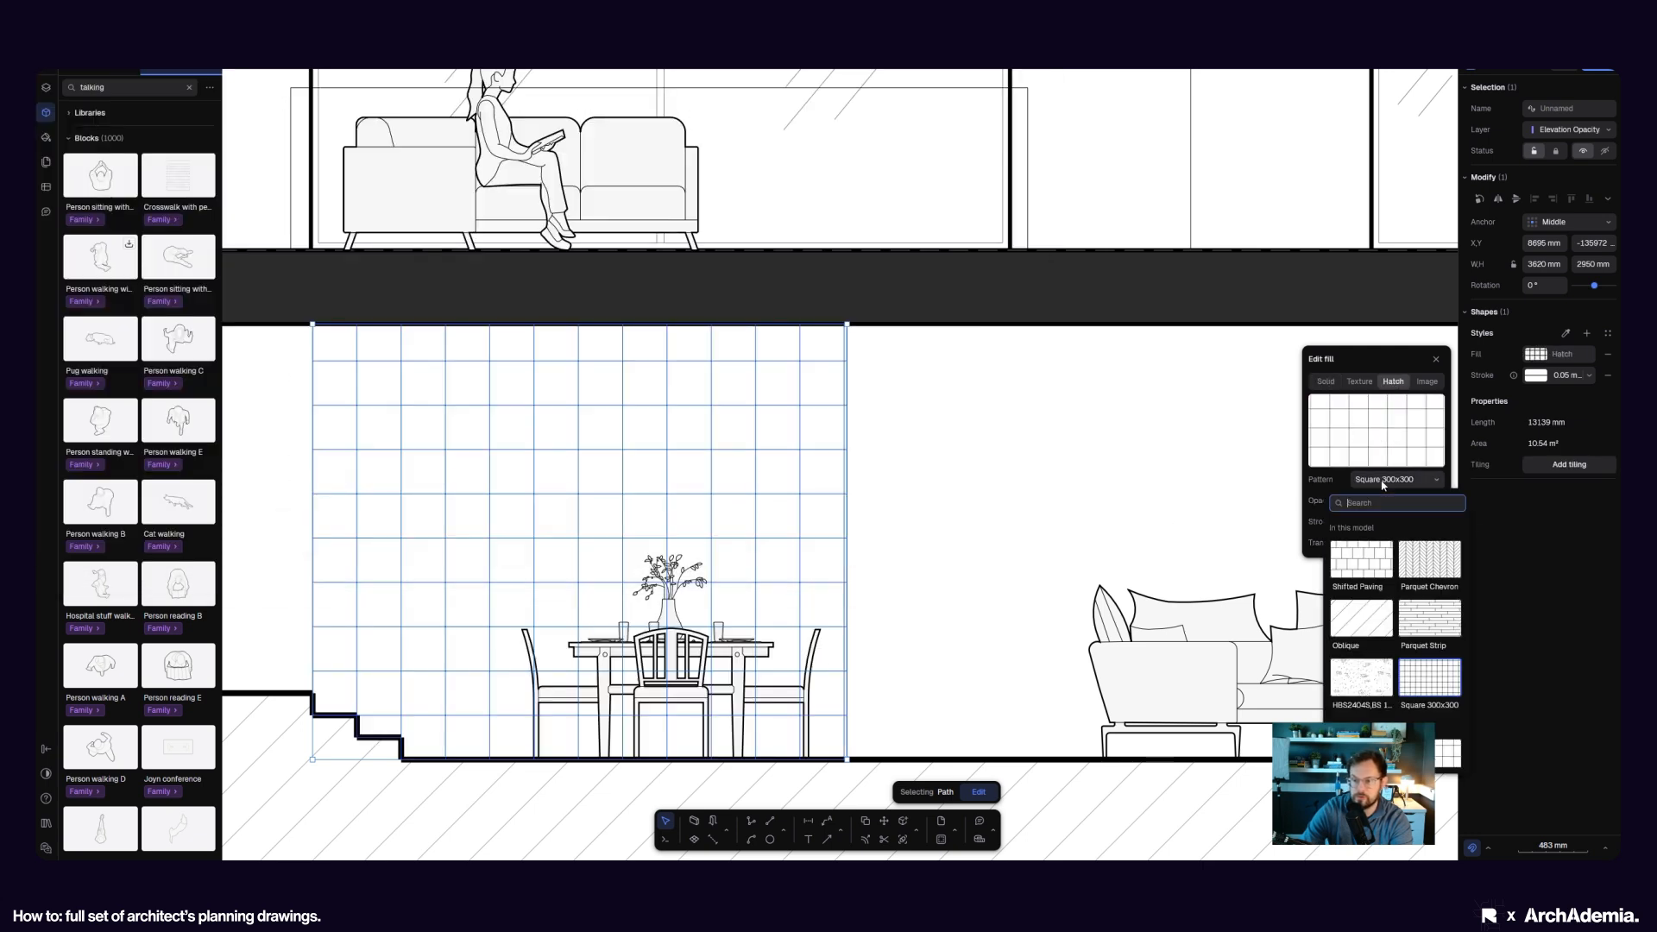
pyautogui.click(1364, 678)
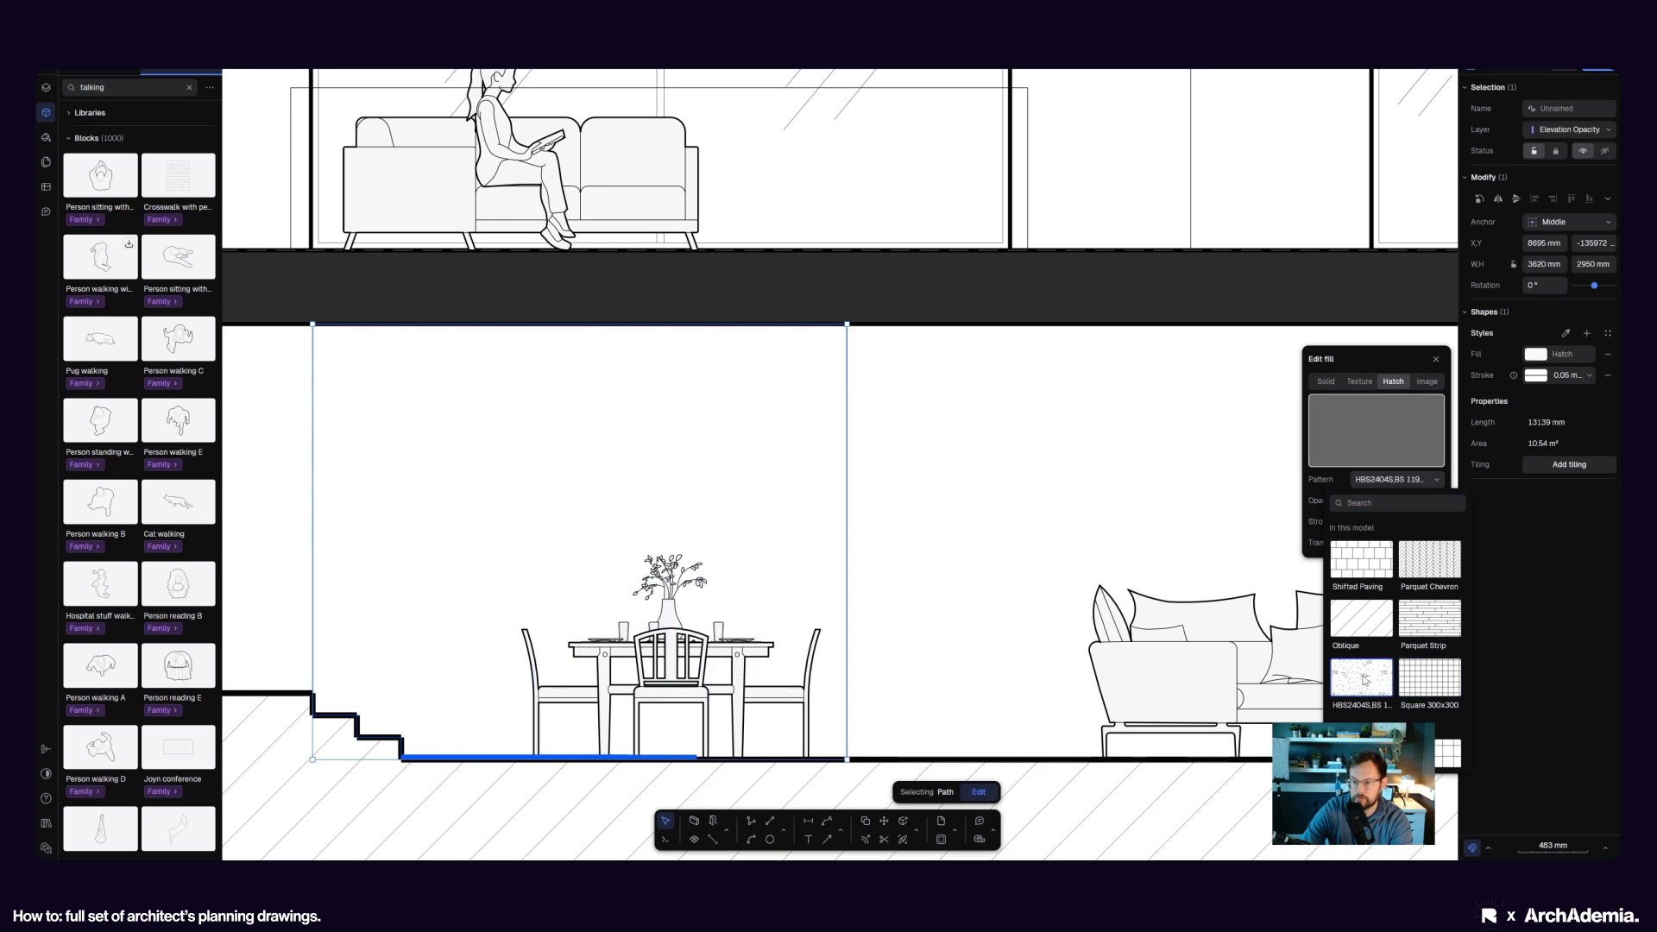
pyautogui.scroll(5, 774, 539)
pyautogui.scroll(-3, 775, 540)
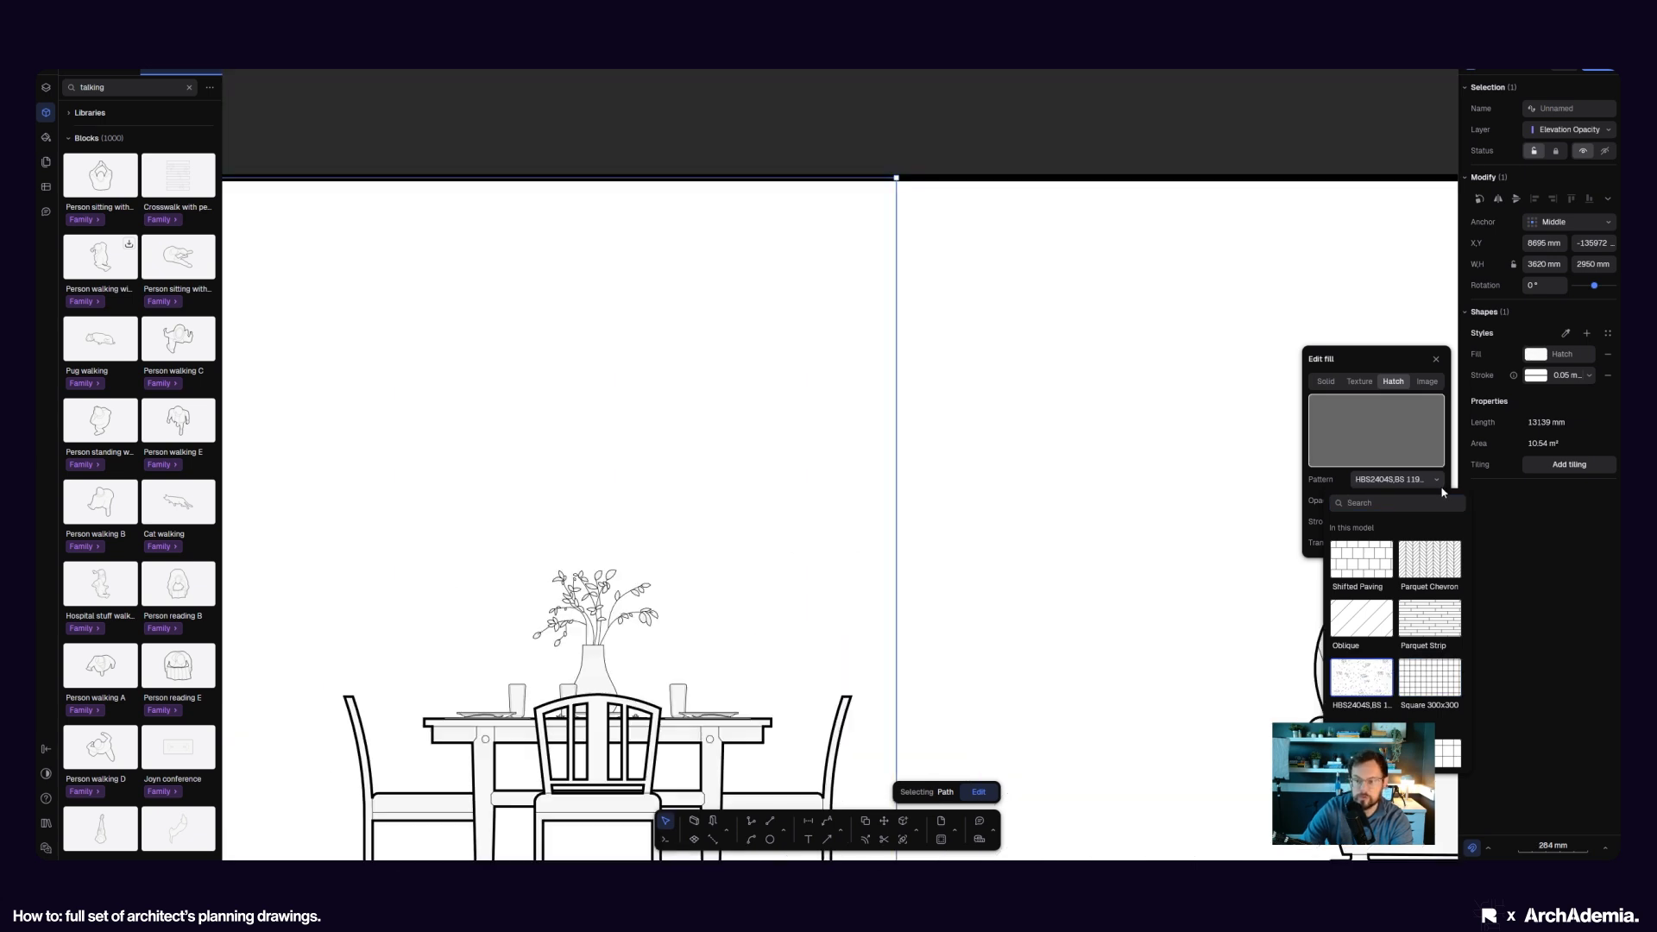
pyautogui.press('Escape')
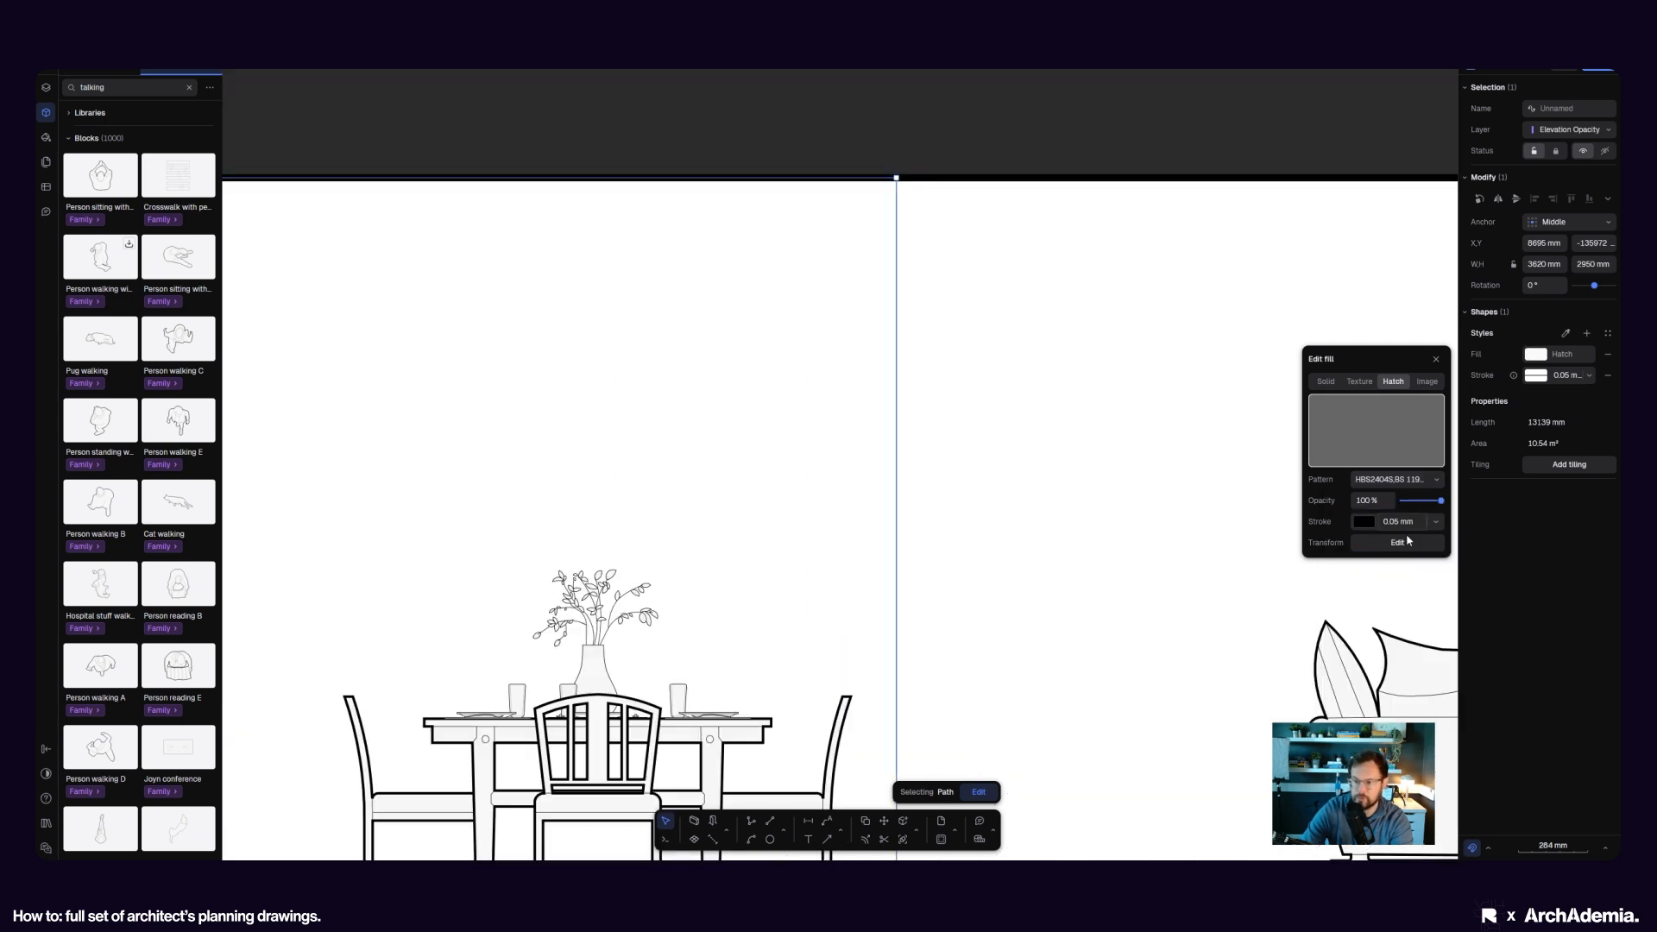
pyautogui.click(1405, 545)
pyautogui.click(1231, 567)
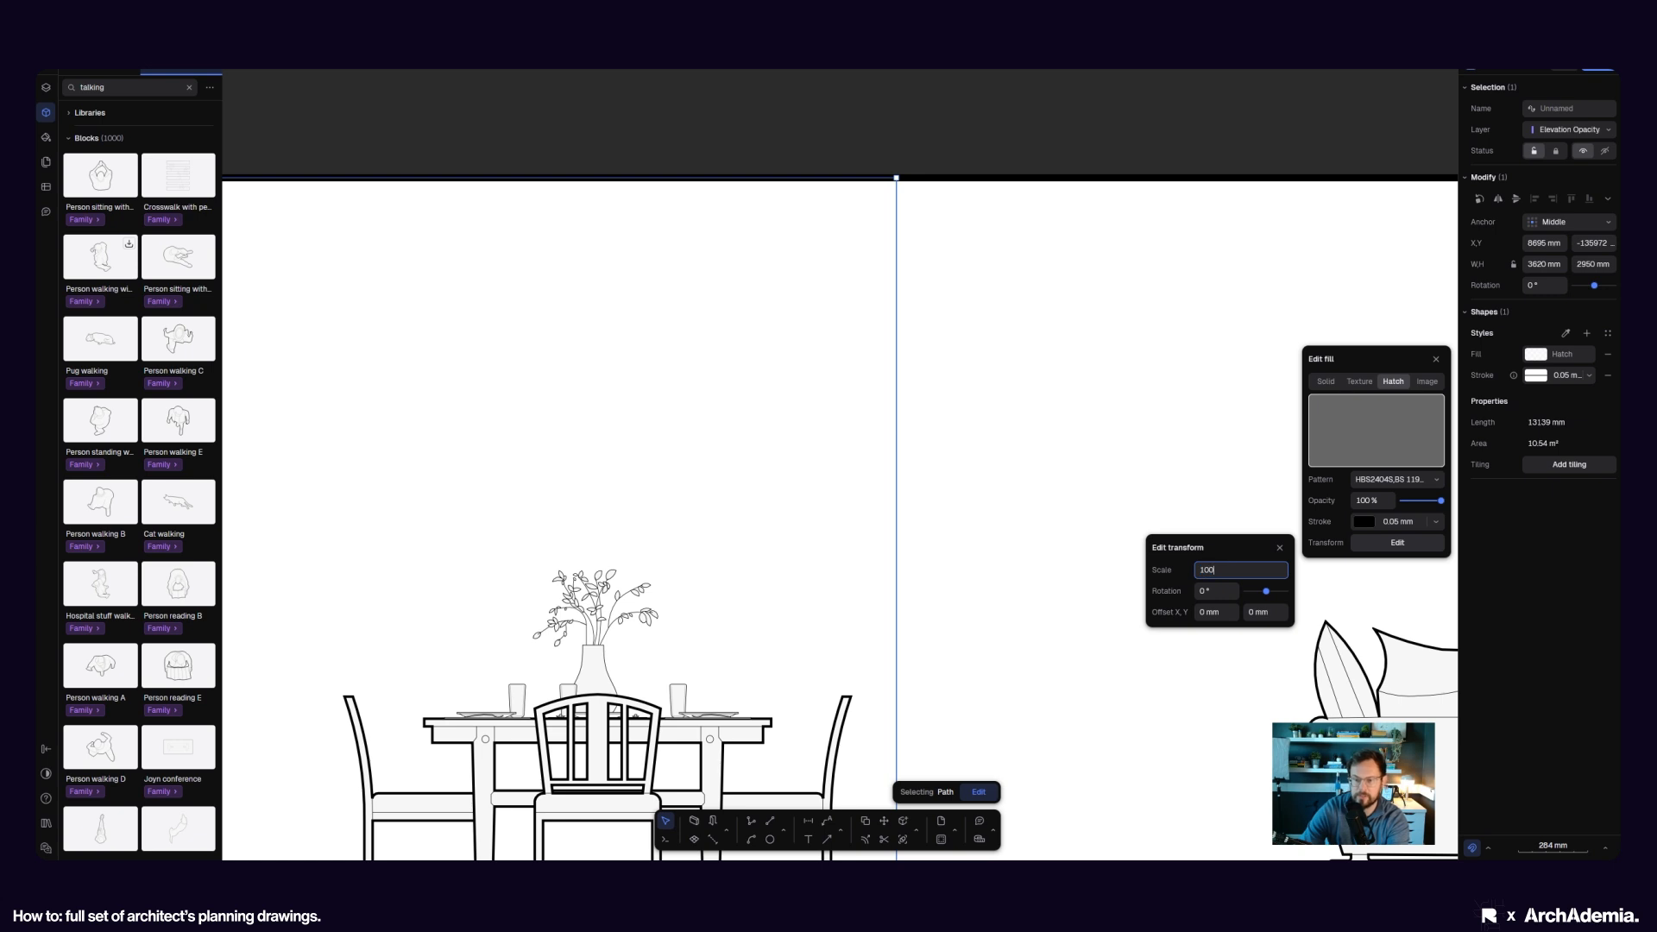
pyautogui.click(1235, 572)
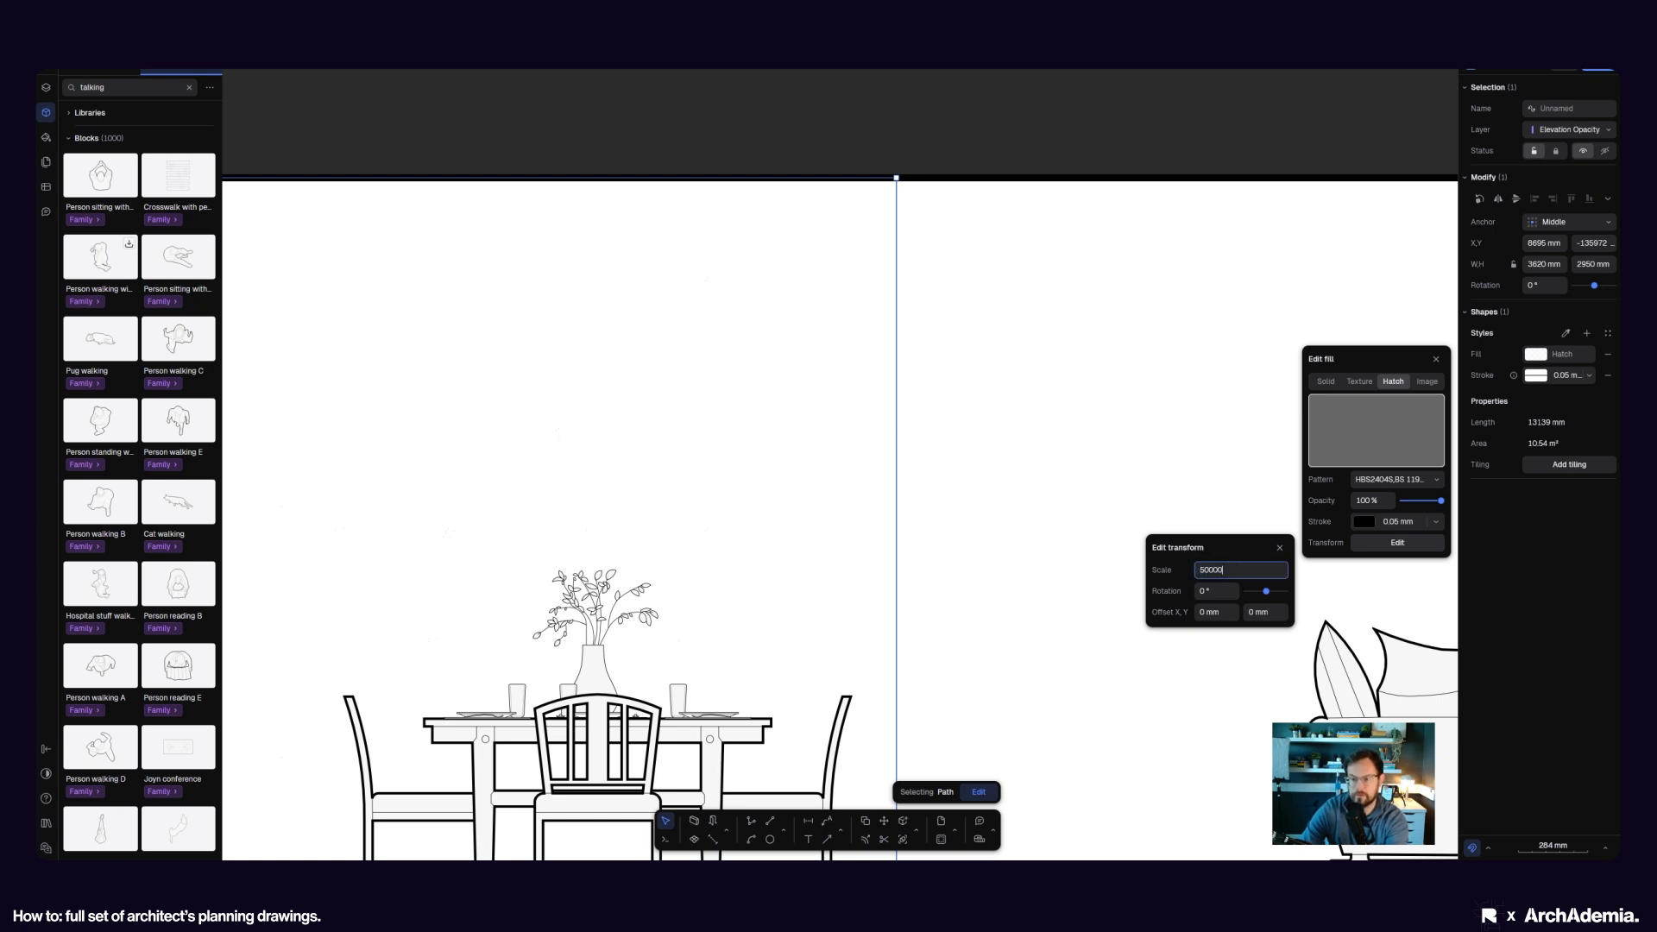
pyautogui.press('Return')
pyautogui.scroll(-5, 974, 606)
pyautogui.click(977, 606)
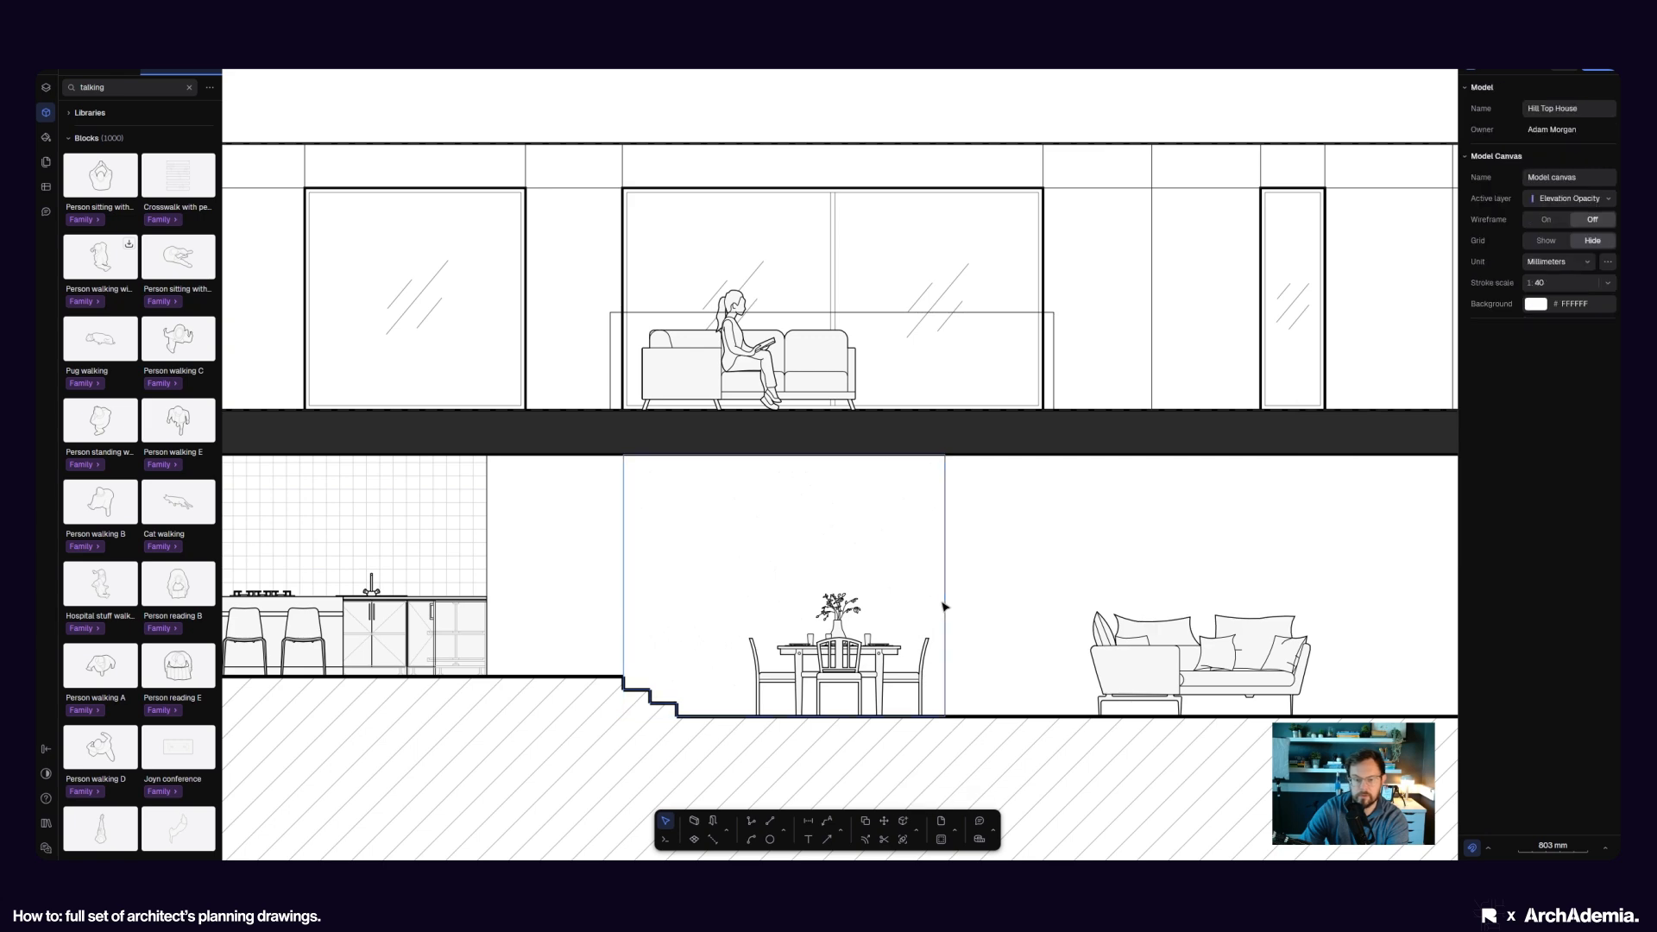
# - Check the Concrete Hatch style's fill and transform settings on the upper-storey facade of the elevation above
pyautogui.scroll(-10, 863, 553)
pyautogui.scroll(10, 839, 481)
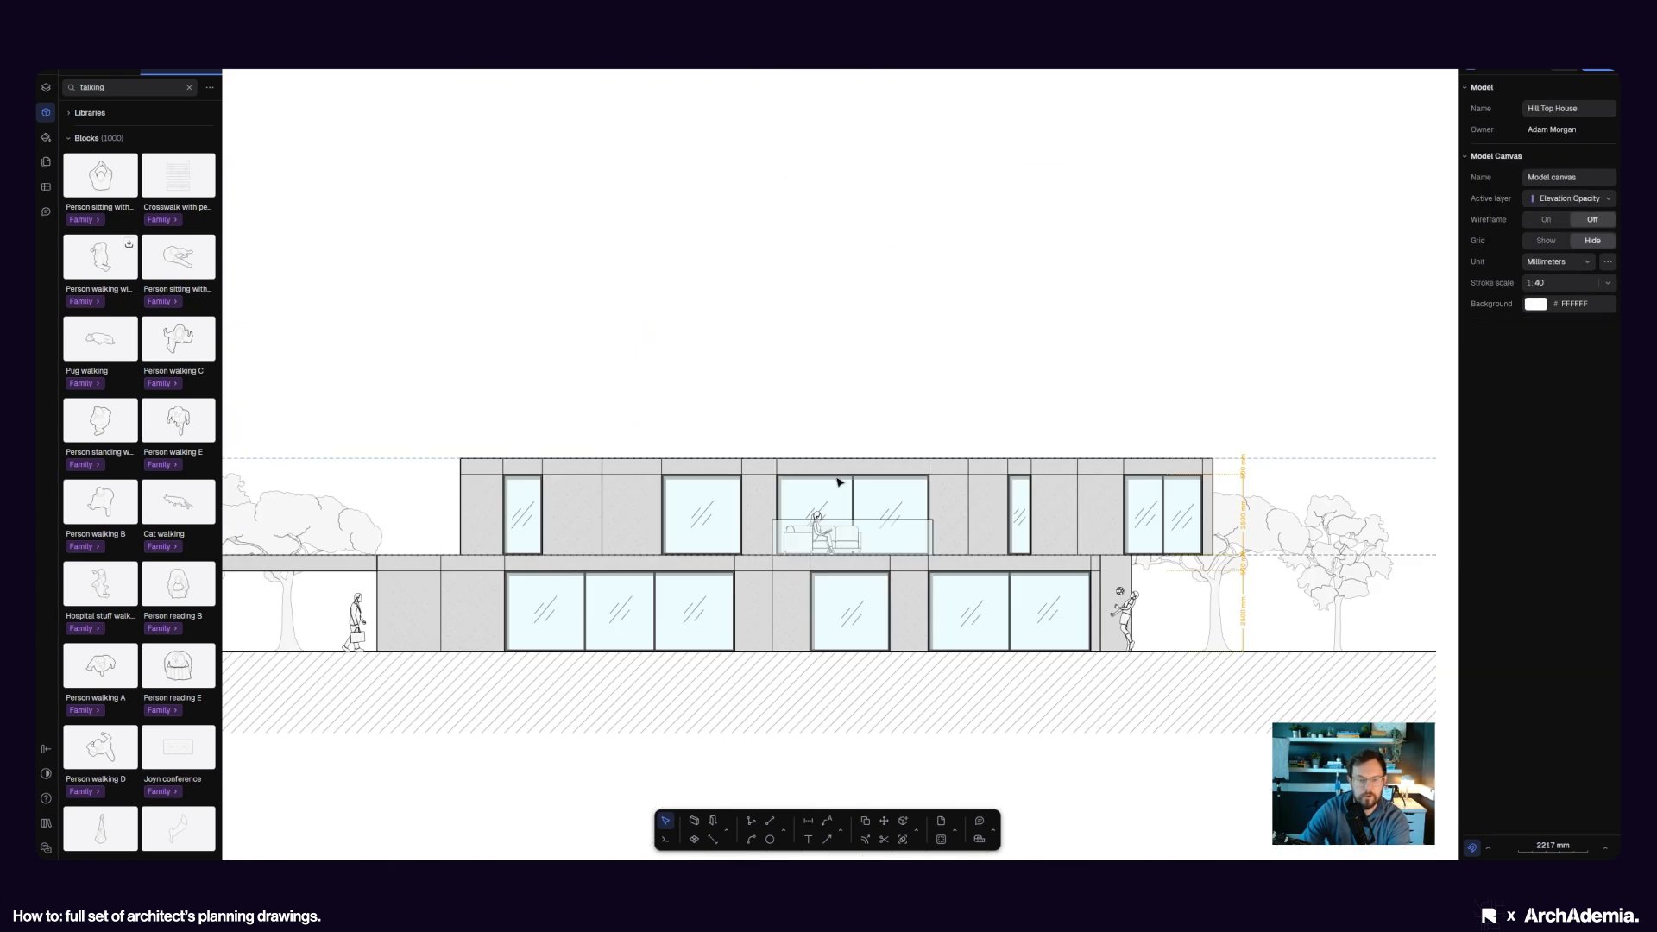
pyautogui.click(945, 523)
pyautogui.scroll(10, 947, 521)
pyautogui.click(1532, 363)
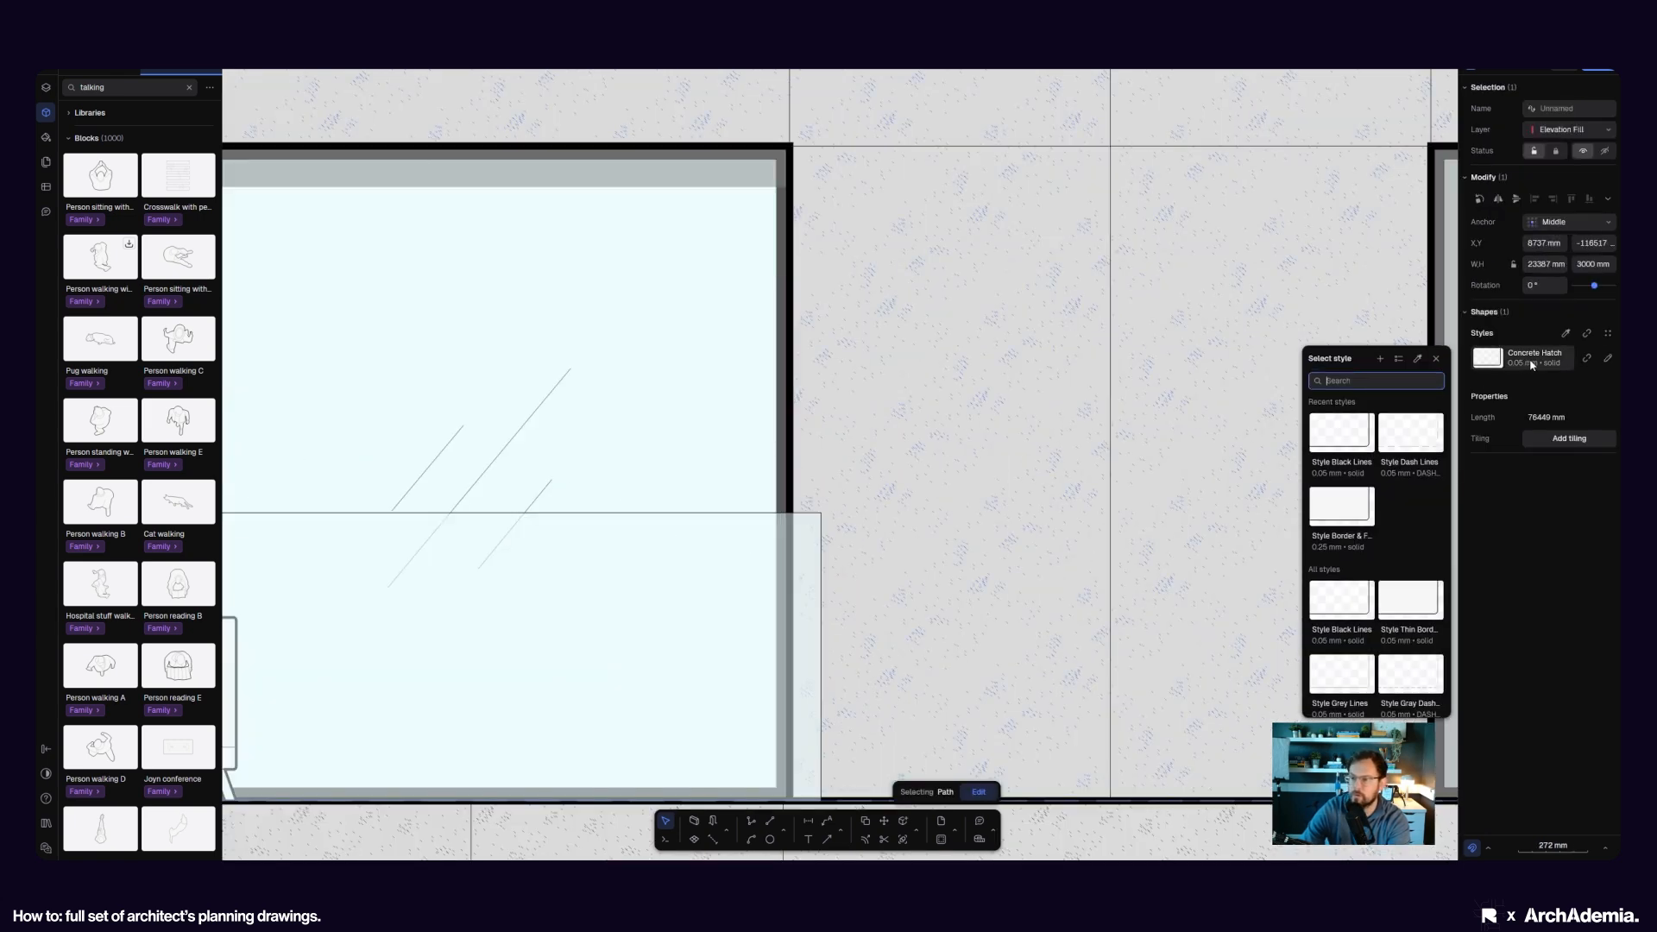
pyautogui.click(1607, 358)
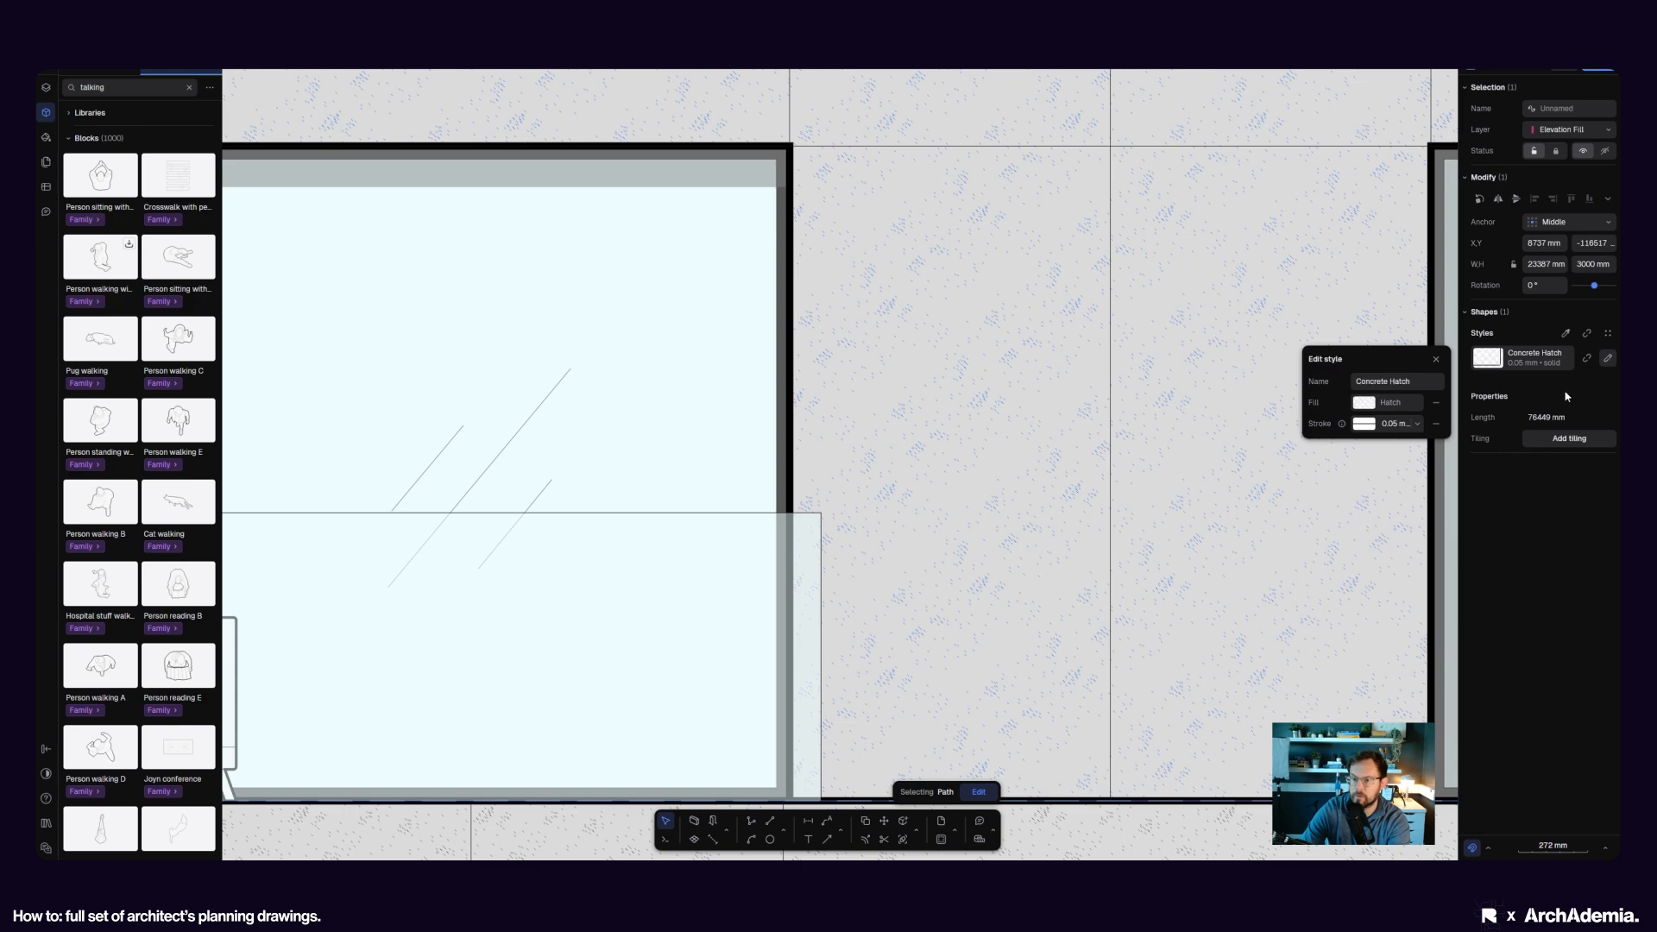
pyautogui.click(1391, 405)
pyautogui.click(1396, 543)
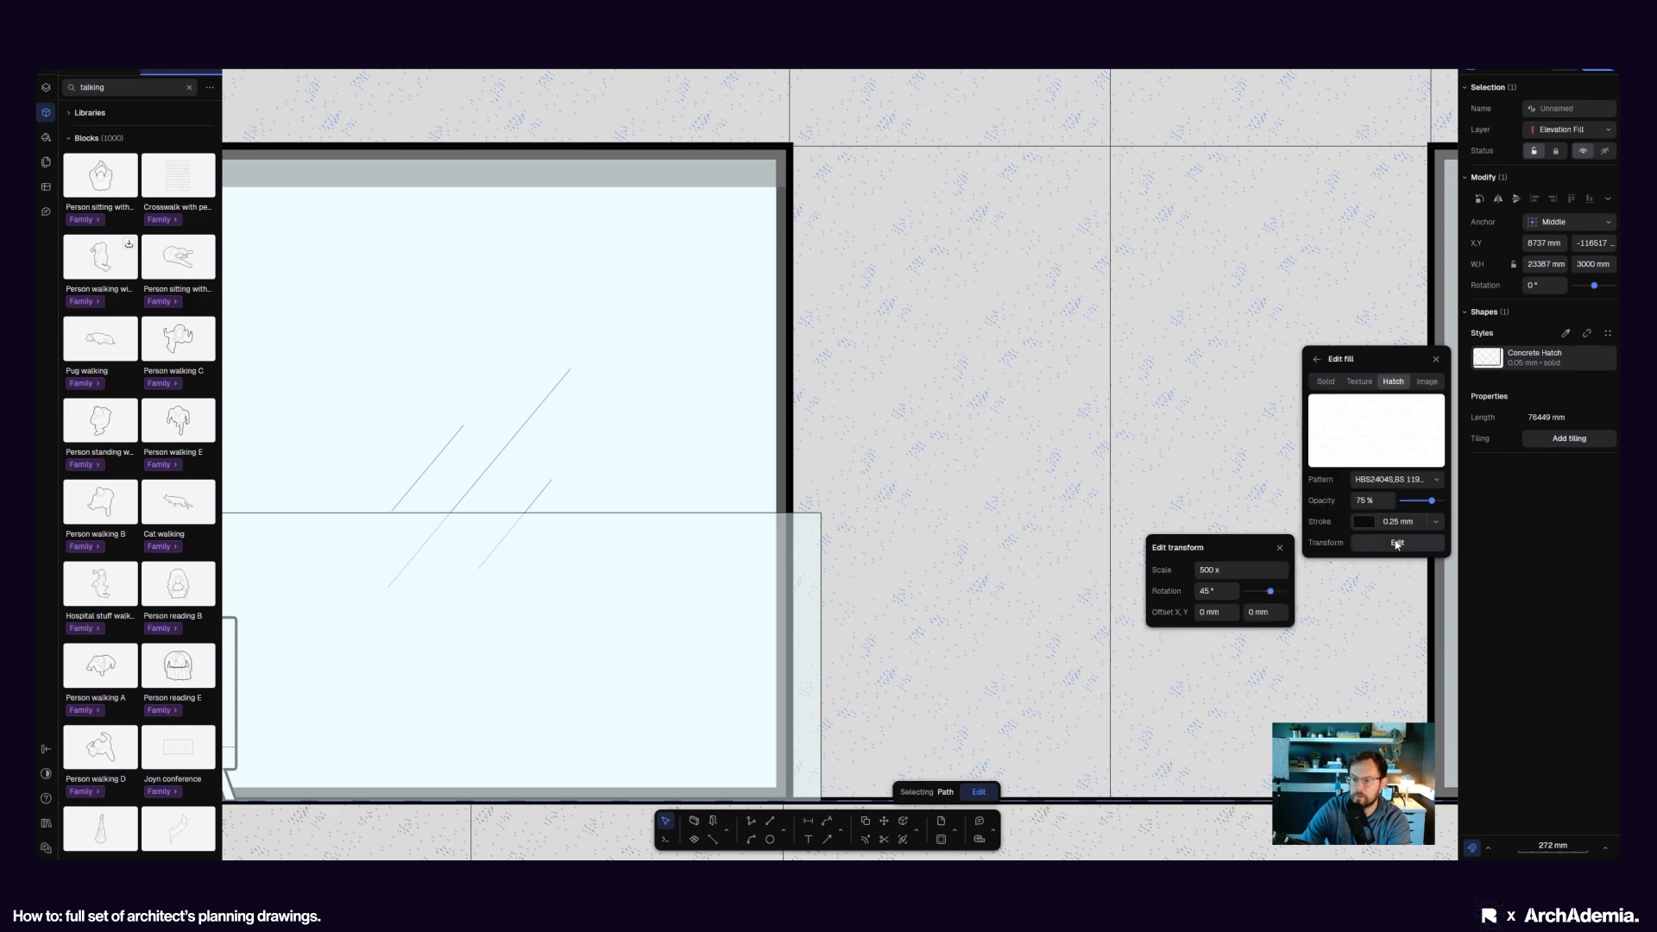
pyautogui.scroll(-10, 739, 388)
pyautogui.click(854, 602)
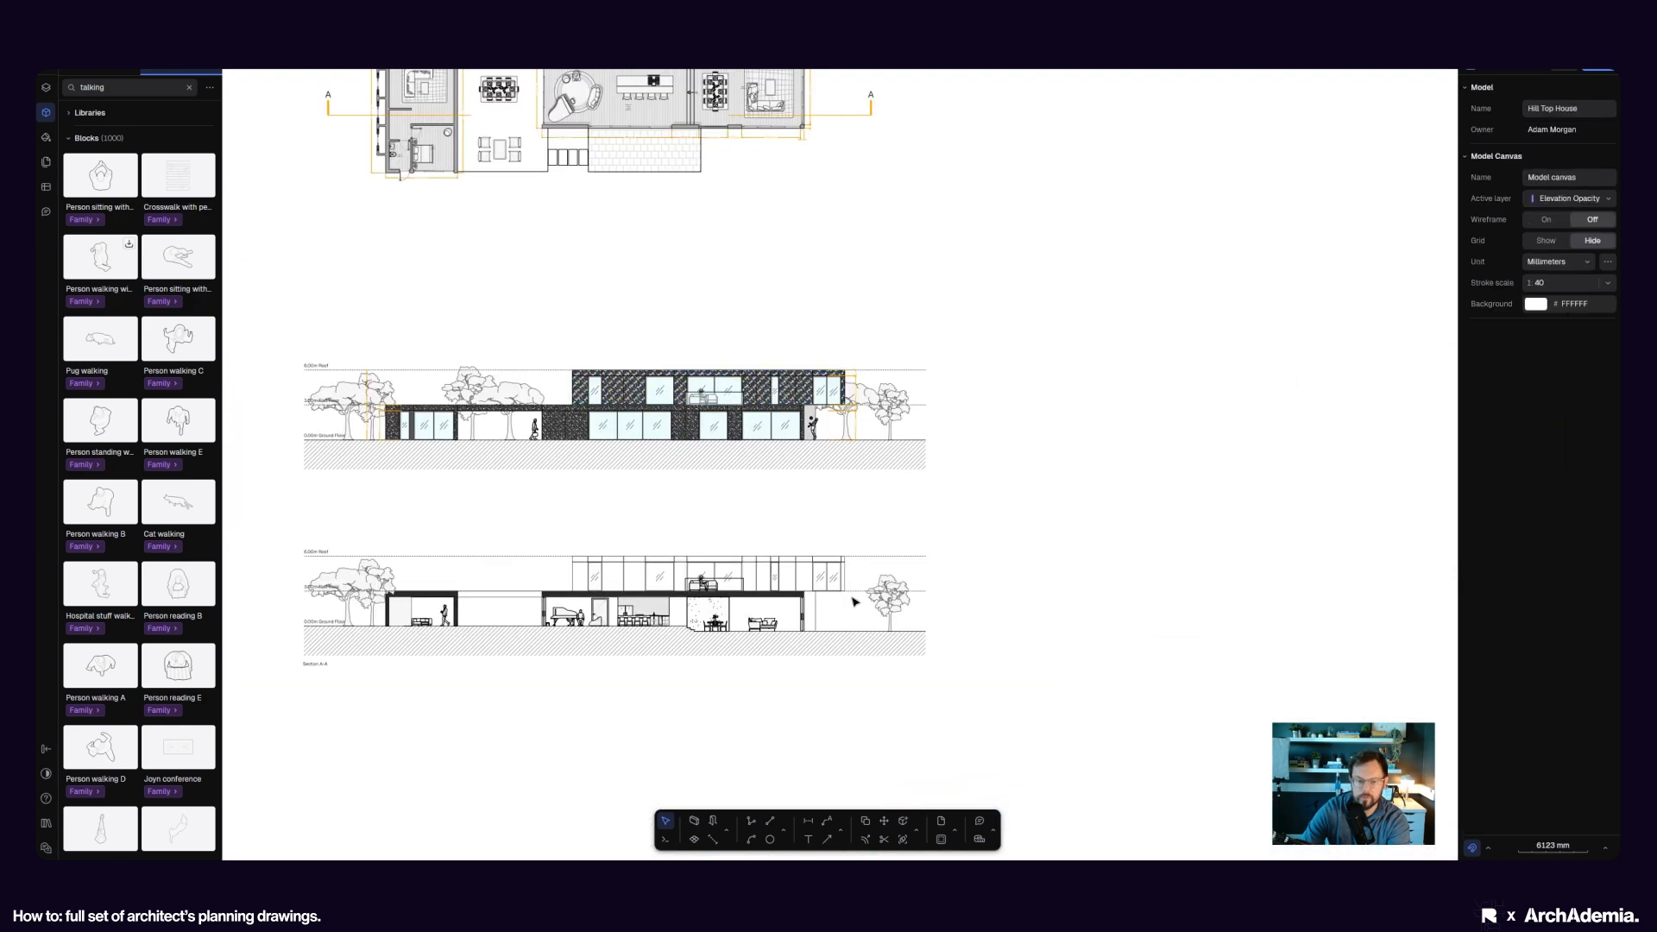
# - Change the dining wall's hatch pattern in the section to Wood Pattern 3
pyautogui.scroll(5, 699, 613)
pyautogui.scroll(-5, 696, 620)
pyautogui.click(699, 623)
pyautogui.scroll(10, 699, 623)
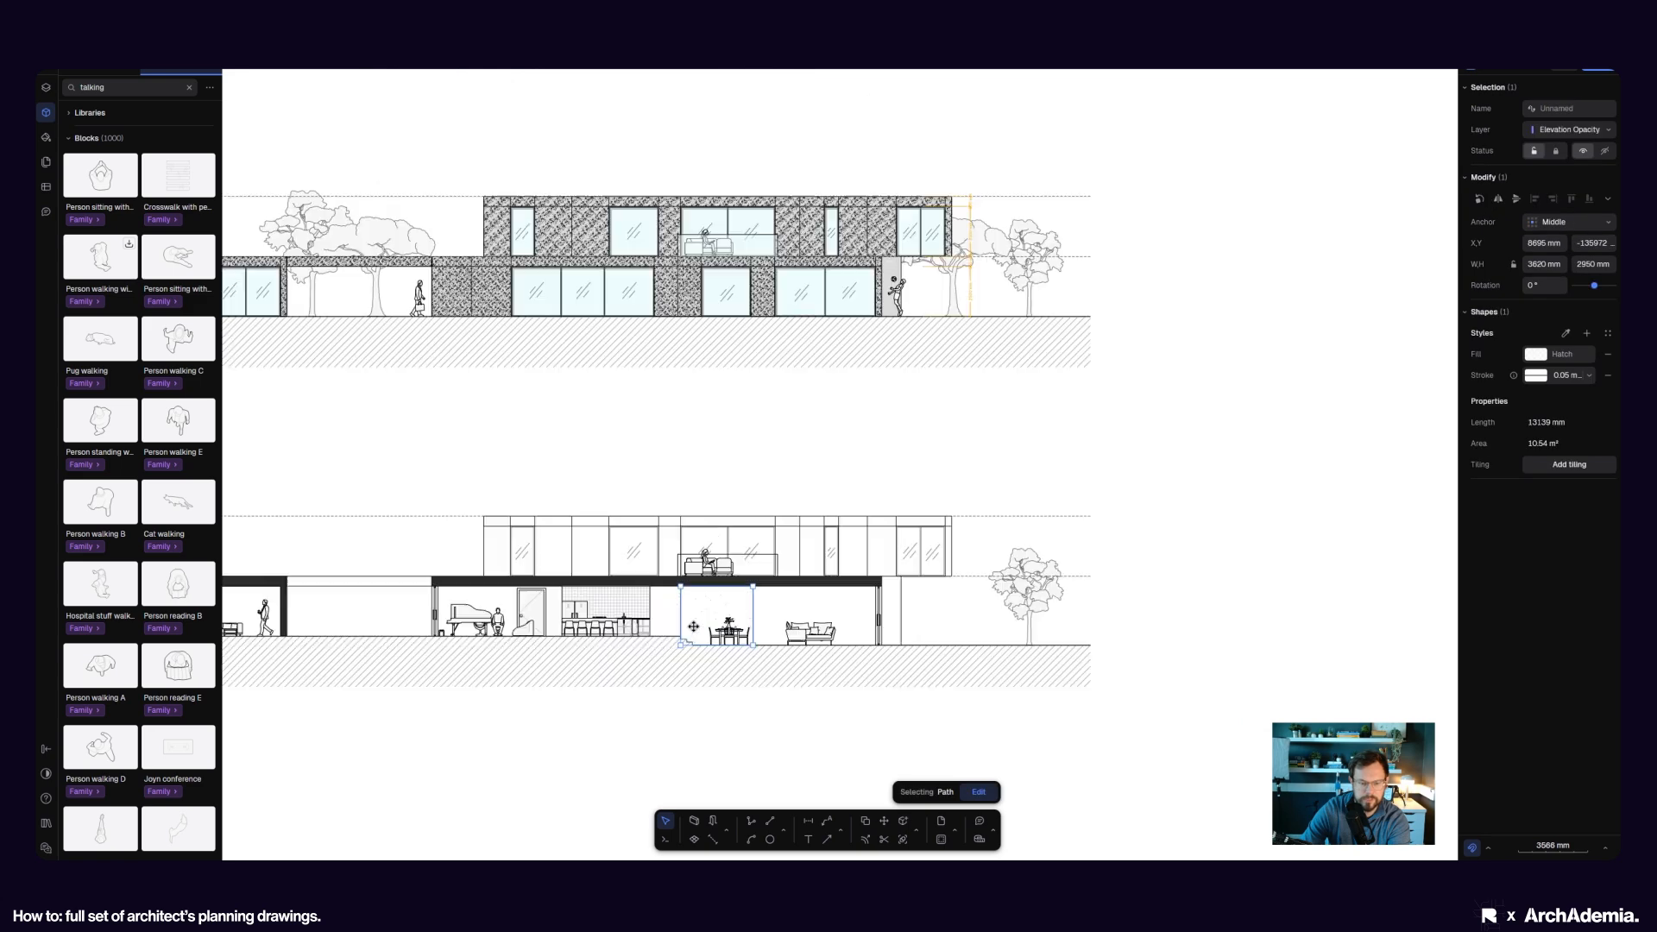
pyautogui.click(1535, 355)
pyautogui.moveTo(1419, 426)
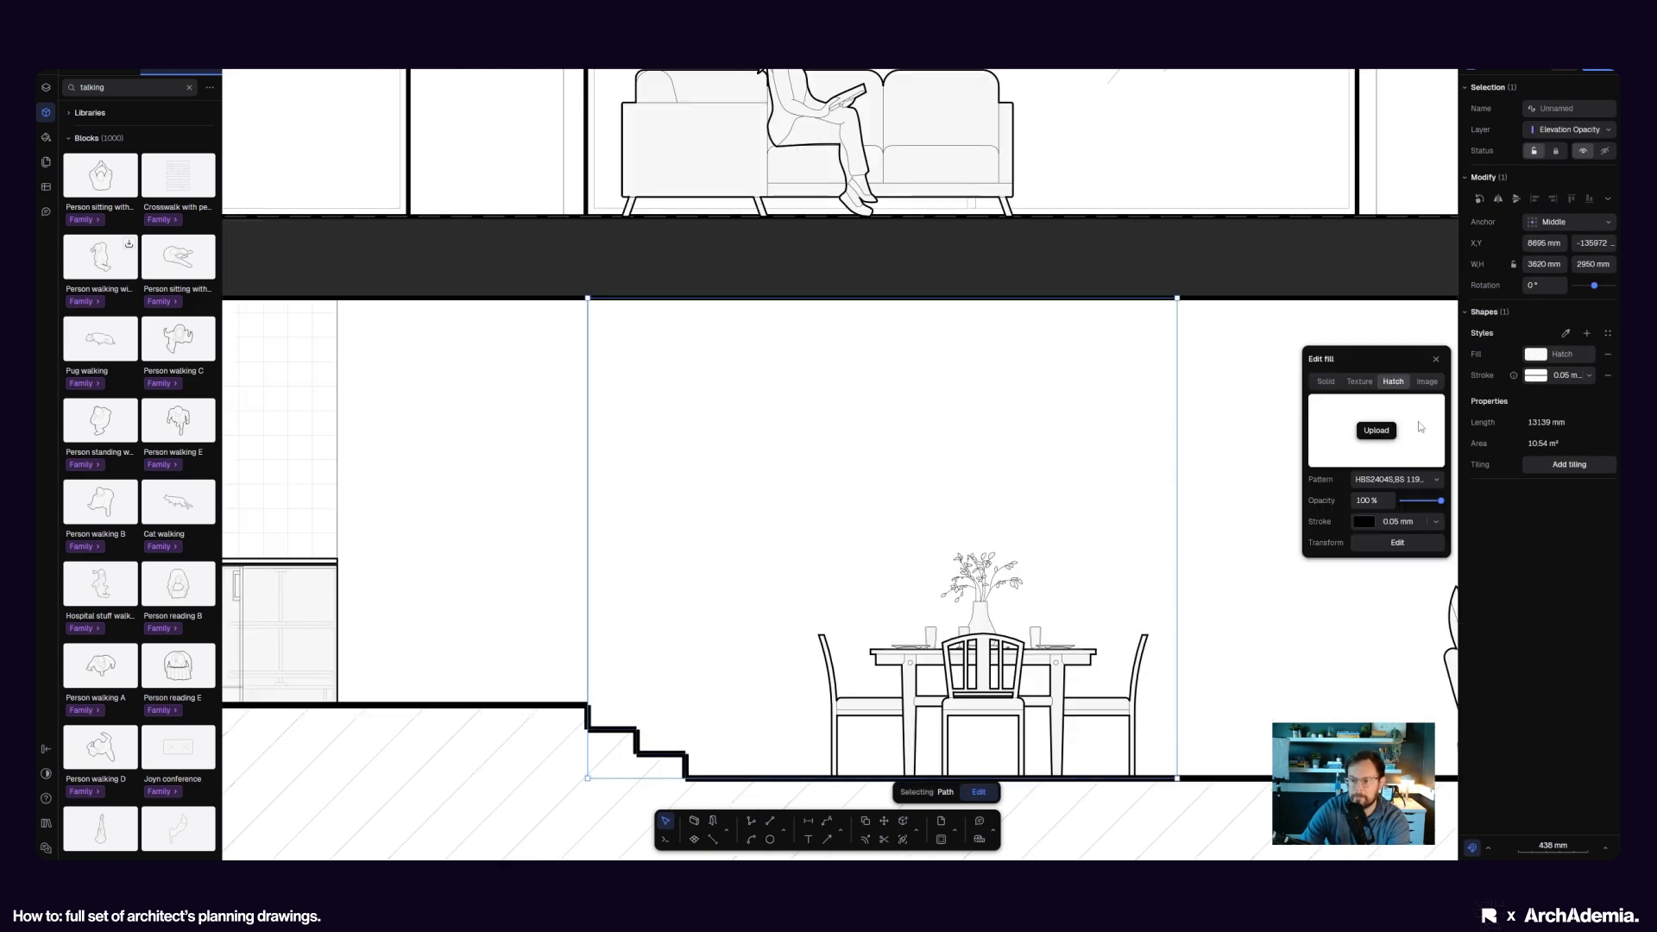
pyautogui.click(1437, 481)
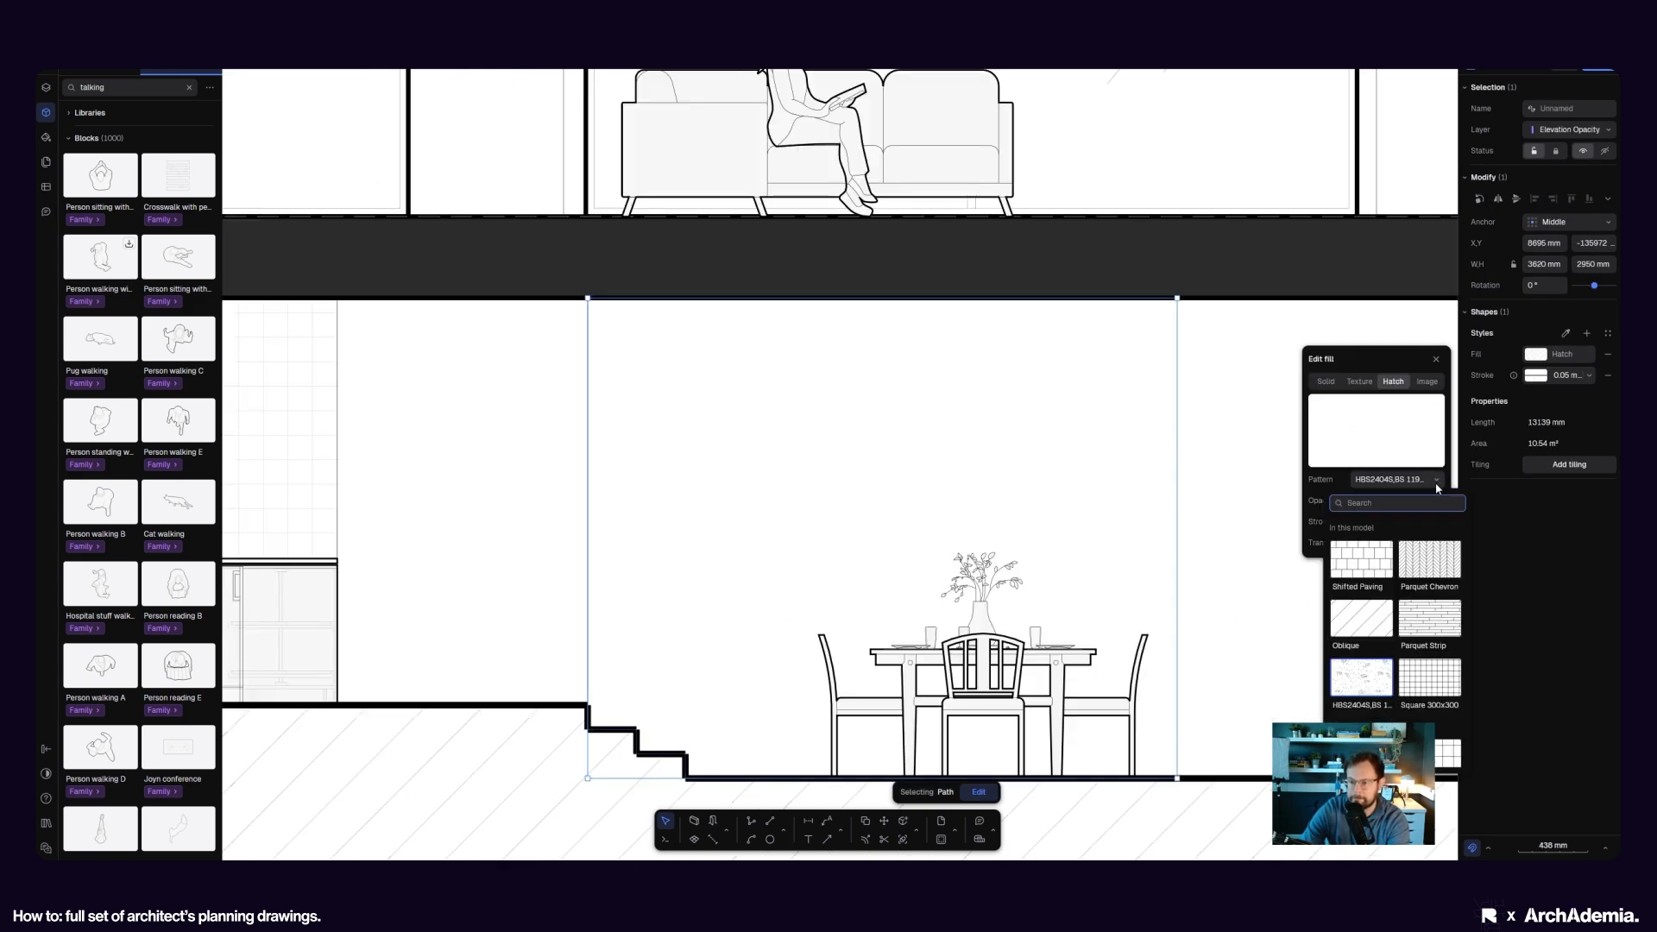
pyautogui.scroll(-5, 1363, 611)
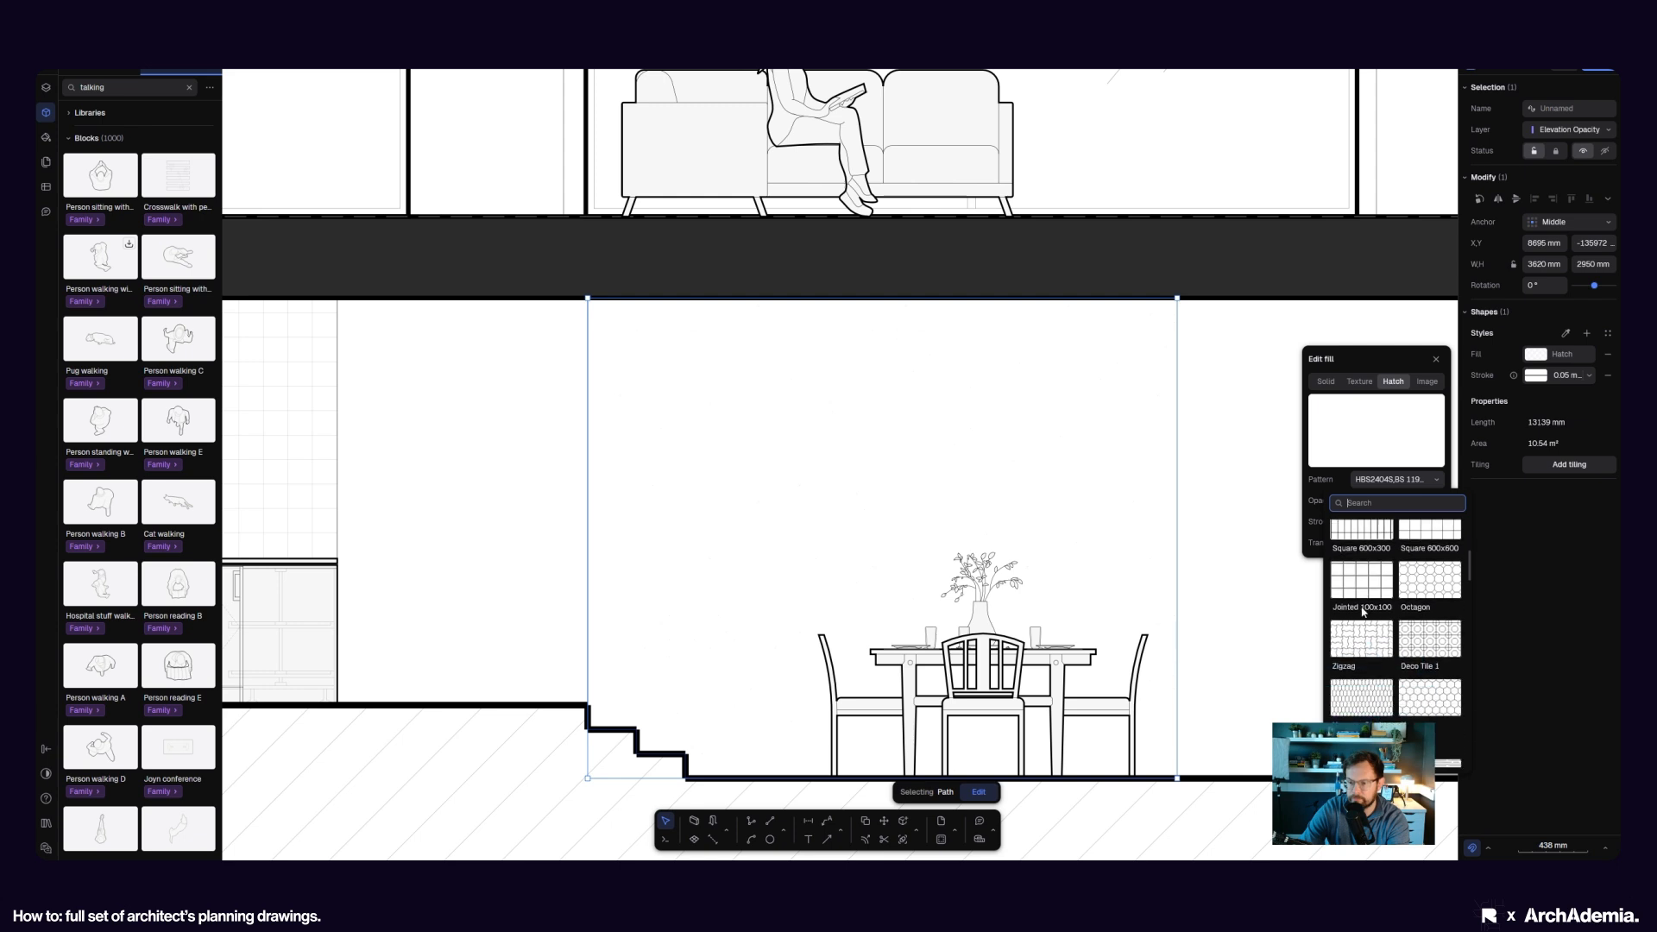
pyautogui.scroll(-4, 1363, 611)
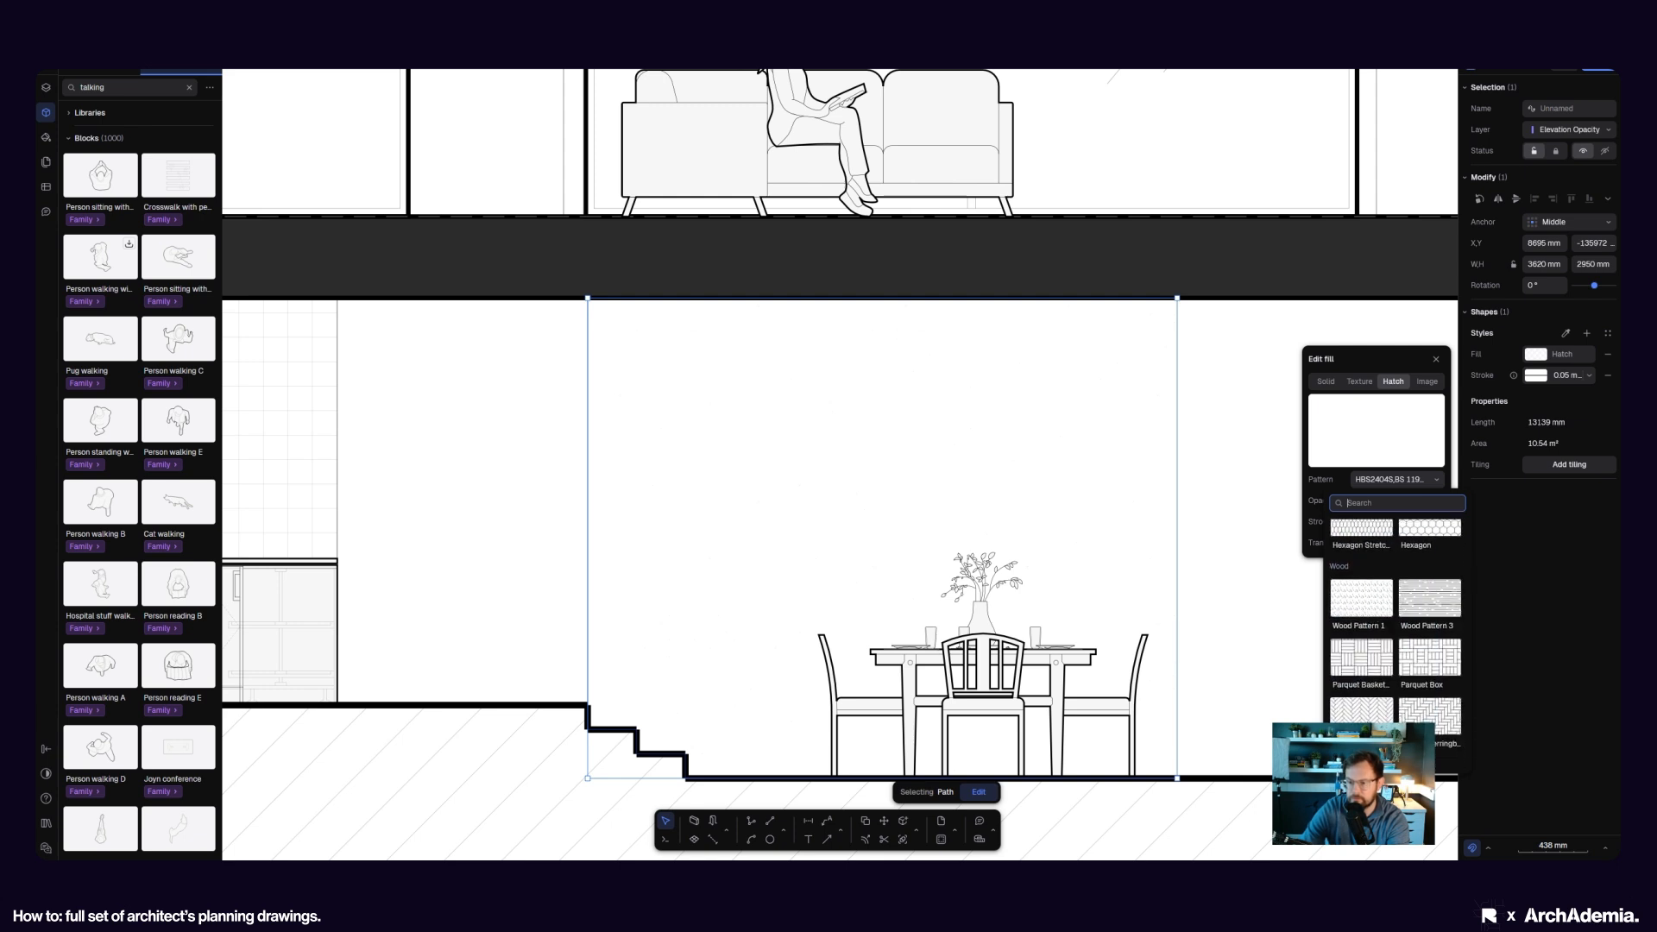
pyautogui.click(1424, 601)
# - Set the scale of the dining wall's wood hatch to 1
pyautogui.click(1400, 544)
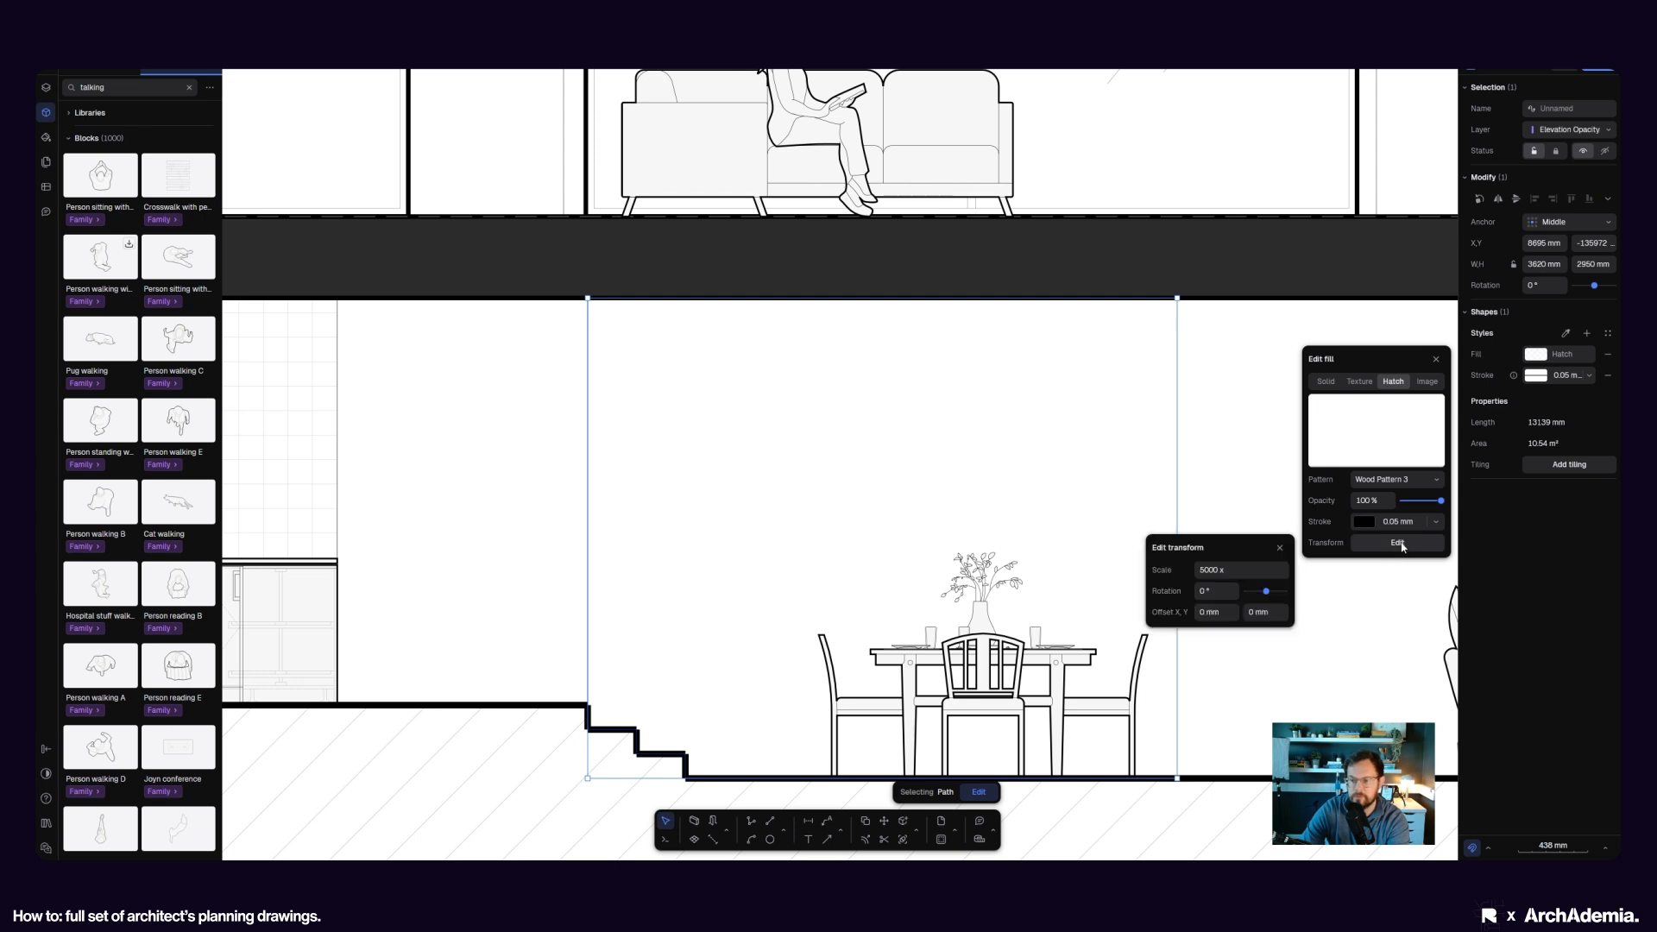
pyautogui.doubleClick(1259, 573)
pyautogui.write('1')
pyautogui.press('Return')
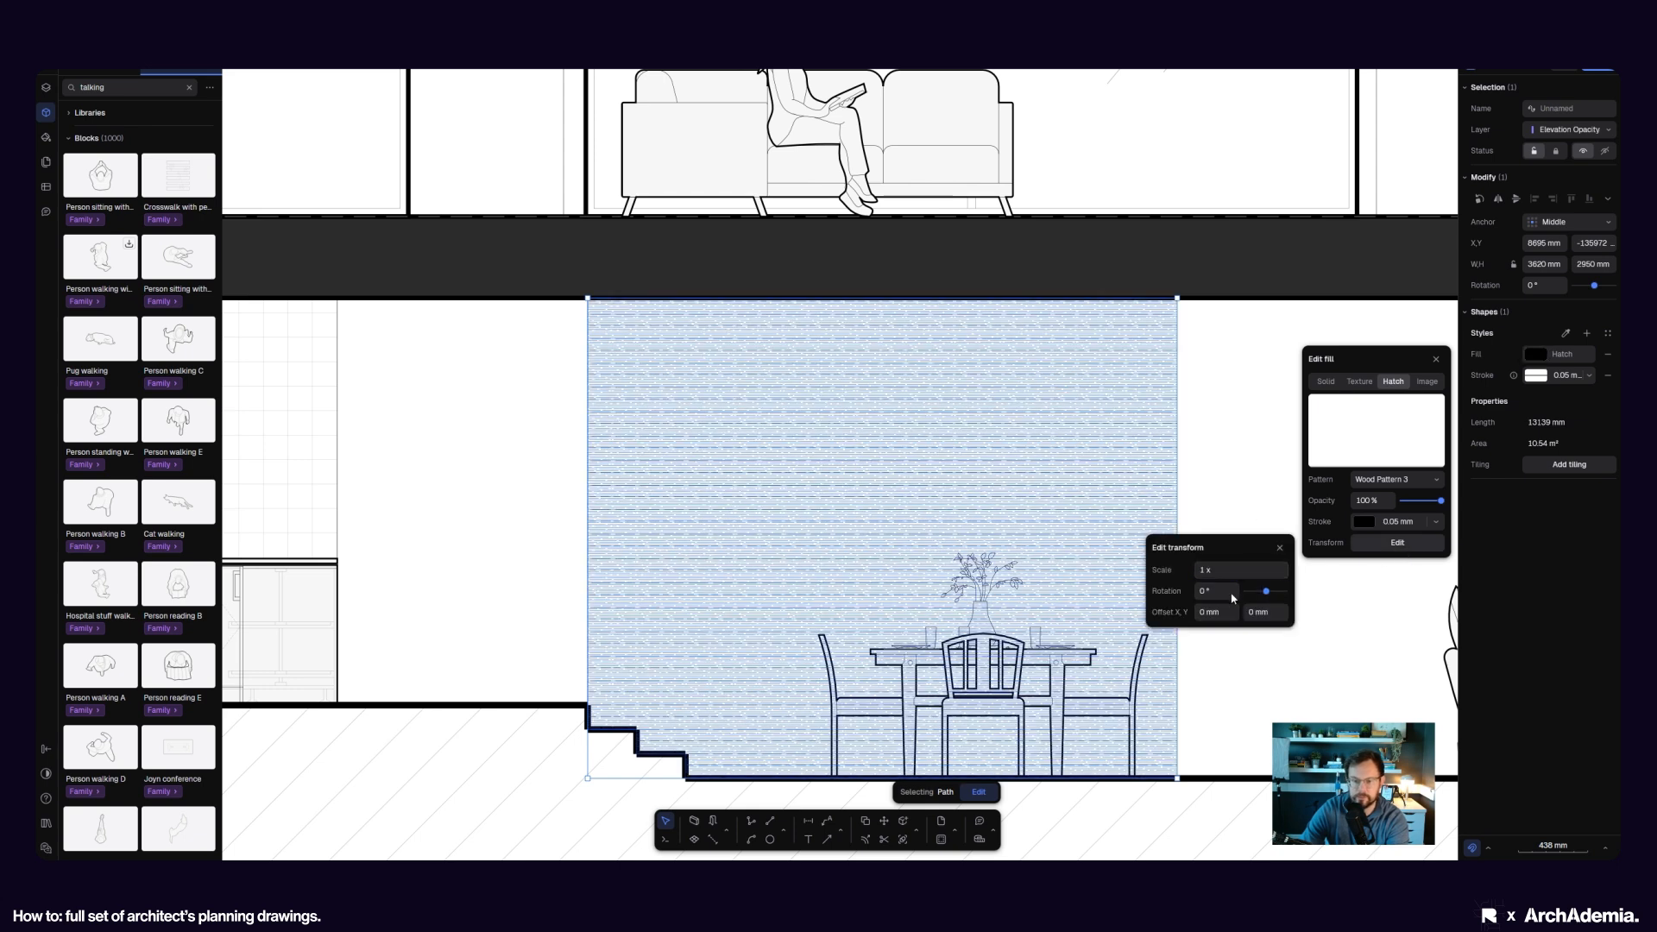
pyautogui.click(1198, 448)
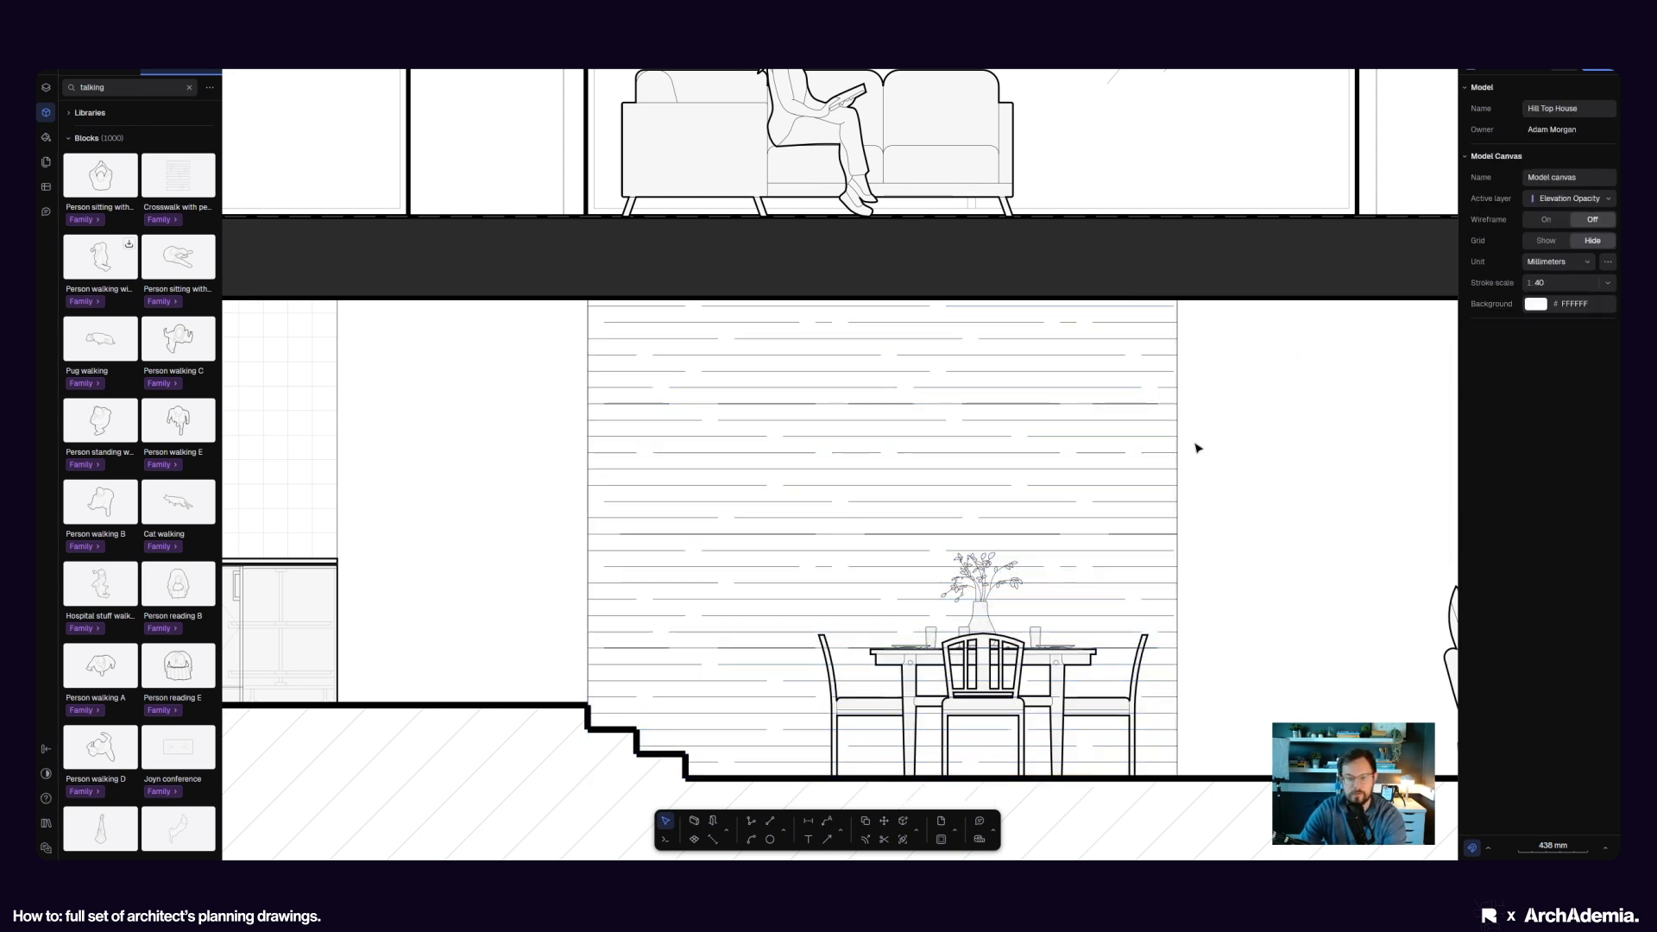
# - Move the wood-hatched dining wall to the Imported blocks layer
pyautogui.click(817, 543)
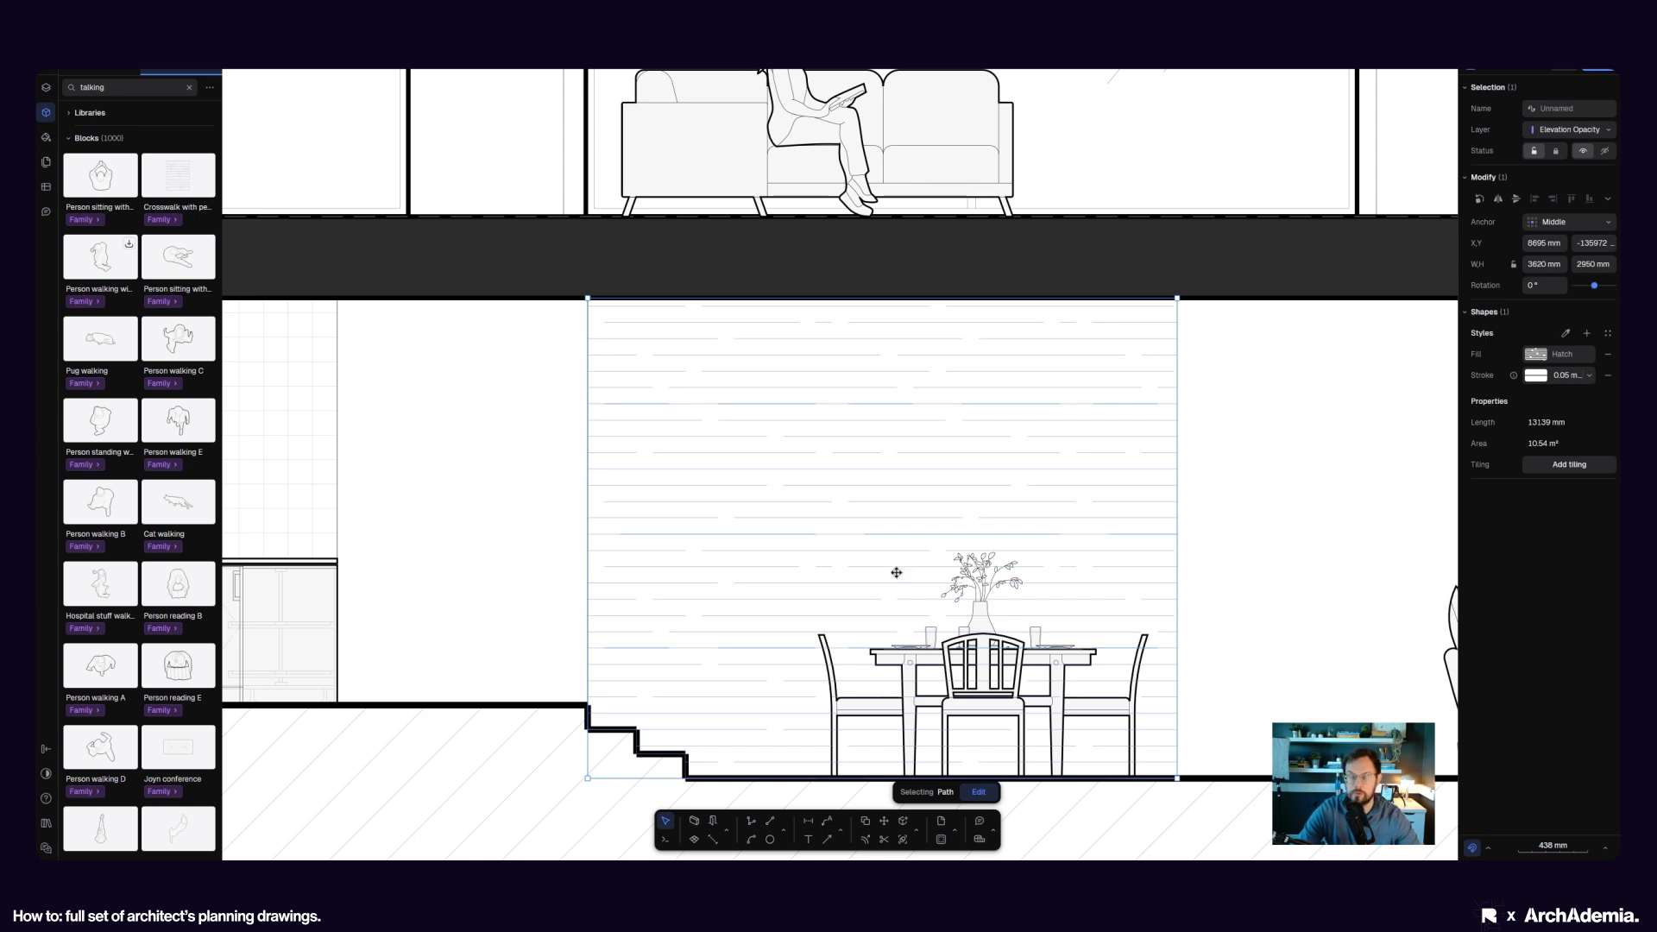
pyautogui.hscroll(1, 1104, 481)
pyautogui.hscroll(1, 1104, 481)
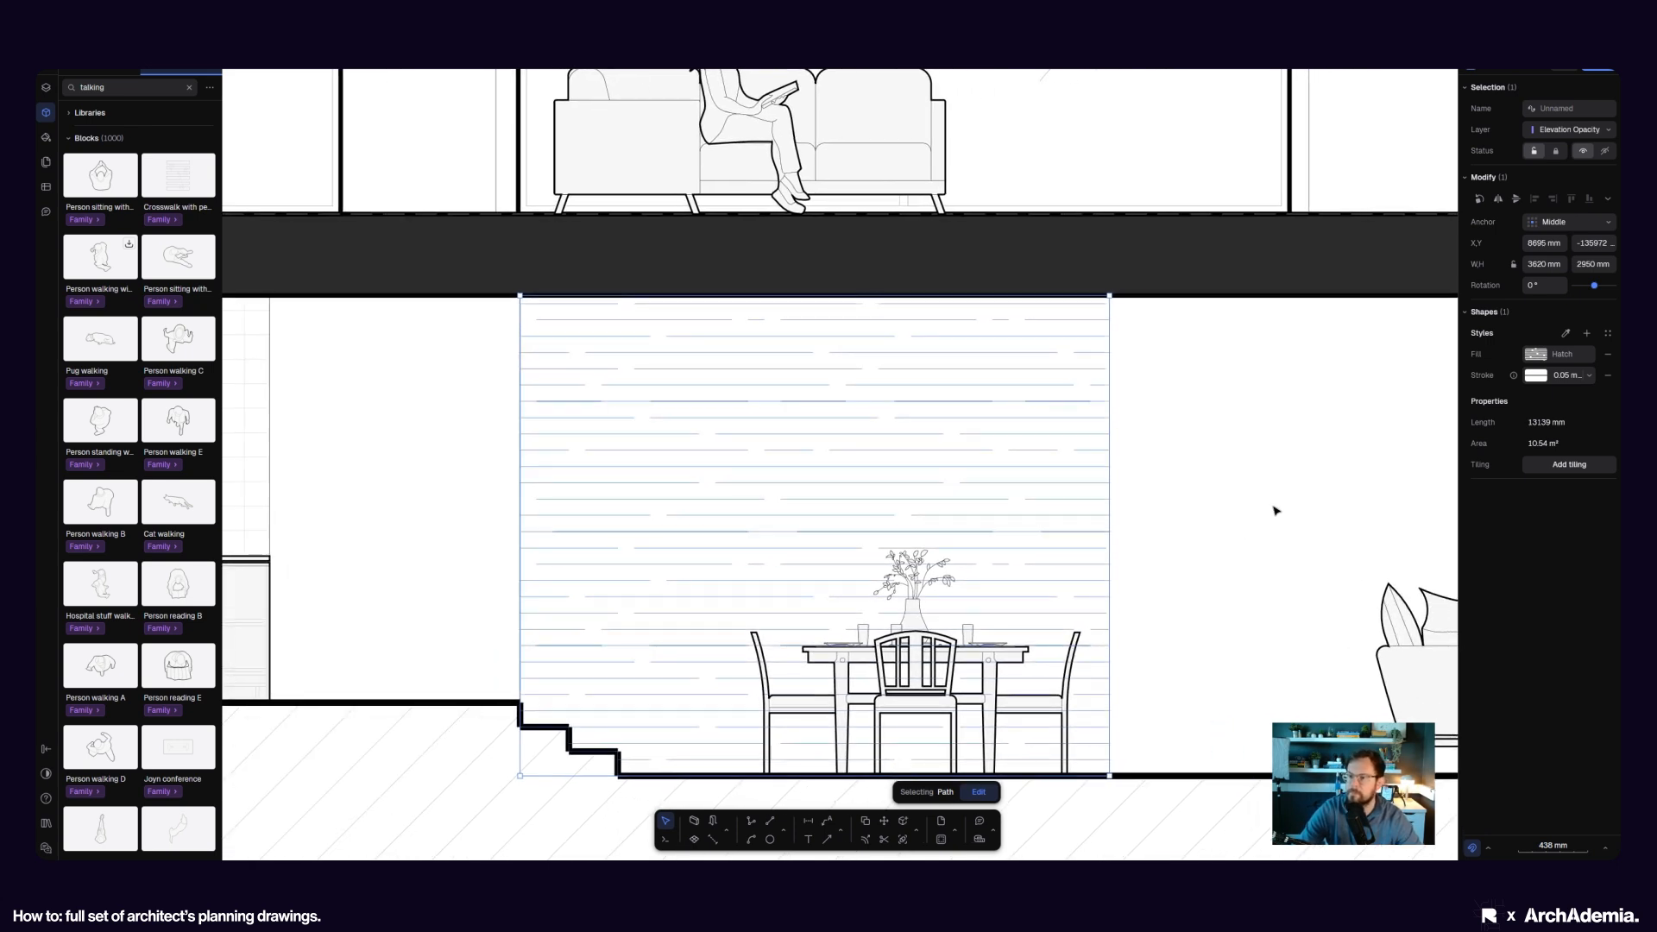
pyautogui.click(1566, 133)
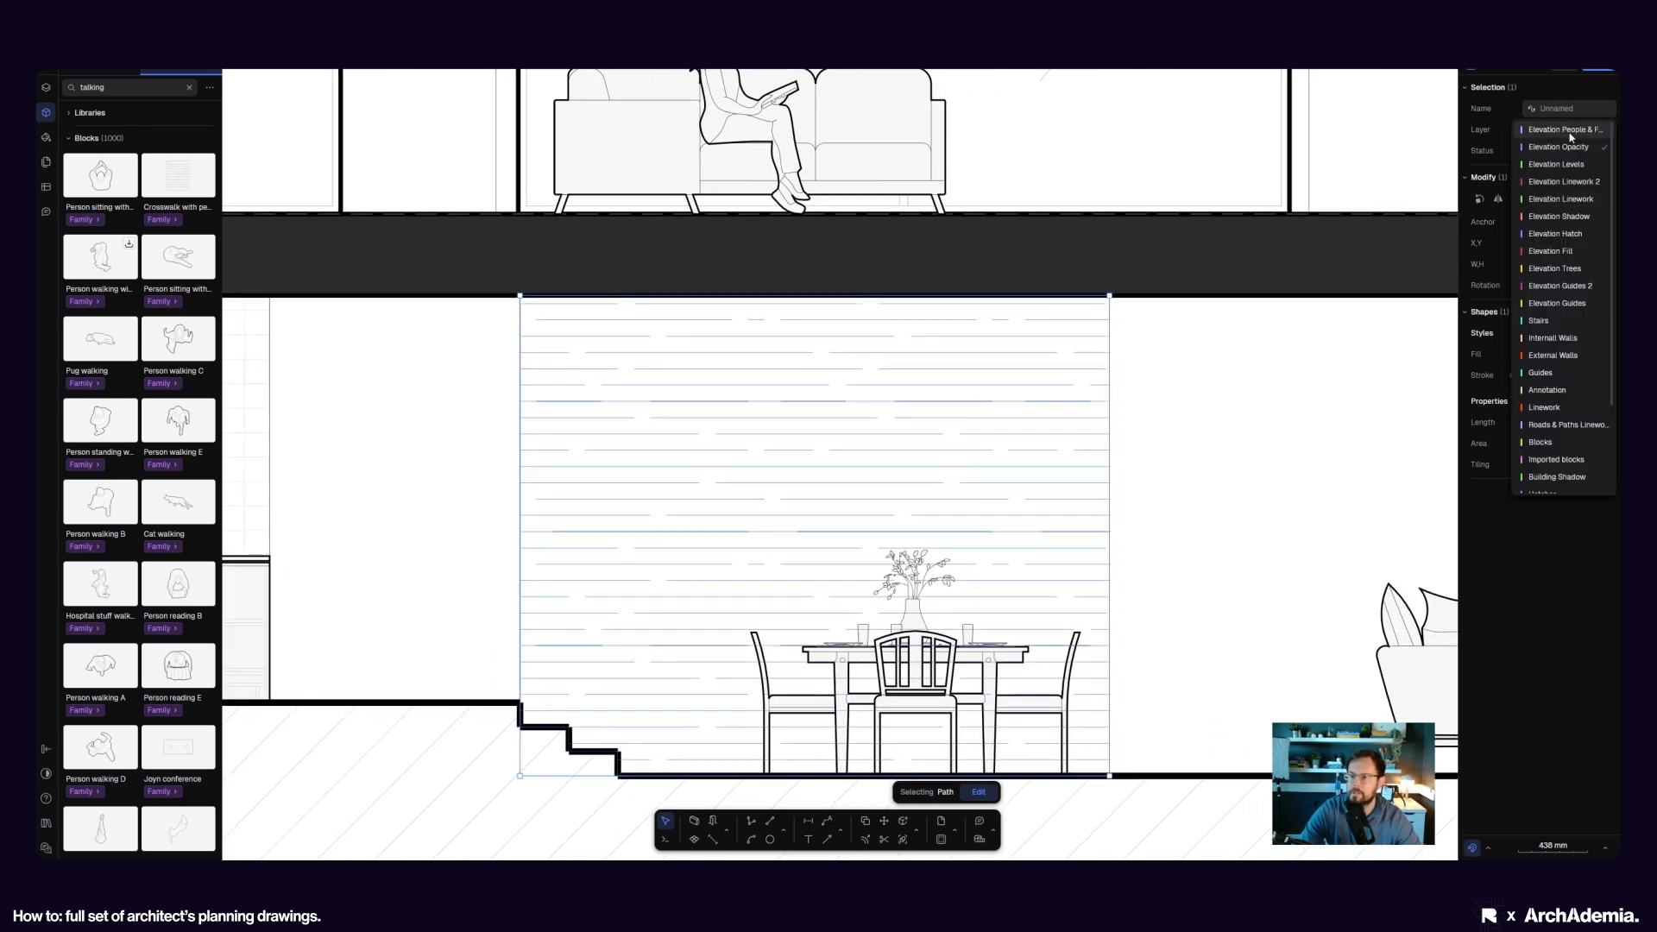
pyautogui.click(1567, 459)
pyautogui.click(1199, 609)
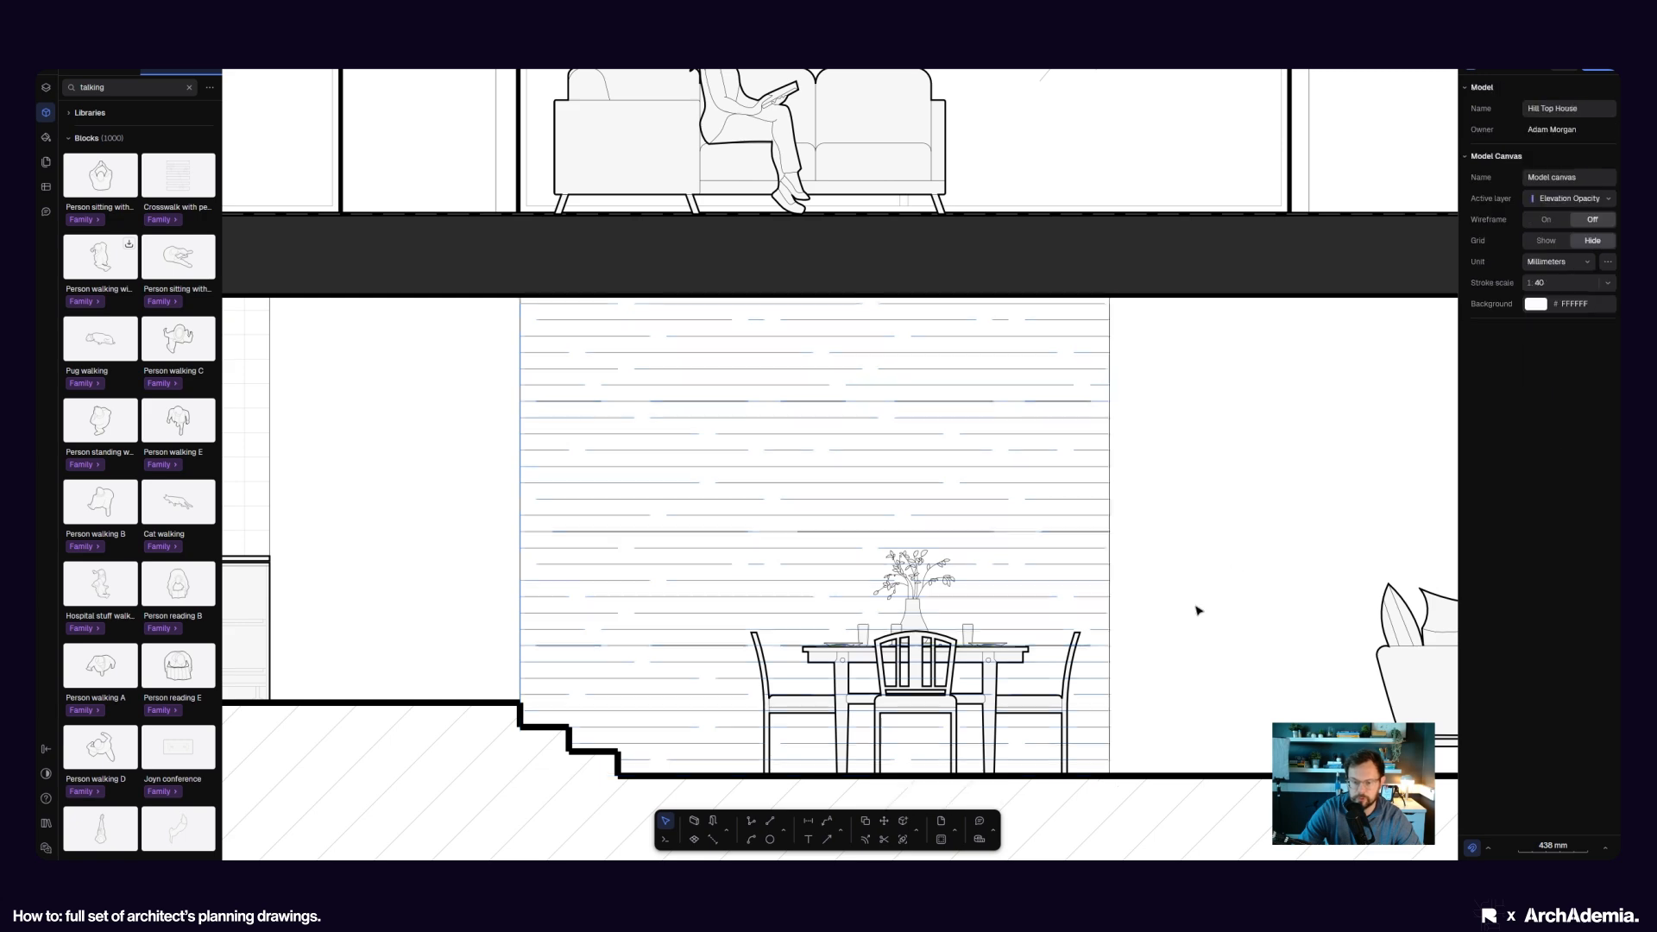
# - Arrange the wood-hatched dining wall behind the dining table and chairs
pyautogui.click(1019, 676)
pyautogui.rightClick(1015, 679)
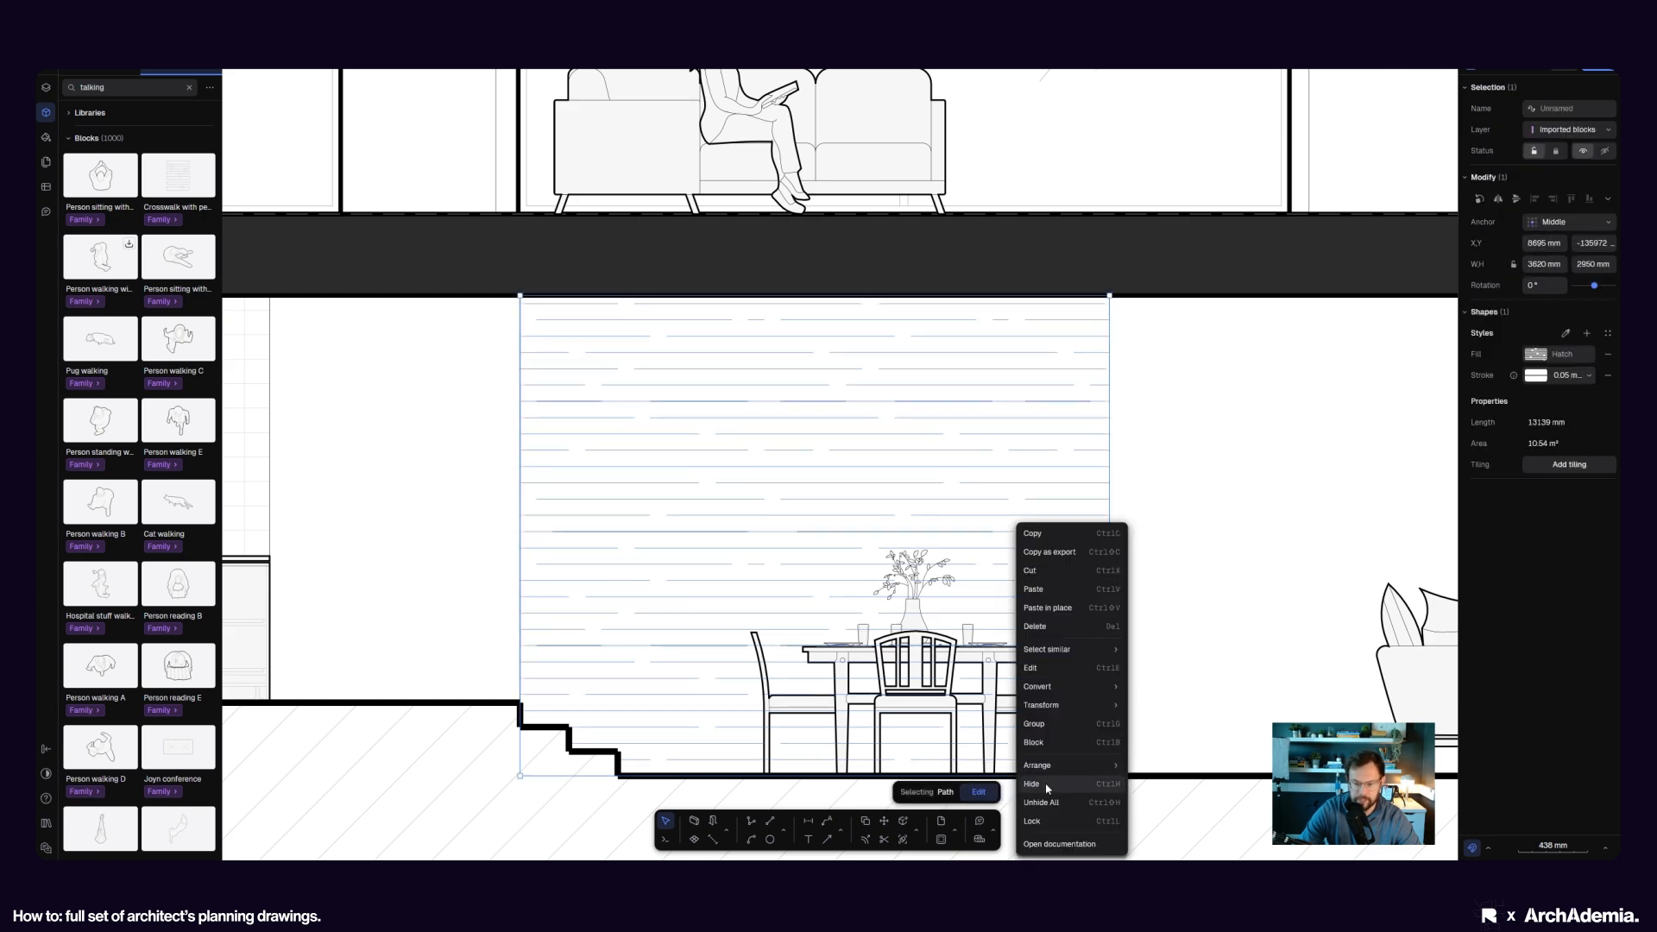
pyautogui.moveTo(1058, 766)
pyautogui.click(1173, 824)
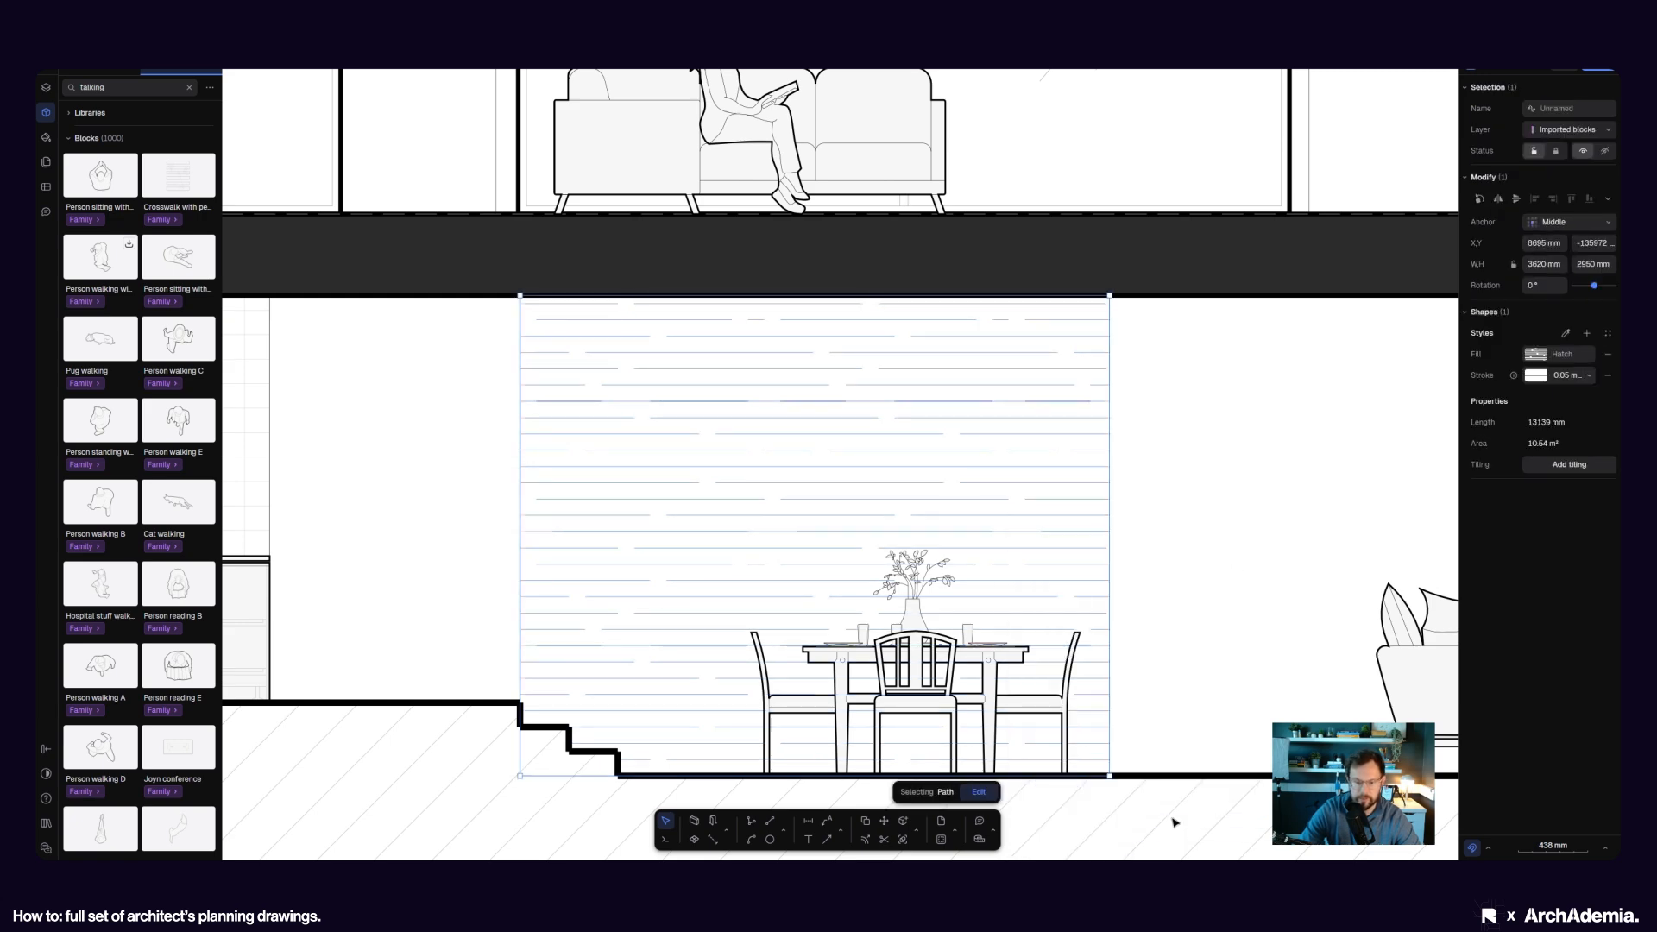
pyautogui.press('Escape')
pyautogui.scroll(8, 883, 738)
pyautogui.scroll(-10, 950, 671)
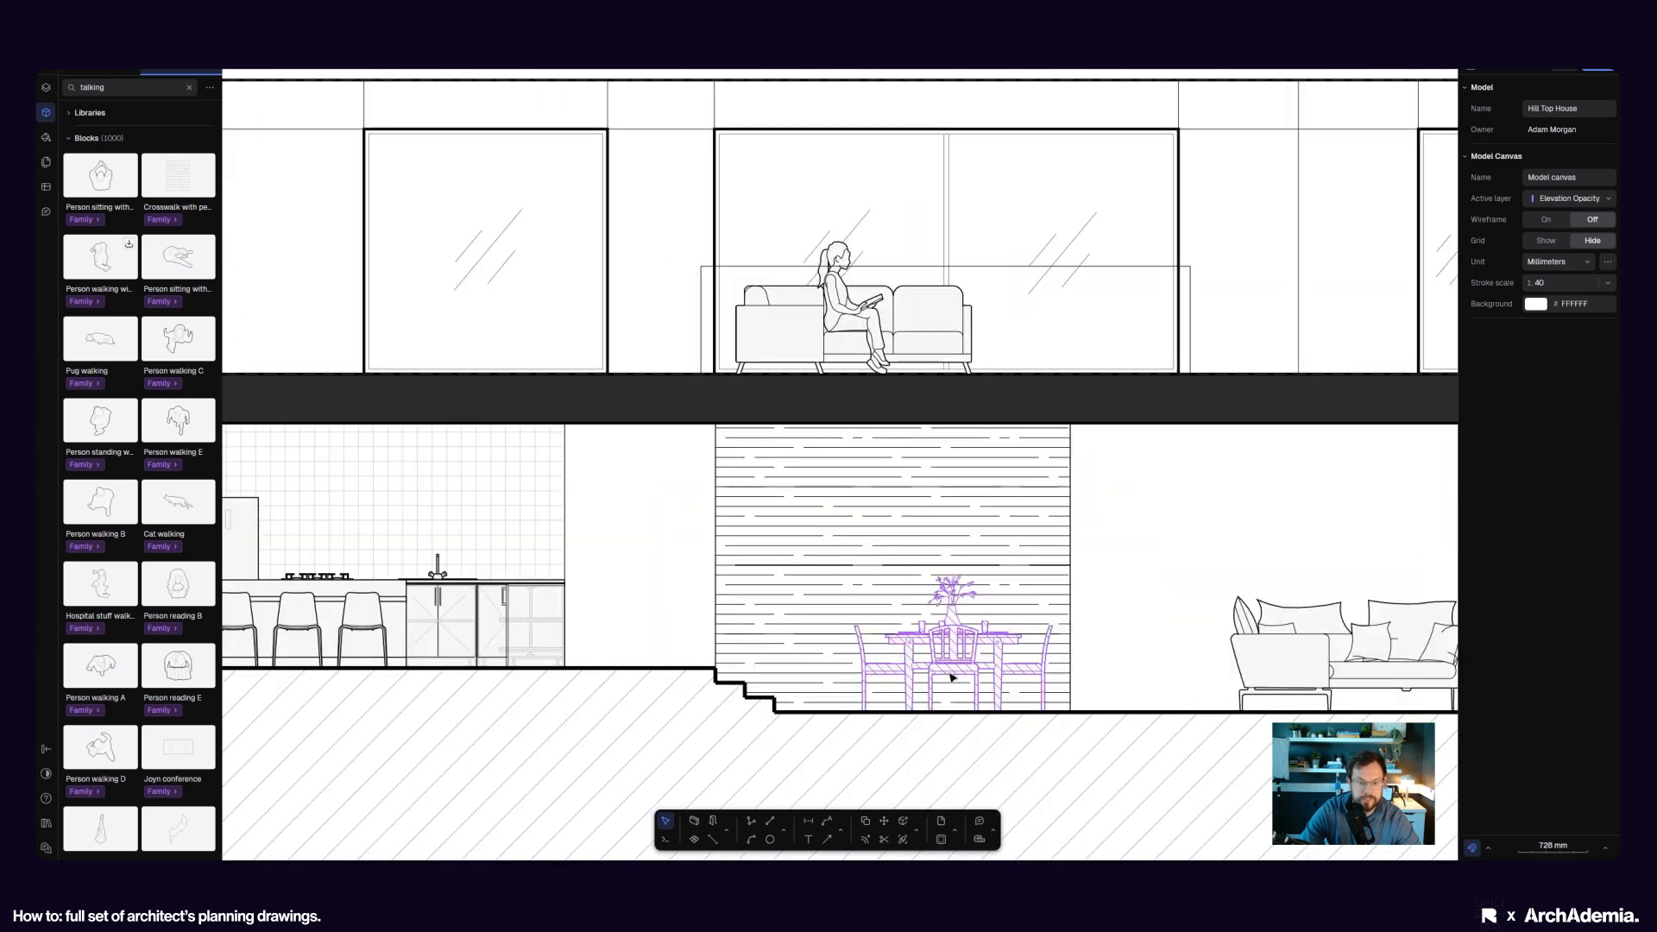
# - Set the dining wall's wood hatch opacity to 50%
pyautogui.scroll(4, 1013, 636)
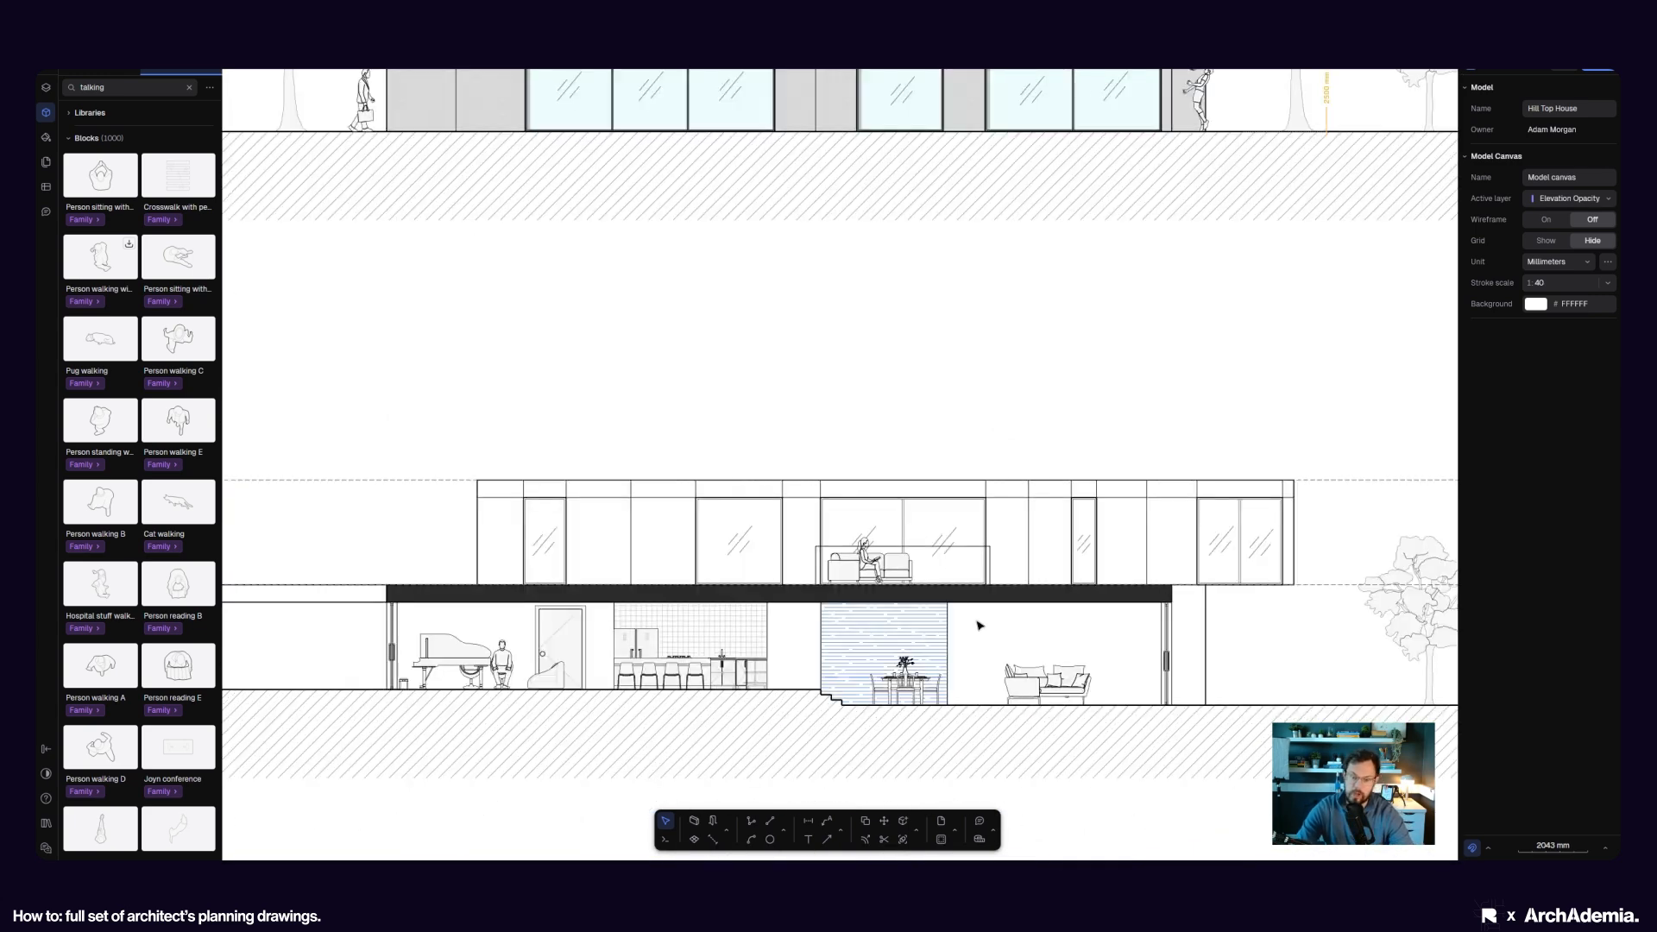
pyautogui.click(941, 626)
pyautogui.click(1539, 355)
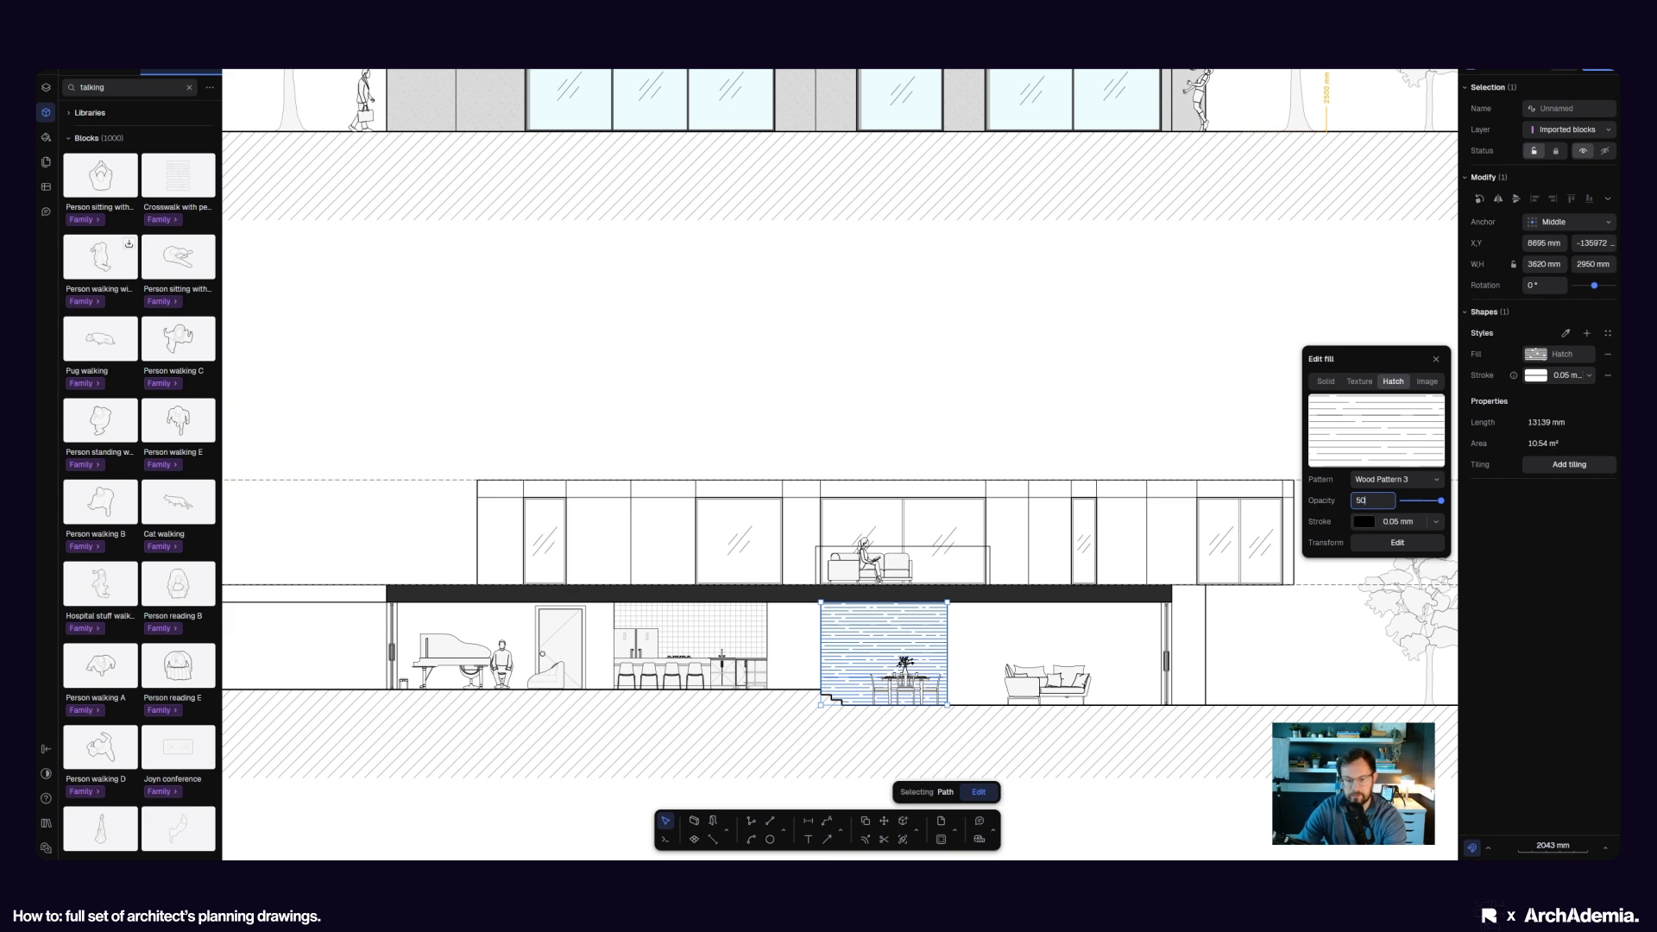
pyautogui.click(1102, 374)
pyautogui.scroll(10, 821, 673)
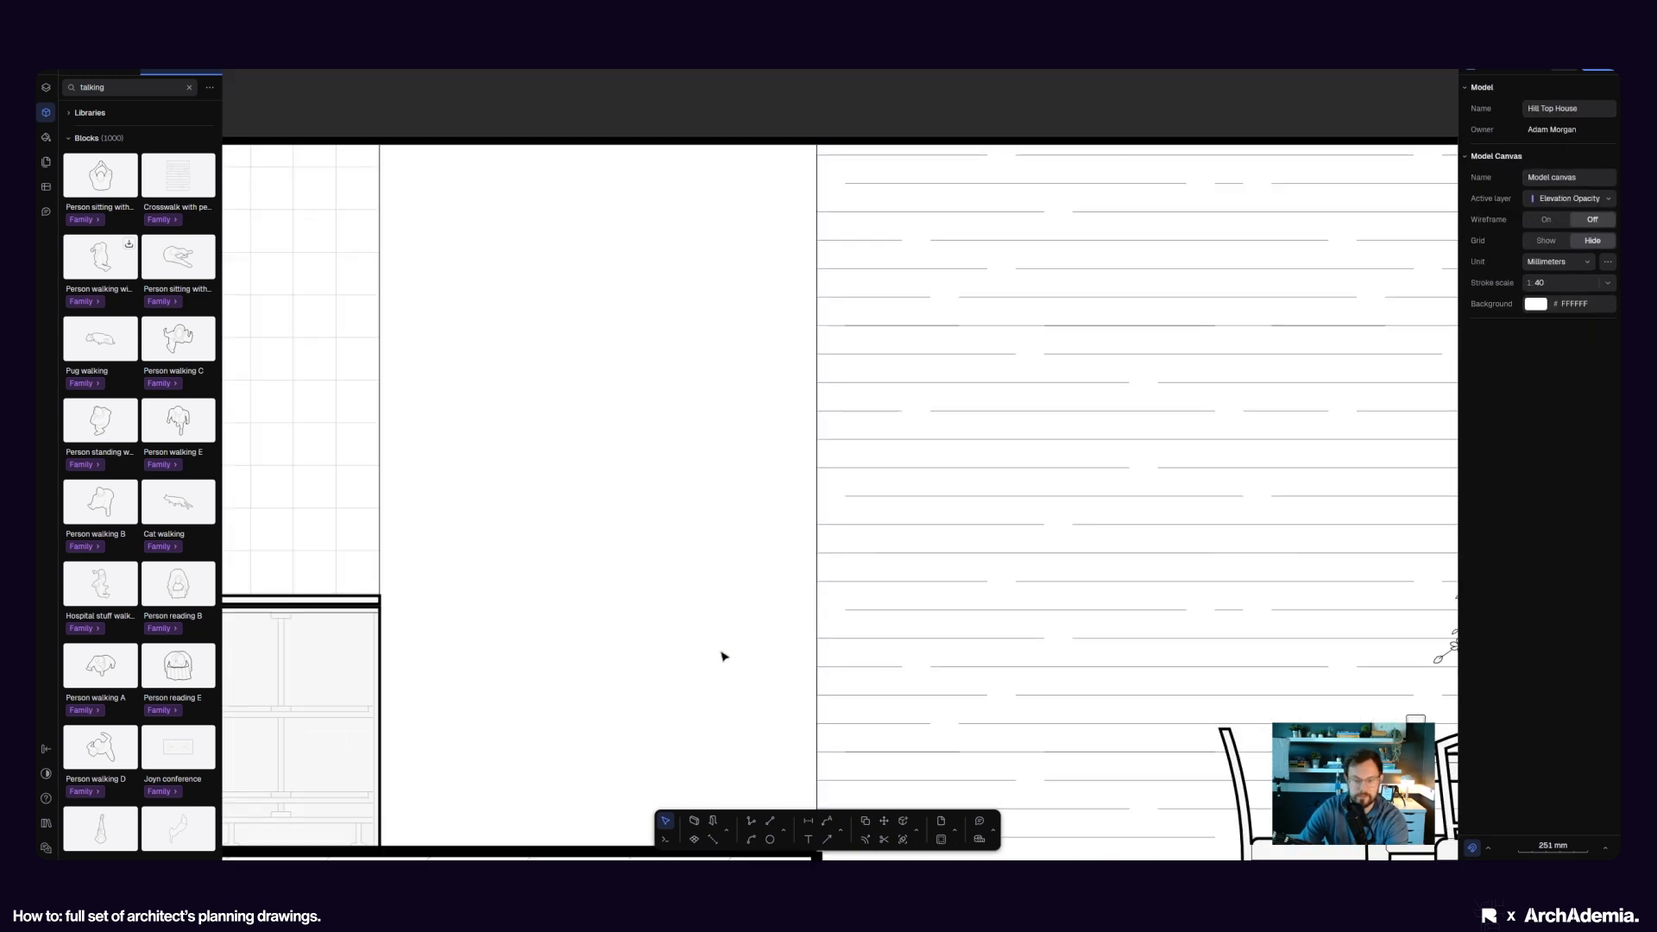
pyautogui.scroll(-10, 724, 656)
# - Reduce the dining wall's wood hatch opacity to 25%
pyautogui.click(849, 571)
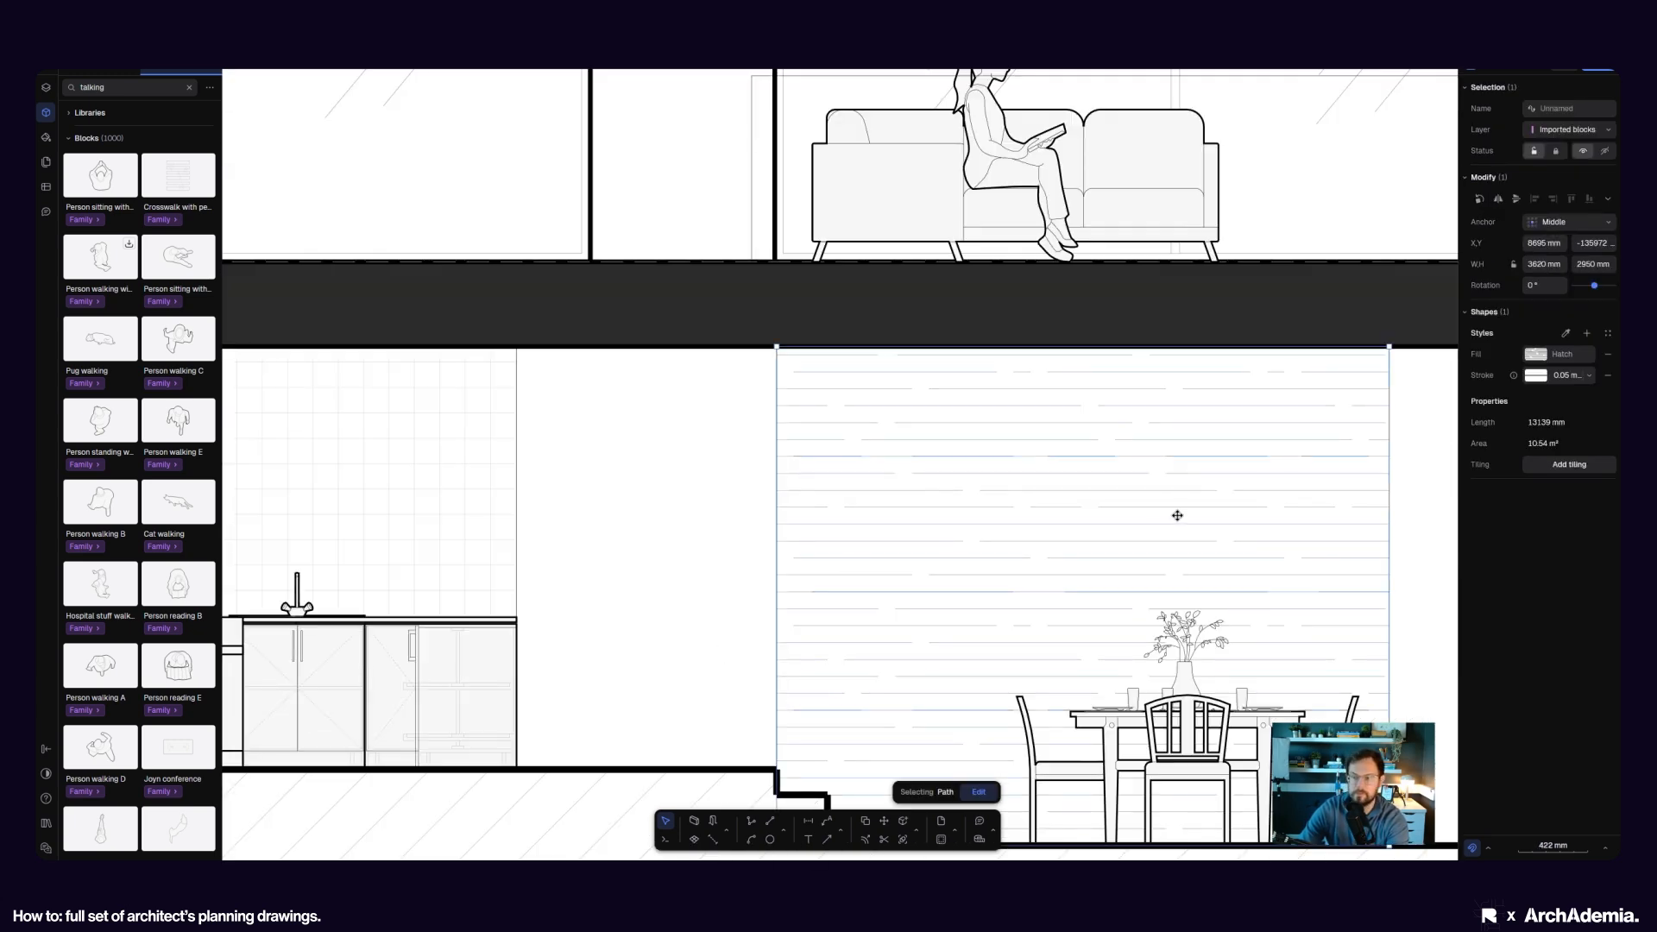
pyautogui.click(1569, 361)
pyautogui.write('20')
pyautogui.press('Return')
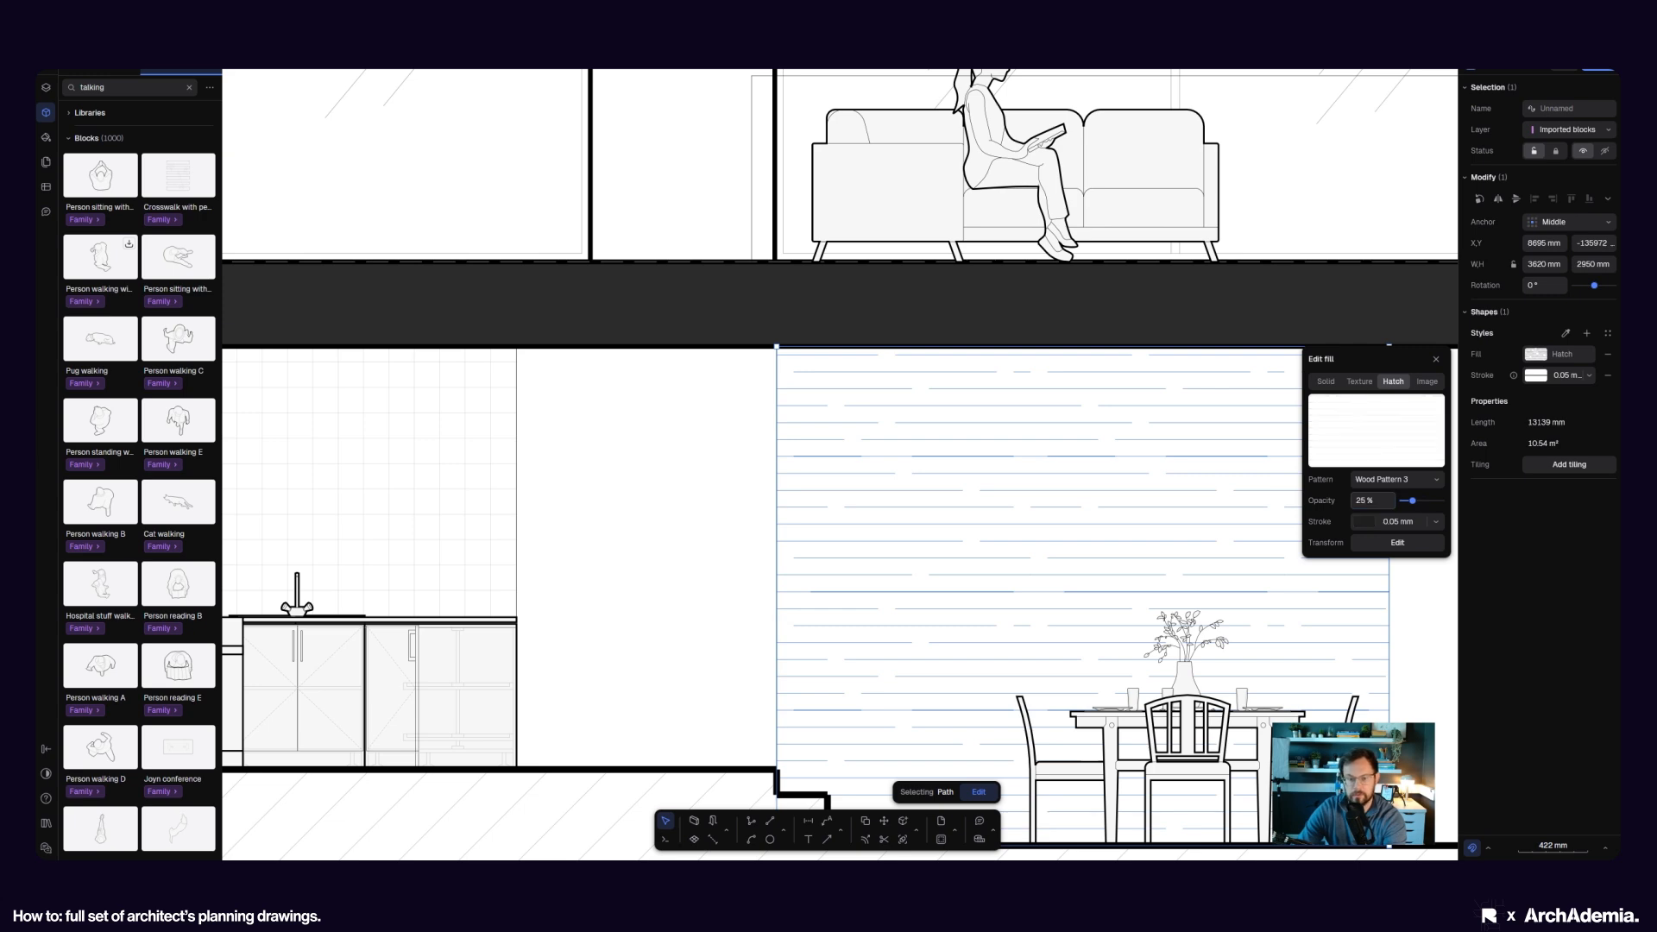
pyautogui.click(690, 503)
# - Review the furnished section against the floor plan and elevation to find which living room furnishings are still missing
pyautogui.scroll(-5, 678, 514)
pyautogui.moveTo(672, 512); pyautogui.dragTo(843, 561, button='middle')
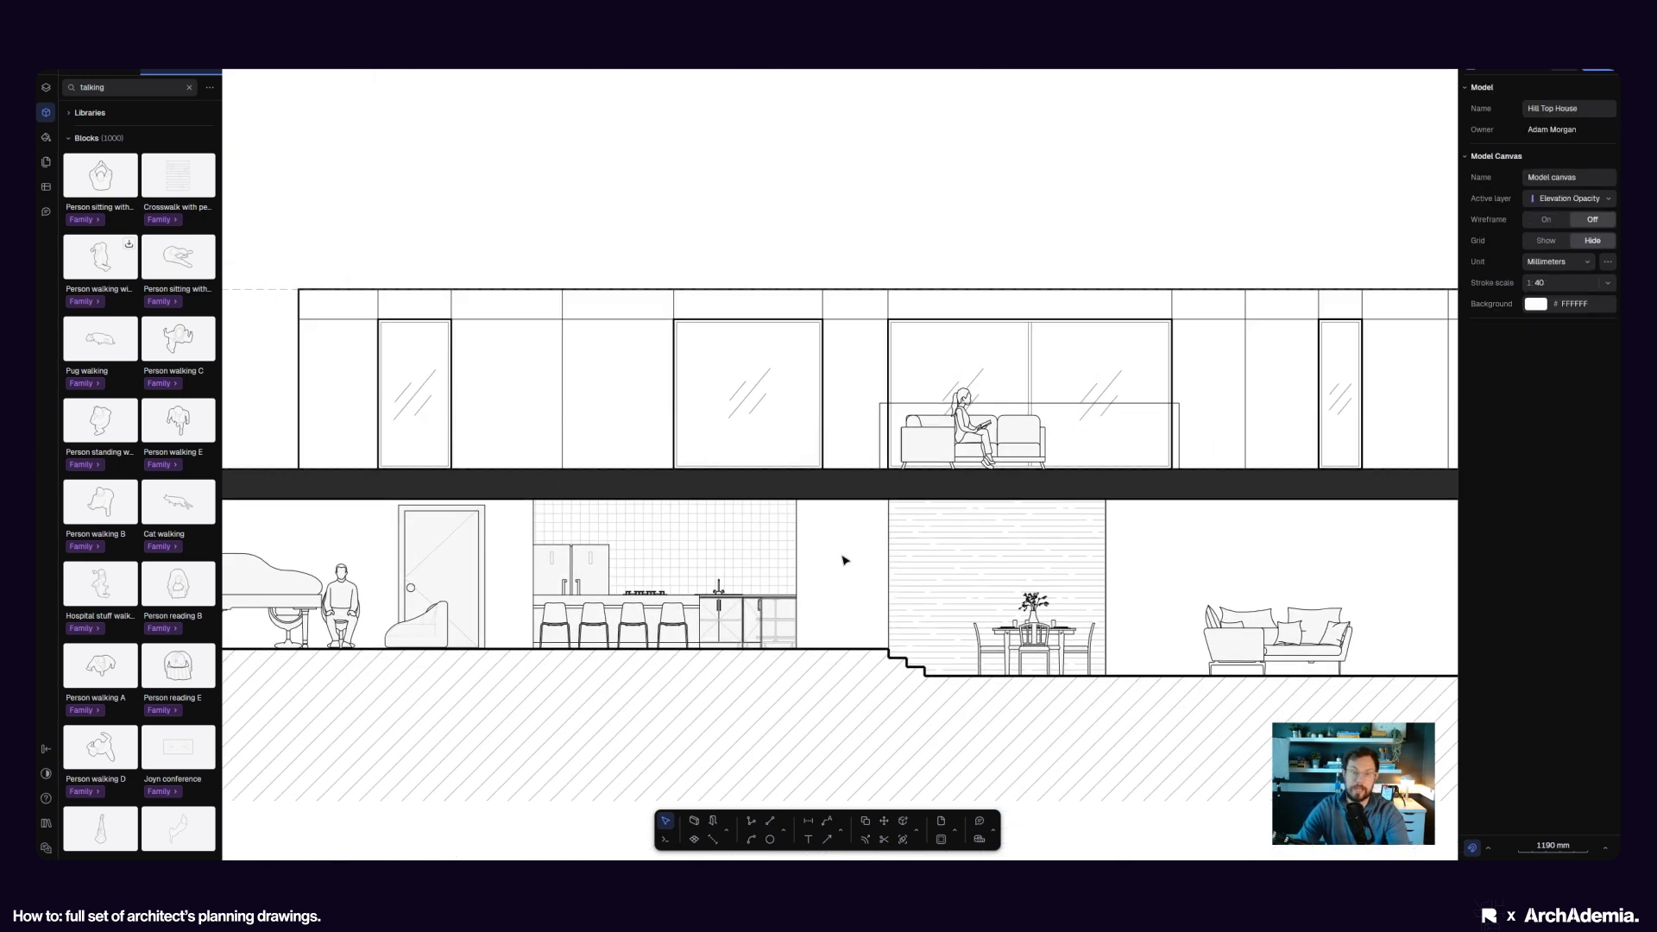
pyautogui.scroll(-3, 842, 562)
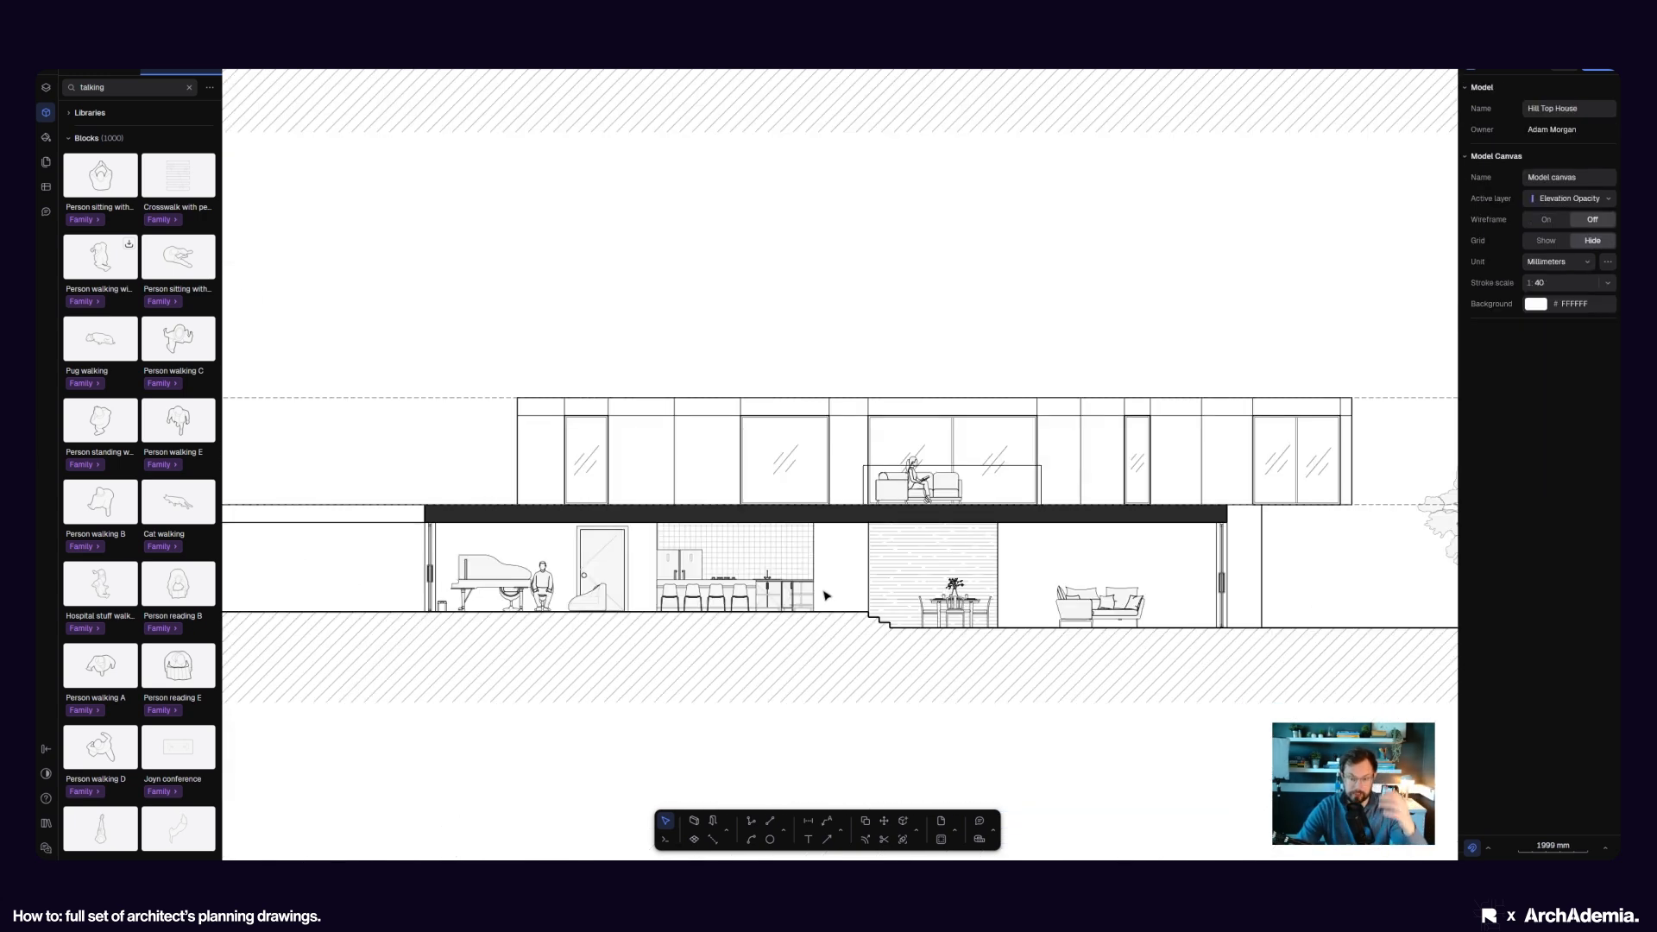
pyautogui.moveTo(1064, 567); pyautogui.dragTo(960, 625, button='middle')
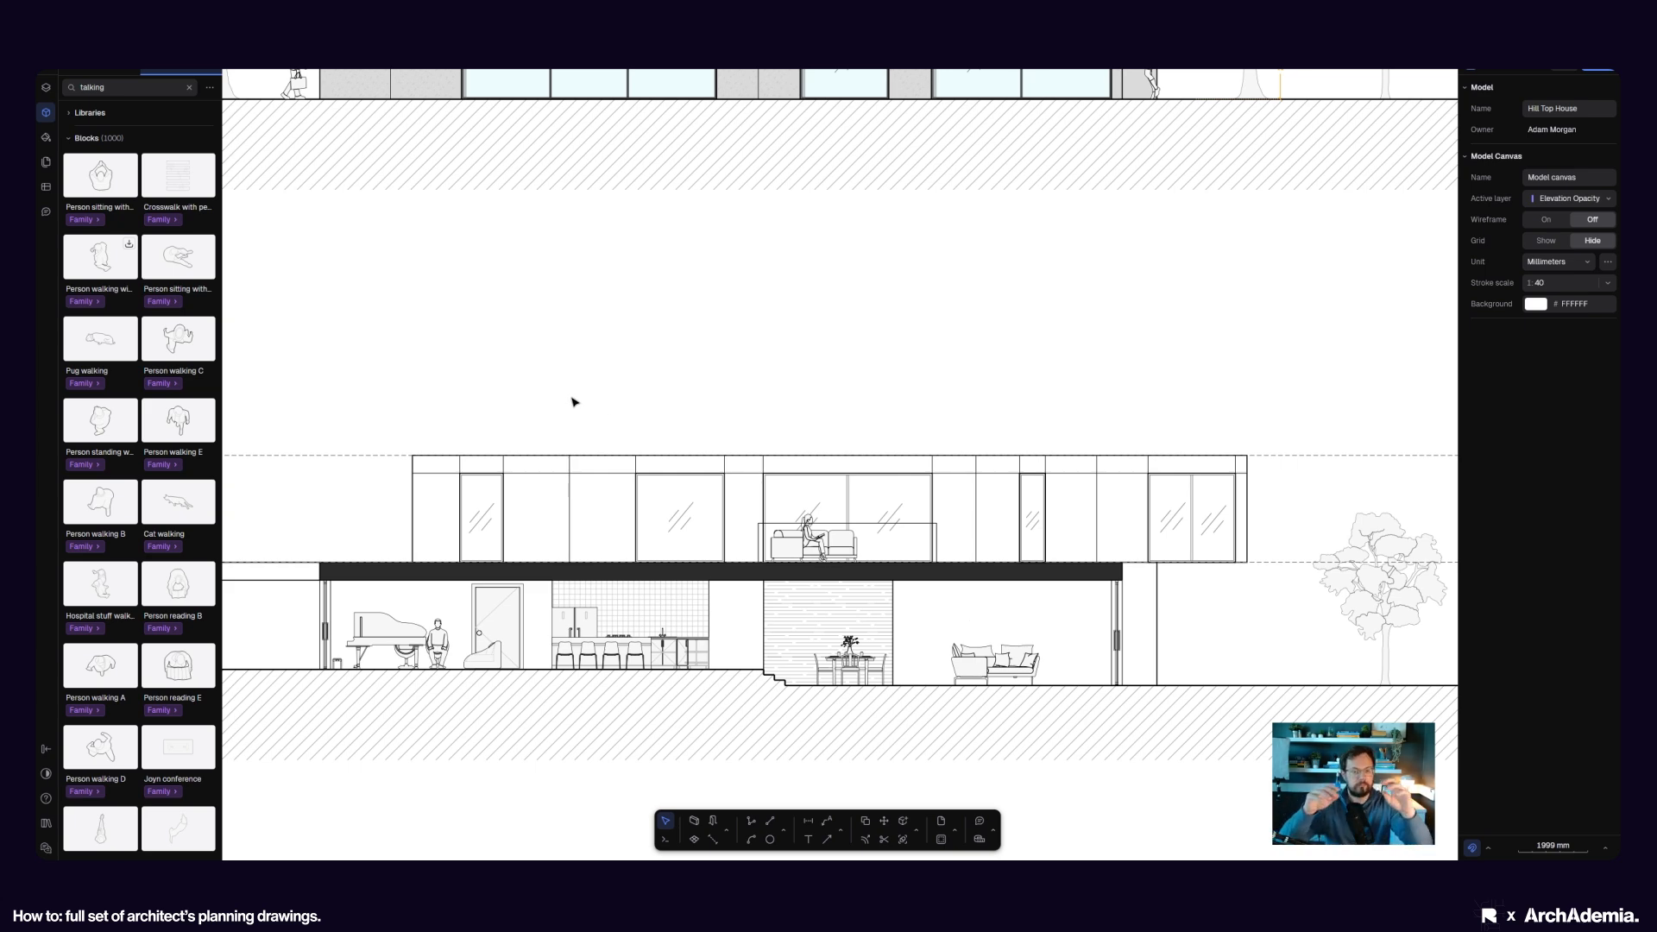
pyautogui.scroll(-5, 643, 490)
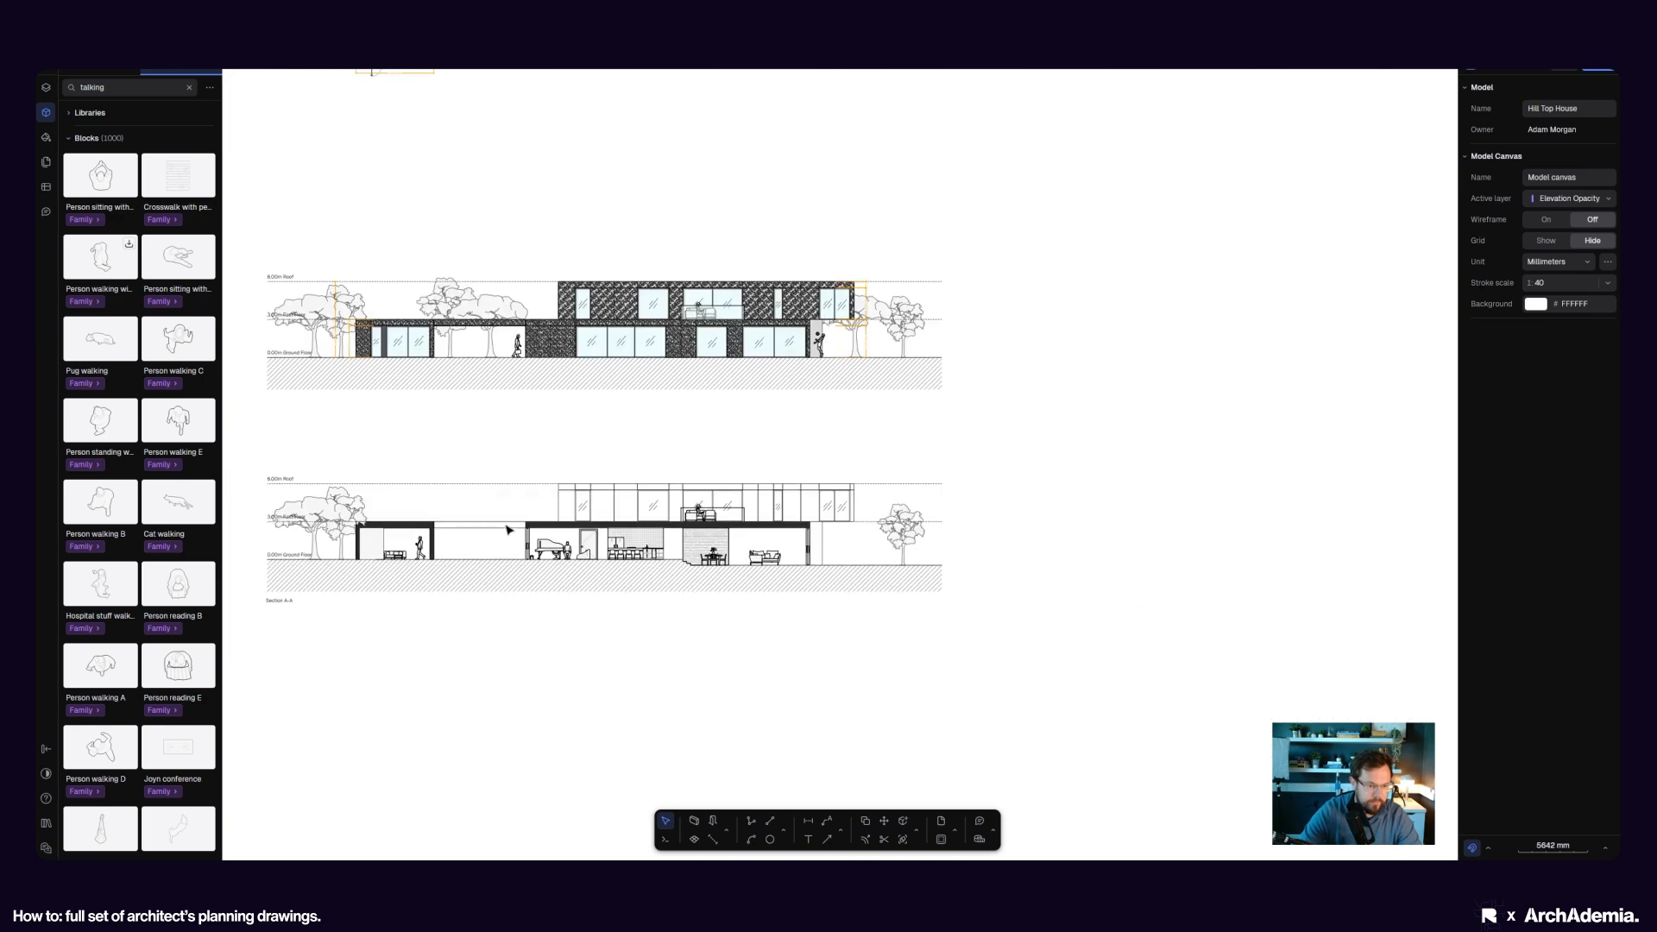
pyautogui.scroll(5, 636, 592)
pyautogui.scroll(-5, 971, 574)
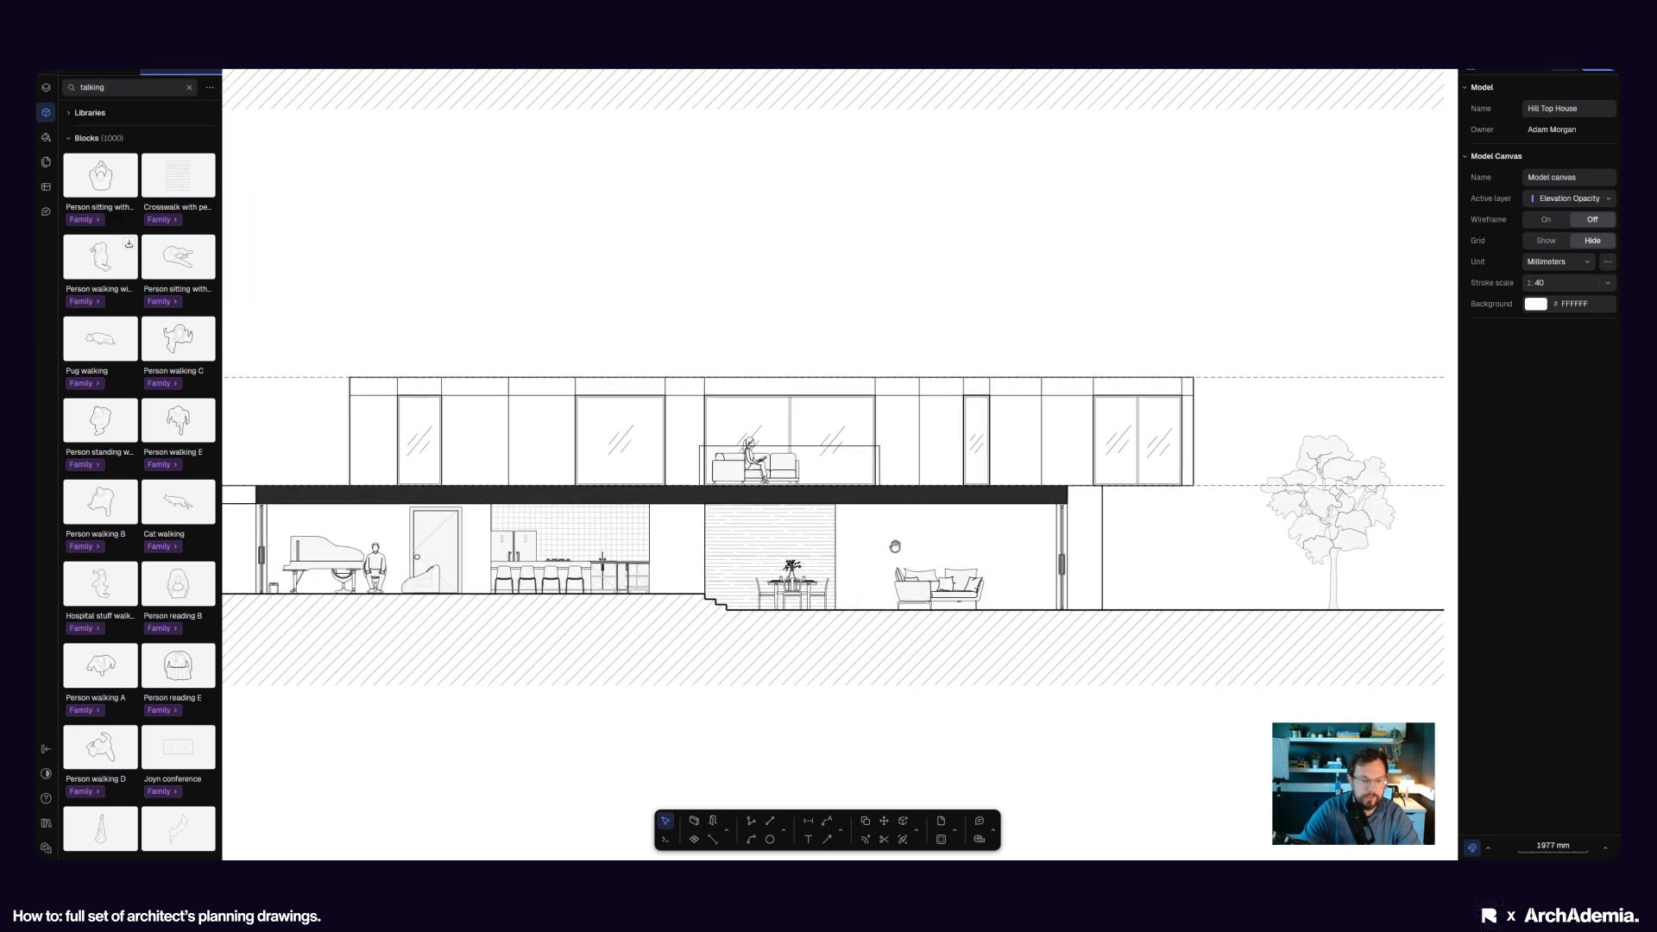
pyautogui.scroll(-5, 809, 664)
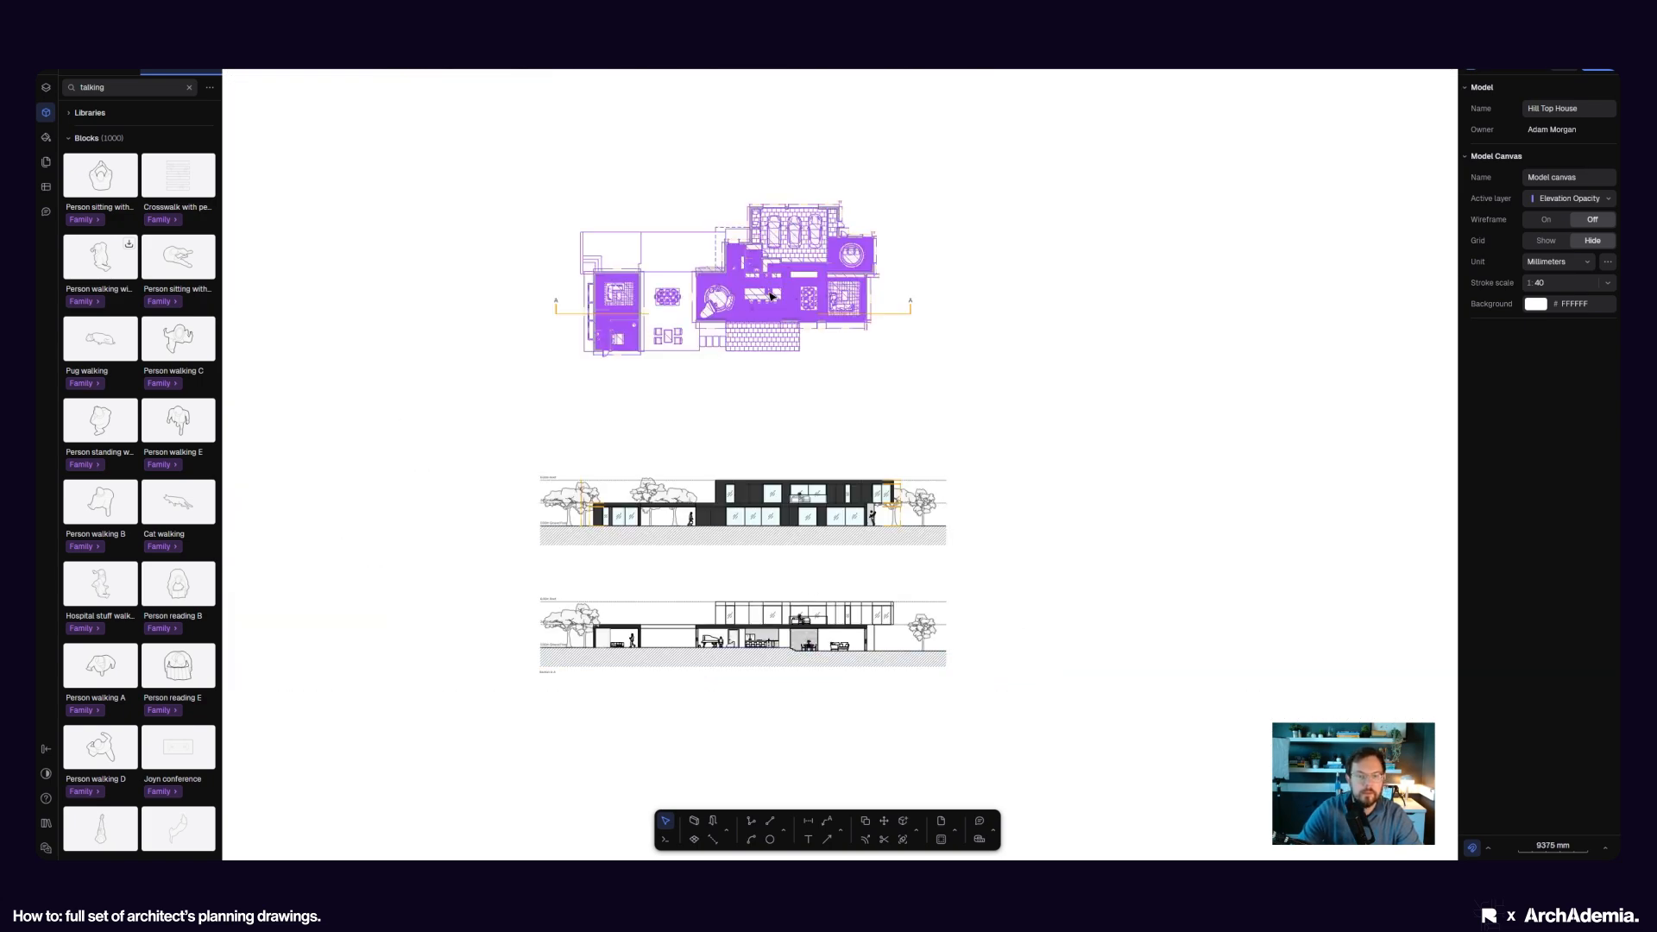
pyautogui.scroll(5, 771, 287)
pyautogui.moveTo(836, 503); pyautogui.dragTo(835, 488, button='middle')
pyautogui.scroll(-5, 828, 654)
pyautogui.scroll(8, 943, 518)
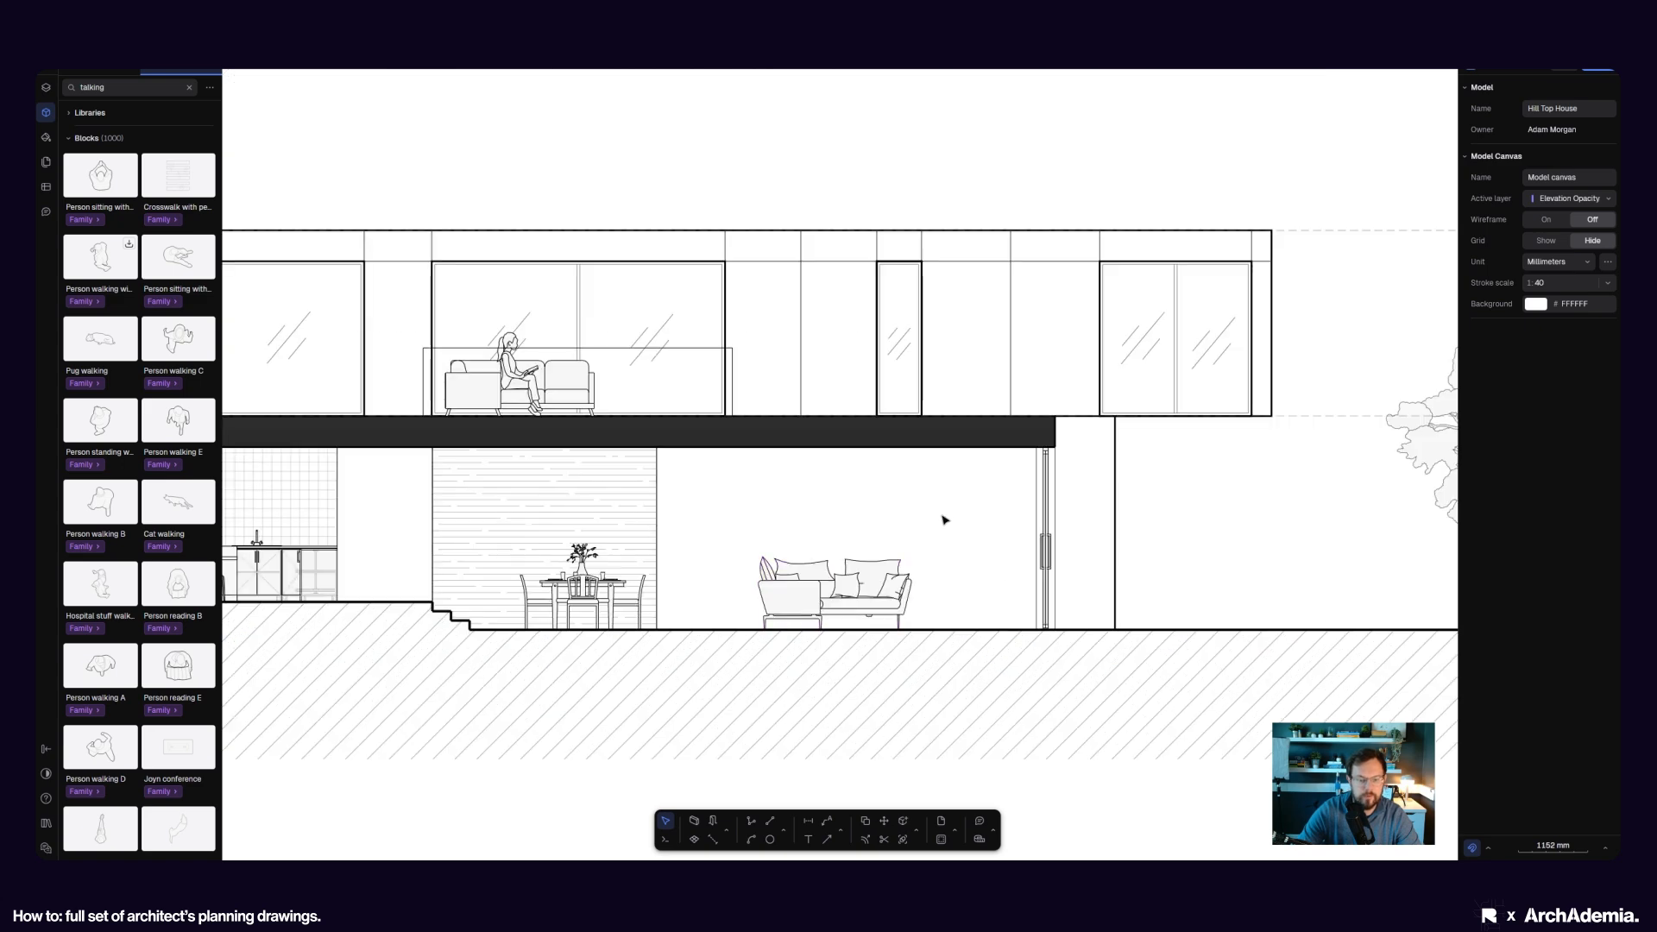
# - Search the block library for "book" and place a Shelving 3-section M block above the living room sofa
pyautogui.click(190, 88)
pyautogui.write('book')
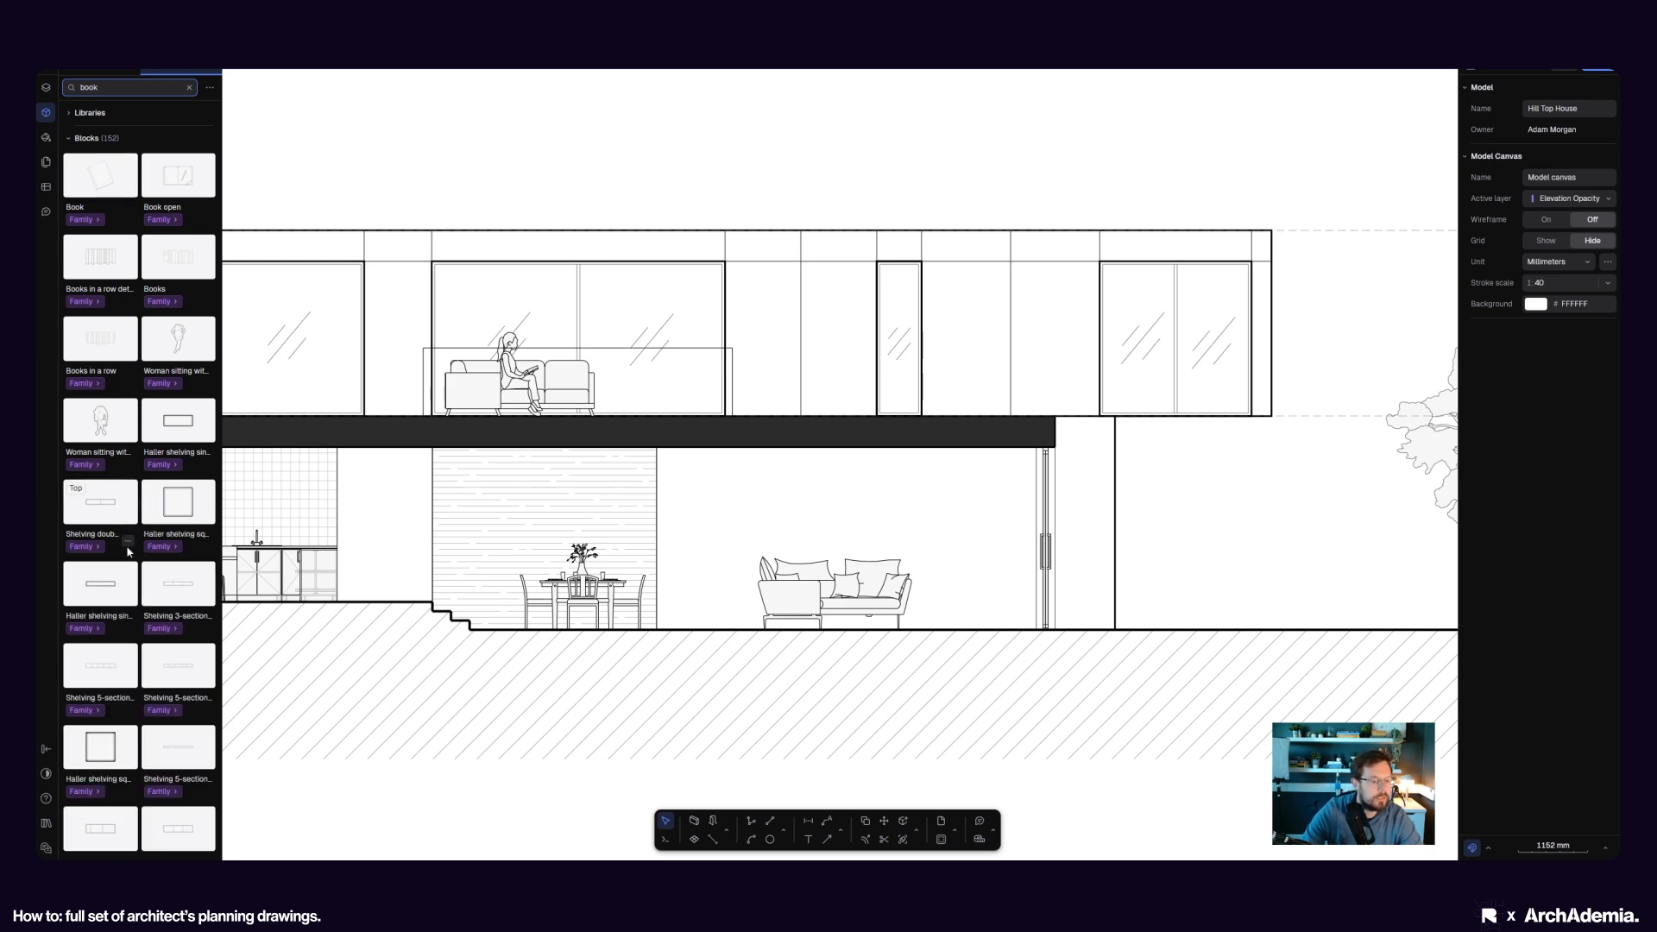
pyautogui.scroll(-3, 128, 553)
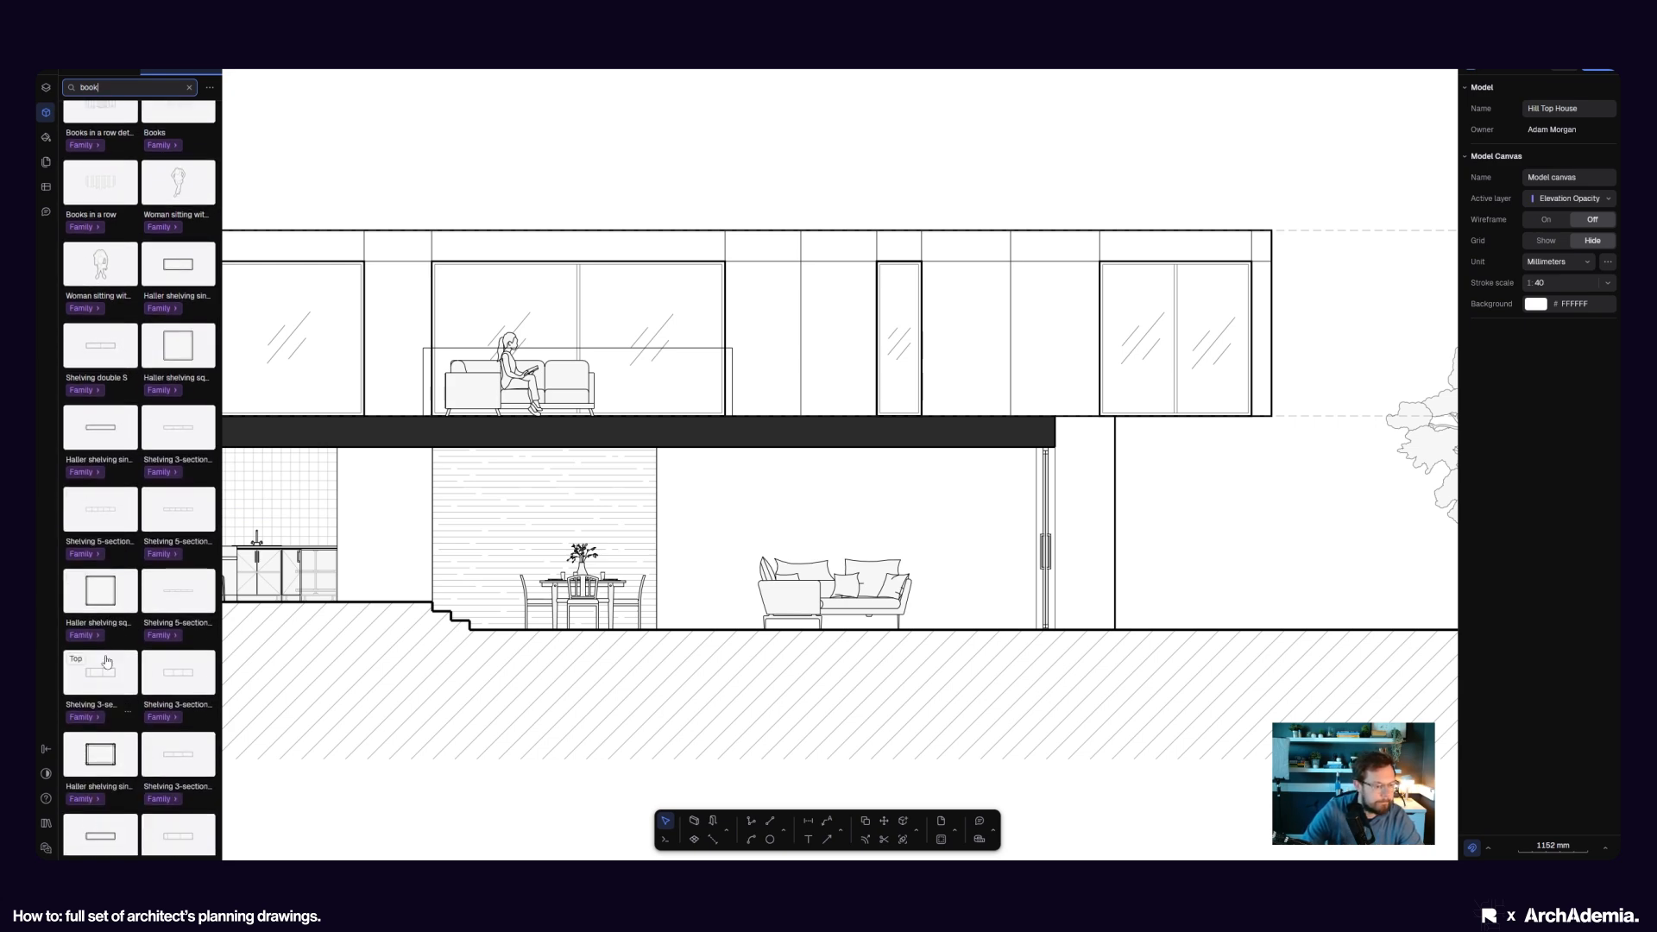
pyautogui.scroll(-3, 107, 662)
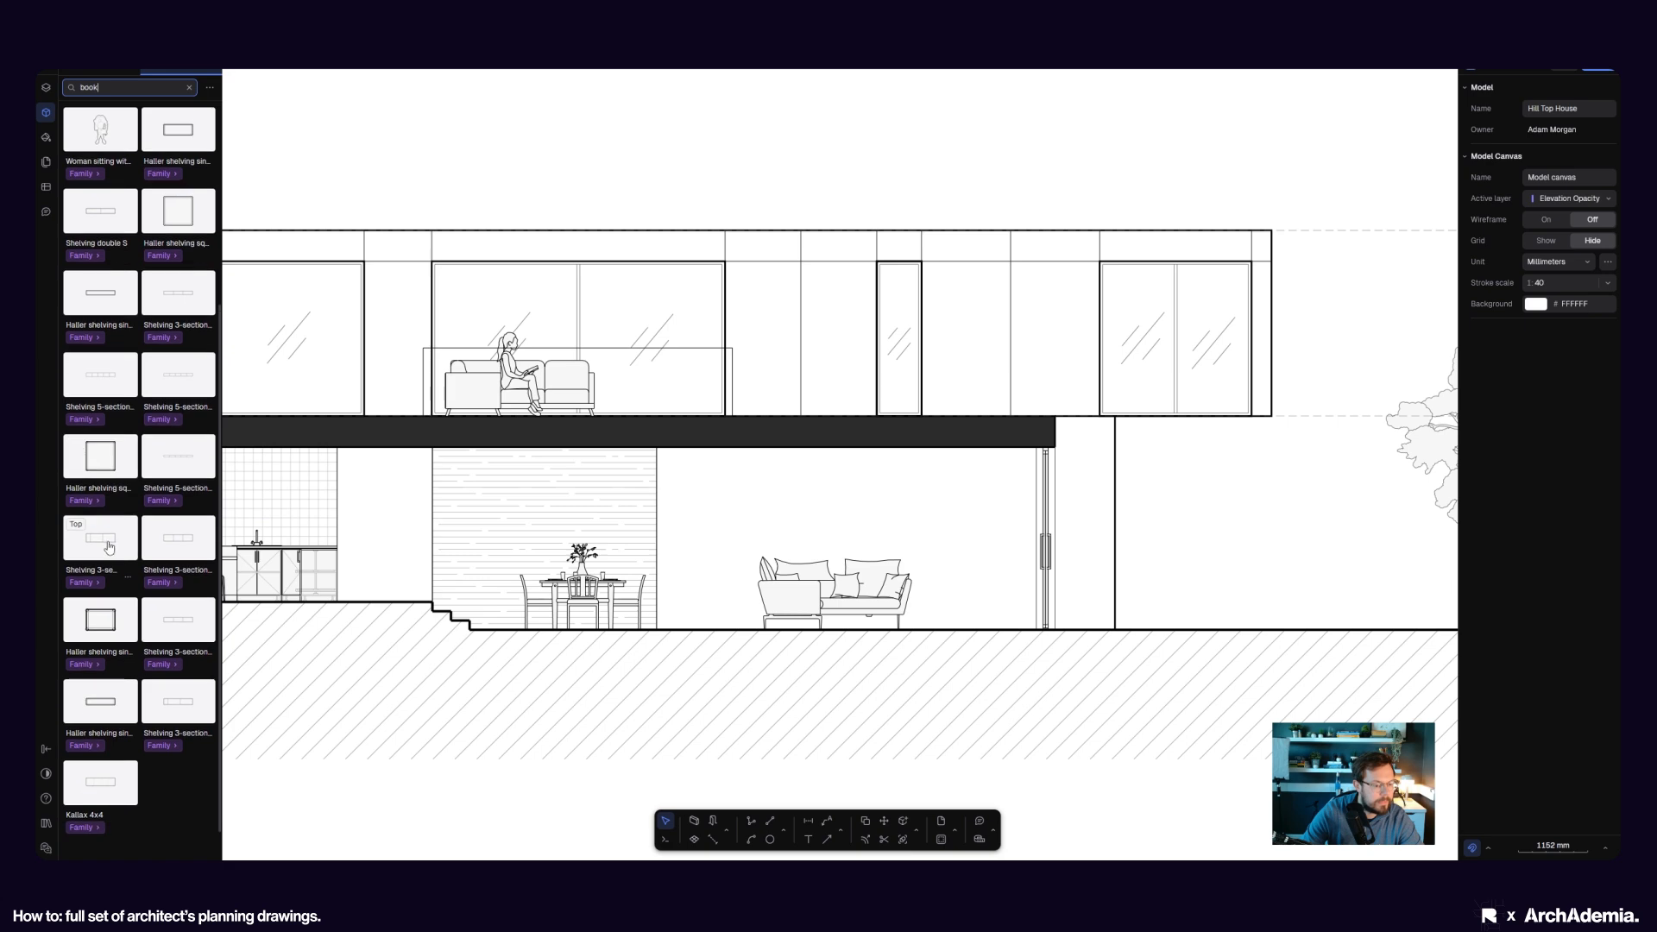
pyautogui.scroll(-5, 175, 690)
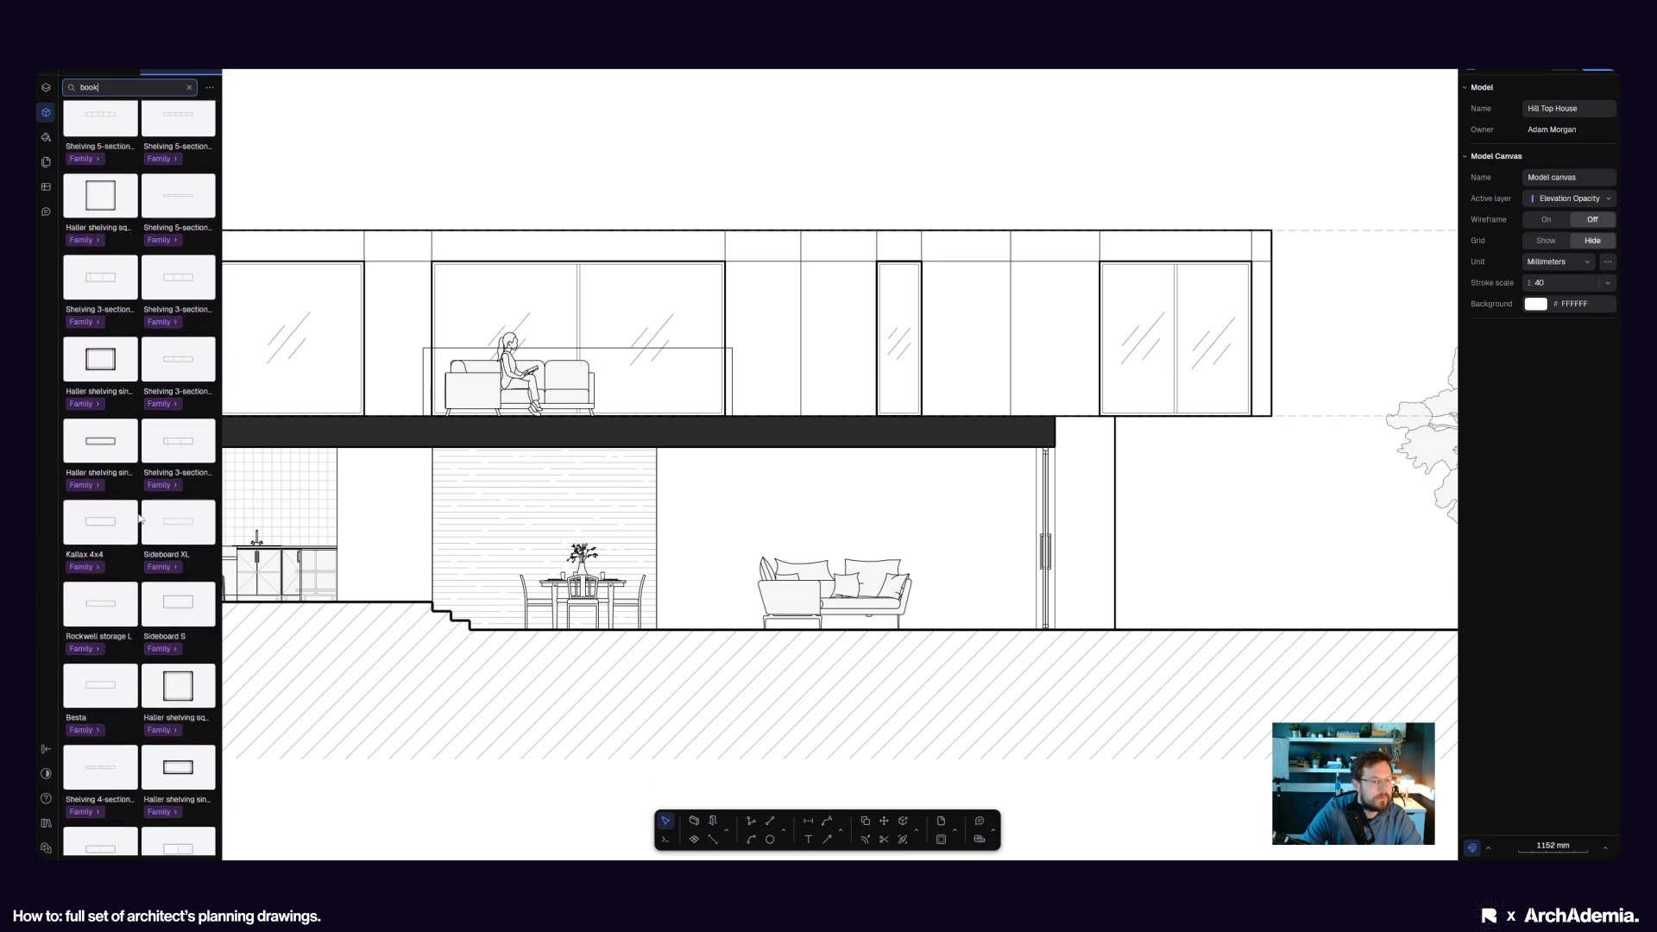
pyautogui.click(174, 375)
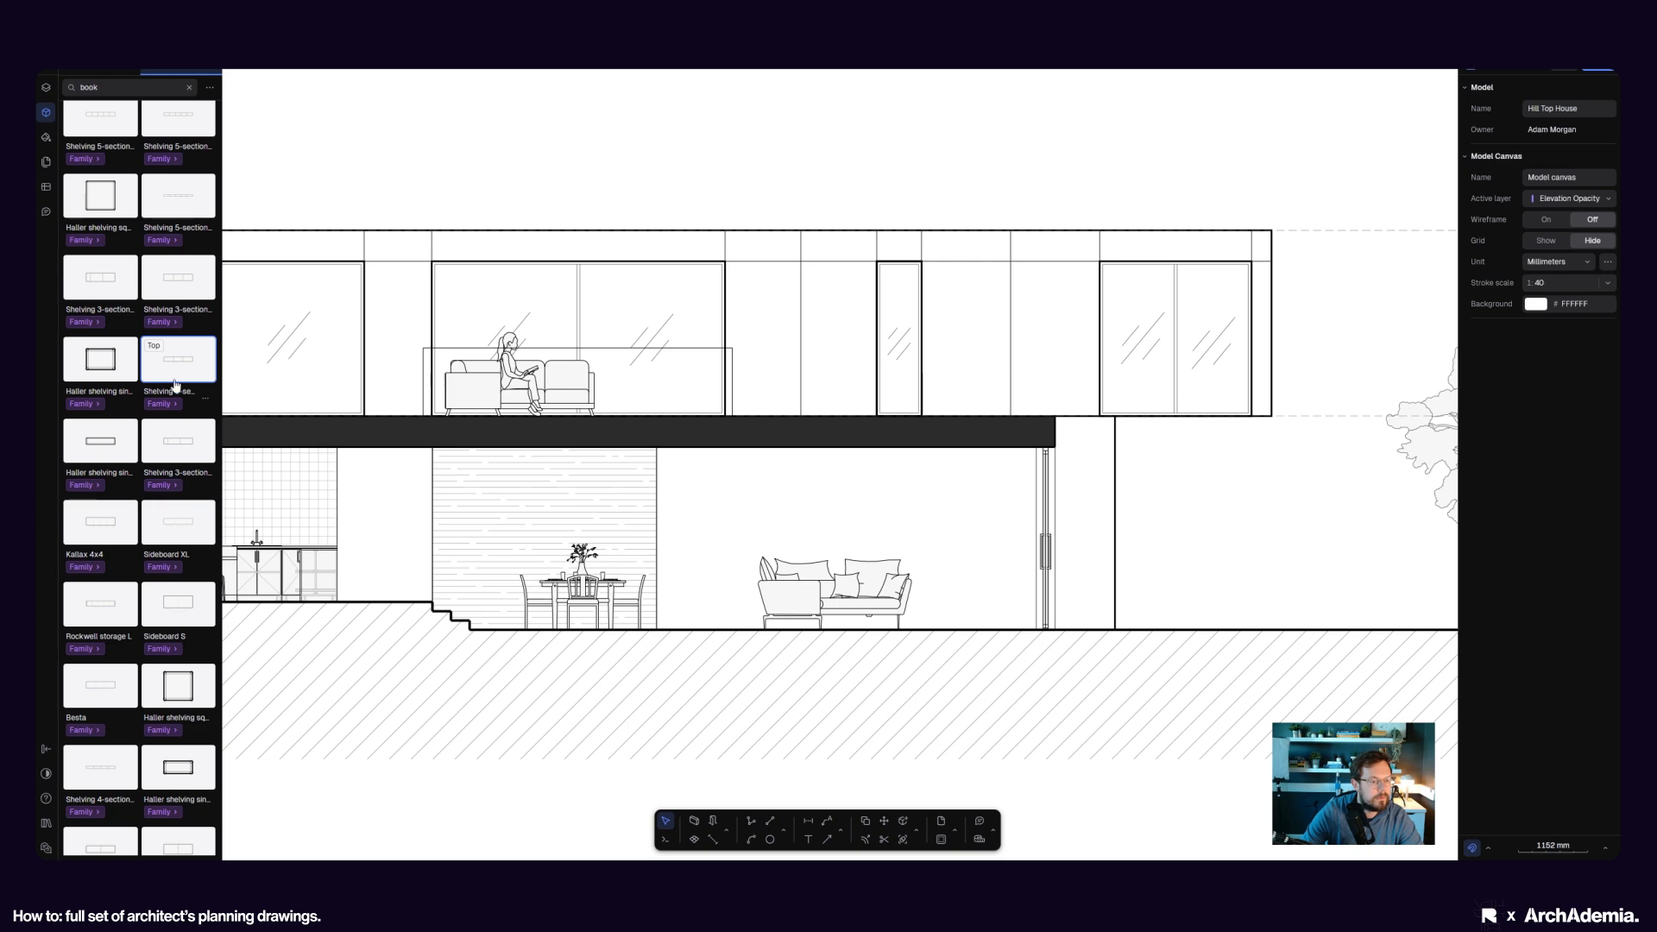
pyautogui.moveTo(175, 383); pyautogui.dragTo(803, 521)
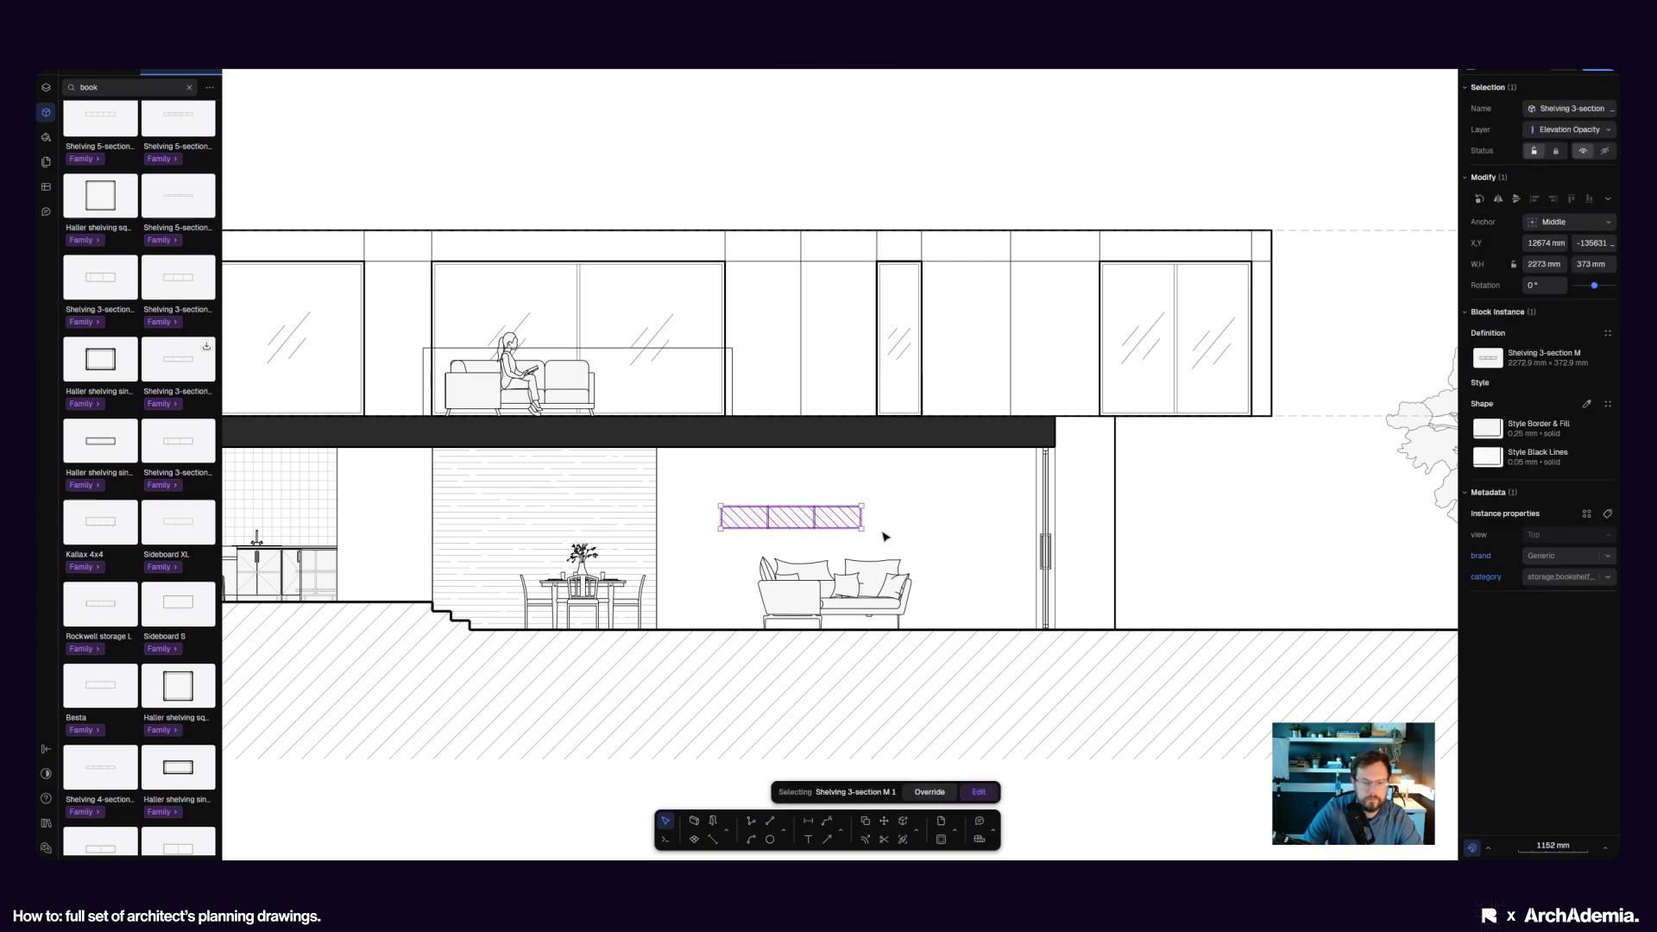
# - Switch the living room shelving block from its top view to its front view
pyautogui.scroll(5, 884, 537)
pyautogui.click(1488, 359)
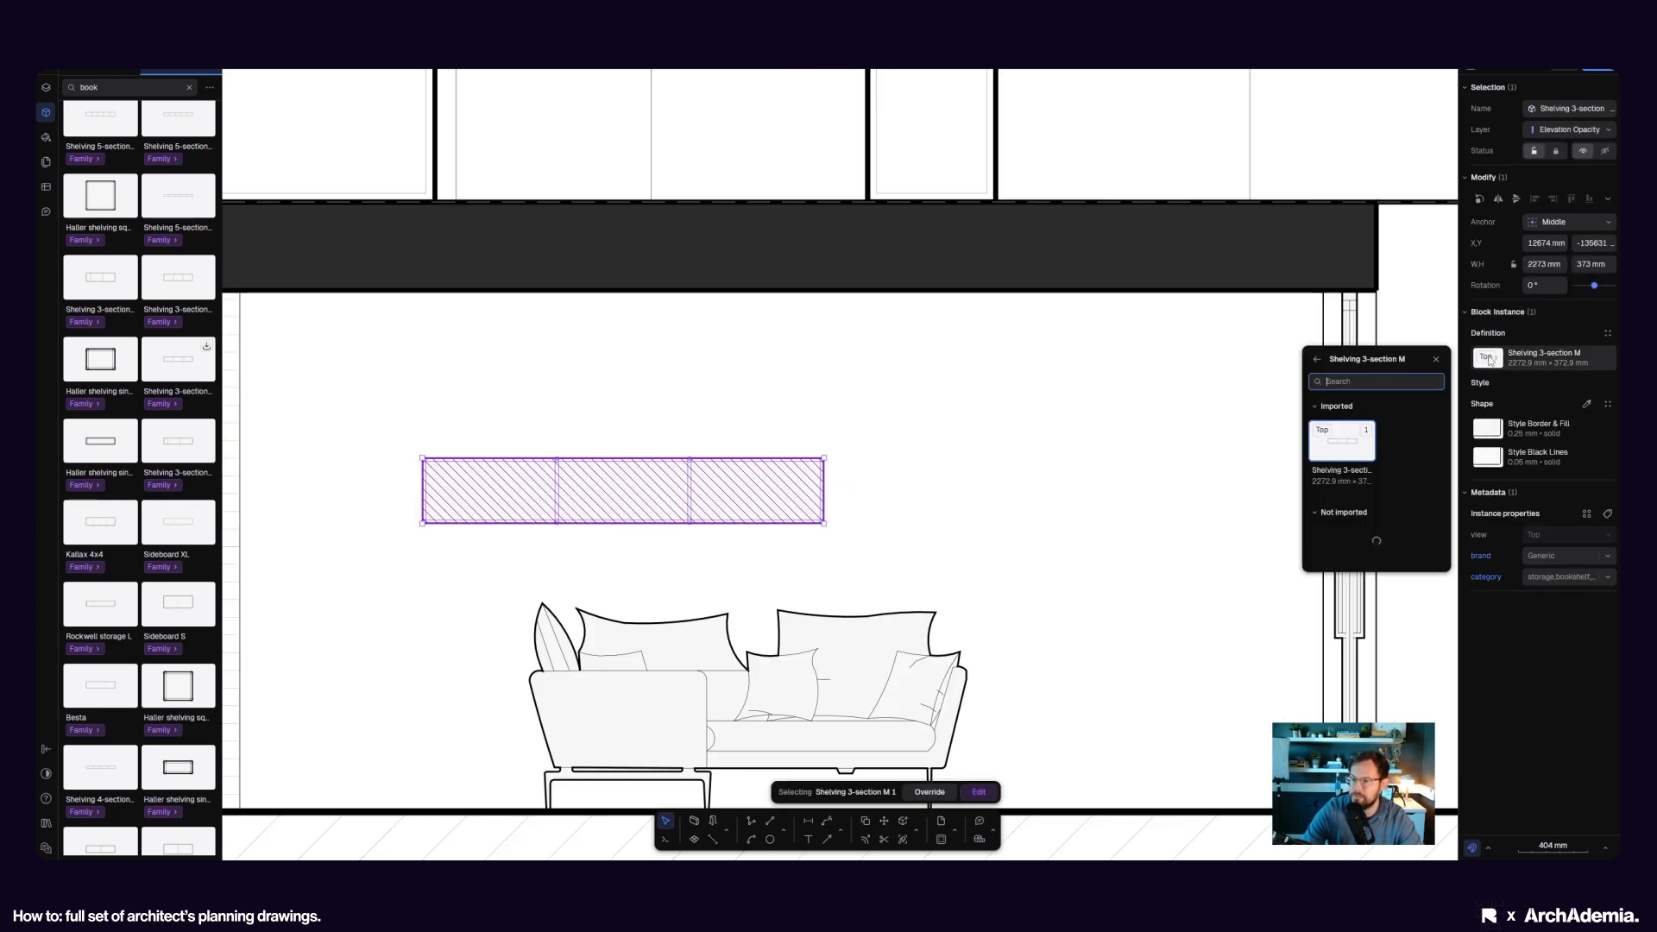
pyautogui.scroll(-1, 1415, 523)
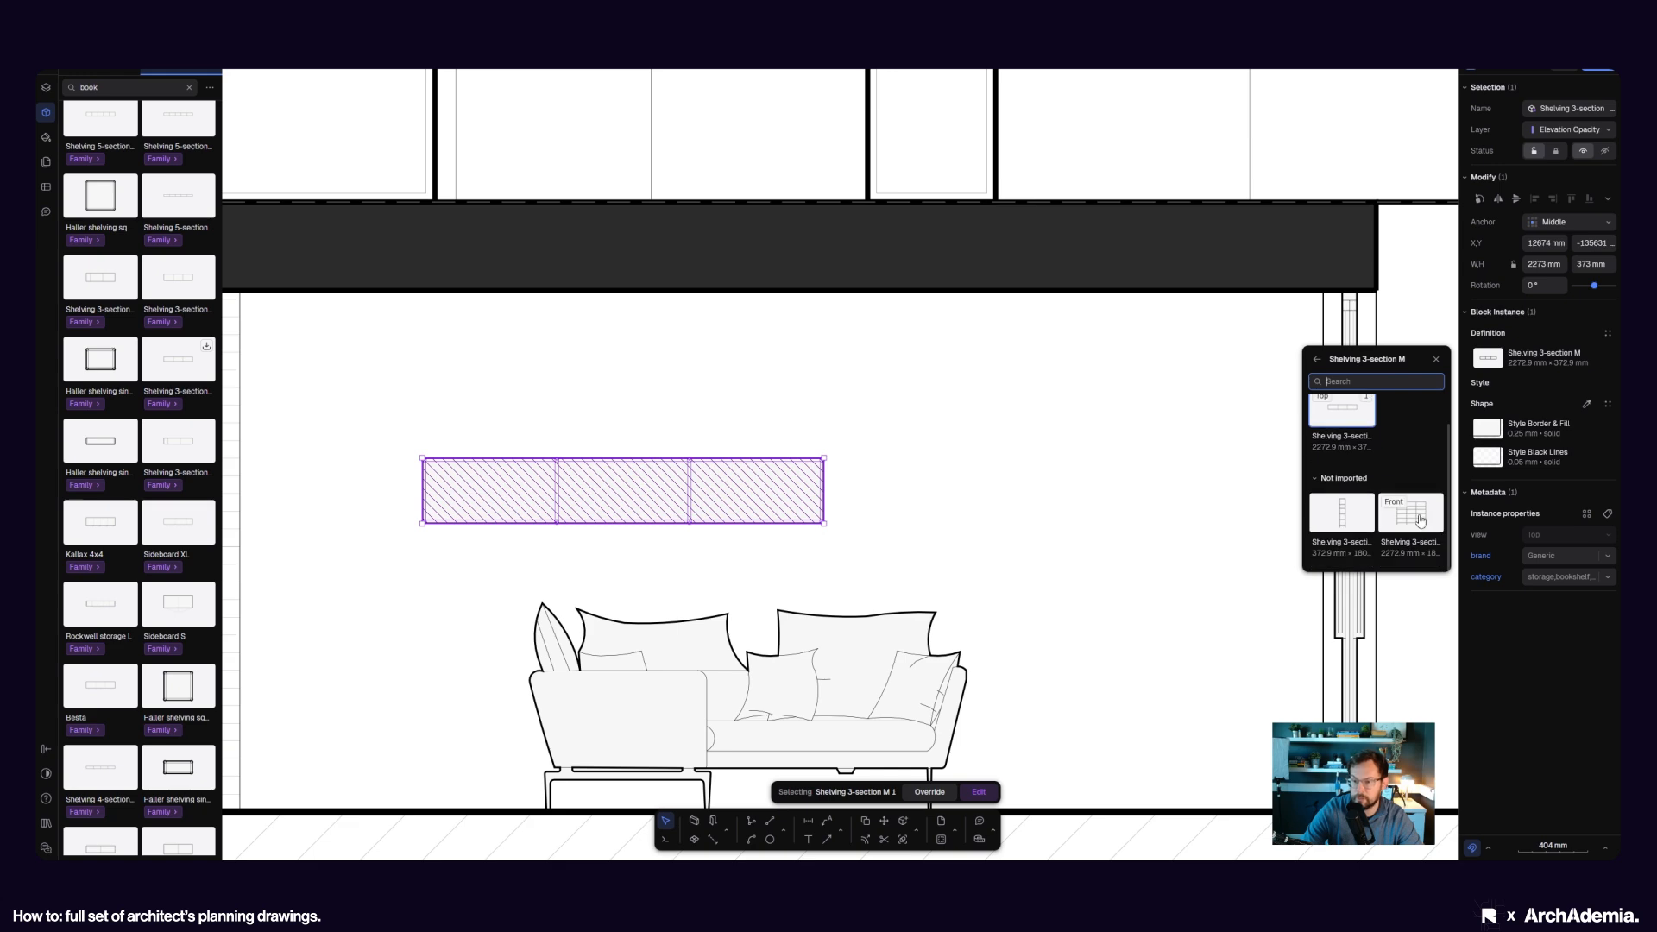
pyautogui.click(1416, 523)
pyautogui.scroll(-3, 815, 470)
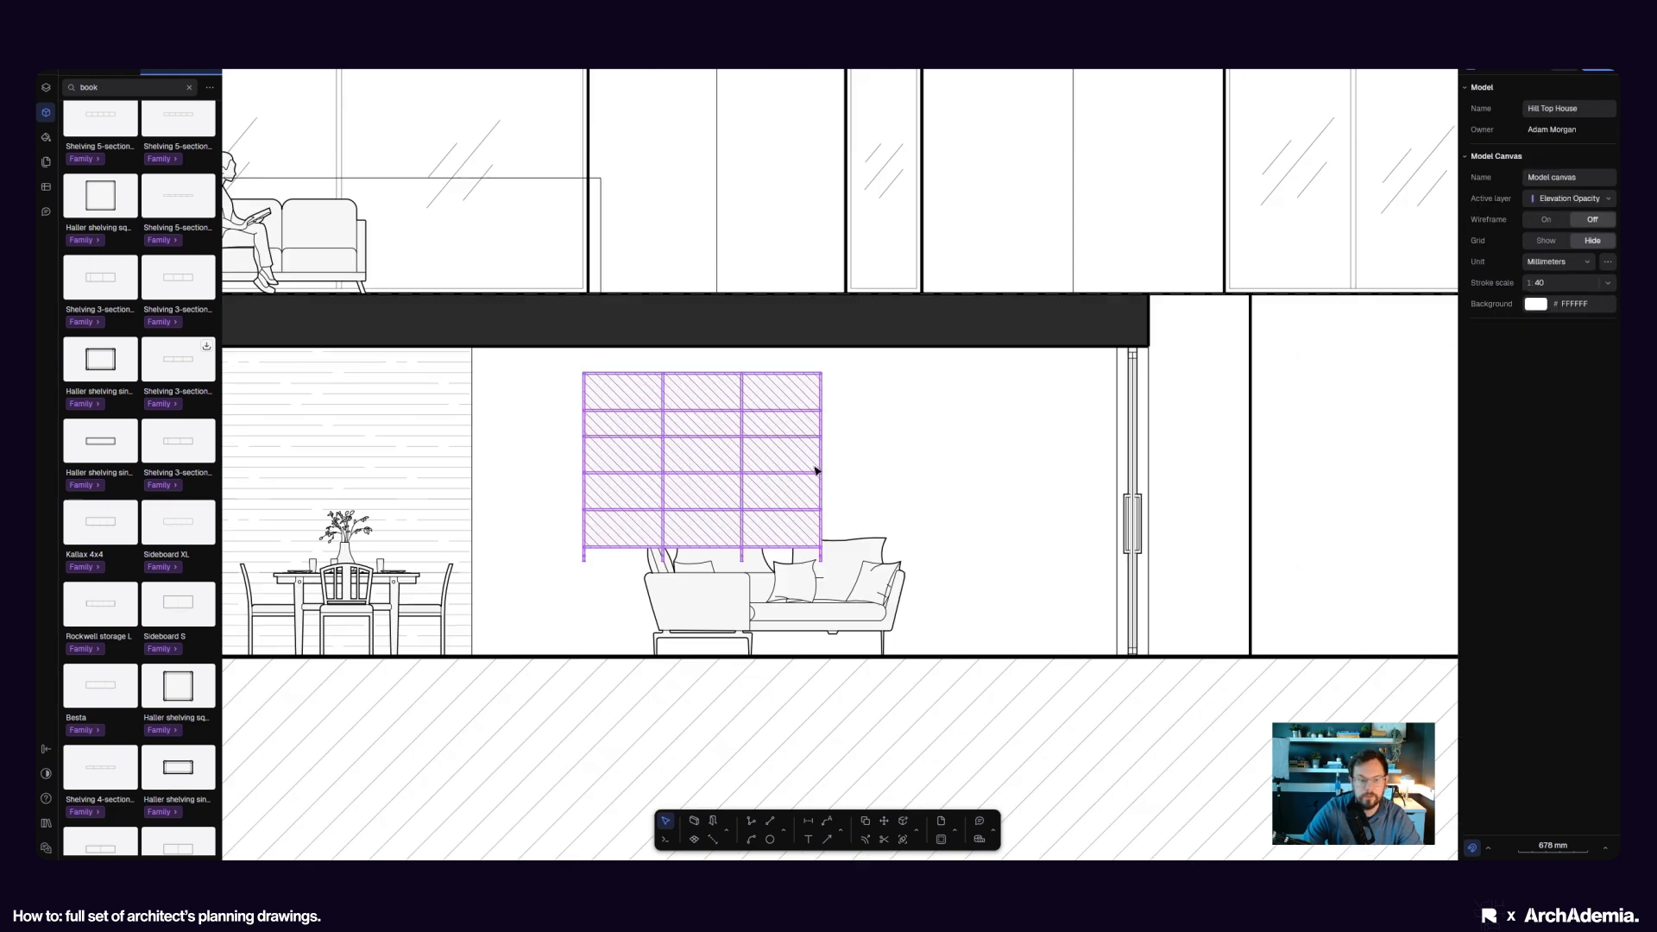
# - Move the shelving unit to the Imported blocks layer and send it to the back of that layer
pyautogui.click(1569, 132)
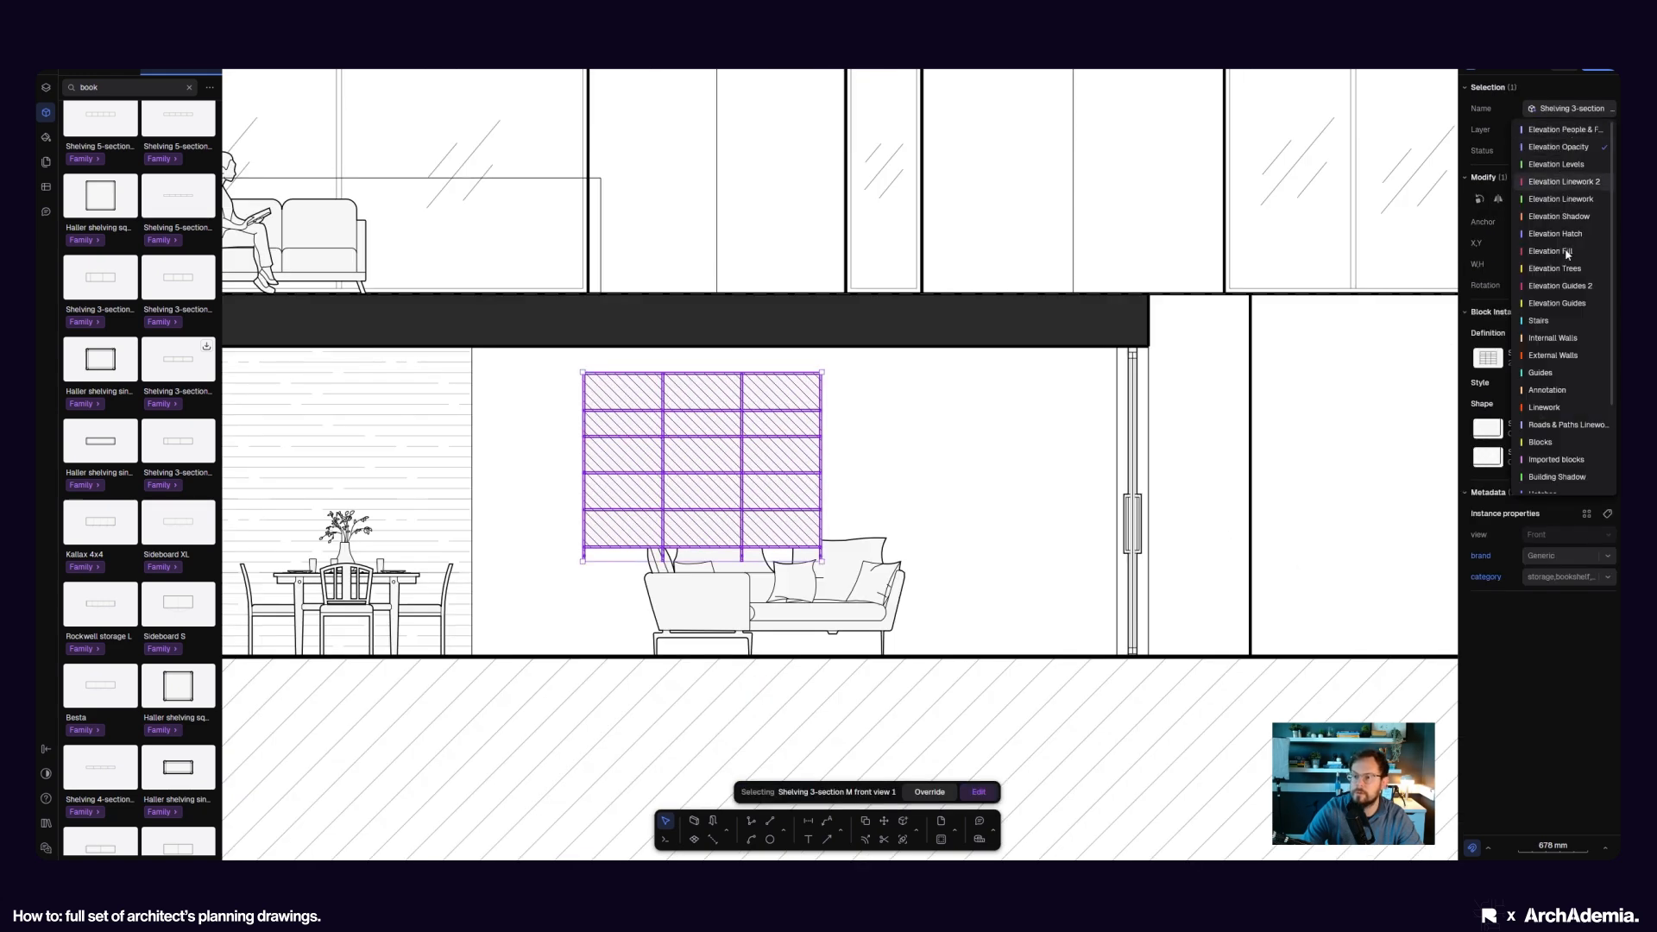
pyautogui.click(1550, 462)
pyautogui.rightClick(763, 436)
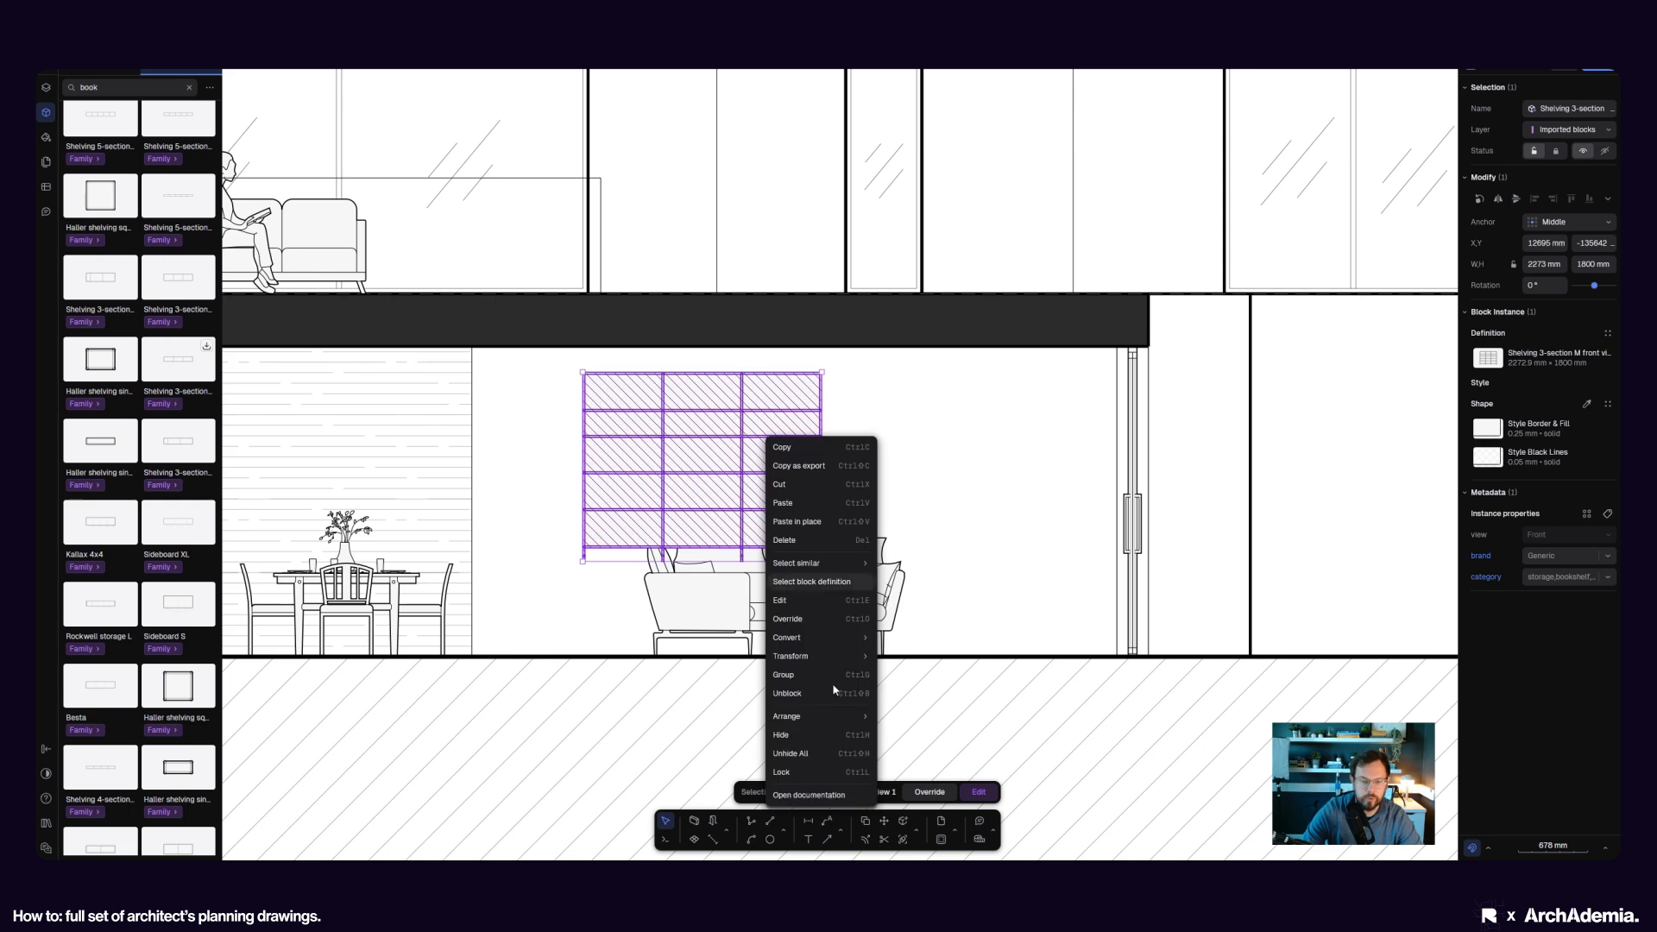
pyautogui.moveTo(829, 716)
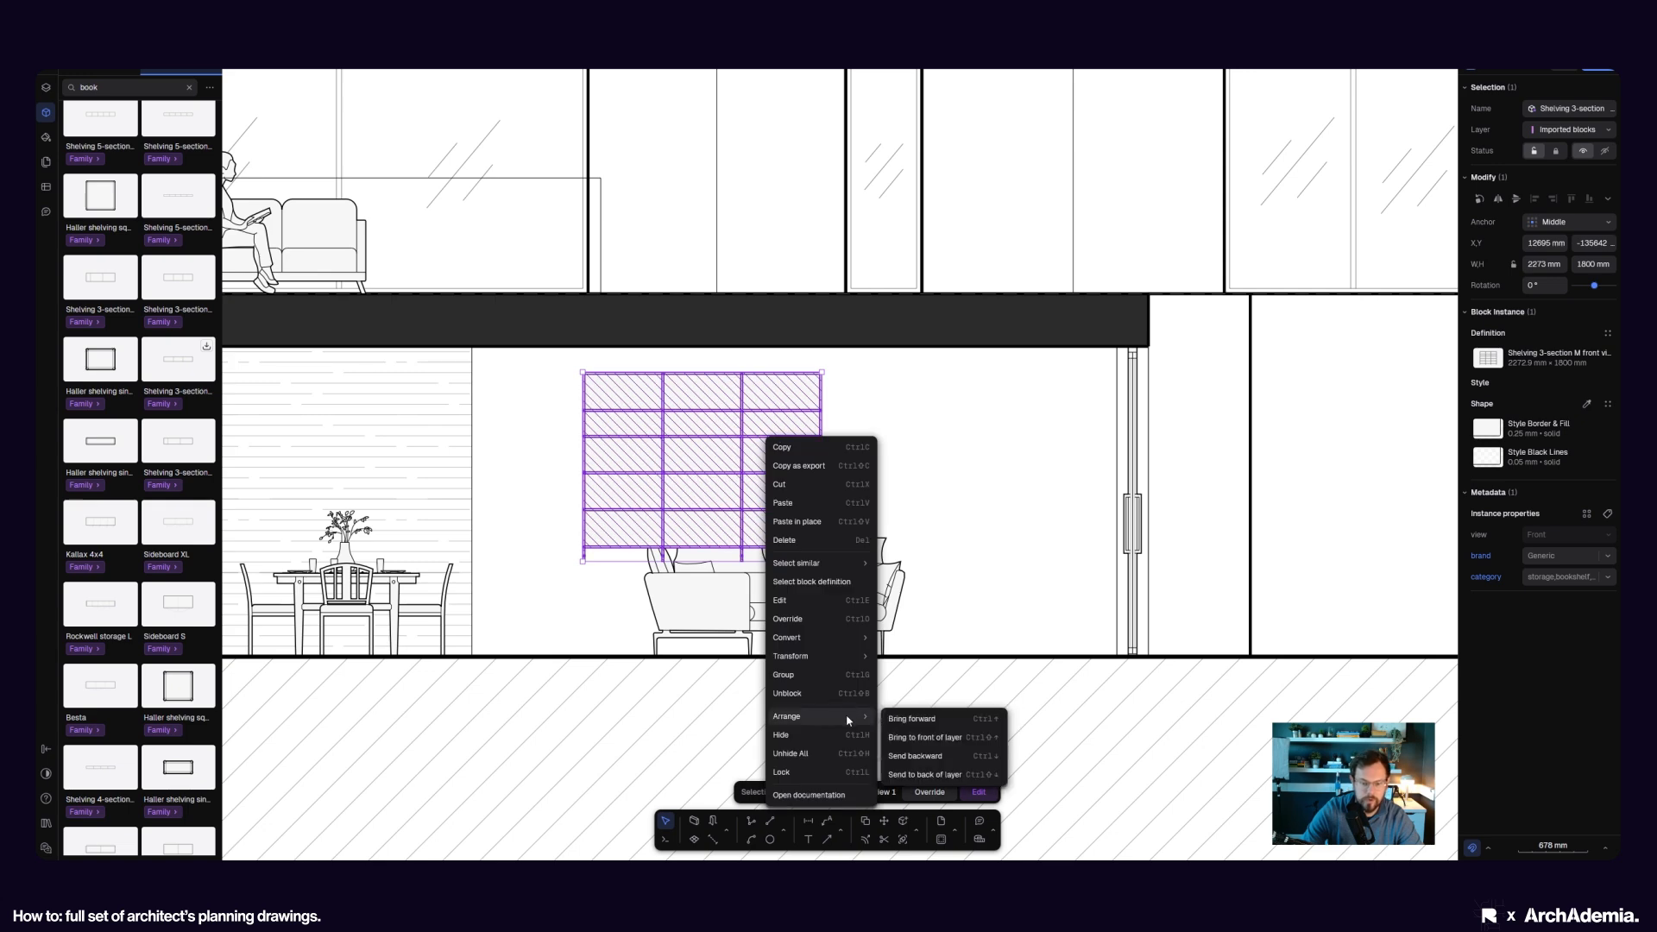
pyautogui.click(925, 774)
pyautogui.click(992, 477)
# - Position the shelving unit on the living room floor behind the sofa, offset towards the sliding door
pyautogui.moveTo(798, 464)
pyautogui.mouseDown()
pyautogui.moveTo(910, 509)
pyautogui.moveTo(944, 558)
pyautogui.mouseUp()
pyautogui.click(1049, 550)
pyautogui.scroll(-5, 1049, 550)
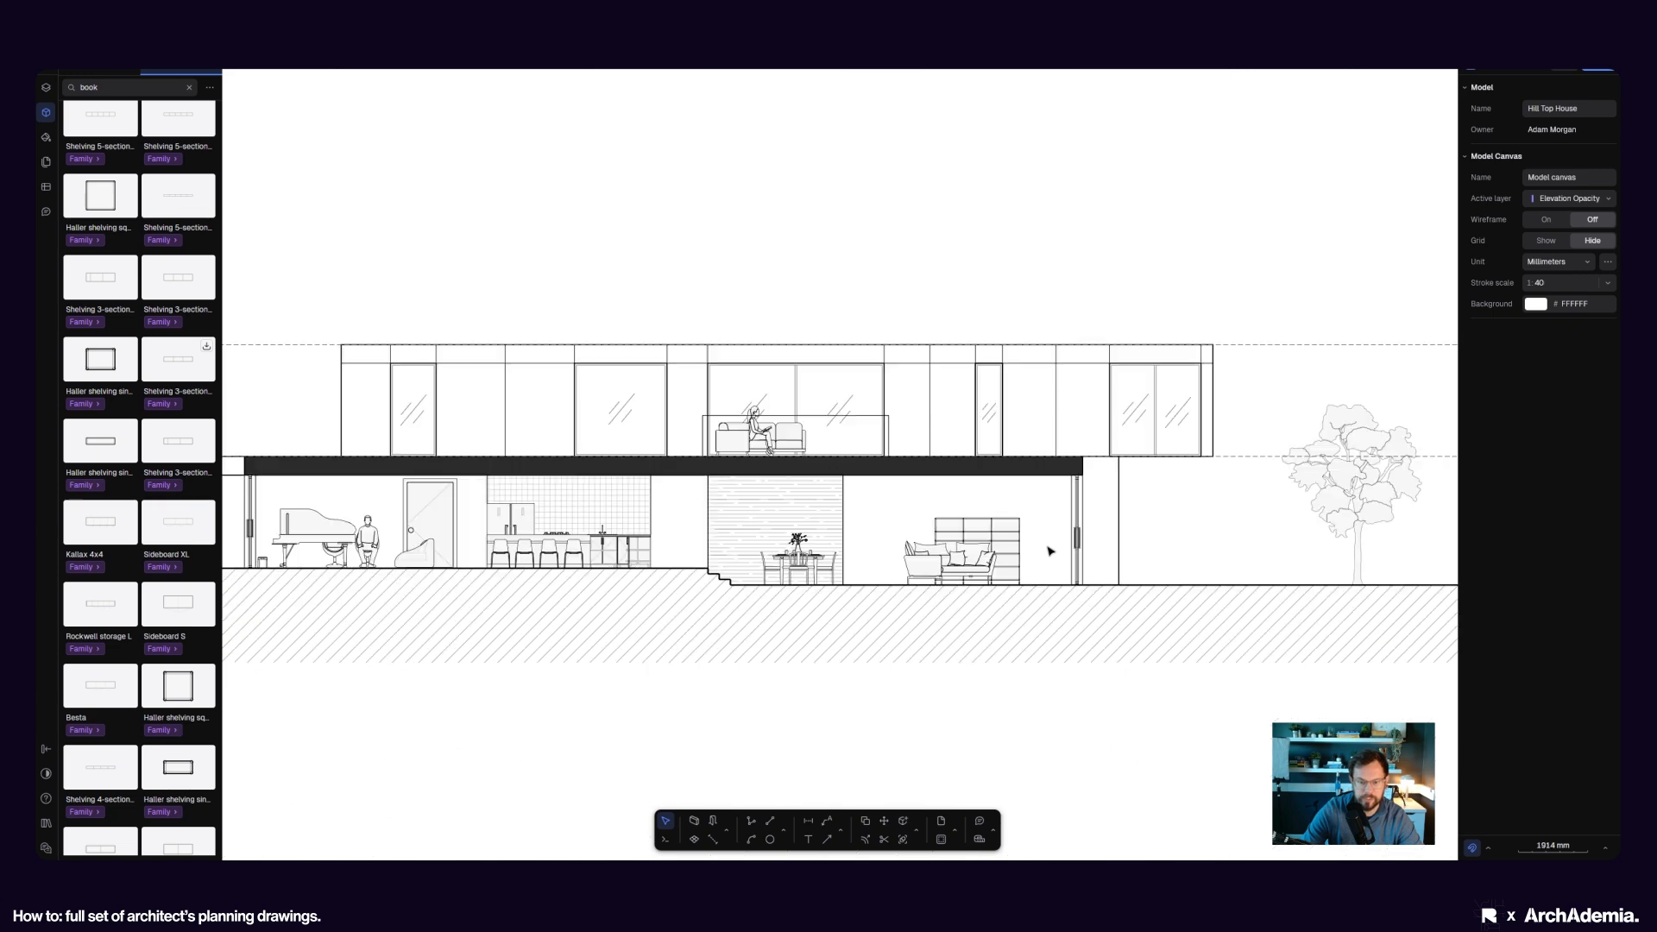
# - Enlarge the shelving unit so it nearly reaches the ceiling and spans the wall behind the whole sofa
pyautogui.click(940, 522)
pyautogui.scroll(7, 941, 522)
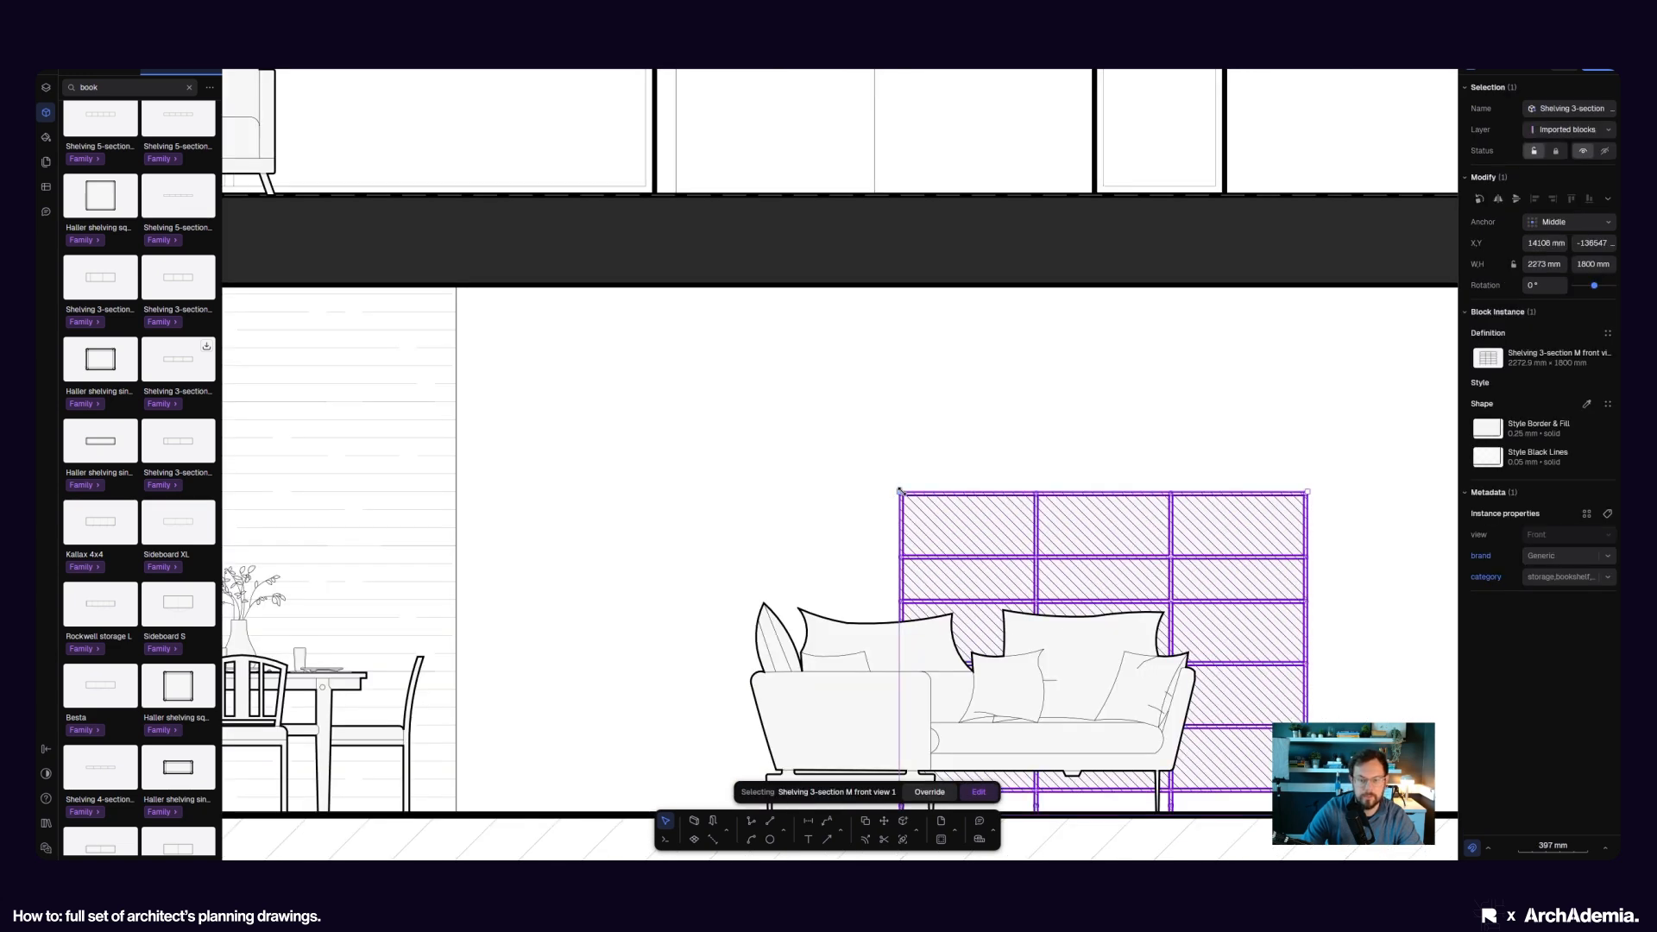
pyautogui.moveTo(706, 415); pyautogui.dragTo(665, 414)
pyautogui.scroll(-4, 664, 415)
pyautogui.click(1139, 523)
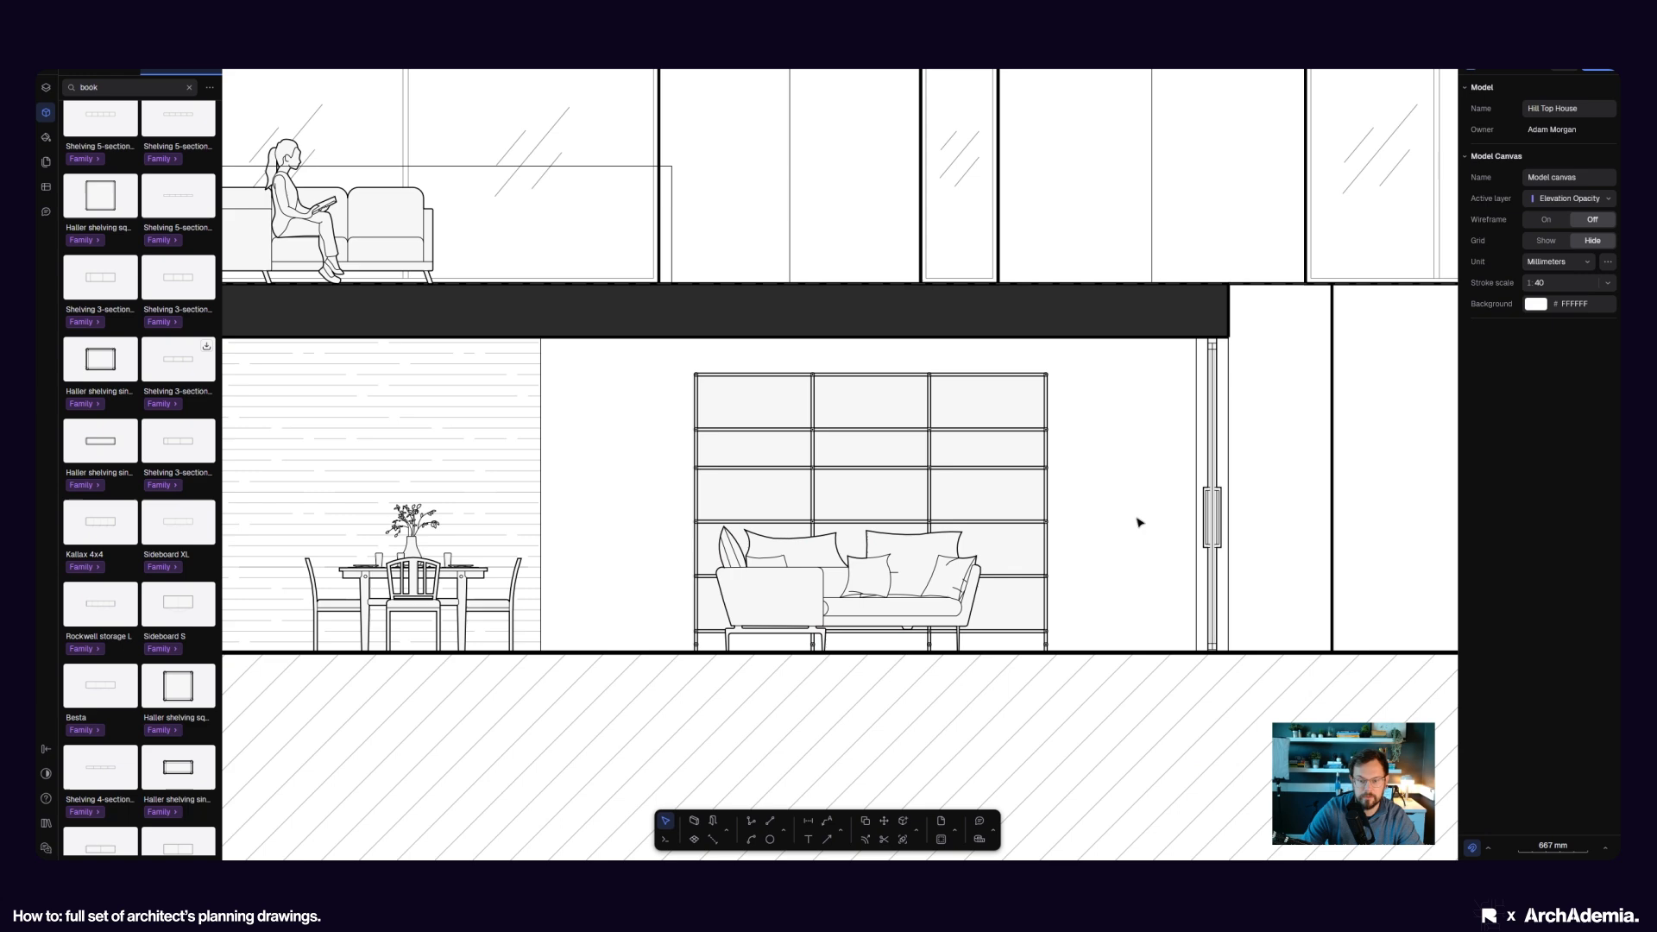
pyautogui.click(1007, 501)
pyautogui.click(1111, 516)
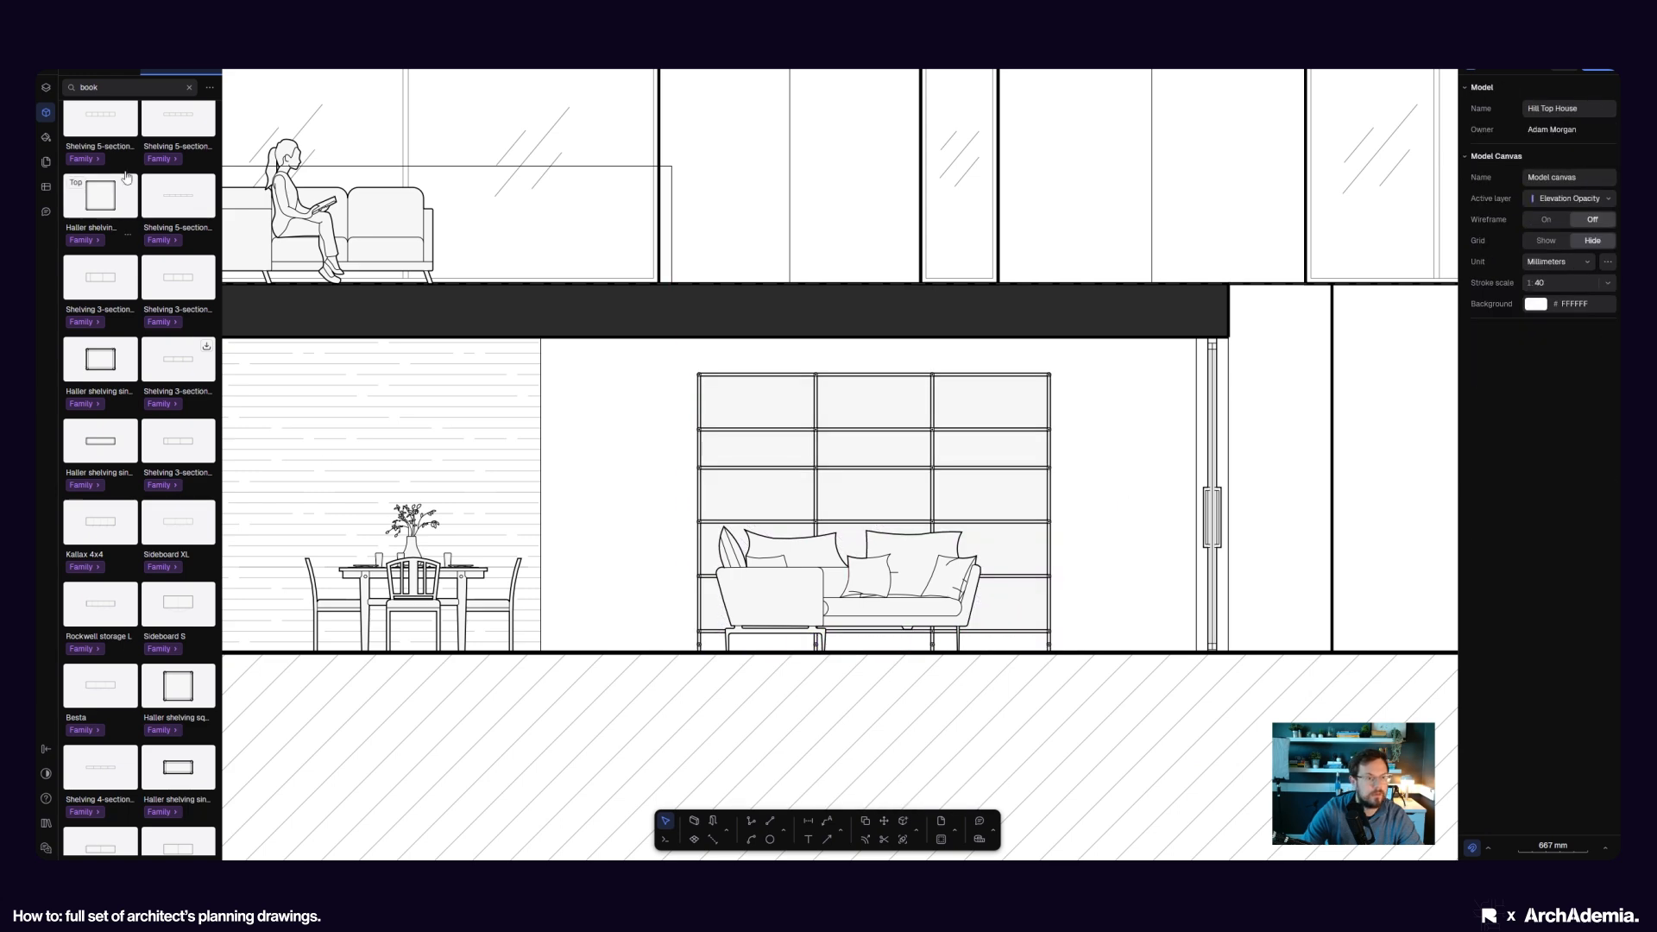
# - Search the block library for "walking", place Woman walking D between the dining table and sofa, and use her side view
pyautogui.click(189, 87)
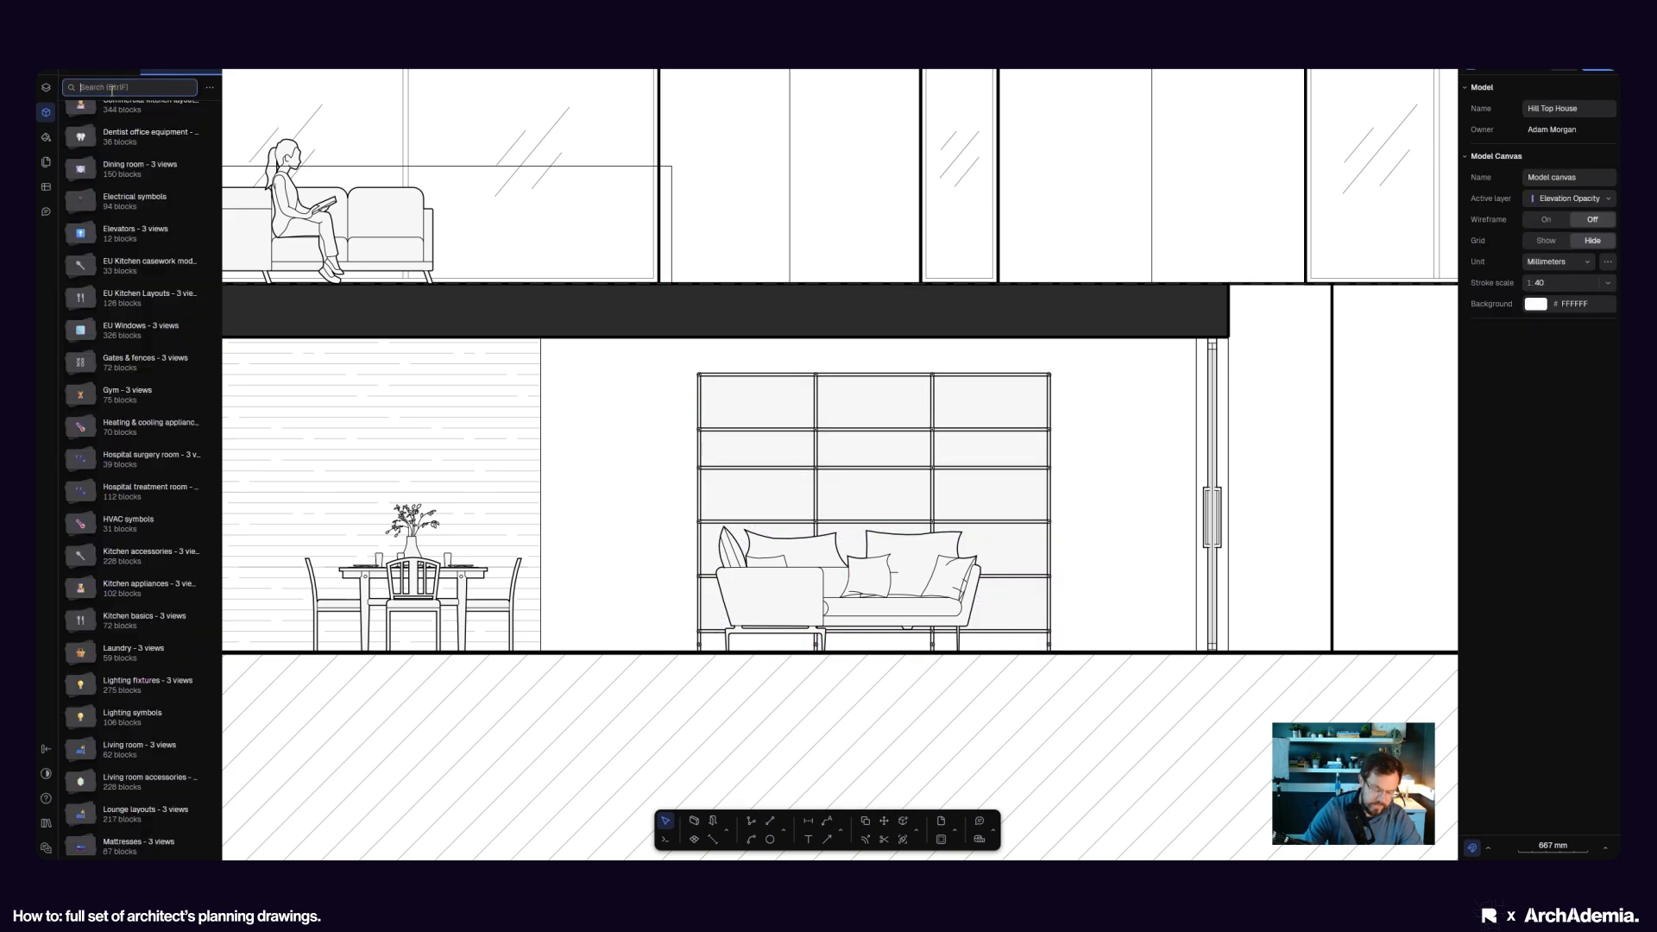
pyautogui.write('walking')
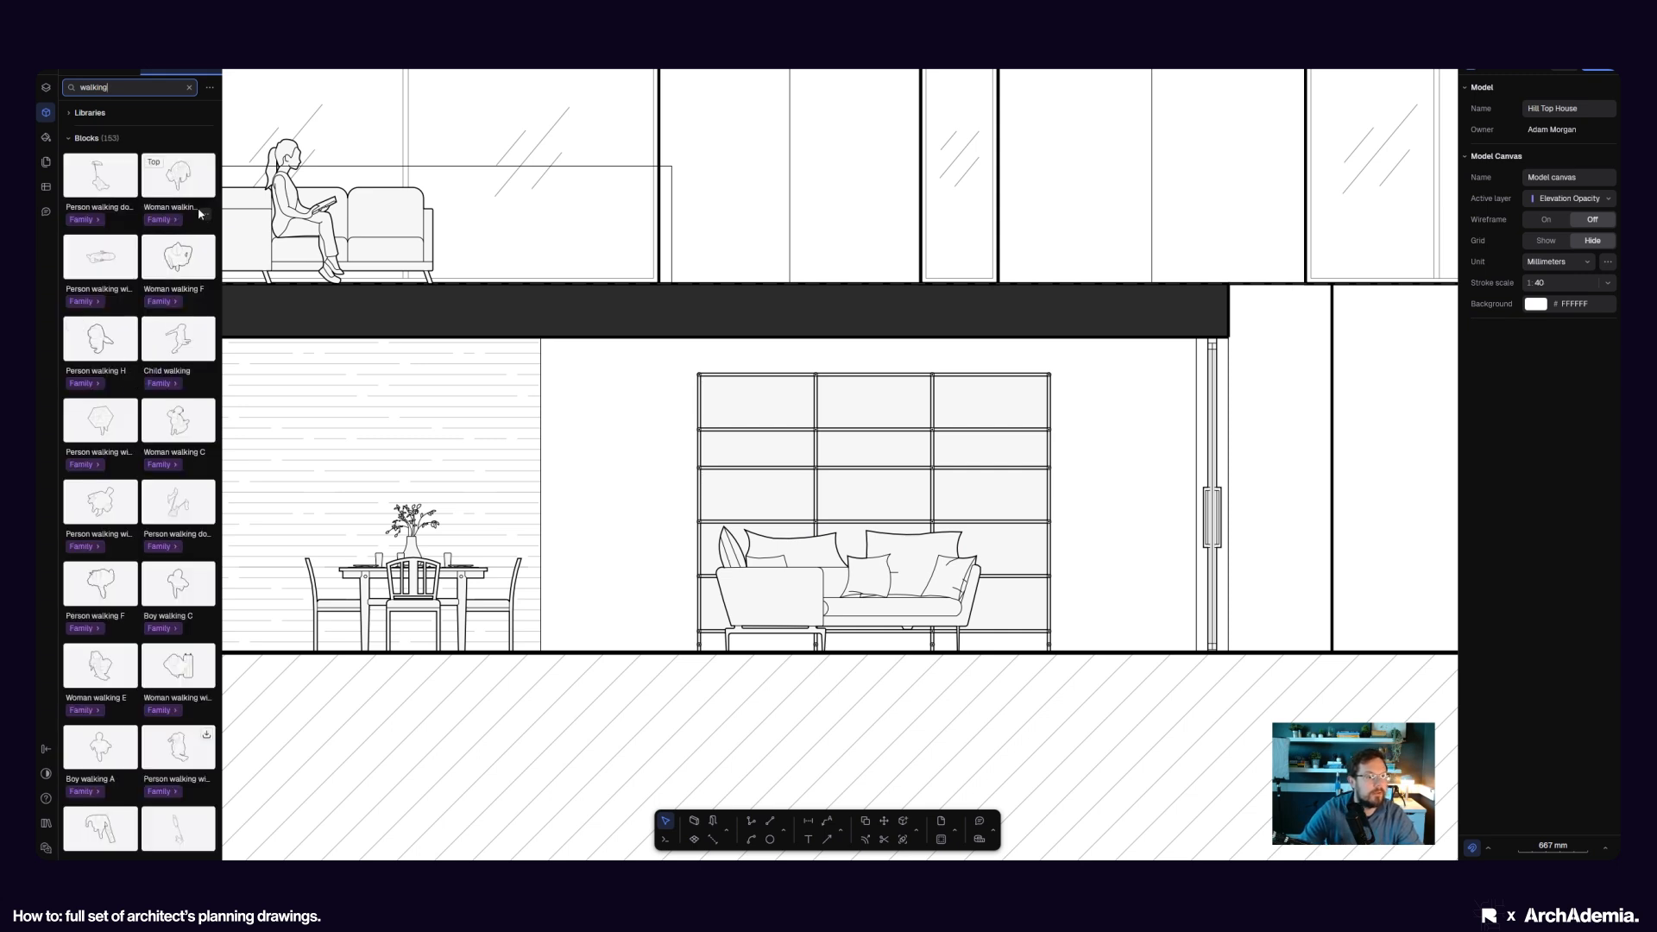
pyautogui.moveTo(181, 194); pyautogui.dragTo(626, 576)
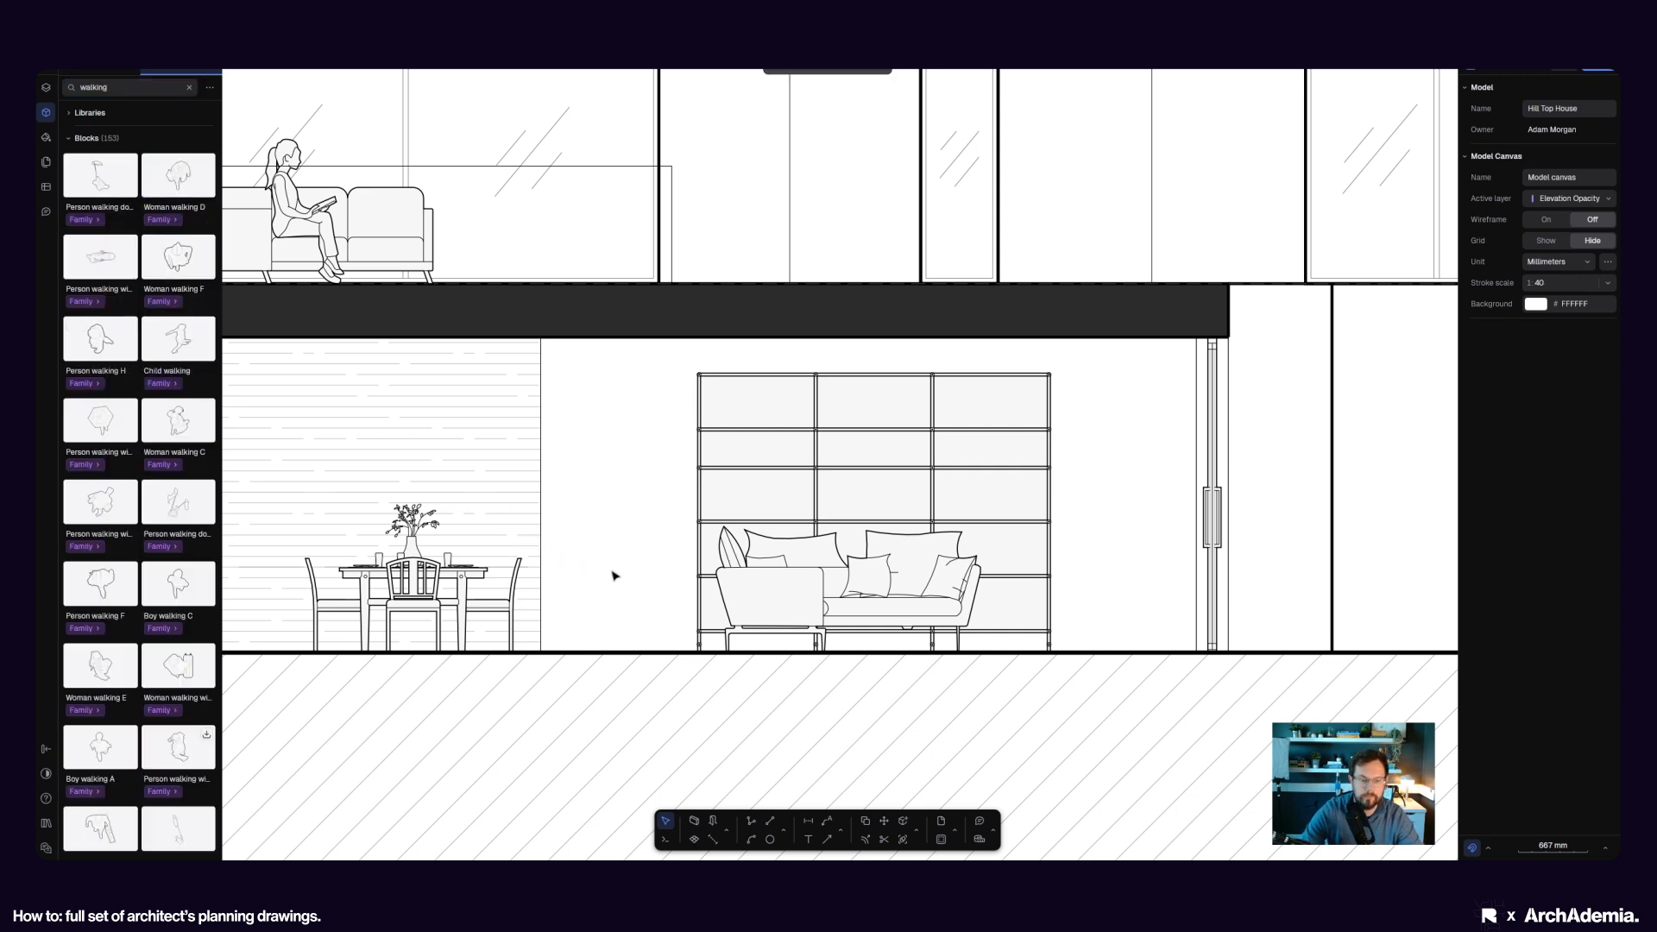
pyautogui.click(1477, 362)
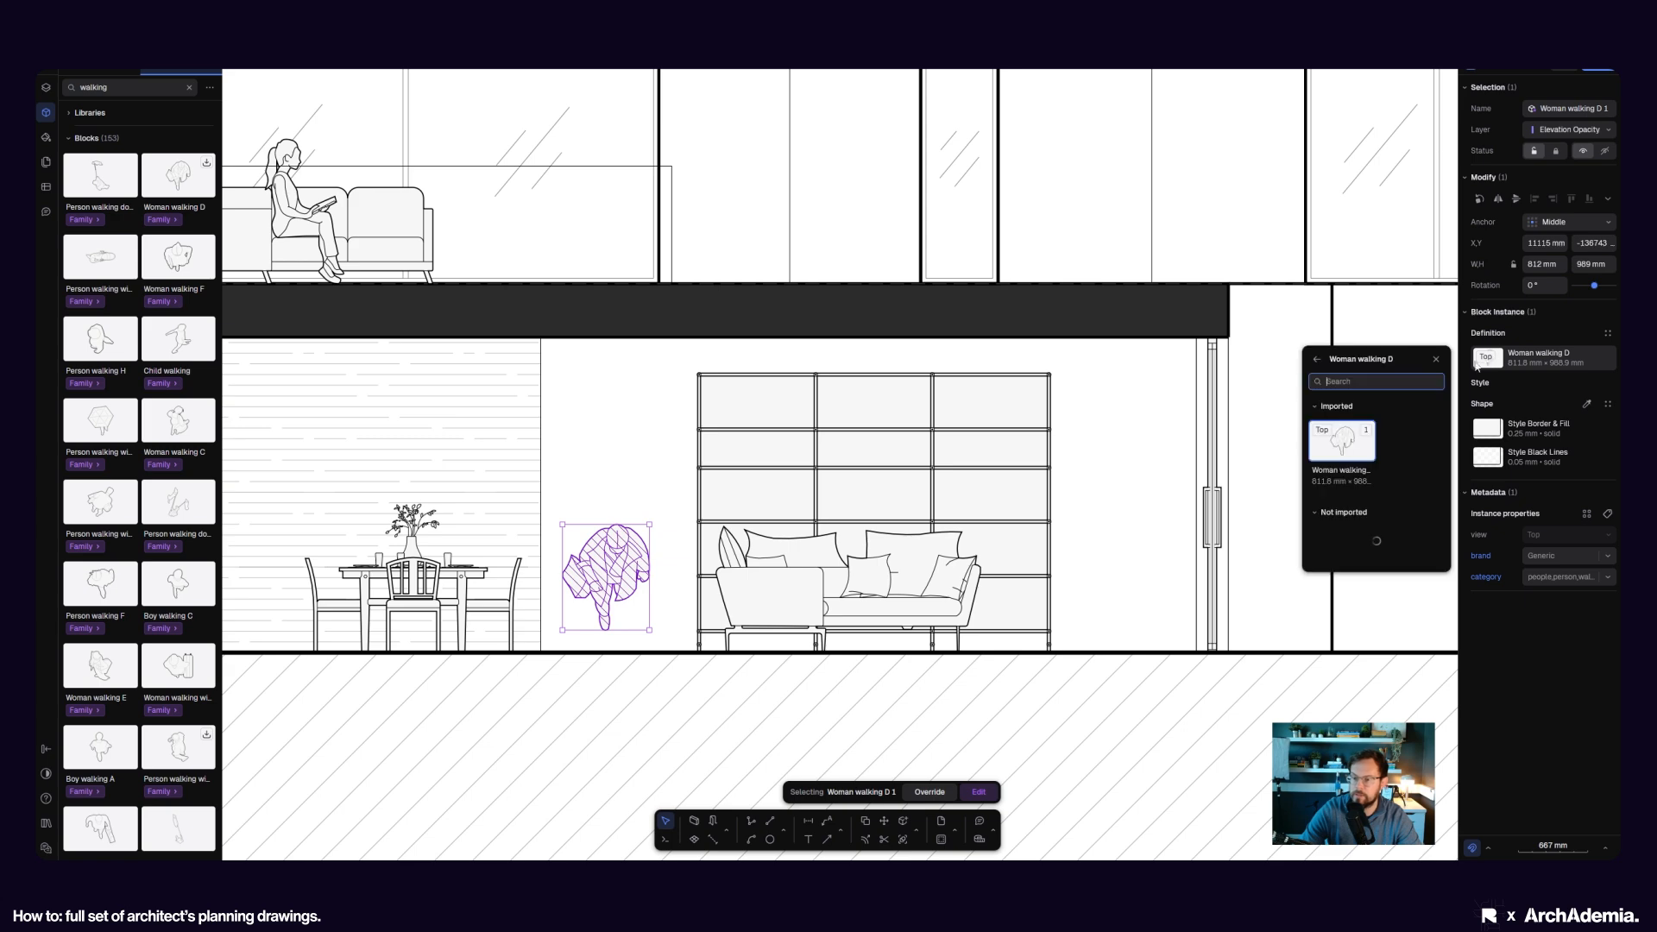
pyautogui.click(1353, 556)
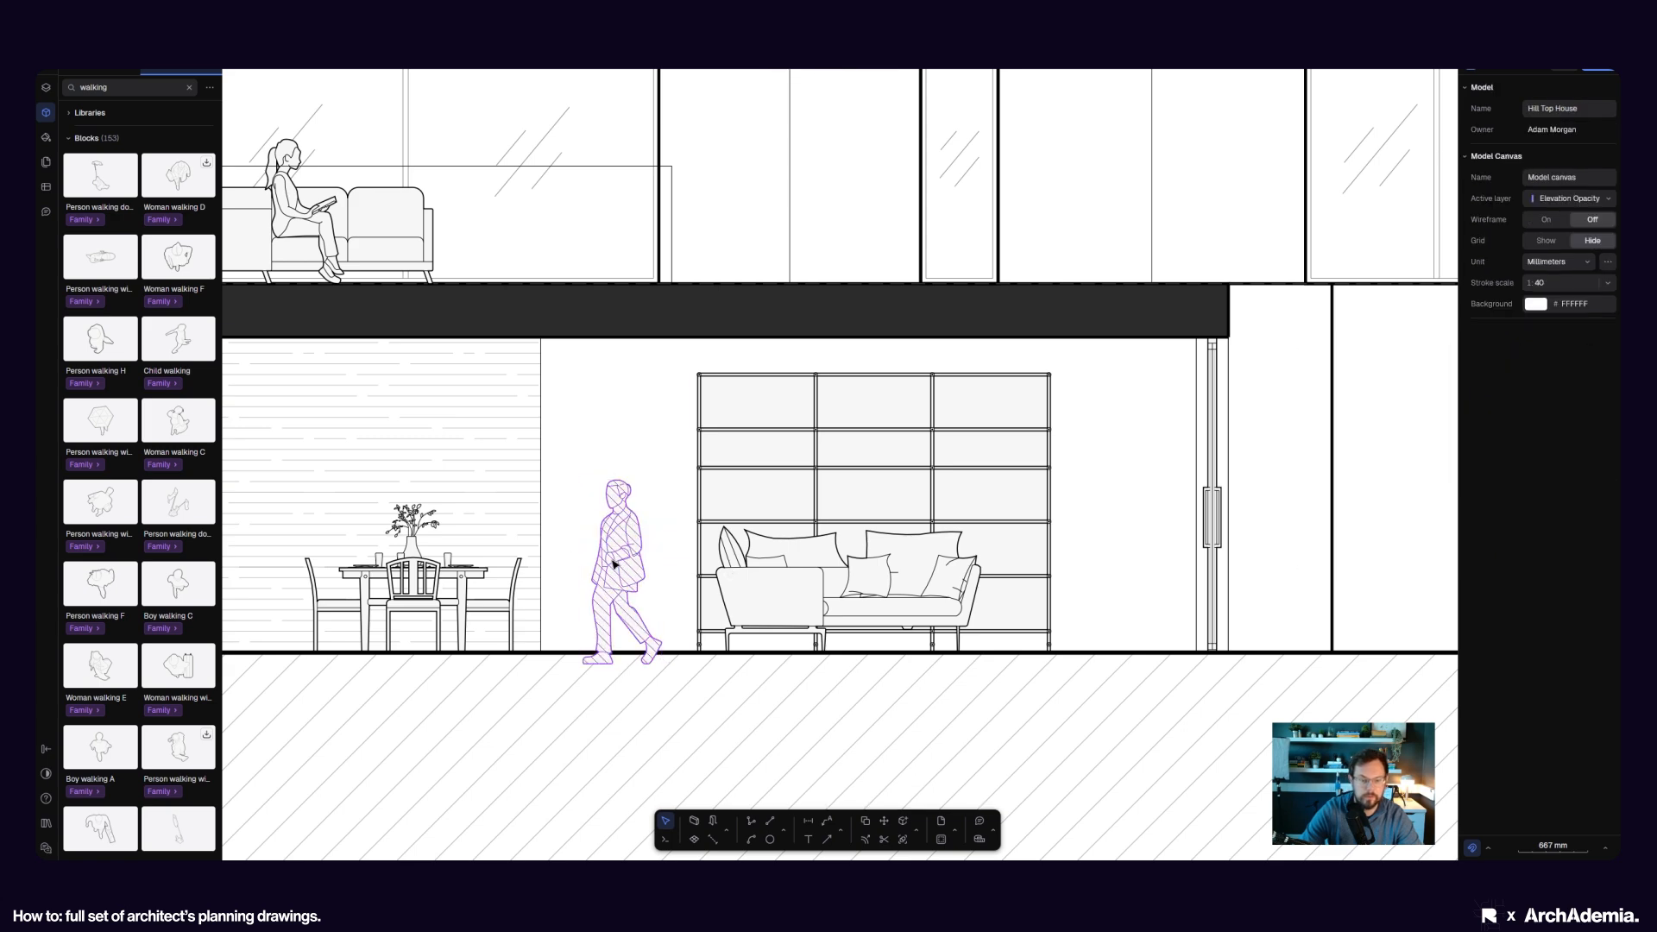
# - Move the walking woman to the living room floor between the shelving unit and the sliding door
pyautogui.moveTo(614, 553); pyautogui.dragTo(1119, 553)
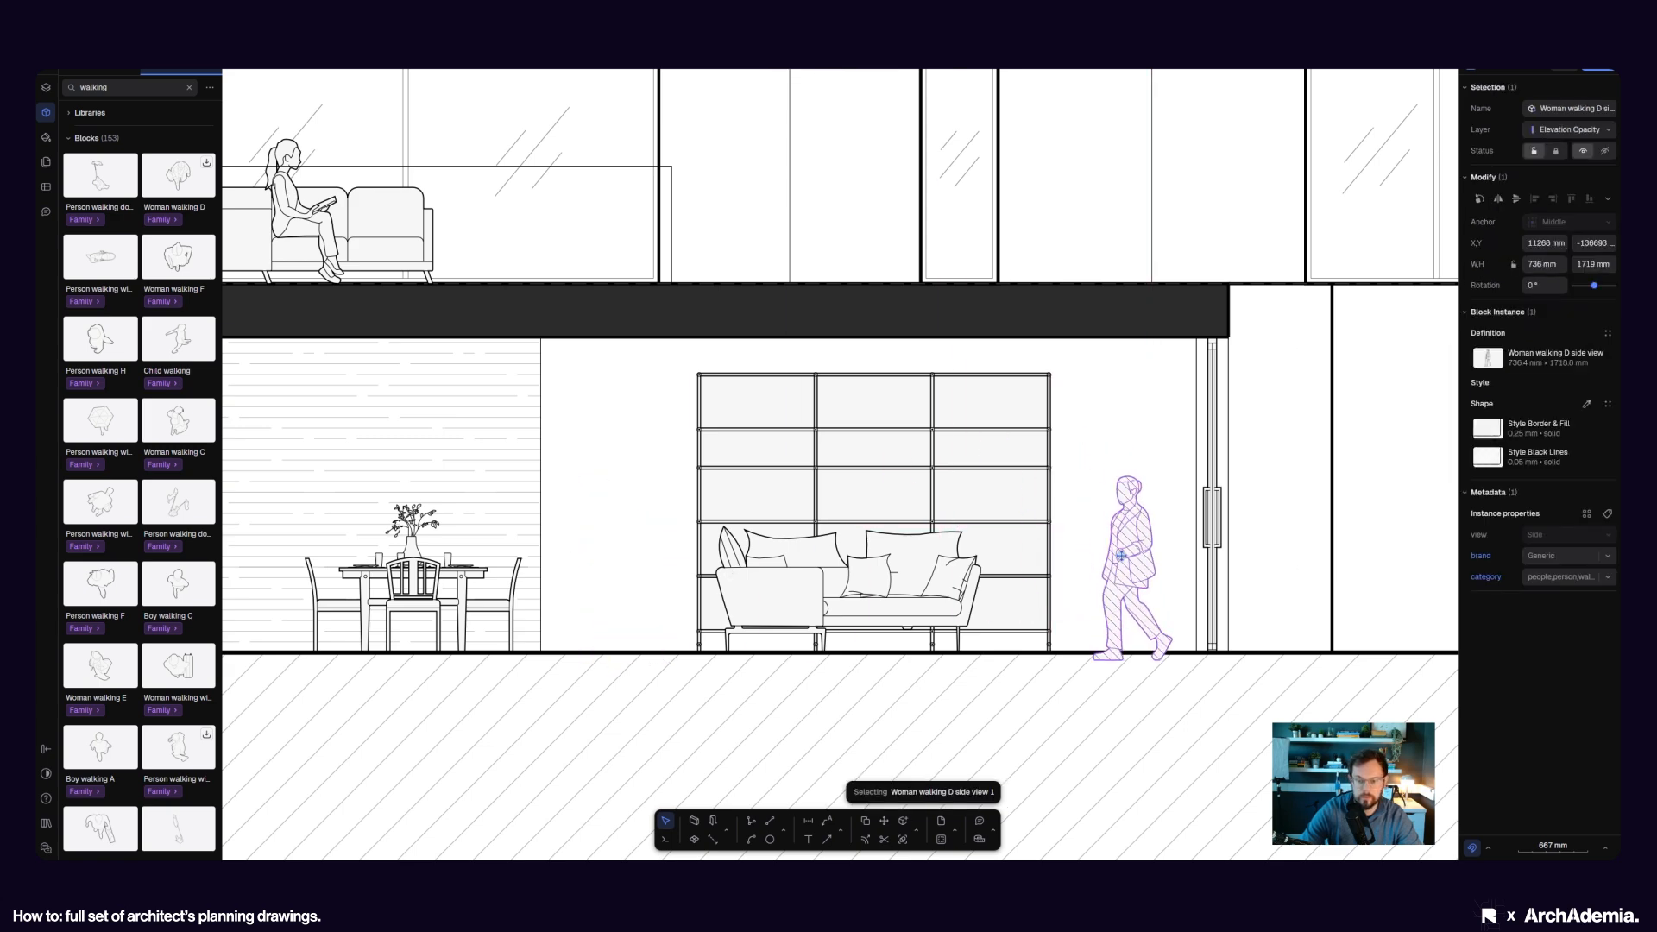
pyautogui.click(1110, 377)
pyautogui.scroll(-6, 1294, 517)
pyautogui.scroll(3, 863, 522)
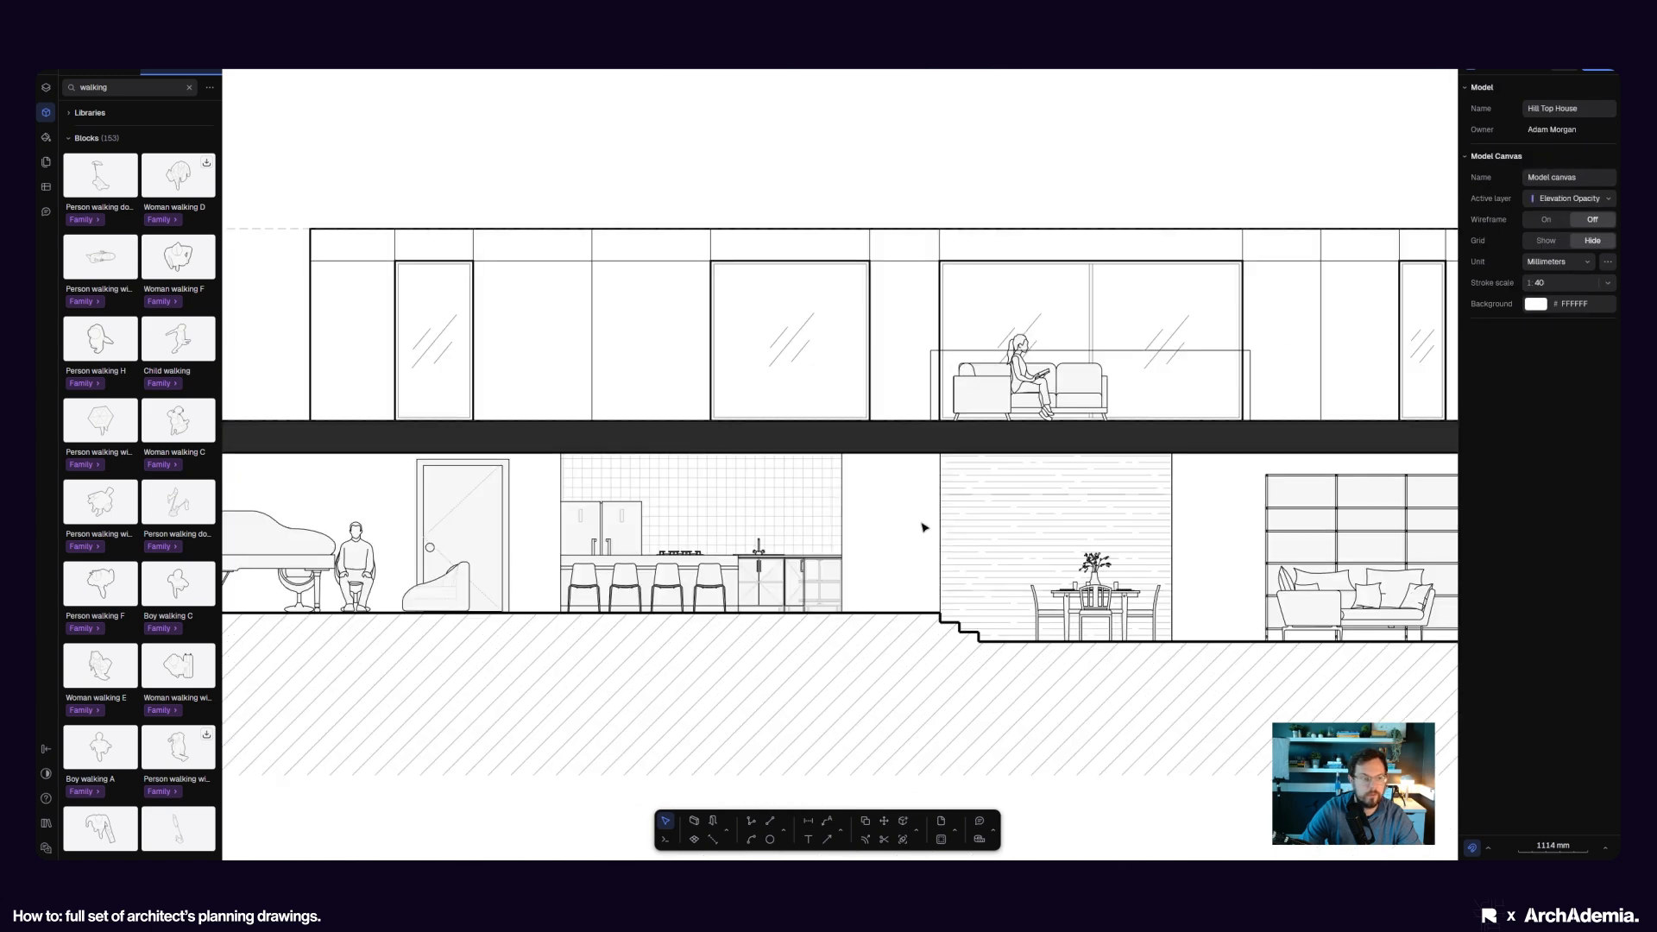
# - Search the block library for "cooking" and look through the results for a suitable figure
pyautogui.click(143, 87)
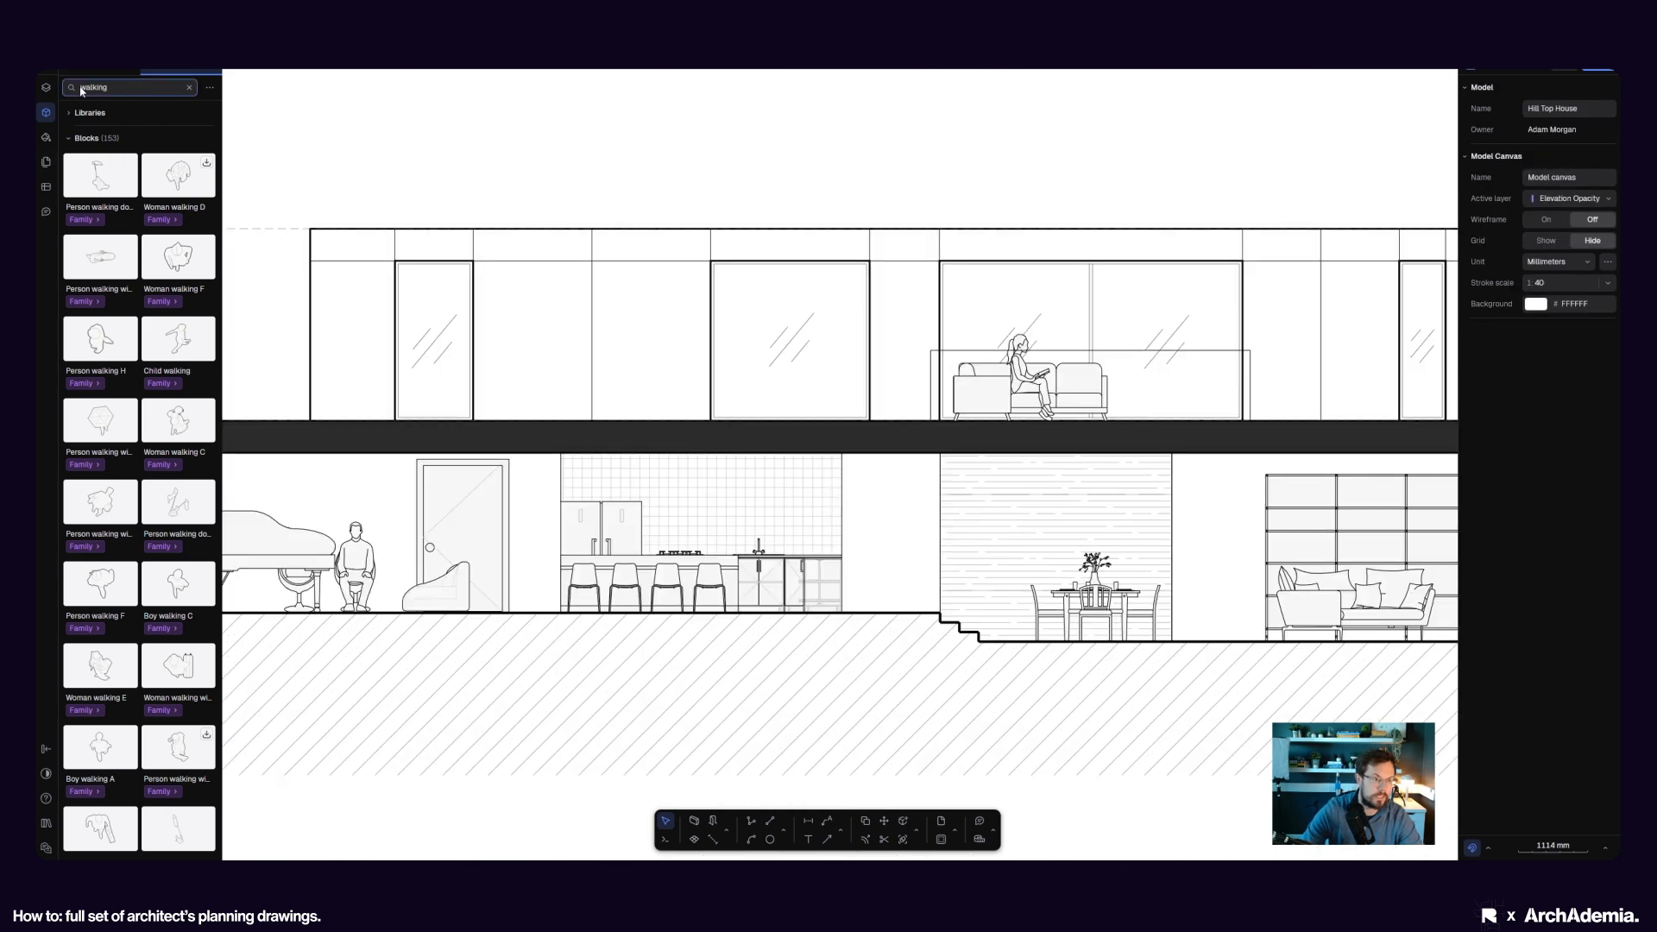
pyautogui.write('cooking')
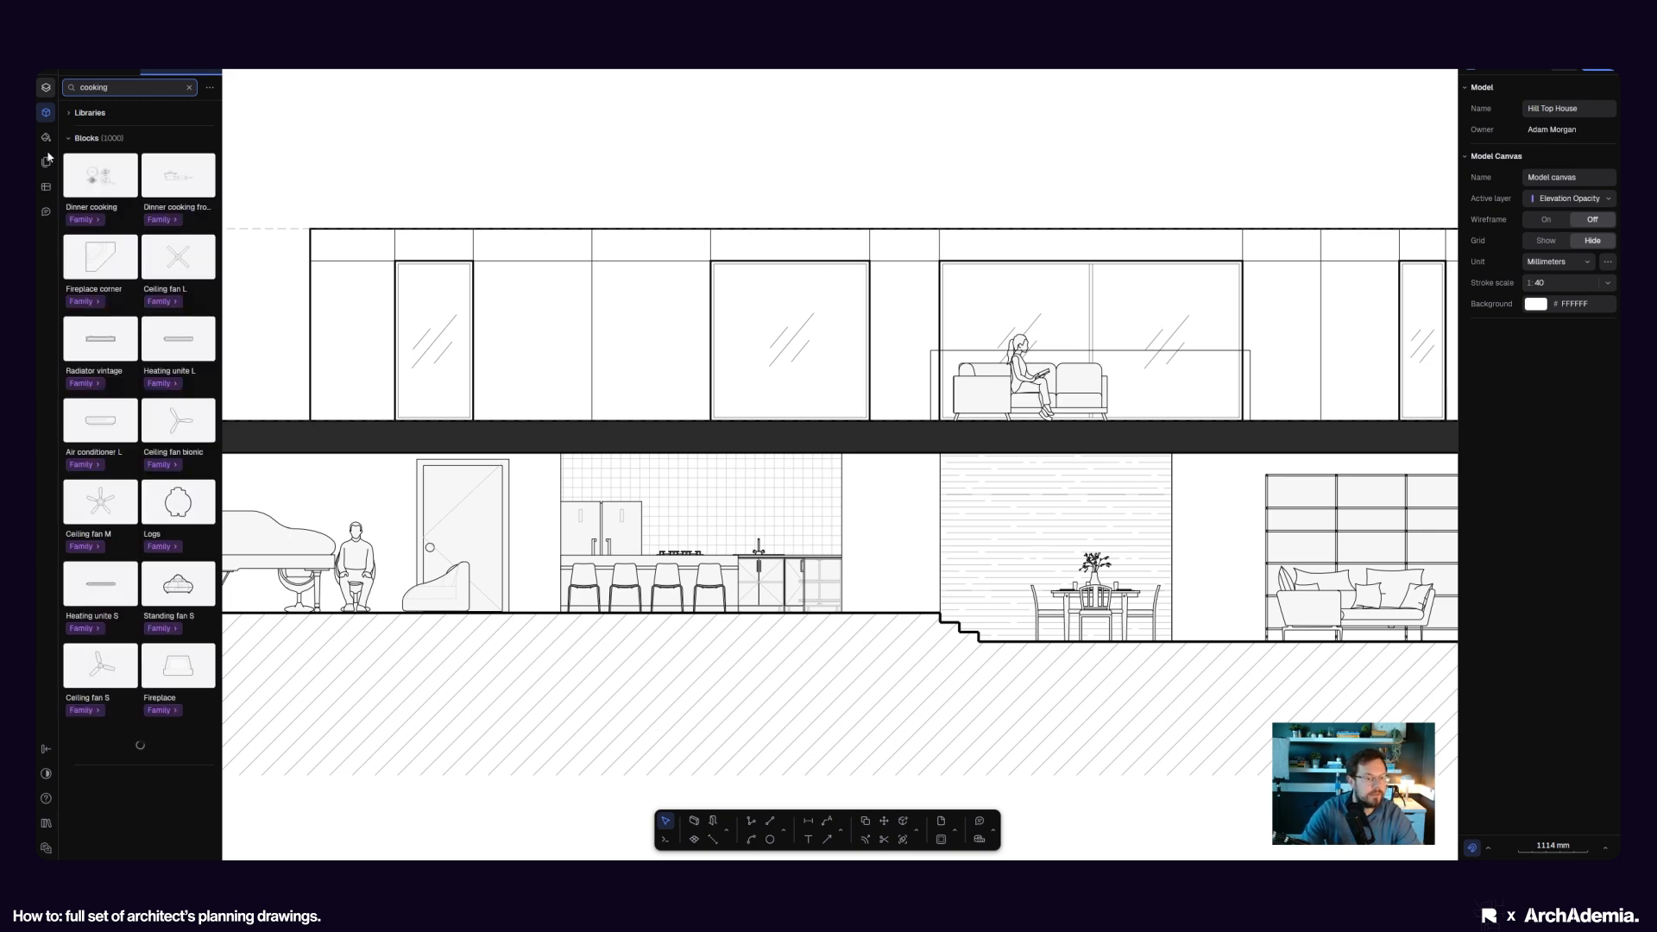
pyautogui.scroll(-3, 125, 492)
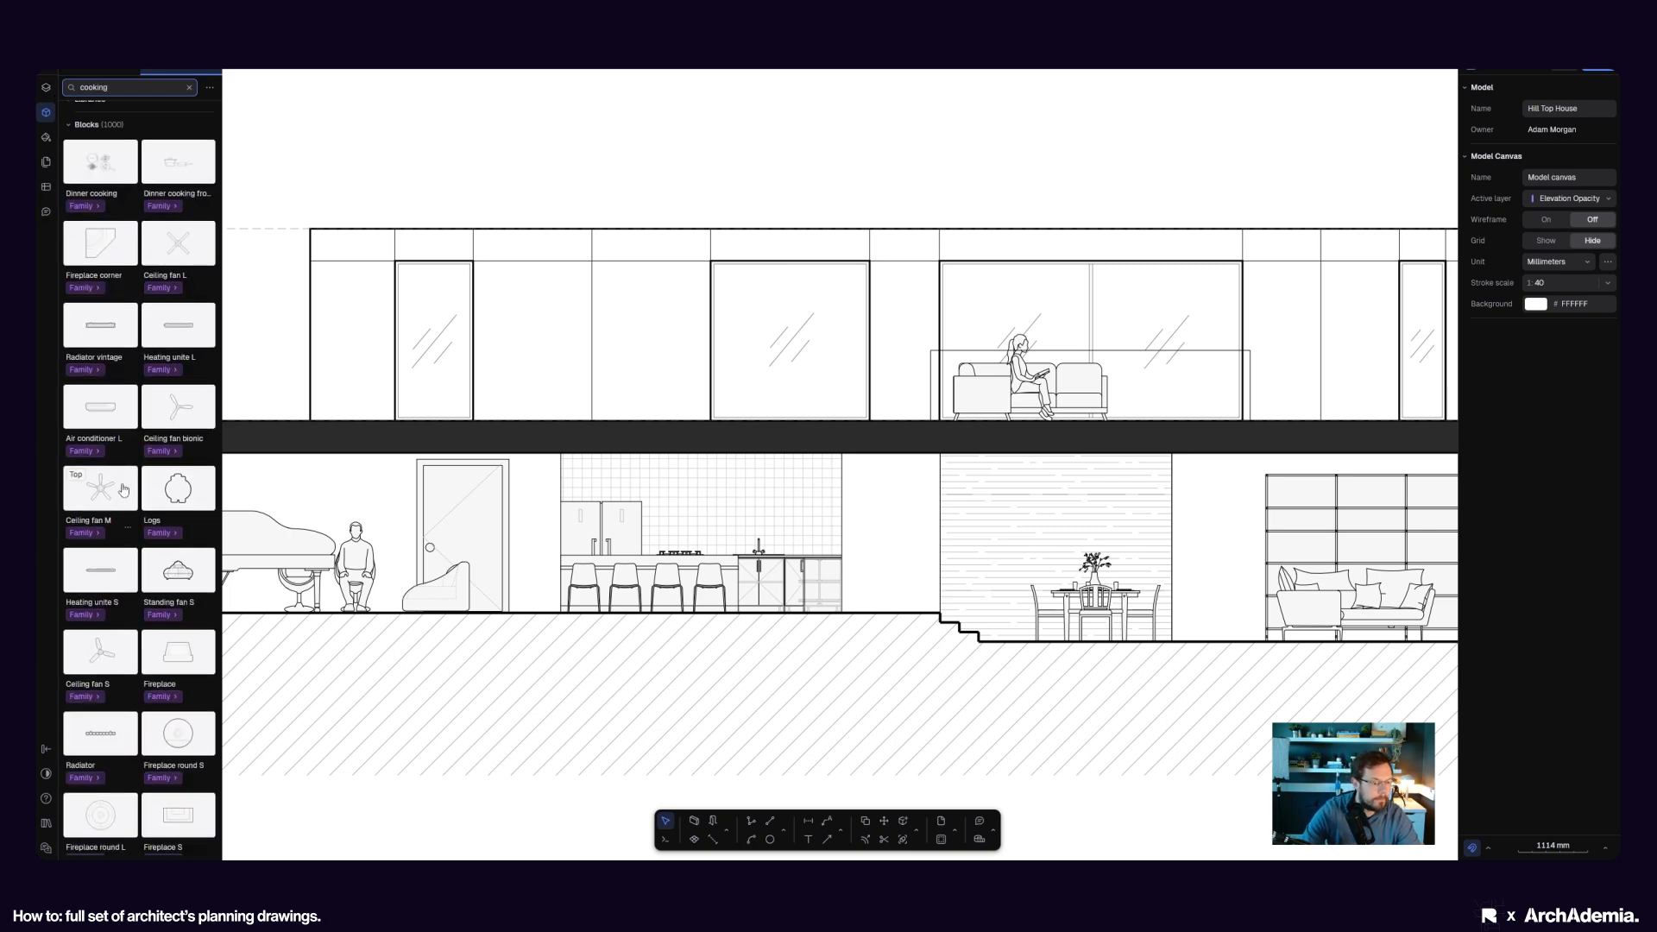
pyautogui.scroll(5, 124, 489)
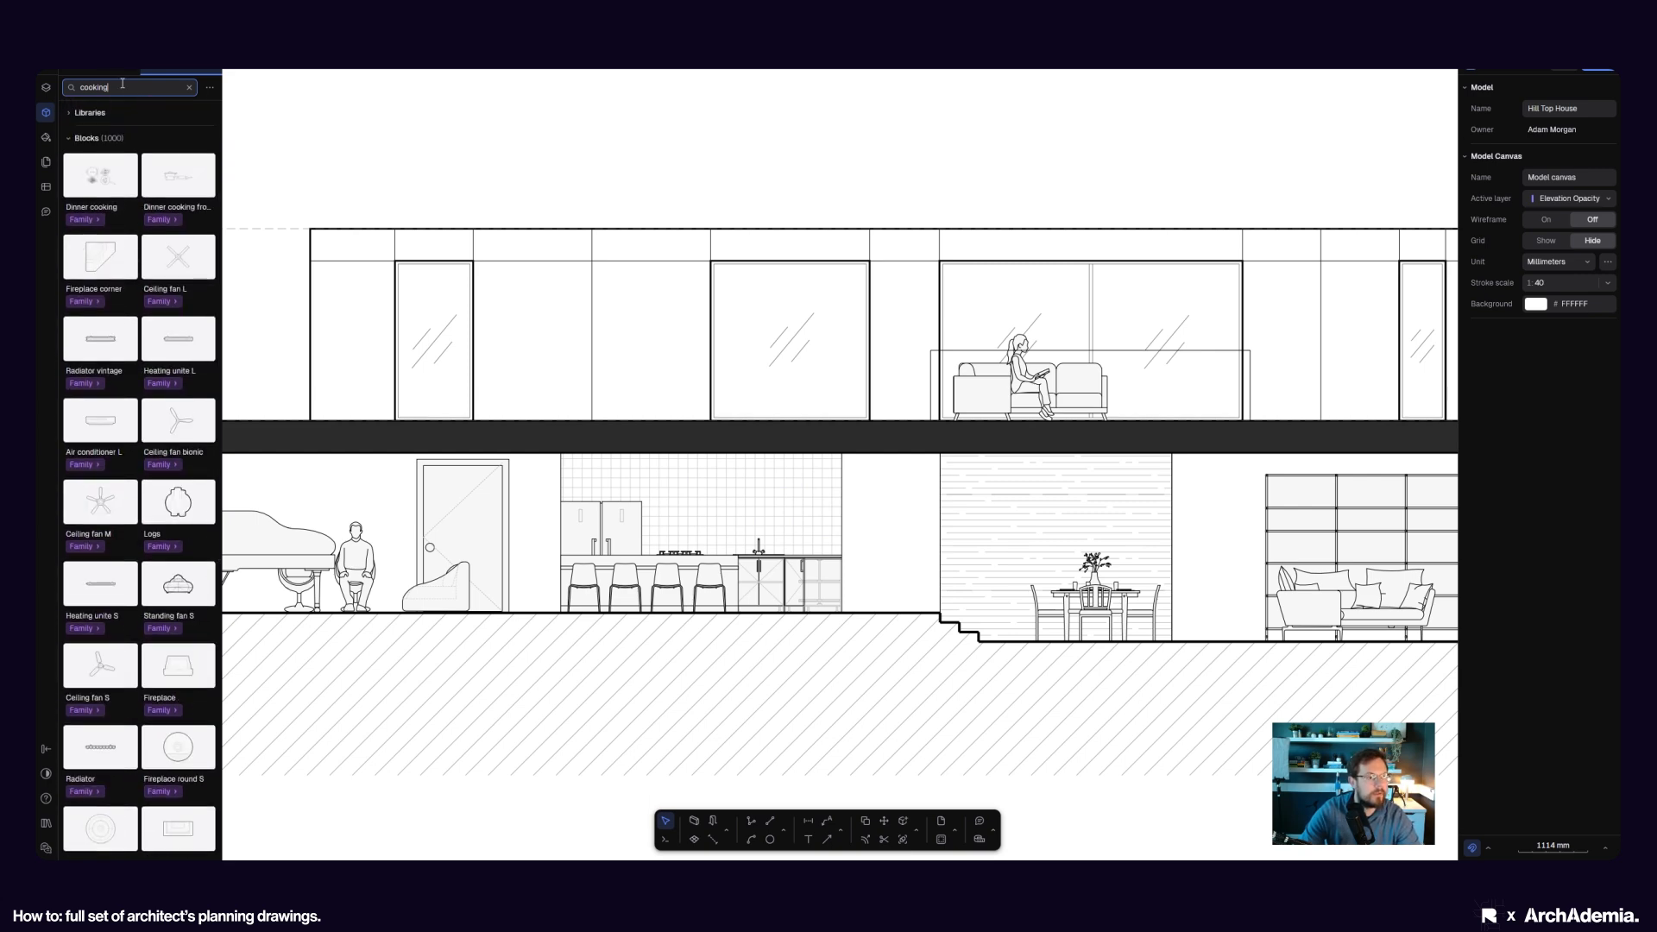
# - Search the block library for "standing", place Person standing H between the kitchen and the brick wall, and use its front view
pyautogui.write('standing')
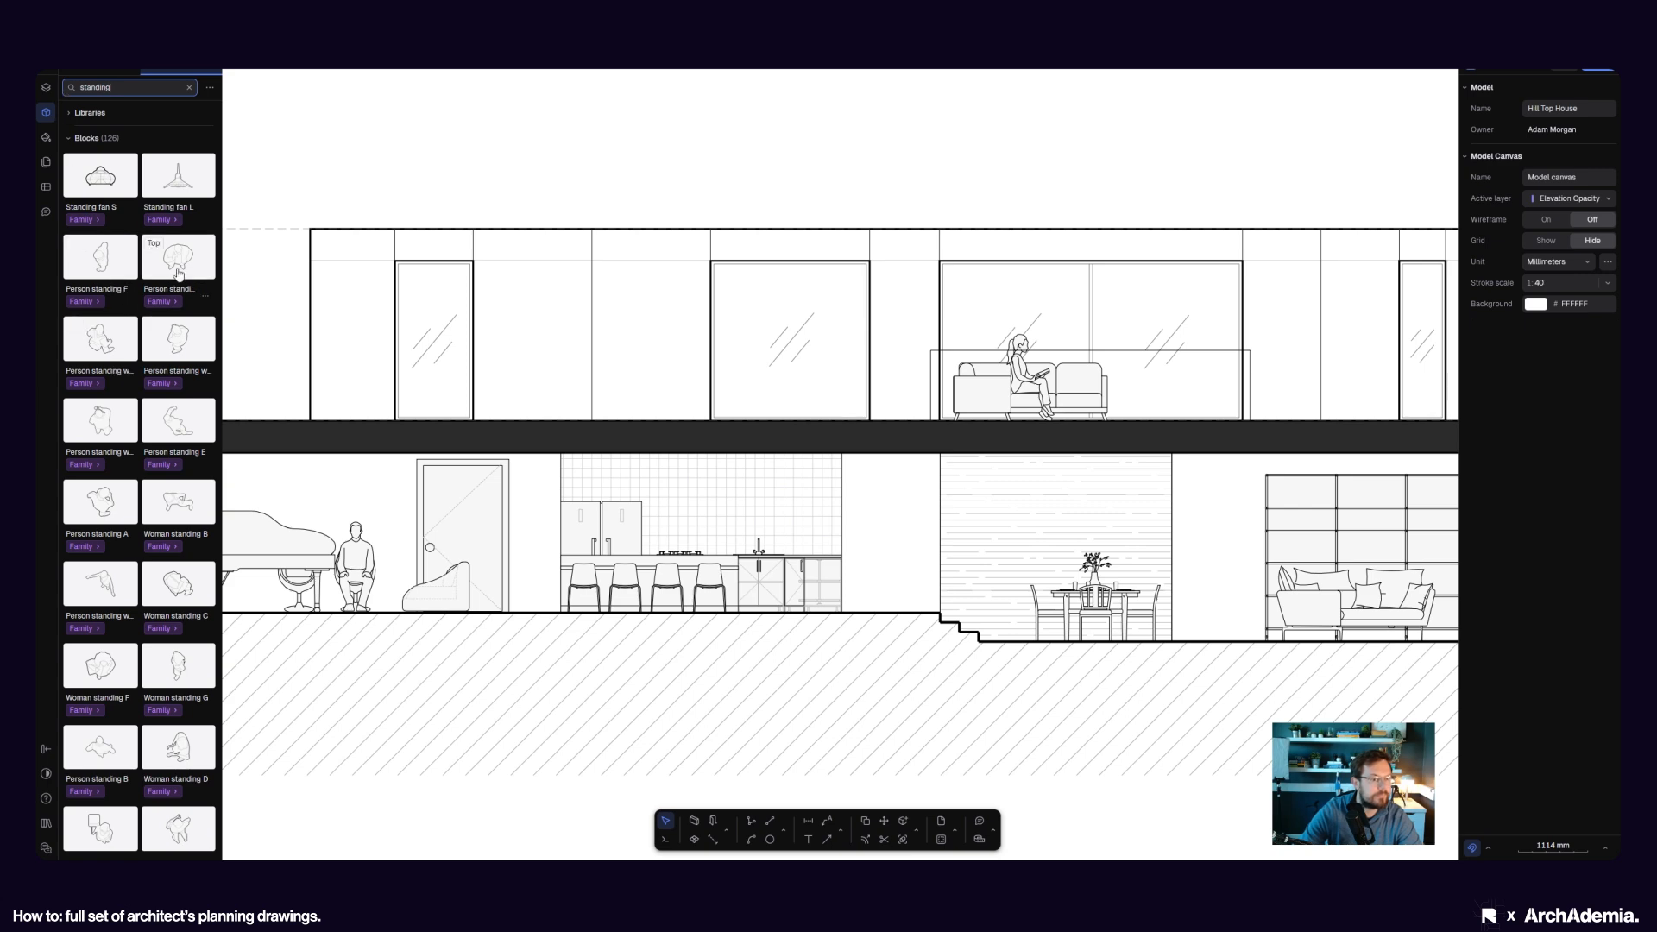
pyautogui.moveTo(178, 259); pyautogui.dragTo(887, 549)
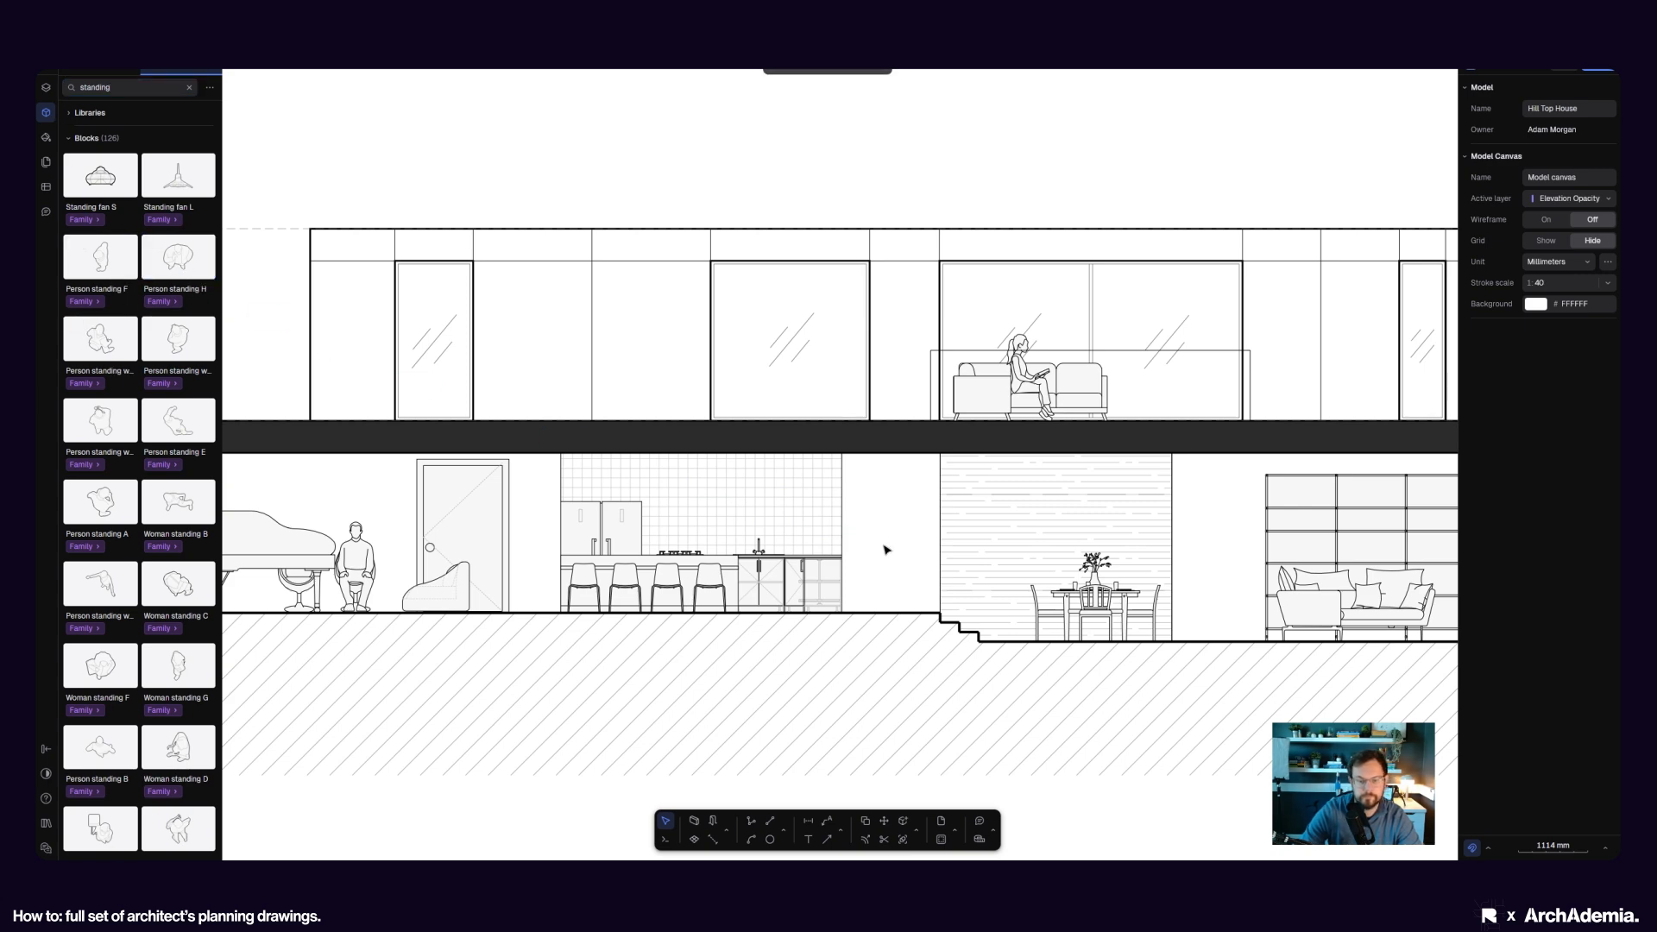
pyautogui.click(1540, 357)
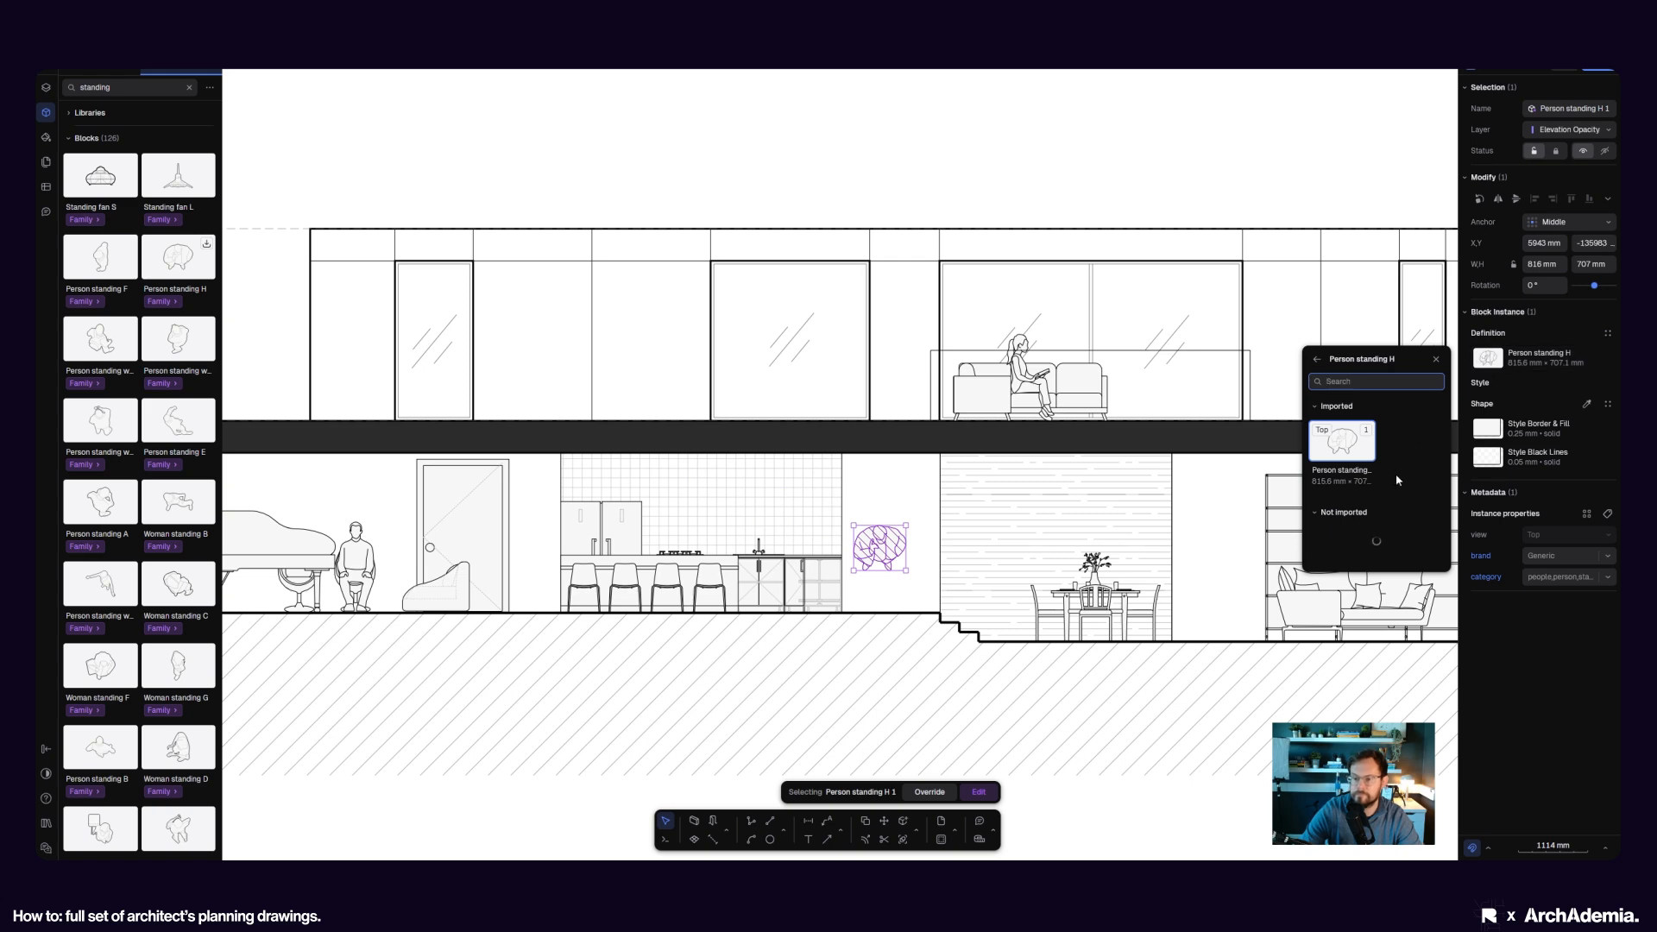
pyautogui.click(1412, 548)
pyautogui.scroll(5, 811, 595)
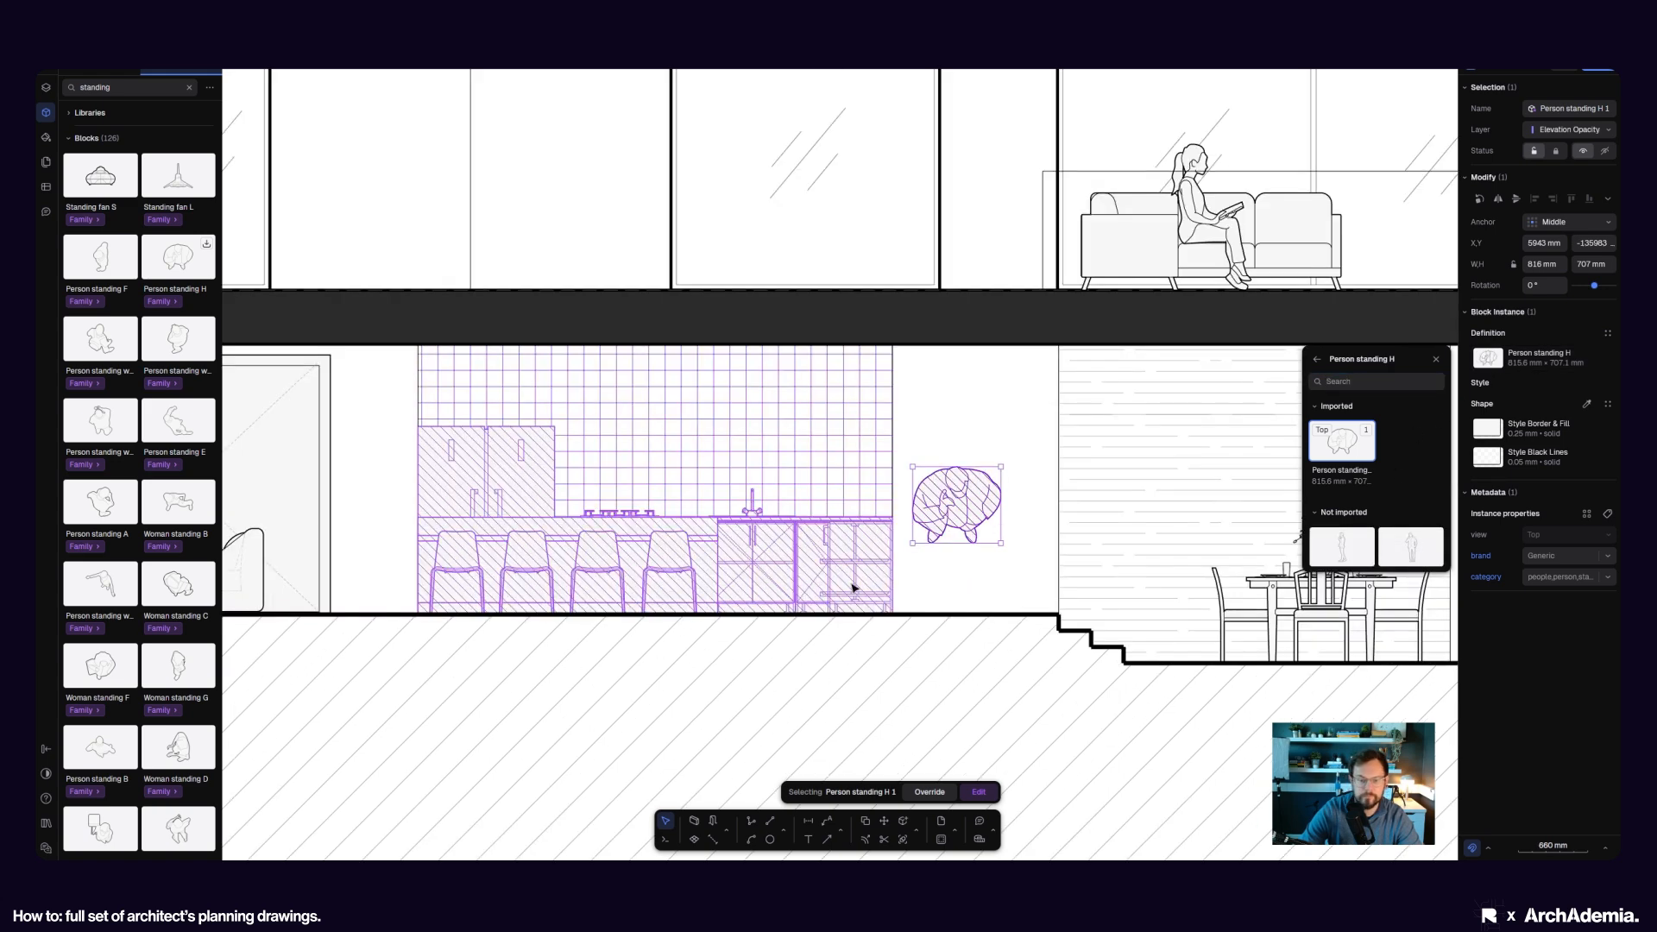
pyautogui.click(946, 529)
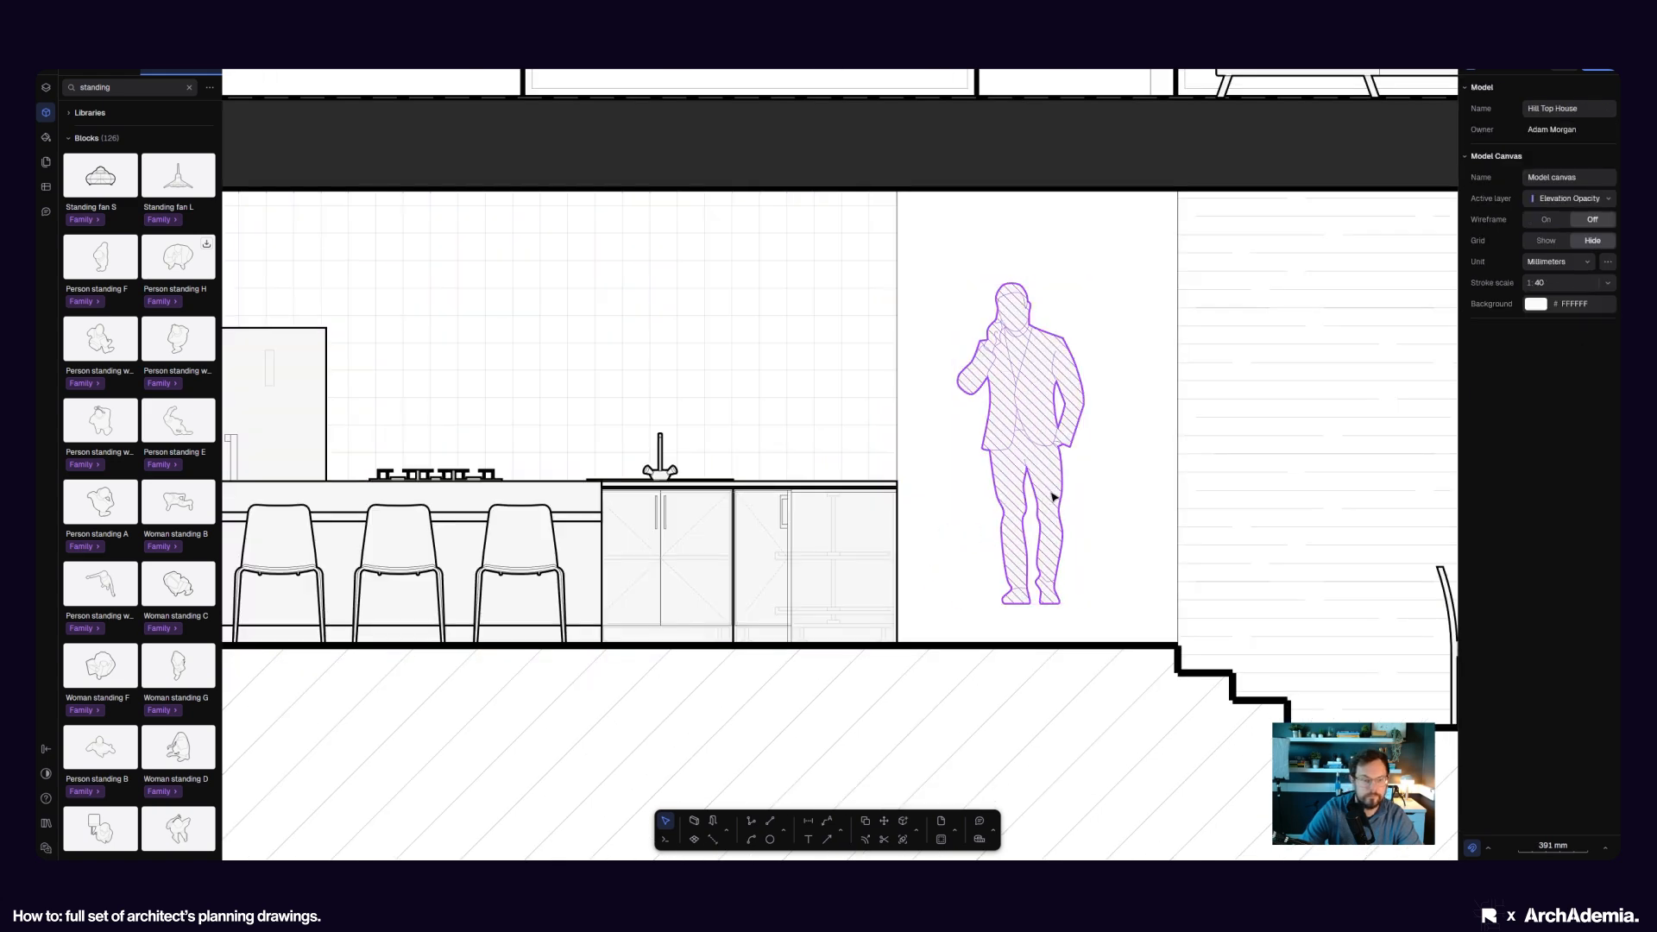
# - Move the standing man onto the kitchen floor between the last bar stool and the sink, and send him backward
pyautogui.moveTo(1053, 498); pyautogui.dragTo(628, 530)
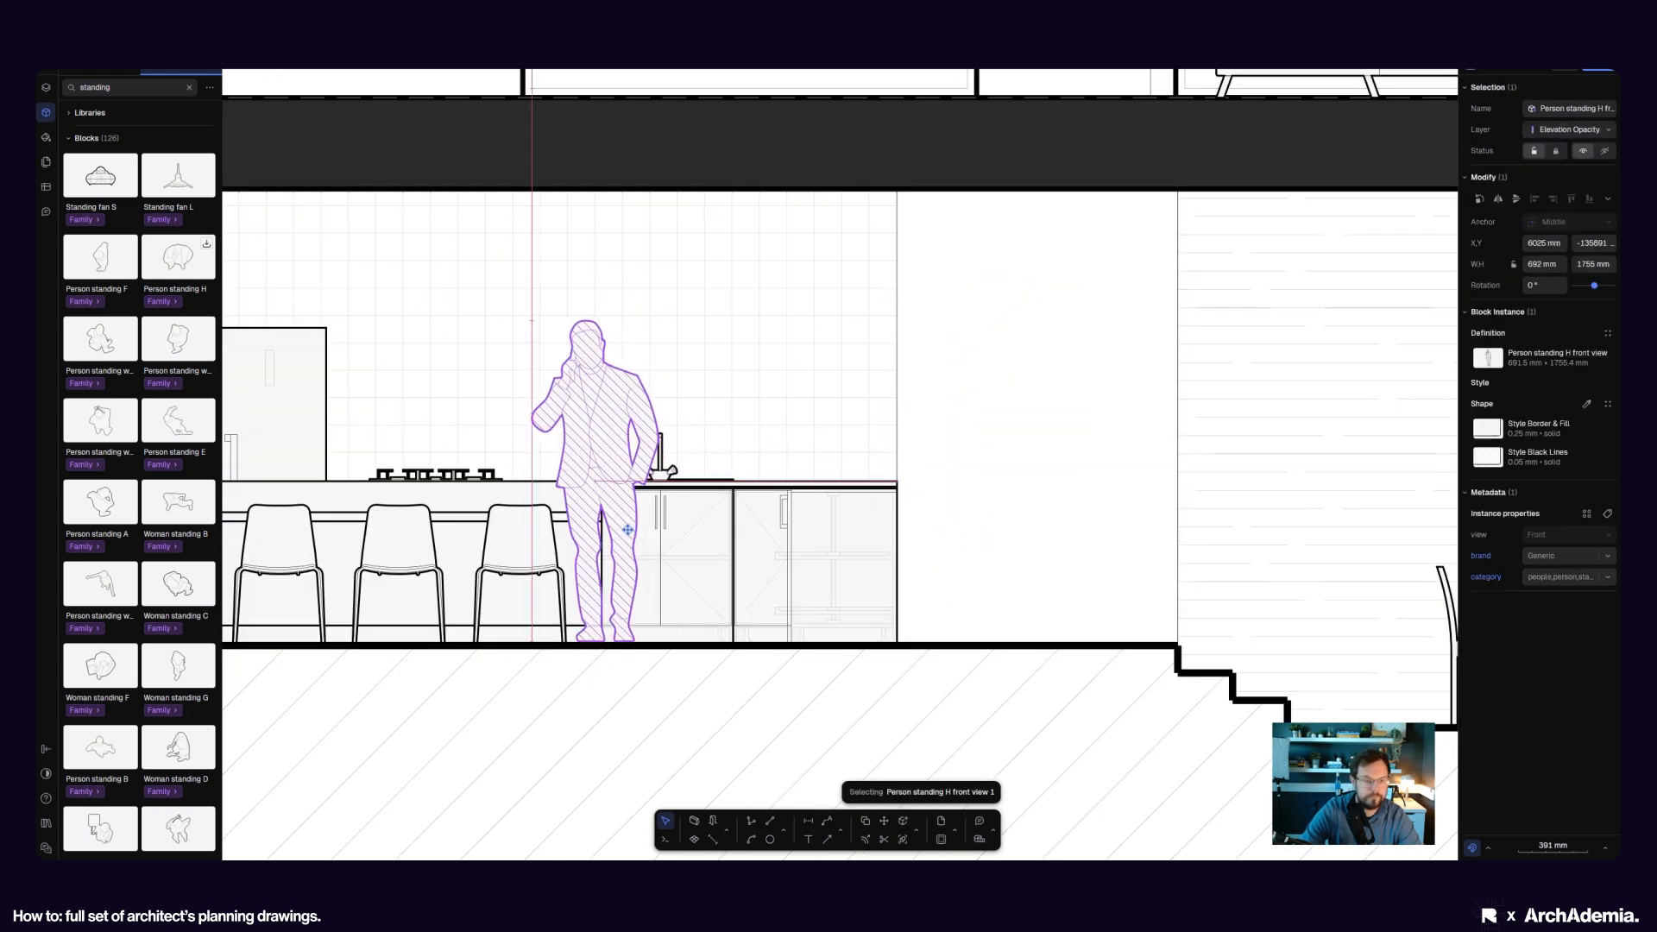
pyautogui.rightClick(618, 485)
pyautogui.moveTo(675, 764)
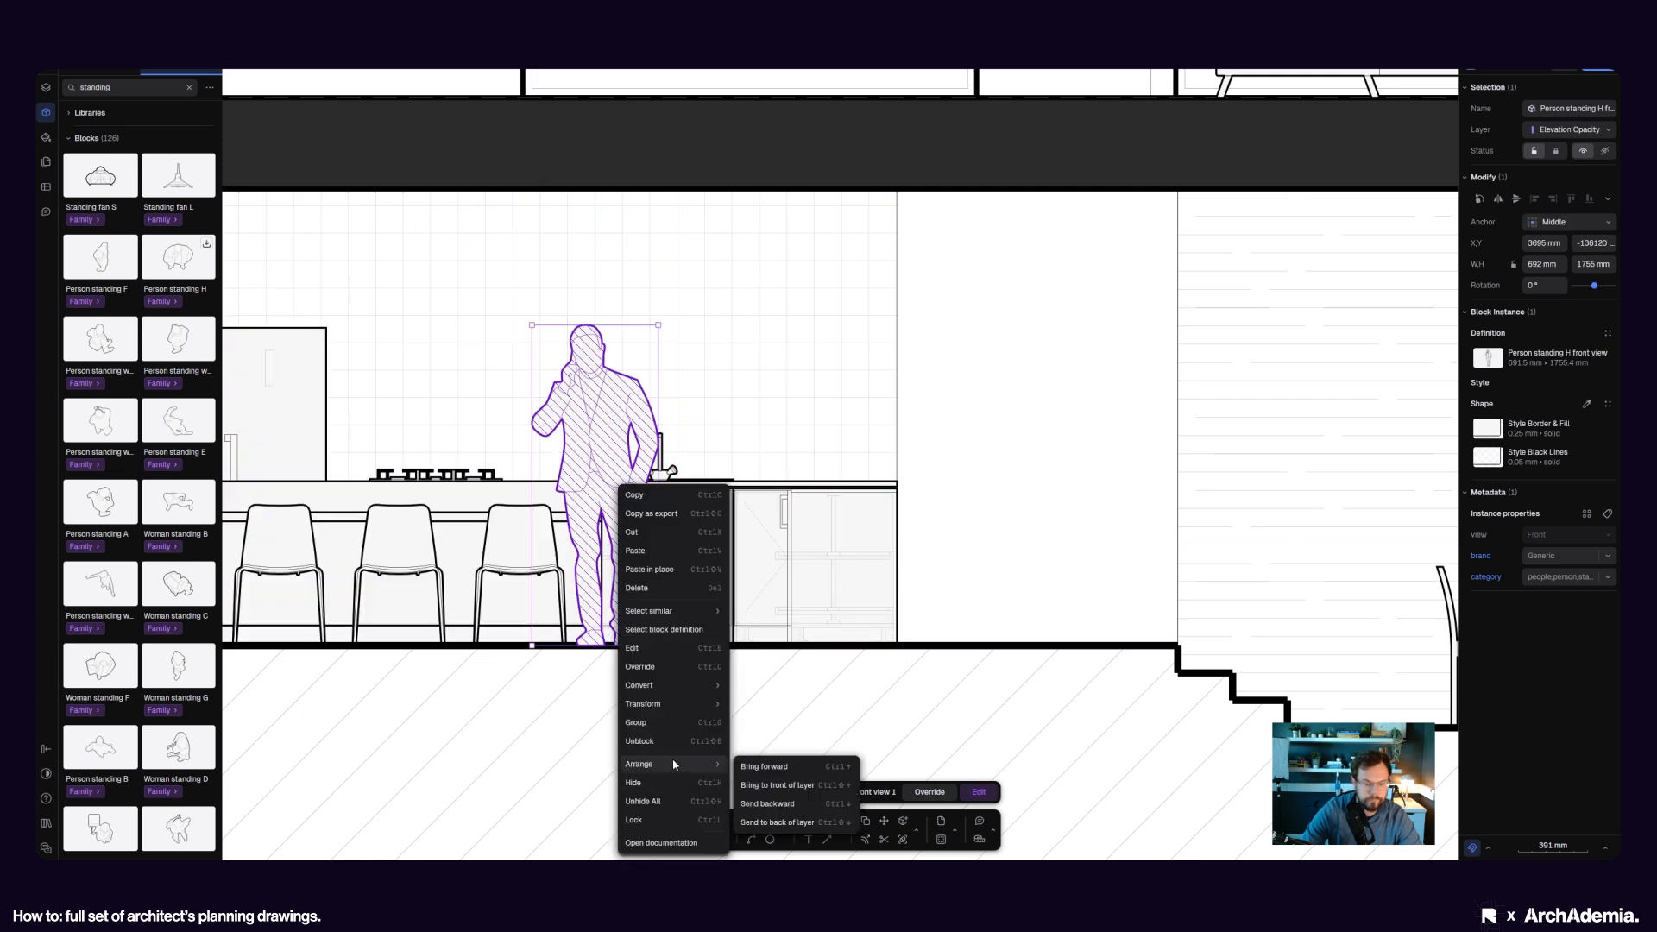
pyautogui.click(765, 803)
# - Assign the standing man to the Imported blocks layer
pyautogui.rightClick(594, 482)
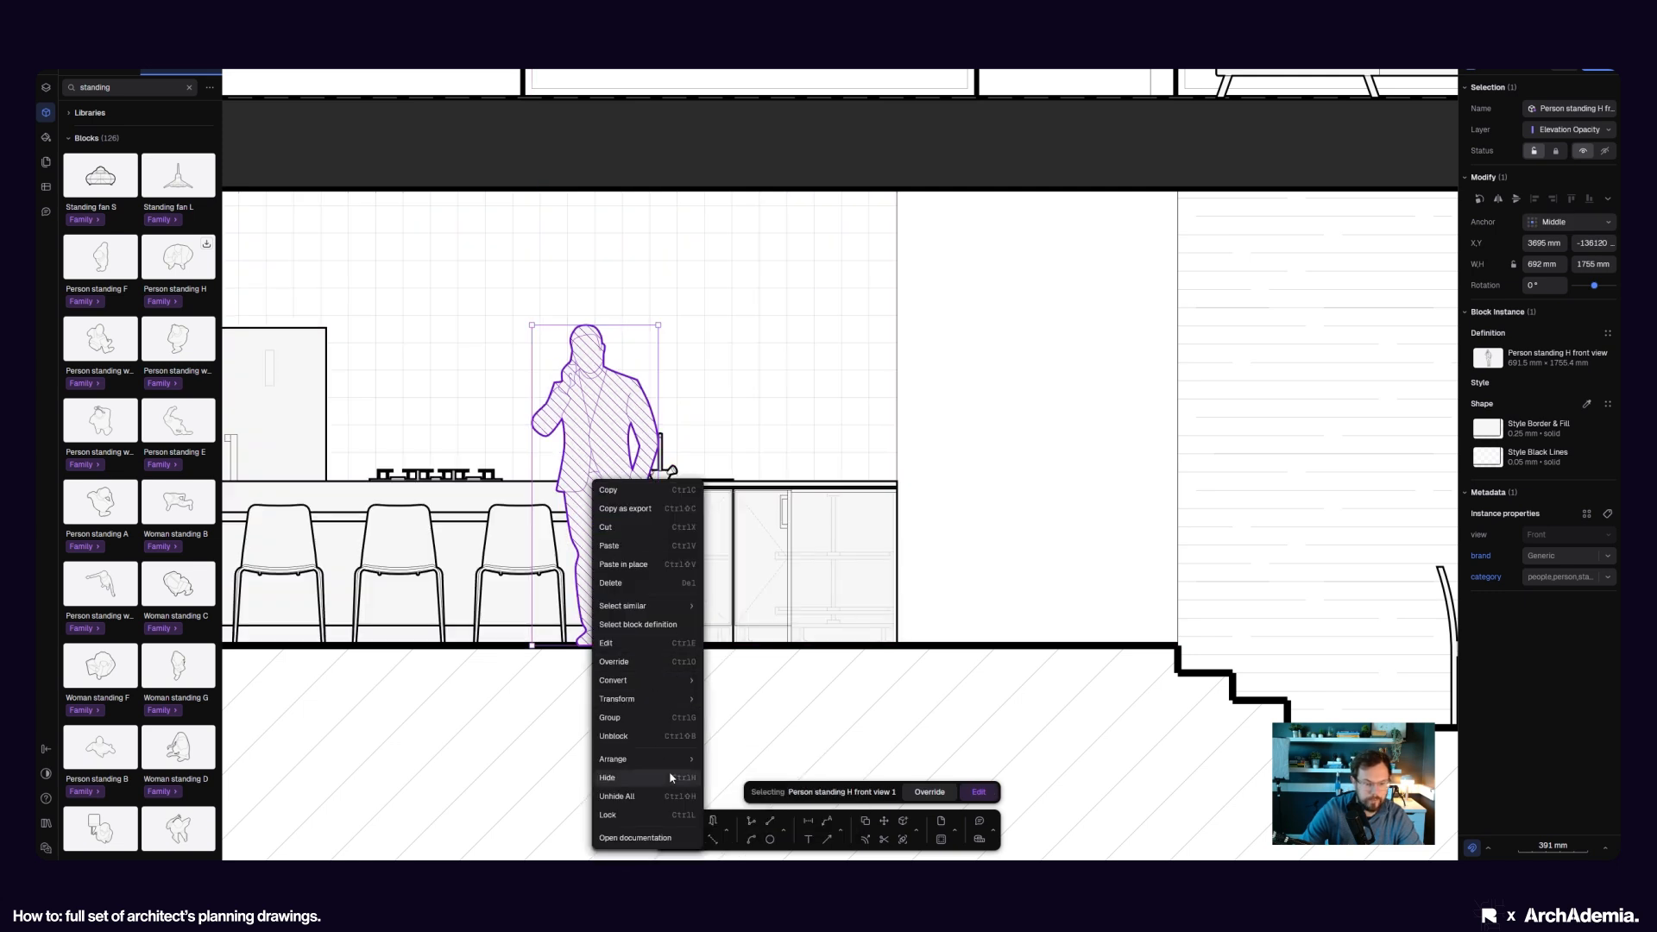
pyautogui.moveTo(675, 762)
pyautogui.click(1563, 131)
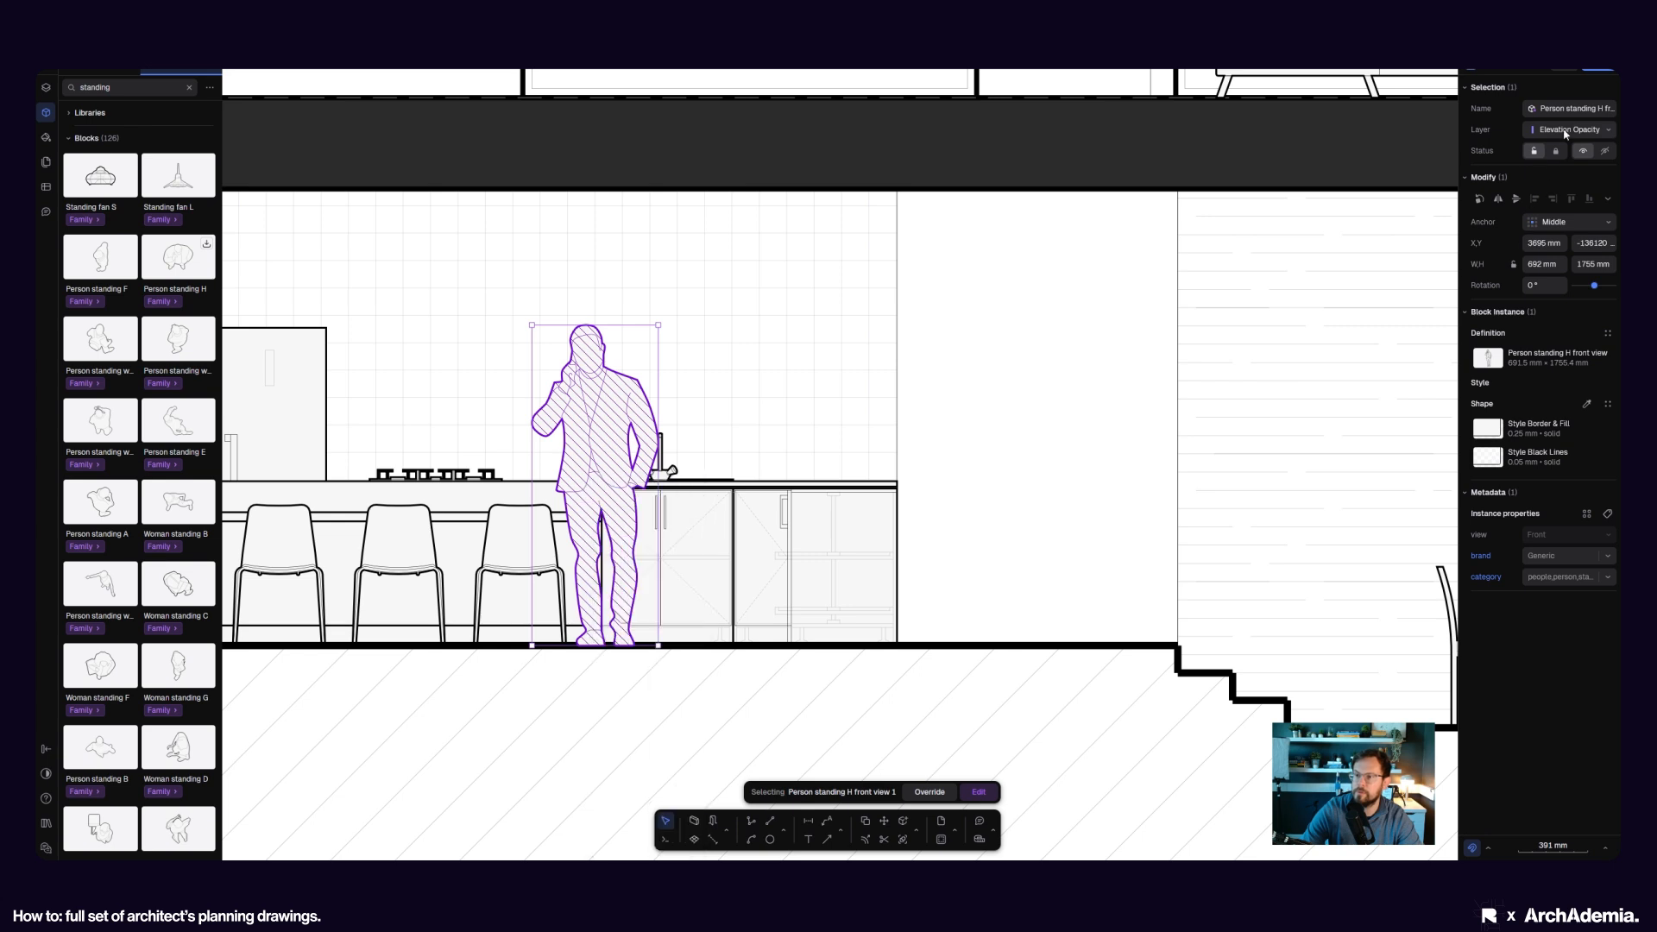
pyautogui.click(1569, 130)
pyautogui.click(1553, 454)
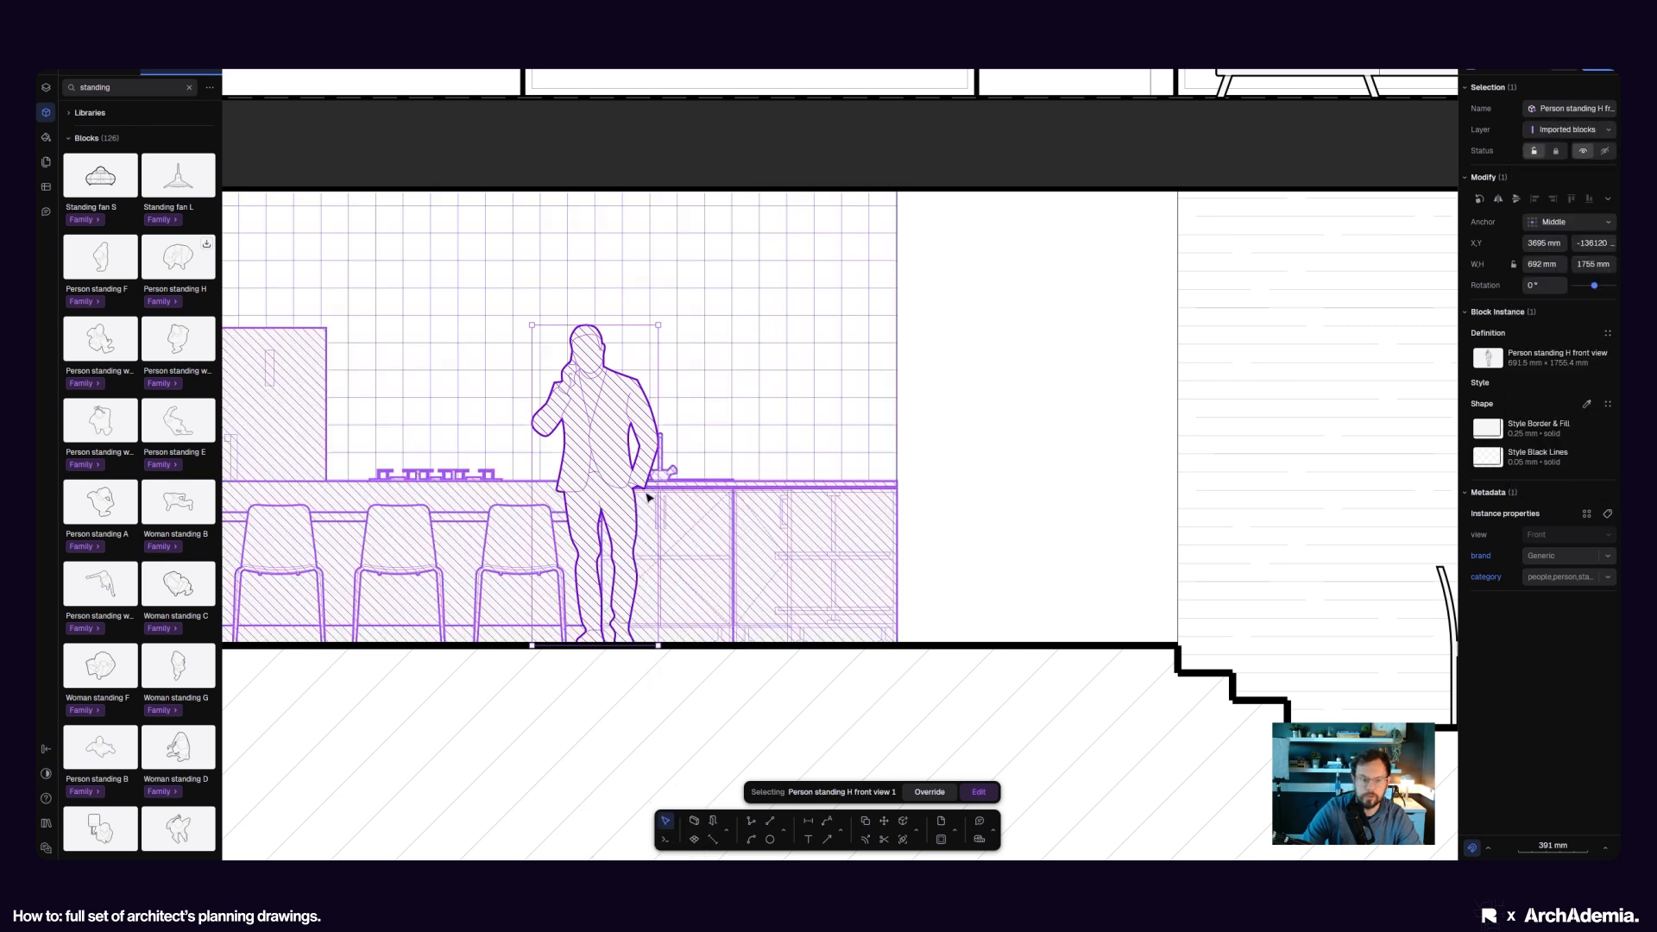
# - Try to put the man behind the kitchen by sending him backward and to the back of his layer
pyautogui.rightClick(608, 460)
pyautogui.moveTo(658, 738)
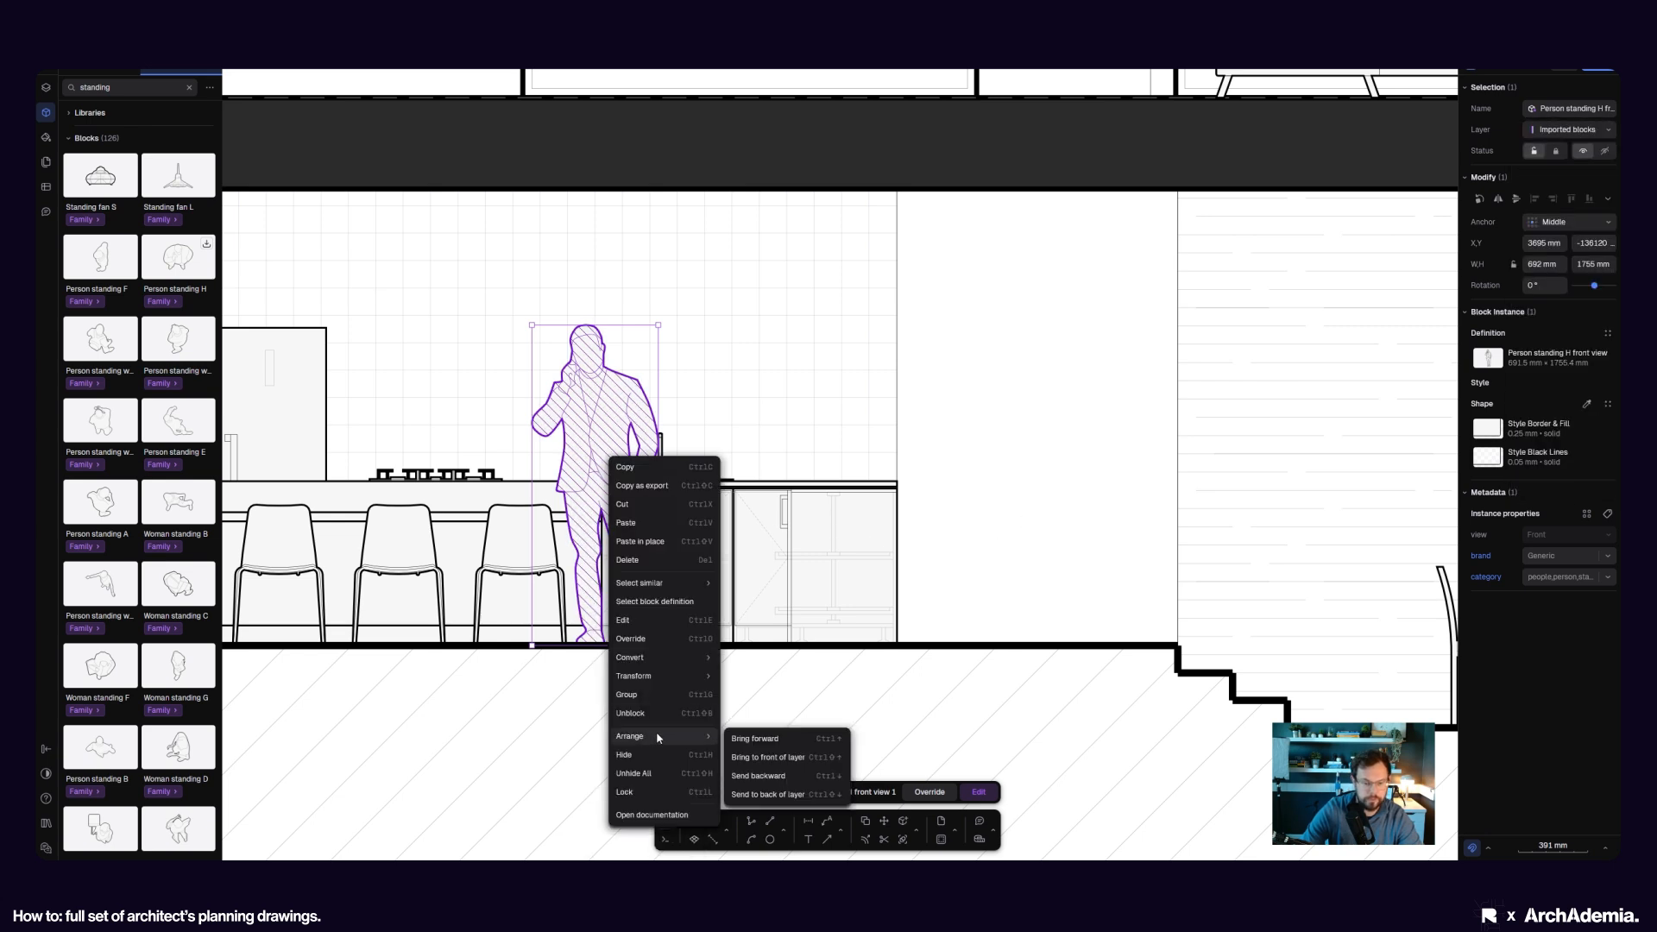
pyautogui.click(767, 777)
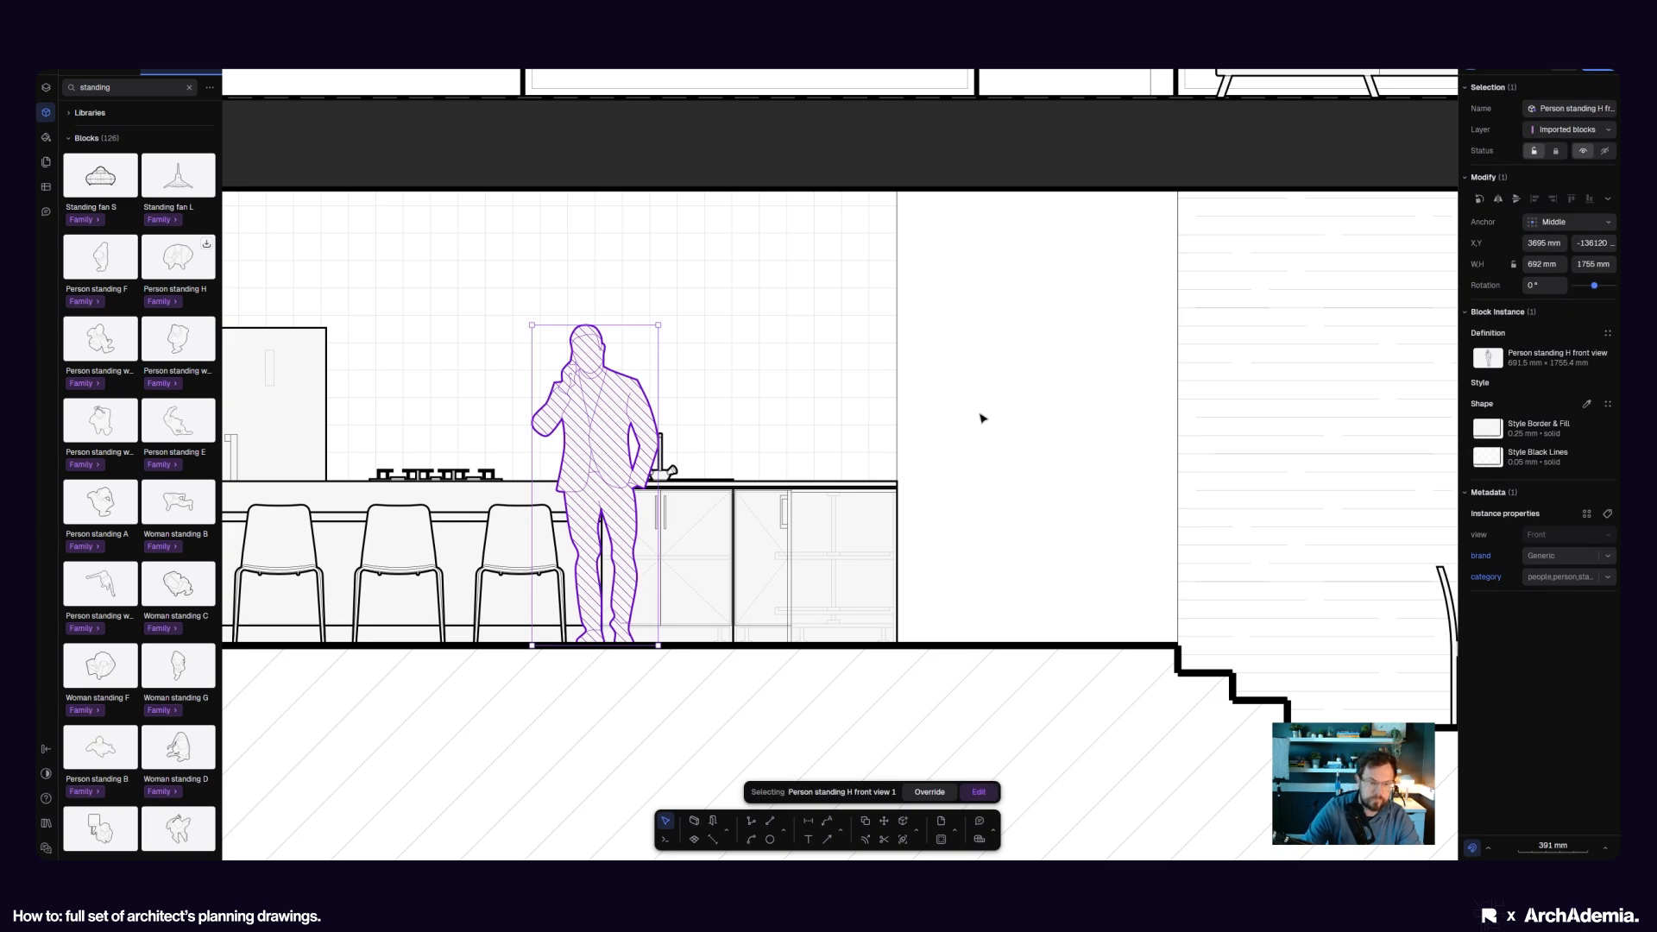
pyautogui.rightClick(593, 442)
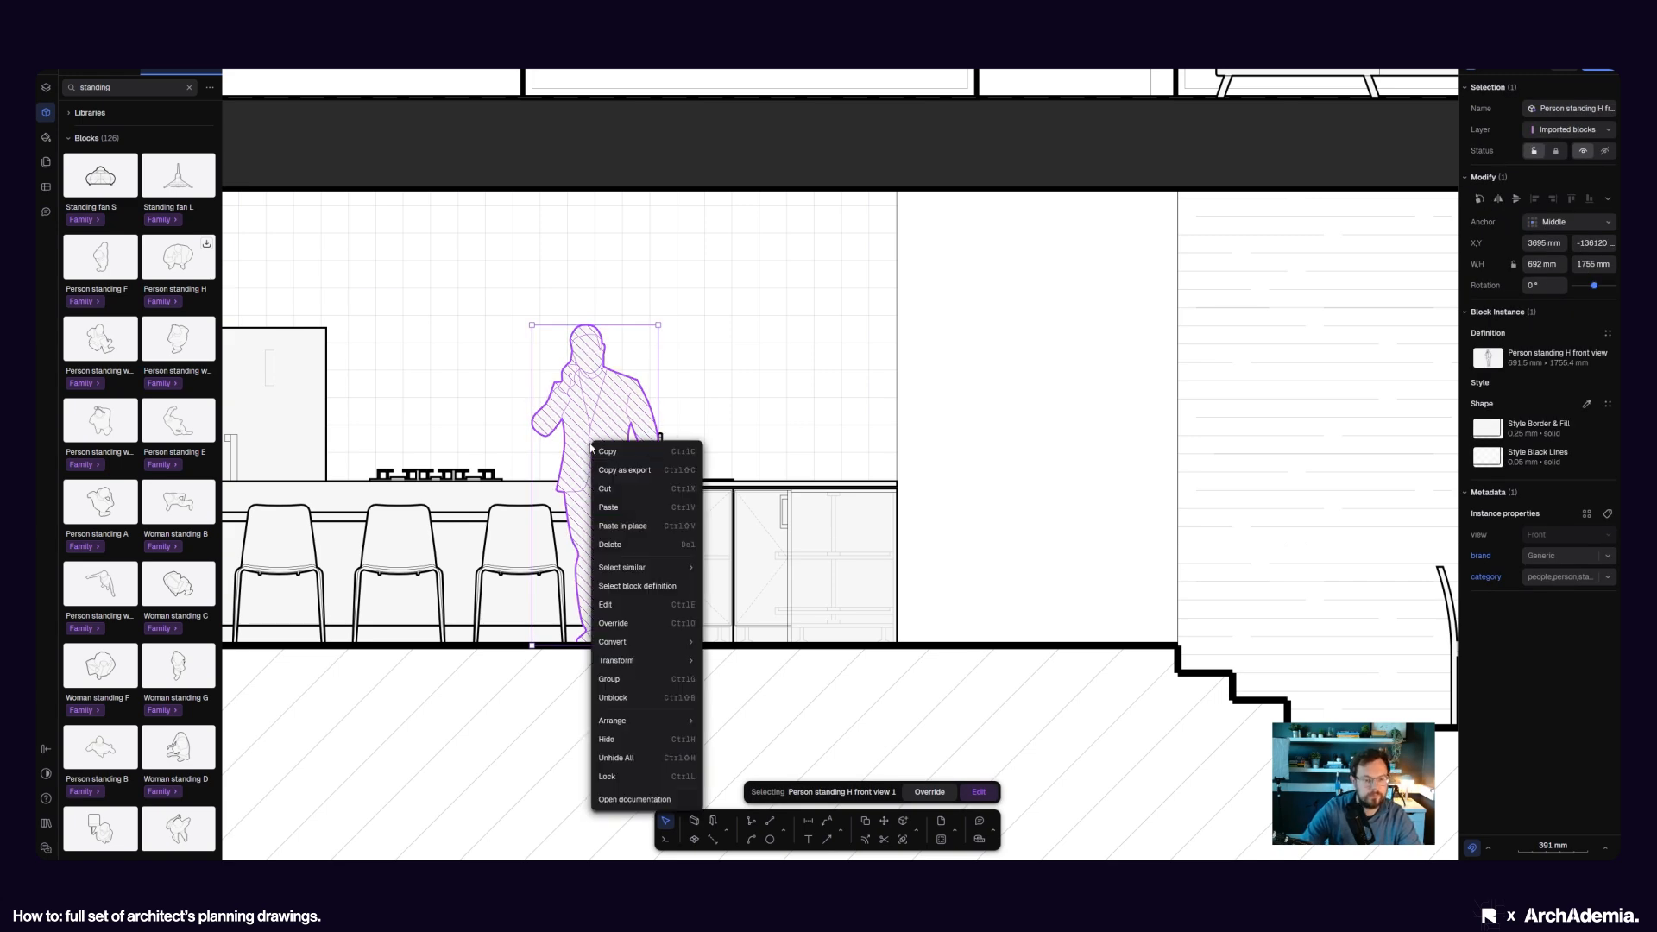
pyautogui.moveTo(644, 723)
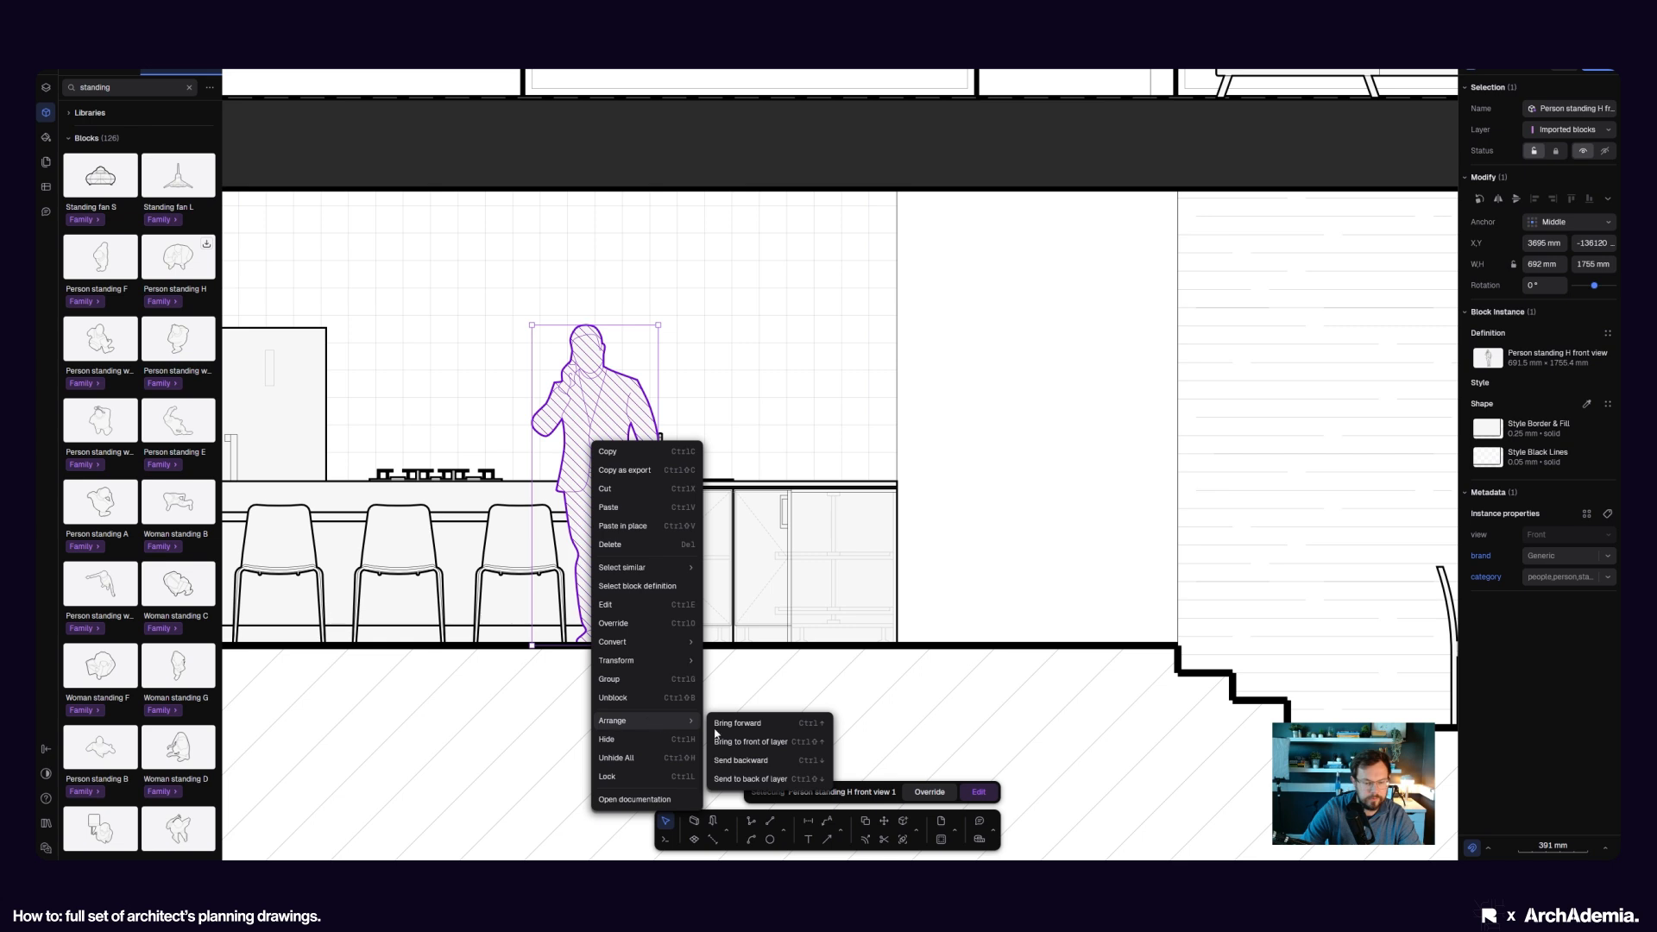
pyautogui.click(739, 778)
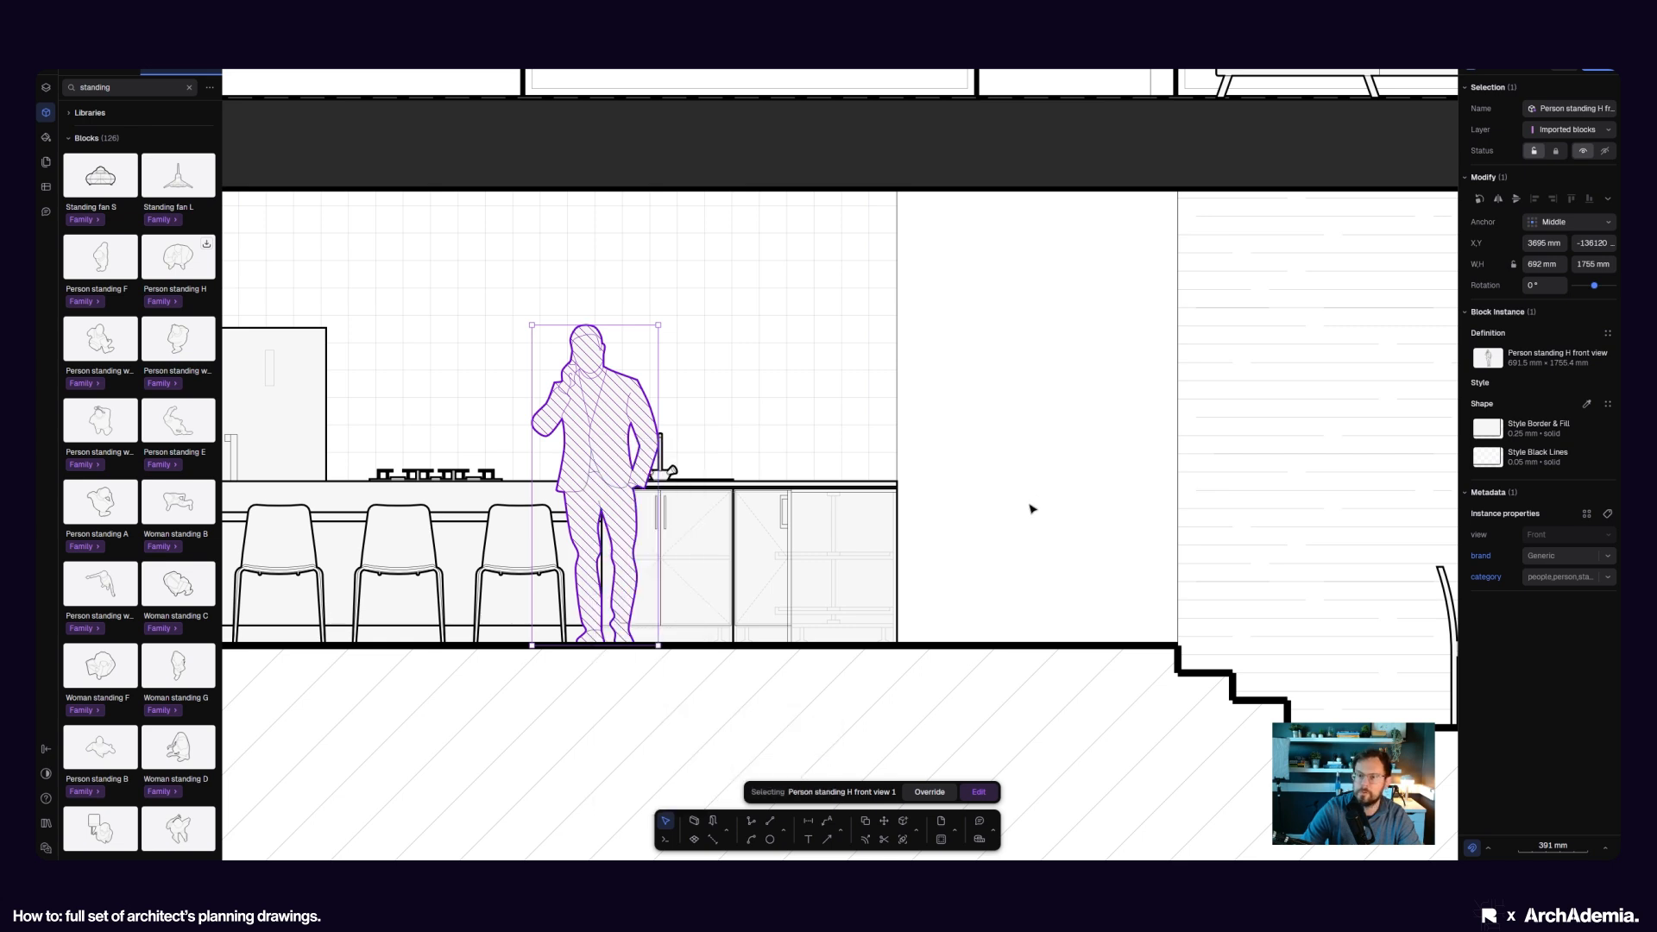
# - Assign the L-shaped kitchen block to the Imported blocks layer
pyautogui.click(733, 529)
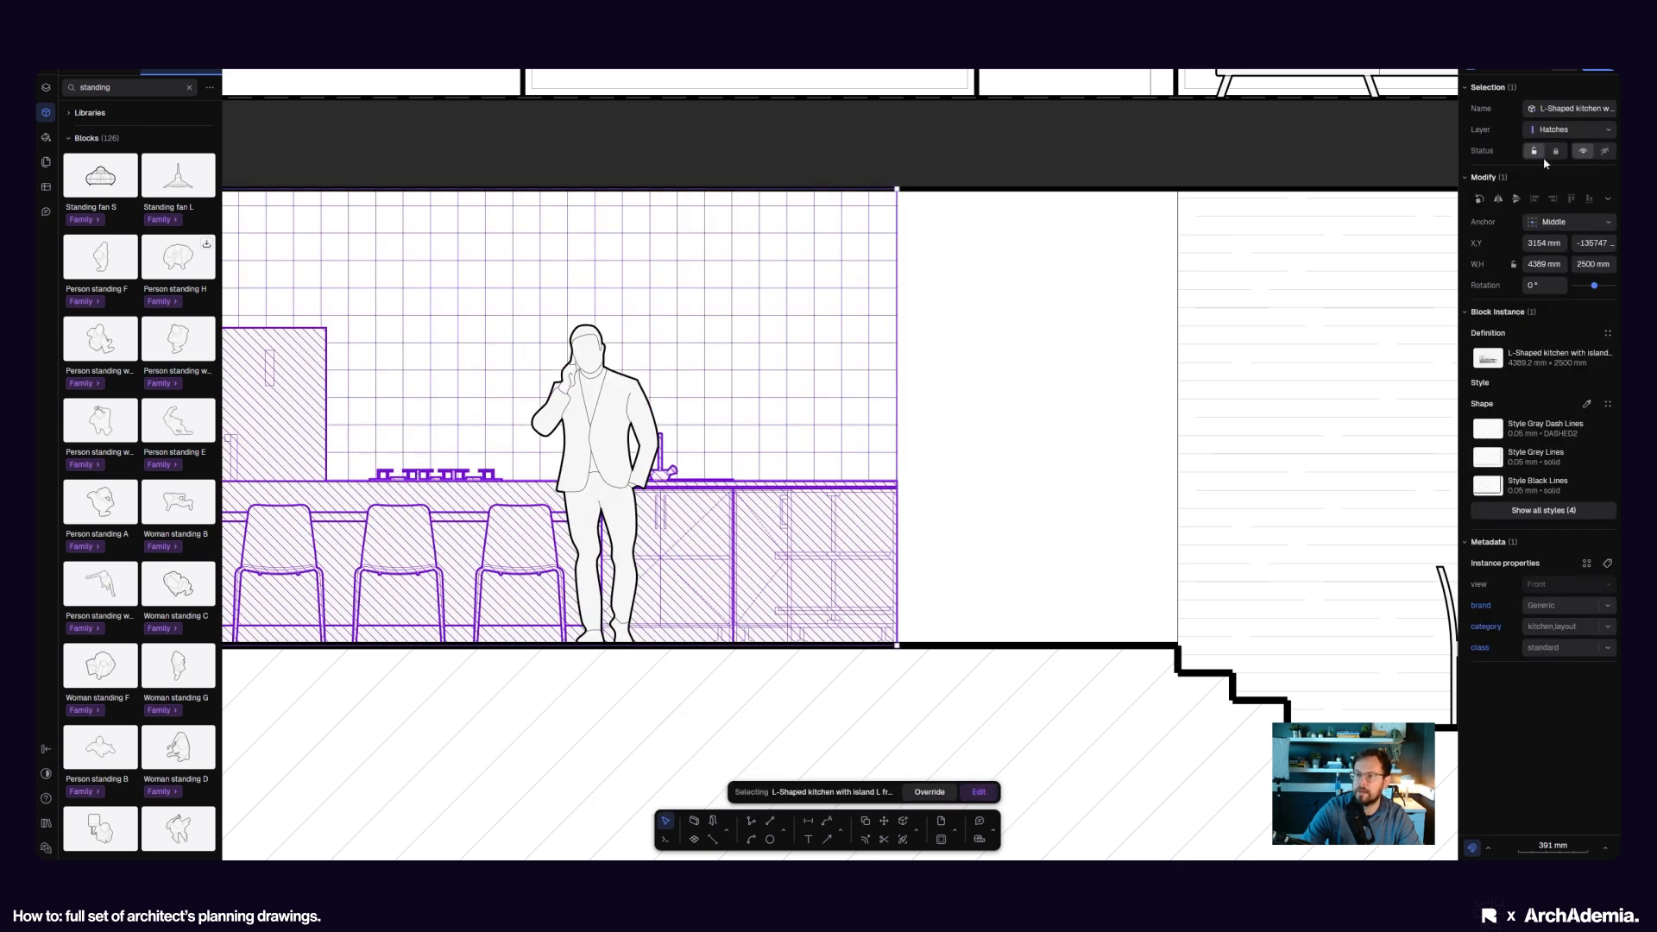
pyautogui.click(1576, 129)
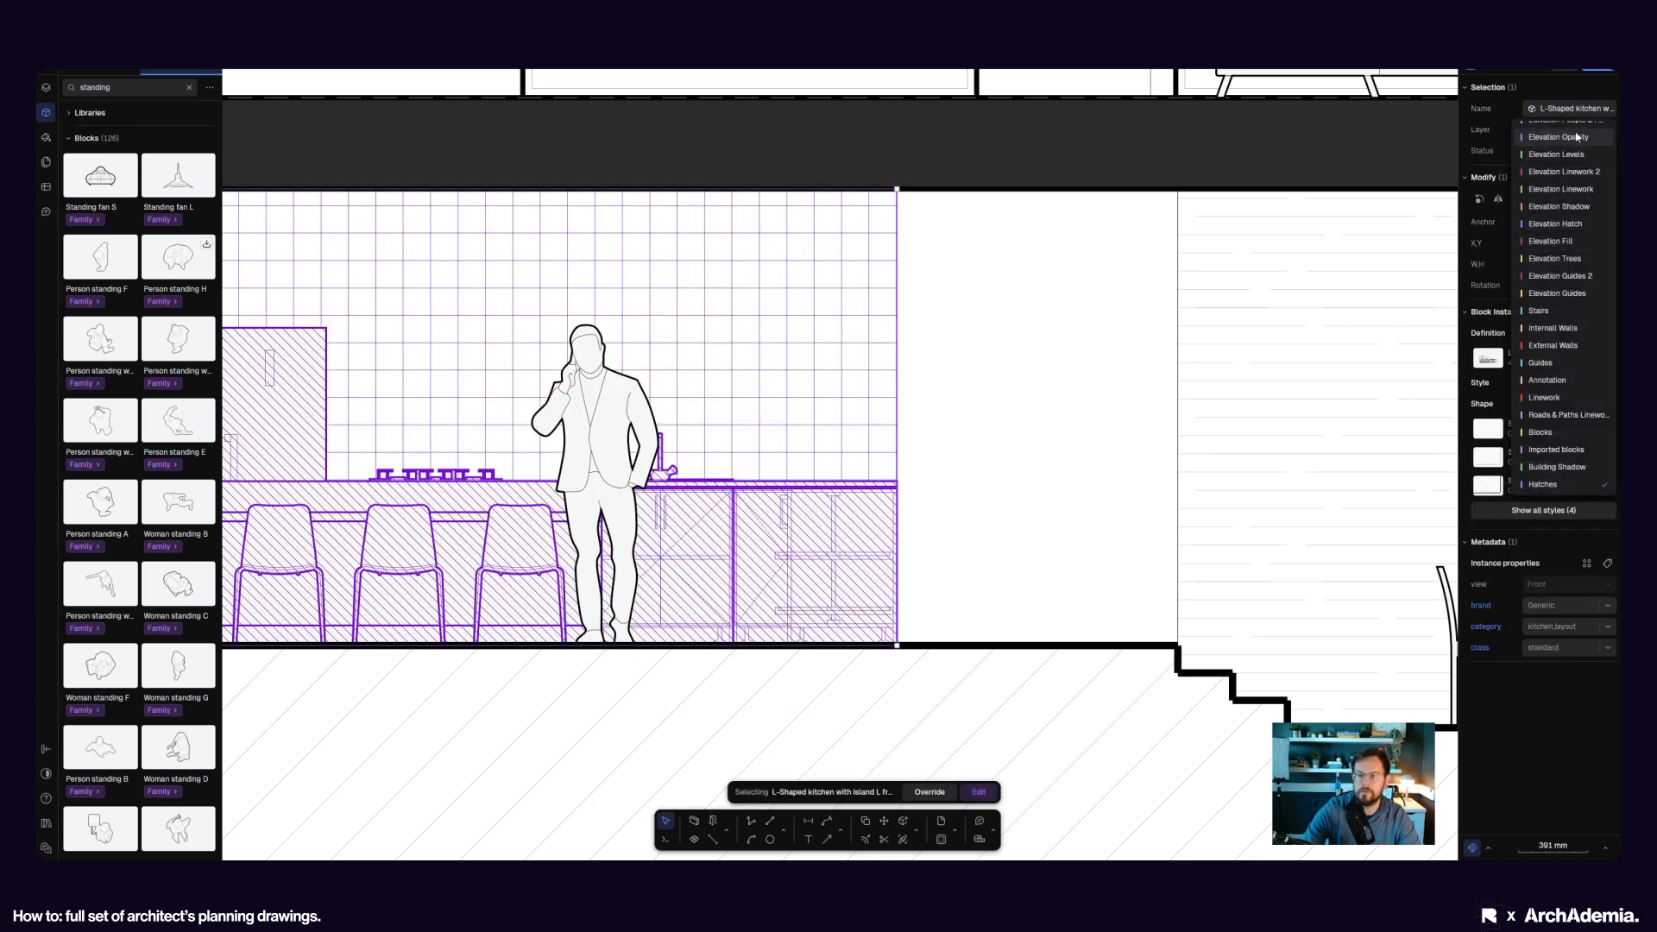
pyautogui.click(1558, 449)
pyautogui.click(1149, 468)
# - Rearrange the stacking order of the kitchen block so the standing man is in front of the kitchen island
pyautogui.click(629, 464)
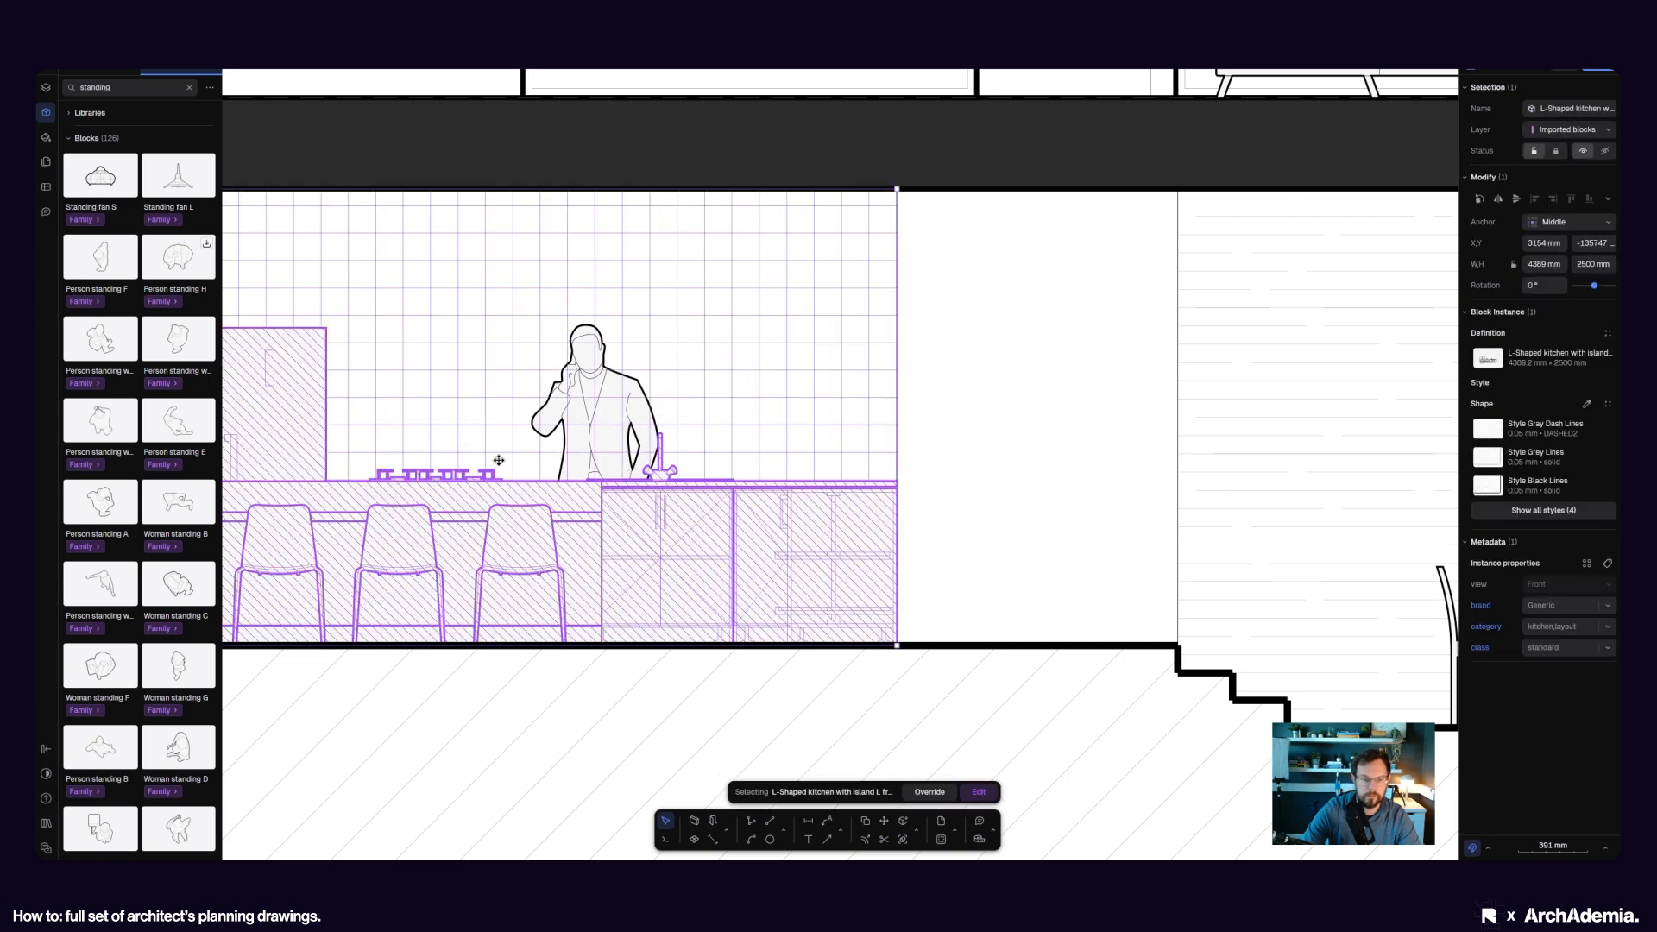
pyautogui.scroll(5, 456, 469)
pyautogui.click(989, 414)
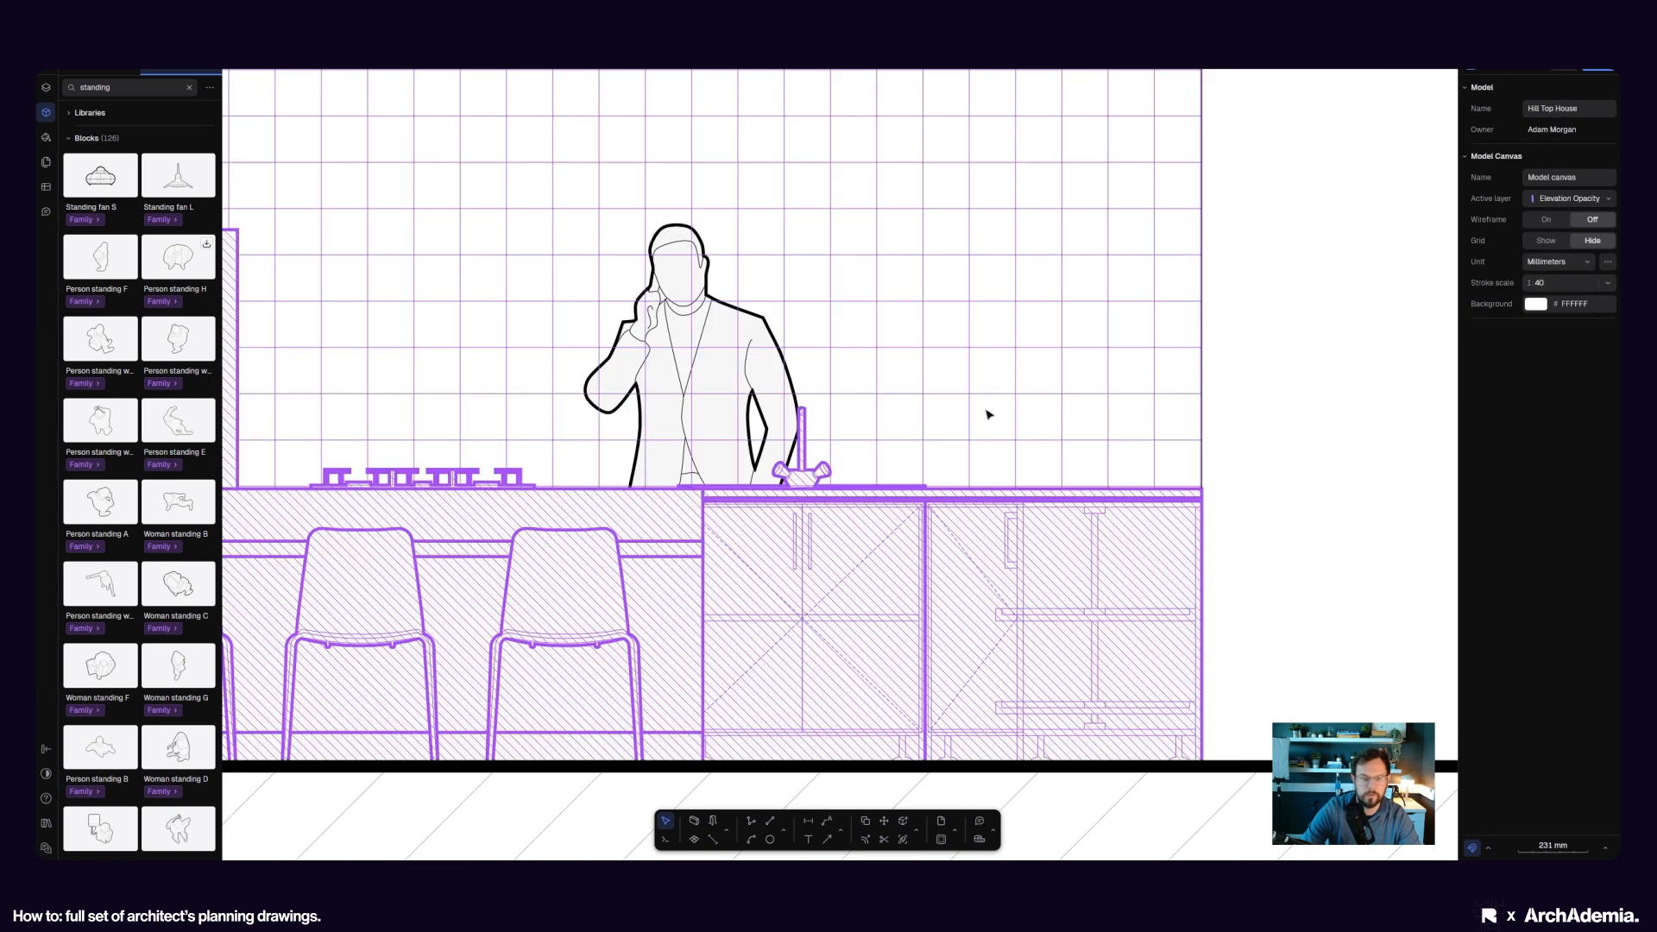
pyautogui.click(669, 251)
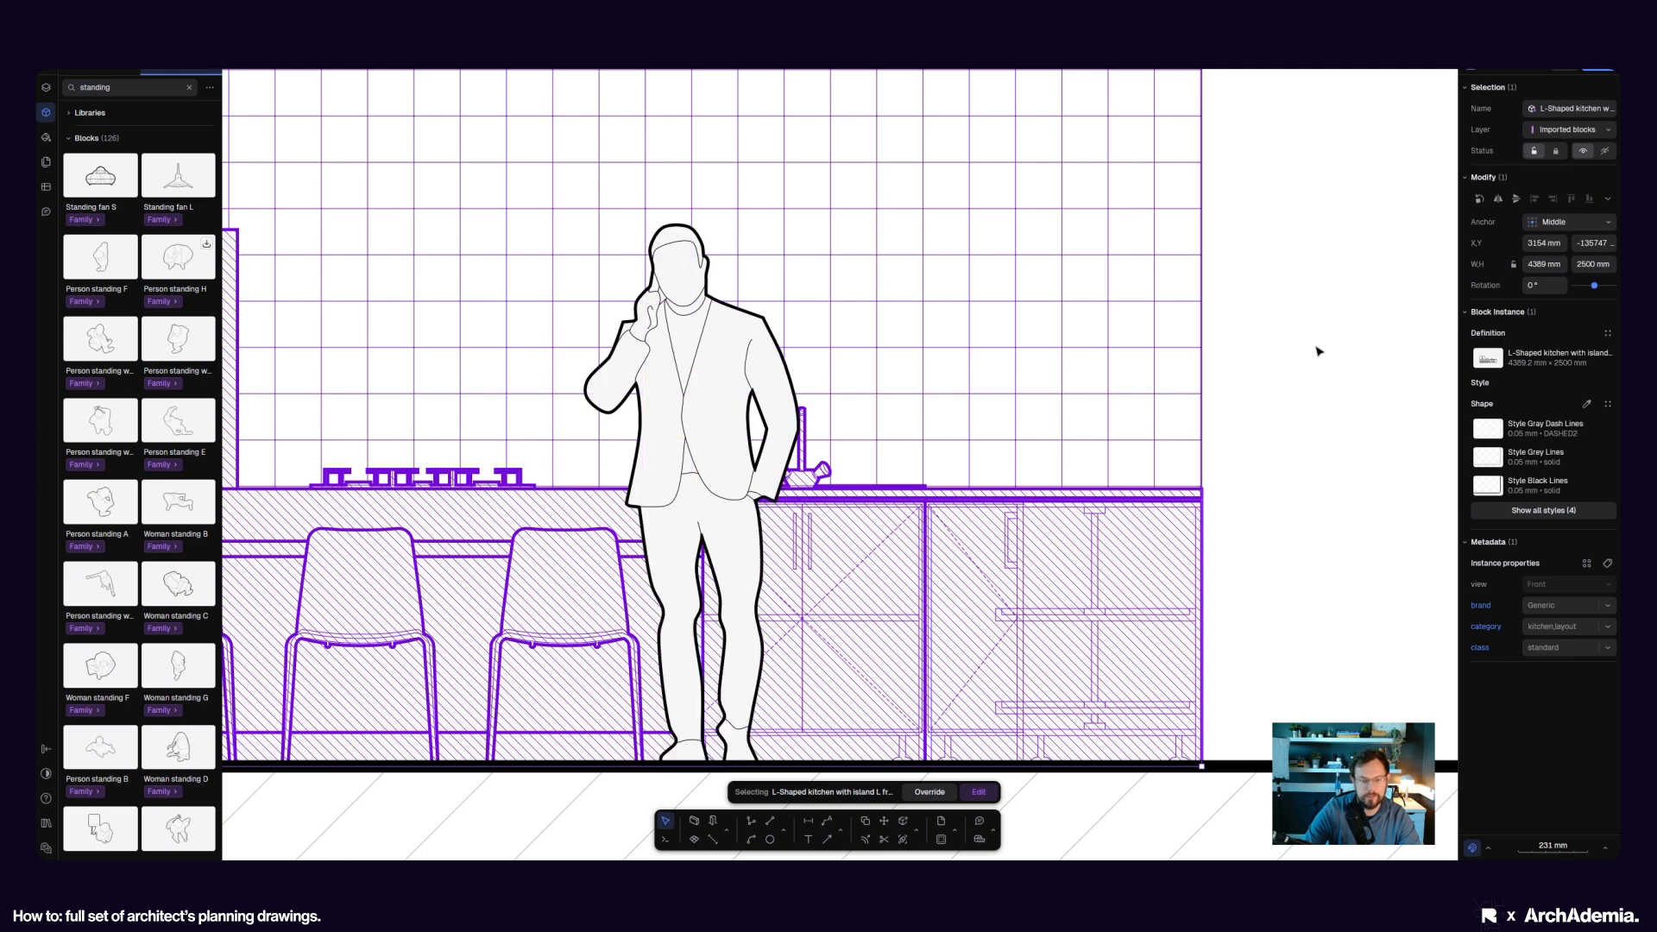
pyautogui.press(']')
pyautogui.press('[')
pyautogui.scroll(-5, 734, 317)
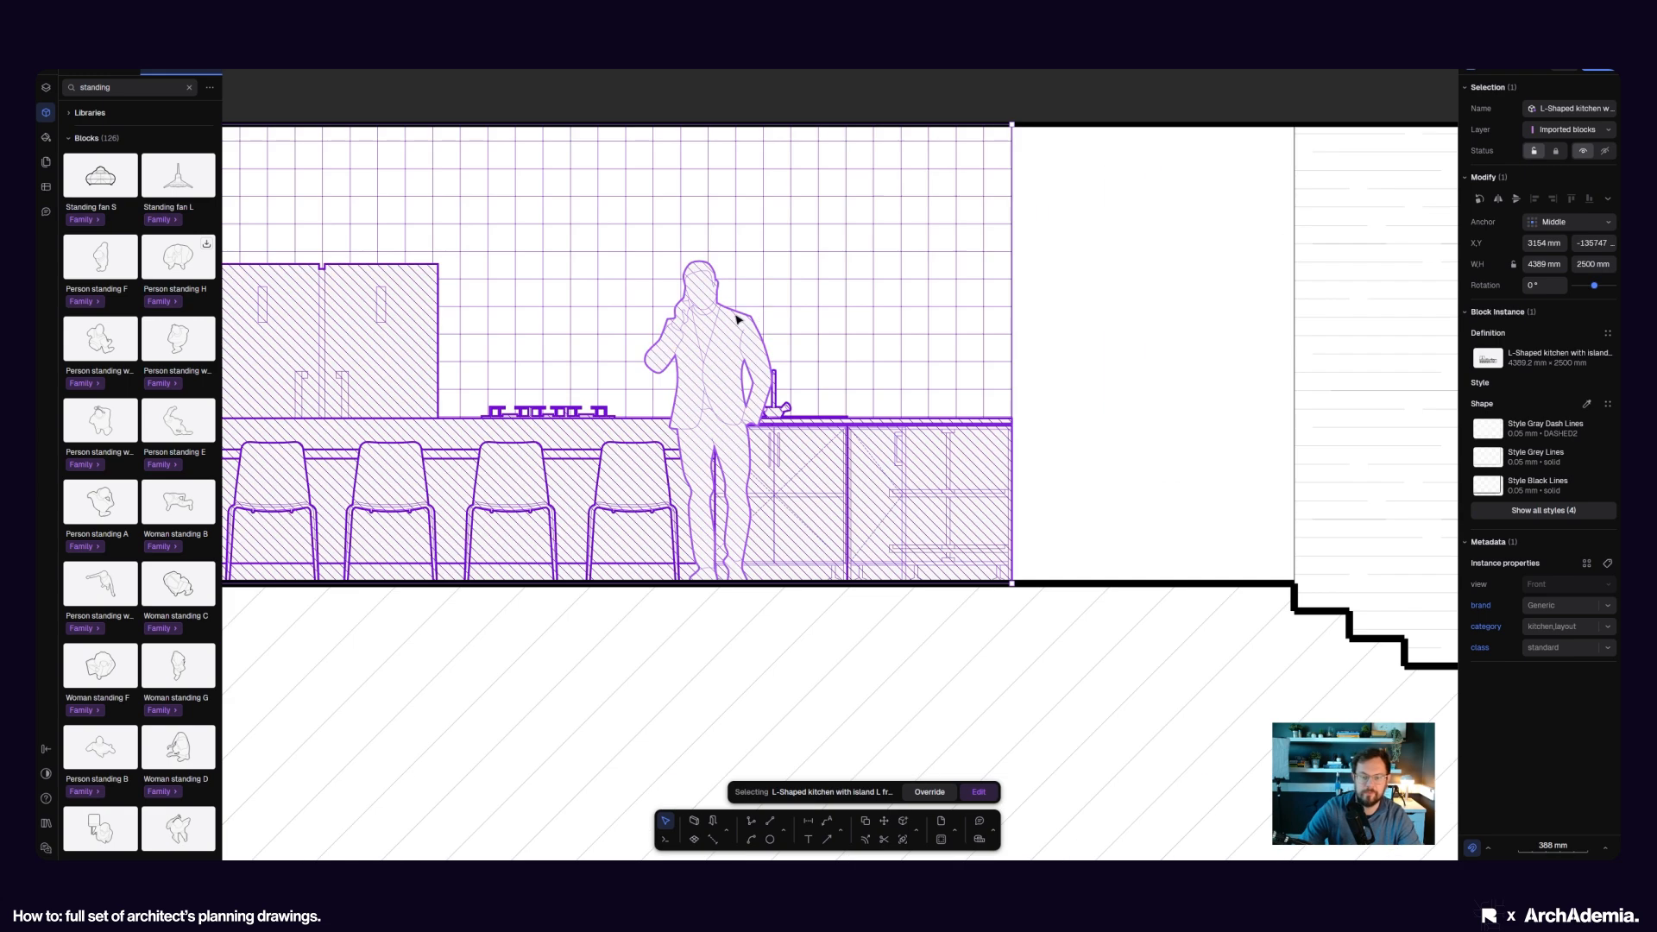
# - Move the standing man along the kitchen to the far side of the sink, away from the bar stools
pyautogui.press('Escape')
pyautogui.moveTo(723, 378); pyautogui.dragTo(855, 374)
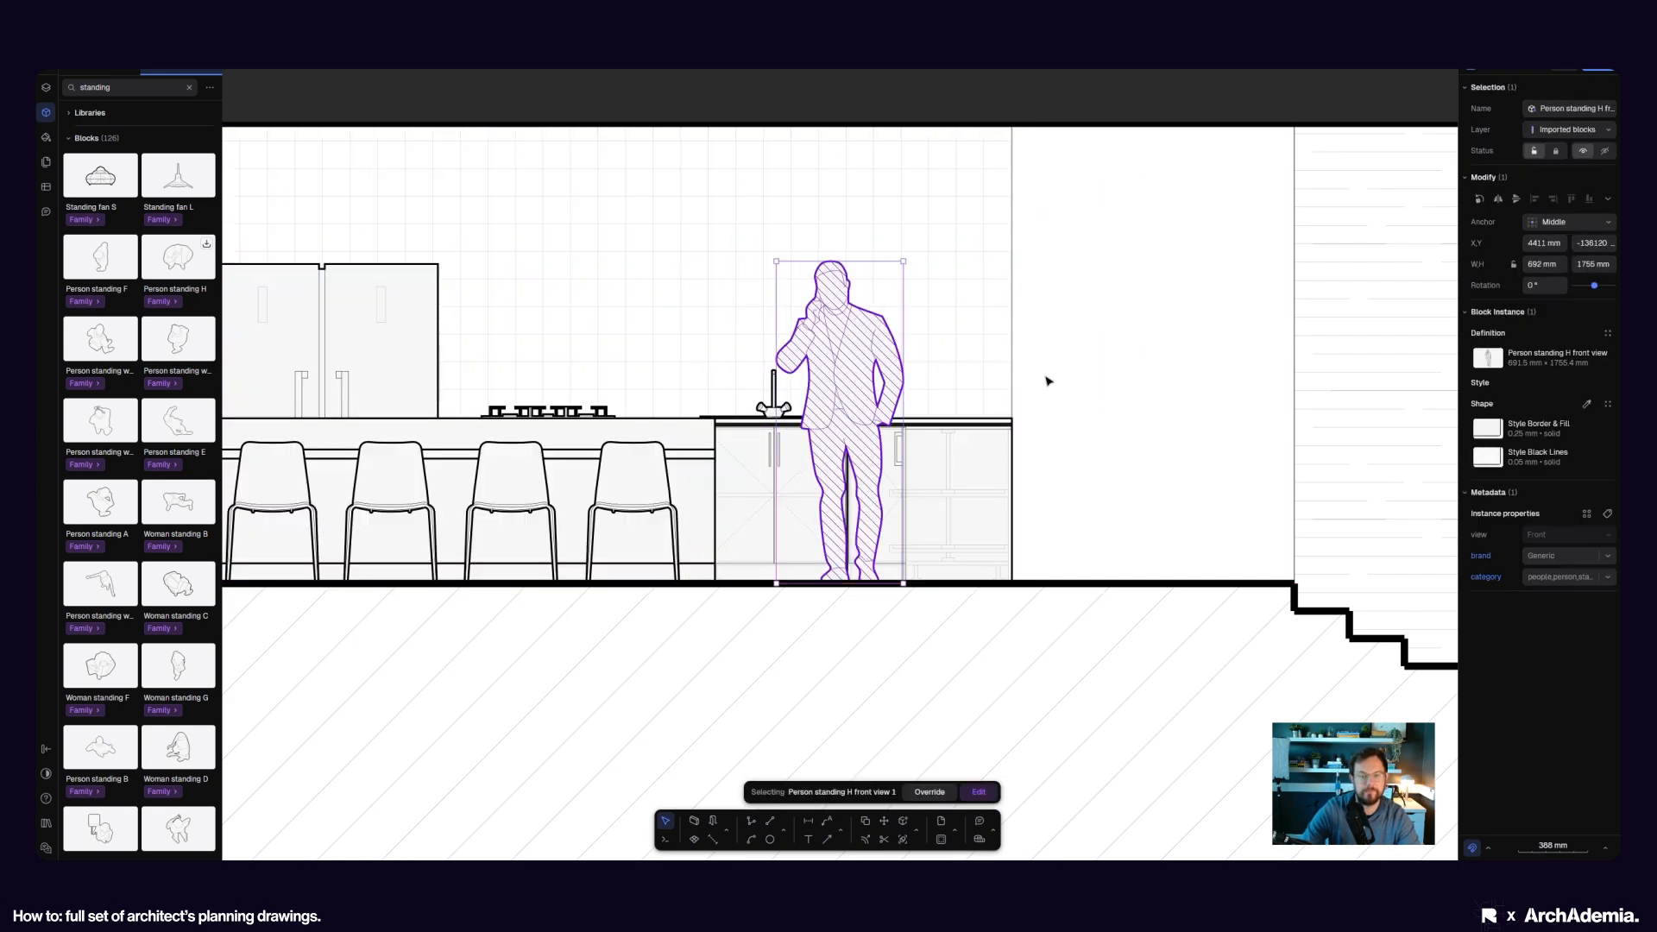
pyautogui.click(1047, 379)
# - Edit the floor plan block and copy the building shadow along the piano room's exterior wall to the empty space above the section
pyautogui.scroll(-5, 1139, 458)
pyautogui.moveTo(829, 489); pyautogui.dragTo(874, 573, button='middle')
pyautogui.scroll(-6, 875, 573)
pyautogui.moveTo(924, 258); pyautogui.dragTo(717, 286, button='middle')
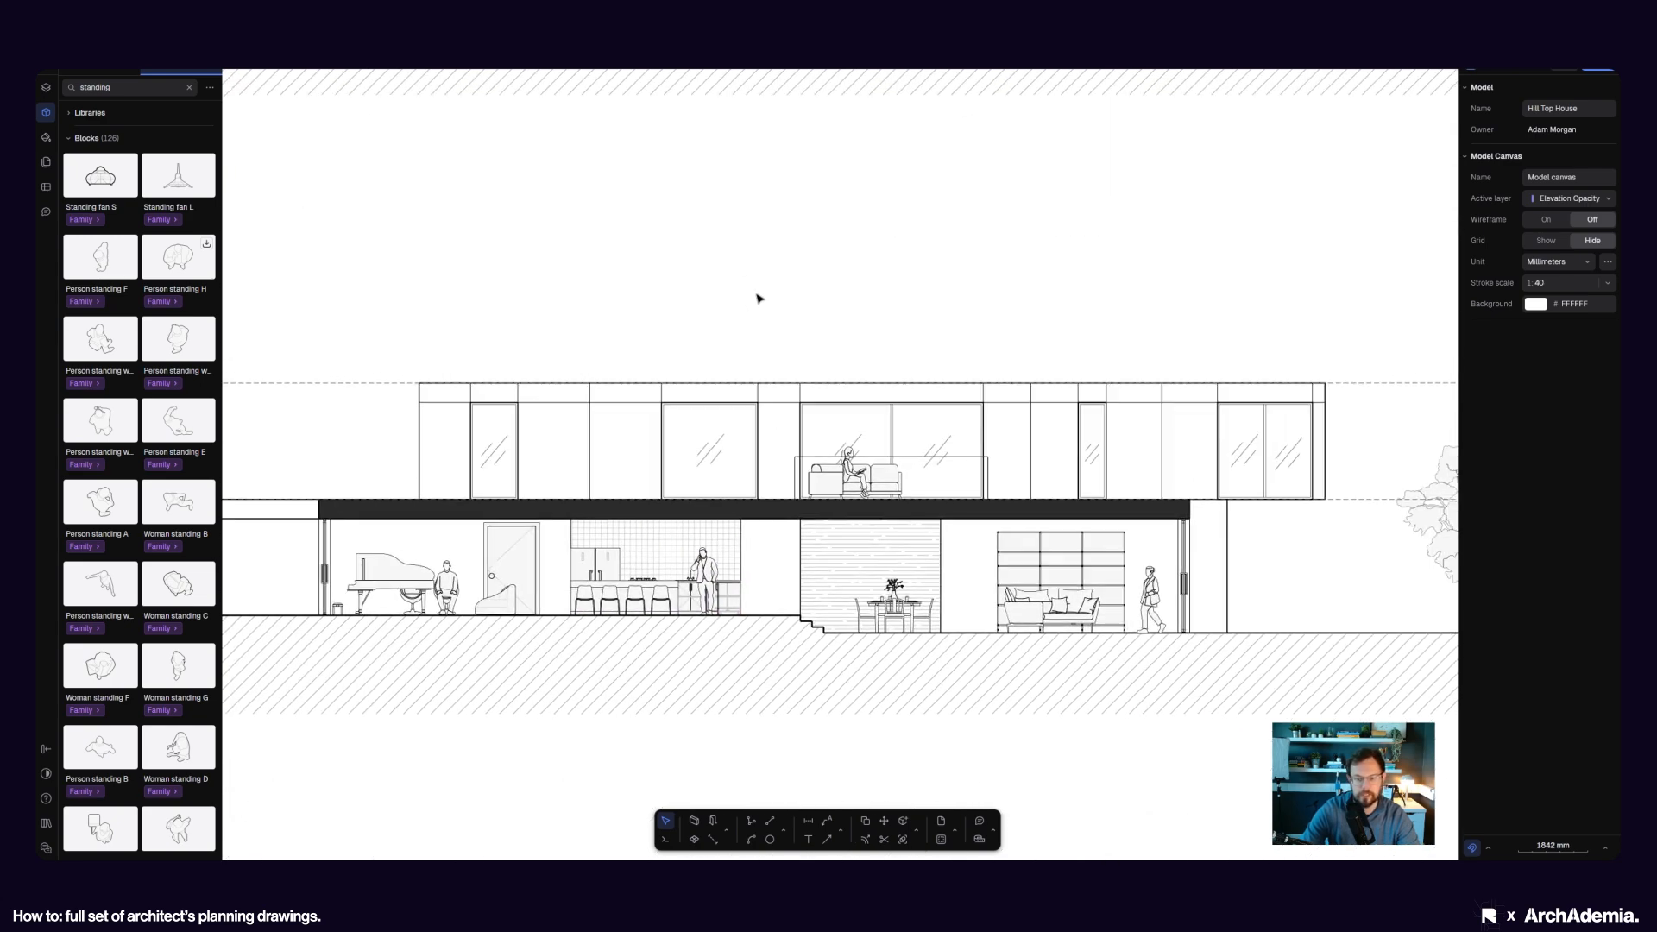
pyautogui.scroll(-5, 836, 303)
pyautogui.scroll(-5, 680, 586)
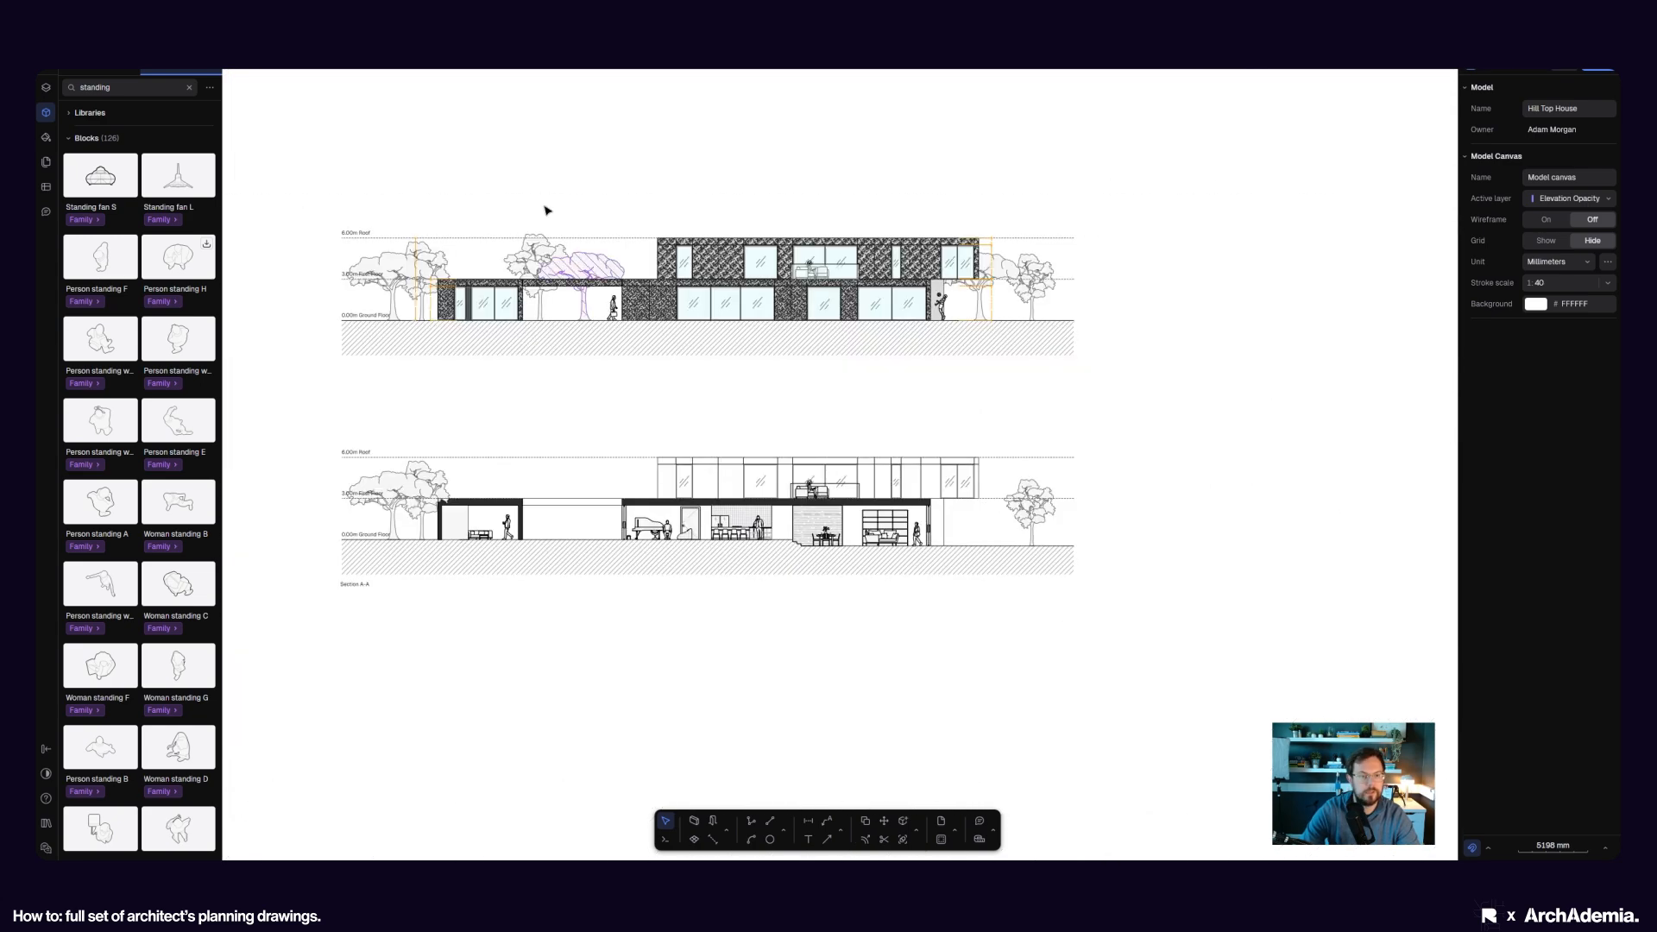
pyautogui.moveTo(580, 203); pyautogui.dragTo(672, 582, button='middle')
pyautogui.scroll(15, 603, 360)
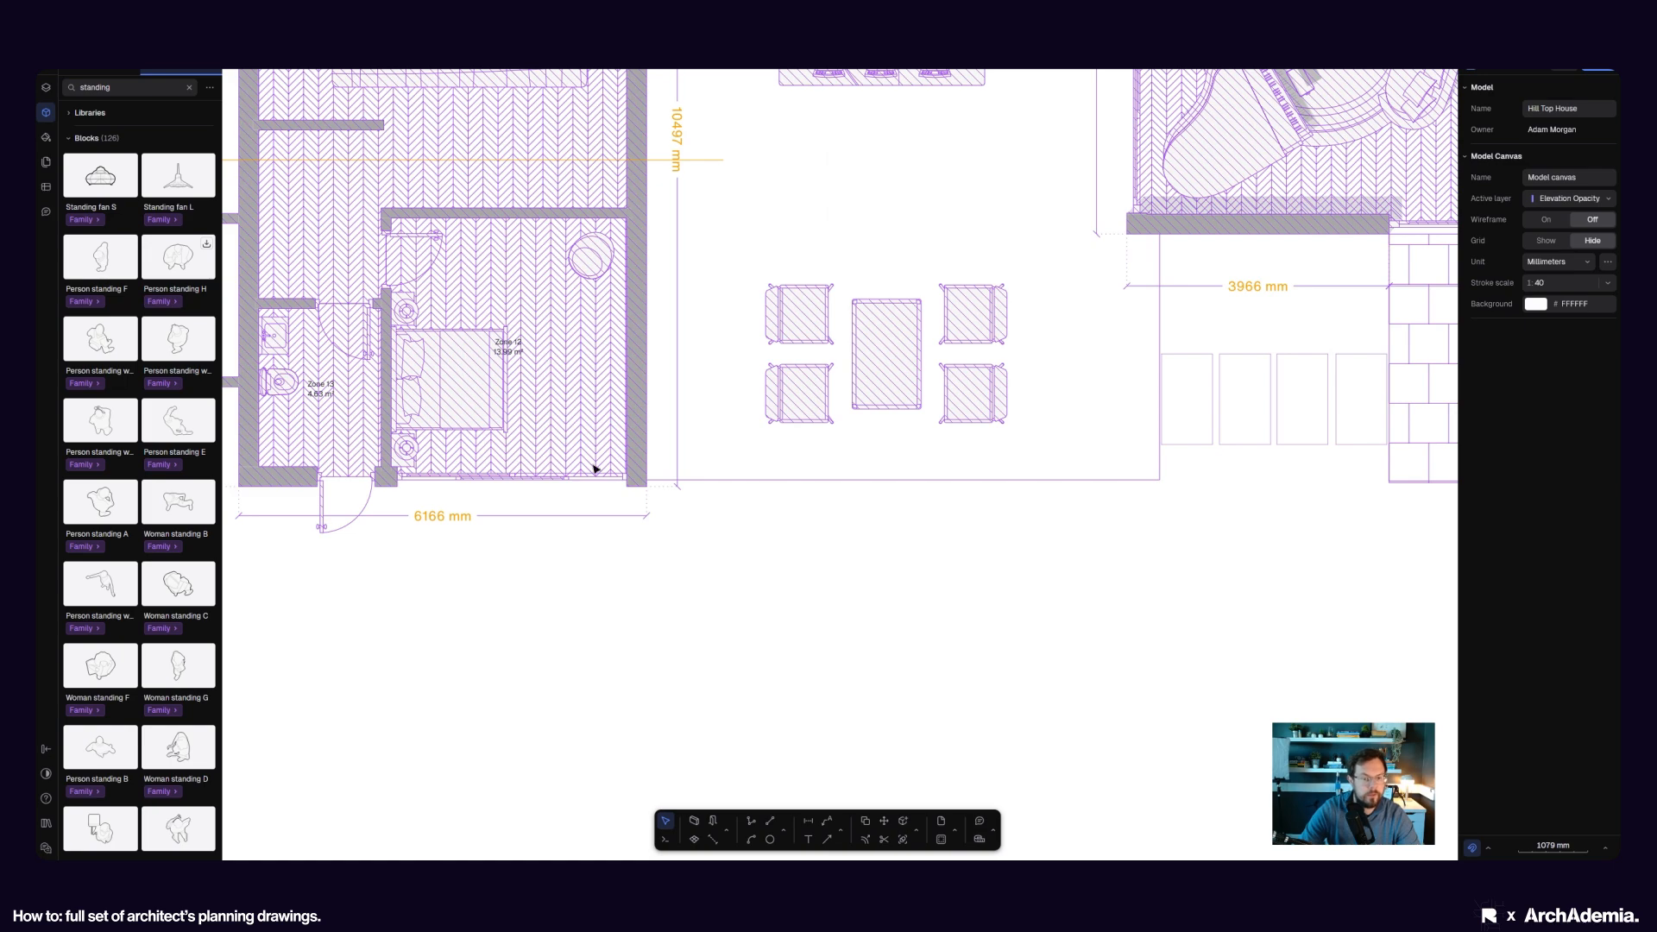
pyautogui.scroll(-5, 670, 614)
pyautogui.scroll(10, 1025, 389)
pyautogui.doubleClick(867, 448)
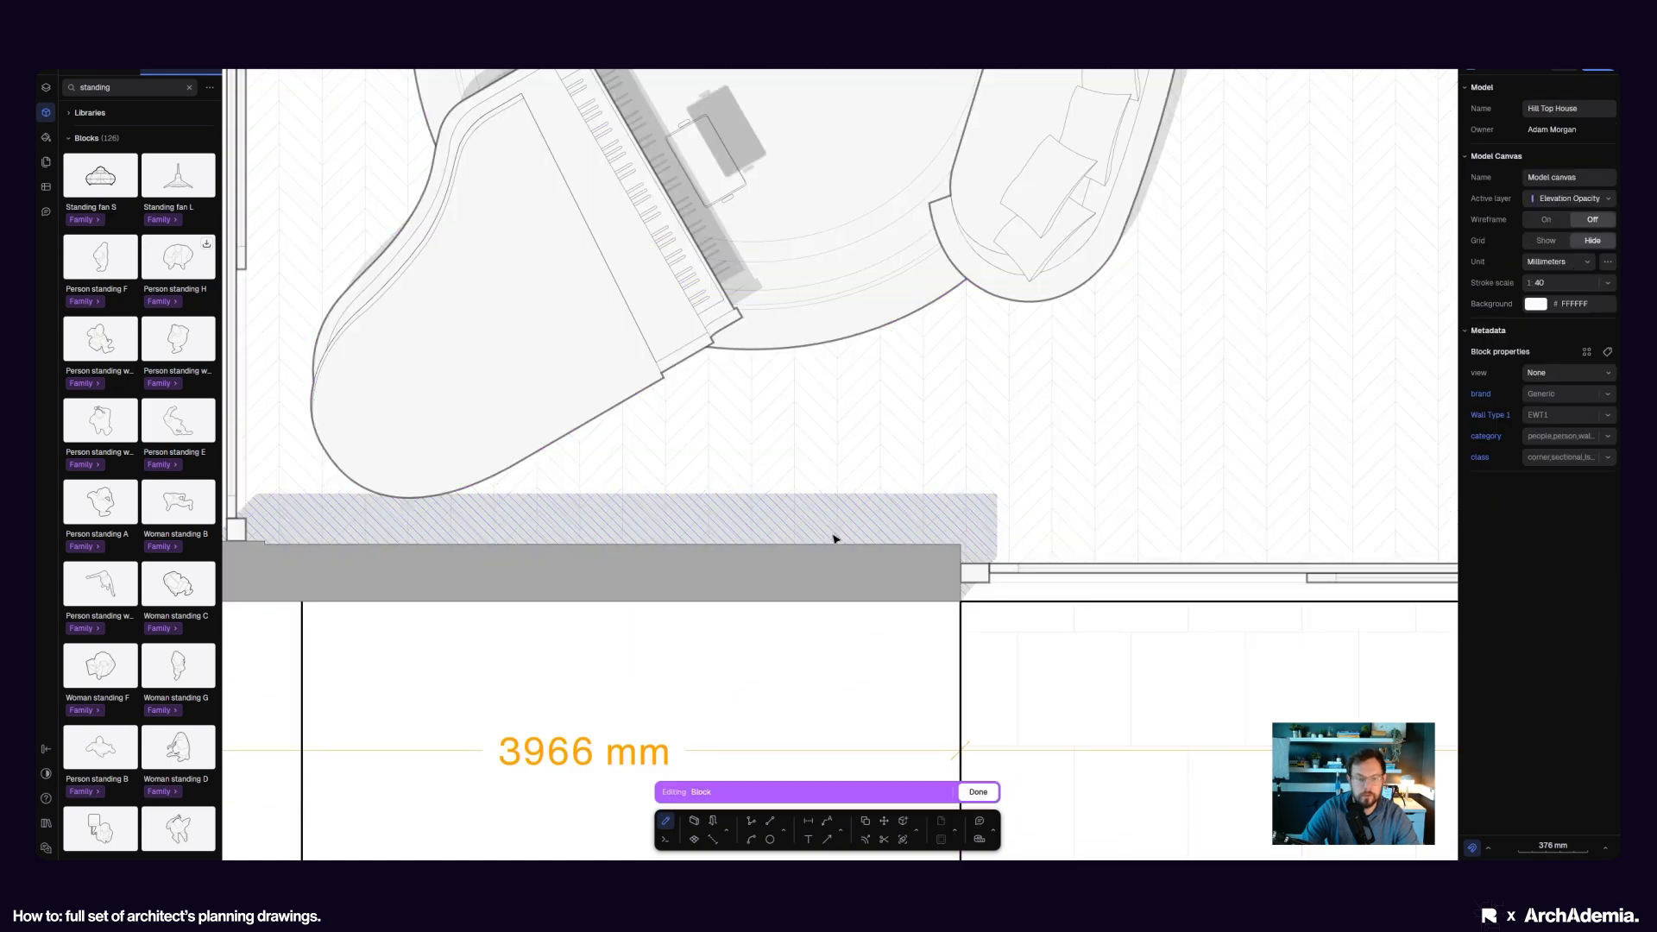
pyautogui.click(825, 514)
pyautogui.click(867, 822)
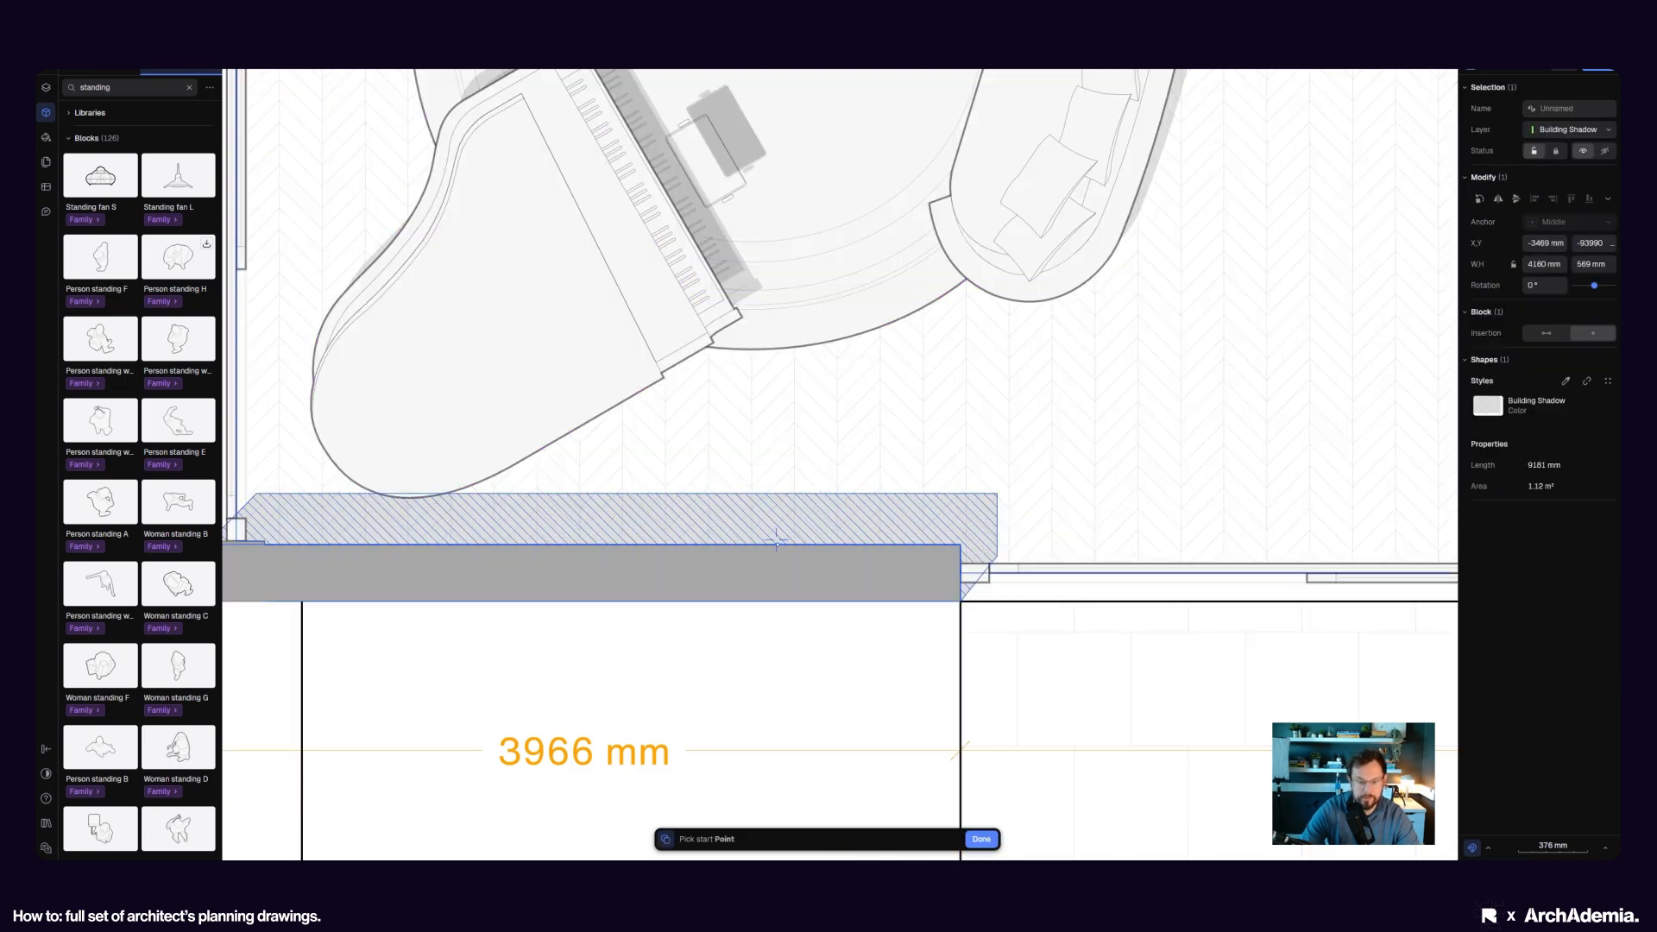
pyautogui.click(782, 532)
pyautogui.scroll(-10, 684, 197)
pyautogui.scroll(5, 682, 602)
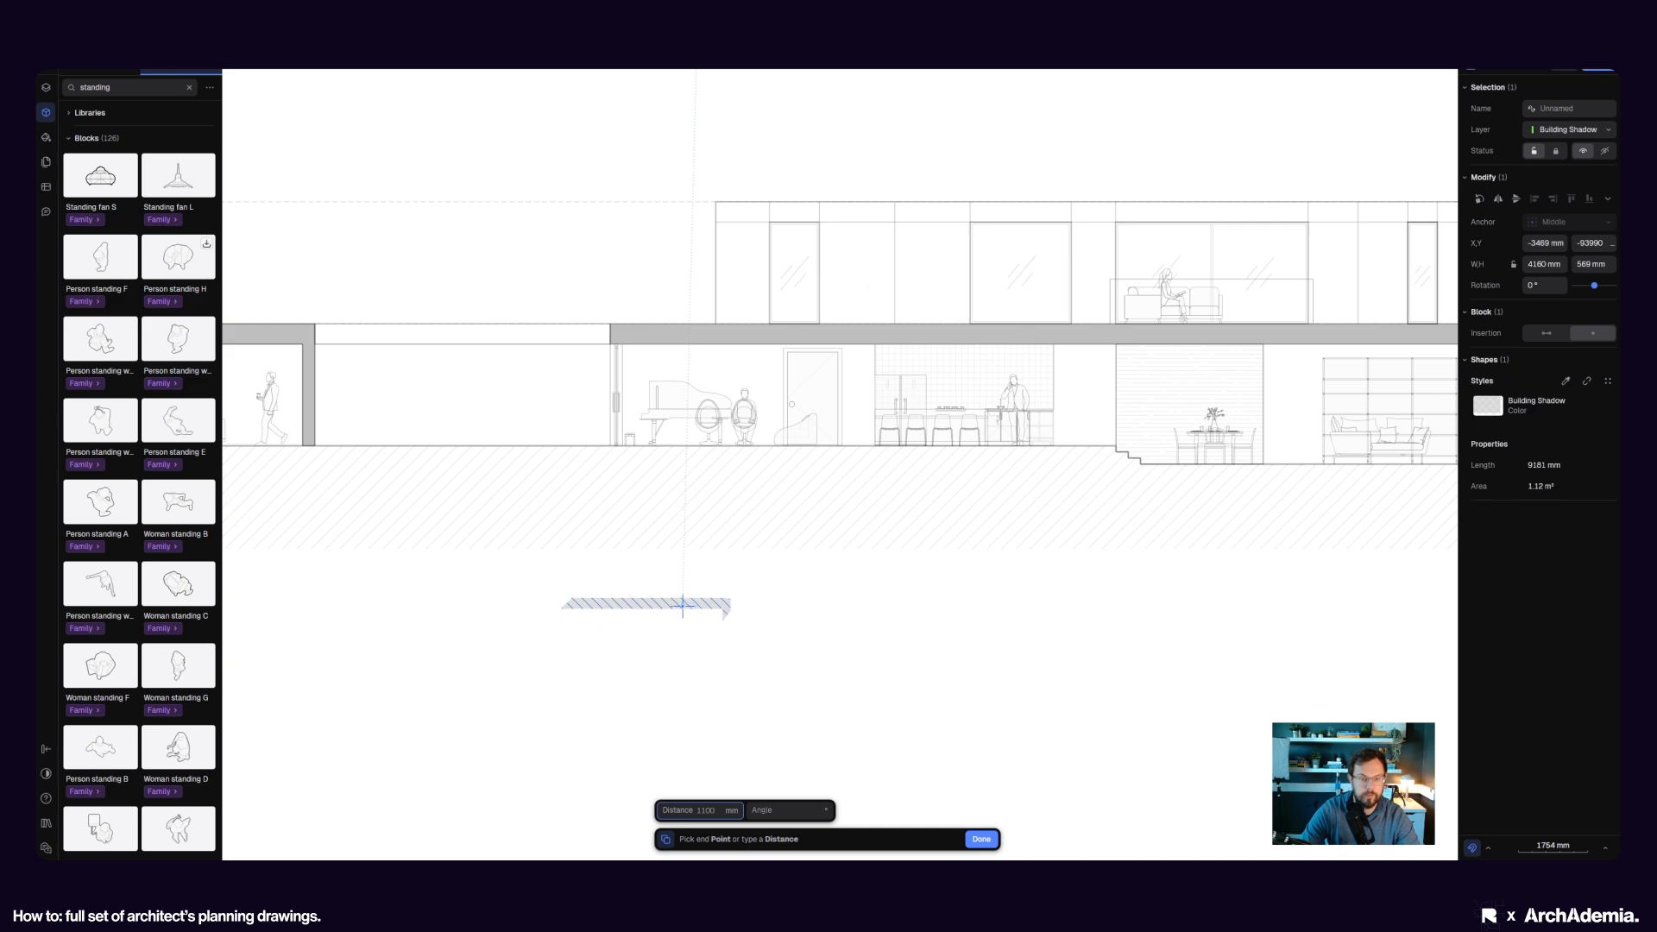
pyautogui.scroll(-3, 681, 602)
pyautogui.press('Escape')
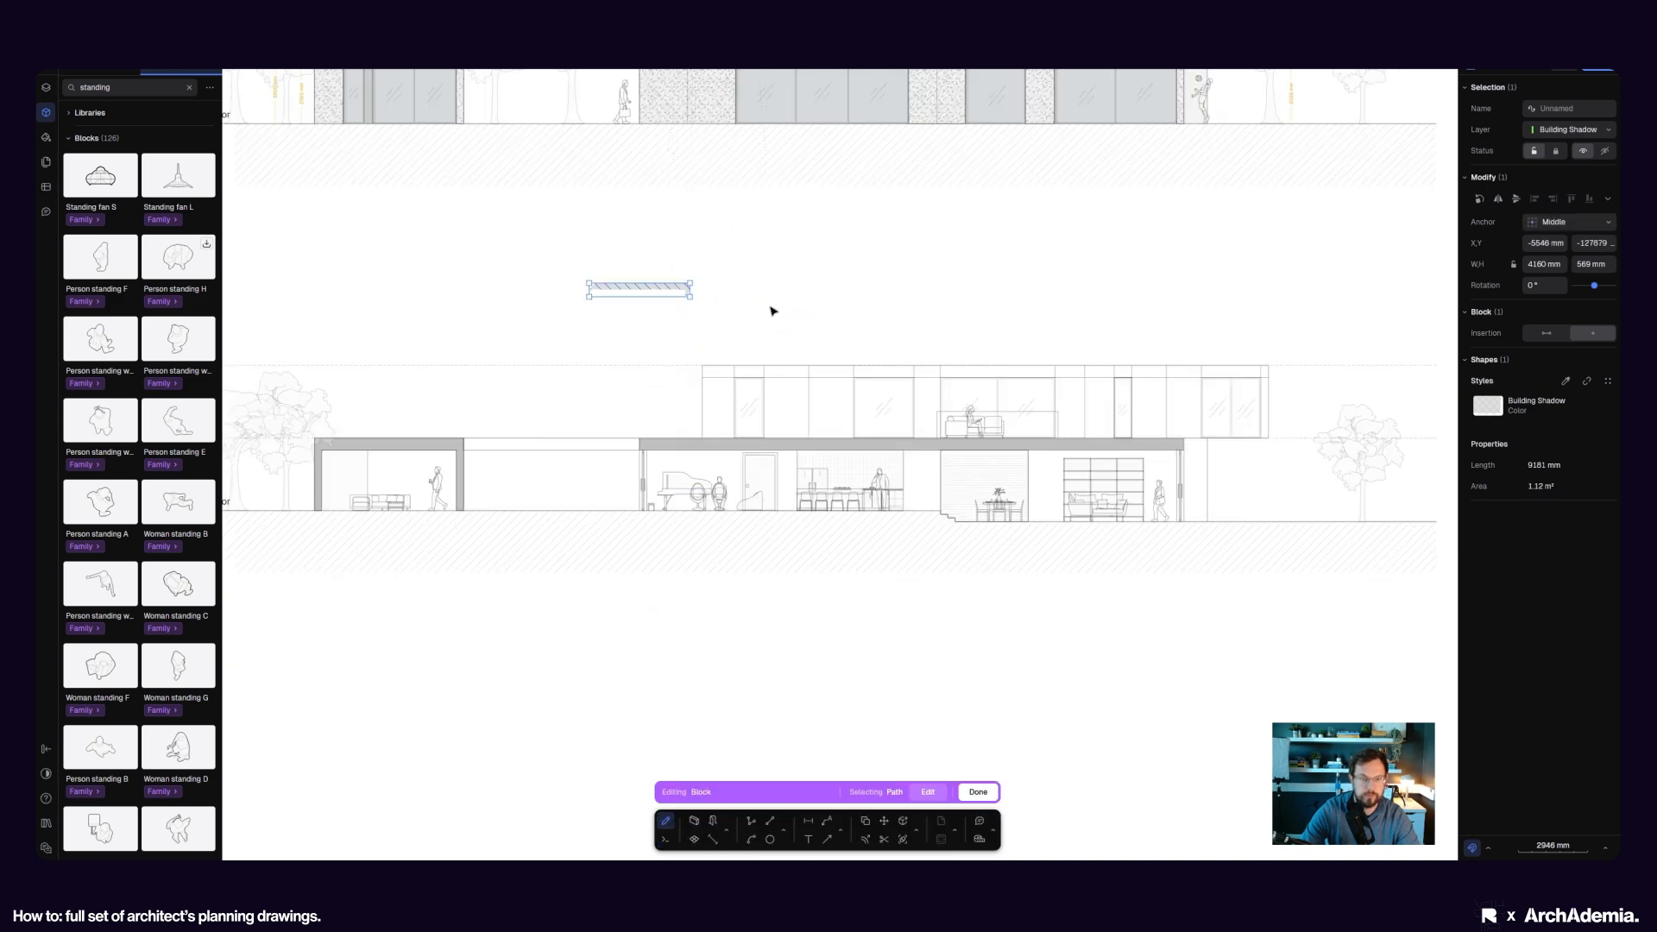
# - Cut the copied shadow out of the floor plan block and paste it into the main drawing above the section's flat roof
pyautogui.press('Delete')
pyautogui.click(978, 791)
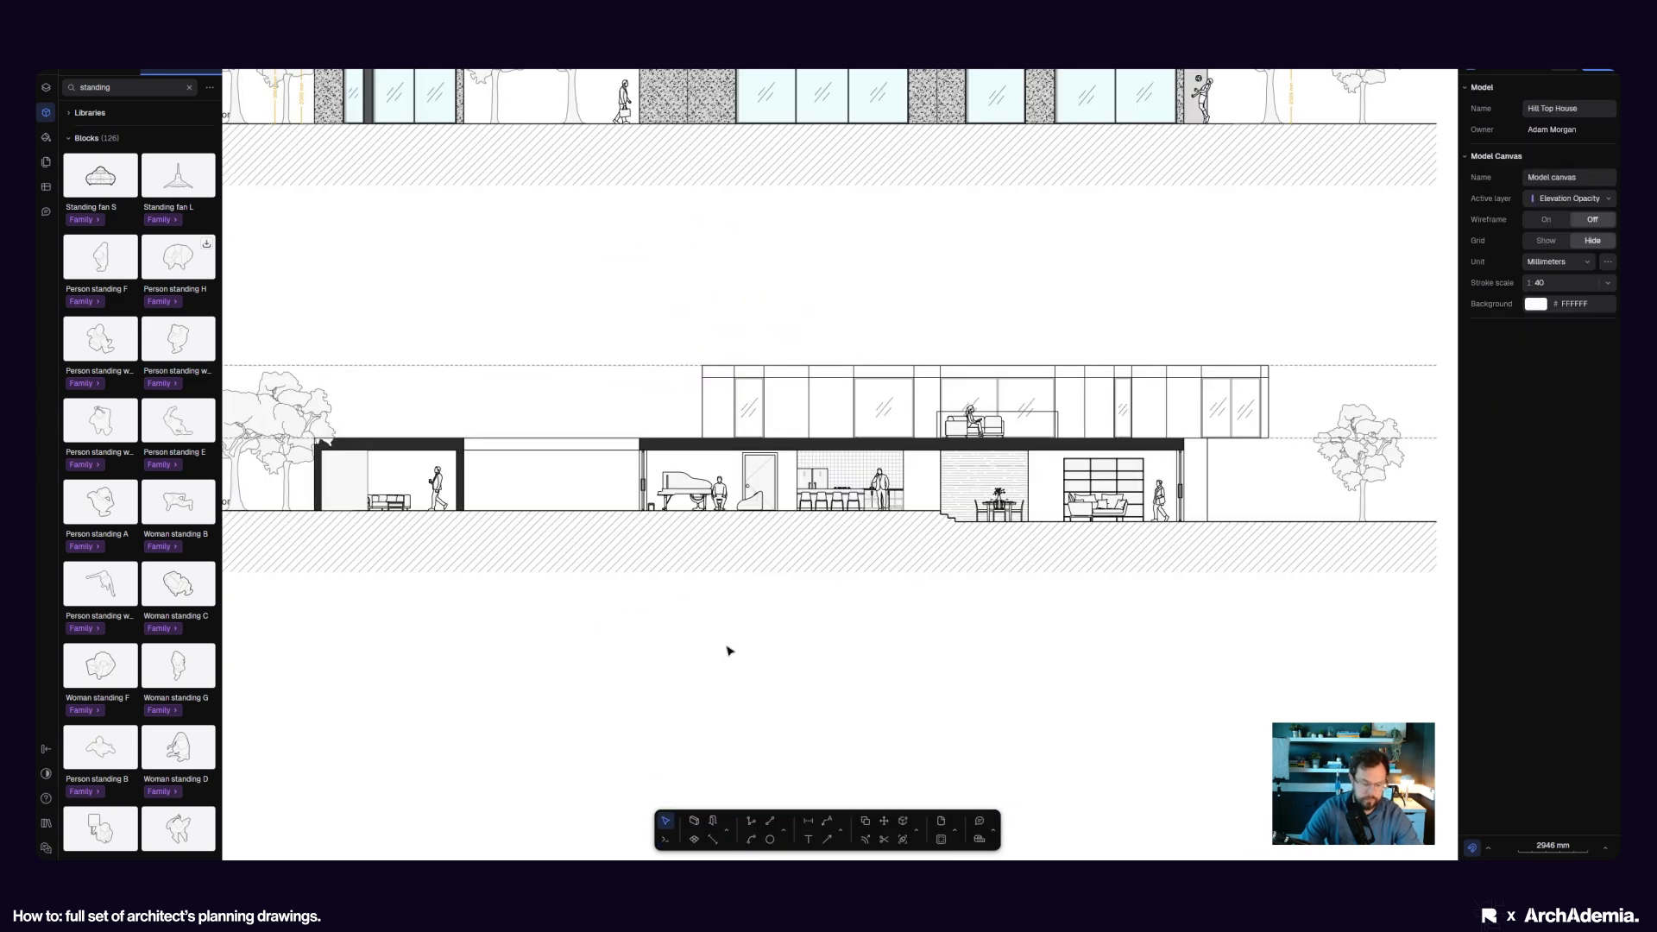
pyautogui.hotkey('ctrl', 'v')
pyautogui.scroll(3, 626, 302)
pyautogui.click(630, 328)
pyautogui.moveTo(622, 280); pyautogui.dragTo(605, 482)
pyautogui.click(524, 459)
pyautogui.moveTo(521, 478); pyautogui.dragTo(463, 440, button='middle')
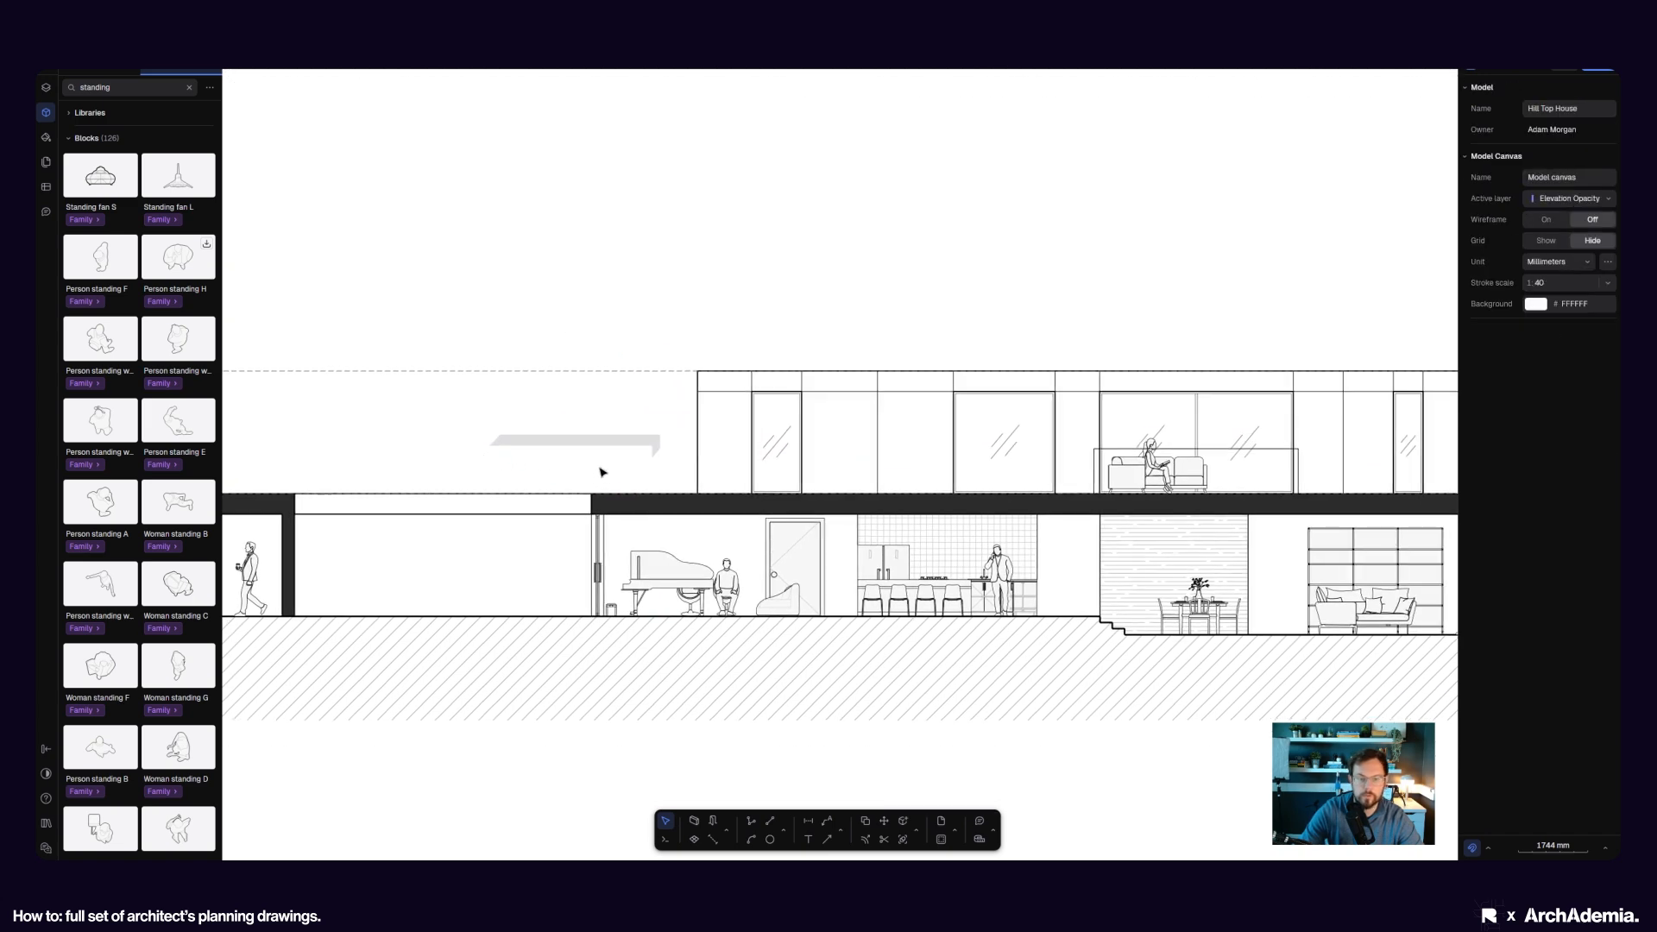
# - Start a path at the top of the piano room's exterior glazing frame and run it diagonally down to the floor beyond the piano
pyautogui.click(598, 446)
pyautogui.scroll(2, 608, 473)
pyautogui.click(631, 465)
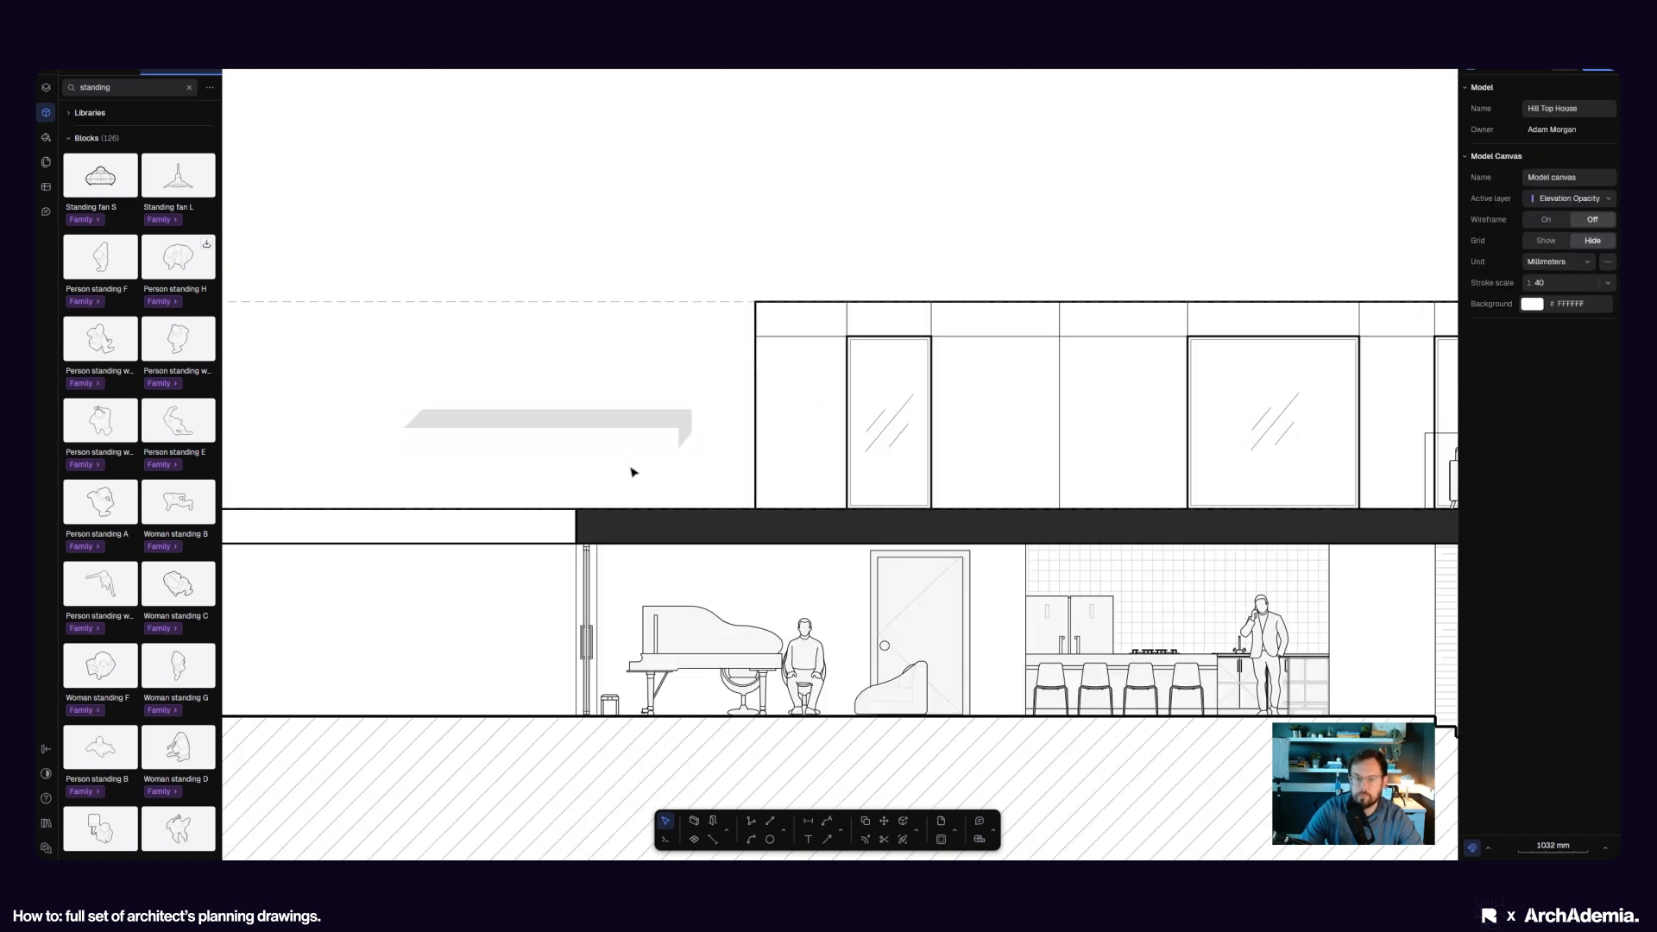
pyautogui.click(751, 822)
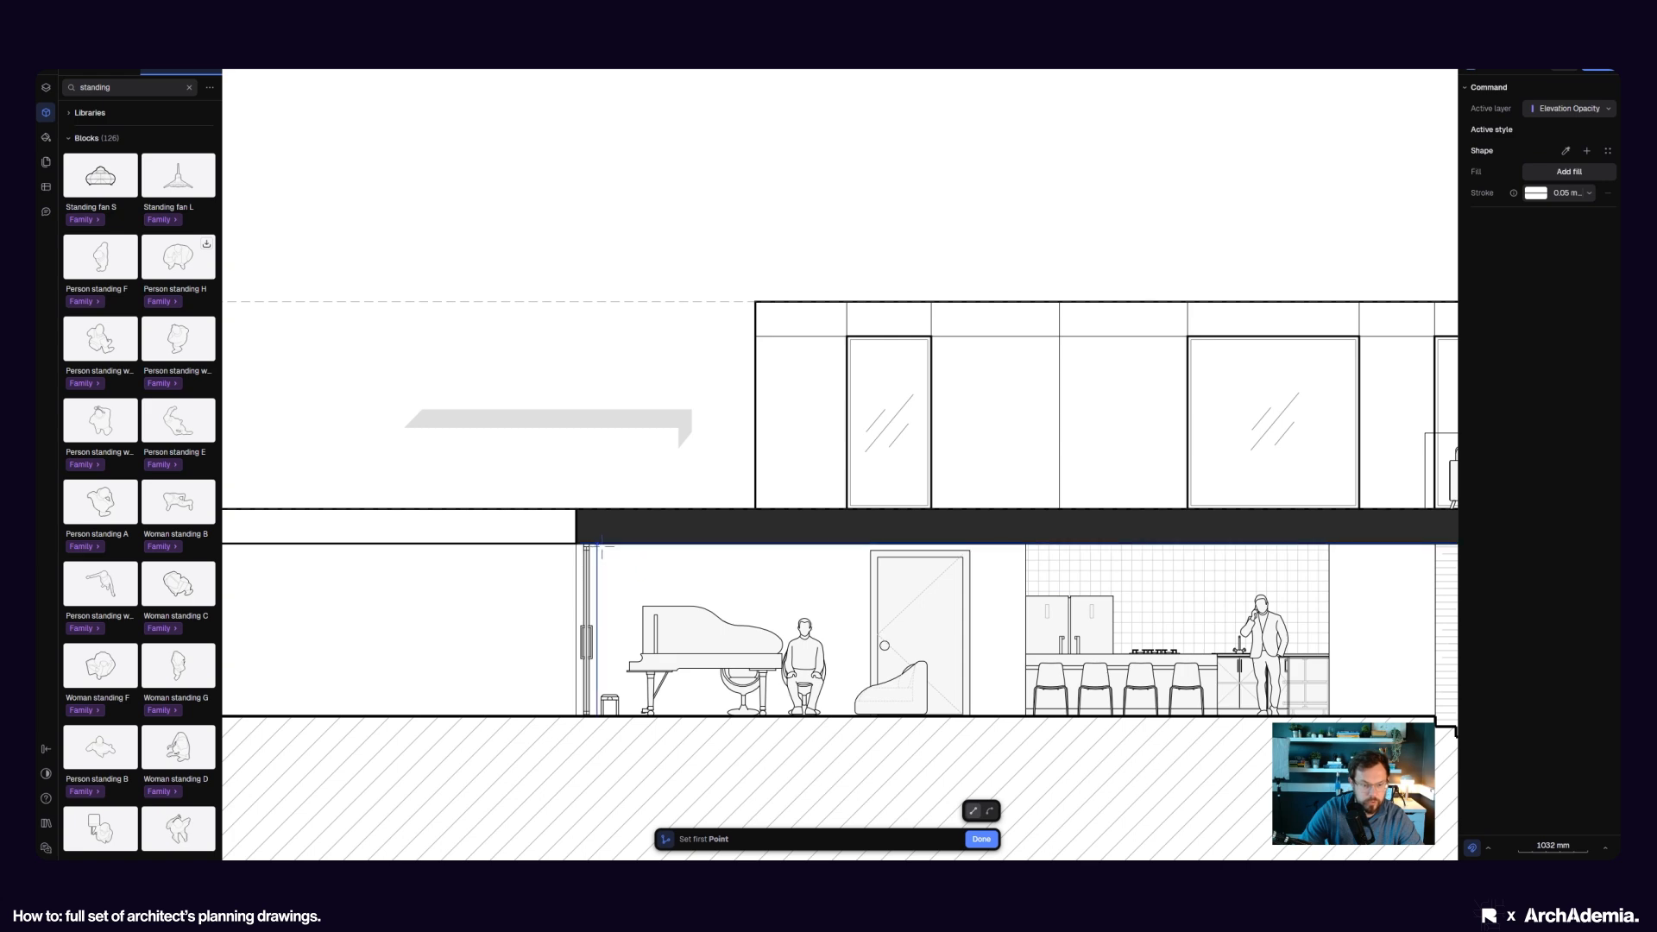
pyautogui.scroll(3, 572, 541)
pyautogui.scroll(3, 626, 566)
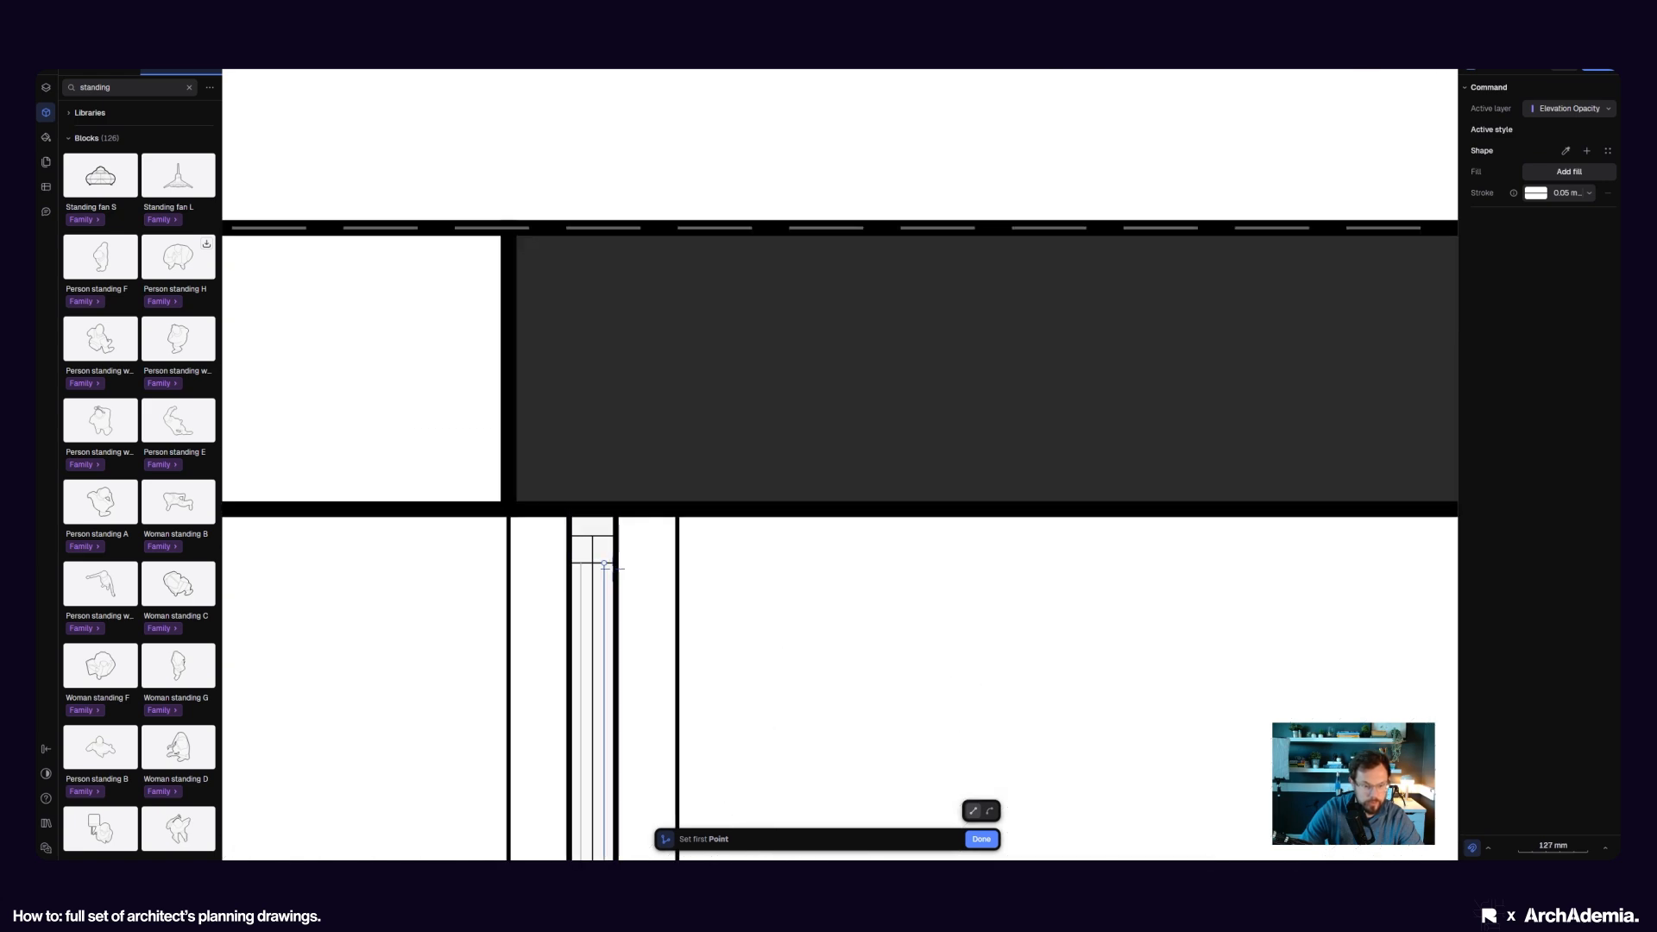
pyautogui.scroll(-5, 615, 563)
pyautogui.click(413, 418)
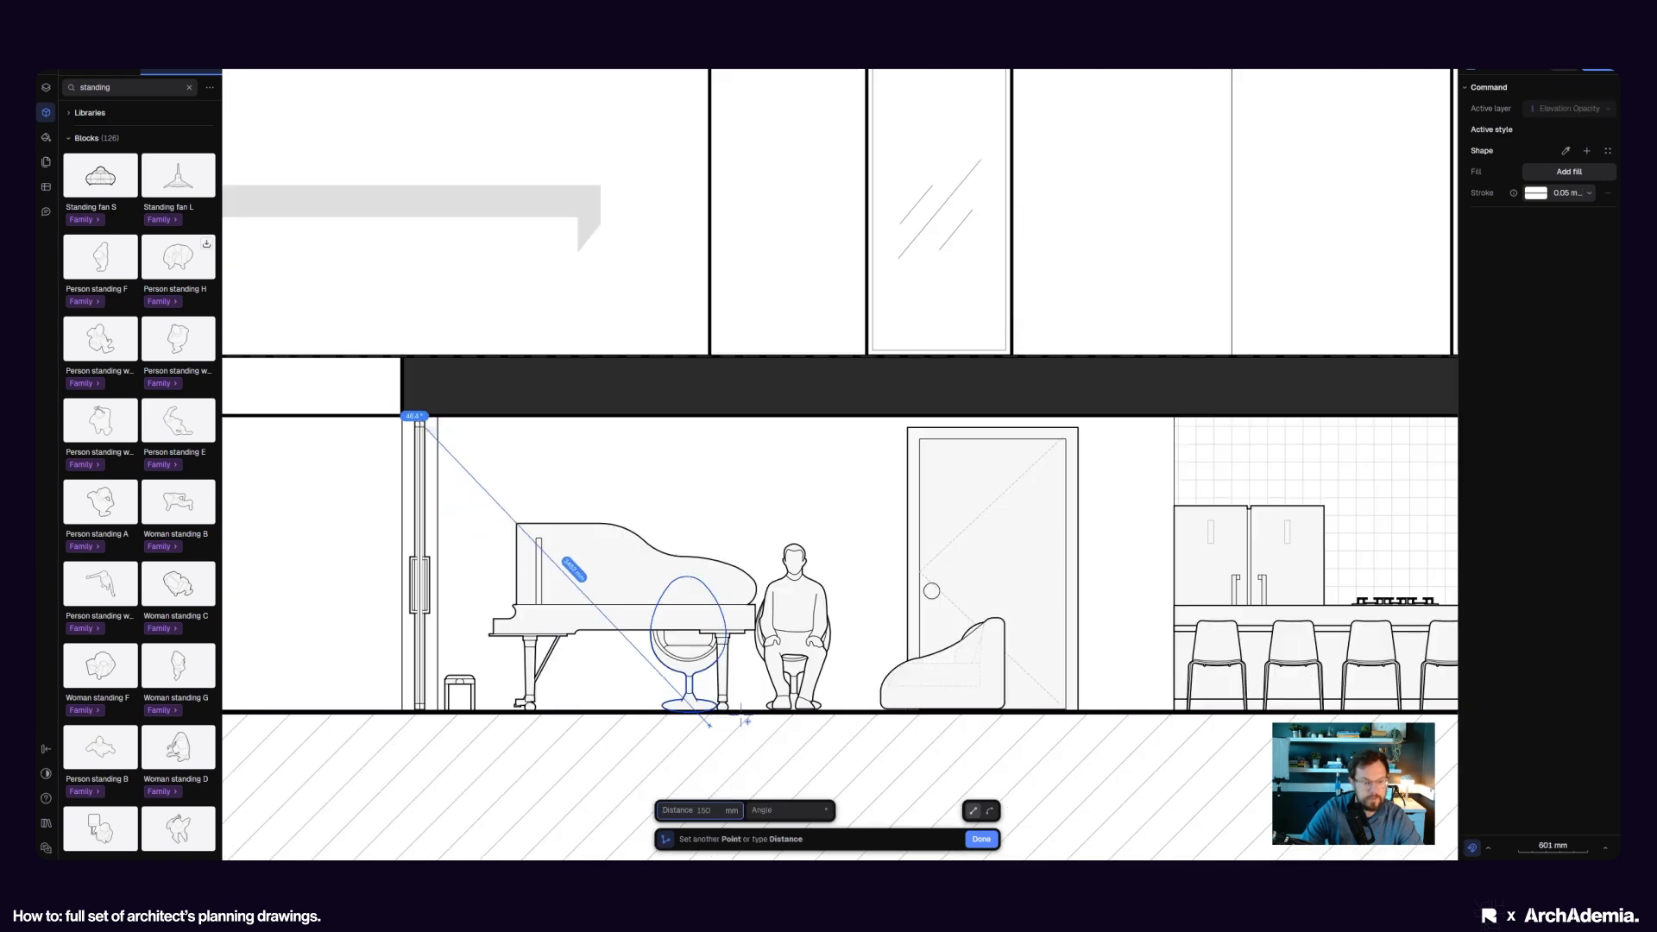
pyautogui.click(840, 713)
# - Continue the path along the kitchen floor, down the steps and across the living room floor to the far glazed door
pyautogui.scroll(-5, 509, 632)
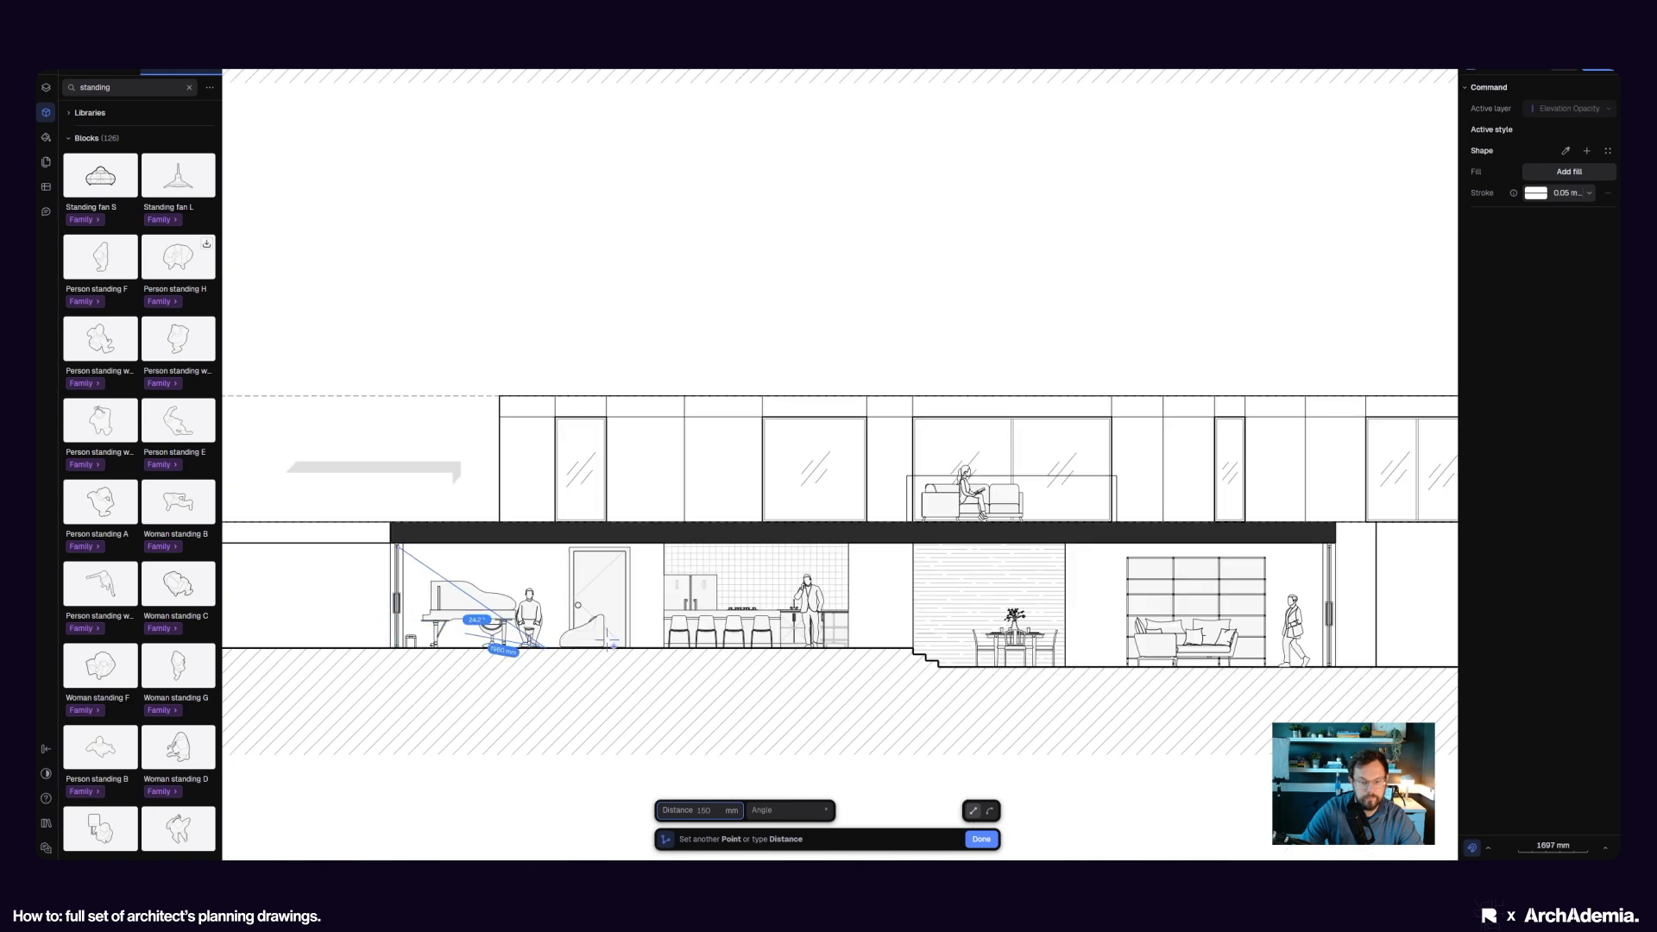
pyautogui.scroll(4, 904, 649)
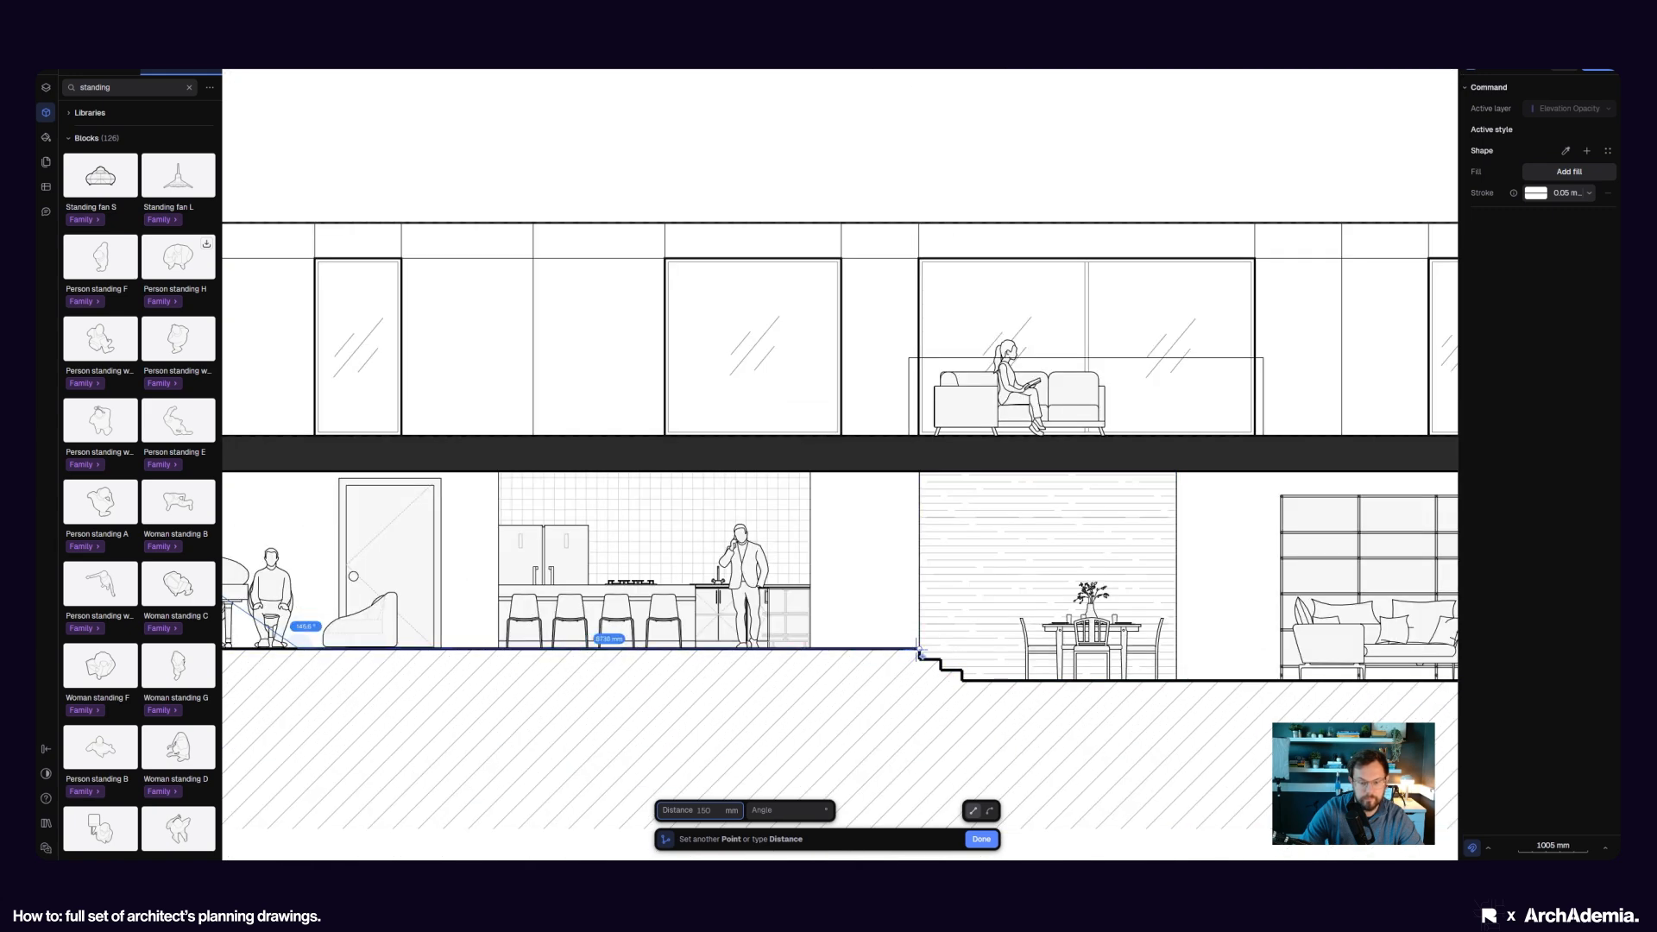
pyautogui.click(918, 649)
pyautogui.scroll(2, 950, 665)
pyautogui.scroll(2, 953, 668)
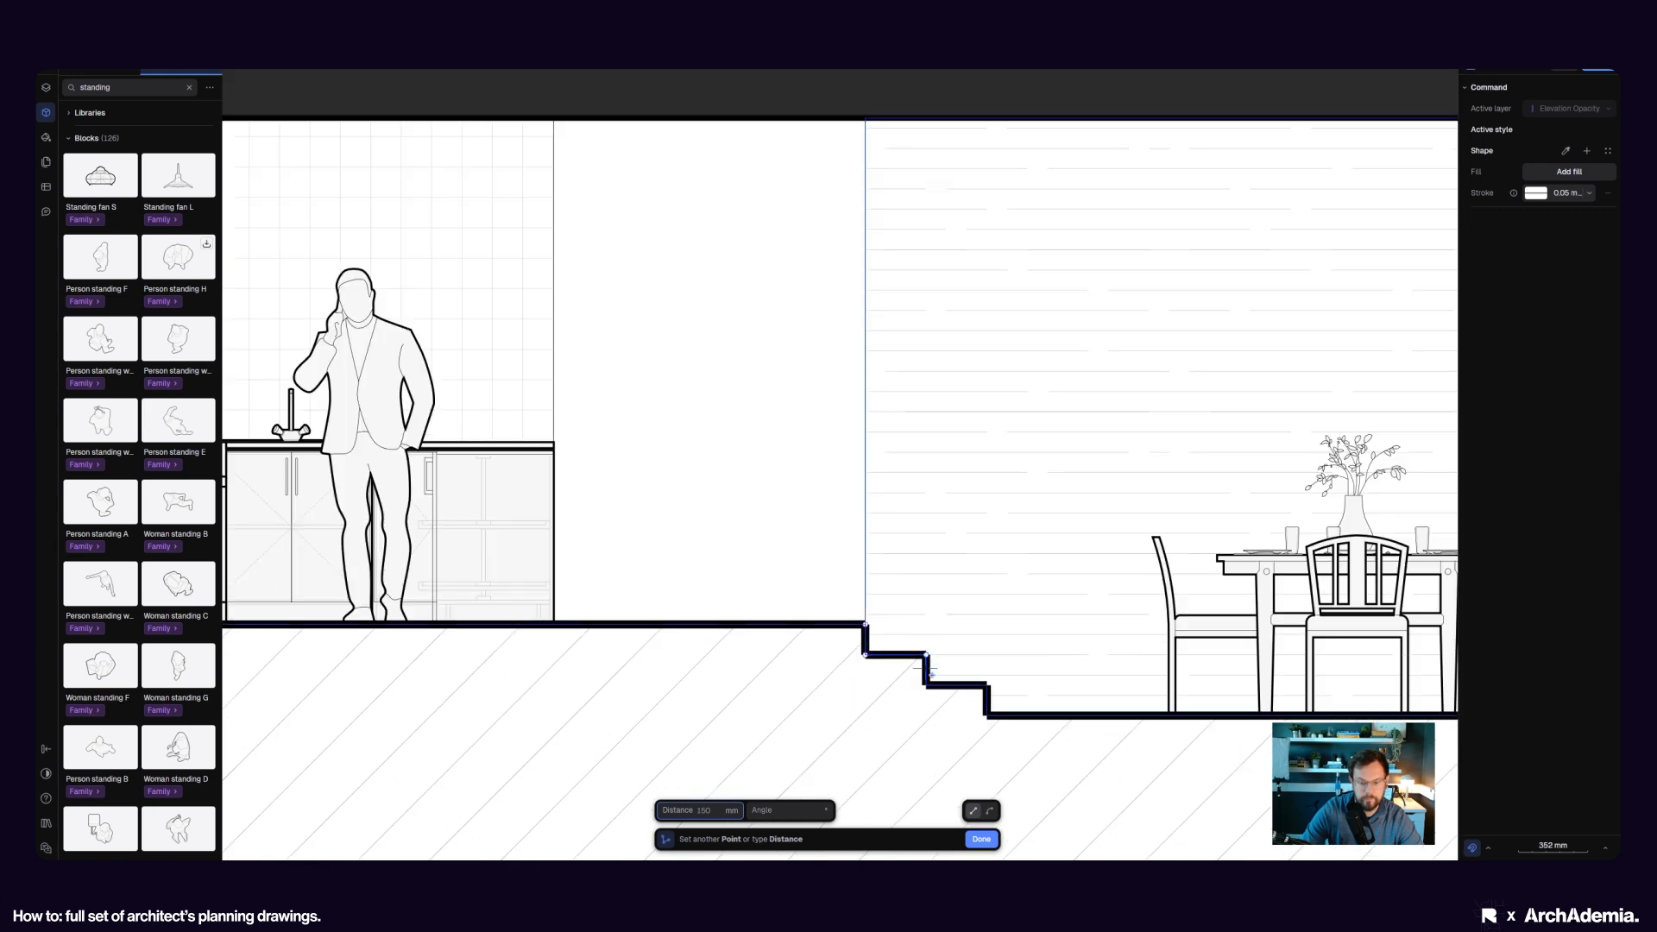
pyautogui.click(986, 715)
pyautogui.scroll(-7, 518, 623)
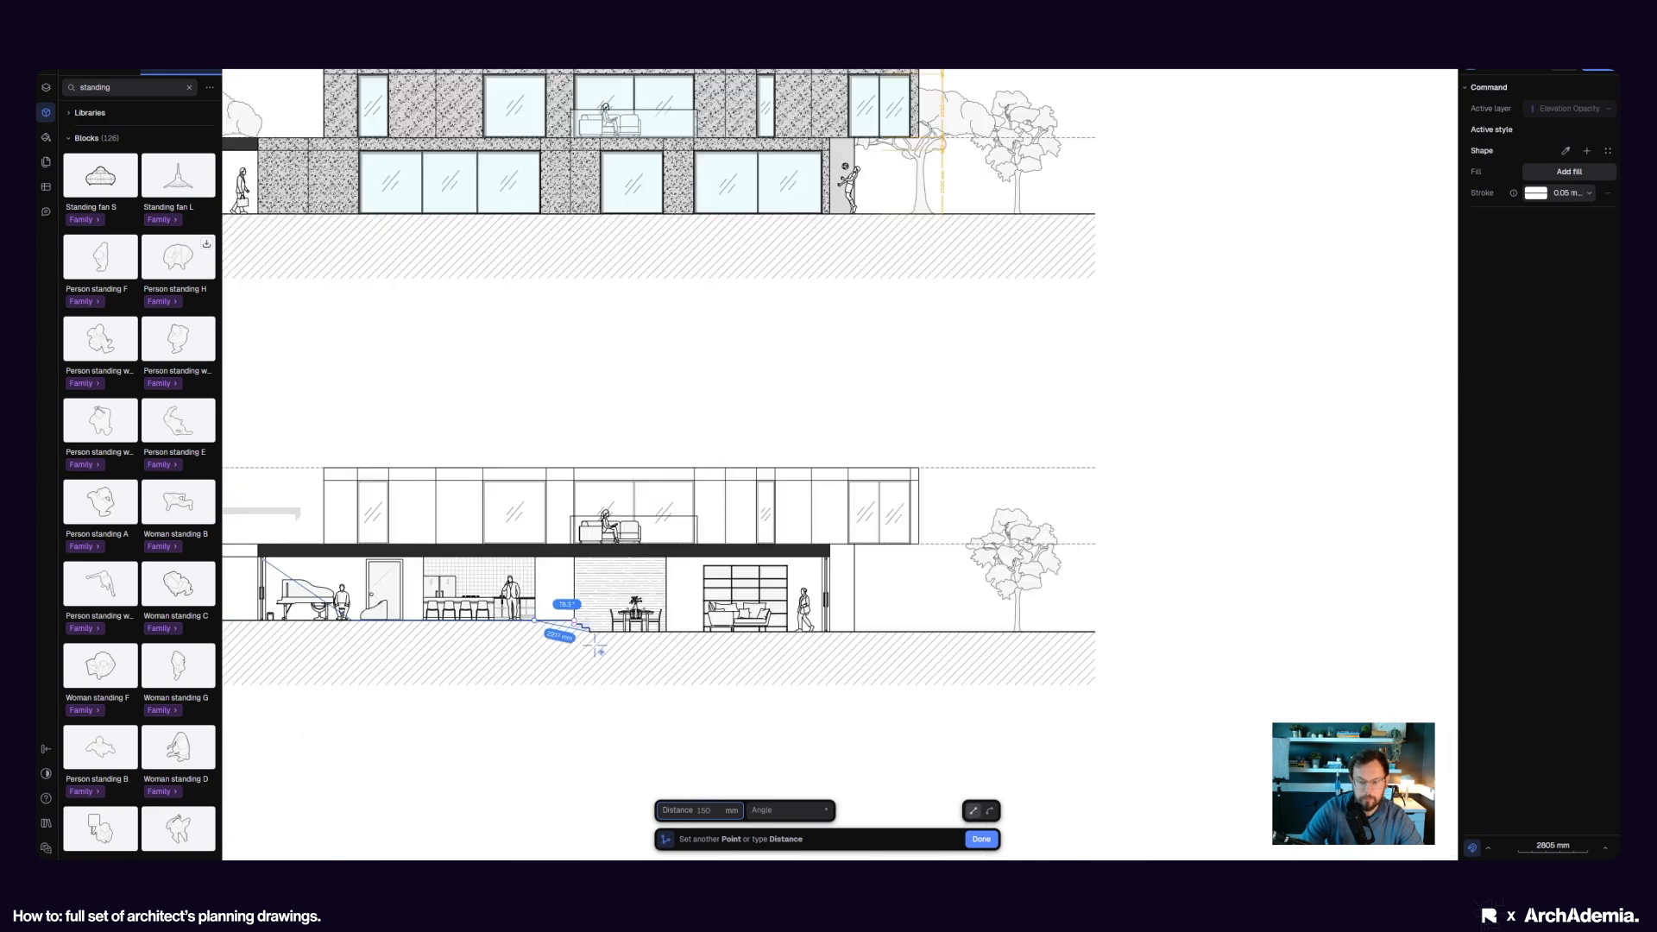
pyautogui.scroll(5, 809, 630)
pyautogui.click(863, 654)
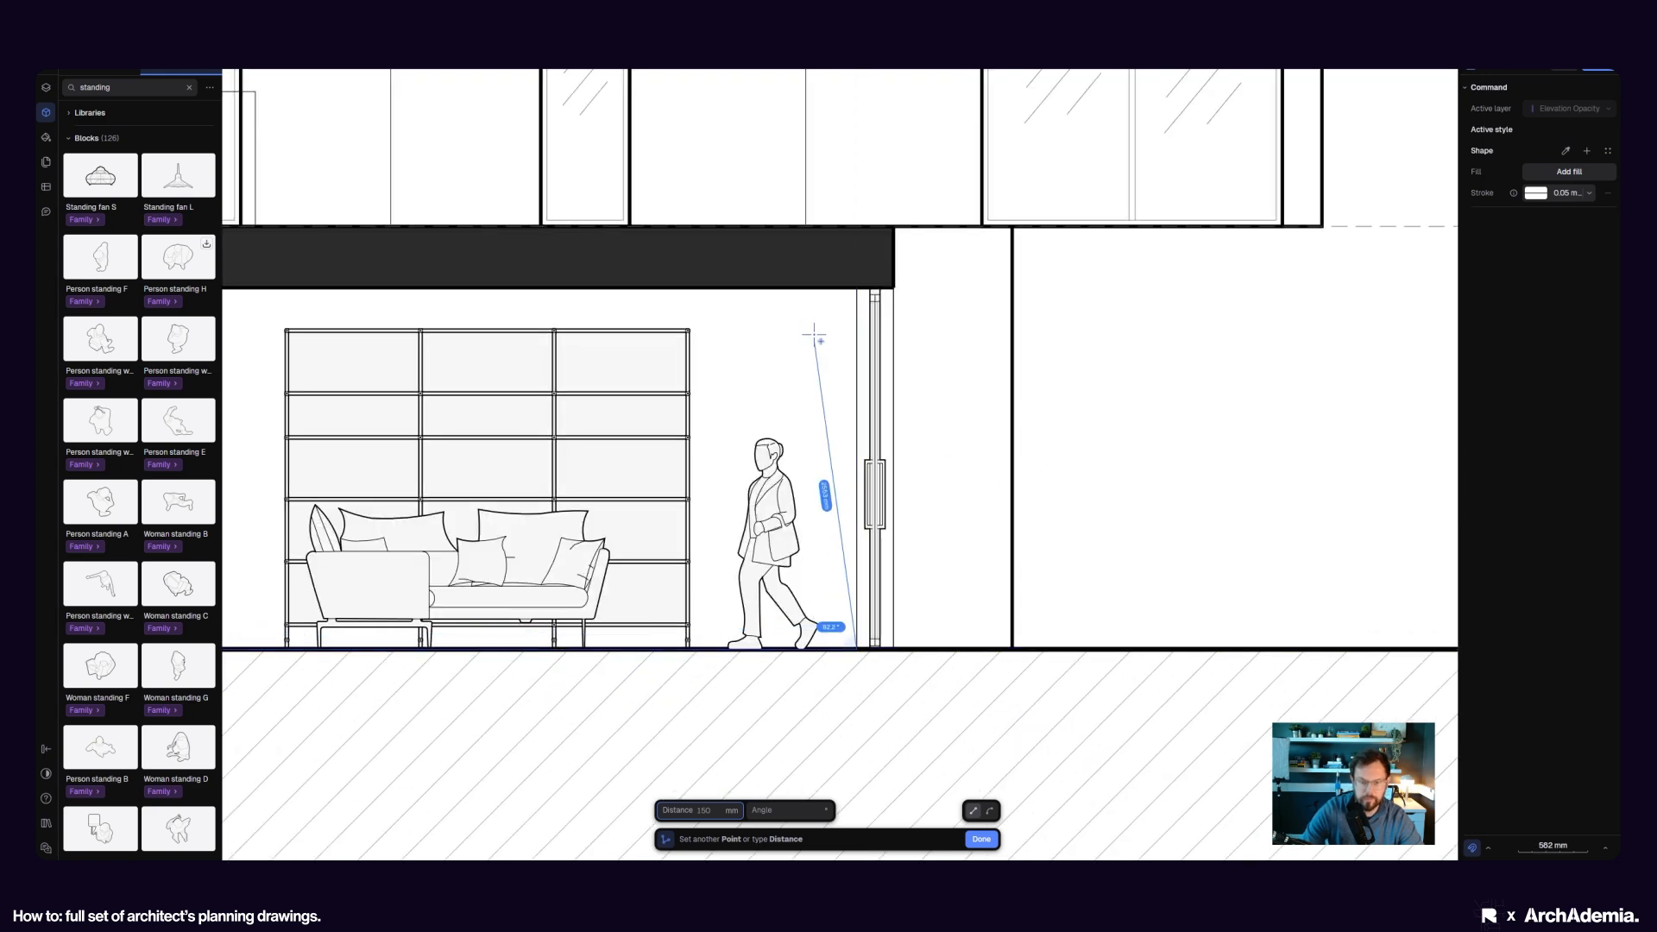
# - Run the path up the far glazed door, back along the ceiling underside, and close it at its starting point
pyautogui.click(859, 294)
pyautogui.scroll(-4, 1184, 471)
pyautogui.scroll(-3, 1184, 471)
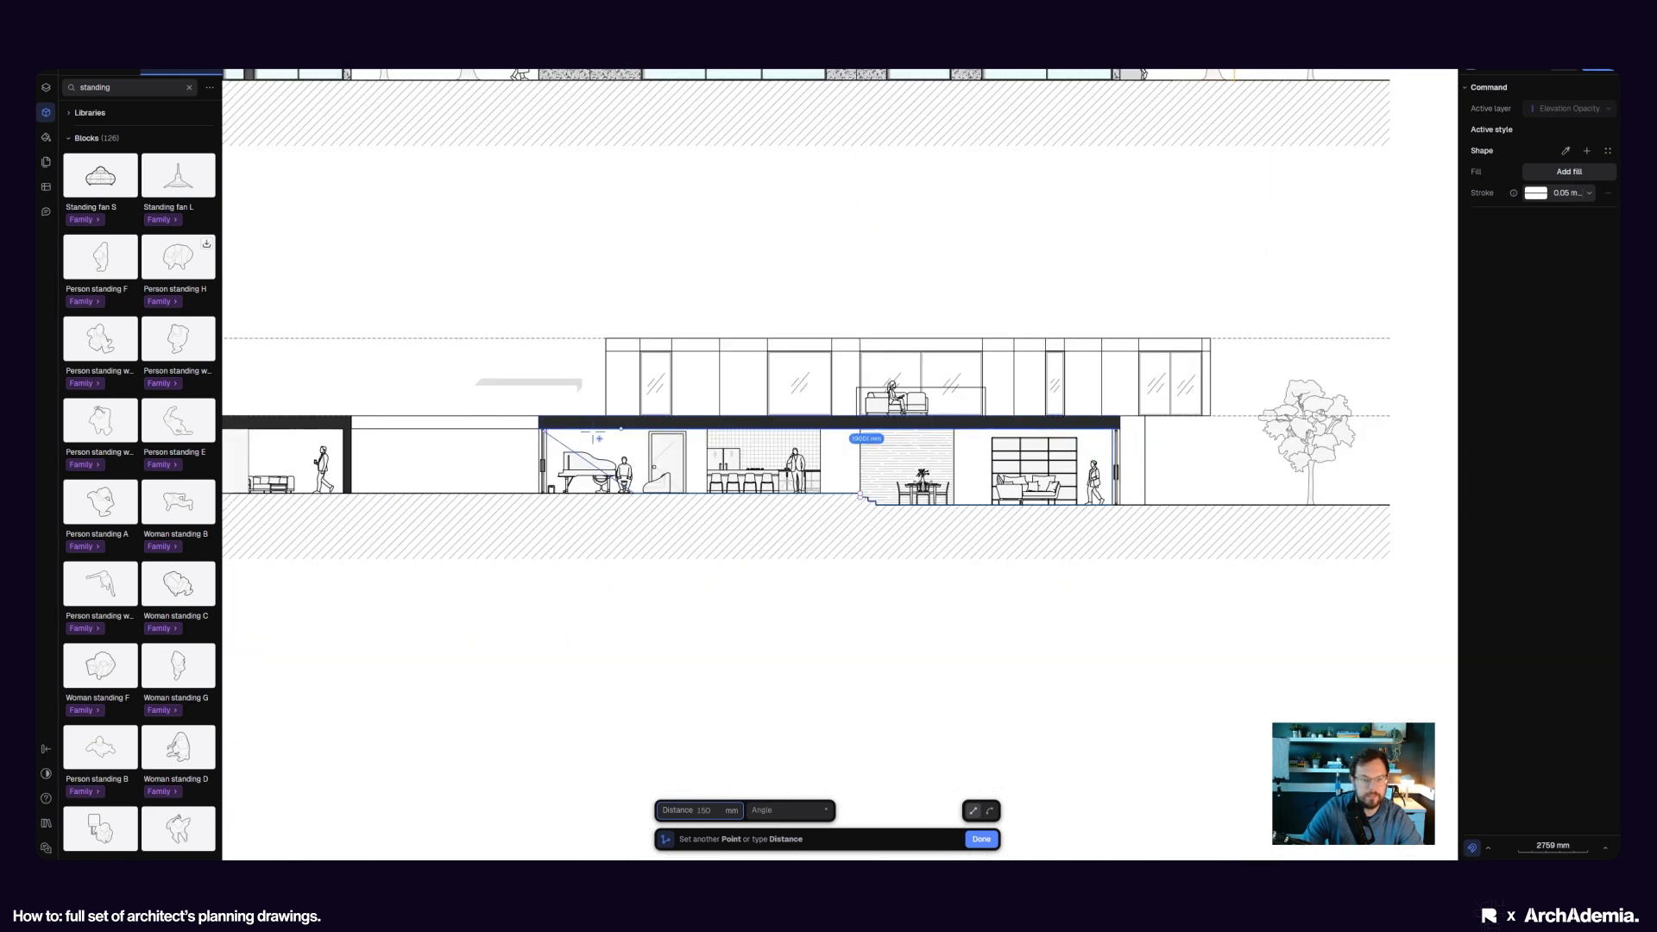
pyautogui.scroll(12, 463, 426)
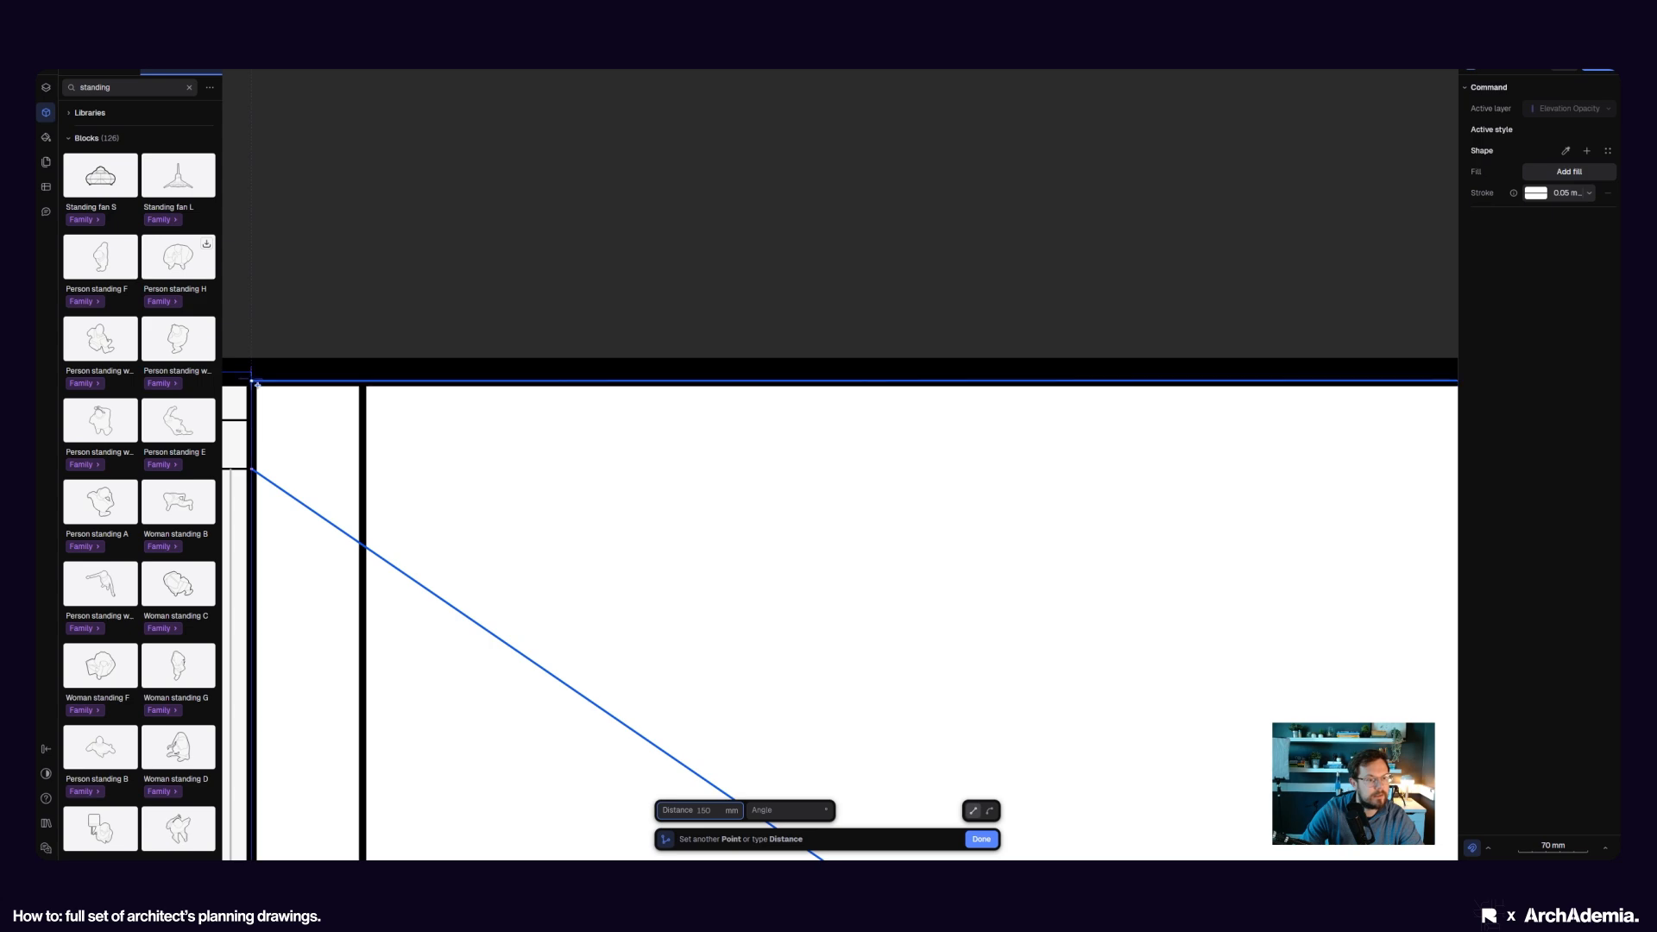
pyautogui.click(252, 468)
pyautogui.scroll(-5, 636, 529)
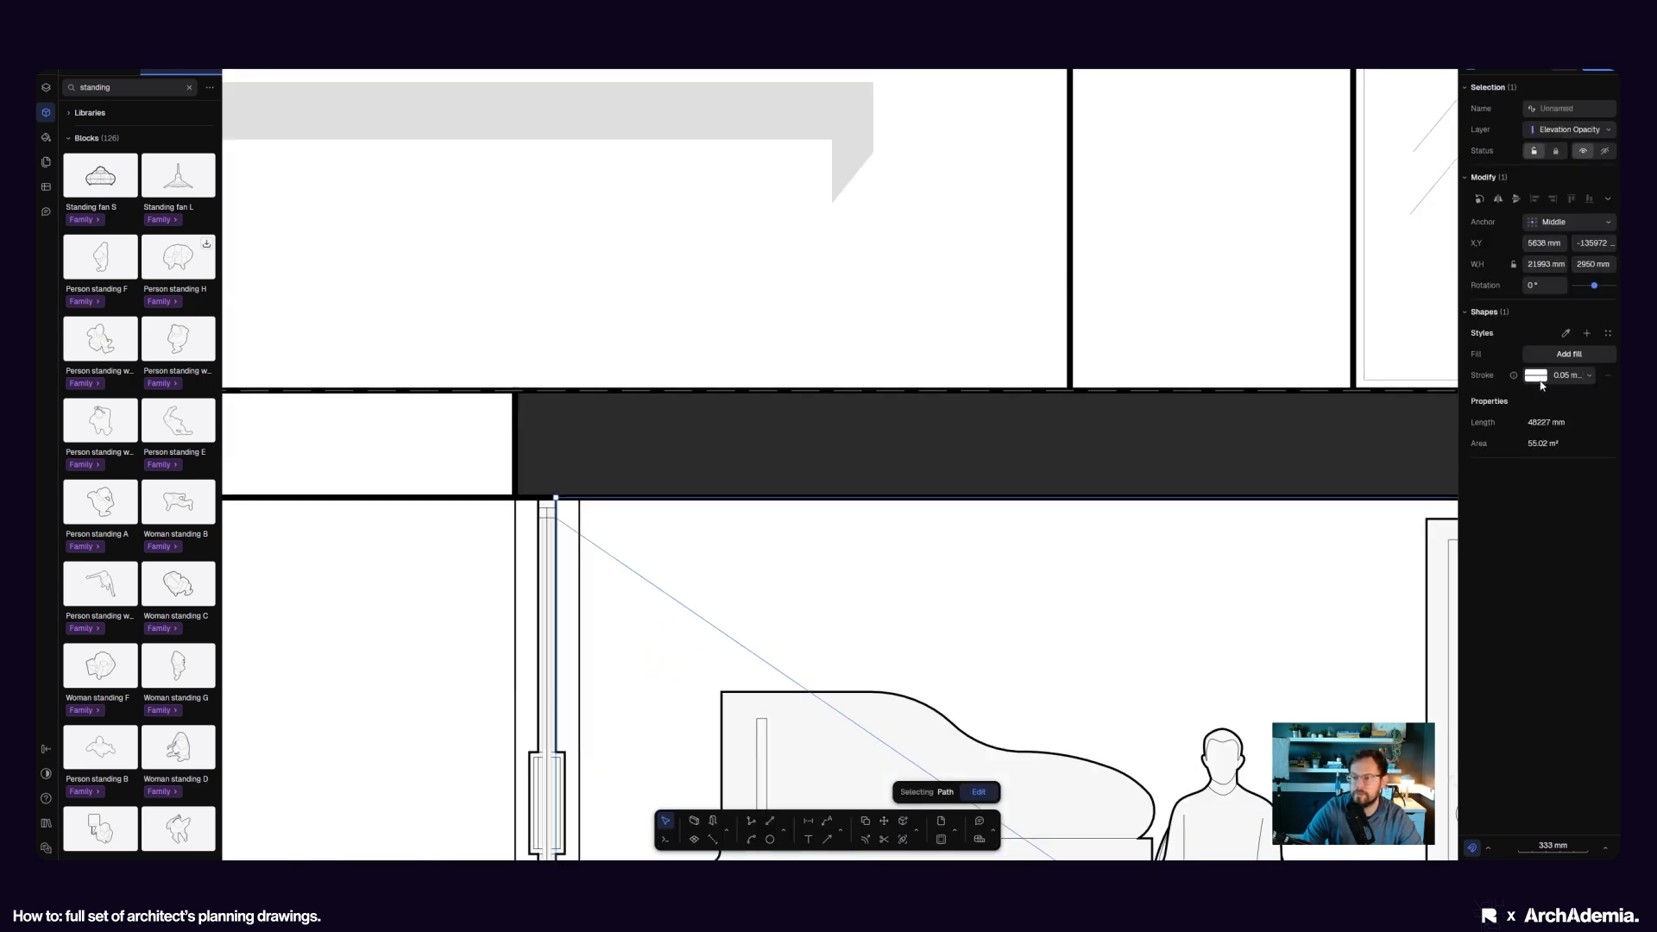
# - Give the closed interior path a solid dark grey fill at 10% opacity
pyautogui.scroll(-4, 604, 508)
pyautogui.scroll(5, 710, 552)
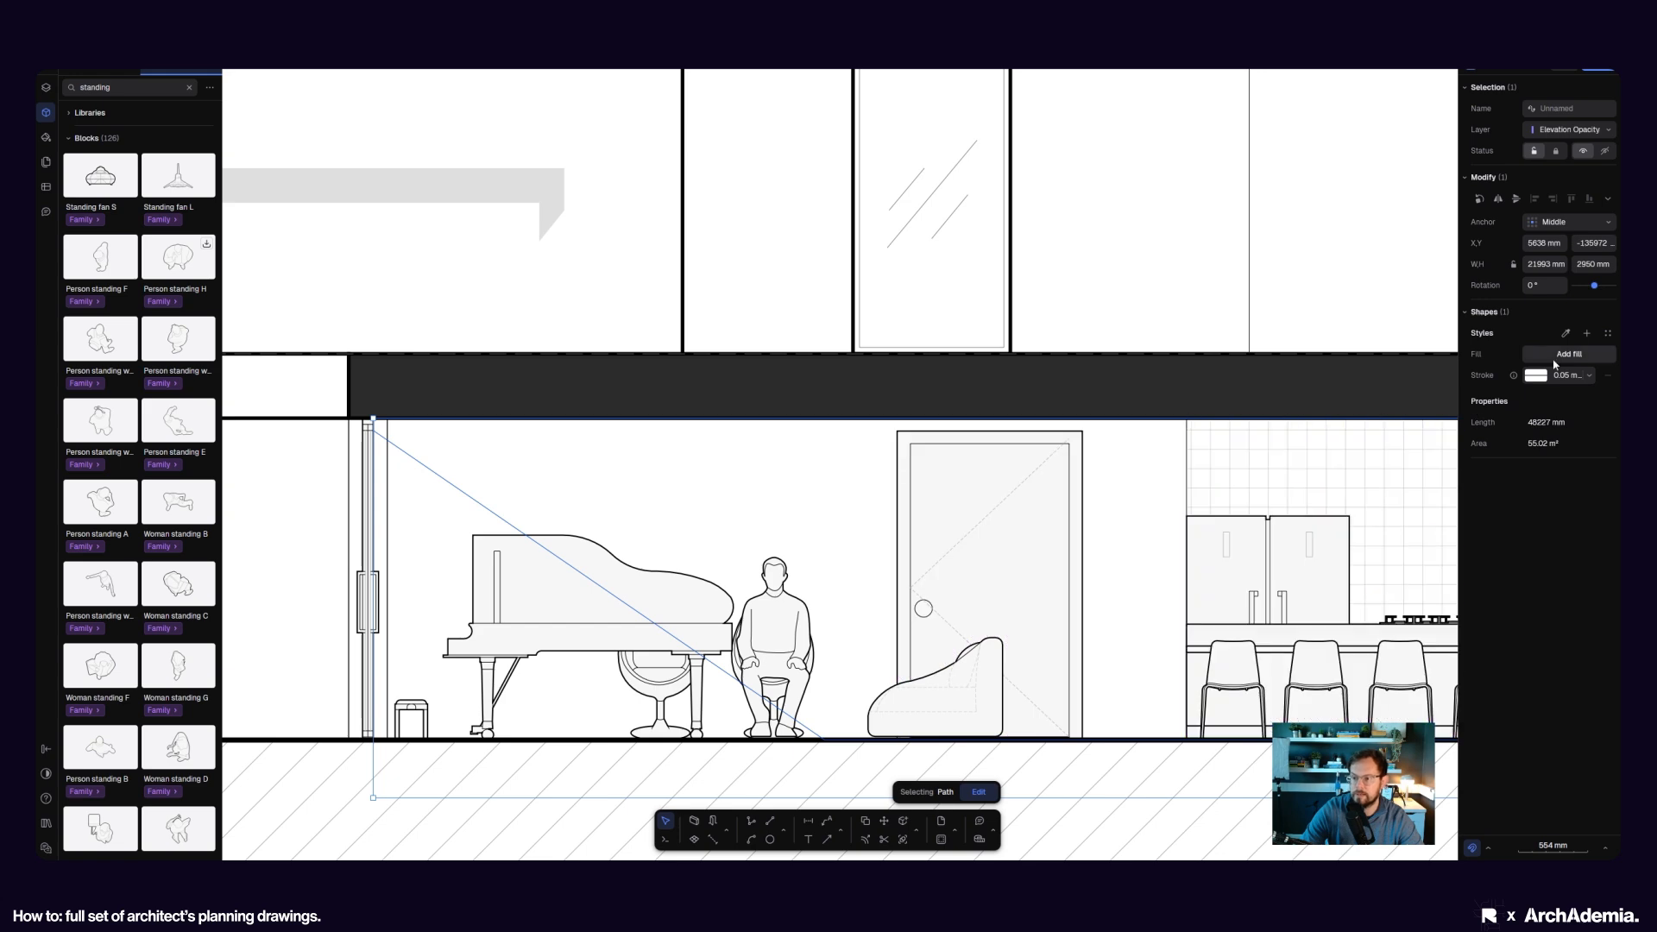
pyautogui.click(1559, 355)
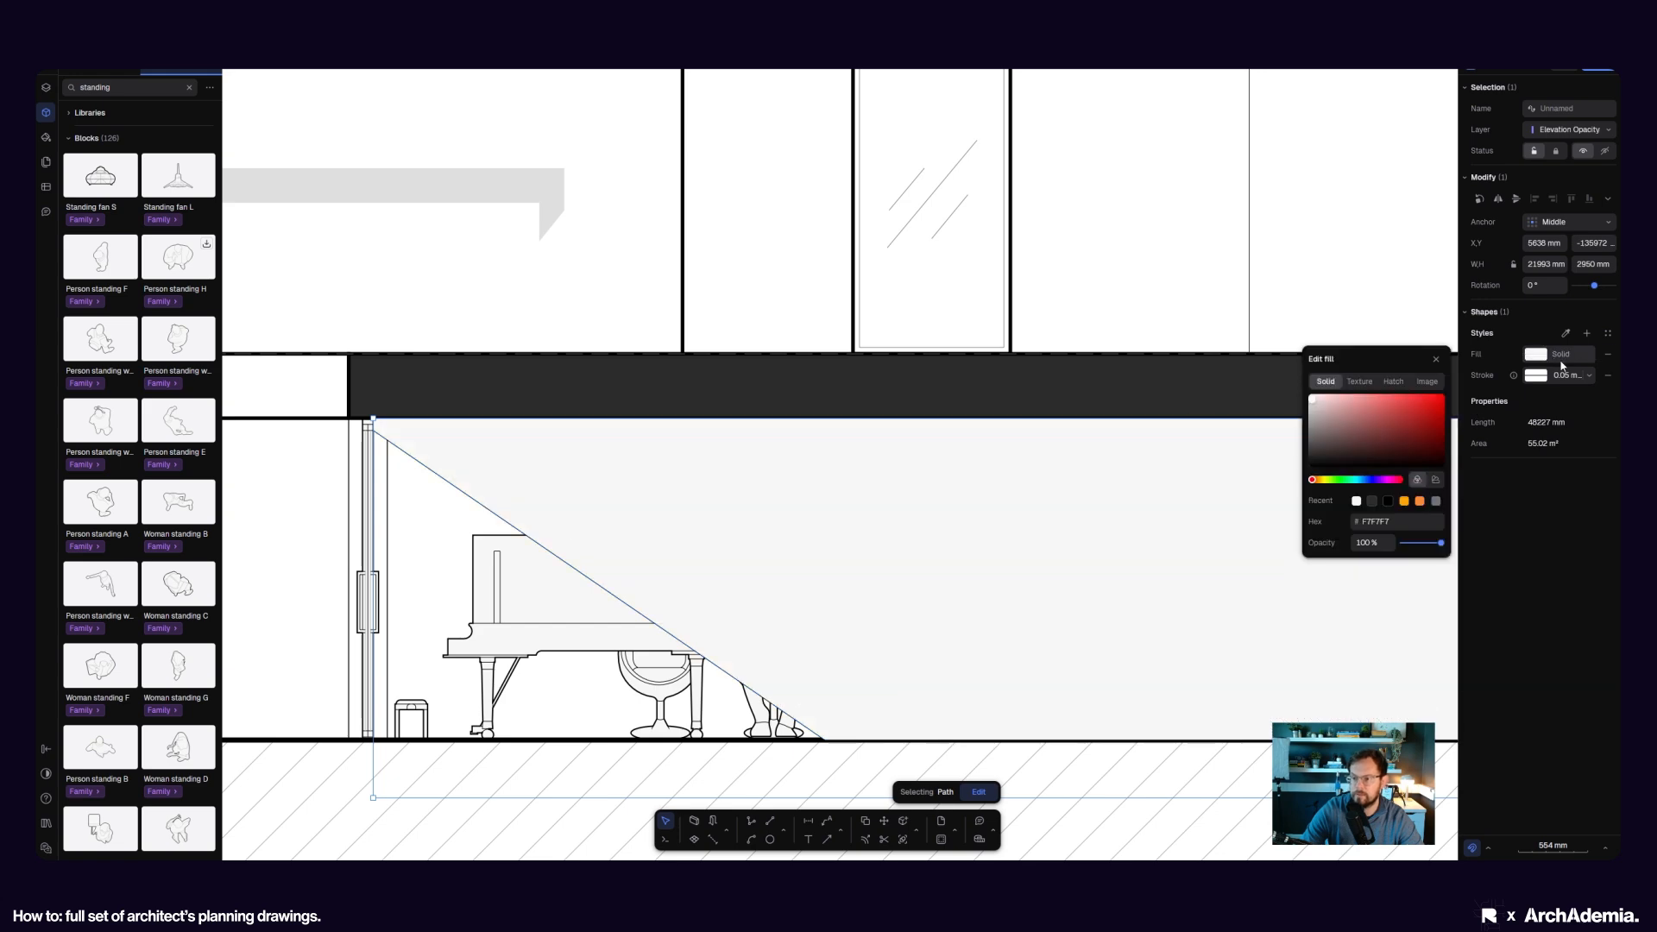
pyautogui.click(1375, 503)
pyautogui.click(1380, 544)
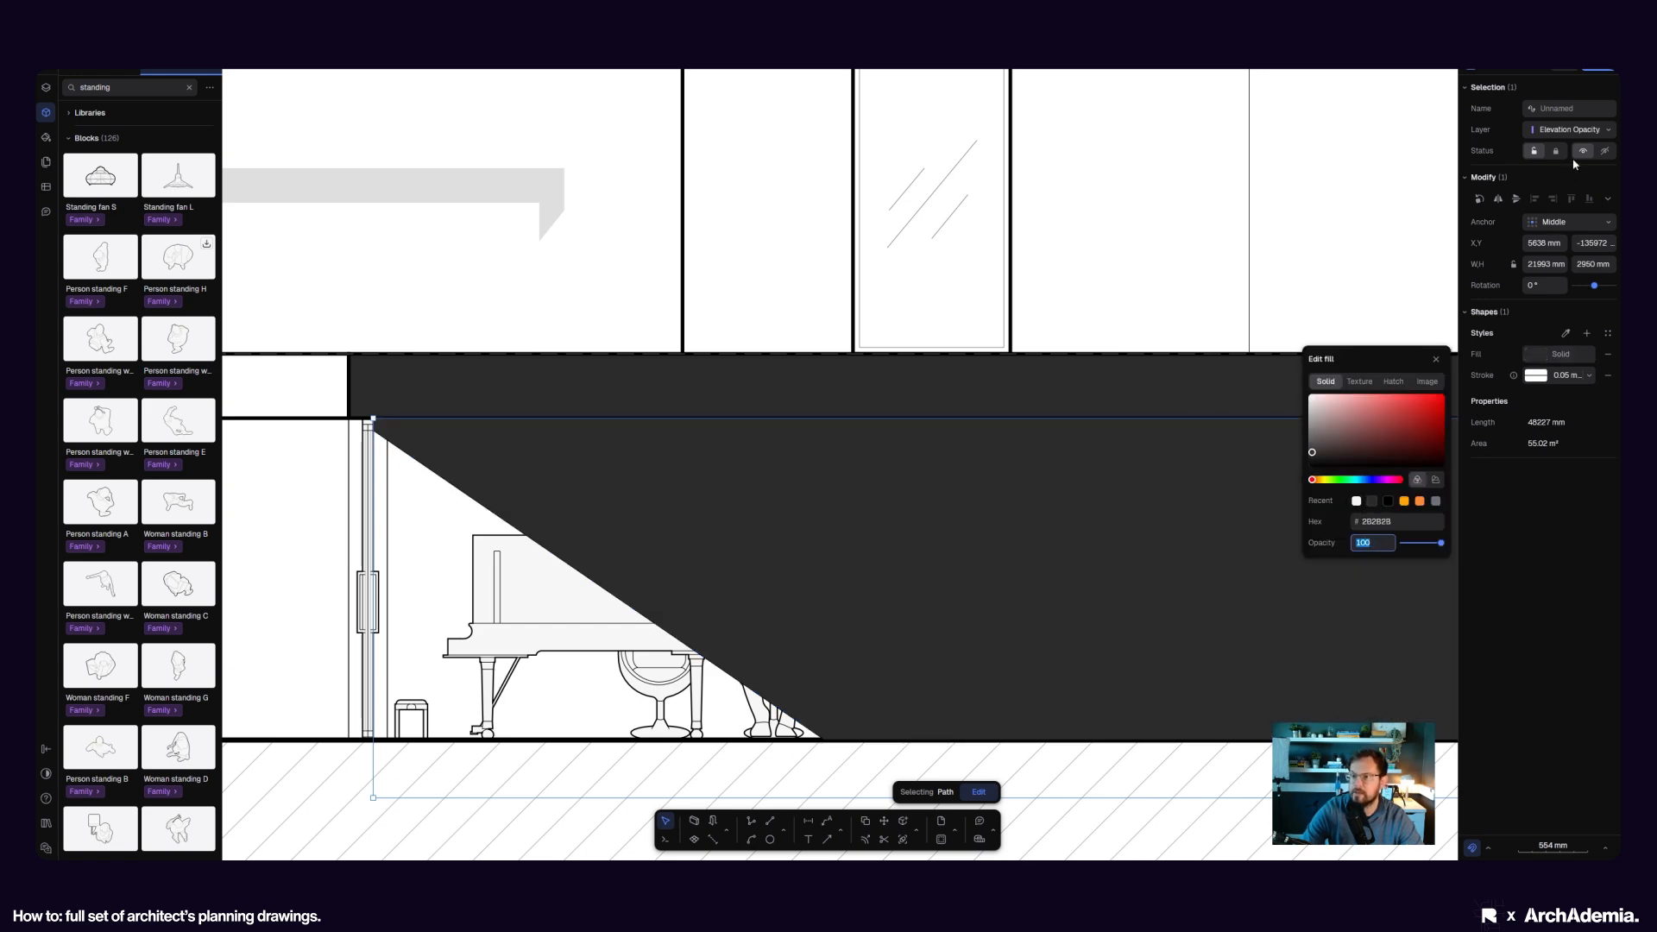
pyautogui.write('10')
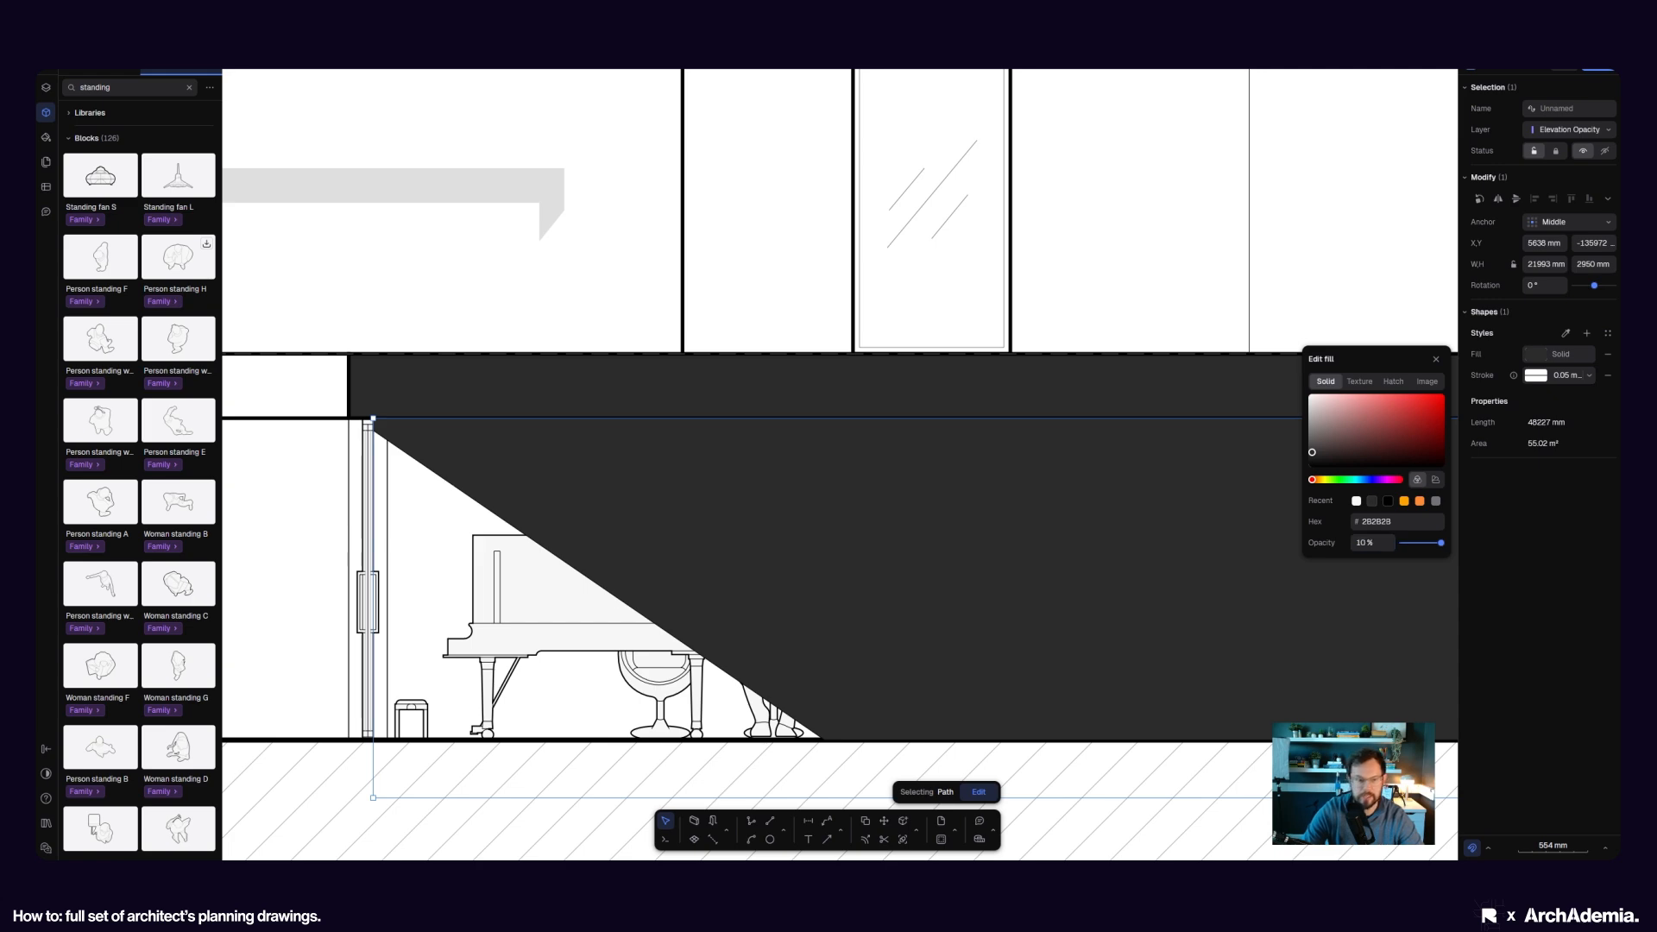
pyautogui.press('Return')
# - Remove the stroke from the interior shadow path and set its fill opacity to 2%
pyautogui.scroll(-3, 694, 580)
pyautogui.click(368, 566)
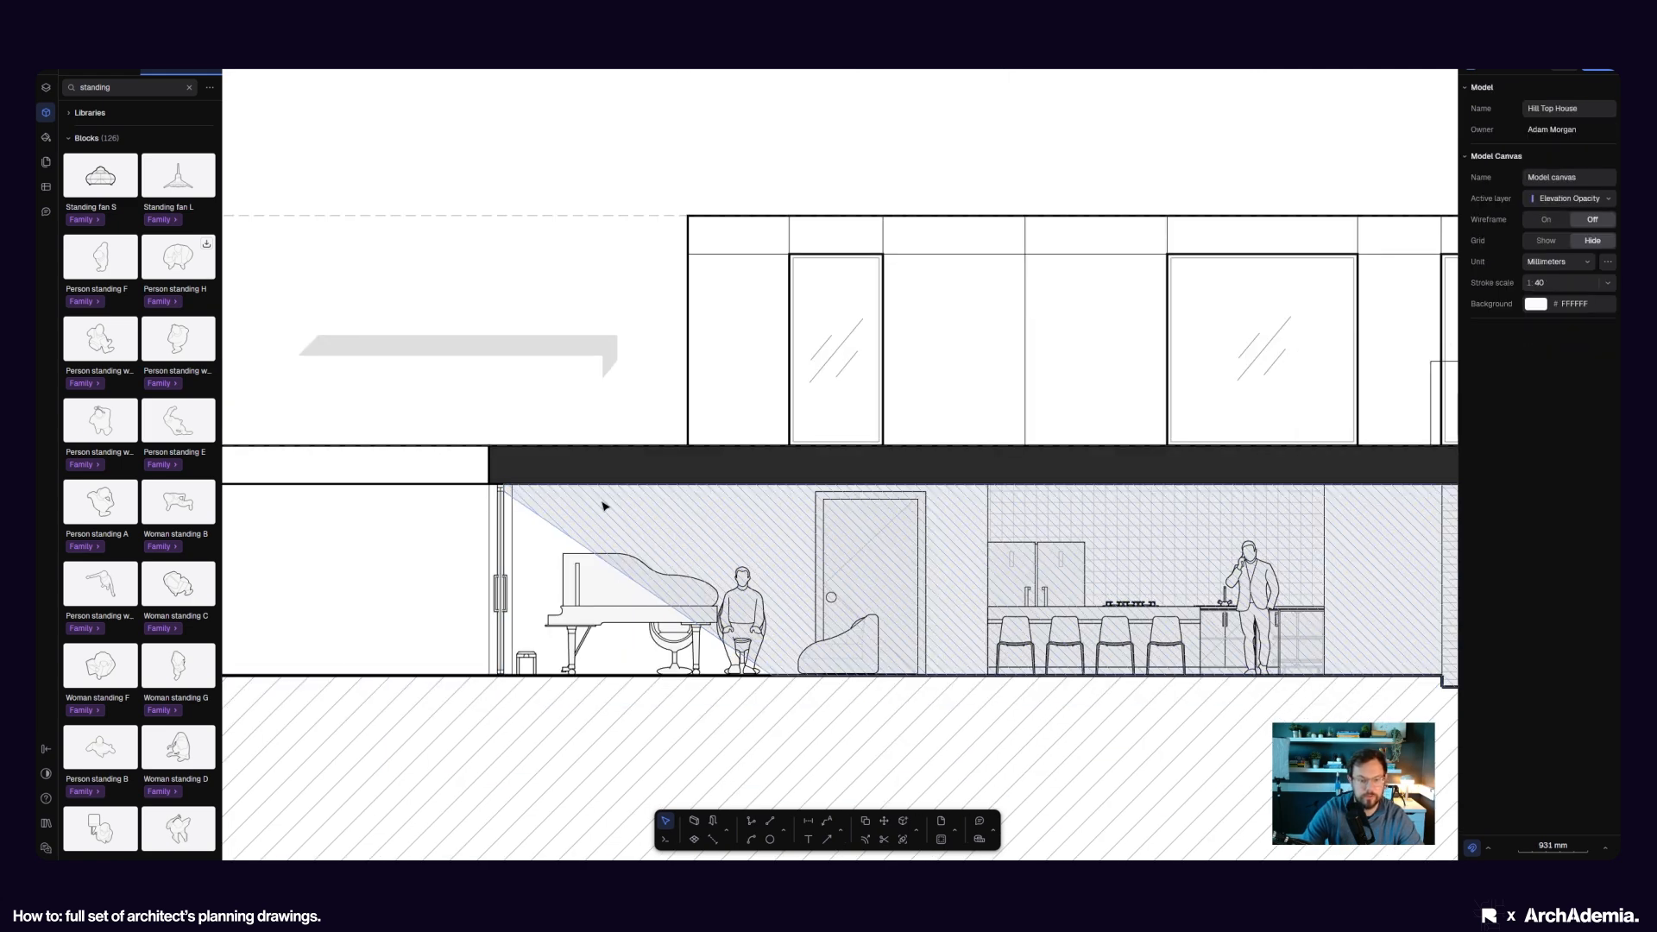
pyautogui.click(603, 507)
pyautogui.click(1608, 377)
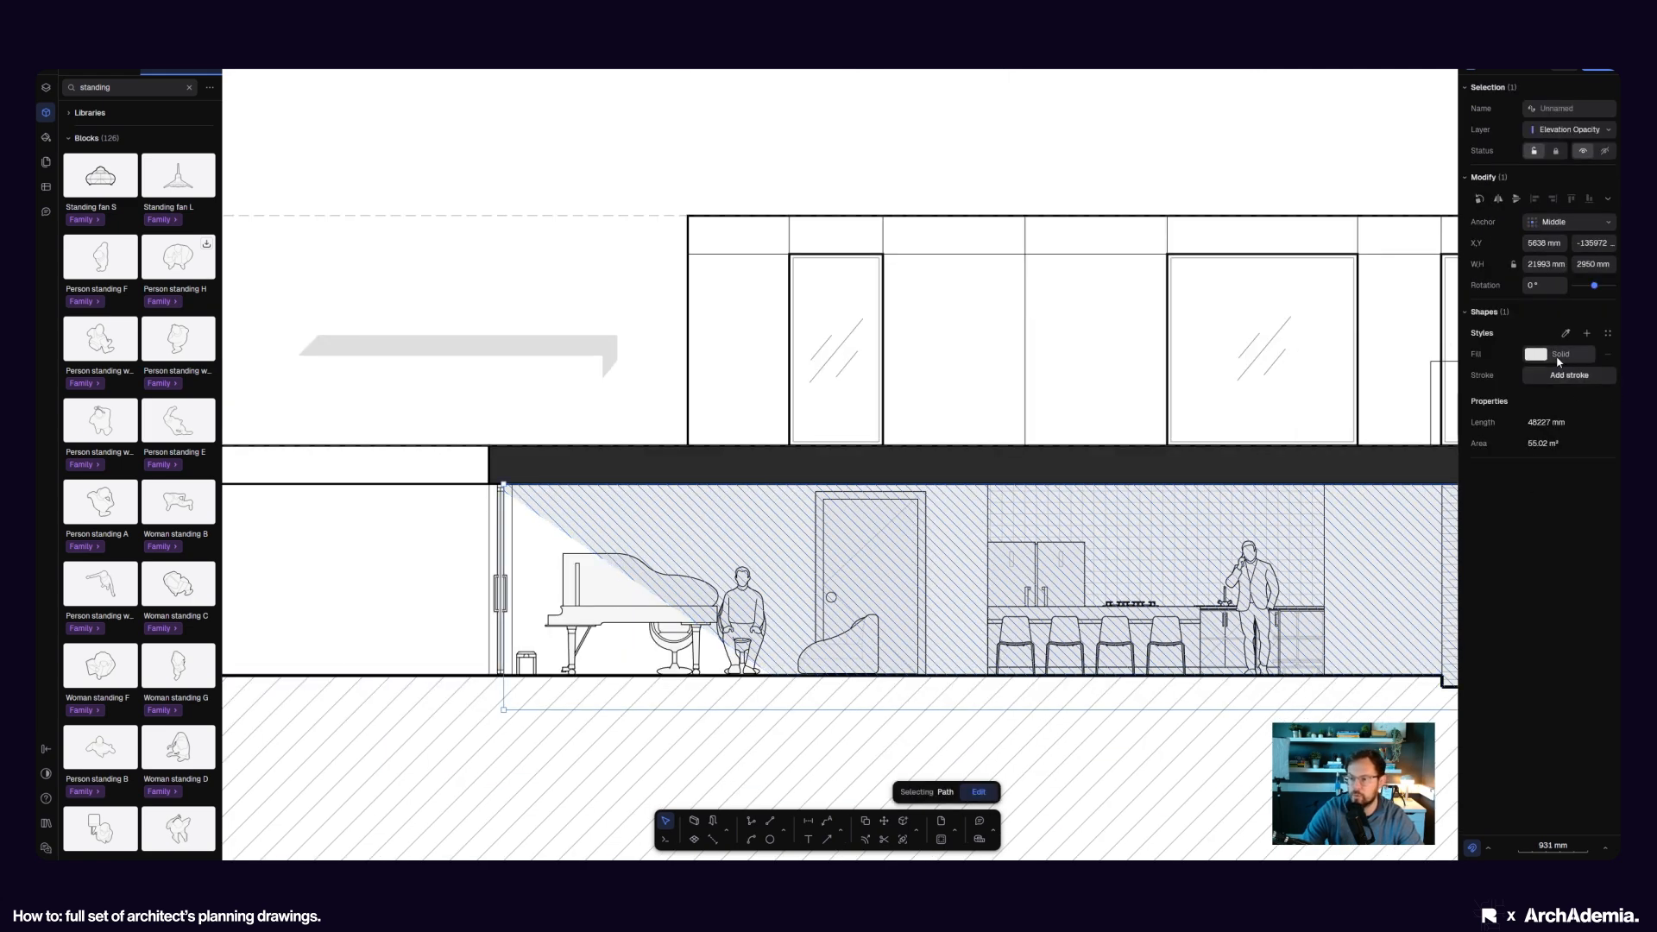
pyautogui.click(1536, 353)
pyautogui.write('2')
pyautogui.press('Return')
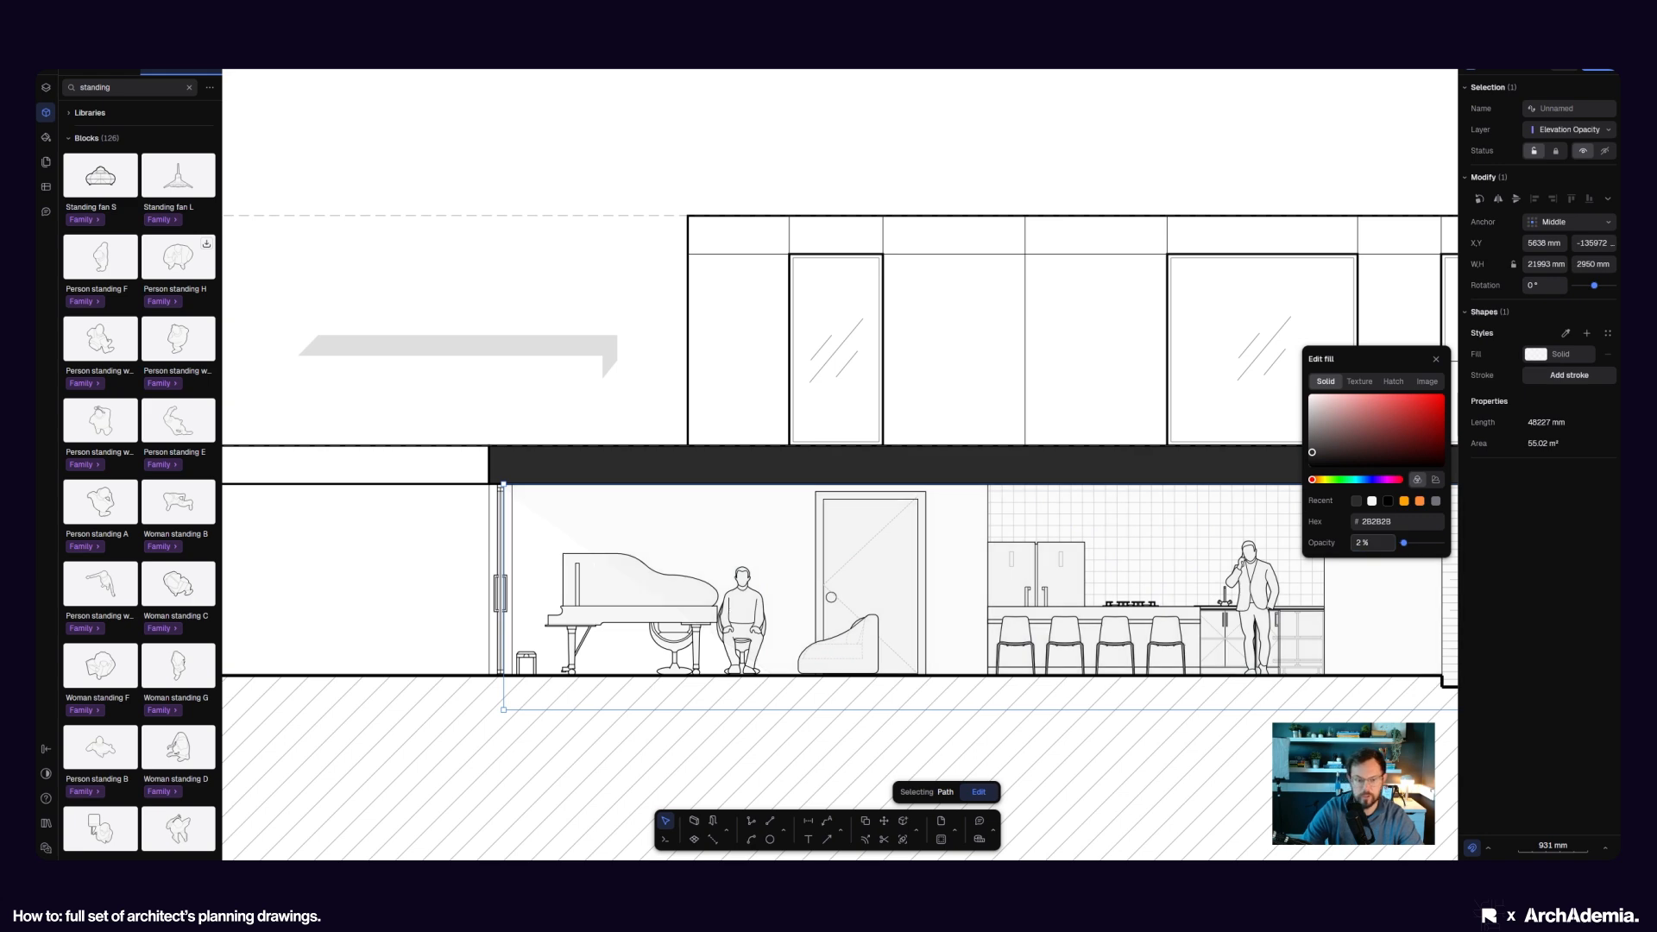
# - Delete the pasted floor plan shadow from the empty space above the section's flat roof
pyautogui.click(584, 146)
pyautogui.click(518, 343)
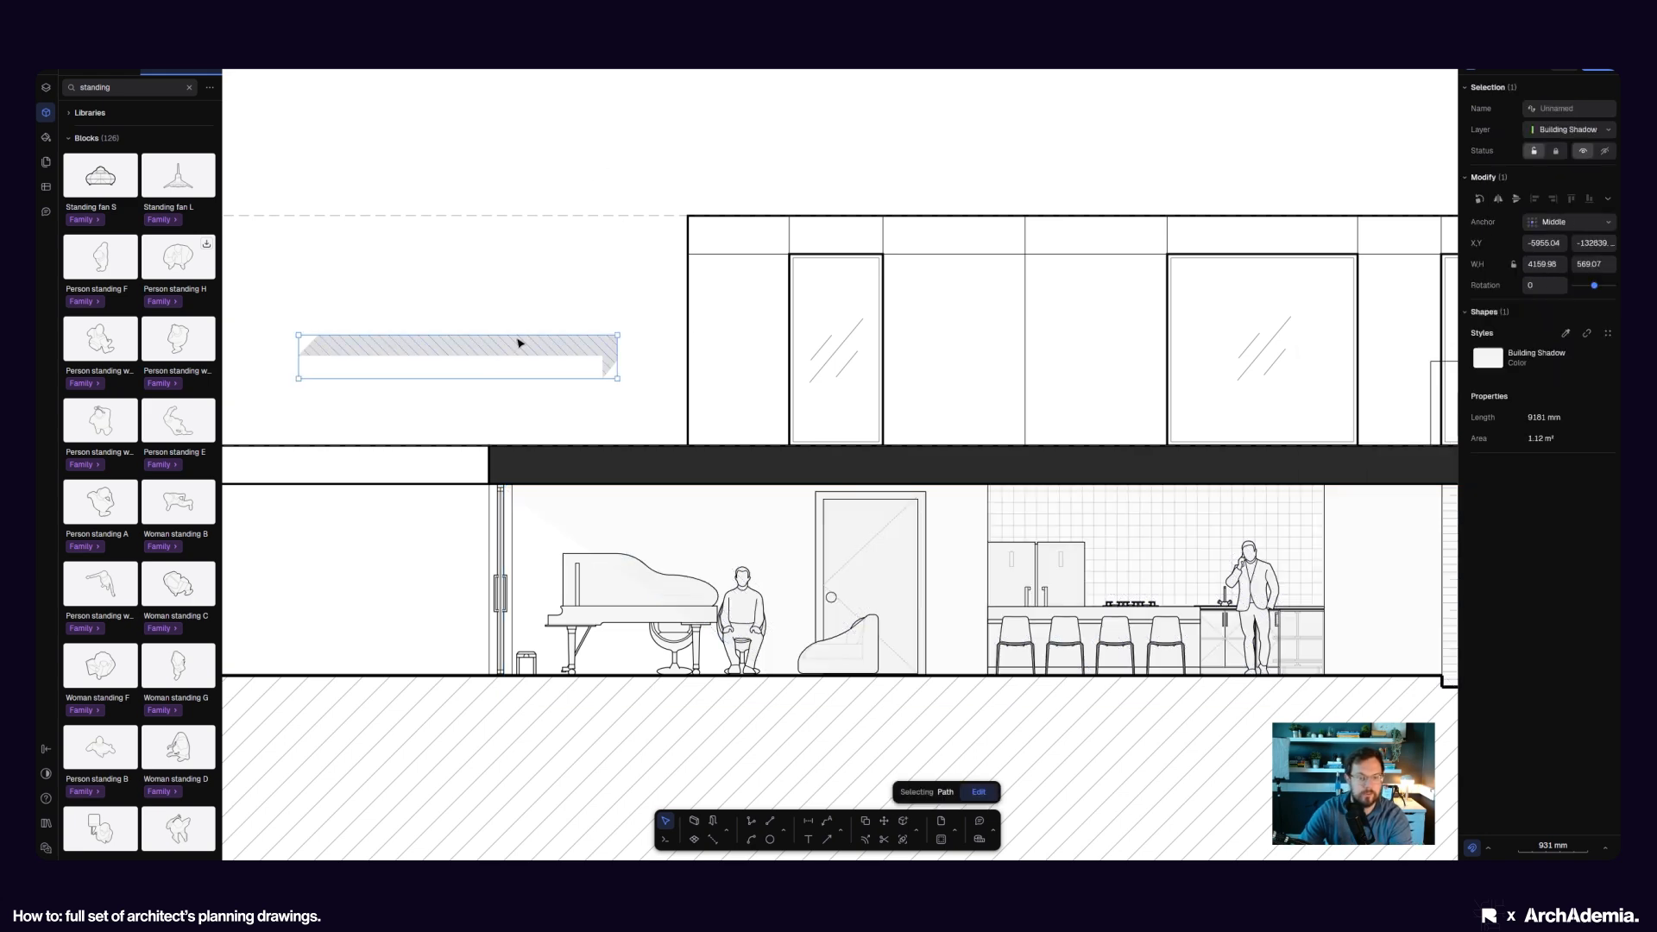
pyautogui.press('Delete')
# - Set the interior shadow path's fill opacity to 5%
pyautogui.scroll(-3, 363, 423)
pyautogui.moveTo(320, 518); pyautogui.dragTo(369, 556, button='middle')
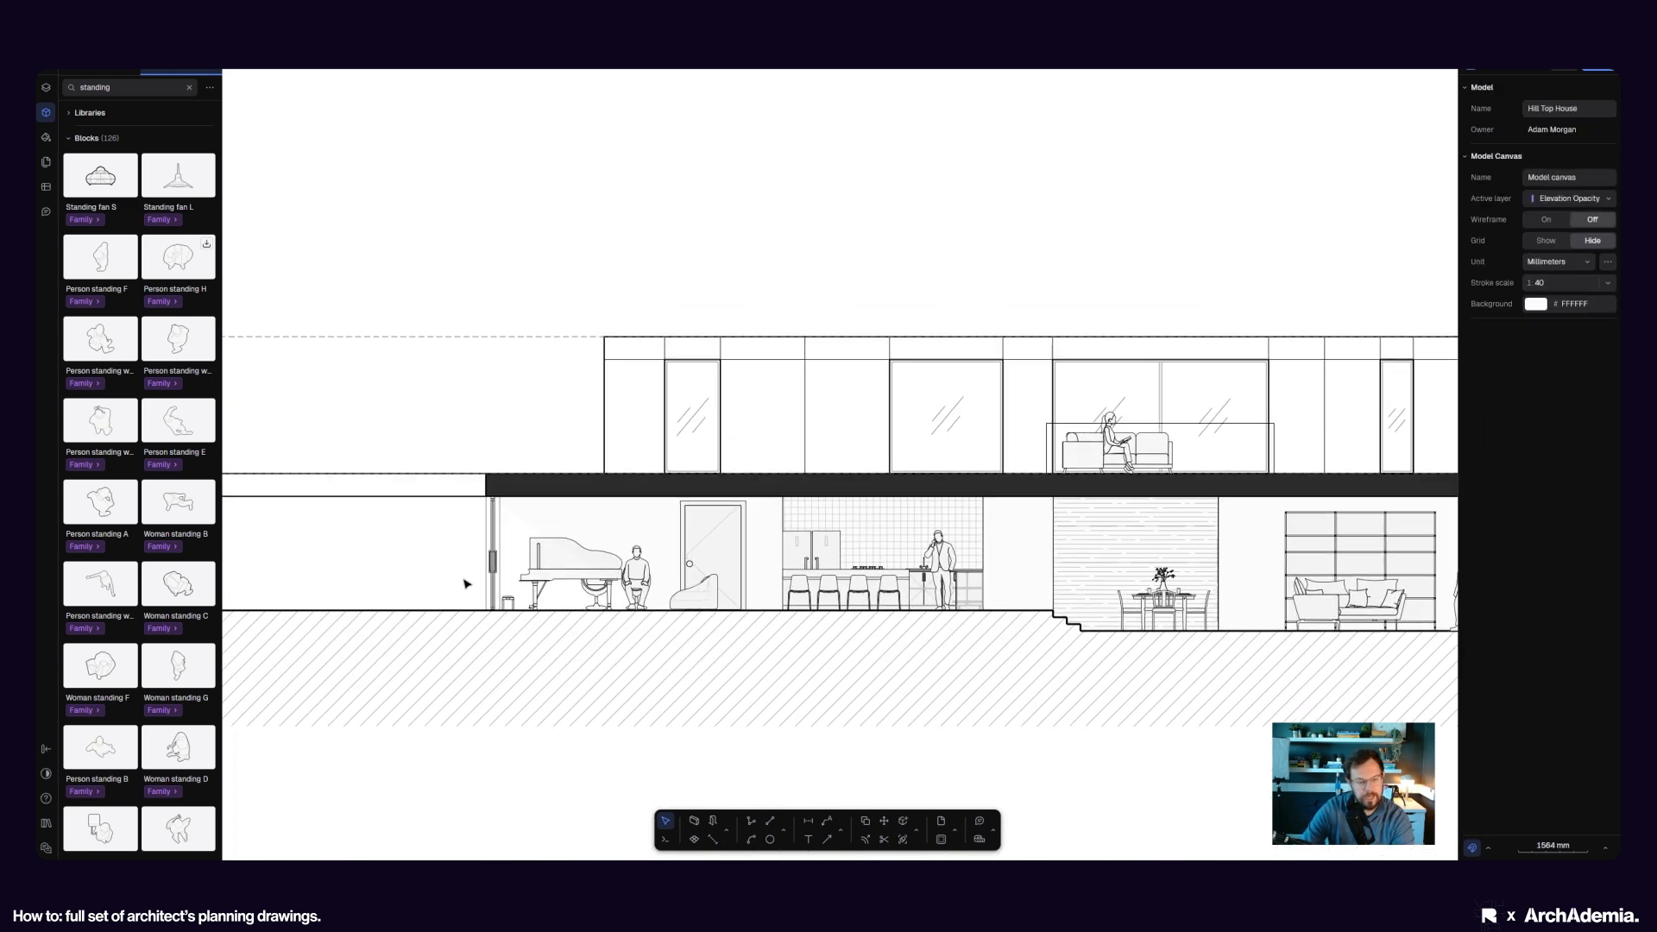
pyautogui.click(519, 524)
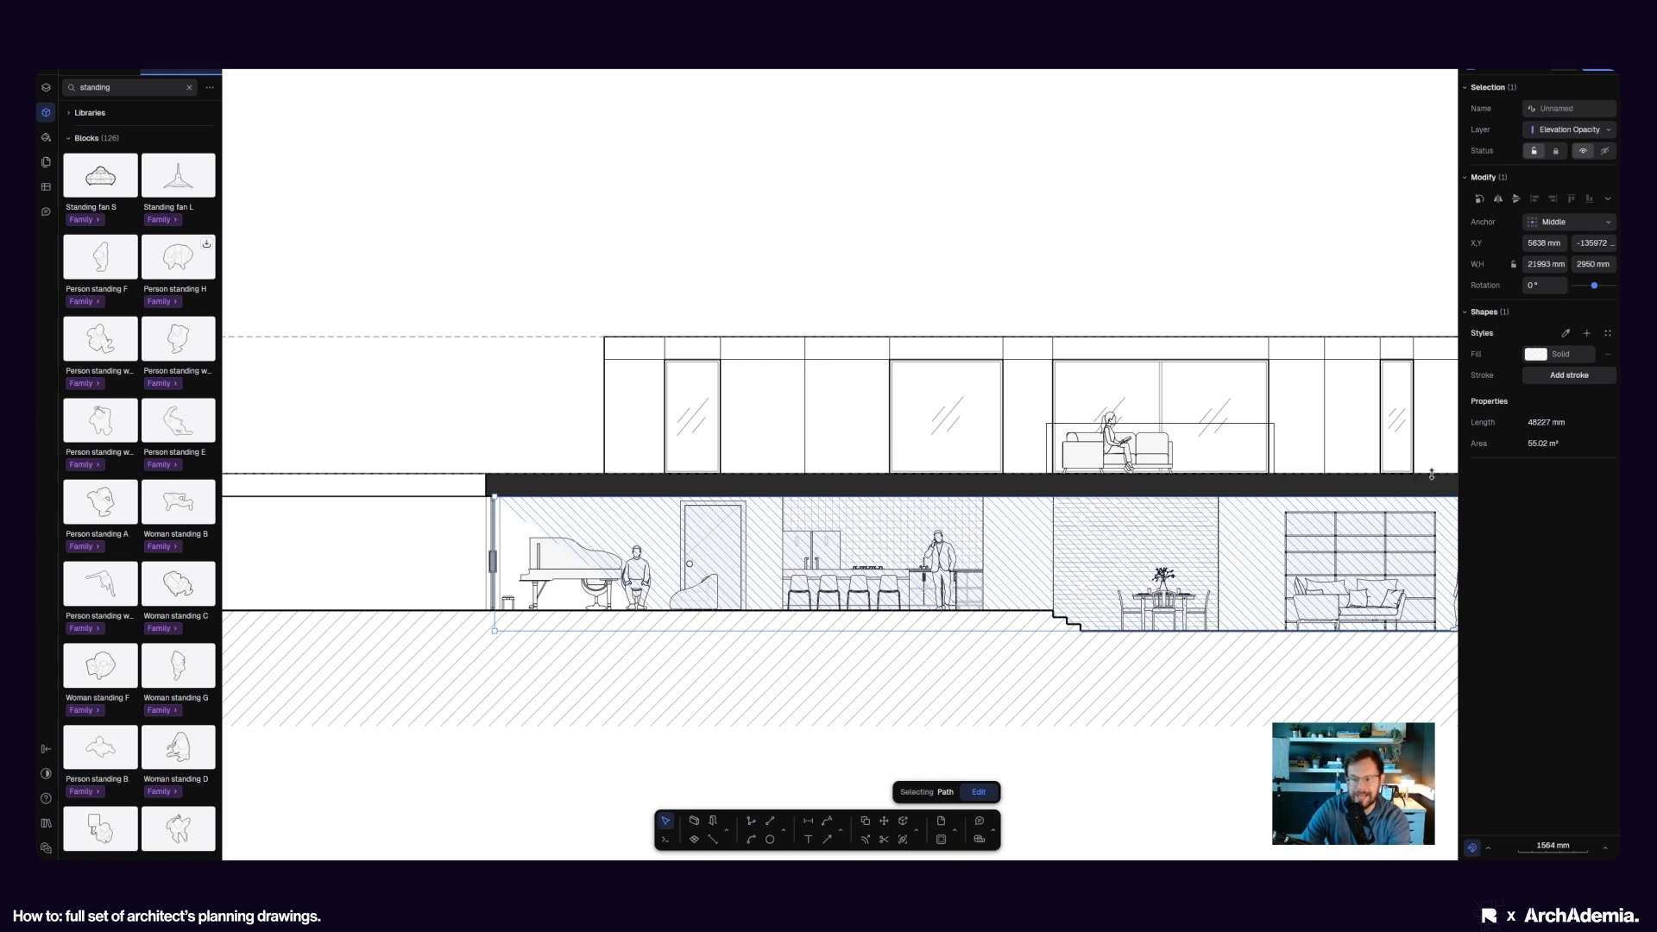
pyautogui.click(1535, 354)
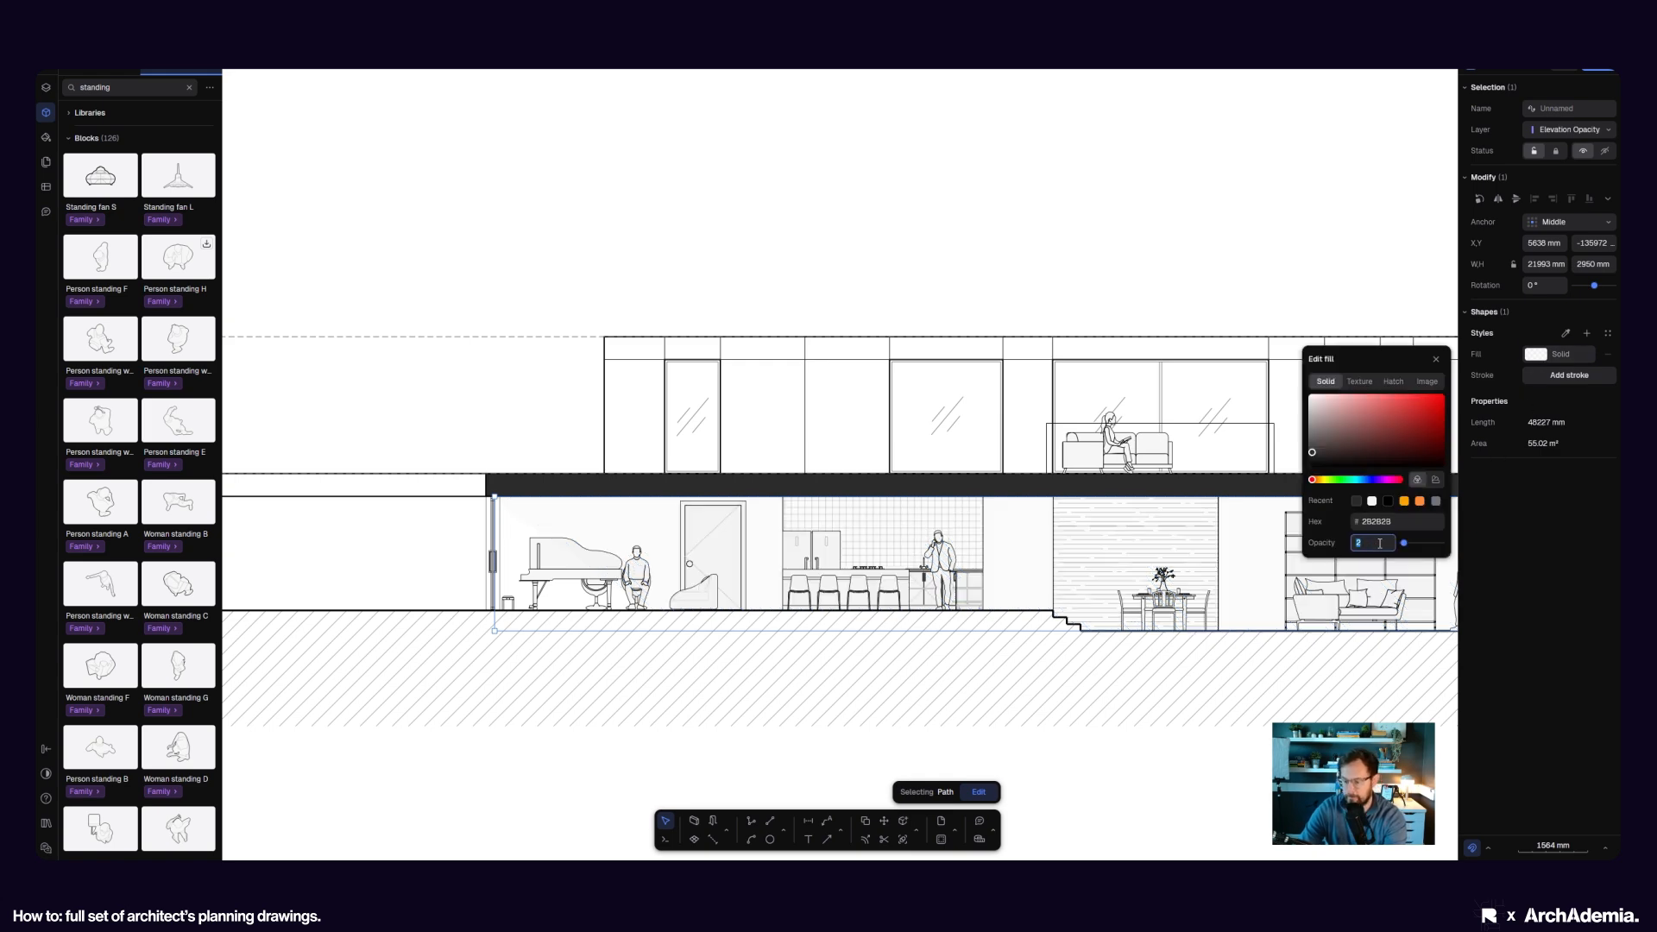
pyautogui.write('5')
pyautogui.click(453, 442)
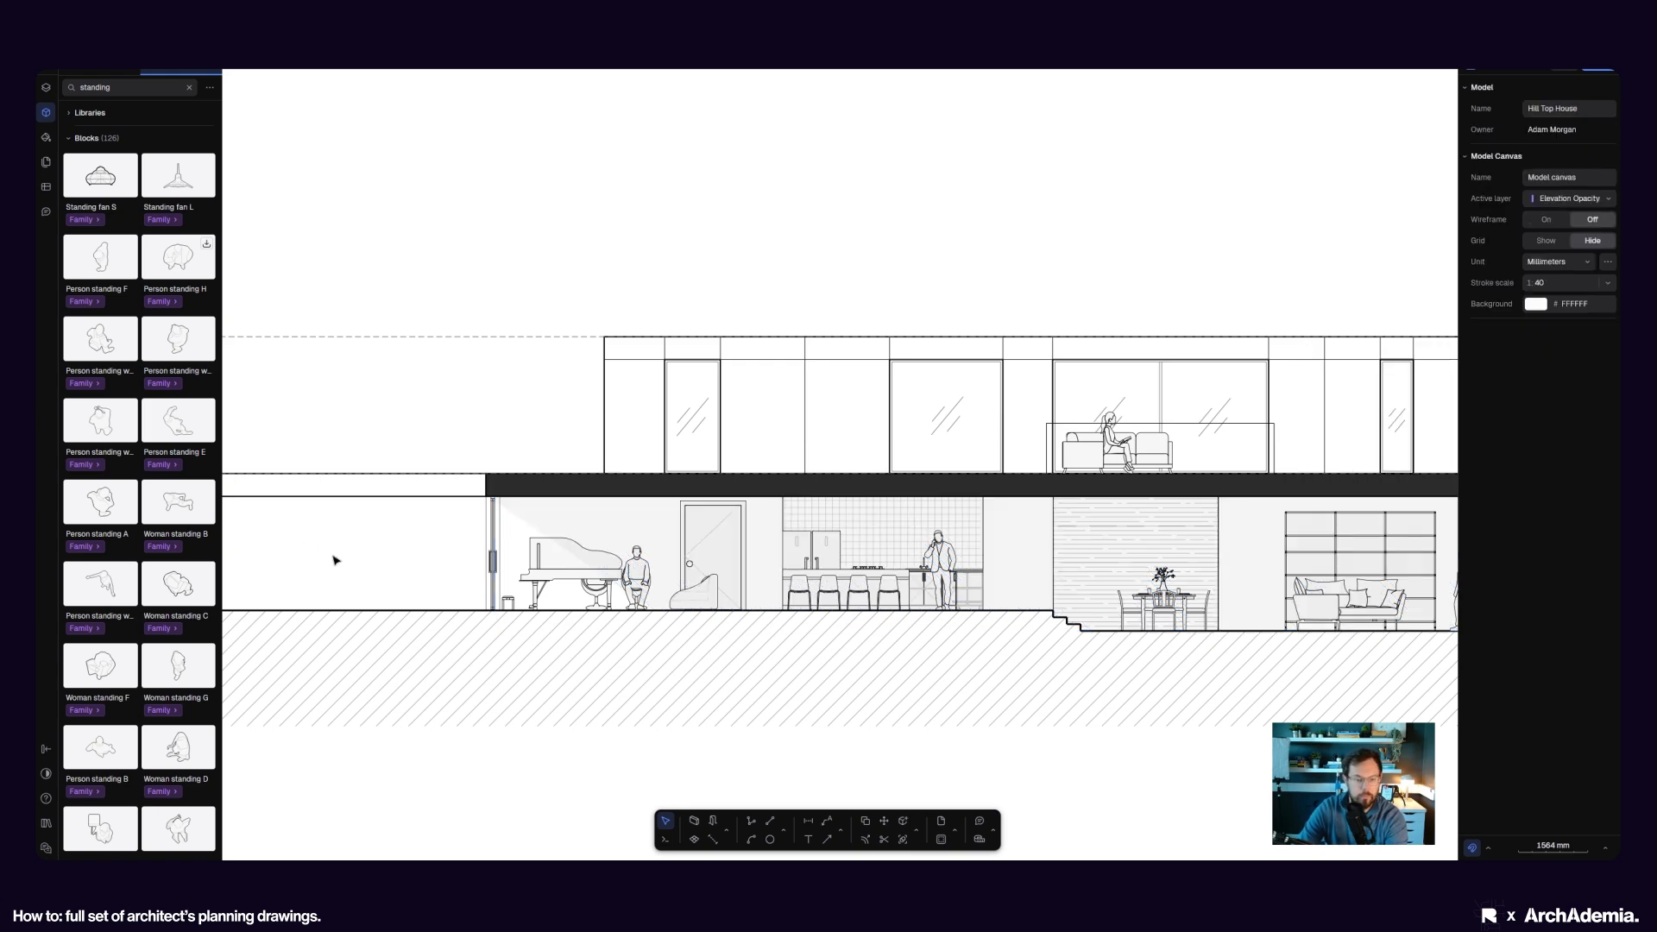
# - Compare the section with and without the interior shadow and review it alongside the elevation above
pyautogui.scroll(-4, 335, 560)
pyautogui.moveTo(756, 722); pyautogui.dragTo(892, 739, button='middle')
pyautogui.scroll(4, 780, 729)
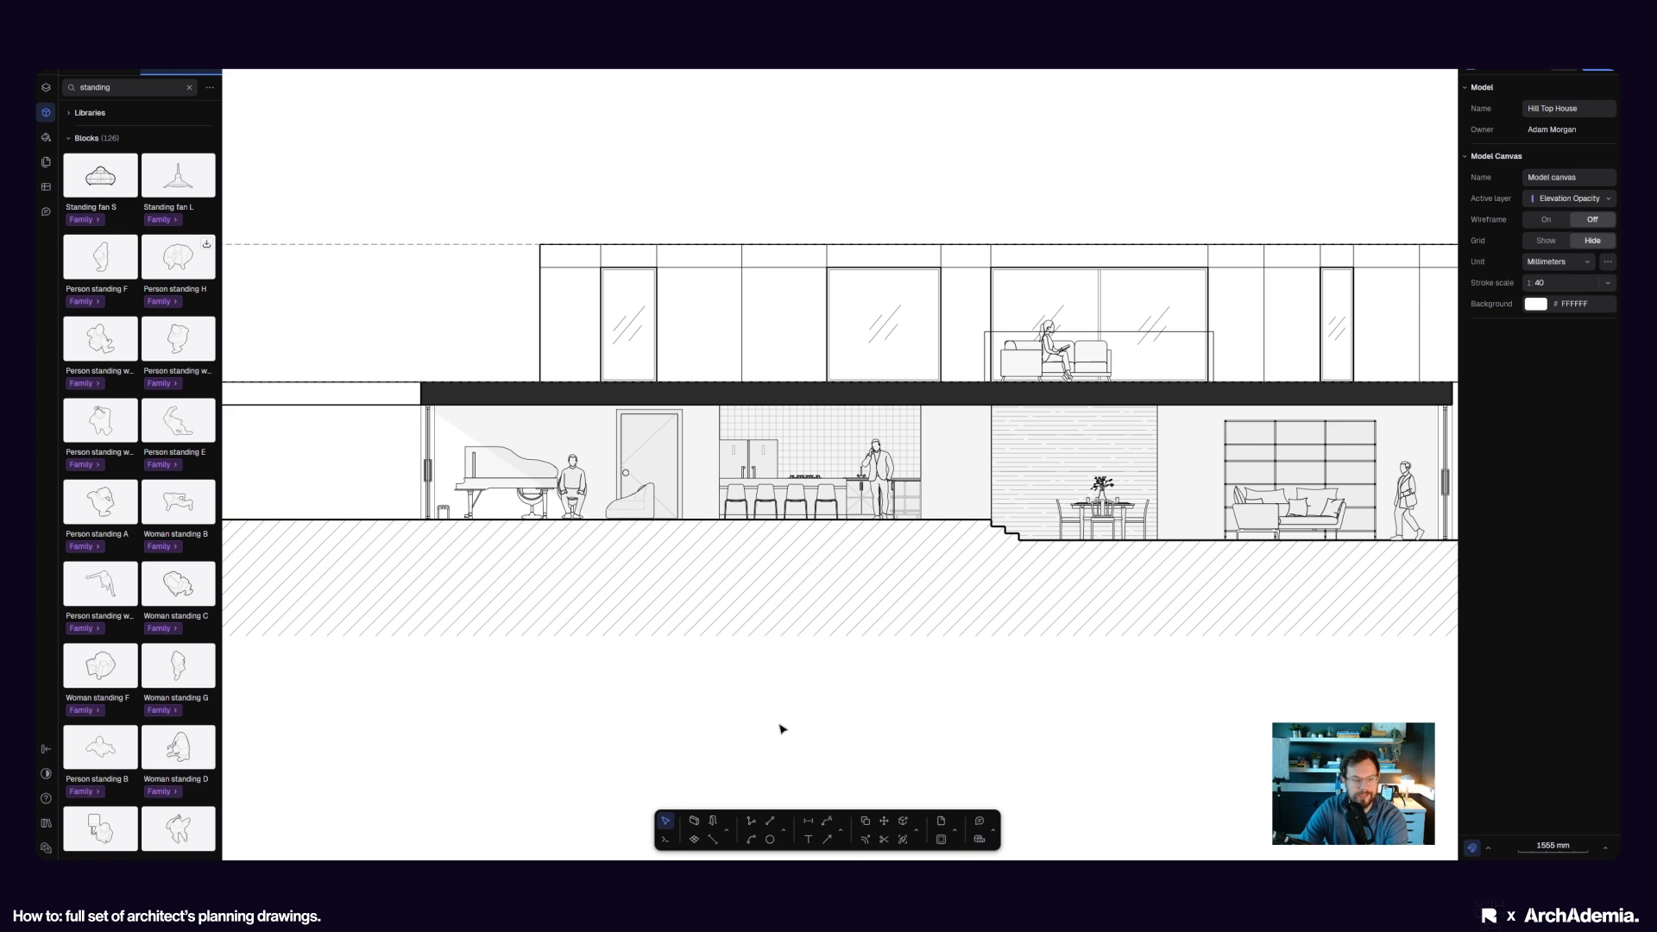
pyautogui.scroll(-2, 781, 729)
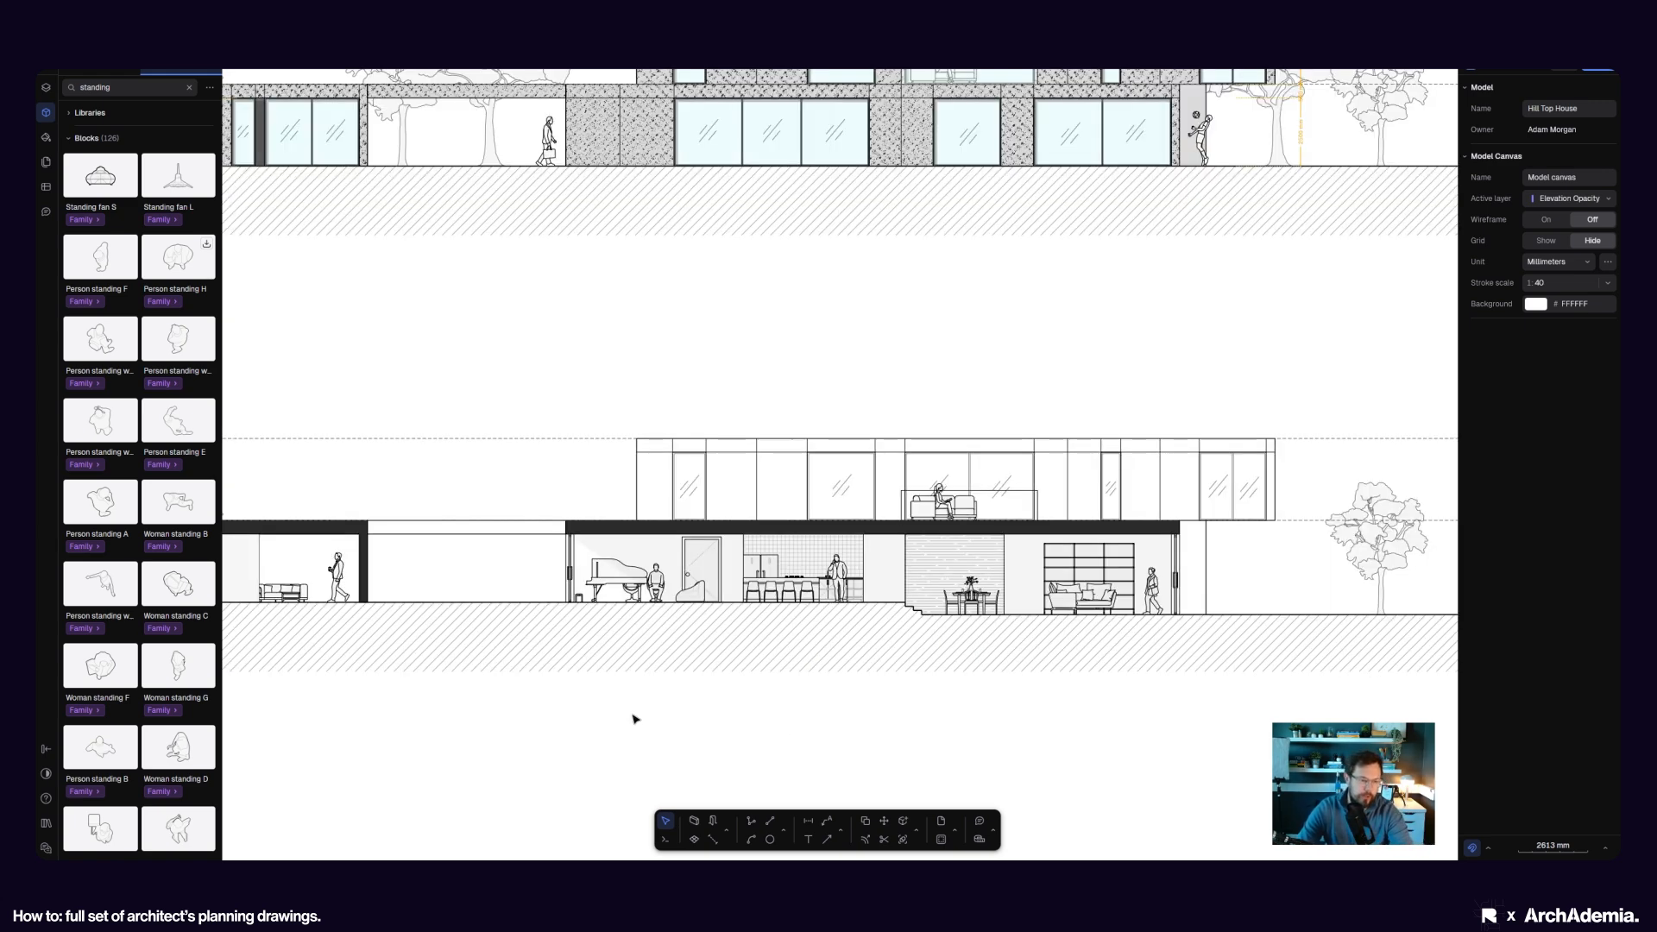
pyautogui.scroll(2, 562, 581)
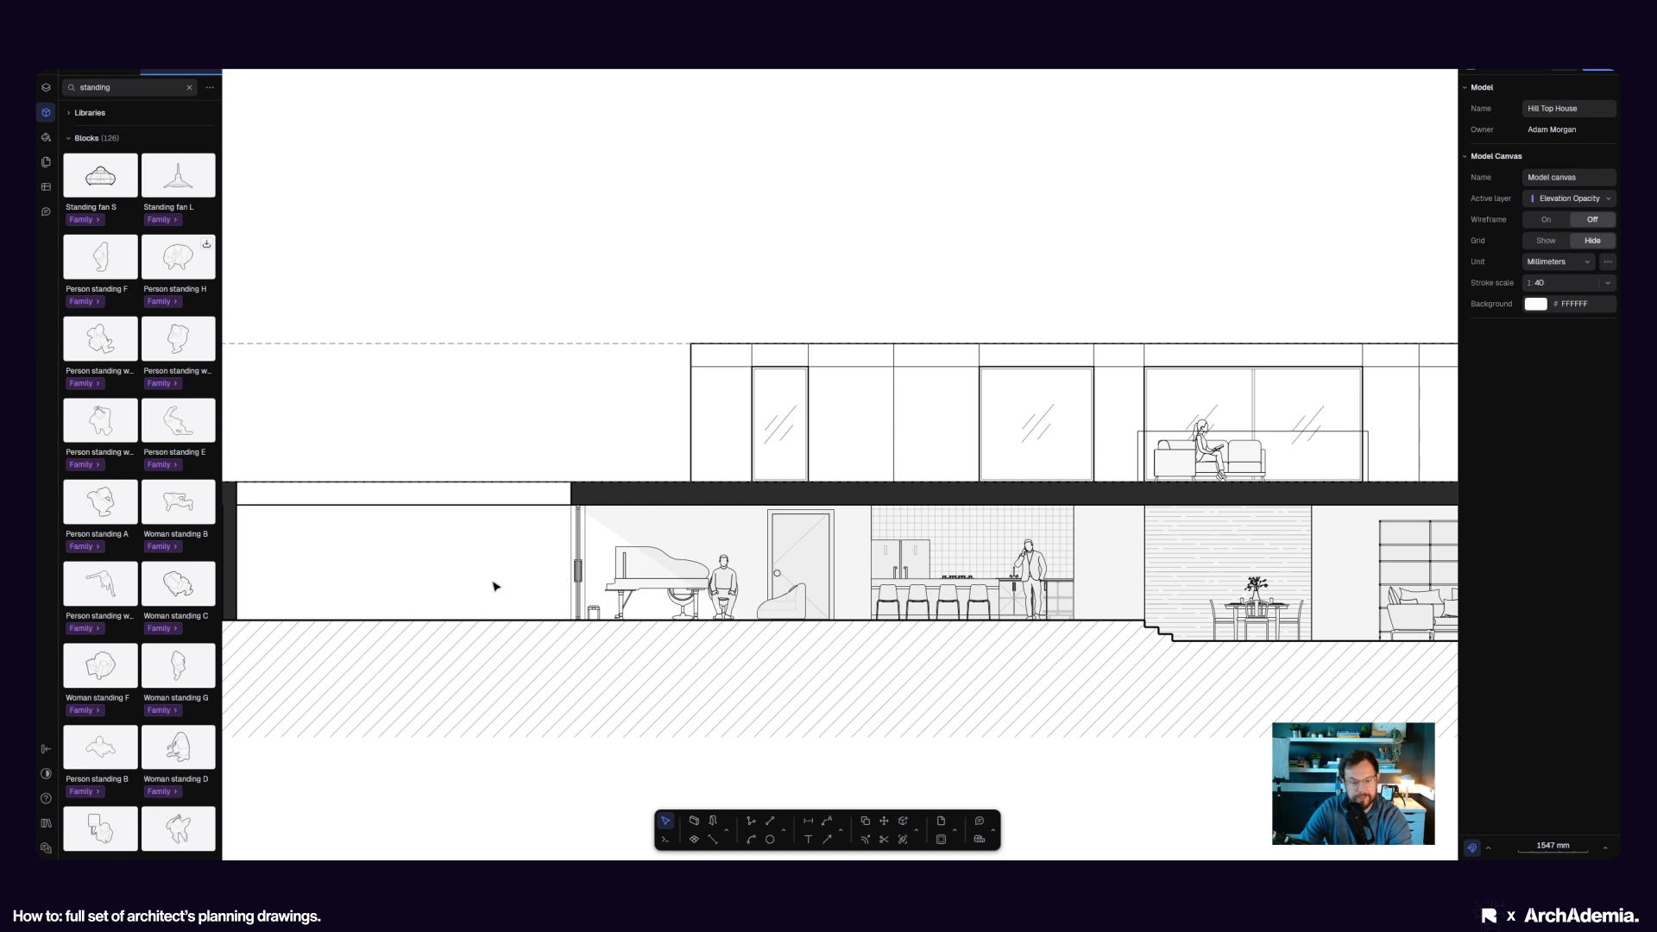
pyautogui.click(713, 547)
pyautogui.click(460, 571)
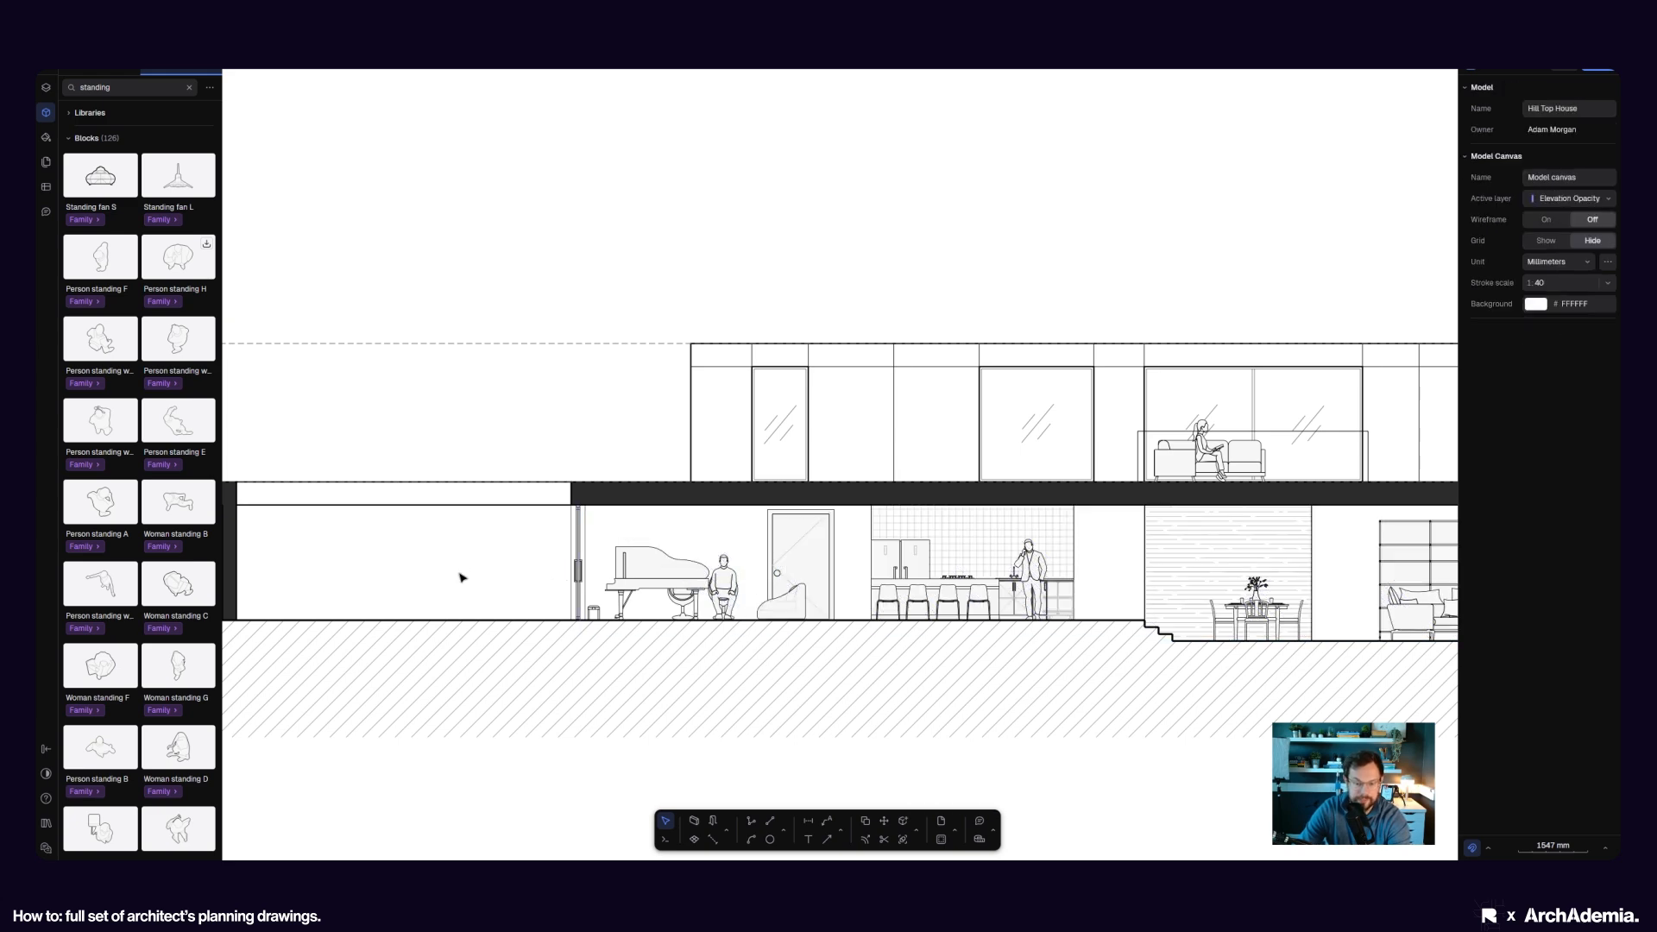
pyautogui.scroll(-4, 762, 623)
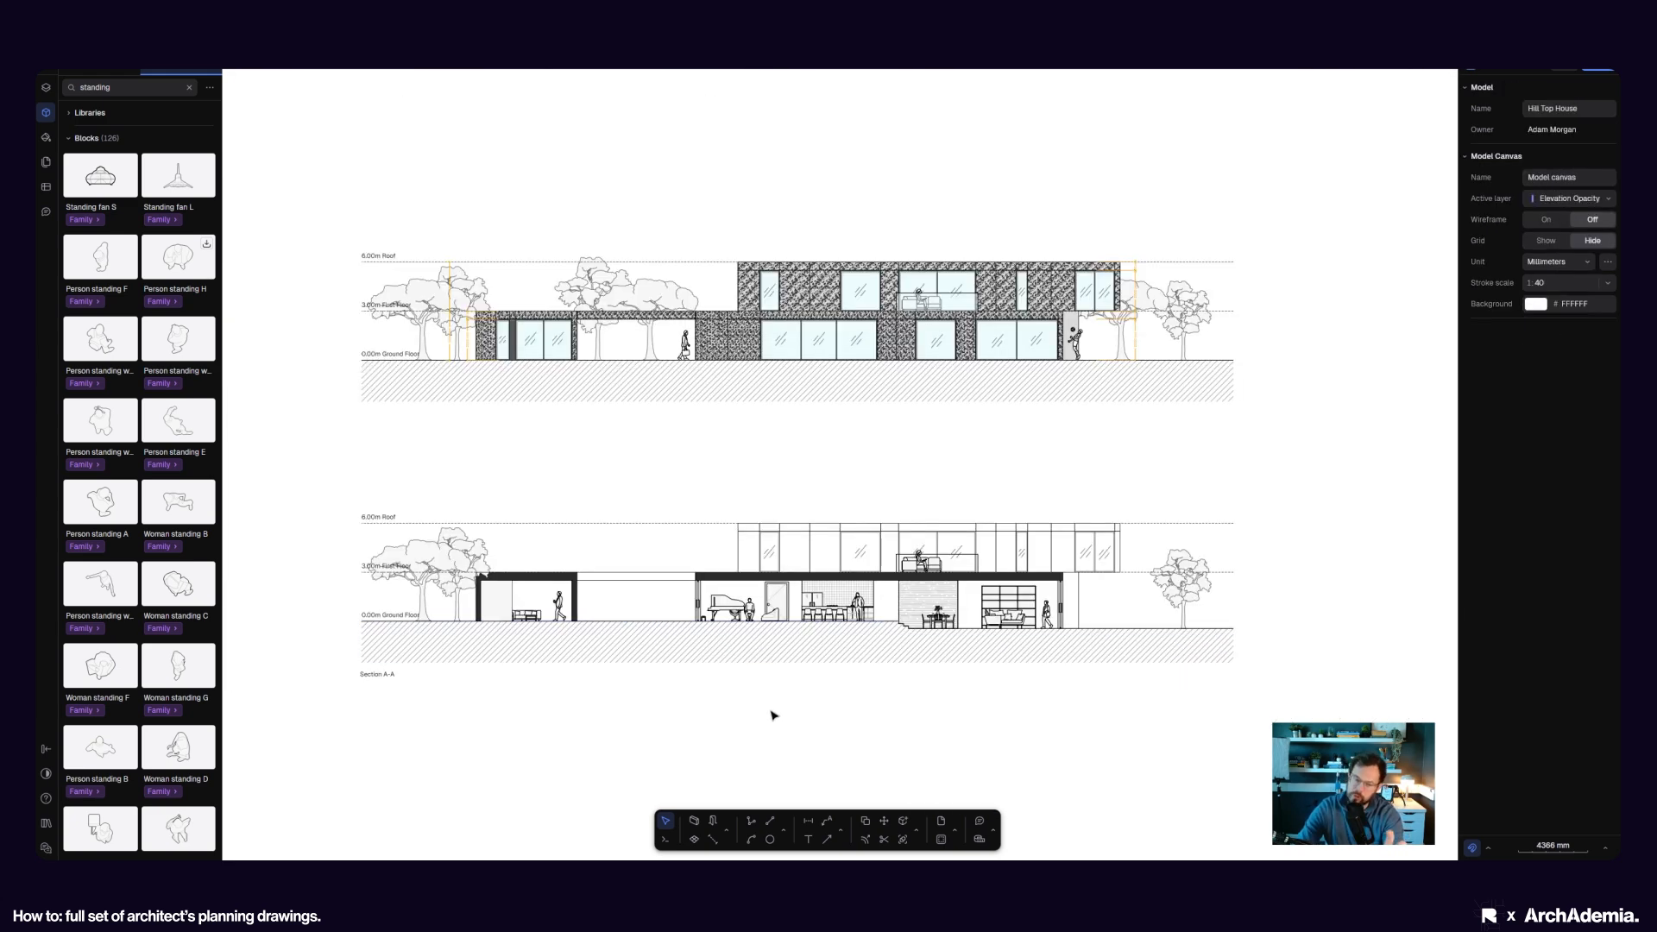
pyautogui.scroll(2, 733, 703)
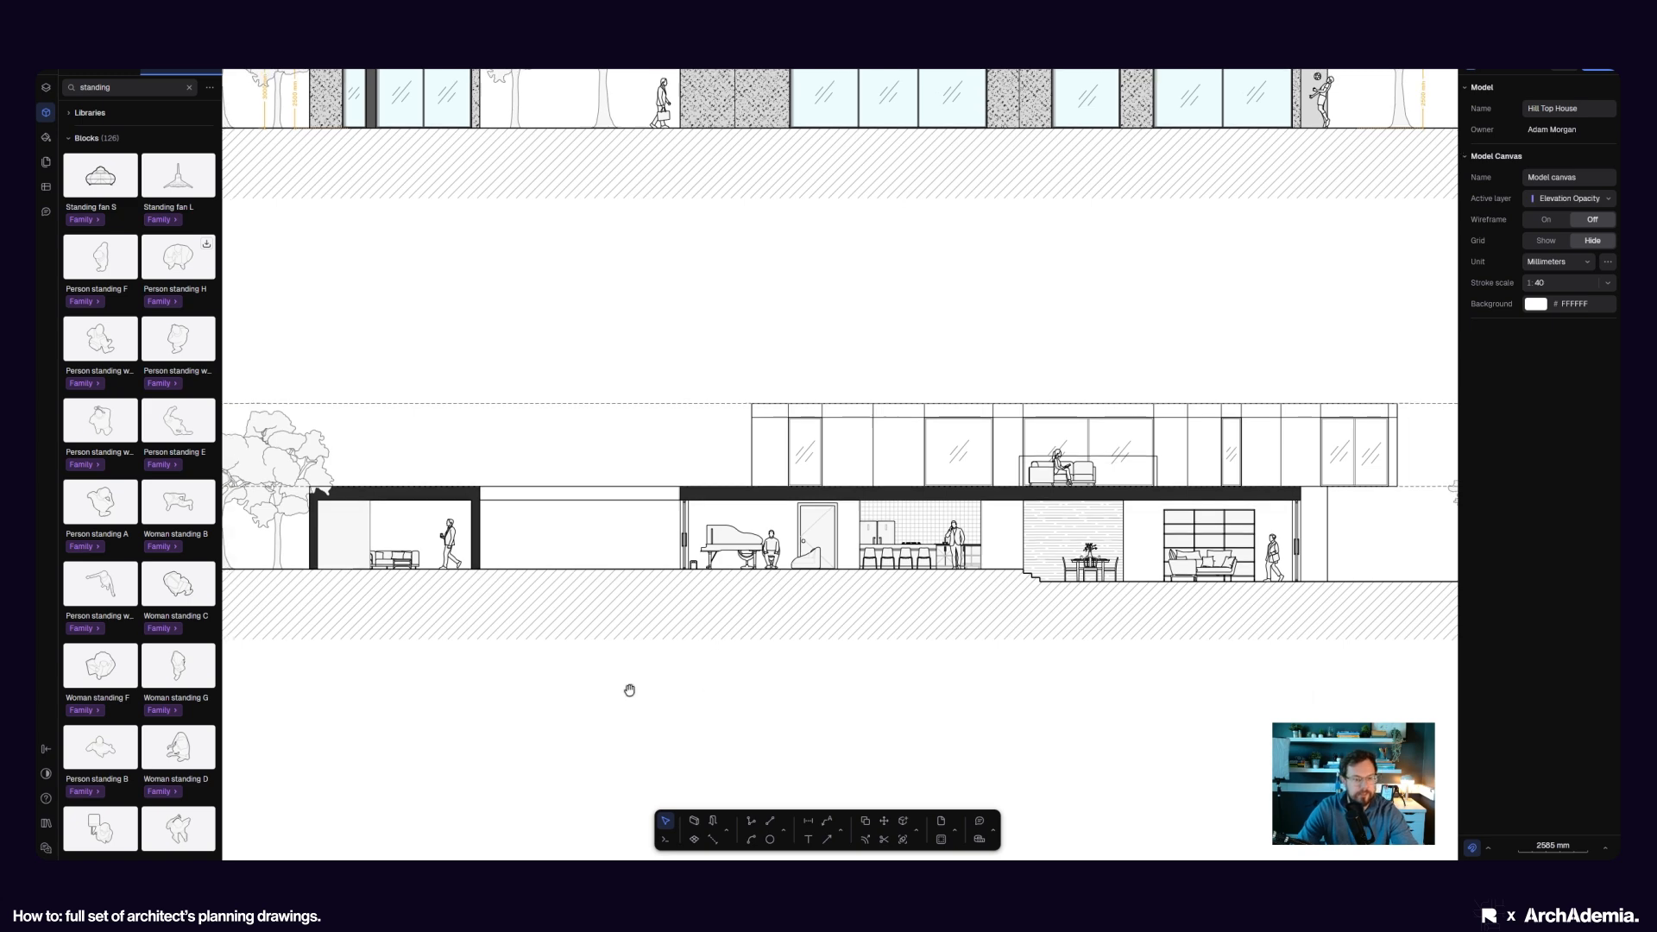
pyautogui.moveTo(629, 688); pyautogui.dragTo(648, 730, button='middle')
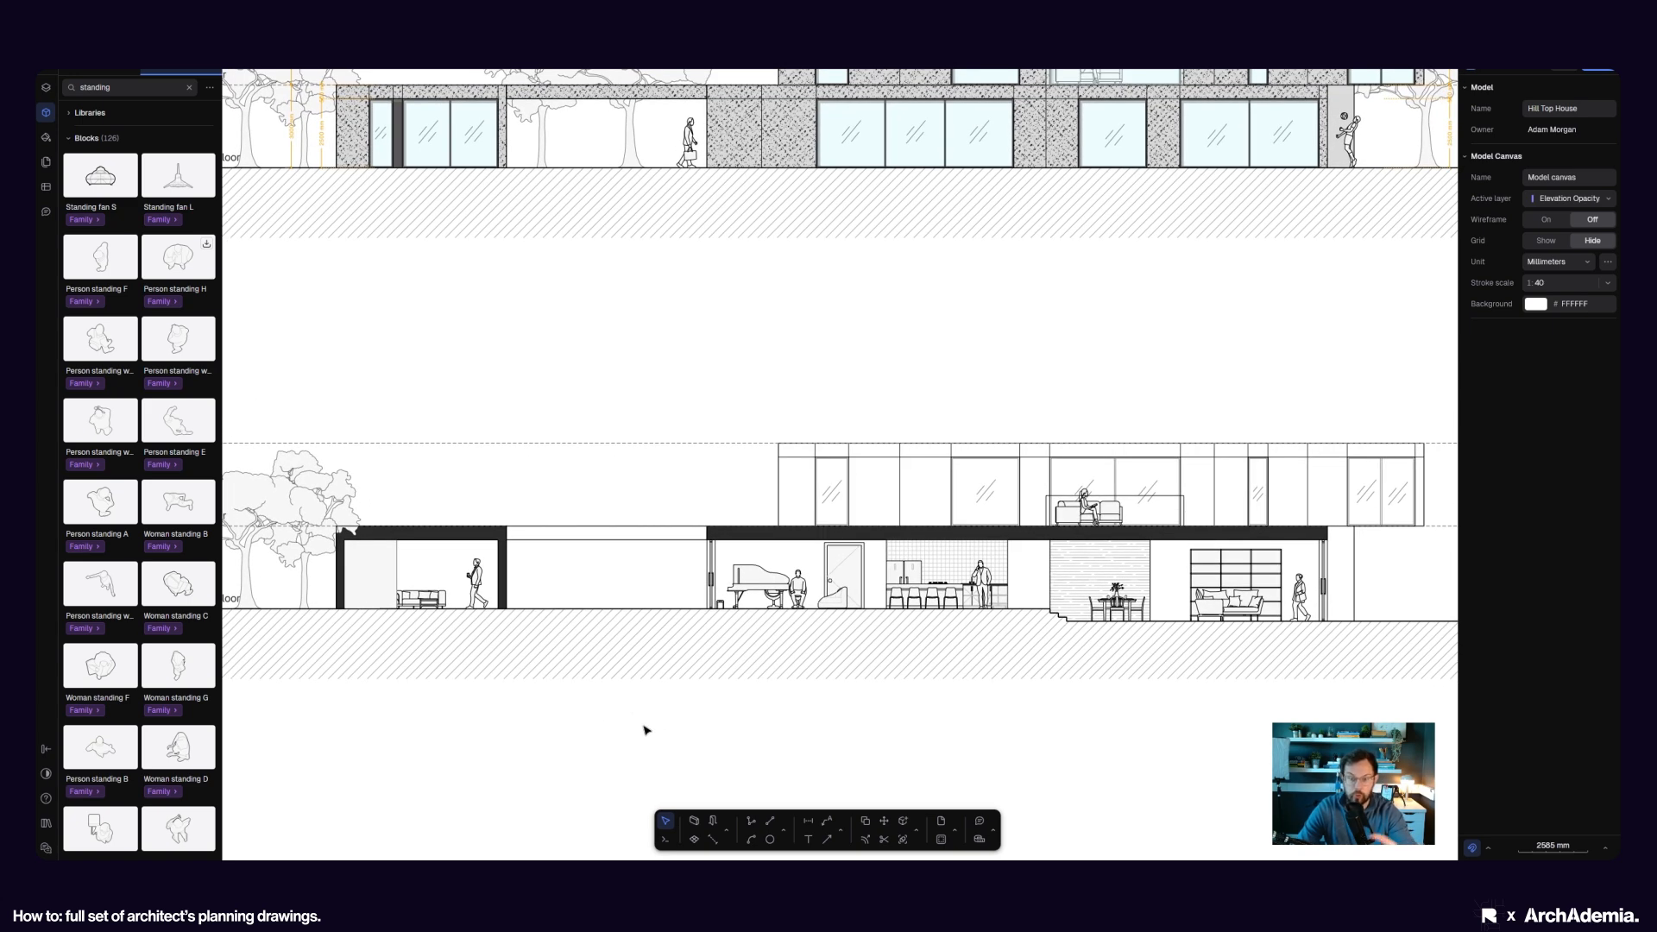
pyautogui.scroll(-2, 609, 740)
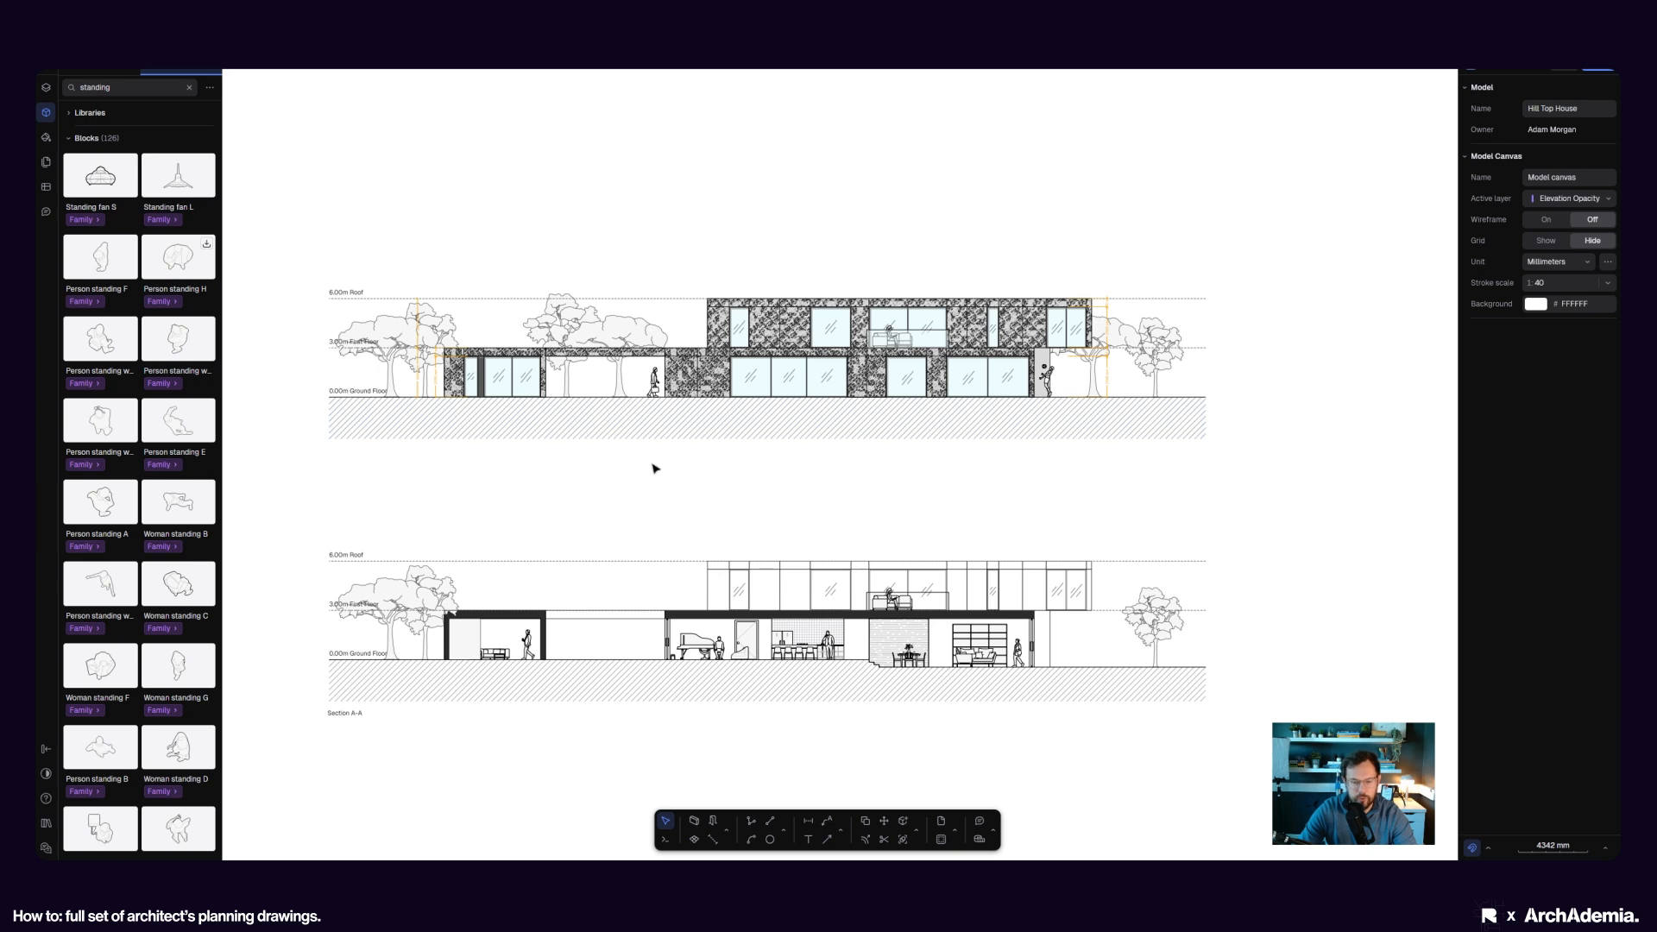
# - Copy the elevation's beech tree and two oak trees behind the house straight down onto the section drawing
pyautogui.moveTo(643, 484); pyautogui.dragTo(661, 492, button='middle')
pyautogui.click(599, 318)
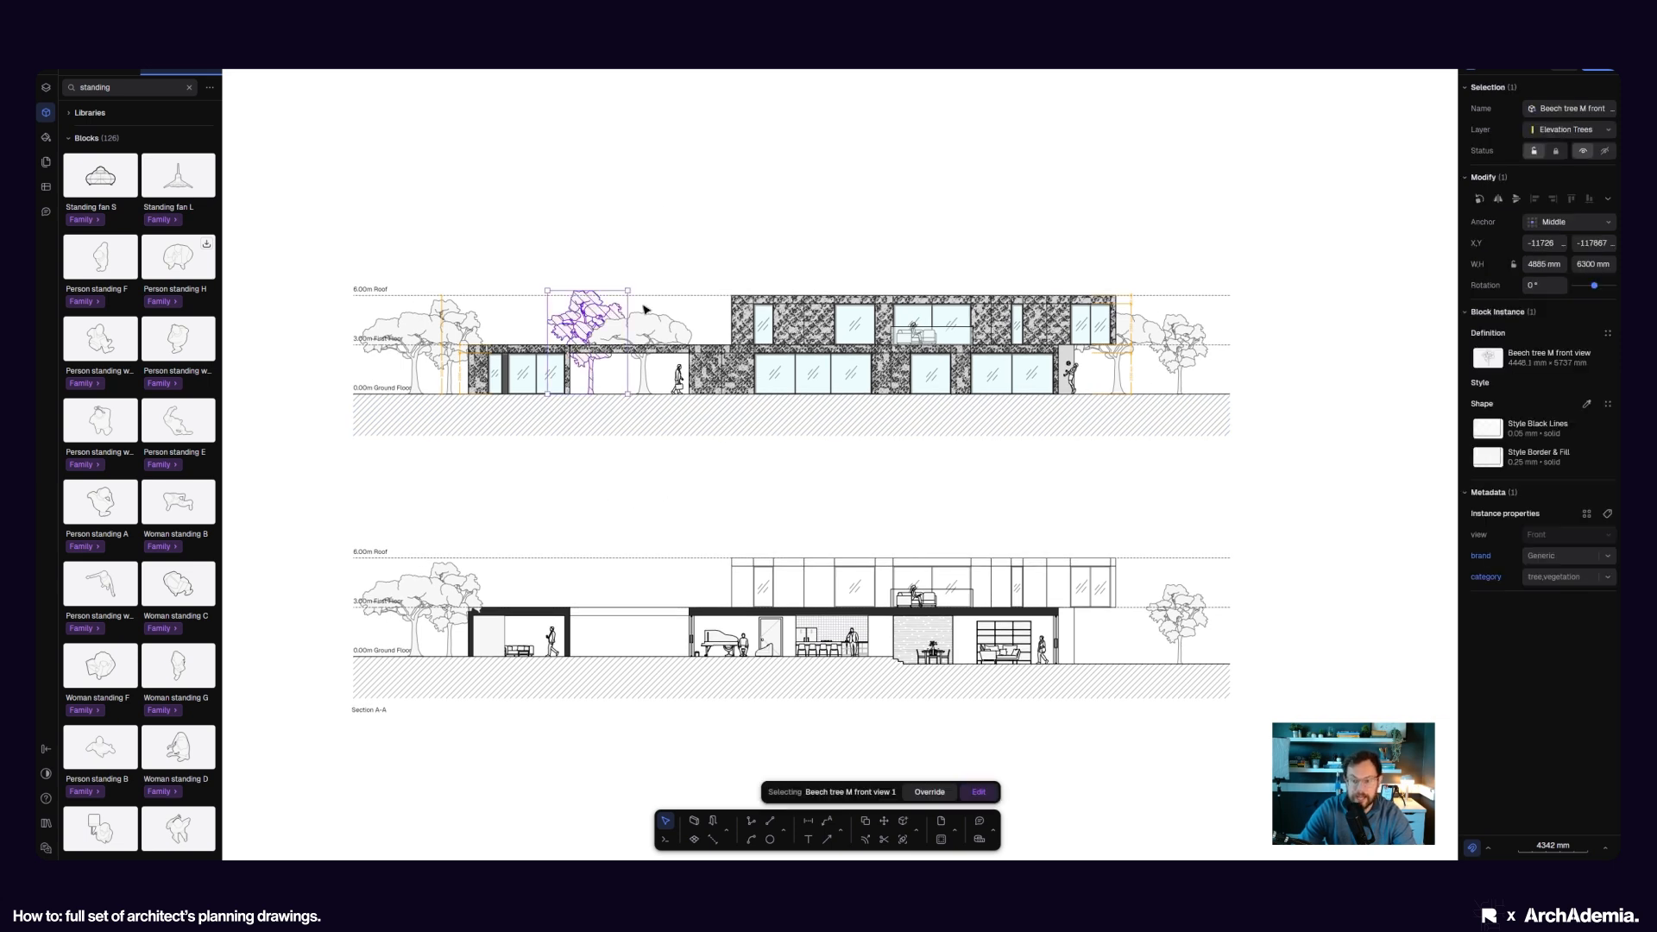
pyautogui.keyDown('shift'); pyautogui.click(674, 326); pyautogui.keyUp('shift')
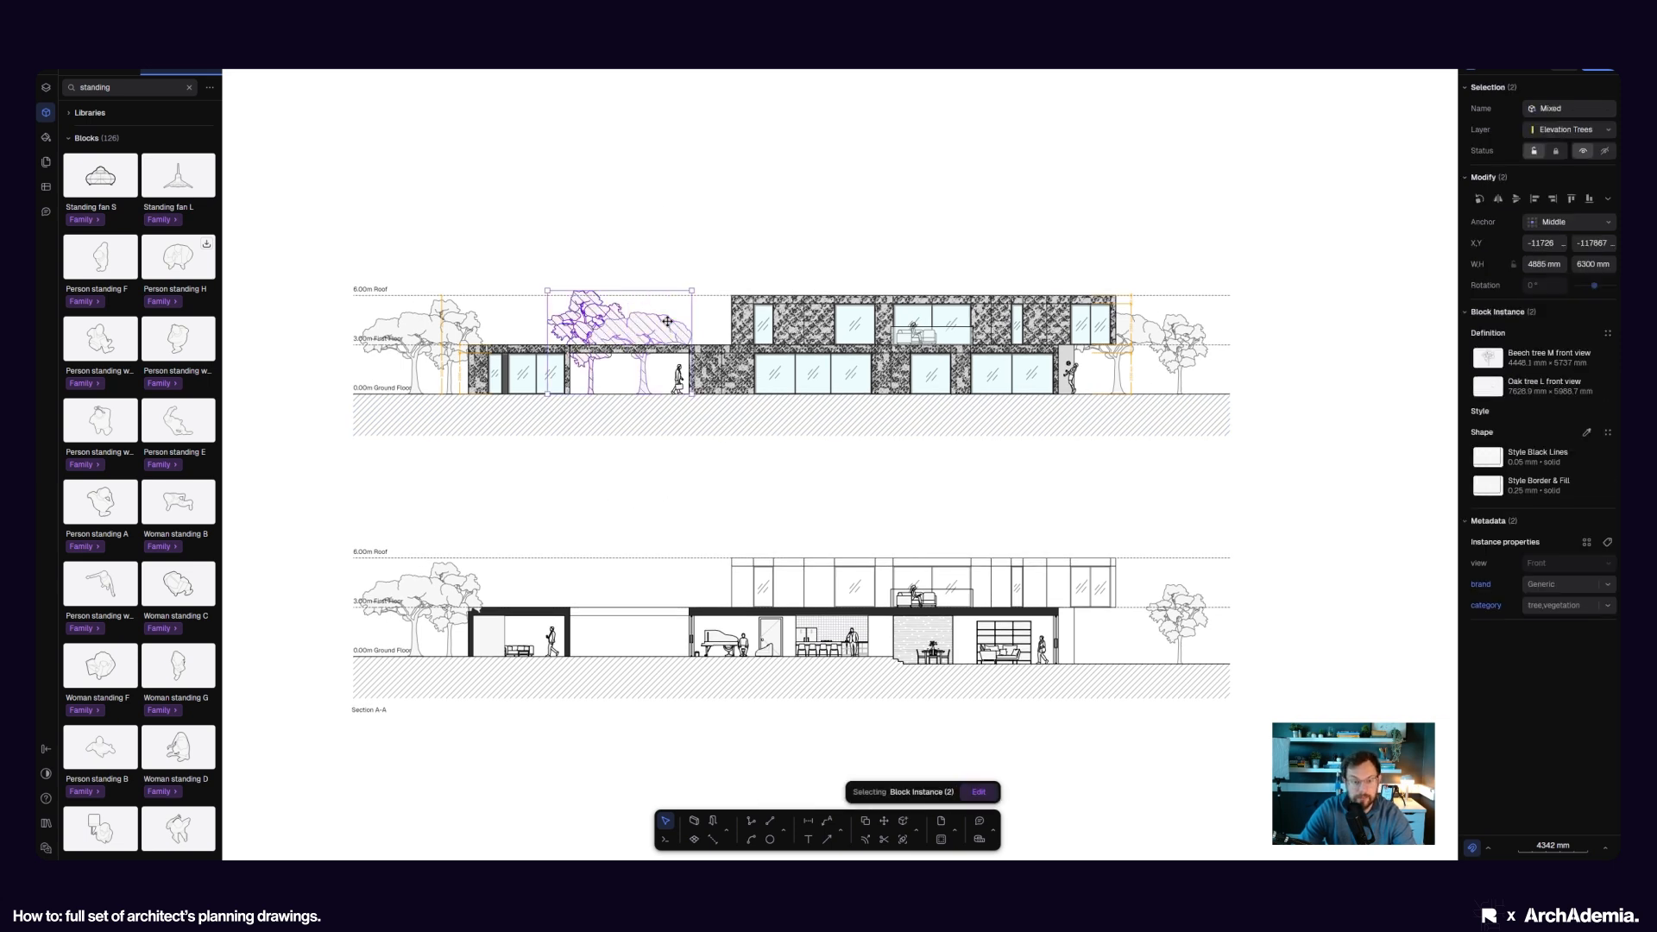
pyautogui.keyDown('shift'); pyautogui.click(1118, 378); pyautogui.keyUp('shift')
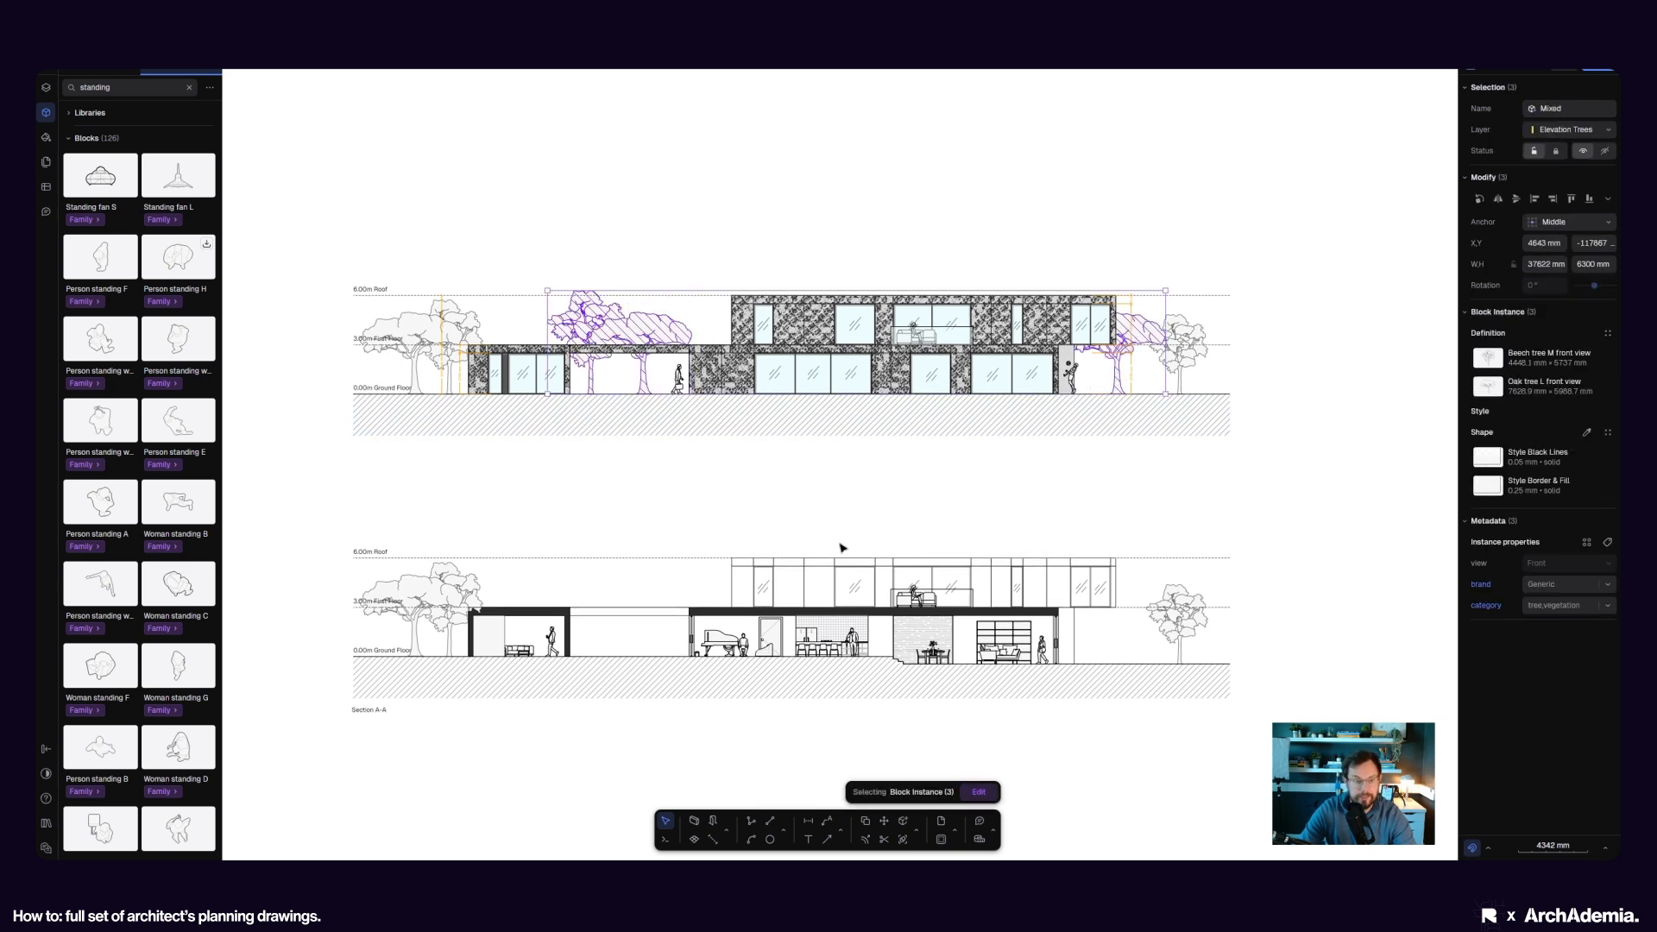
pyautogui.click(865, 821)
pyautogui.click(618, 394)
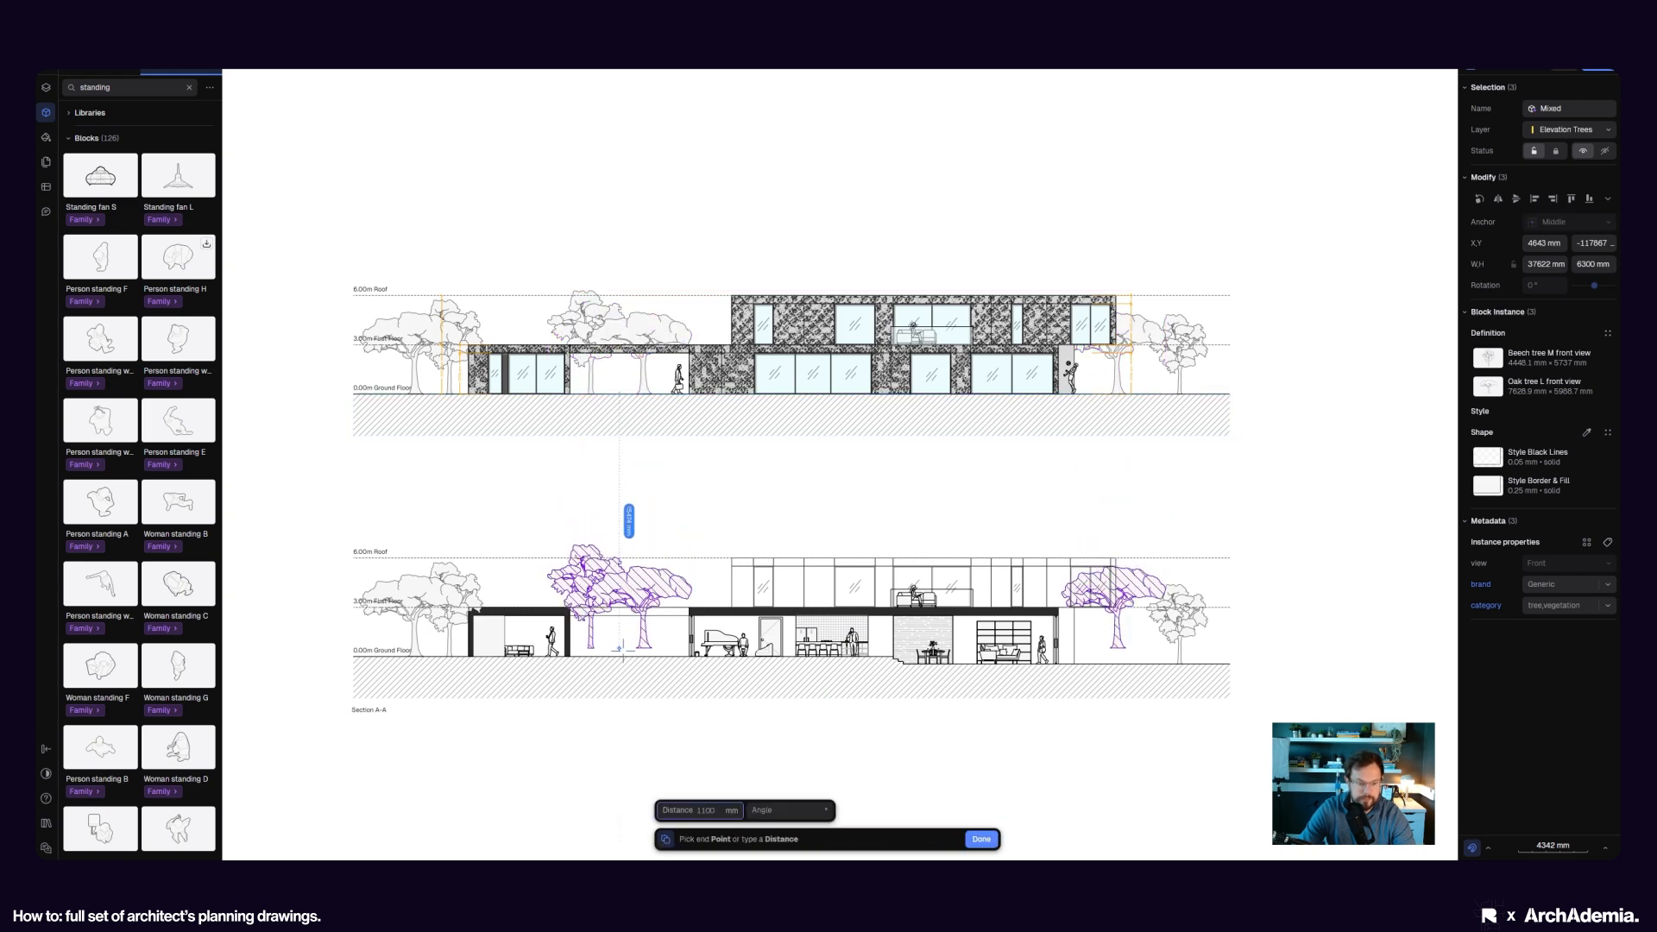
pyautogui.click(619, 656)
pyautogui.click(1176, 765)
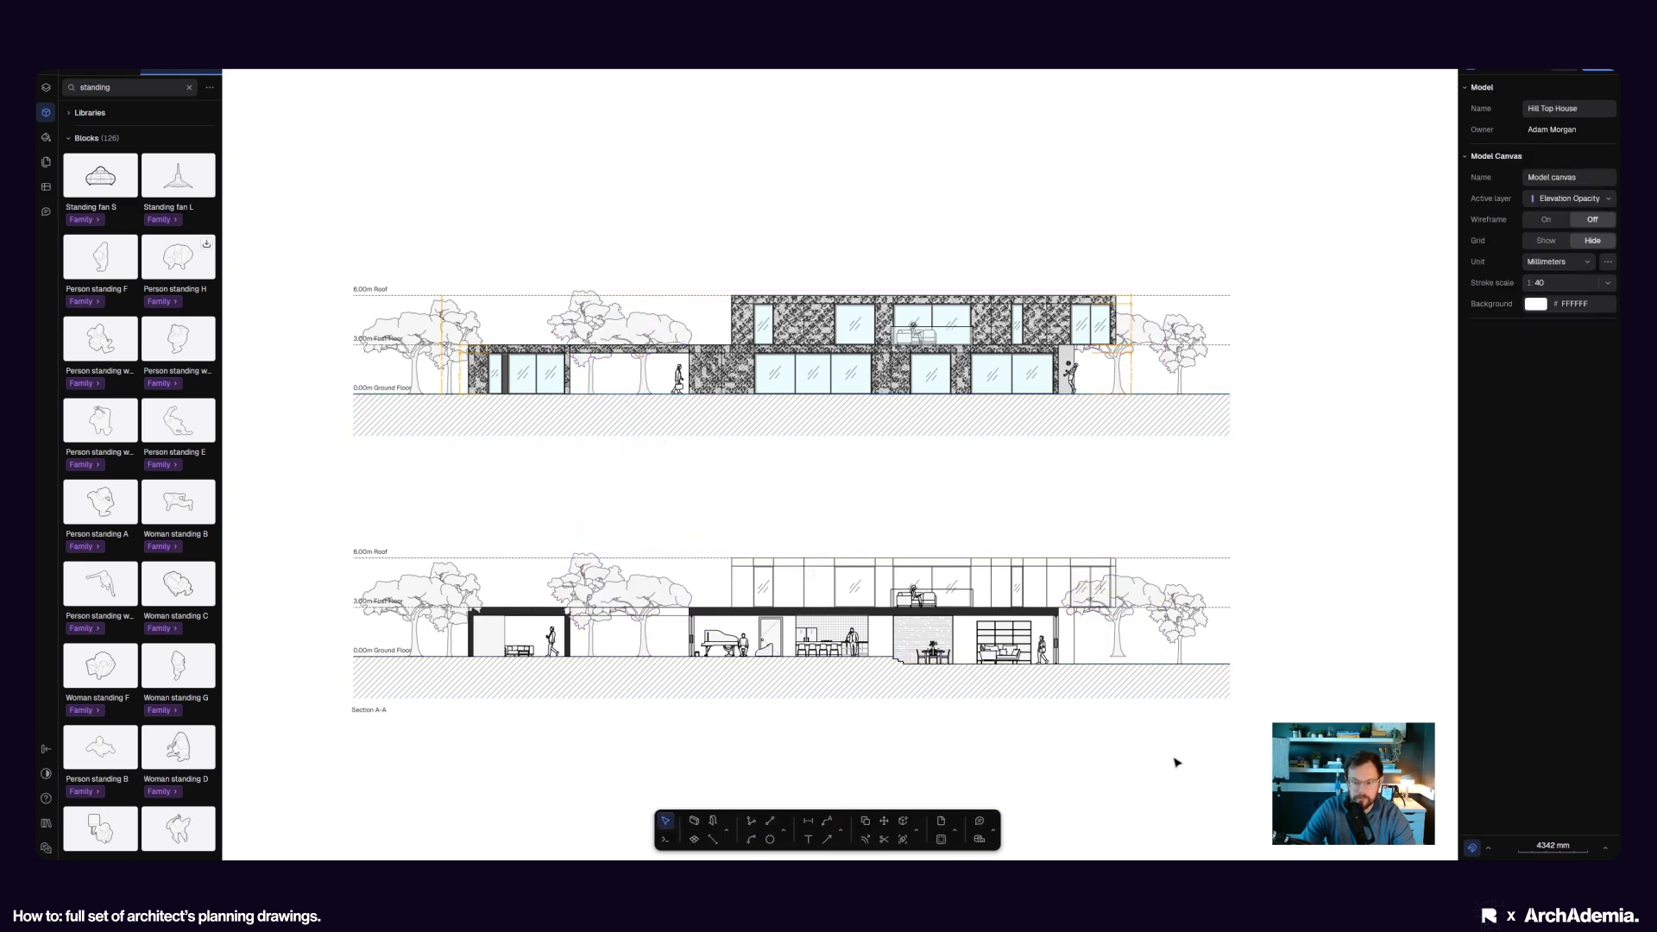
# - Move the copied oak tree beside the section's upper storey down so its trunk base meets the lower ground line
pyautogui.scroll(5, 1176, 765)
pyautogui.click(897, 829)
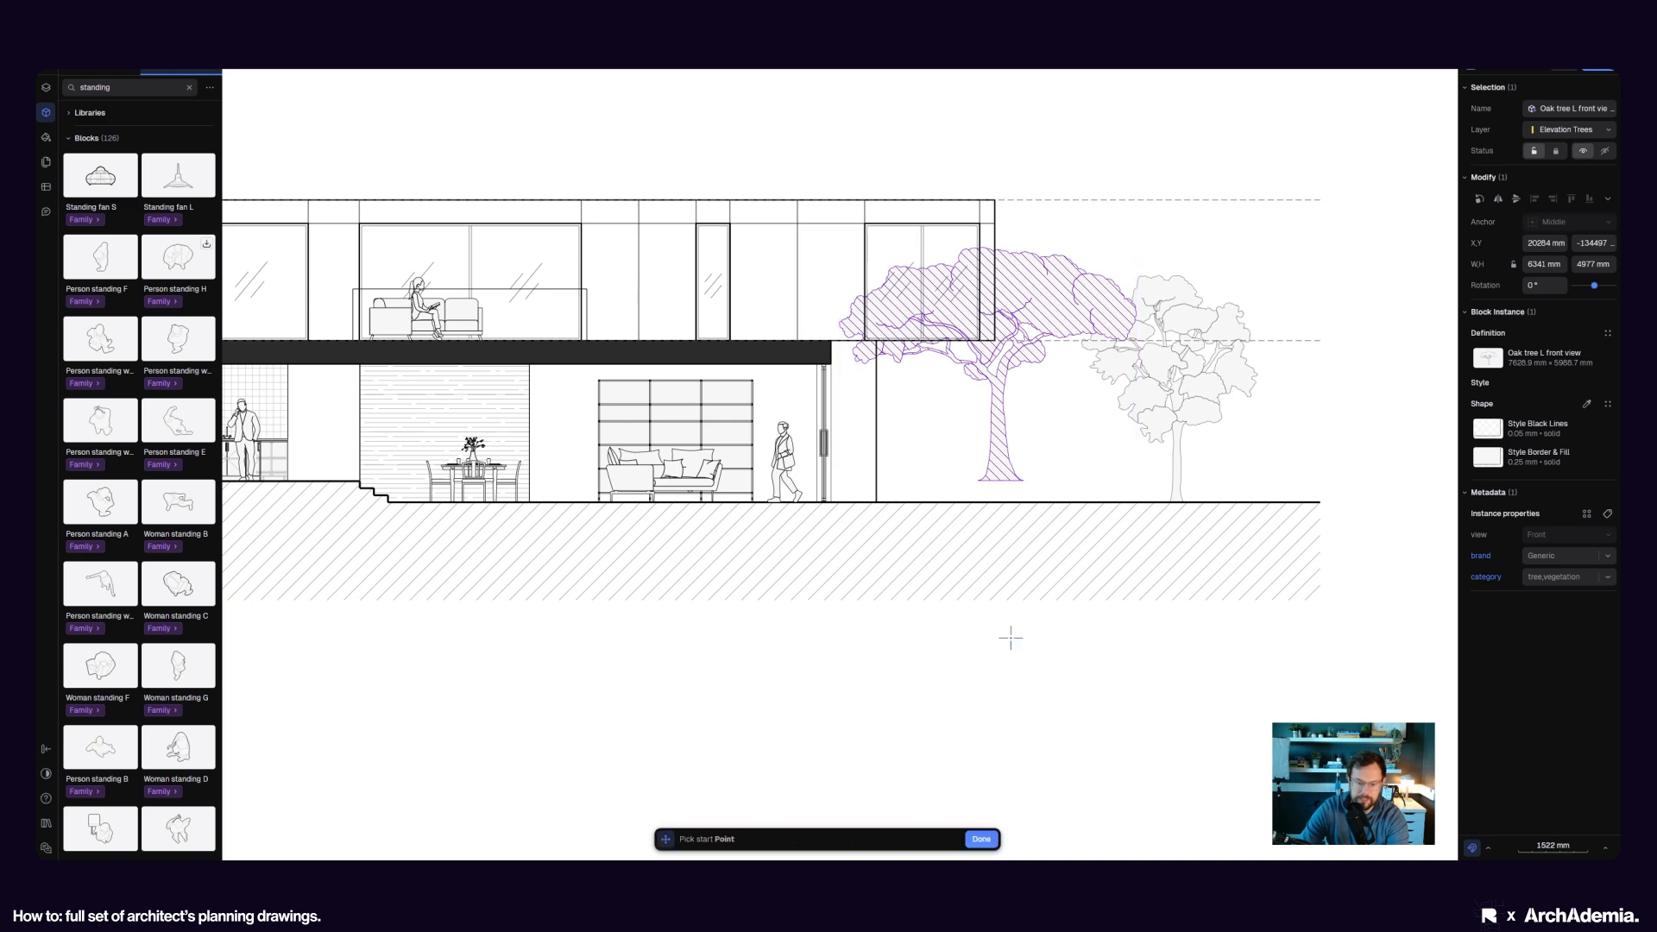
pyautogui.scroll(5, 1011, 637)
pyautogui.click(984, 471)
pyautogui.click(984, 498)
pyautogui.scroll(-10, 993, 719)
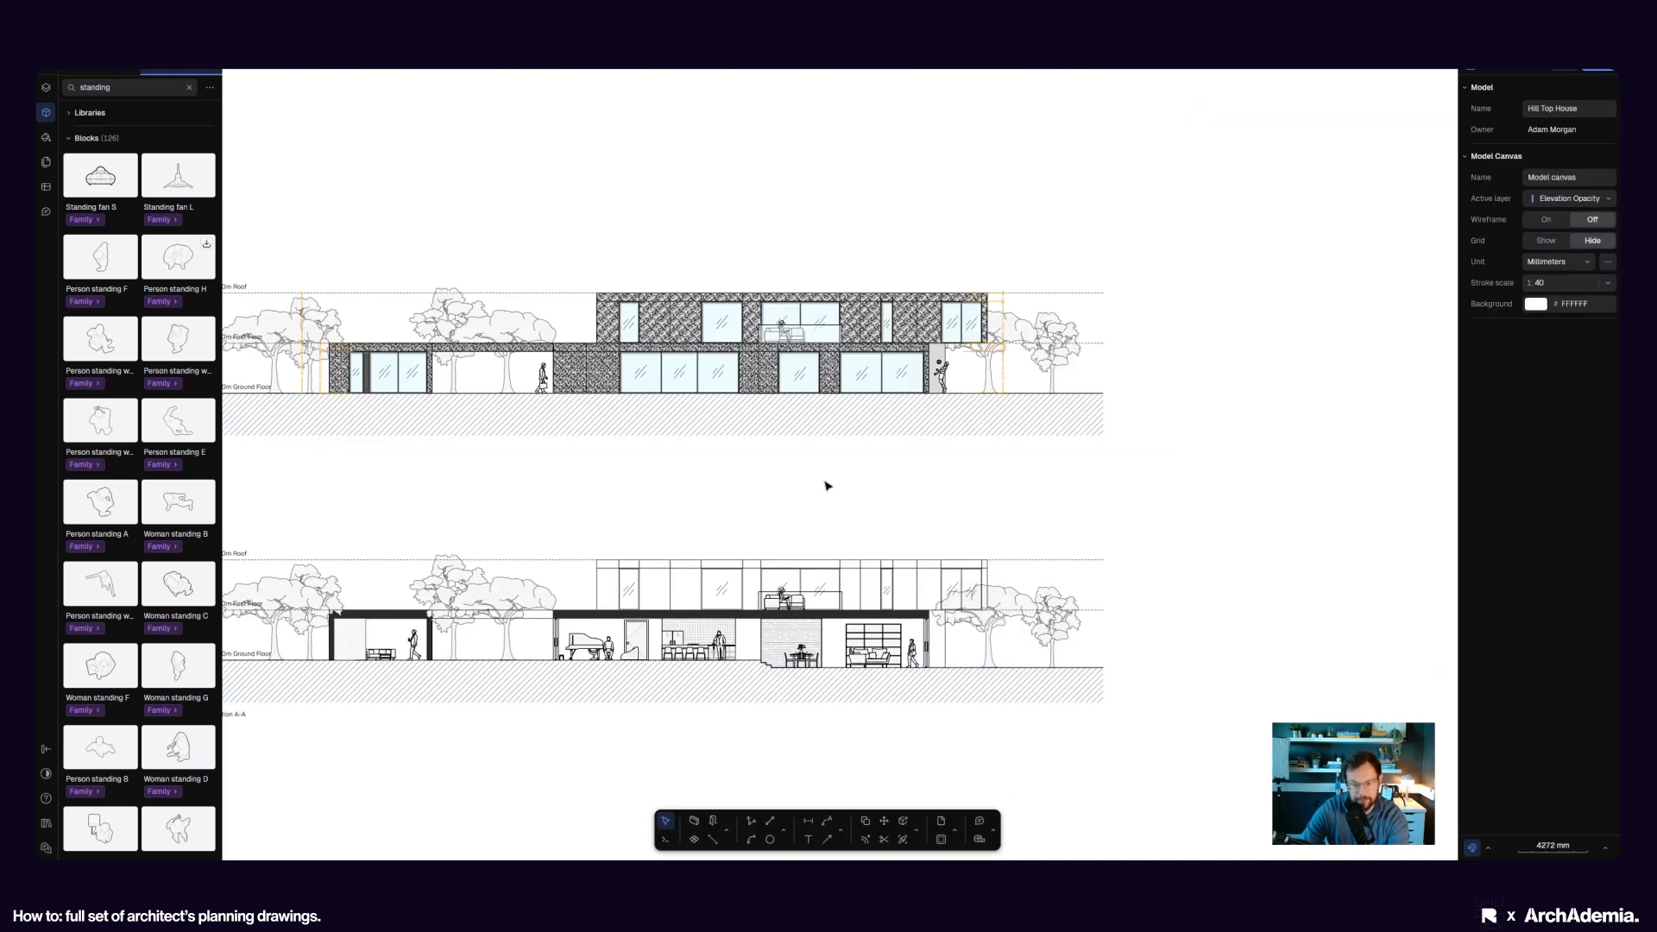
# - Examine how the oak tree overlaps the section's upper-storey window and review the drawing's layer order
pyautogui.scroll(5, 1002, 614)
pyautogui.click(1053, 603)
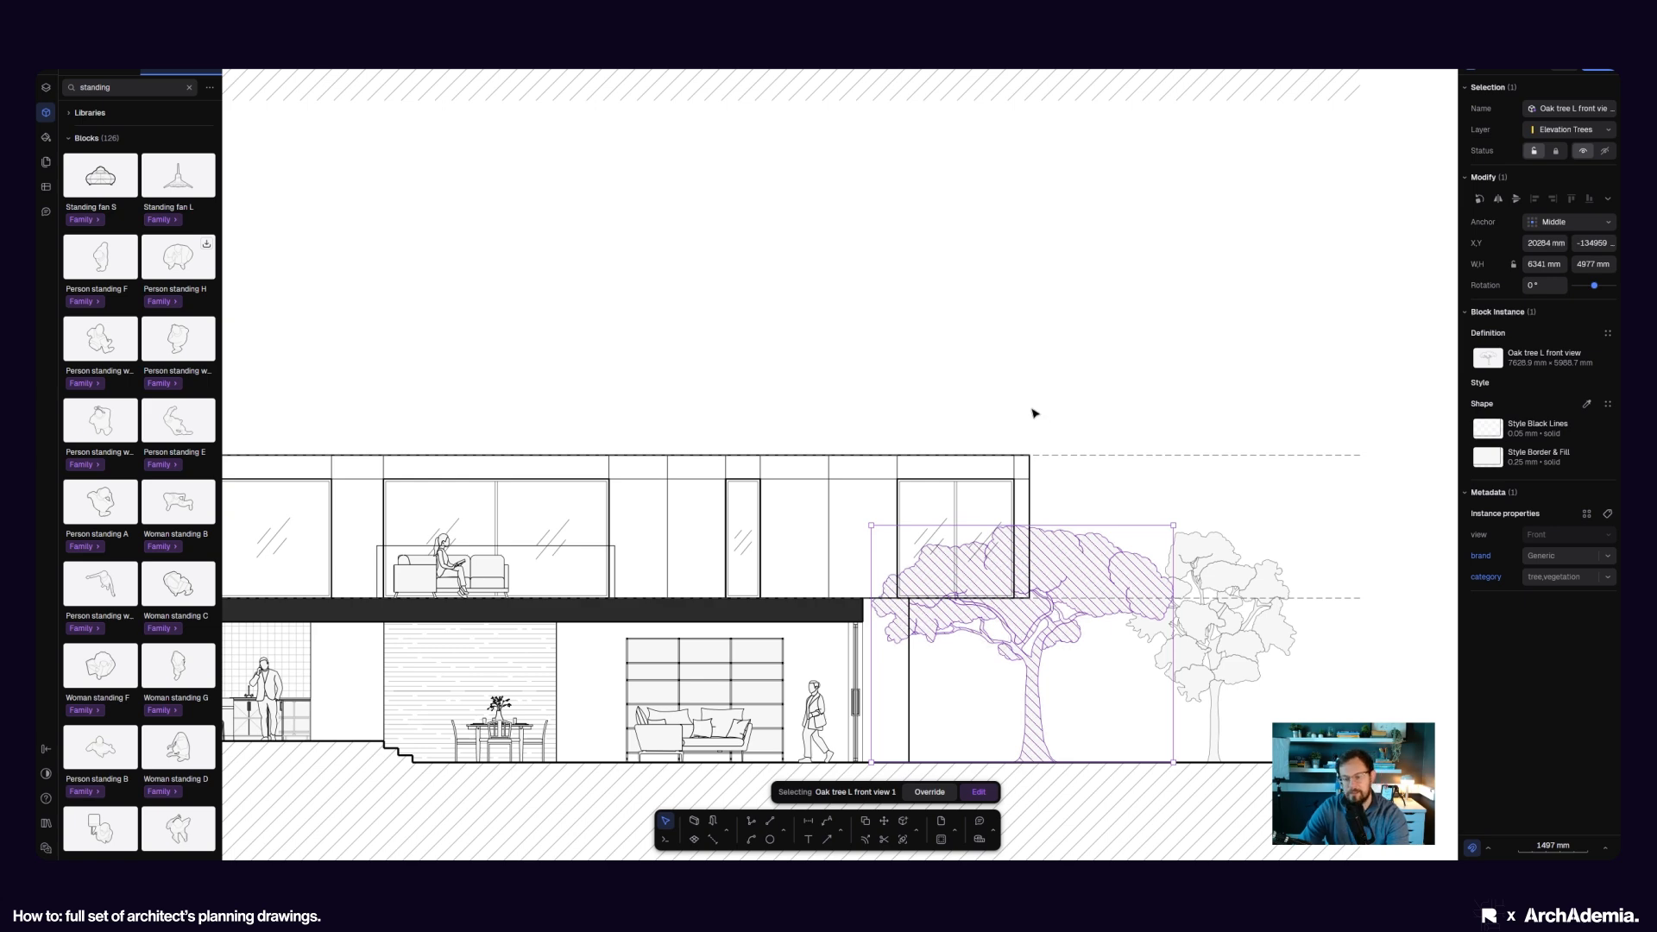
pyautogui.hscroll(2, 801, 565)
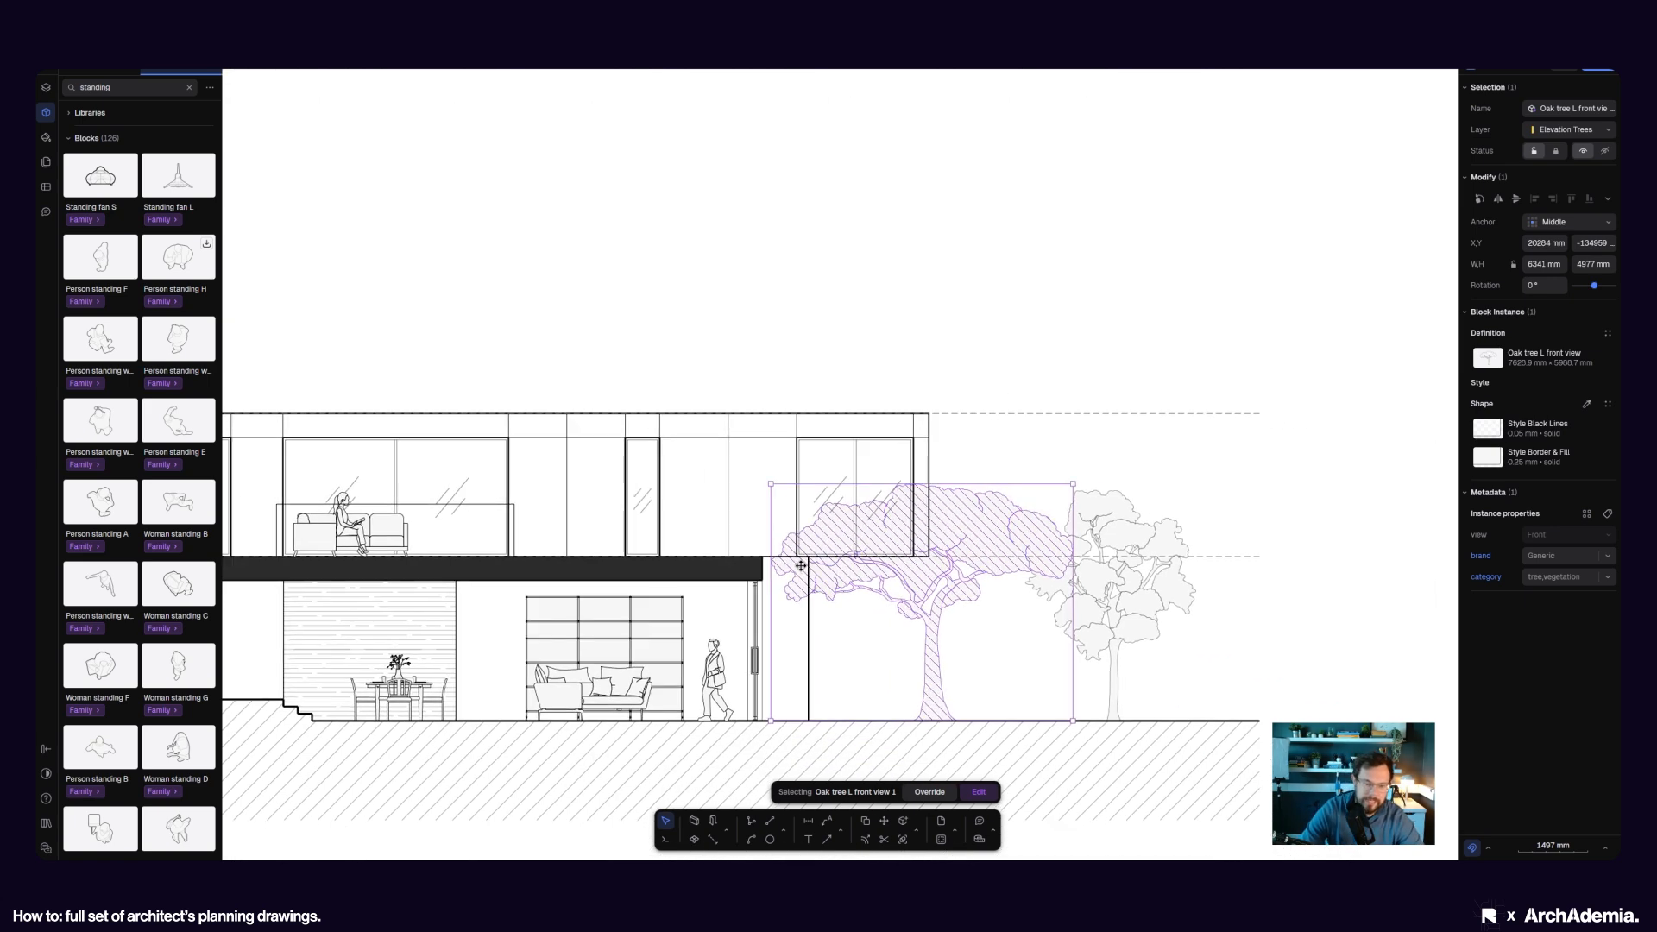
pyautogui.scroll(4, 777, 531)
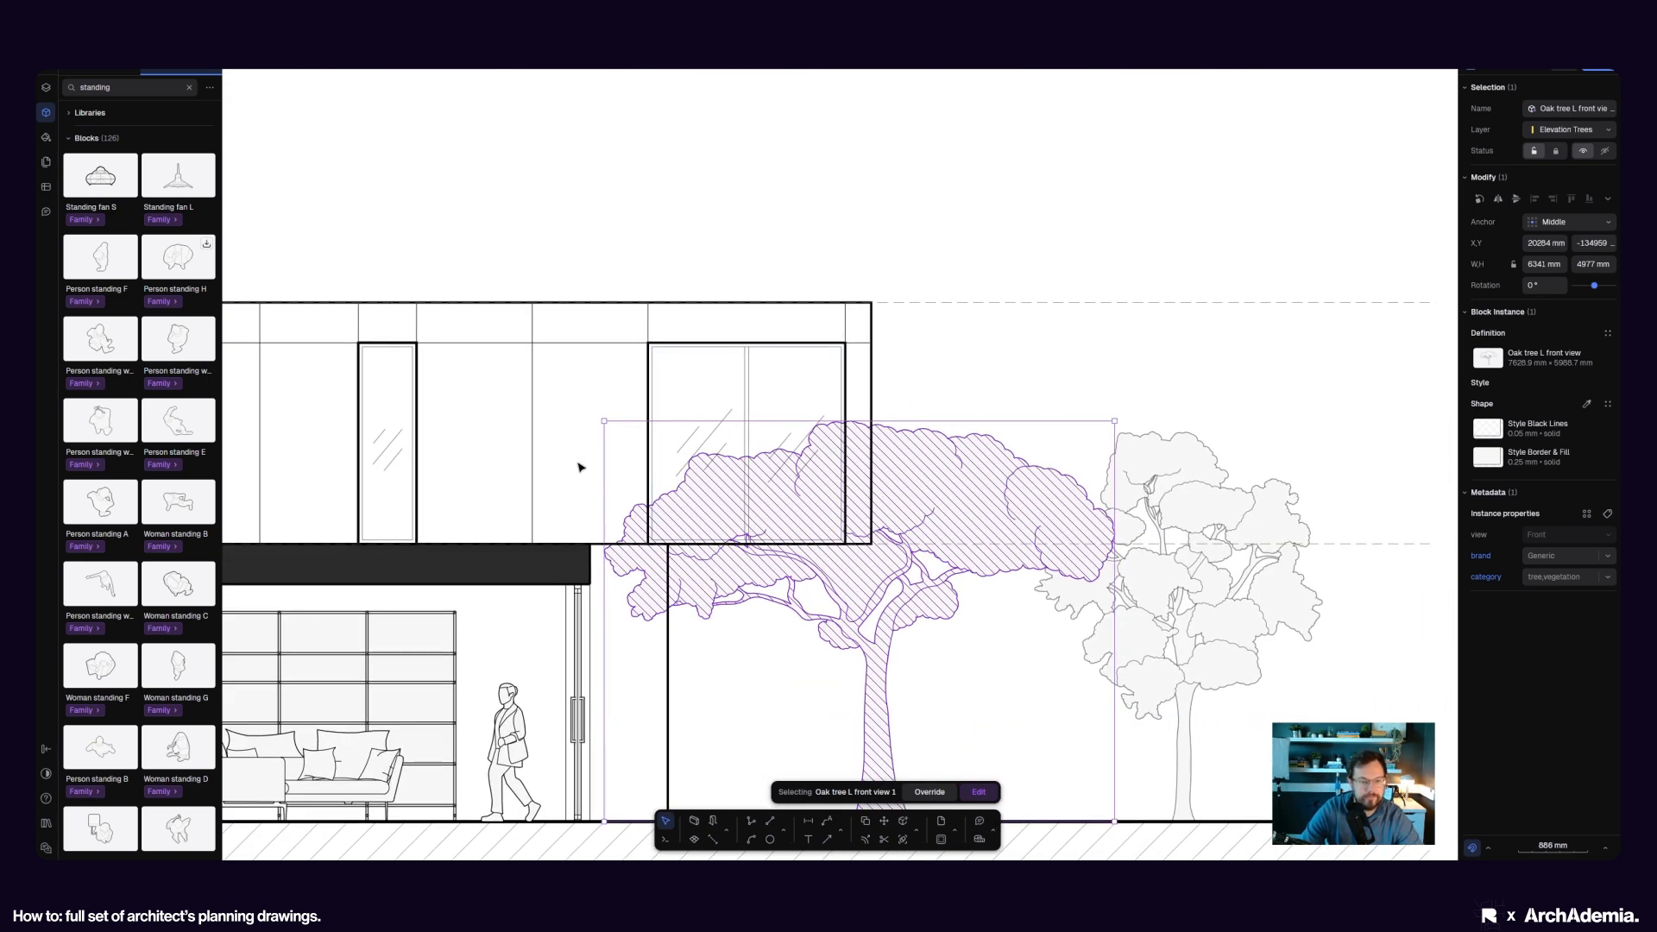
pyautogui.press('Escape')
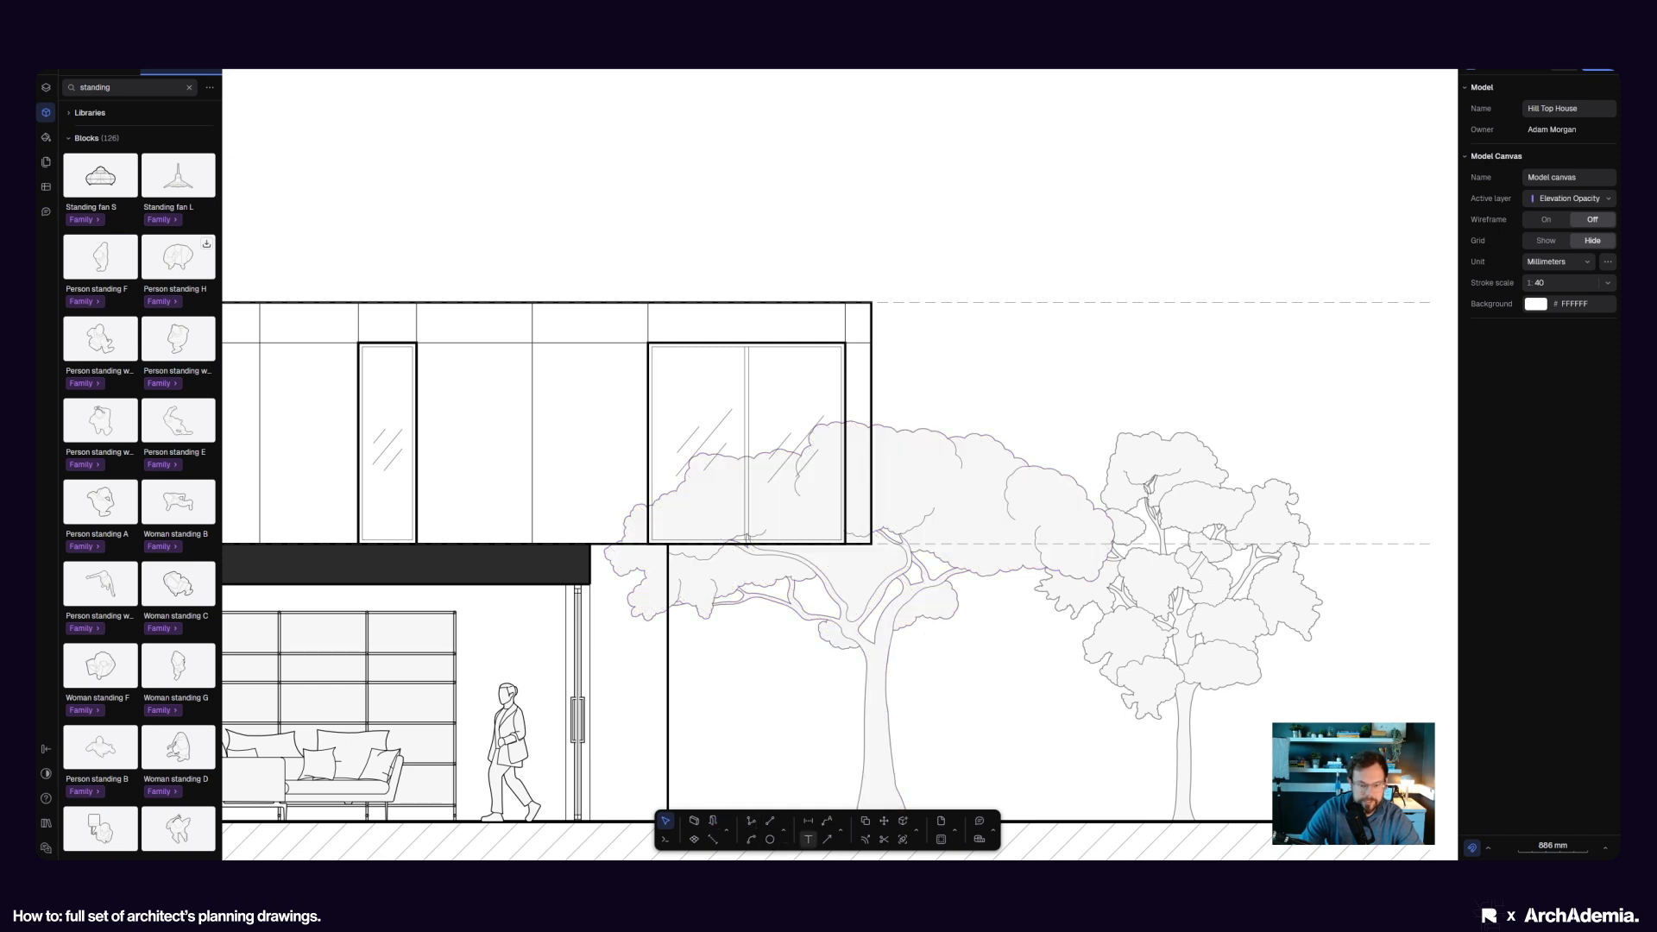
pyautogui.click(785, 834)
pyautogui.click(755, 578)
pyautogui.click(888, 432)
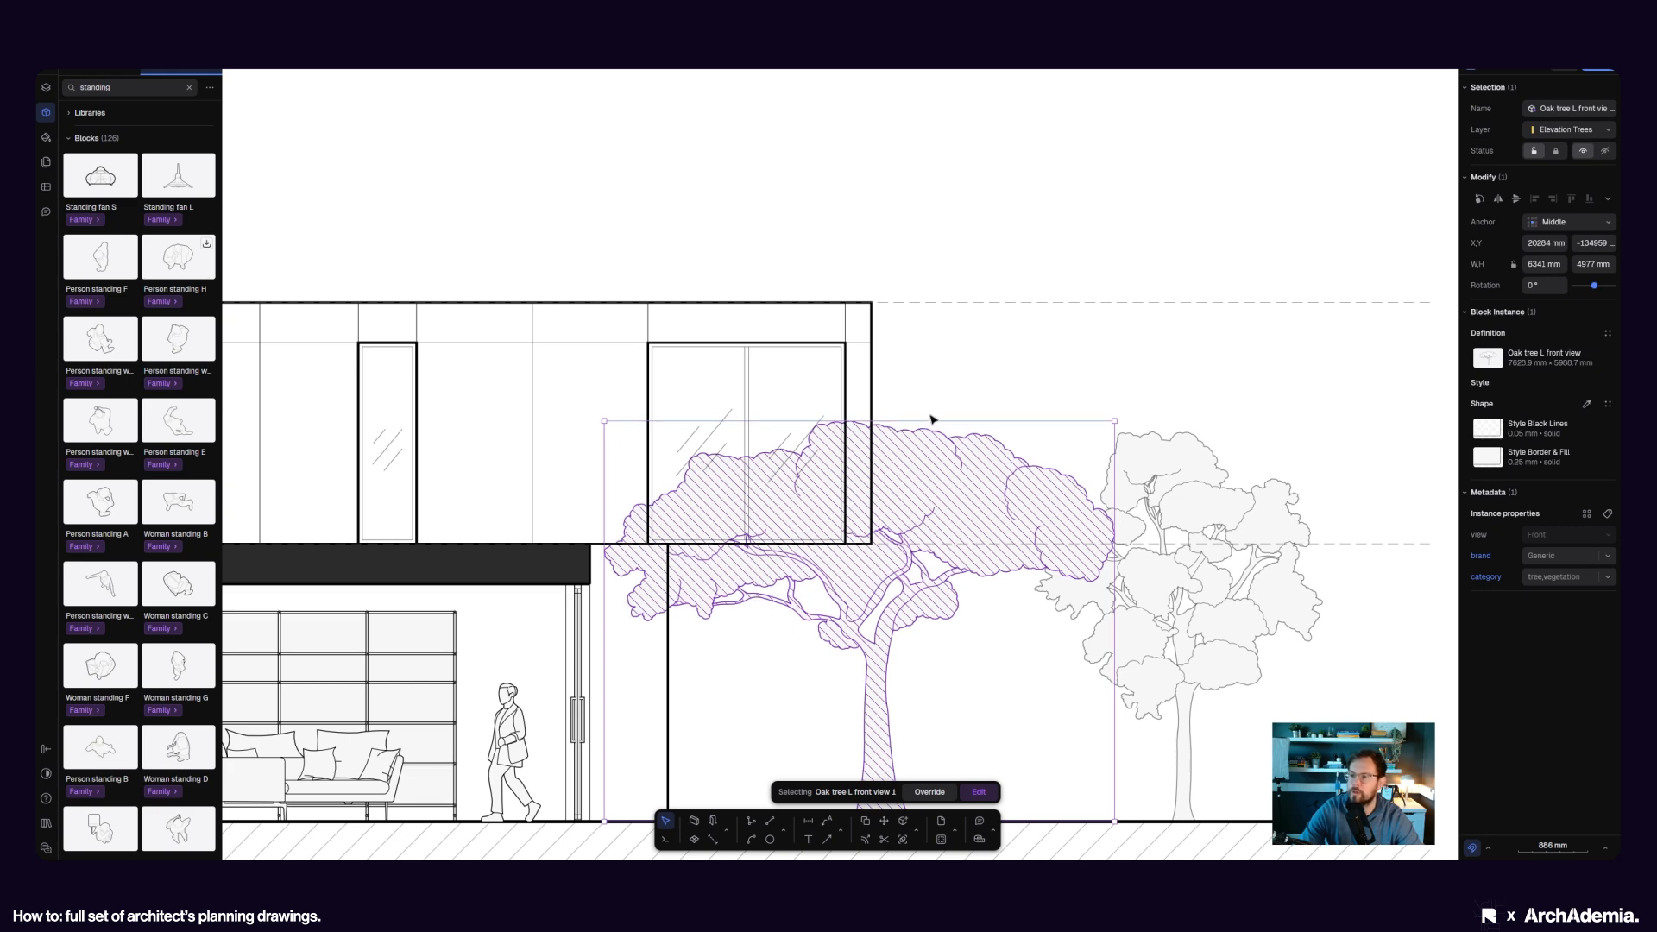
pyautogui.click(922, 406)
pyautogui.click(873, 408)
pyautogui.click(978, 389)
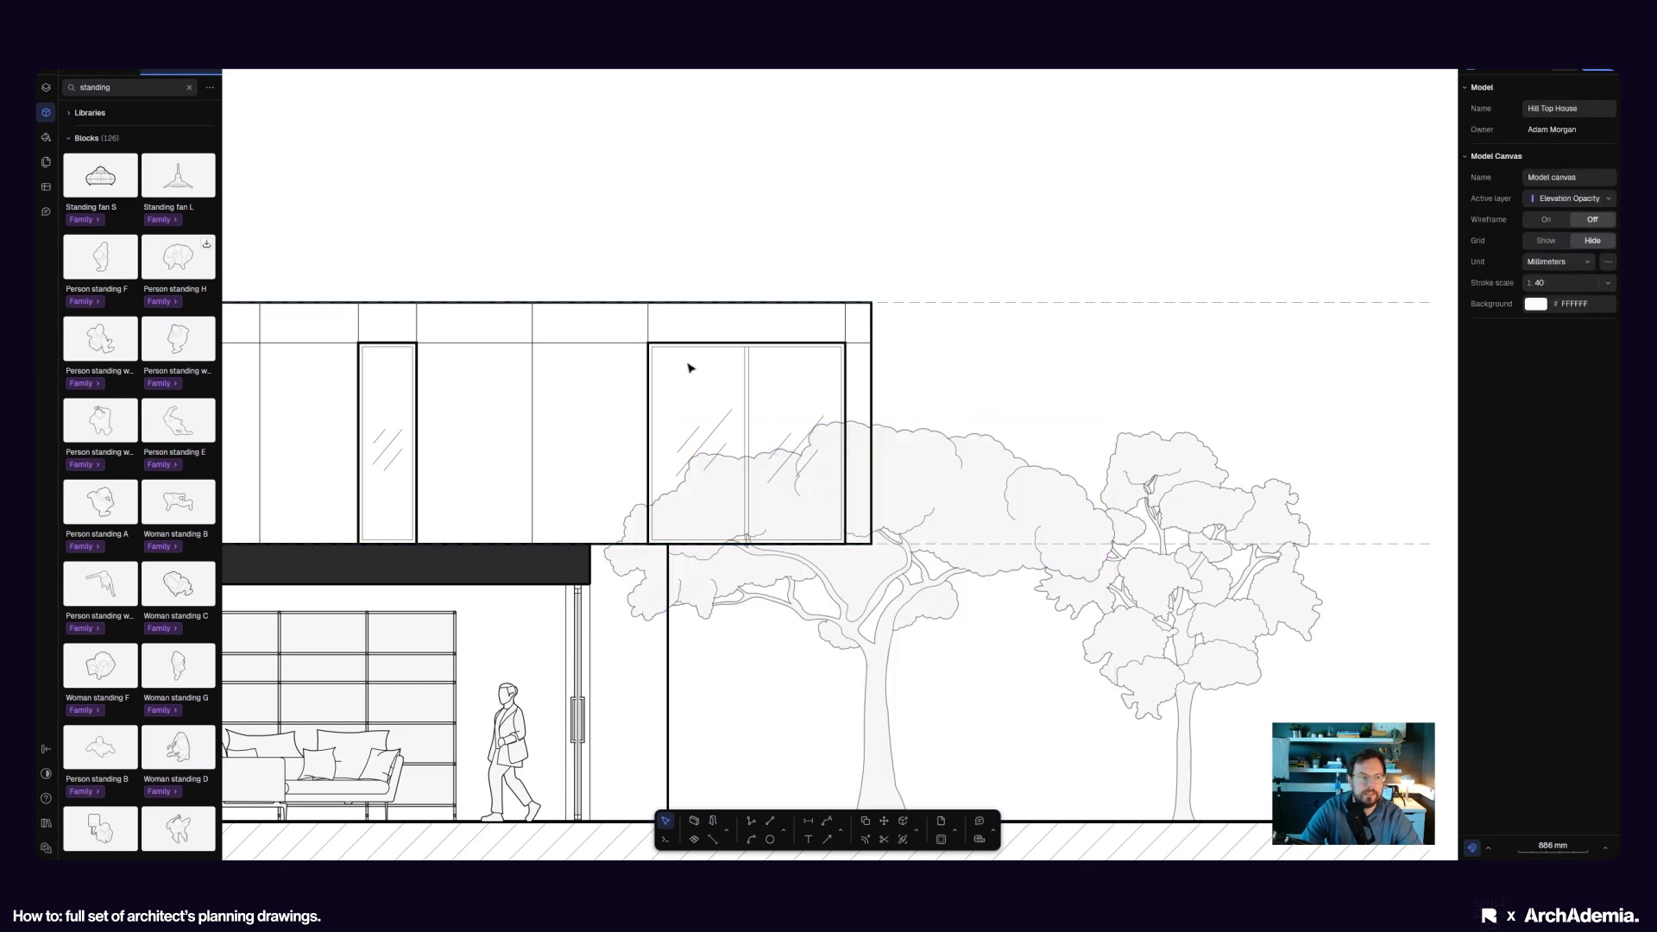
pyautogui.click(45, 87)
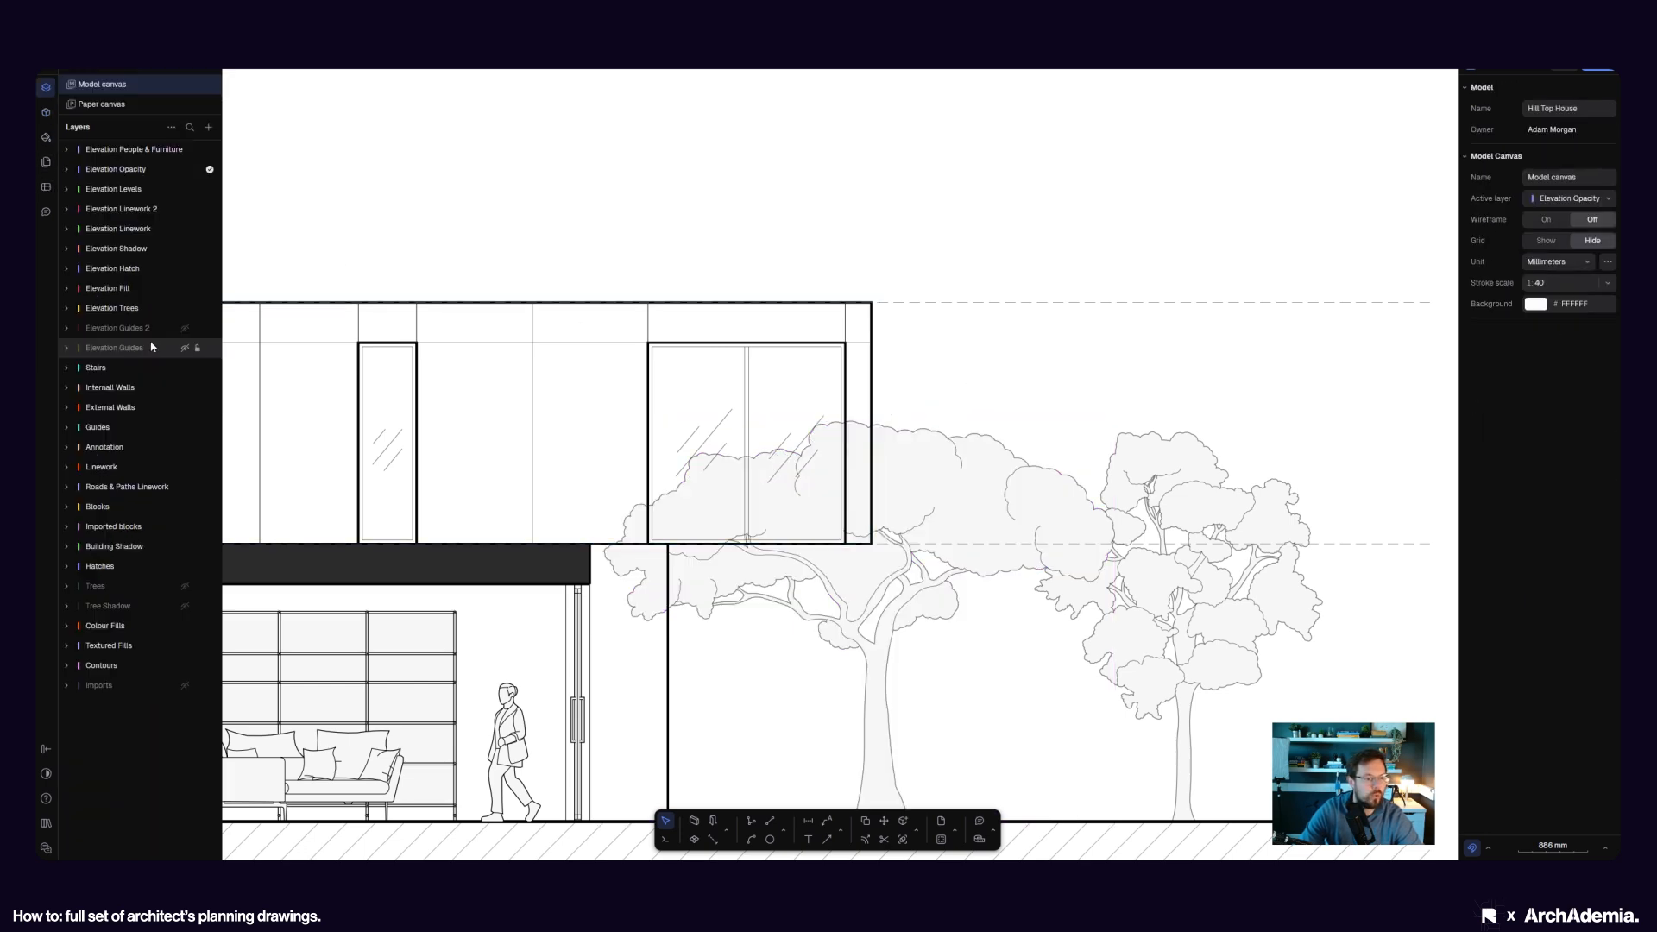
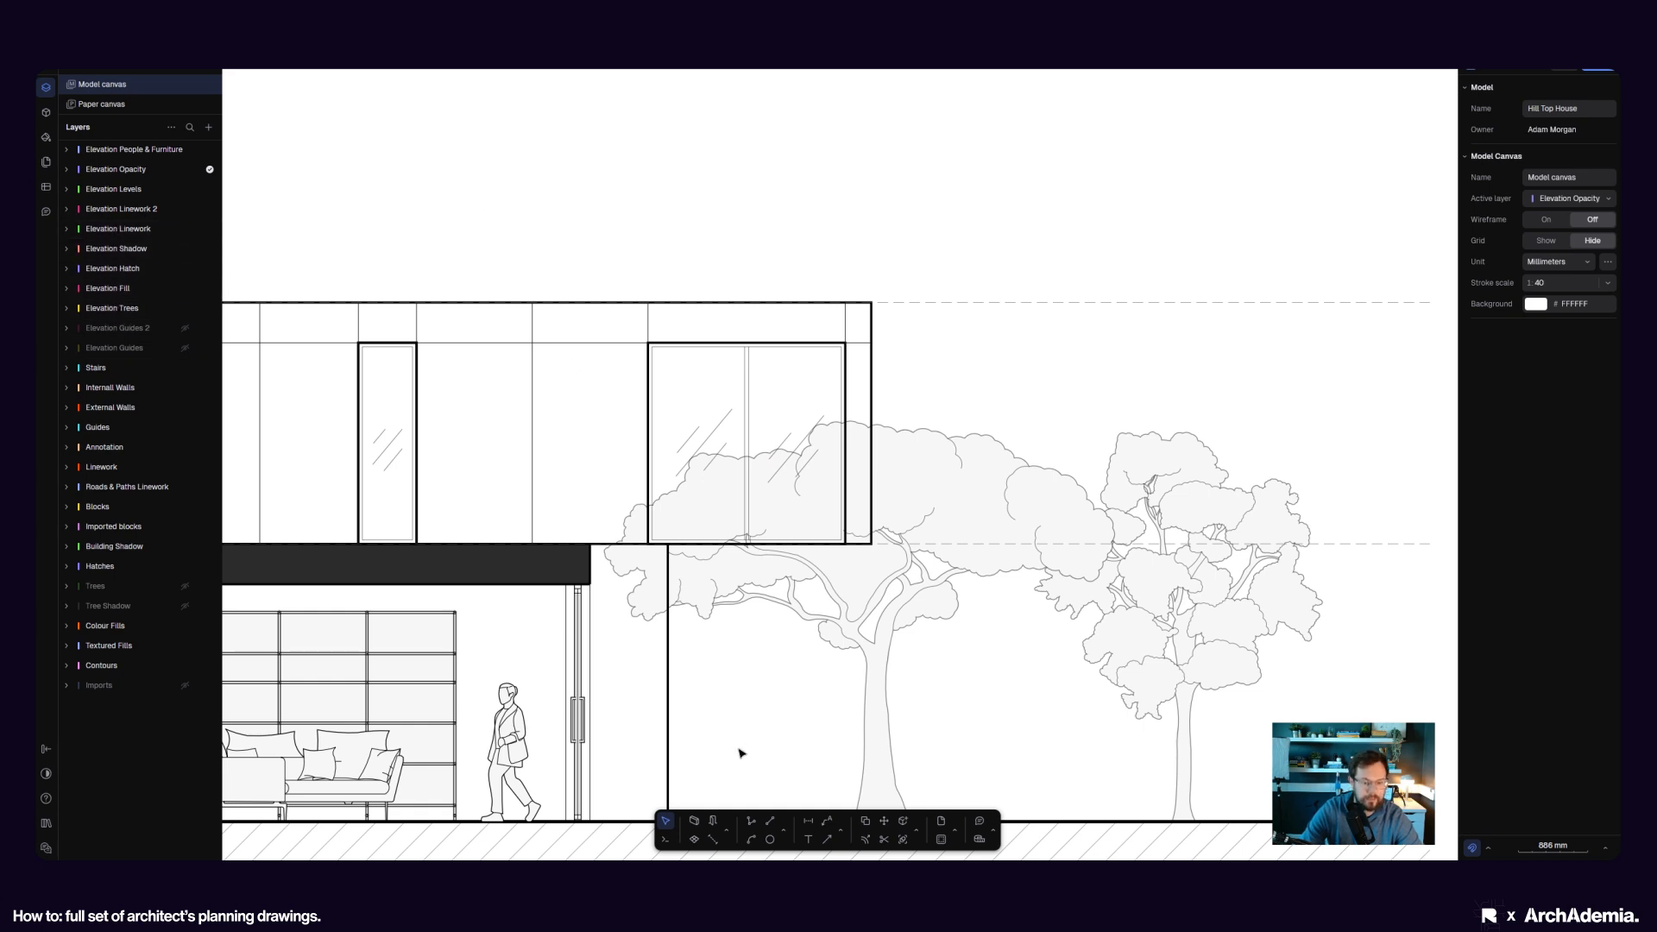
# - Draw a rectangle about 23.4 m by 3 m corner to corner over the section's upper storey
pyautogui.click(785, 842)
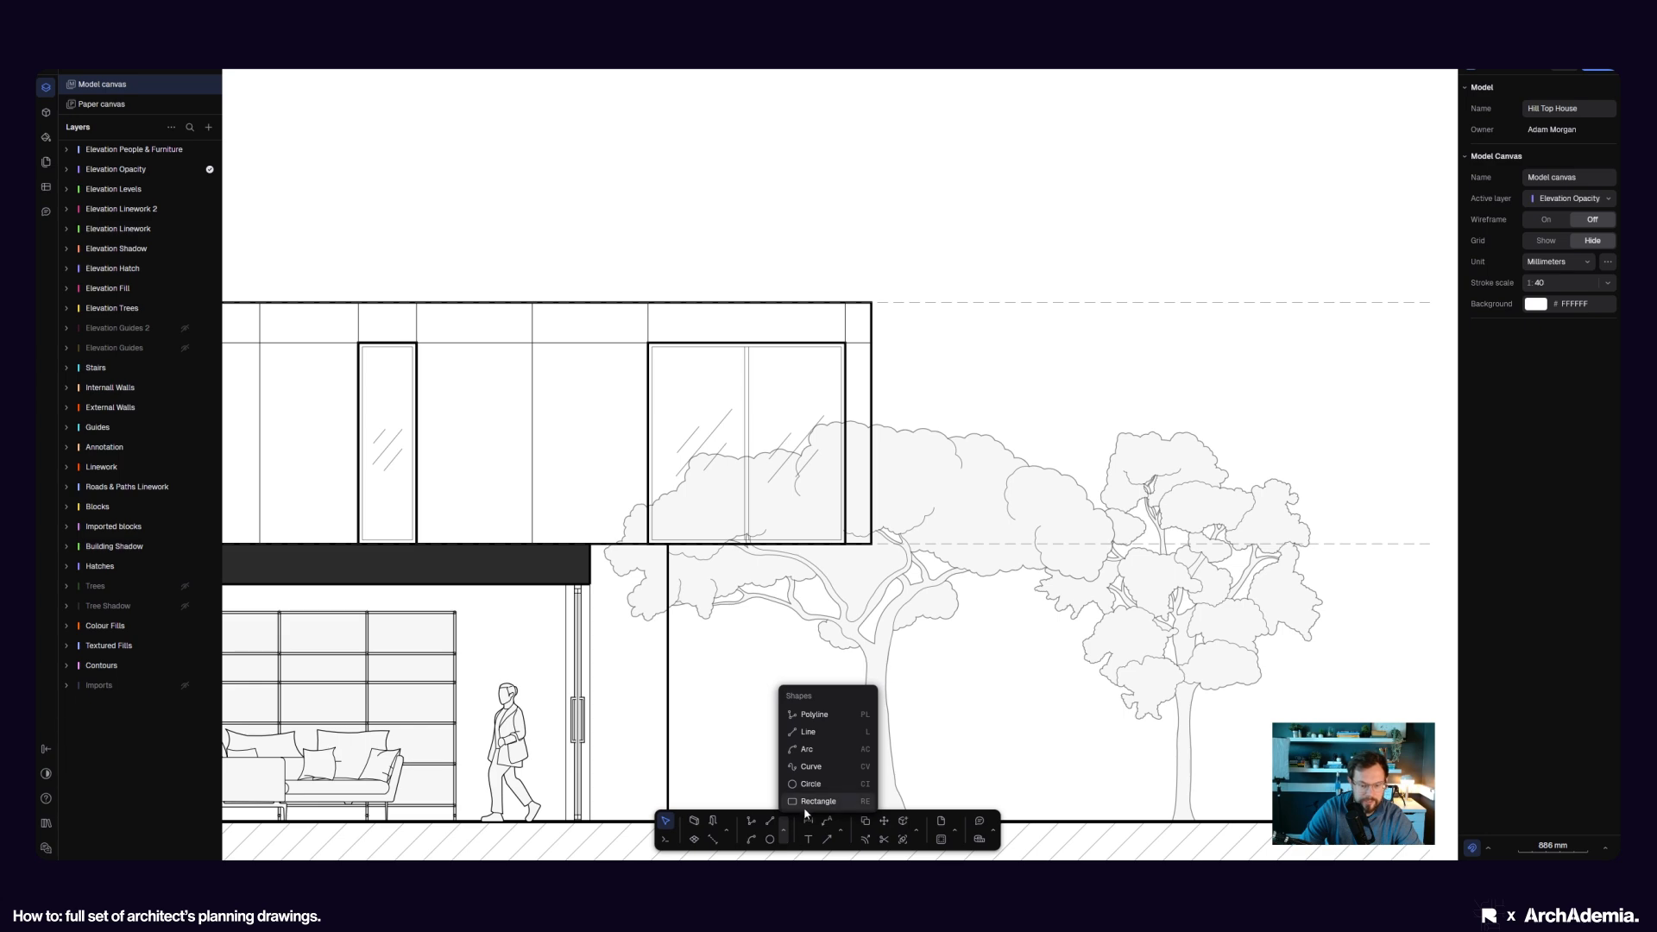
pyautogui.click(808, 811)
pyautogui.click(871, 302)
pyautogui.scroll(-5, 1191, 420)
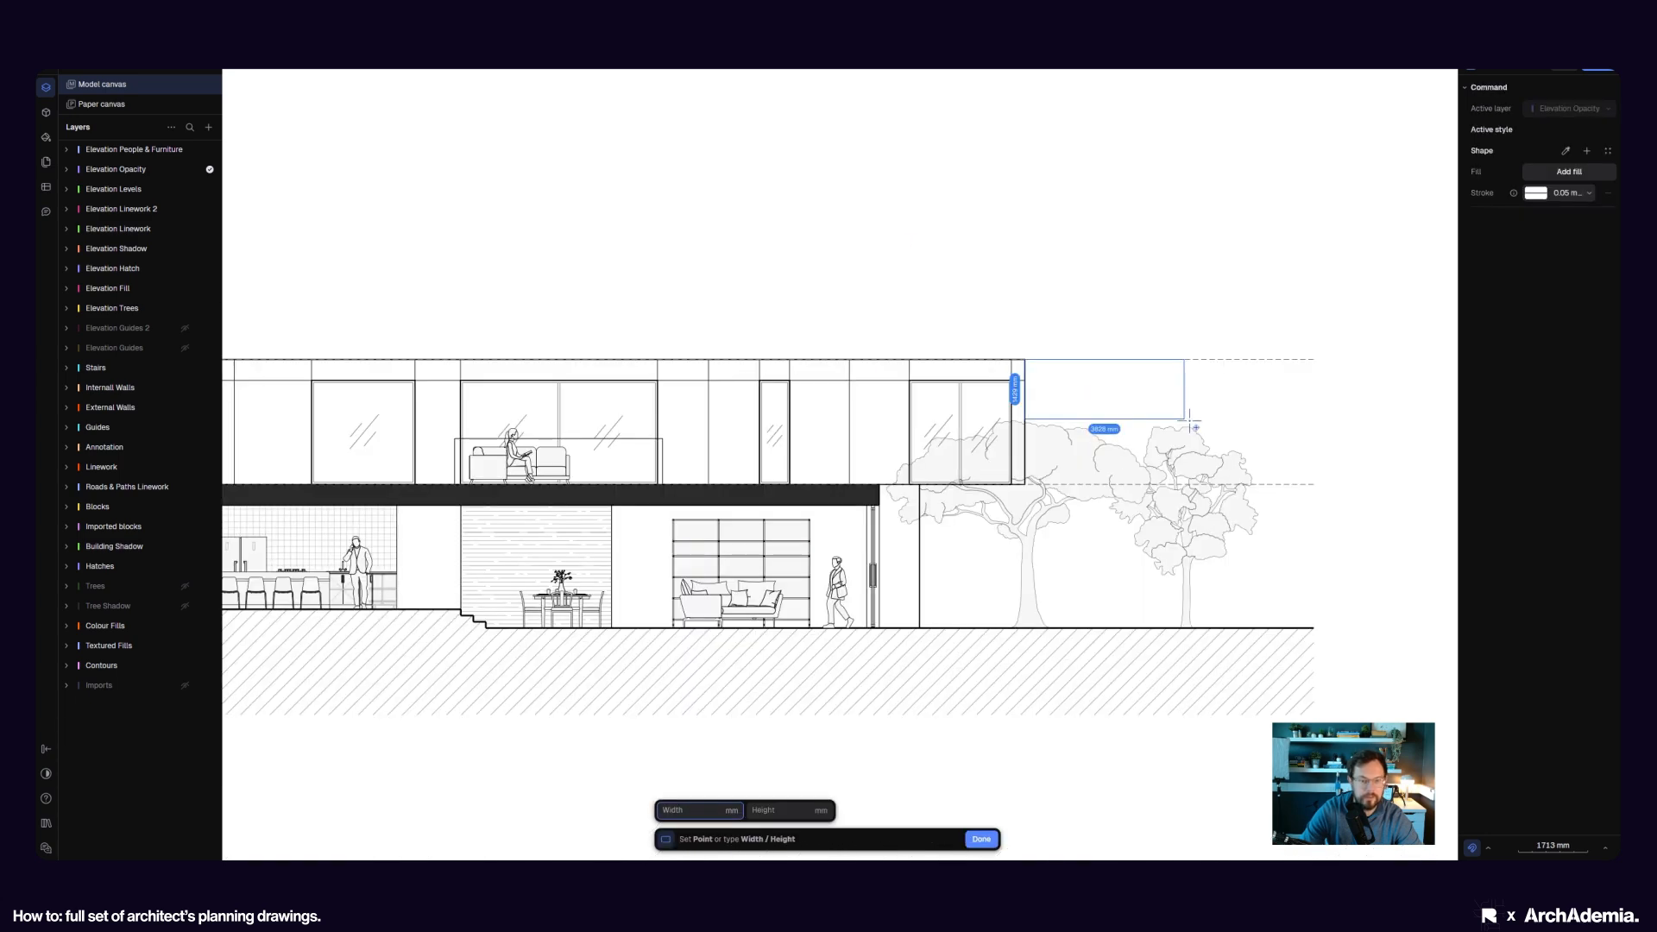
pyautogui.scroll(7, 515, 451)
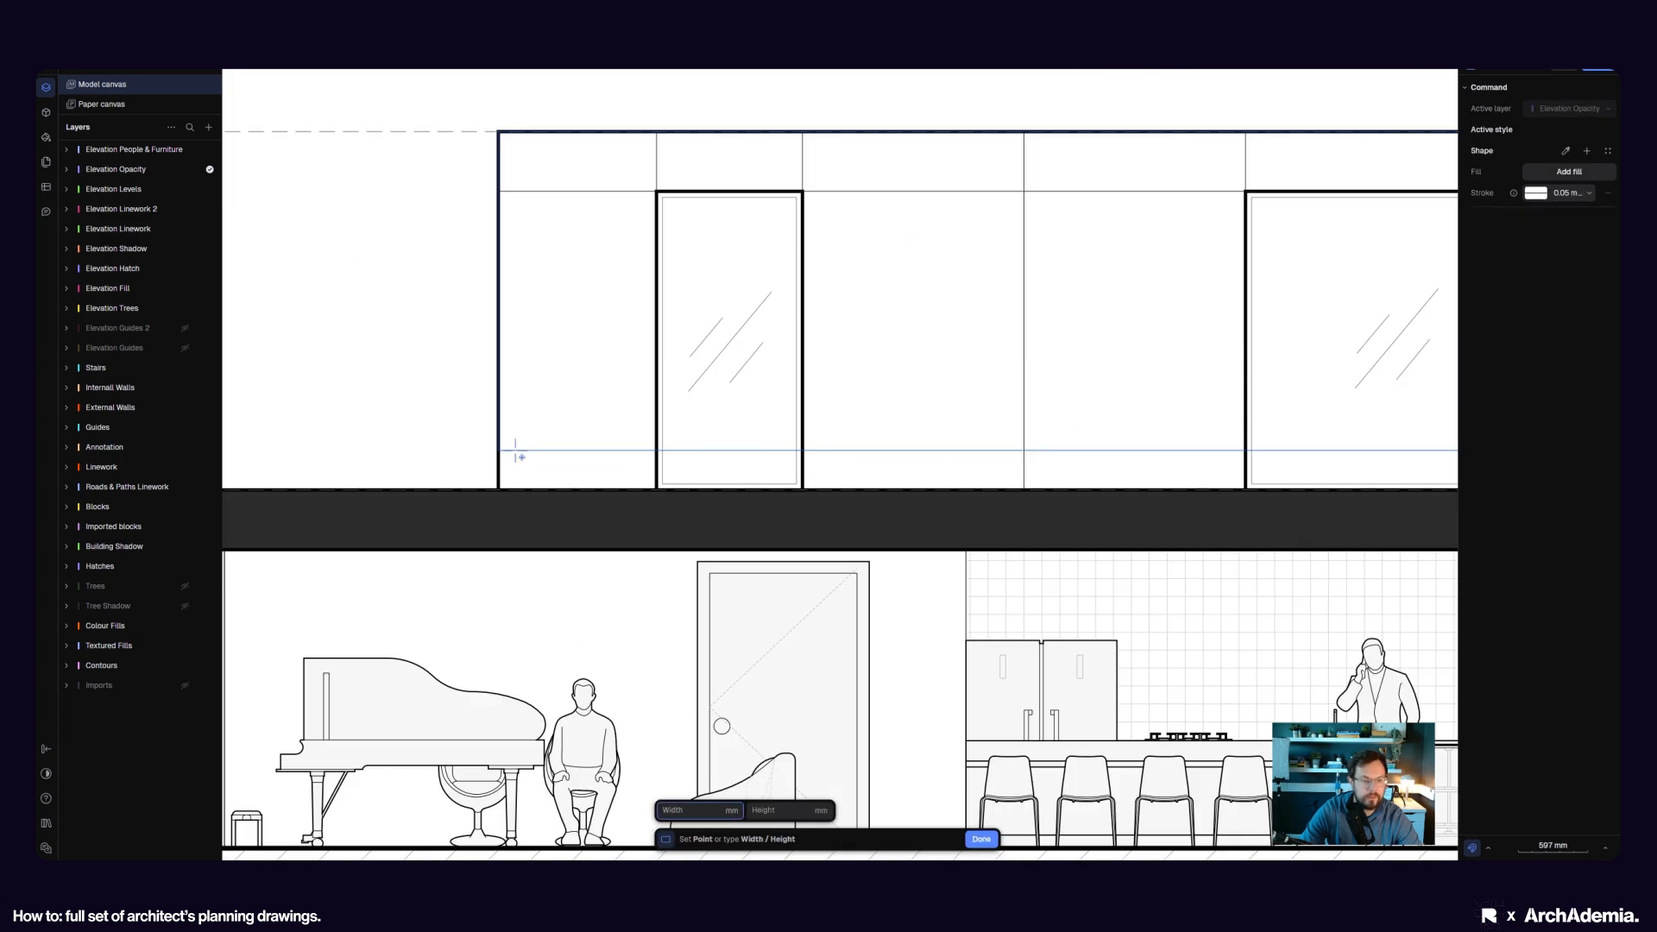
pyautogui.click(421, 443)
# - Give the upper-storey rectangle a solid white FFFFFF fill
pyautogui.click(1567, 353)
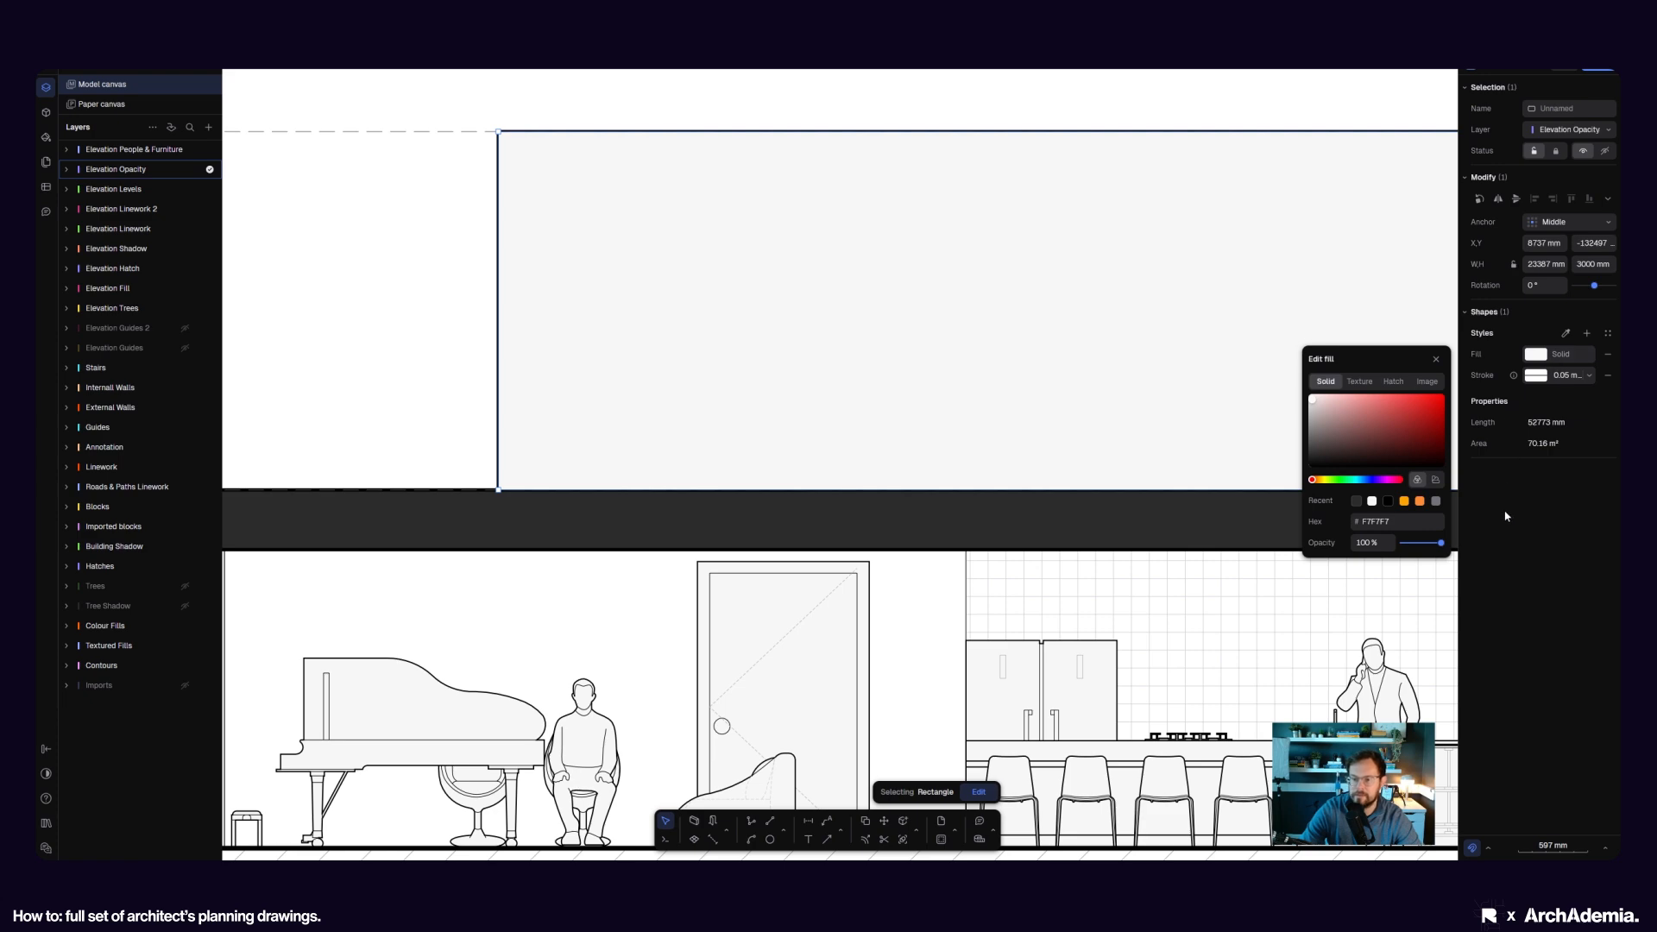
pyautogui.moveTo(1340, 426); pyautogui.dragTo(1290, 380)
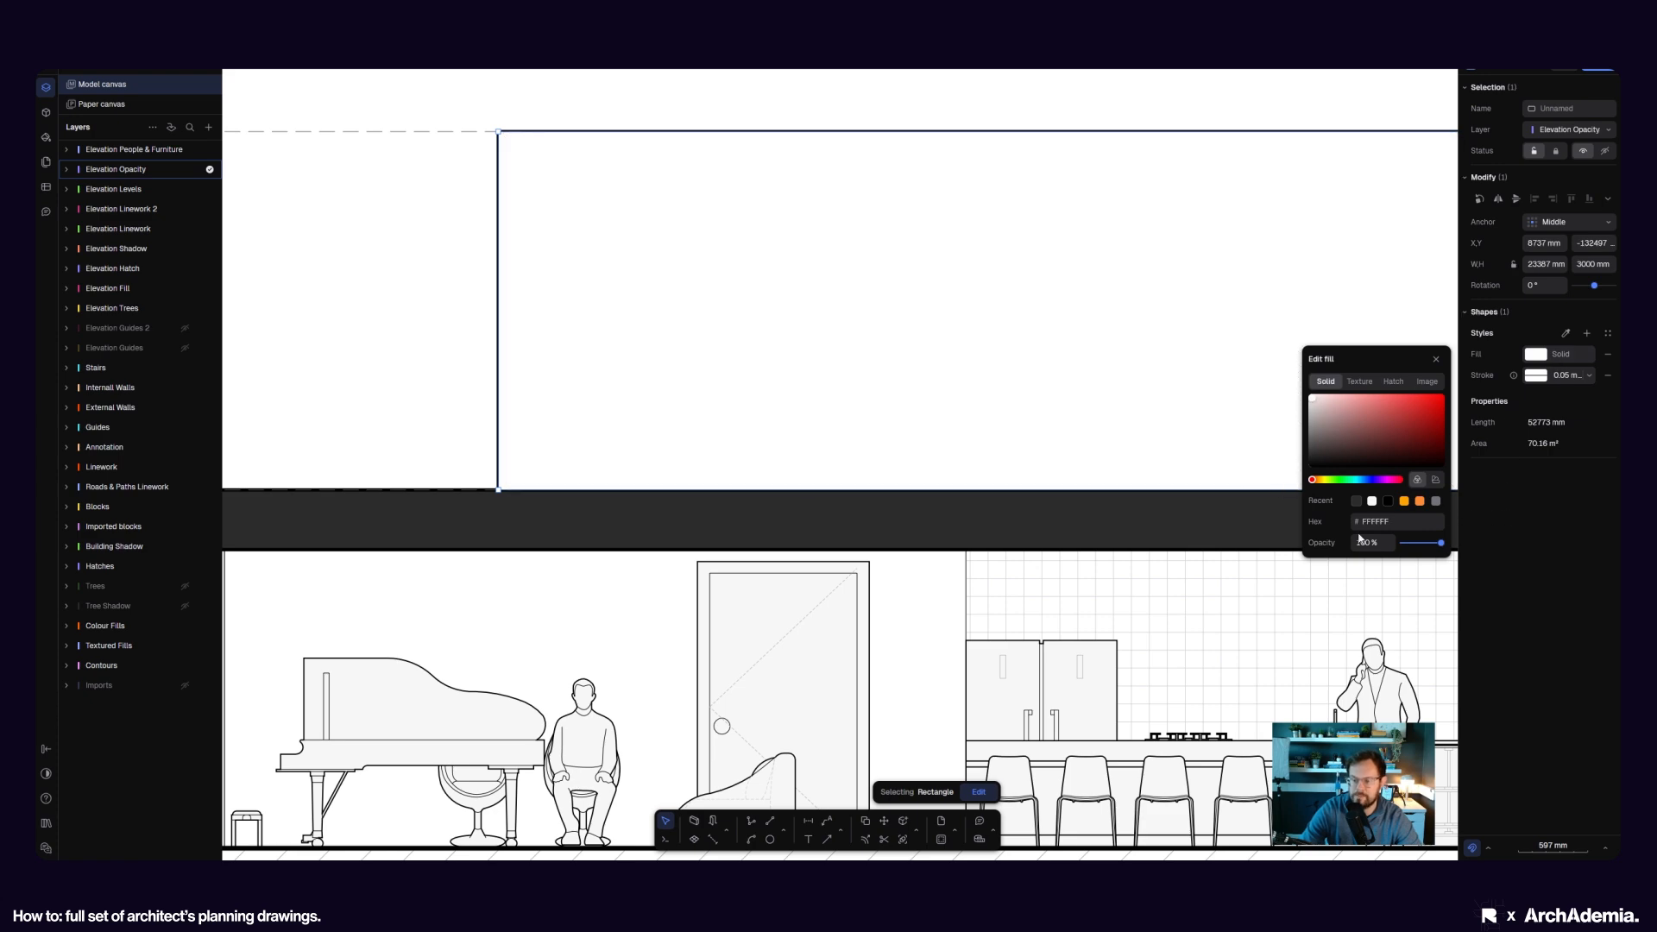
pyautogui.click(345, 377)
# - Assign the white upper-storey rectangle to the Elevation Linework layer
pyautogui.scroll(-5, 345, 377)
pyautogui.click(707, 367)
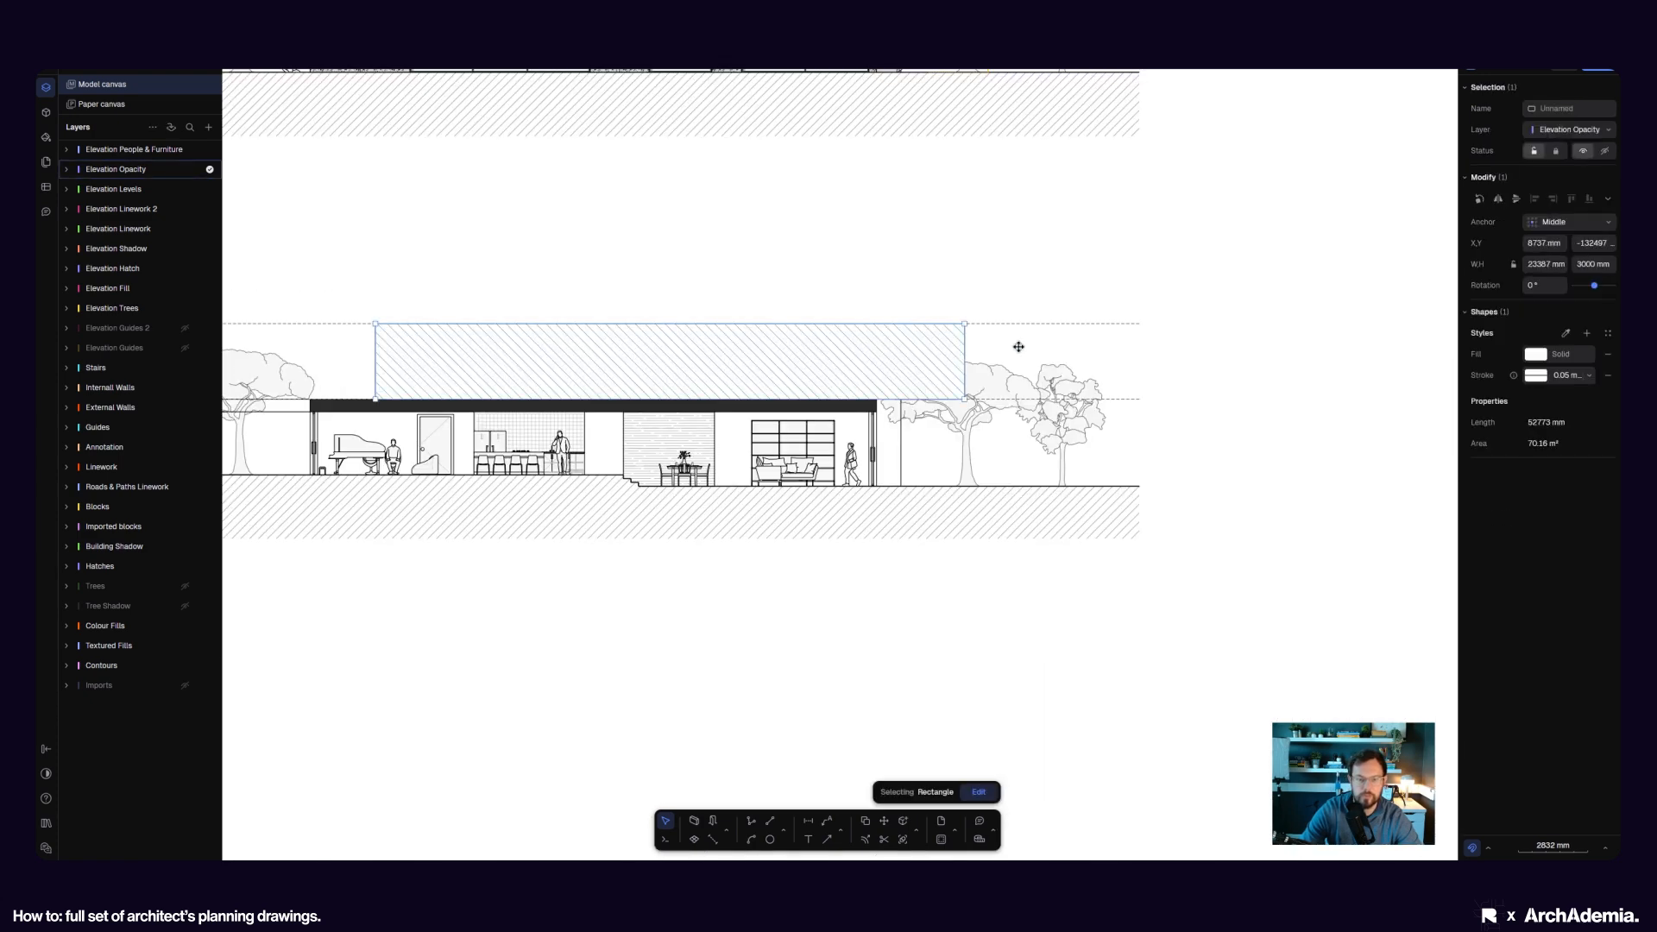
pyautogui.scroll(4, 1019, 344)
pyautogui.click(1586, 130)
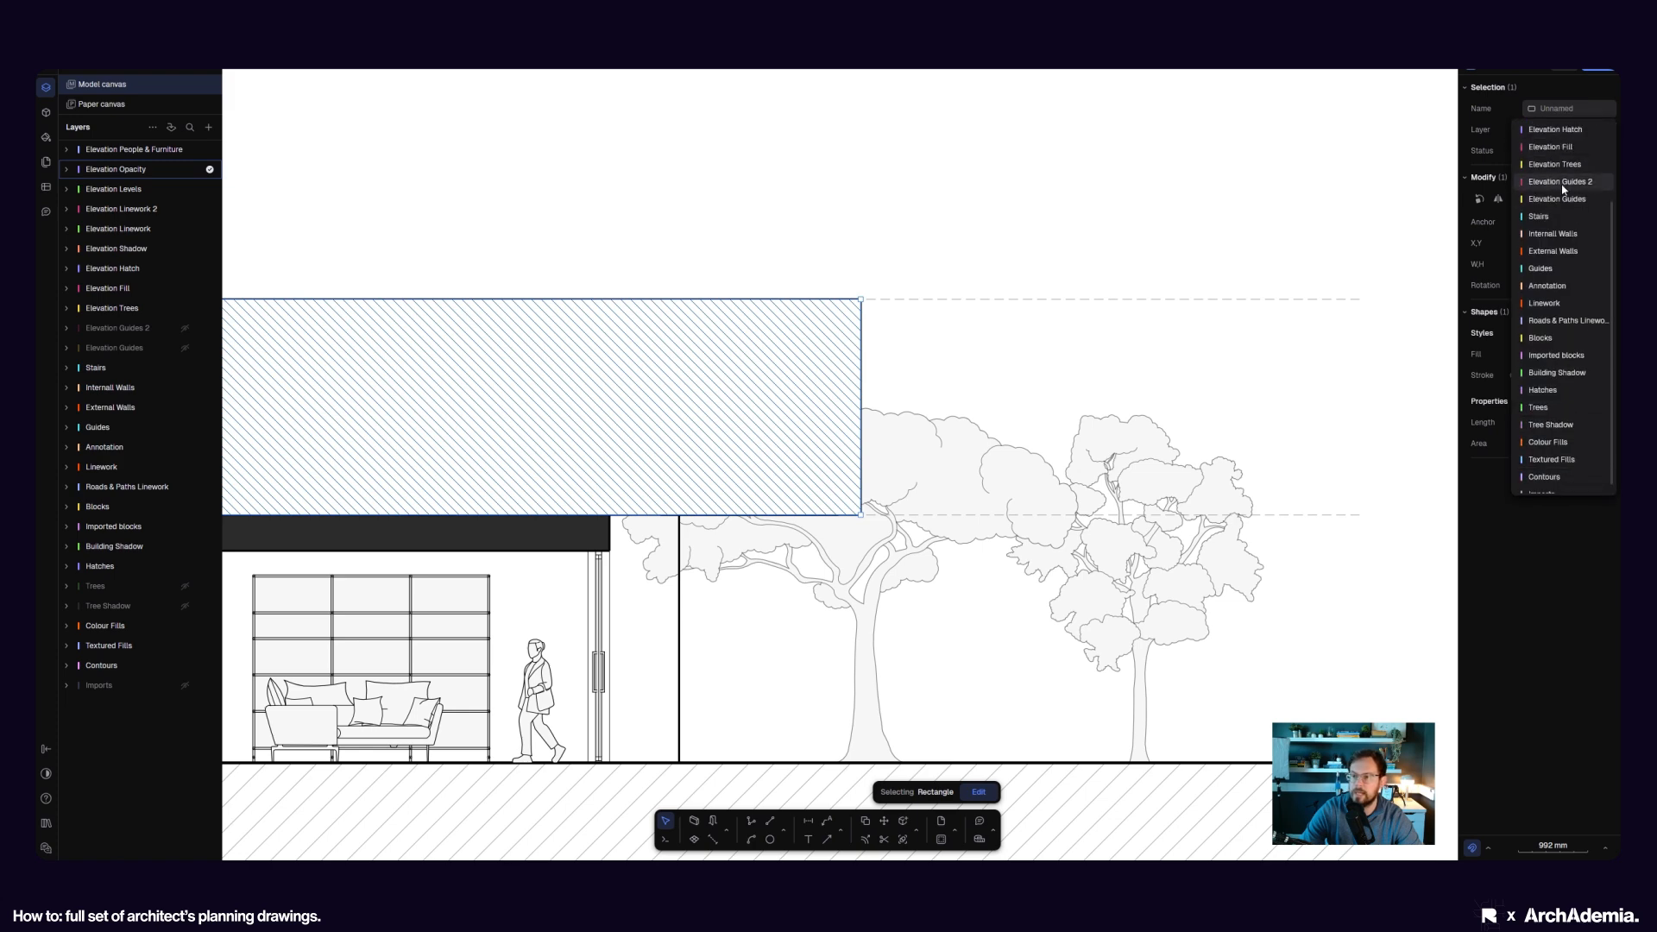
pyautogui.click(1562, 181)
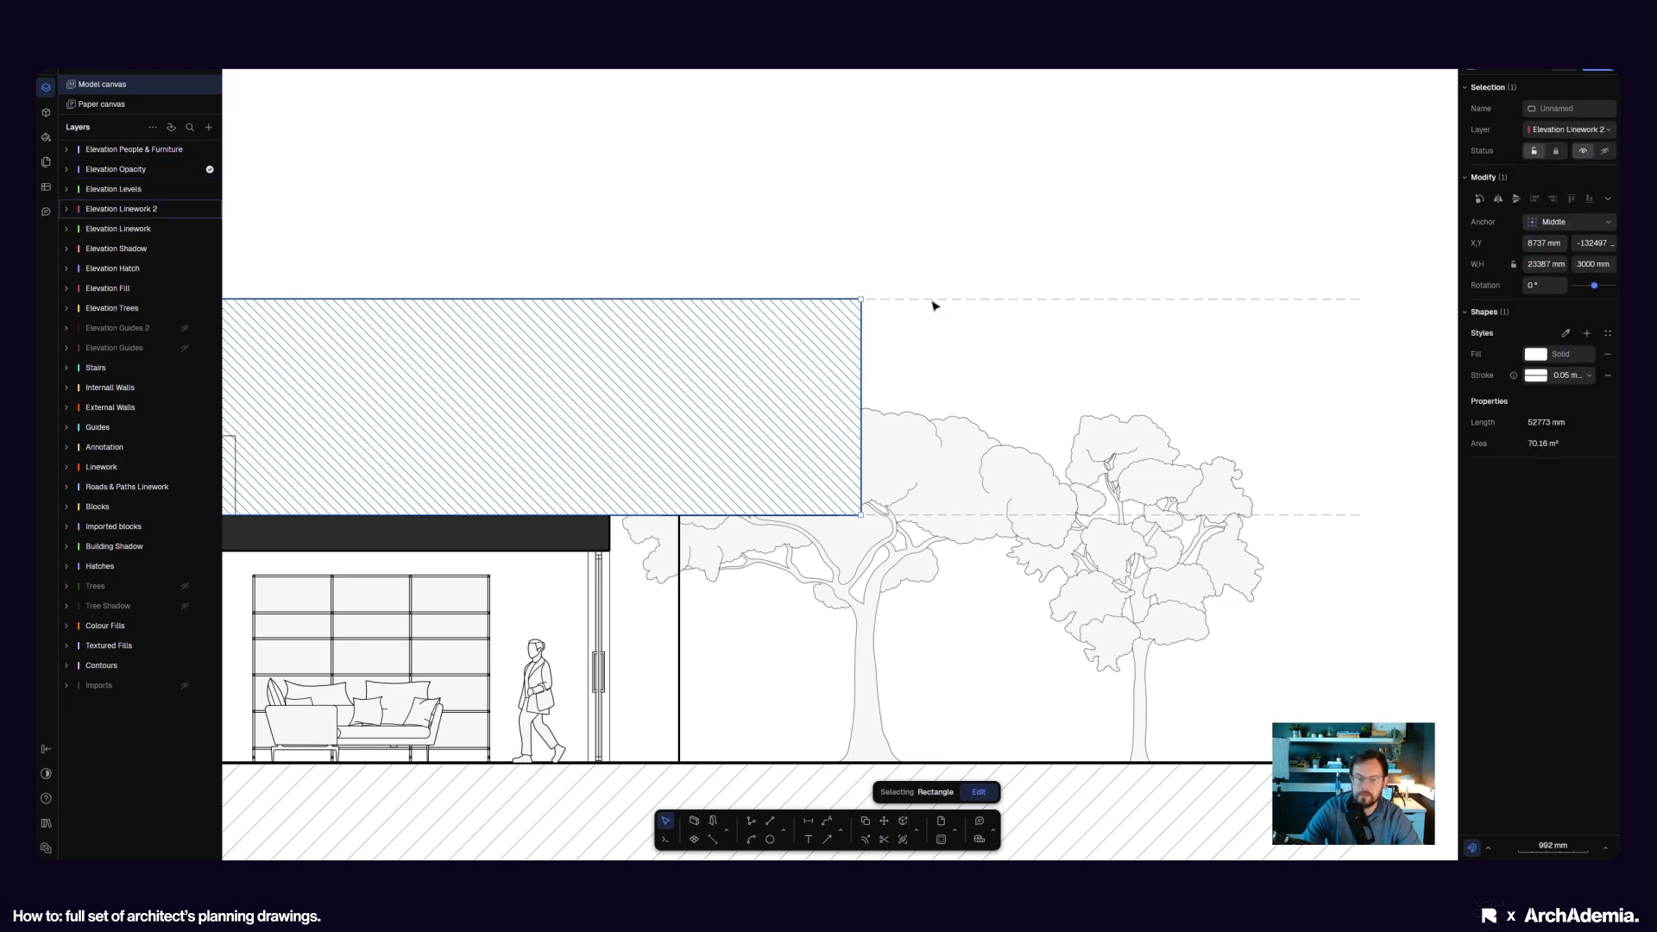
pyautogui.click(1571, 129)
pyautogui.click(1562, 200)
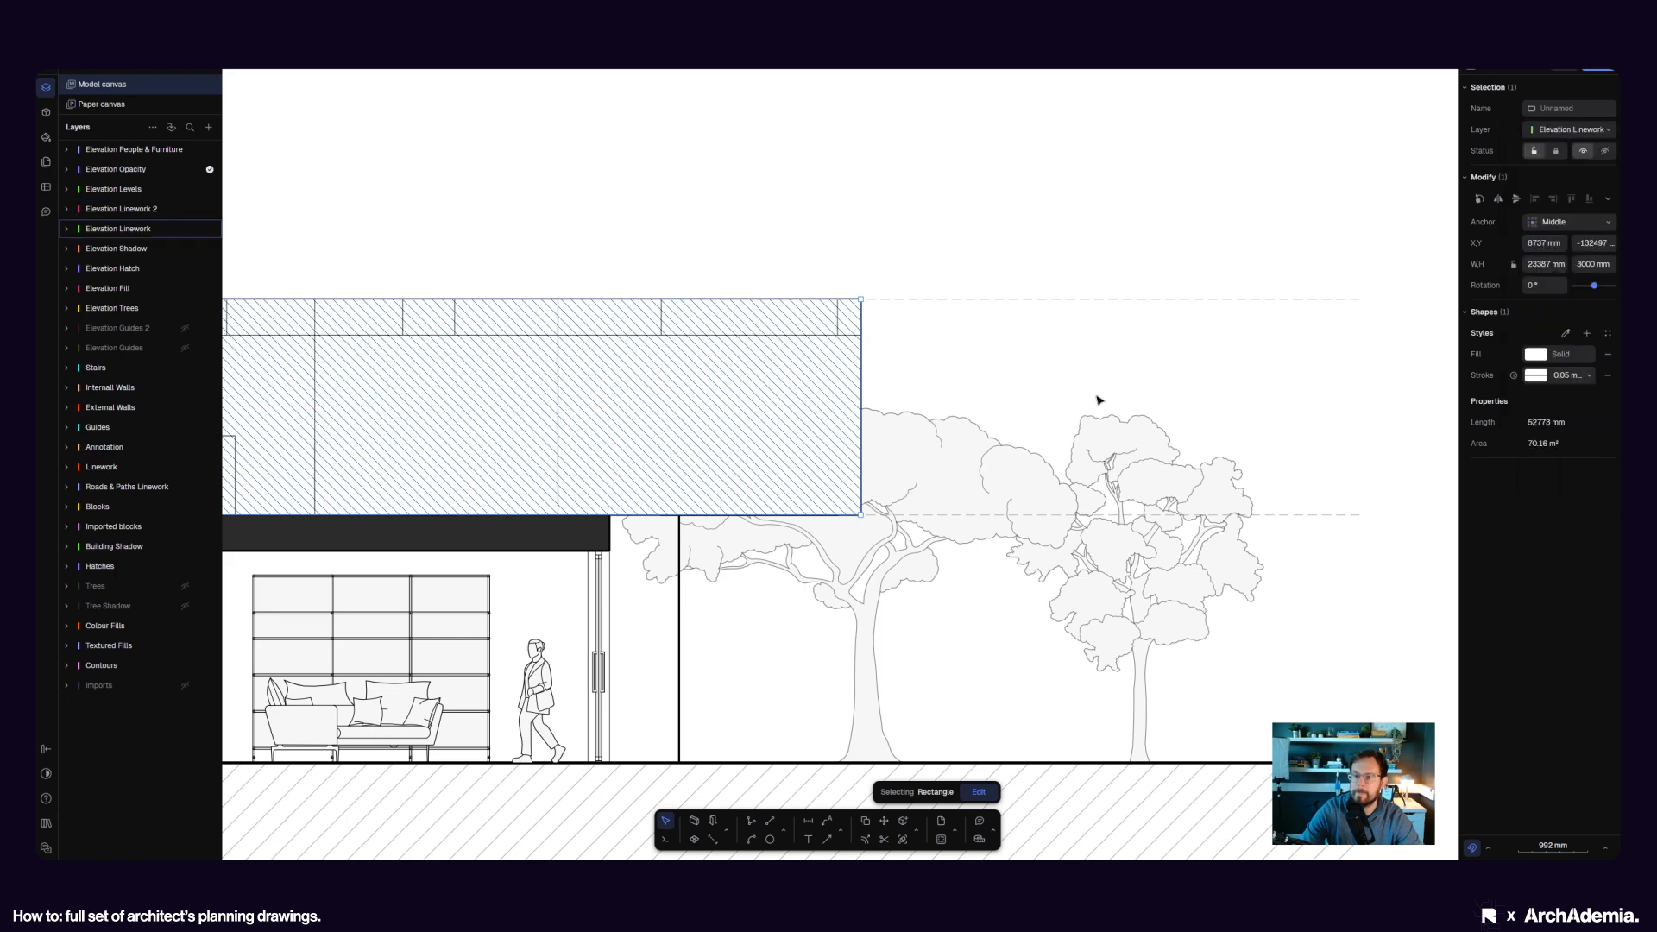
# - Send the white upper-storey rectangle to the back of its layer
pyautogui.rightClick(812, 372)
pyautogui.moveTo(888, 614)
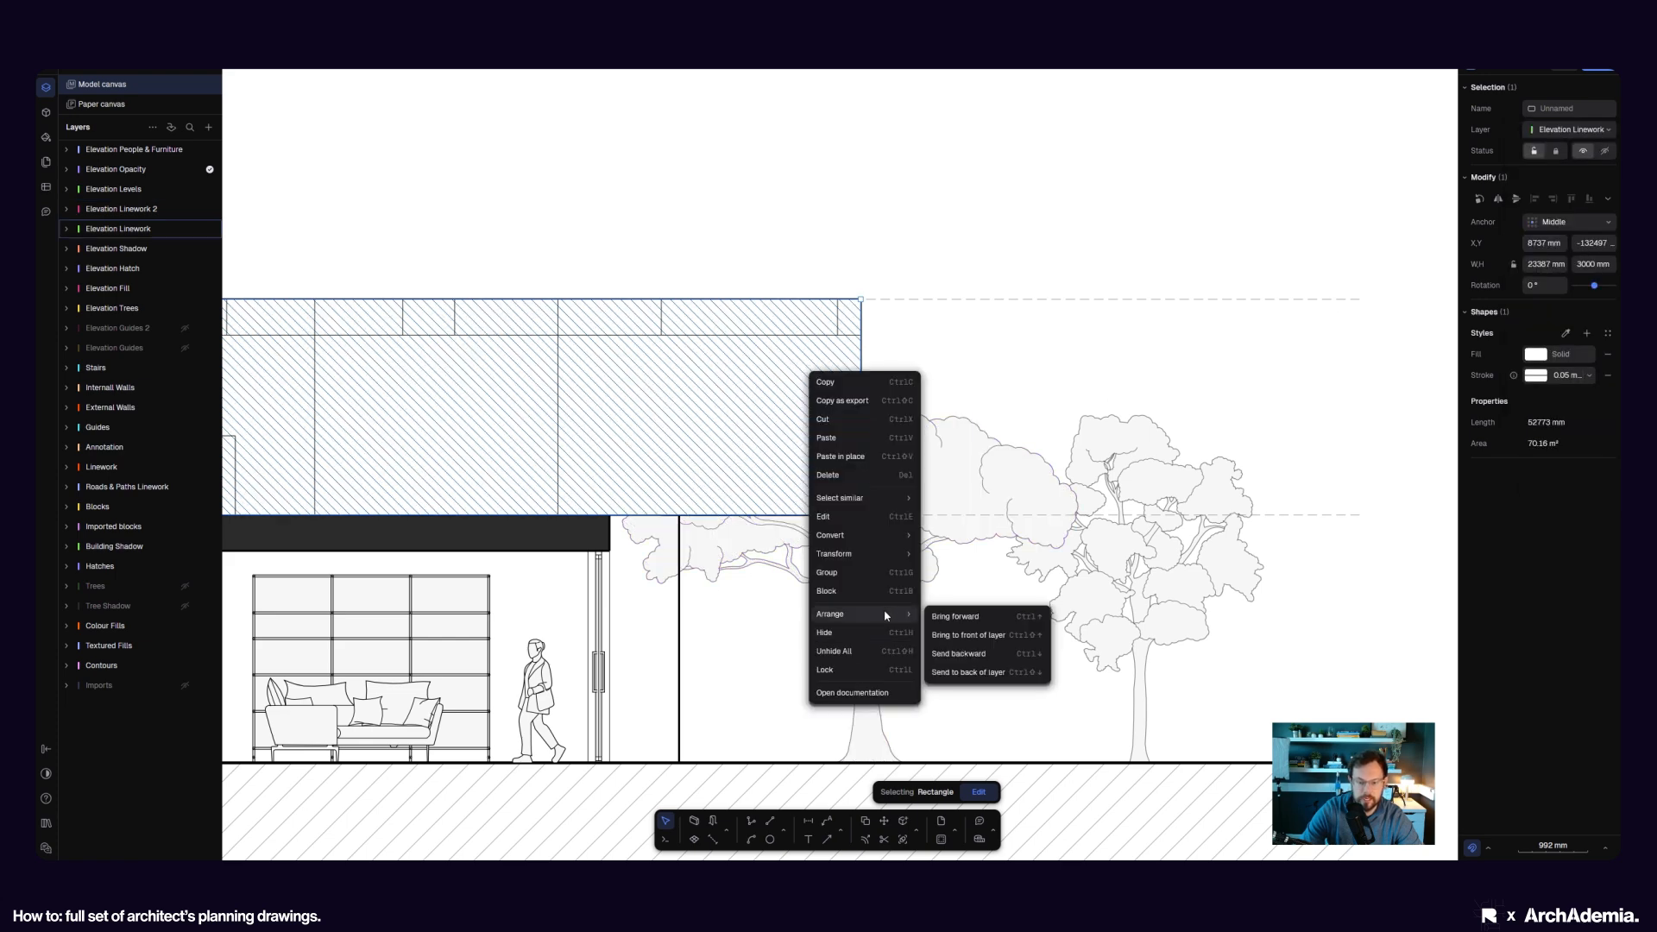
pyautogui.click(959, 672)
pyautogui.click(956, 690)
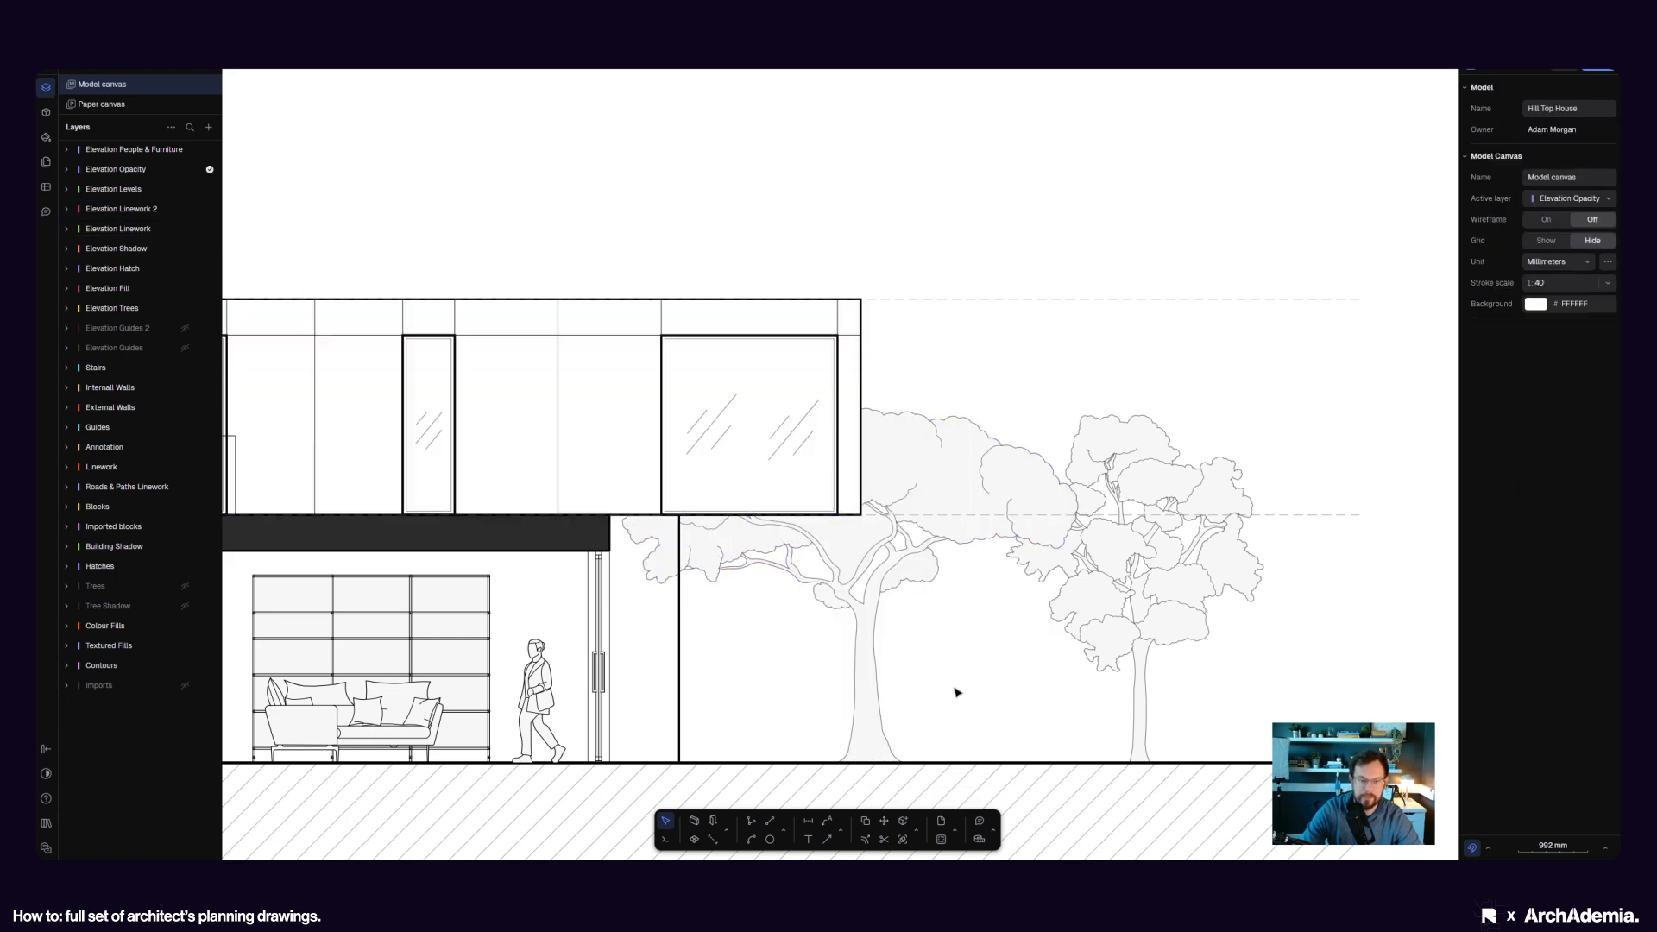
# - Copy the white upper-storey rectangle to the roof edge of the open bay between the section's two ground-floor volumes
pyautogui.scroll(-3, 964, 693)
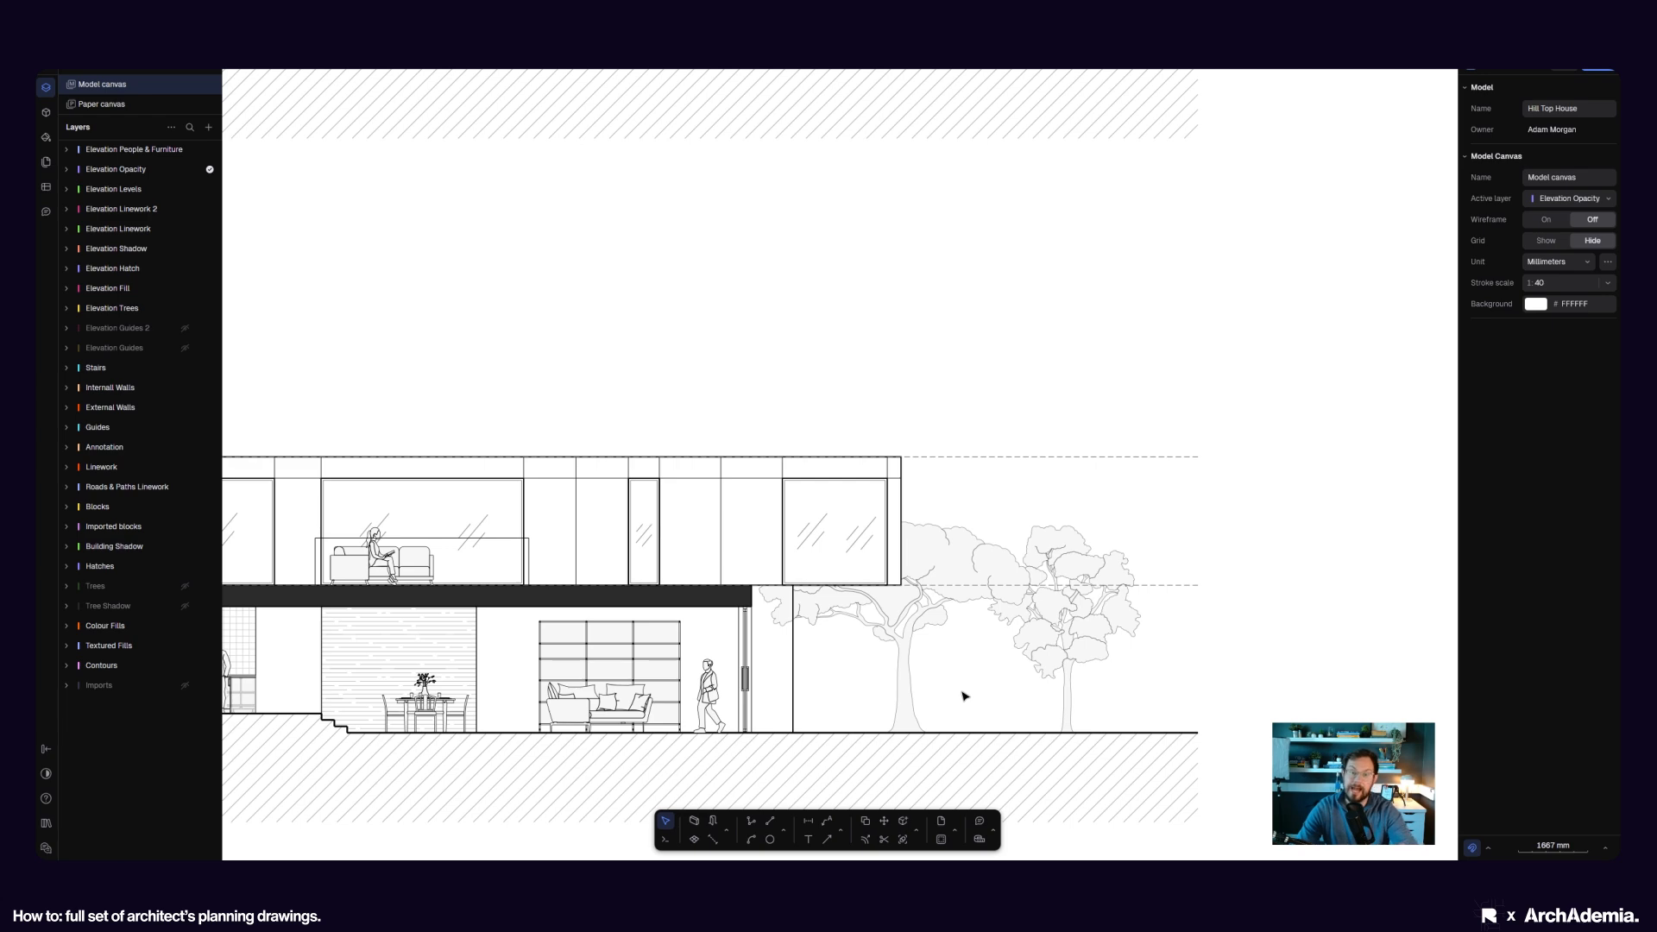
pyautogui.moveTo(953, 670); pyautogui.dragTo(1091, 639, button='middle')
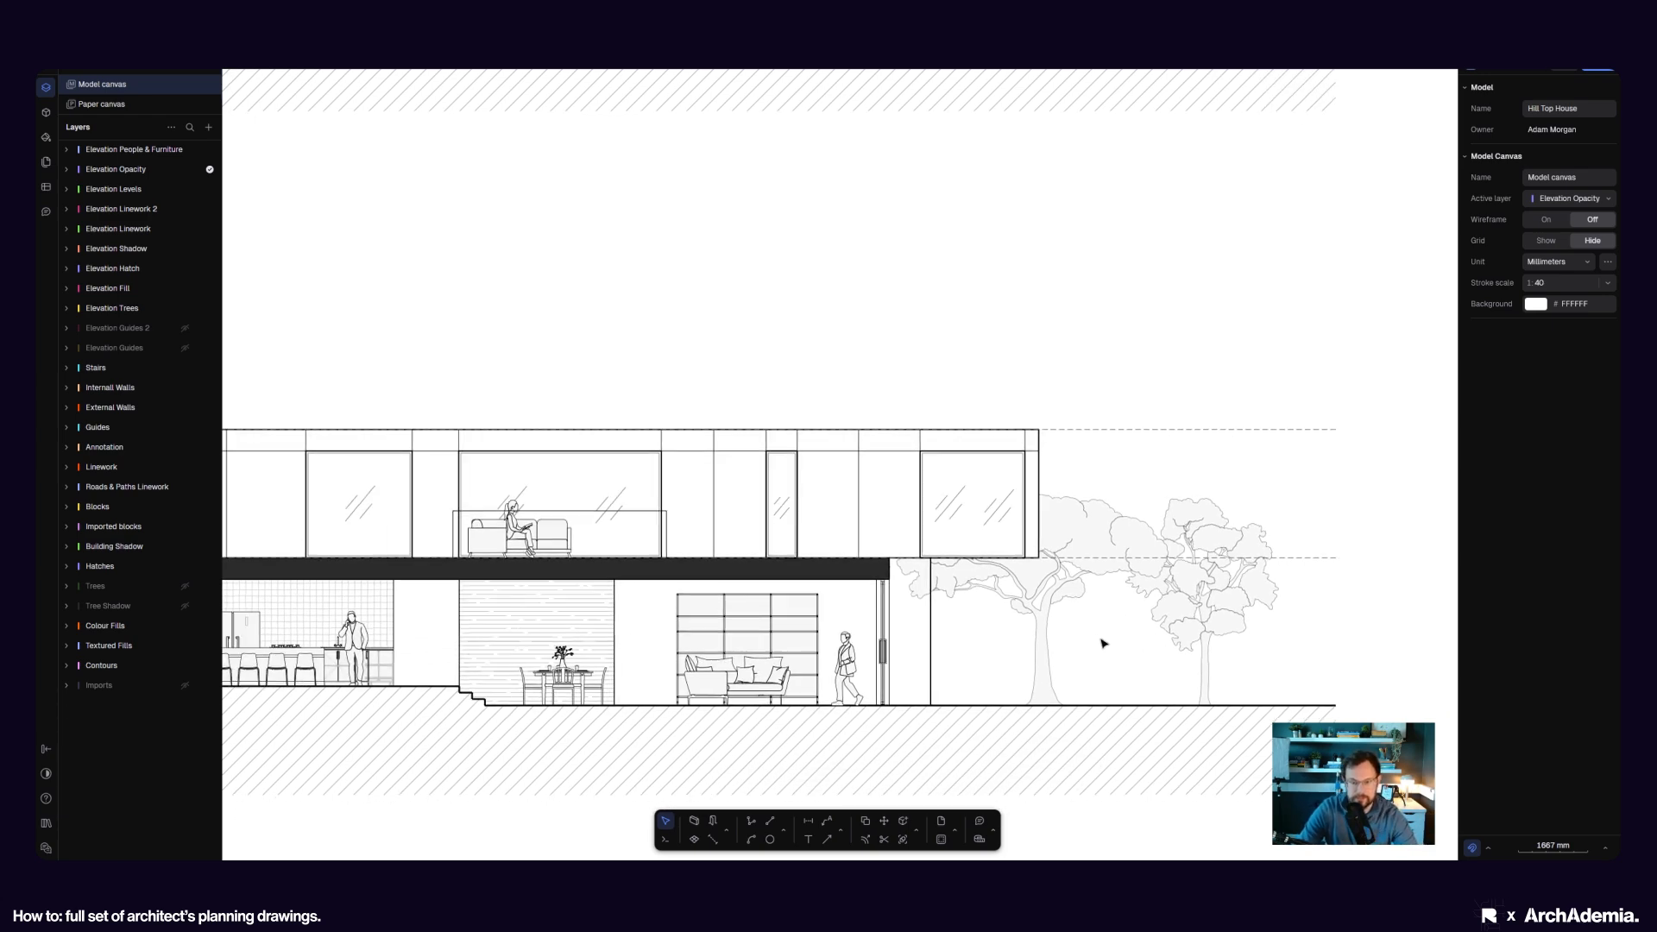
pyautogui.scroll(-3, 1103, 643)
pyautogui.moveTo(505, 463); pyautogui.dragTo(855, 415, button='middle')
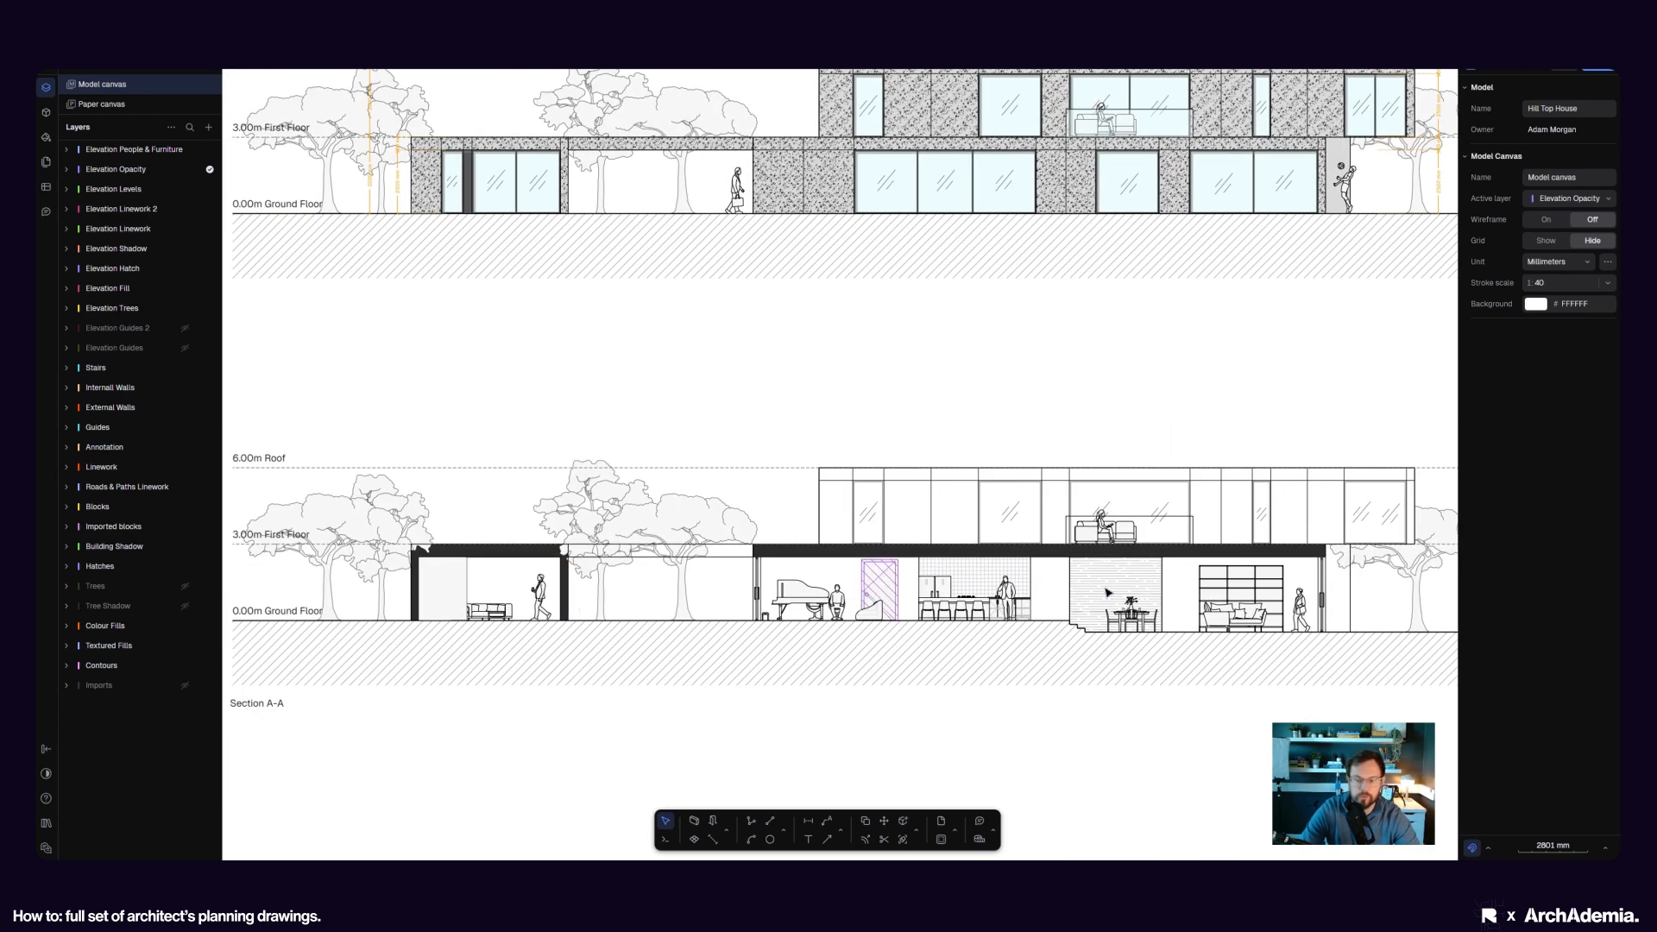
pyautogui.click(1156, 501)
pyautogui.scroll(3, 613, 559)
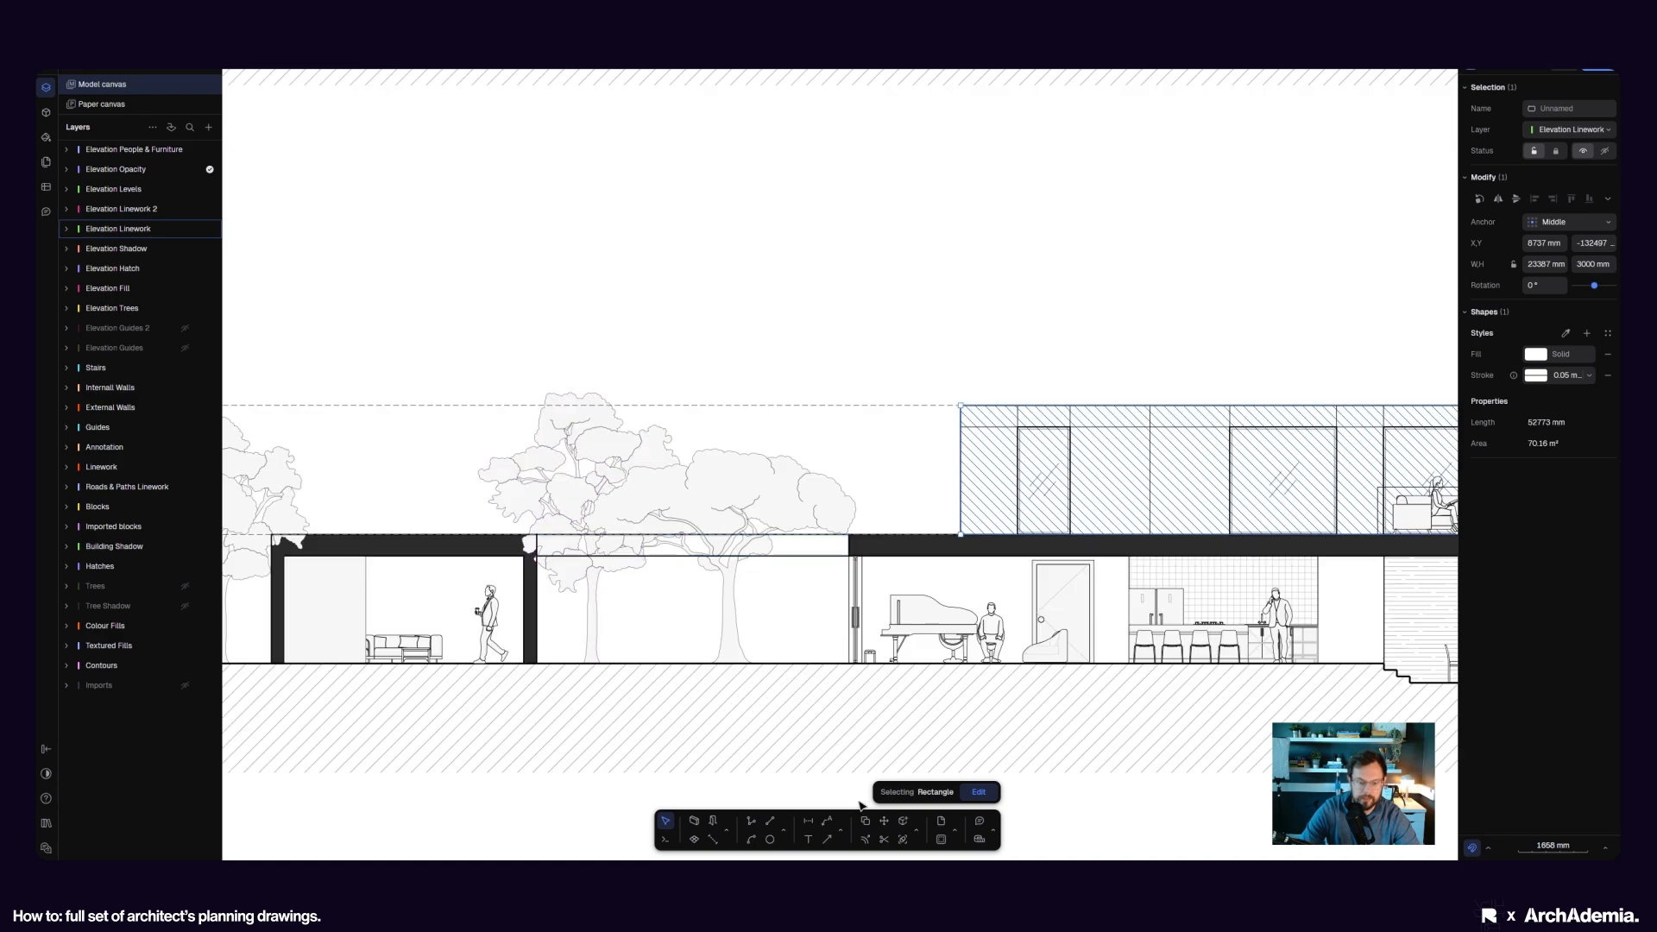
pyautogui.click(865, 821)
pyautogui.click(942, 529)
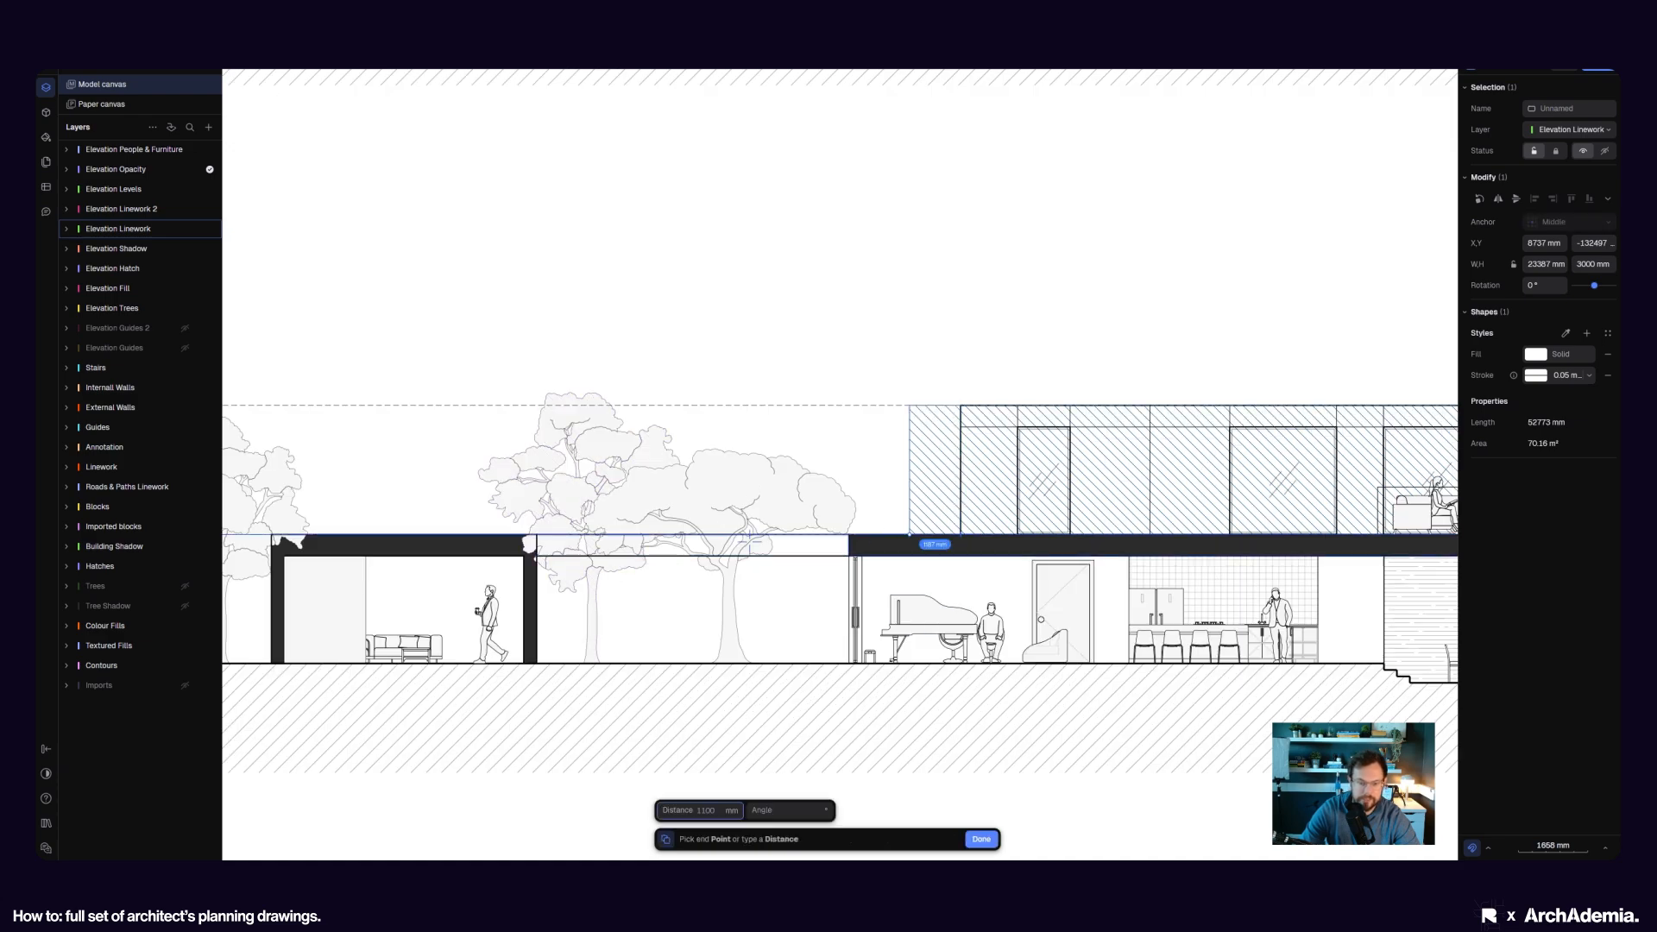
pyautogui.scroll(10, 943, 528)
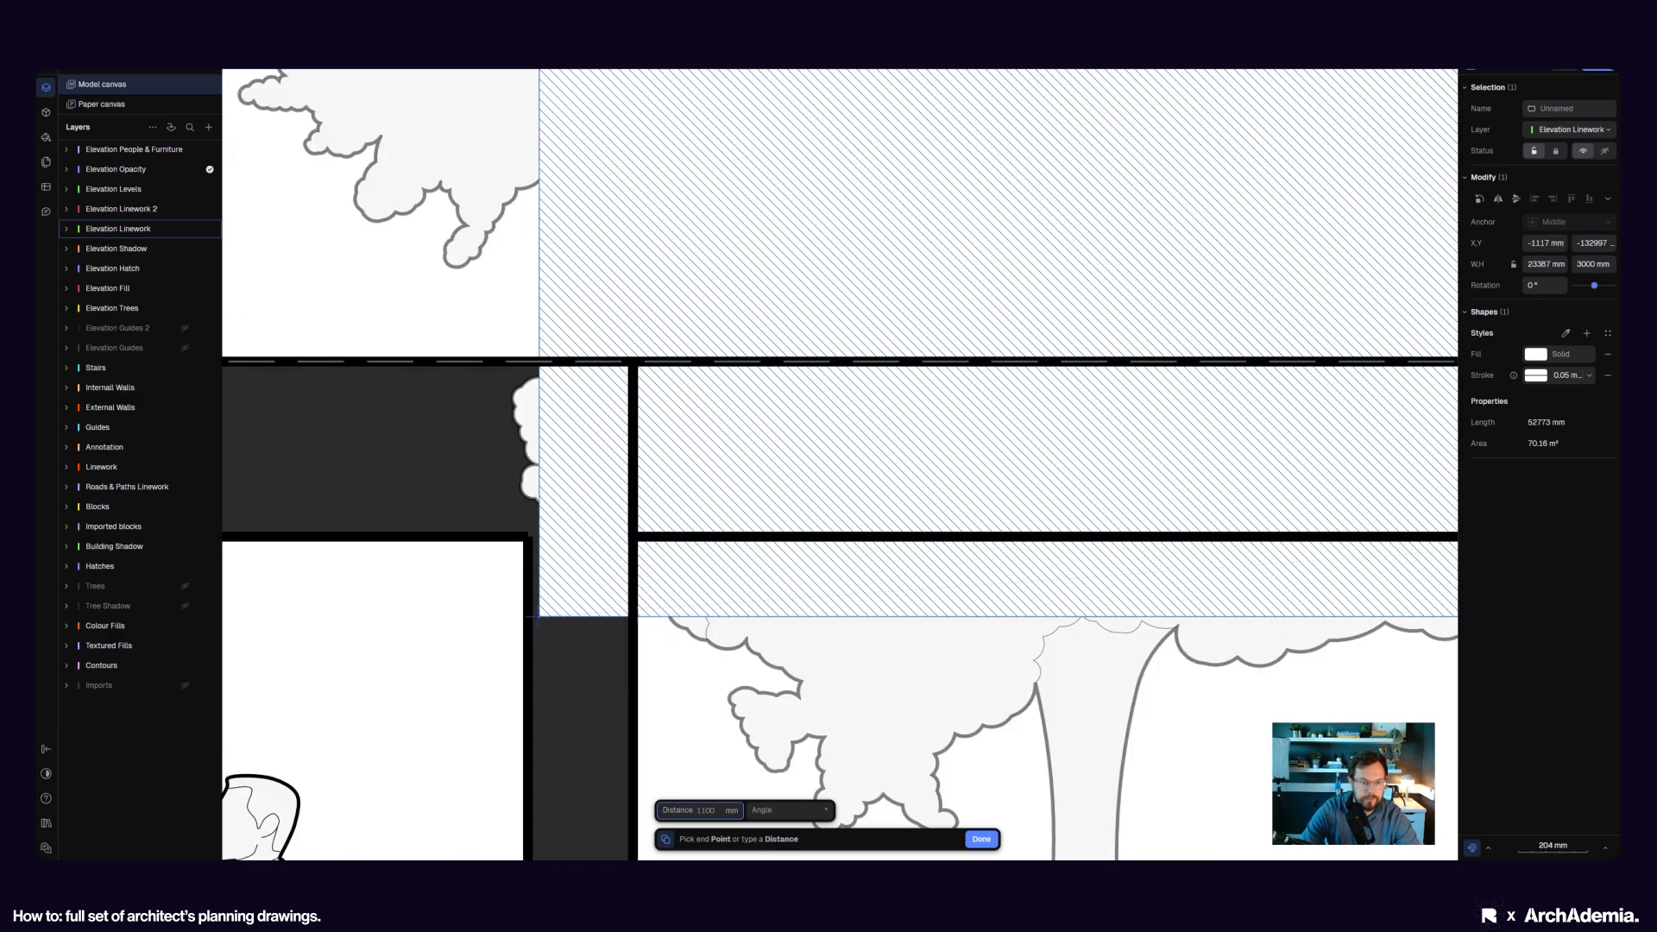
pyautogui.click(515, 614)
# - Resize the copied white rectangle to 7261 by 500 mm so it fits the roof band across the open bay
pyautogui.scroll(-12, 516, 614)
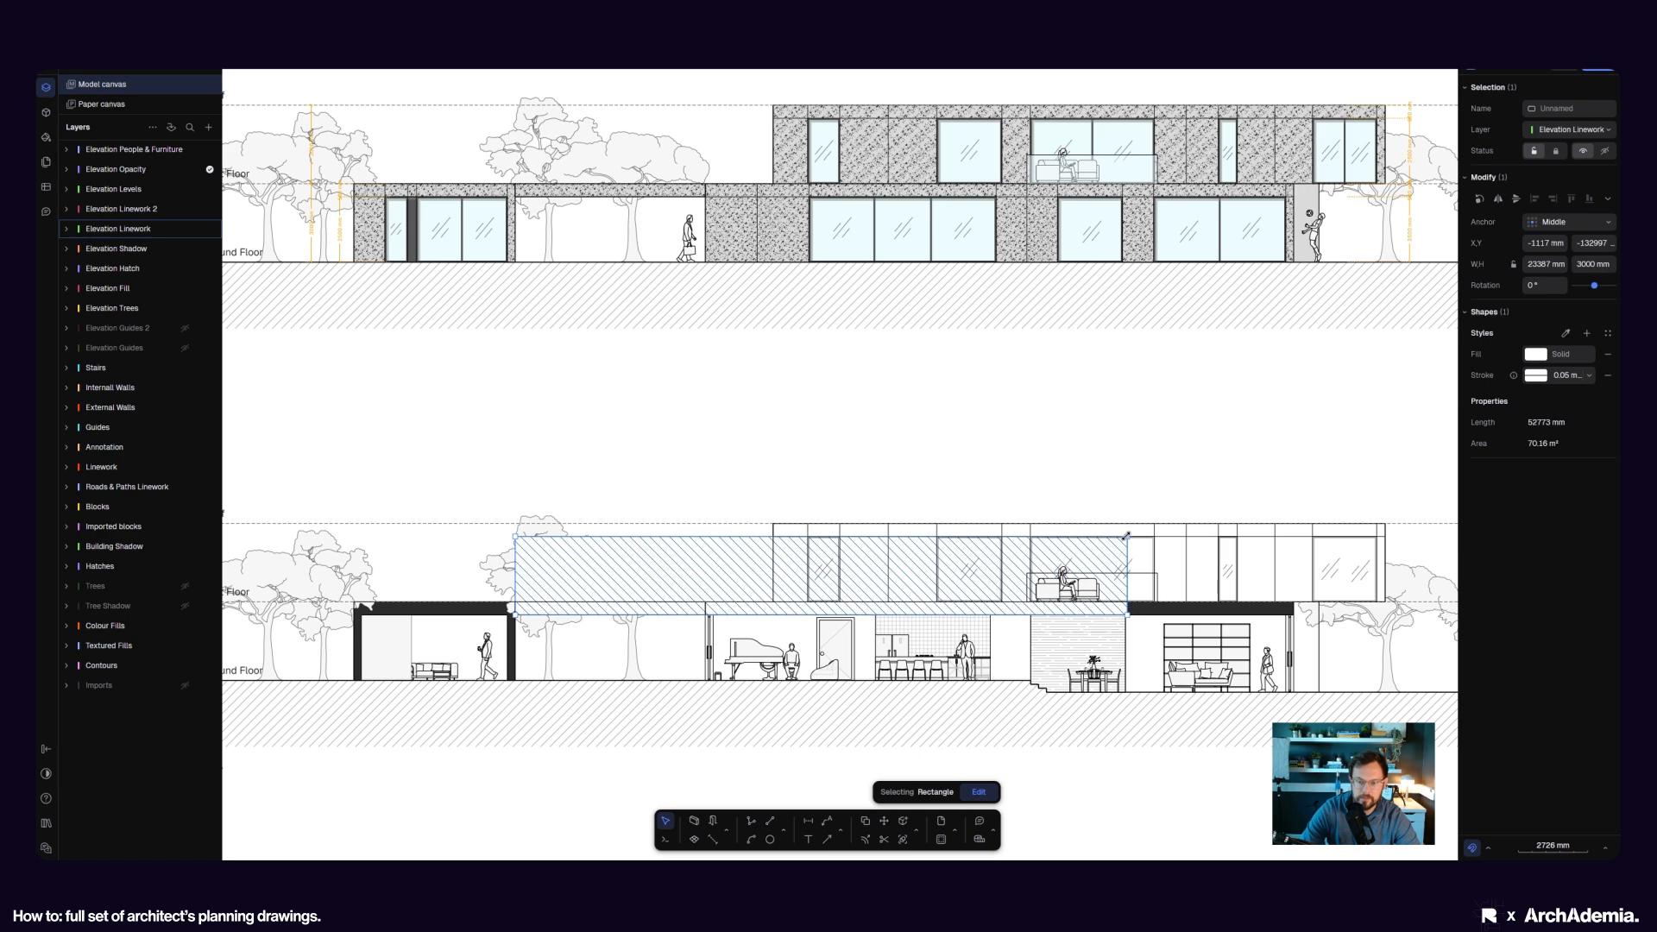
pyautogui.moveTo(1127, 536); pyautogui.dragTo(853, 615)
pyautogui.scroll(12, 696, 604)
pyautogui.scroll(-5, 935, 599)
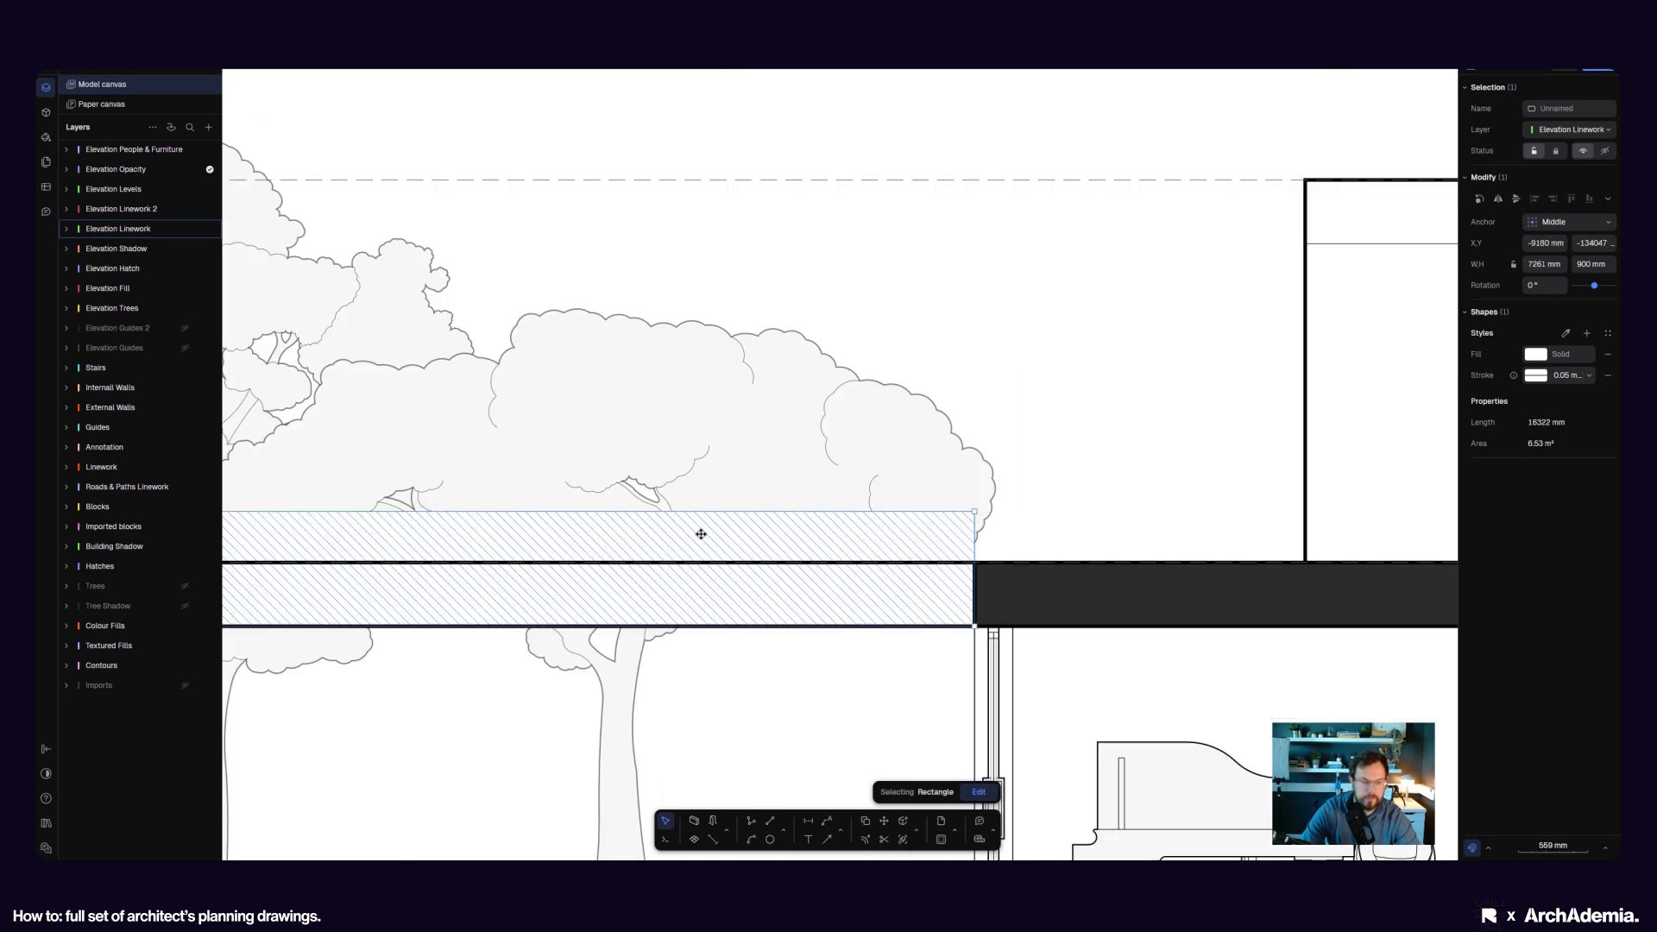
pyautogui.moveTo(699, 512); pyautogui.dragTo(700, 562)
pyautogui.scroll(-5, 988, 510)
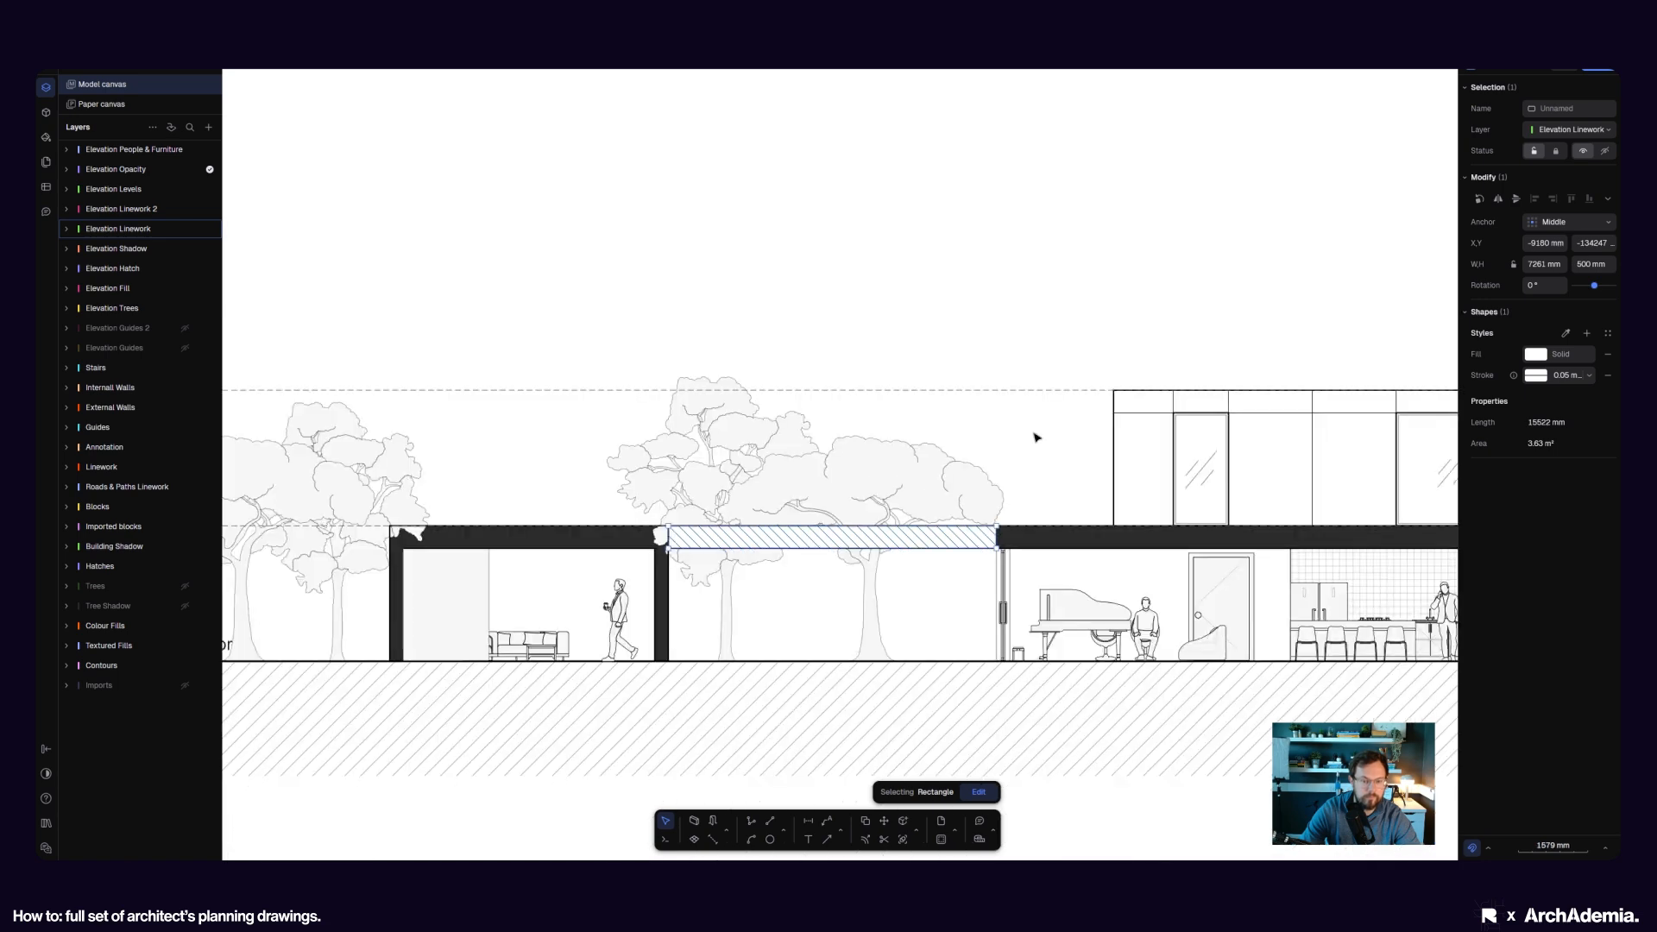
# - Assign the dark cut hatch of the small ground-floor volume's roof and walls to the Elevation Fill layer
pyautogui.press('Escape')
pyautogui.scroll(4, 741, 509)
pyautogui.click(570, 564)
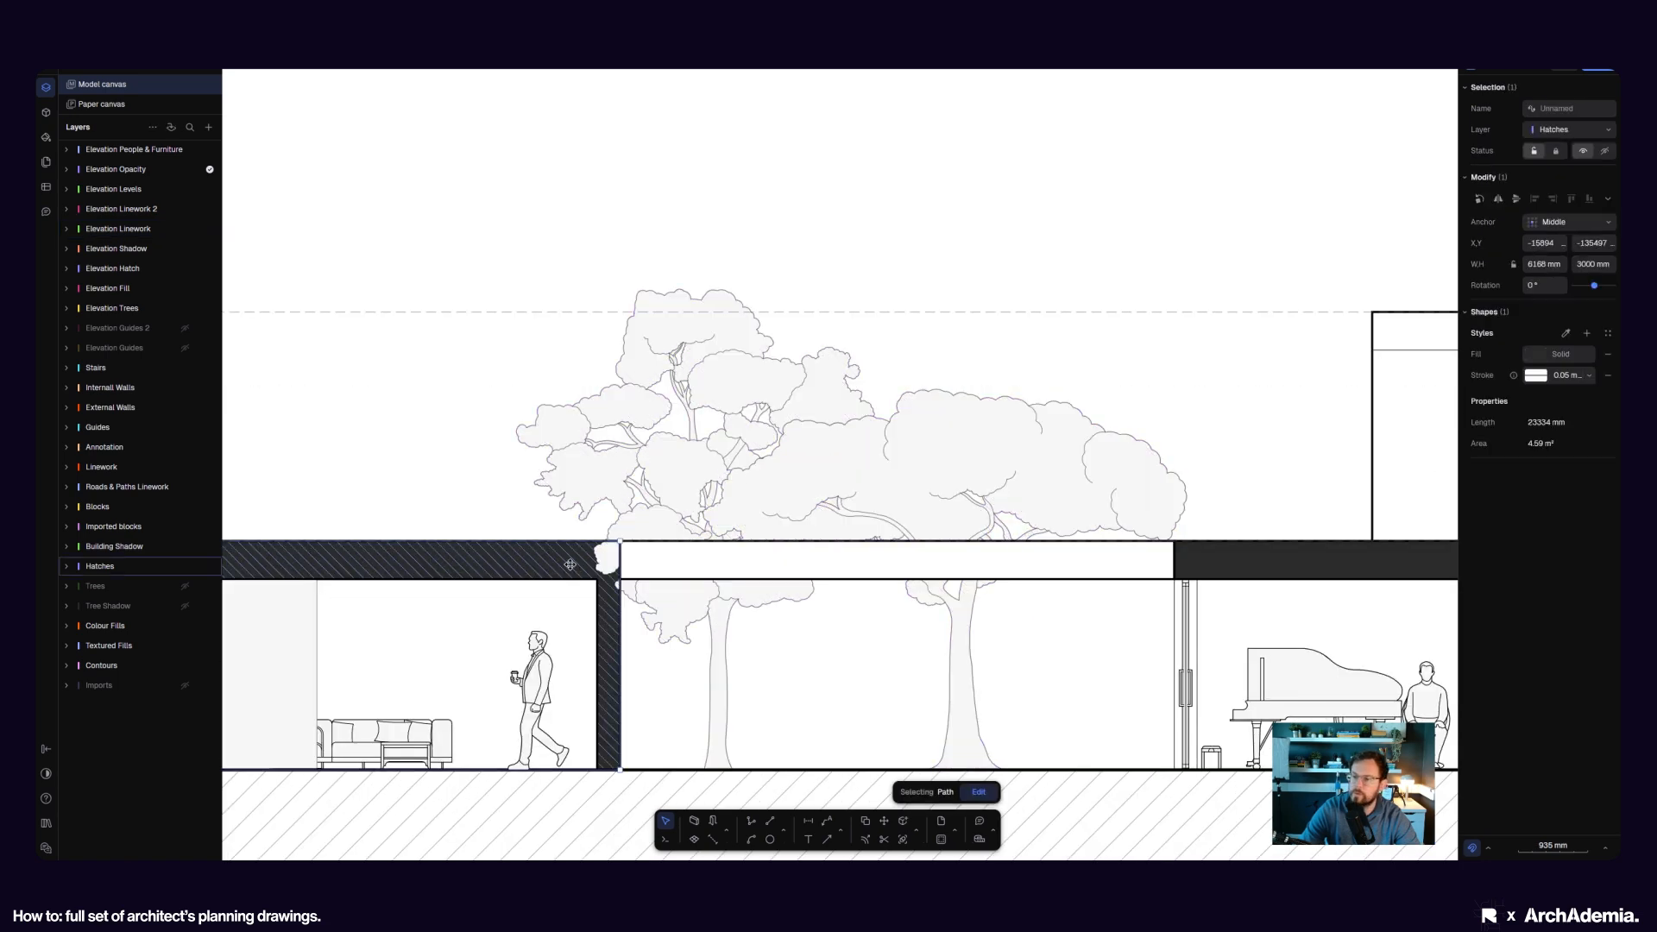
pyautogui.click(598, 473)
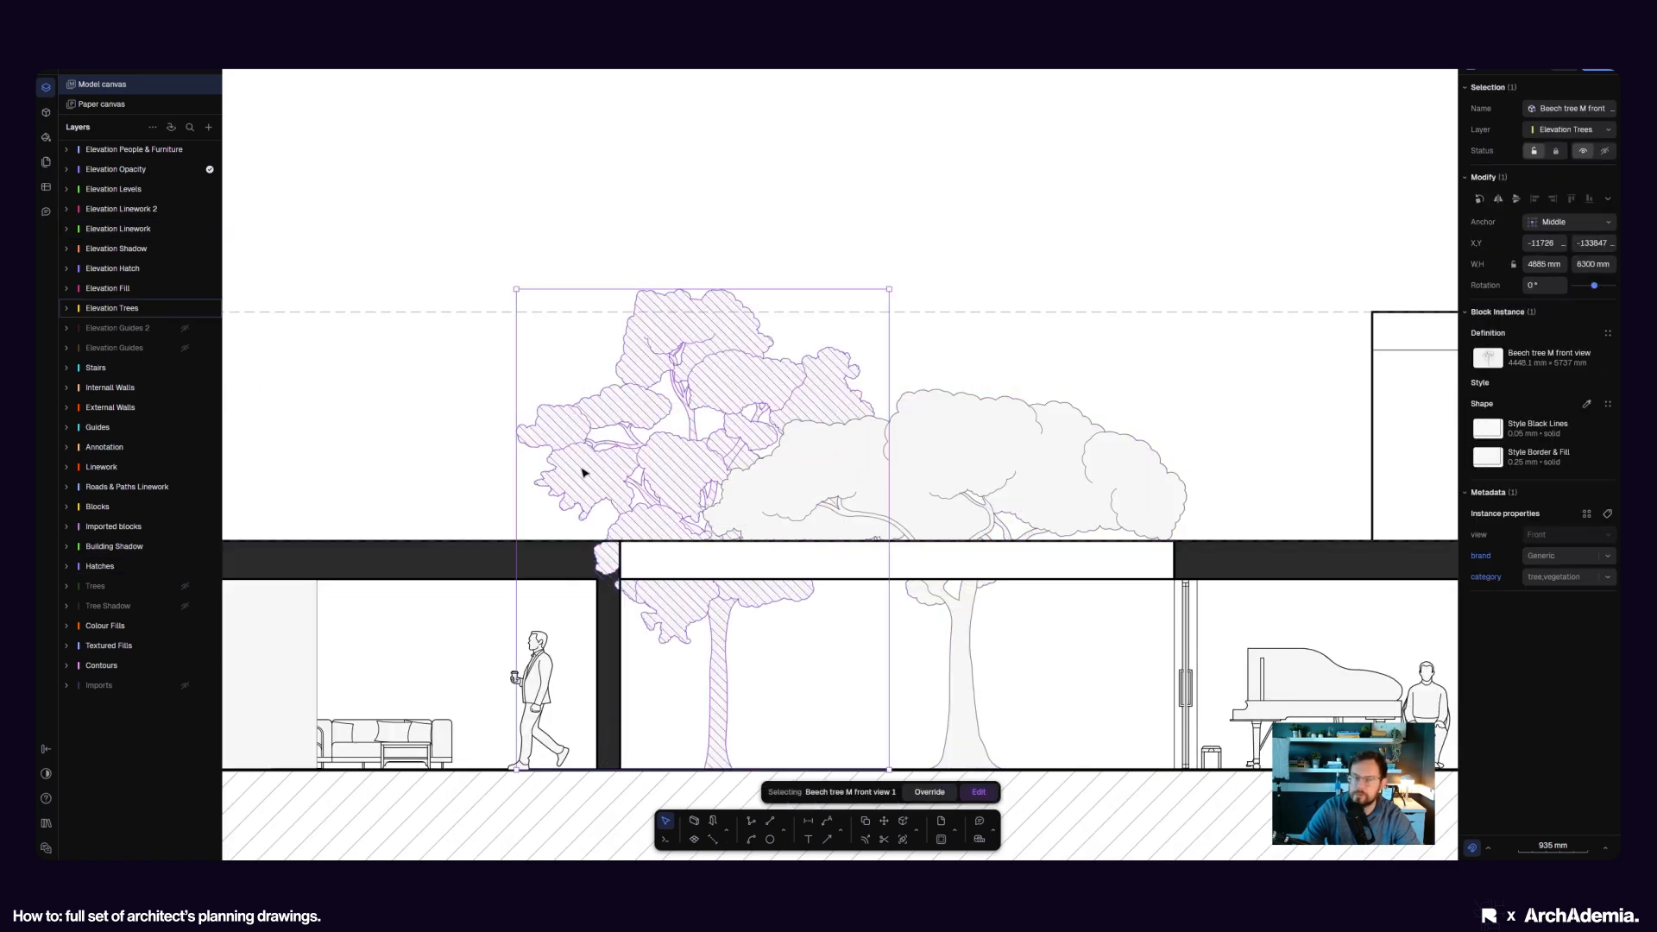
pyautogui.click(376, 425)
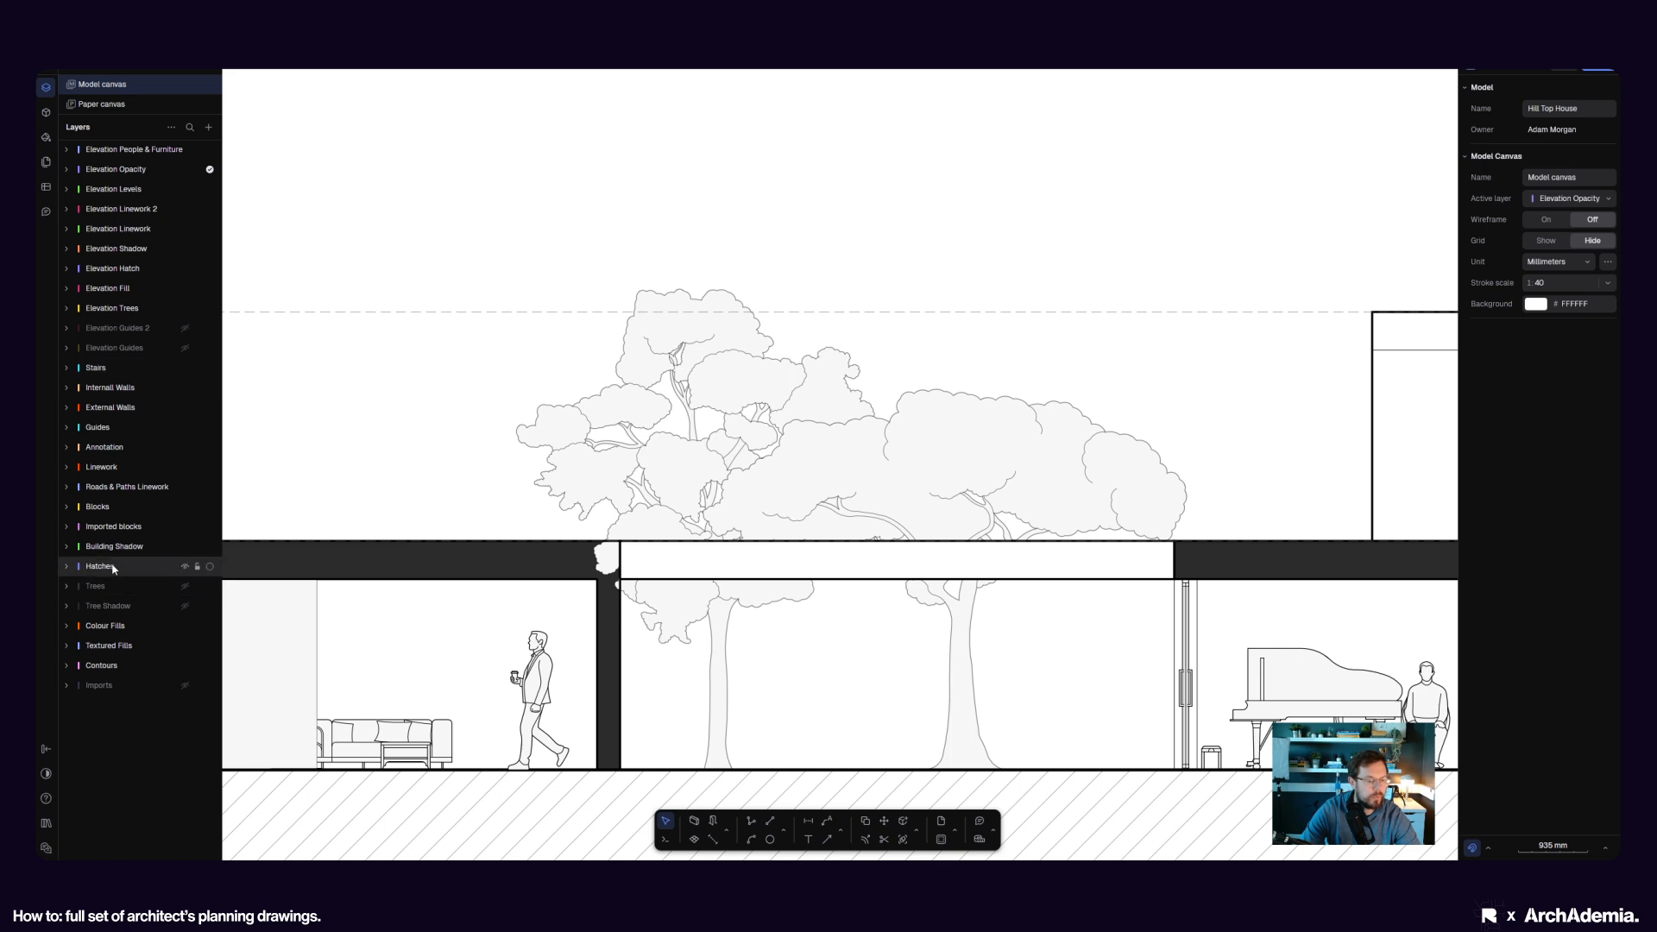
pyautogui.click(610, 462)
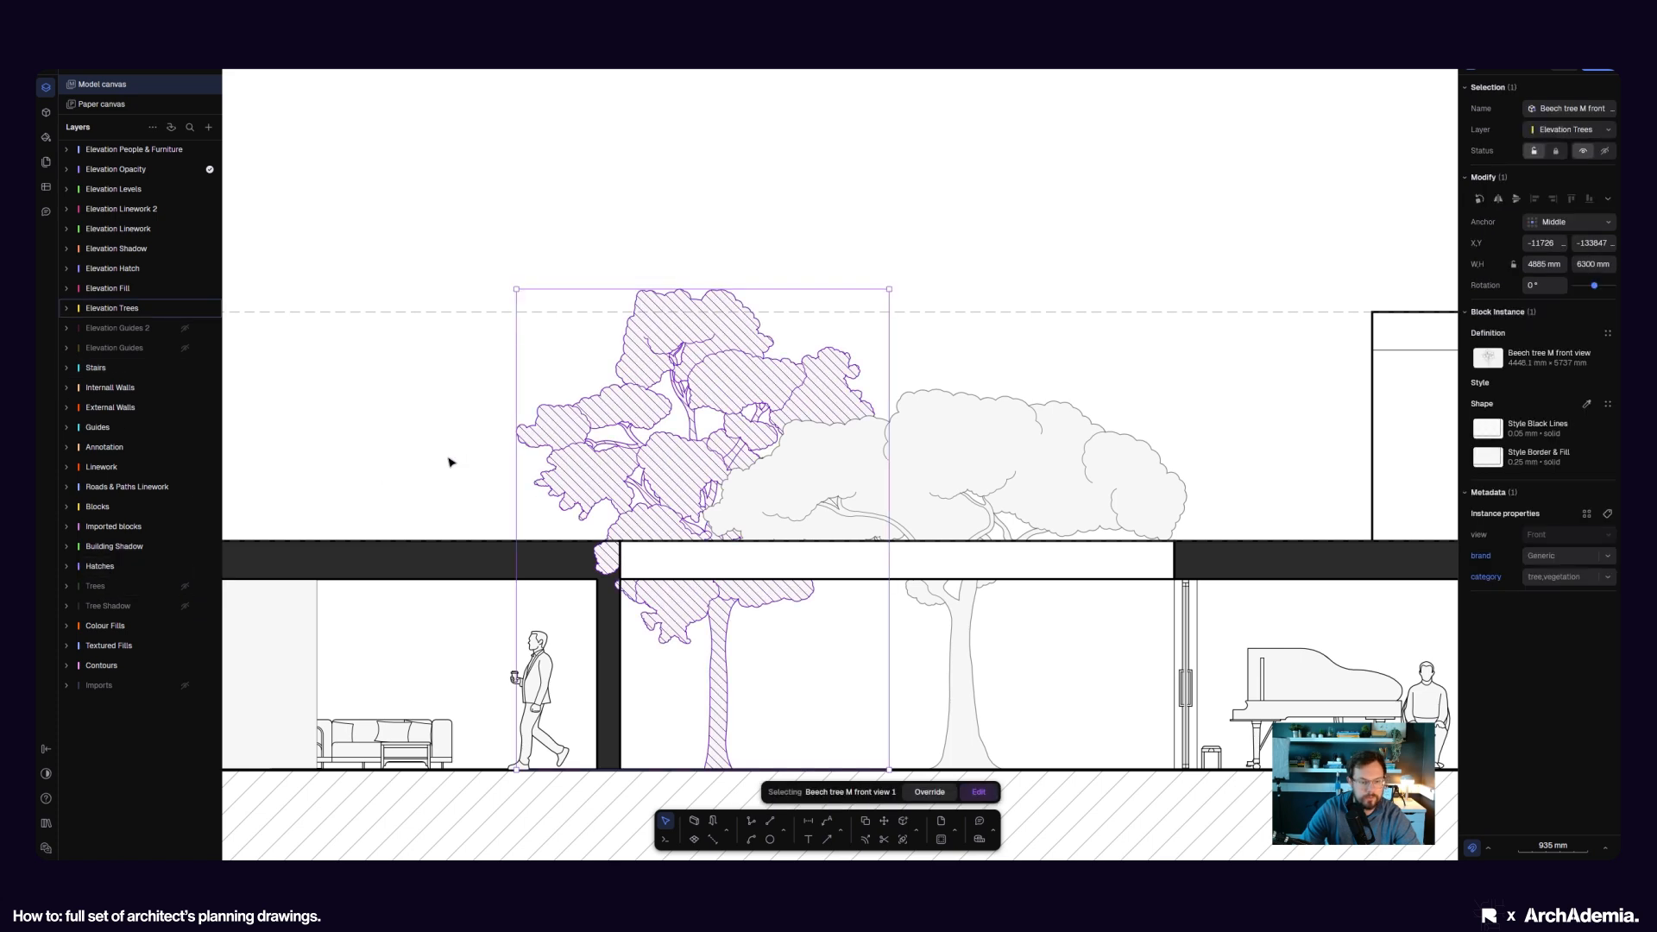
pyautogui.click(448, 463)
pyautogui.click(476, 565)
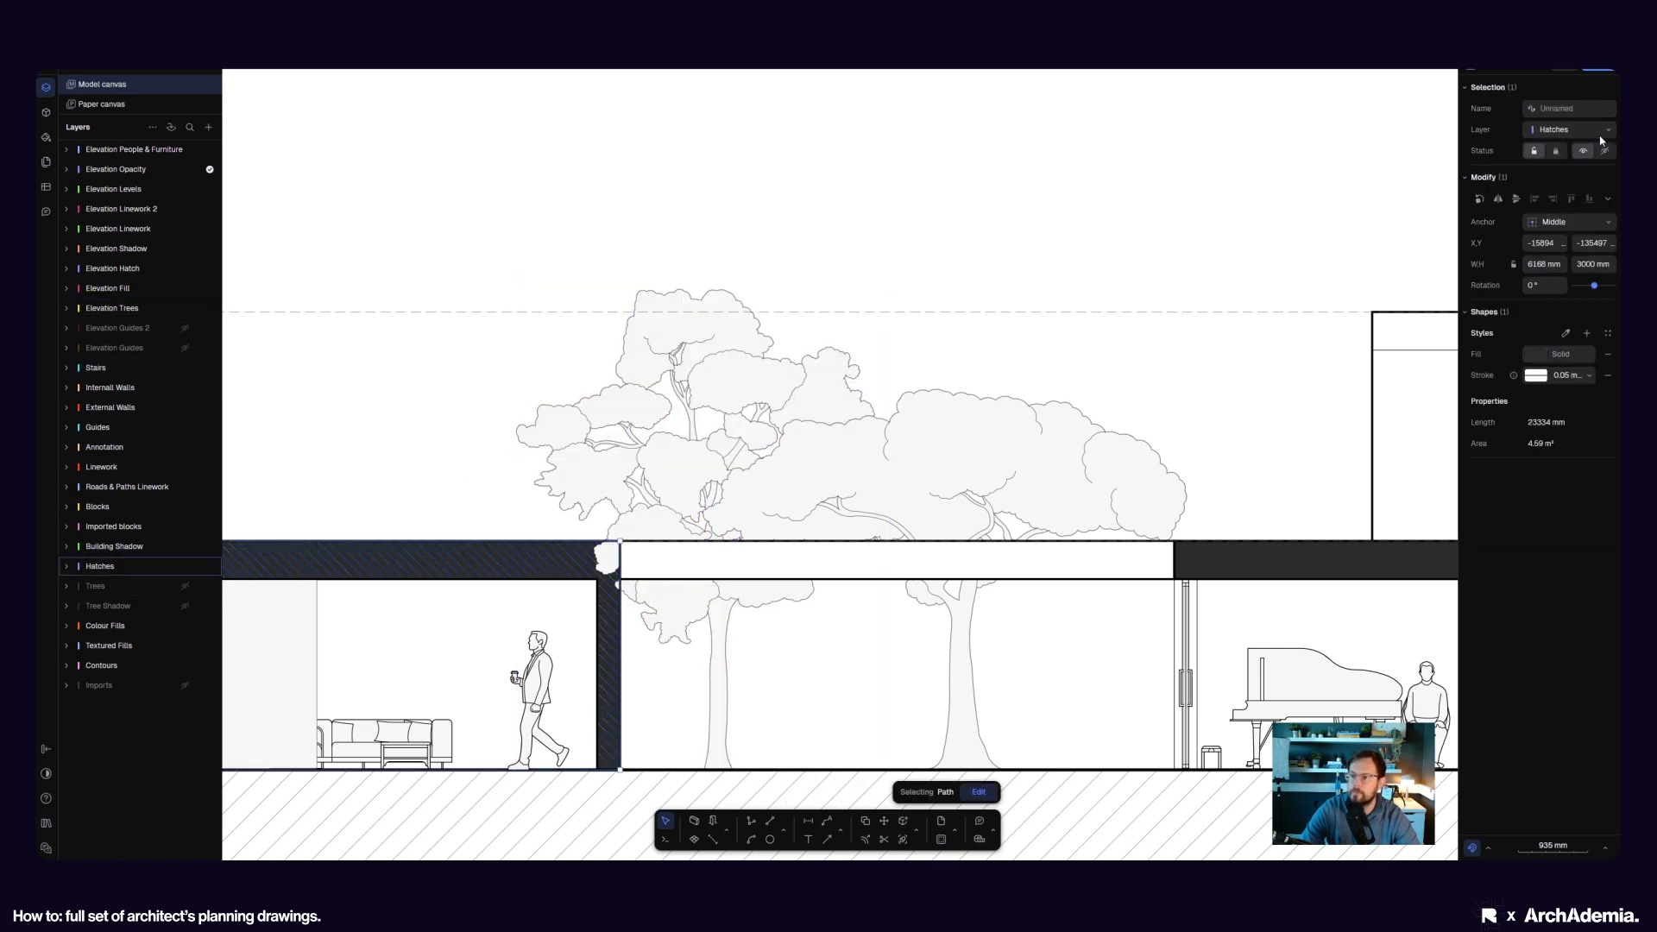
pyautogui.click(1598, 132)
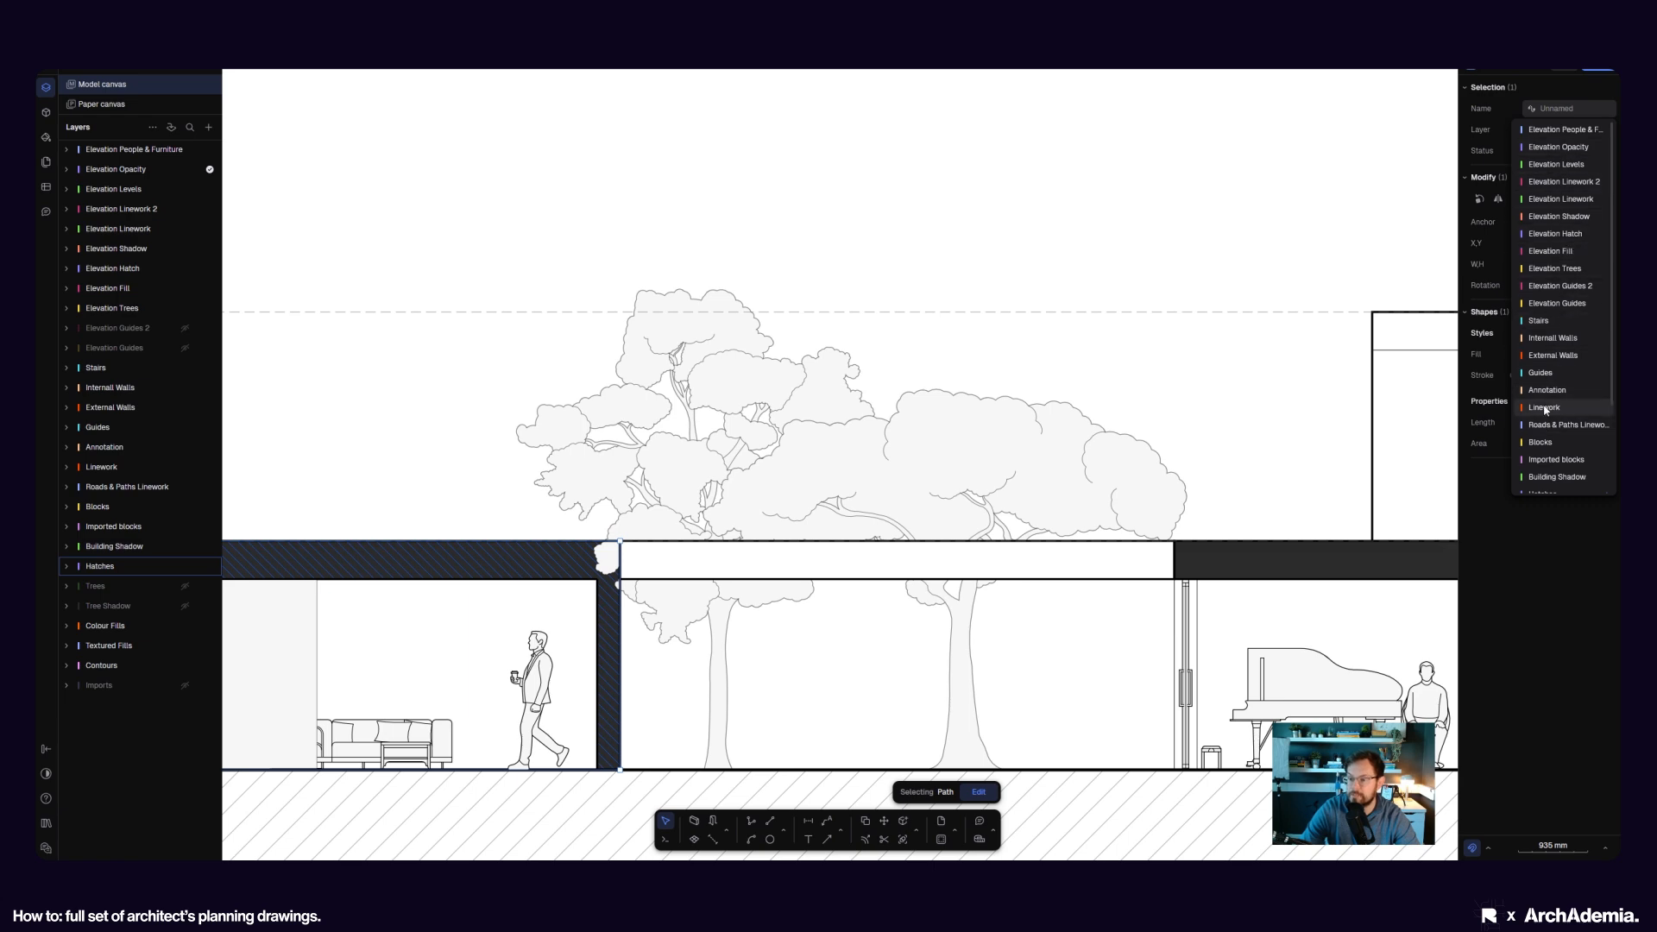
pyautogui.click(1551, 251)
pyautogui.press('Escape')
pyautogui.scroll(5, 492, 528)
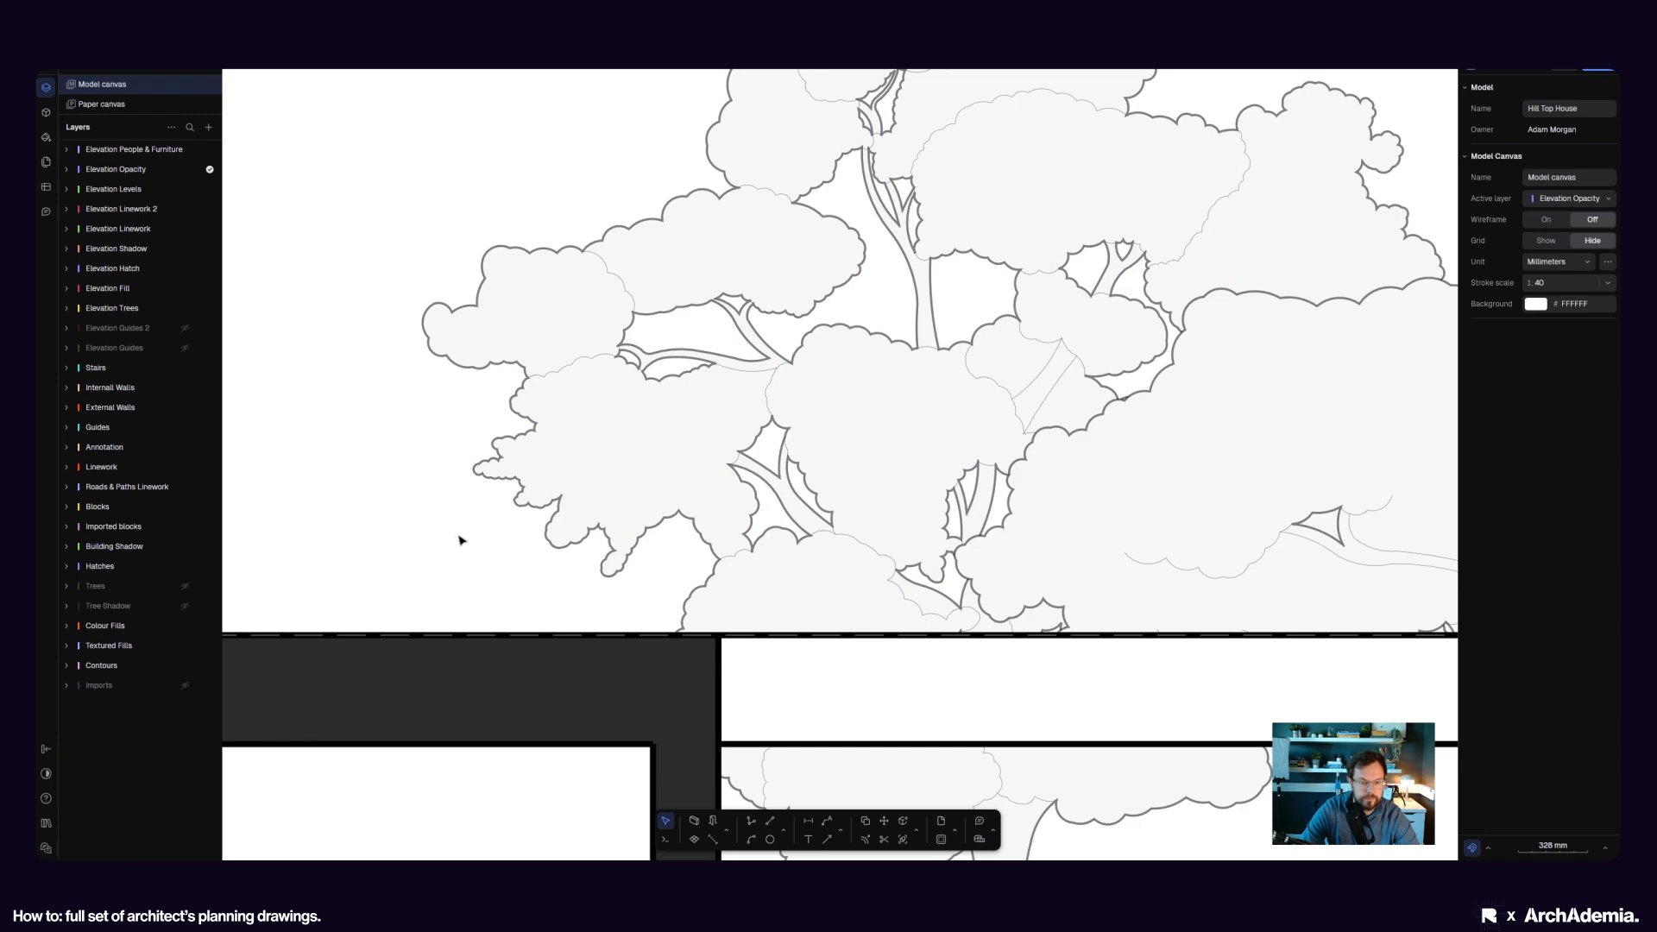
# - Review the section against the elevation above, then examine the hallway and its side furniture on the ground-floor plan
pyautogui.scroll(-5, 460, 541)
pyautogui.scroll(-8, 399, 550)
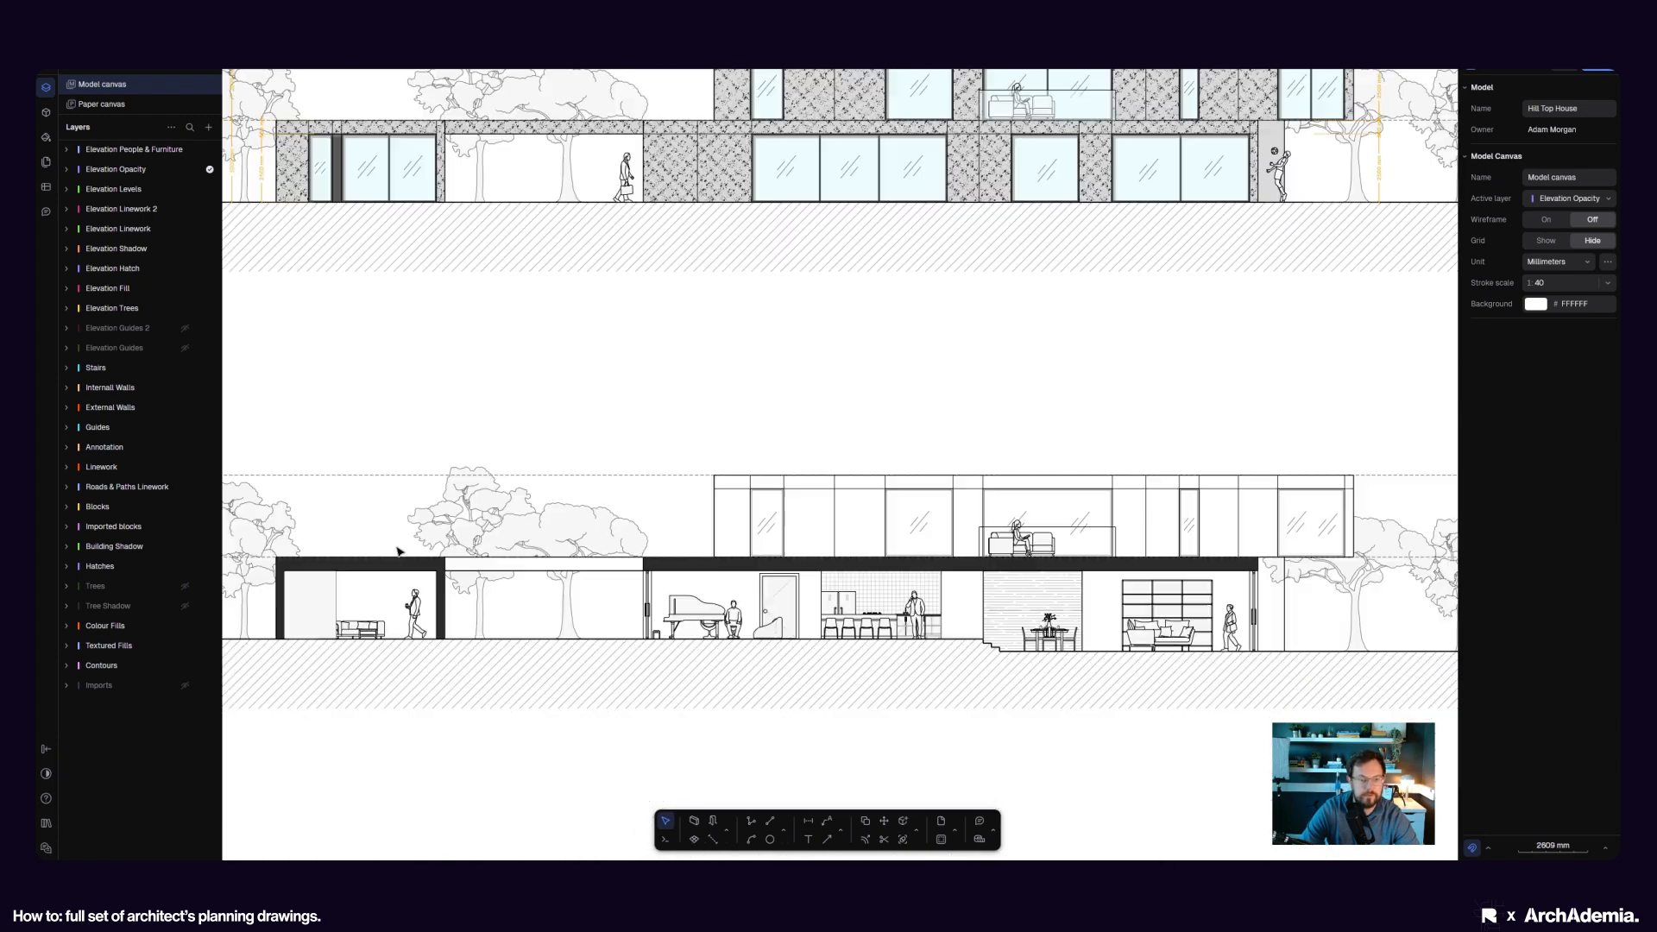
pyautogui.moveTo(426, 436); pyautogui.dragTo(632, 472, button='middle')
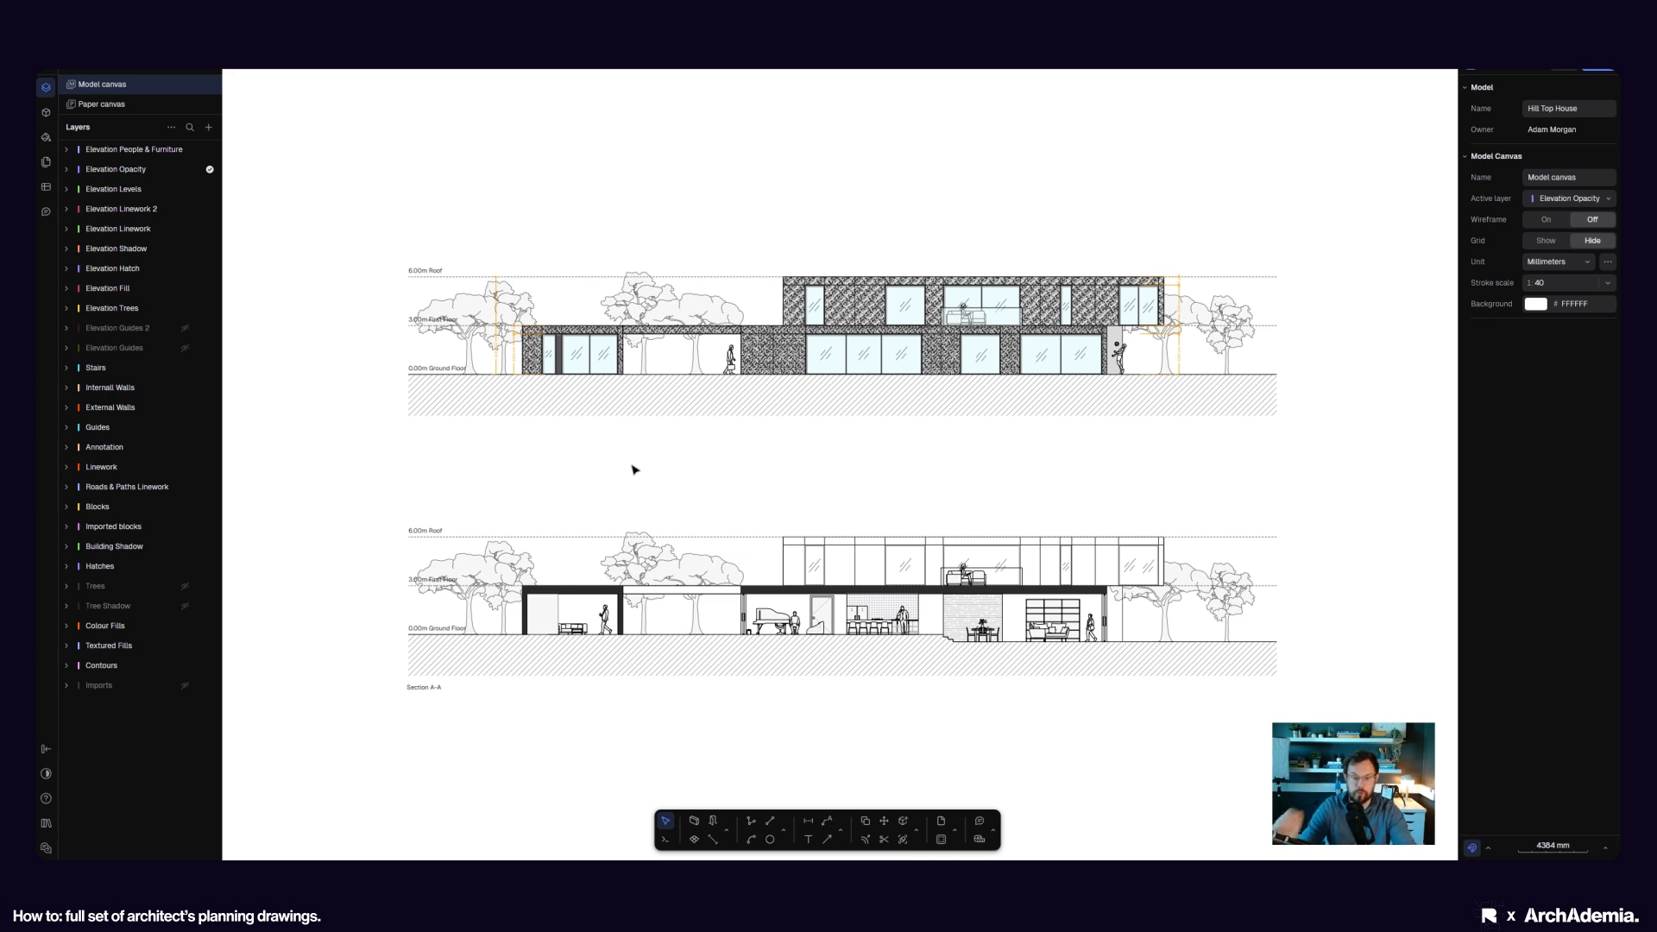
pyautogui.moveTo(664, 466)
pyautogui.mouseDown(button='middle')
pyautogui.moveTo(651, 435)
pyautogui.moveTo(656, 458)
pyautogui.mouseUp(button='middle')
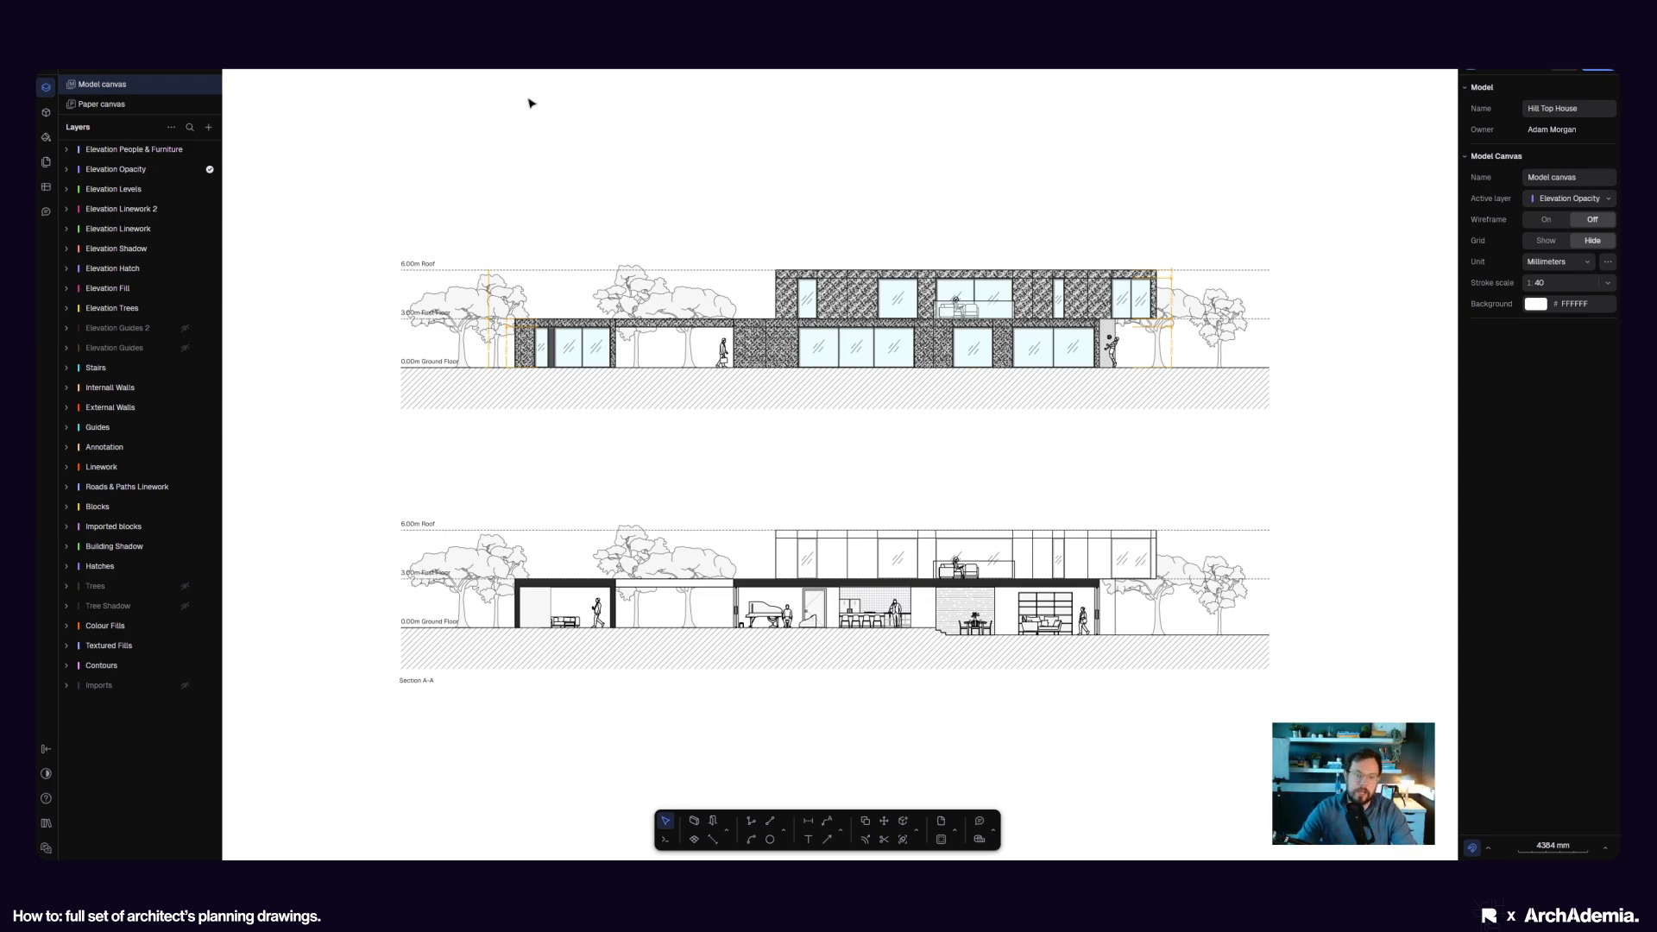
pyautogui.scroll(-8, 657, 470)
pyautogui.scroll(12, 721, 351)
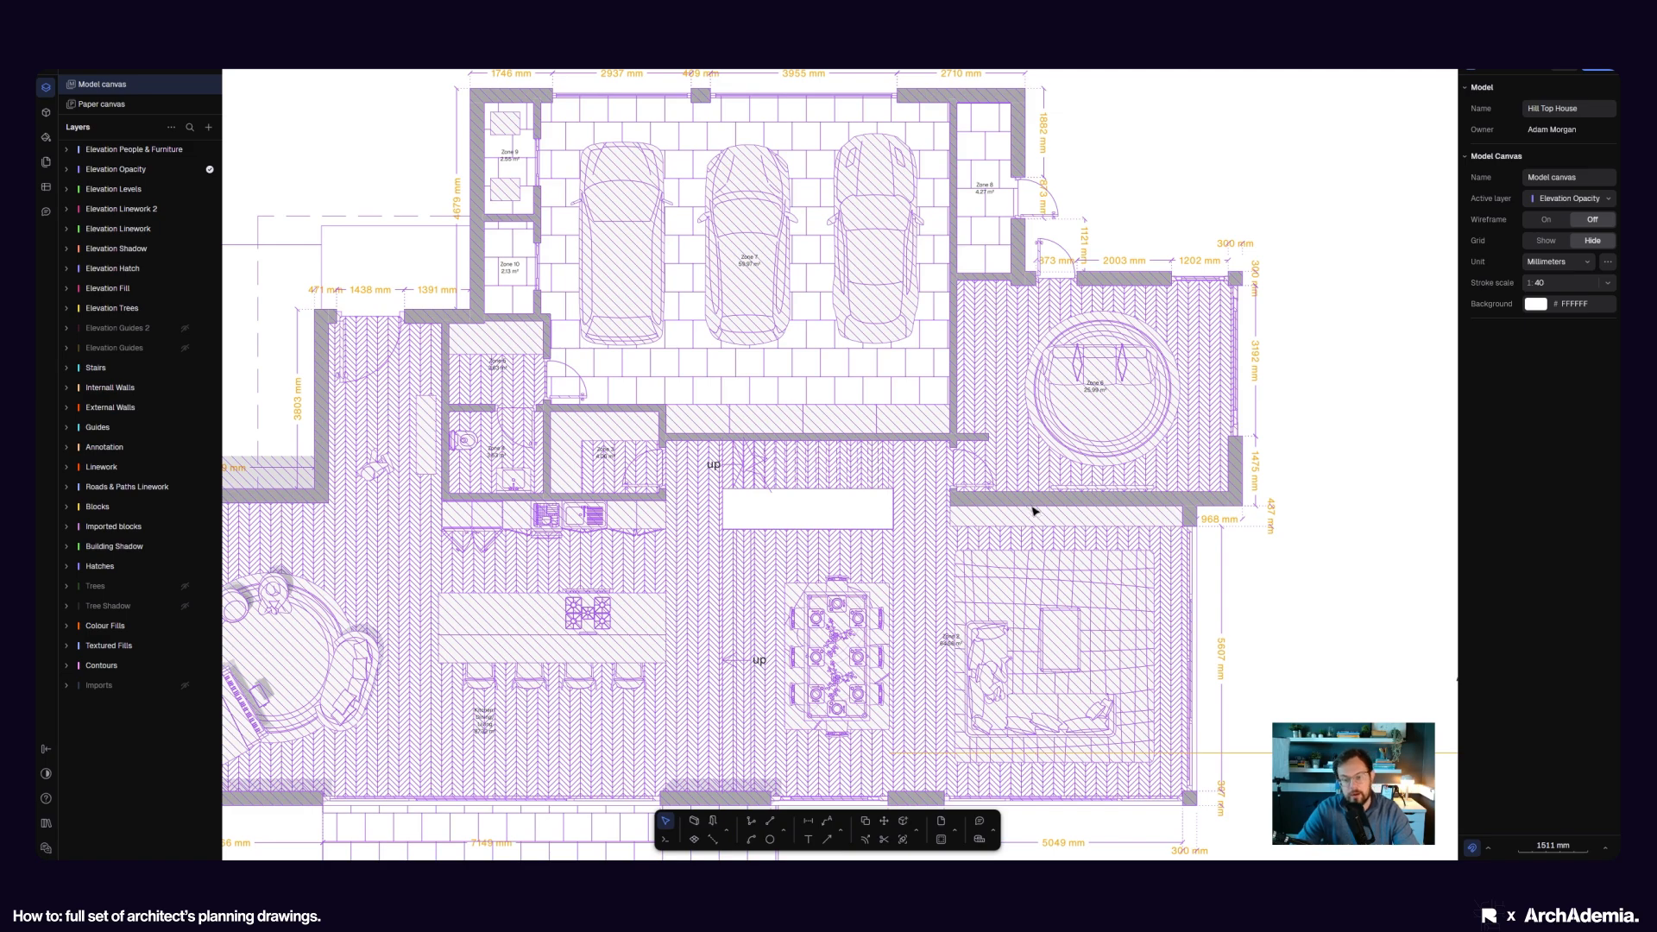
pyautogui.moveTo(359, 454); pyautogui.dragTo(669, 451, button='middle')
pyautogui.scroll(5, 727, 466)
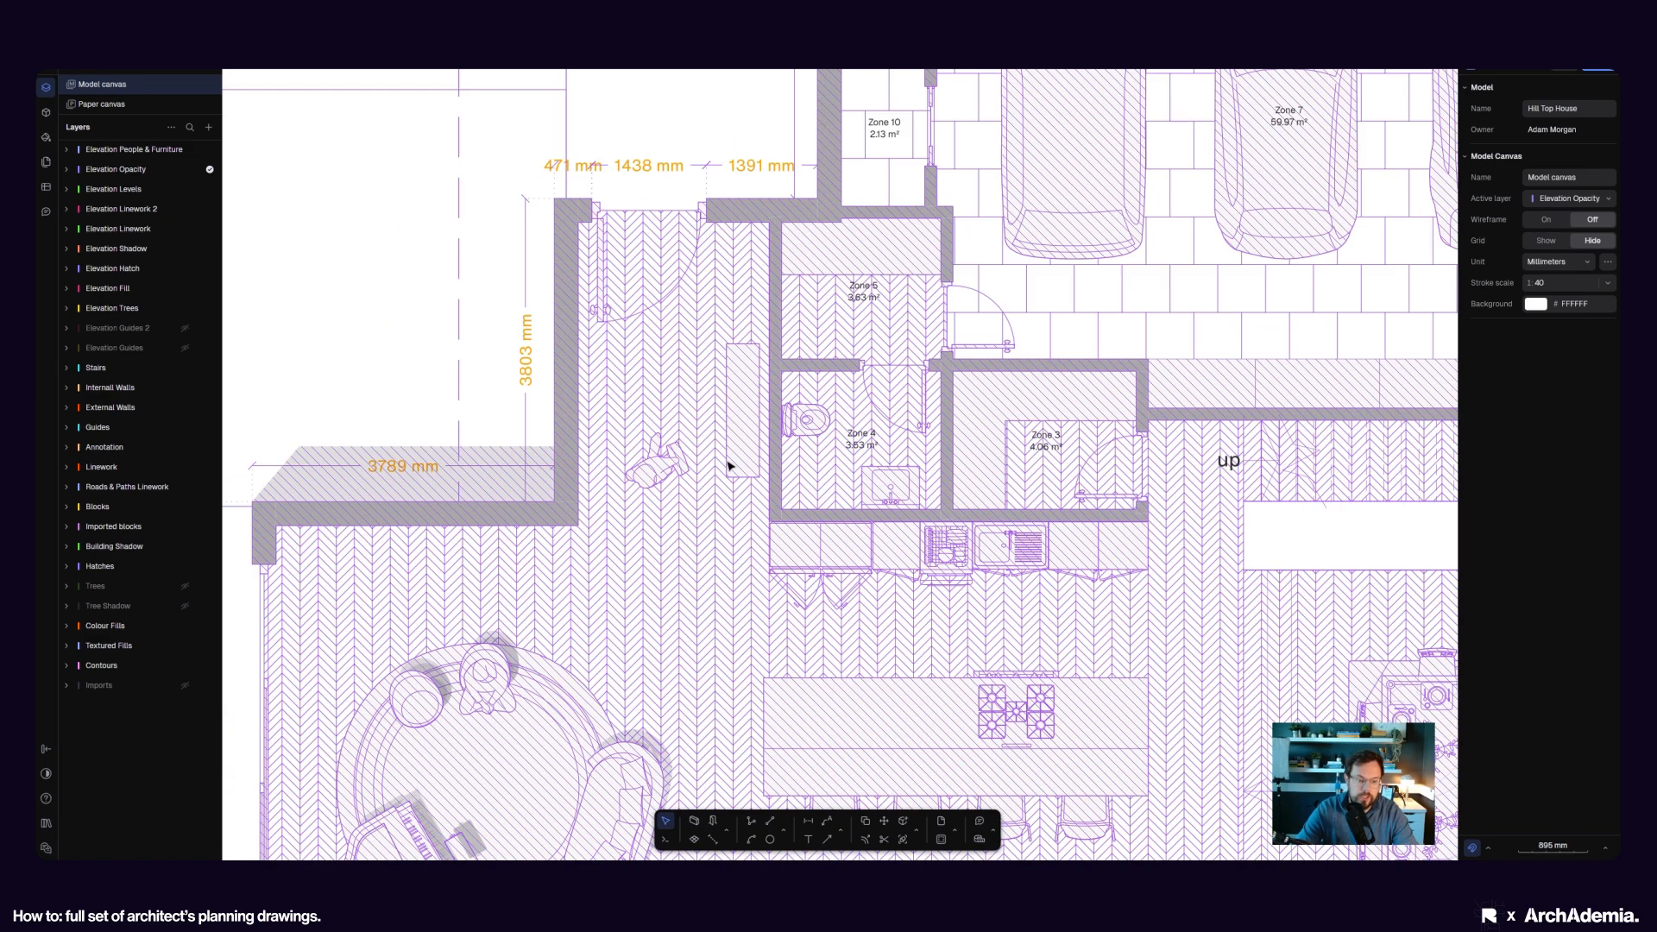
pyautogui.scroll(5, 728, 466)
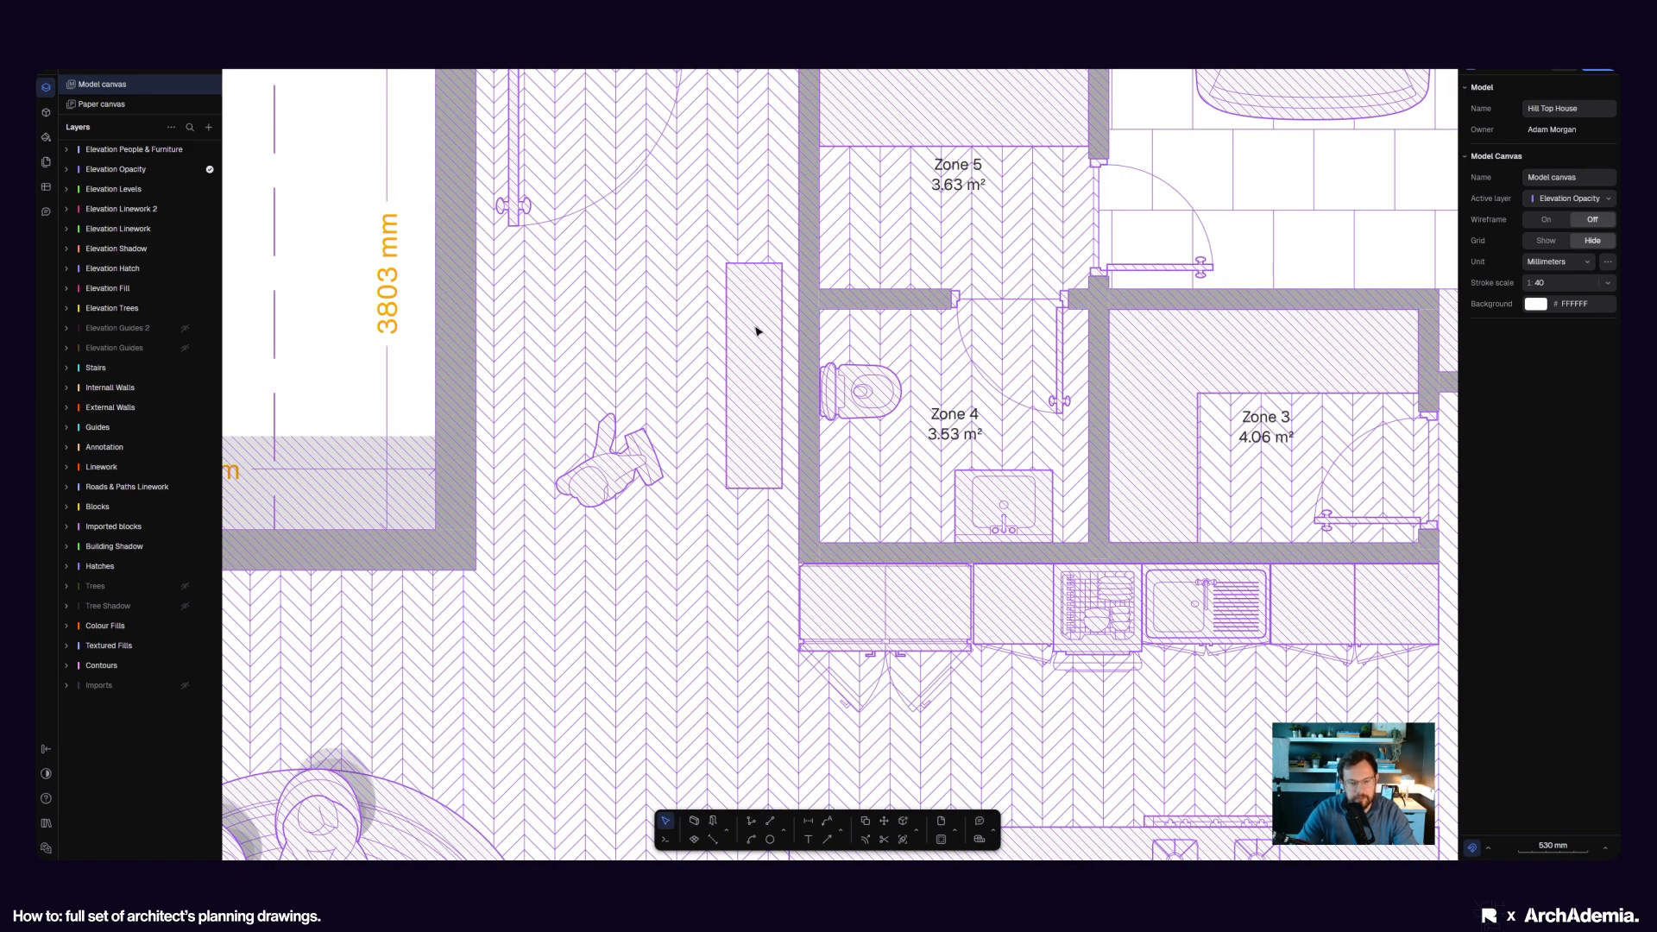
pyautogui.scroll(-10, 758, 331)
pyautogui.scroll(8, 742, 716)
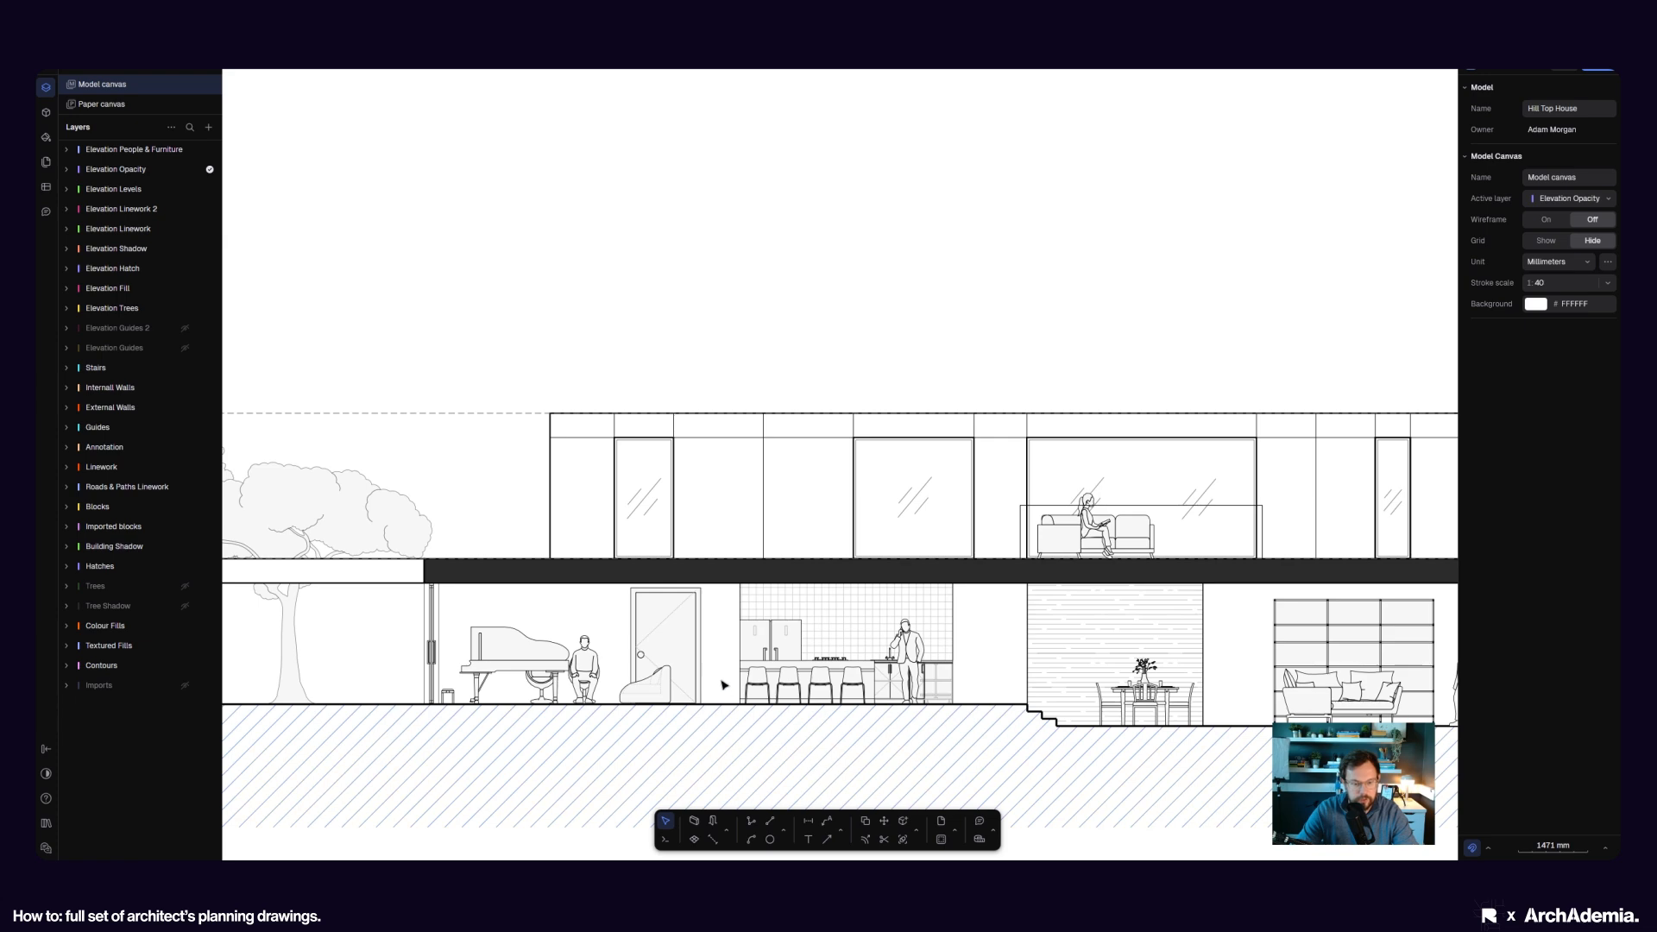
# - Search the Rayon block libraries for "side table"
pyautogui.click(45, 112)
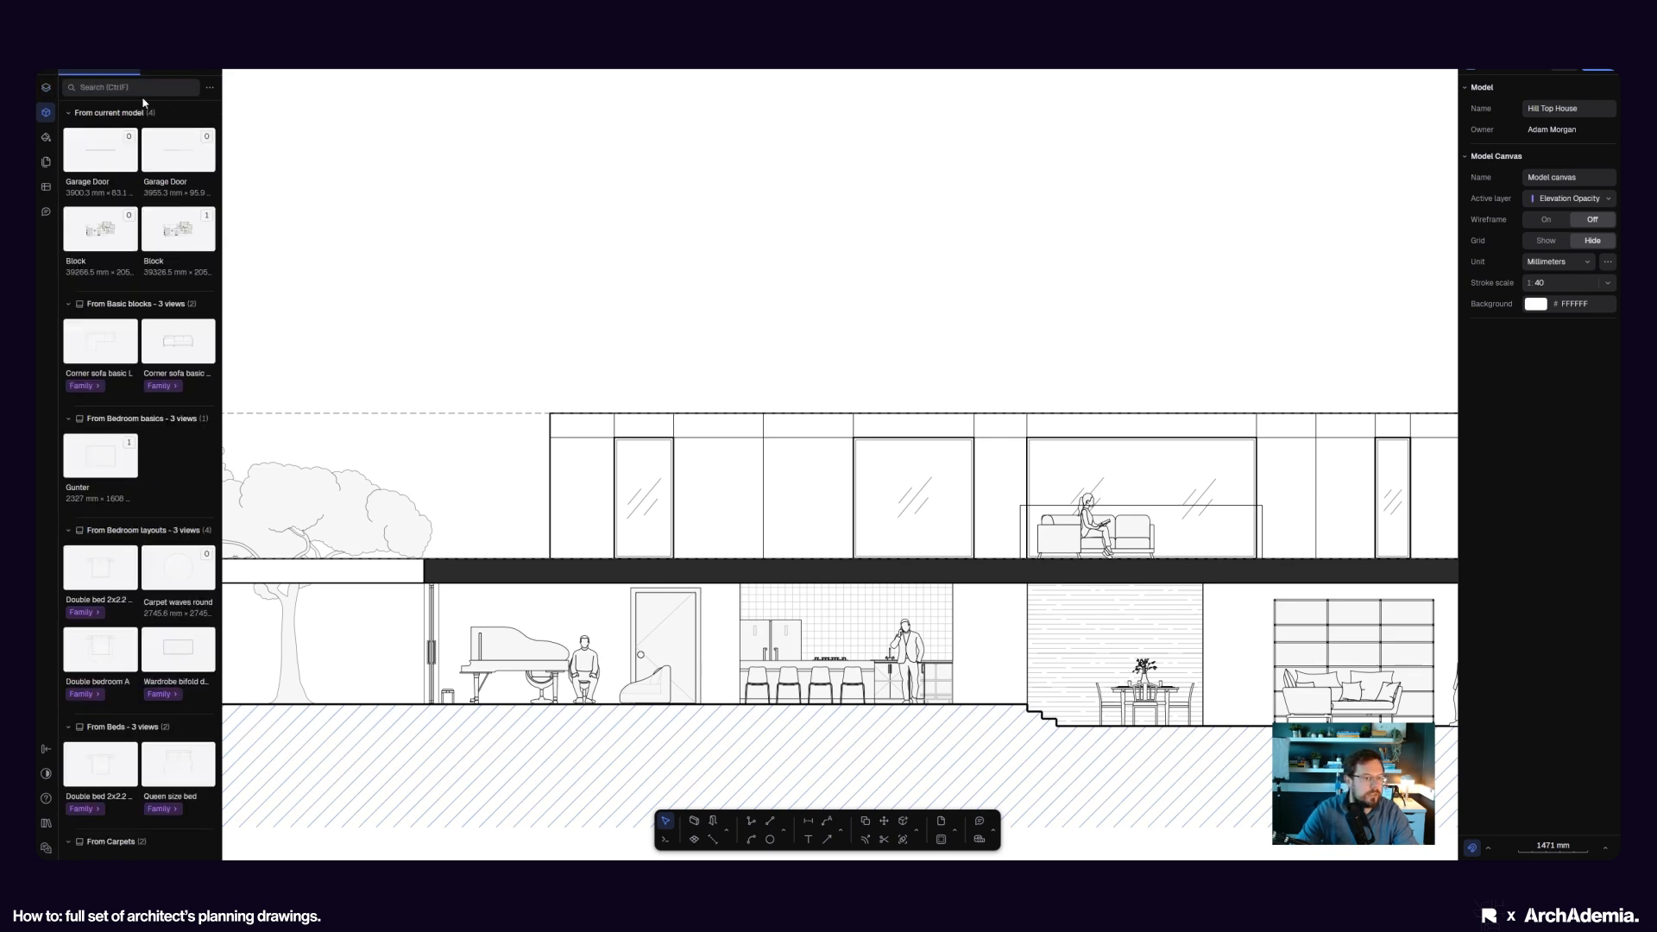
pyautogui.click(151, 90)
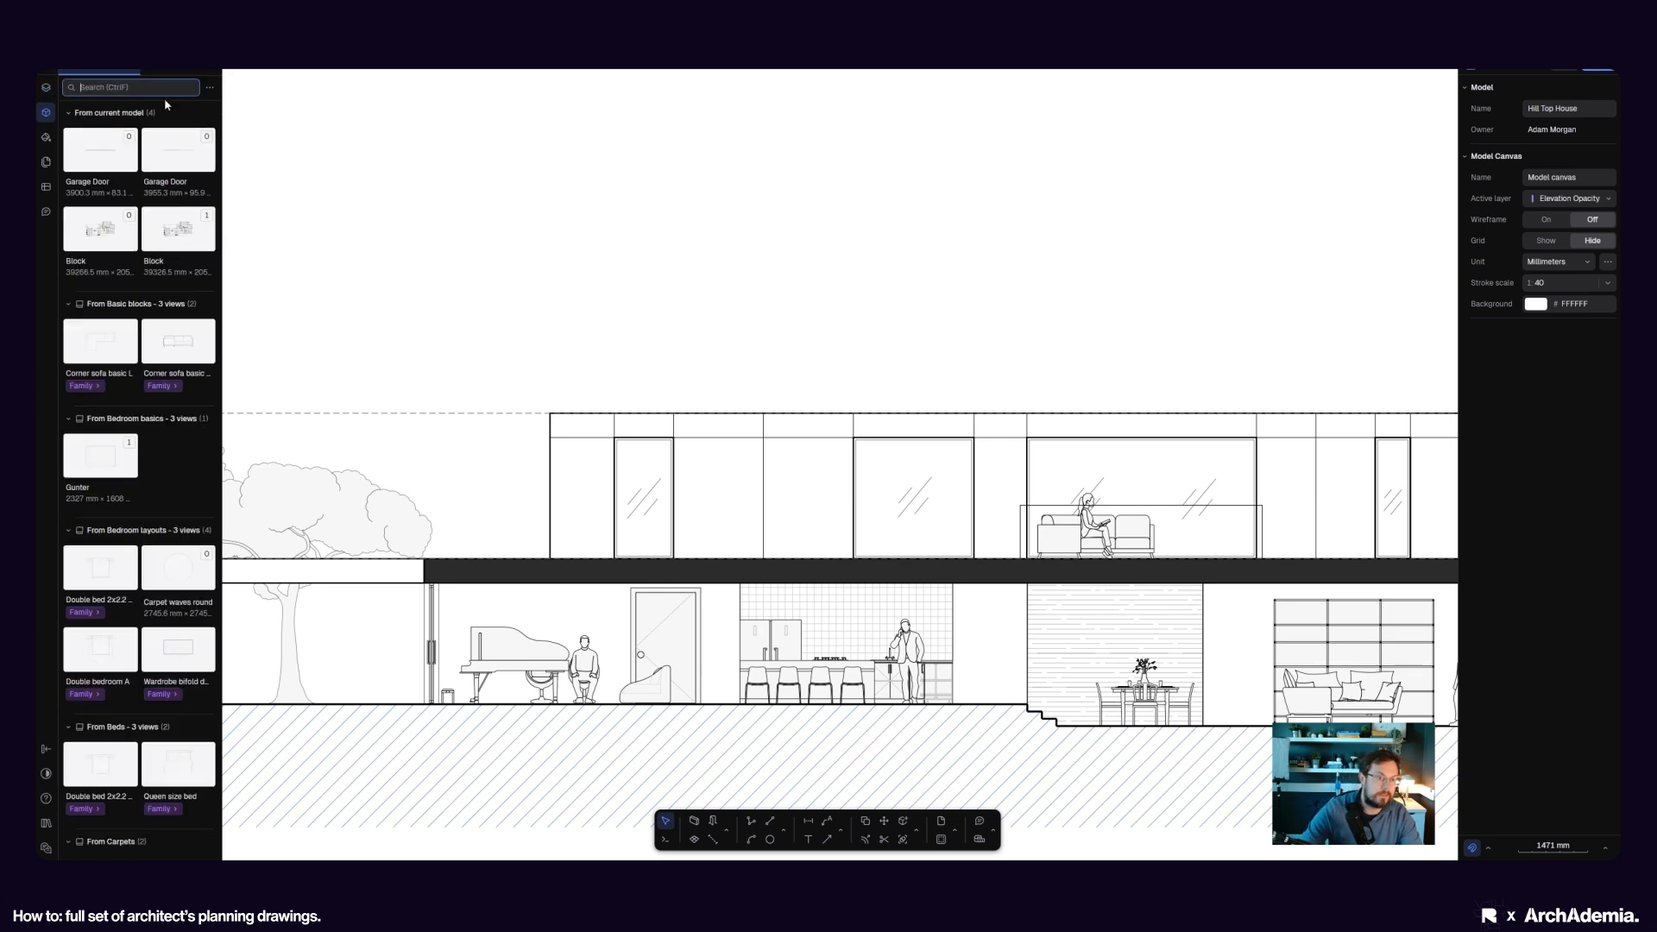
pyautogui.click(179, 71)
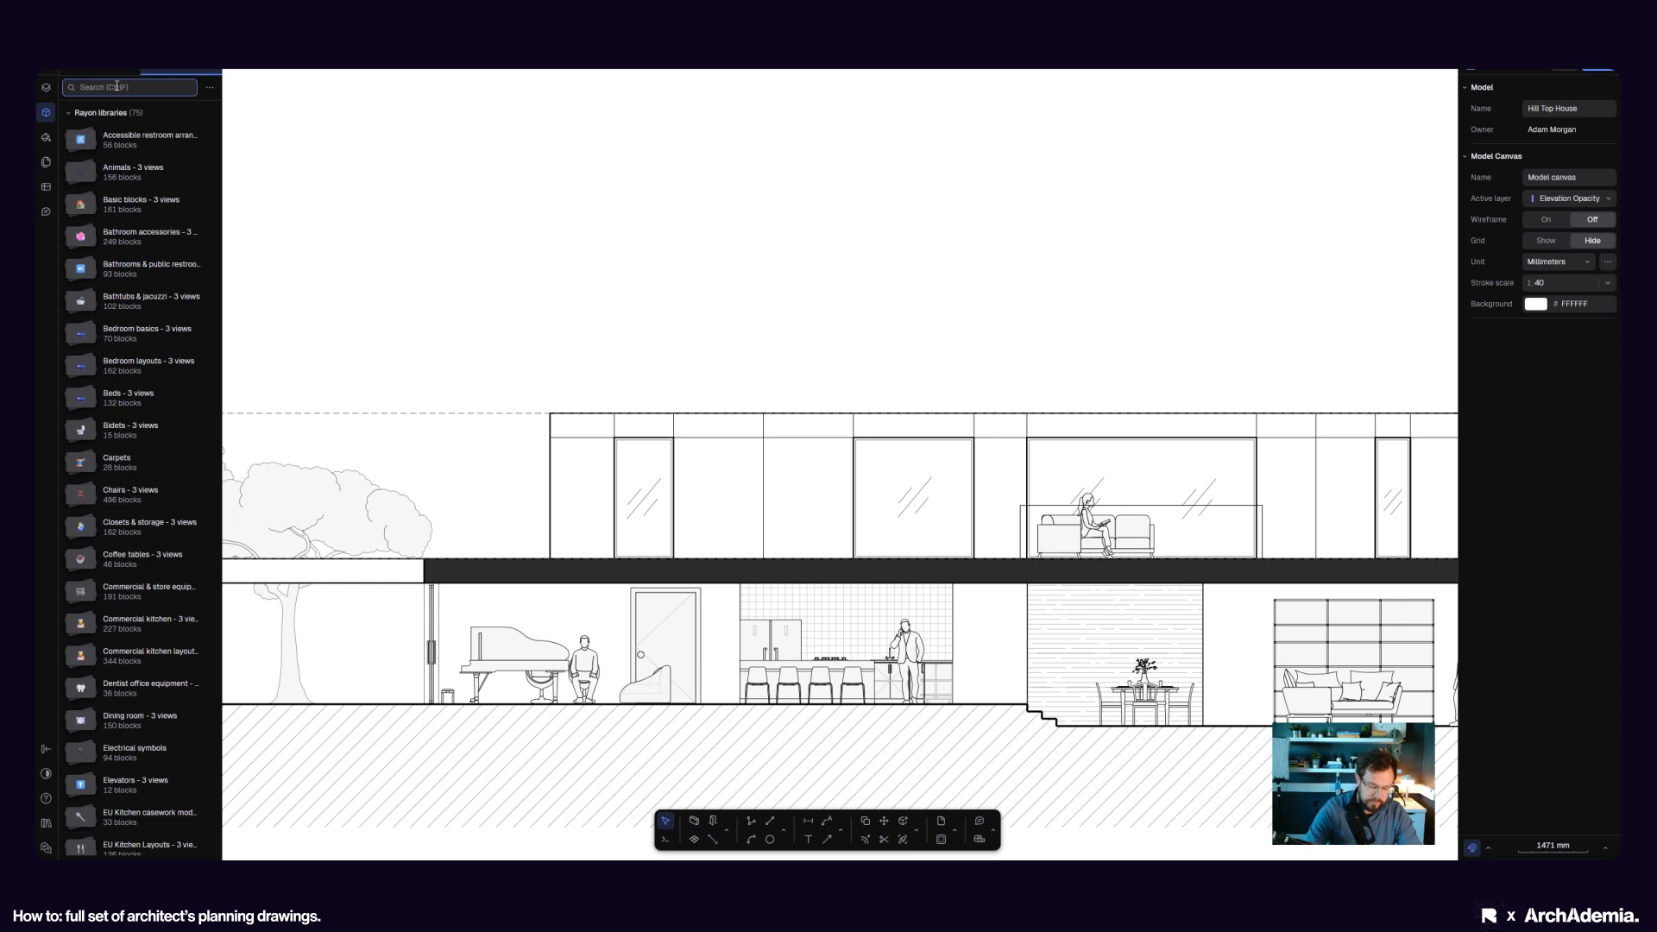
pyautogui.write('side table')
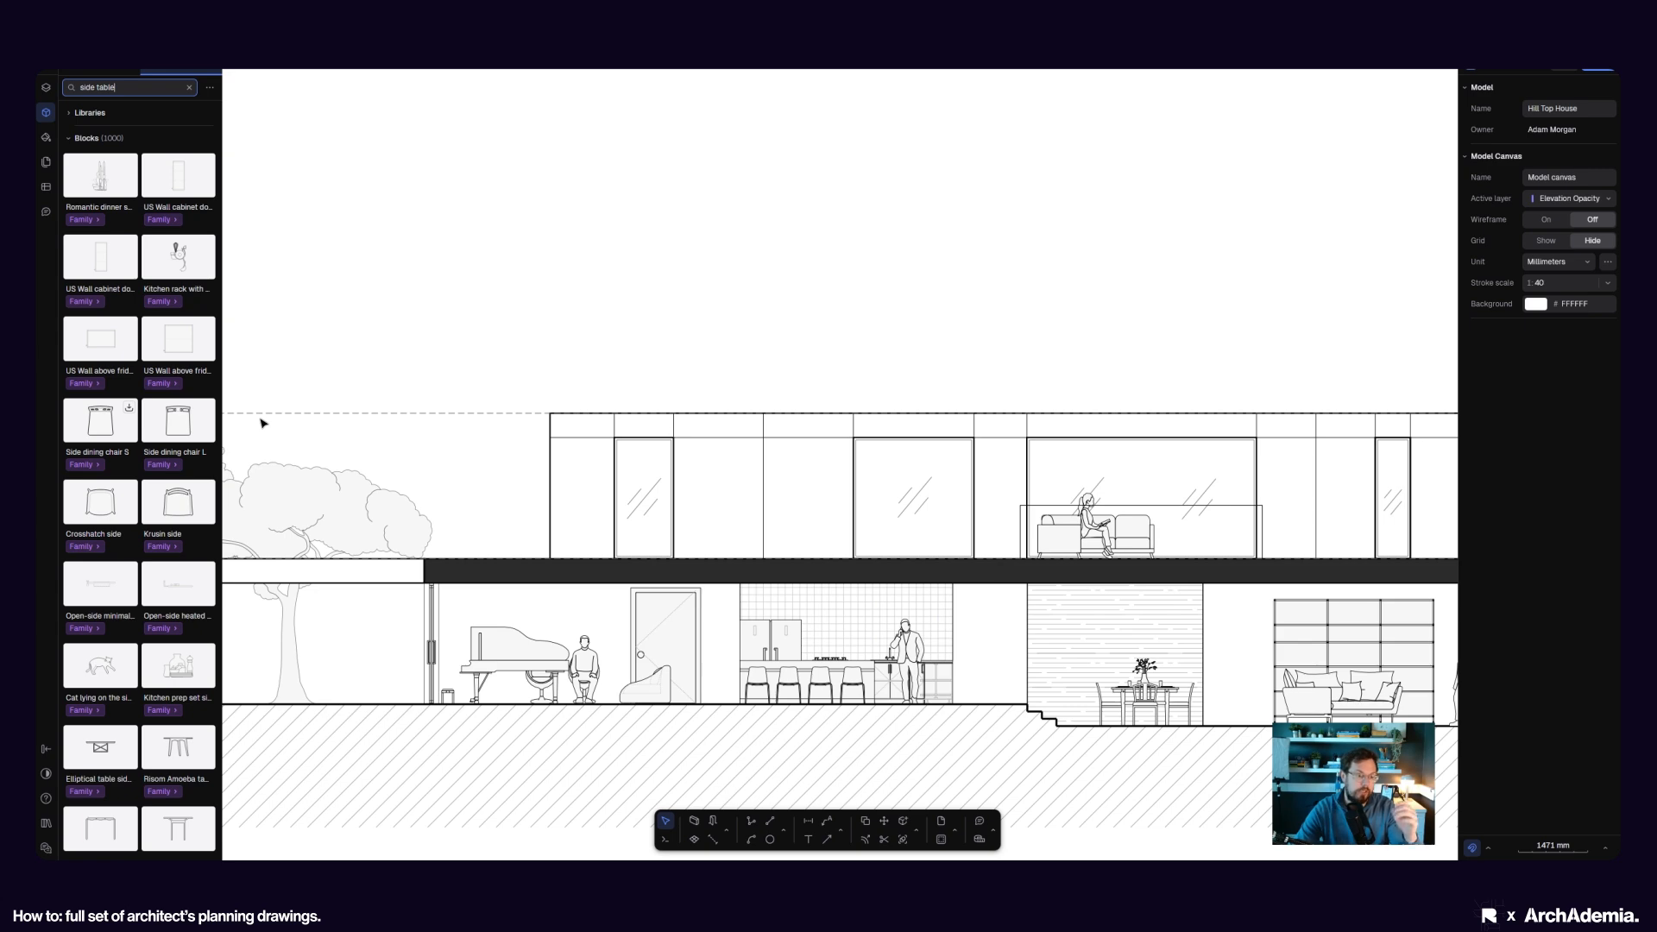
# - Examine the section's kitchen, stepped floor and dining area for places that need more furniture
pyautogui.scroll(-5, 649, 719)
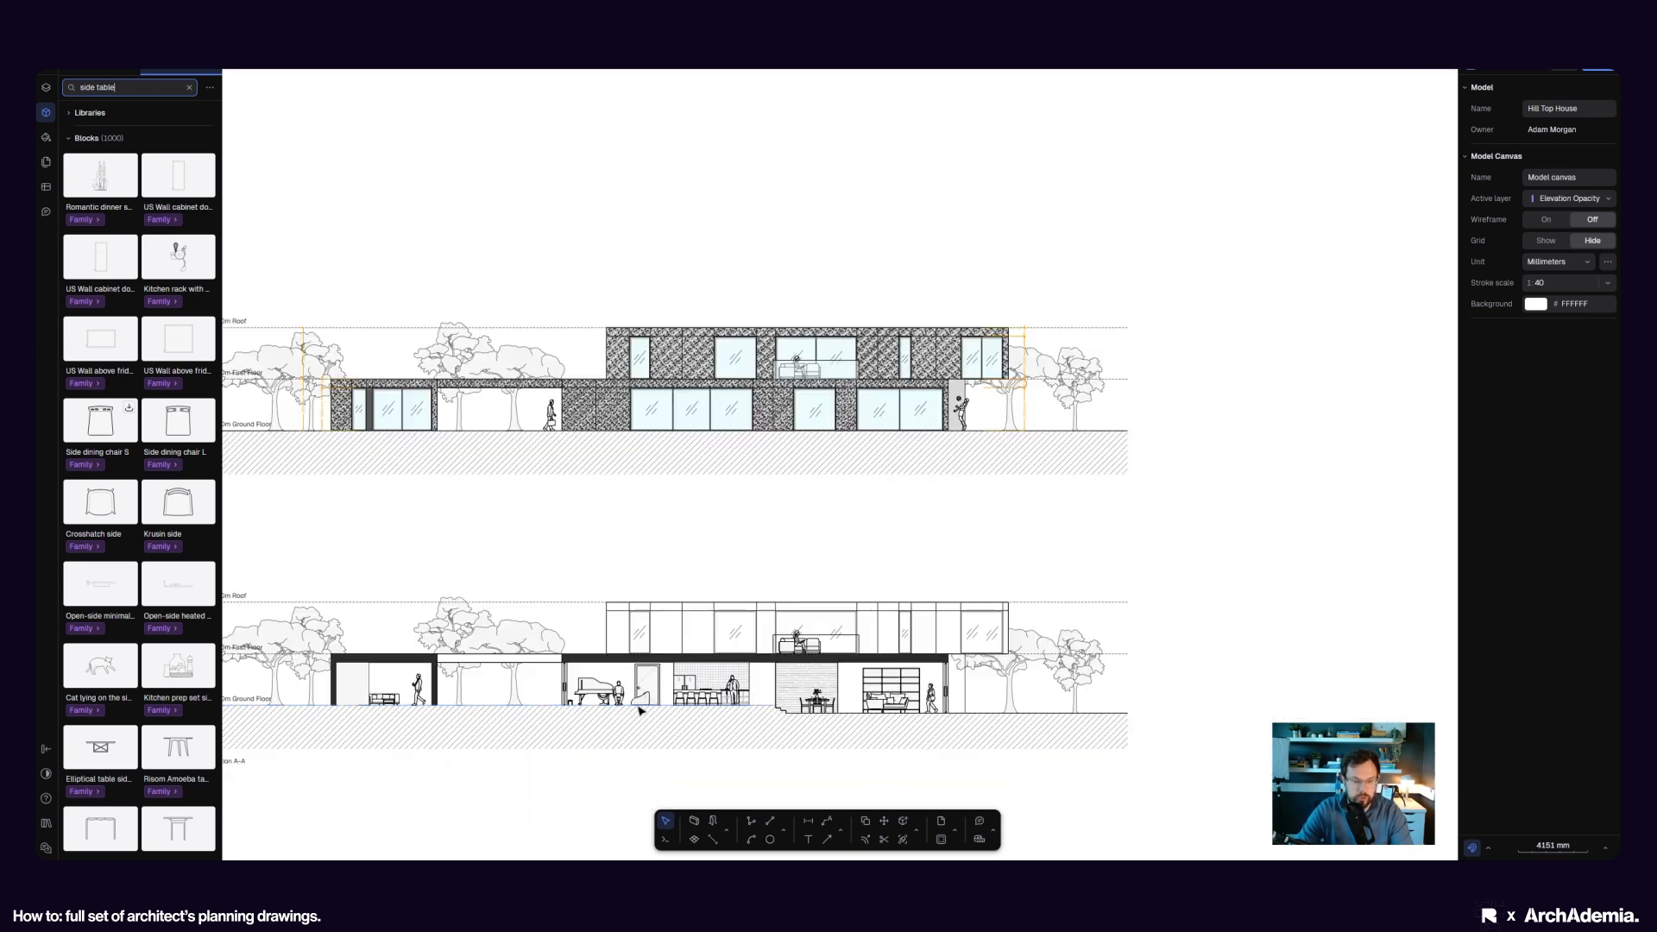
pyautogui.scroll(1, 670, 566)
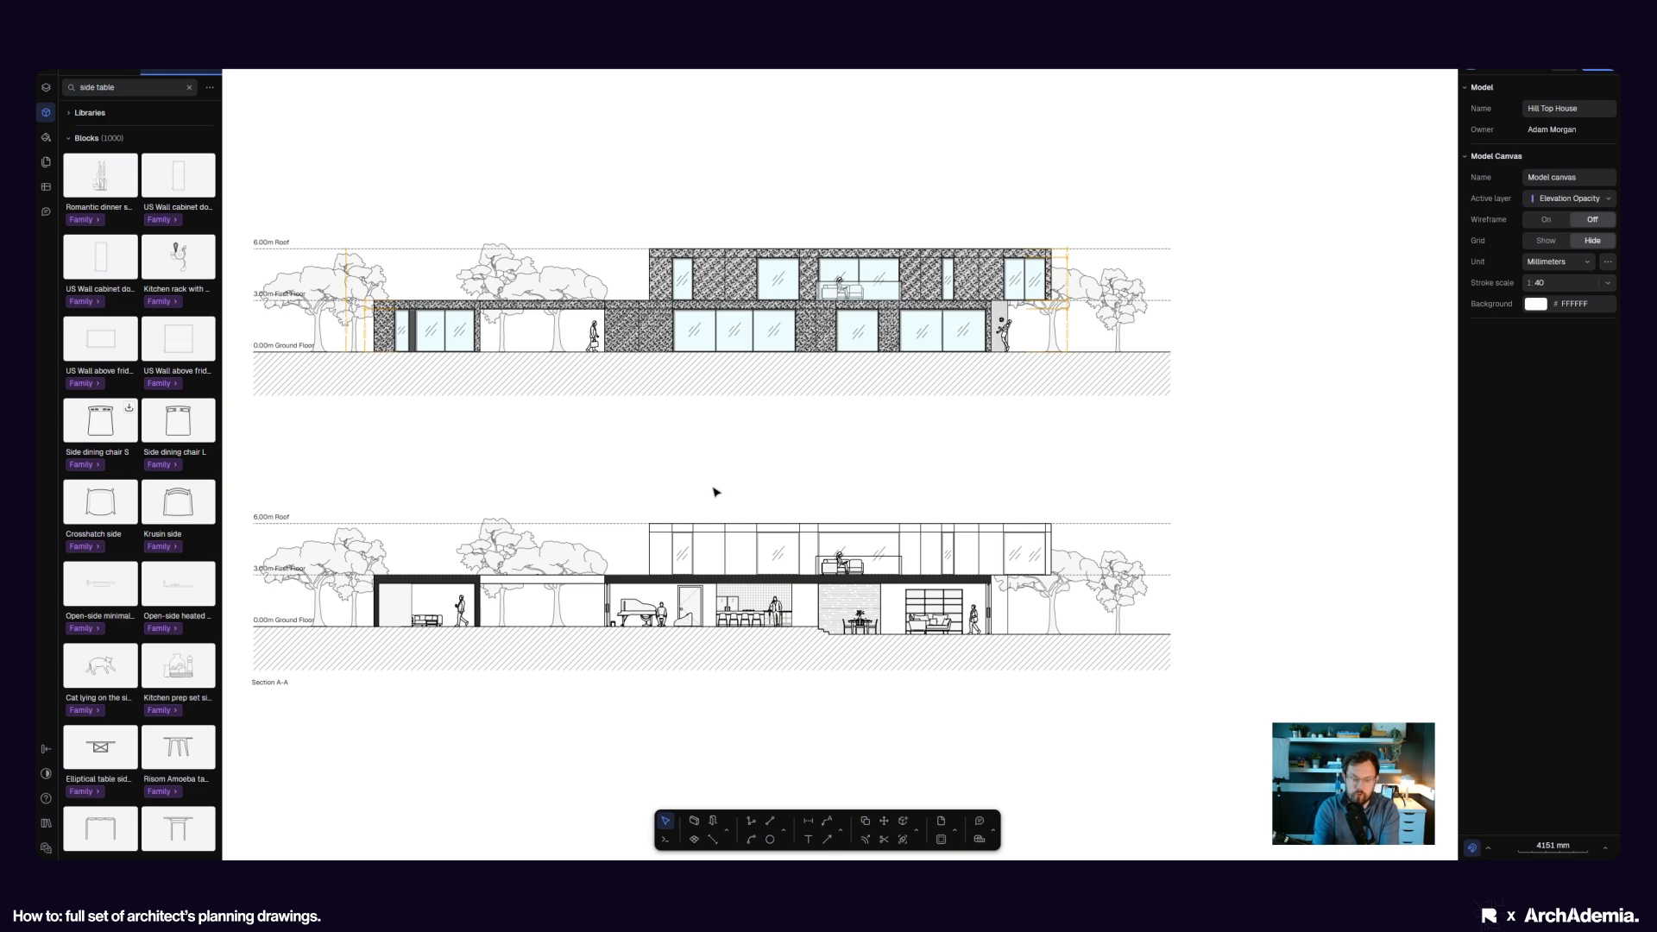
pyautogui.scroll(5, 805, 614)
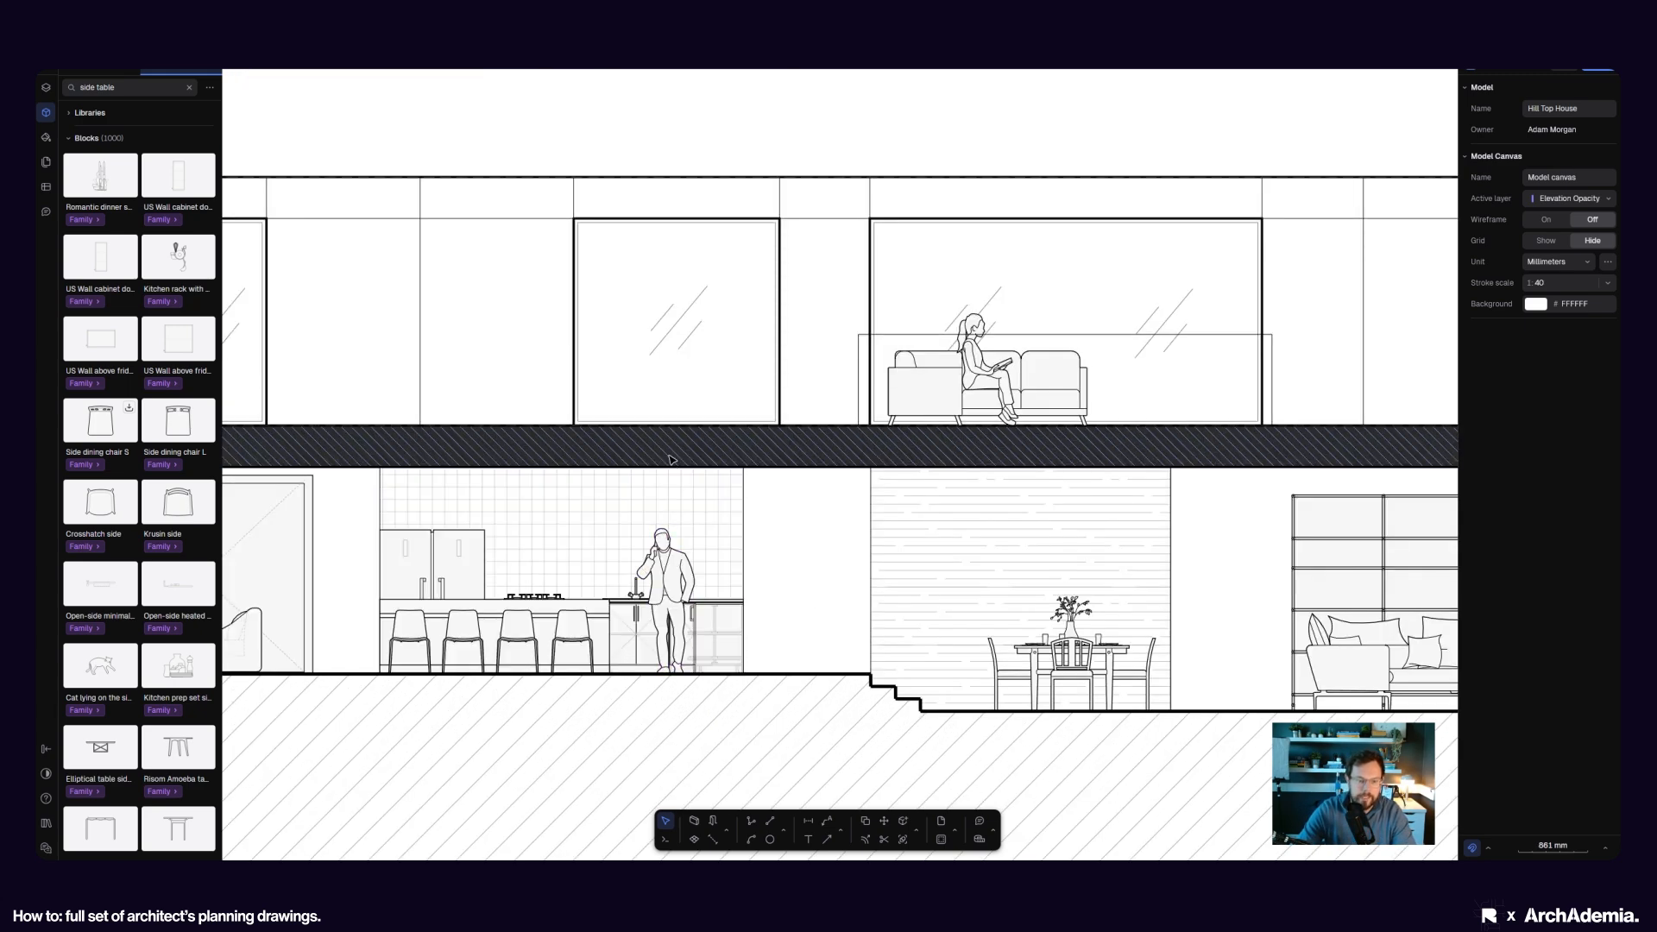
pyautogui.scroll(-3, 796, 570)
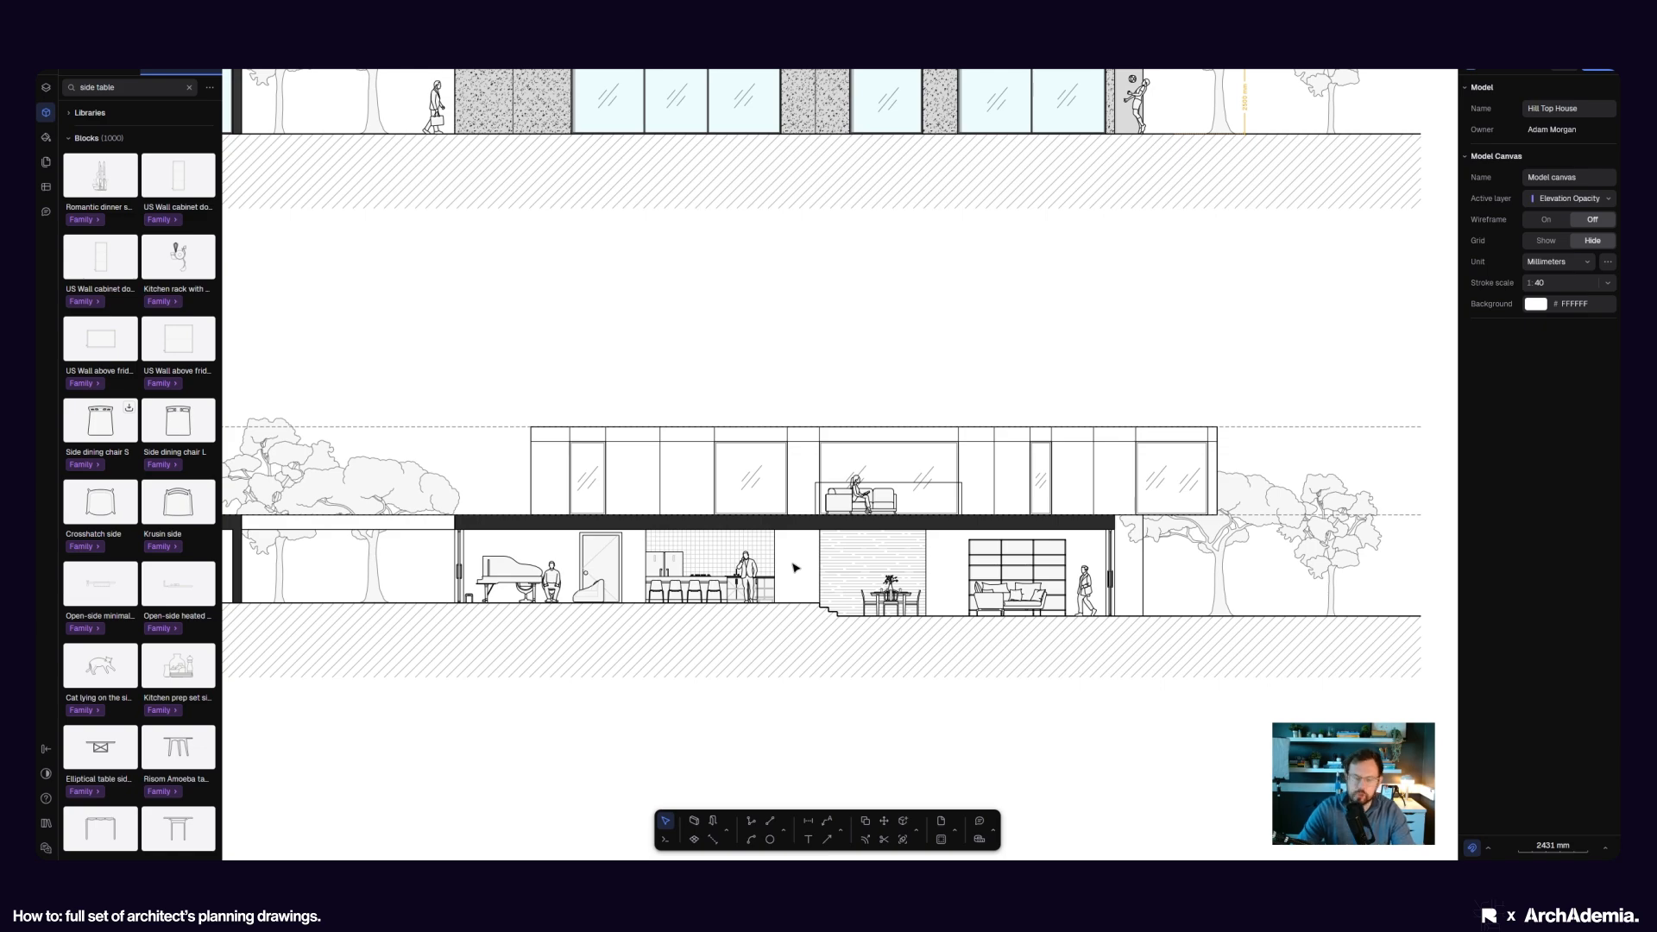
pyautogui.scroll(2, 794, 570)
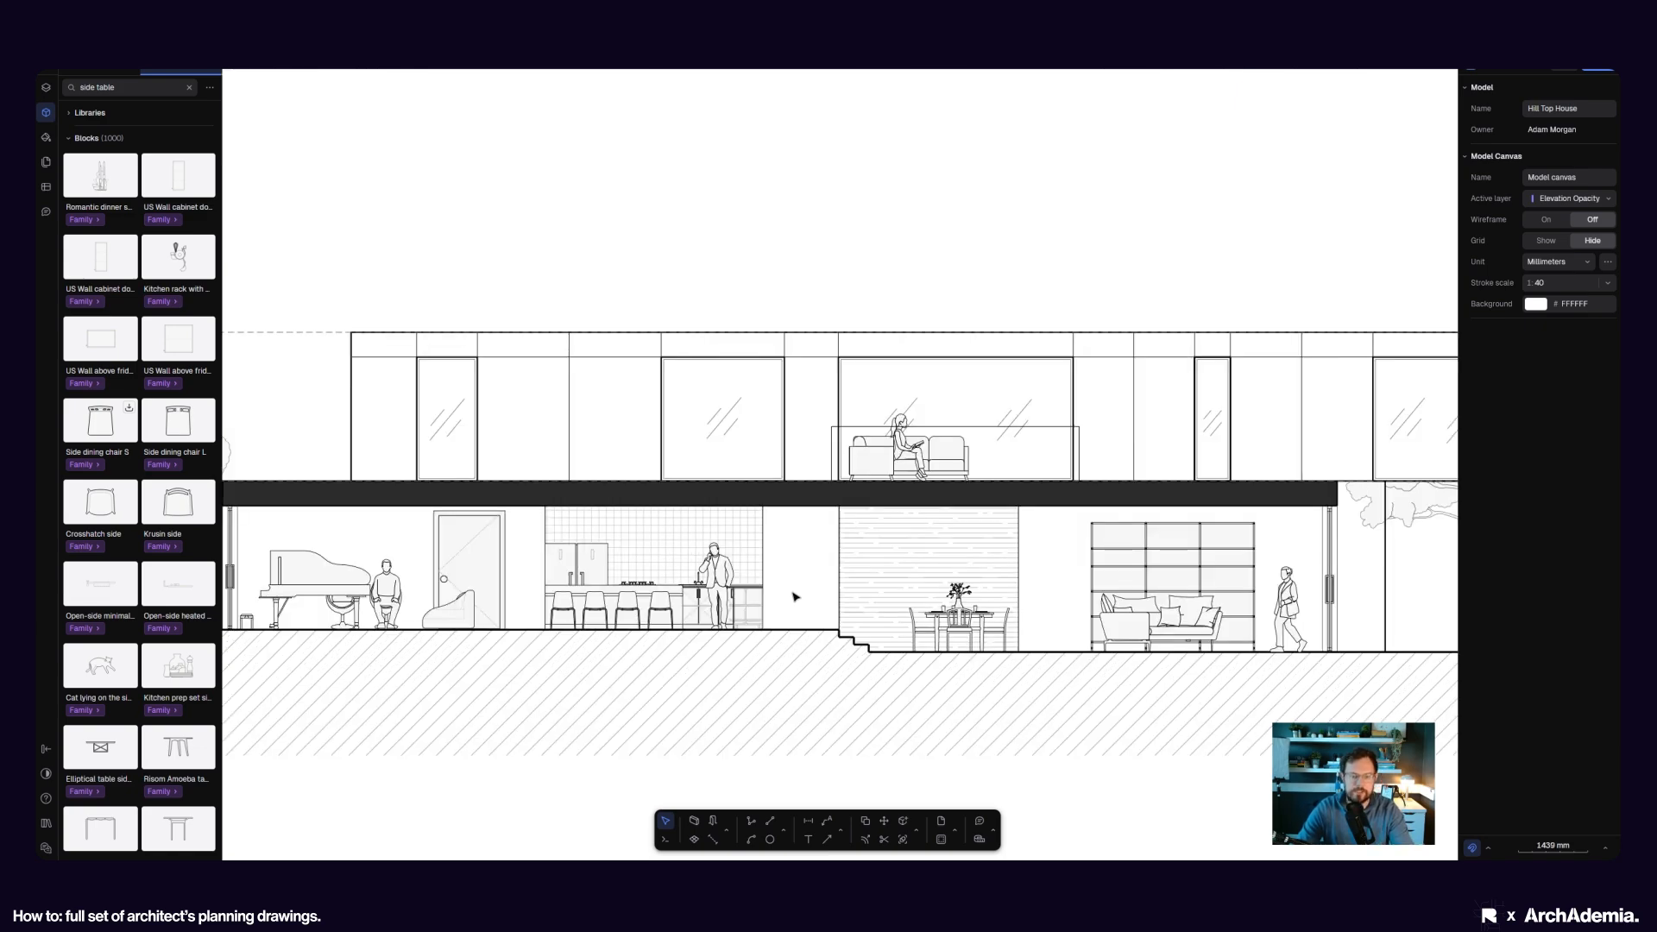
pyautogui.scroll(-2, 794, 594)
pyautogui.moveTo(795, 593); pyautogui.dragTo(809, 634, button='middle')
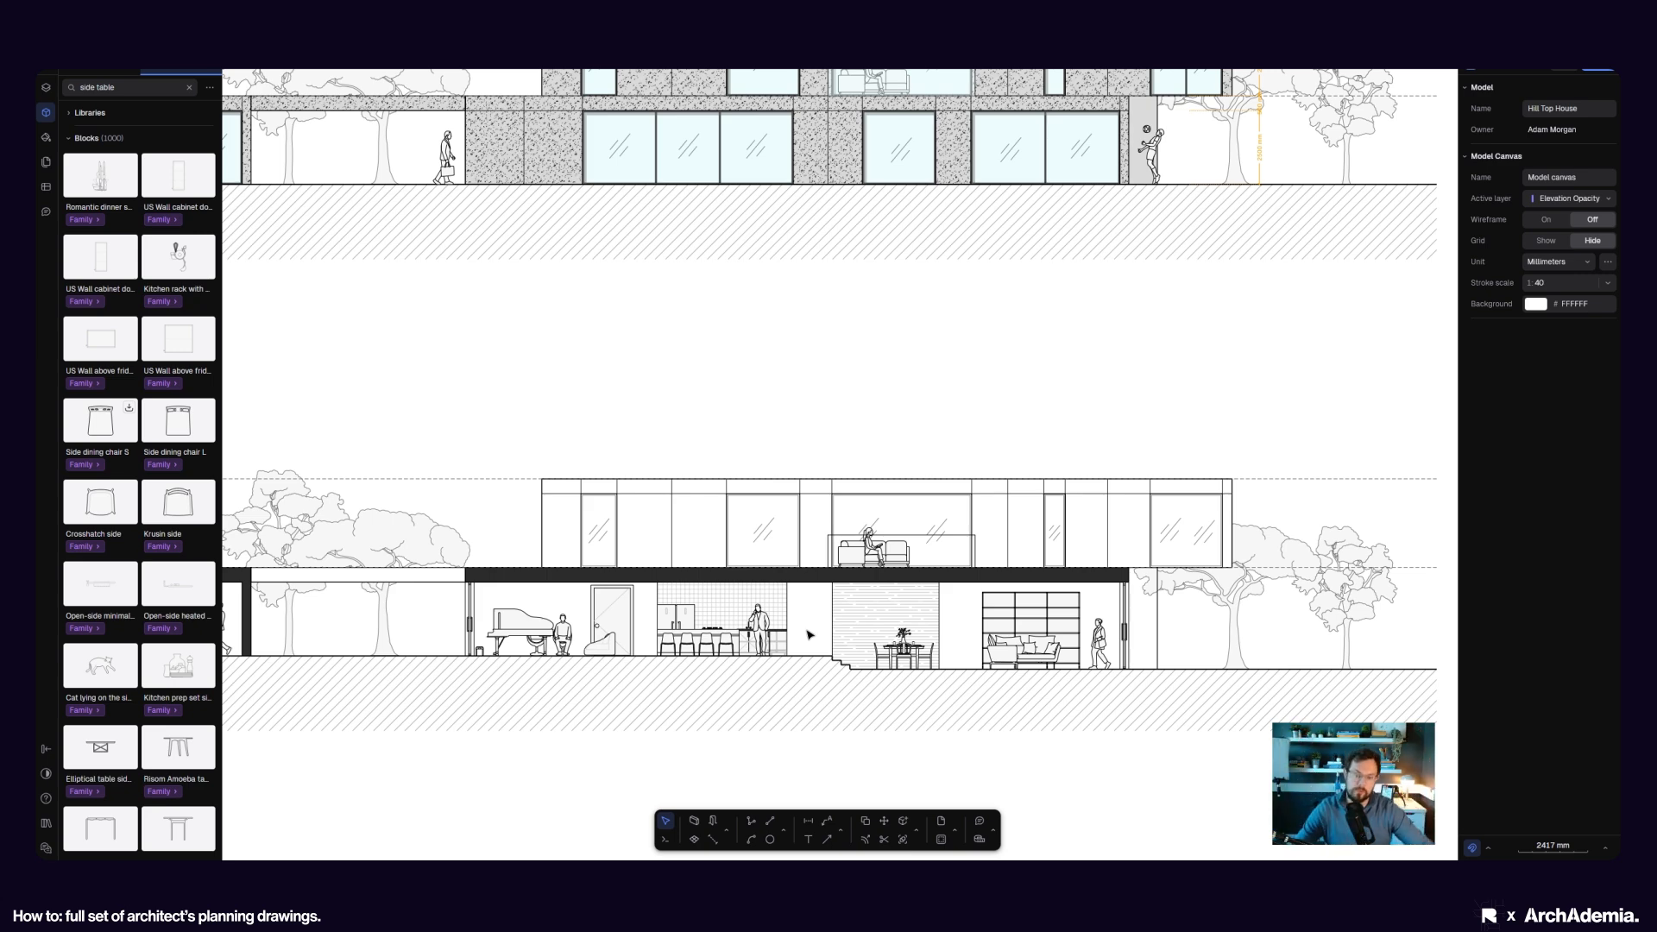
pyautogui.scroll(3, 863, 680)
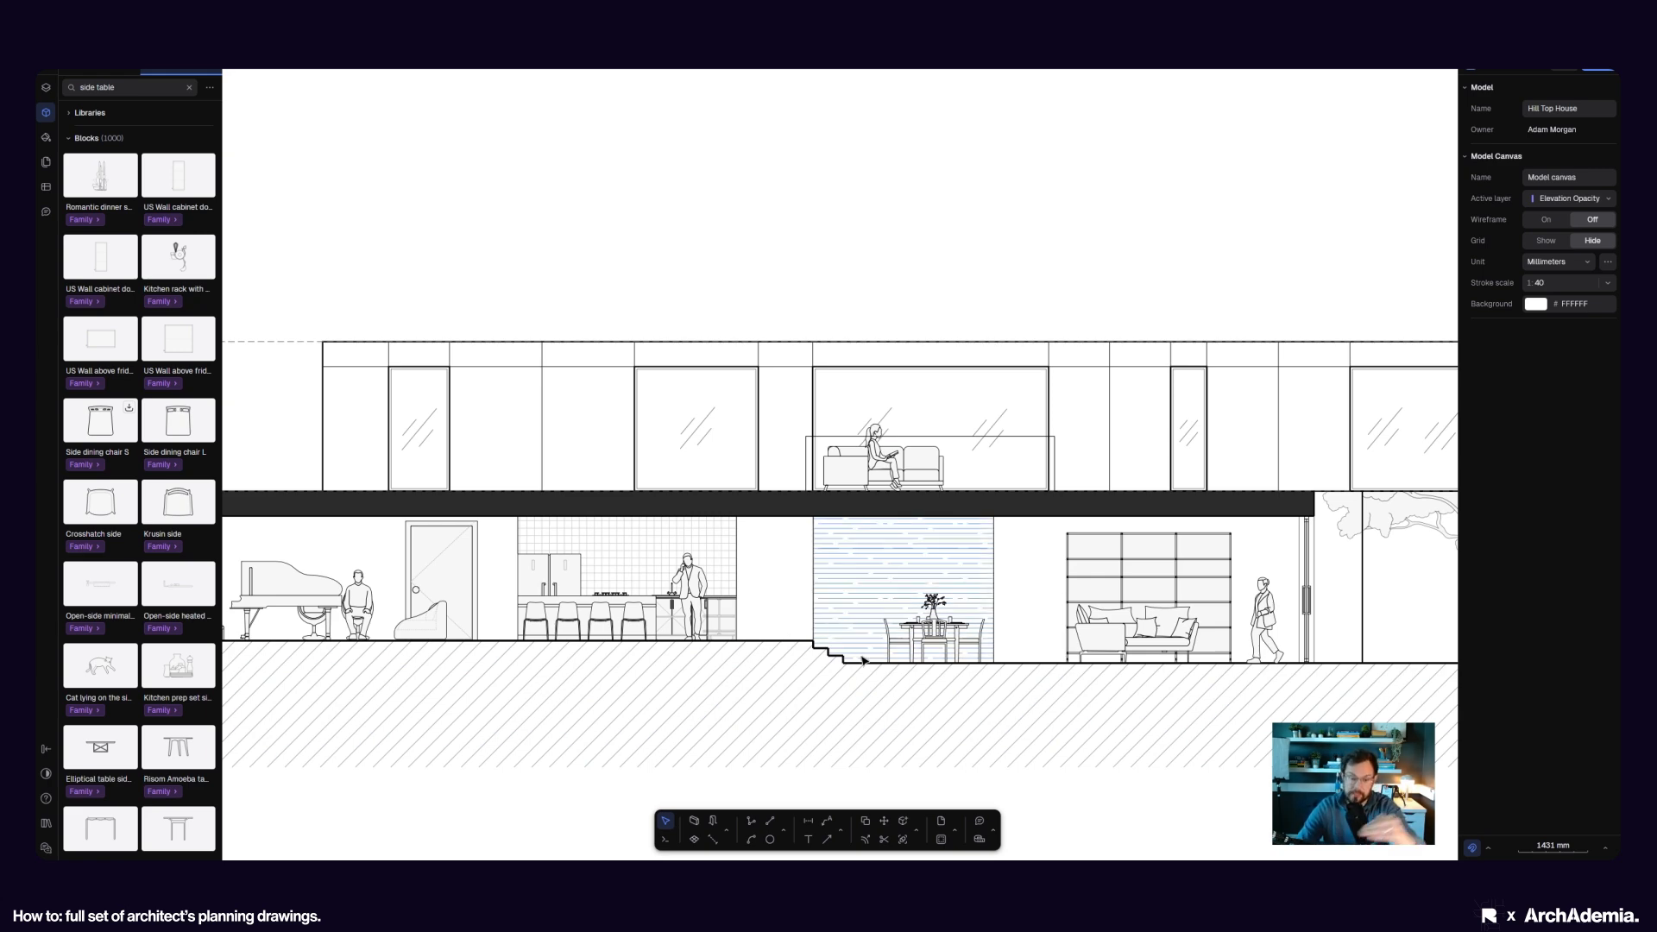
pyautogui.scroll(-3, 859, 647)
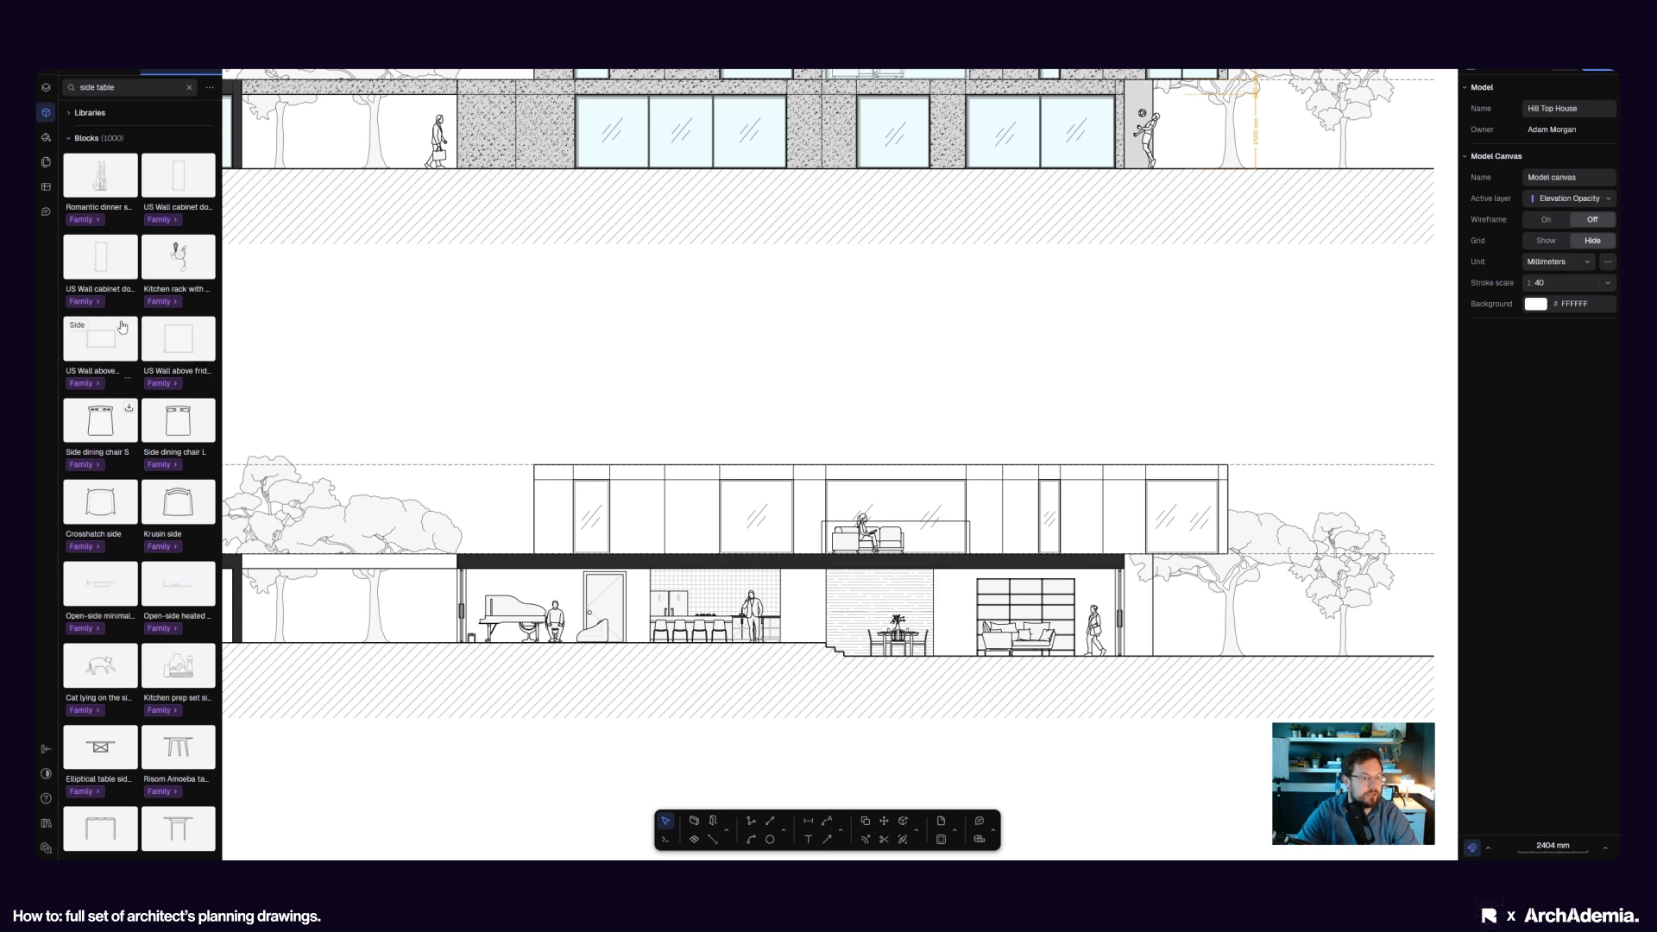
pyautogui.scroll(5, 626, 607)
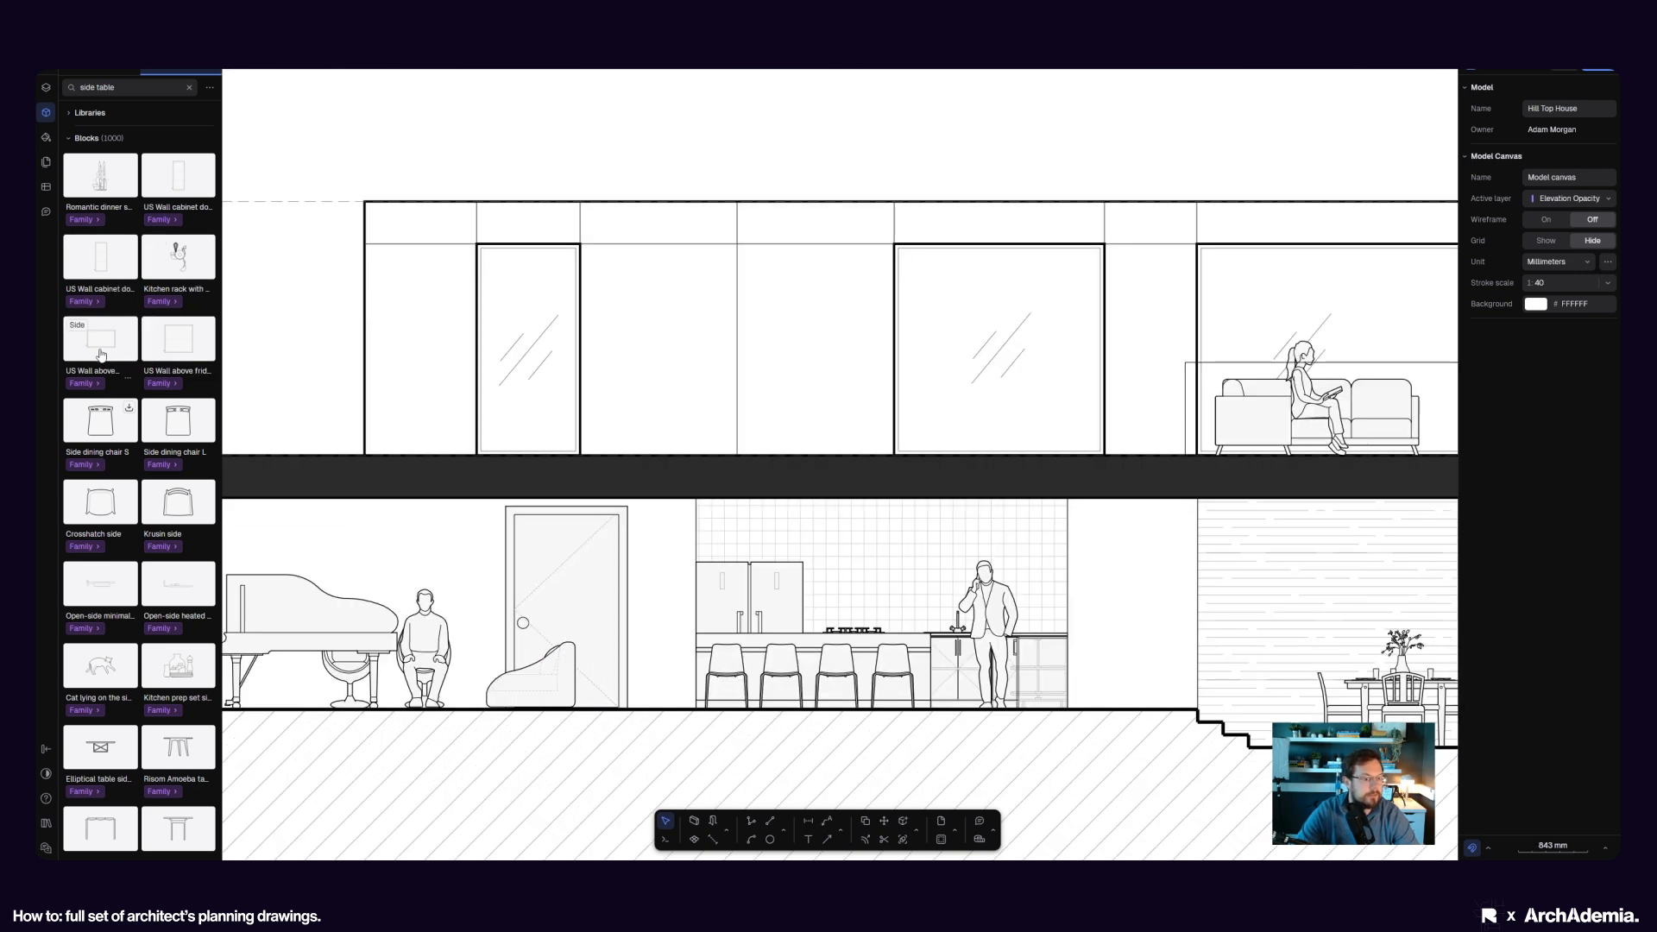
# - Insert the side view of the US Wall cabinet double door block and move it onto the floor between the kitchen stools and the door
pyautogui.moveTo(102, 263)
pyautogui.mouseDown()
pyautogui.moveTo(470, 374)
pyautogui.moveTo(690, 401)
pyautogui.moveTo(309, 378)
pyautogui.mouseUp()
pyautogui.click(1487, 356)
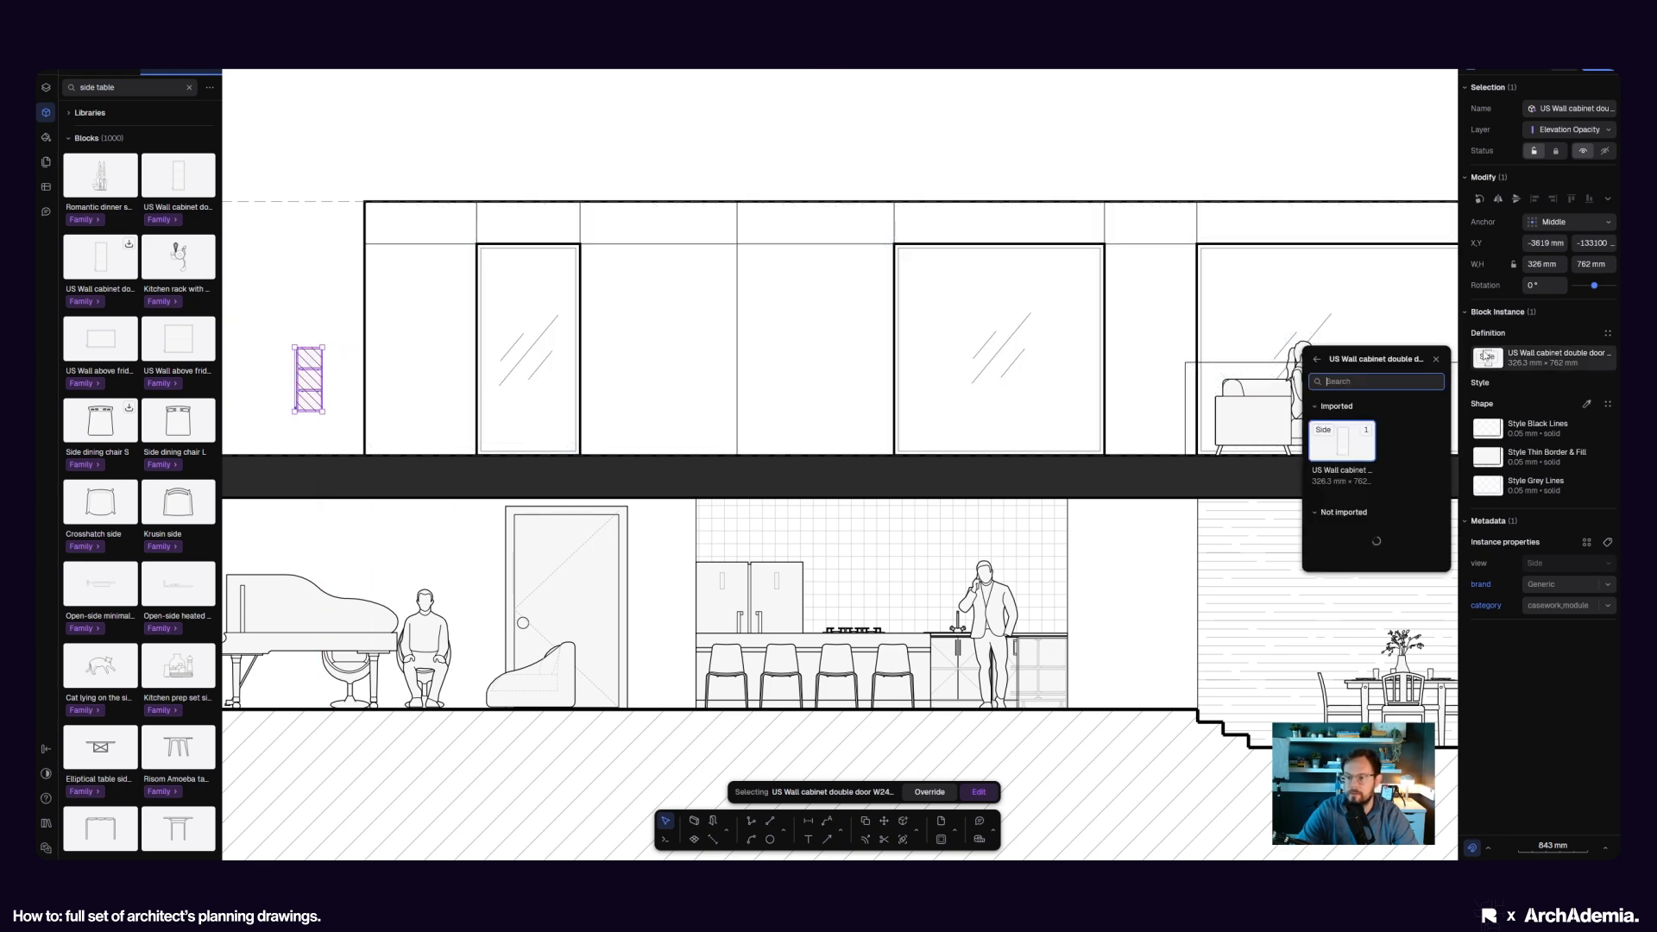
pyautogui.click(306, 291)
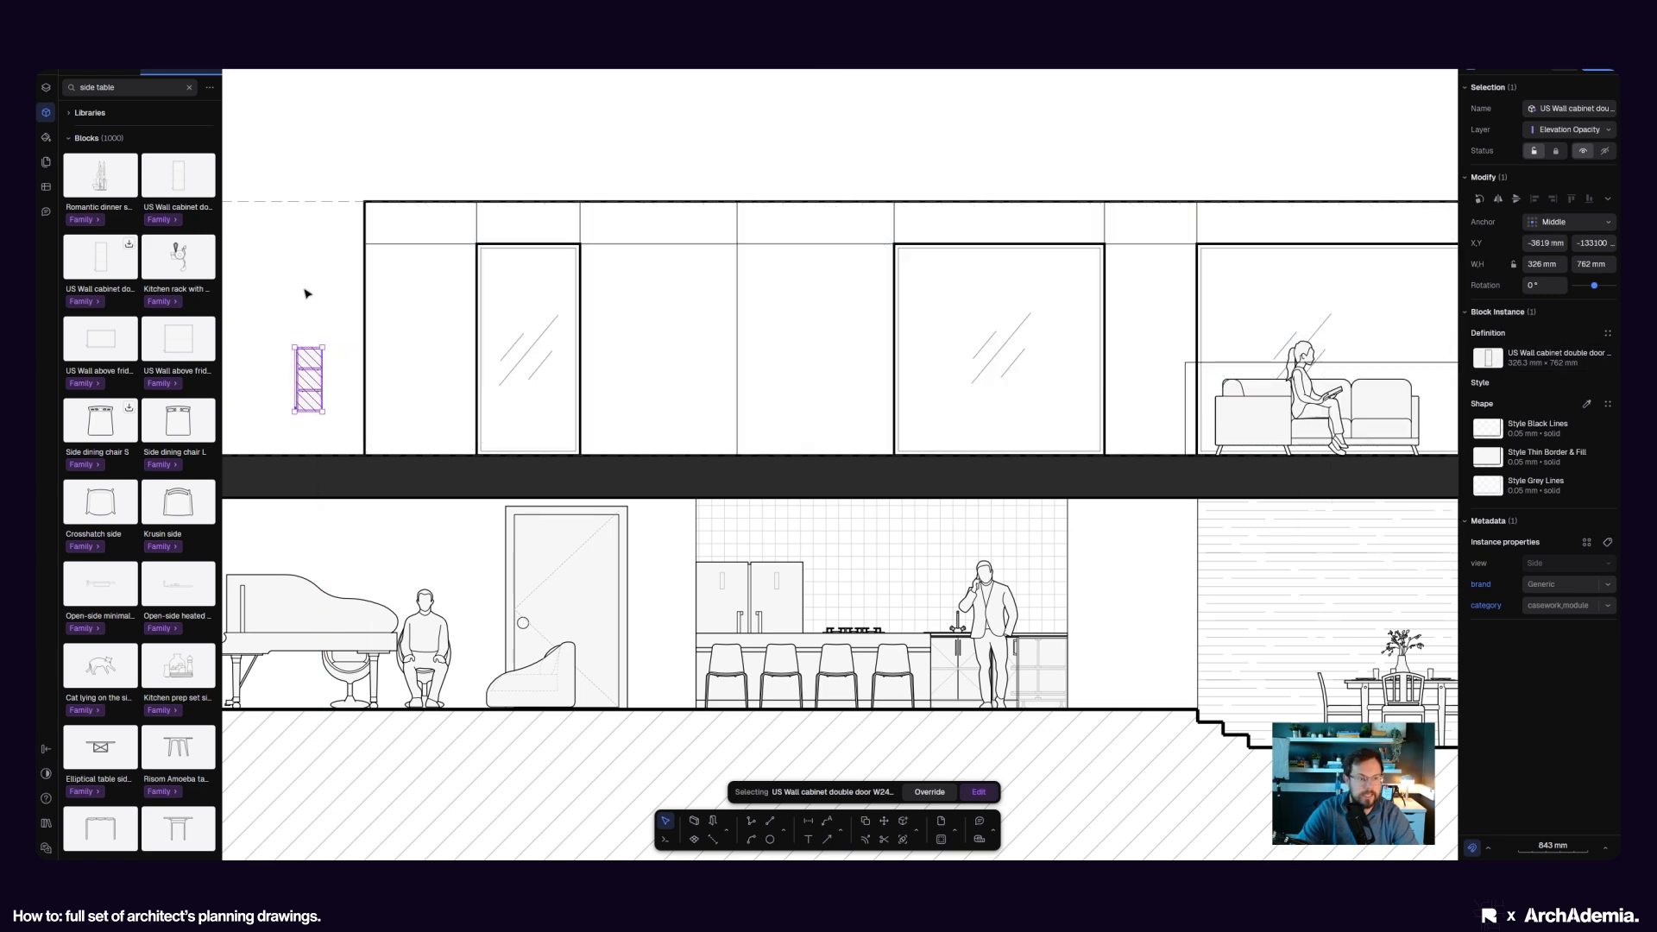
pyautogui.click(298, 375)
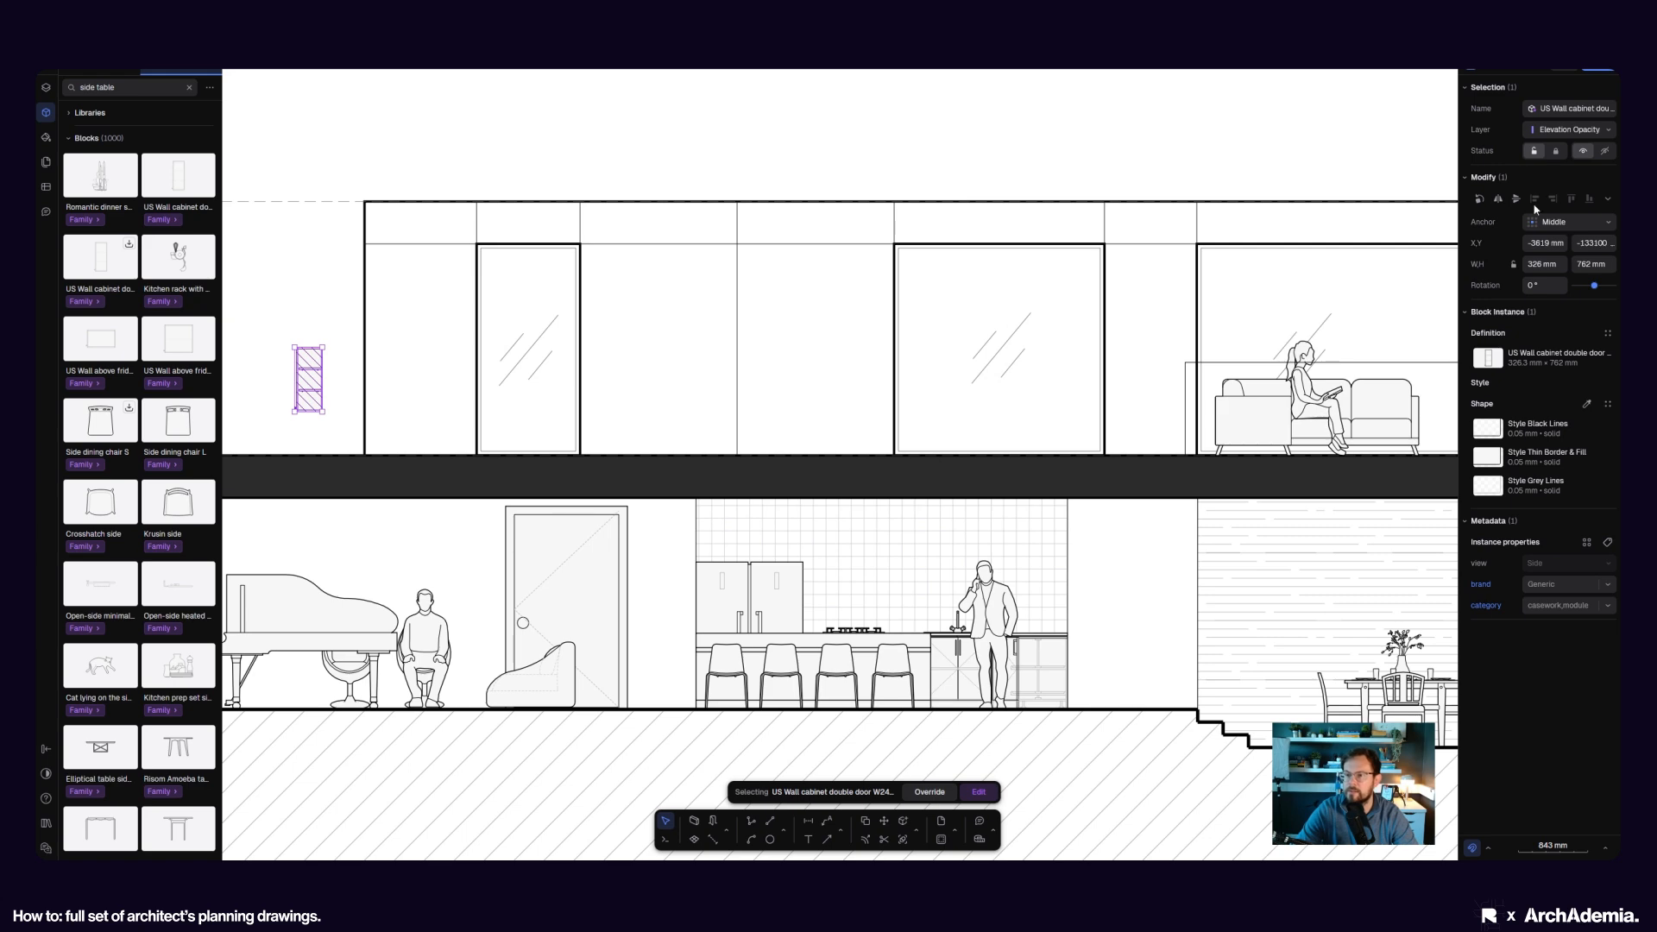
pyautogui.moveTo(303, 383)
pyautogui.mouseDown()
pyautogui.moveTo(652, 635)
pyautogui.moveTo(670, 681)
pyautogui.mouseUp()
pyautogui.click(639, 570)
pyautogui.scroll(-10, 647, 656)
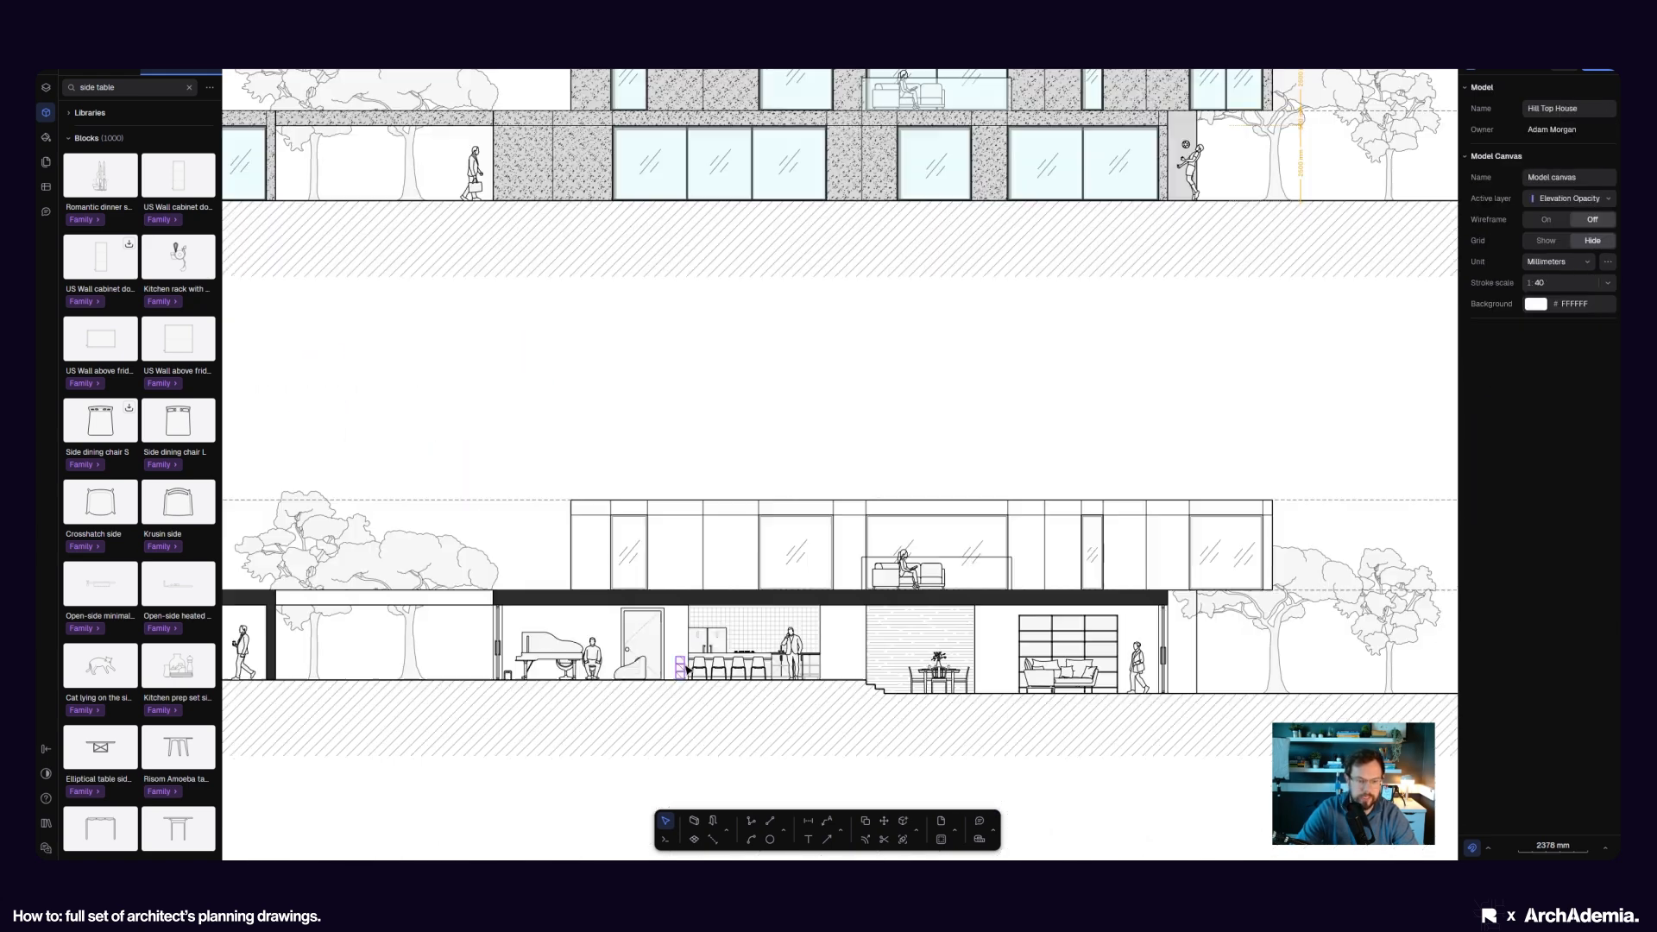
pyautogui.scroll(5, 647, 702)
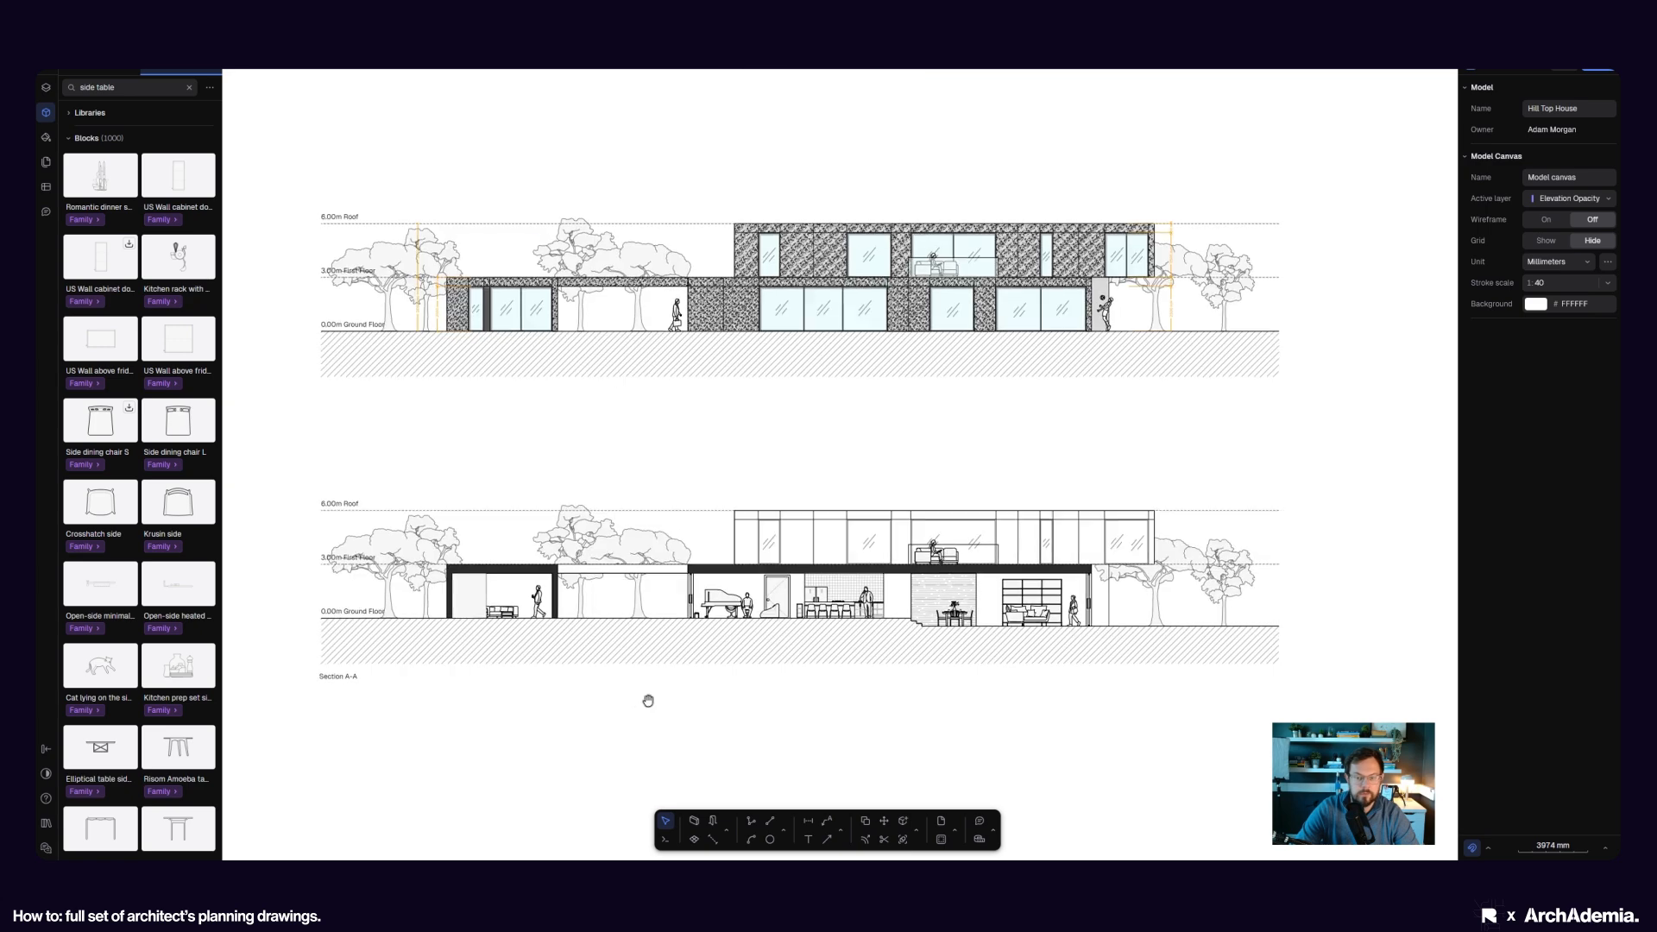
pyautogui.click(808, 821)
pyautogui.scroll(10, 533, 608)
pyautogui.click(536, 630)
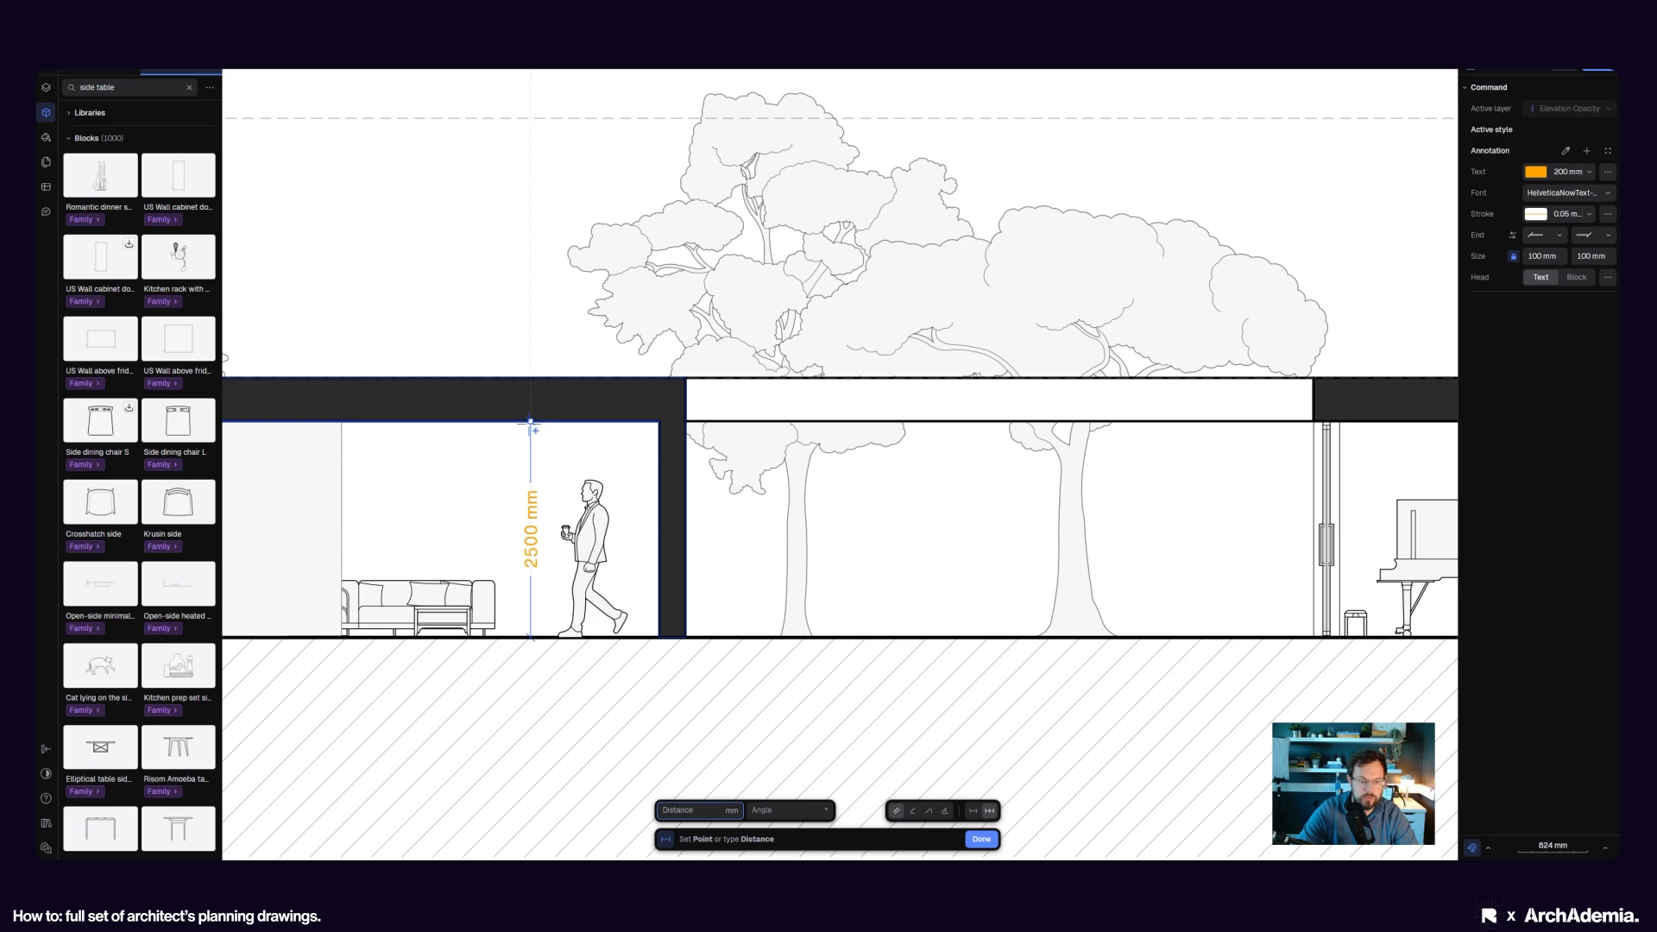
pyautogui.press('Escape')
# - Dimension the floor-to-ceiling height beside the walking figure in the guest house and the roof slab thickness above it
pyautogui.click(807, 821)
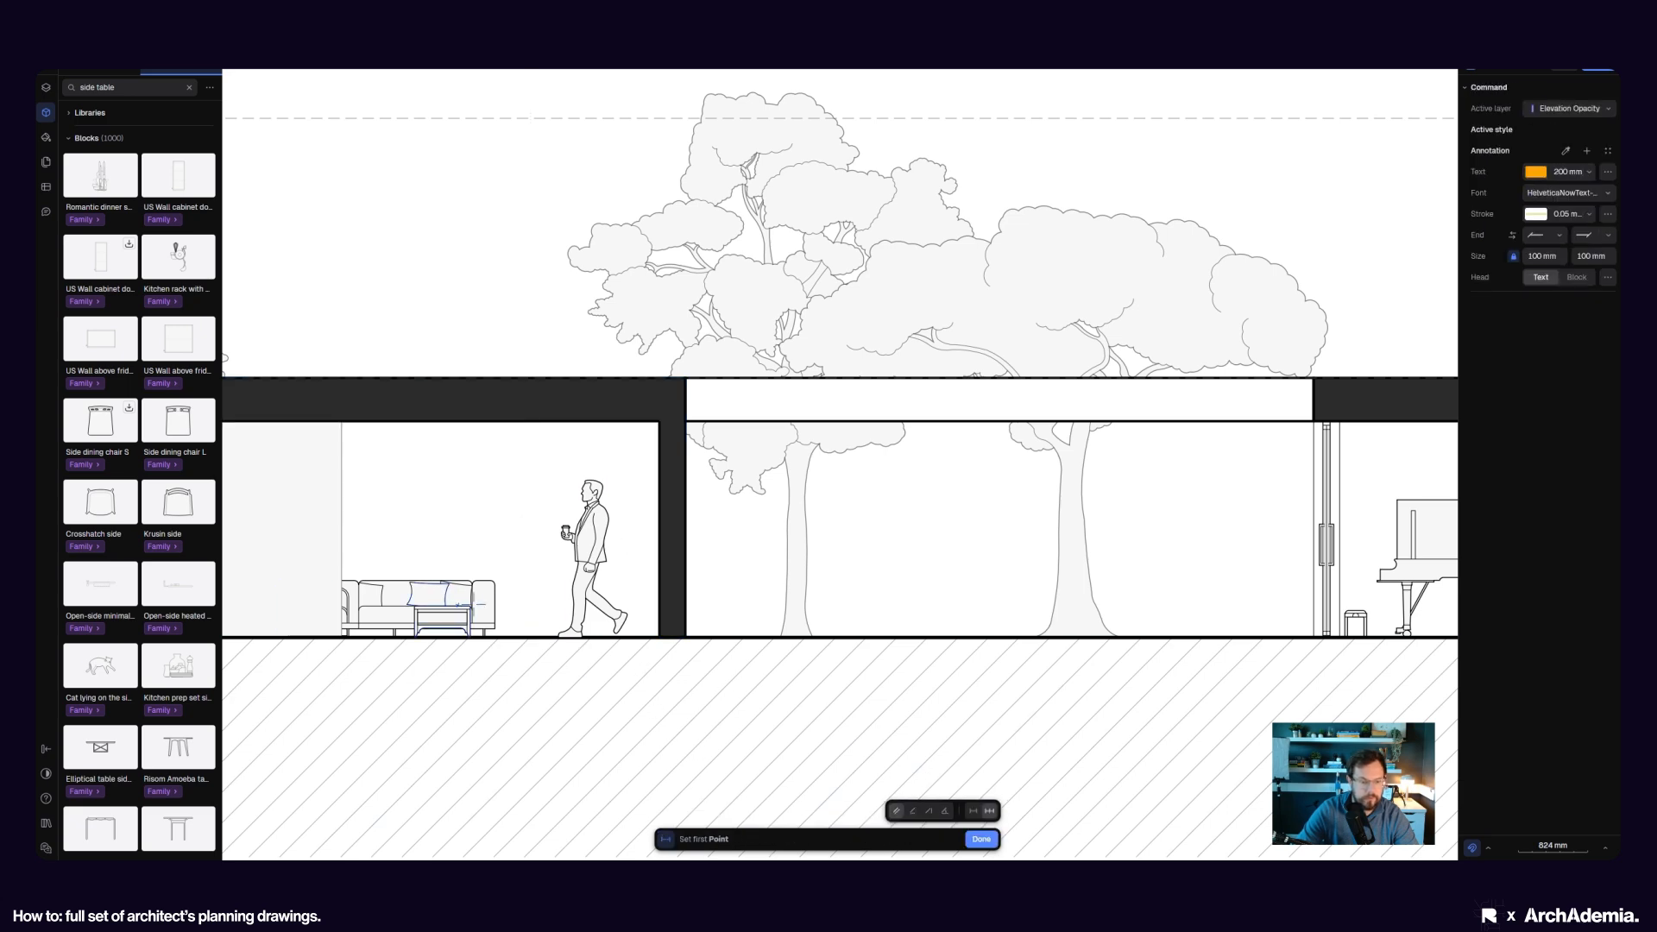
pyautogui.click(529, 636)
pyautogui.click(528, 422)
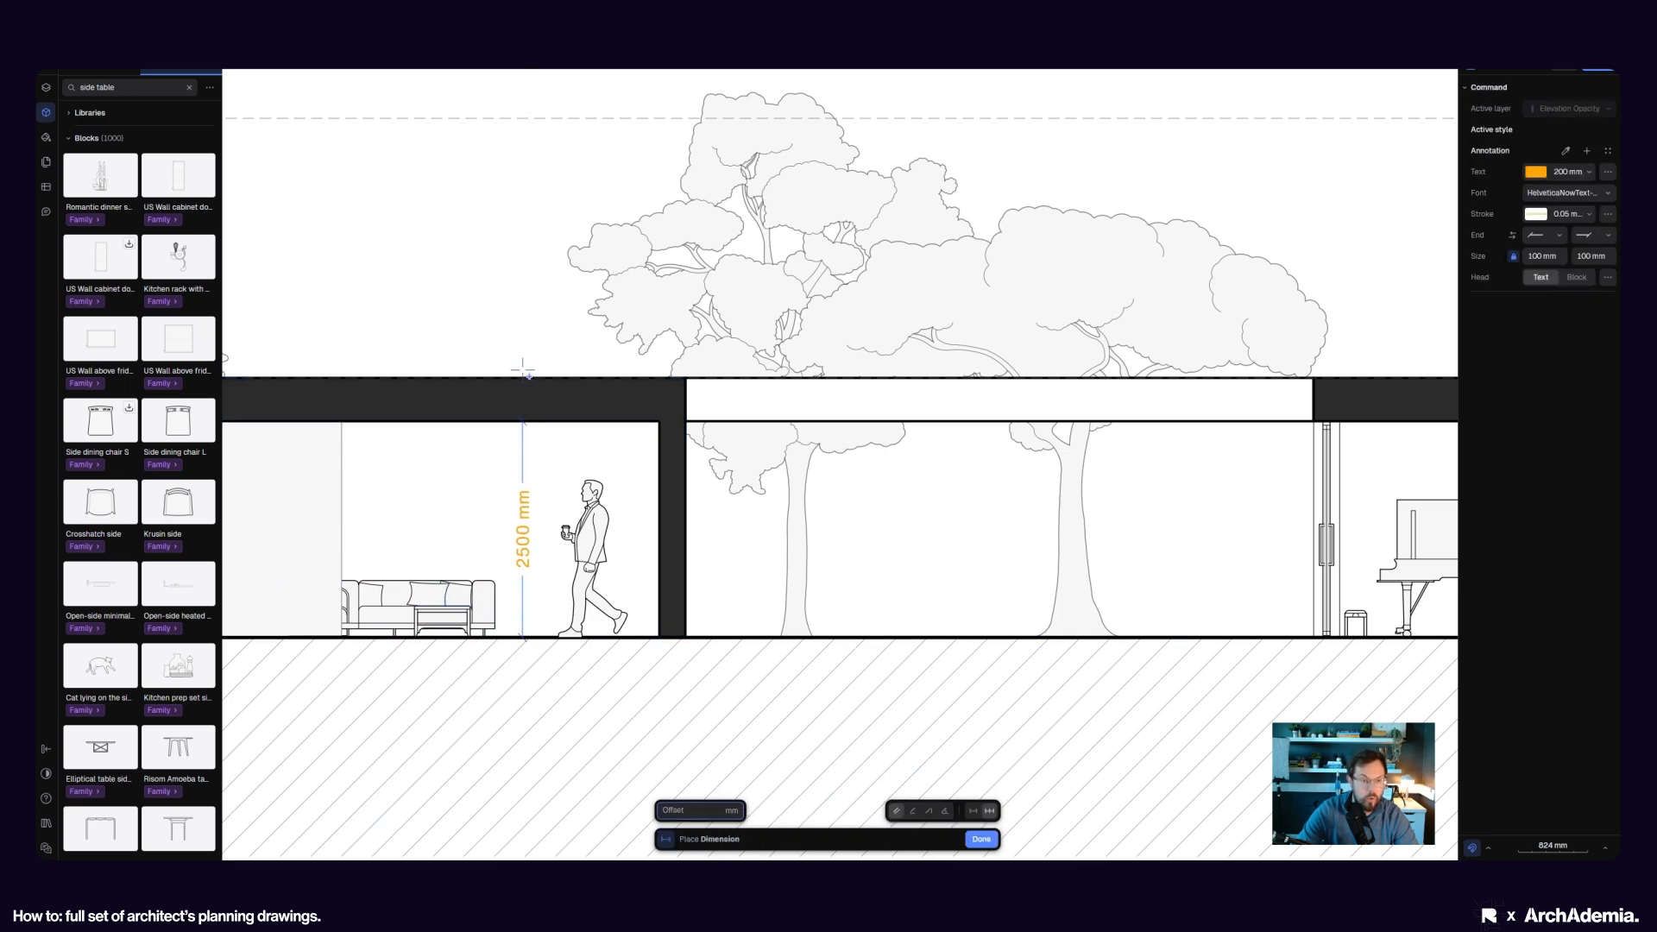
pyautogui.click(527, 452)
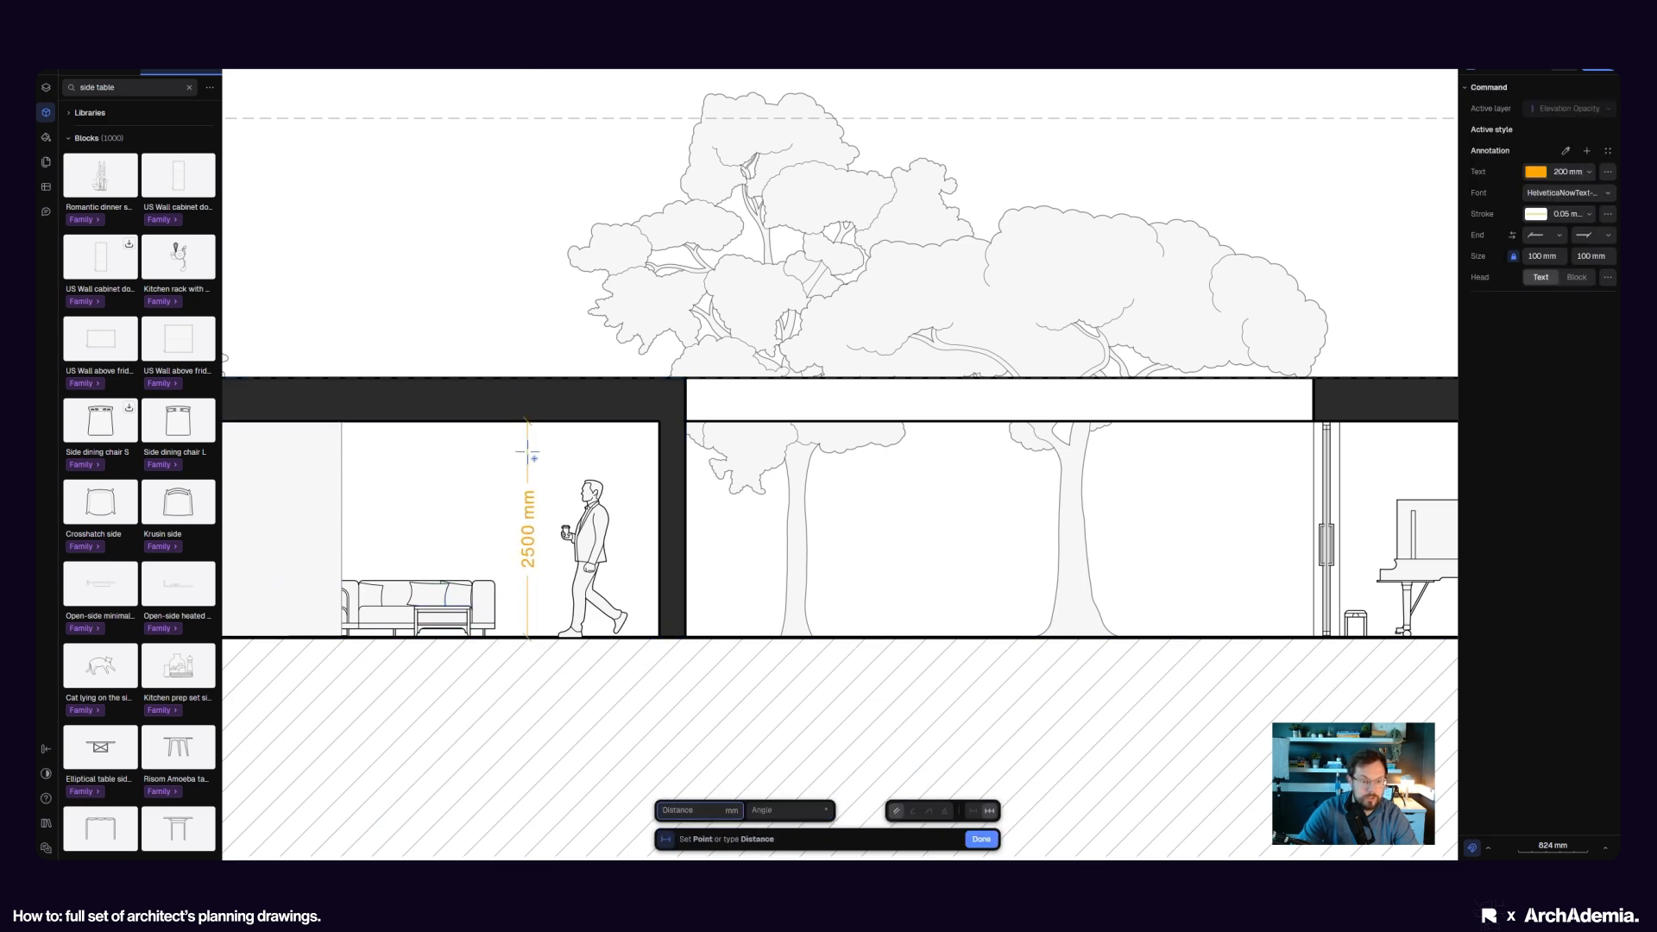
pyautogui.click(528, 378)
pyautogui.press('Escape')
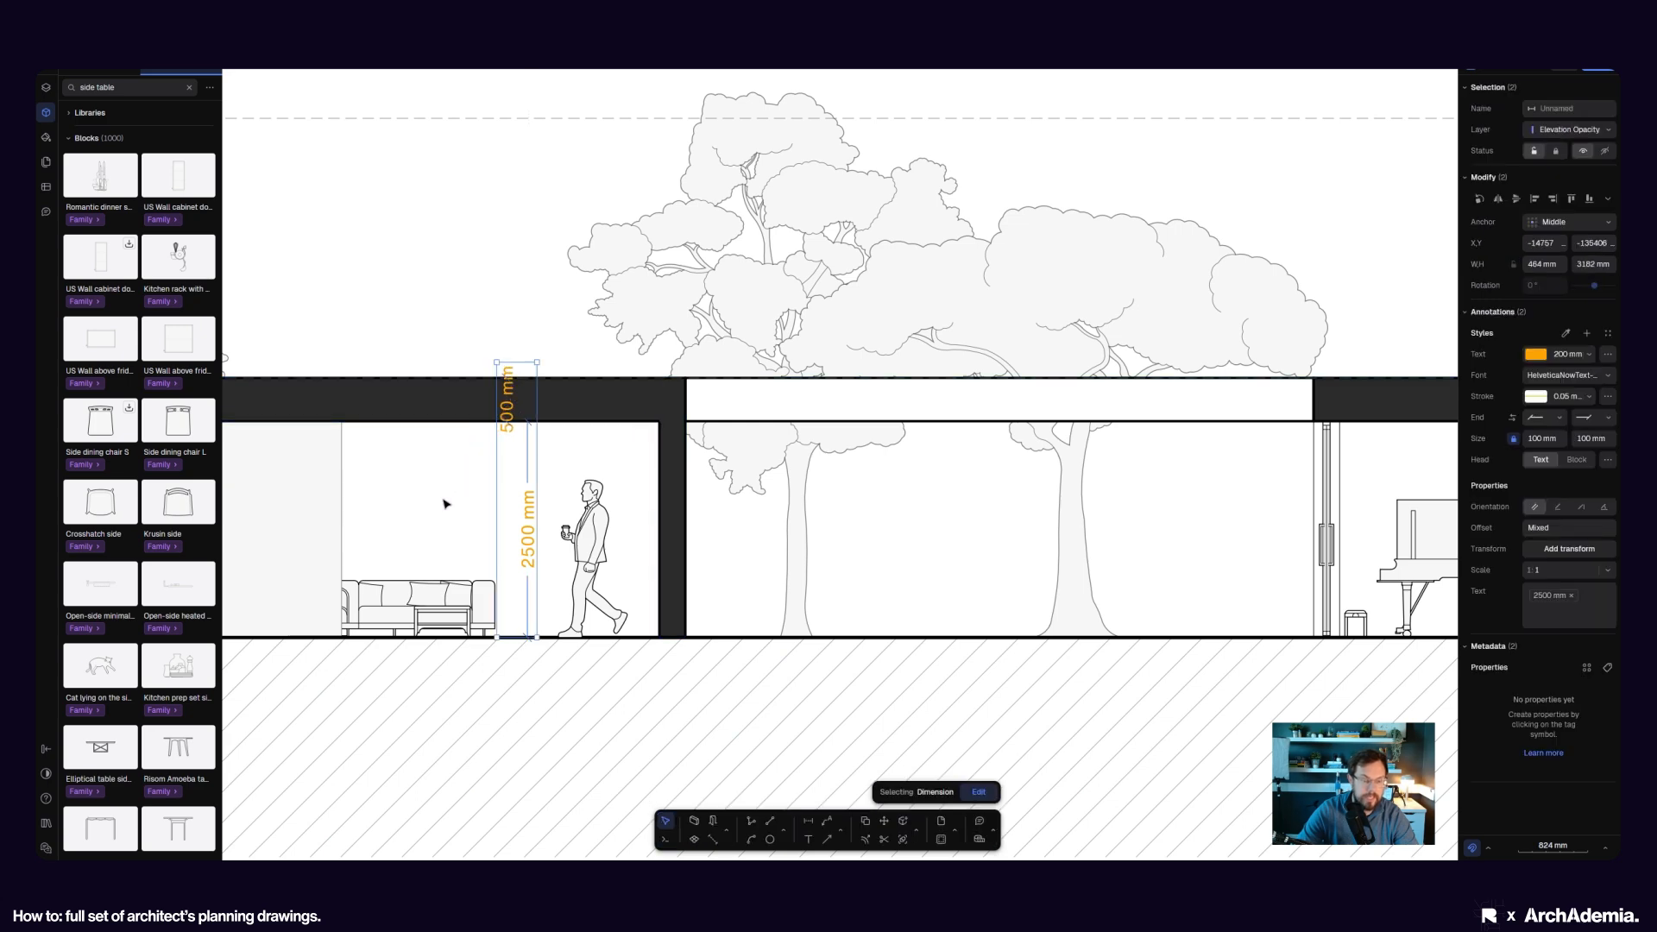
pyautogui.press('Escape')
# - Dimension the floor-to-ceiling height on the section between the kitchen and the steps down to the dining area
pyautogui.scroll(-6, 444, 503)
pyautogui.moveTo(688, 557); pyautogui.dragTo(567, 613, button='middle')
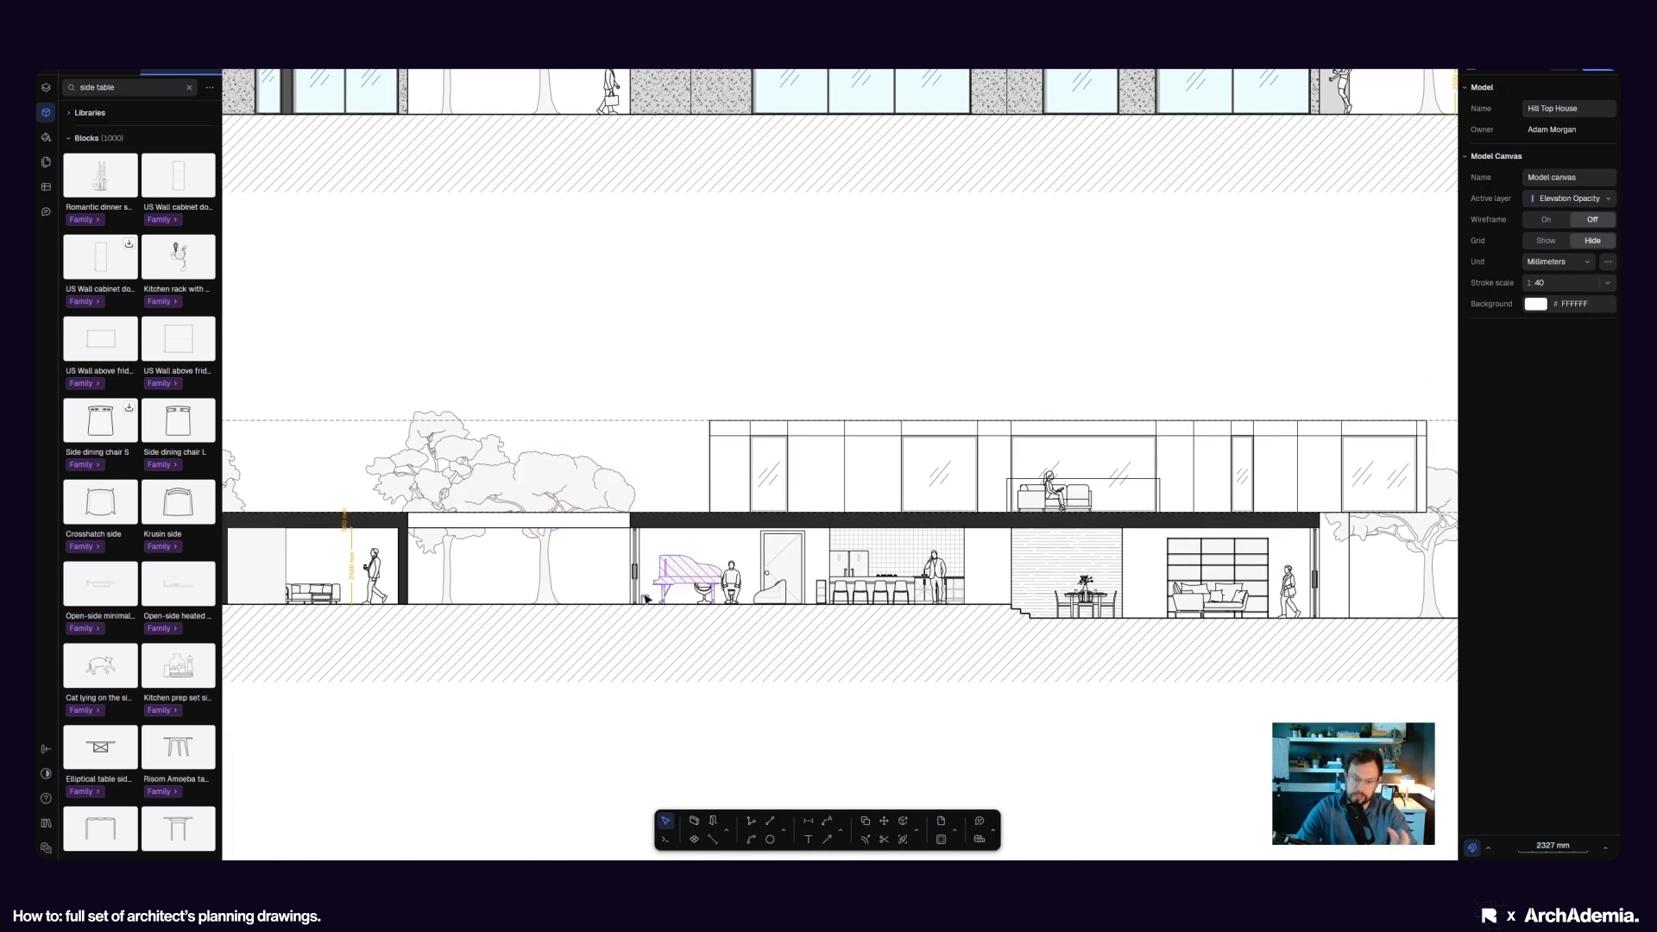
pyautogui.click(815, 827)
pyautogui.scroll(9, 1026, 587)
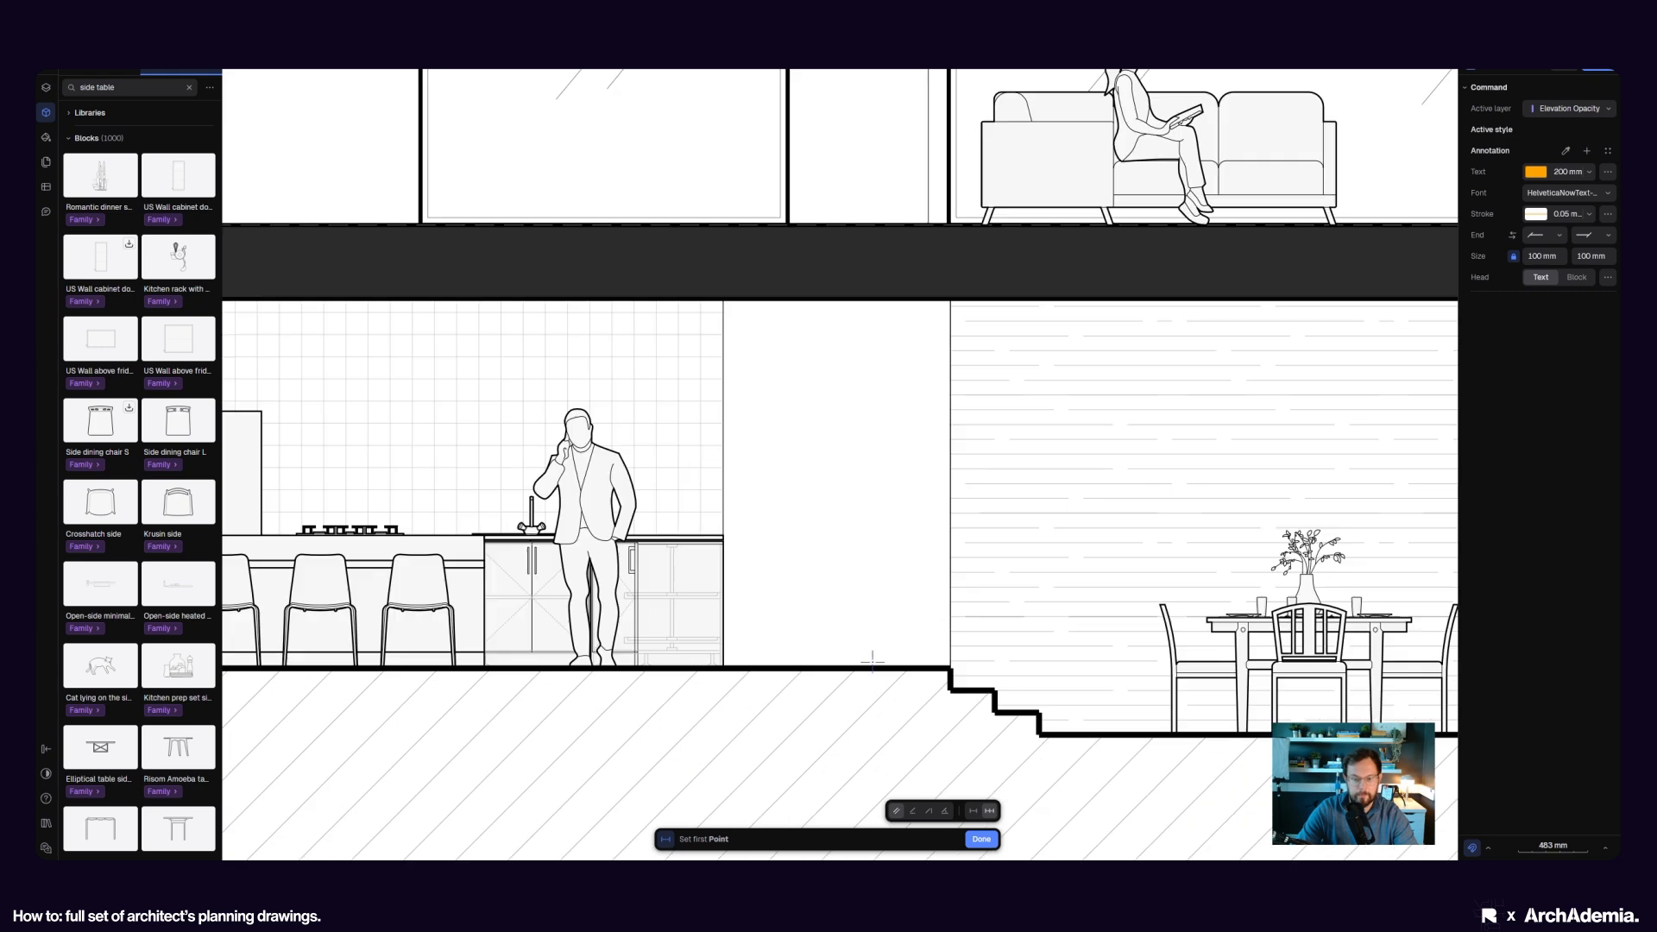
pyautogui.click(868, 666)
pyautogui.click(869, 299)
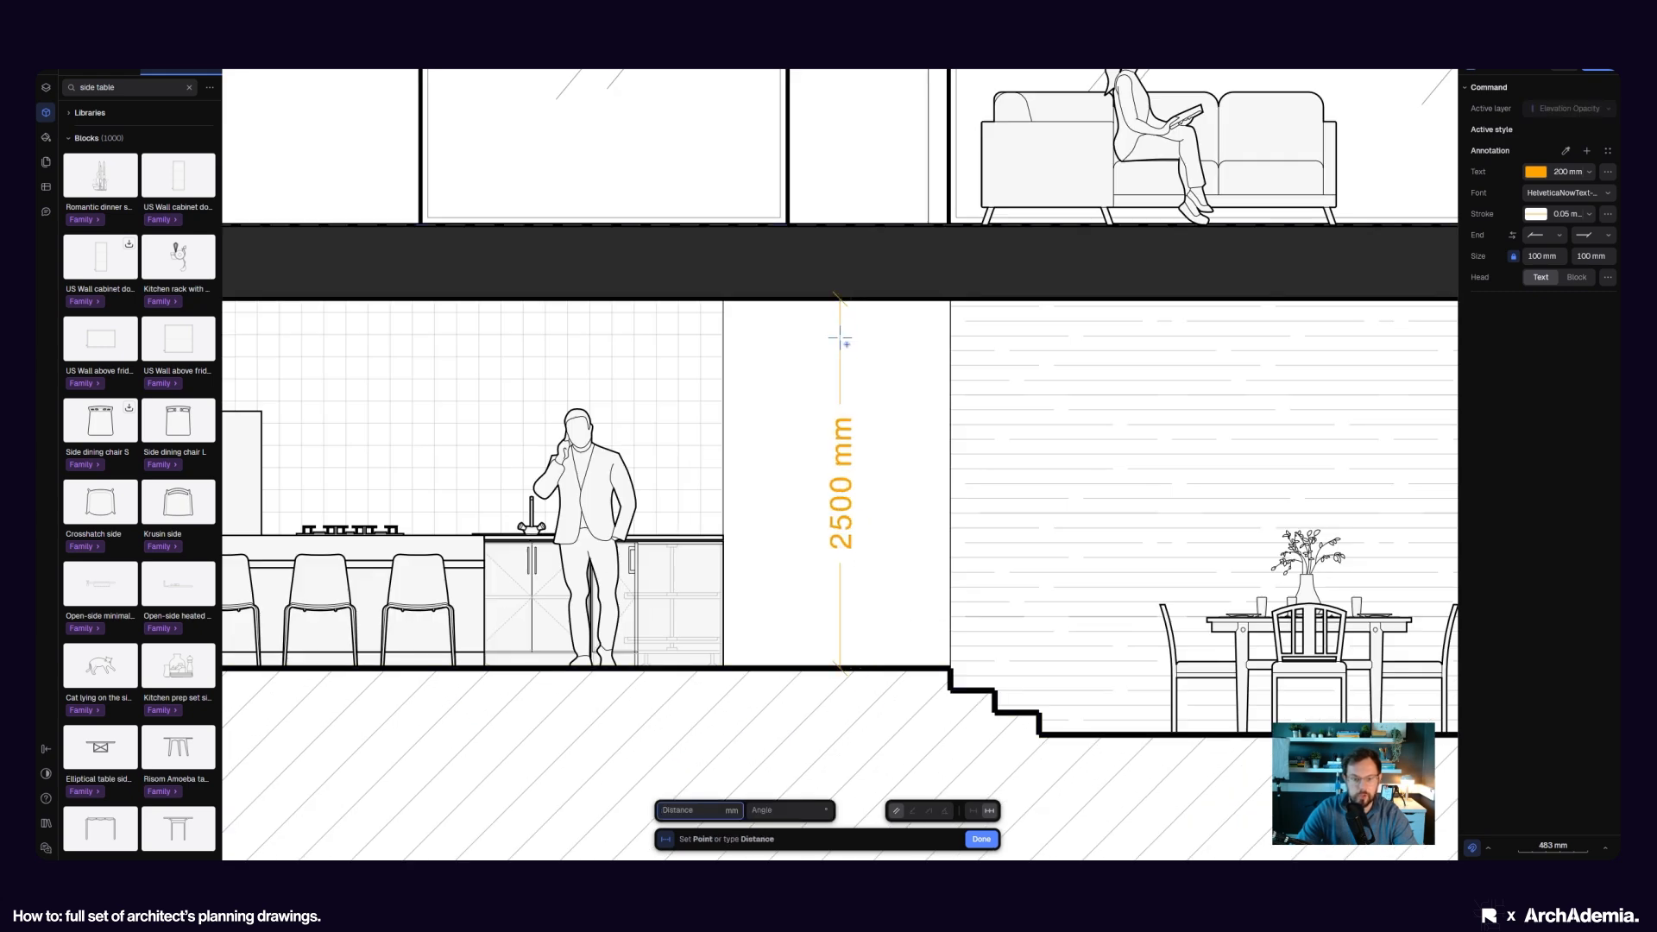
pyautogui.click(840, 483)
# - Dimension the height from the lowered floor to the ceiling between the dining area and the living room shelving
pyautogui.moveTo(1039, 647); pyautogui.dragTo(636, 636, button='middle')
pyautogui.click(808, 821)
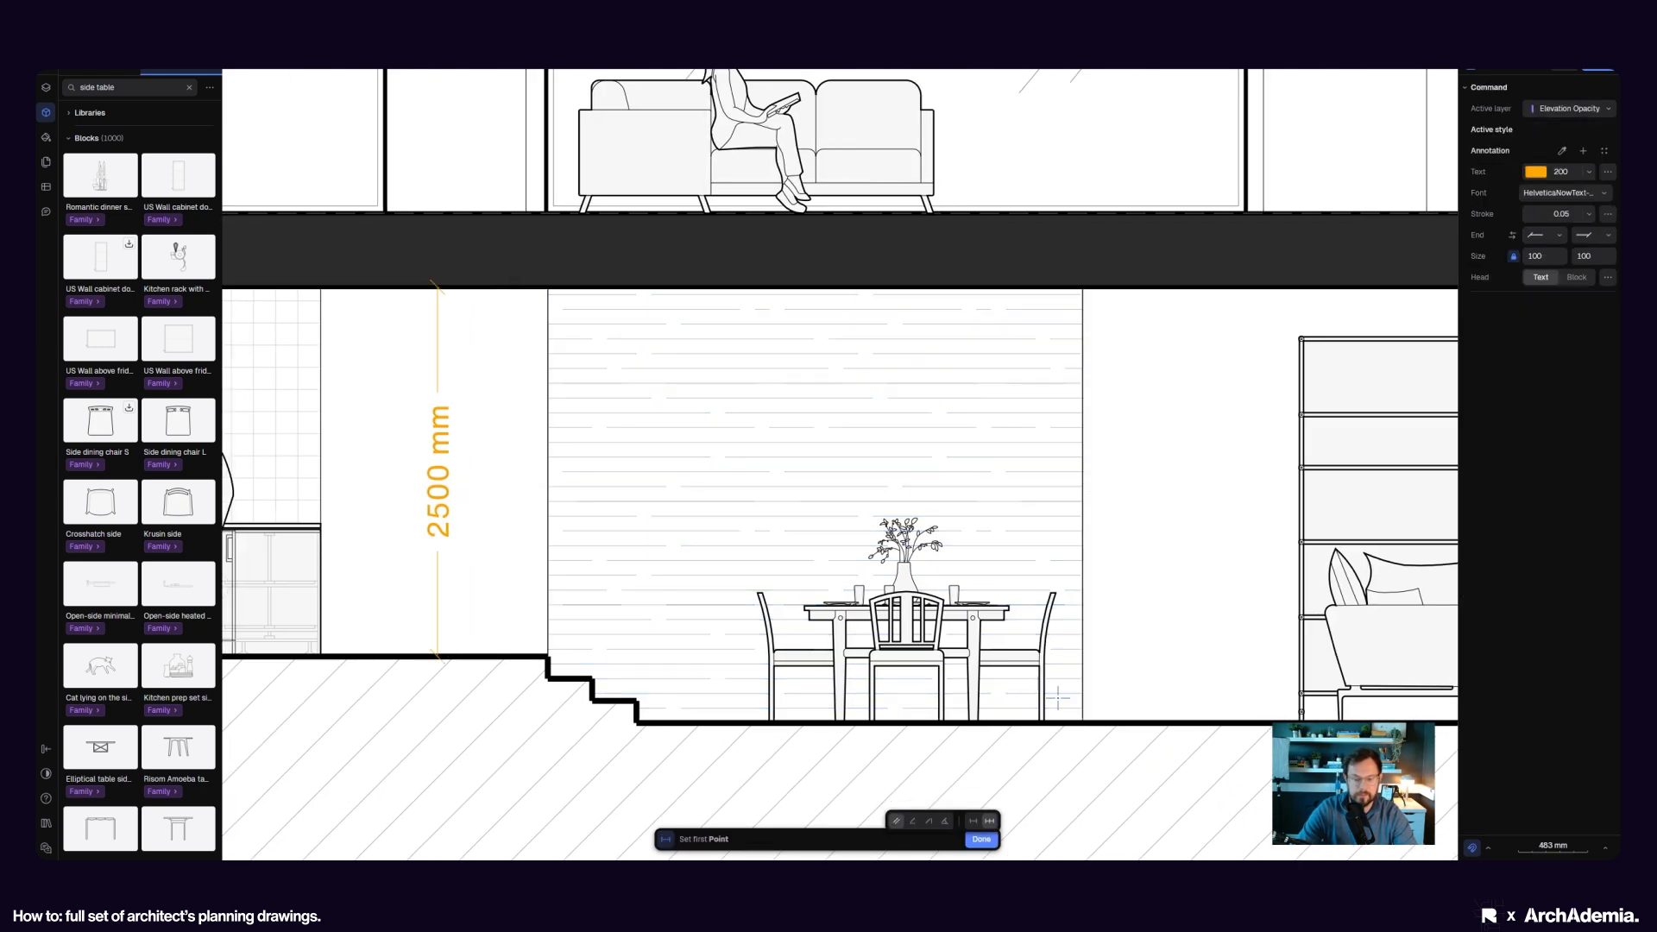
pyautogui.click(1124, 721)
pyautogui.click(1125, 288)
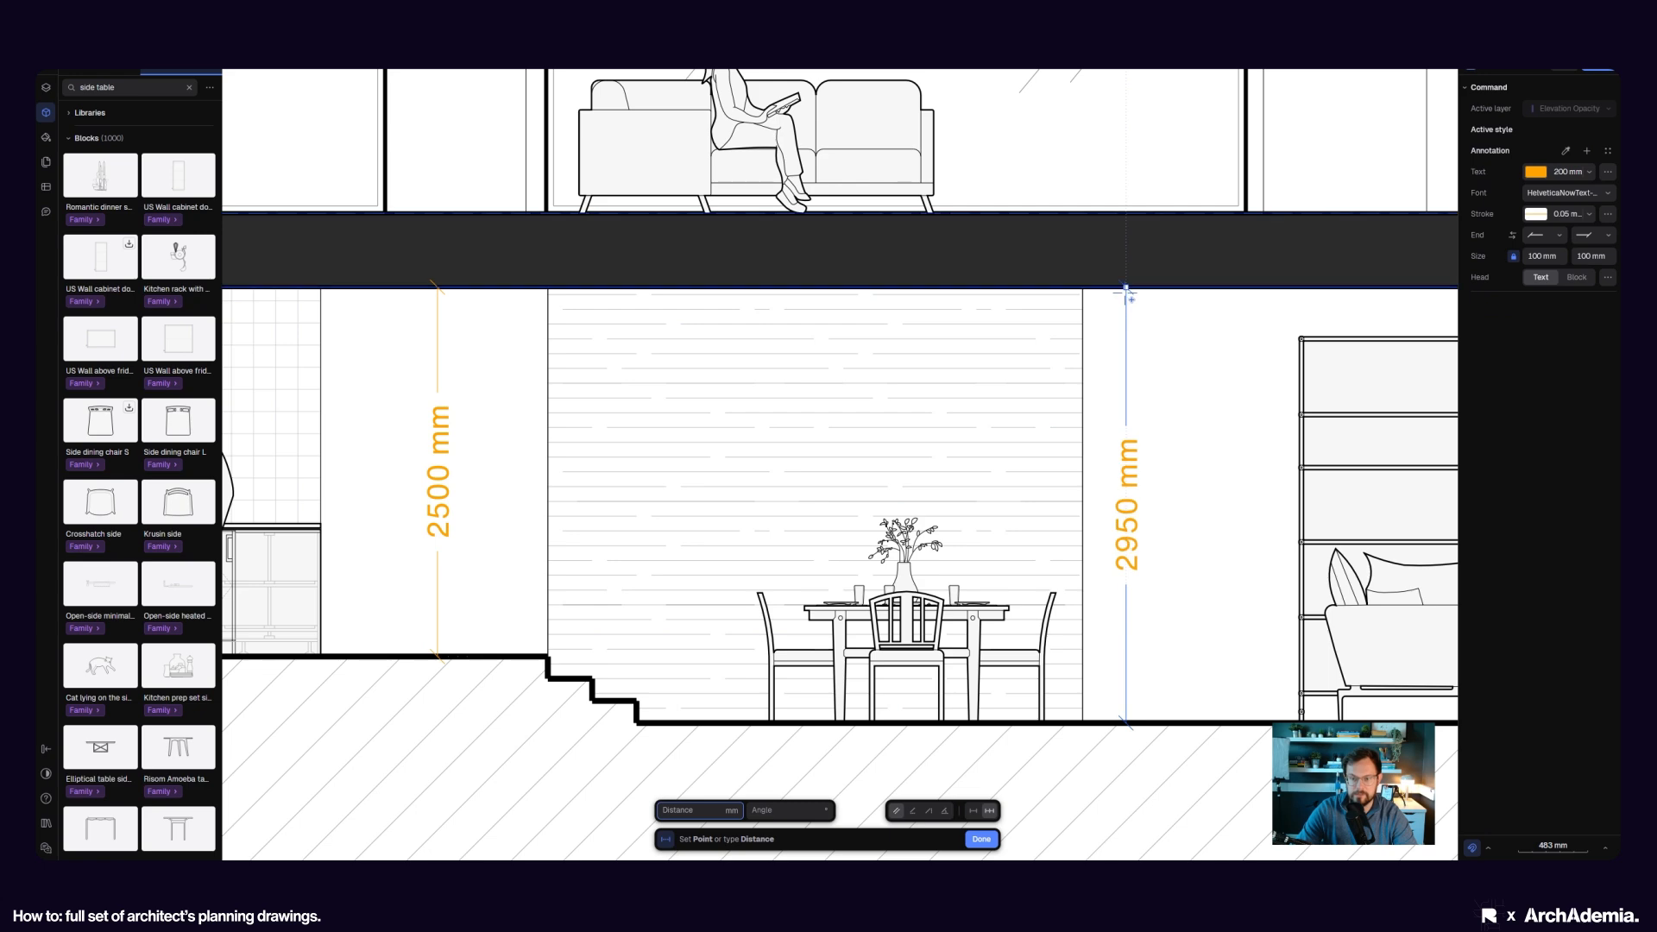
pyautogui.click(1169, 395)
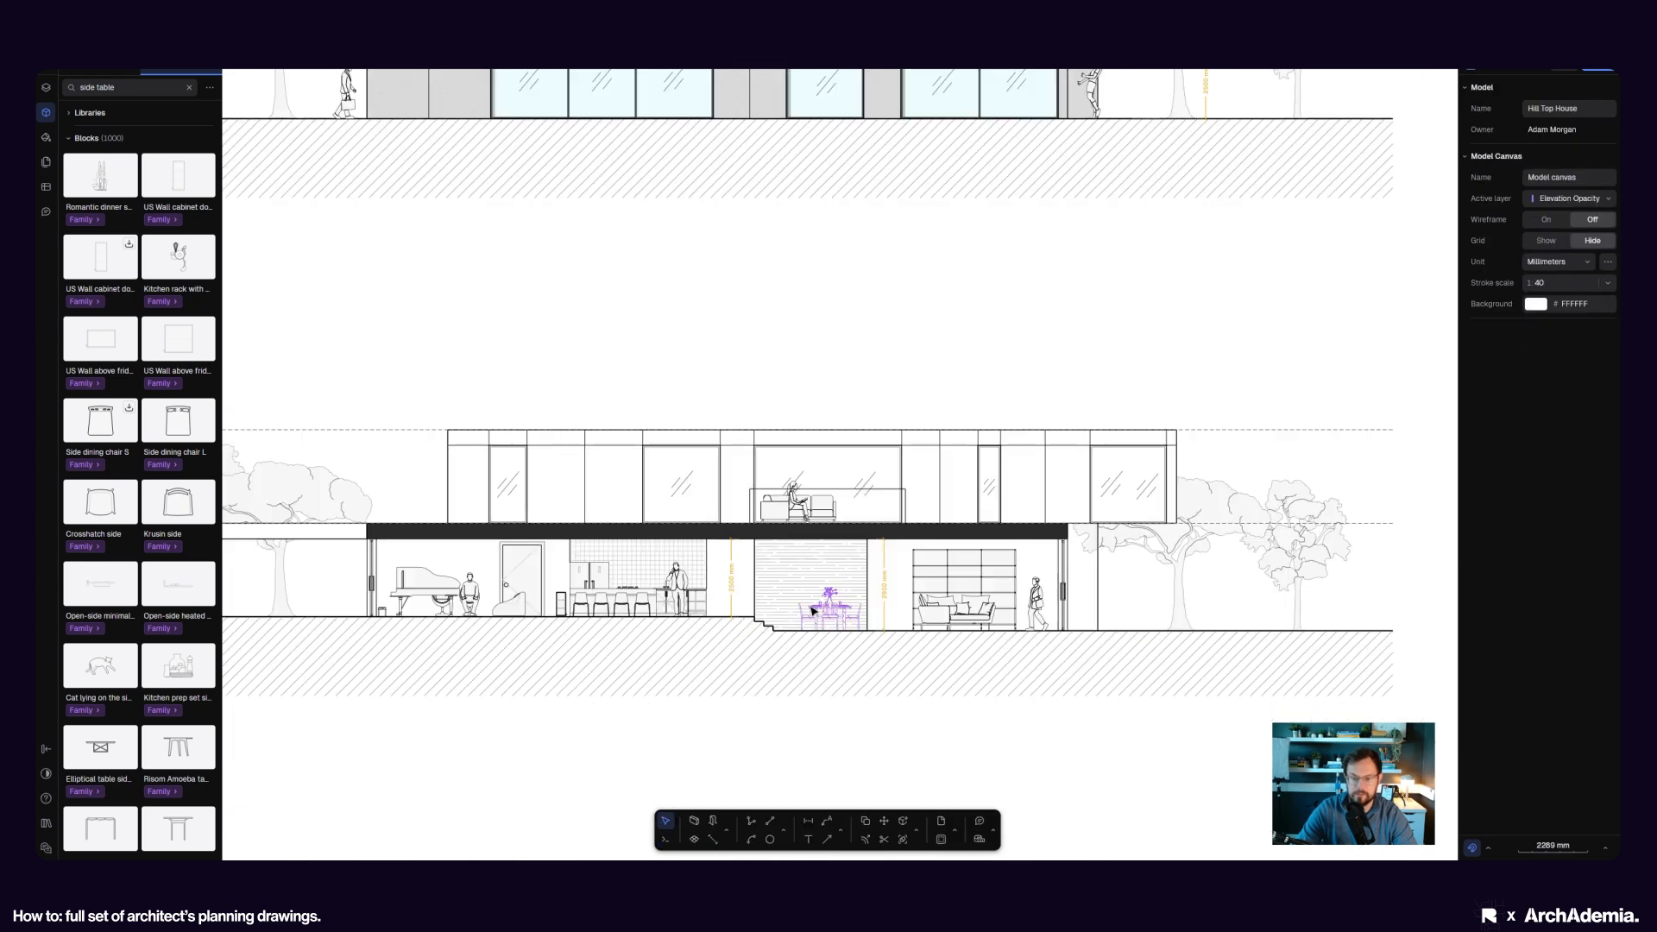
# - Review the completed section and elevation together with the floor plans and the site plan
pyautogui.scroll(-2, 1122, 725)
pyautogui.moveTo(1107, 724); pyautogui.dragTo(1068, 721, button='middle')
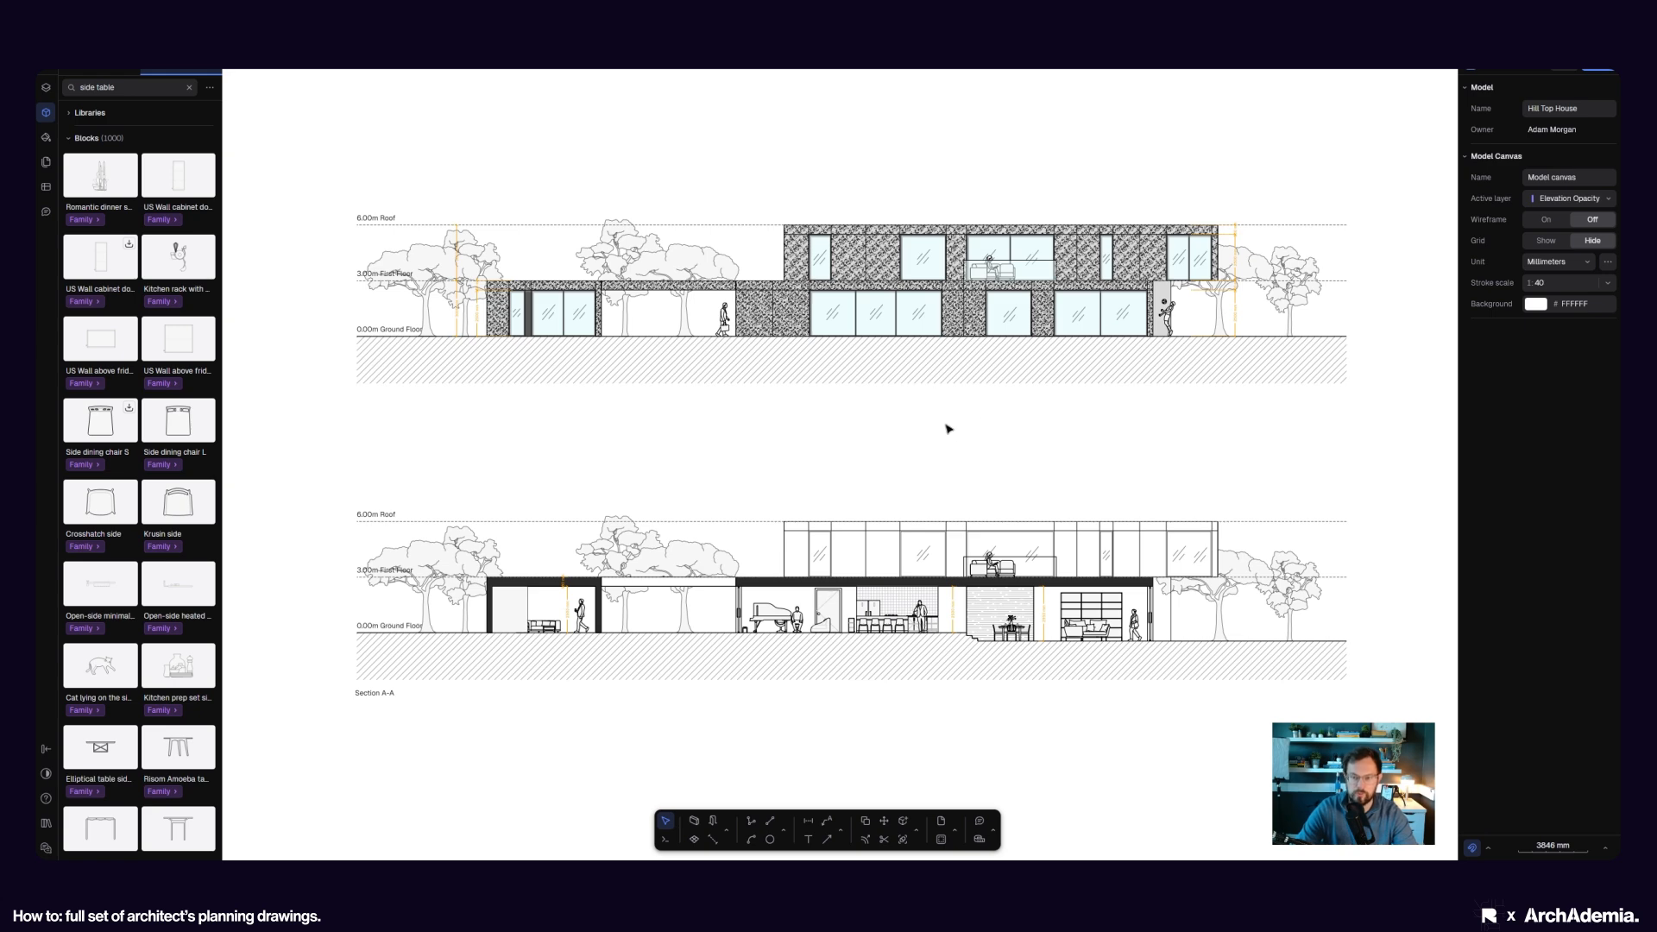
pyautogui.moveTo(953, 452); pyautogui.dragTo(882, 447, button='middle')
pyautogui.scroll(-3, 944, 458)
pyautogui.scroll(3, 910, 510)
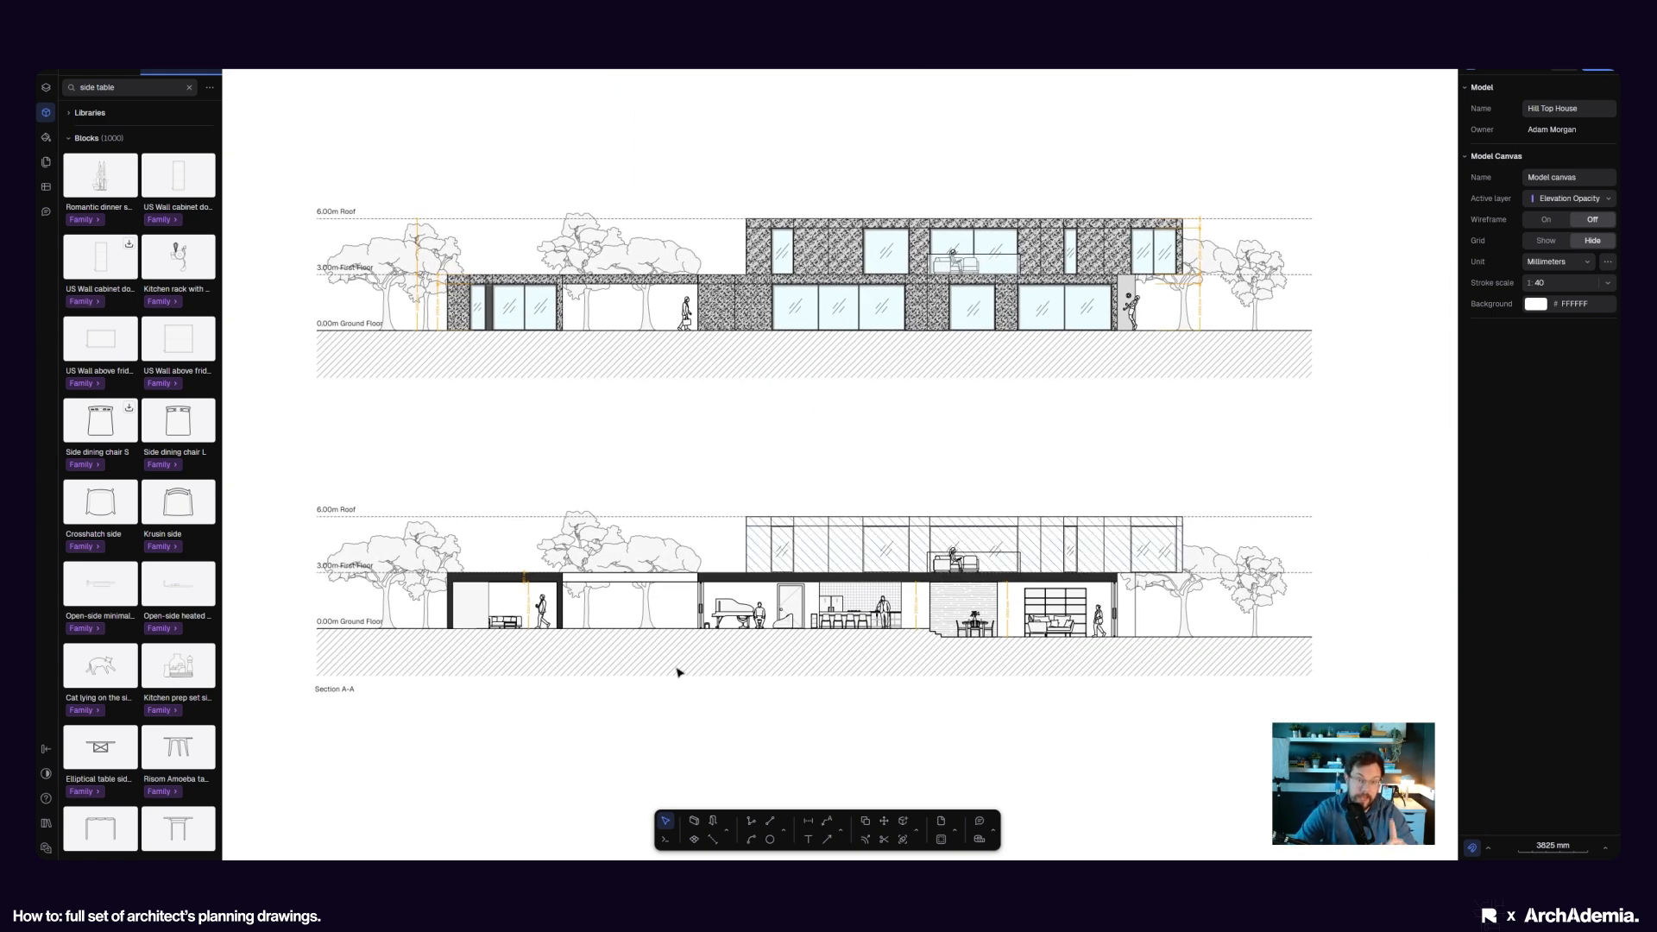
pyautogui.scroll(-5, 584, 766)
pyautogui.scroll(3, 682, 595)
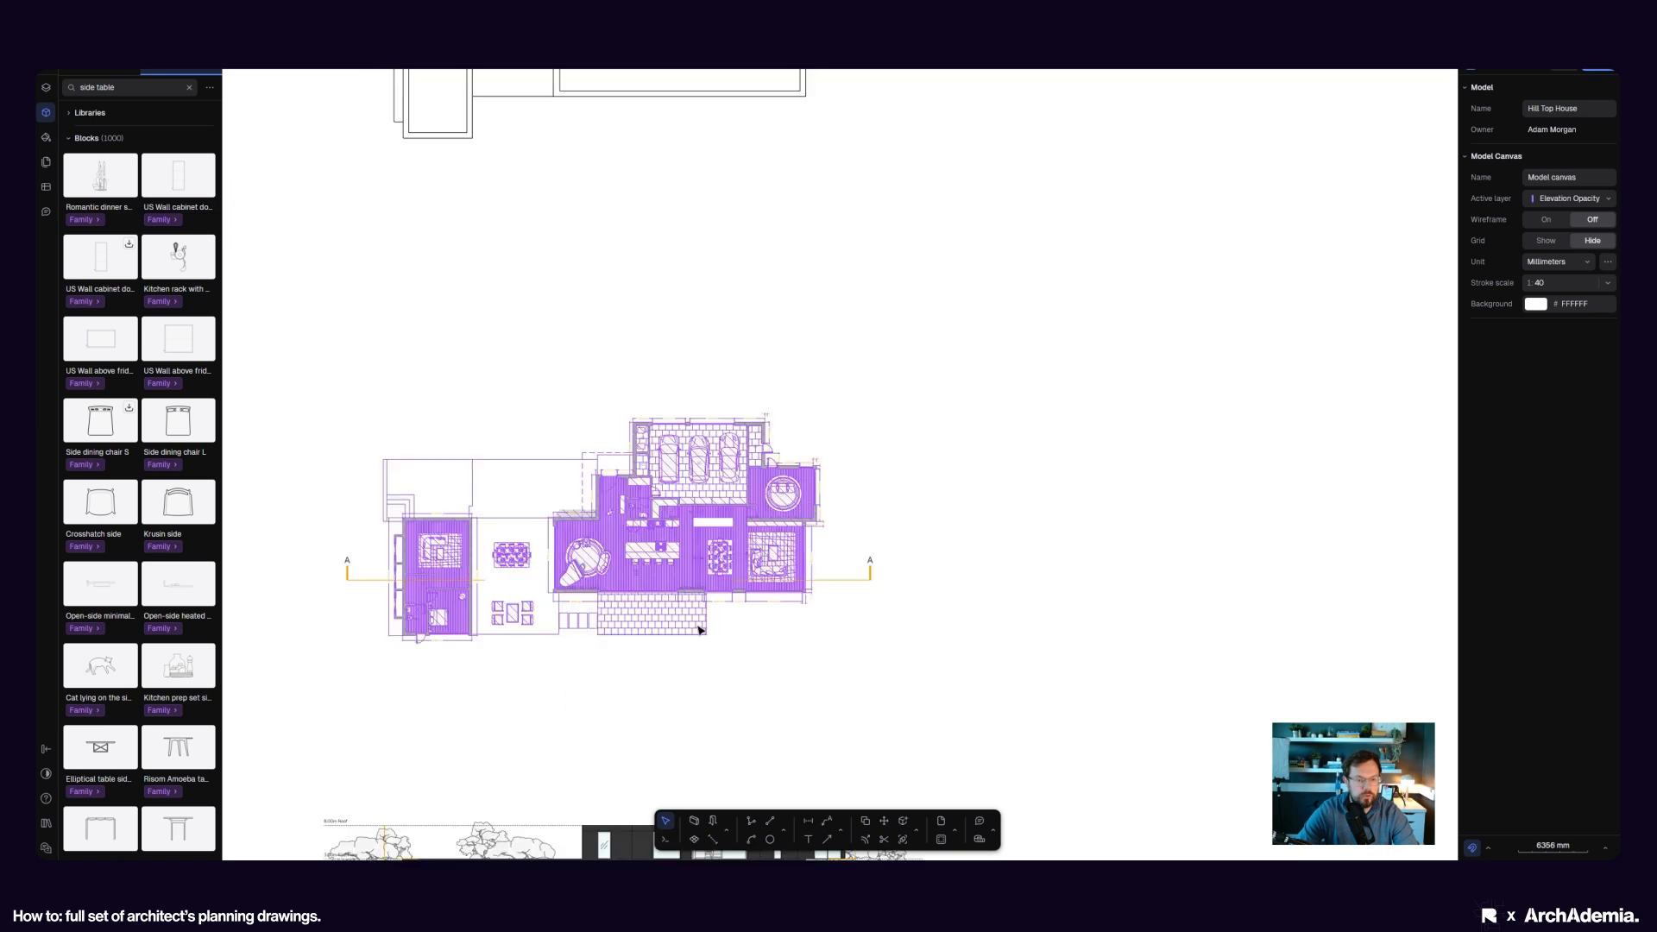
pyautogui.scroll(-3, 885, 656)
pyautogui.scroll(-3, 885, 656)
pyautogui.scroll(6, 831, 369)
pyautogui.scroll(-3, 813, 390)
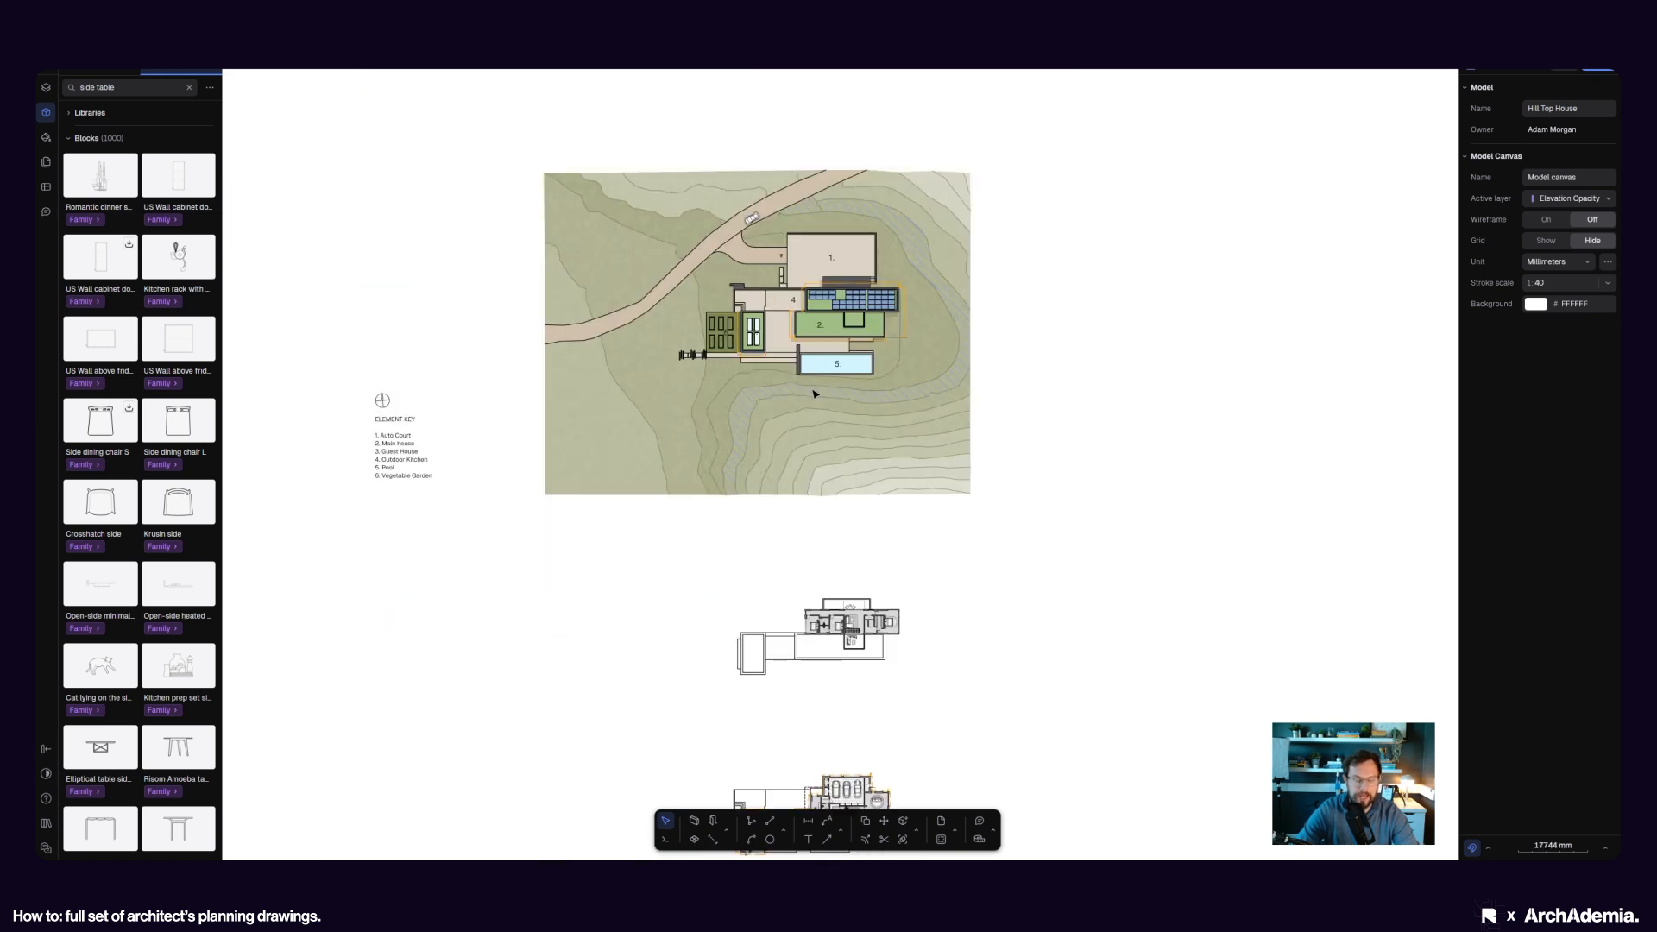
pyautogui.moveTo(951, 559); pyautogui.dragTo(923, 495, button='middle')
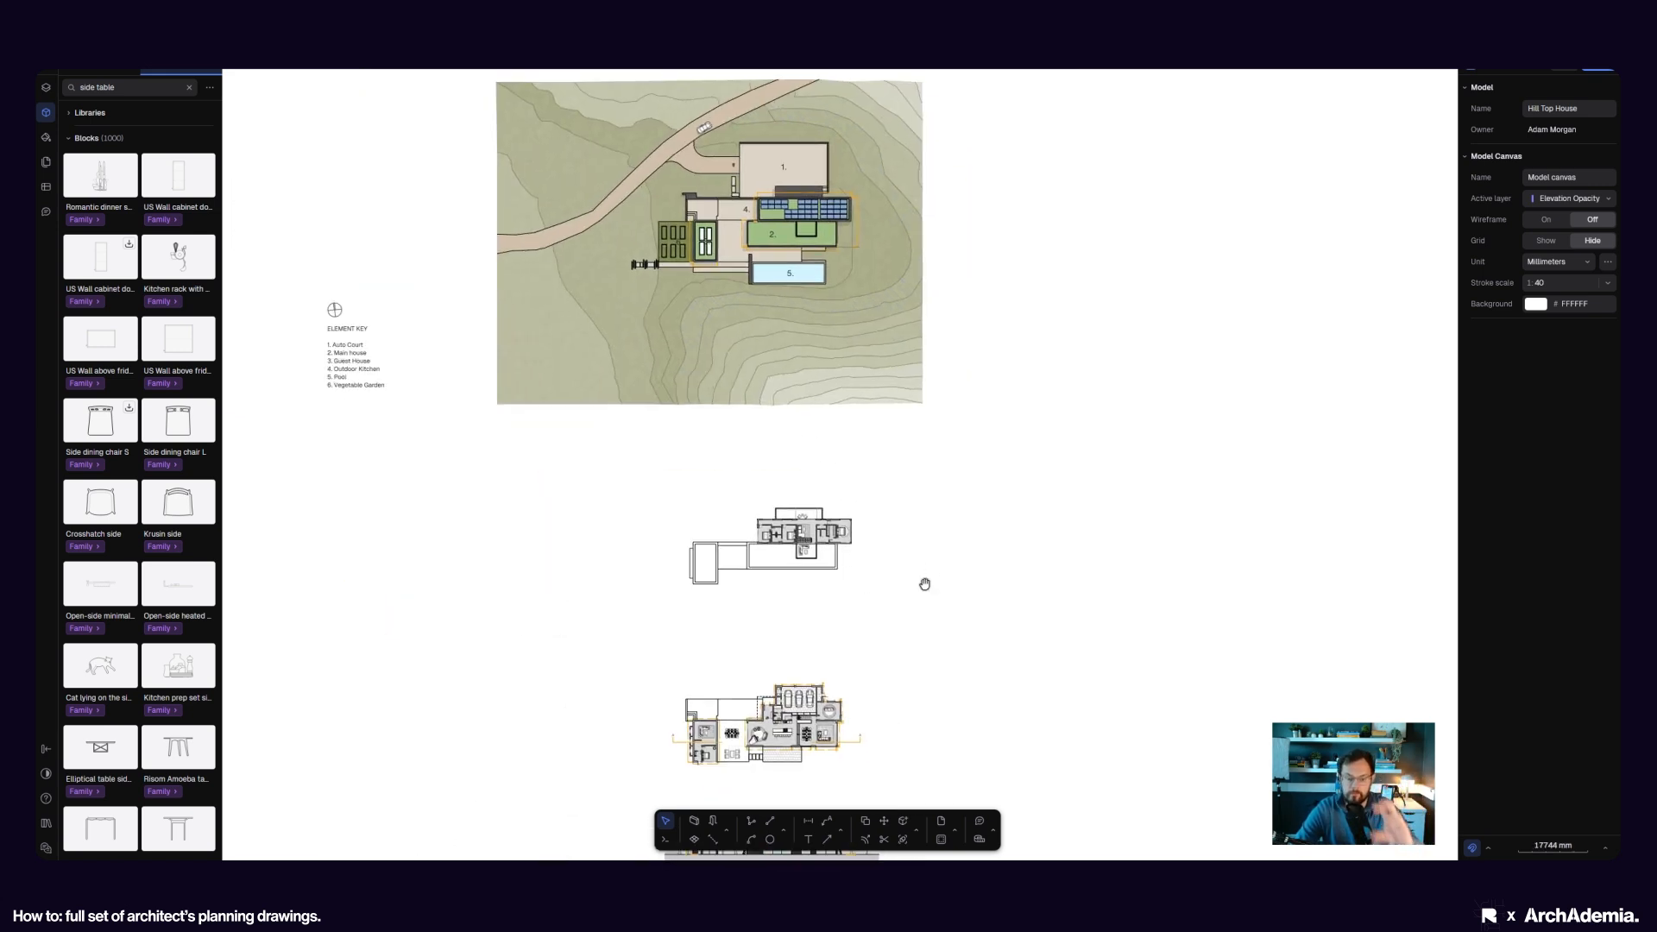
pyautogui.moveTo(924, 581); pyautogui.dragTo(925, 423, button='middle')
pyautogui.scroll(-3, 924, 422)
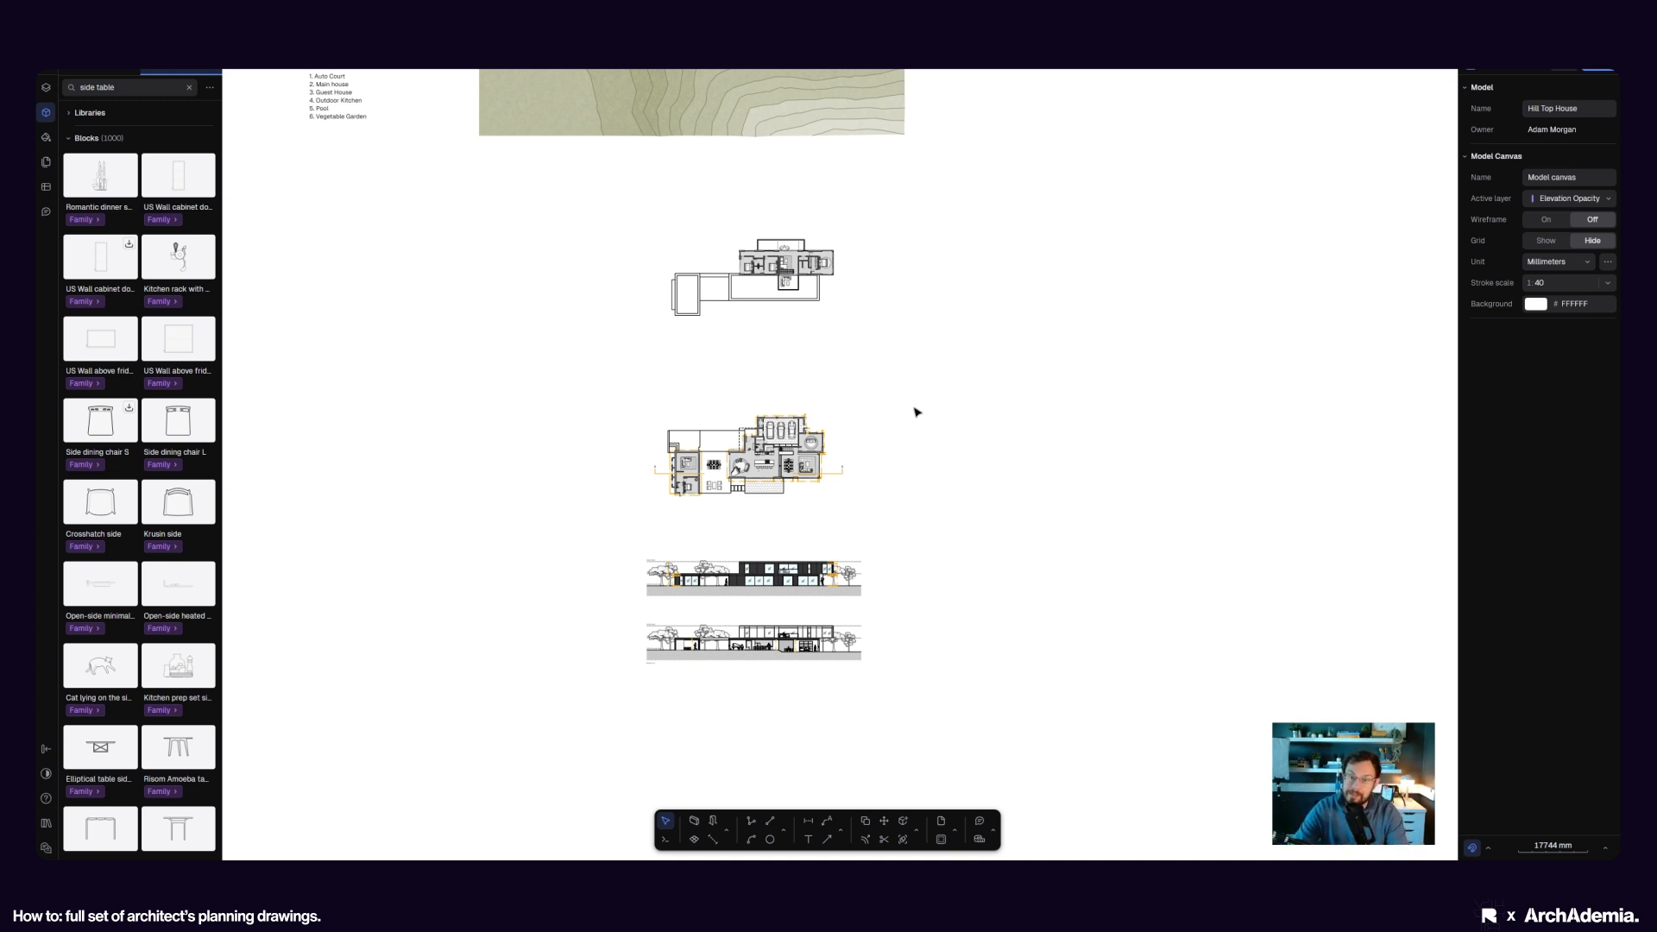
pyautogui.scroll(2, 898, 427)
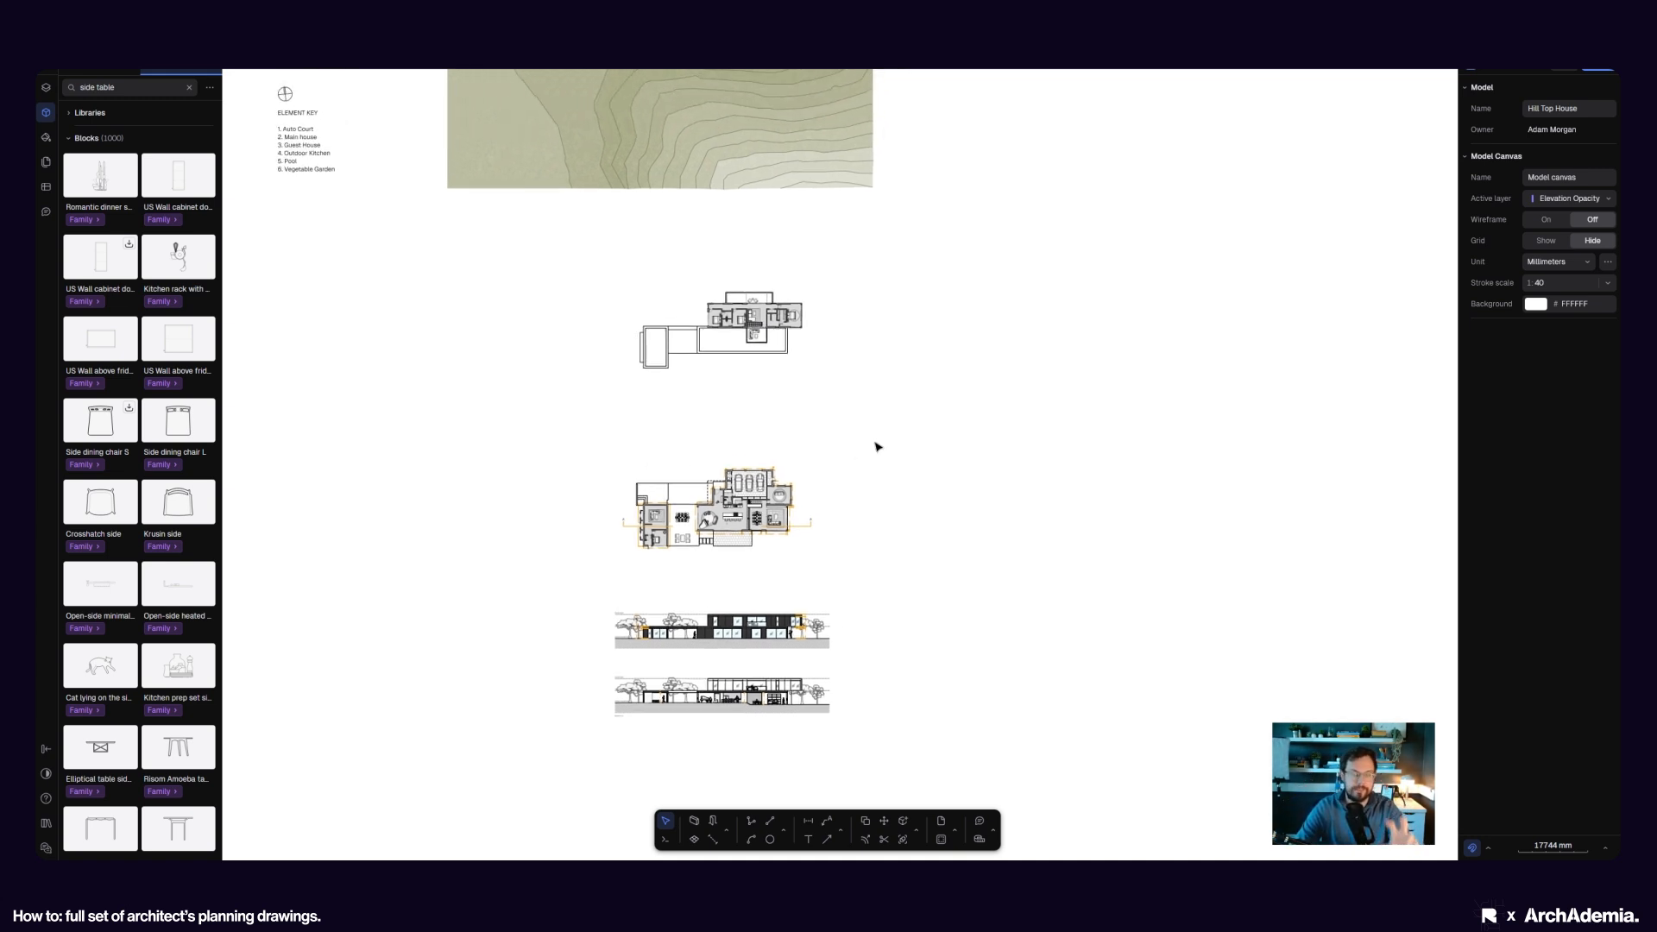